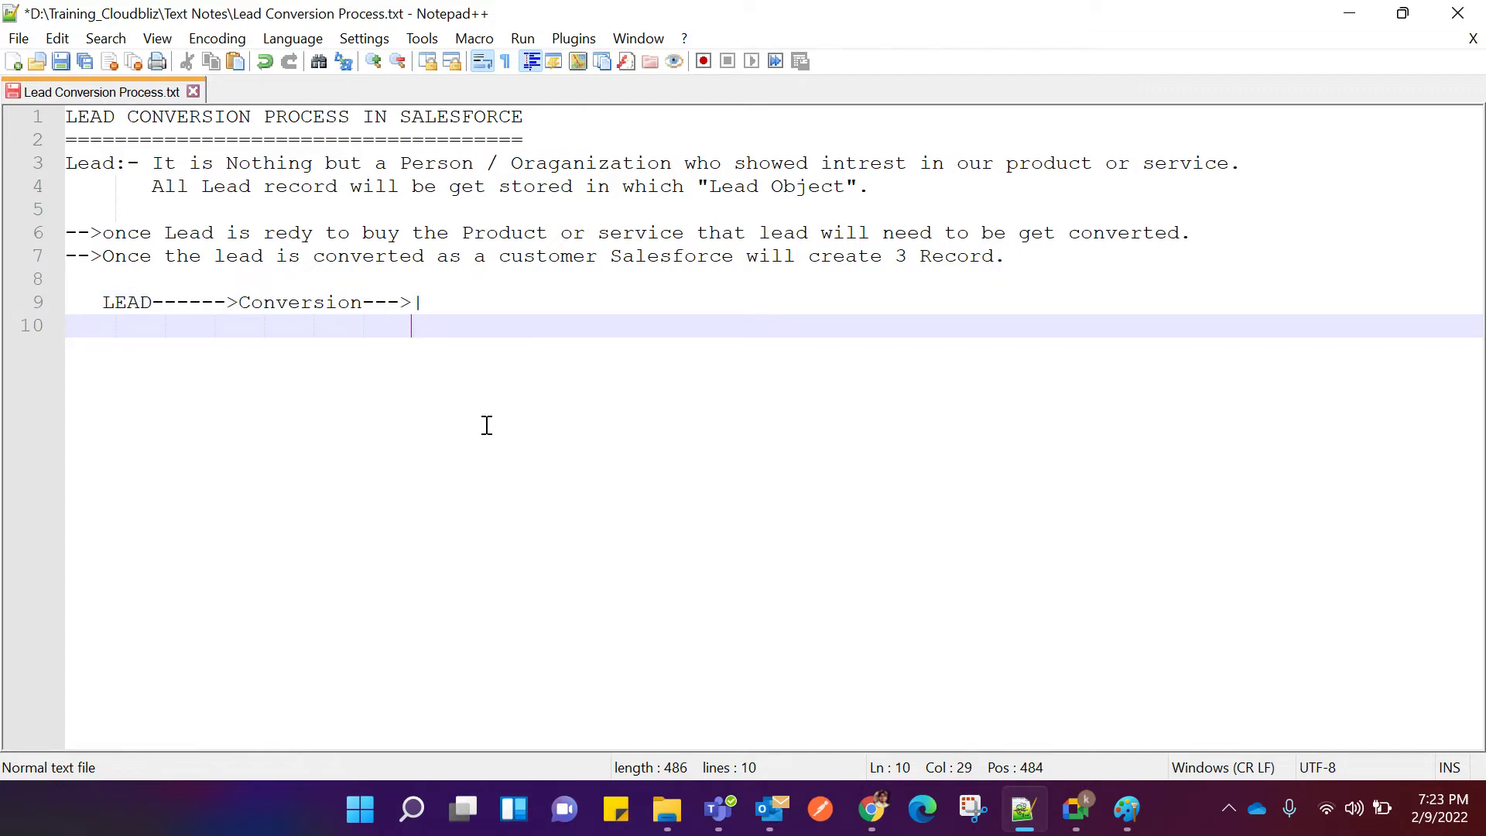
Extend the diagram's branch line downward by adding an aligned vertical bar on each of lines 10 and 11.
{"action": "key", "text": "Left"}
{"action": "key", "text": "BackSpace"}
{"action": "key", "text": "End"}
{"action": "key", "text": "Return"}
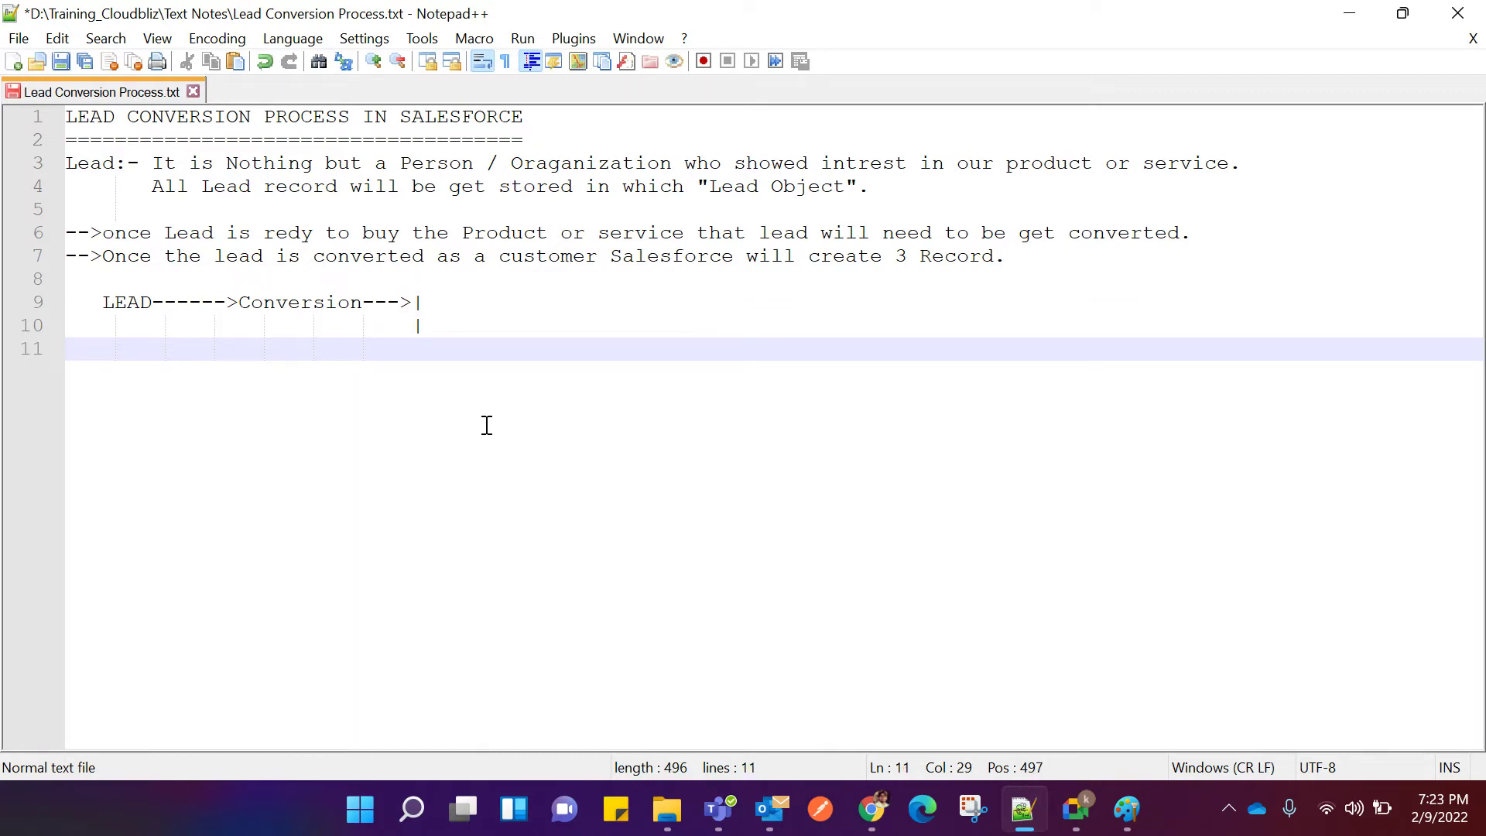
{"action": "key", "text": "Left"}
{"action": "key", "text": "Left"}
{"action": "key", "text": "Left"}
{"action": "type", "text": "|"}
Add the branch "-->Contact" after the diagram's first vertical bar and copy it directly after the two bars beneath.
{"action": "left_click", "coordinate": [430, 302]}
{"action": "type", "text": "-->"}
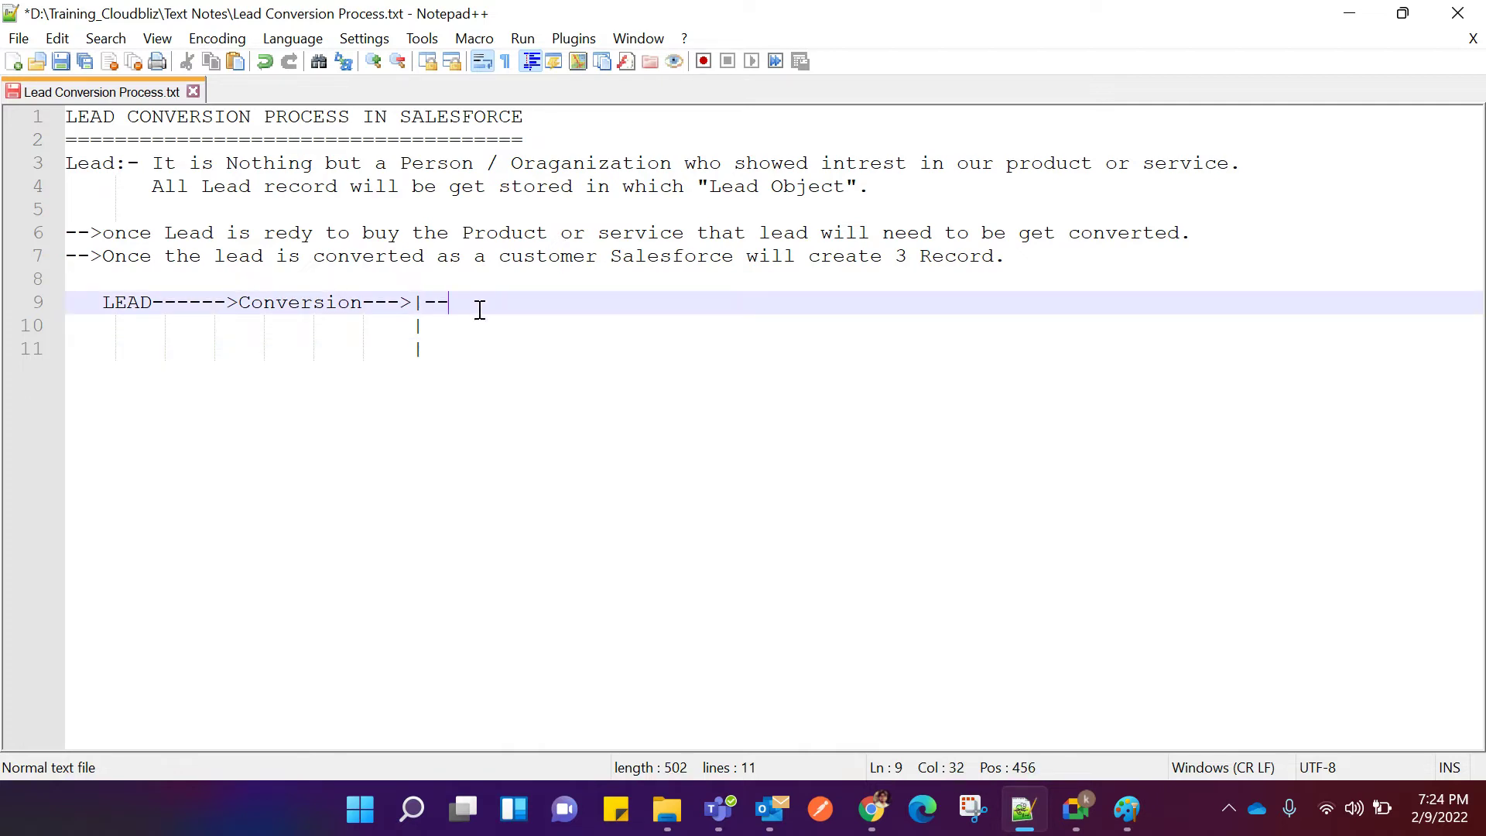
{"action": "type", "text": "Contact"}
{"action": "left_click_drag", "start_coordinate": [424, 302], "coordinate": [565, 302]}
{"action": "key", "text": "ctrl+c"}
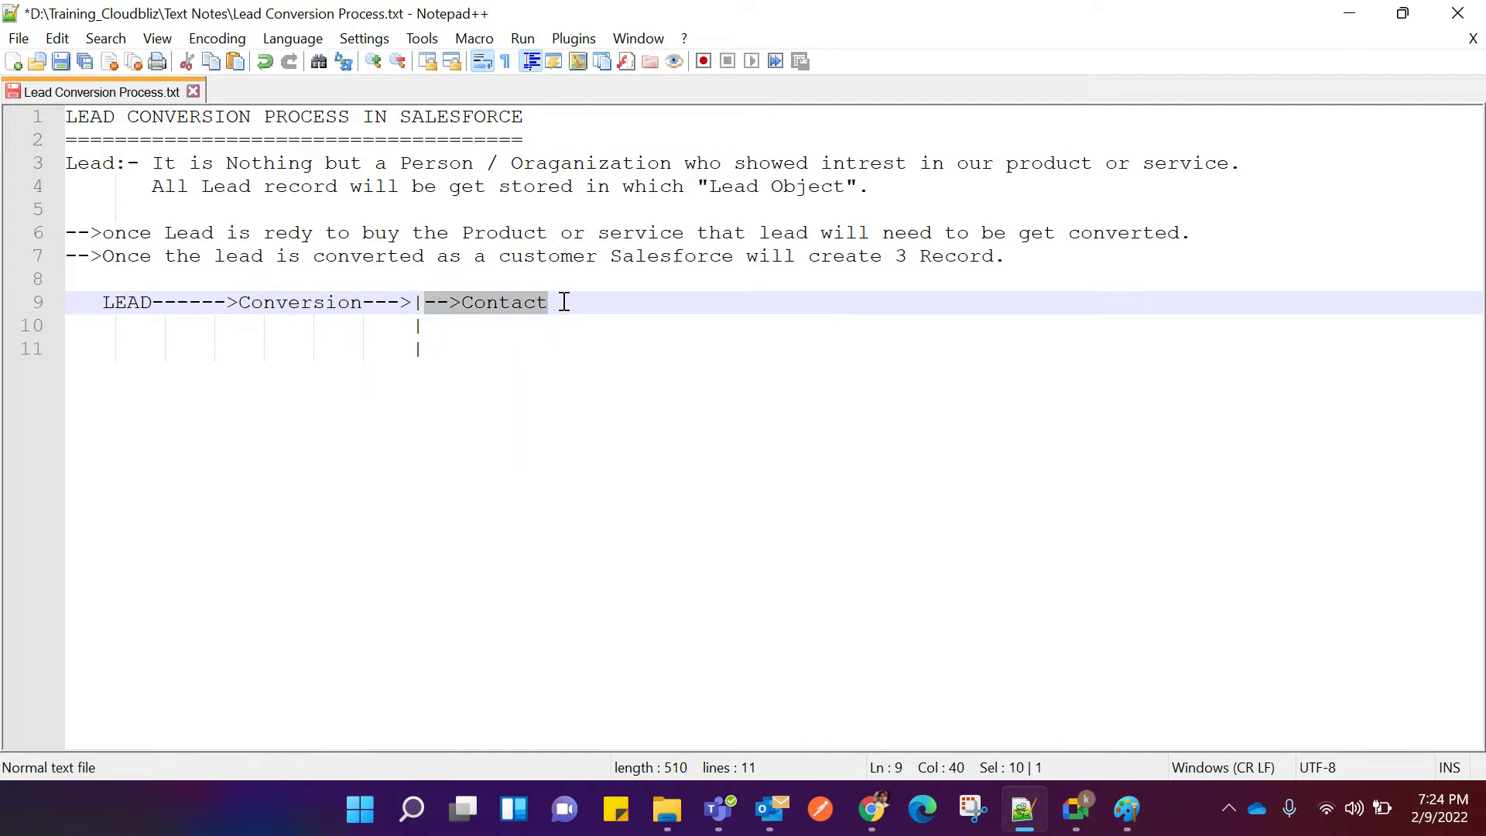
{"action": "left_click", "coordinate": [437, 328]}
{"action": "key", "text": "ctrl+v"}
{"action": "left_click", "coordinate": [425, 349]}
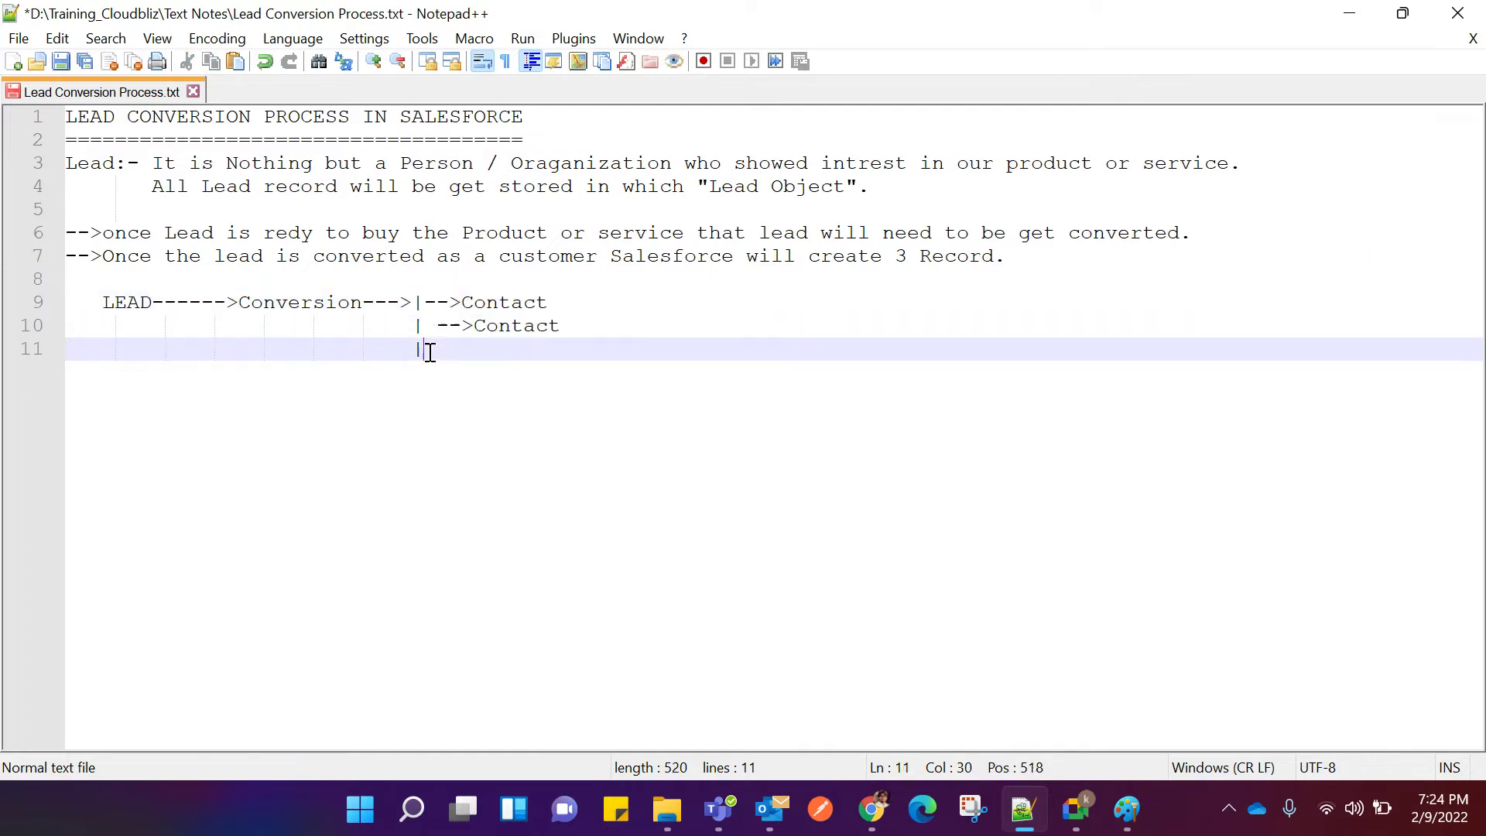
{"action": "key", "text": "ctrl+v"}
{"action": "left_click", "coordinate": [435, 326]}
{"action": "key", "text": "BackSpace"}
Replace the label of the diagram's first branch with "Account".
{"action": "left_click", "coordinate": [562, 301]}
{"action": "key", "text": "BackSpace"}
{"action": "key", "text": "BackSpace"}
{"action": "key", "text": "BackSpace"}
{"action": "key", "text": "BackSpace"}
{"action": "key", "text": "BackSpace"}
{"action": "key", "text": "BackSpace"}
{"action": "key", "text": "BackSpace"}
{"action": "type", "text": "Account"}
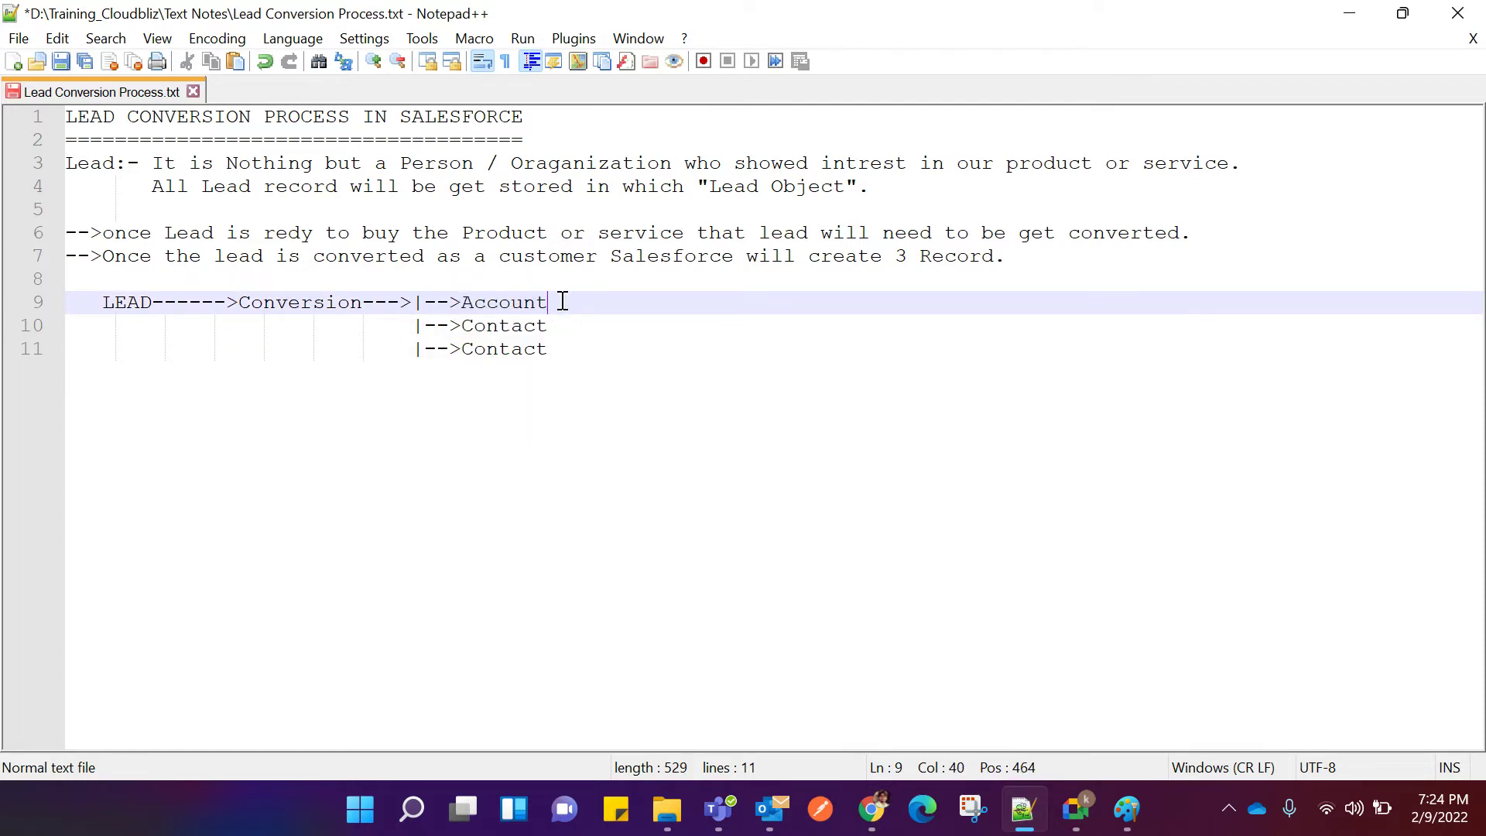
Replace the label of the diagram's third branch with "Opportunity(Optional)" and save the file.
{"action": "left_click", "coordinate": [558, 350]}
{"action": "key", "text": "BackSpace"}
{"action": "key", "text": "BackSpace"}
{"action": "key", "text": "BackSpace"}
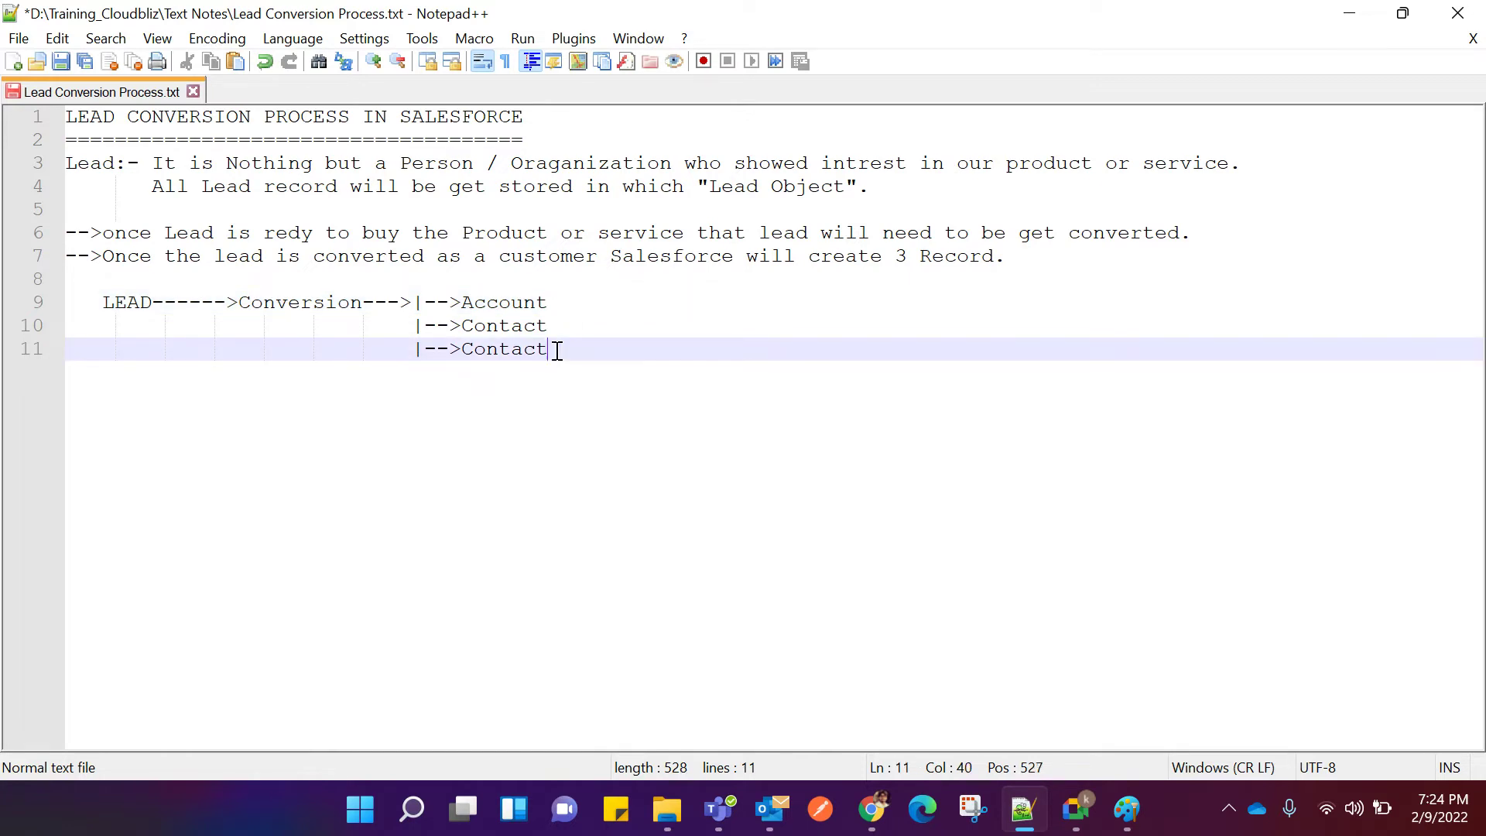
{"action": "key", "text": "BackSpace"}
{"action": "key", "text": "BackSpace"}
{"action": "key", "text": "BackSpace"}
{"action": "key", "text": "BackSpace"}
{"action": "type", "text": "O"}
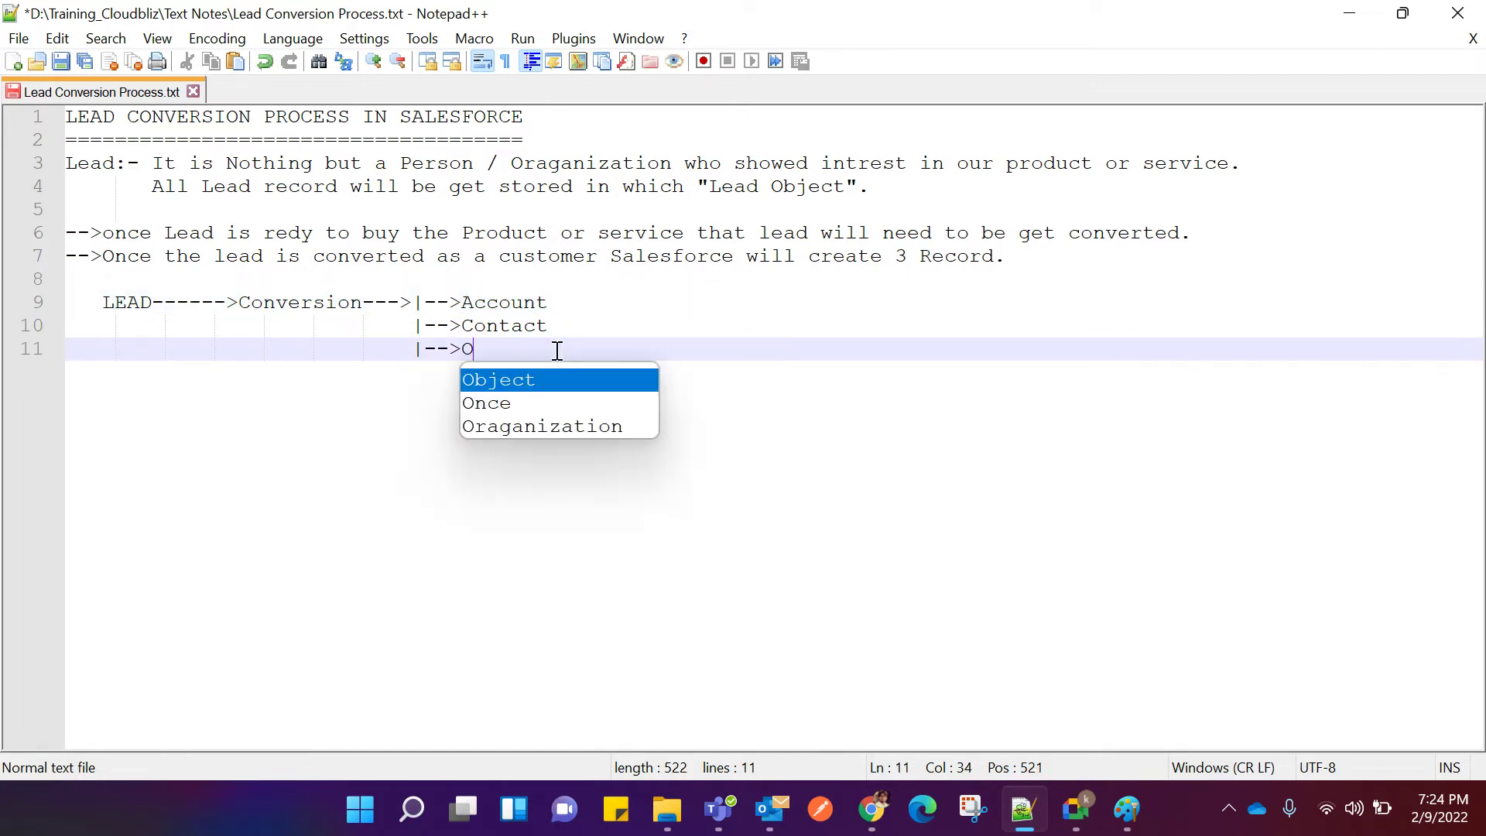
{"action": "type", "text": "pportunitt"}
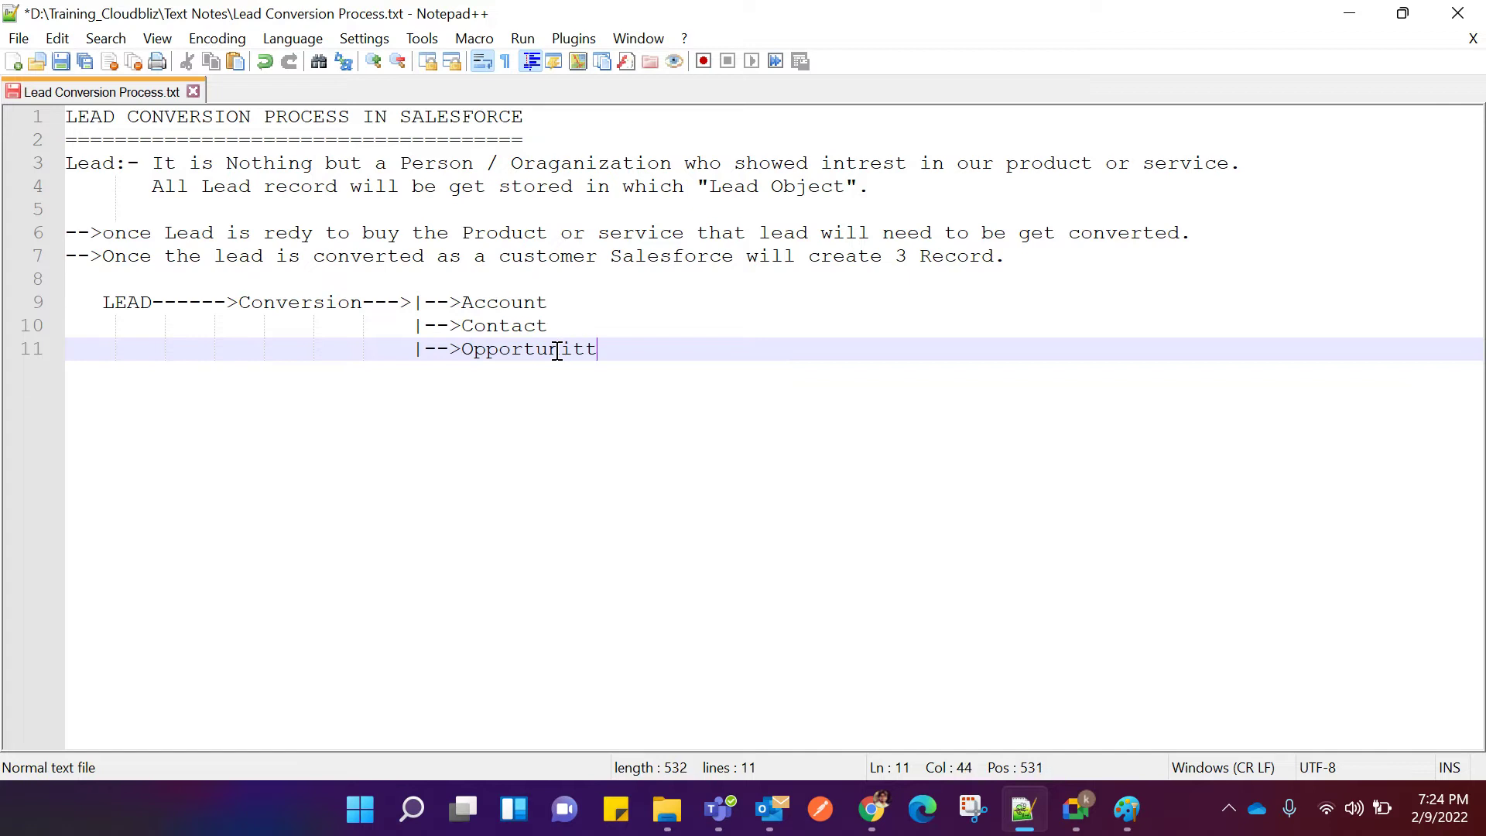
{"action": "key", "text": "BackSpace"}
{"action": "type", "text": "y"}
{"action": "type", "text": "()"}
{"action": "type", "text": "Optional"}
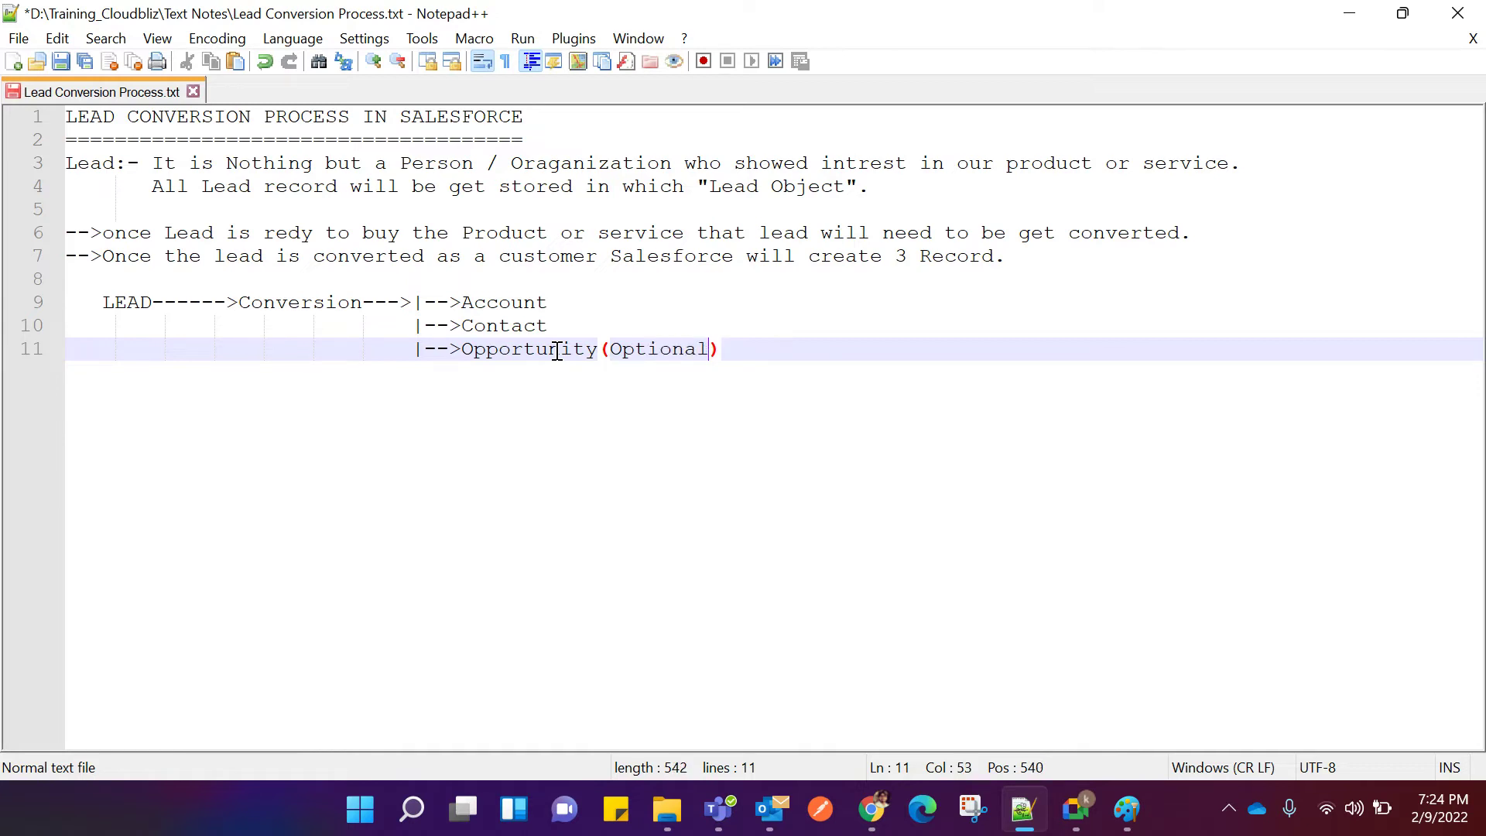
{"action": "key", "text": "End"}
{"action": "key", "text": "ctrl+s"}
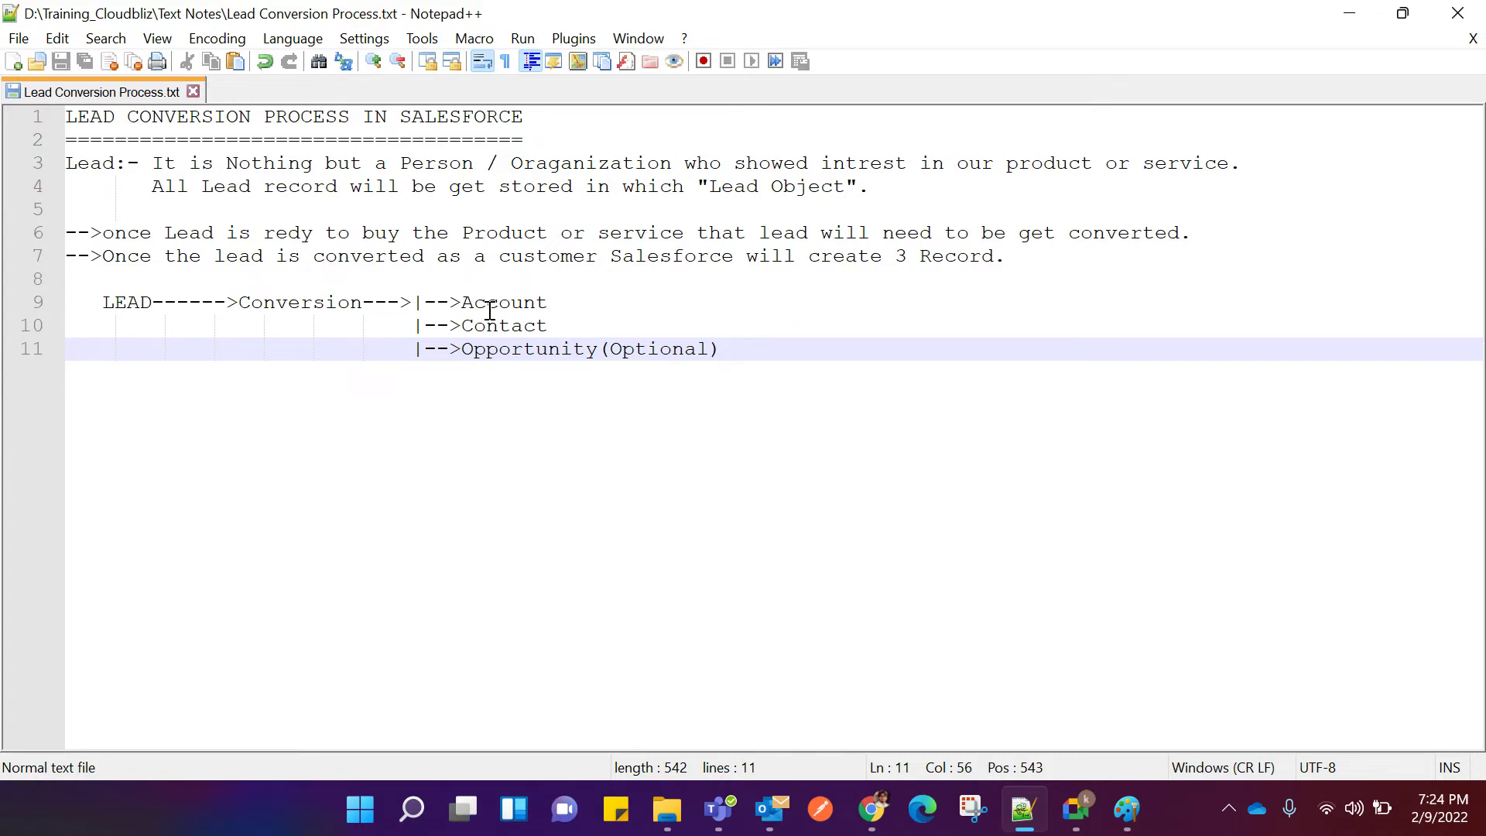
{"action": "key", "text": "Return"}
{"action": "key", "text": "BackSpace"}
{"action": "key", "text": "BackSpace"}
{"action": "key", "text": "BackSpace"}
{"action": "key", "text": "BackSpace"}
{"action": "key", "text": "BackSpace"}
{"action": "key", "text": "BackSpace"}
{"action": "key", "text": "BackSpace"}
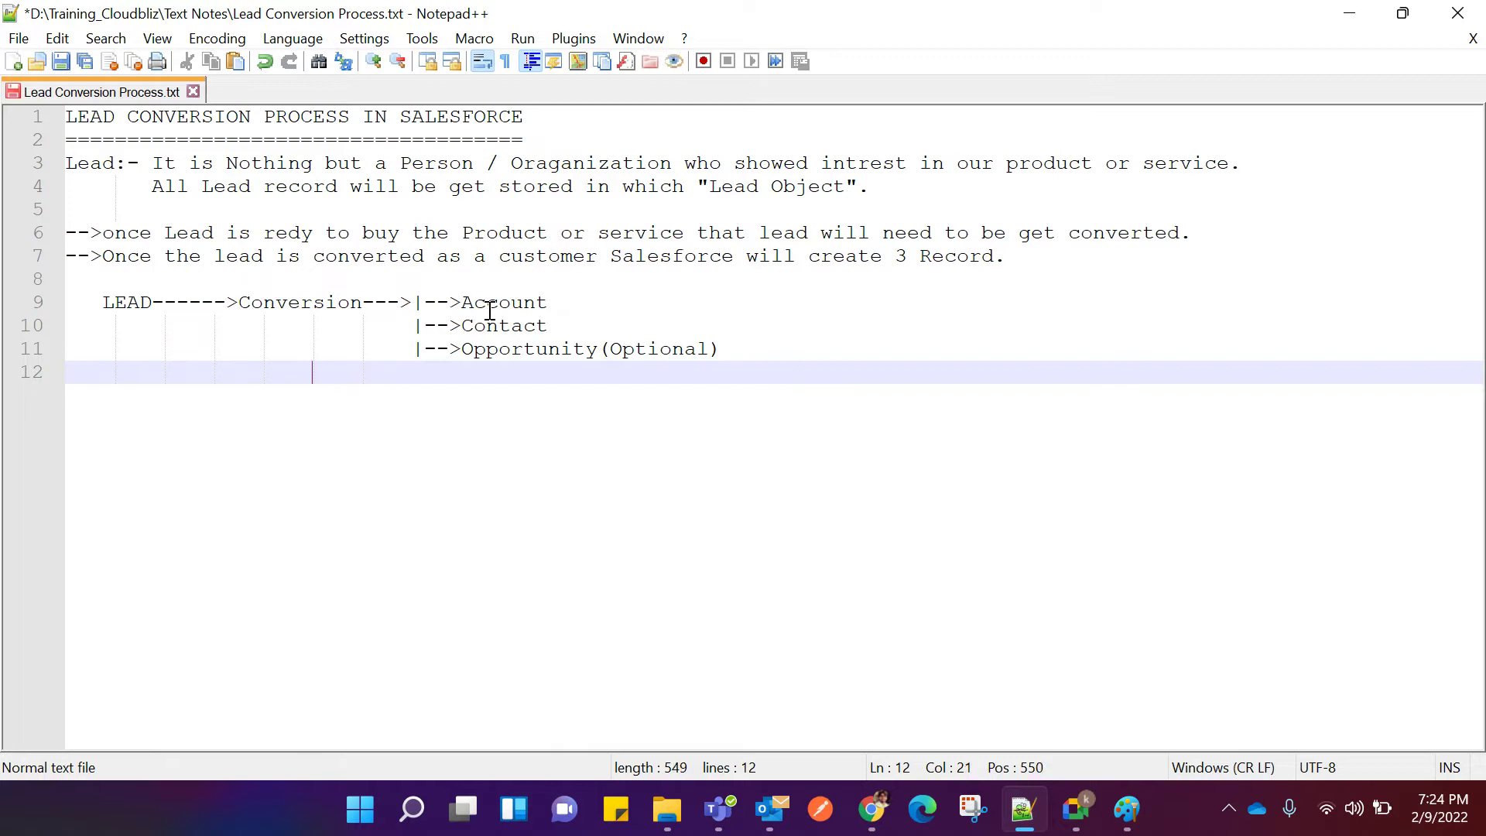
{"action": "key", "text": "BackSpace"}
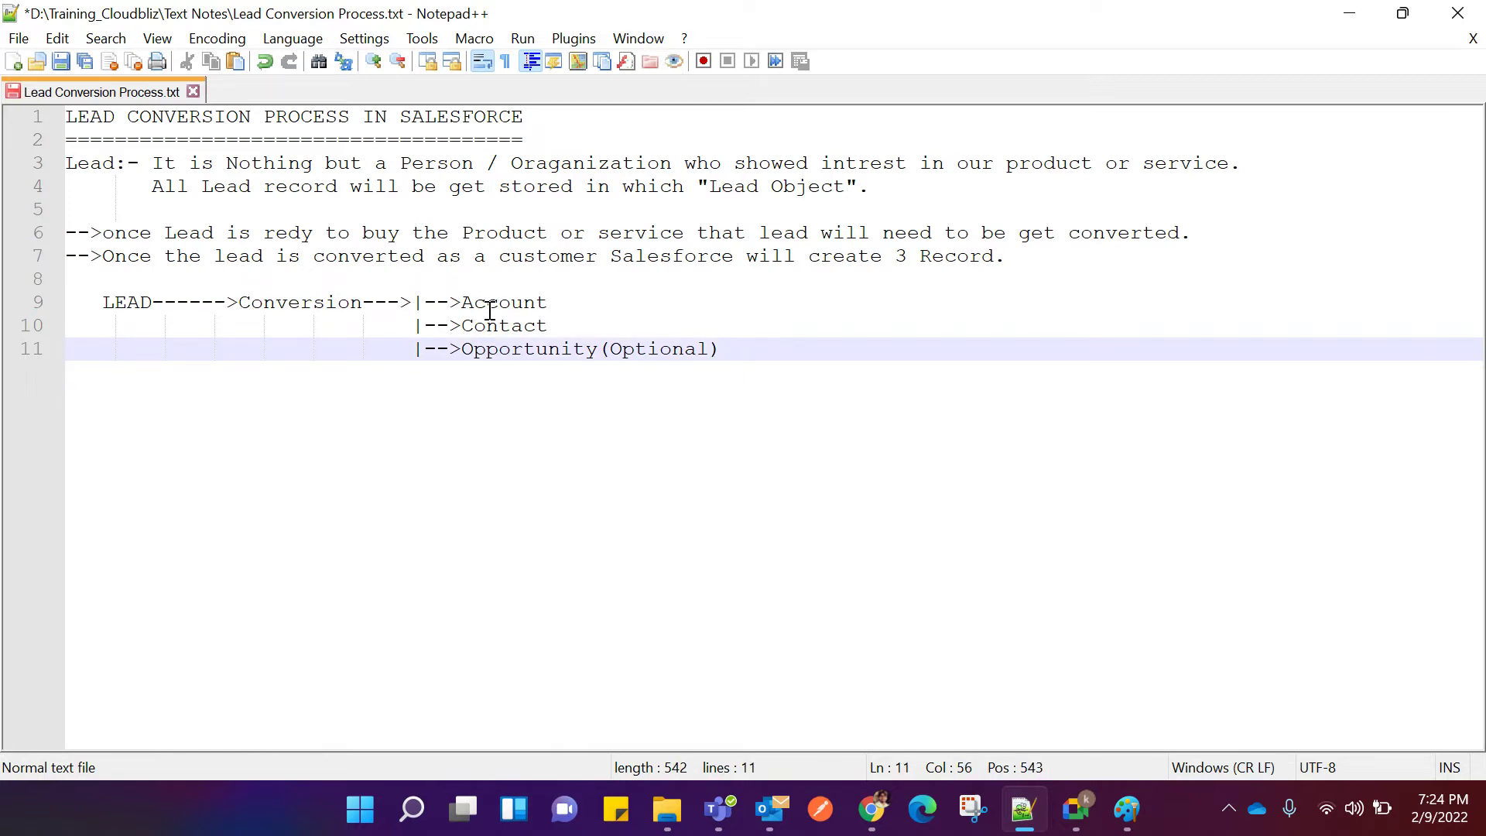
Leave a blank line below the diagram and start an unindented numbered list with "1.Account Recod.".
{"action": "key", "text": "Return"}
{"action": "key", "text": "Return"}
{"action": "key", "text": "BackSpace"}
{"action": "key", "text": "BackSpace"}
{"action": "key", "text": "BackSpace"}
{"action": "key", "text": "BackSpace"}
{"action": "key", "text": "BackSpace"}
{"action": "key", "text": "BackSpace"}
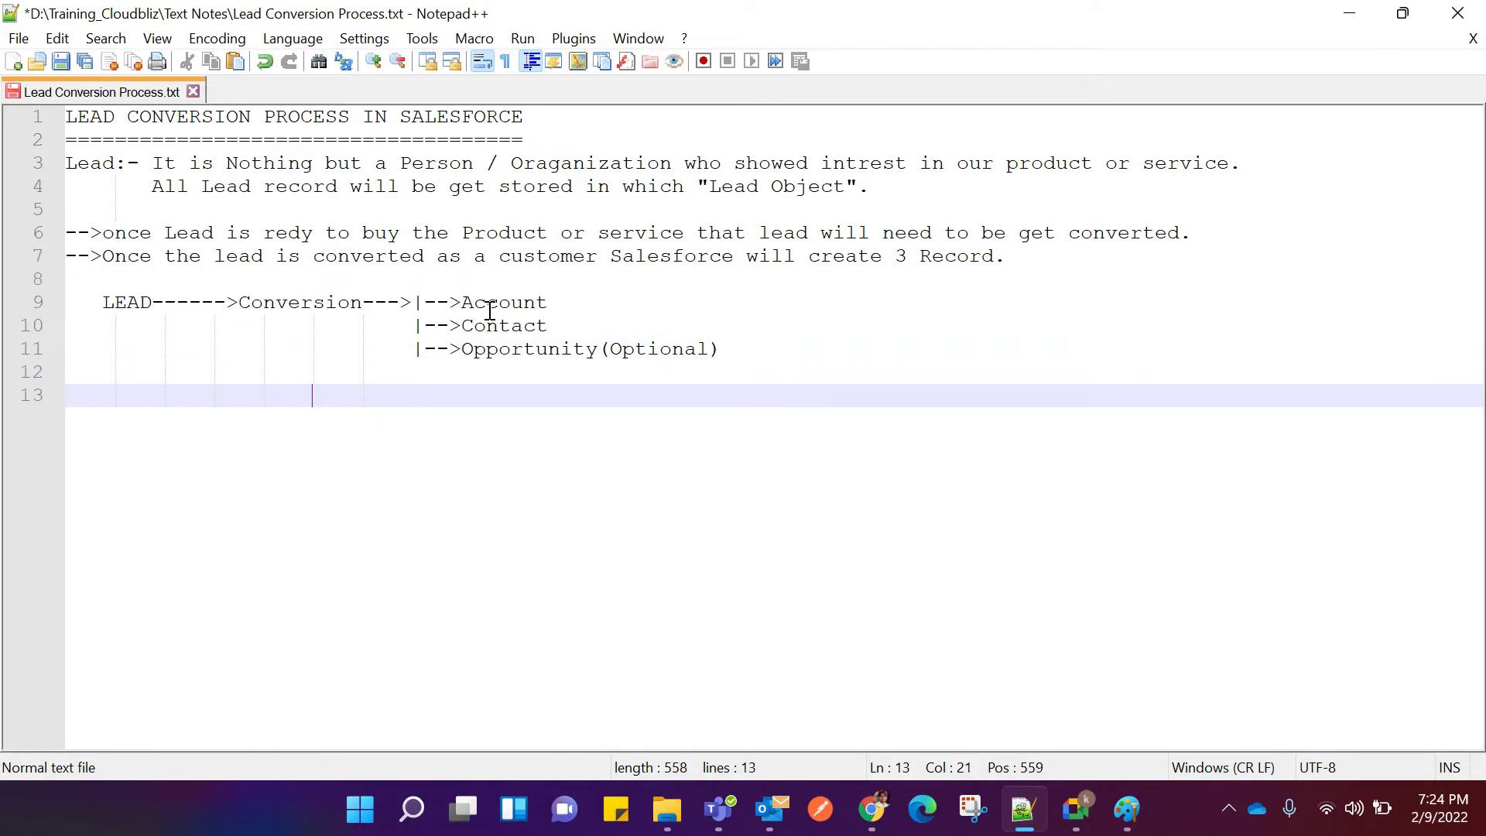
{"action": "key", "text": "BackSpace"}
{"action": "type", "text": "1.Account"}
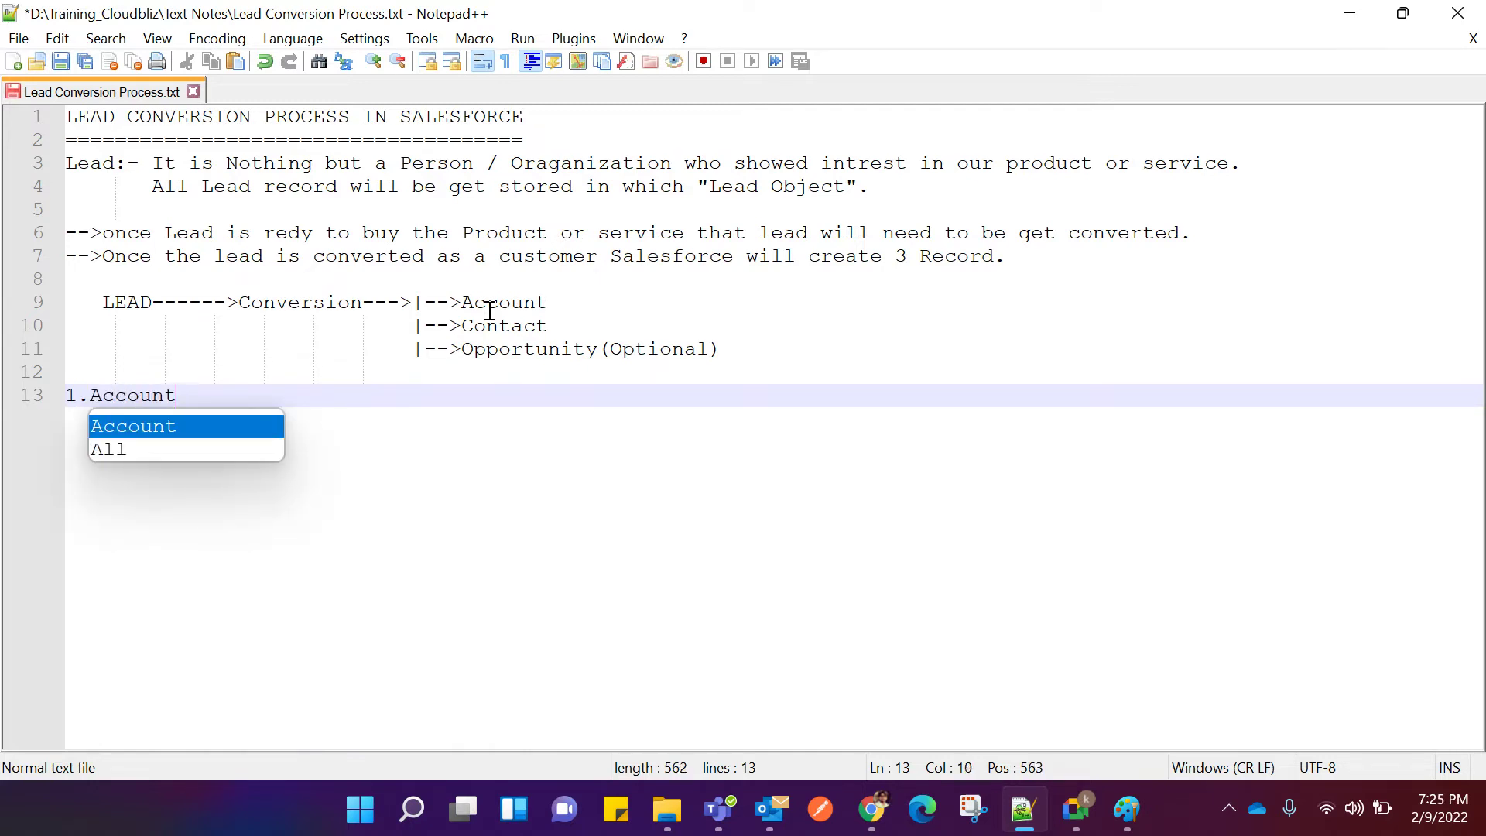
{"action": "type", "text": " Recod."}
Add "2.Contact Record." as the second item of the numbered list.
{"action": "key", "text": "Return"}
{"action": "type", "text": "2"}
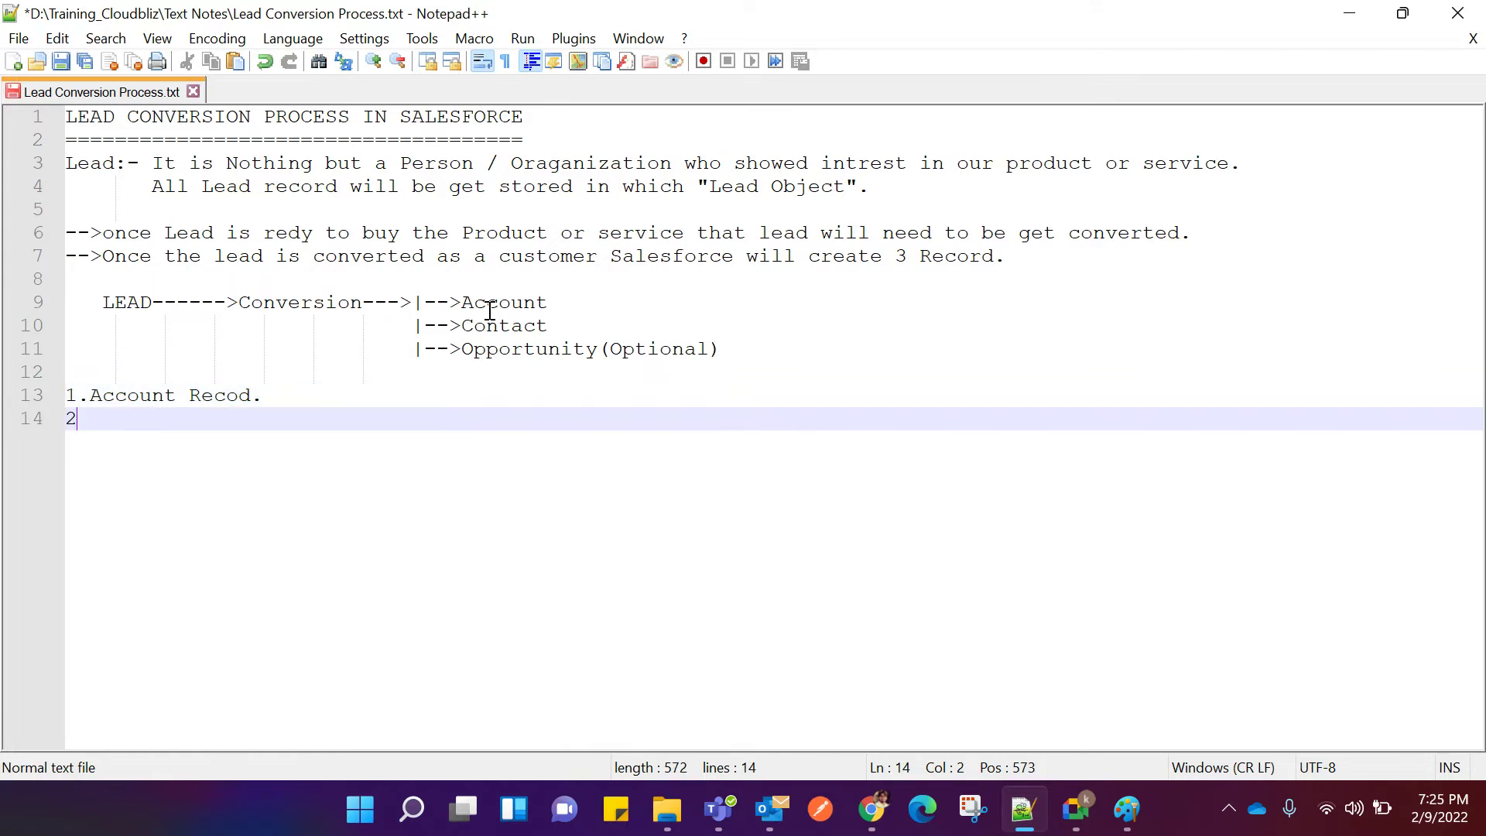
{"action": "type", "text": ".Contac"}
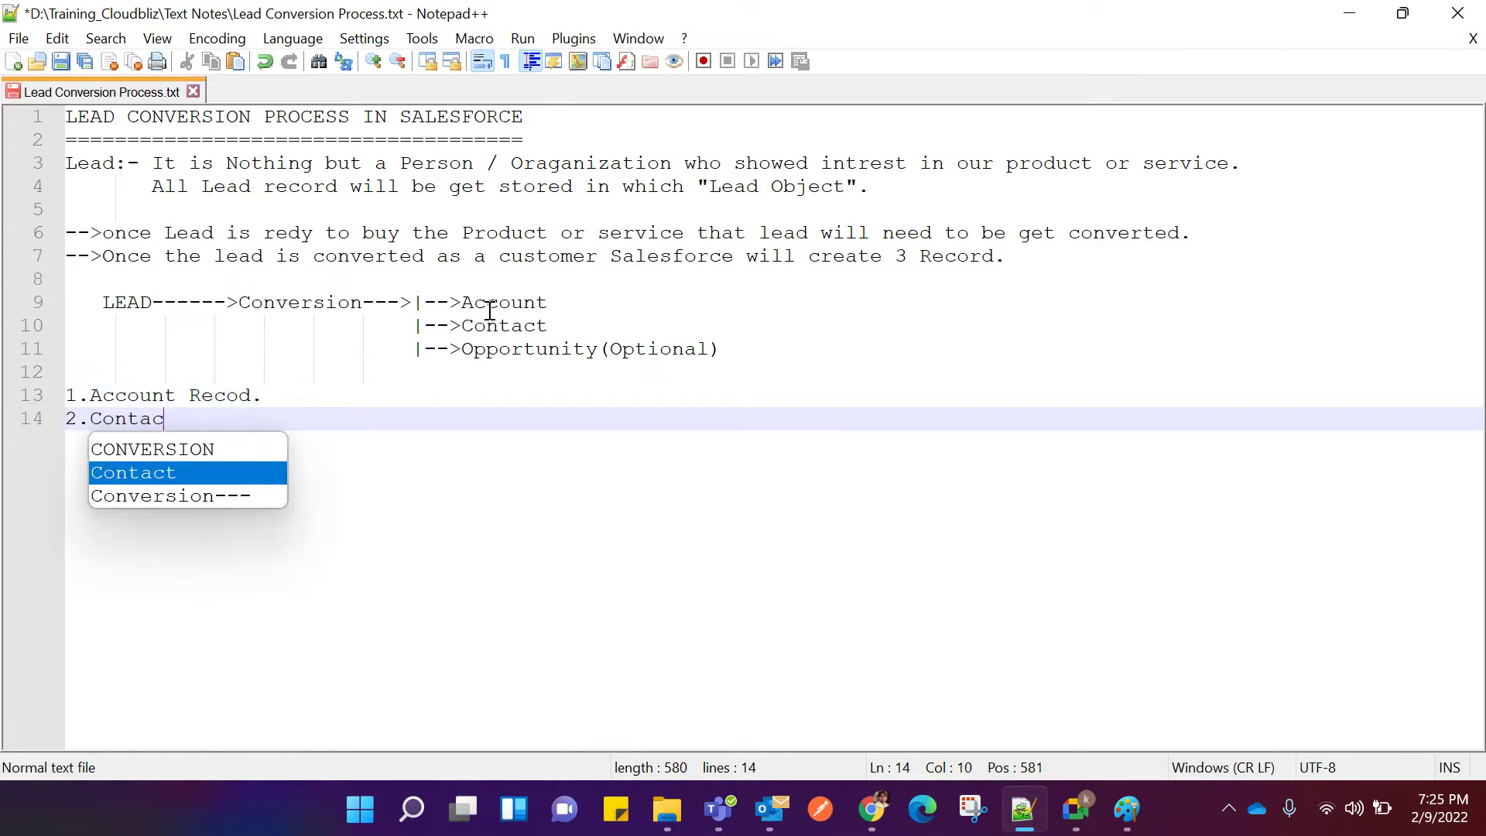
{"action": "type", "text": "t Record."}
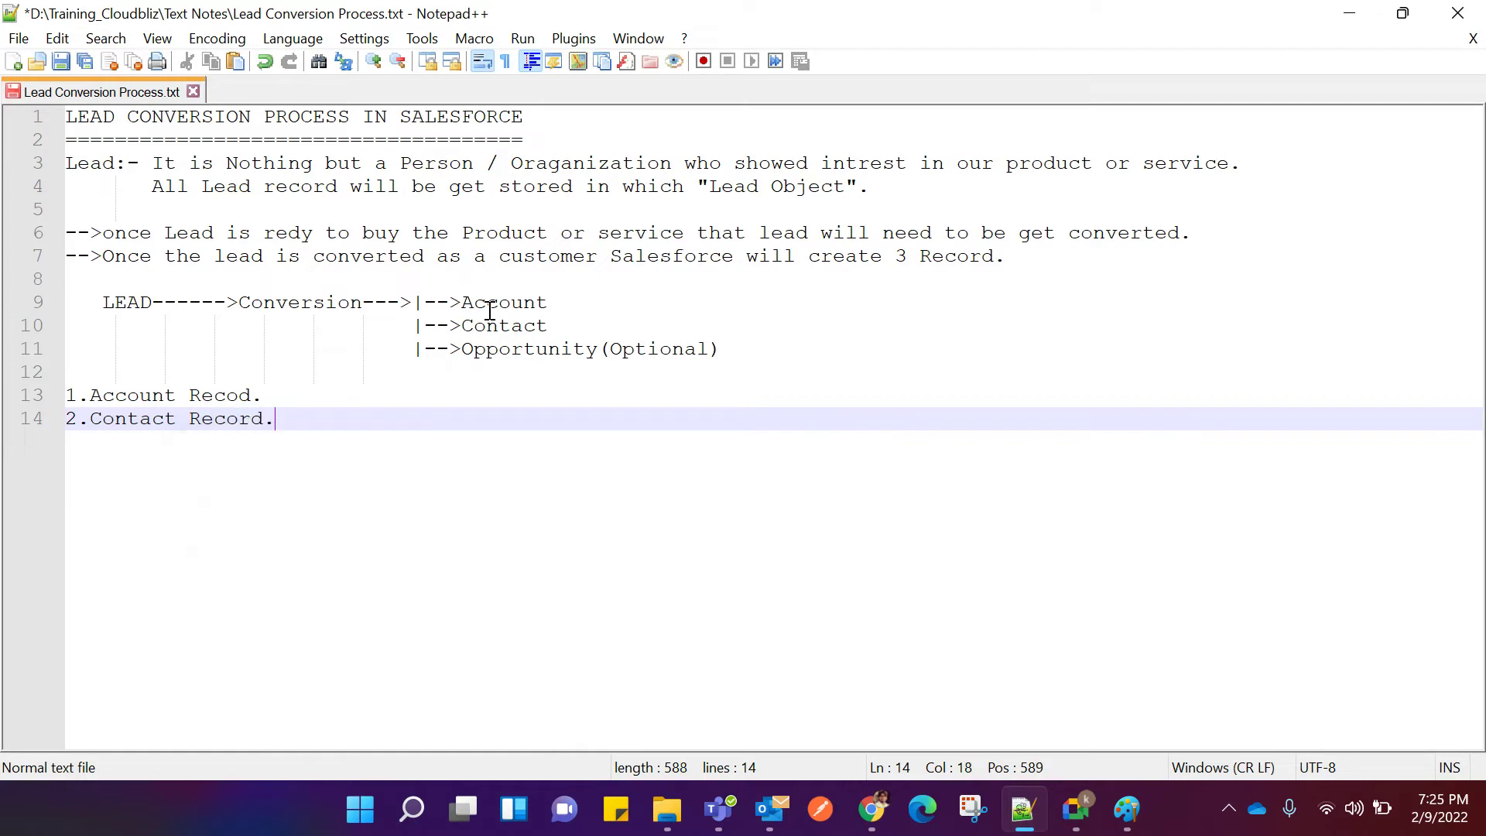
Add "3.Opportunity Record(Optional)." as the third item of the numbered list.
{"action": "key", "text": "Return"}
{"action": "type", "text": "3.O"}
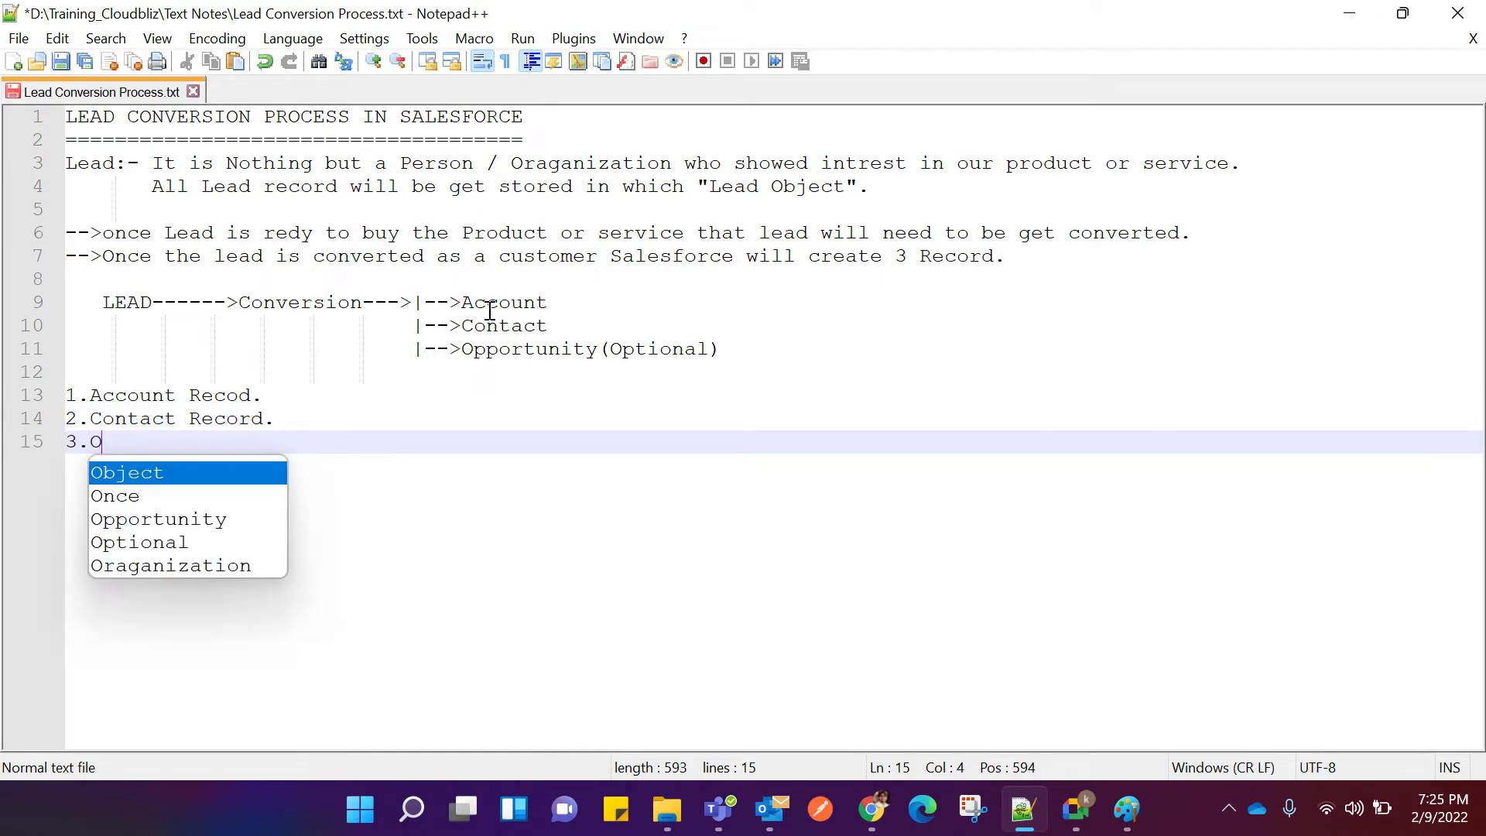
{"action": "type", "text": "pportunity "}
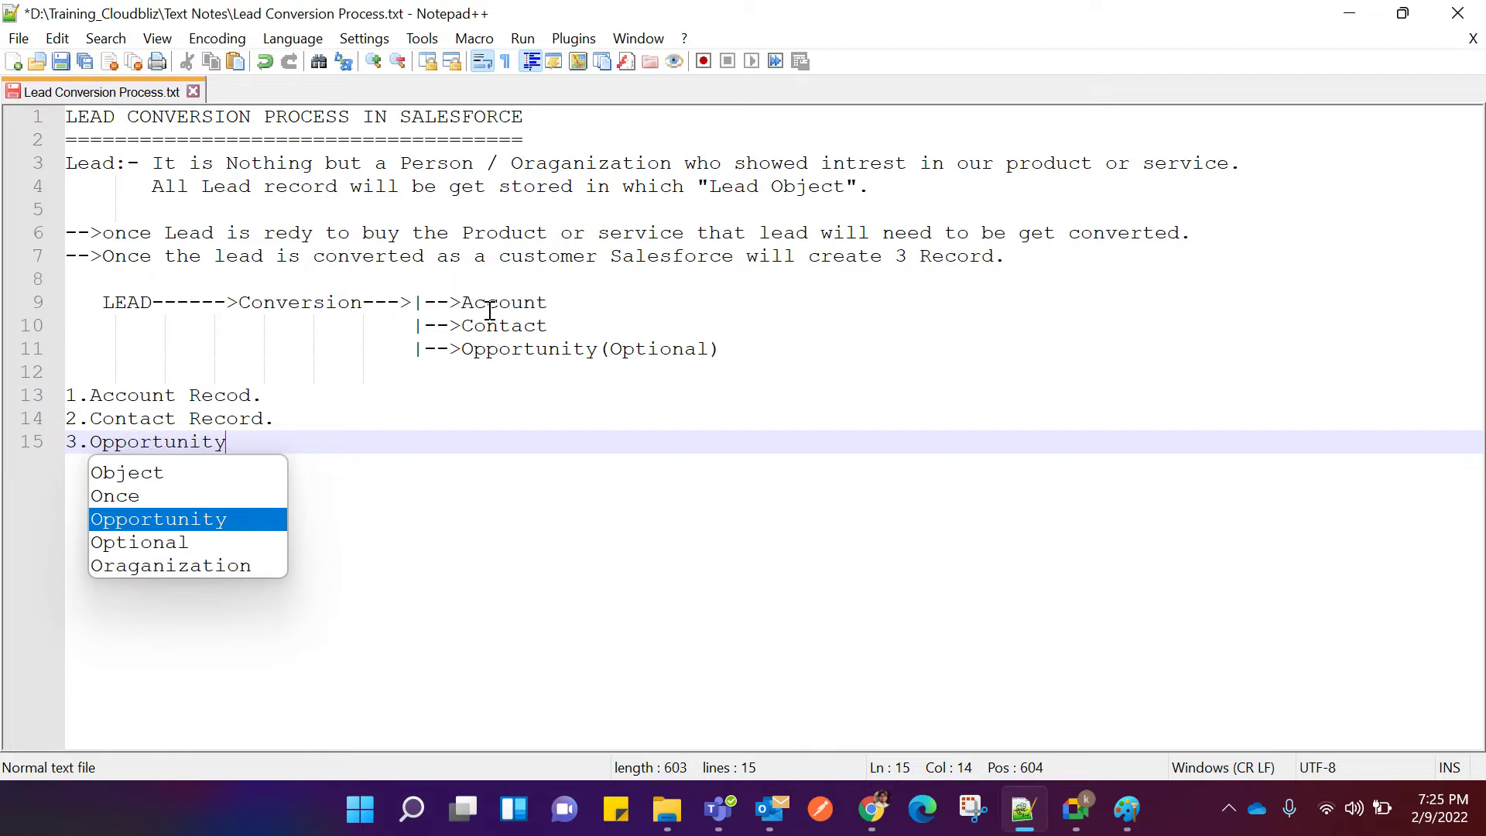
{"action": "type", "text": "Record."}
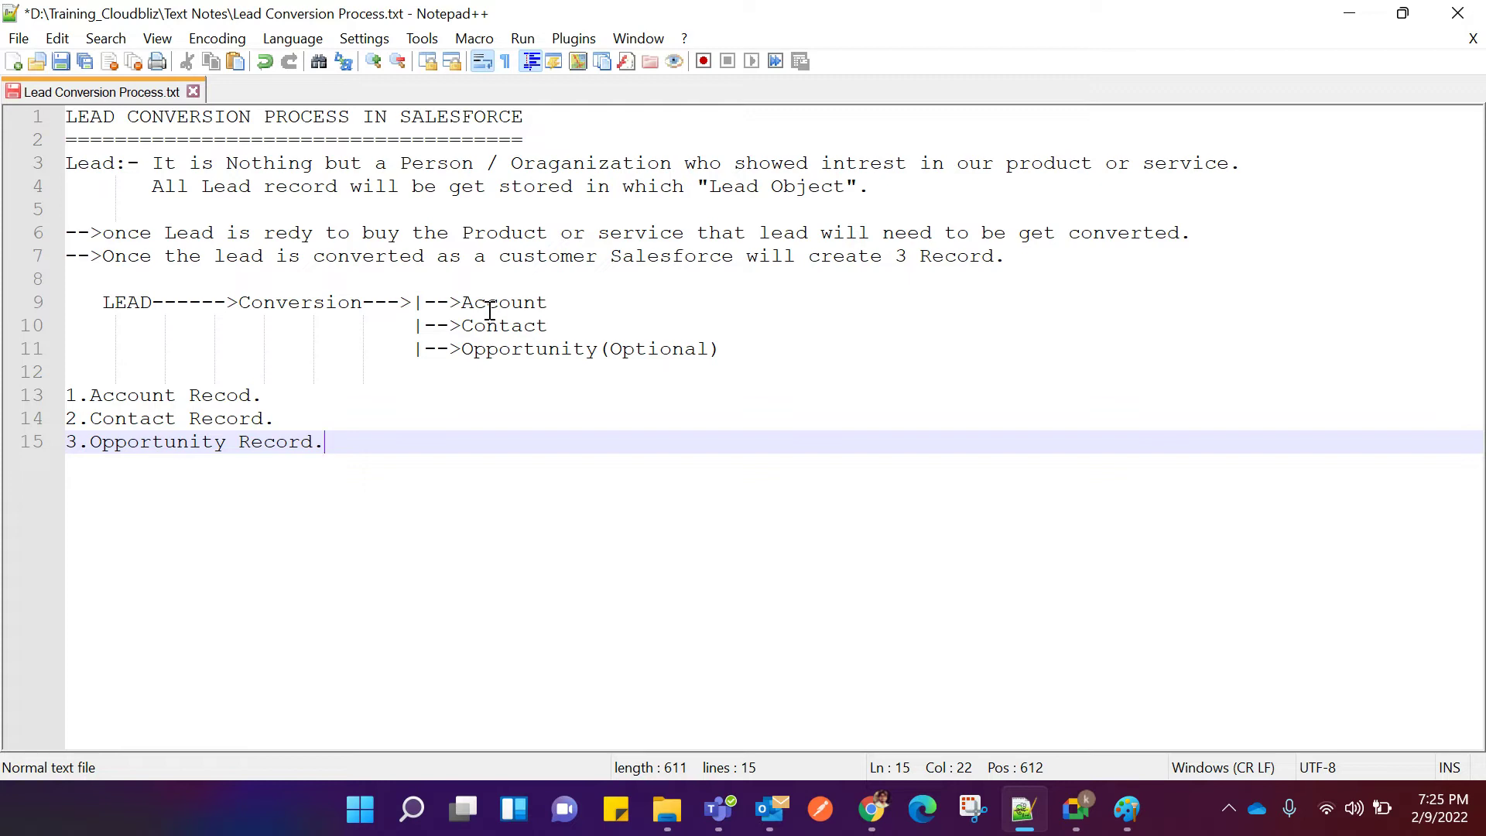
{"action": "left_click", "coordinate": [317, 442]}
{"action": "type", "text": "()"}
{"action": "type", "text": "Optional"}
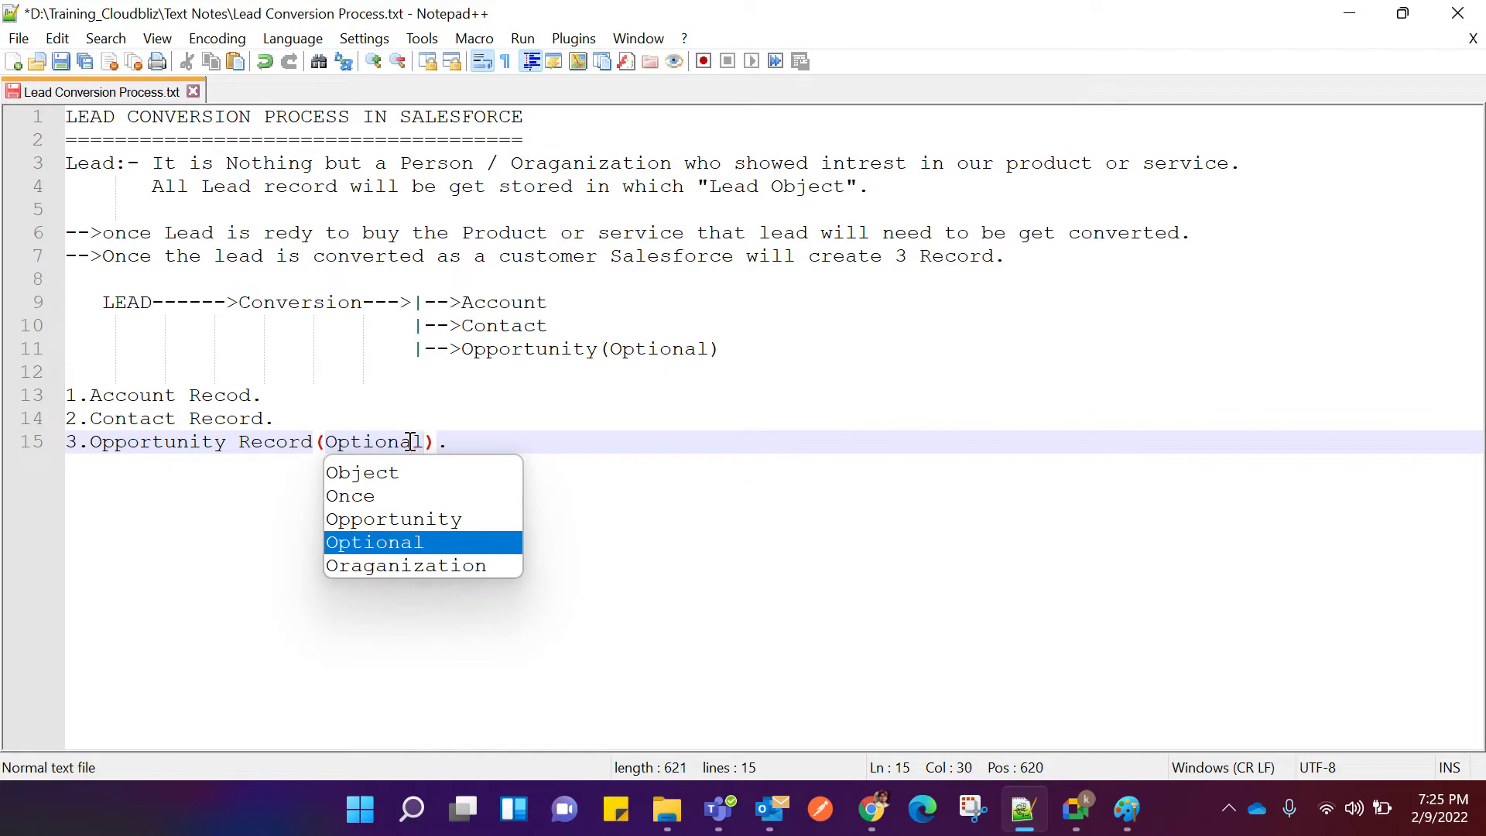
{"action": "key", "text": "End"}
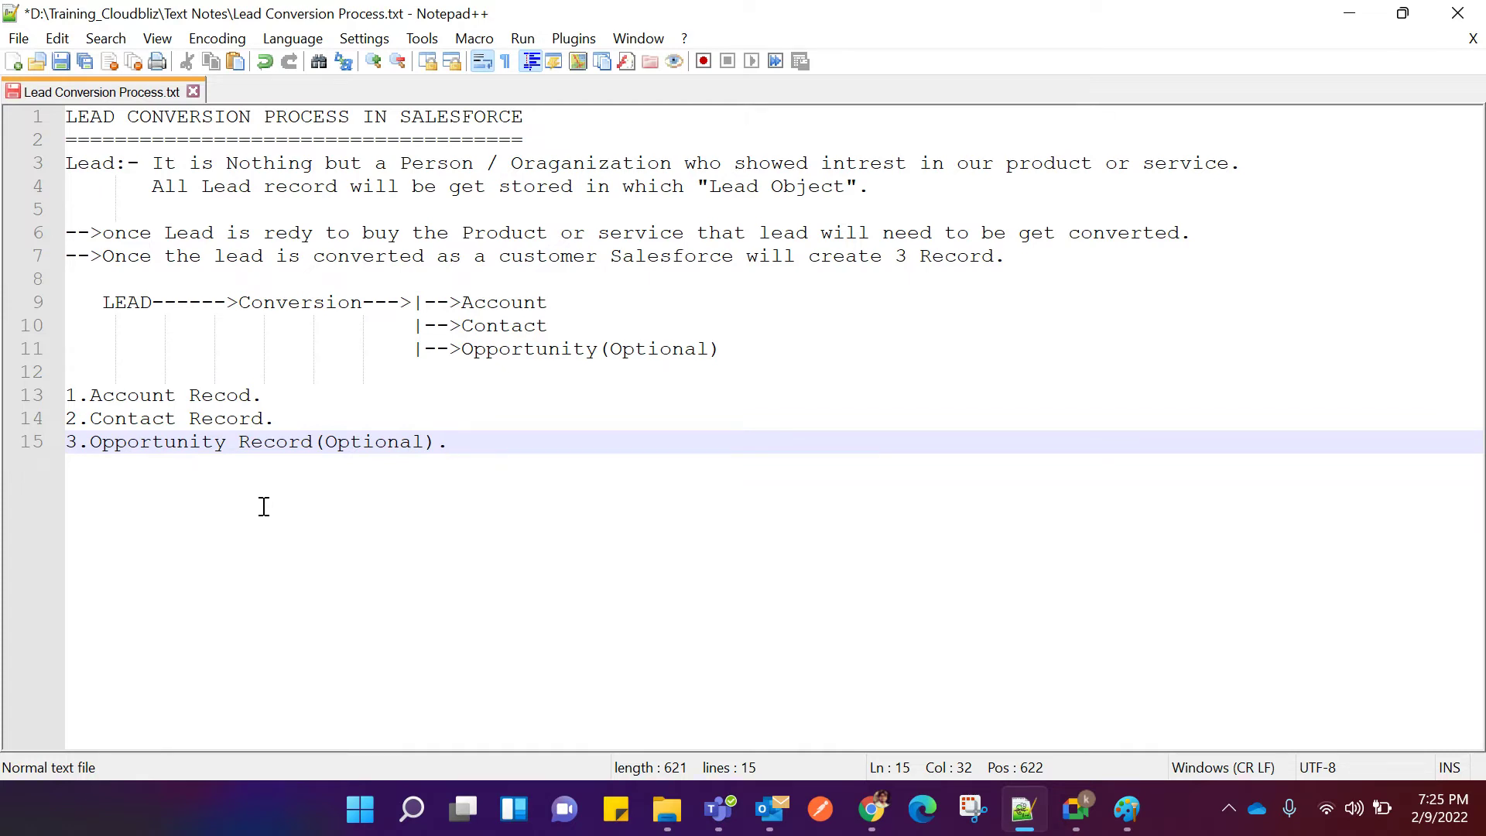
Leave a blank line after the list and add the heading "Navigation For Lead Conversion" underlined with a row of dashes.
{"action": "key", "text": "Return"}
{"action": "key", "text": "Return"}
{"action": "type", "text": "Navigation"}
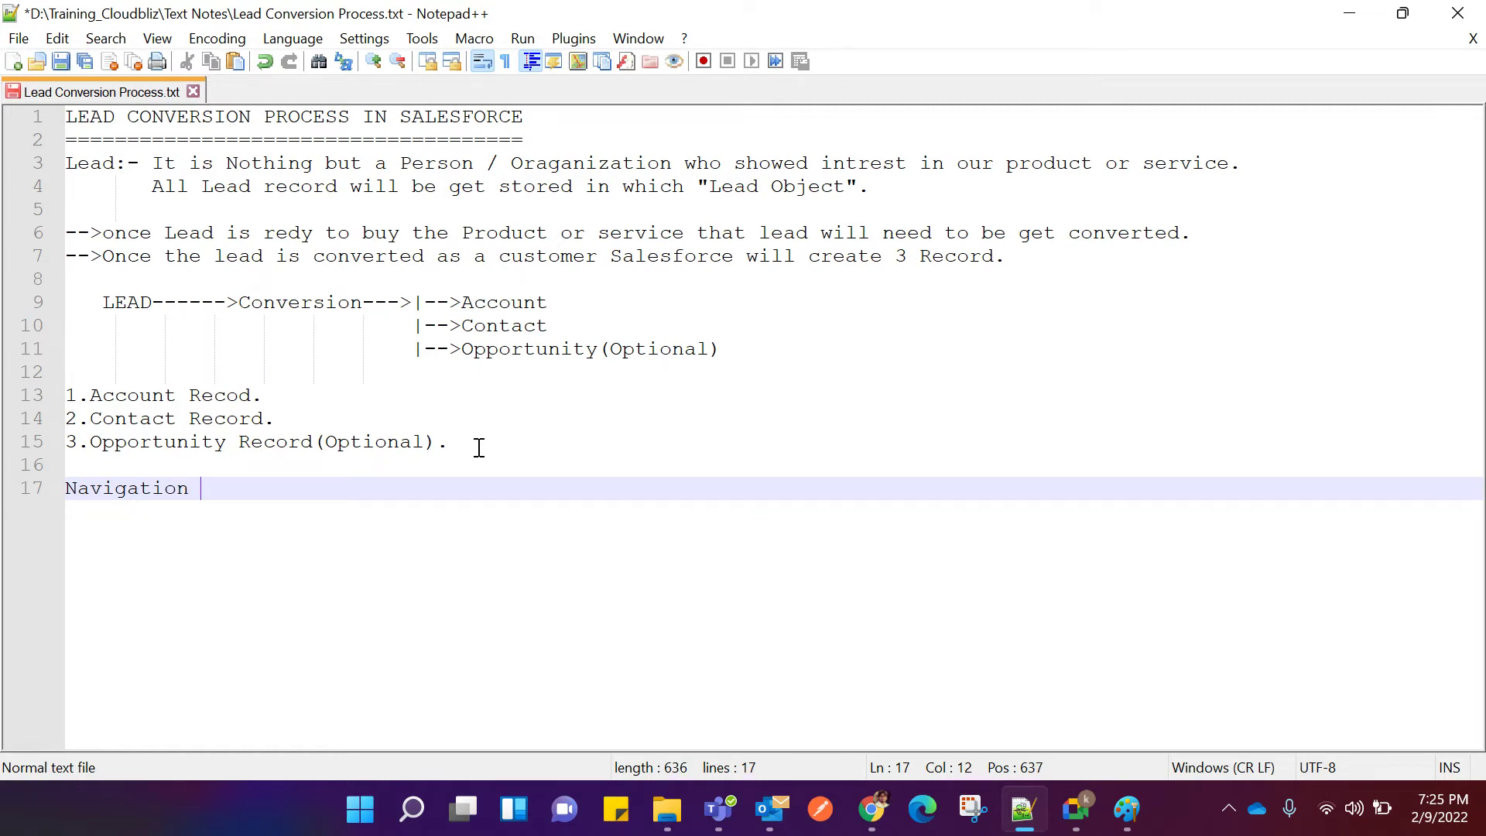
{"action": "type", "text": " For Le"}
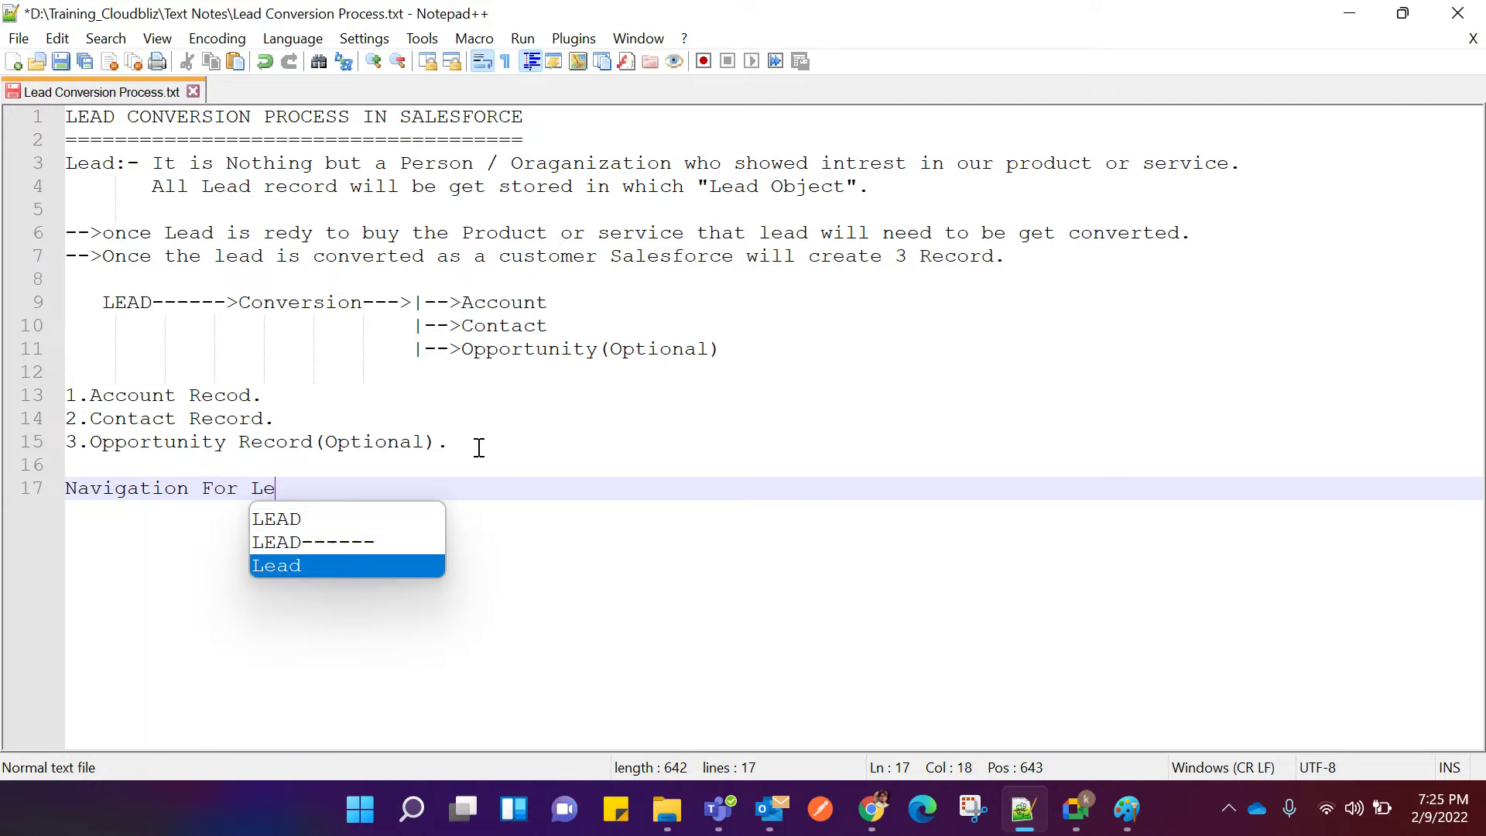
{"action": "type", "text": "ad Conversion"}
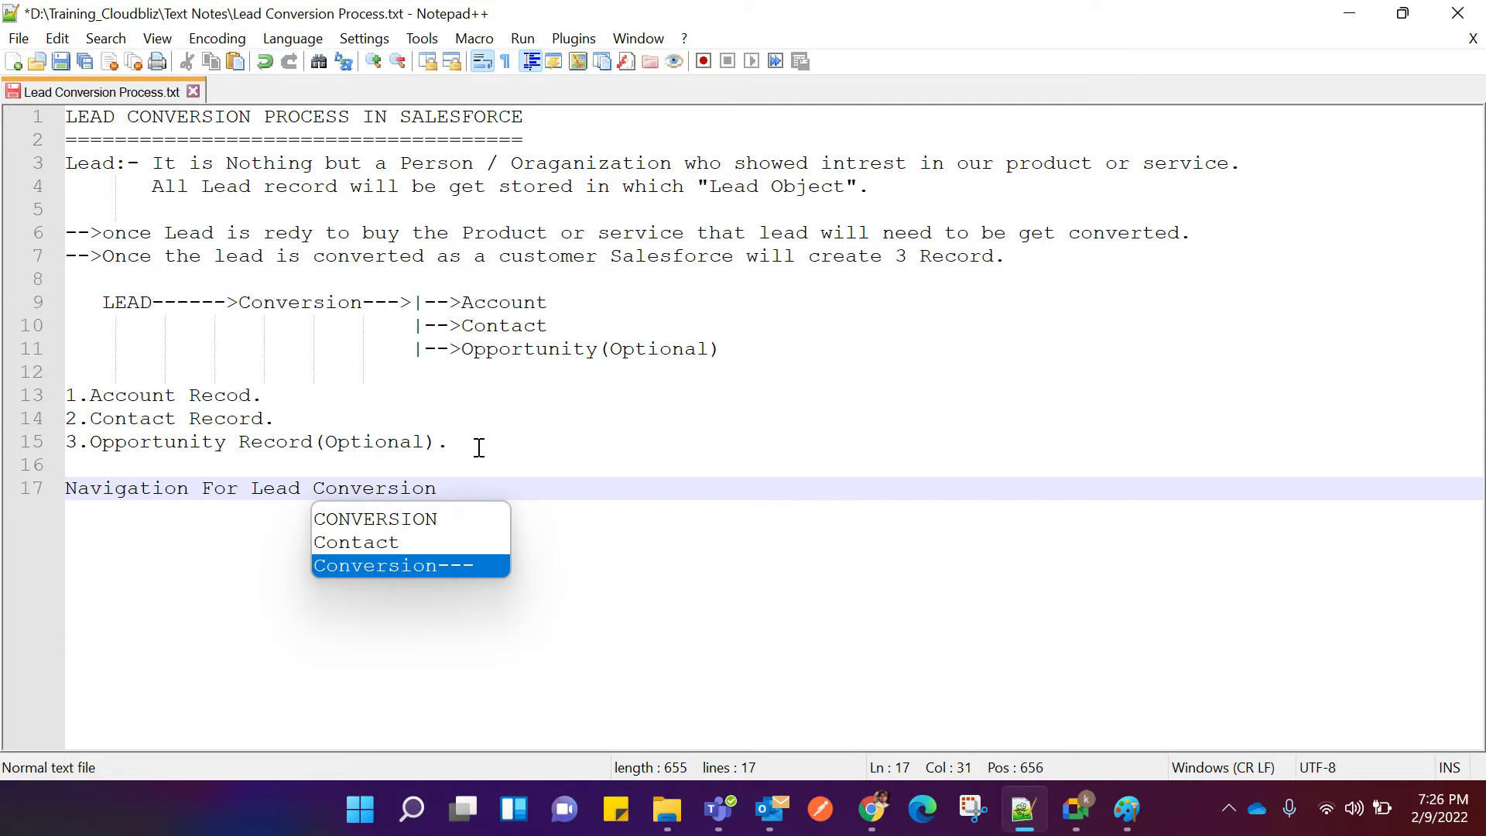
{"action": "key", "text": "Return"}
{"action": "type", "text": "-------------------------------"}
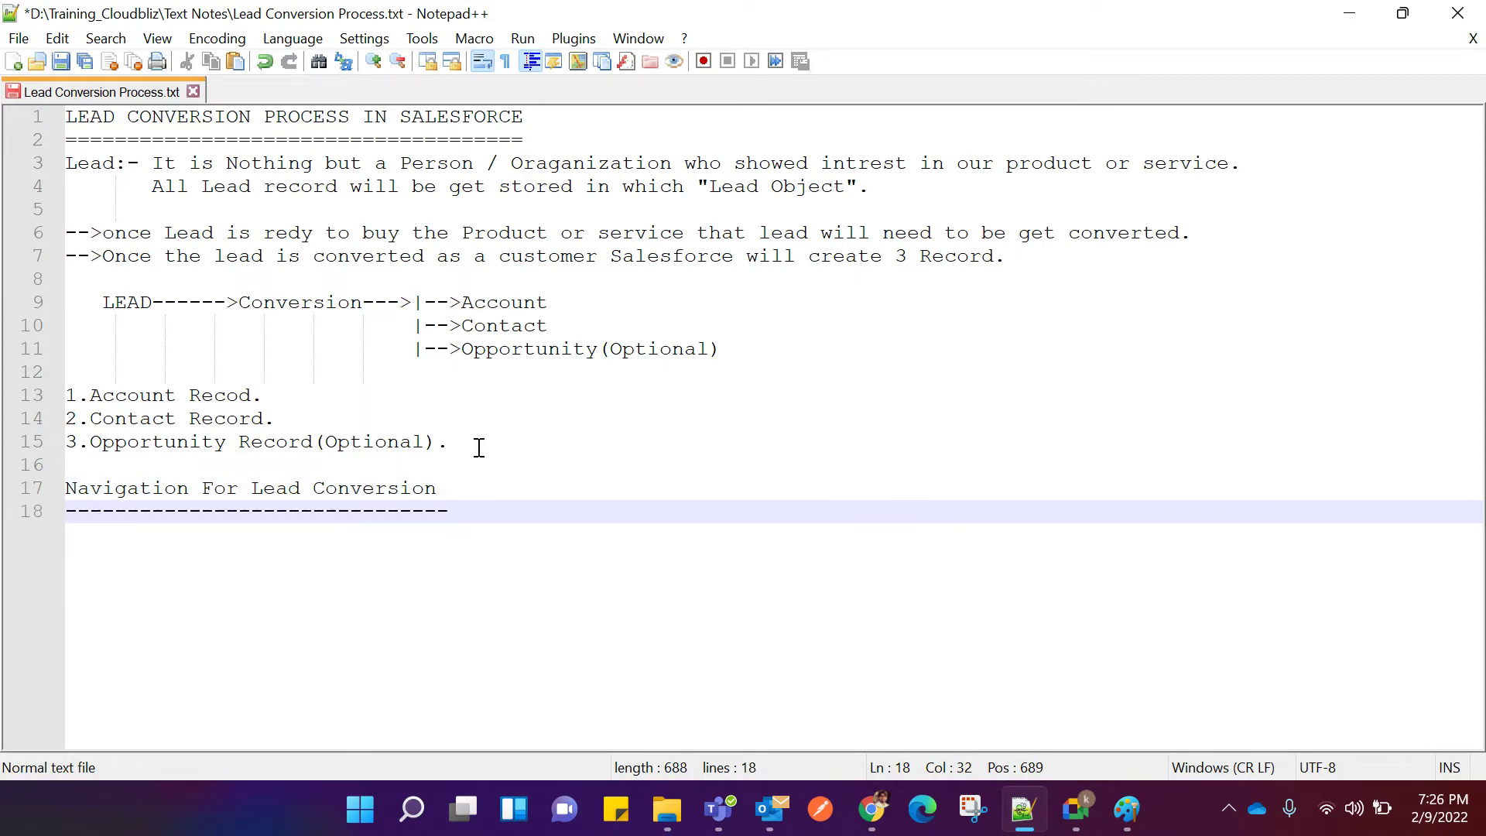
Below the dashed underline, write "-->Salesforce provide a Readymade feature that we can convert" on a new line.
{"action": "key", "text": "Return"}
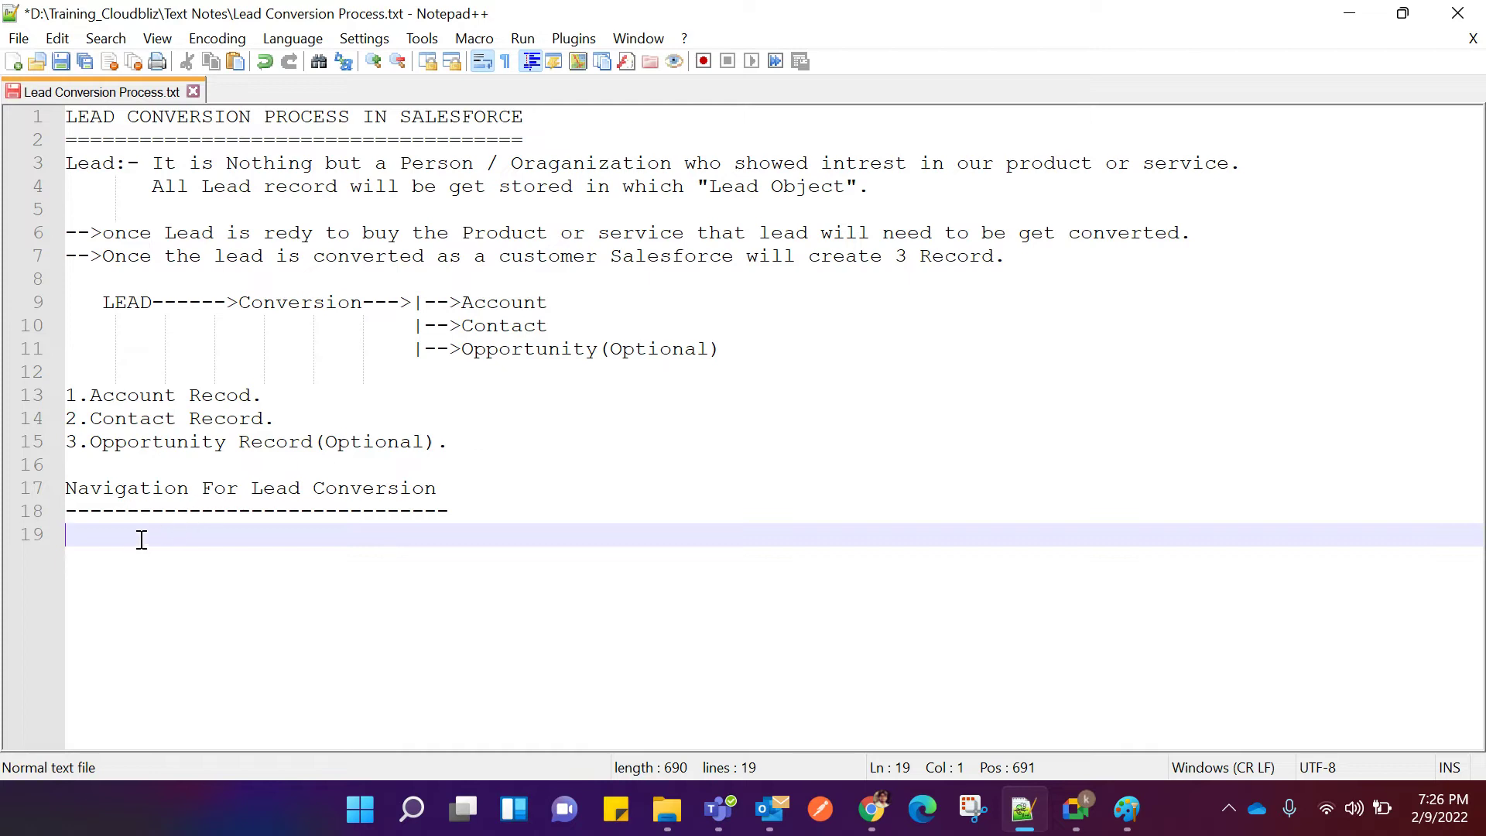
{"action": "type", "text": "-->Salesfor"}
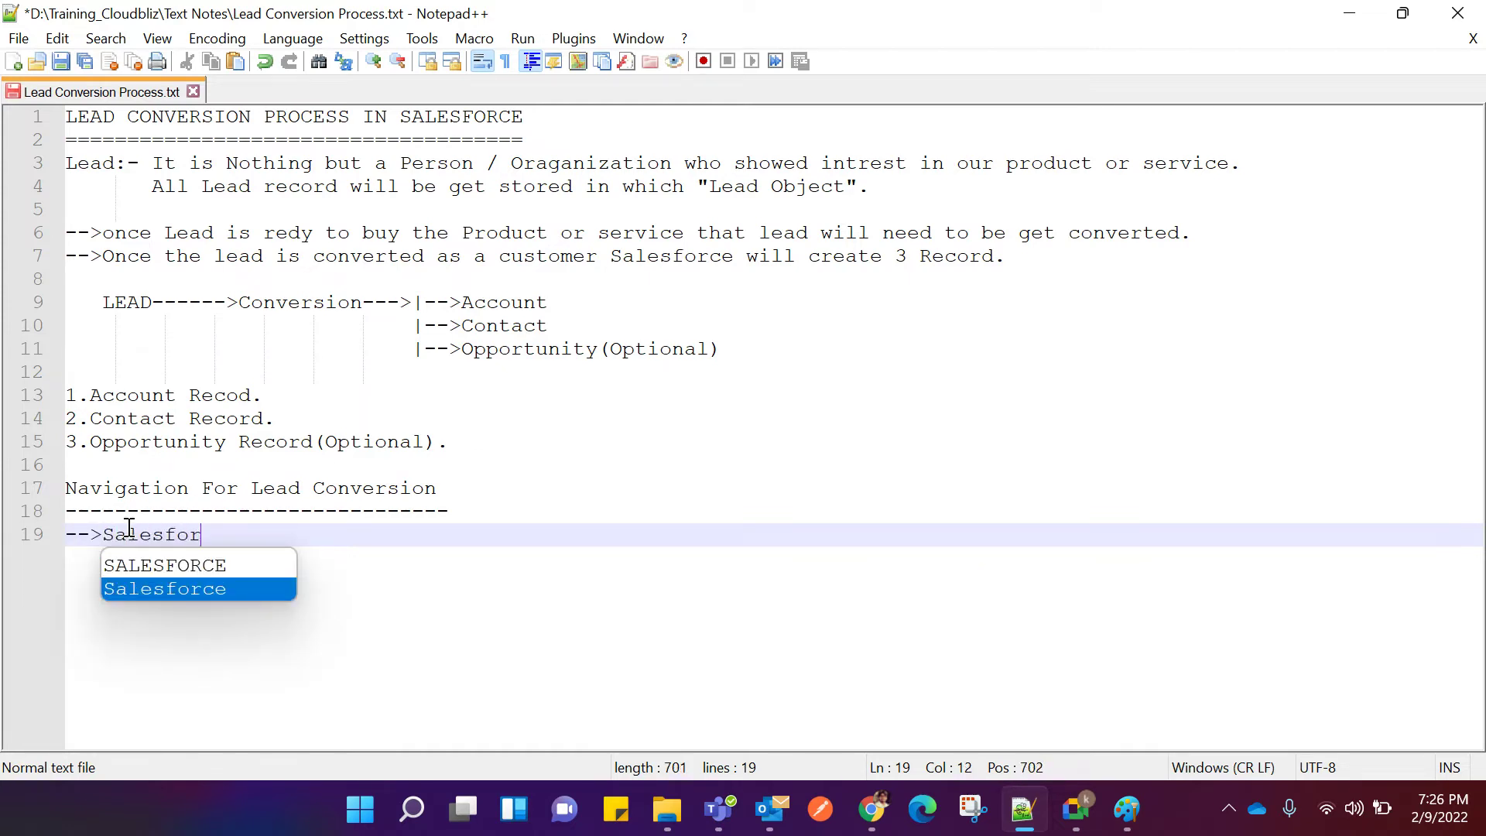
{"action": "type", "text": "ce provide "}
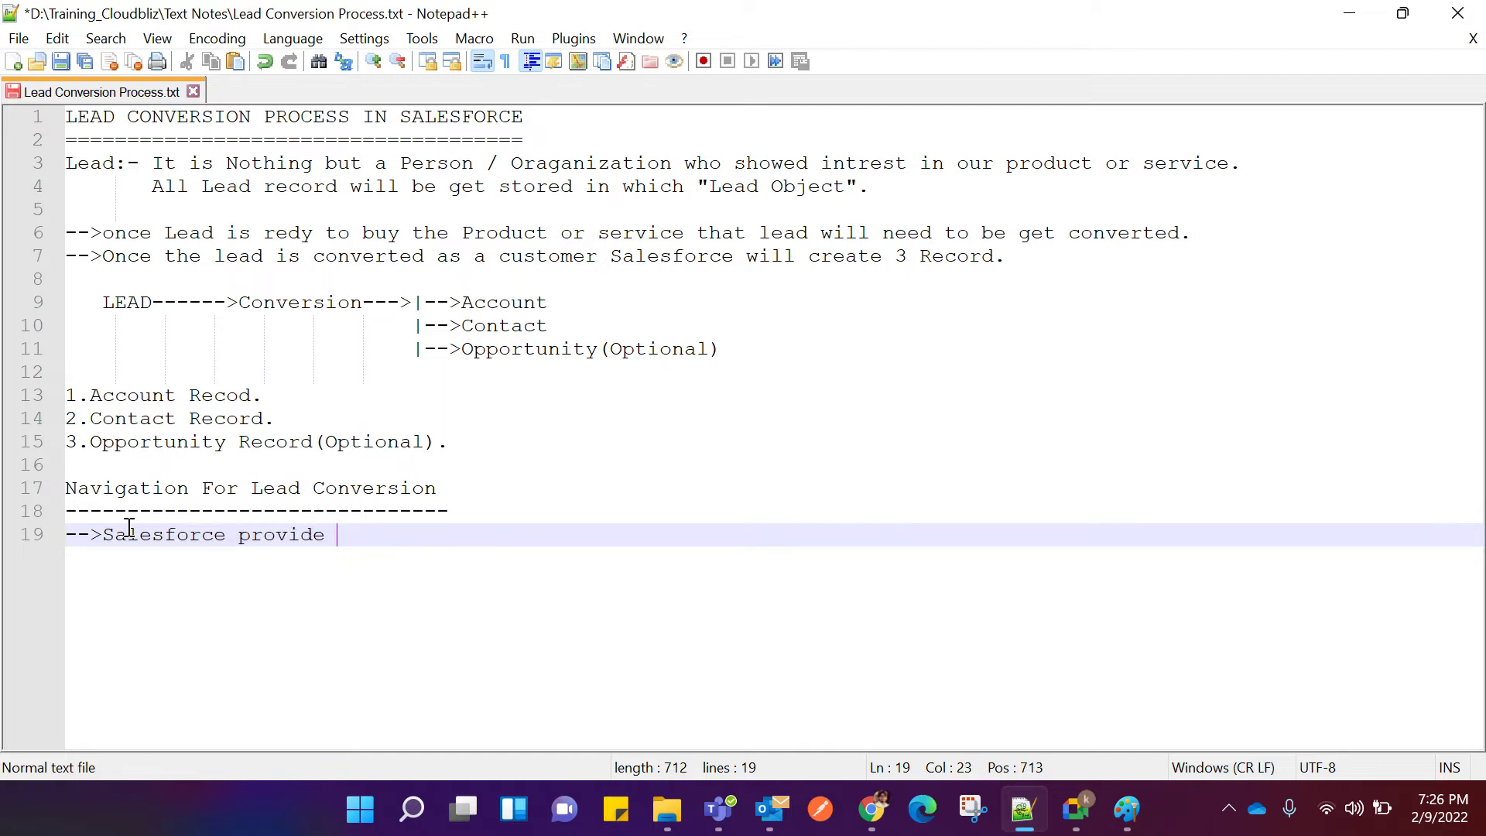
{"action": "type", "text": "a Readymade feature"}
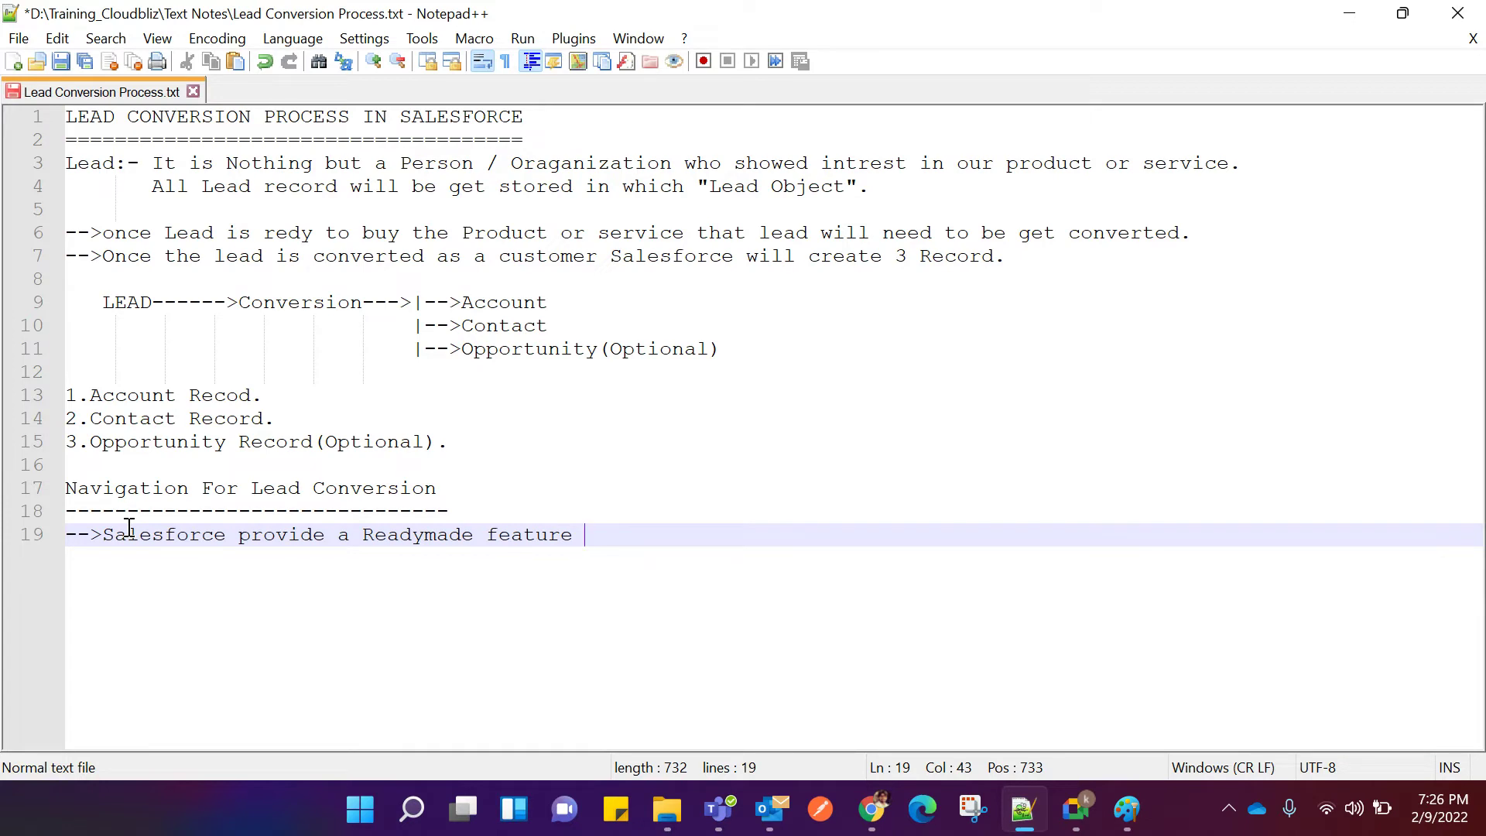
{"action": "type", "text": " th"}
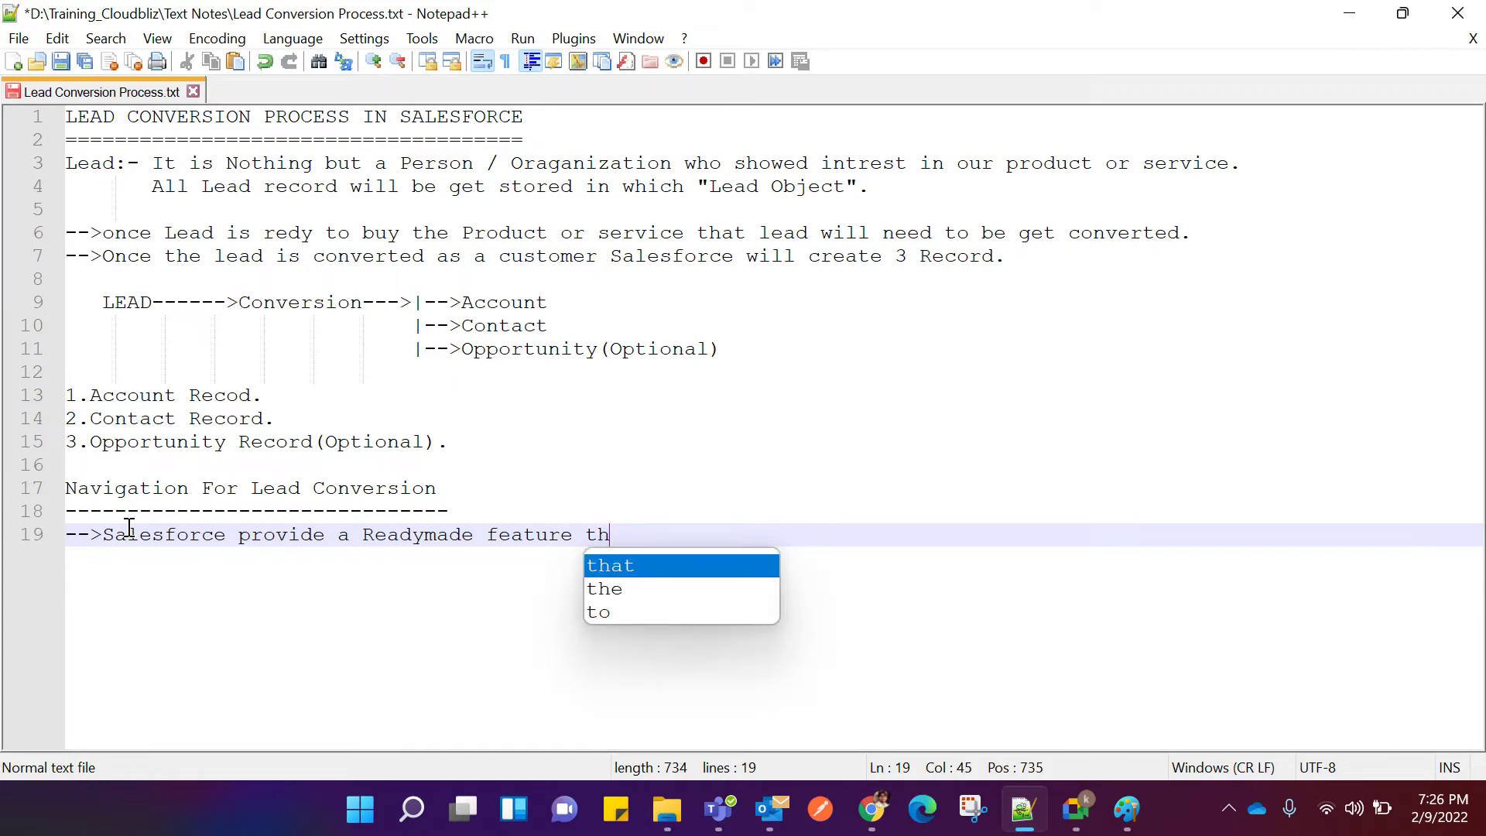
{"action": "type", "text": "at we can"}
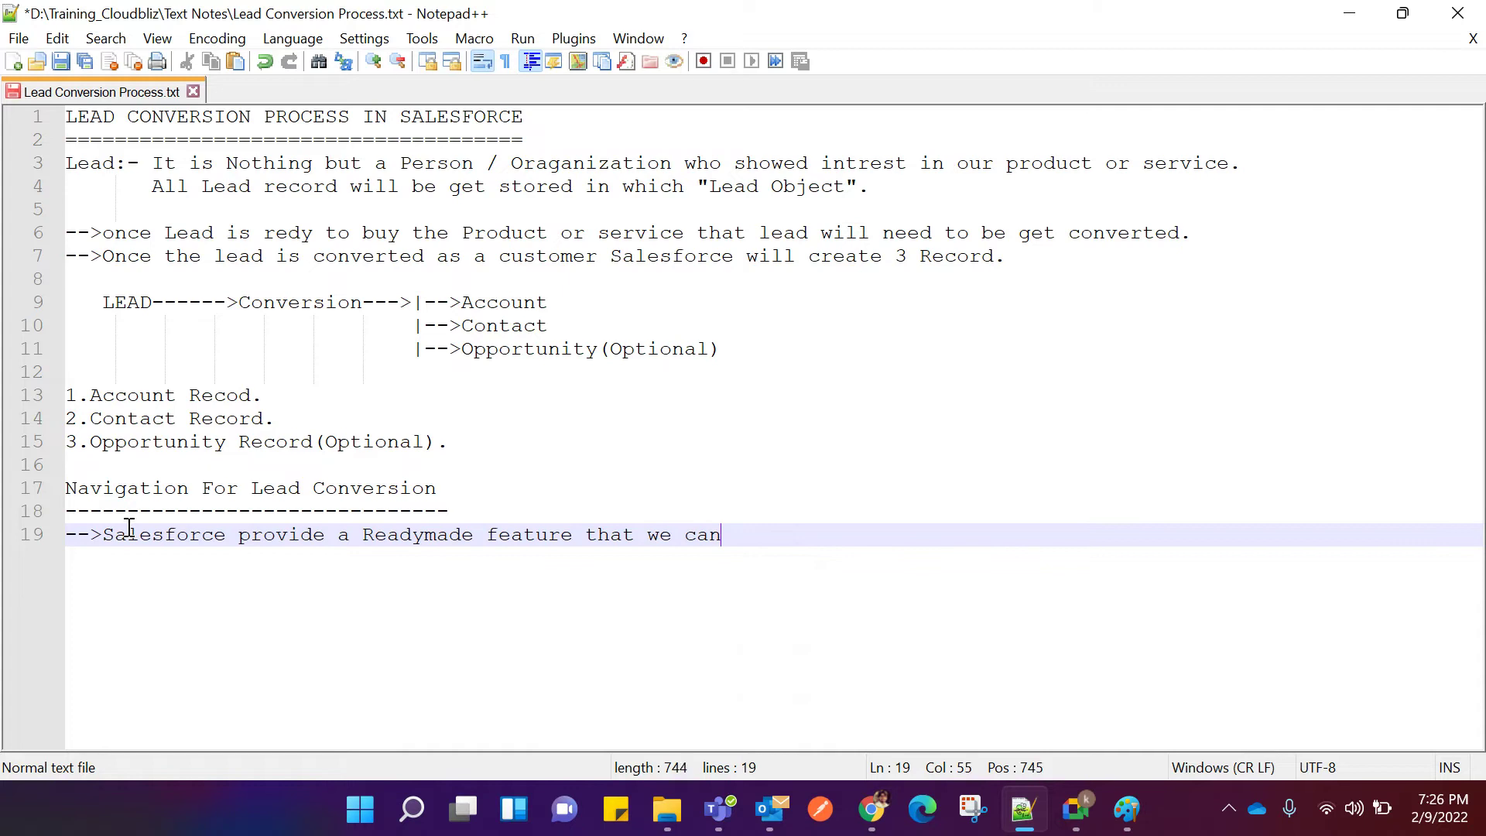
{"action": "type", "text": " convert"}
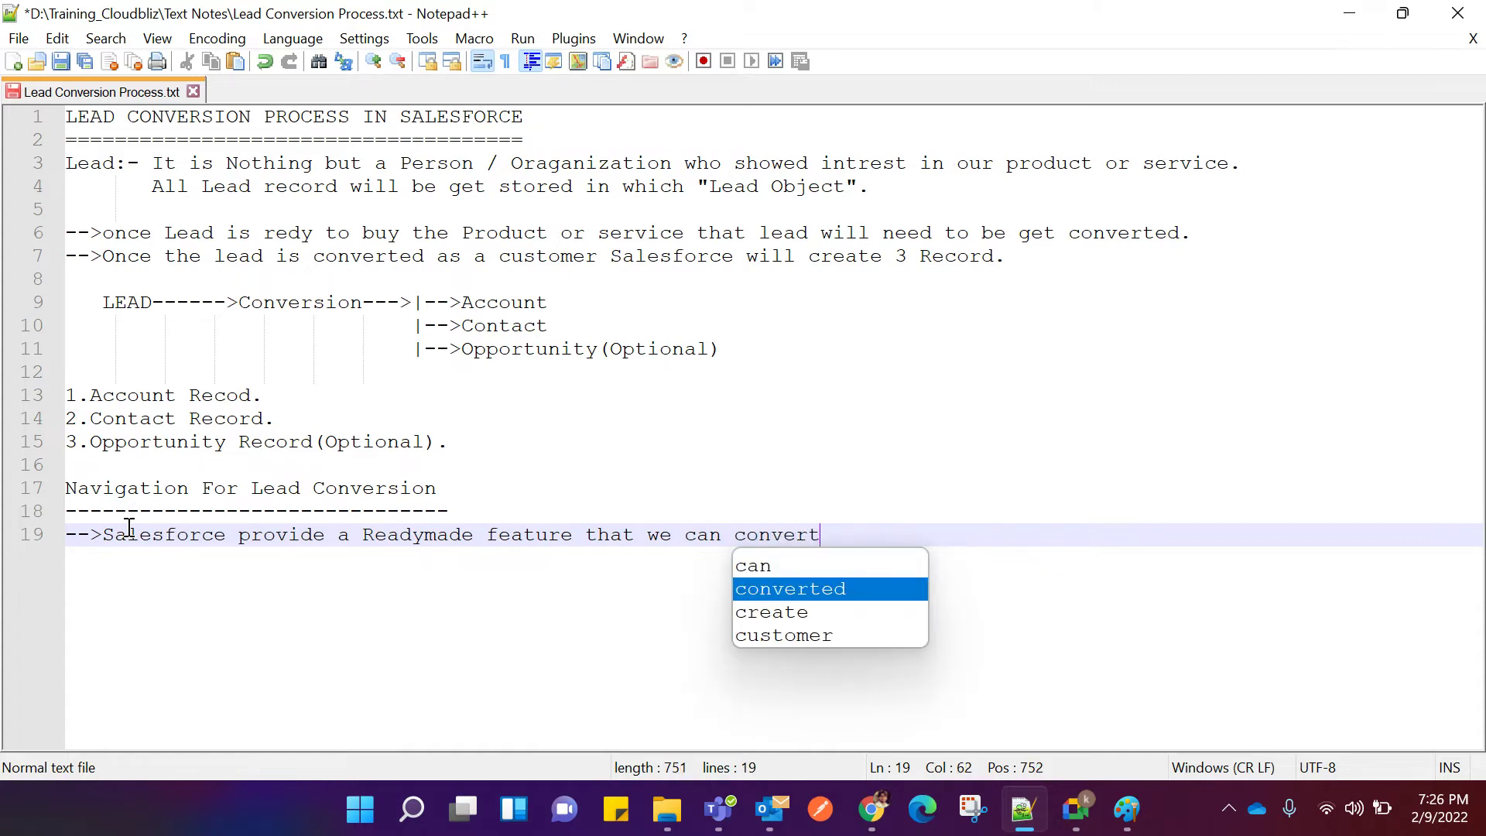
Capitalize the word "convert" at the end of the line and enclose it in double quotes.
{"action": "type", "text": "\""}
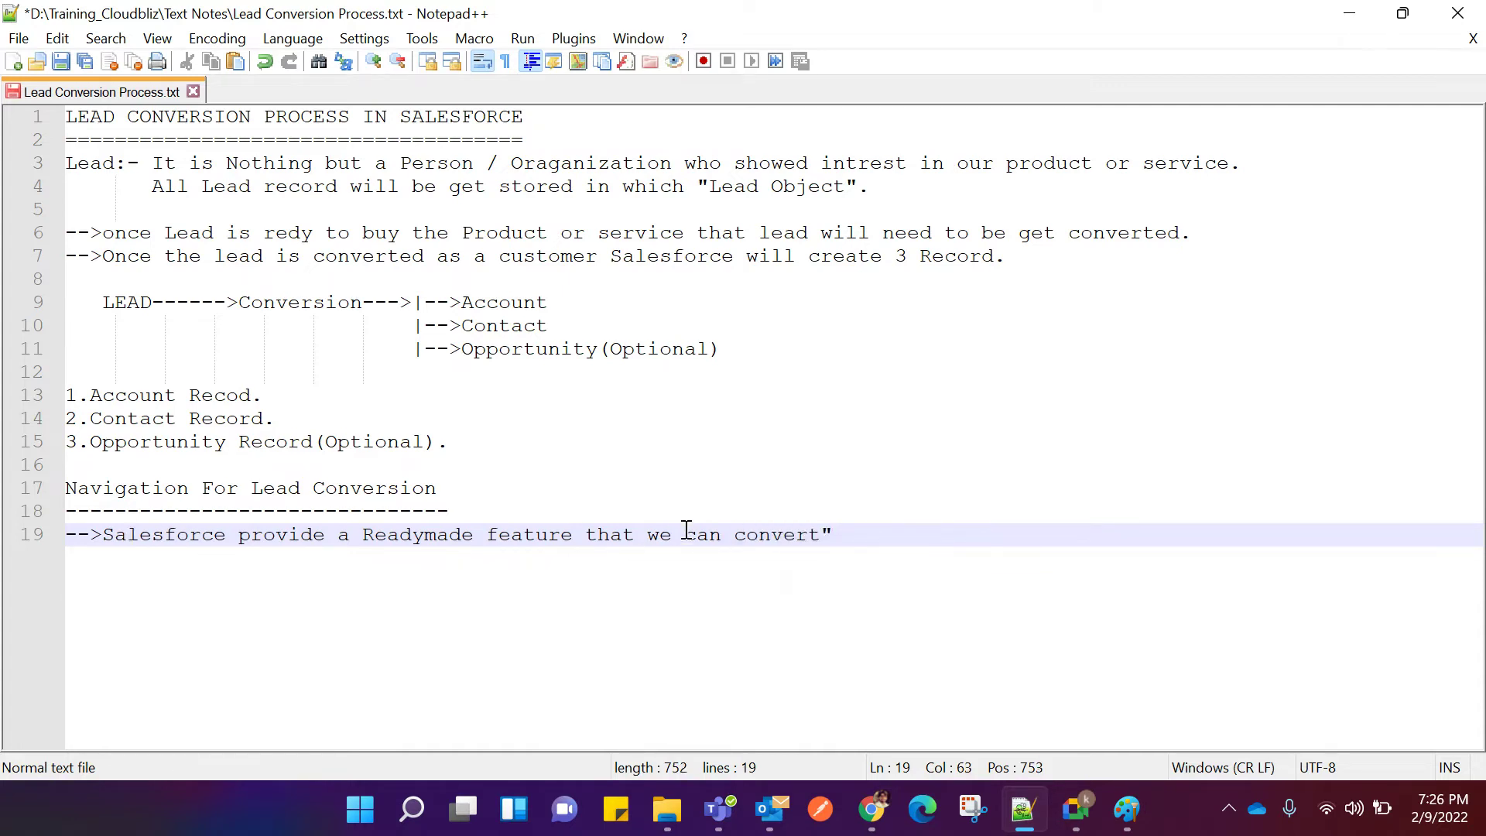
{"action": "left_click", "coordinate": [741, 533]}
{"action": "key", "text": "BackSpace"}
{"action": "type", "text": "C"}
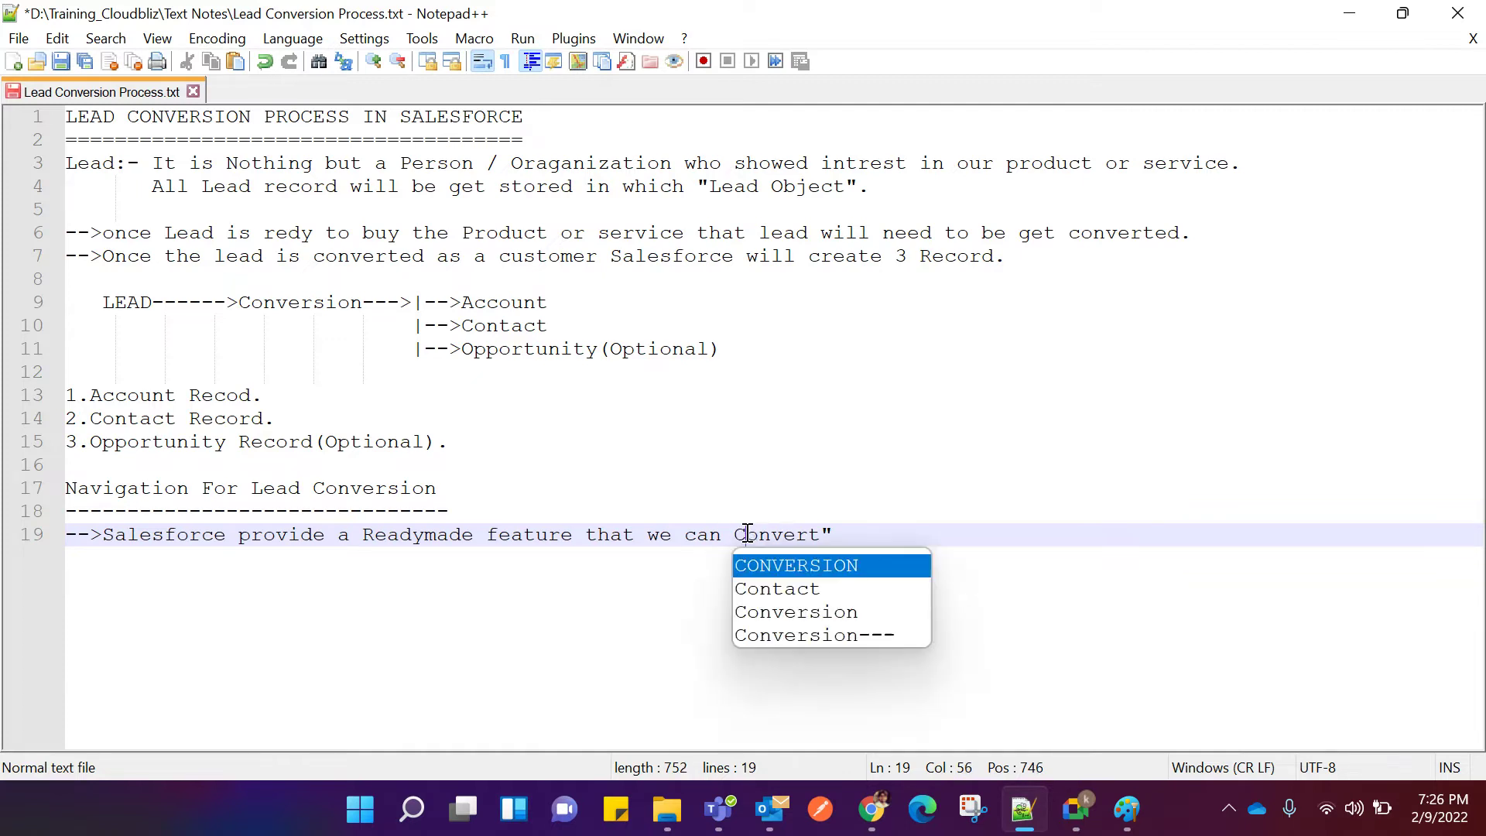
{"action": "left_click", "coordinate": [734, 534]}
{"action": "type", "text": "\""}
{"action": "left_click", "coordinate": [876, 528]}
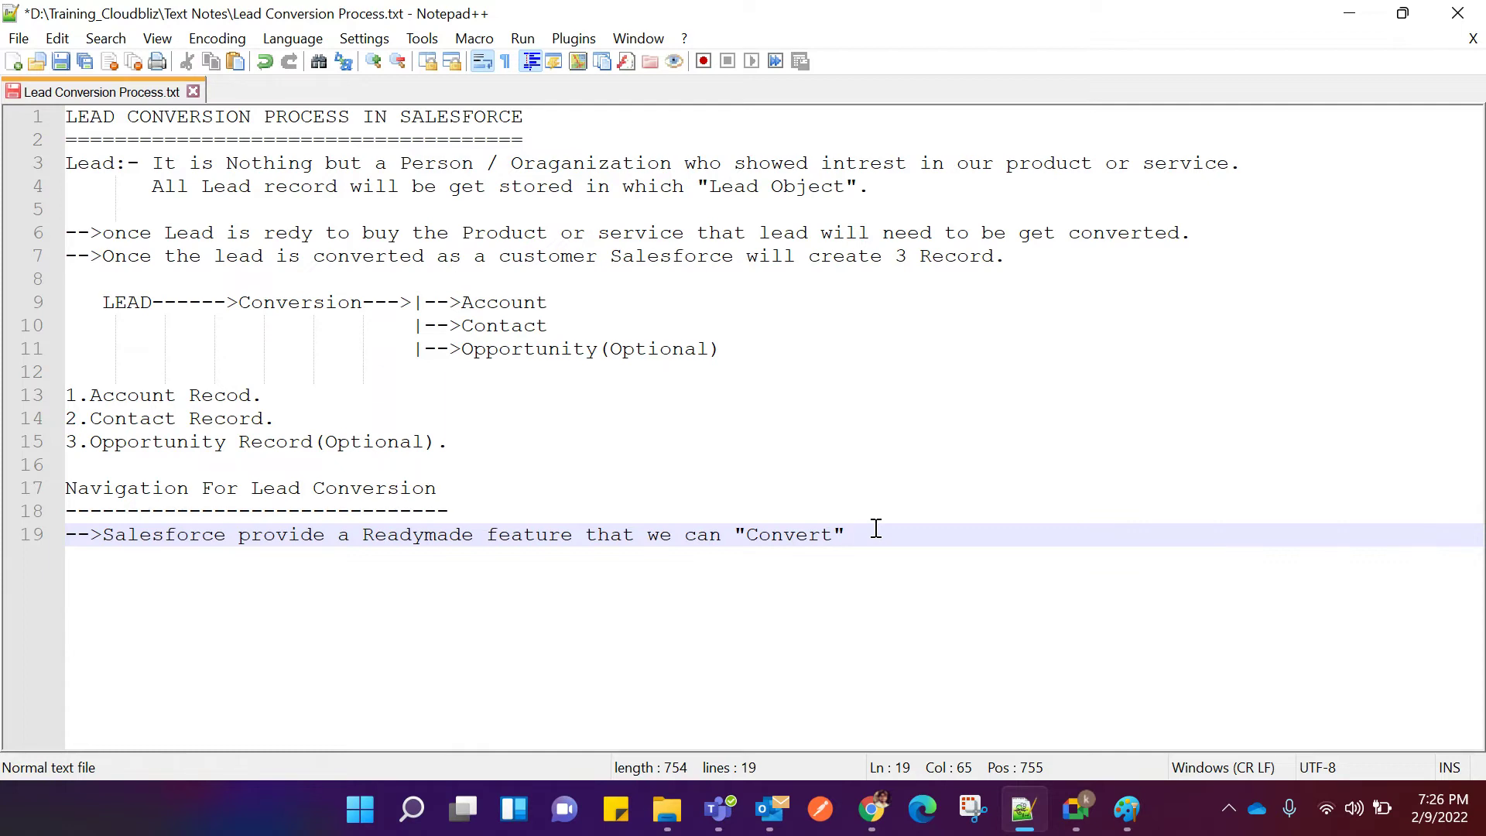
Continue the sentence after "Convert" with: the lead as a customer by using "Convert Button".
{"action": "type", "text": "the lead as"}
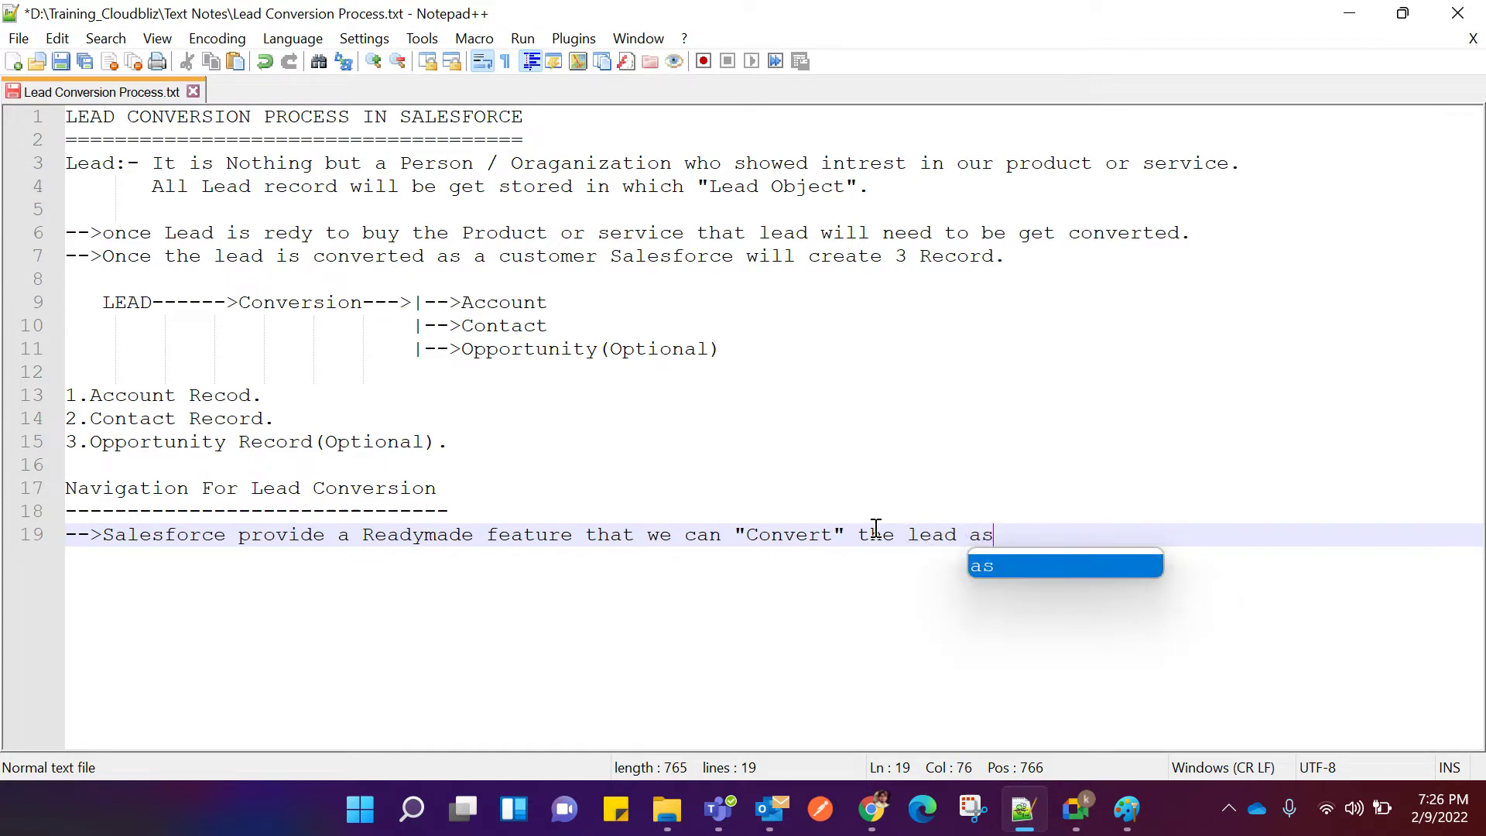
{"action": "type", "text": " a cus"}
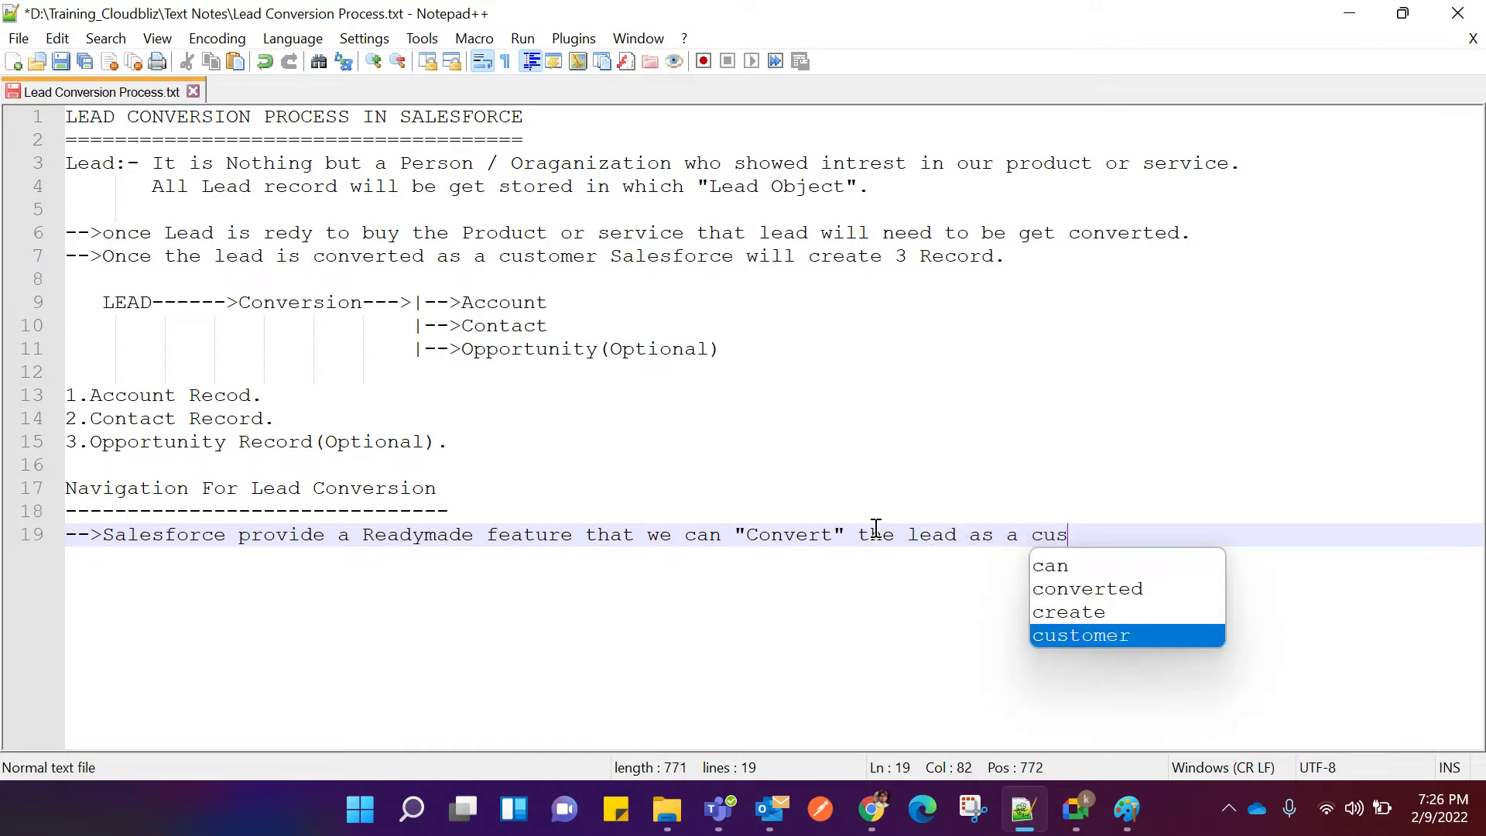
{"action": "type", "text": "tomer by "}
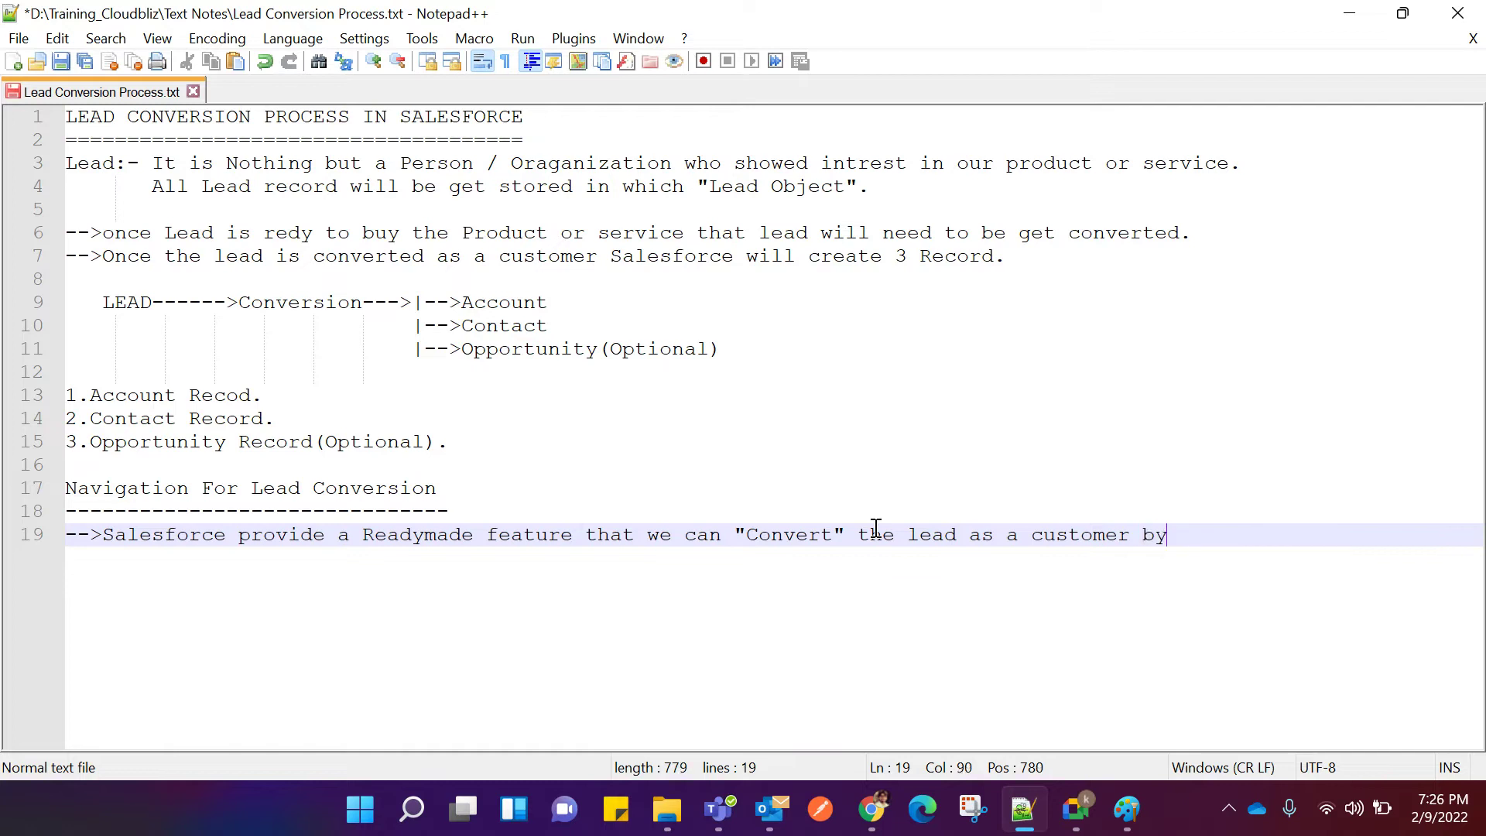
{"action": "type", "text": "using \"Convert"}
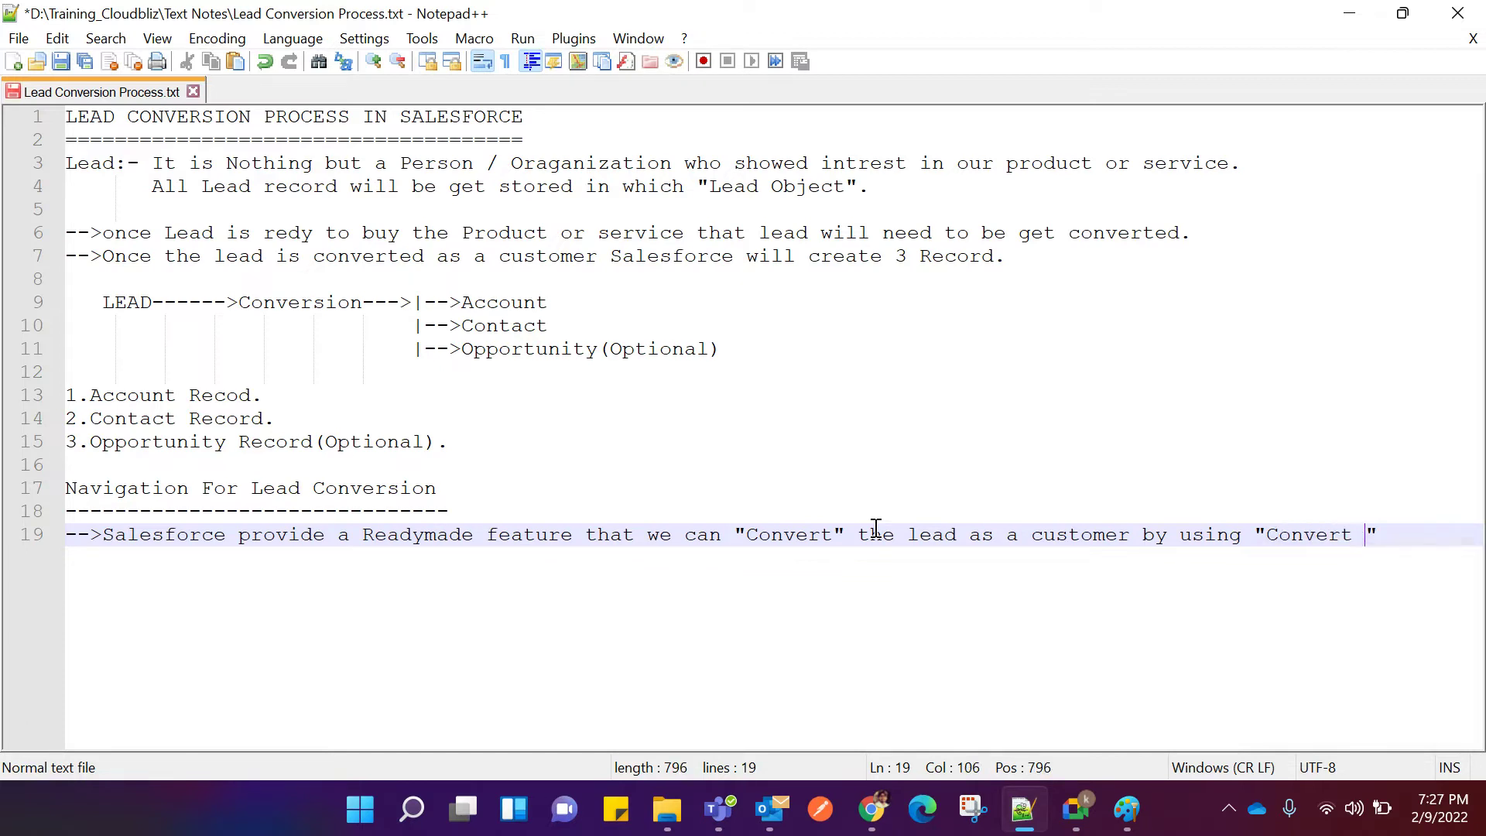
{"action": "type", "text": " b"}
{"action": "type", "text": "Button"}
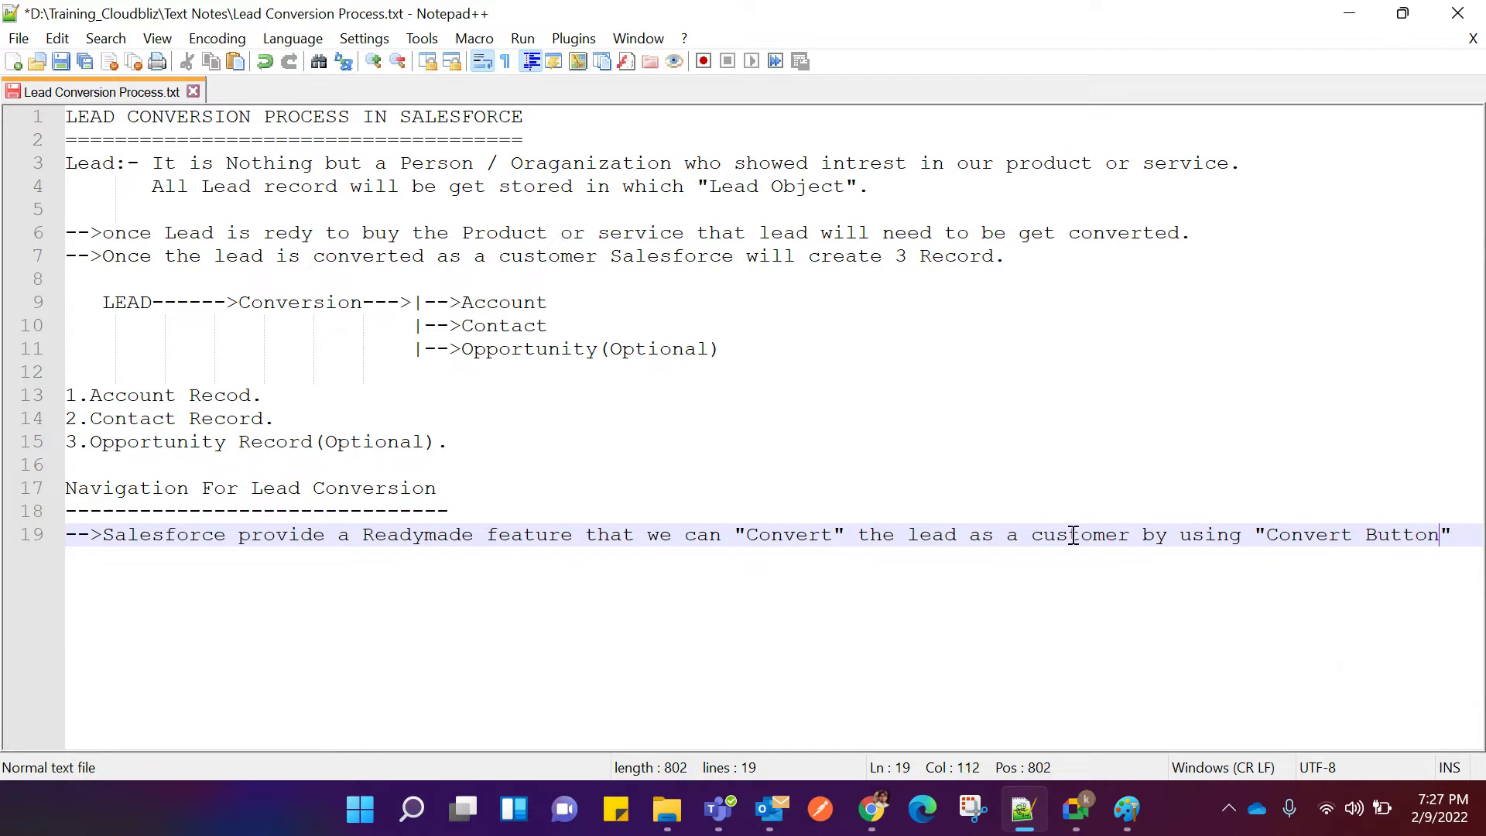
{"action": "left_click", "coordinate": [1455, 531]}
Finish the sentence on an indented continuation line with "provided on each Lead Record.".
{"action": "key", "text": "Return"}
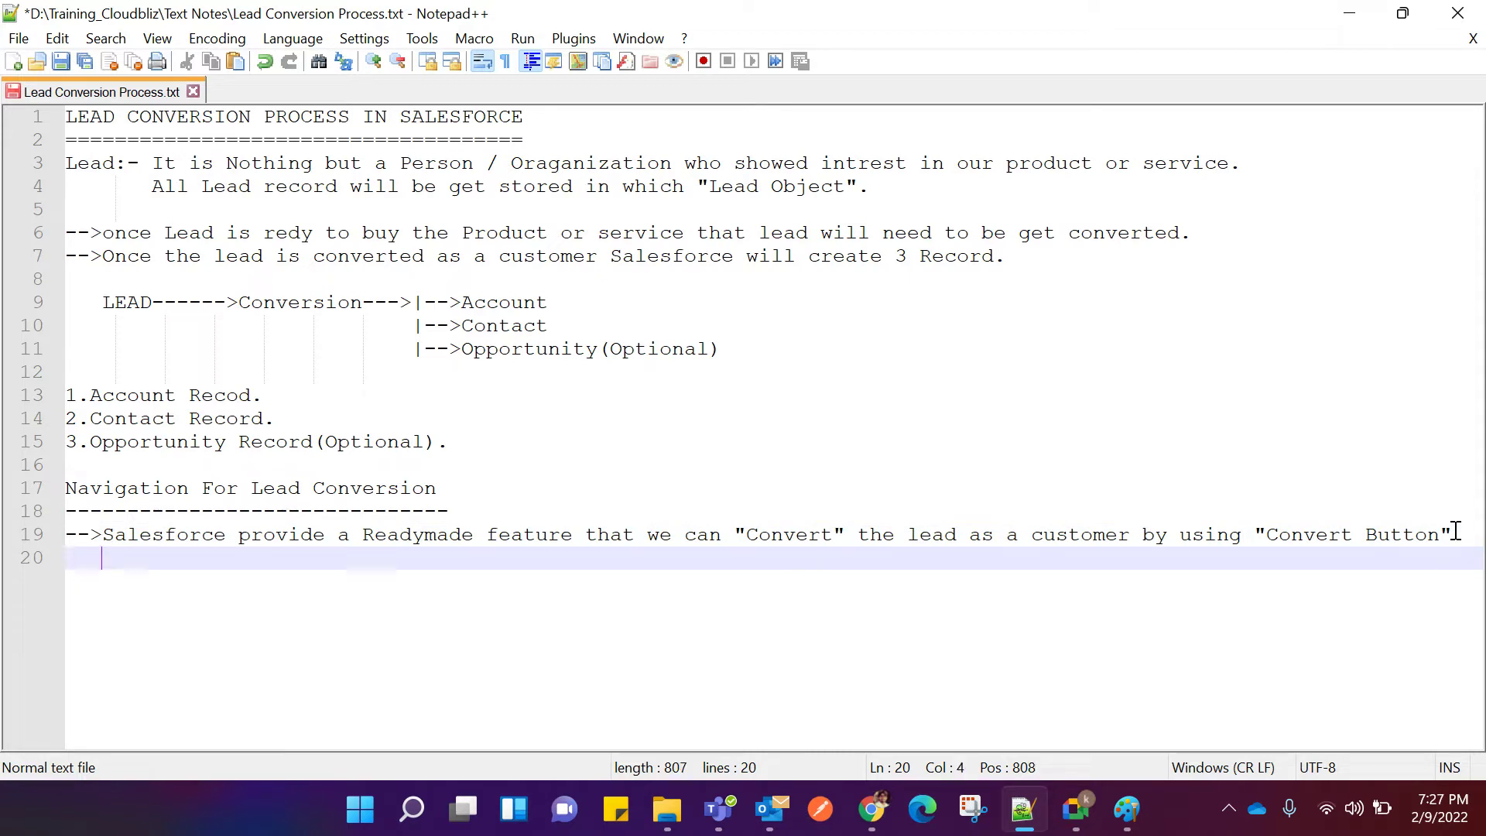
{"action": "type", "text": "provided o"}
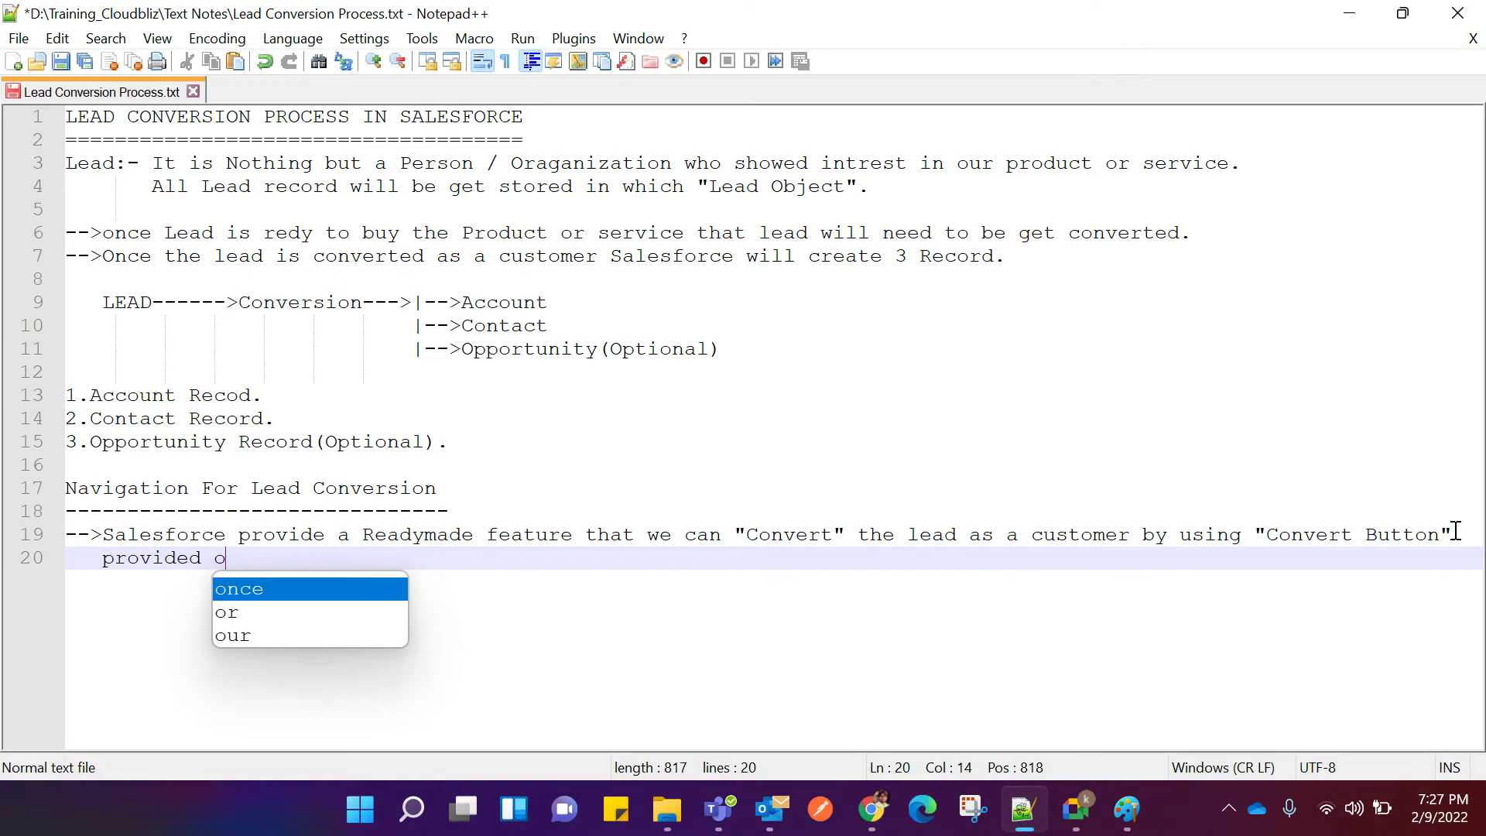
{"action": "type", "text": "n each "}
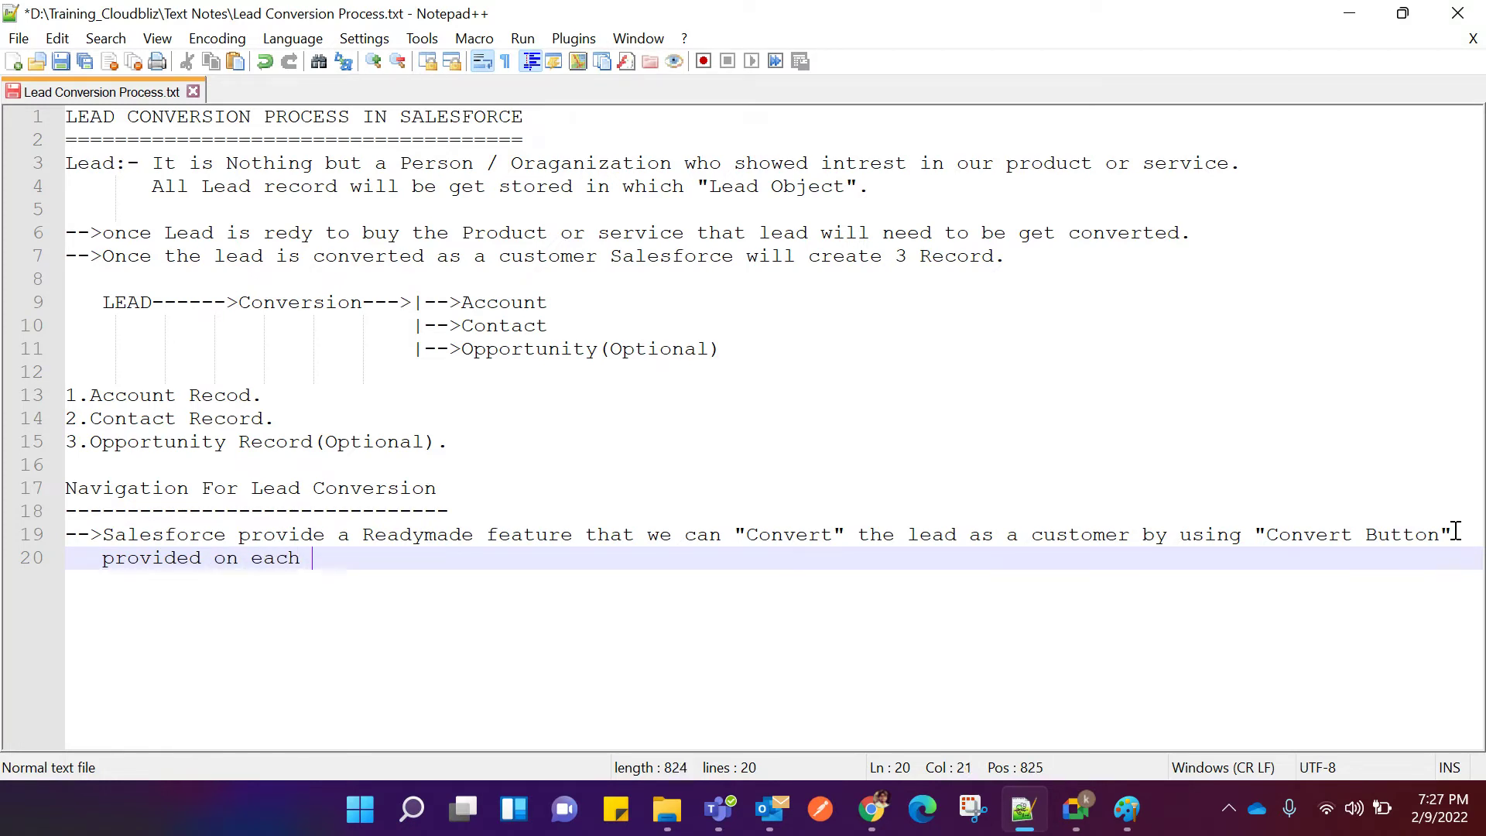
{"action": "type", "text": "Lead Record."}
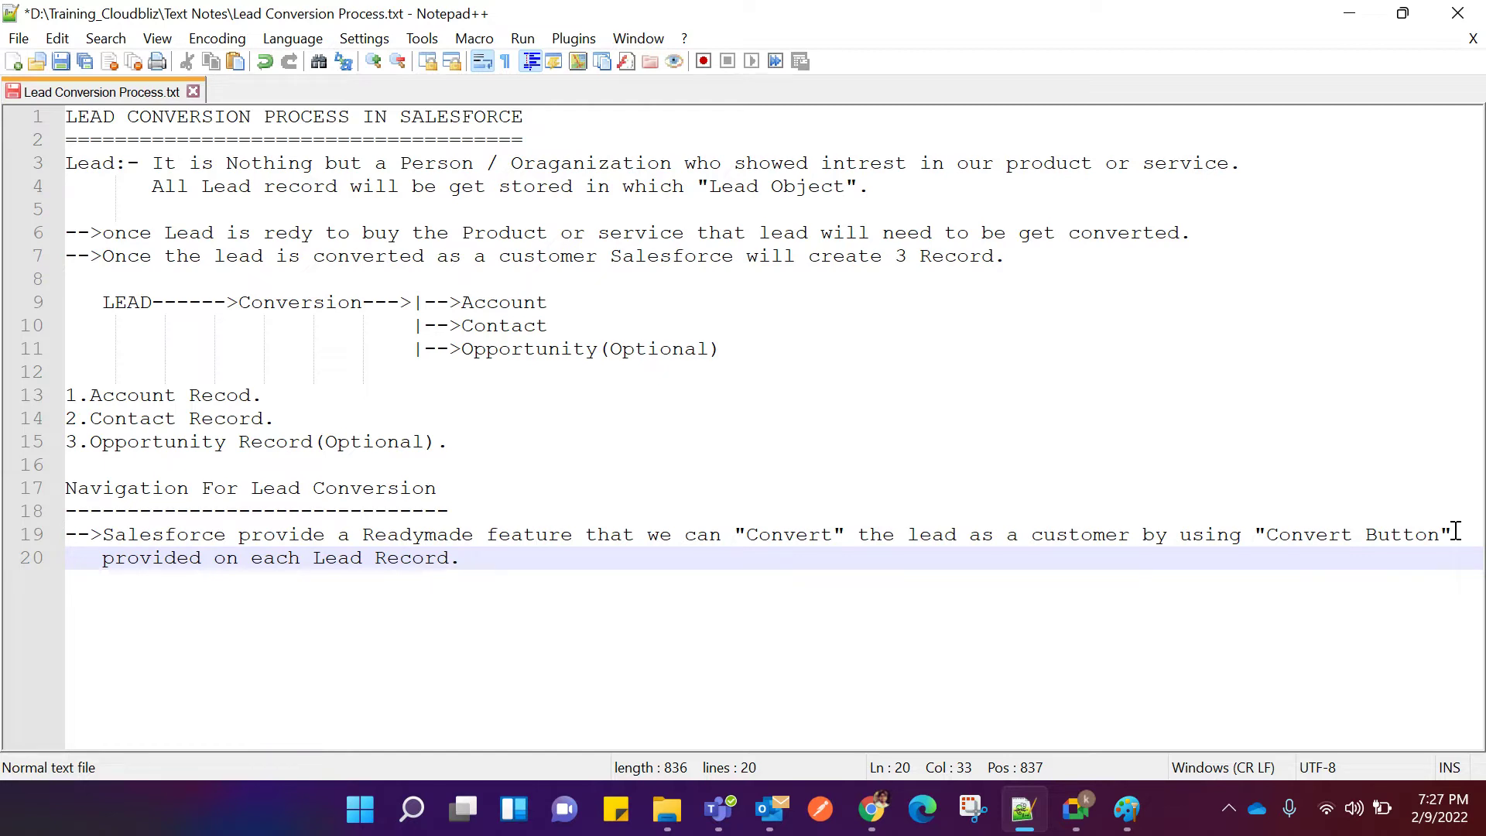
Leave a blank line and start an unindented navigation line reading "-->GOTO Leads Tab--->Goto any Lead".
{"action": "key", "text": "Return"}
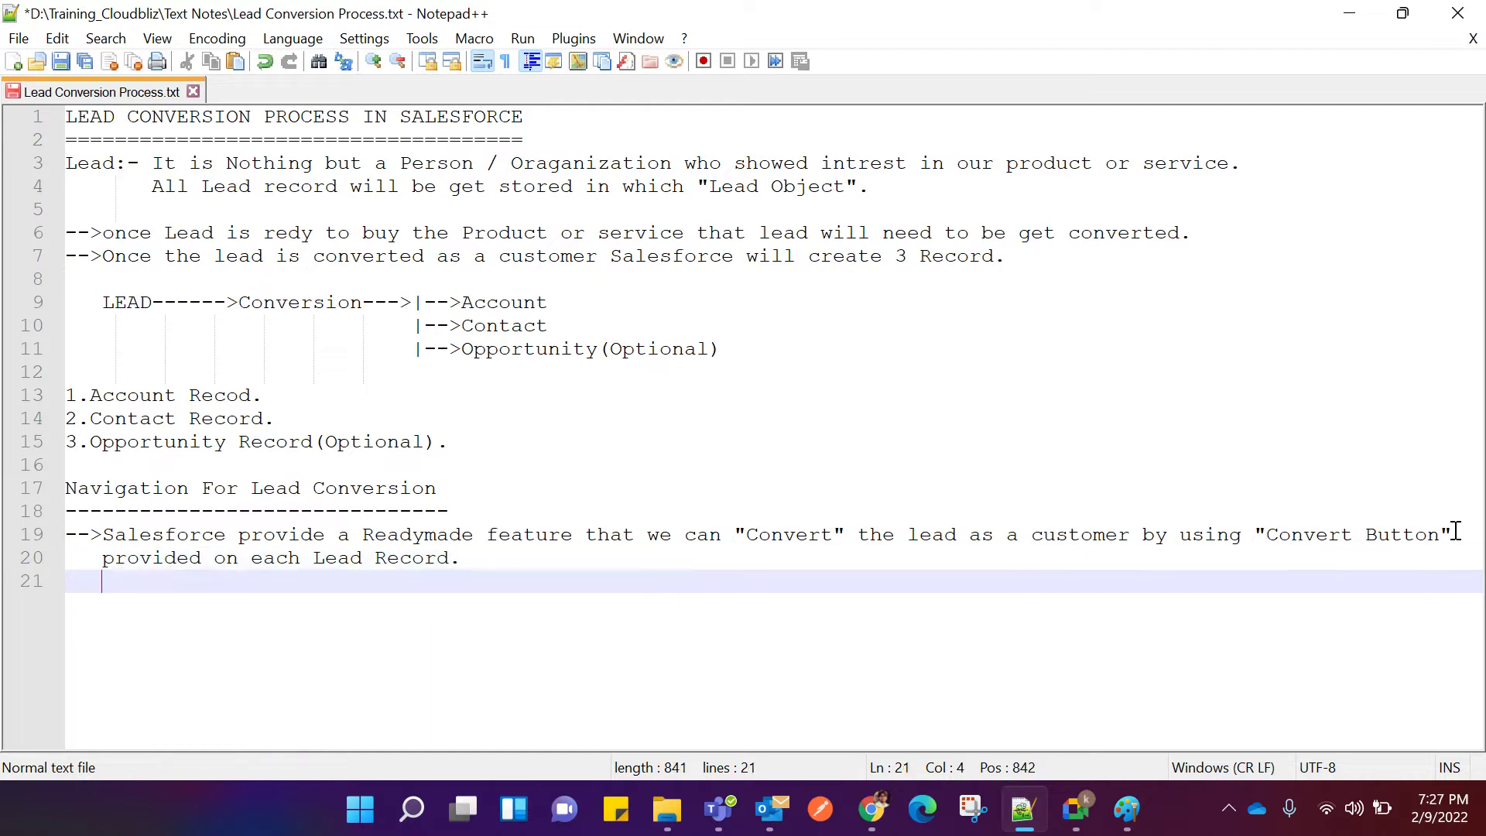
{"action": "key", "text": "Return"}
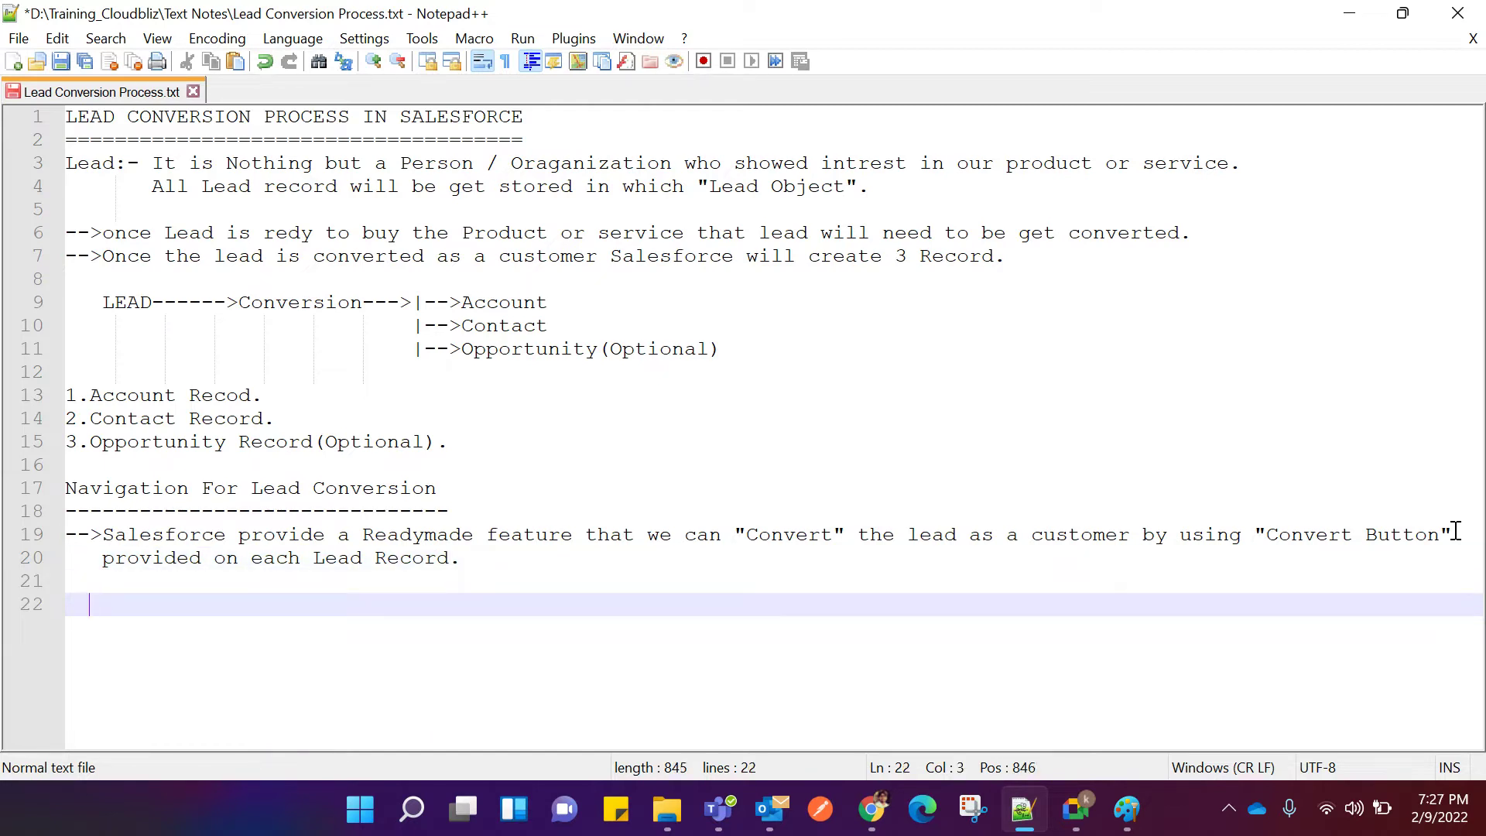
{"action": "type", "text": "-->GOTO L"}
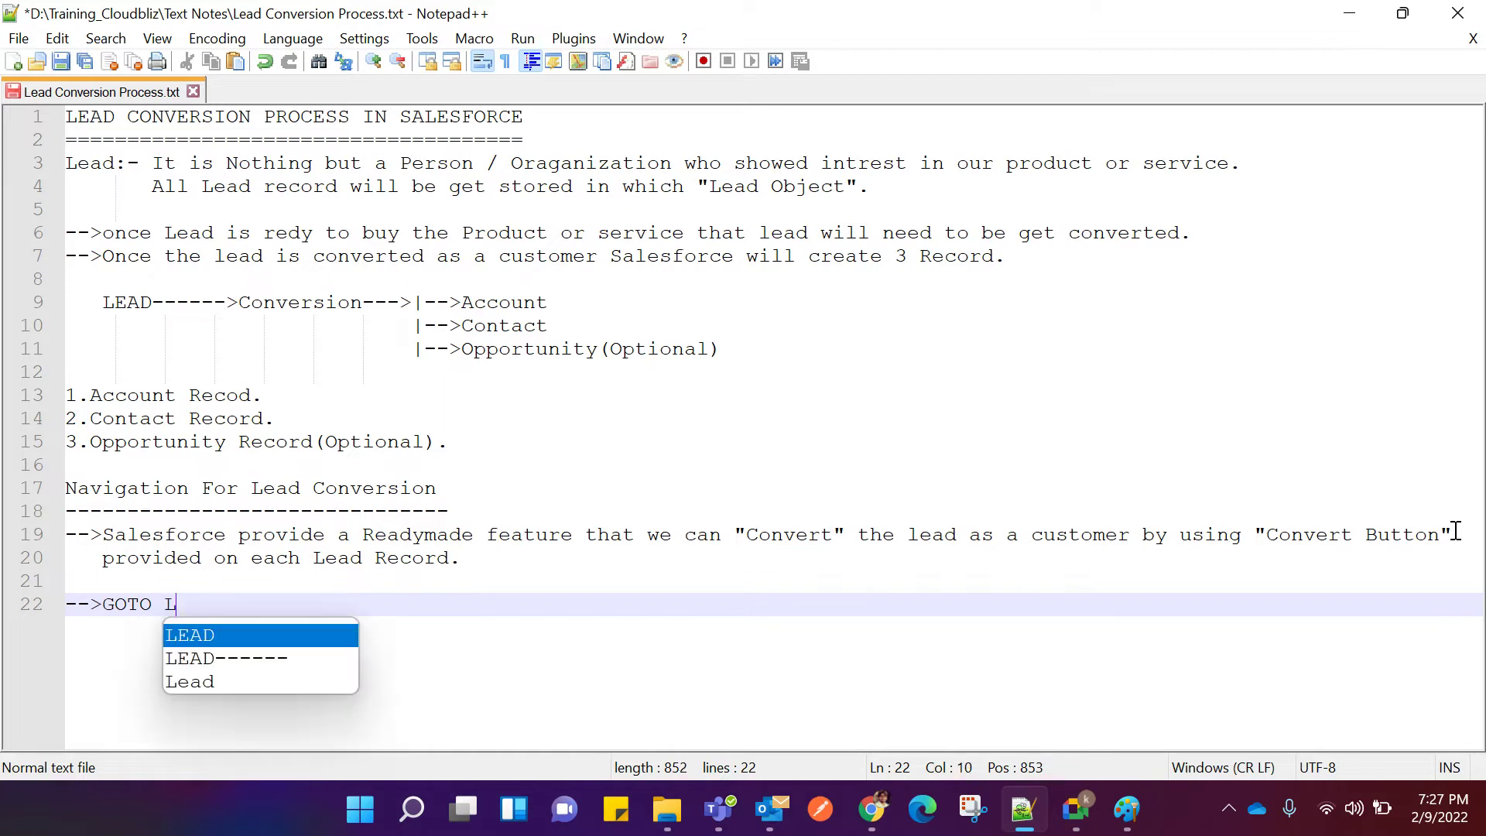
{"action": "type", "text": "eads tab"}
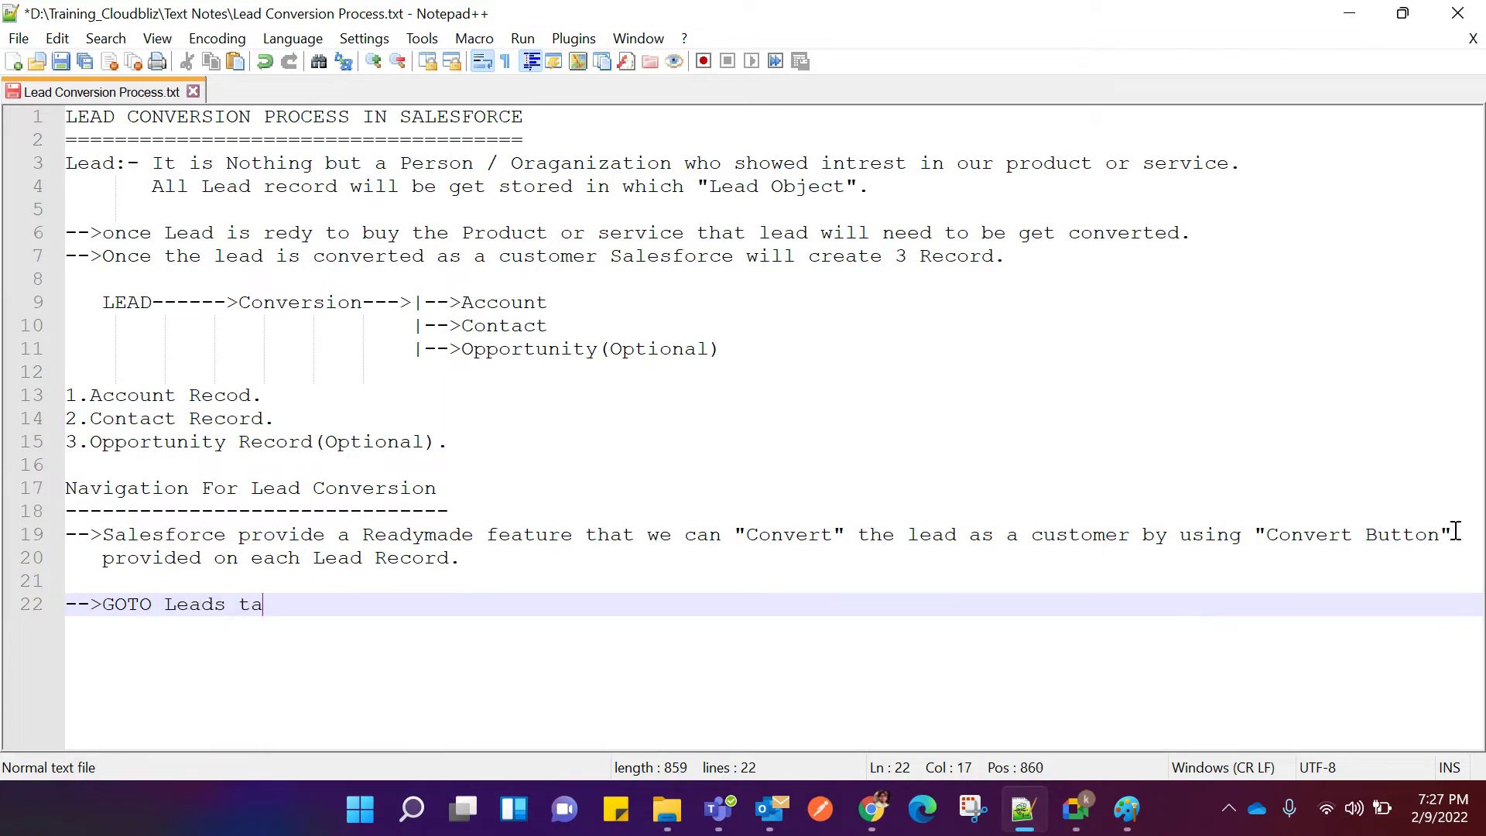
{"action": "key", "text": "BackSpace"}
{"action": "key", "text": "BackSpace"}
{"action": "key", "text": "BackSpace"}
{"action": "type", "text": "Tab--->Goto any Lead"}
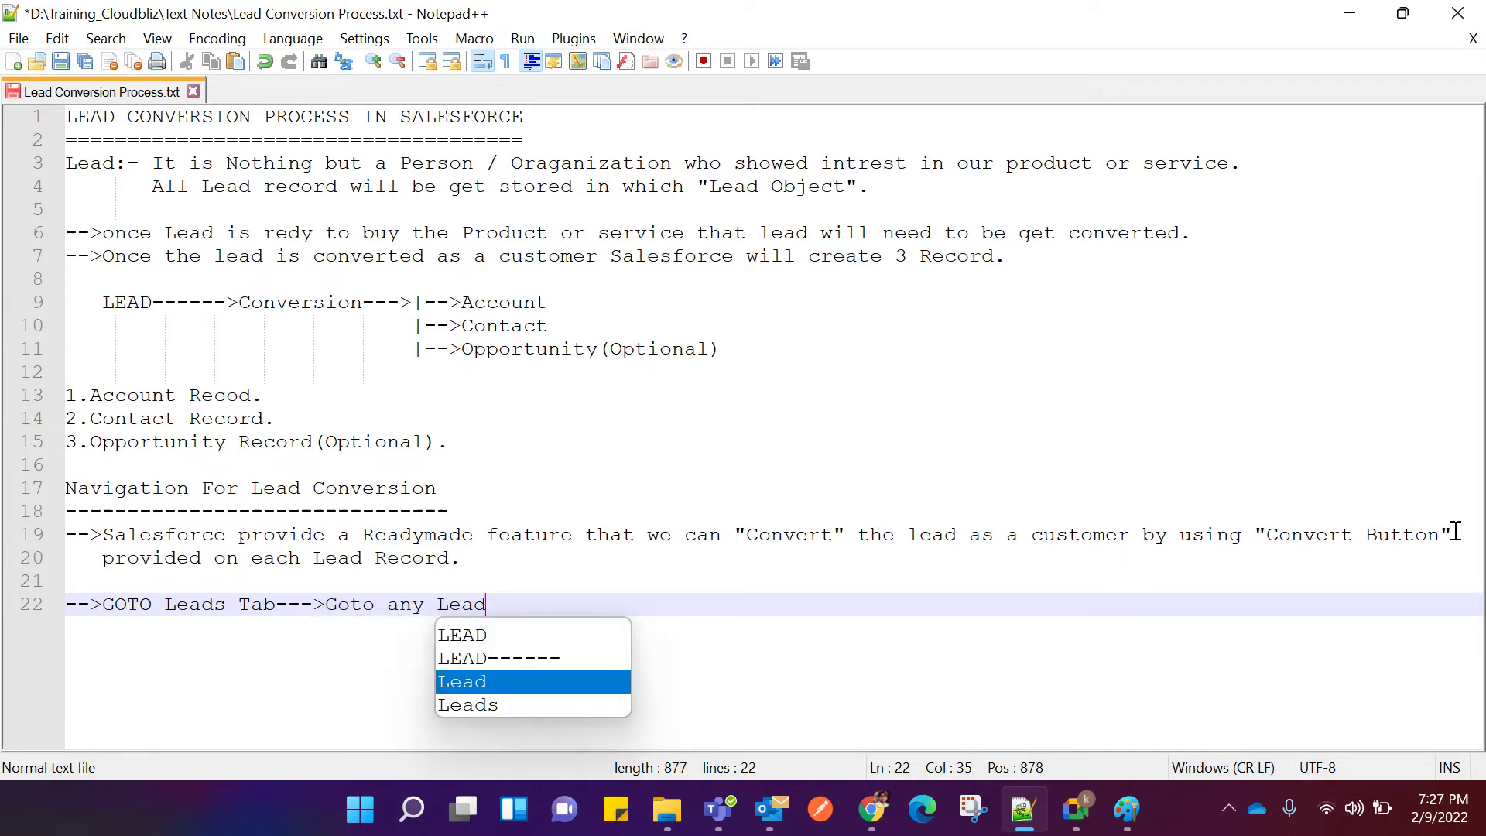
Complete the navigation line with "Record and Open the Record." and start another line with "-->".
{"action": "type", "text": " Record"}
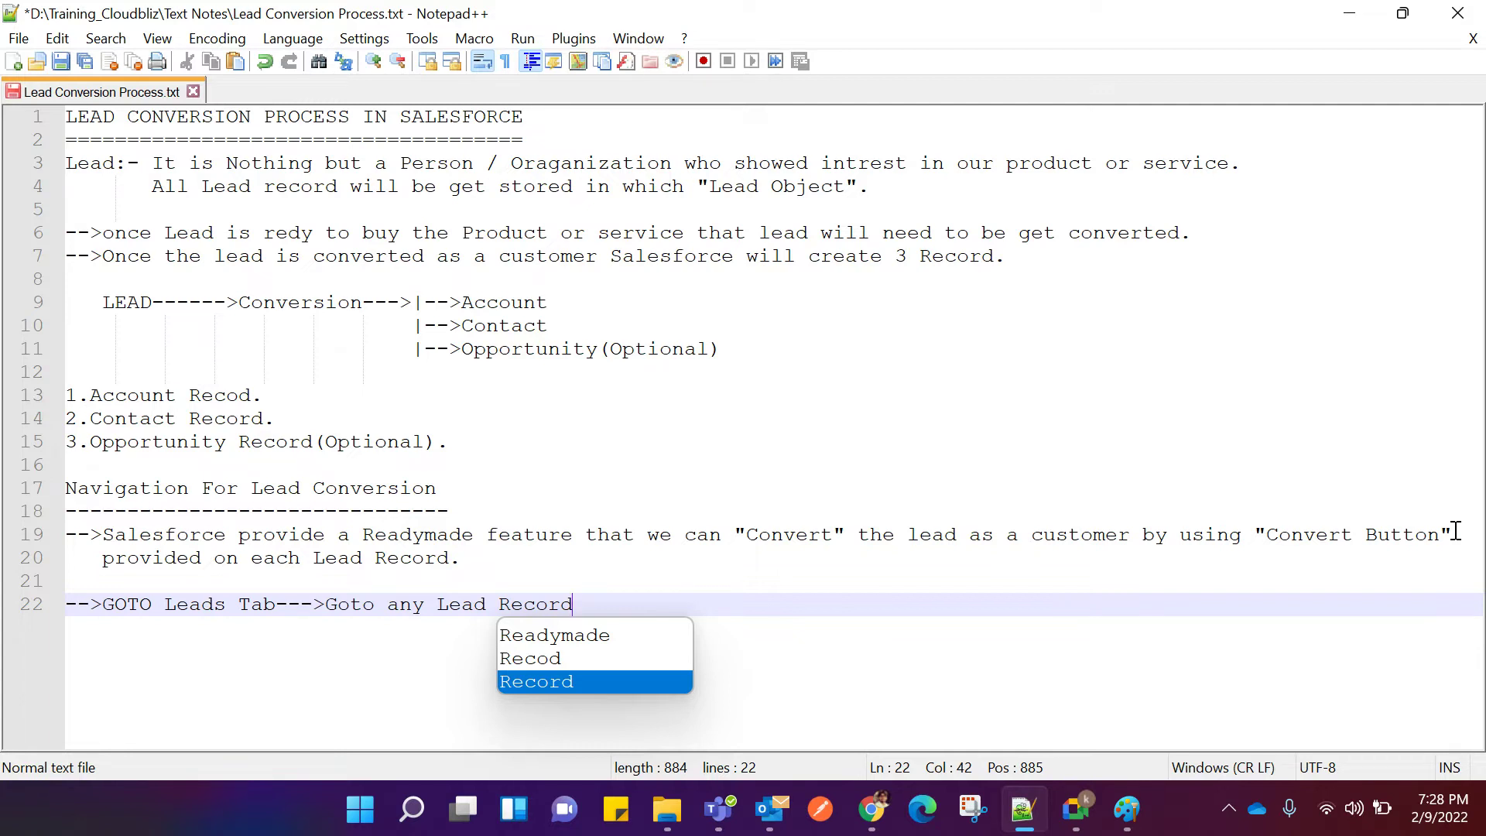
{"action": "type", "text": "and Ope"}
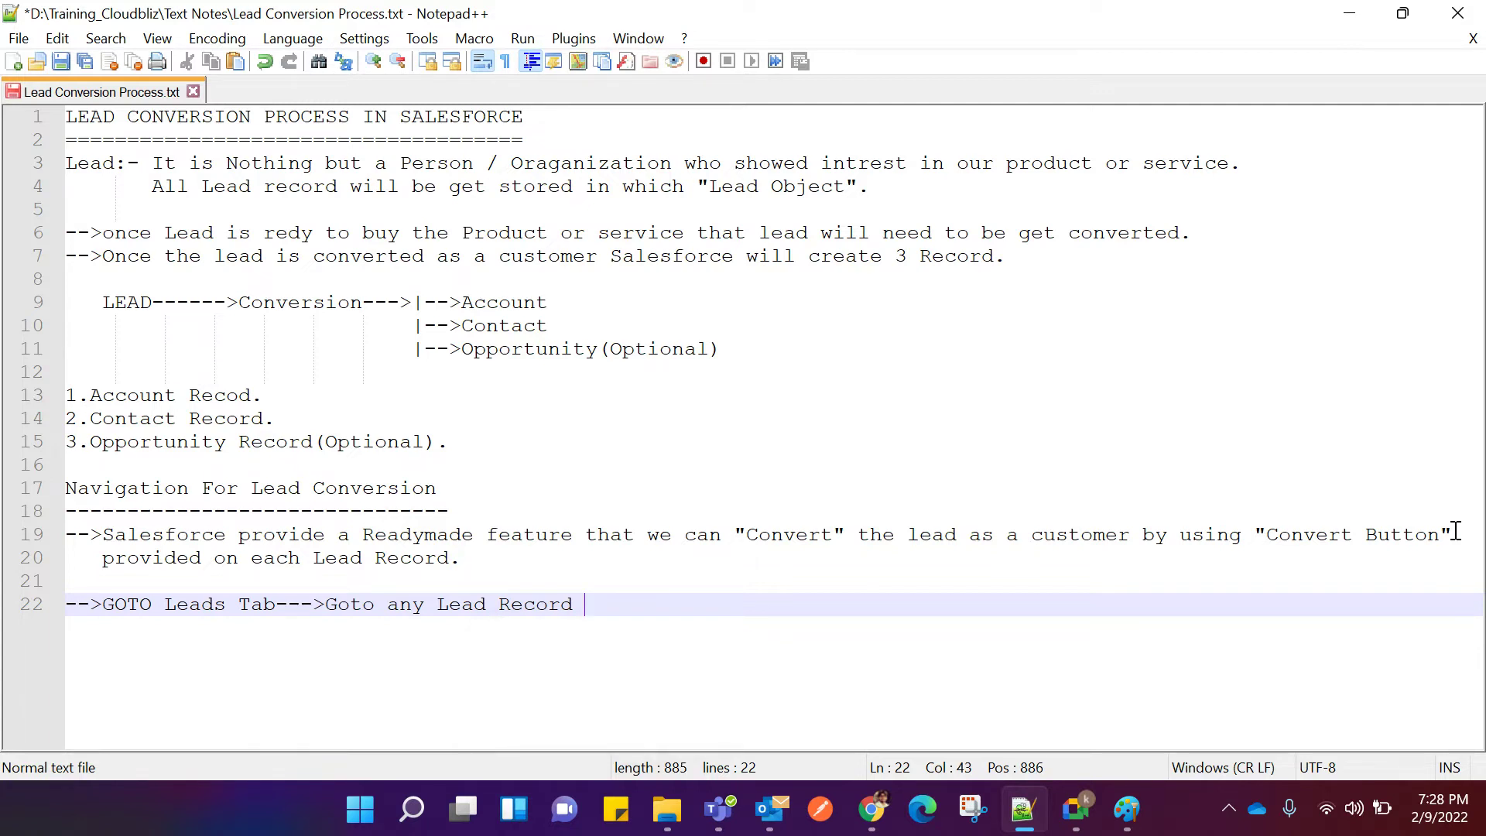
{"action": "type", "text": "n the Record."}
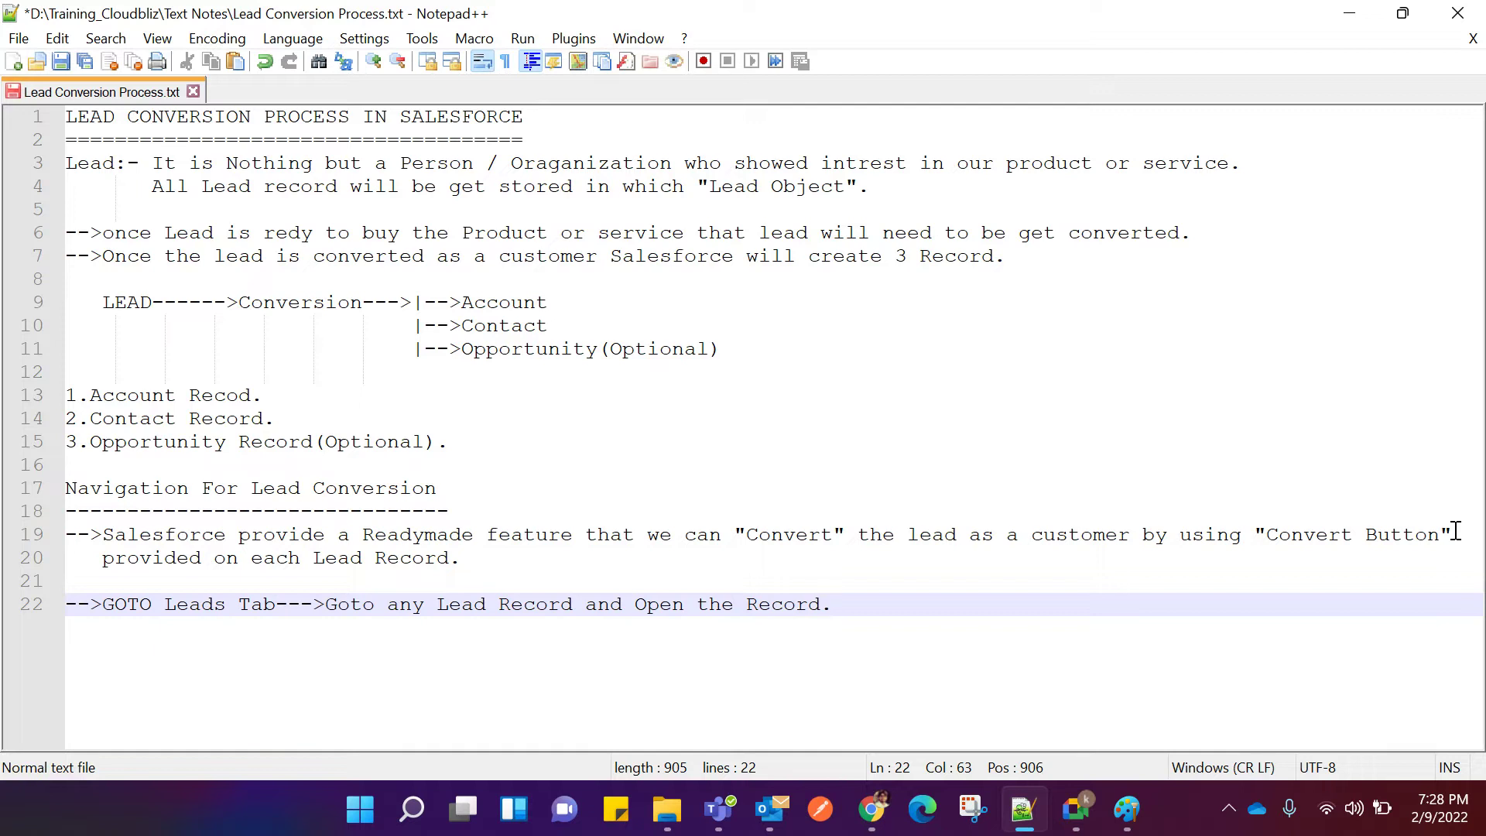
{"action": "key", "text": "Return"}
{"action": "type", "text": "-->"}
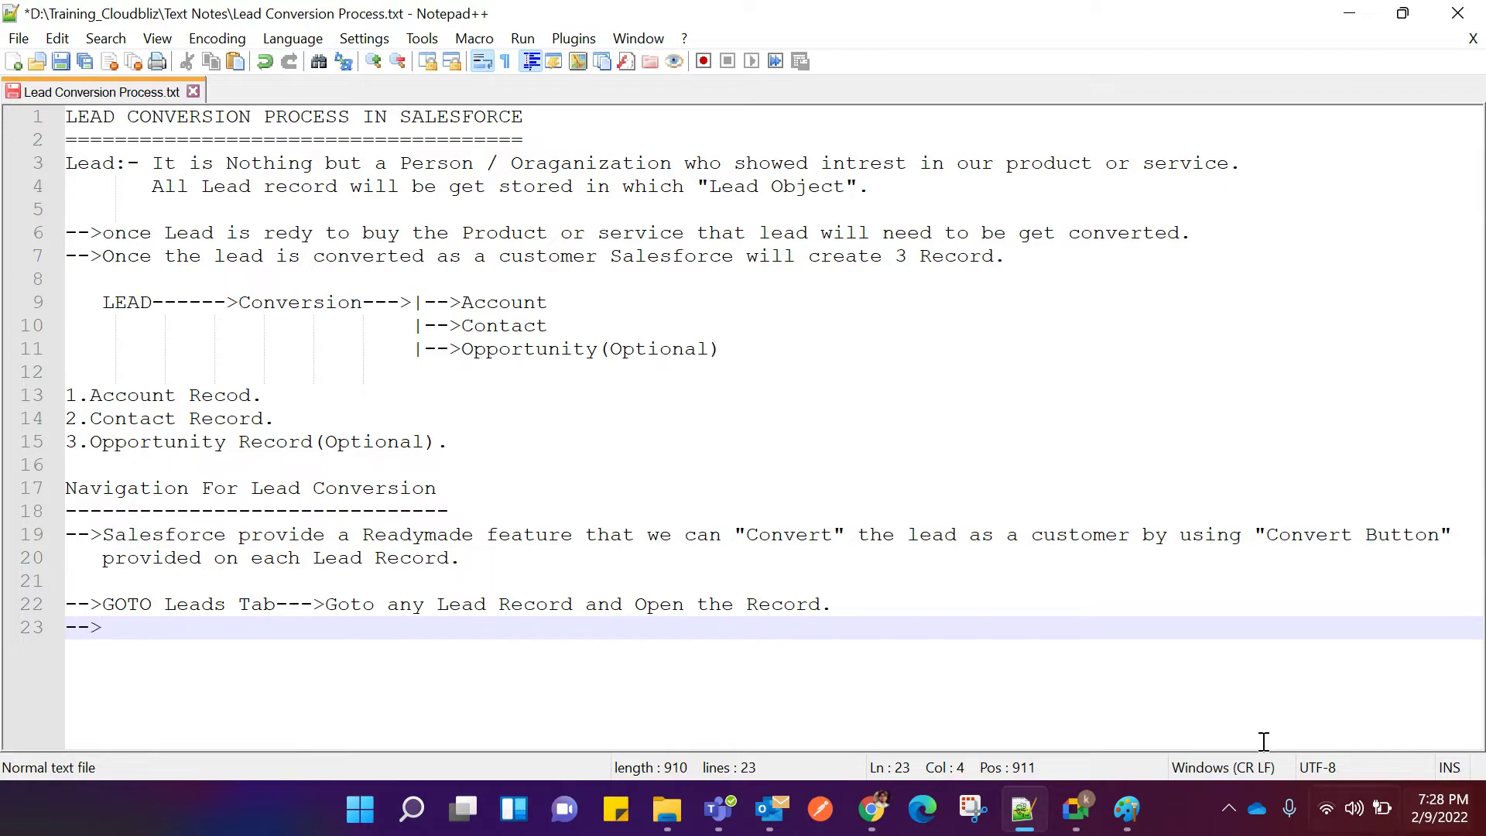
Switch to the Gmail window in Chrome and open login.salesforce.com in a new browser tab.
{"action": "mouse_move", "coordinate": [872, 809]}
{"action": "left_click", "coordinate": [676, 706]}
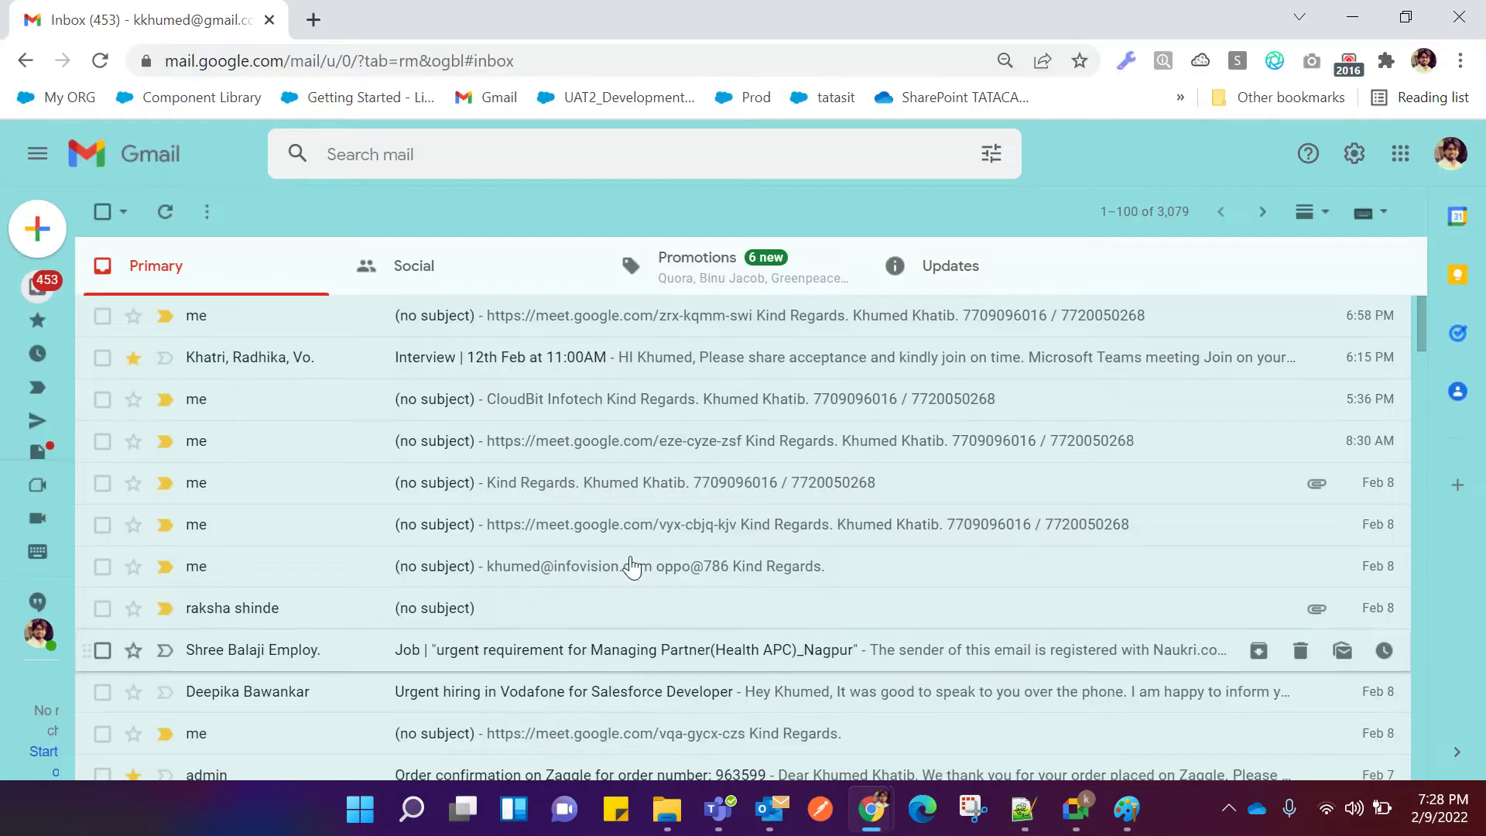
{"action": "left_click", "coordinate": [313, 19]}
{"action": "type", "text": "login.salesforce.com"}
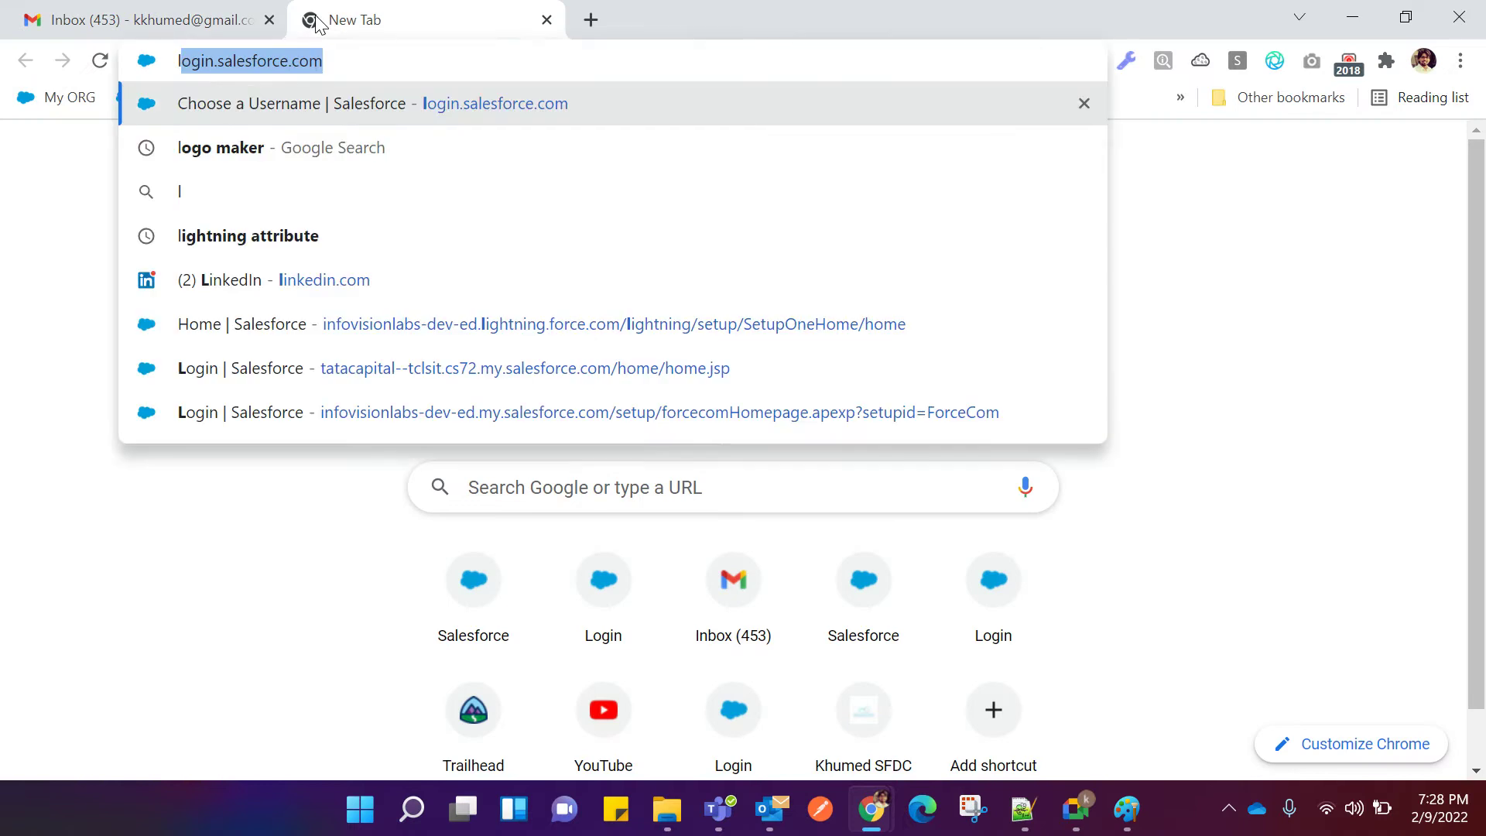
{"action": "key", "text": "Return"}
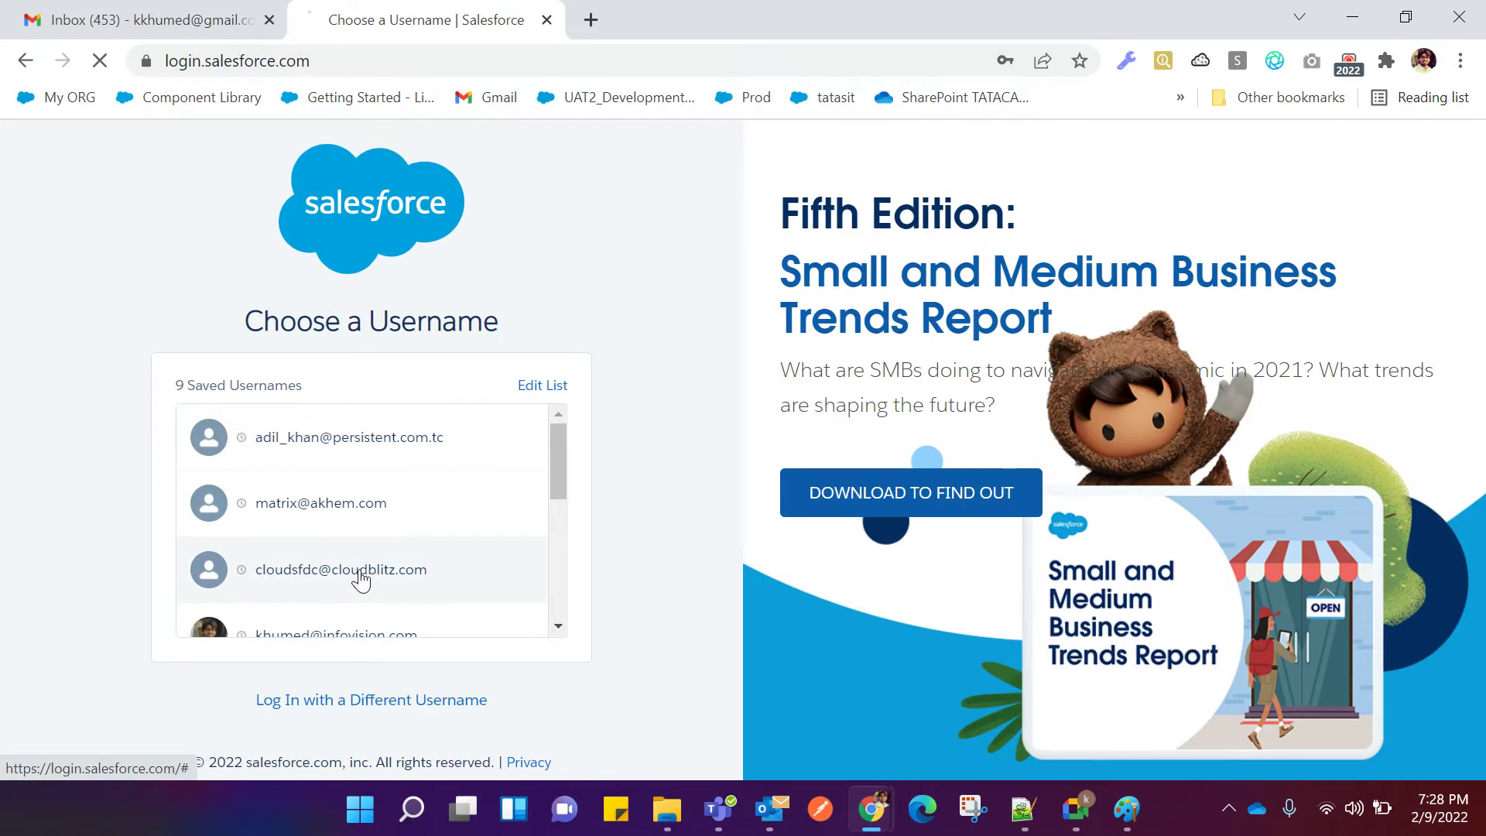
Log in to Salesforce with the saved CloudBlitz username and postpone the mobile phone registration.
{"action": "left_click", "coordinate": [360, 574]}
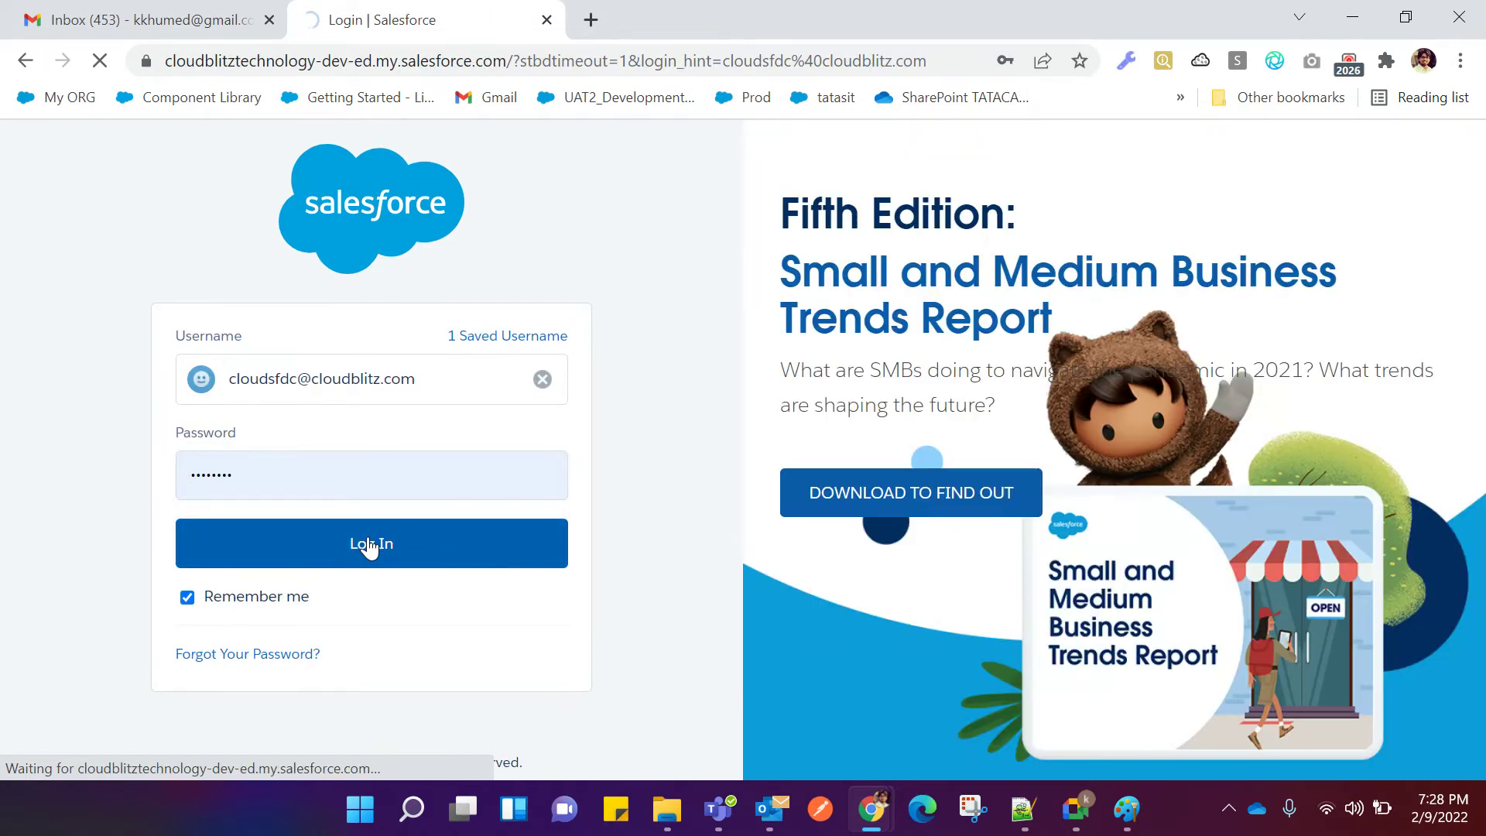
{"action": "left_click", "coordinate": [370, 545]}
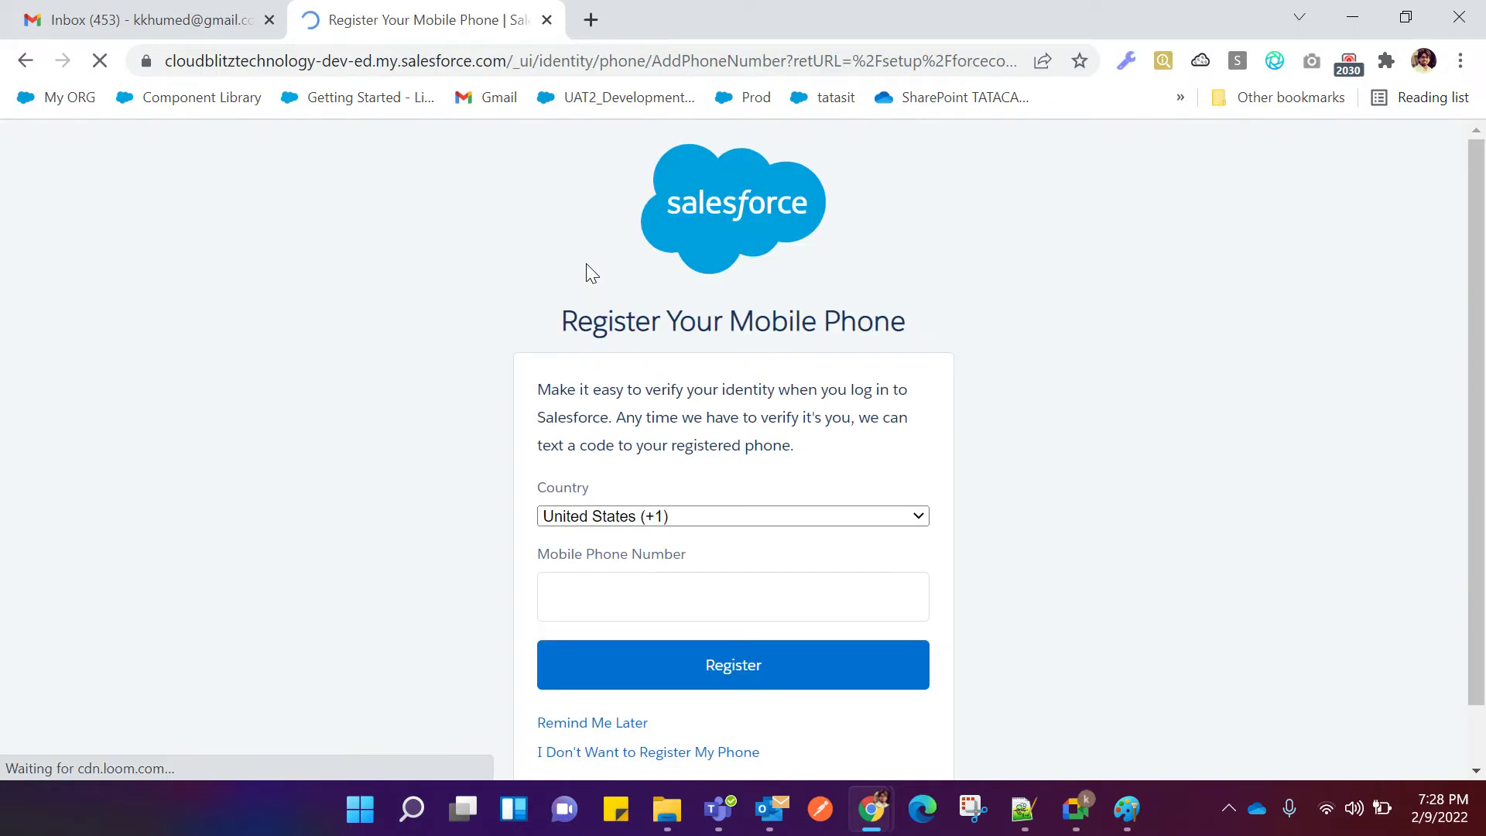
{"action": "left_click", "coordinate": [596, 724]}
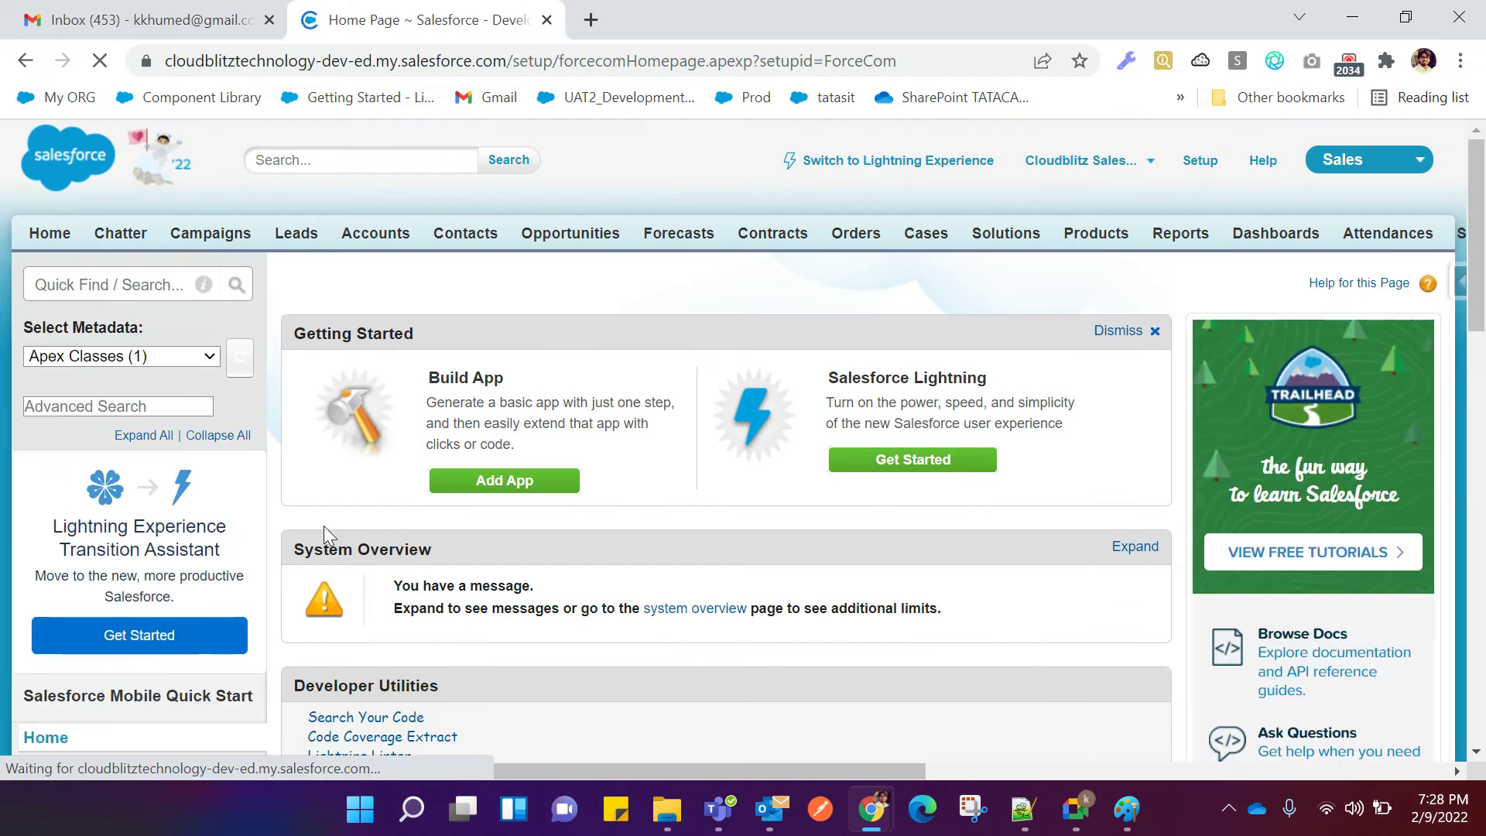
Switch back to the Lead Conversion Process.txt notes in Notepad++.
{"action": "mouse_move", "coordinate": [1050, 785]}
{"action": "left_click", "coordinate": [1024, 807]}
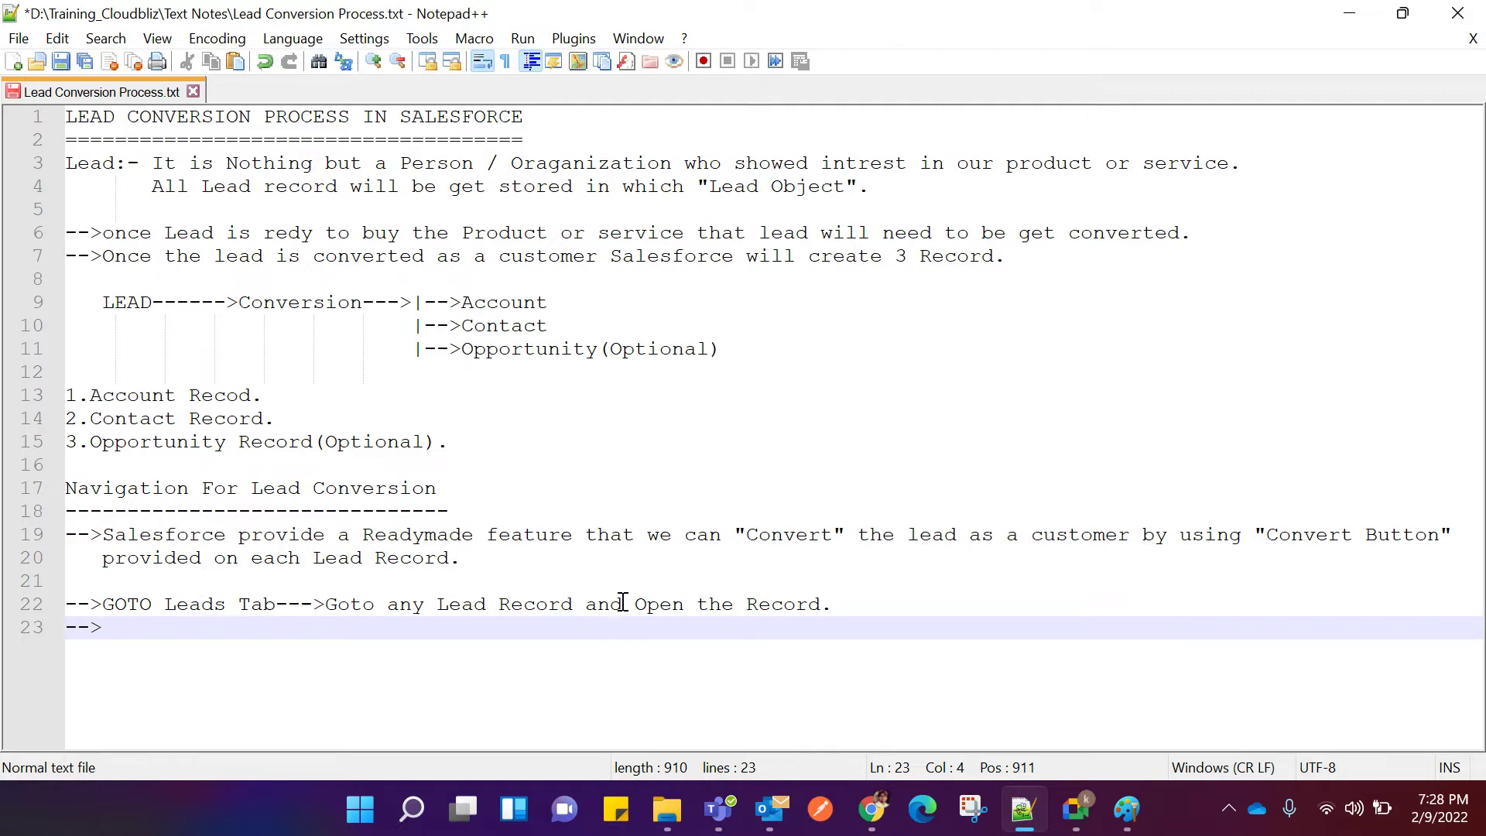
Switch to the Salesforce window in Chrome and open the All Open Leads list view of Leads.
{"action": "mouse_move", "coordinate": [873, 808]}
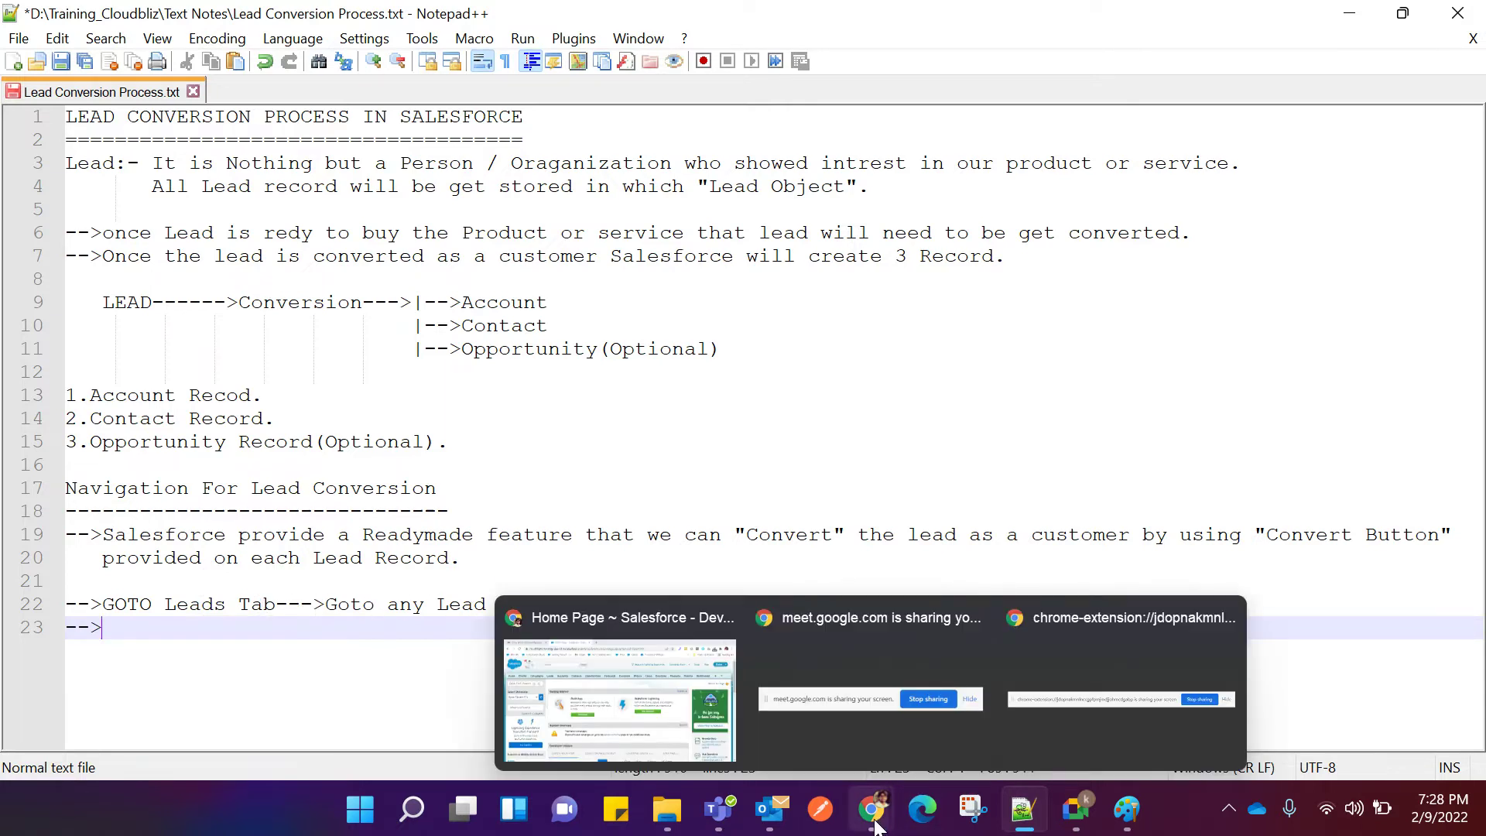
{"action": "left_click", "coordinate": [614, 713]}
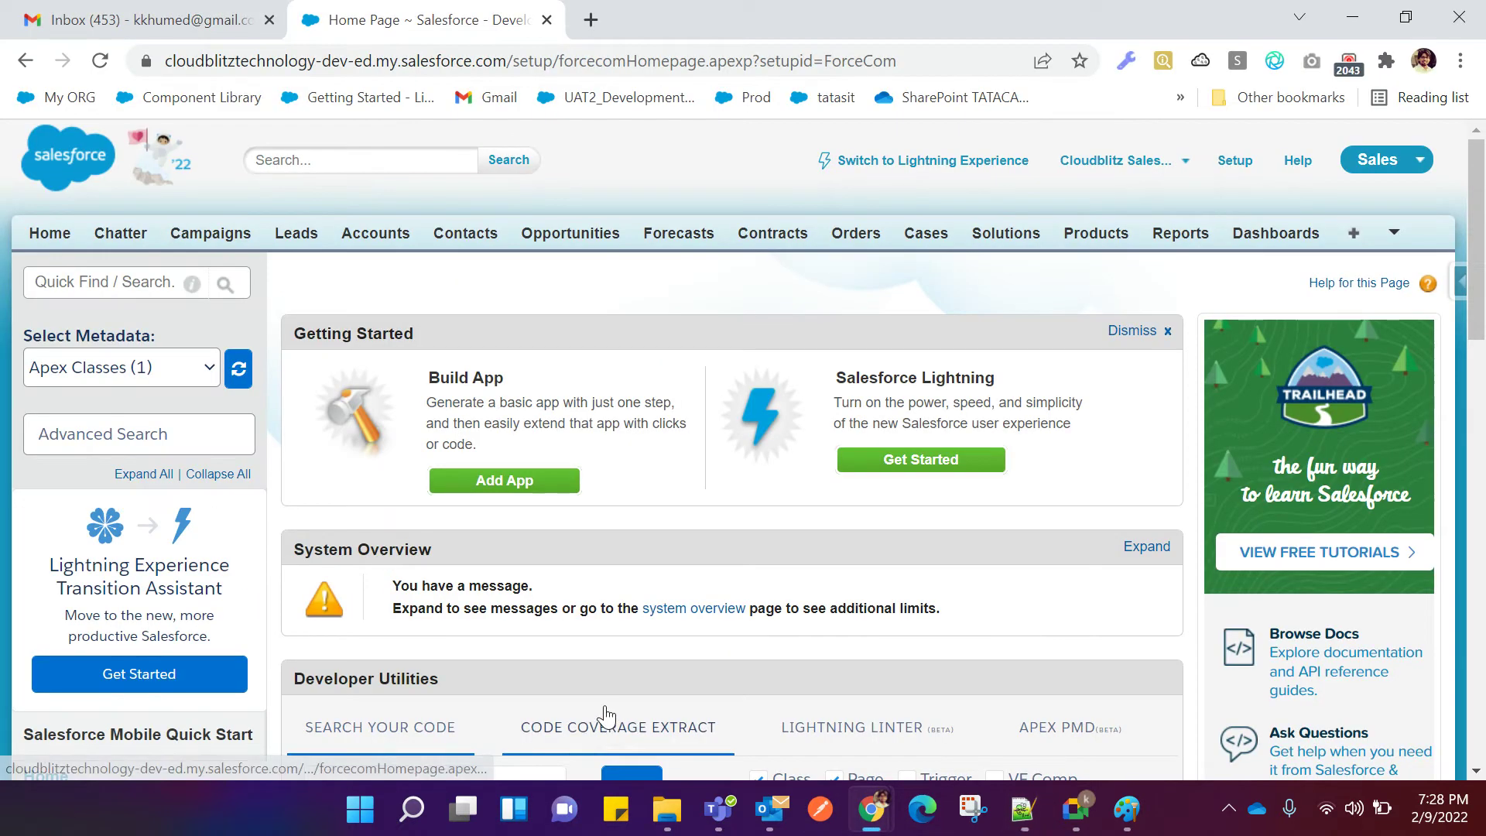
{"action": "left_click", "coordinate": [301, 241]}
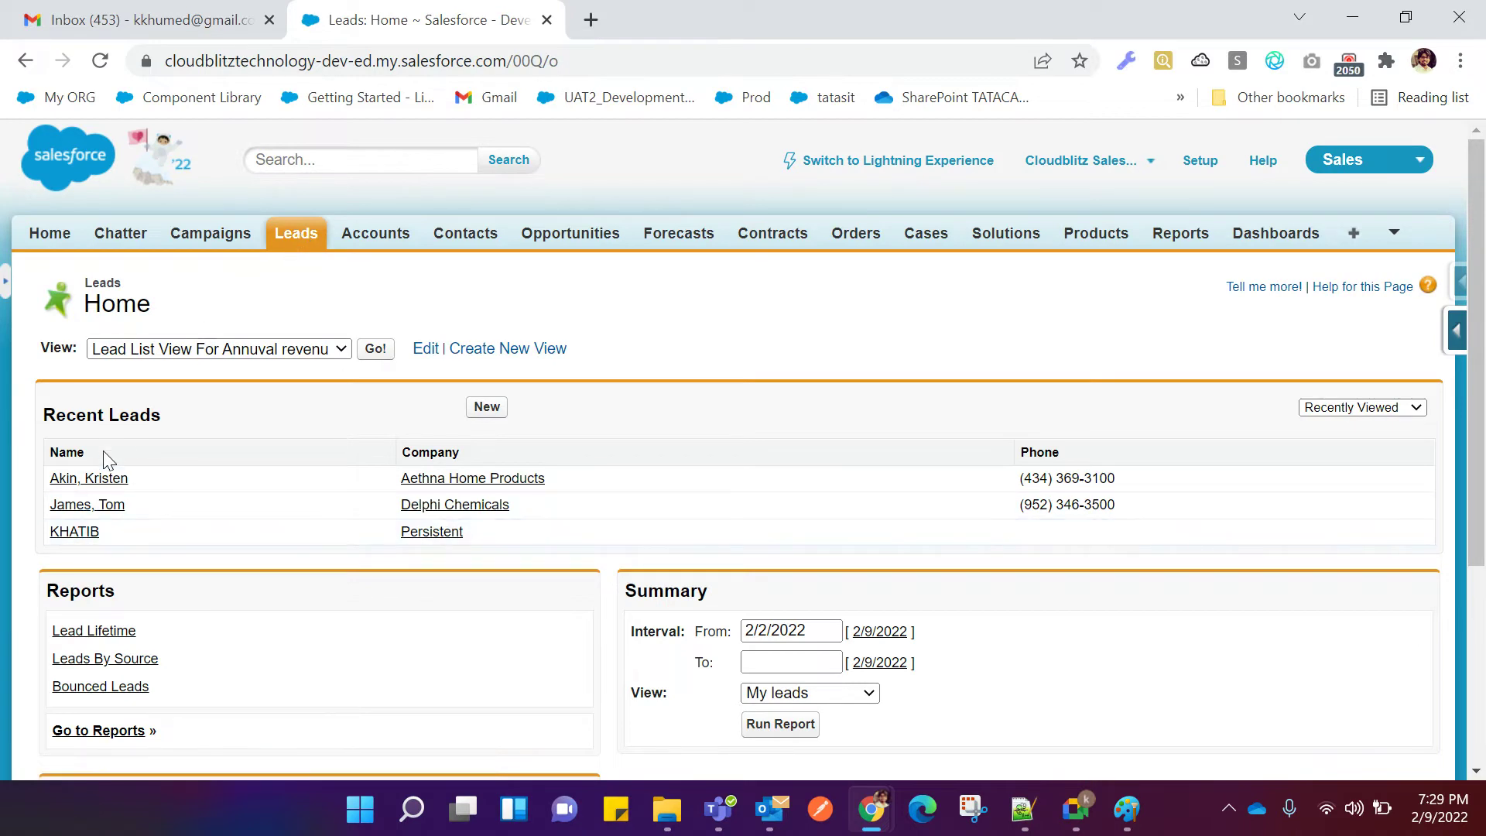
{"action": "left_click", "coordinate": [317, 350]}
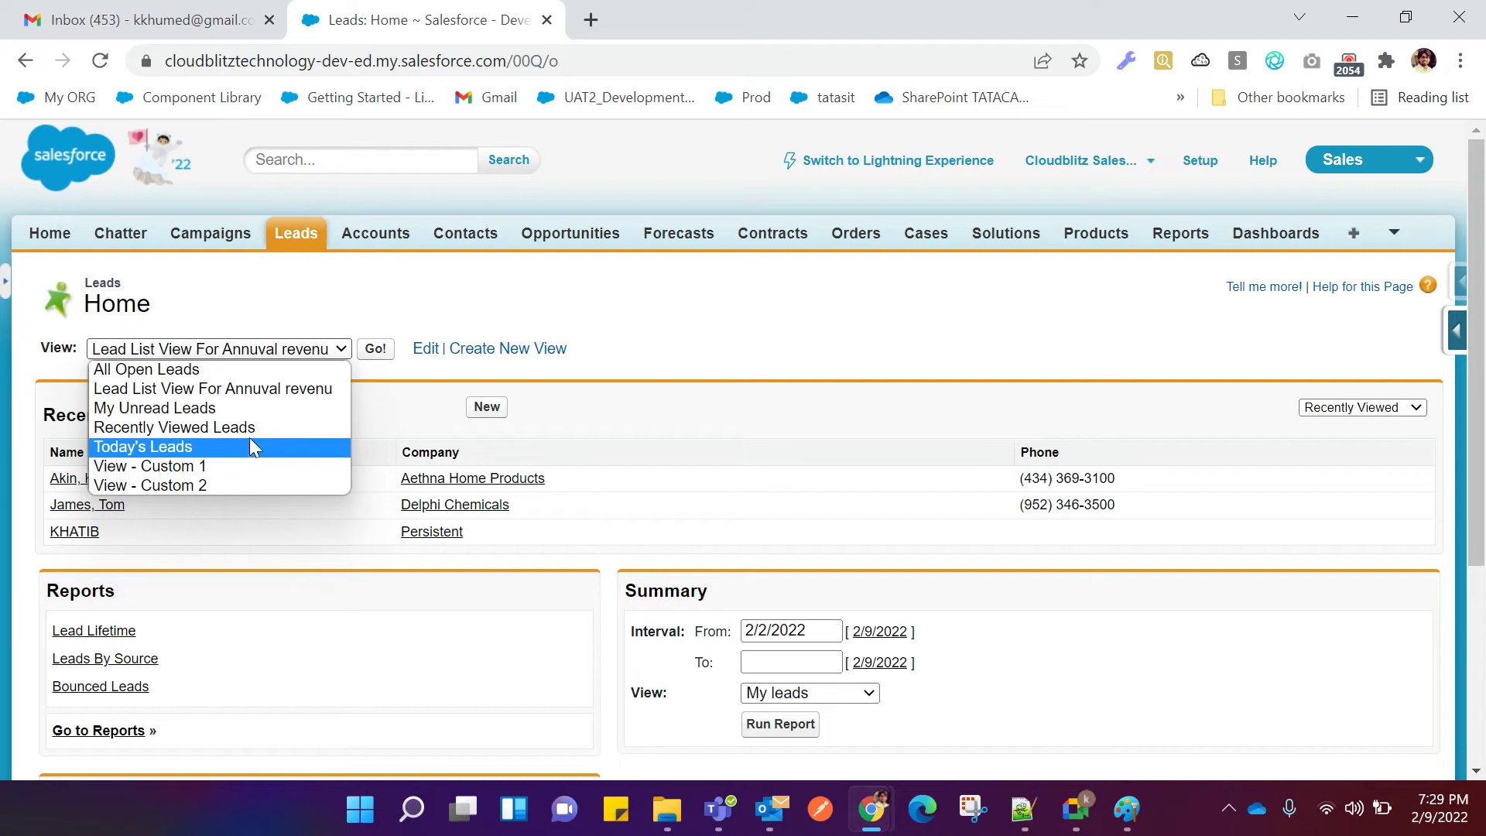
{"action": "left_click", "coordinate": [252, 370]}
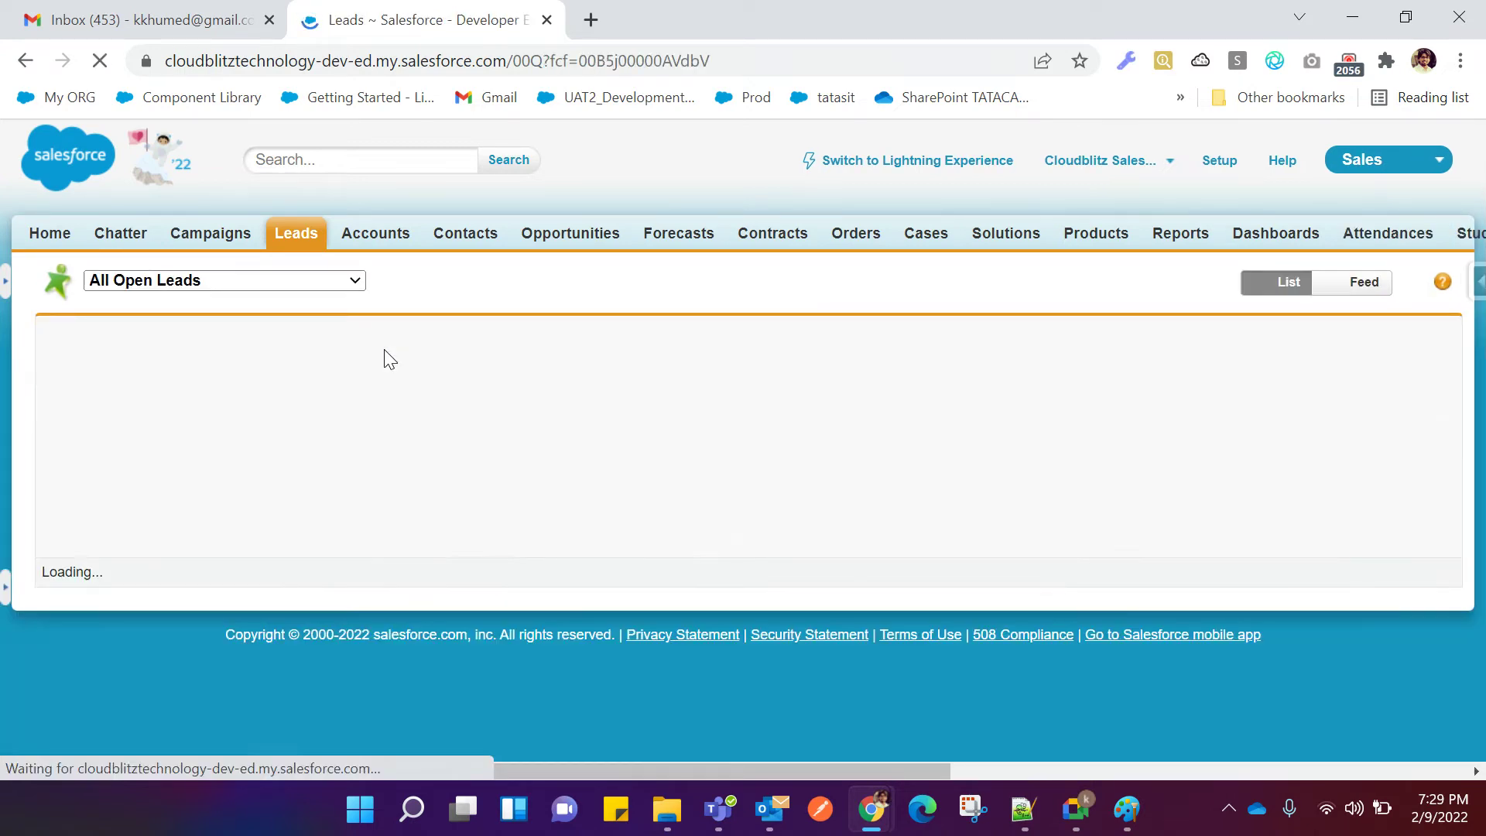
{"action": "scroll", "coordinate": [1041, 401], "scroll_direction": "down", "scroll_amount": 1}
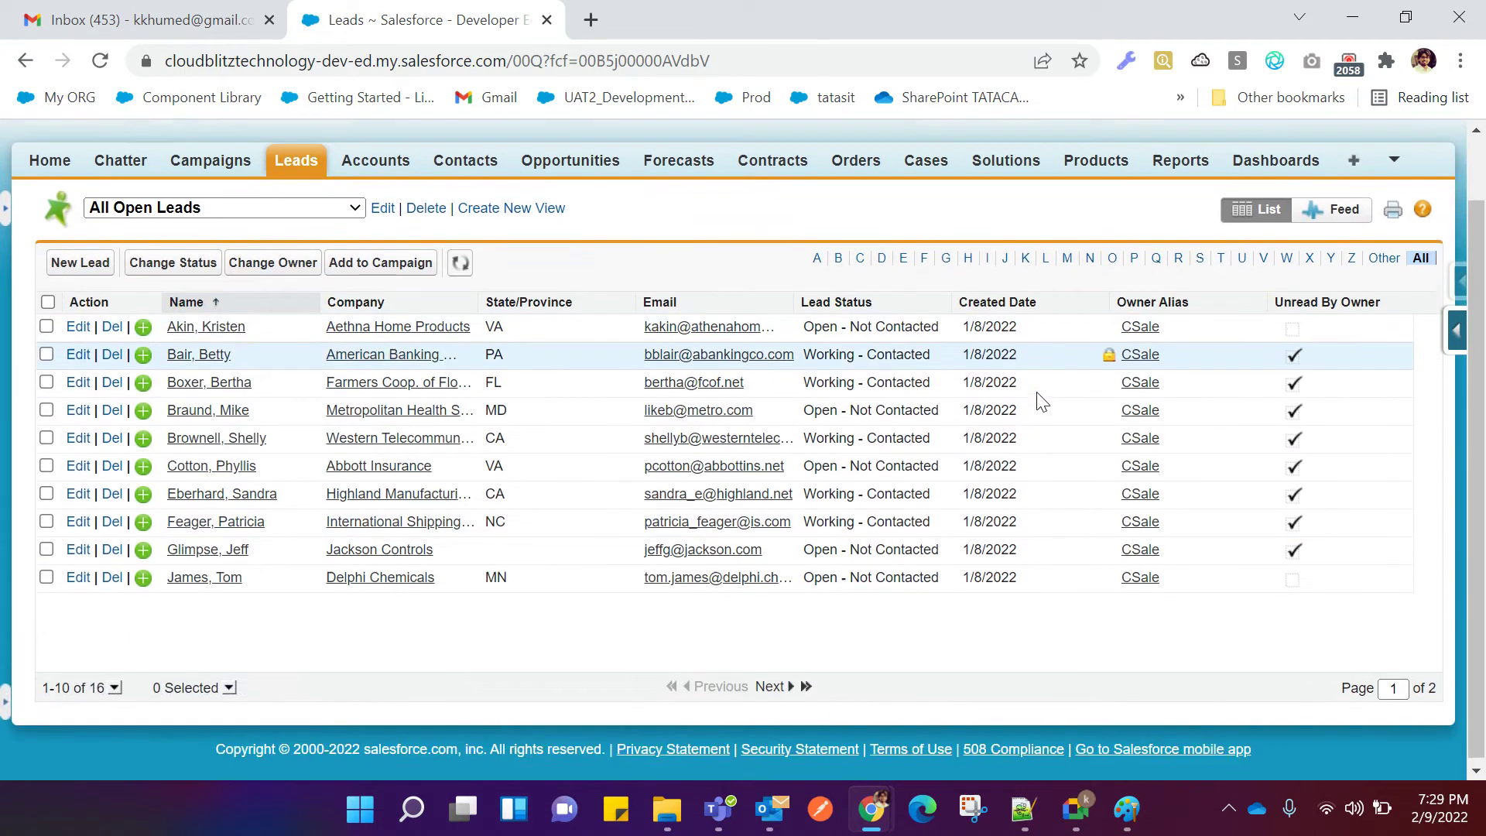
{"action": "scroll", "coordinate": [939, 425], "scroll_direction": "up", "scroll_amount": 1}
{"action": "scroll", "coordinate": [843, 435], "scroll_direction": "down", "scroll_amount": 1}
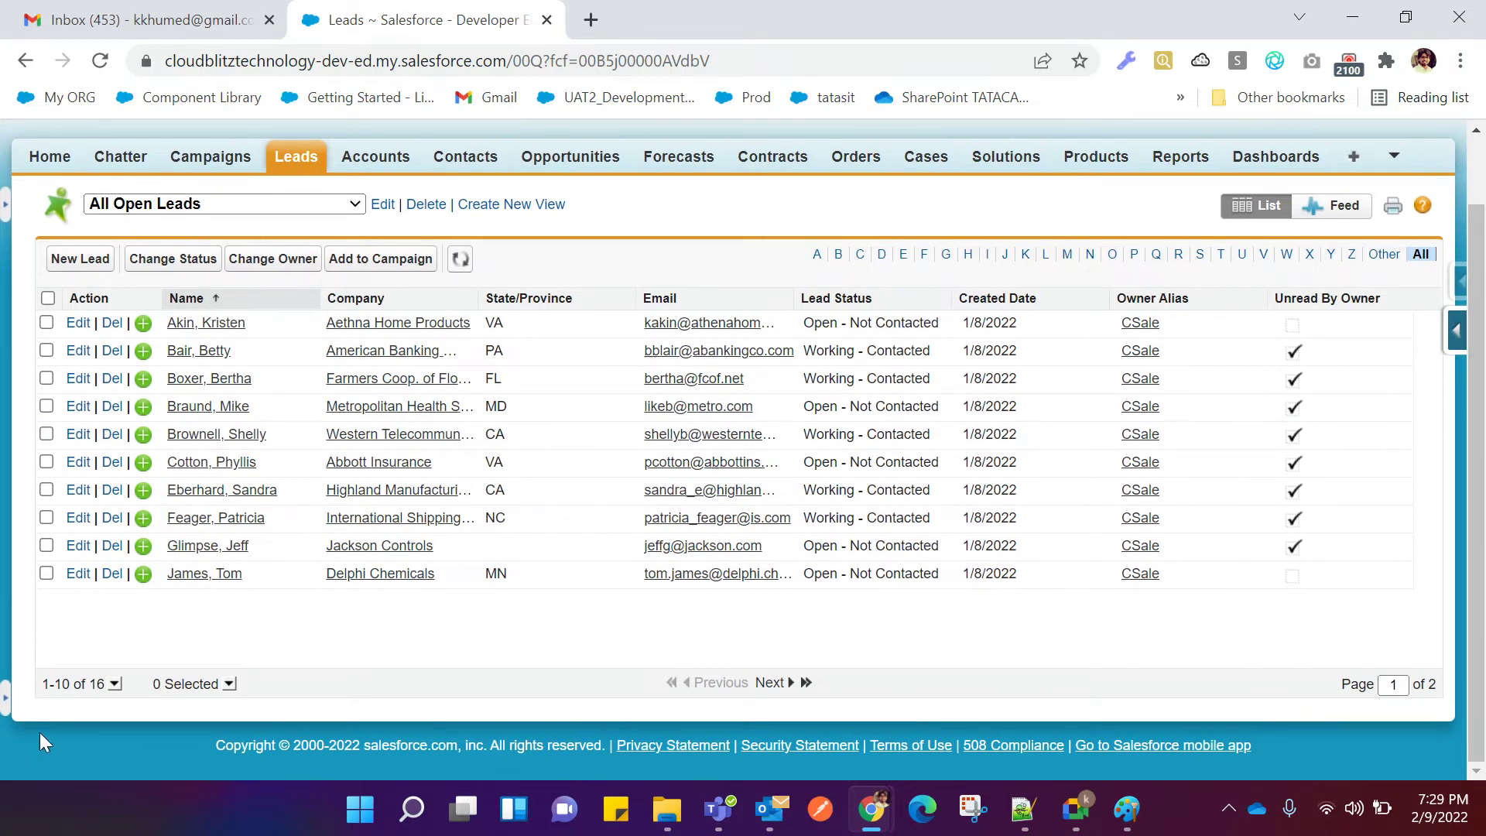
Increase the number of records displayed per page in the open leads list and look through all the leads.
{"action": "left_click", "coordinate": [114, 685]}
{"action": "left_click", "coordinate": [109, 613]}
{"action": "scroll", "coordinate": [505, 556], "scroll_direction": "down", "scroll_amount": 3}
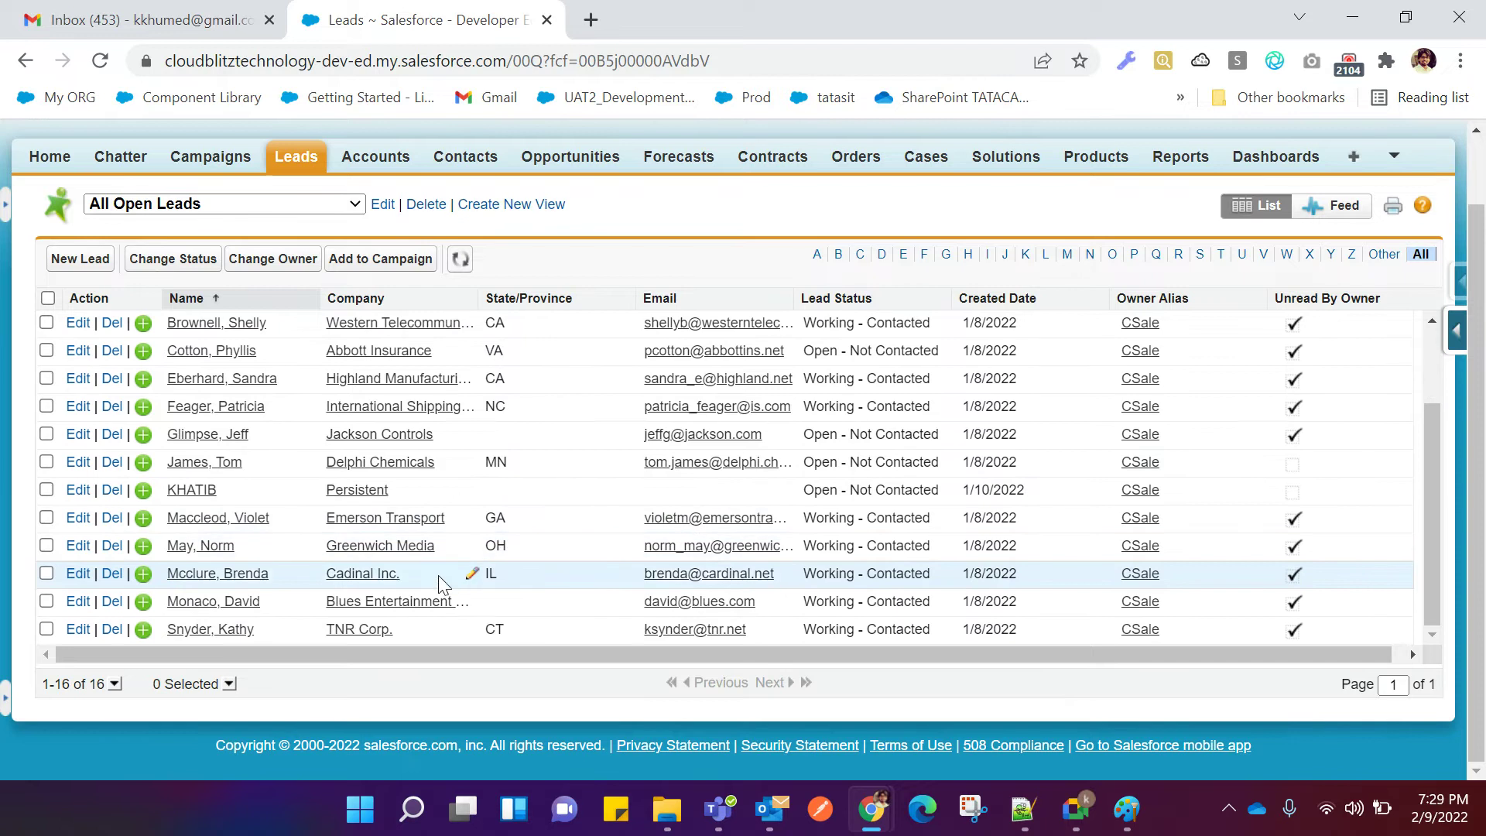
{"action": "scroll", "coordinate": [481, 573], "scroll_direction": "up", "scroll_amount": 2}
{"action": "scroll", "coordinate": [433, 592], "scroll_direction": "down", "scroll_amount": 2}
{"action": "scroll", "coordinate": [432, 591], "scroll_direction": "up", "scroll_amount": 2}
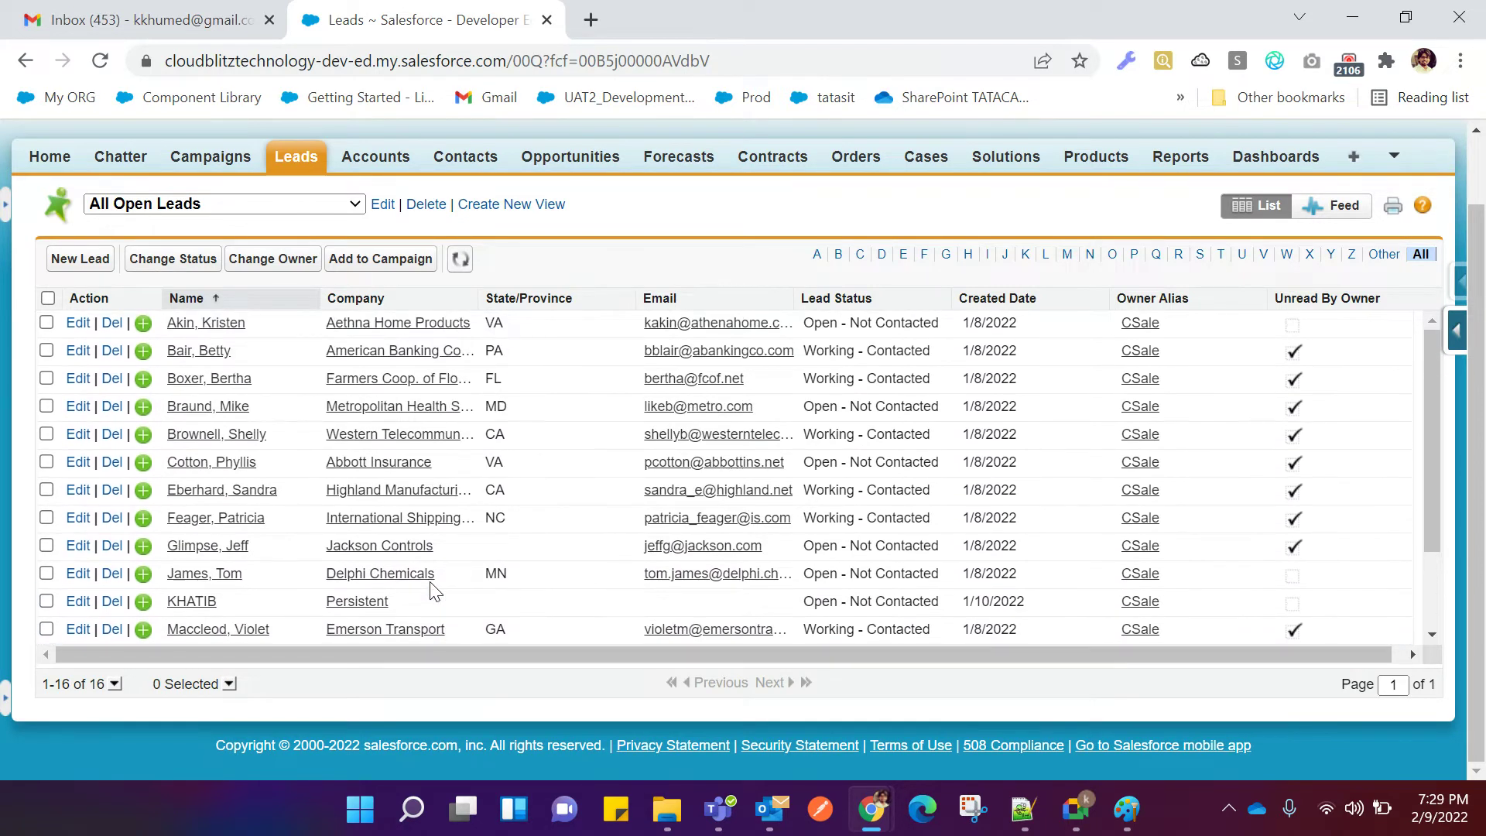
Open the Aethna Home Products lead in a new browser tab and review its details and available record actions.
{"action": "right_click", "coordinate": [183, 324]}
{"action": "left_click", "coordinate": [288, 351]}
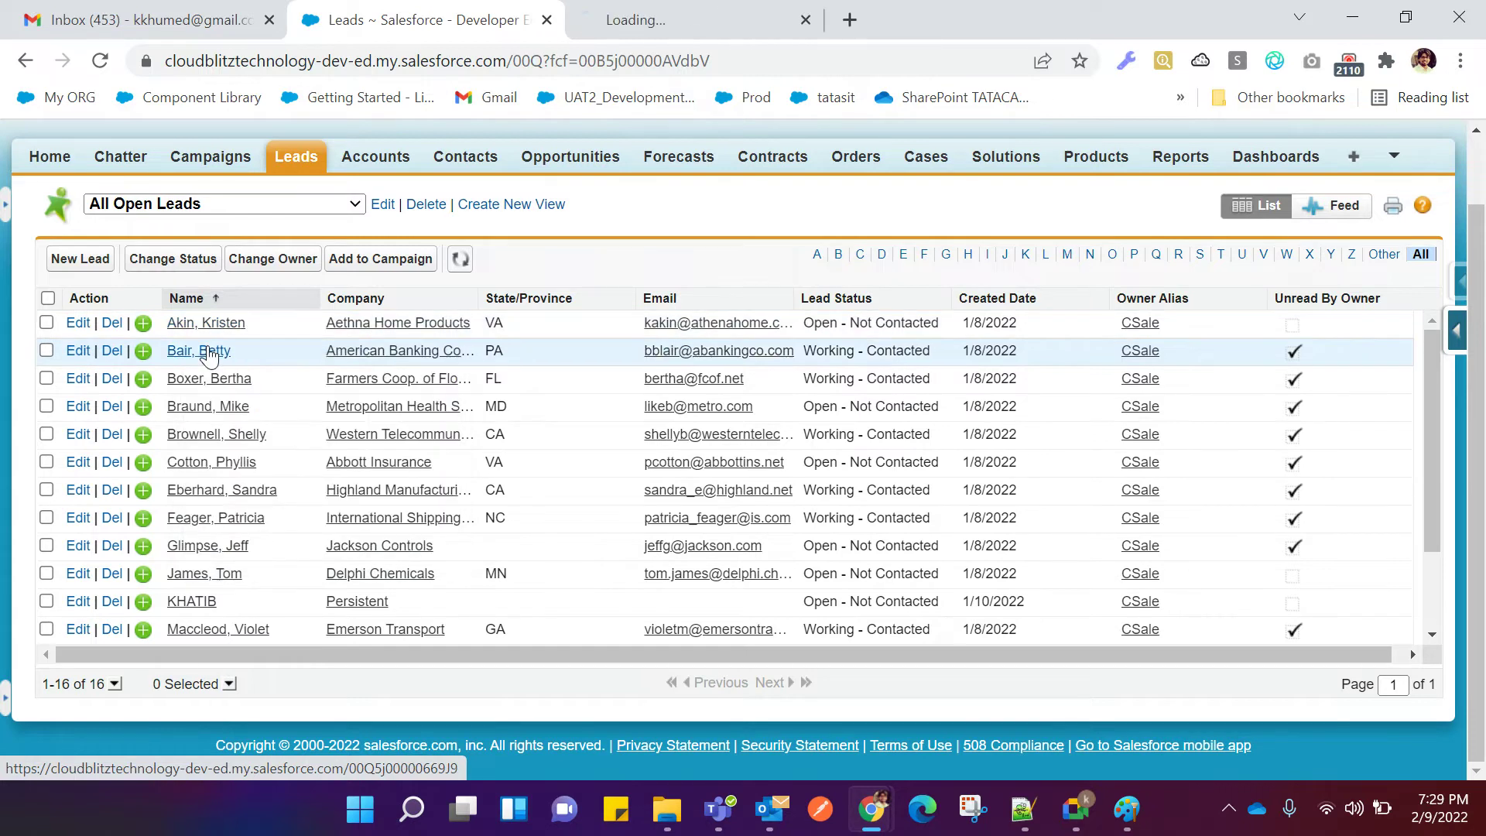
{"action": "left_click", "coordinate": [720, 20]}
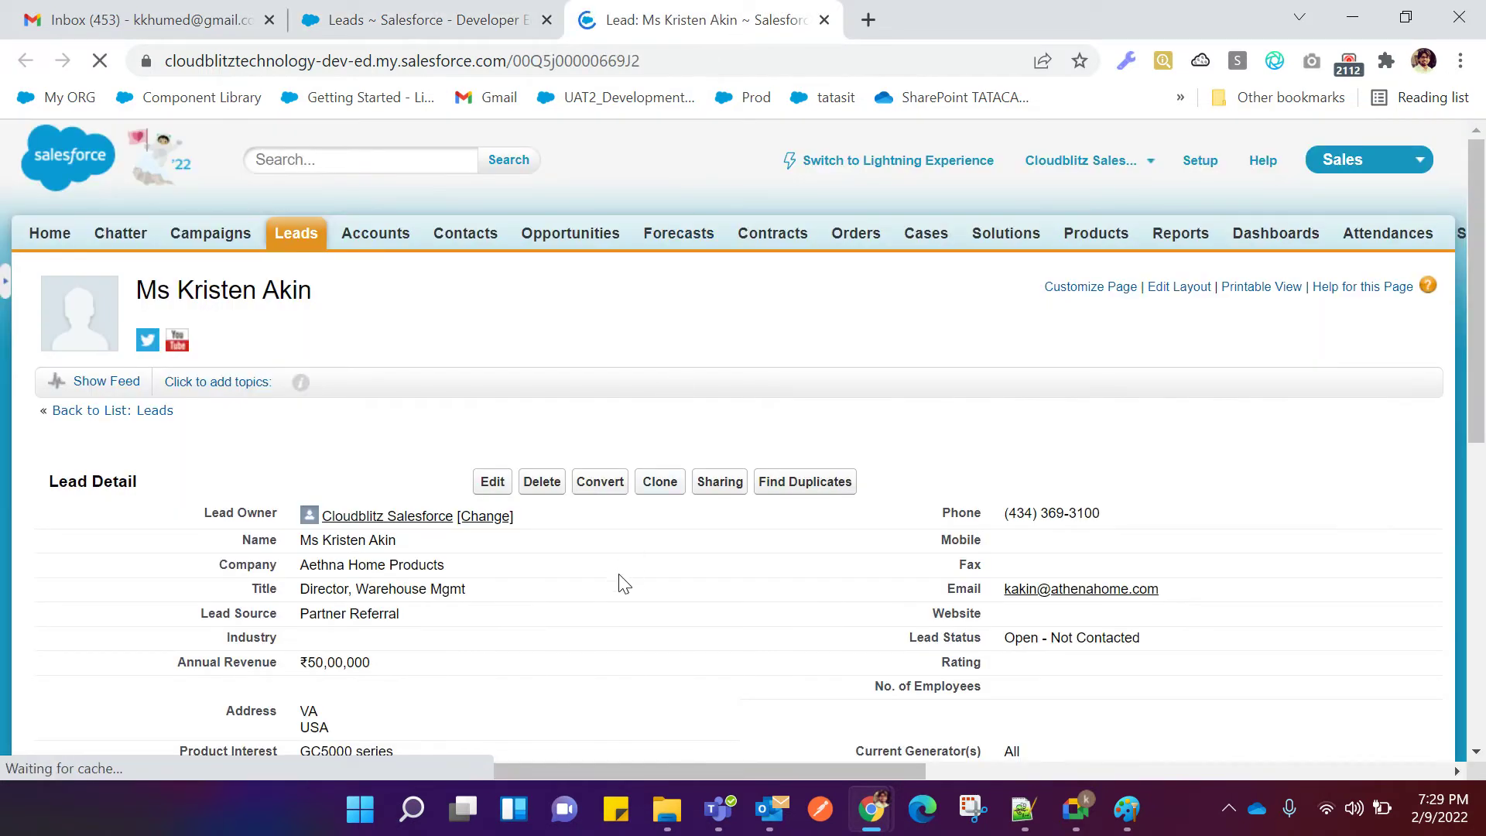
{"action": "scroll", "coordinate": [619, 592], "scroll_direction": "down", "scroll_amount": 1}
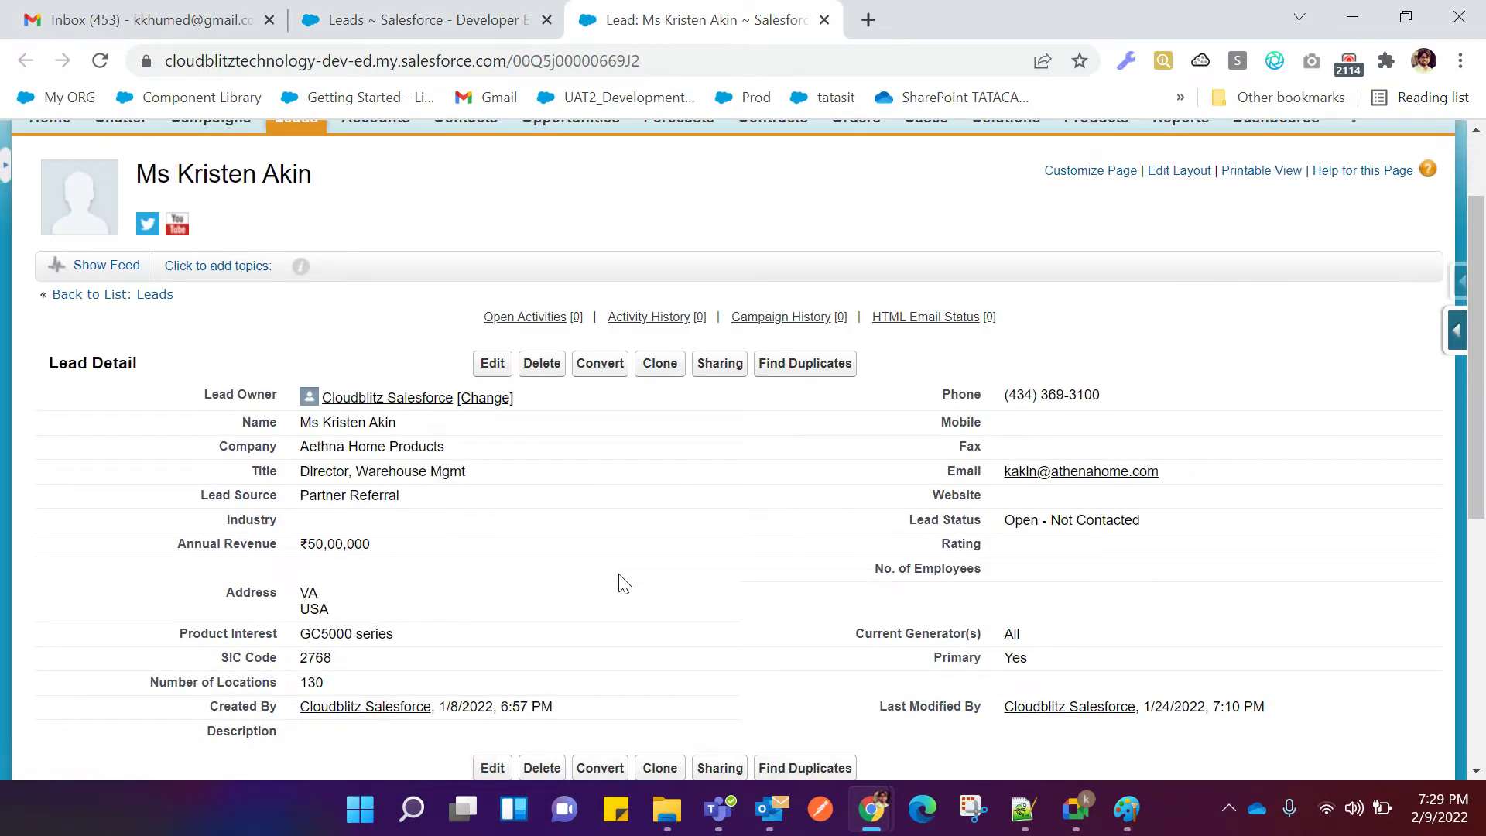
{"action": "scroll", "coordinate": [612, 573], "scroll_direction": "up", "scroll_amount": 1}
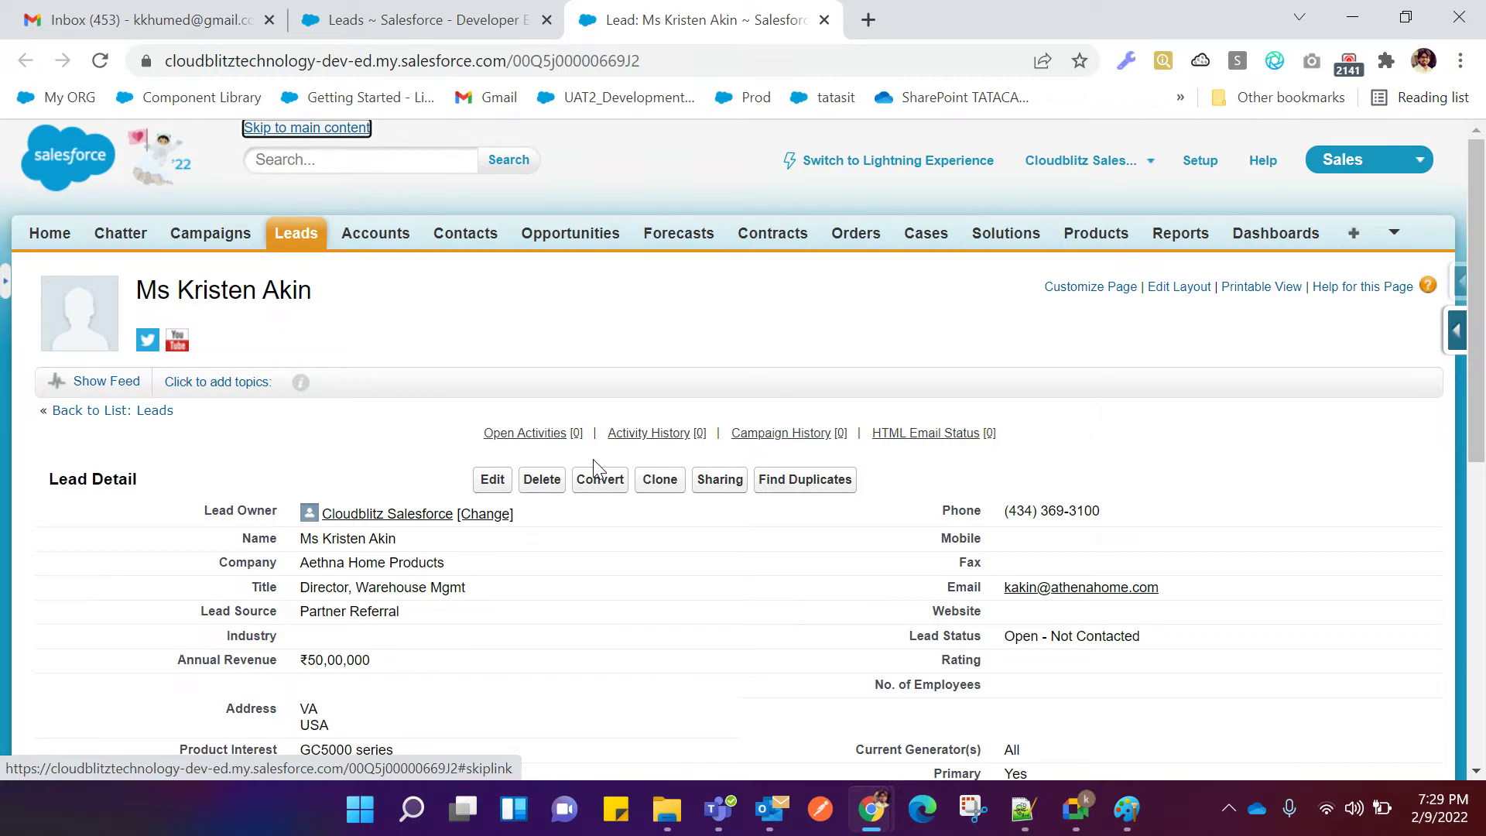
Open Contacts in a new browser tab and view the recent Grand Hotels & Resorts Ltd contact for comparison with the lead.
{"action": "right_click", "coordinate": [470, 249]}
{"action": "left_click", "coordinate": [511, 262]}
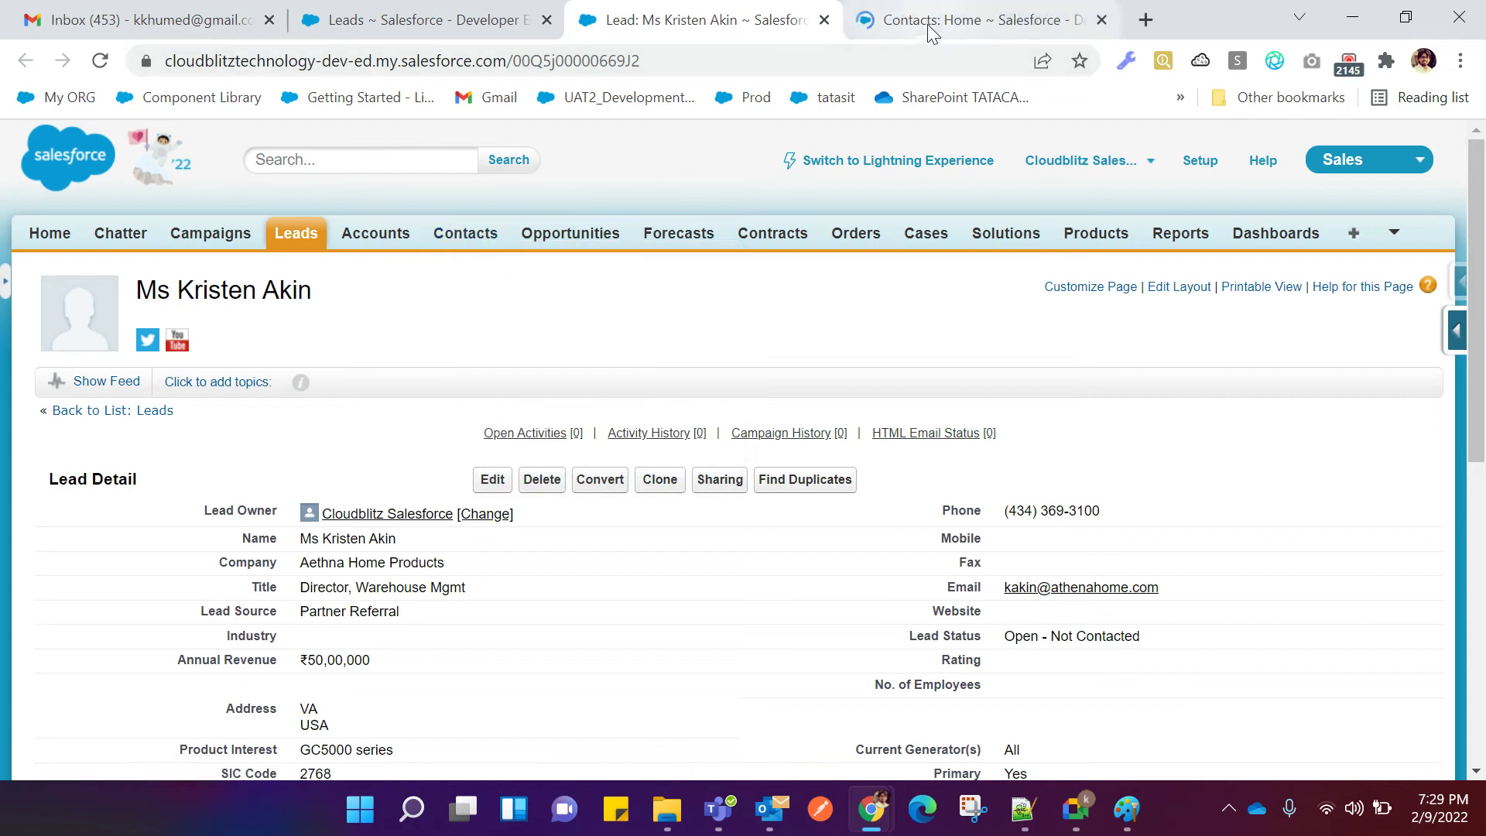
{"action": "left_click", "coordinate": [929, 23]}
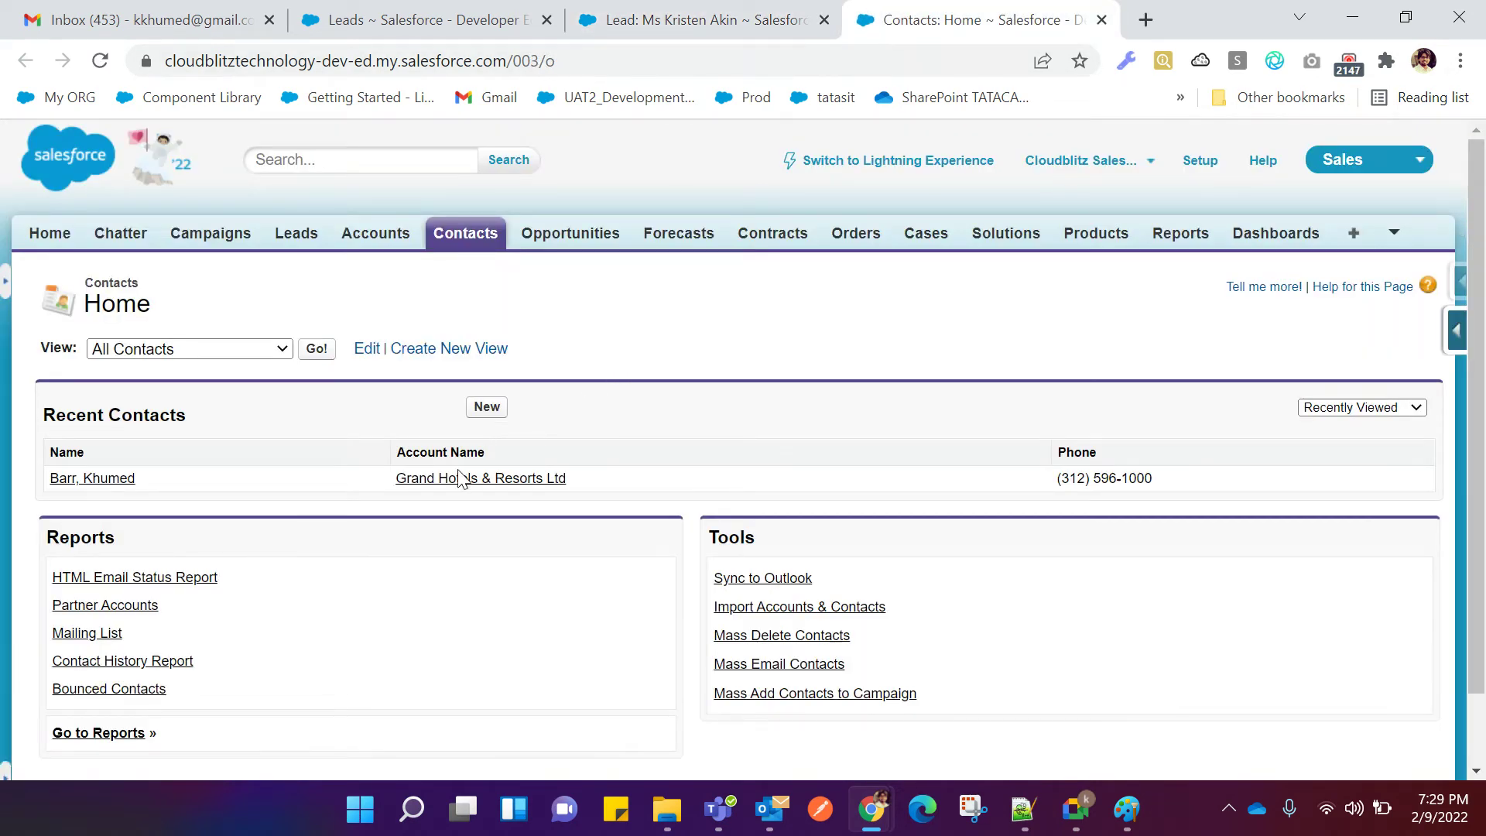
{"action": "left_click", "coordinate": [103, 486]}
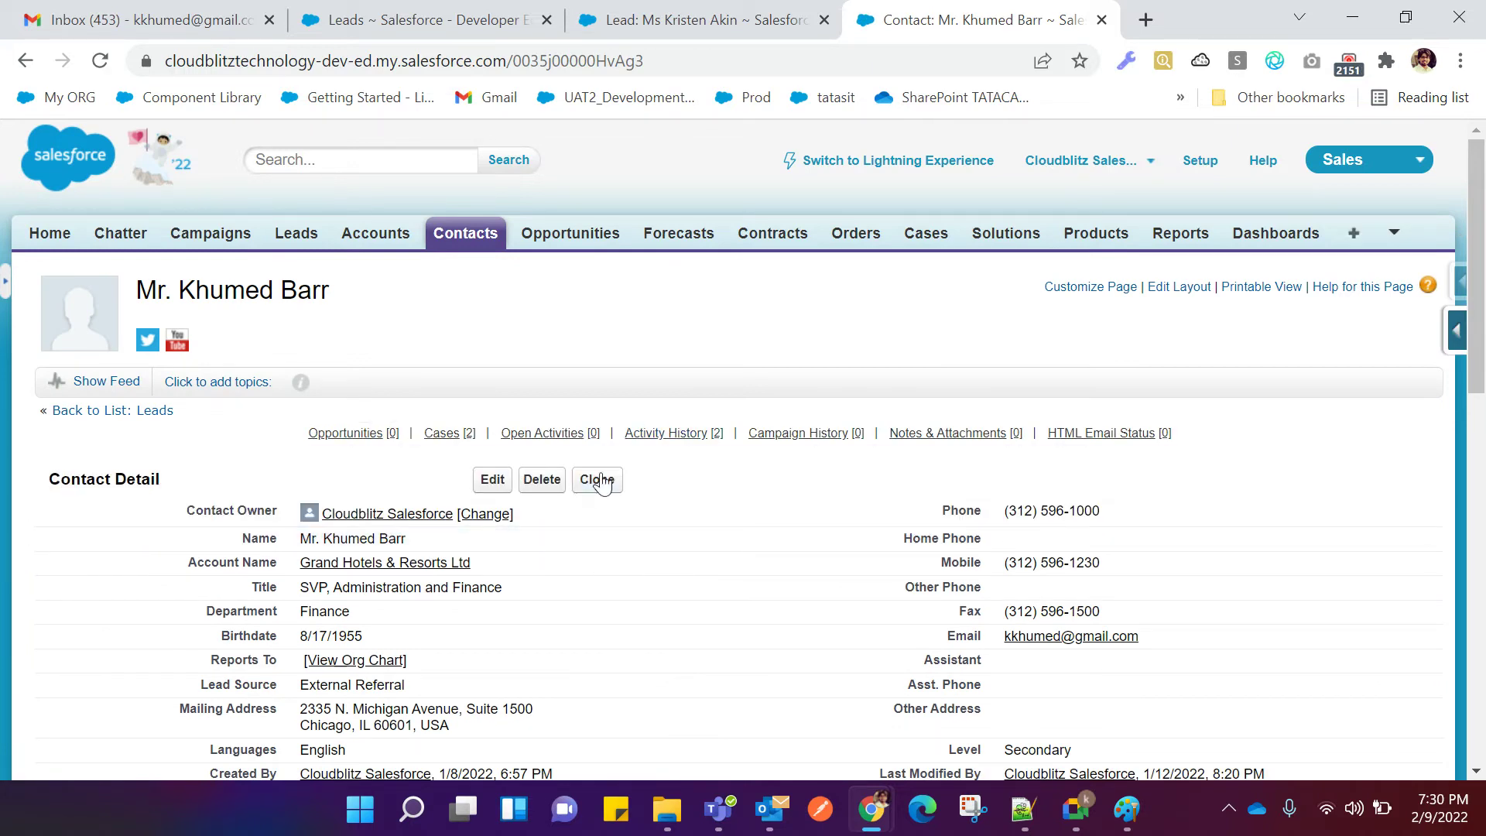
Open Contracts in a new browser tab, check the All Contracts view for records, and close that tab.
{"action": "right_click", "coordinate": [773, 234]}
{"action": "key", "text": "Escape"}
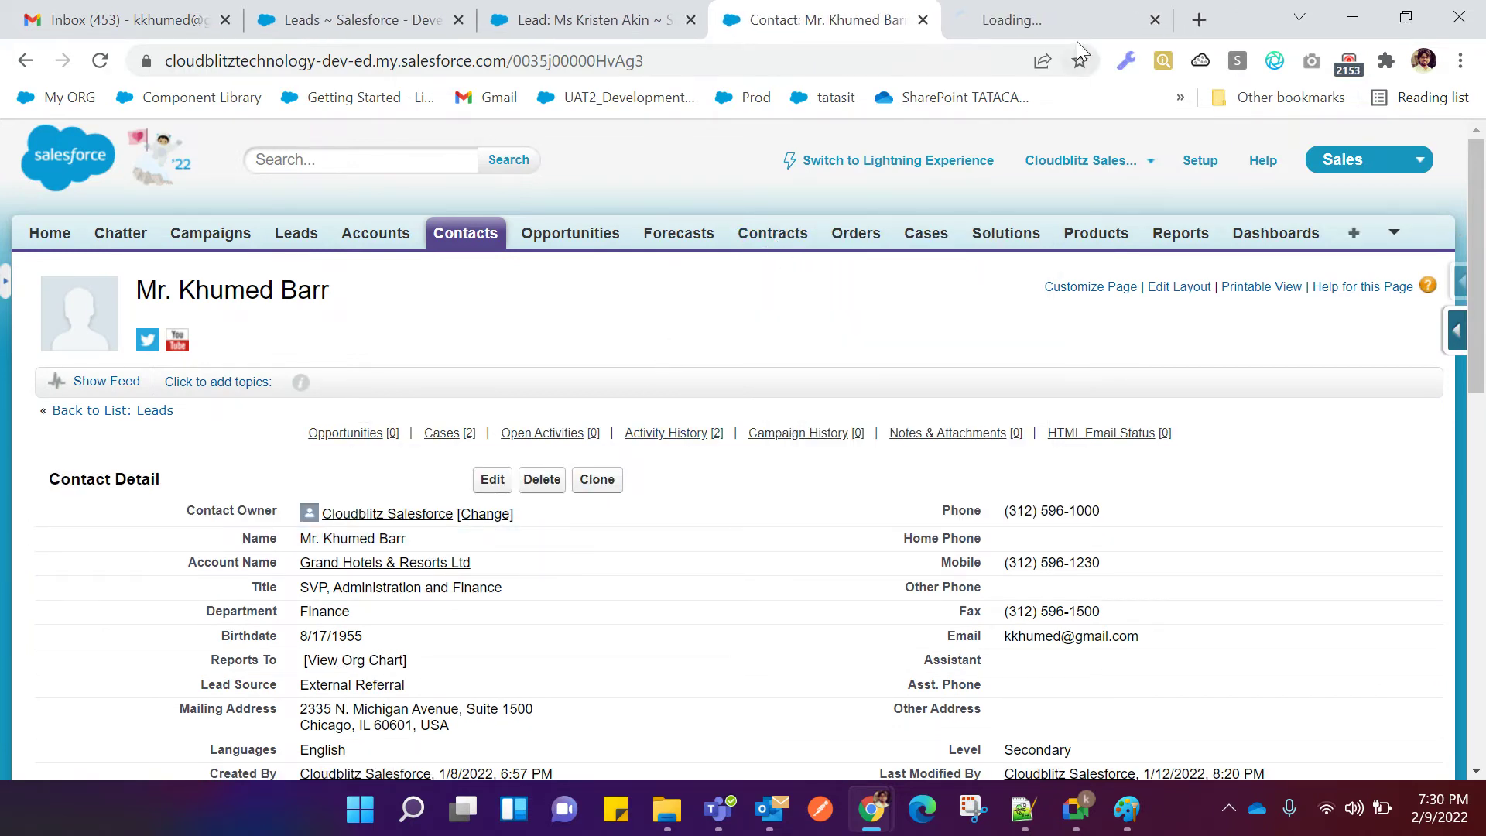
{"action": "left_click", "coordinate": [1041, 19]}
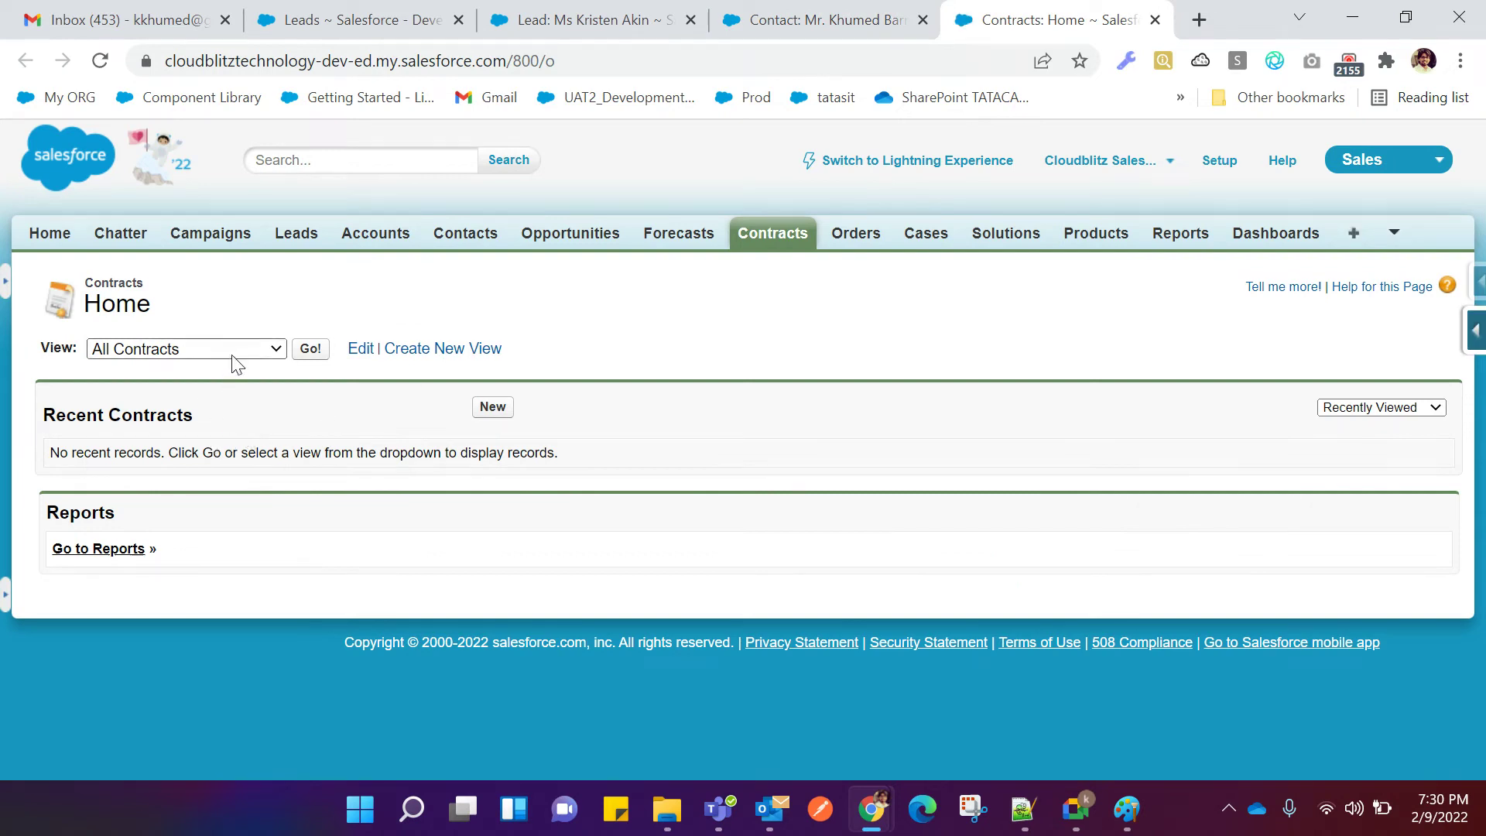
{"action": "left_click", "coordinate": [232, 349]}
{"action": "left_click", "coordinate": [310, 350]}
{"action": "left_click", "coordinate": [310, 349]}
{"action": "left_click", "coordinate": [1155, 19]}
From the All Open Cases view, open the electrical wiring installation guidance case and view its details.
{"action": "left_click", "coordinate": [923, 245]}
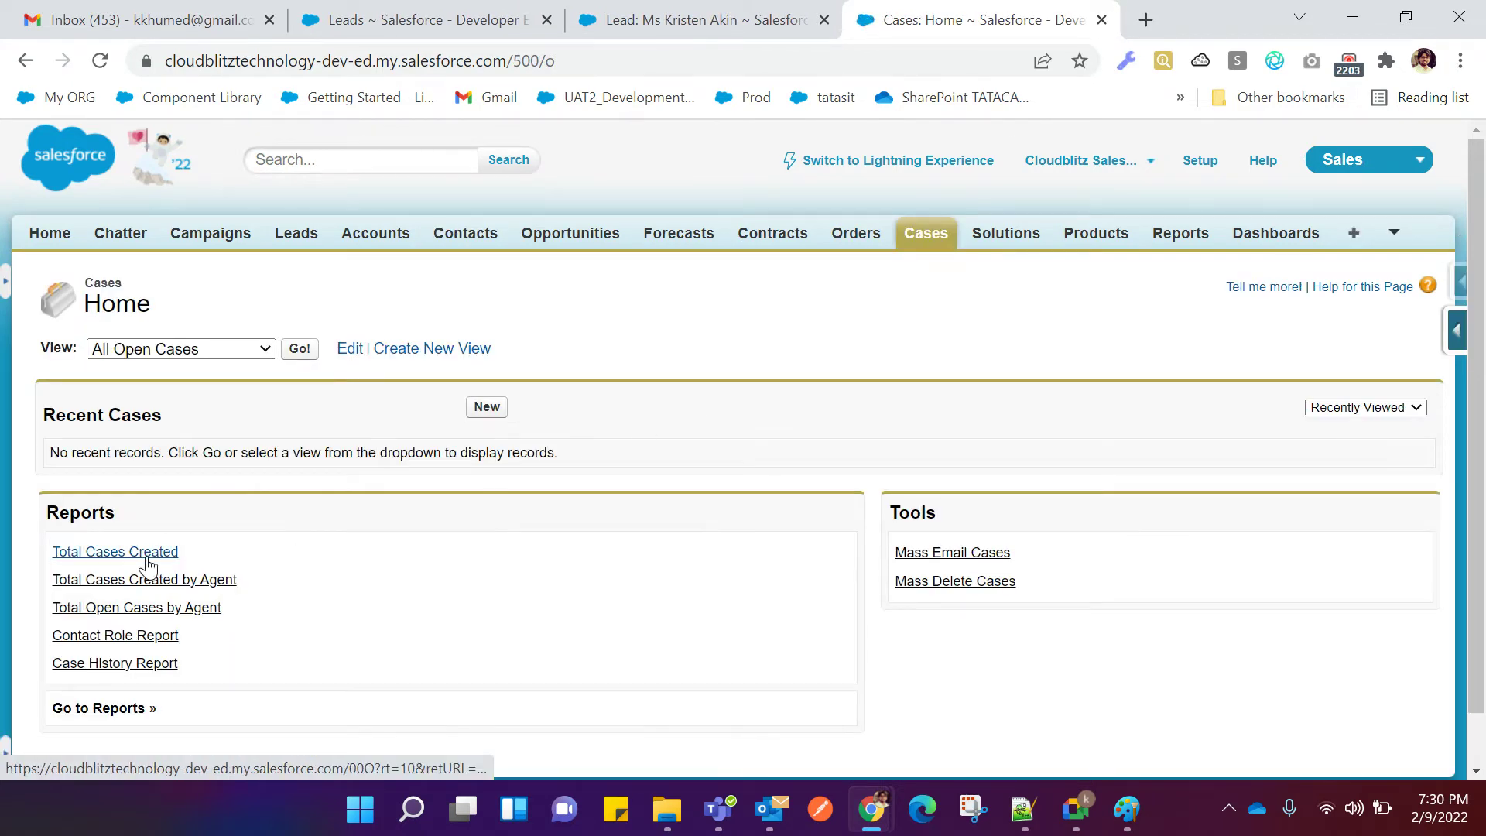
{"action": "left_click", "coordinate": [307, 353]}
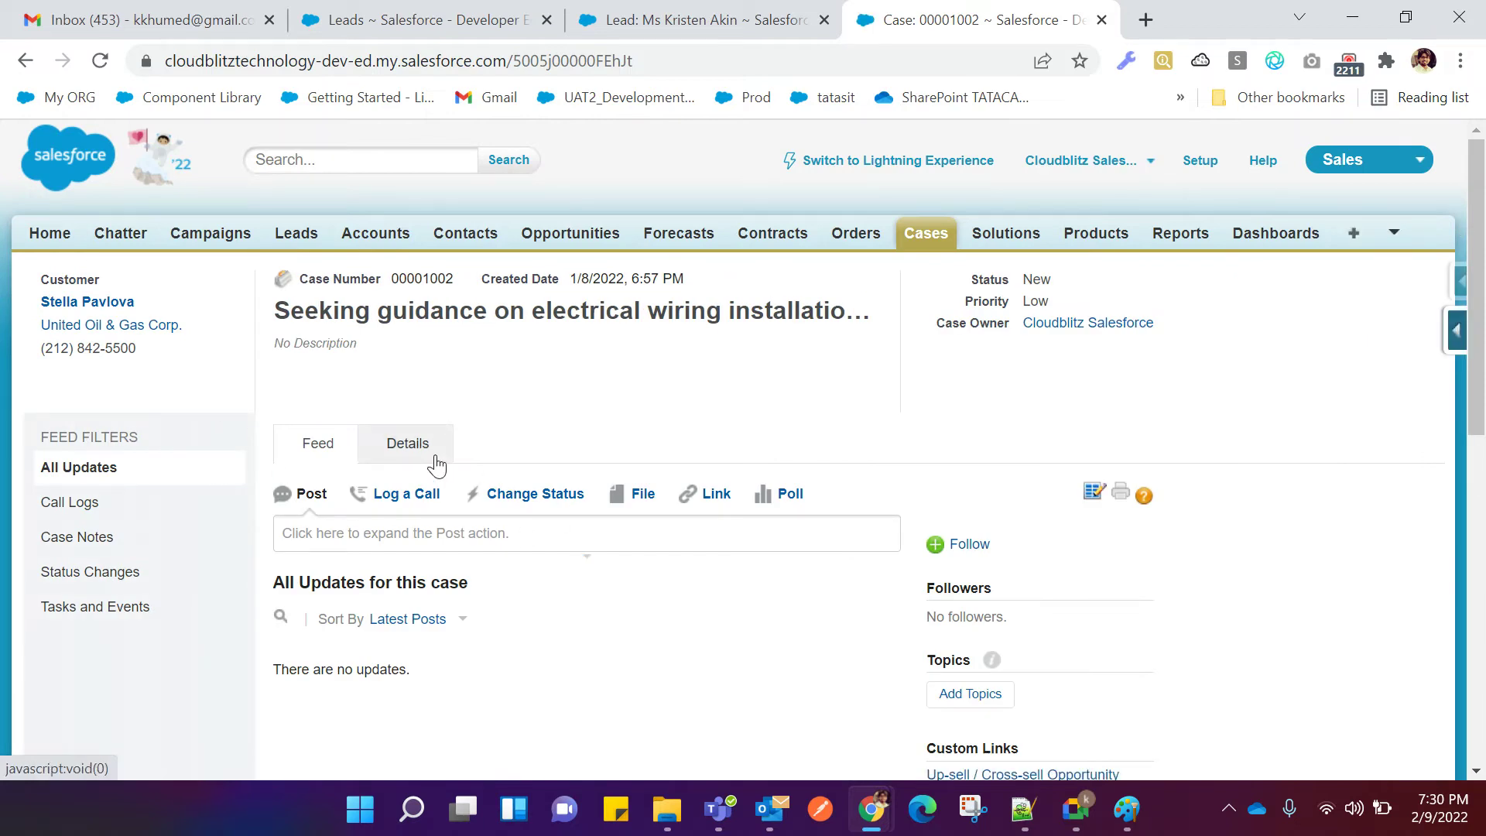
{"action": "left_click", "coordinate": [433, 463]}
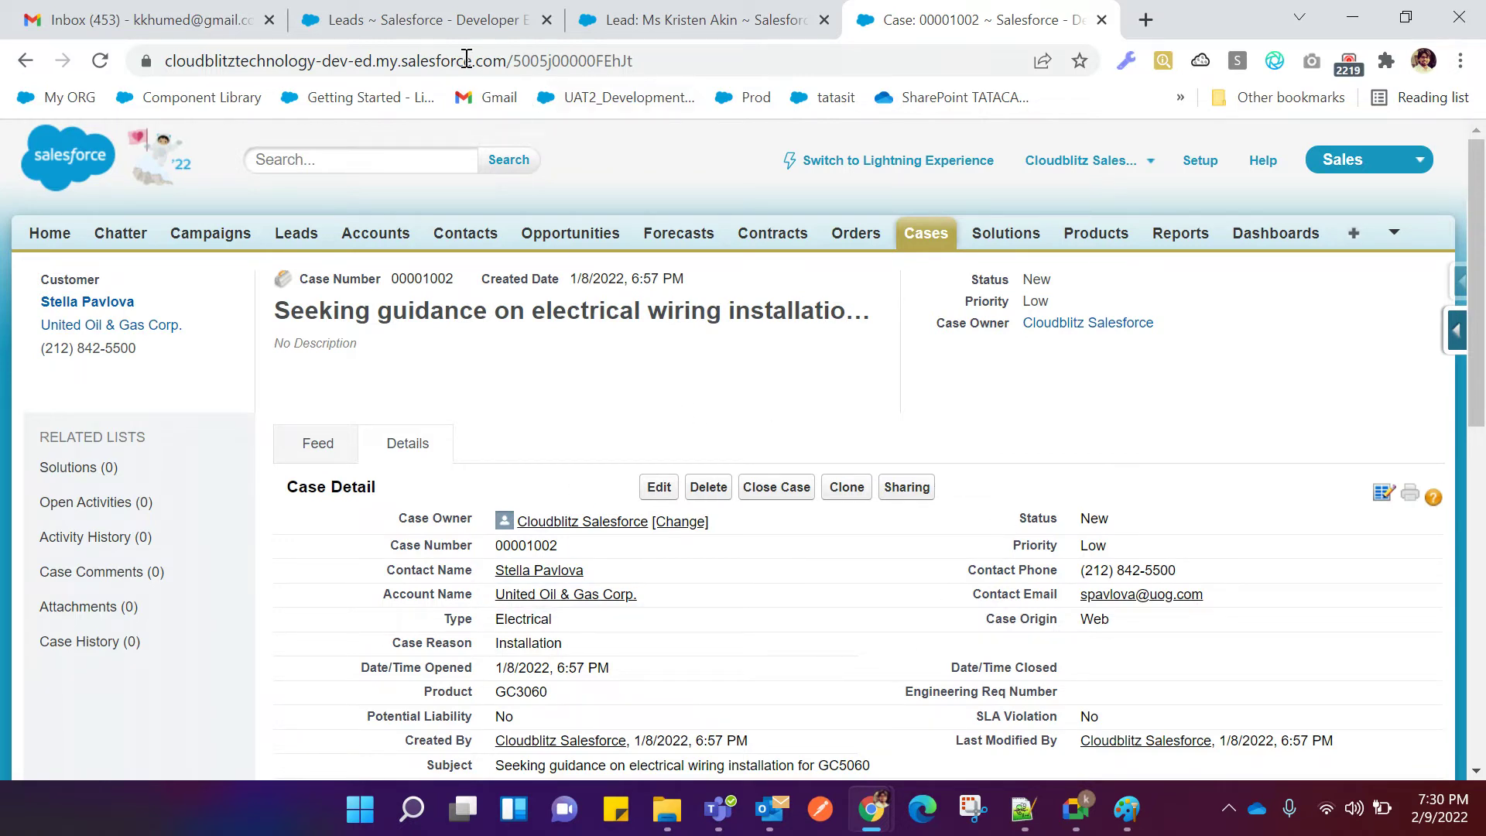
Return to the Aethna Home Products lead record and switch back to the Lead Conversion Process.txt notes in Notepad++.
{"action": "left_click", "coordinate": [425, 27]}
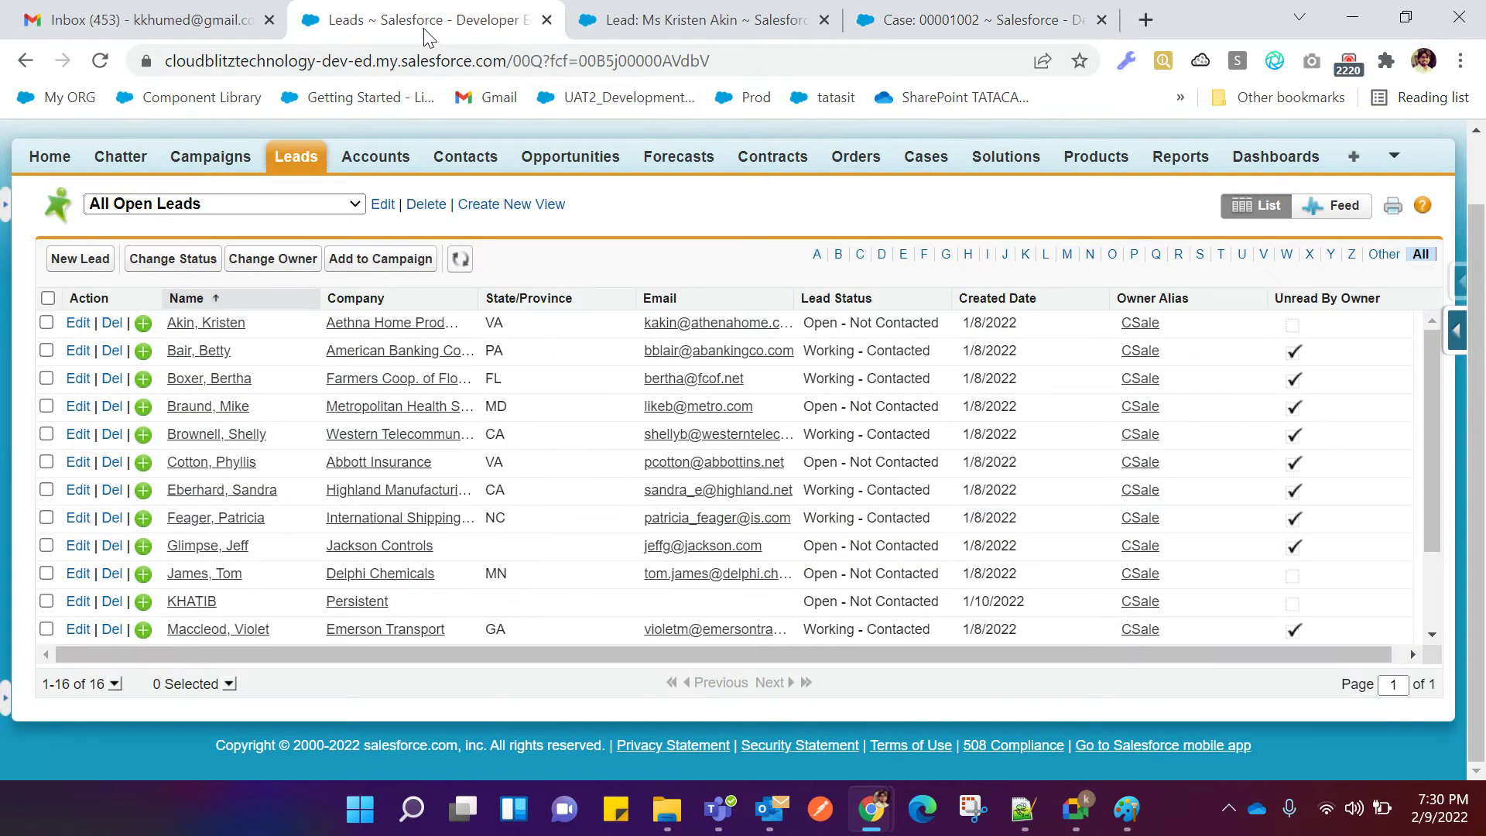
{"action": "left_click", "coordinate": [600, 30]}
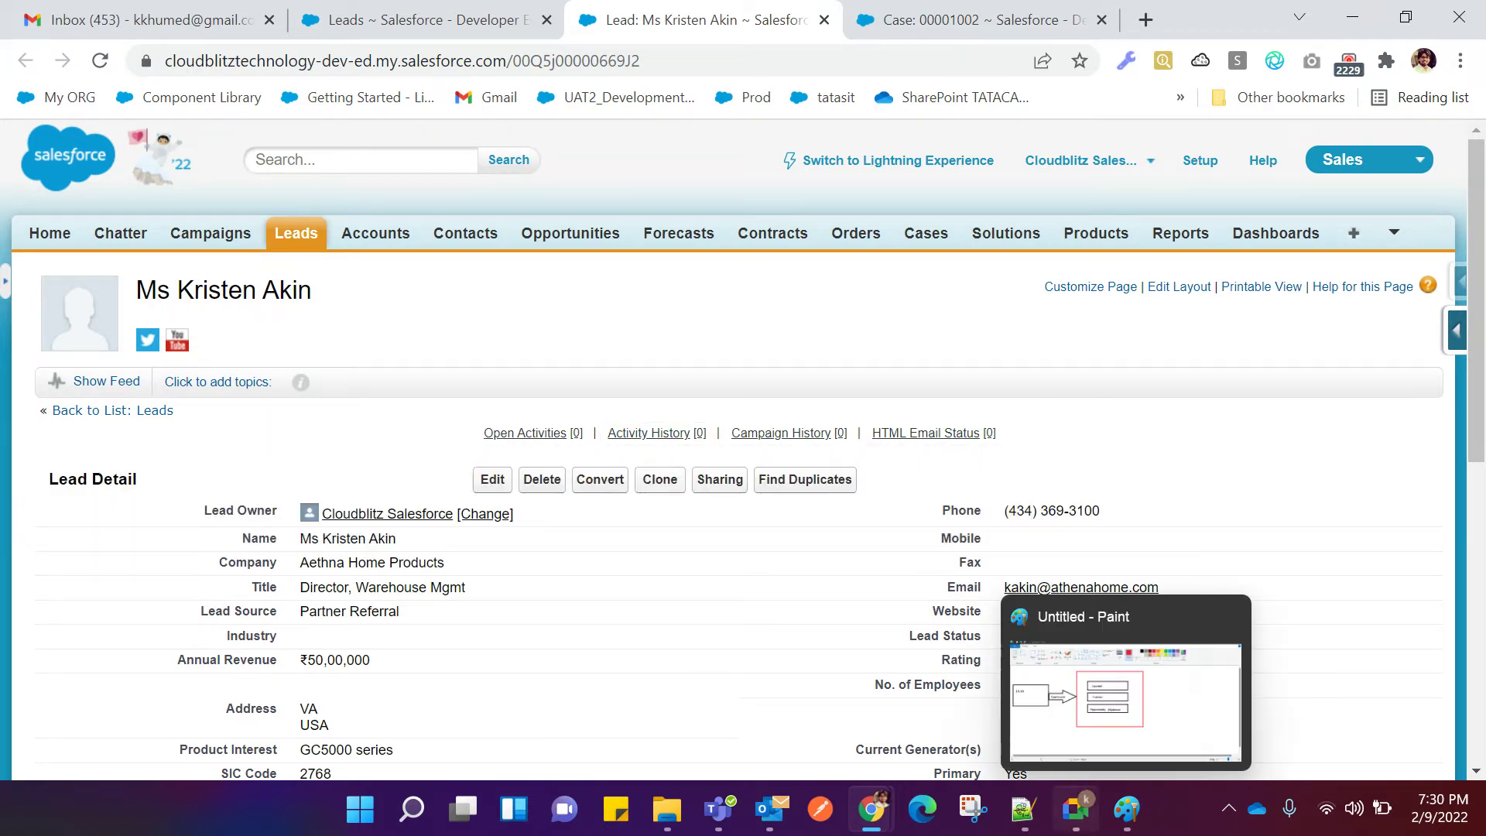
{"action": "left_click", "coordinate": [1022, 809]}
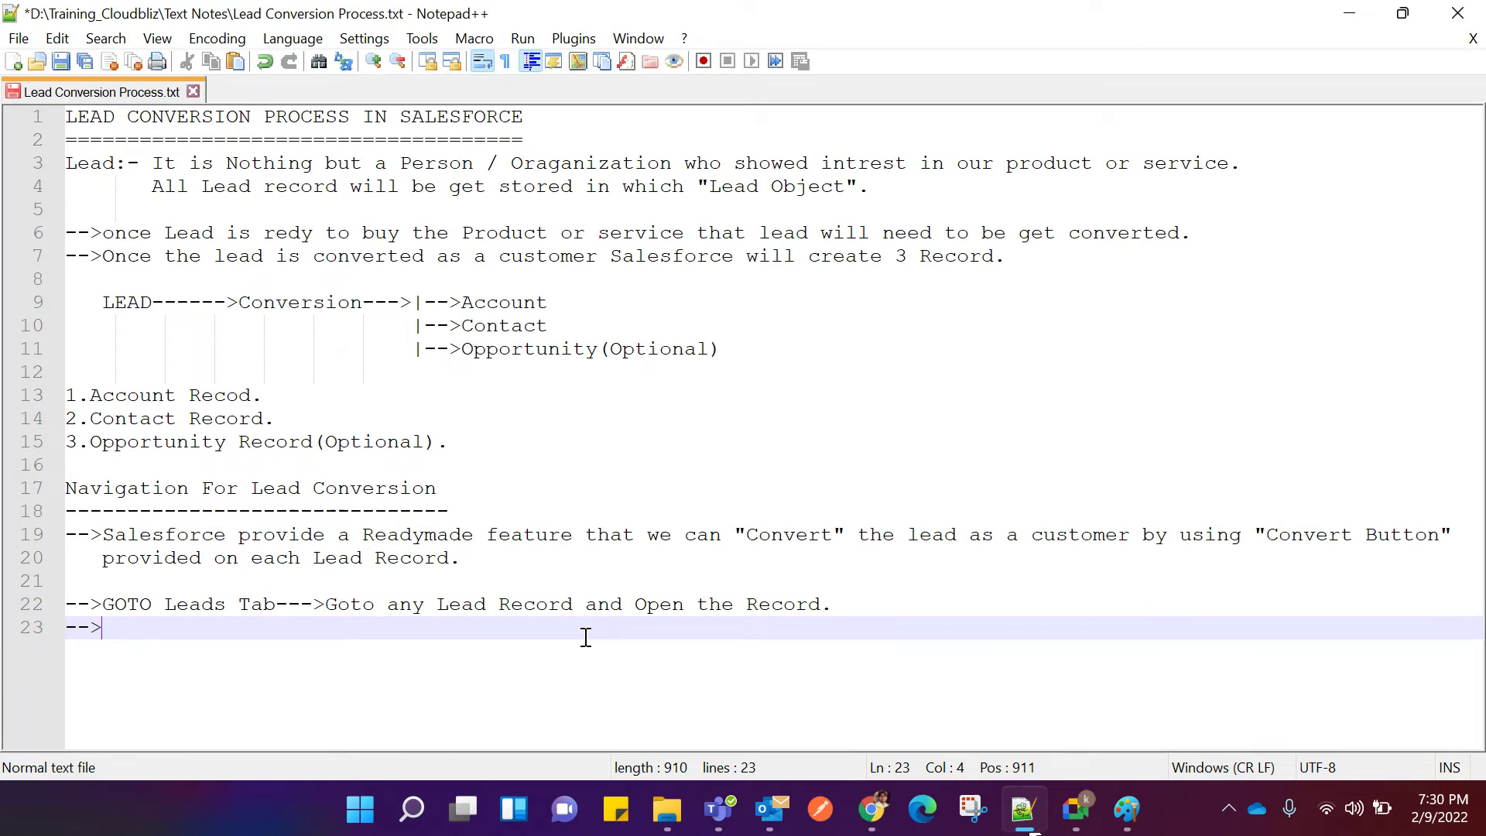
Replace the "-->" on the last line with an indented first step reading 1.Click On "Convert button".
{"action": "key", "text": "BackSpace"}
{"action": "key", "text": "BackSpace"}
{"action": "key", "text": "BackSpace"}
{"action": "key", "text": "Tab"}
{"action": "type", "text": "1.C"}
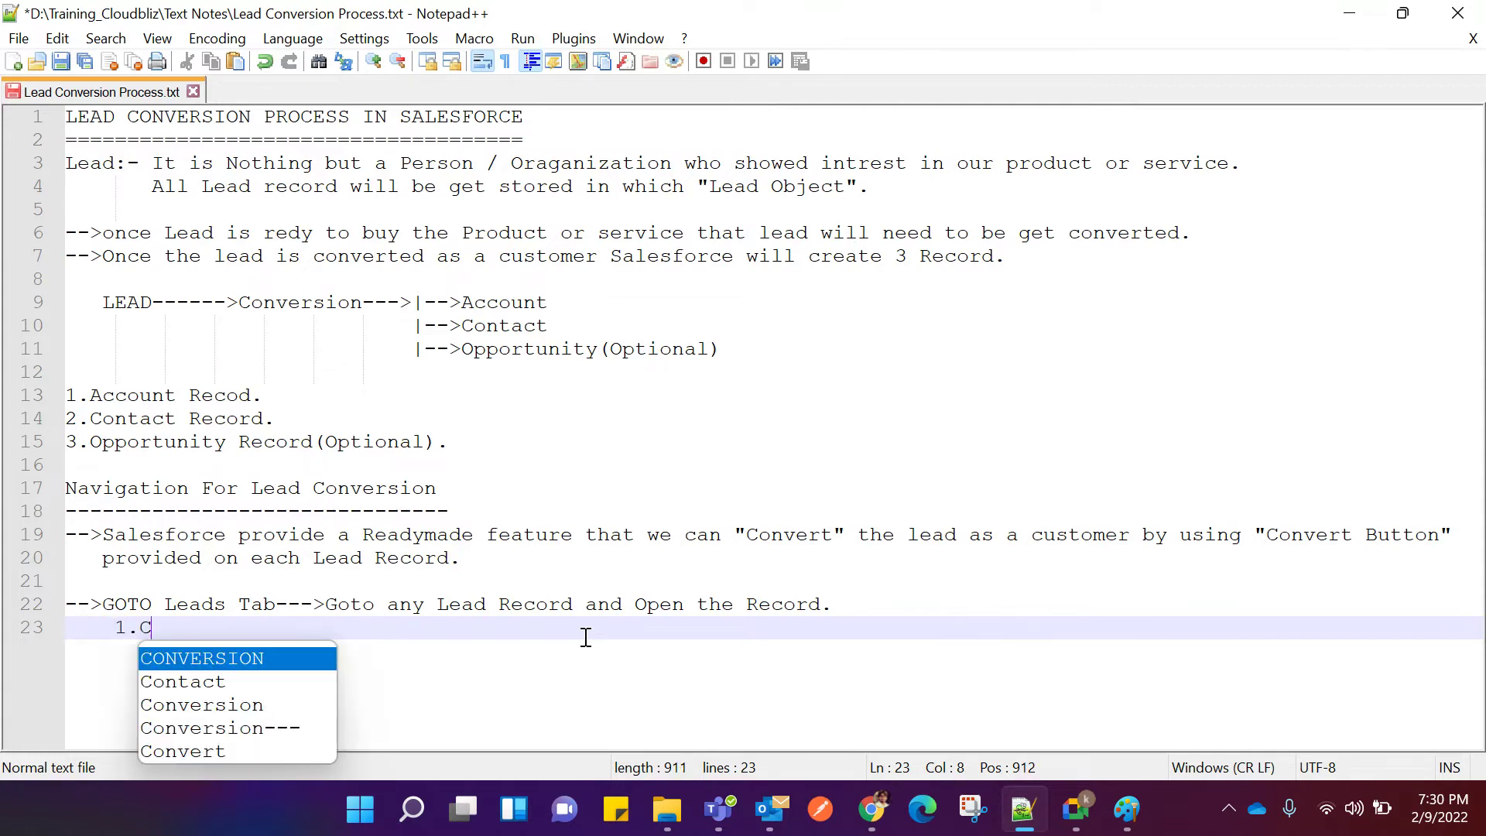
{"action": "type", "text": "lick On"}
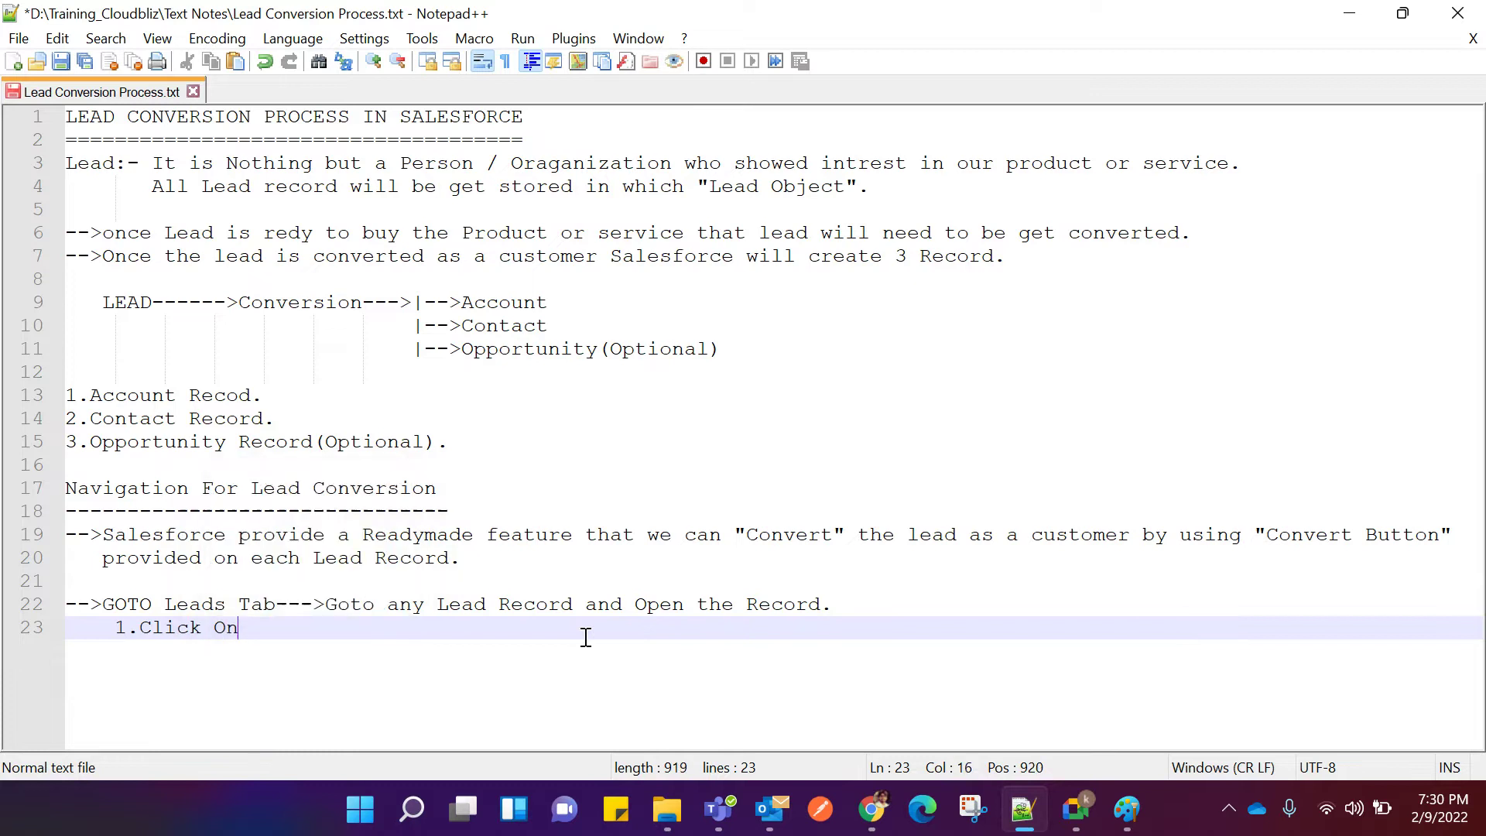
{"action": "type", "text": " \"\""}
{"action": "type", "text": "Convert"}
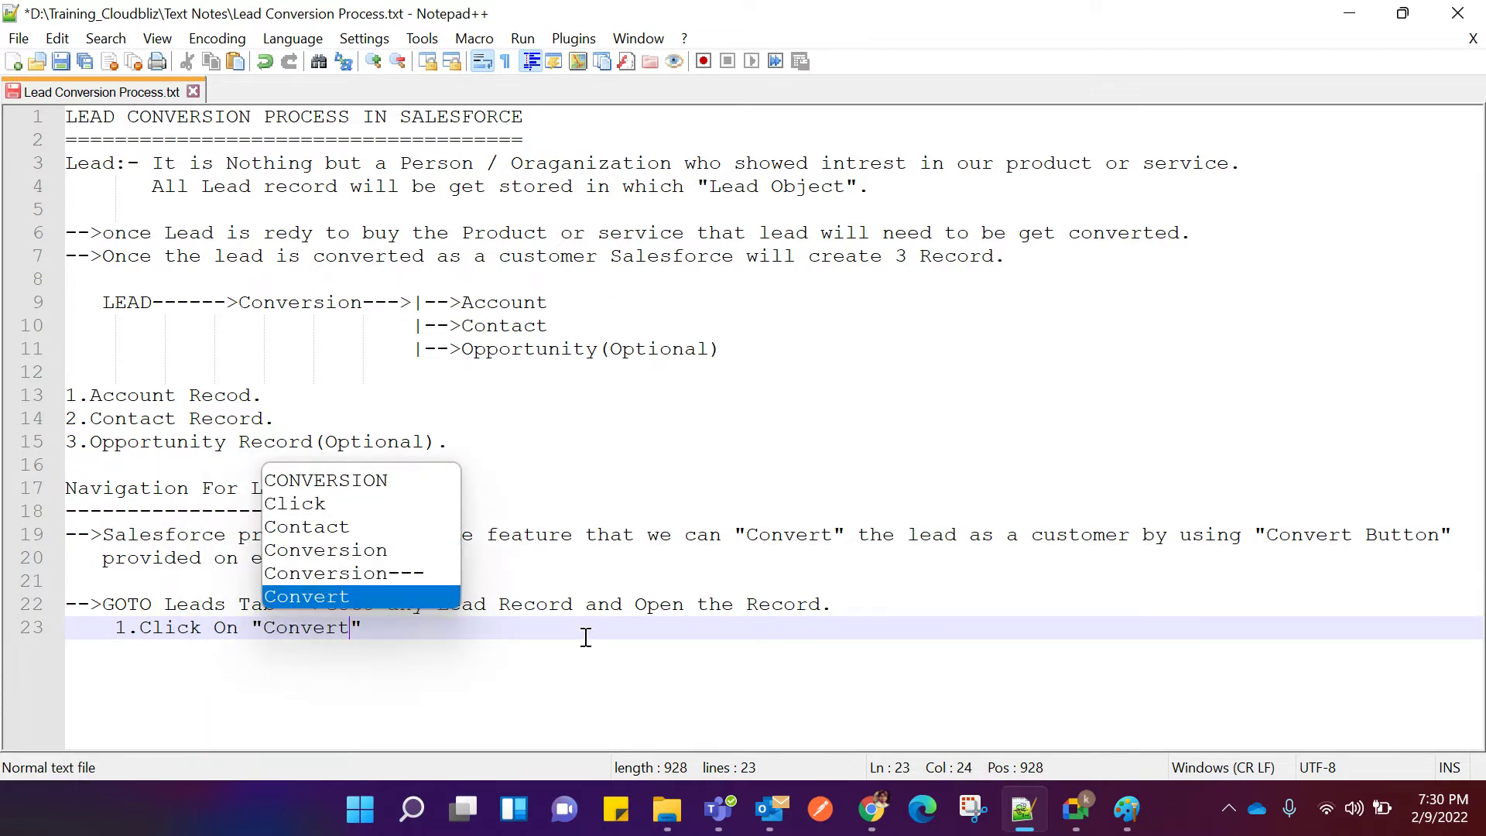
{"action": "type", "text": " button"}
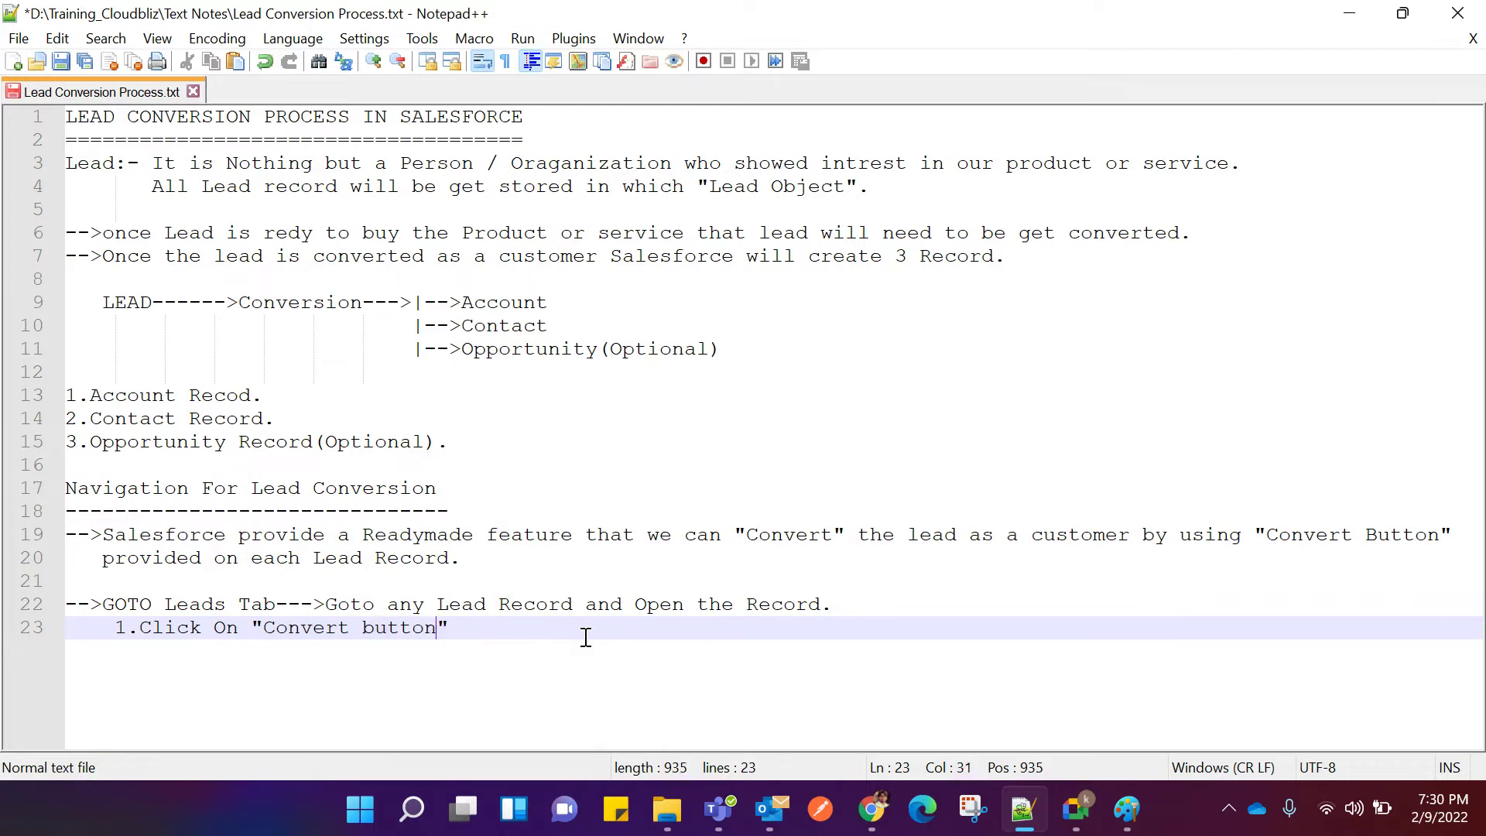
Capitalize "Button" in the first step and start a new line below it with "2.".
{"action": "left_click", "coordinate": [376, 628]}
{"action": "key", "text": "BackSpace"}
{"action": "type", "text": "B"}
{"action": "left_click", "coordinate": [456, 632]}
{"action": "key", "text": "Return"}
{"action": "type", "text": "2."}
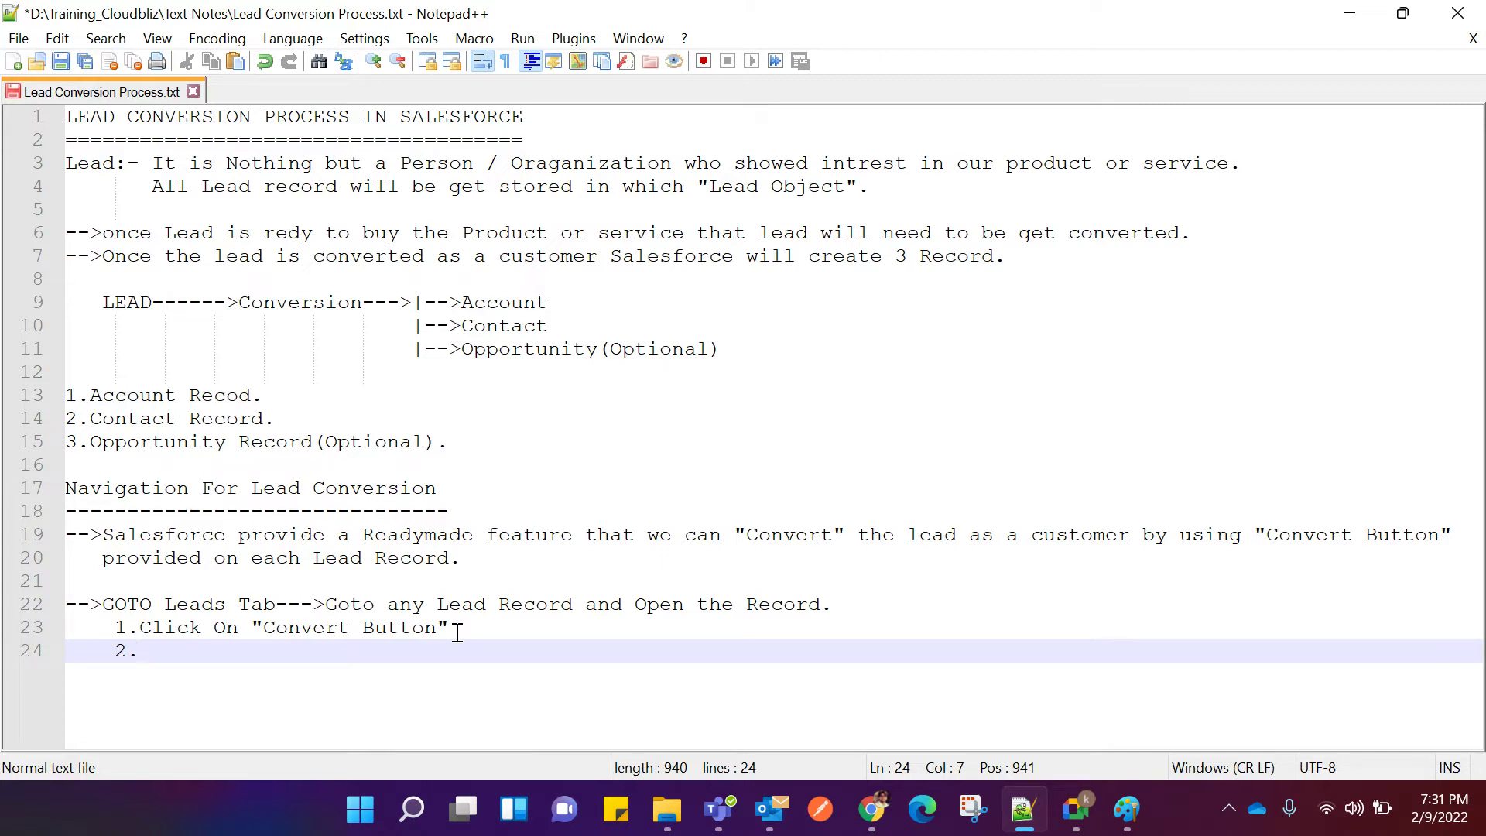
Complete the second numbered step as Select the checkbox to send the Email Notification to Record owner.
{"action": "type", "text": "Select "}
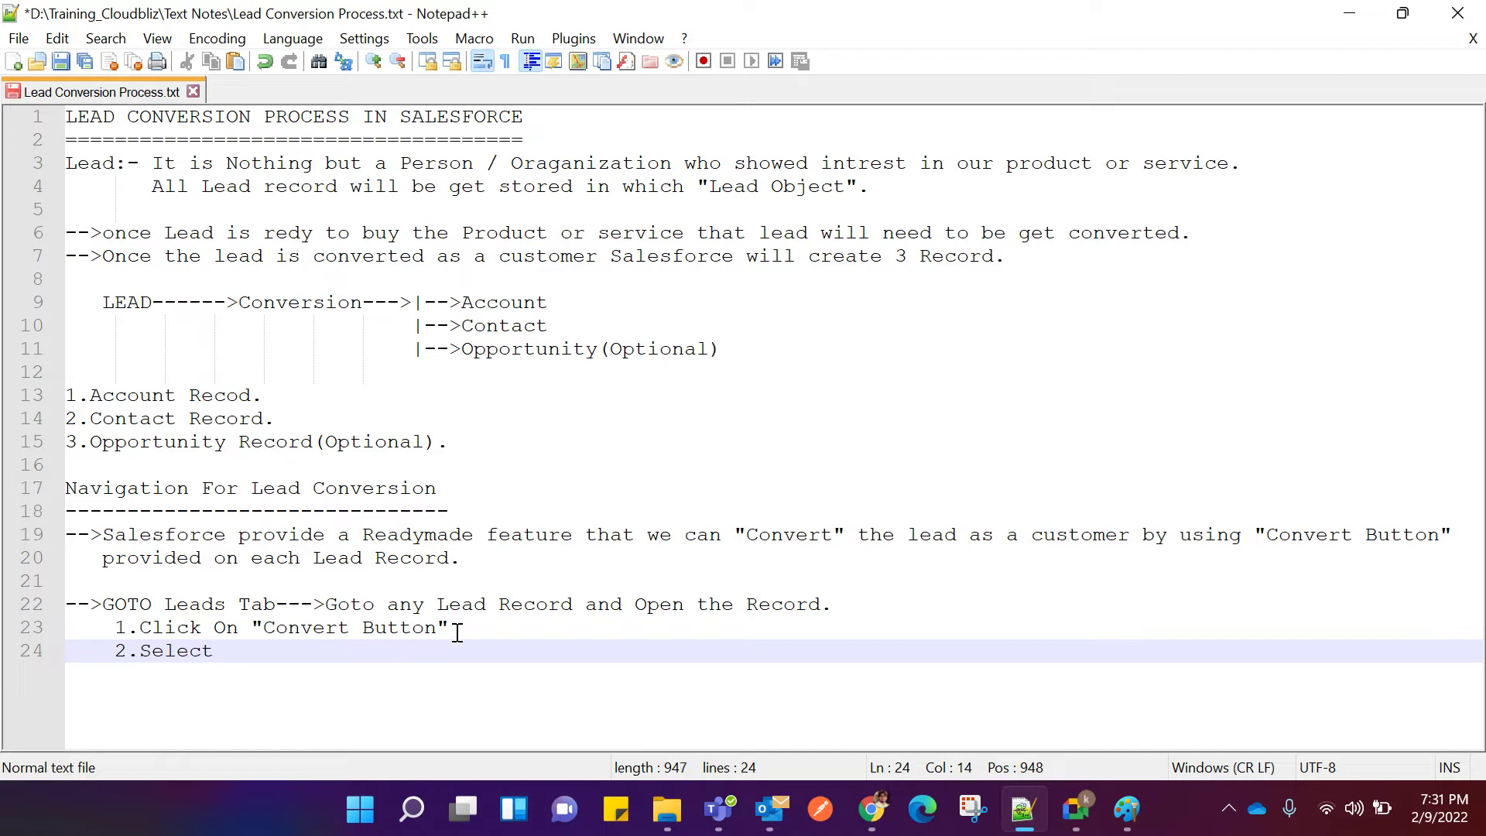
{"action": "type", "text": "the checkbox"}
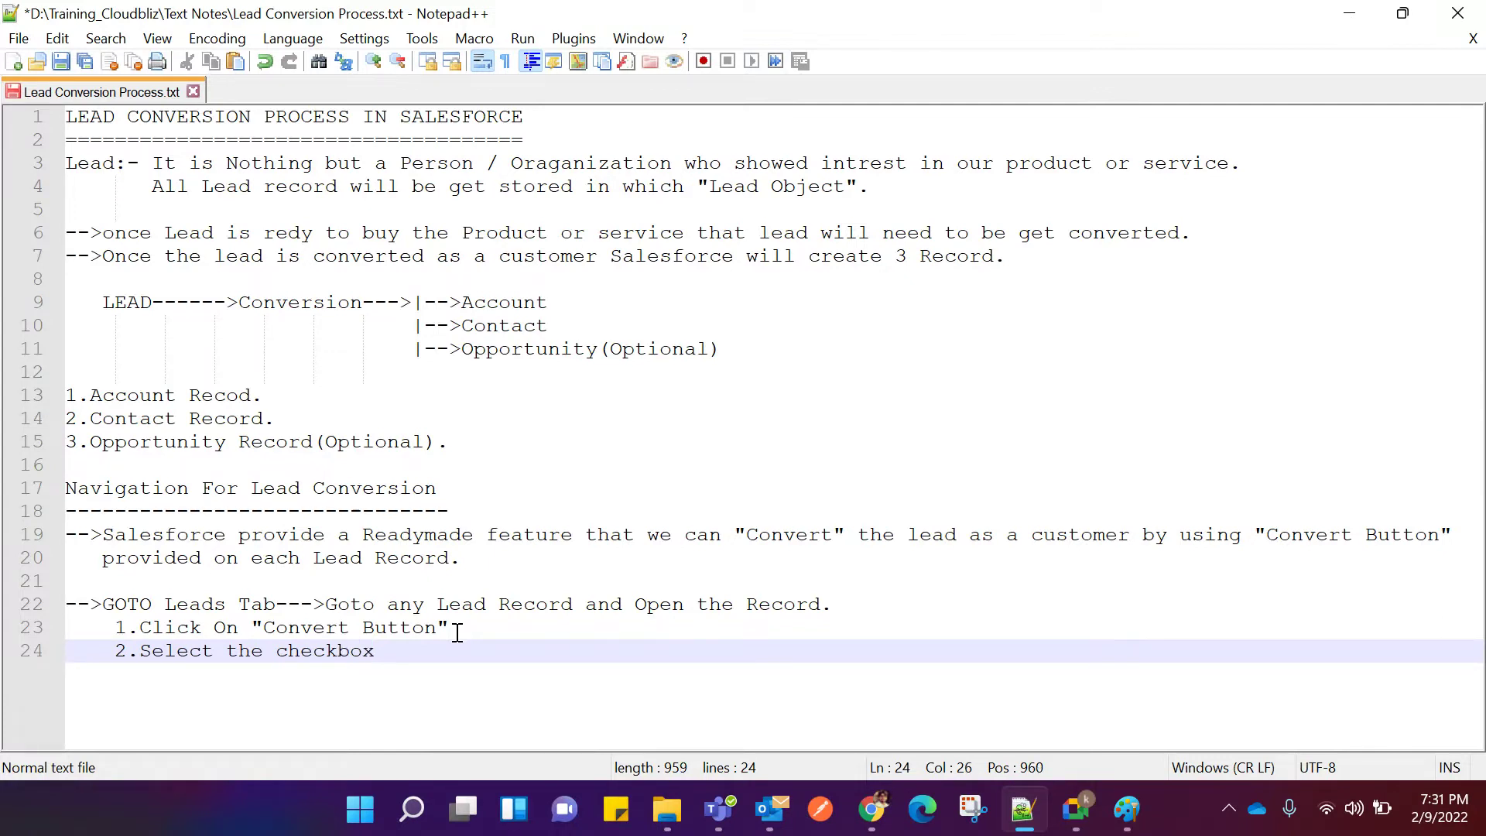
{"action": "type", "text": " to send the Email "}
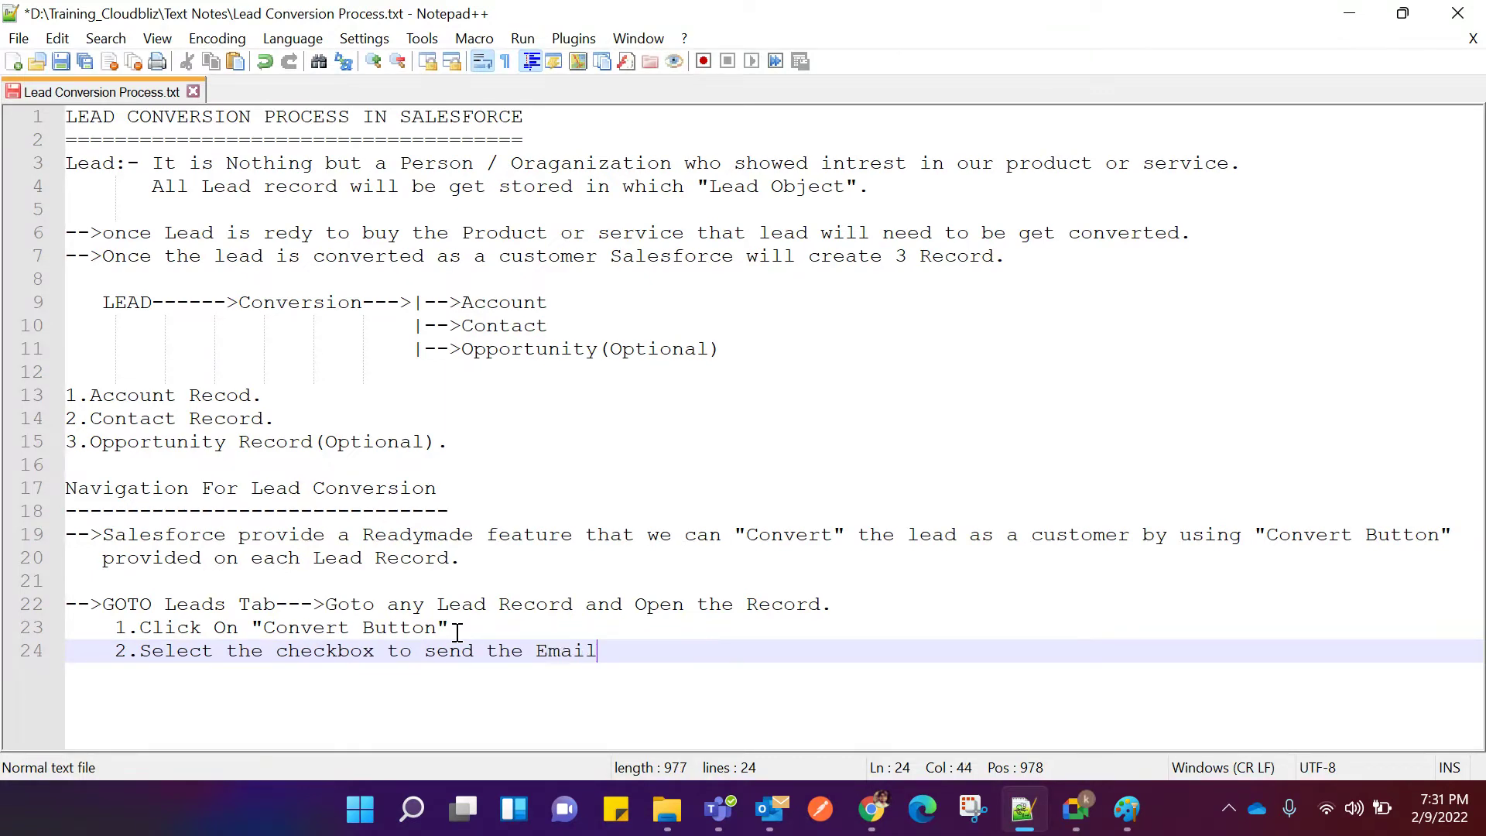
{"action": "type", "text": "Not"}
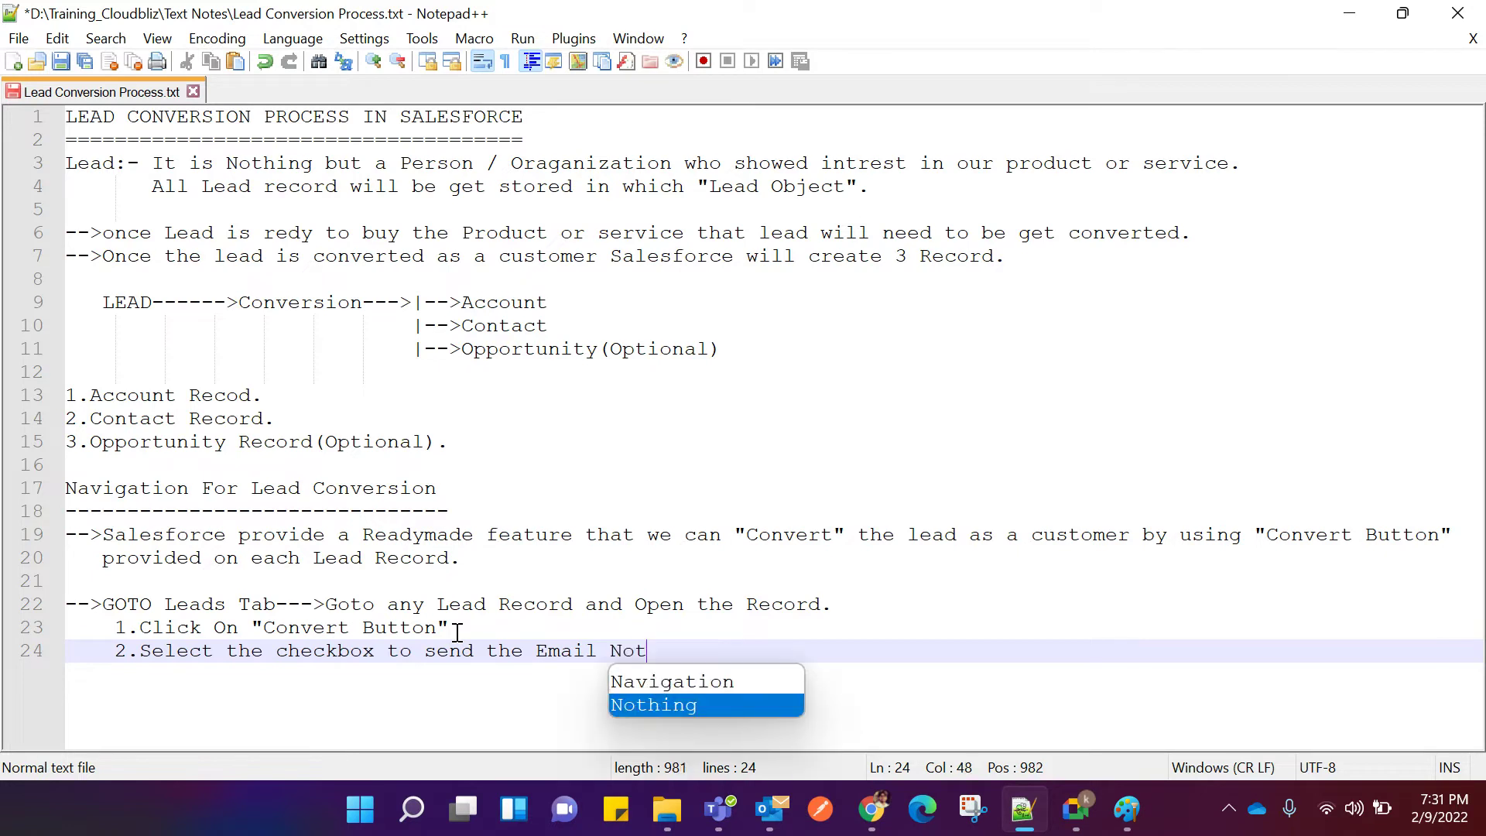
{"action": "type", "text": "ification"}
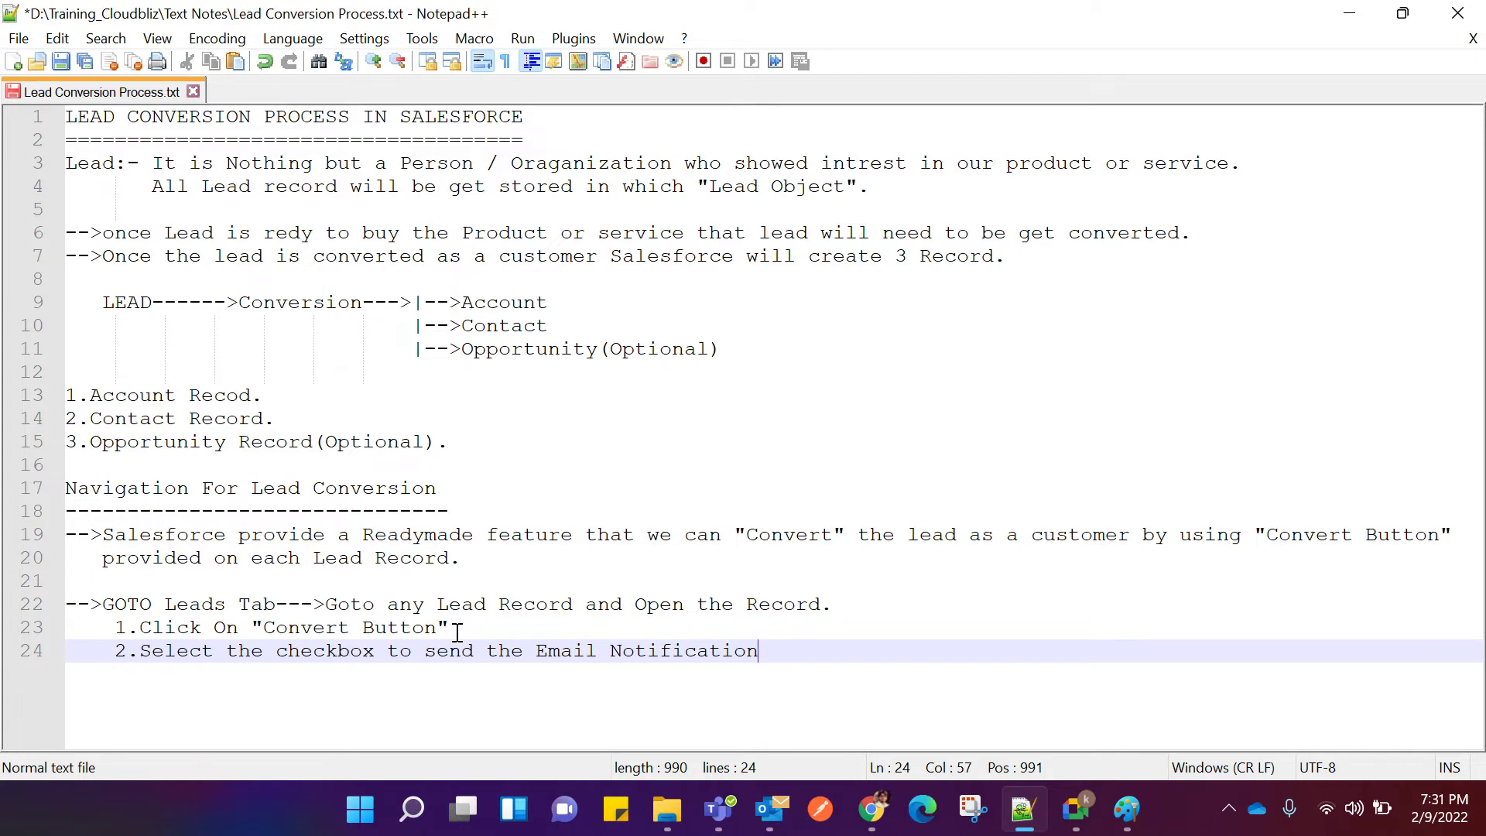
{"action": "type", "text": "to"}
{"action": "key", "text": "BackSpace"}
{"action": "key", "text": "BackSpace"}
{"action": "key", "text": "BackSpace"}
{"action": "type", "text": "to Rec"}
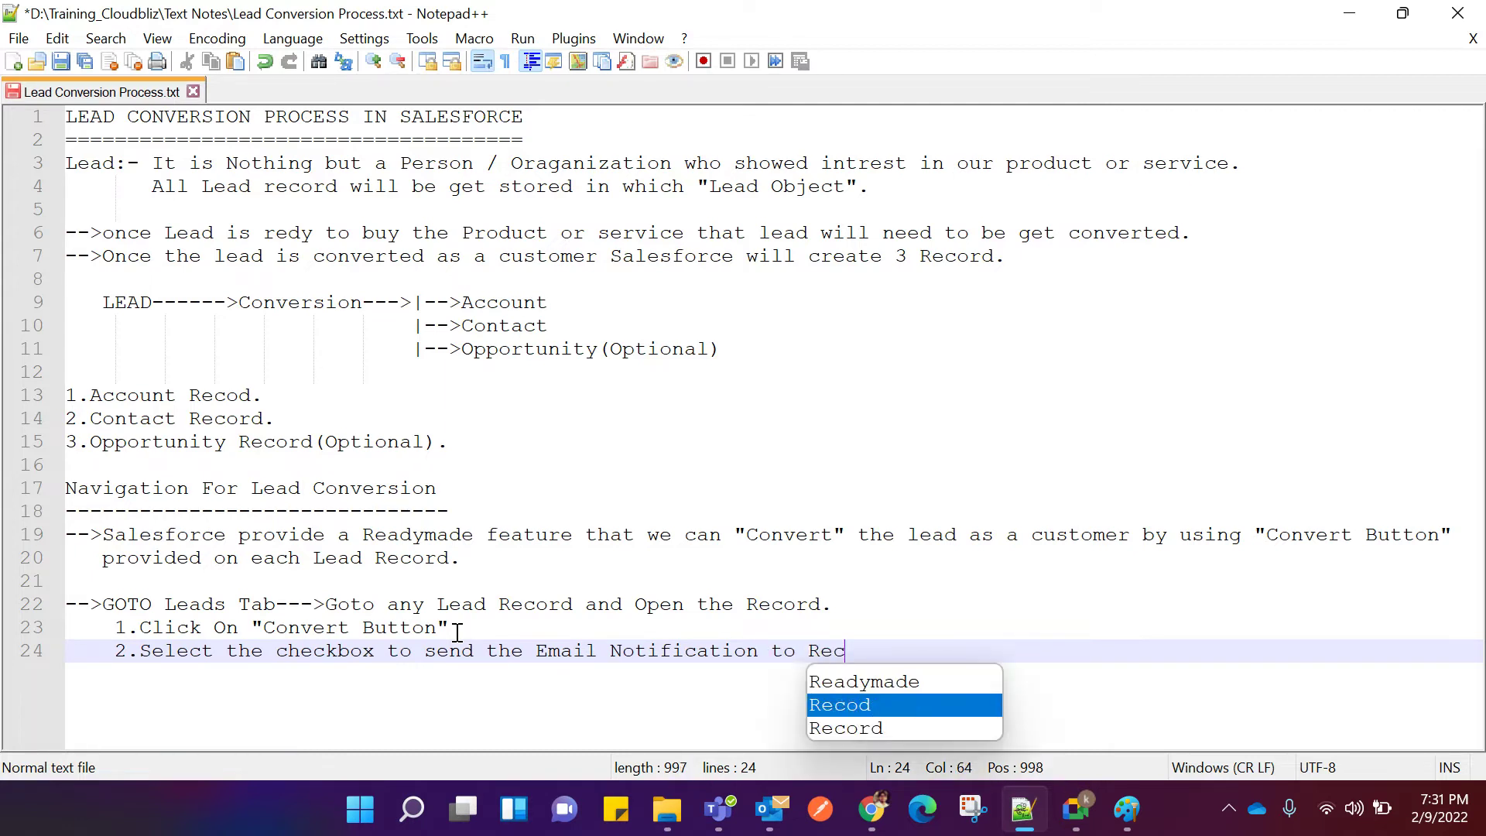
{"action": "type", "text": "ord owner"}
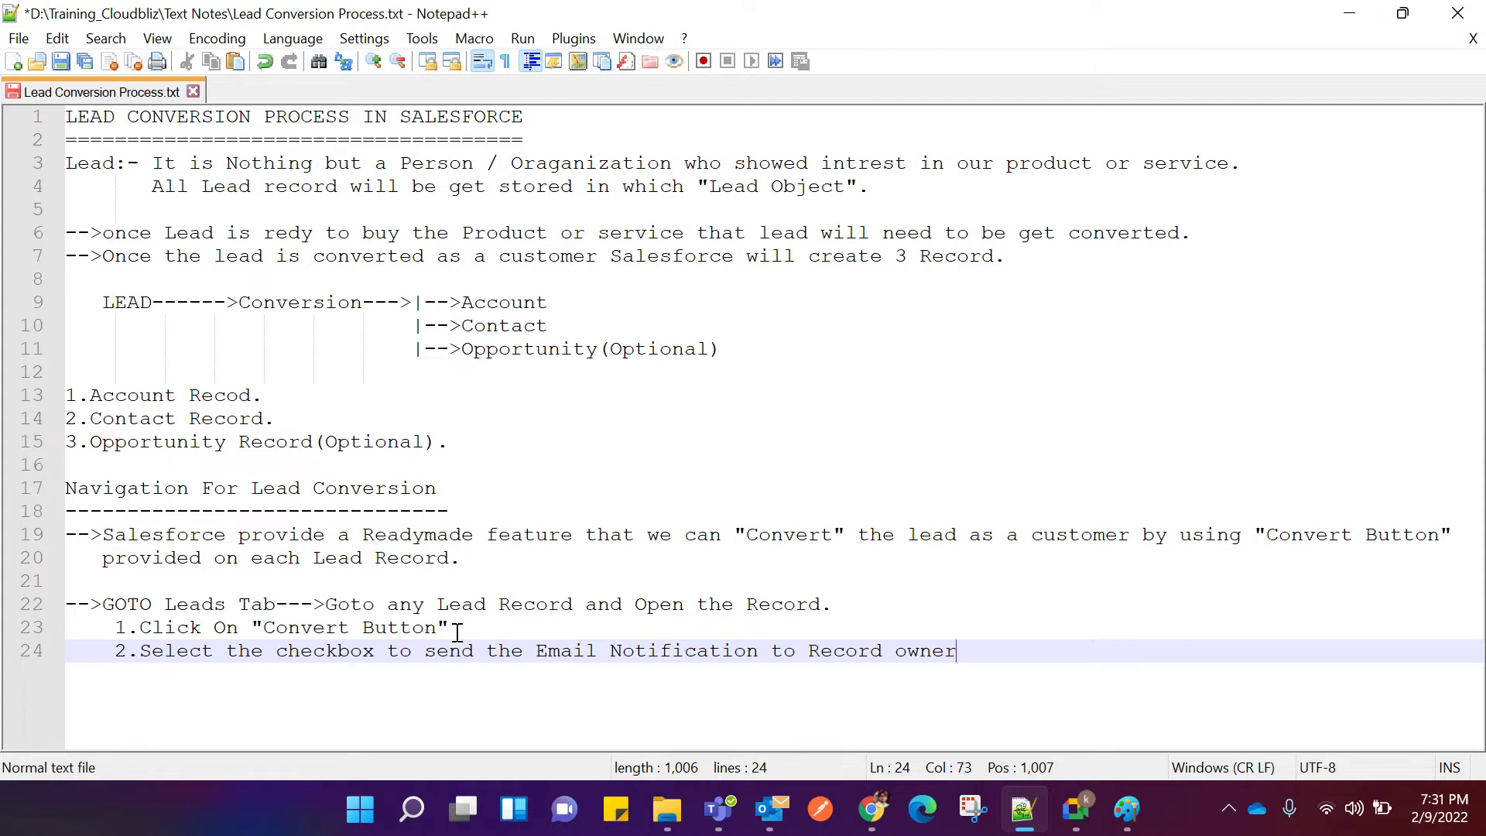
Switch to Chrome and examine the Lead Owner field on the Aethna Home Products lead record.
{"action": "mouse_move", "coordinate": [872, 809]}
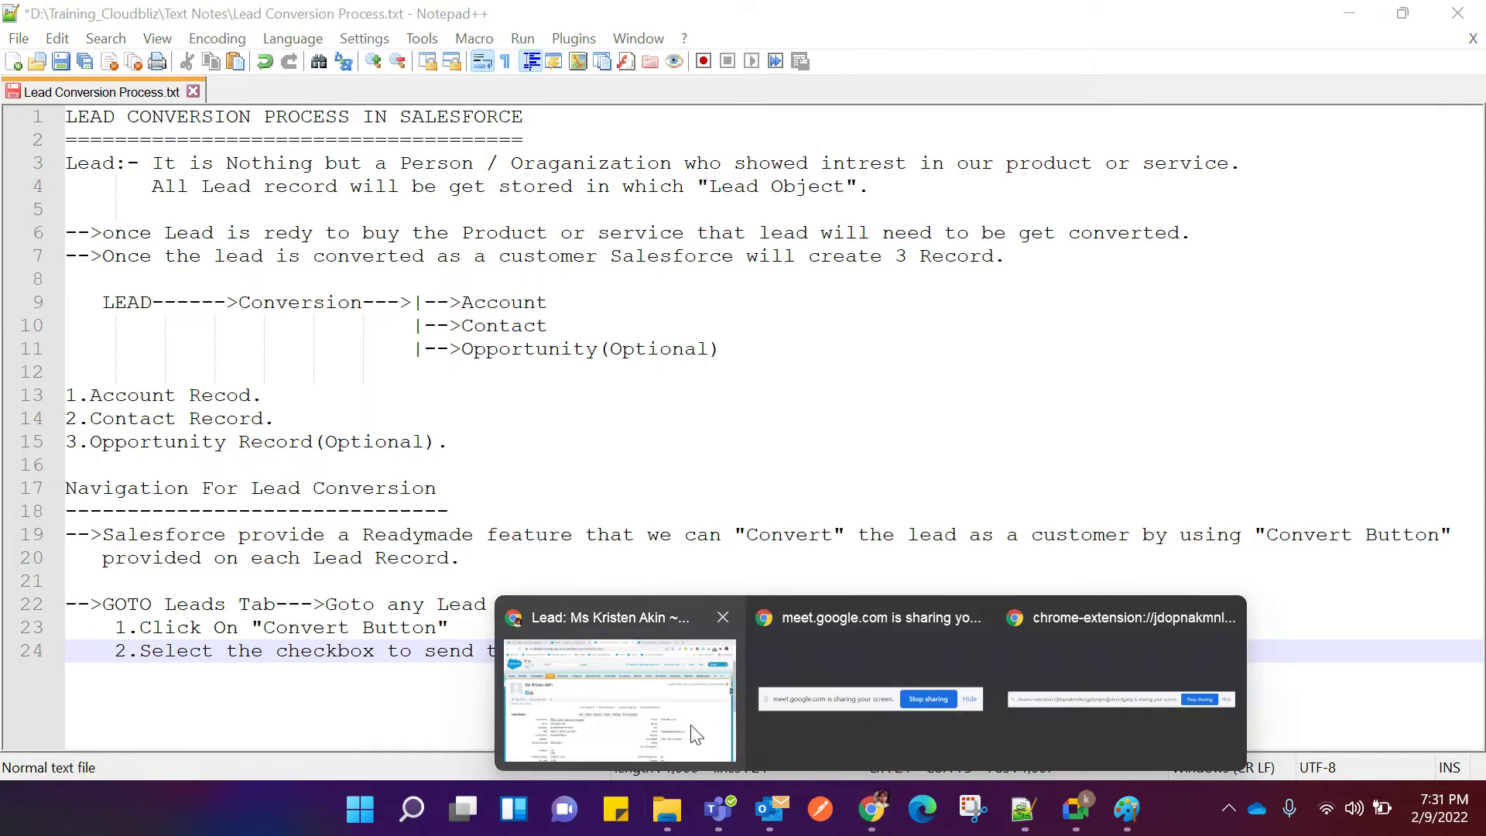
{"action": "left_click", "coordinate": [697, 681]}
{"action": "scroll", "coordinate": [979, 561], "scroll_direction": "down", "scroll_amount": 4}
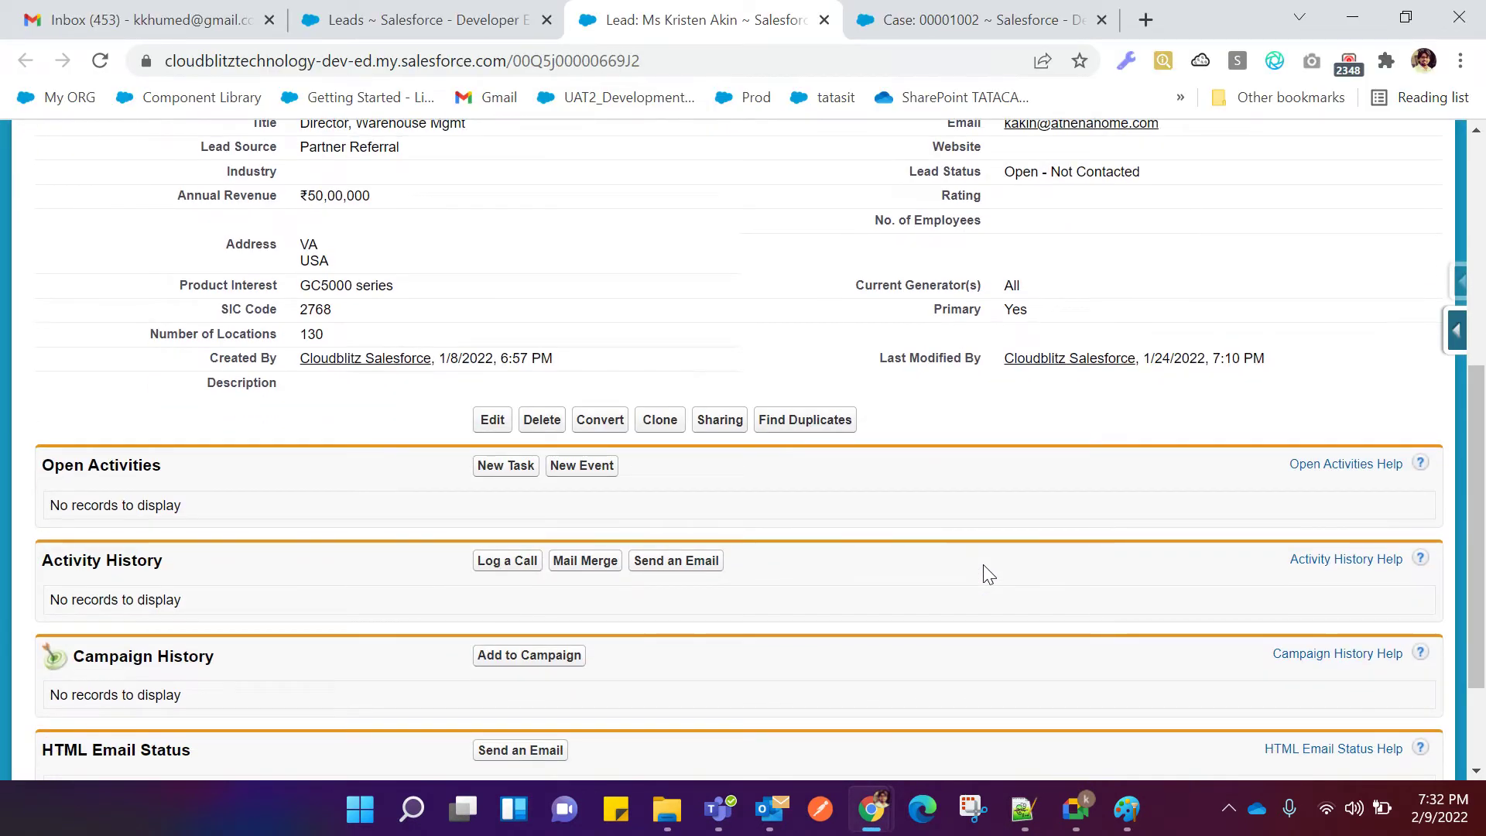
{"action": "scroll", "coordinate": [989, 574], "scroll_direction": "up", "scroll_amount": 1}
{"action": "scroll", "coordinate": [988, 575], "scroll_direction": "up", "scroll_amount": 2}
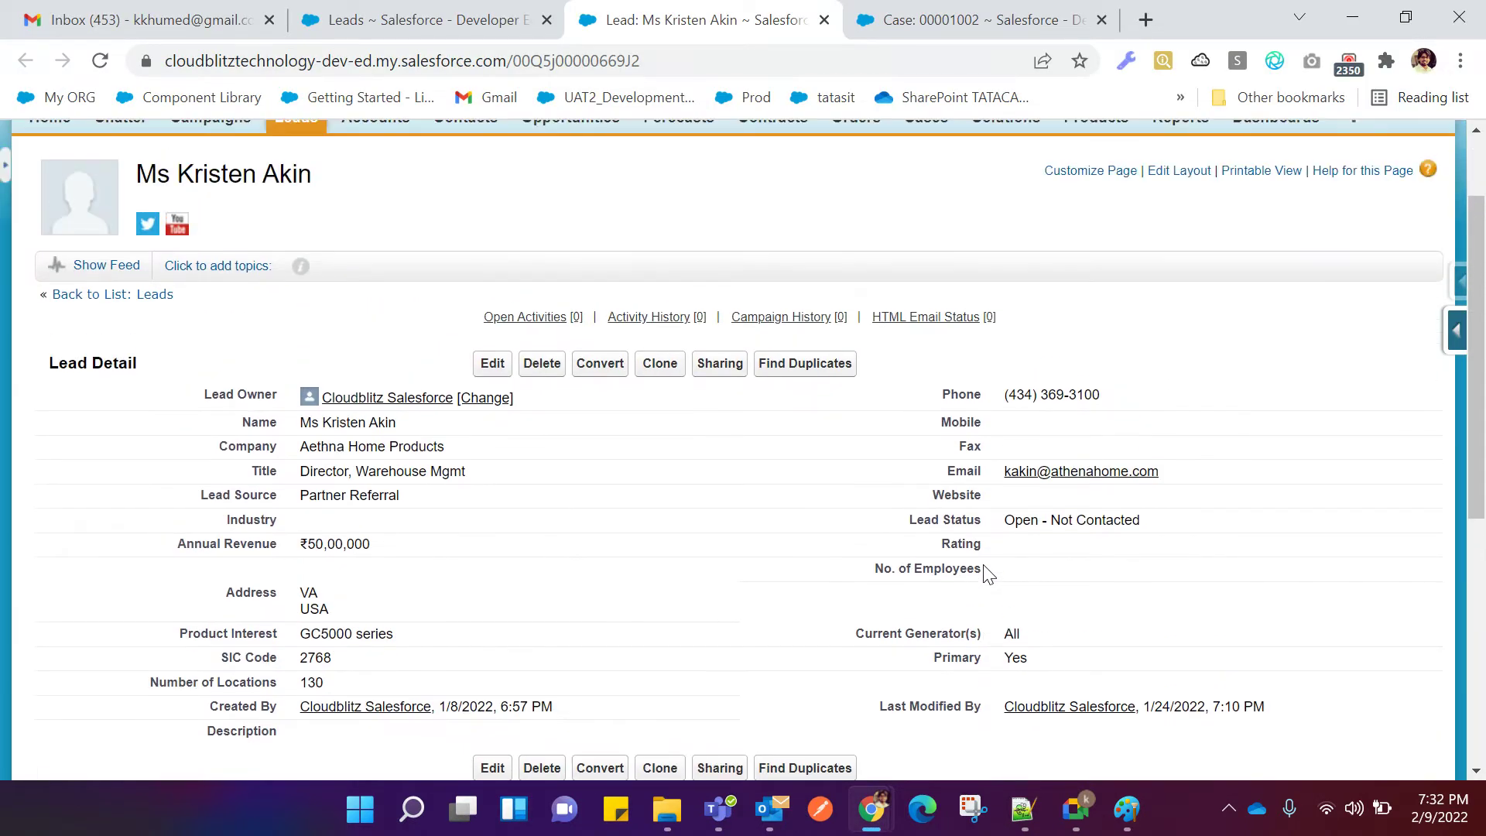
{"action": "left_click_drag", "start_coordinate": [185, 405], "coordinate": [274, 395]}
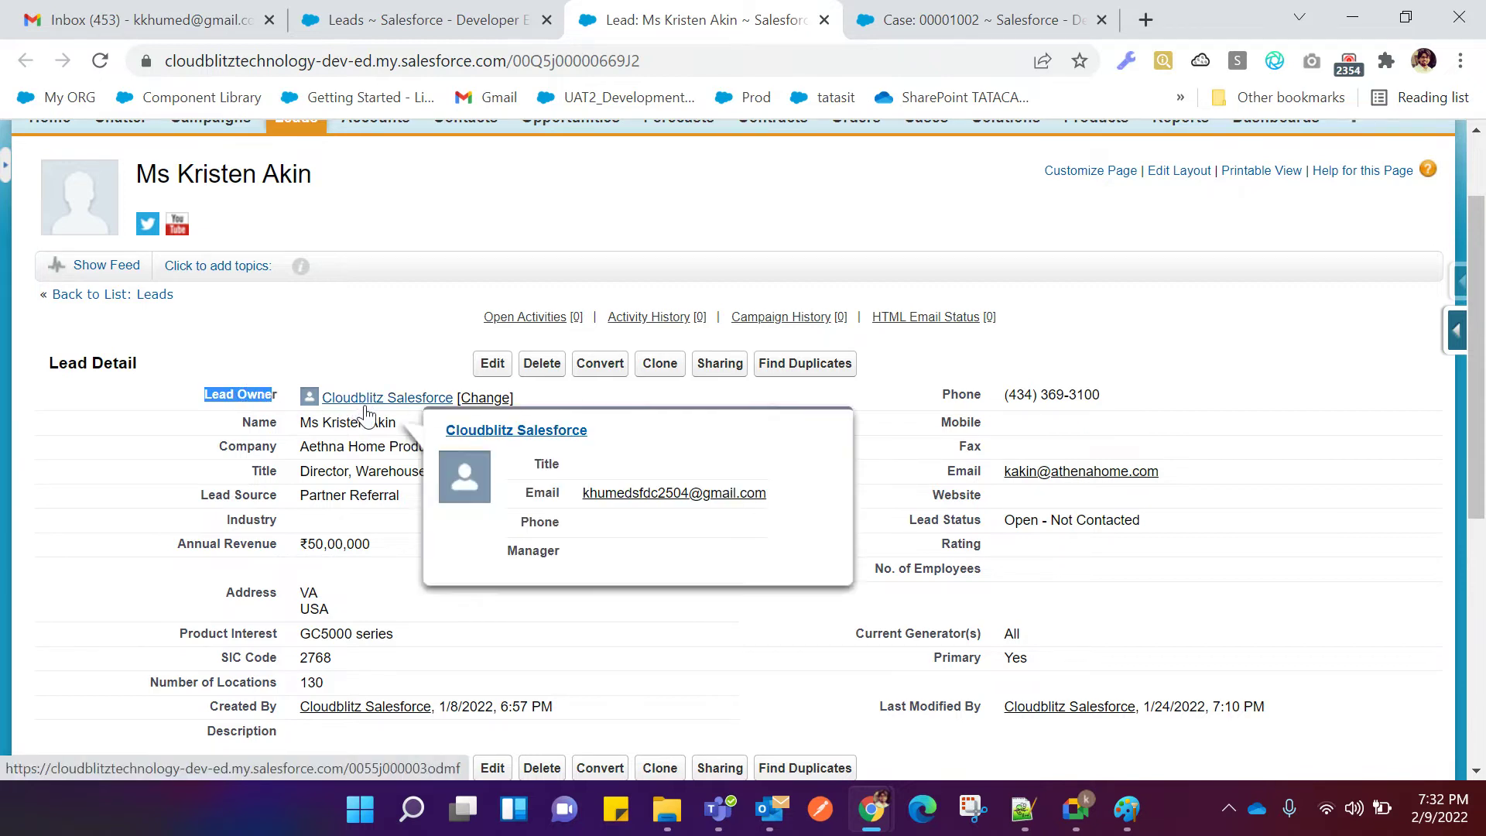
{"action": "left_click", "coordinate": [193, 412]}
{"action": "left_click_drag", "start_coordinate": [200, 397], "coordinate": [278, 398]}
{"action": "left_click", "coordinate": [248, 373]}
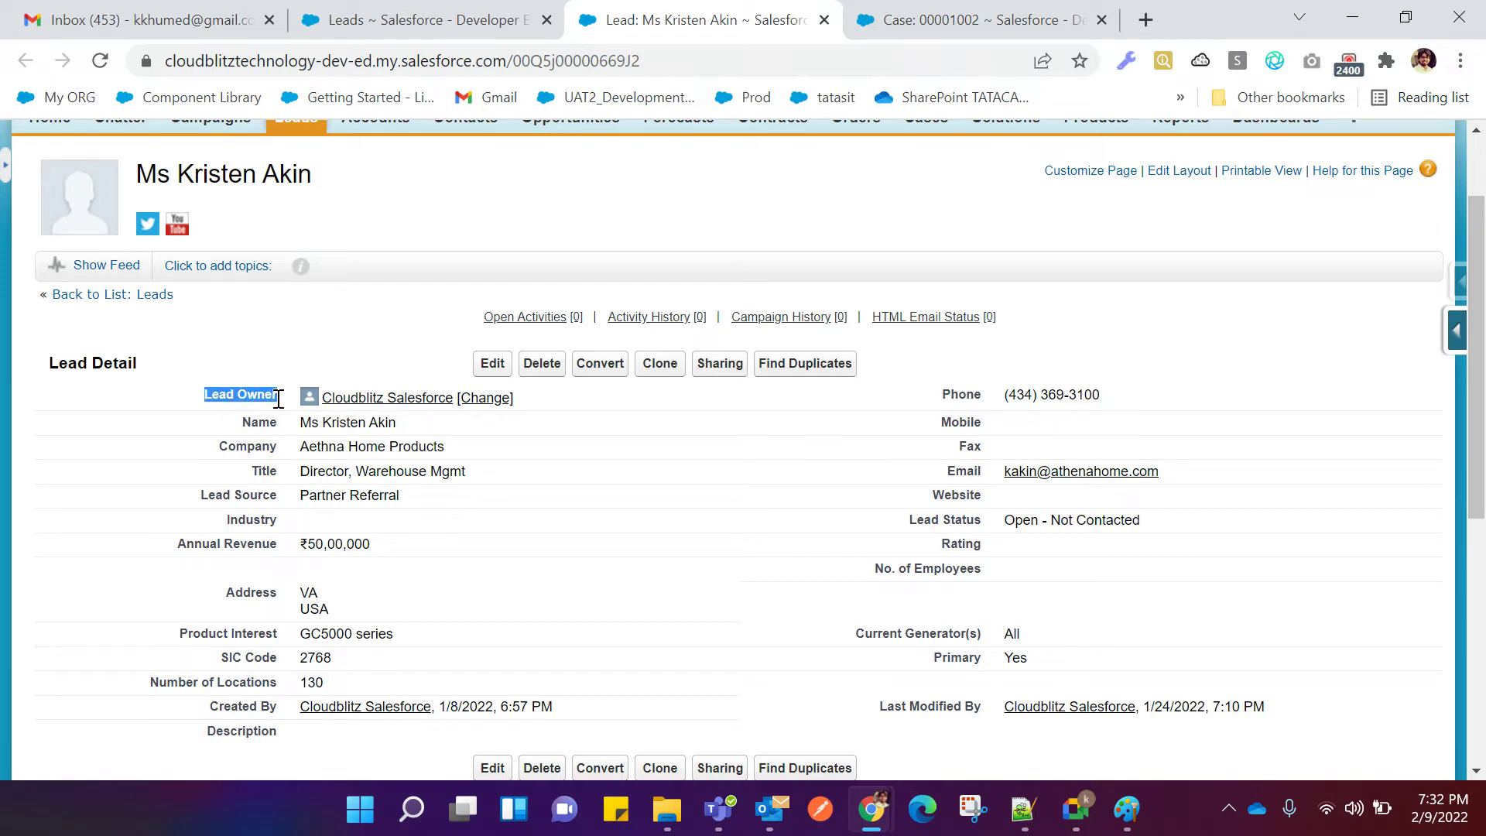
{"action": "left_click", "coordinate": [268, 333]}
Back in the Notepad++ notes, end the second step with a period, add blank lines below, and start the next line with "3.".
{"action": "left_click", "coordinate": [1022, 809]}
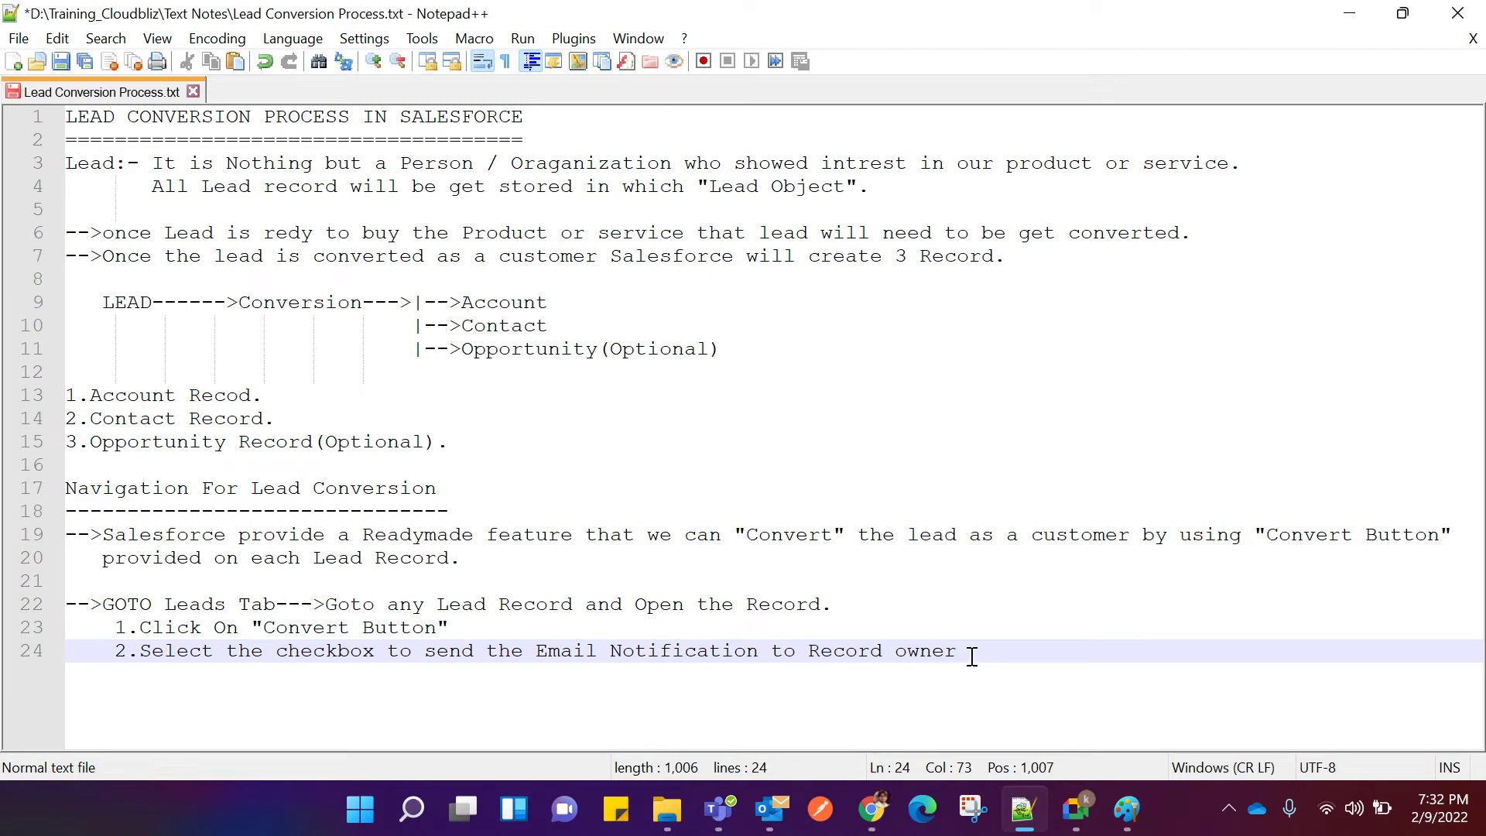
{"action": "type", "text": "."}
{"action": "key", "text": "Return"}
{"action": "key", "text": "Return"}
{"action": "key", "text": "Return"}
{"action": "key", "text": "Return"}
{"action": "key", "text": "Return"}
{"action": "key", "text": "Return"}
{"action": "key", "text": "Return"}
{"action": "key", "text": "Return"}
{"action": "key", "text": "Return"}
{"action": "key", "text": "Return"}
{"action": "key", "text": "Return"}
{"action": "key", "text": "Return"}
{"action": "key", "text": "Return"}
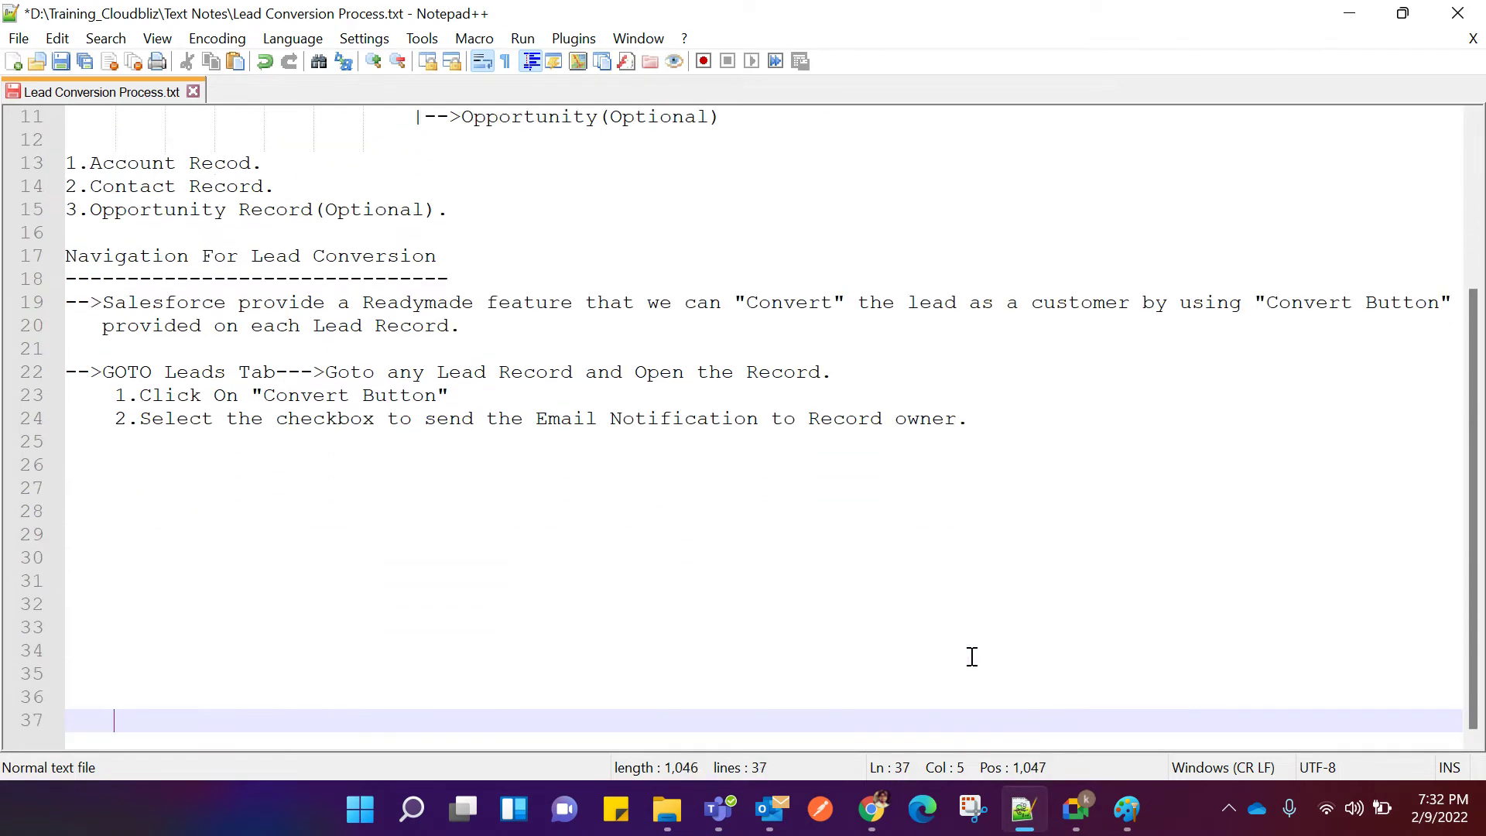
{"action": "left_click", "coordinate": [120, 443]}
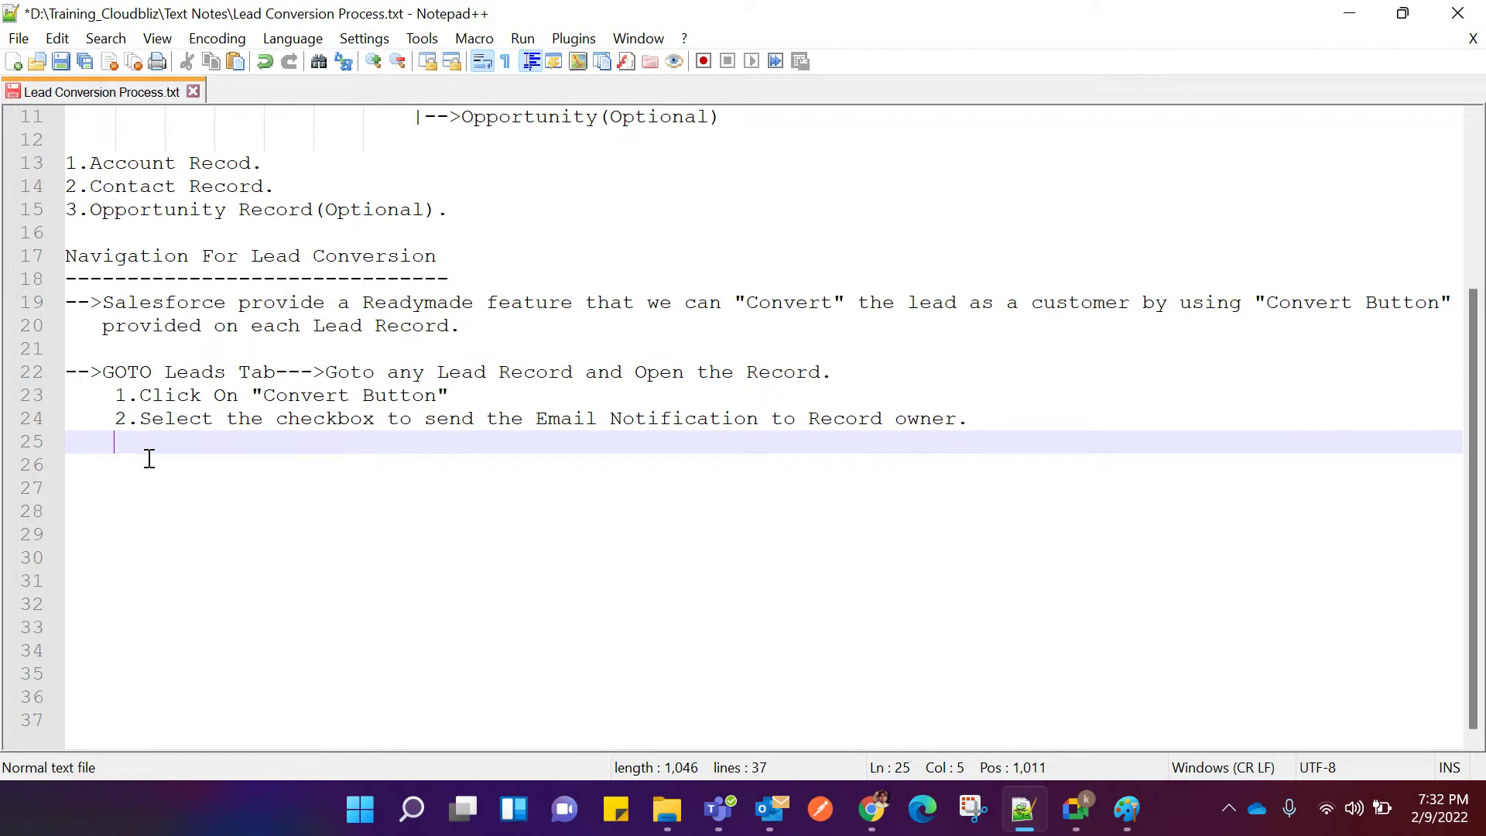
{"action": "type", "text": "3."}
Switch to Chrome and open the Convert Lead form for the Aethna Home Products lead.
{"action": "mouse_move", "coordinate": [873, 809]}
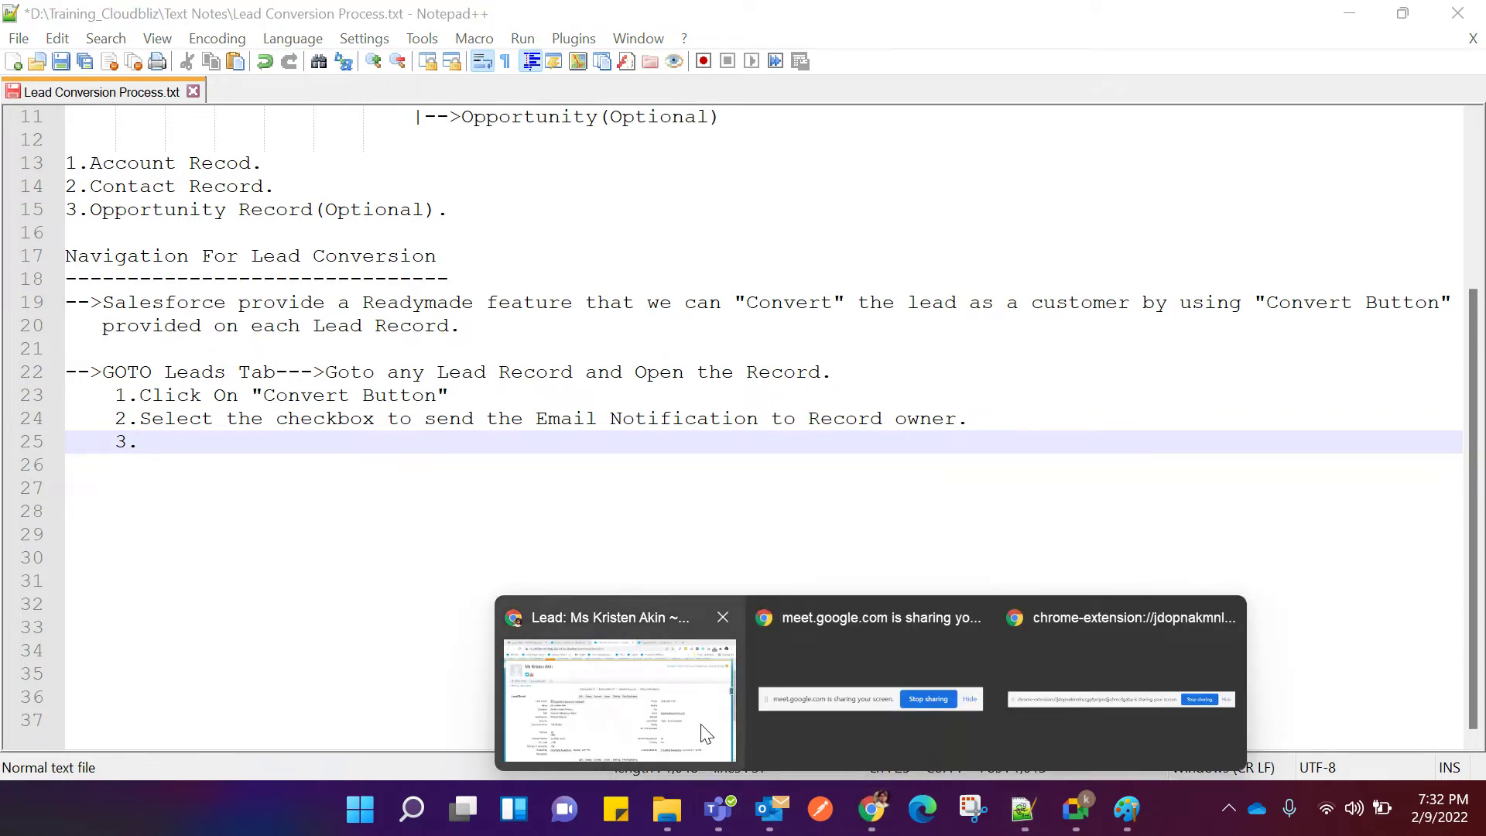
{"action": "left_click", "coordinate": [706, 734]}
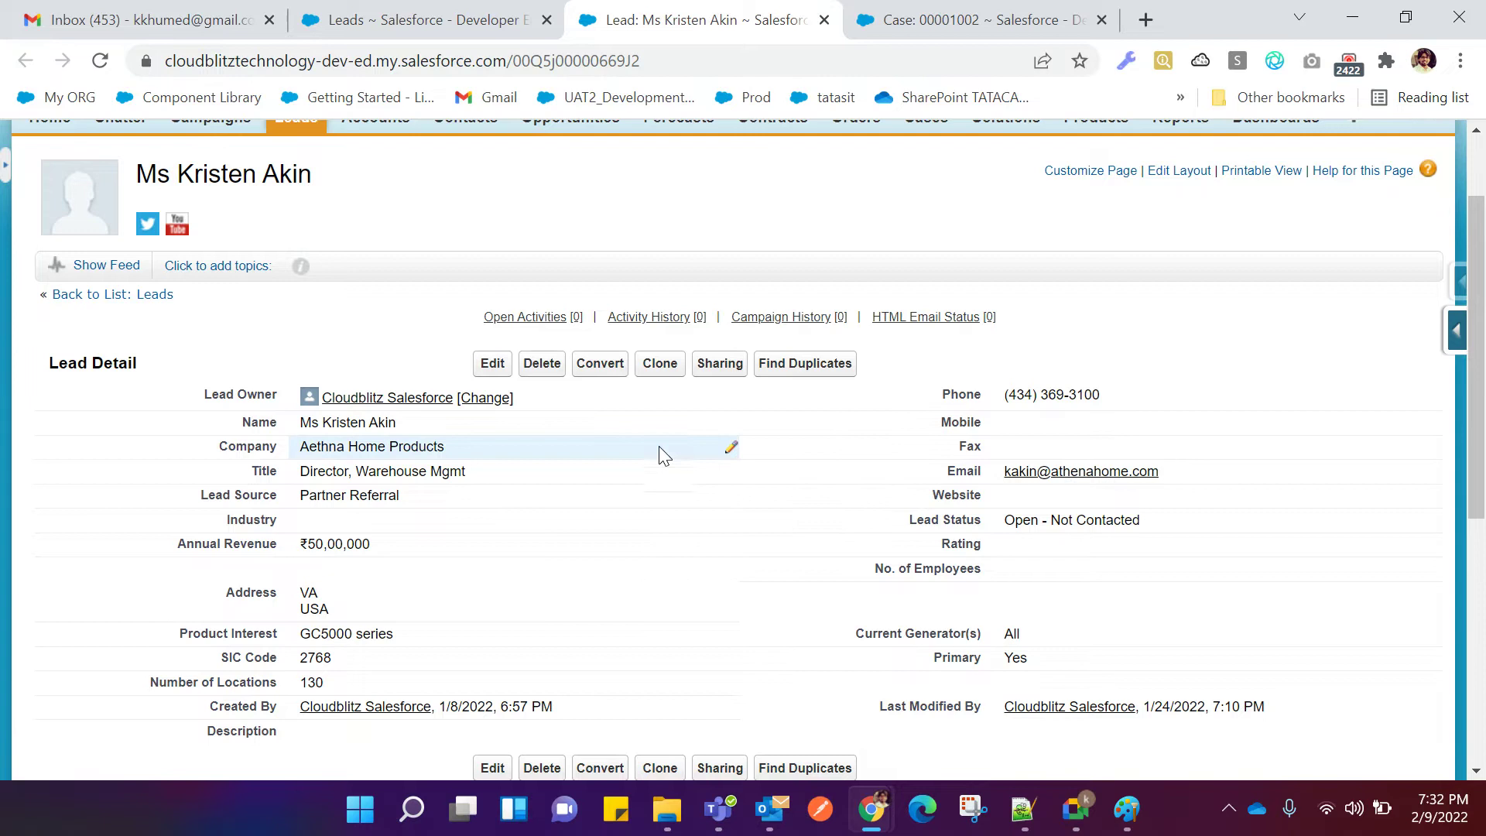
{"action": "left_click", "coordinate": [597, 369]}
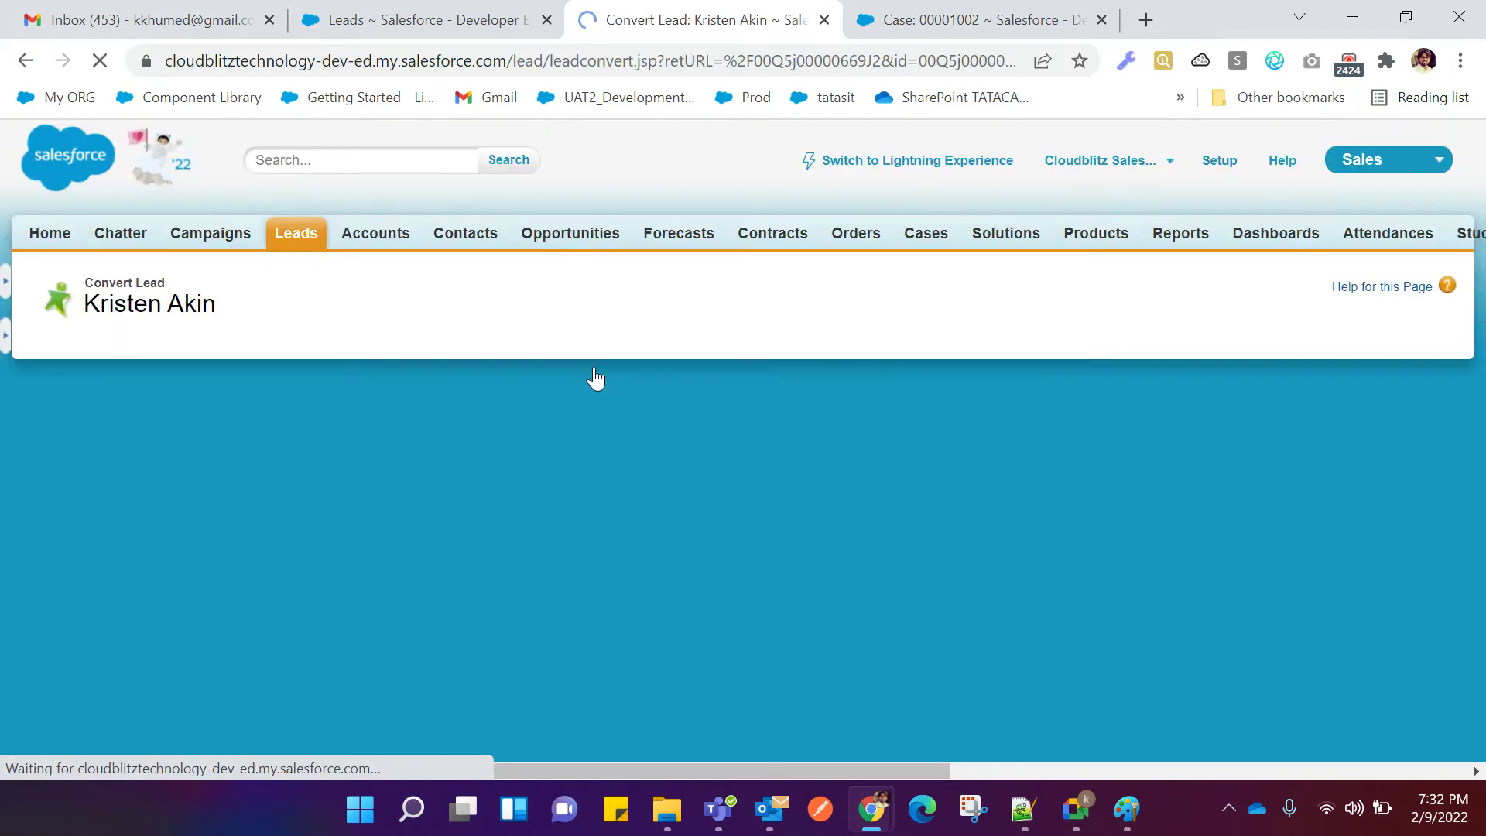
{"action": "scroll", "coordinate": [777, 476], "scroll_direction": "down", "scroll_amount": 3}
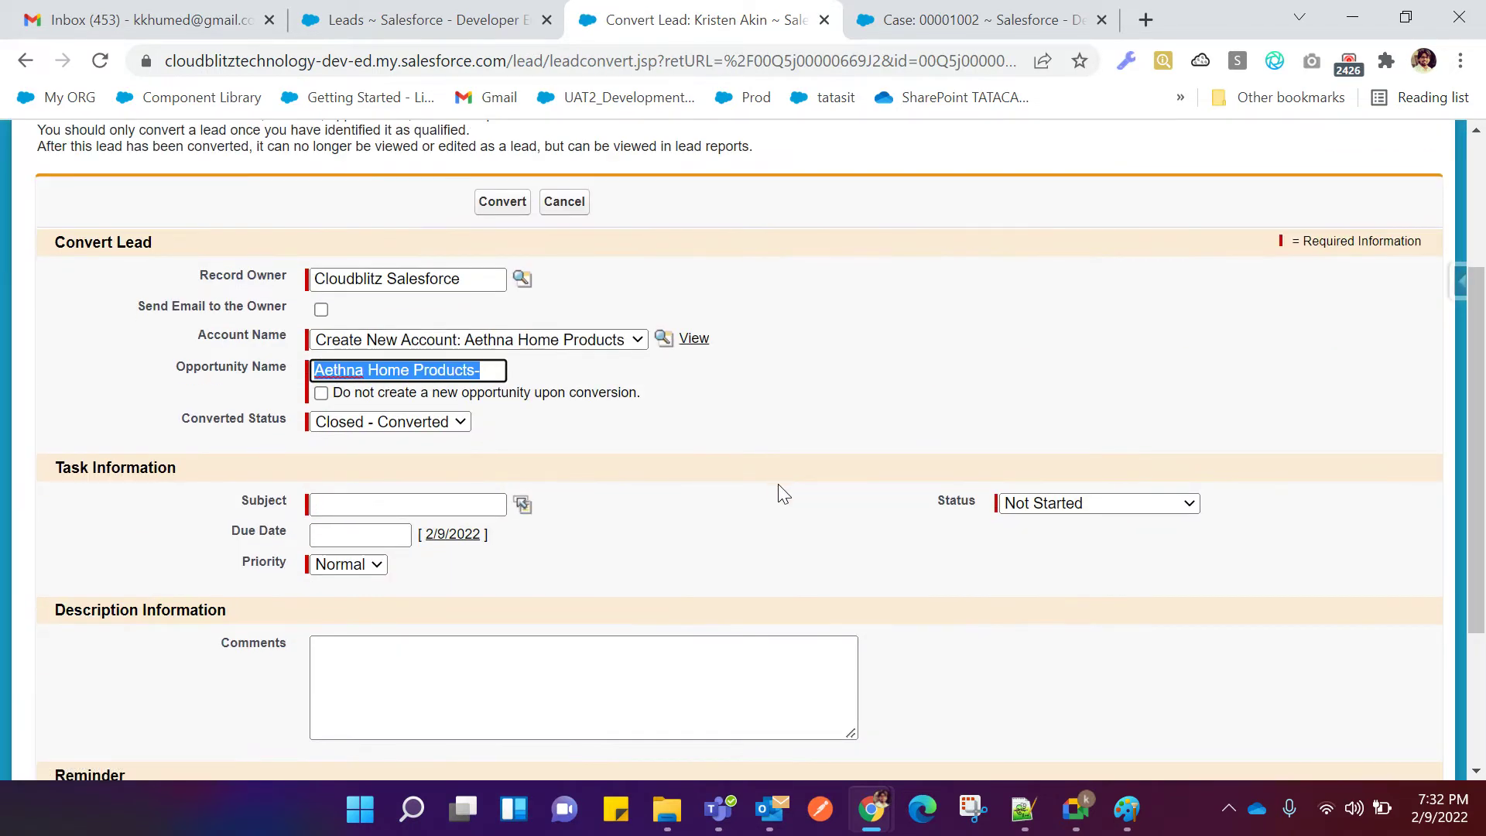
{"action": "left_click", "coordinate": [823, 413]}
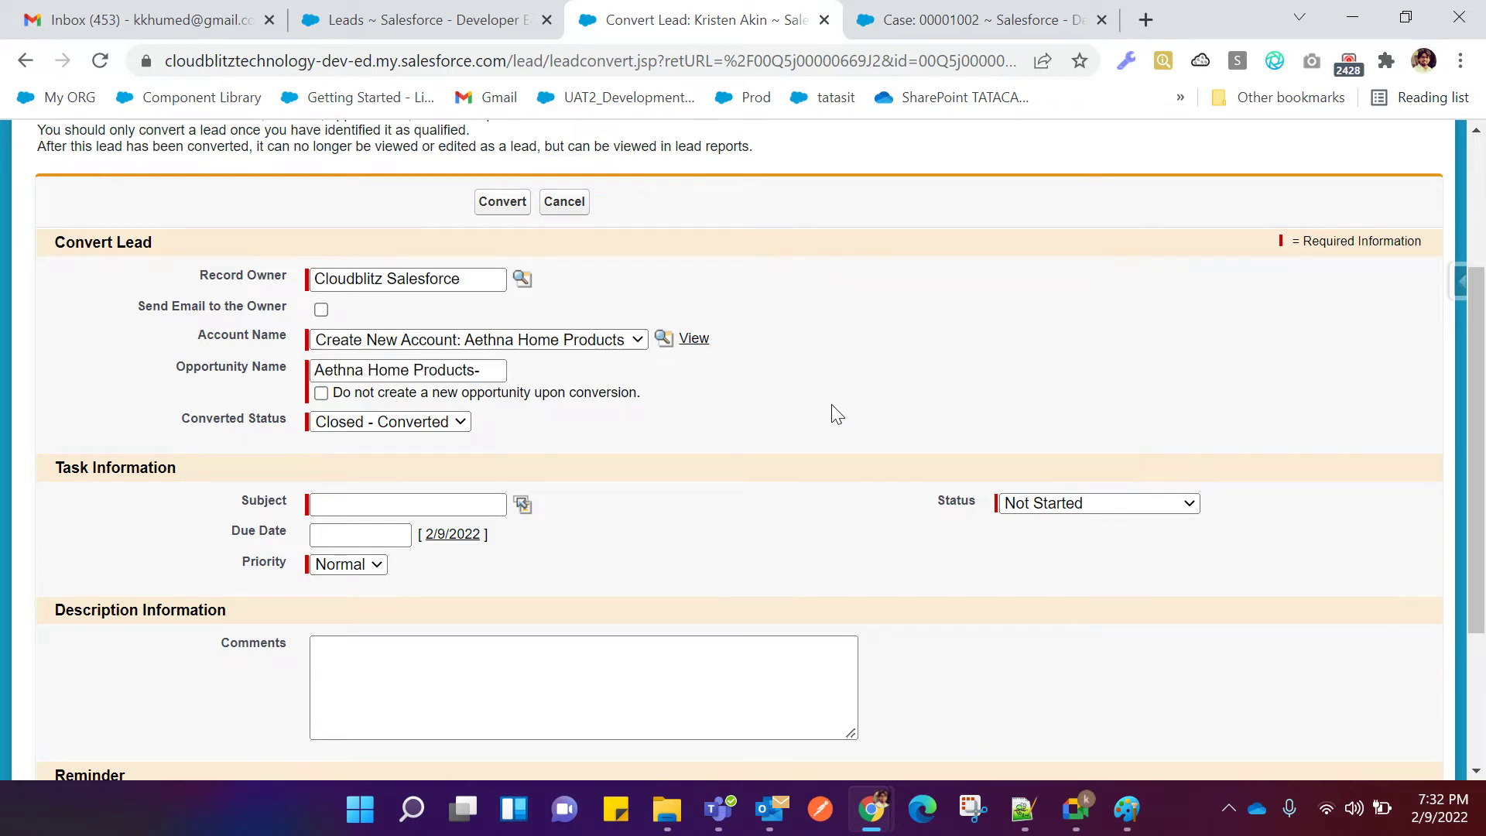
Review the Convert Lead, Task Information, Description Information and Reminder sections of the conversion form.
{"action": "scroll", "coordinate": [815, 434], "scroll_direction": "up", "scroll_amount": 2}
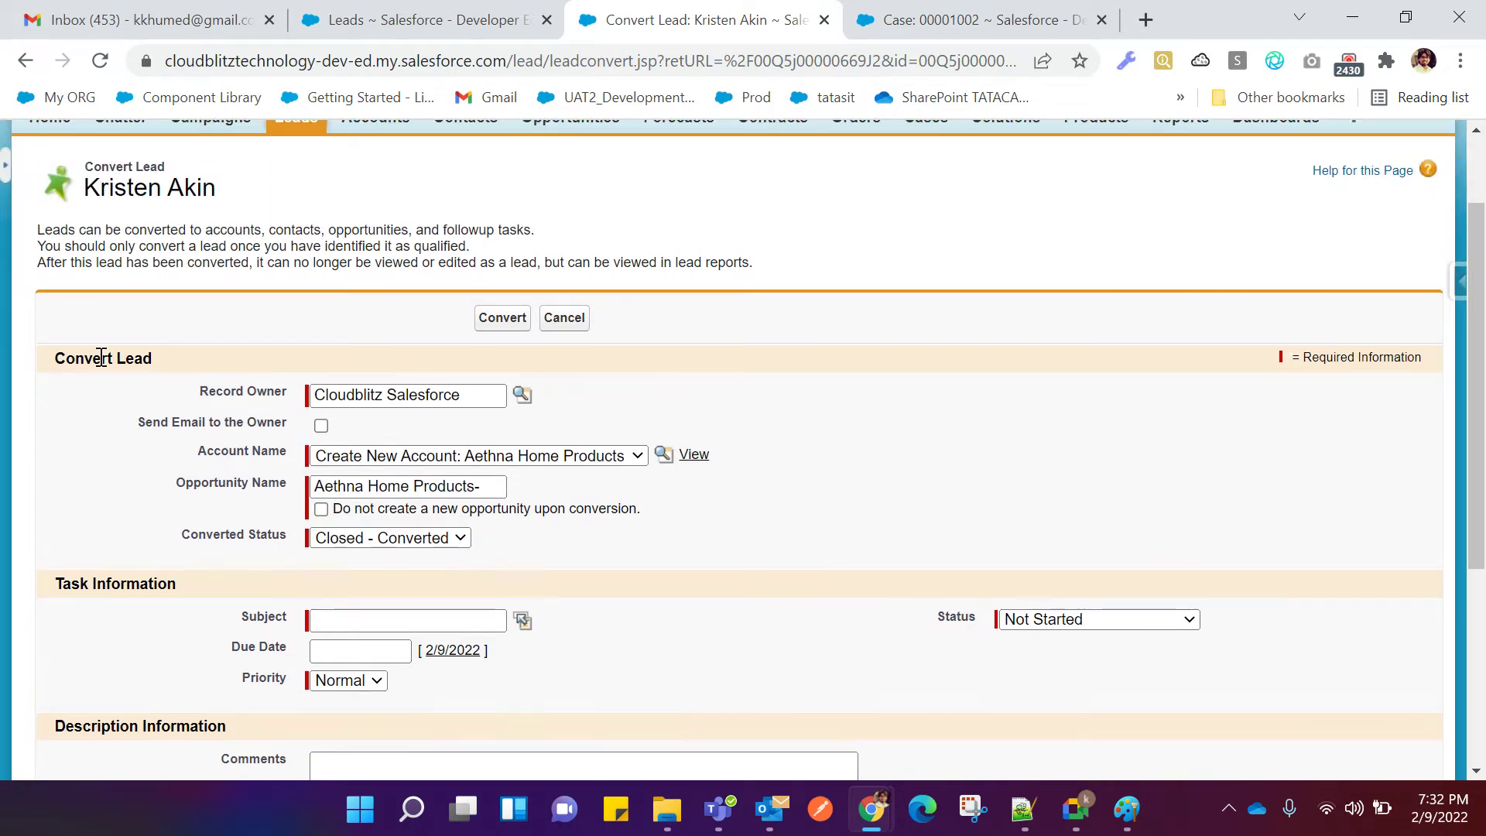
{"action": "left_click_drag", "start_coordinate": [56, 358], "coordinate": [173, 357]}
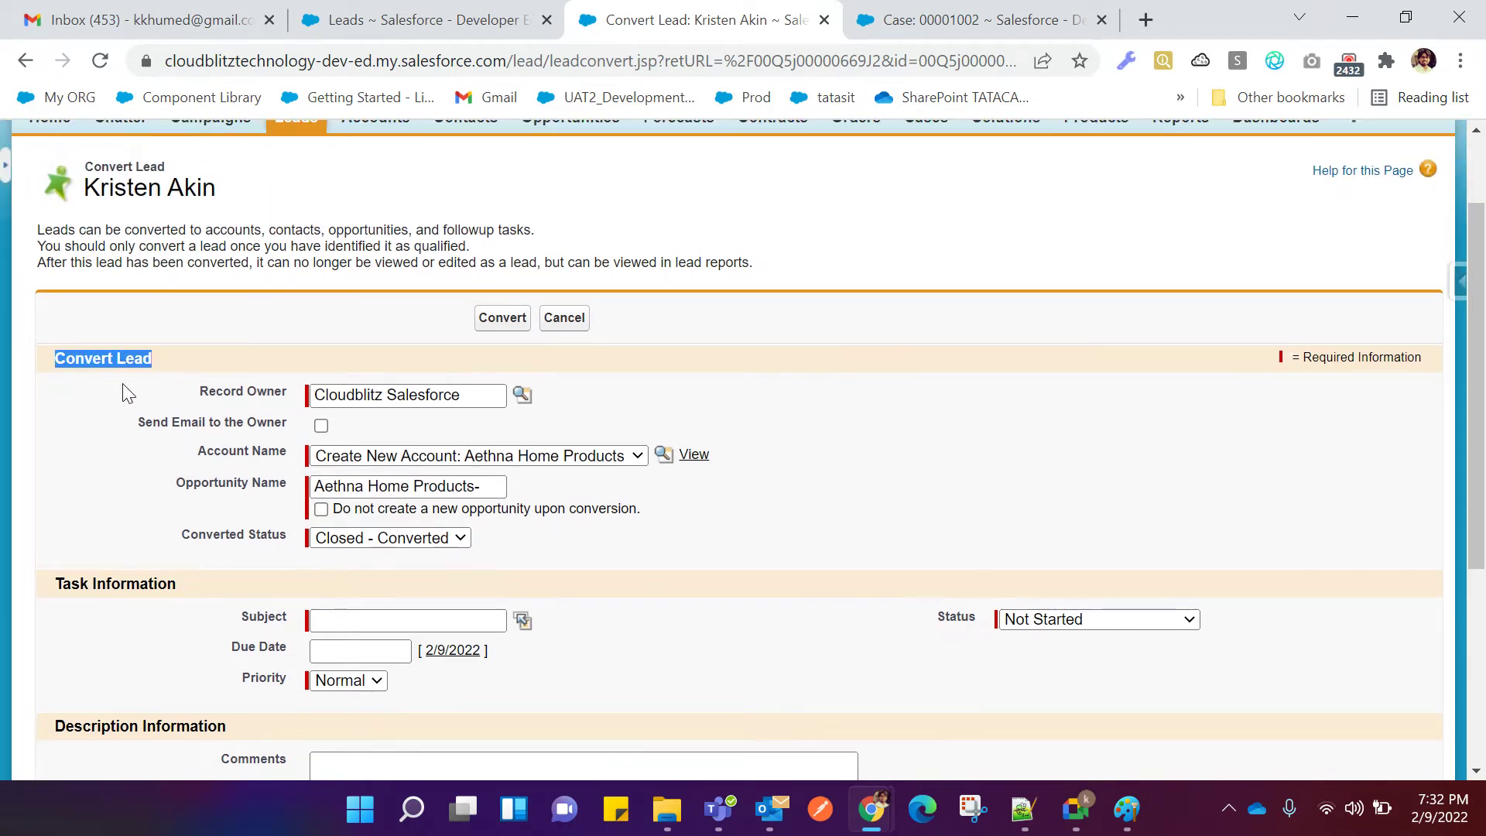
{"action": "scroll", "coordinate": [116, 391], "scroll_direction": "down", "scroll_amount": 3}
{"action": "left_click_drag", "start_coordinate": [48, 359], "coordinate": [198, 352]}
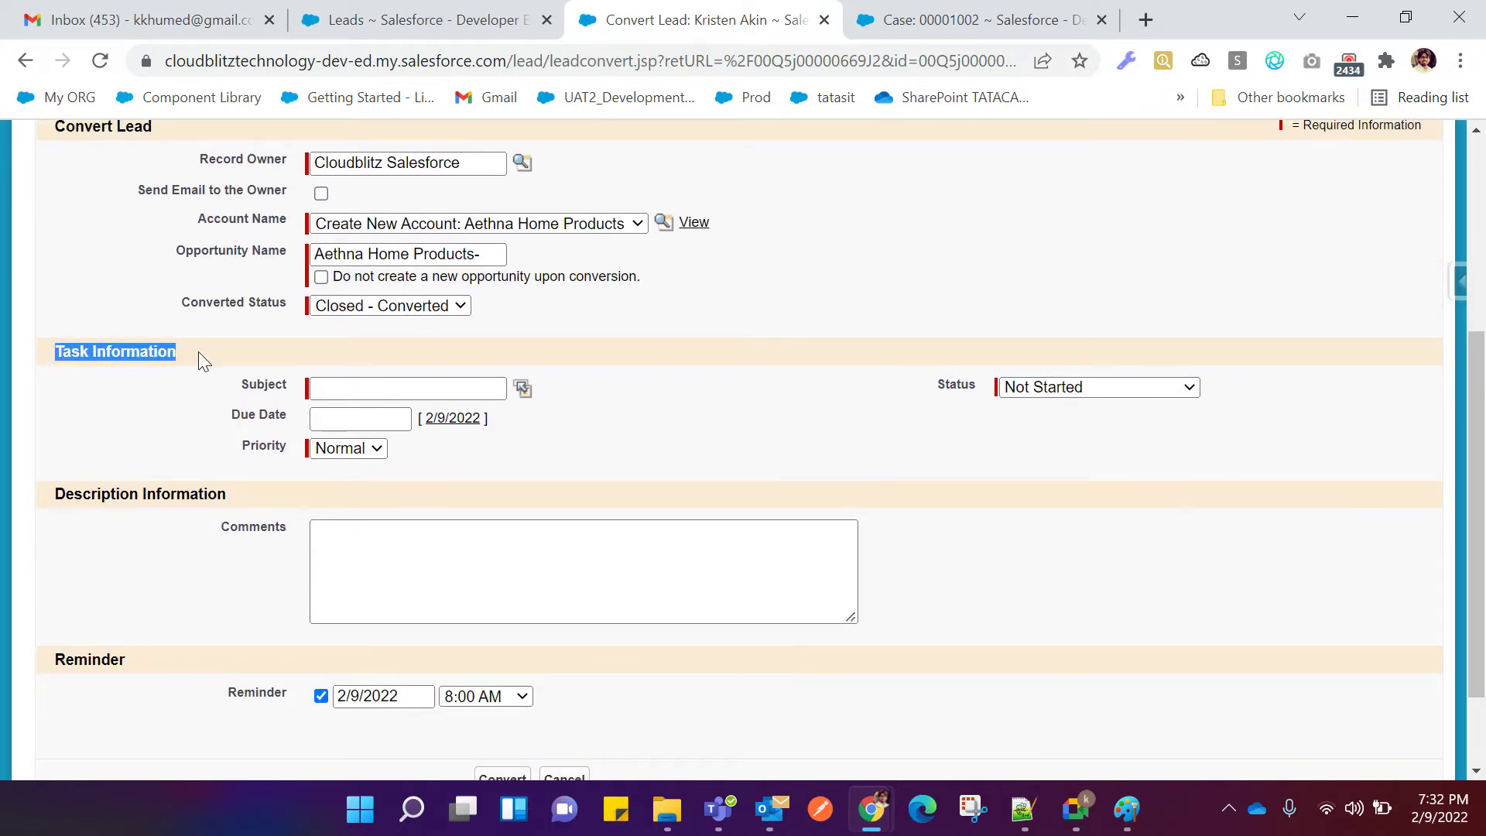
{"action": "left_click_drag", "start_coordinate": [56, 492], "coordinate": [231, 491]}
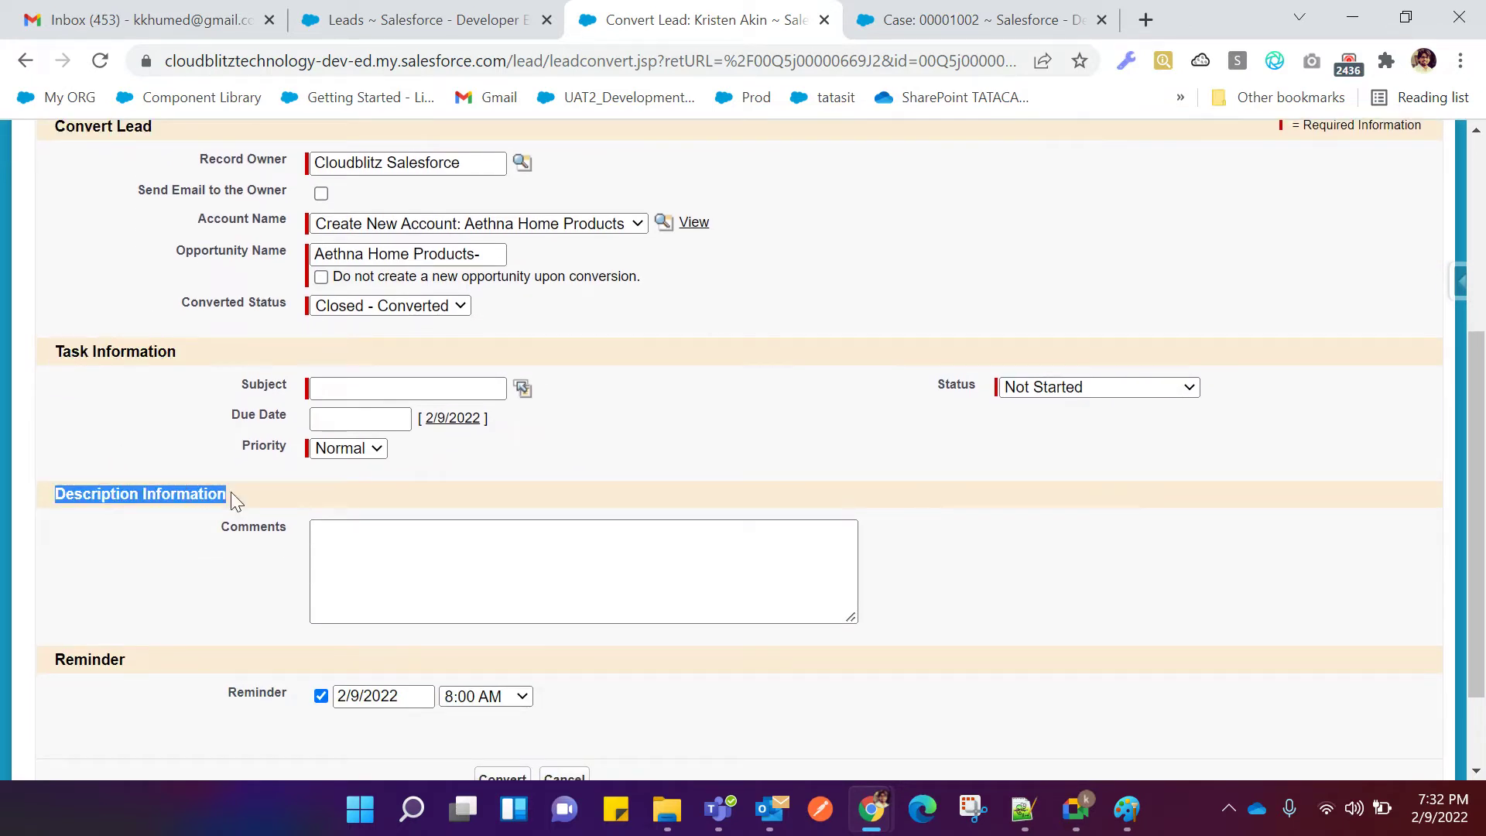
{"action": "left_click", "coordinate": [158, 552]}
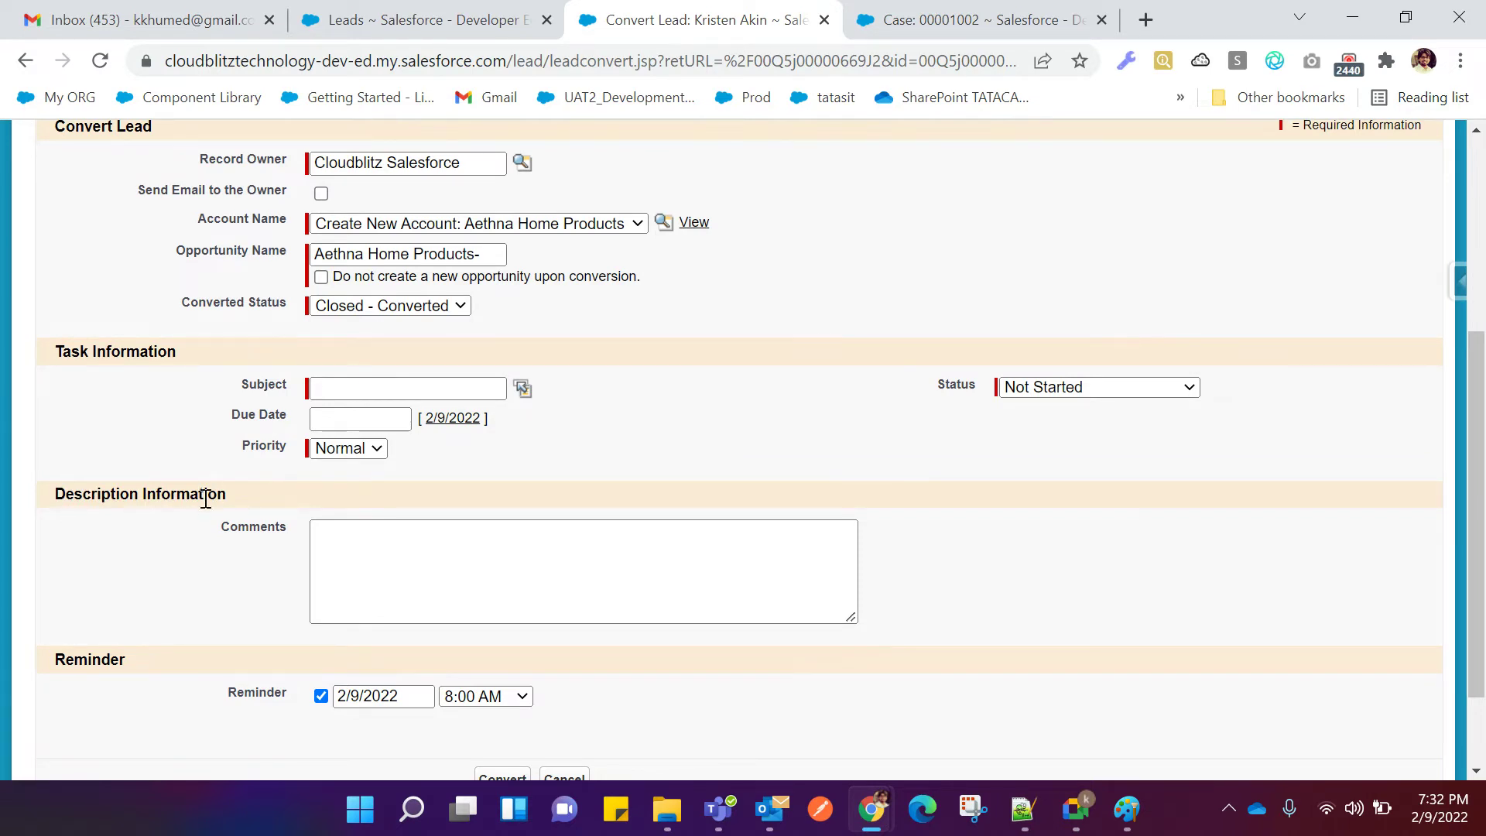
{"action": "scroll", "coordinate": [197, 511], "scroll_direction": "down", "scroll_amount": 2}
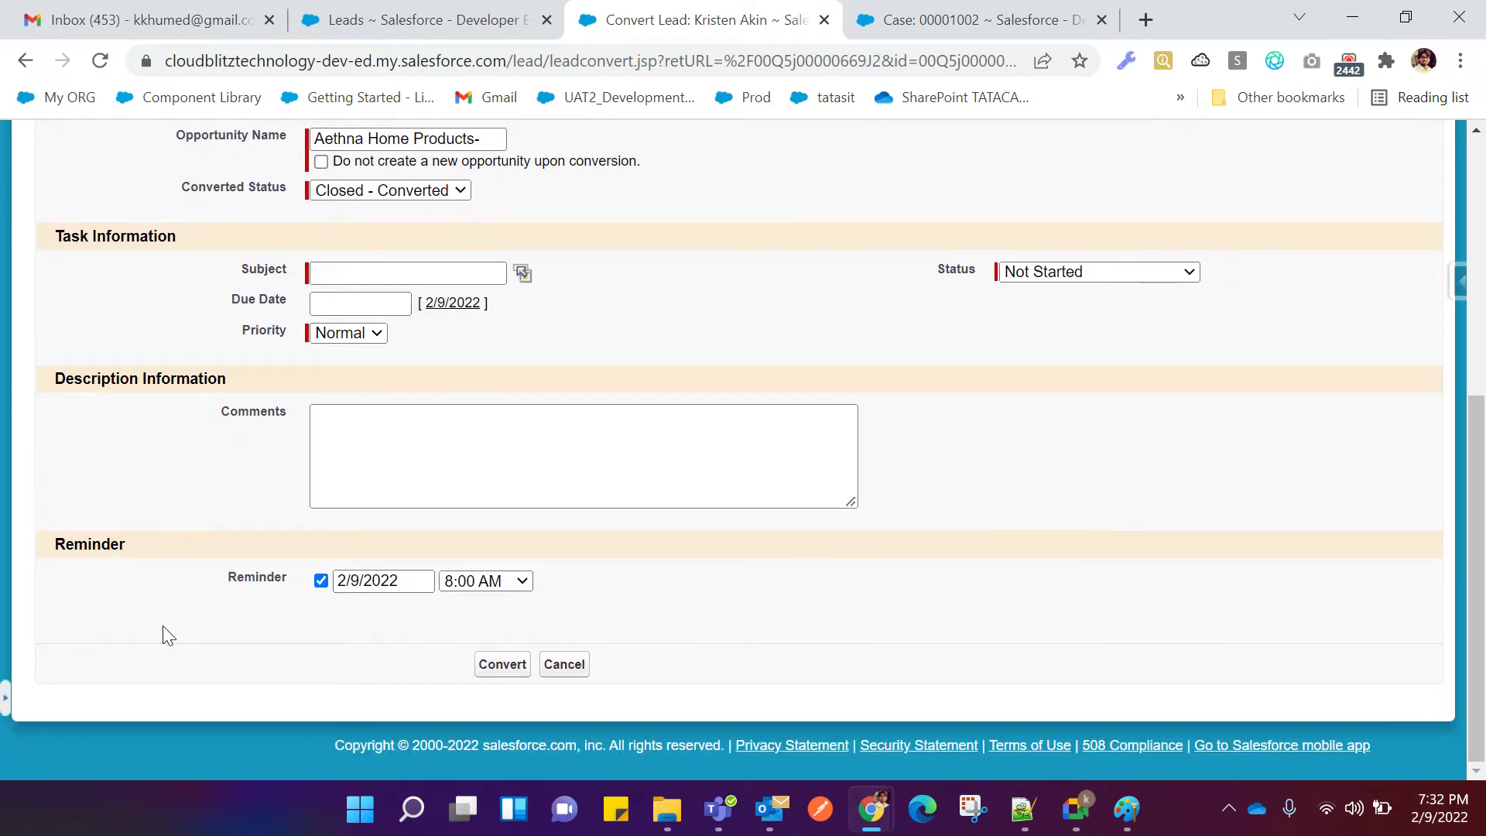
{"action": "scroll", "coordinate": [216, 604], "scroll_direction": "up", "scroll_amount": 3}
{"action": "scroll", "coordinate": [216, 604], "scroll_direction": "up", "scroll_amount": 2}
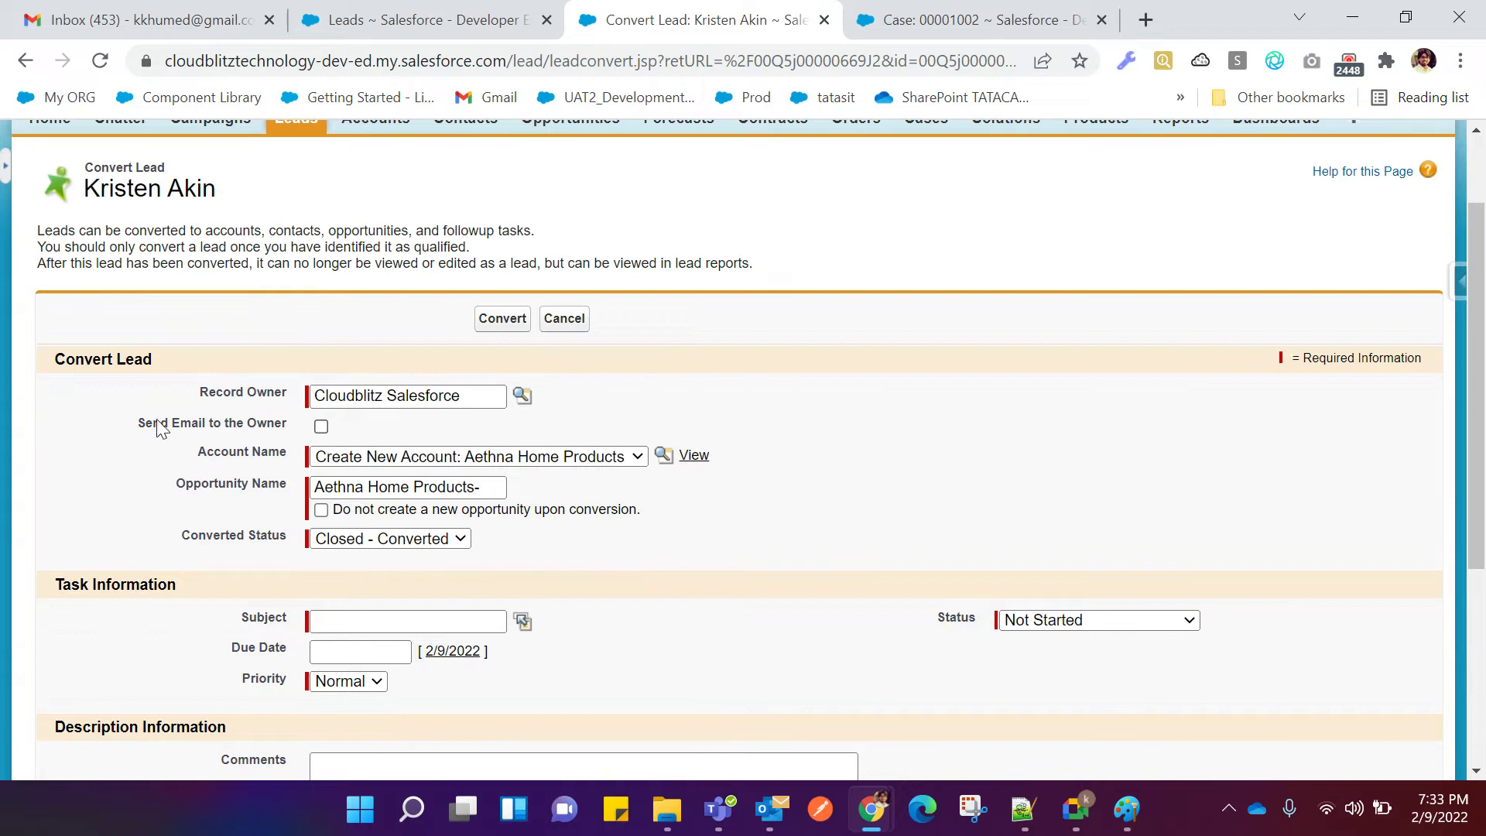
Enable Send Email to the Owner on the conversion form.
{"action": "left_click", "coordinate": [321, 427]}
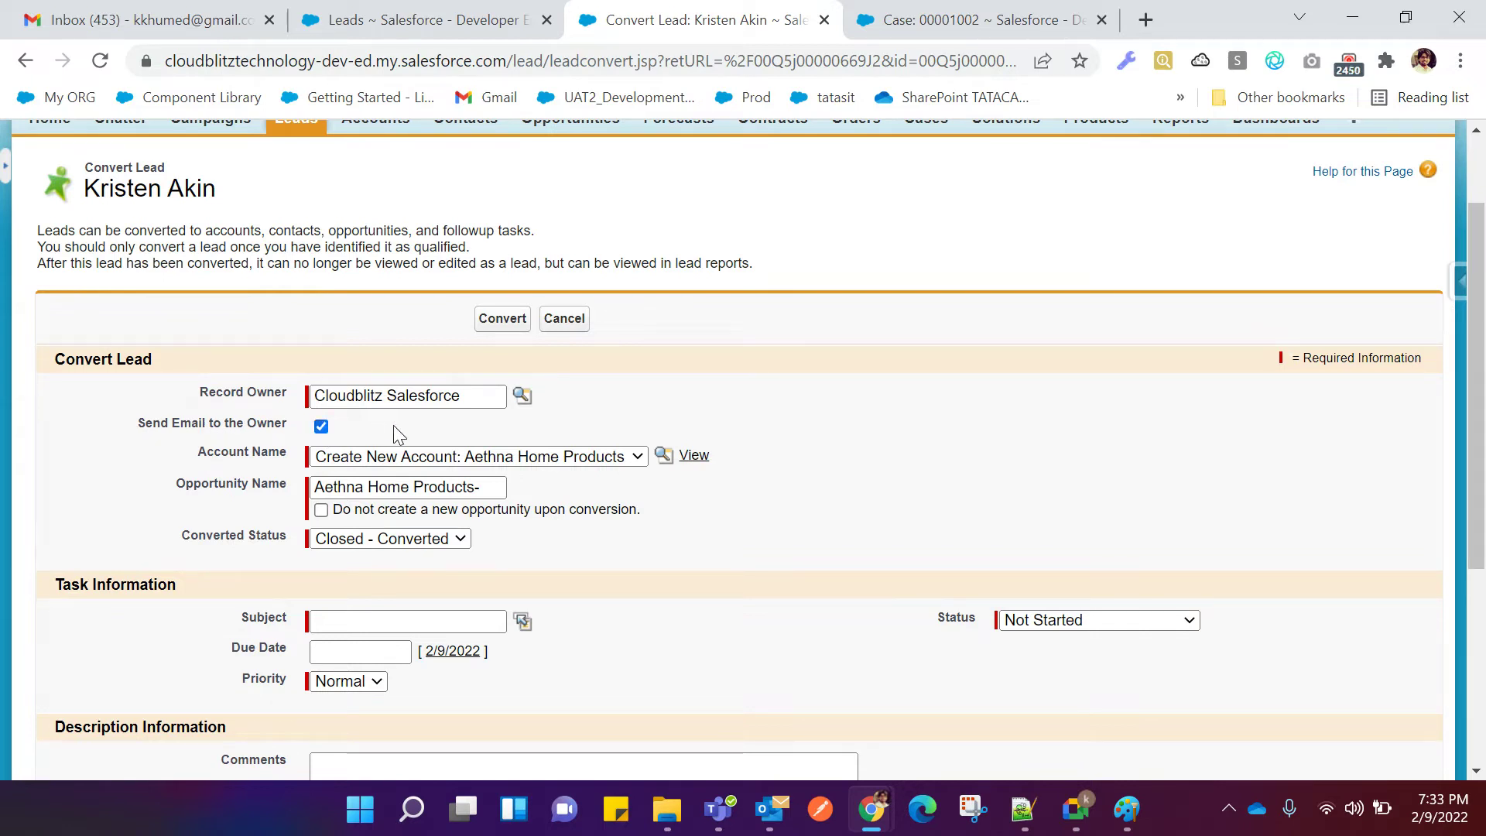
{"action": "left_click", "coordinate": [321, 428]}
{"action": "left_click", "coordinate": [322, 428]}
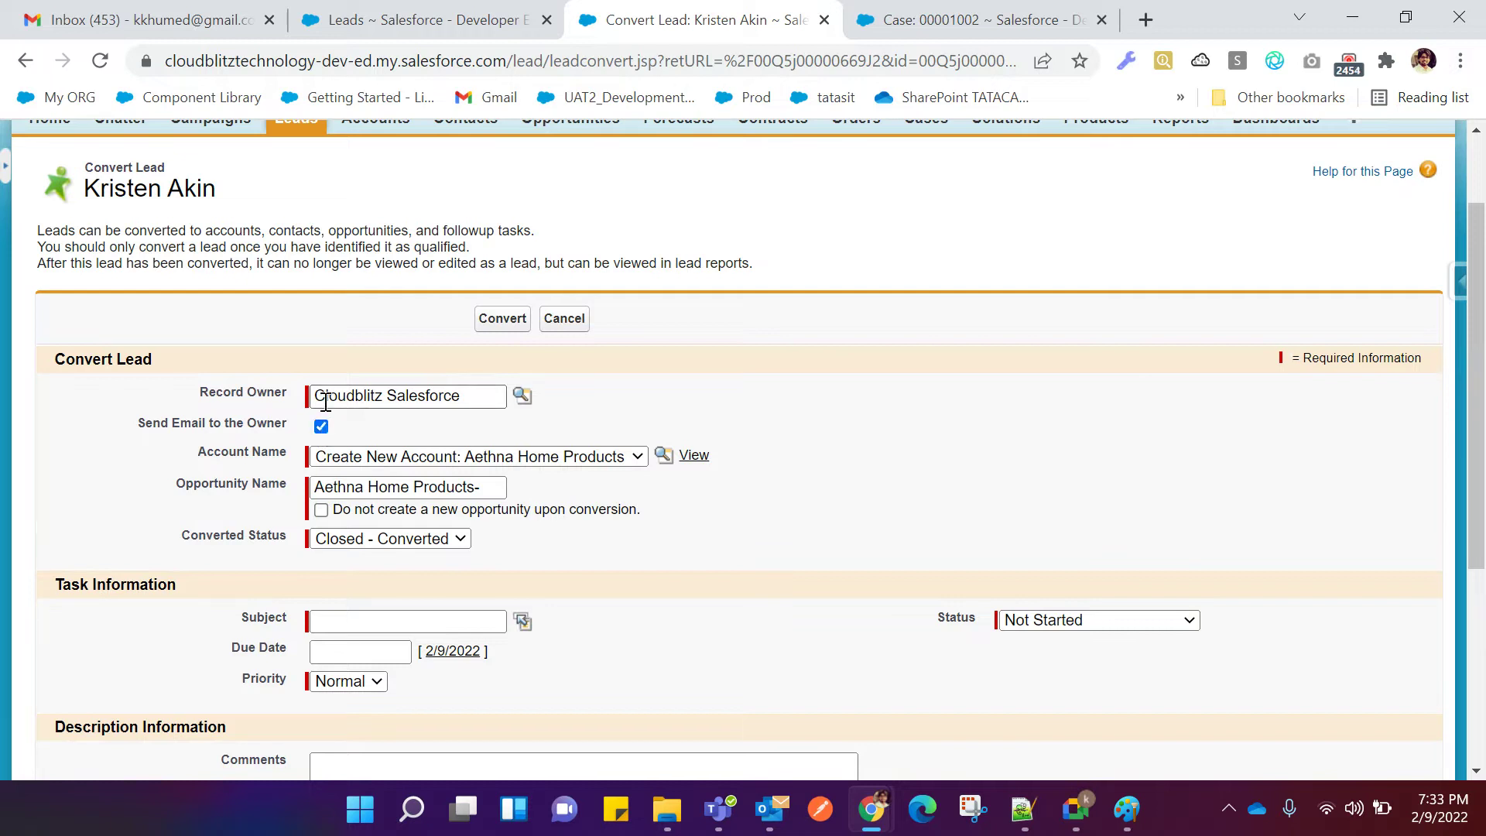
Examine the Account Name and Opportunity Name fields in the Convert Lead section.
{"action": "left_click_drag", "start_coordinate": [195, 452], "coordinate": [287, 451]}
{"action": "left_click", "coordinate": [138, 458]}
{"action": "left_click_drag", "start_coordinate": [183, 484], "coordinate": [288, 484]}
{"action": "left_click", "coordinate": [101, 499]}
{"action": "left_click_drag", "start_coordinate": [174, 491], "coordinate": [292, 485]}
{"action": "left_click_drag", "start_coordinate": [197, 452], "coordinate": [288, 453]}
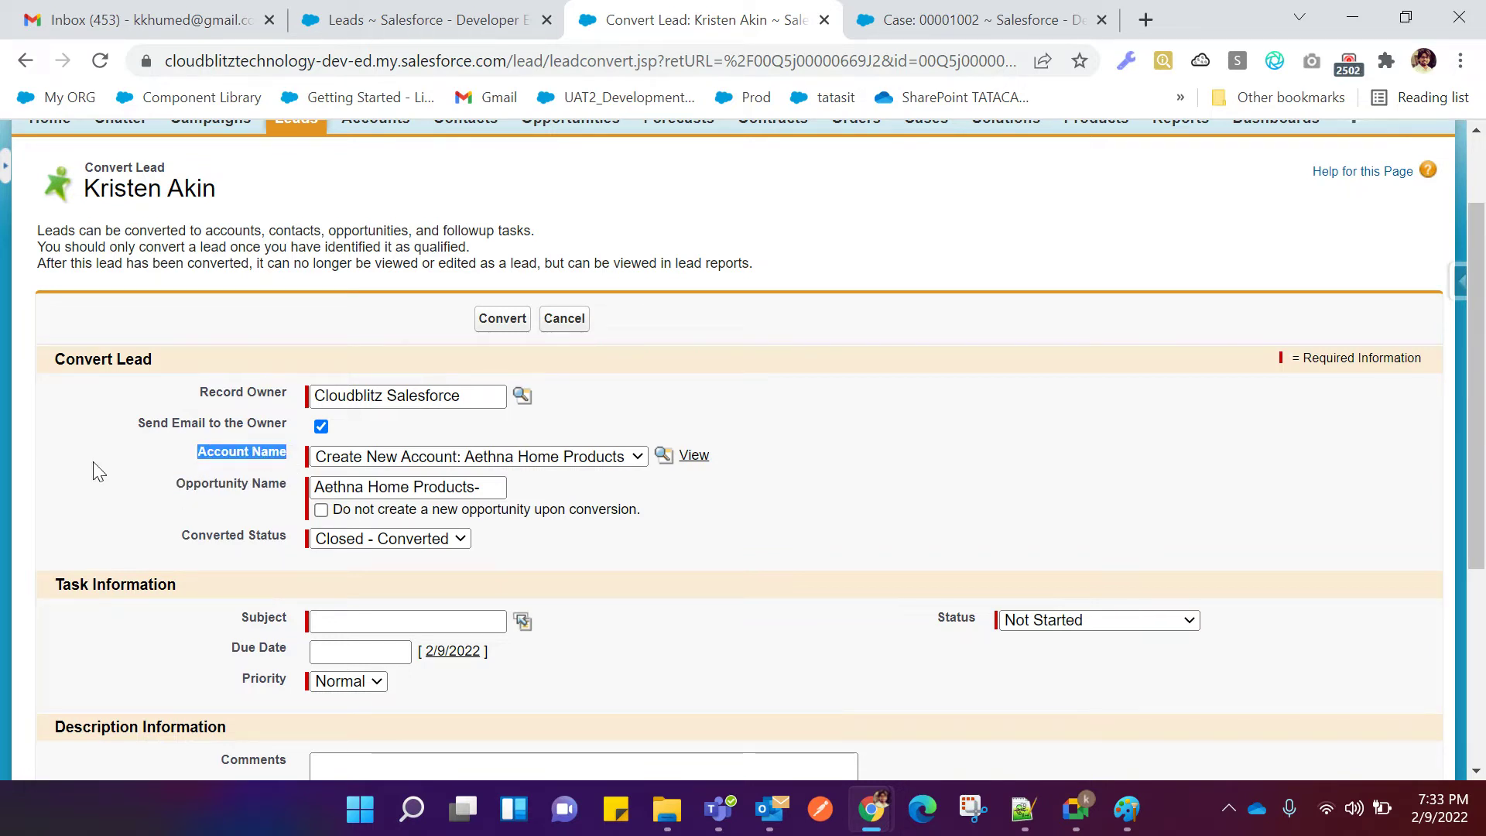
{"action": "left_click", "coordinate": [521, 521]}
Check the available Account Name choices for the lead conversion without changing the selection.
{"action": "left_click", "coordinate": [636, 458]}
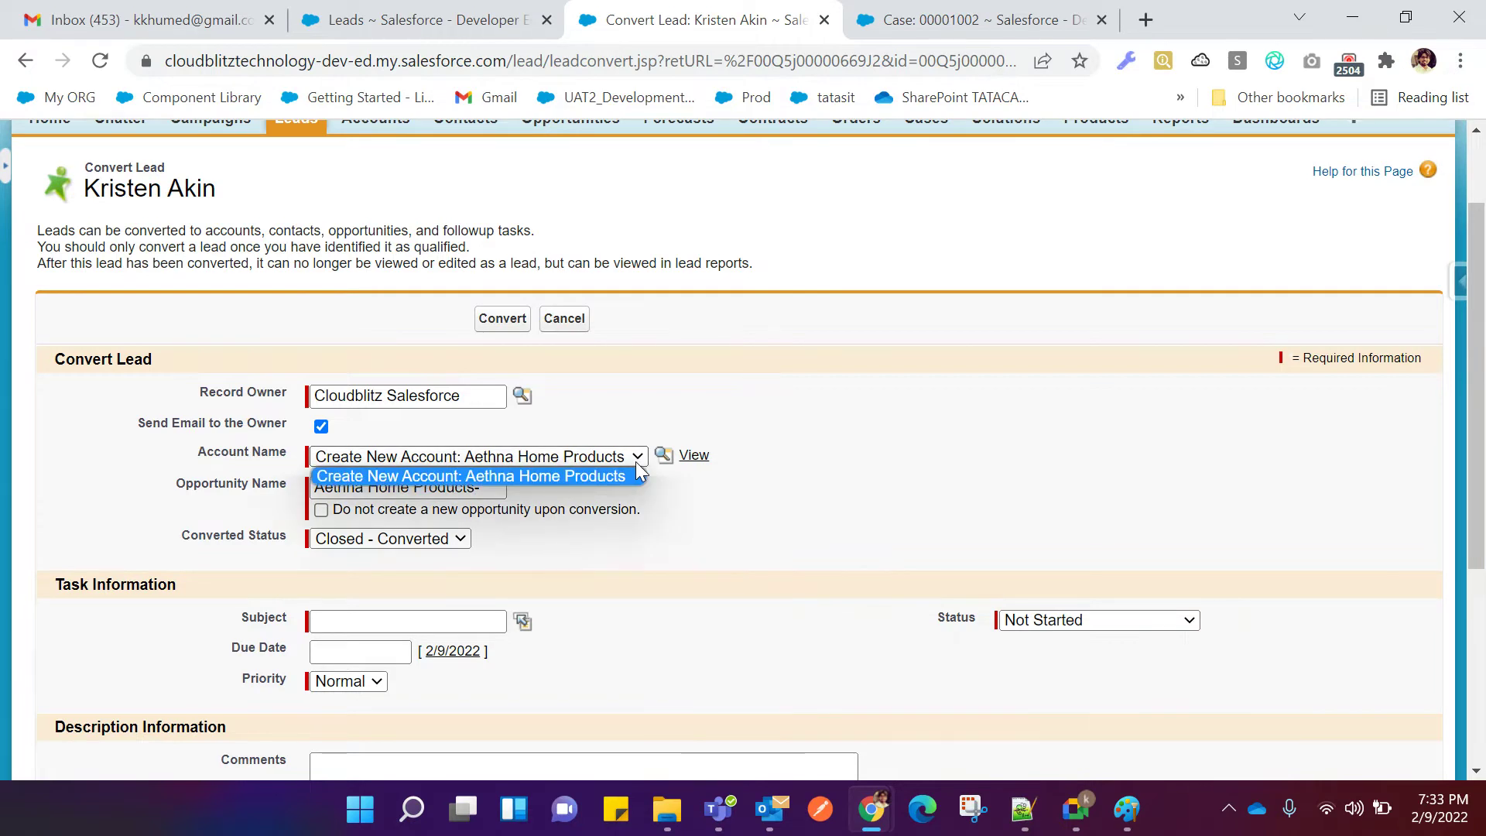
{"action": "left_click", "coordinate": [636, 463]}
{"action": "left_click", "coordinate": [637, 462]}
{"action": "left_click", "coordinate": [636, 462]}
{"action": "left_click", "coordinate": [637, 462]}
{"action": "left_click", "coordinate": [637, 462]}
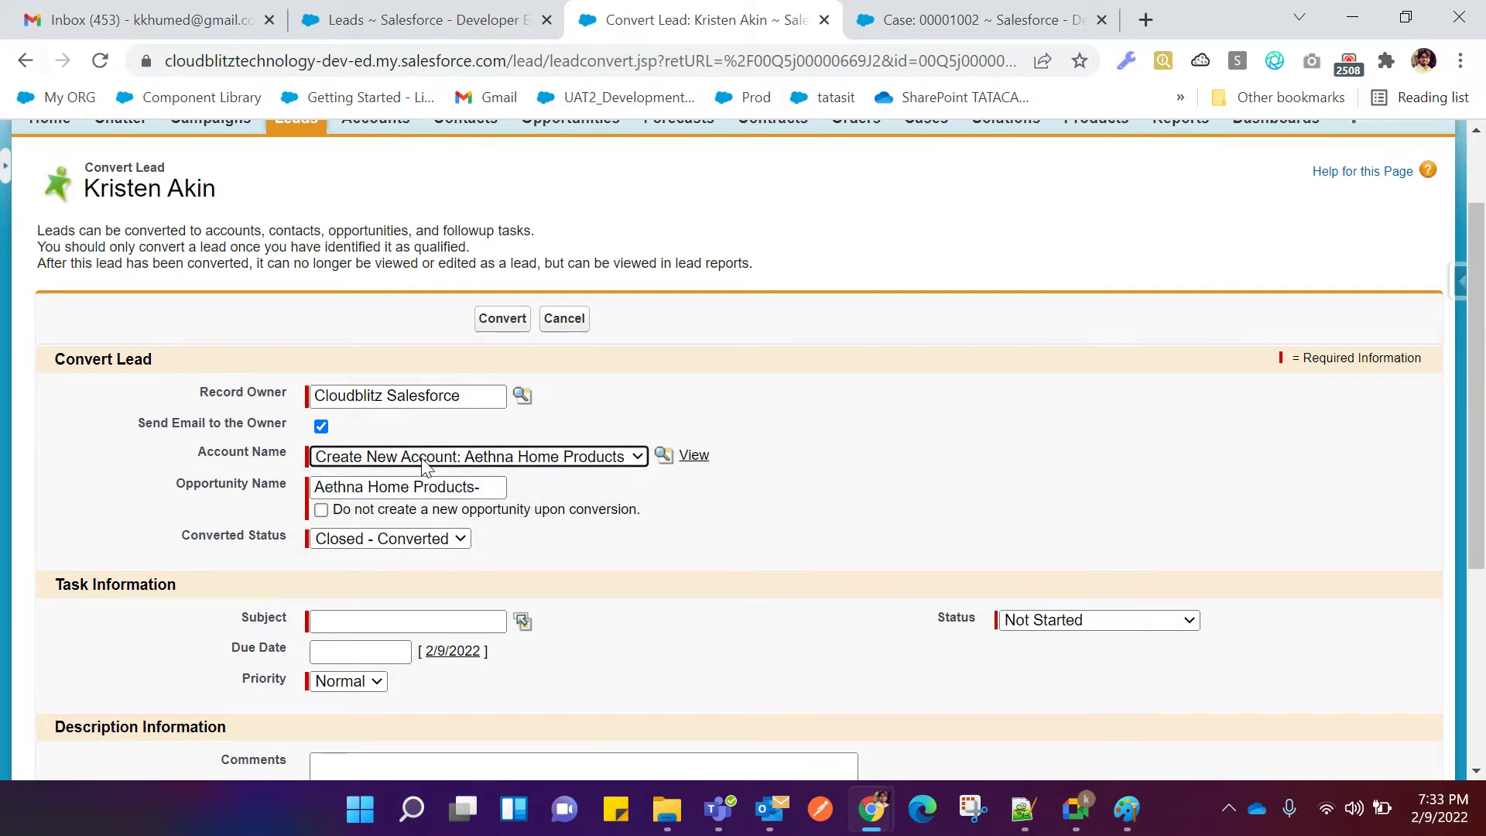
{"action": "left_click", "coordinate": [673, 486]}
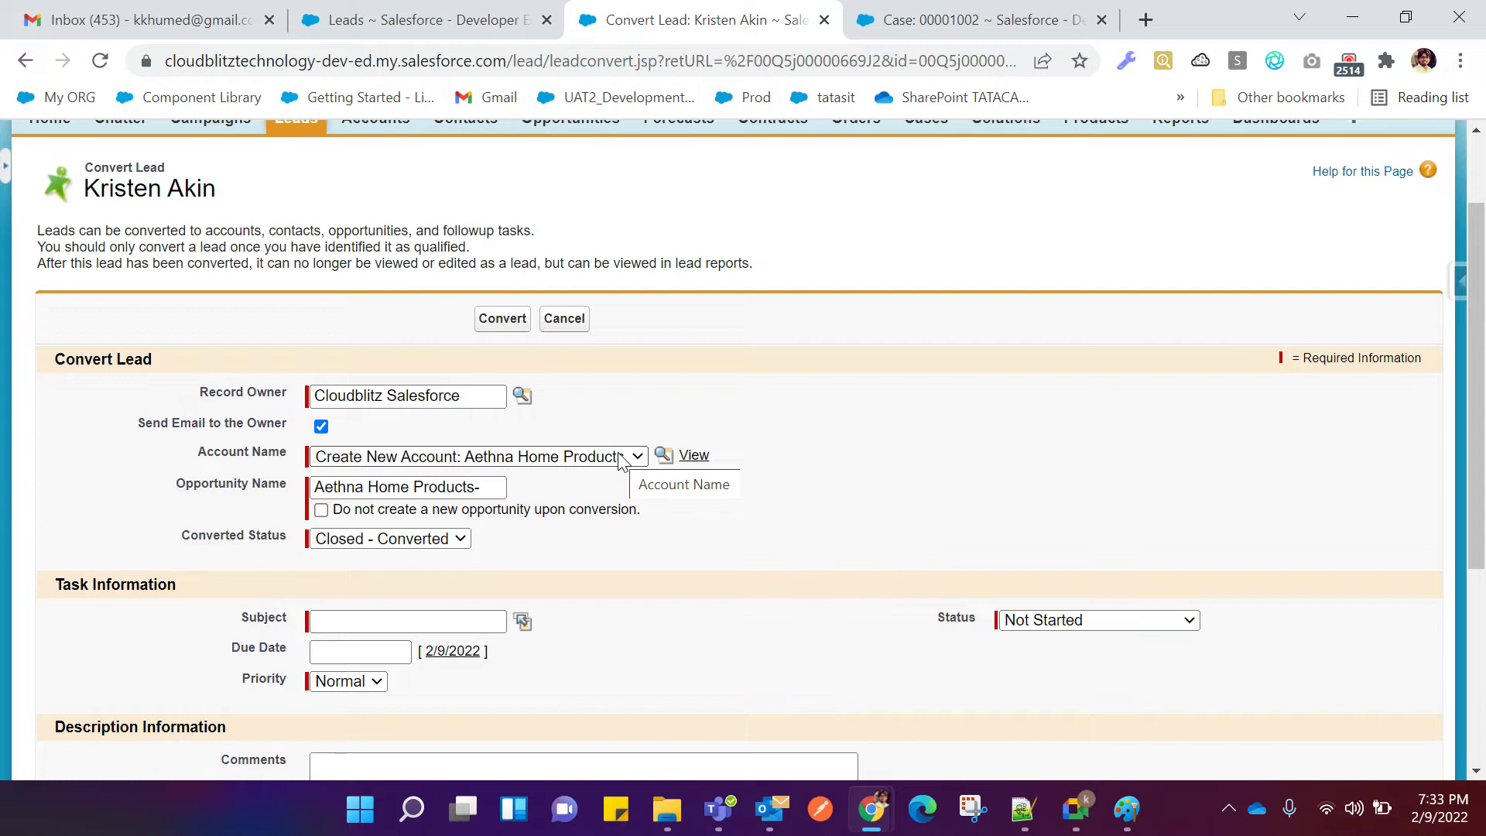
Compare the opportunity name with the account name on the conversion form and return to the All Open Leads list.
{"action": "left_click_drag", "start_coordinate": [316, 486], "coordinate": [476, 488]}
{"action": "key", "text": "End"}
{"action": "type", "text": "-"}
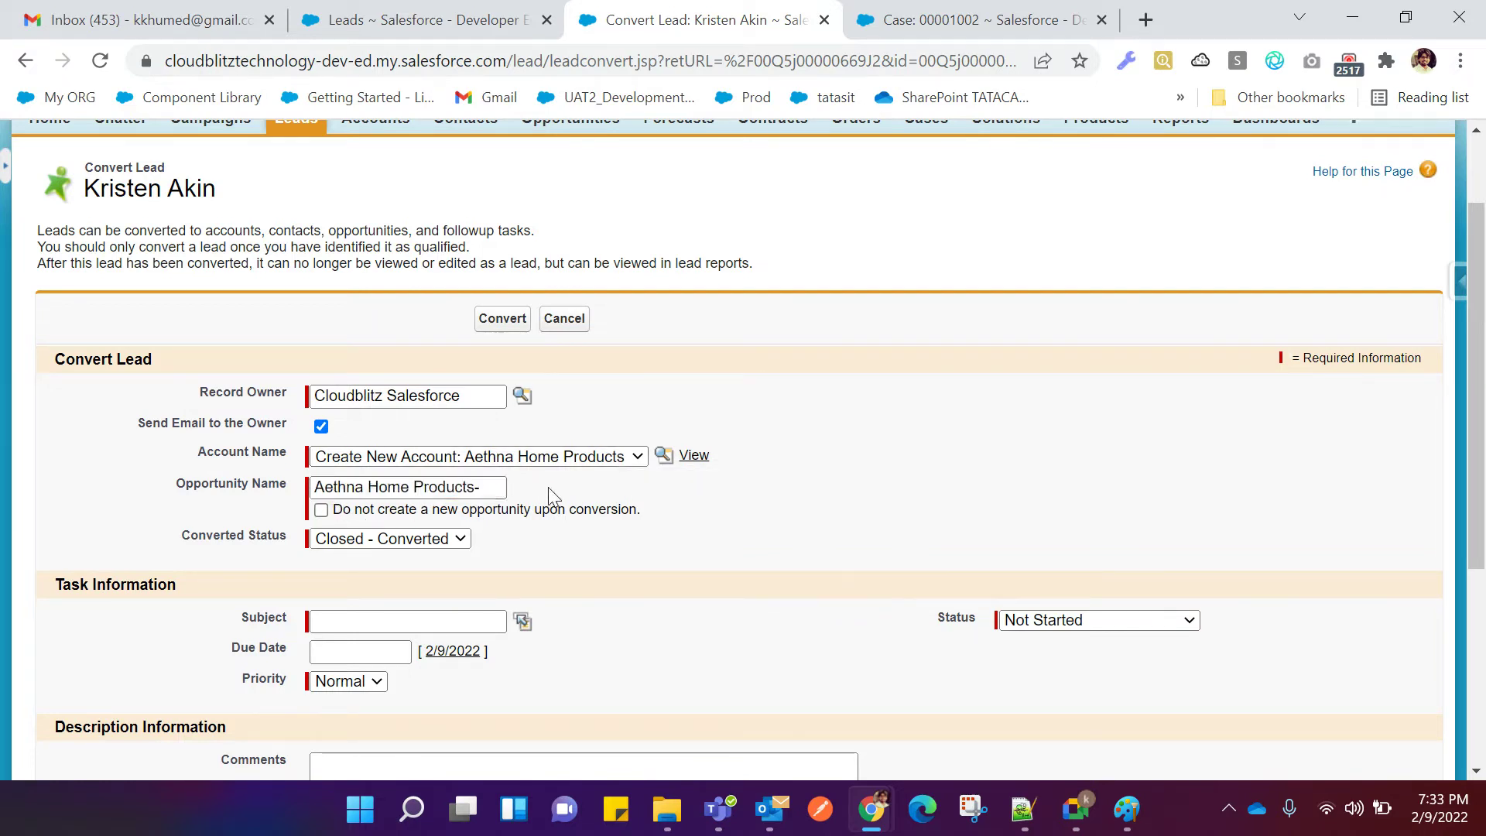
{"action": "left_click", "coordinate": [333, 459]}
{"action": "left_click", "coordinate": [880, 573]}
{"action": "left_click", "coordinate": [406, 21]}
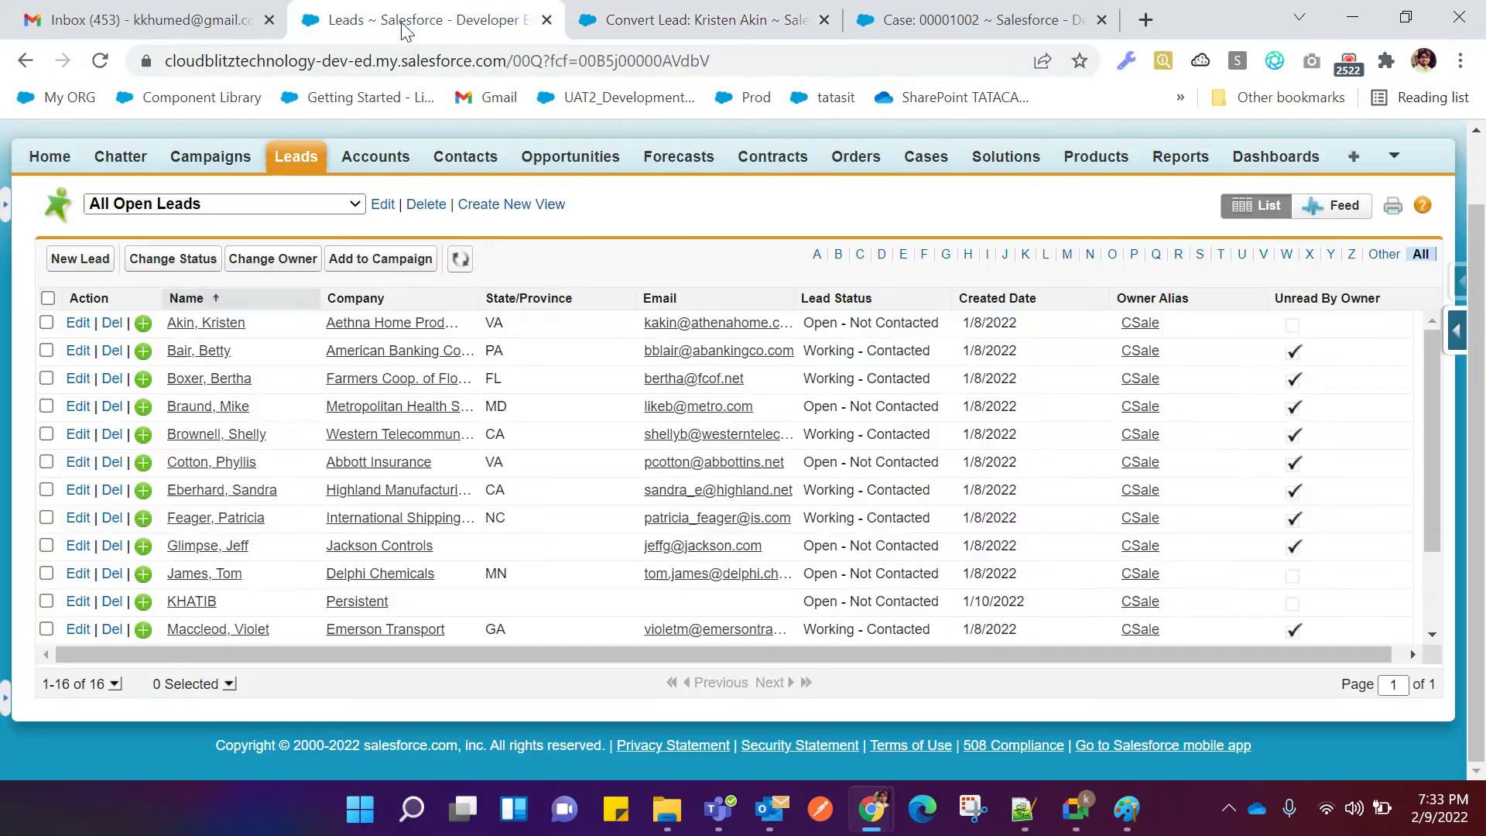
Open the Aethna Home Products lead from the list in a separate page and compare its details with the conversion form.
{"action": "right_click", "coordinate": [209, 325]}
{"action": "left_click", "coordinate": [279, 343]}
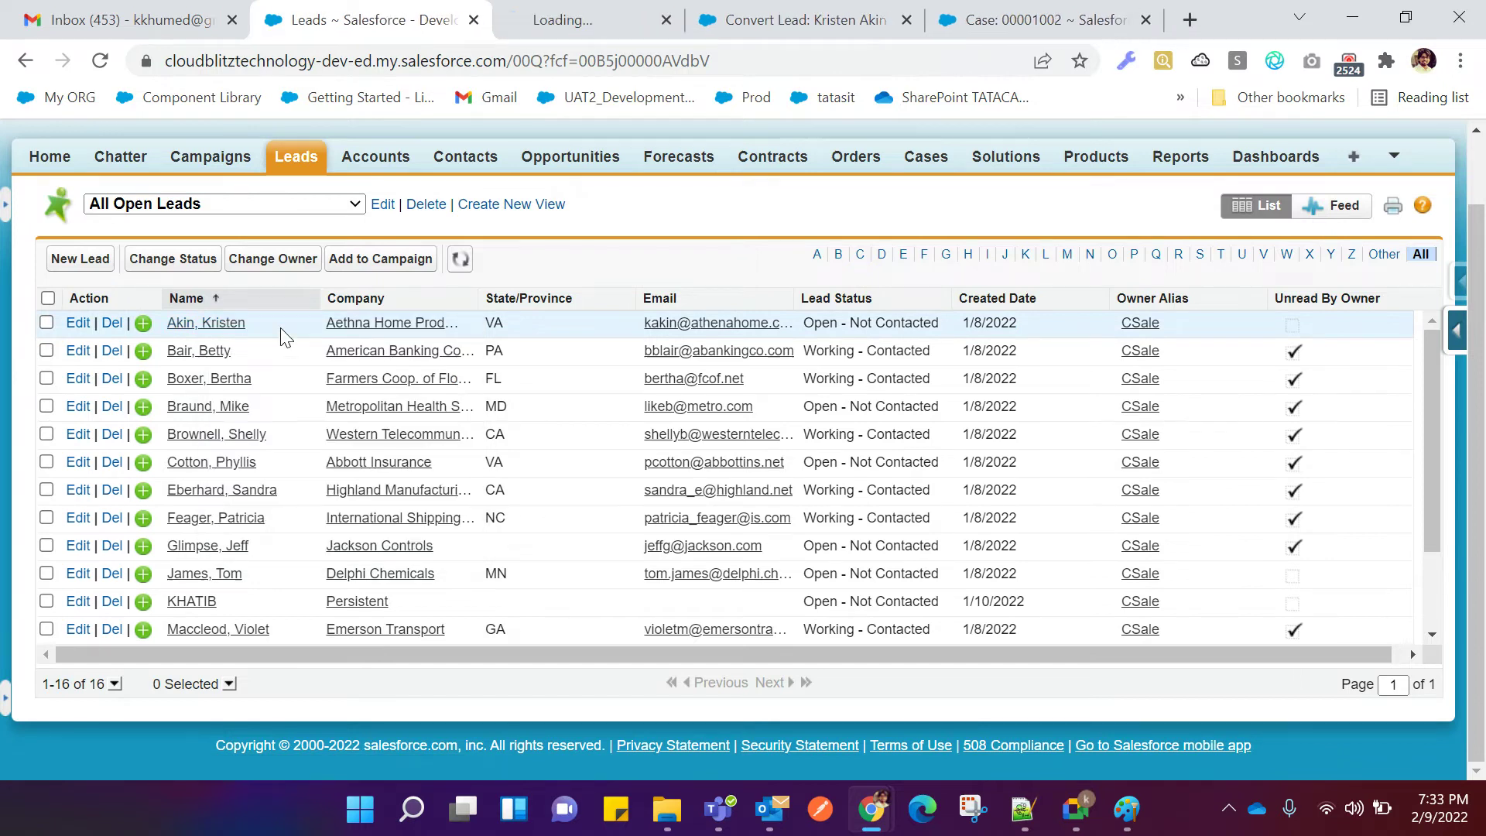
{"action": "left_click", "coordinate": [604, 23]}
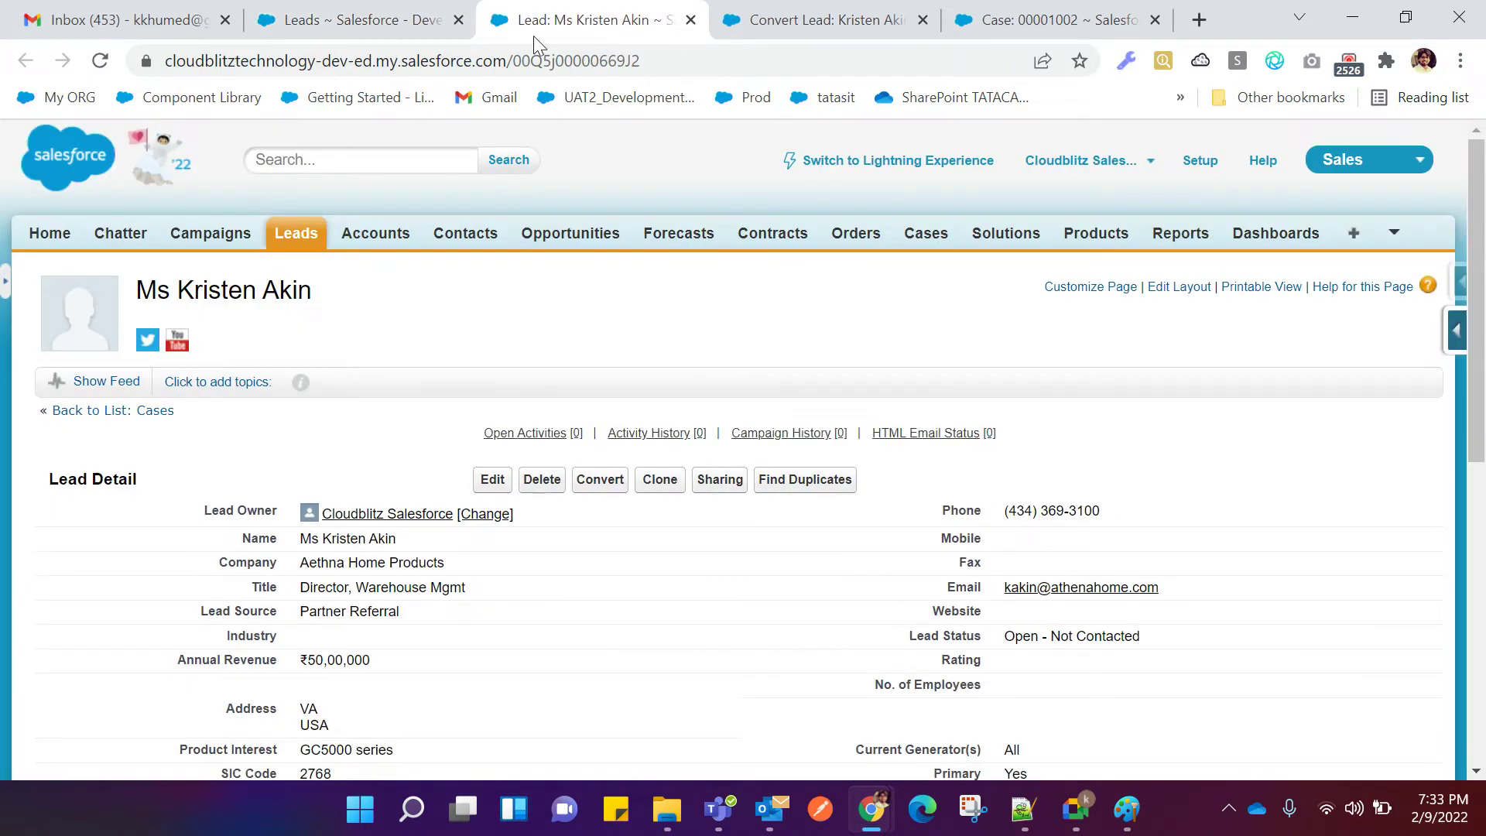
{"action": "scroll", "coordinate": [533, 358], "scroll_direction": "down", "scroll_amount": 5}
{"action": "scroll", "coordinate": [533, 357], "scroll_direction": "up", "scroll_amount": 3}
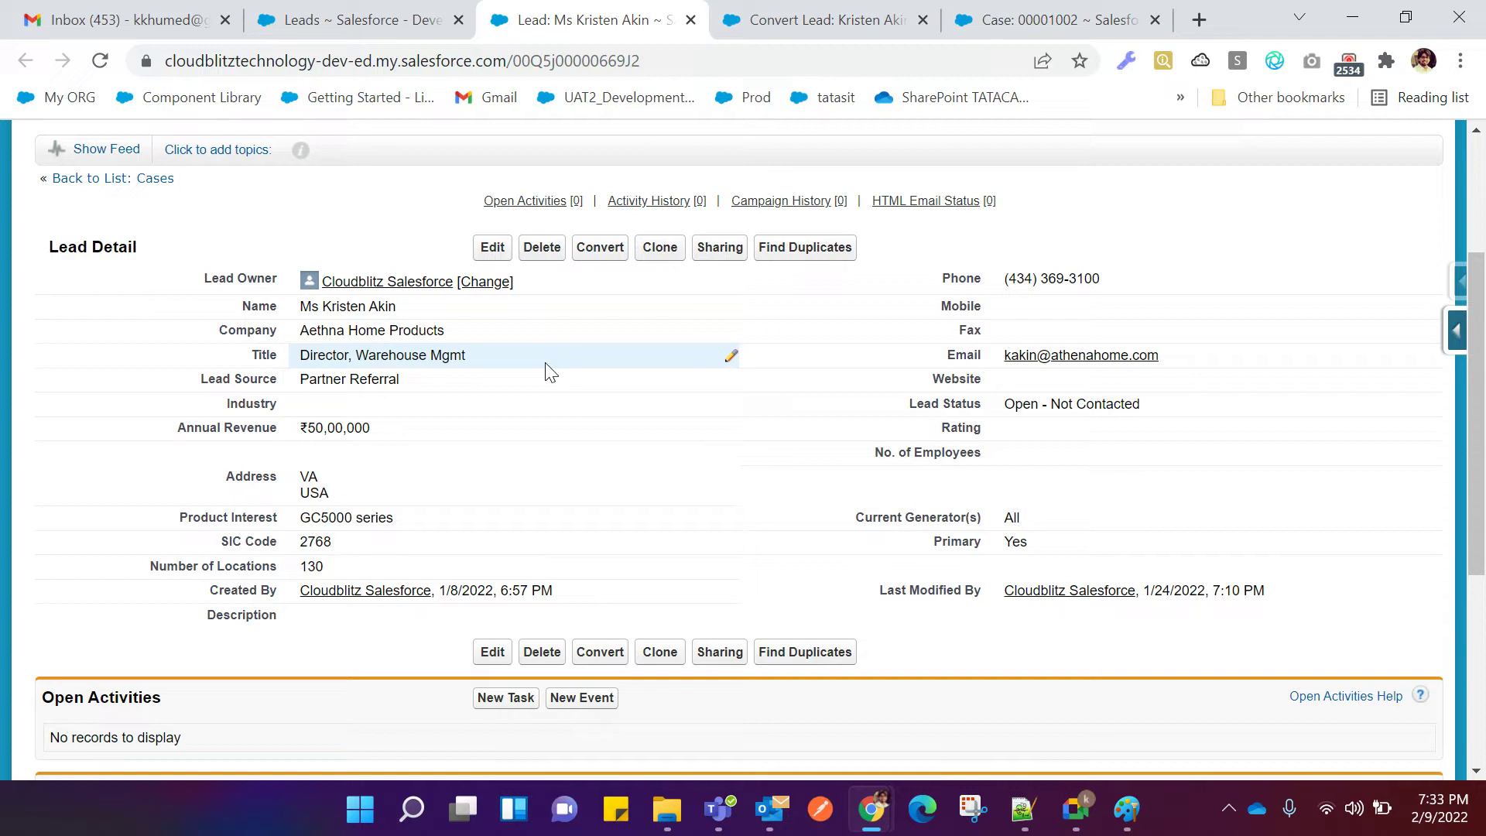
{"action": "left_click", "coordinate": [833, 23]}
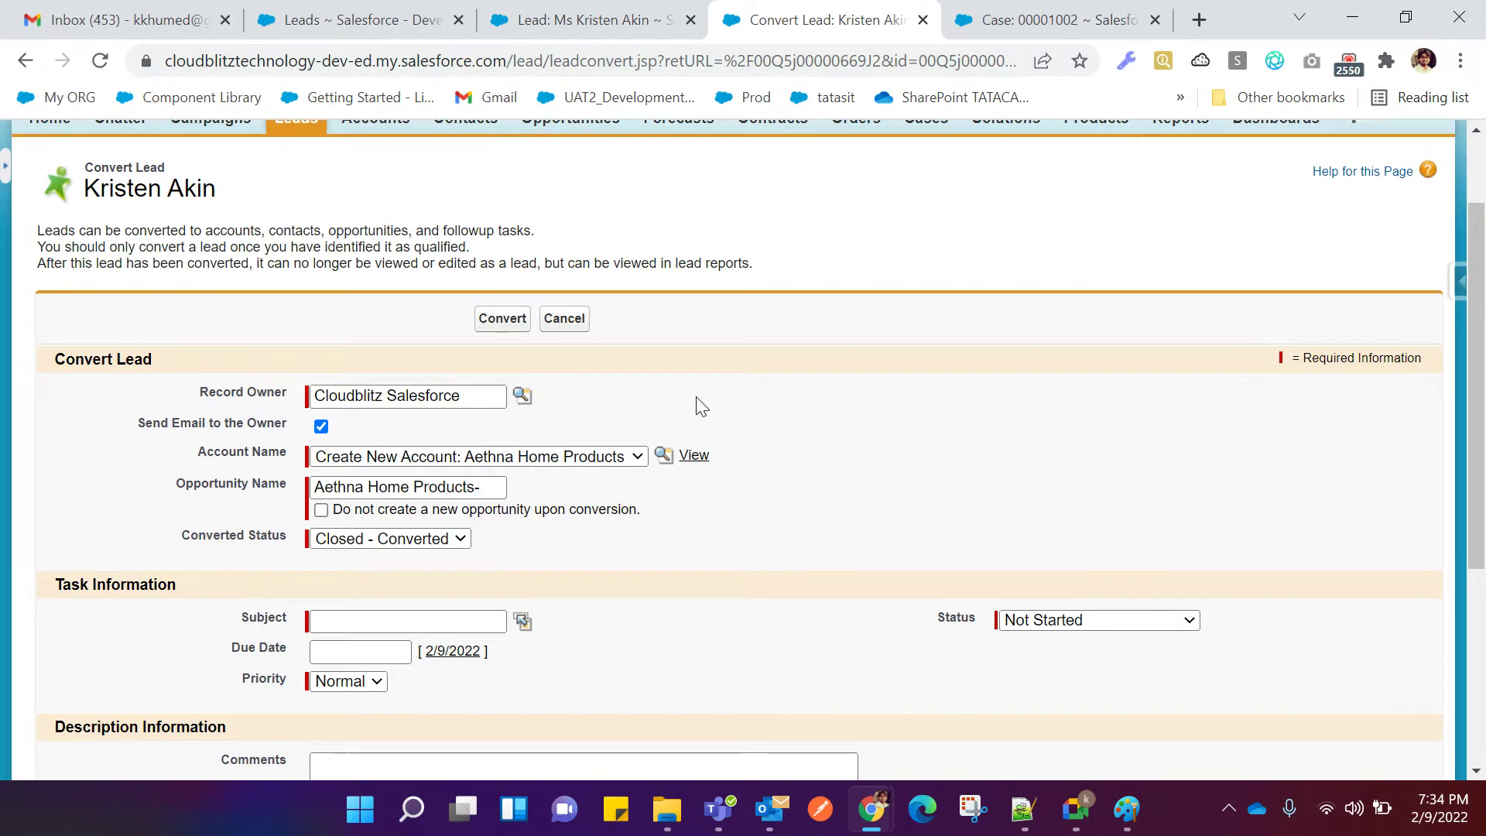
{"action": "left_click", "coordinate": [592, 19]}
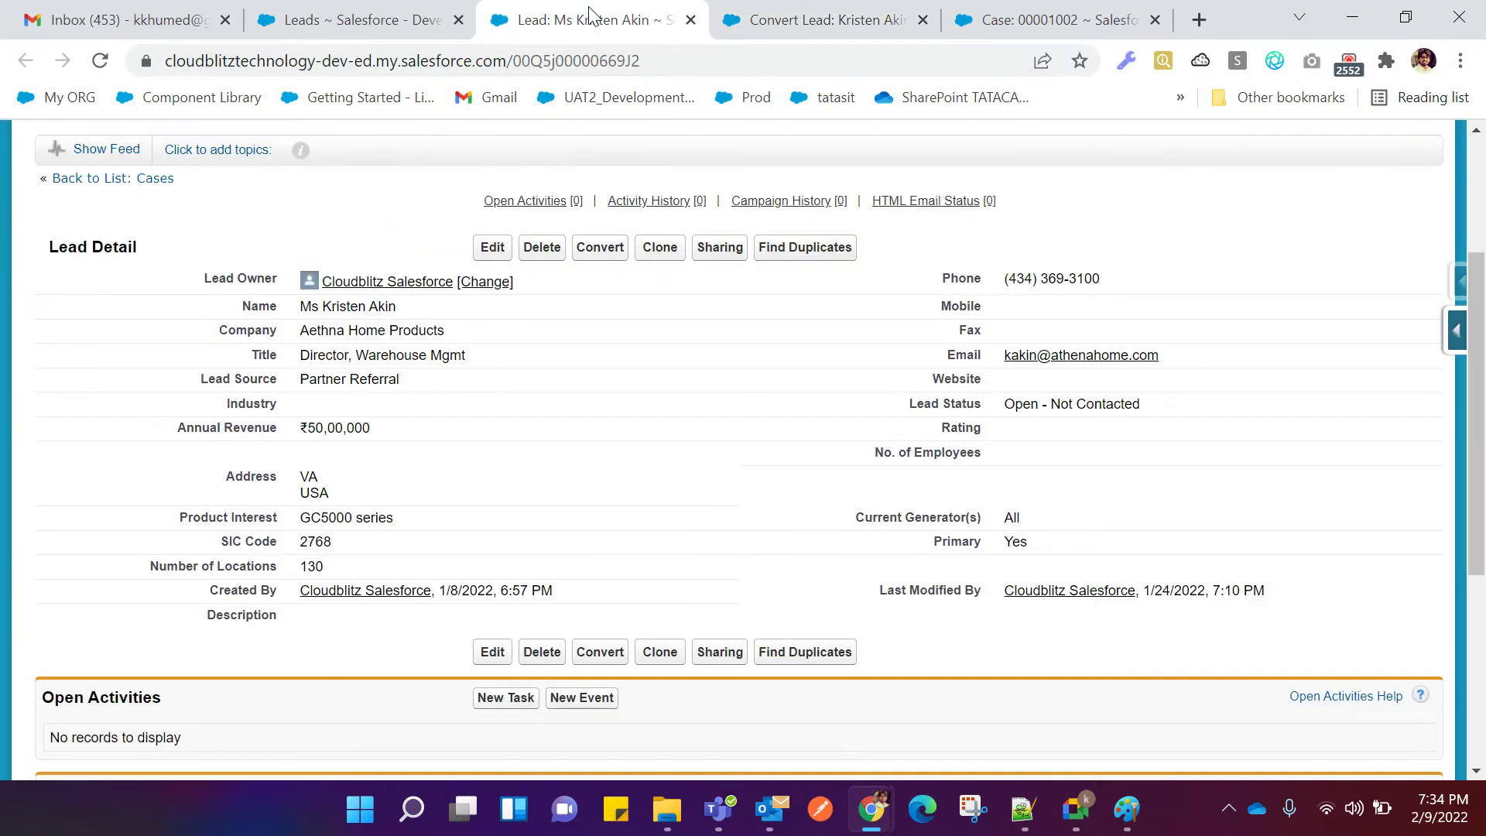
Change the Lead Owner of the Aethna Home Products lead to the other recently viewed user and save.
{"action": "left_click_drag", "start_coordinate": [205, 278], "coordinate": [277, 279]}
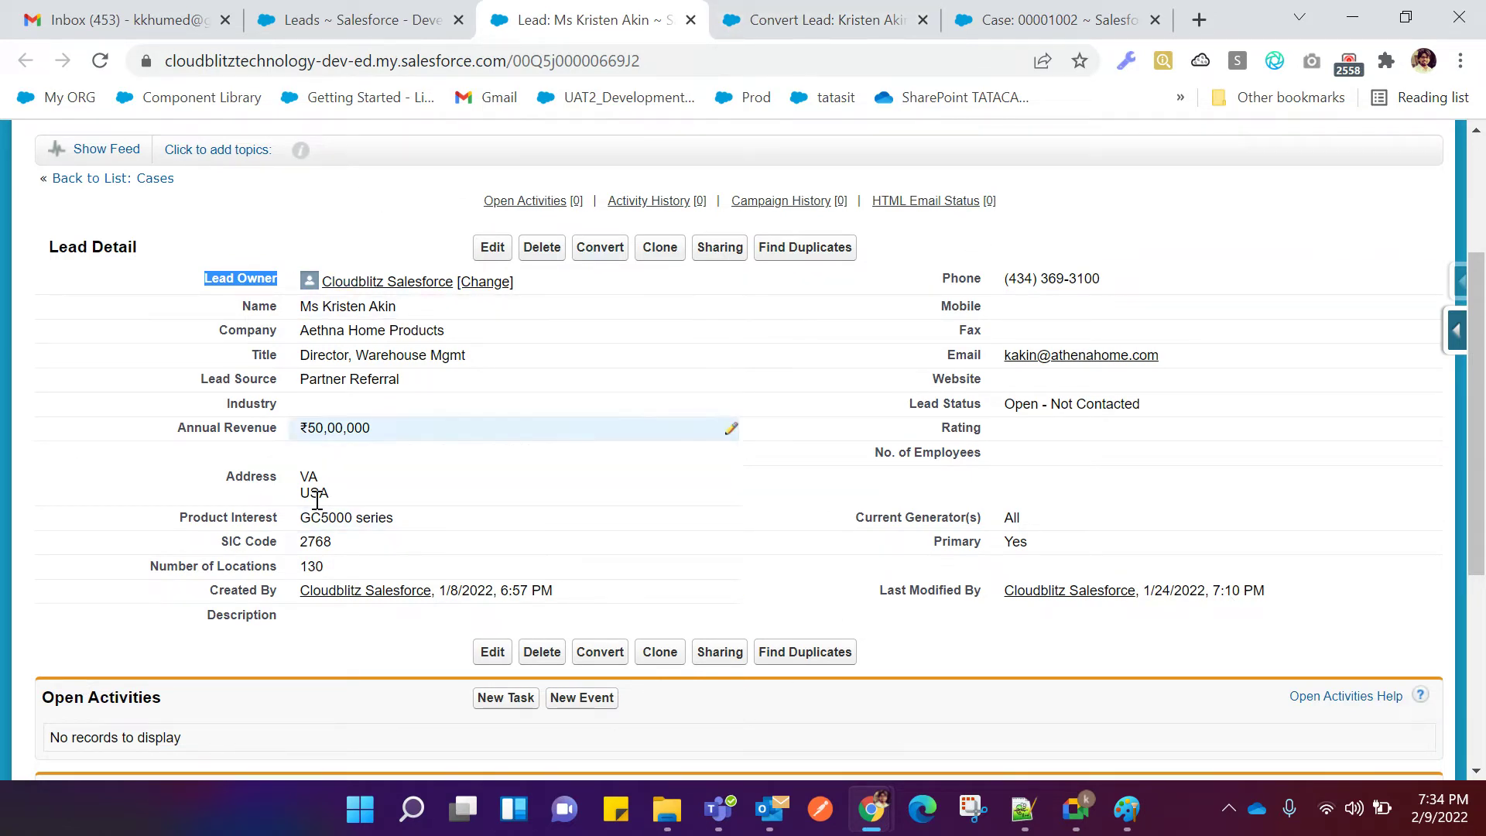
{"action": "mouse_move", "coordinate": [367, 287]}
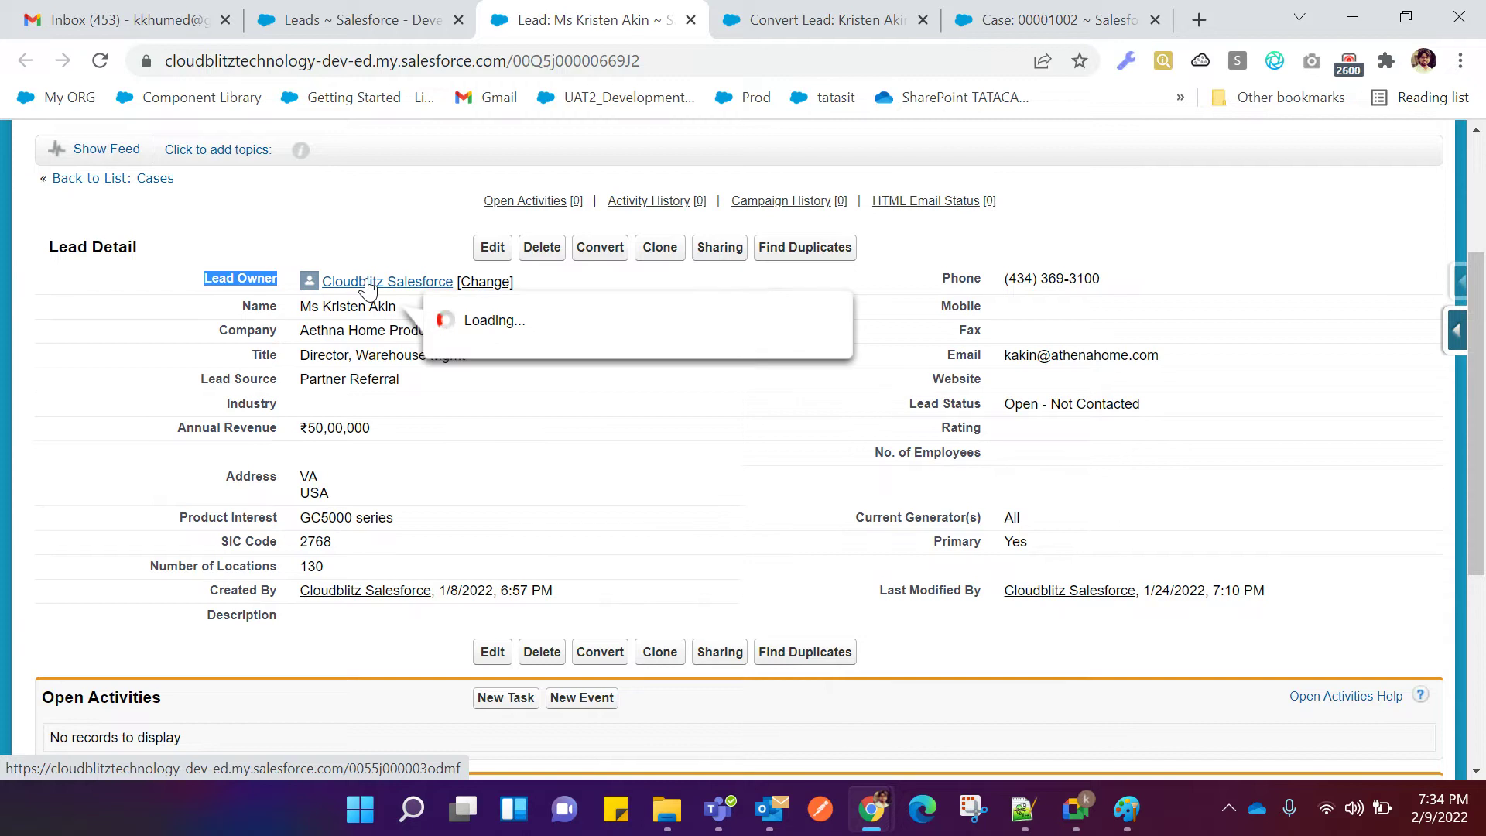
{"action": "left_click", "coordinate": [496, 284]}
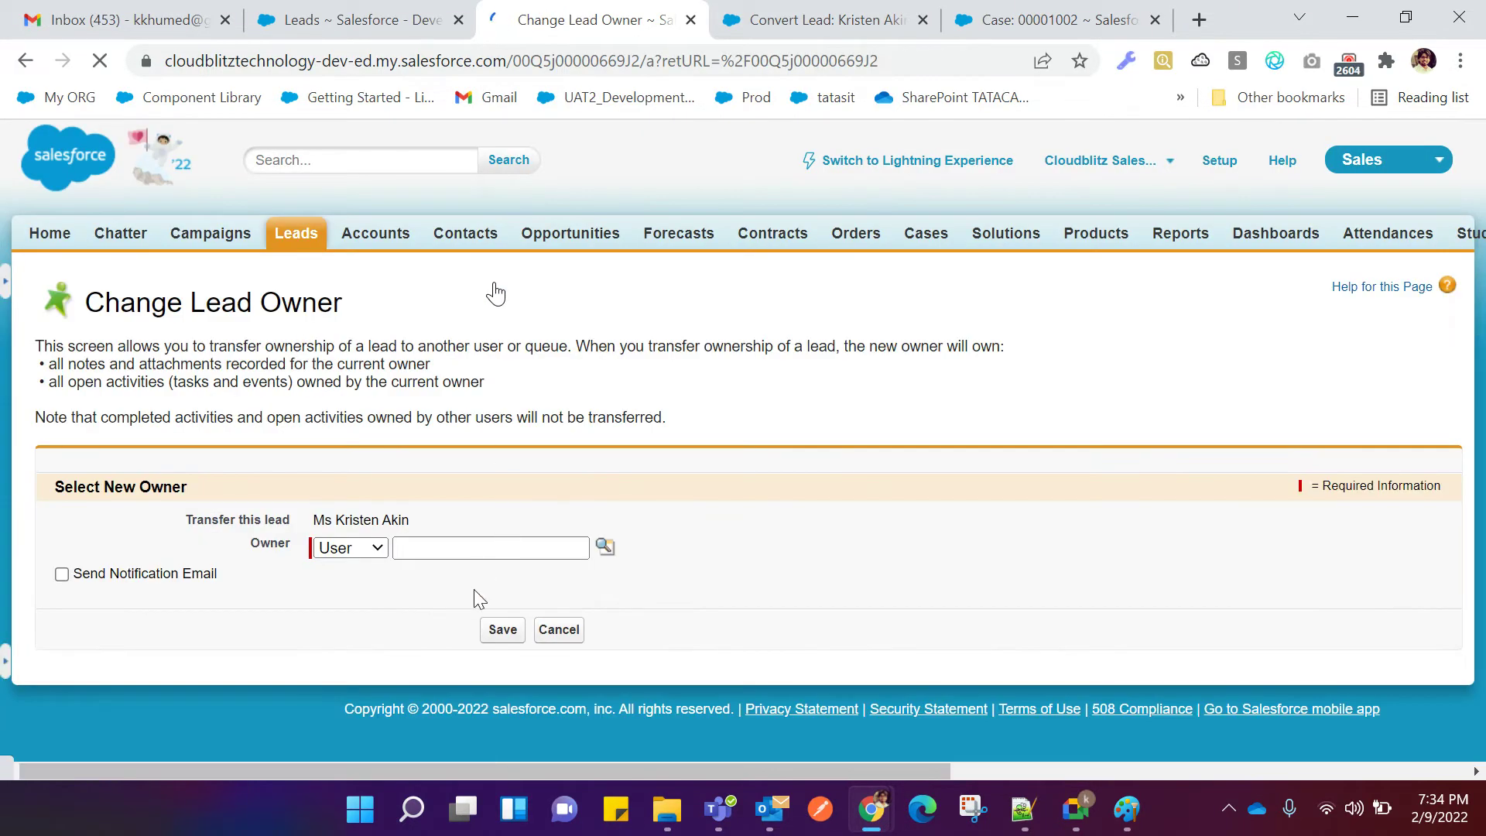
{"action": "left_click", "coordinate": [604, 548]}
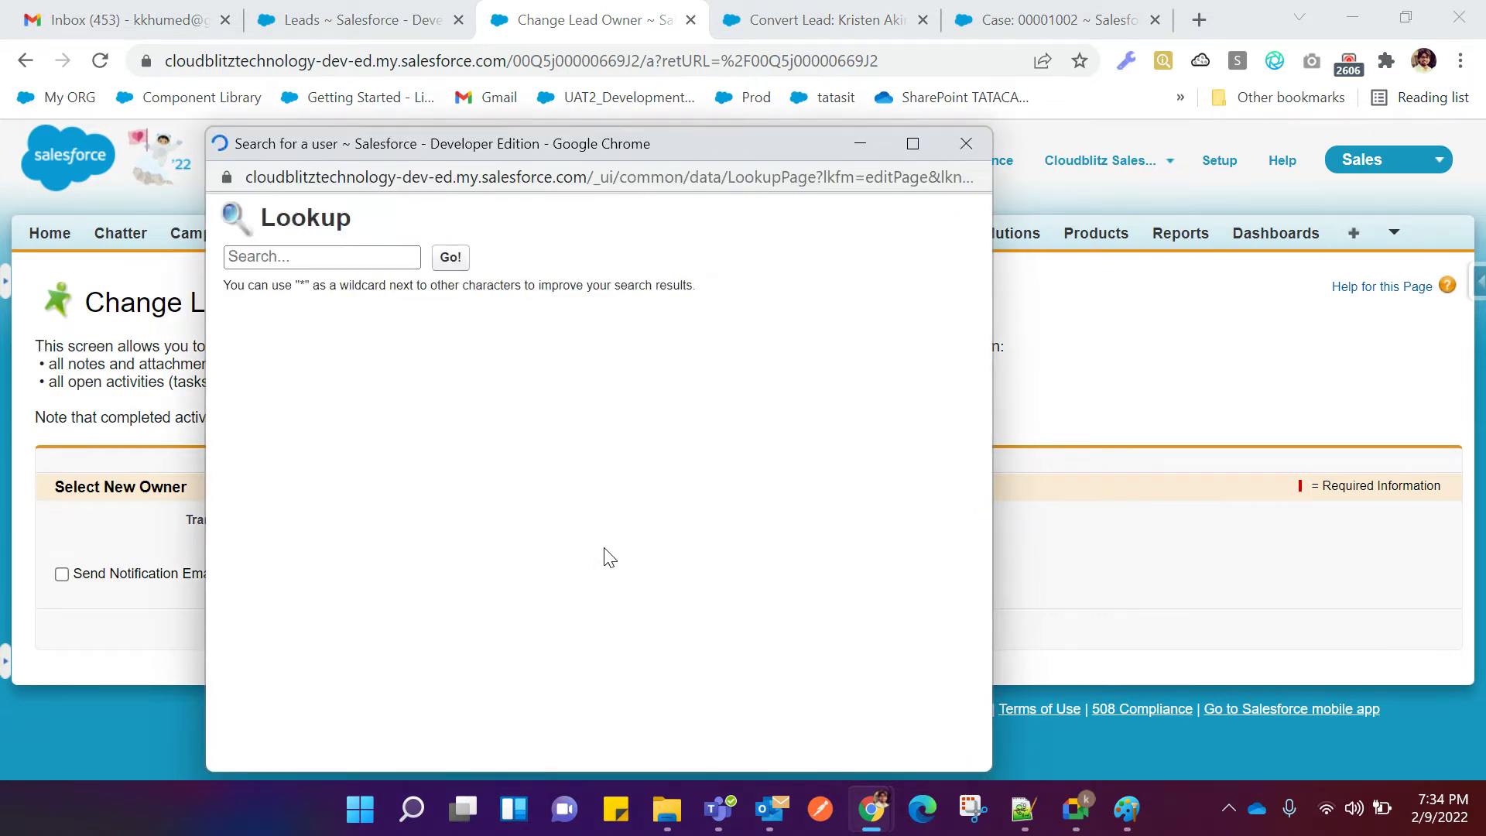
{"action": "left_click", "coordinate": [292, 456]}
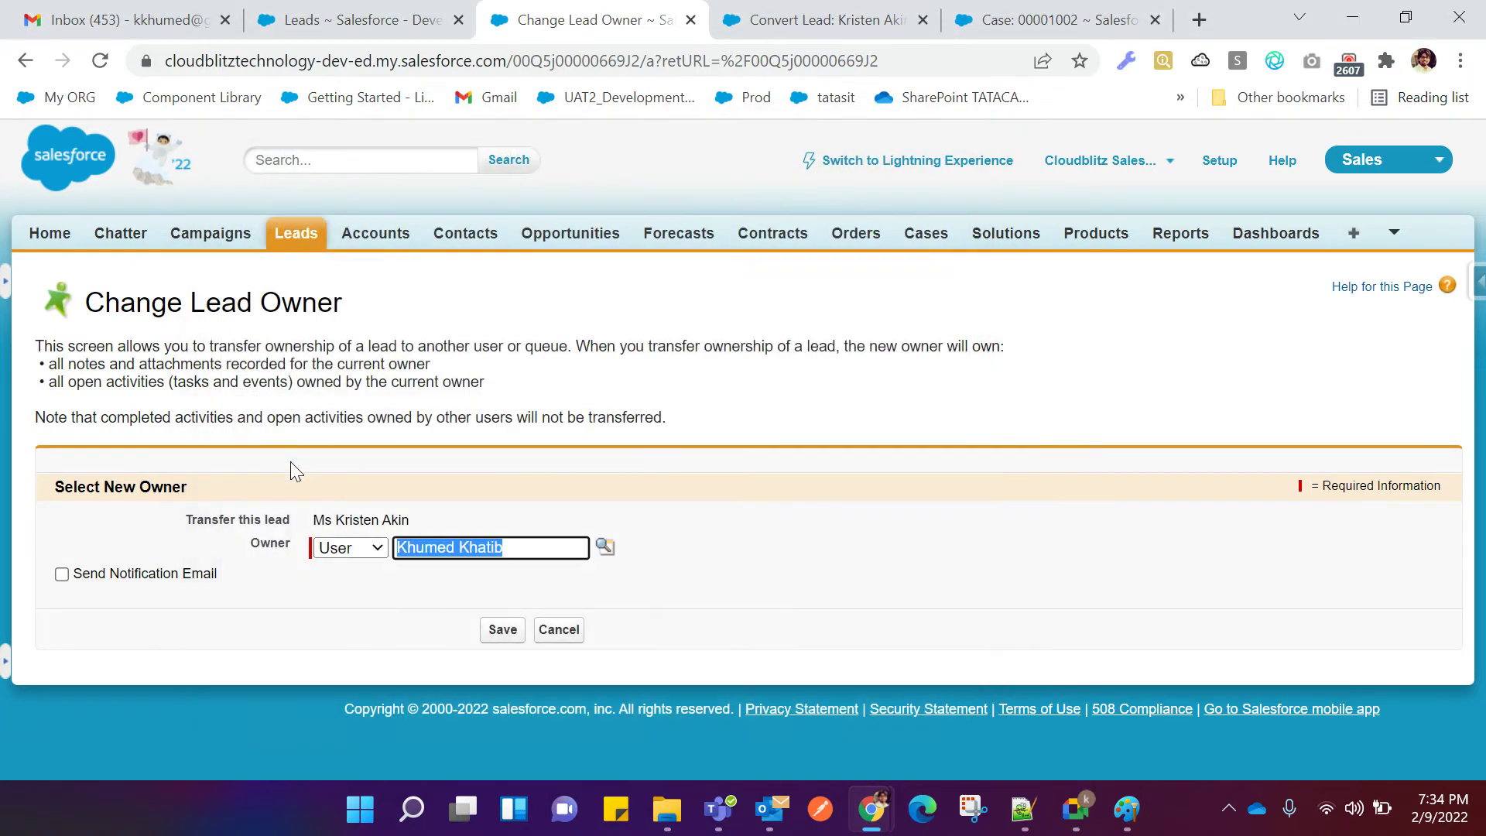
{"action": "left_click", "coordinate": [504, 638]}
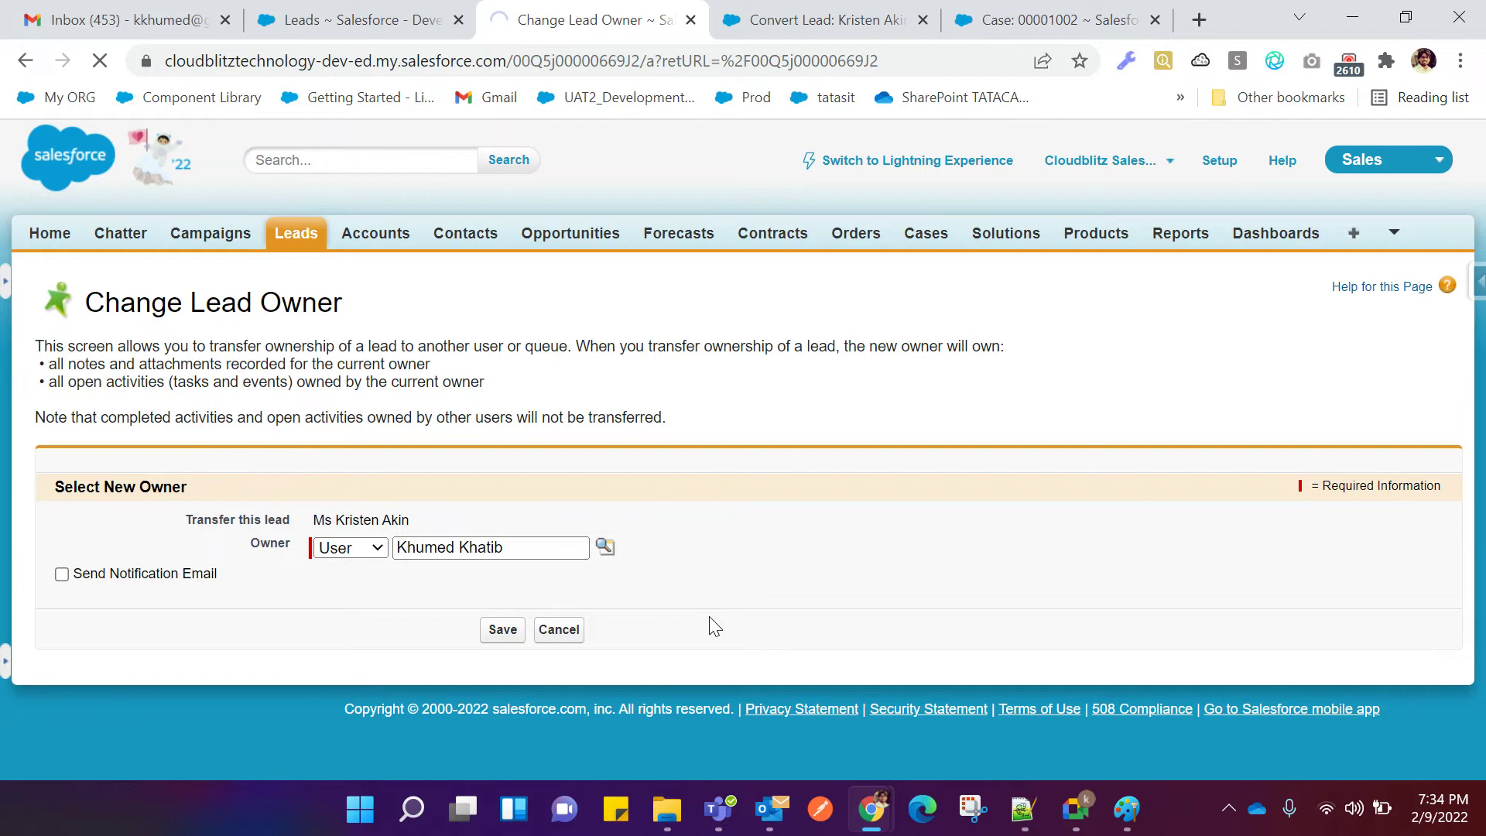
Close the old conversion and case pages, and check the Record Owner on a freshly opened conversion form before cancelling it.
{"action": "left_click", "coordinate": [922, 20]}
{"action": "left_click", "coordinate": [921, 20]}
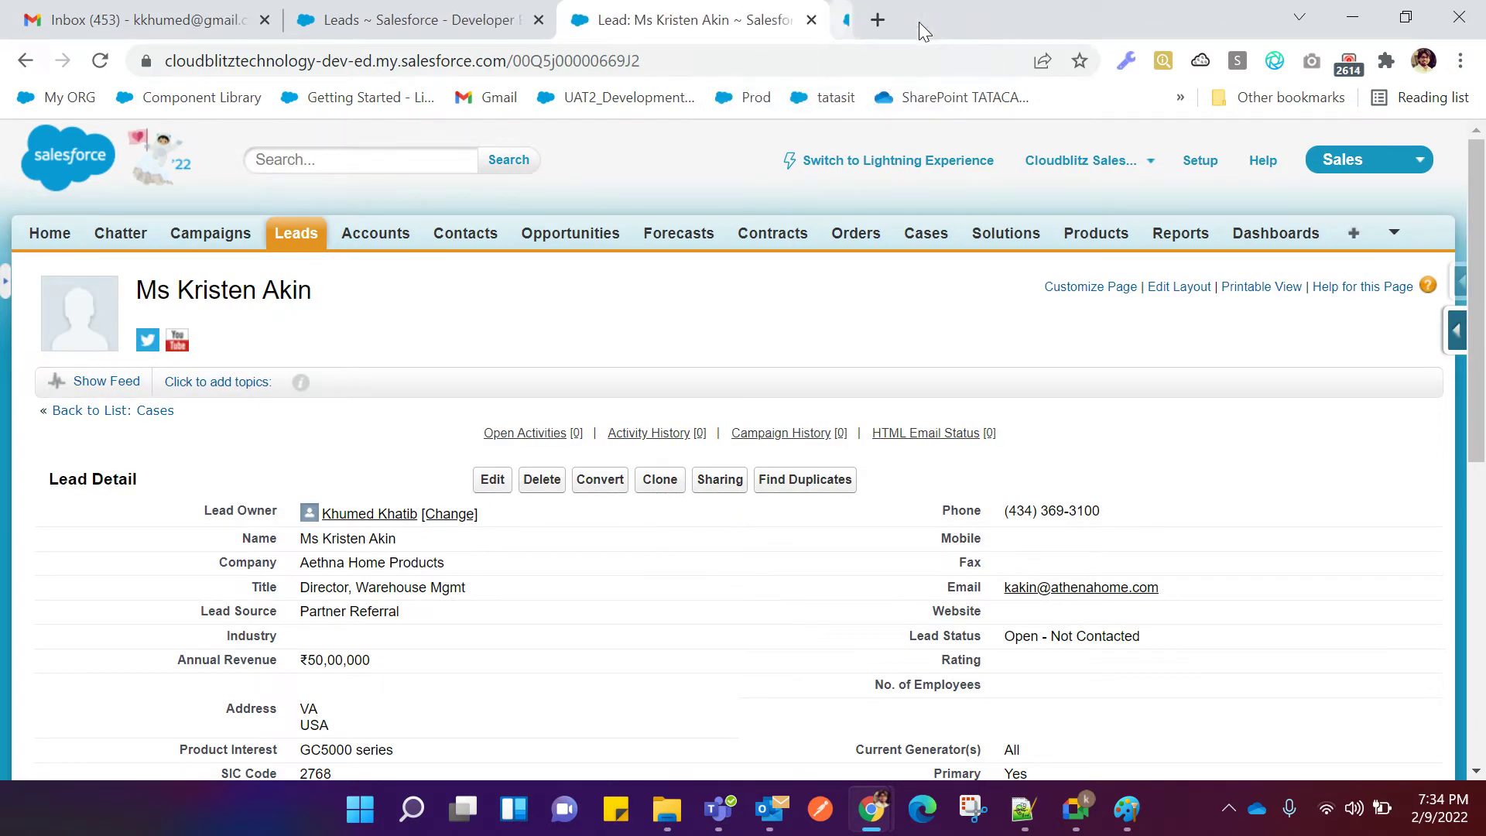
{"action": "left_click", "coordinate": [598, 488]}
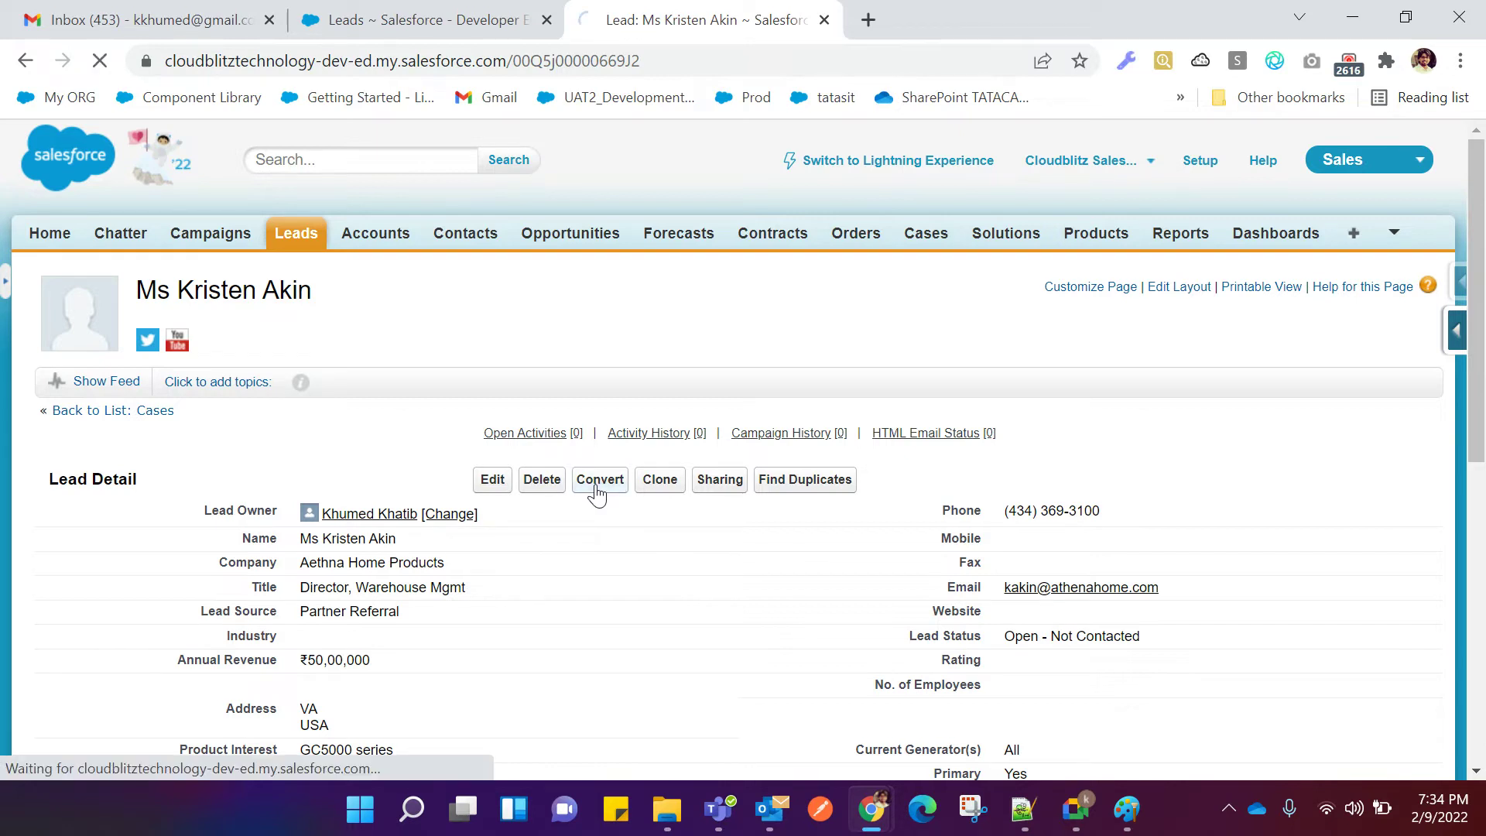
{"action": "left_click_drag", "start_coordinate": [316, 509], "coordinate": [426, 511]}
{"action": "left_click", "coordinate": [833, 491]}
{"action": "scroll", "coordinate": [834, 492], "scroll_direction": "down", "scroll_amount": 1}
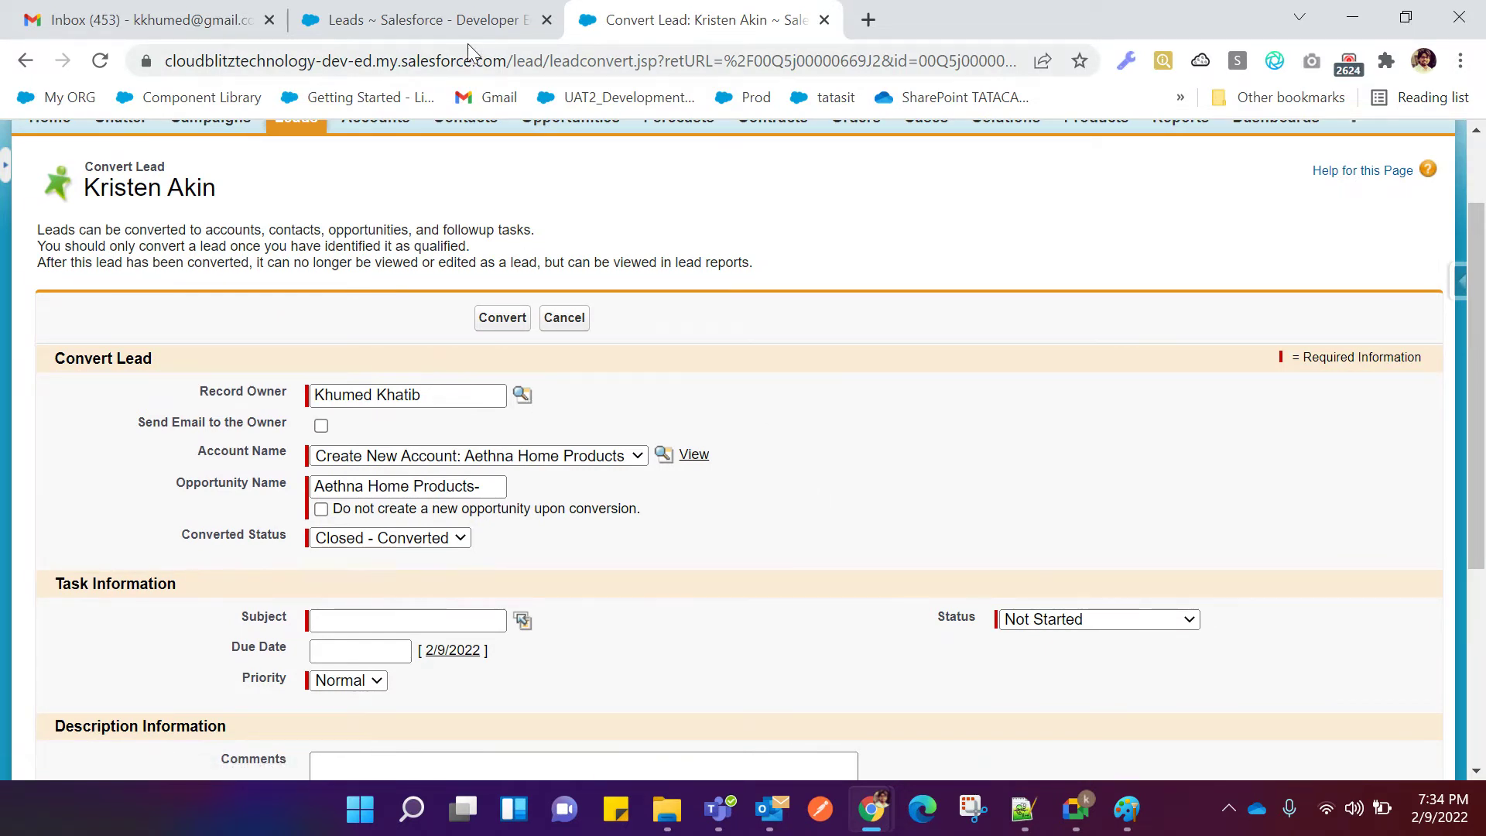
{"action": "left_click", "coordinate": [469, 21]}
{"action": "left_click", "coordinate": [606, 34]}
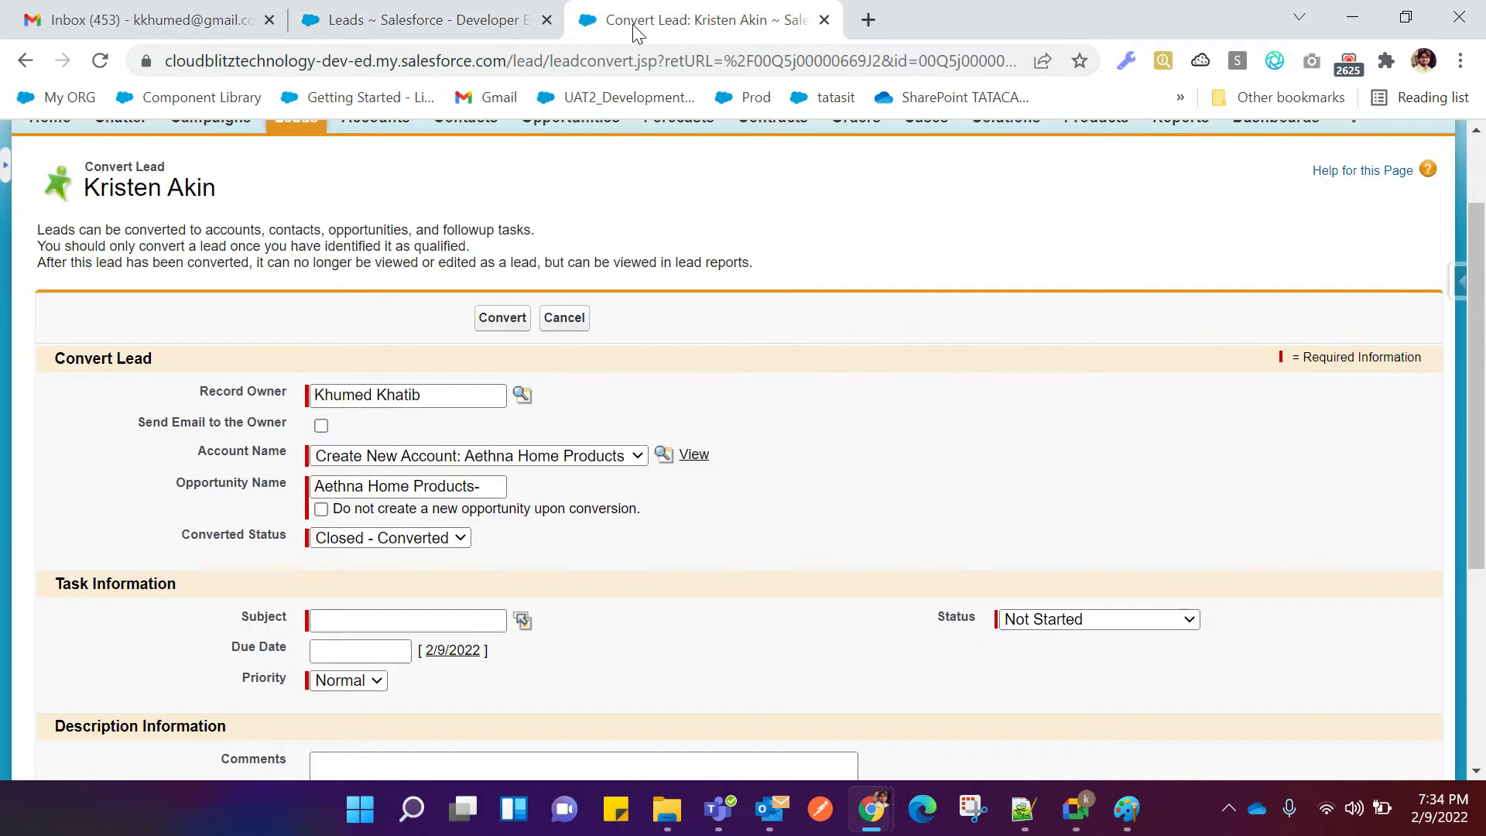
{"action": "left_click", "coordinate": [564, 319]}
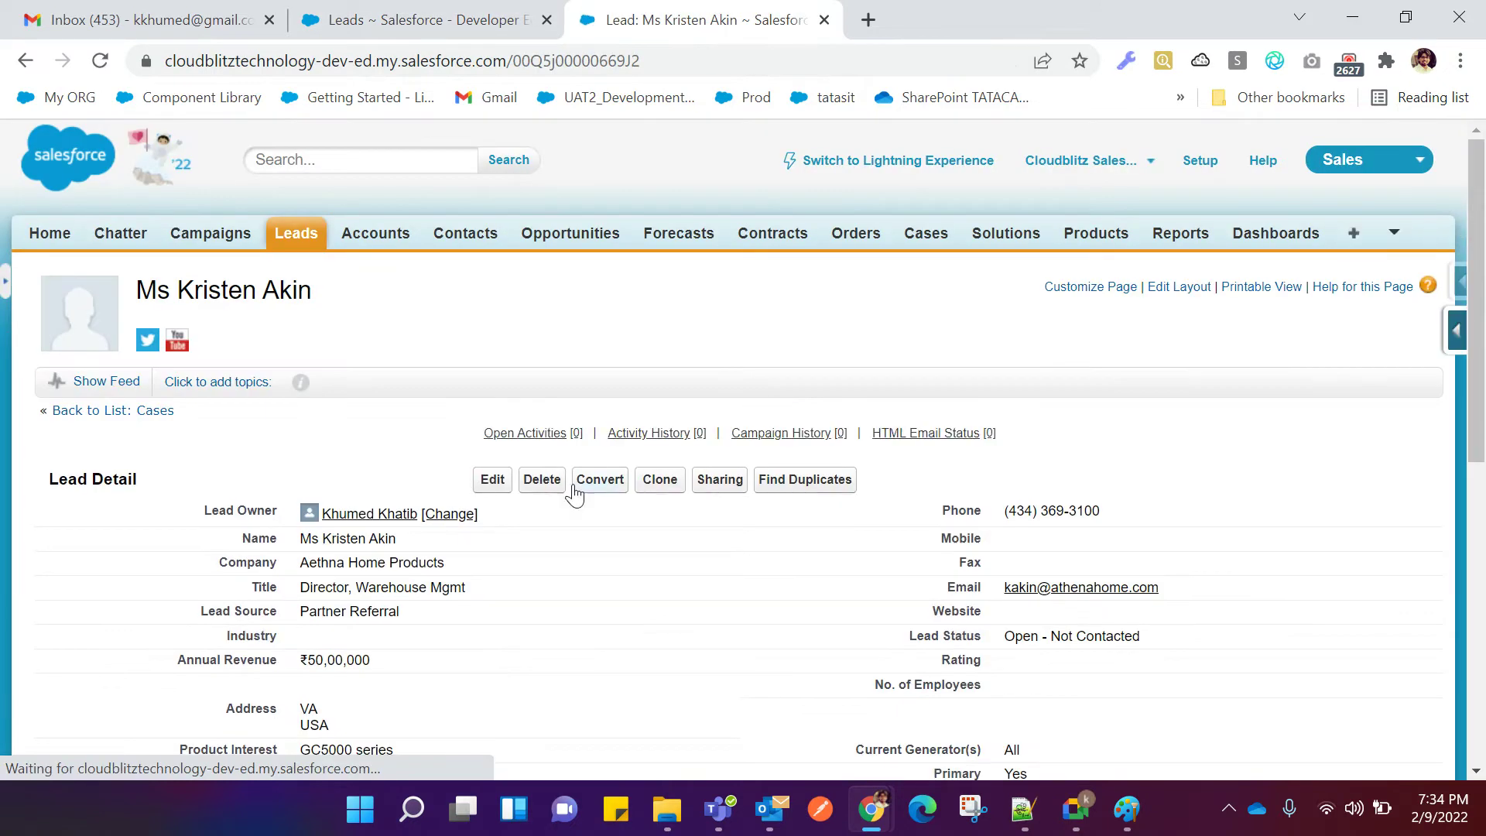
Change the lead's owner back to Cloudblitz Salesforce and save.
{"action": "left_click", "coordinate": [450, 521]}
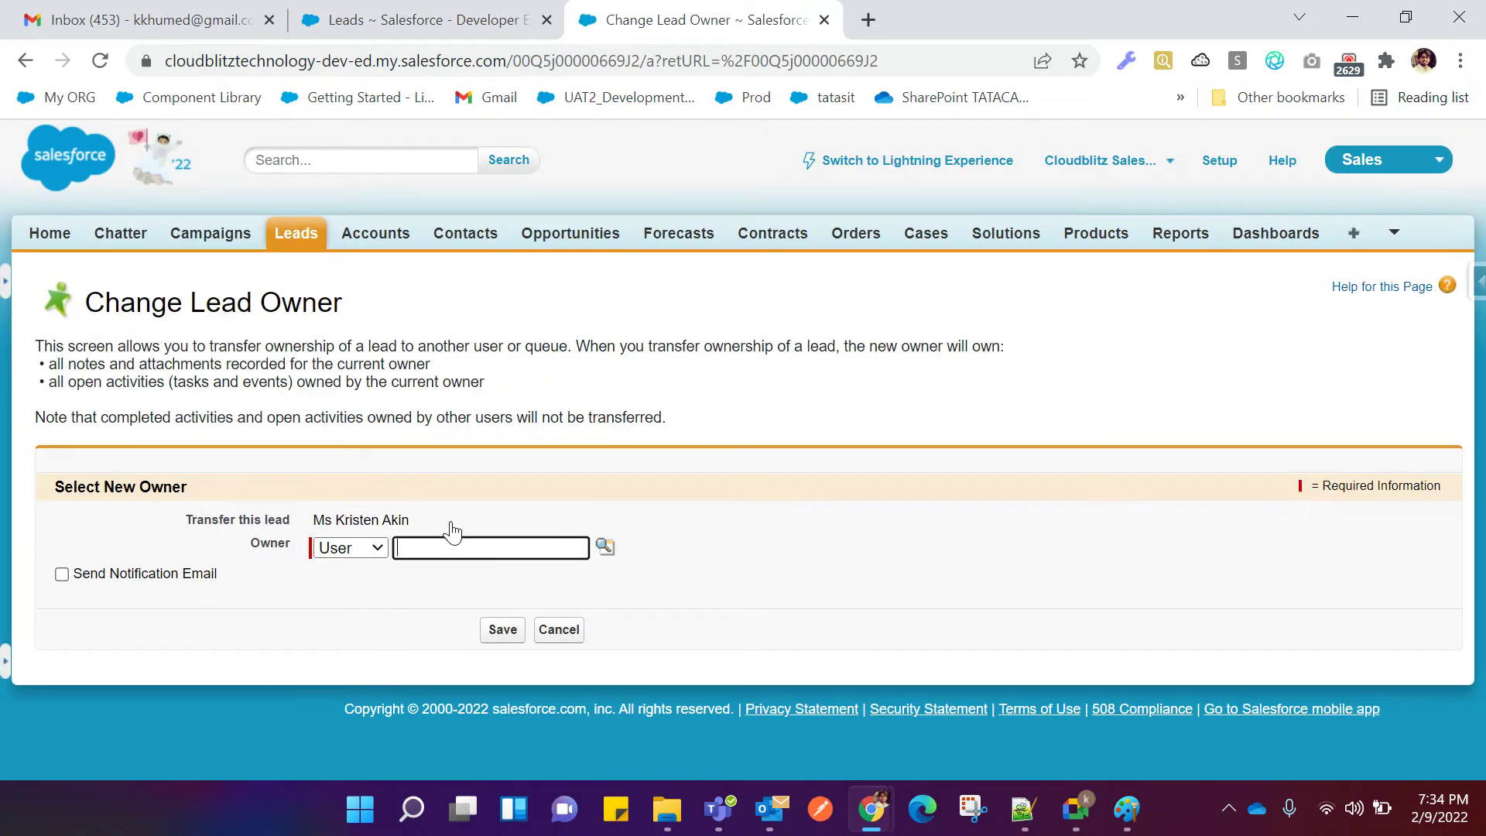
{"action": "left_click", "coordinate": [607, 548]}
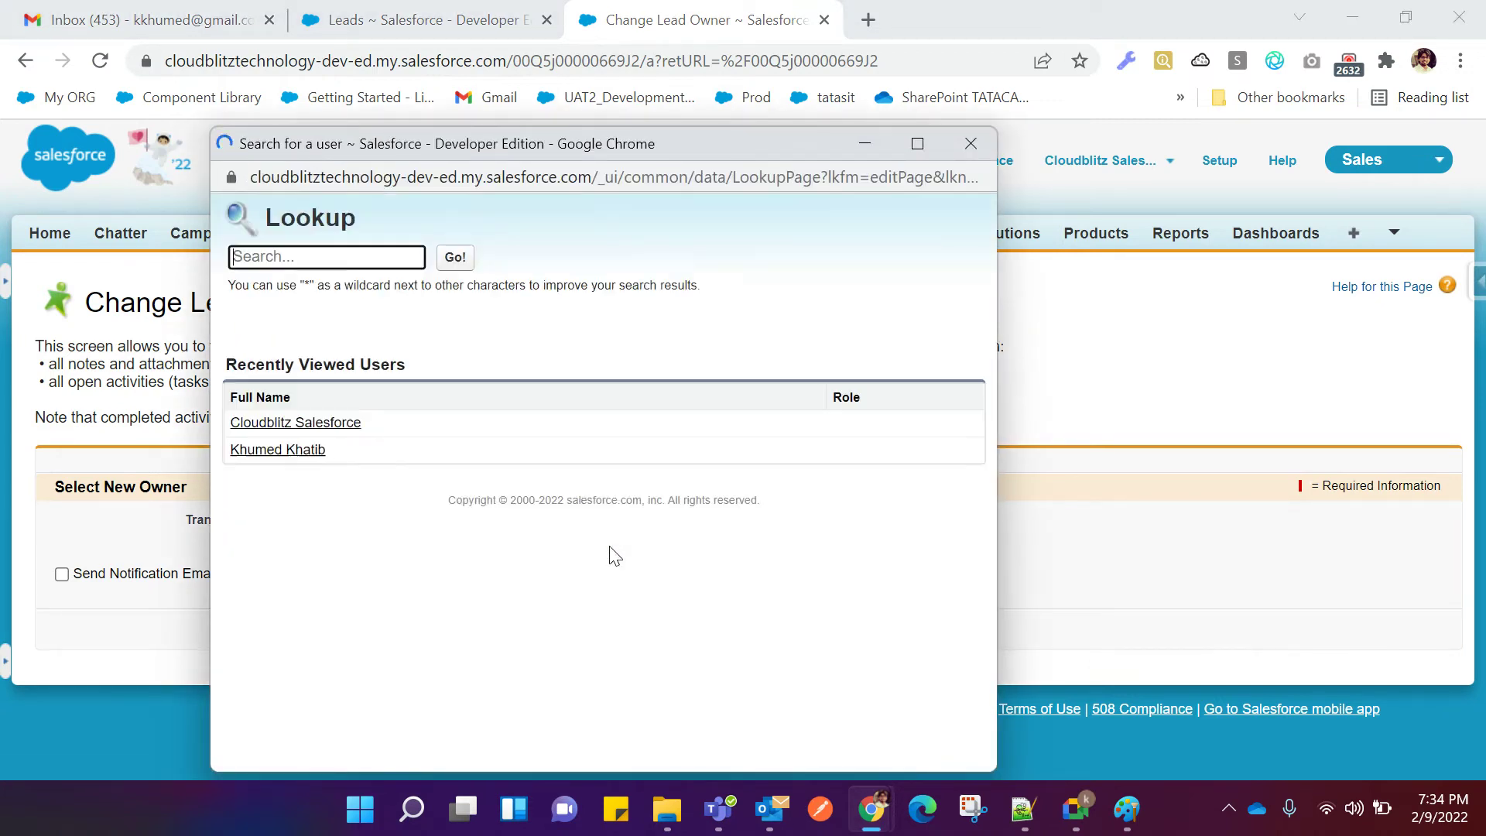
{"action": "left_click", "coordinate": [335, 424]}
{"action": "left_click", "coordinate": [505, 634]}
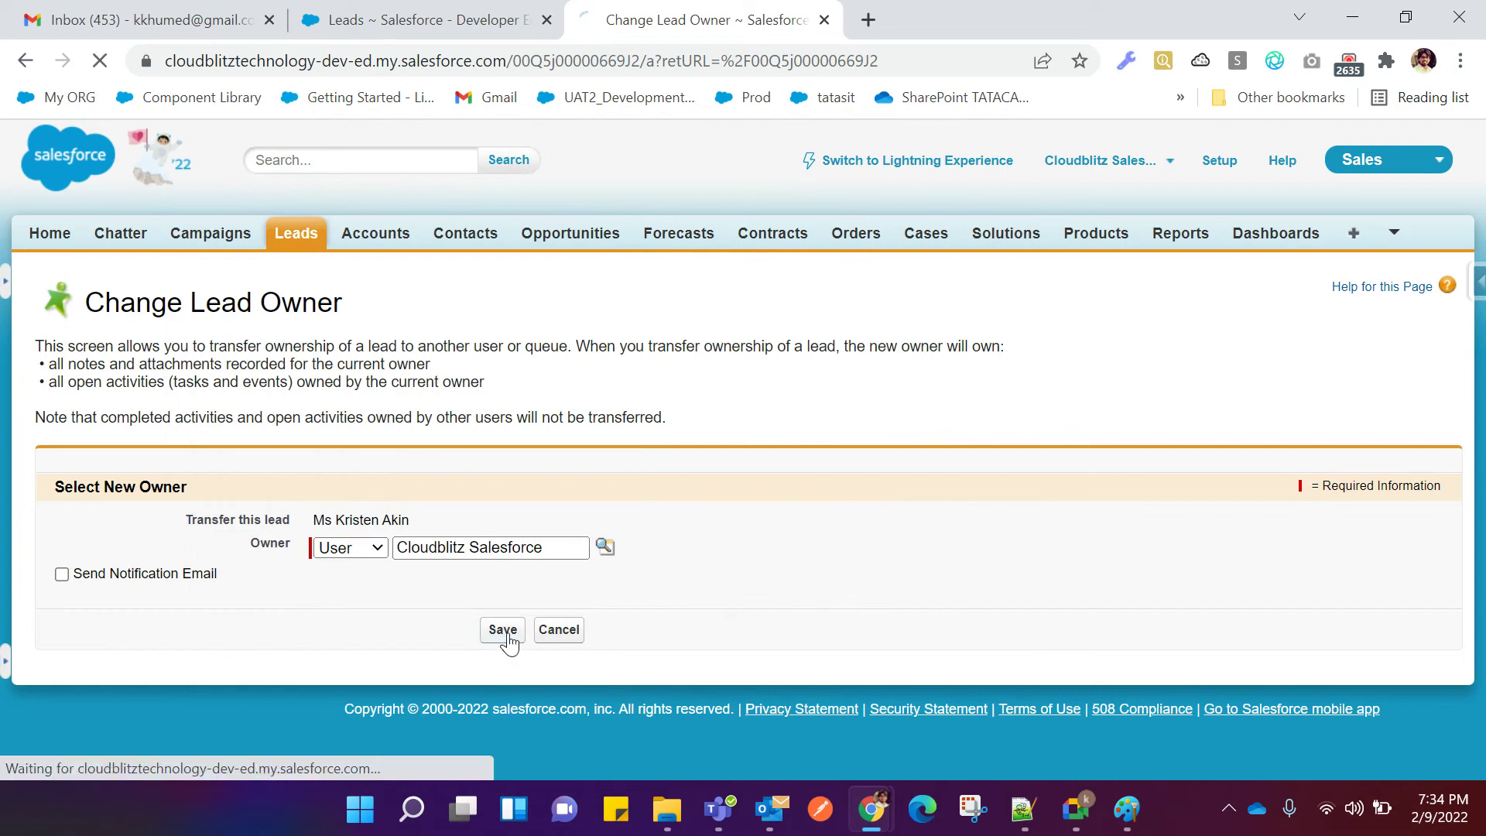
Open the lead's conversion form again and examine the Account Name field.
{"action": "scroll", "coordinate": [534, 577], "scroll_direction": "down", "scroll_amount": 1}
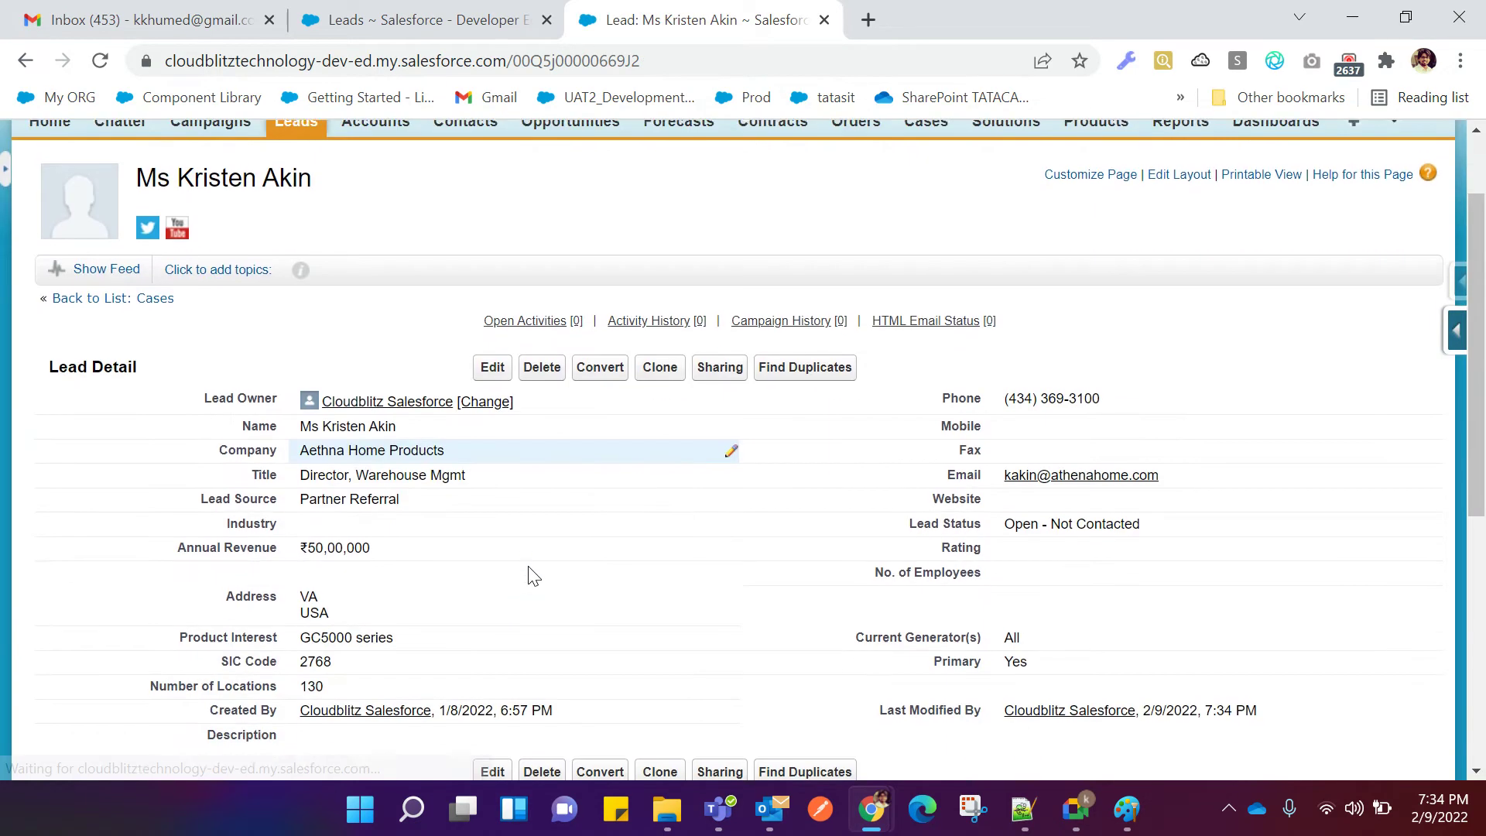
{"action": "left_click", "coordinate": [606, 364]}
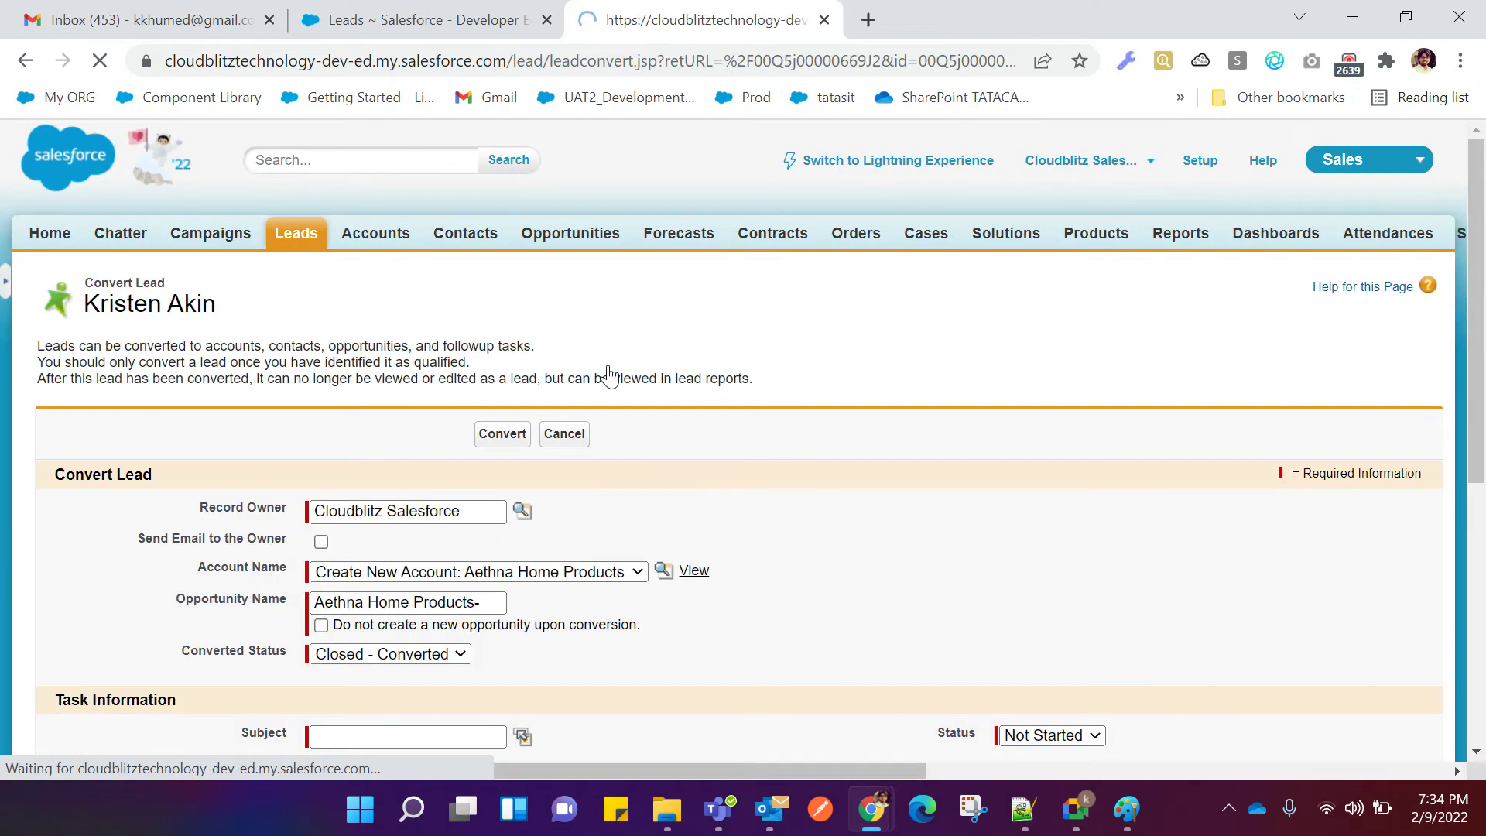
{"action": "scroll", "coordinate": [607, 374], "scroll_direction": "down", "scroll_amount": 3}
{"action": "left_click_drag", "start_coordinate": [198, 338], "coordinate": [288, 338]}
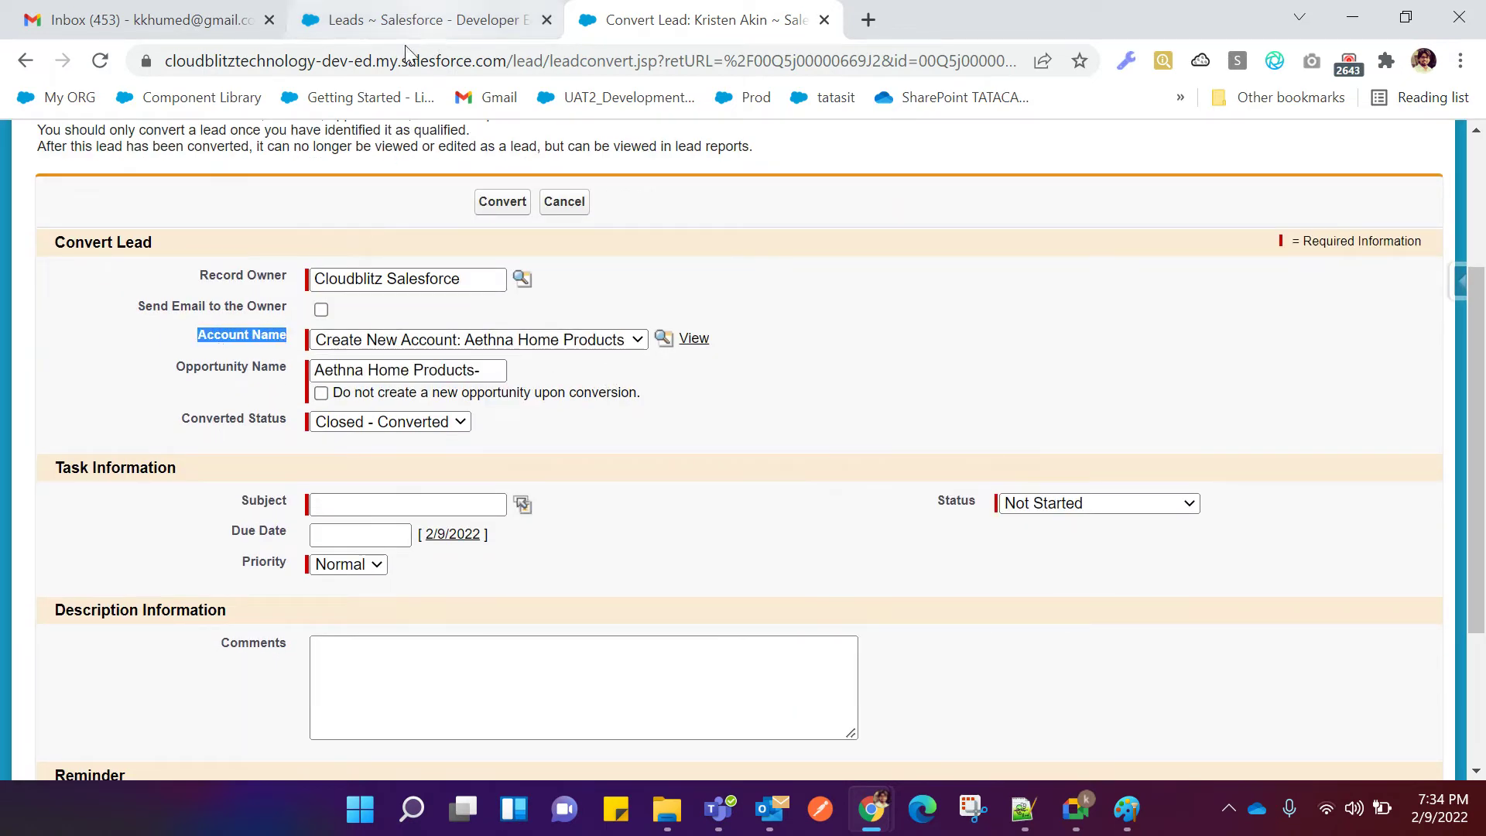
{"action": "left_click", "coordinate": [137, 368]}
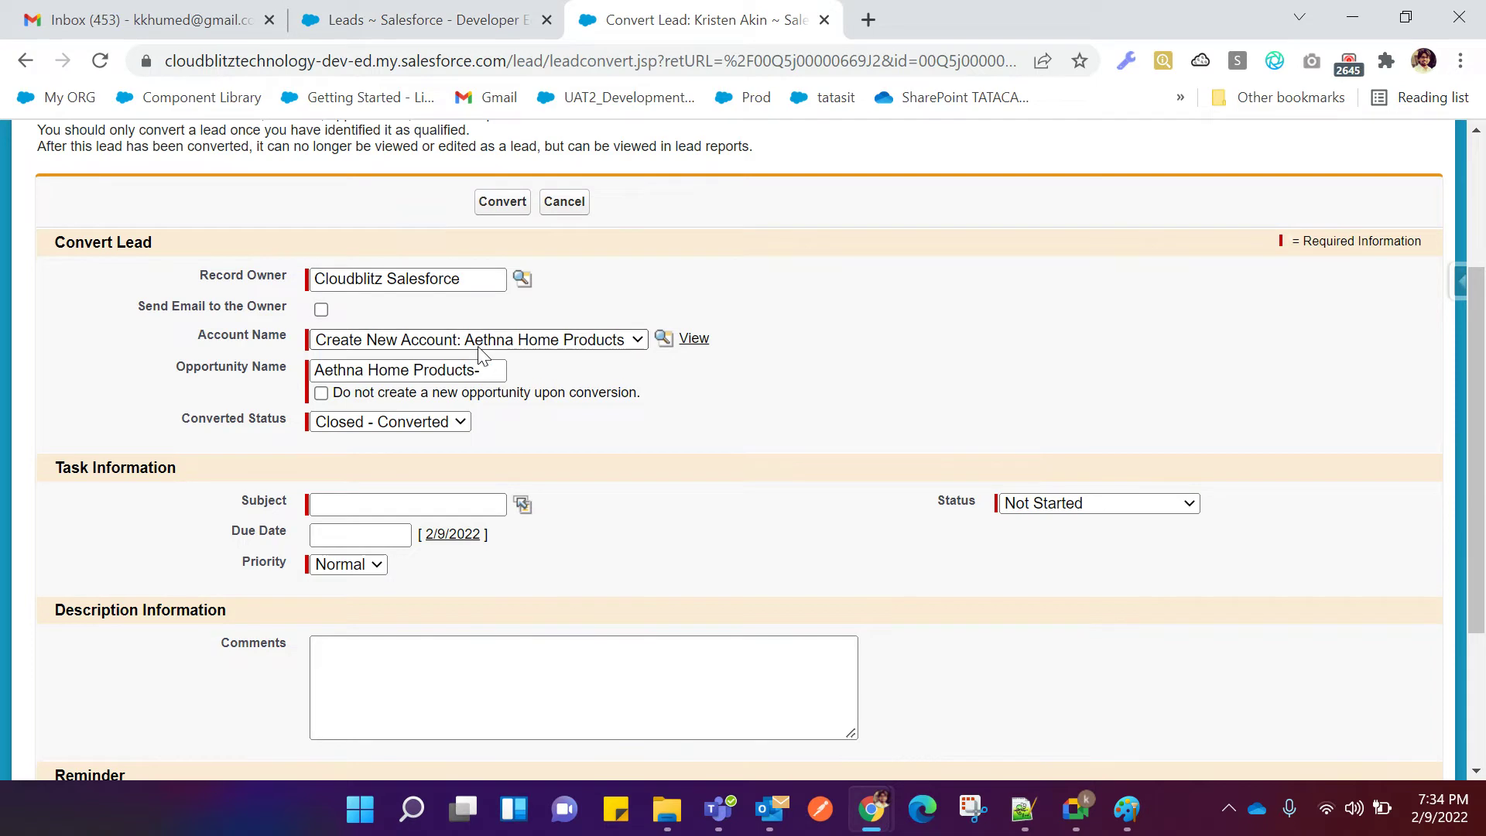
Open the Aethna Home Products lead record from the All Open Leads list and examine its Company field.
{"action": "left_click", "coordinate": [398, 35]}
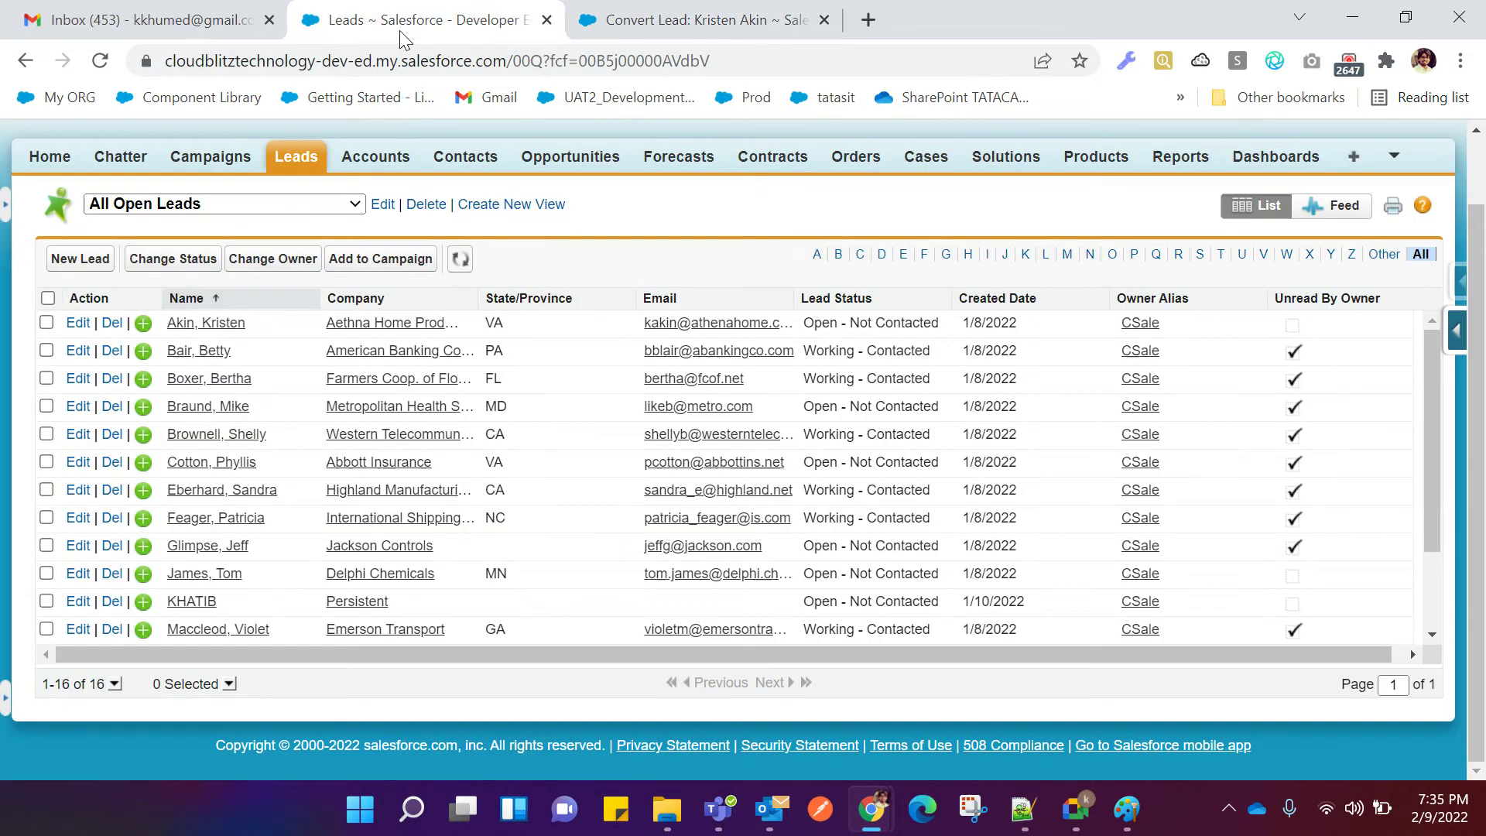
{"action": "right_click", "coordinate": [373, 323]}
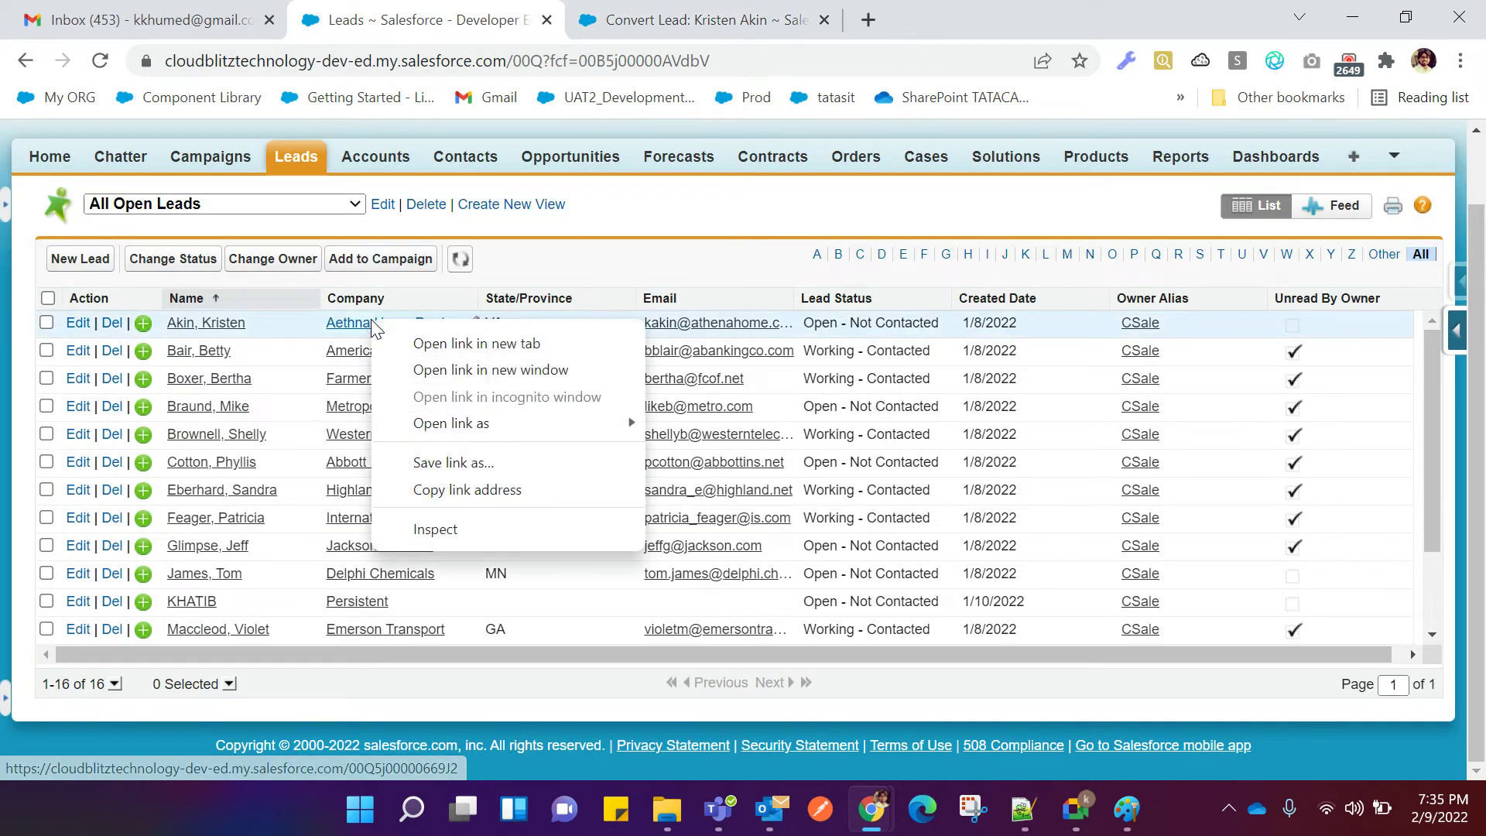
{"action": "right_click", "coordinate": [238, 333]}
{"action": "left_click", "coordinate": [294, 346]}
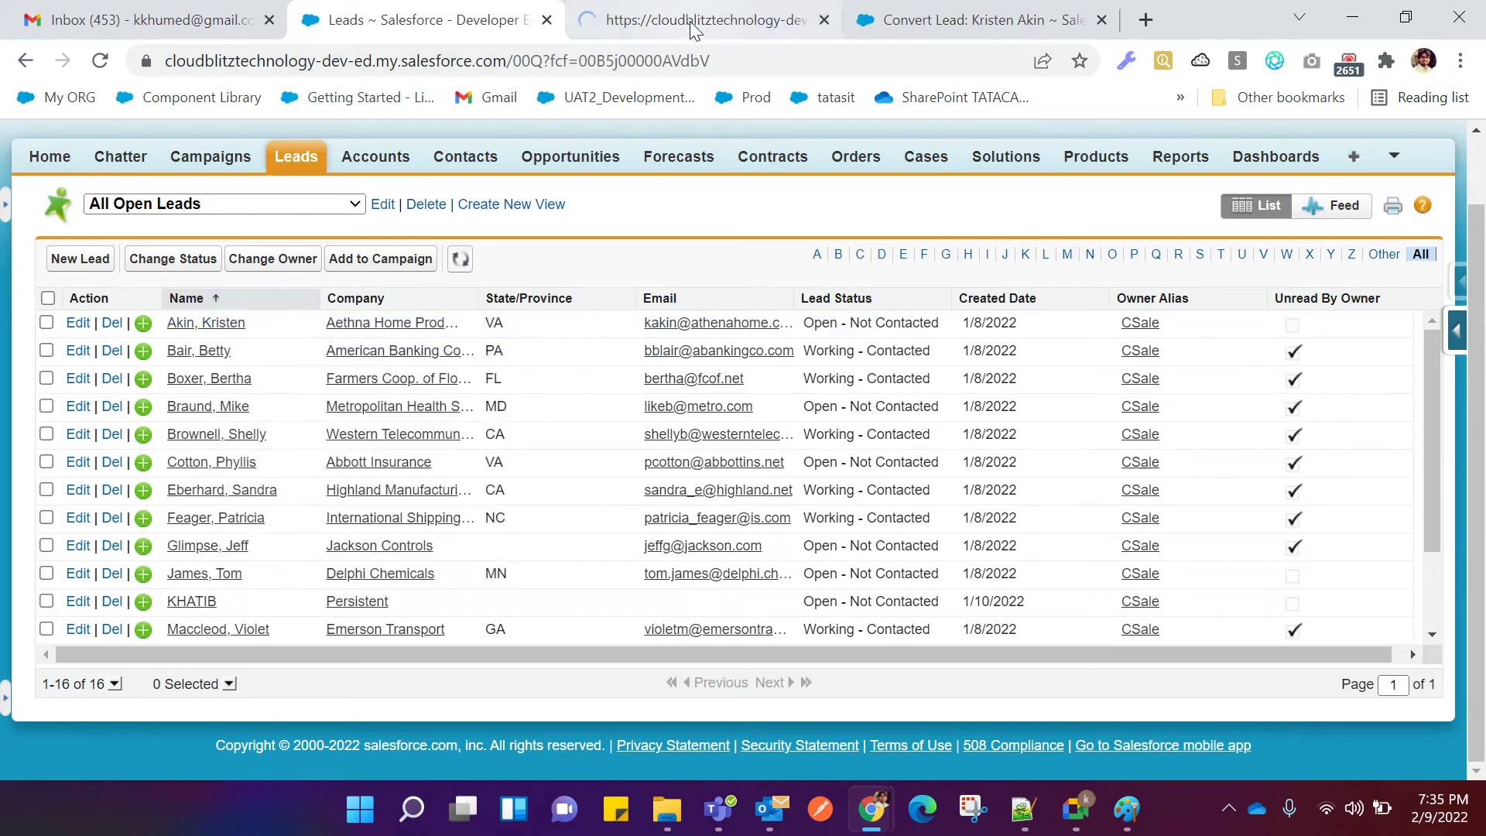
{"action": "left_click", "coordinate": [693, 31]}
{"action": "scroll", "coordinate": [508, 468], "scroll_direction": "down", "scroll_amount": 4}
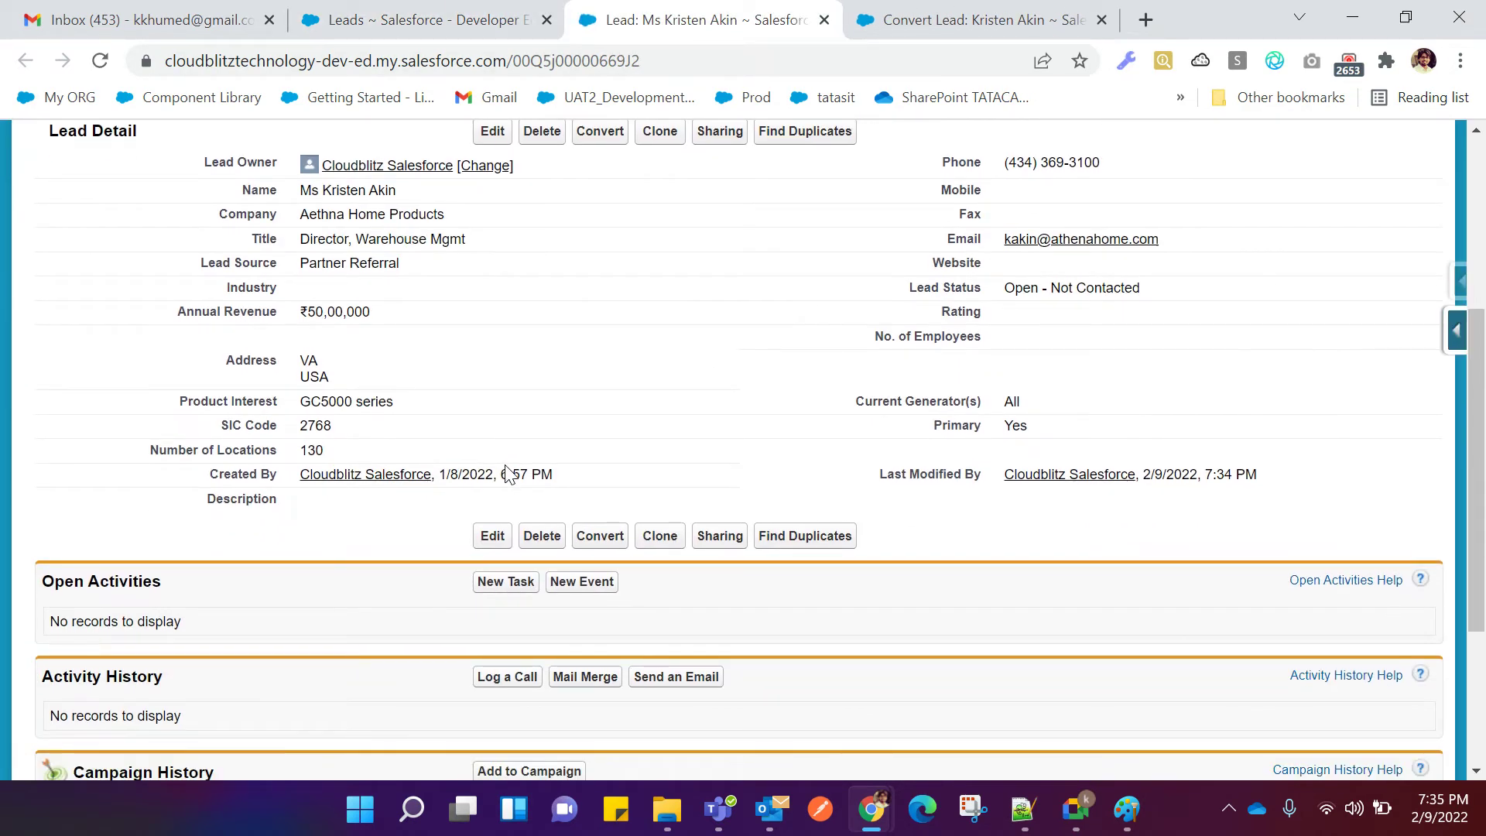
{"action": "scroll", "coordinate": [507, 474], "scroll_direction": "up", "scroll_amount": 2}
{"action": "left_click_drag", "start_coordinate": [302, 331], "coordinate": [448, 331]}
{"action": "left_click", "coordinate": [164, 356]}
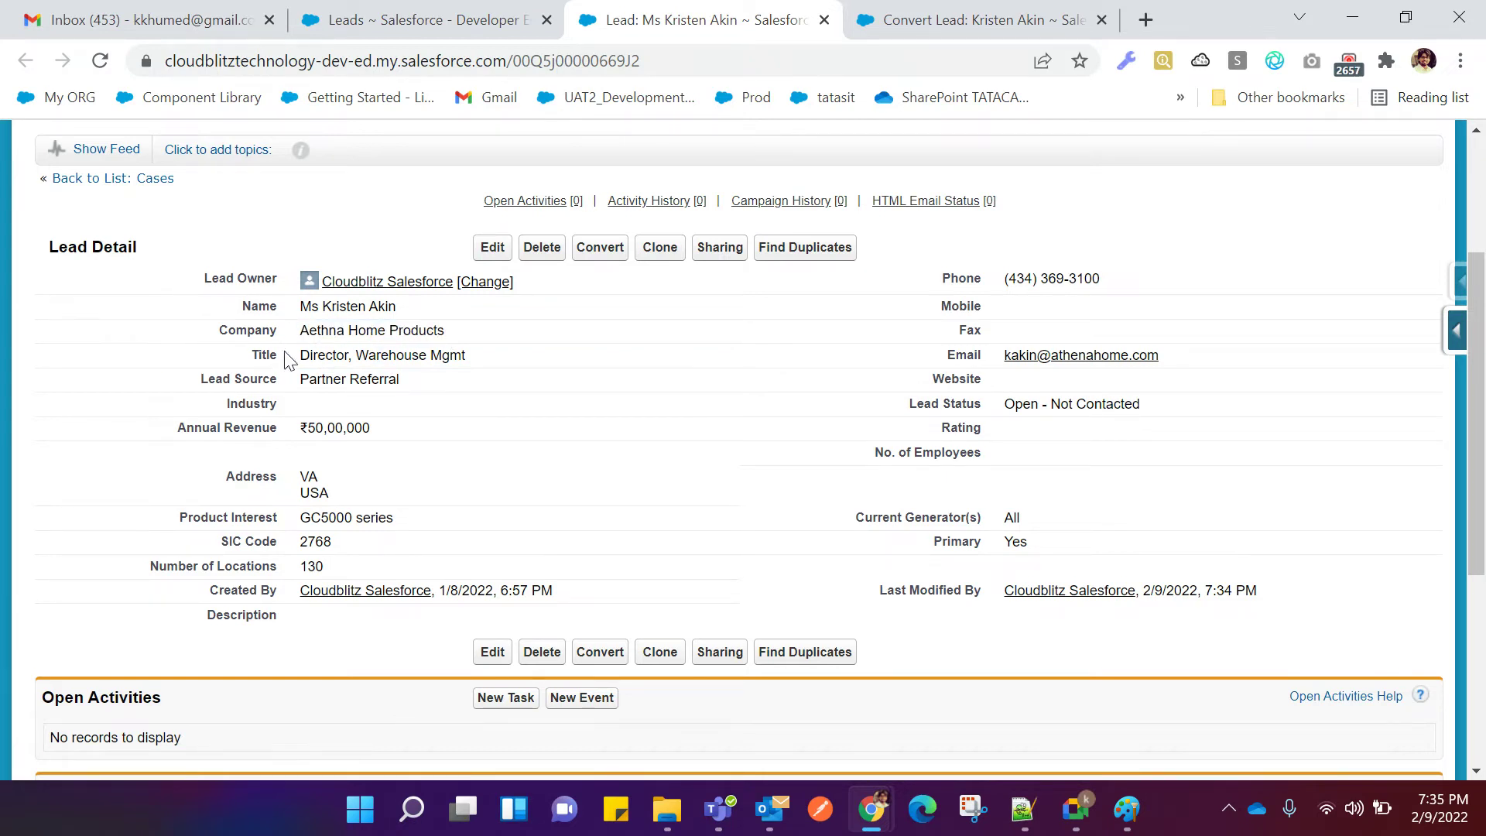
{"action": "left_click_drag", "start_coordinate": [300, 330], "coordinate": [485, 320]}
{"action": "left_click", "coordinate": [116, 376]}
{"action": "left_click_drag", "start_coordinate": [301, 331], "coordinate": [431, 324]}
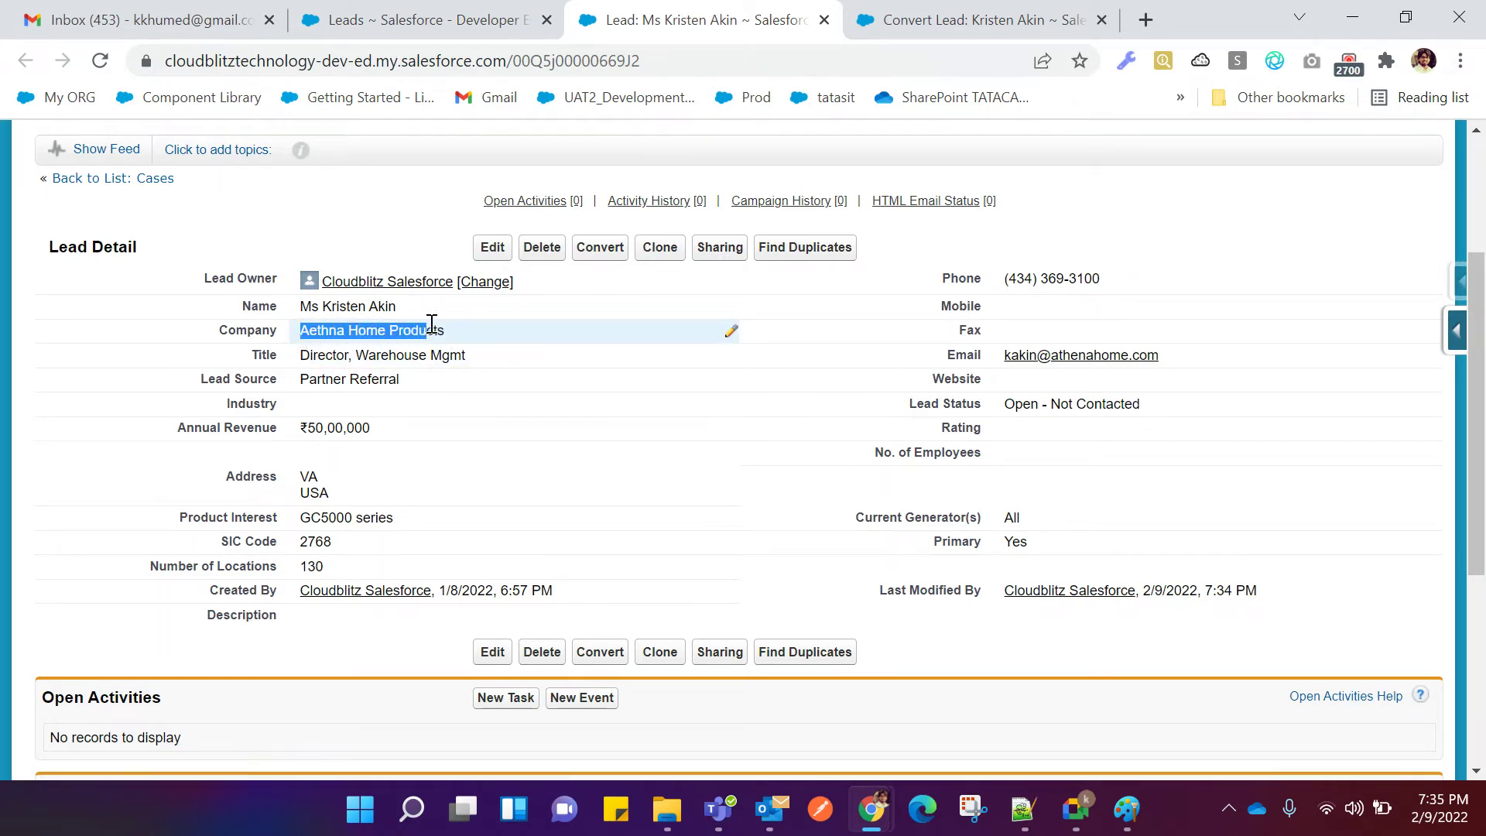
Return to the conversion form and examine how the Opportunity Name relates to the lead's company, along with the Converted Status.
{"action": "left_click", "coordinate": [430, 27]}
{"action": "left_click", "coordinate": [709, 23]}
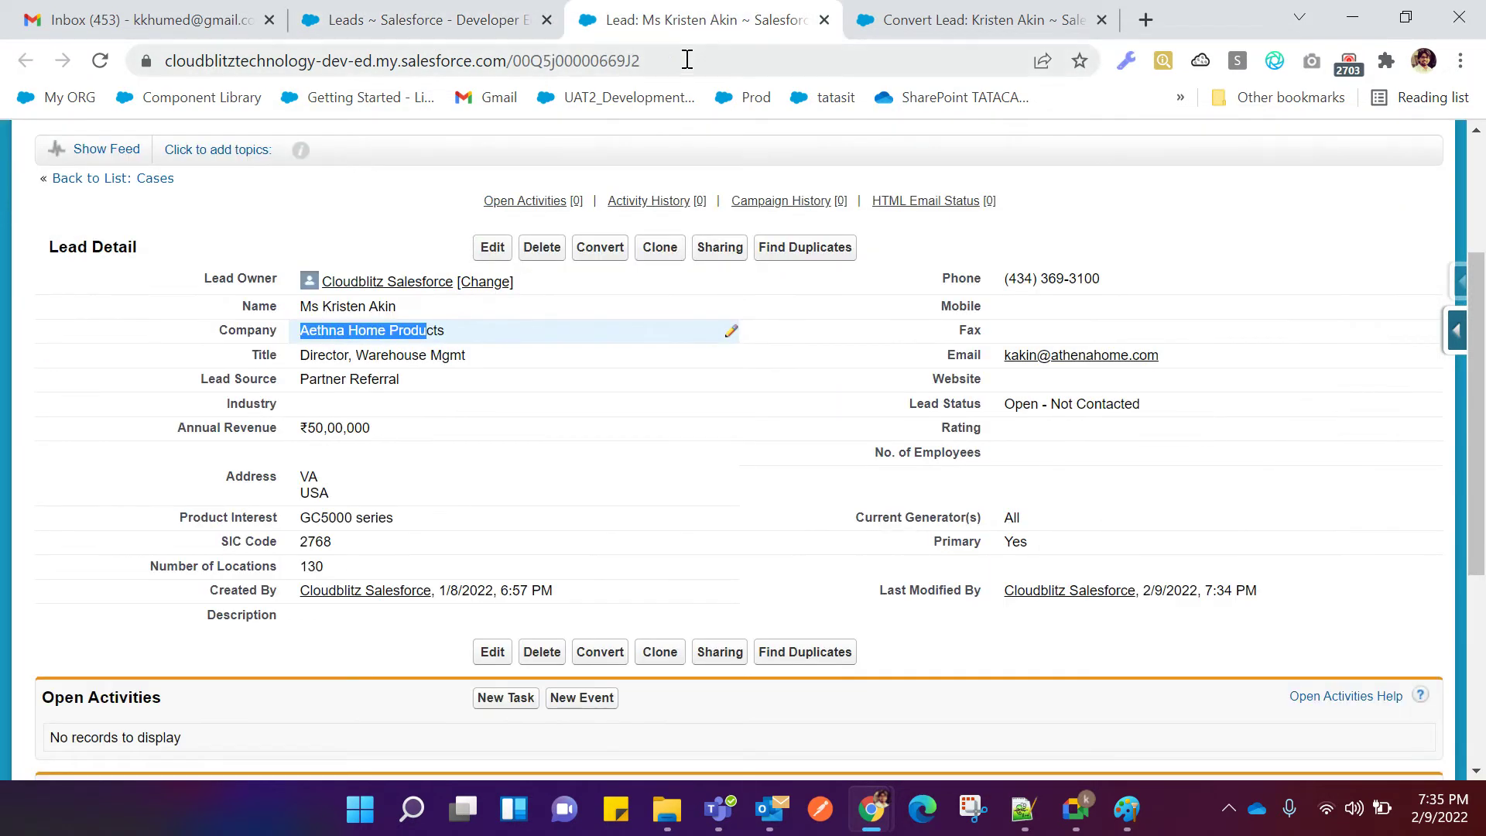
{"action": "left_click", "coordinate": [893, 28]}
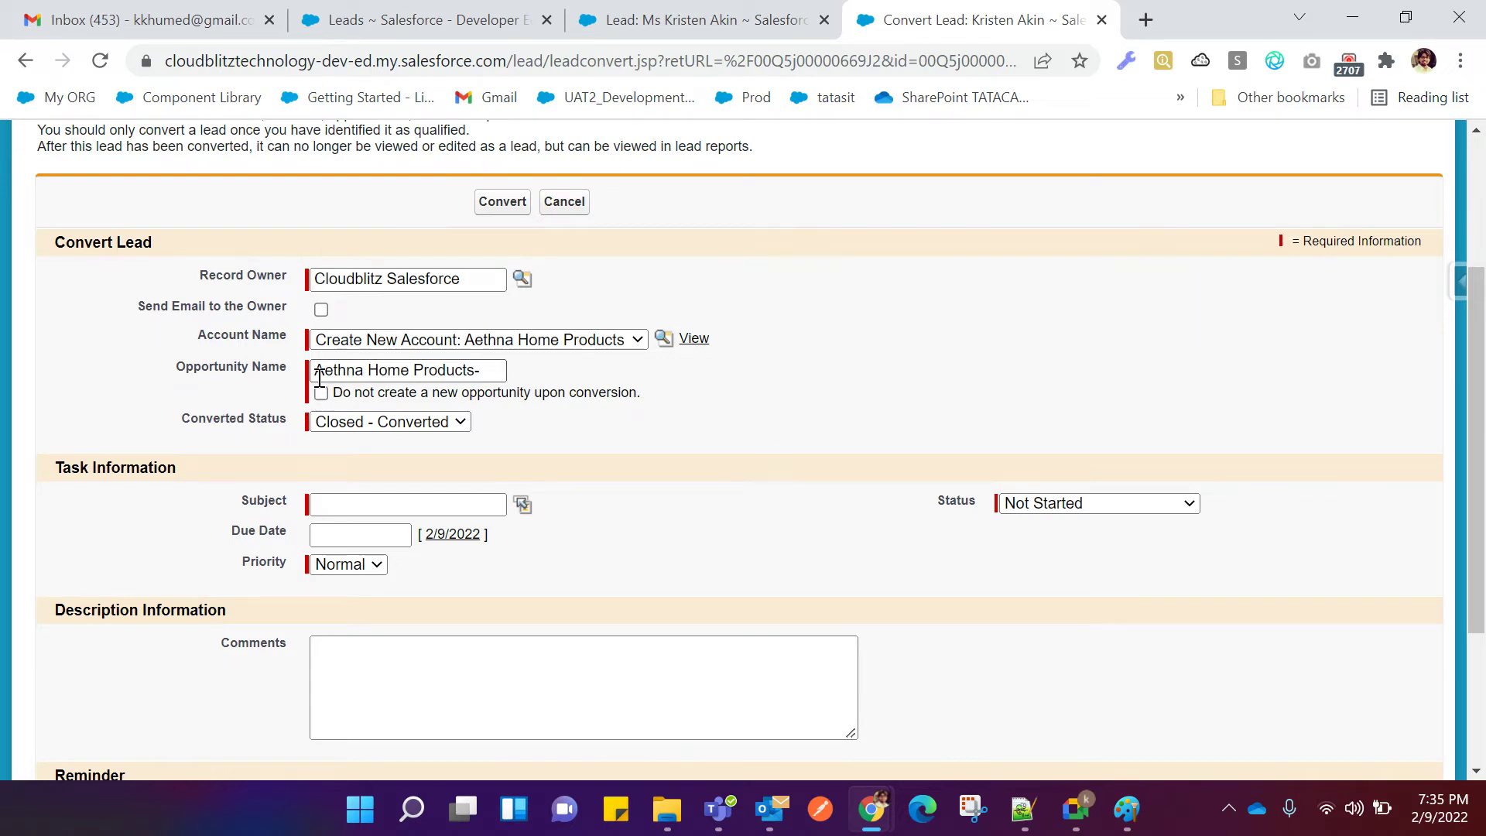
{"action": "left_click_drag", "start_coordinate": [319, 370], "coordinate": [488, 370]}
{"action": "left_click", "coordinate": [634, 387]}
{"action": "scroll", "coordinate": [656, 373], "scroll_direction": "down", "scroll_amount": 2}
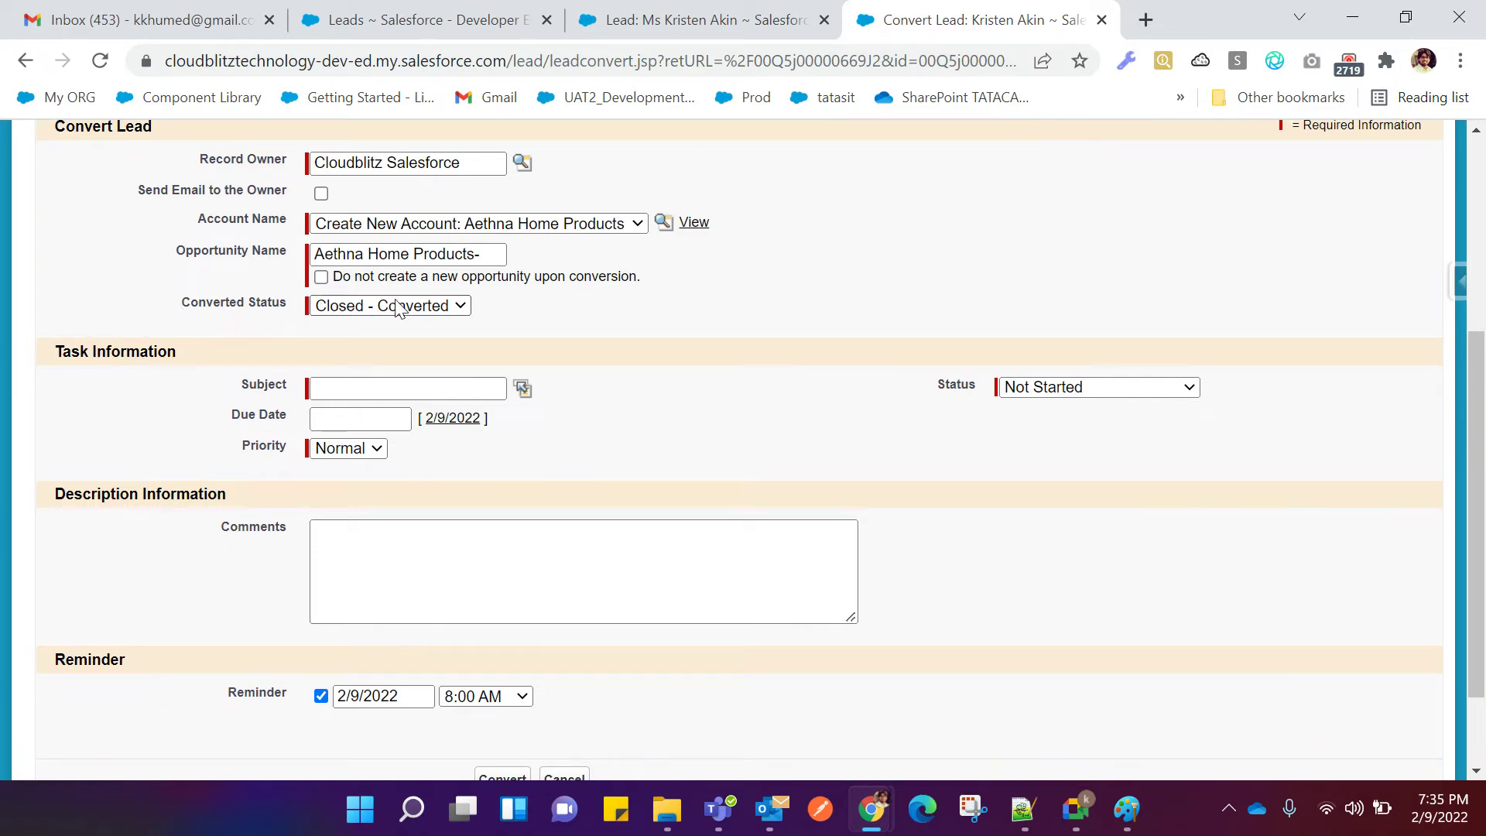
Check the Lead Status on the lead record against the Converted Status on the conversion form.
{"action": "left_click", "coordinate": [703, 26]}
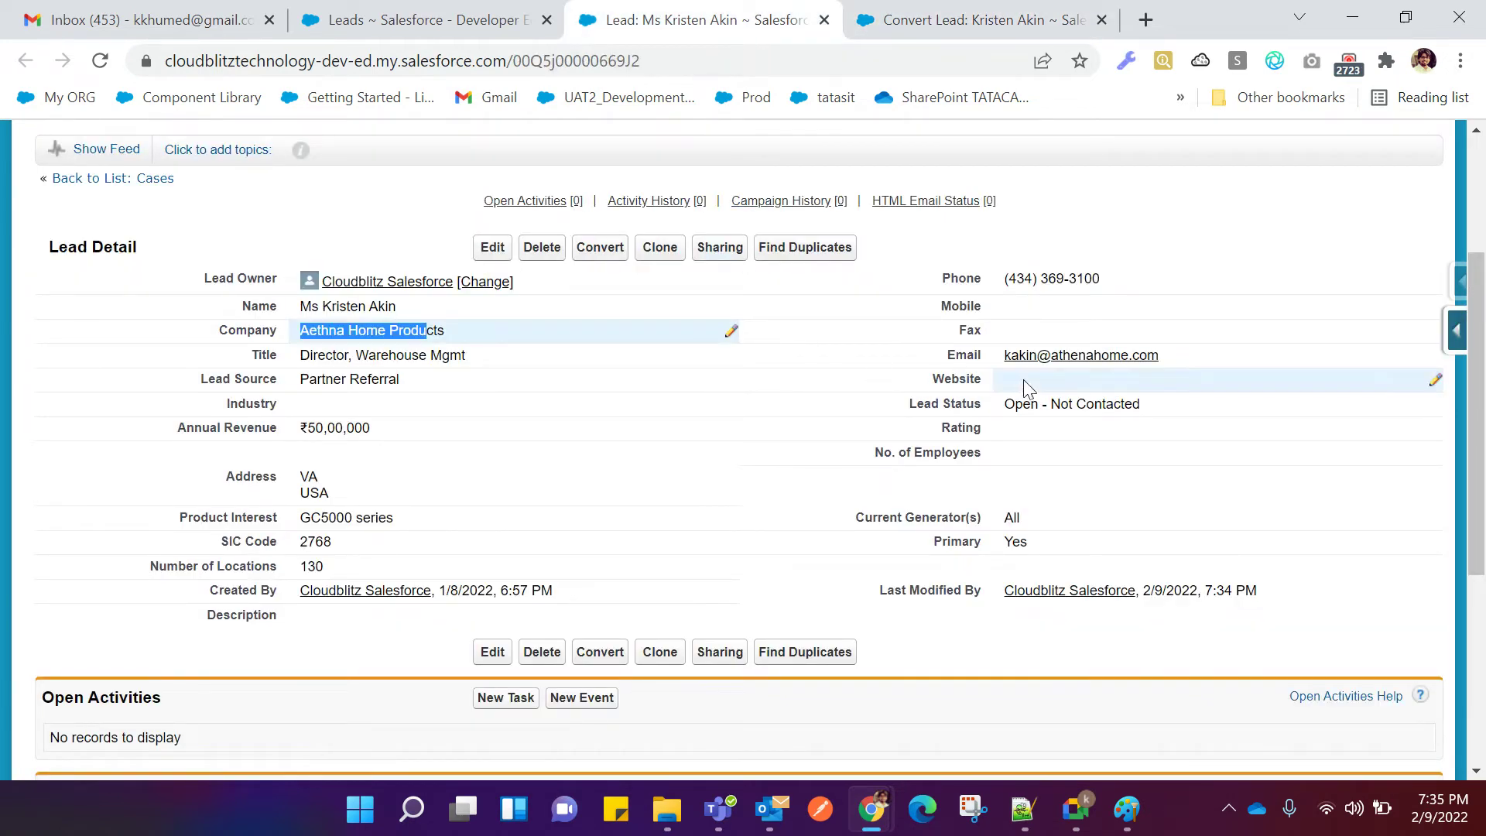
{"action": "left_click_drag", "start_coordinate": [1005, 403], "coordinate": [1189, 403]}
{"action": "left_click", "coordinate": [1183, 430]}
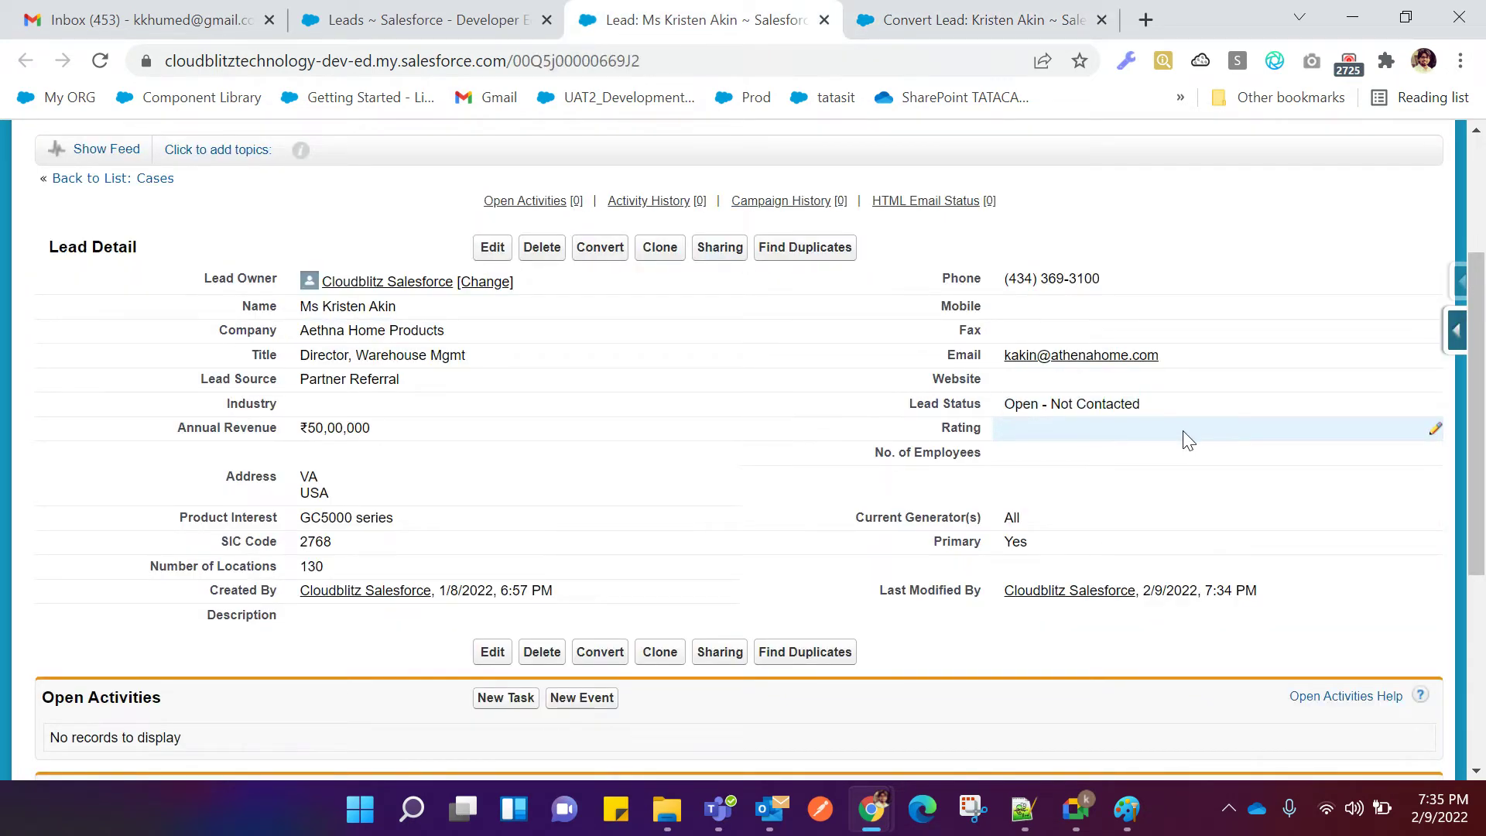
{"action": "left_click_drag", "start_coordinate": [1005, 404], "coordinate": [1158, 405]}
{"action": "left_click", "coordinate": [1126, 422]}
{"action": "left_click", "coordinate": [900, 30]}
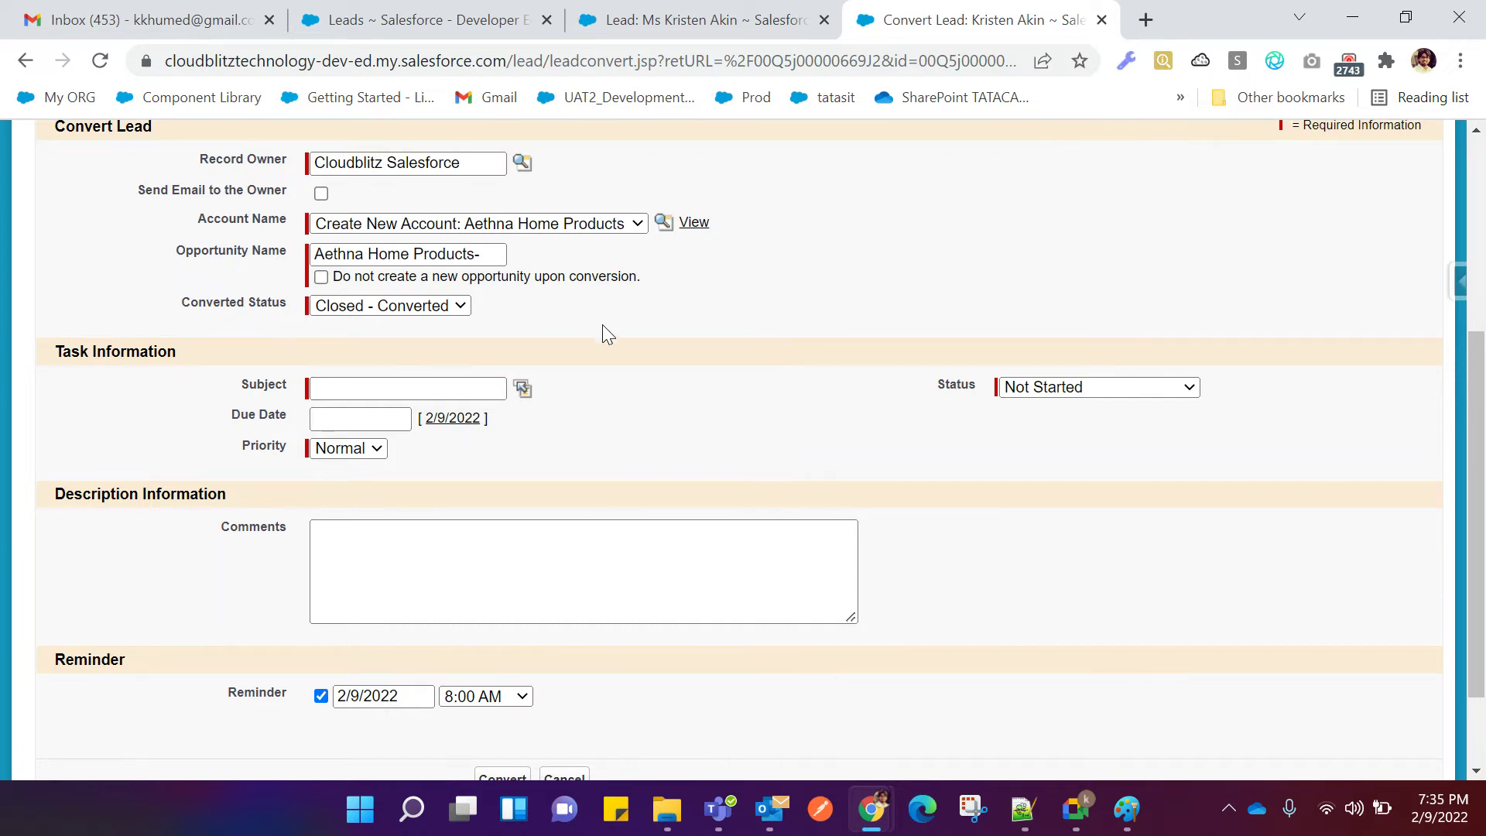
Switch to the Notepad++ notes and write point 3 as "Enter the subject to create a Task-->Lead COnverted.".
{"action": "scroll", "coordinate": [609, 338], "scroll_direction": "up", "scroll_amount": 3}
{"action": "scroll", "coordinate": [774, 542], "scroll_direction": "down", "scroll_amount": 3}
{"action": "left_click", "coordinate": [1011, 819]}
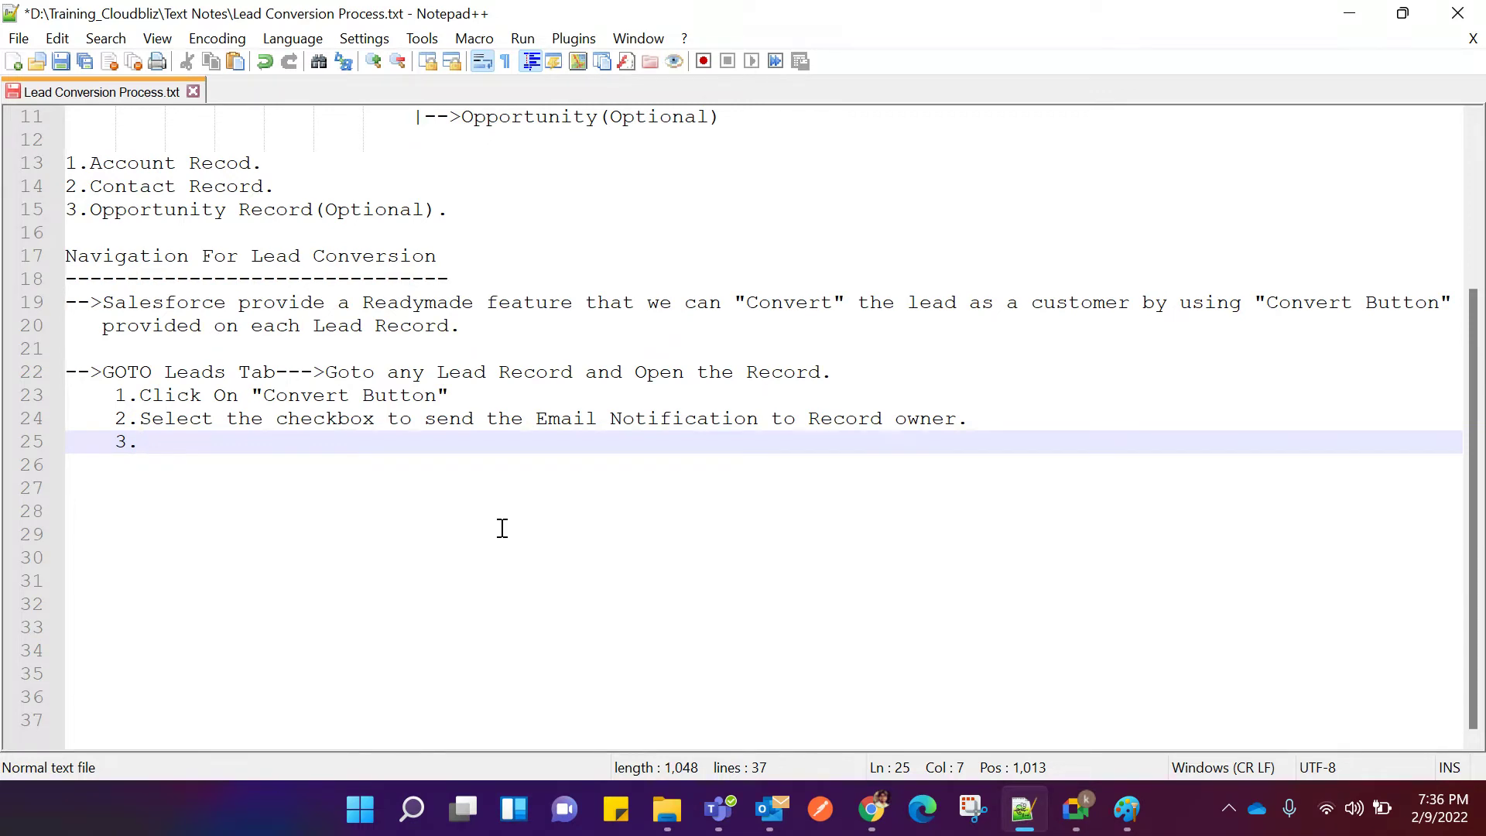
{"action": "type", "text": "Enter the s"}
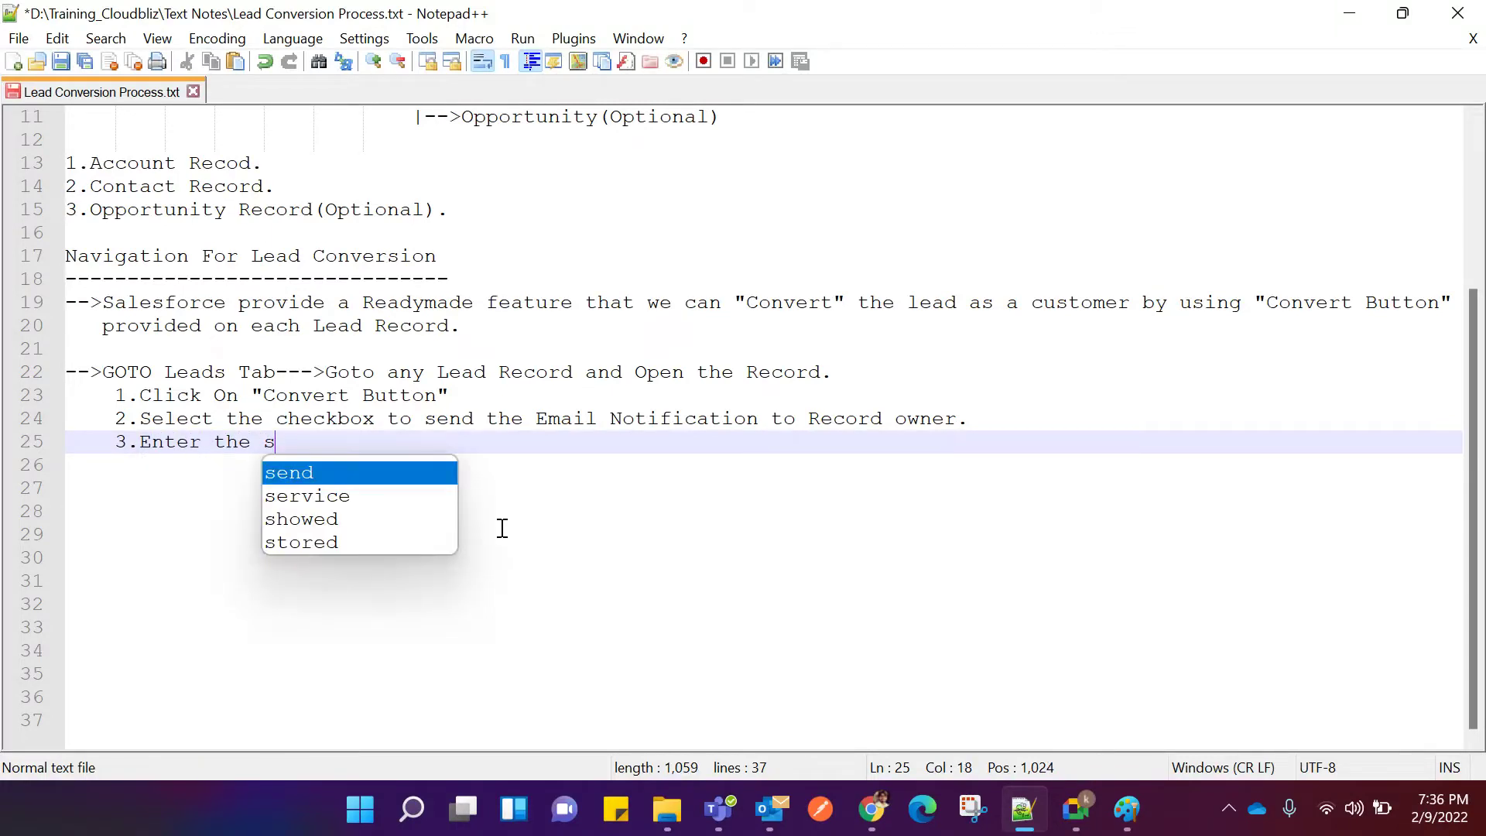
{"action": "type", "text": "ubject t"}
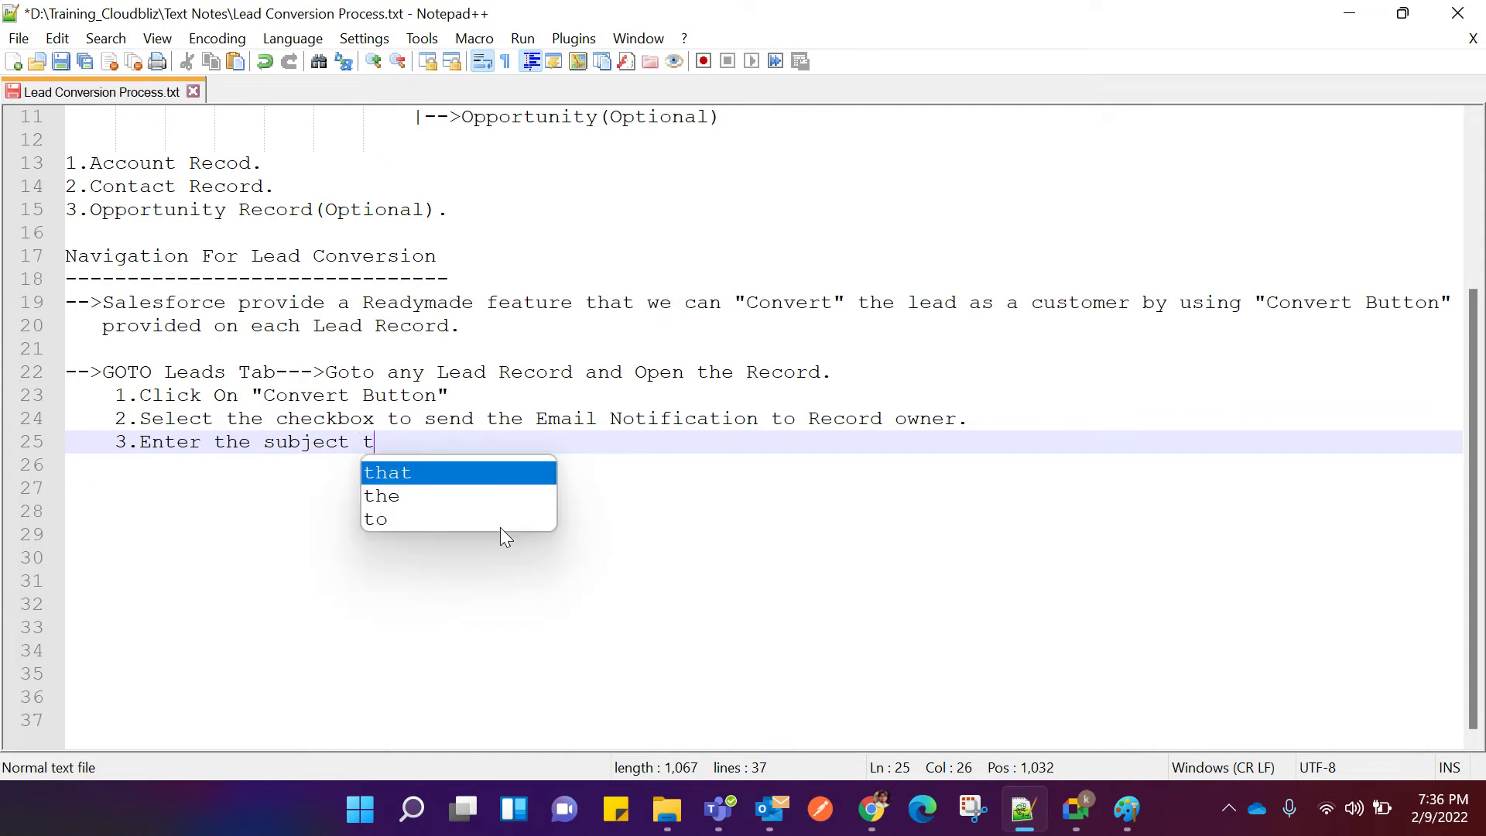
{"action": "type", "text": "o create a "}
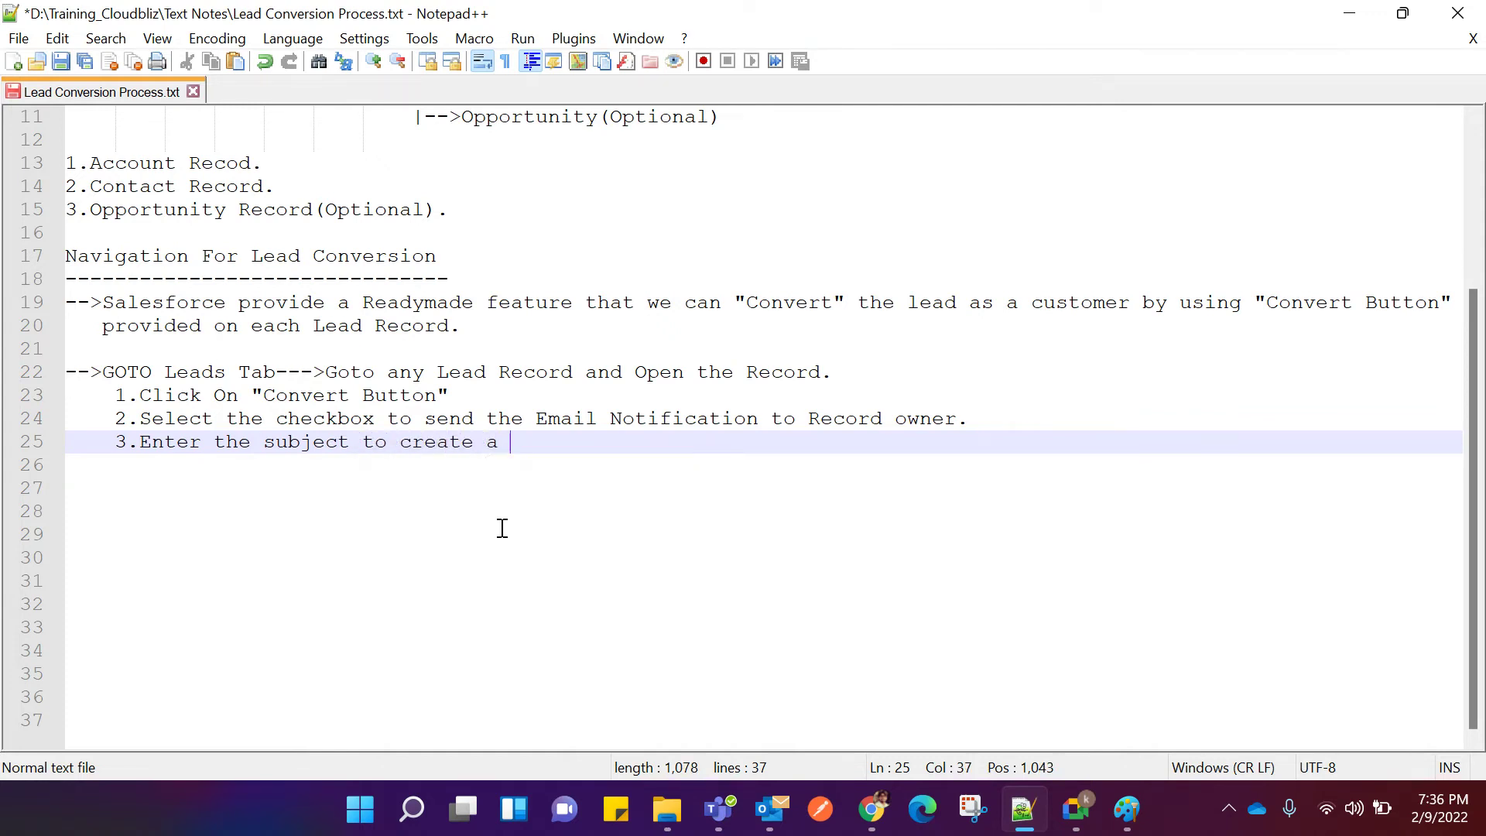
{"action": "type", "text": "Task-- "}
{"action": "type", "text": "Lead"}
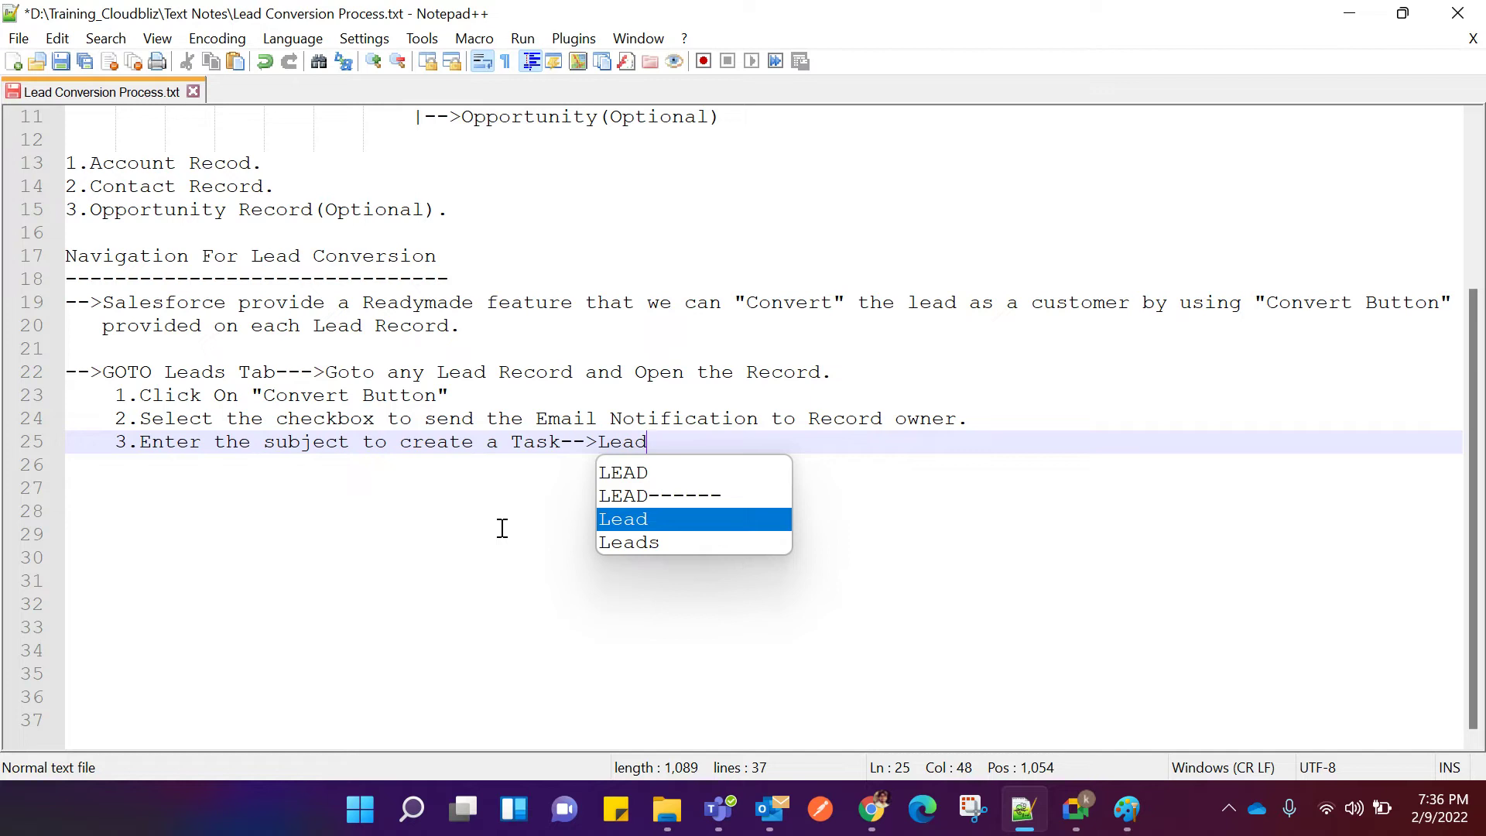
{"action": "type", "text": " COn"}
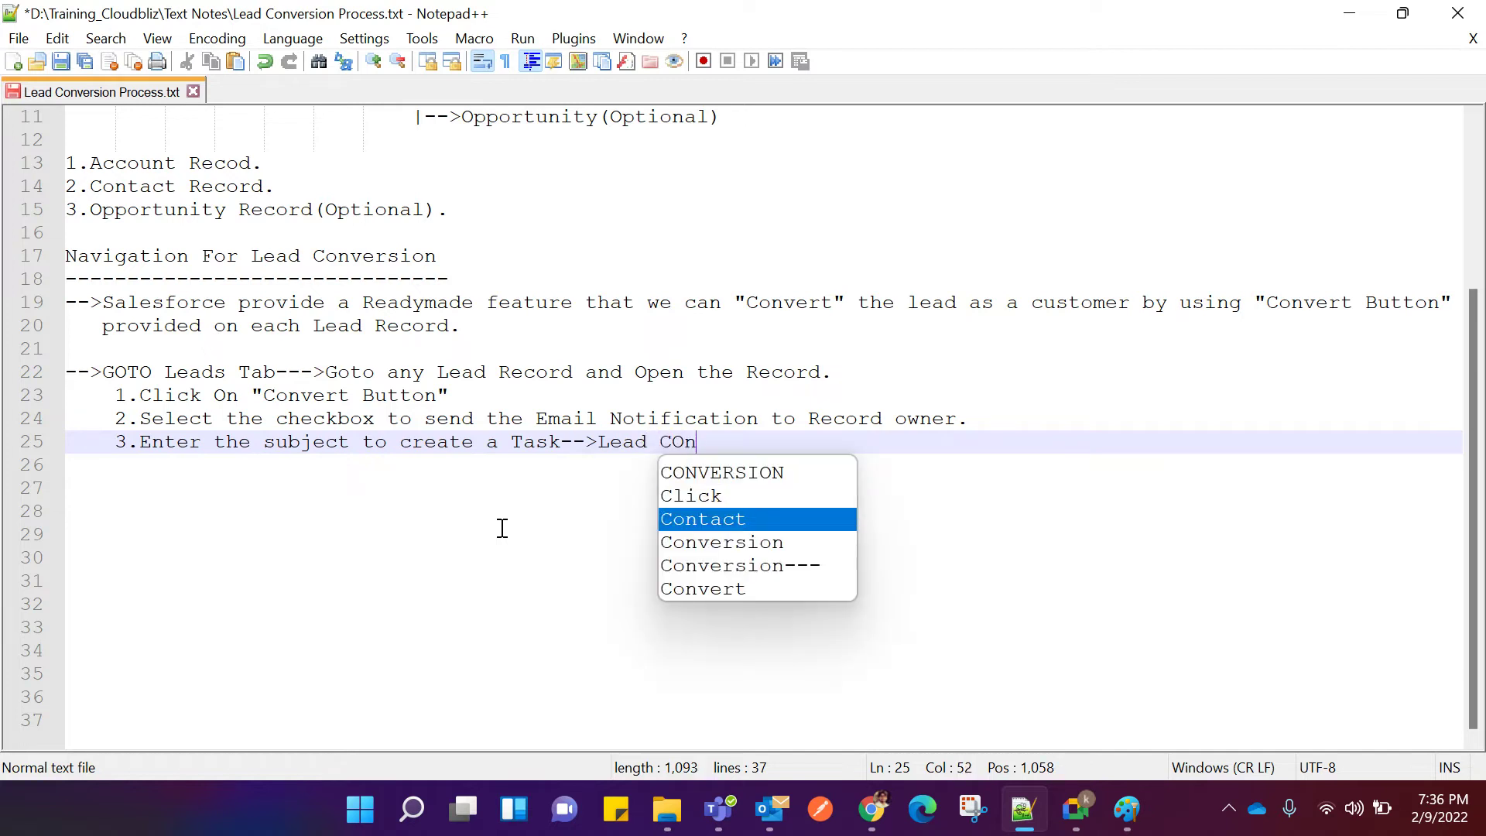
{"action": "type", "text": "verted"}
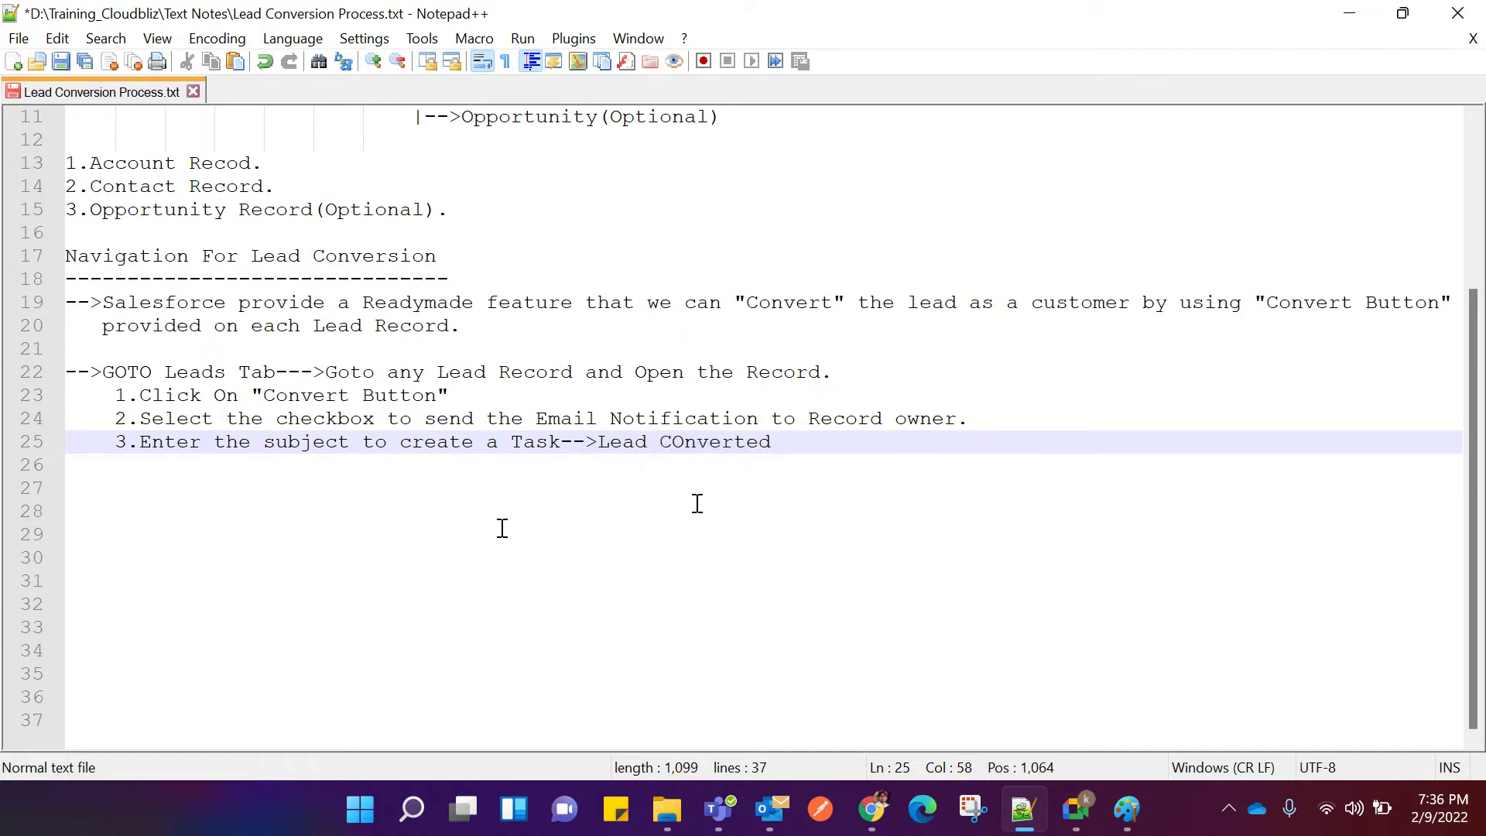
{"action": "type", "text": "."}
Add point 4 to the conversion notes: "Select the Priority-->High".
{"action": "key", "text": "Return"}
{"action": "type", "text": "4."}
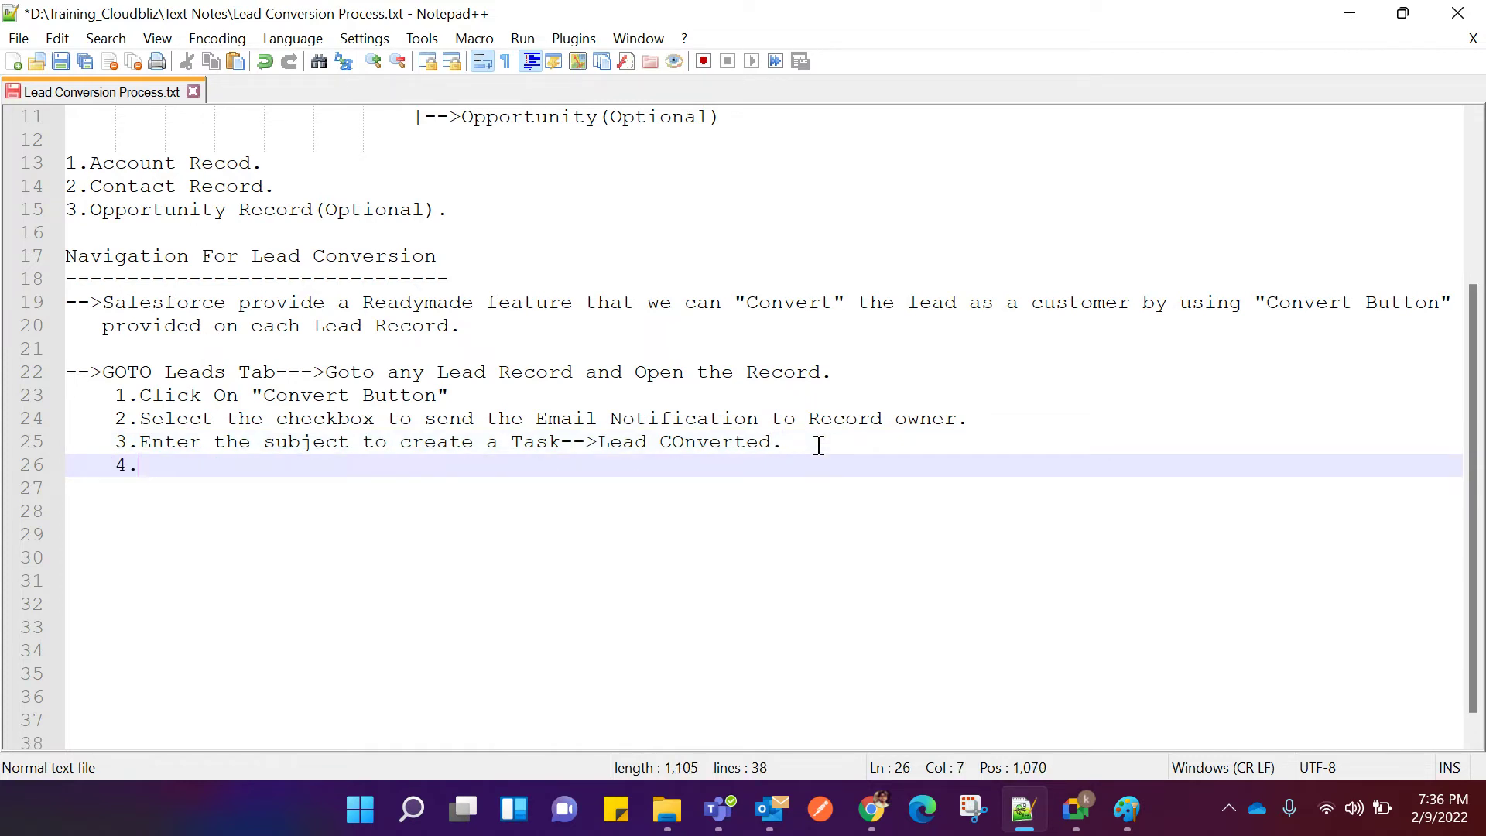
{"action": "type", "text": "Select "}
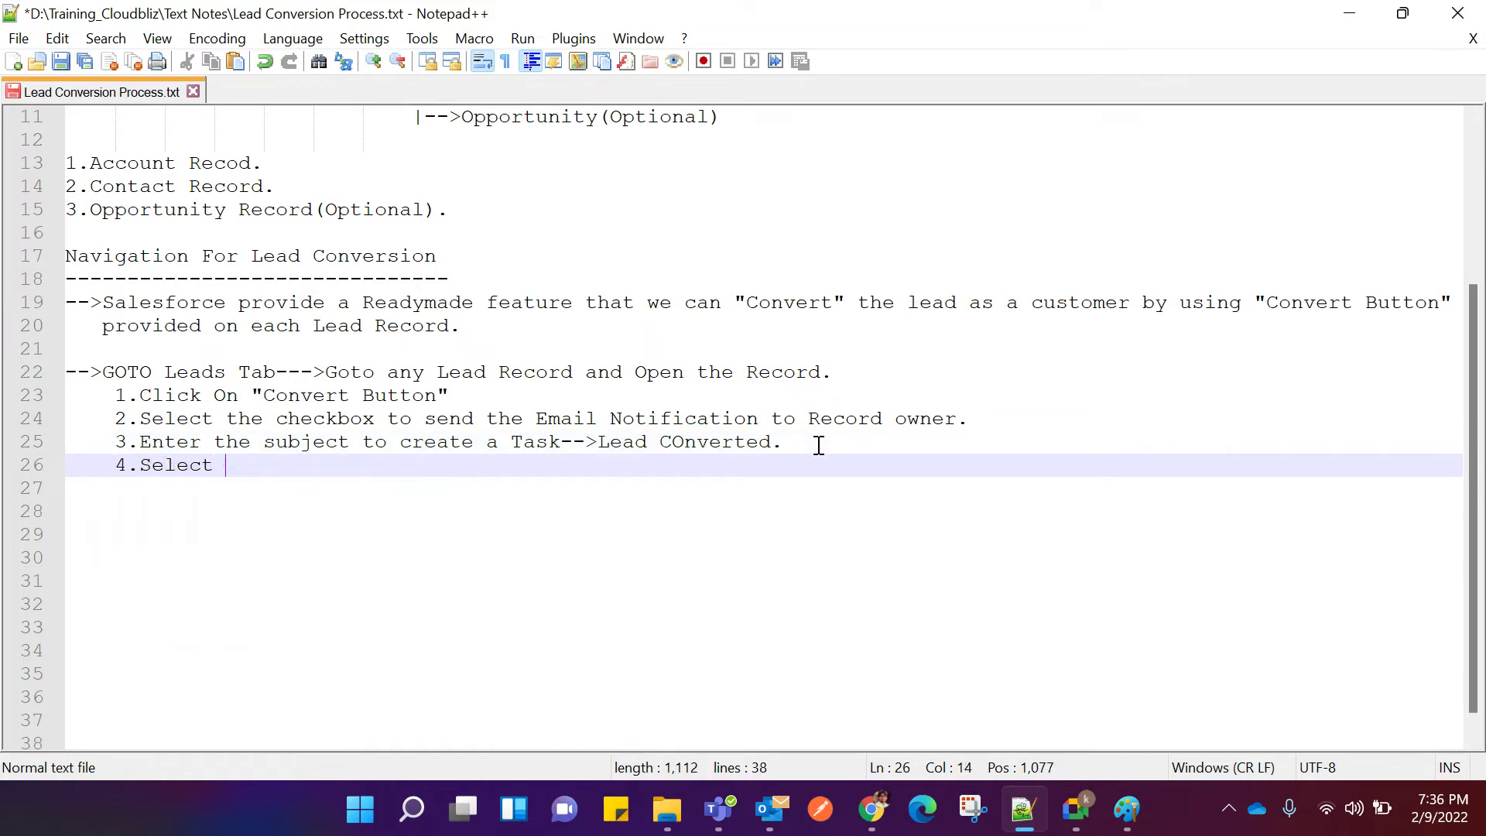
{"action": "type", "text": "the Priority-->High"}
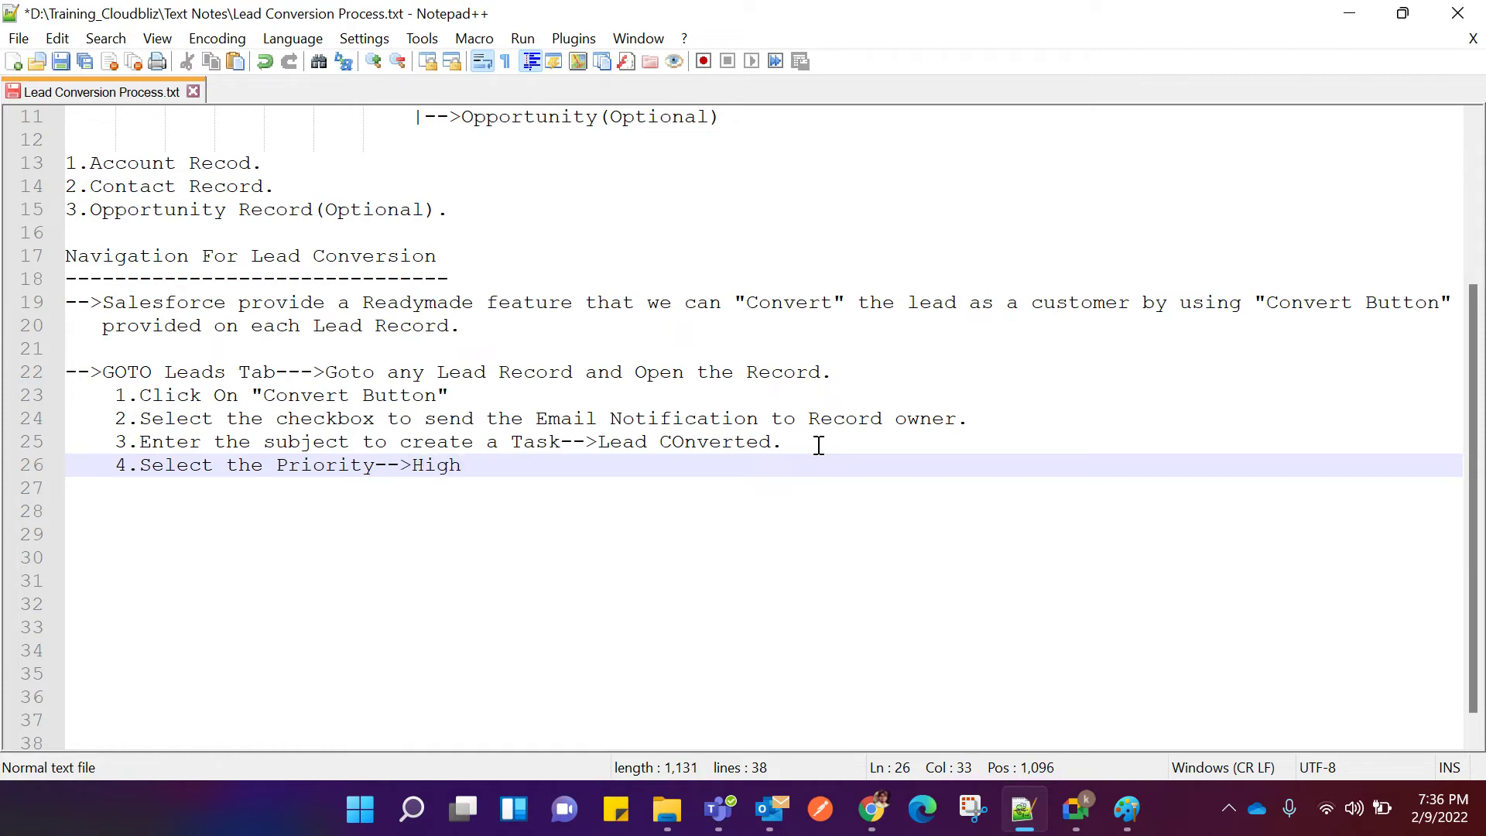
Check the task Status field on the Salesforce conversion form and add point 5 to the notes: Select The Status as "Completed".
{"action": "key", "text": "Return"}
{"action": "type", "text": "5."}
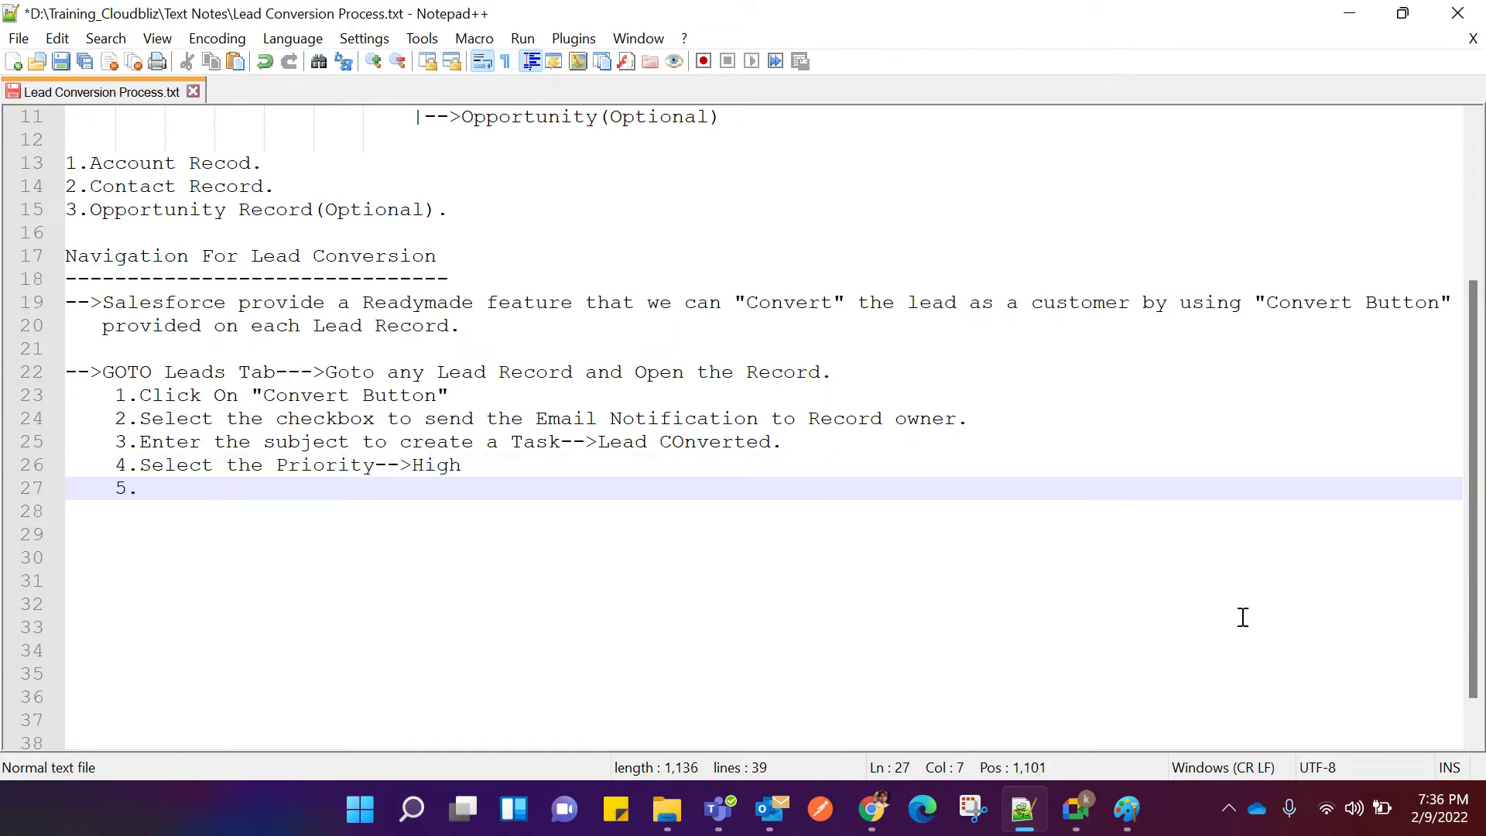
{"action": "mouse_move", "coordinate": [872, 809]}
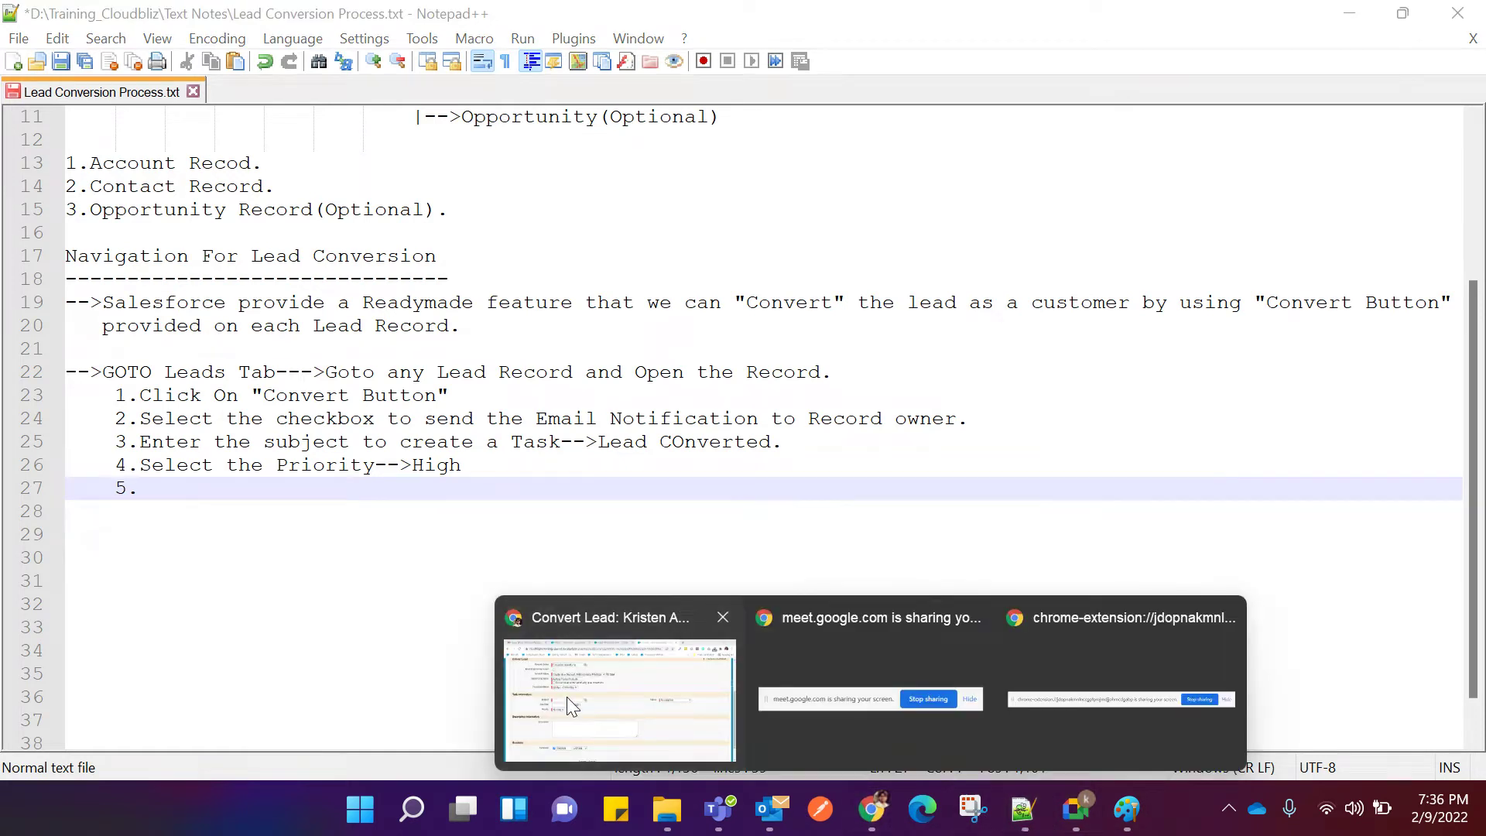
{"action": "left_click", "coordinate": [567, 697]}
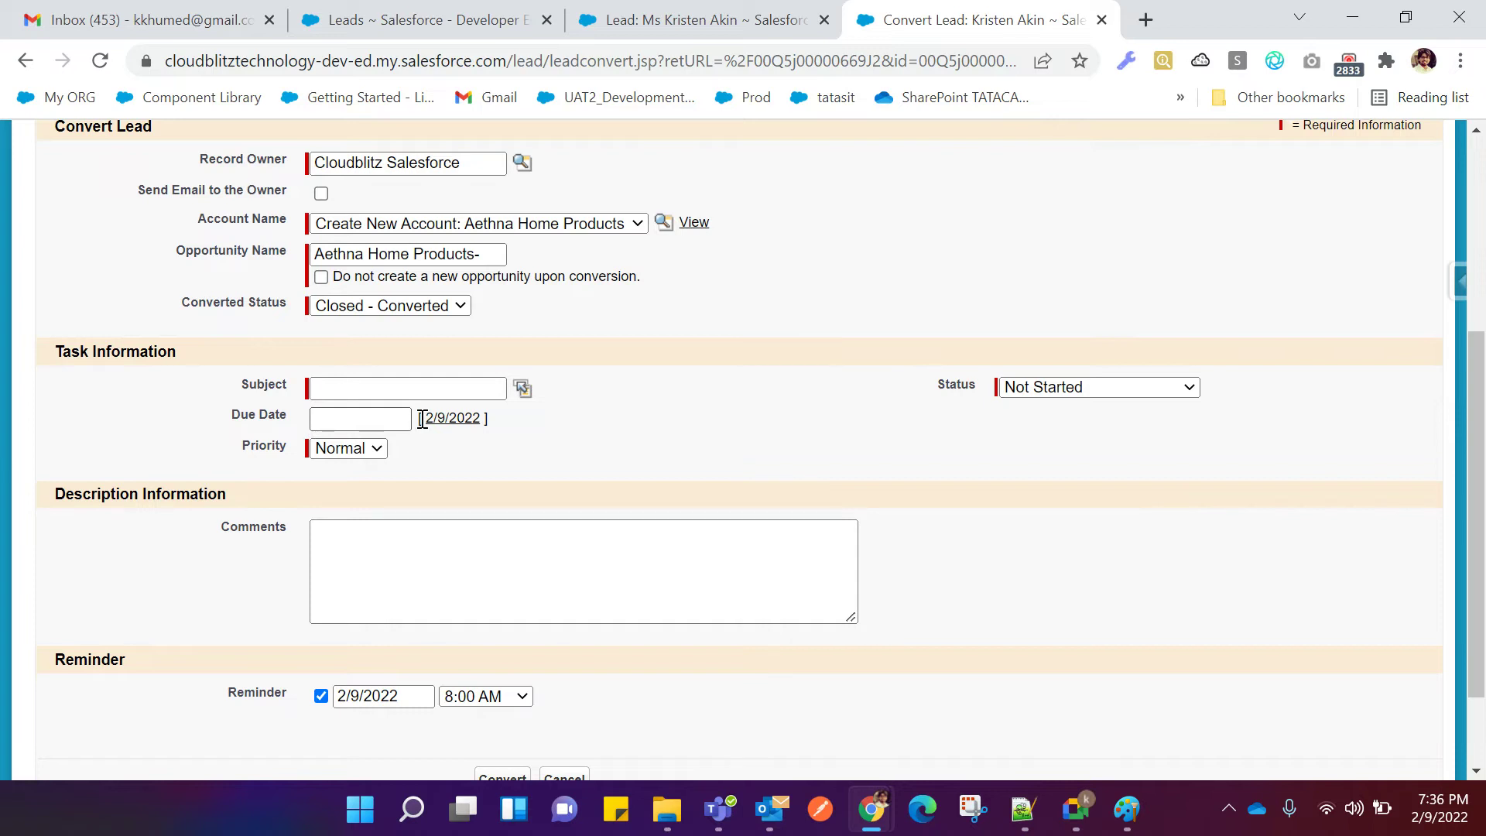
{"action": "left_click_drag", "start_coordinate": [980, 392], "coordinate": [939, 384]}
{"action": "left_click", "coordinate": [964, 424]}
{"action": "left_click", "coordinate": [1024, 809]}
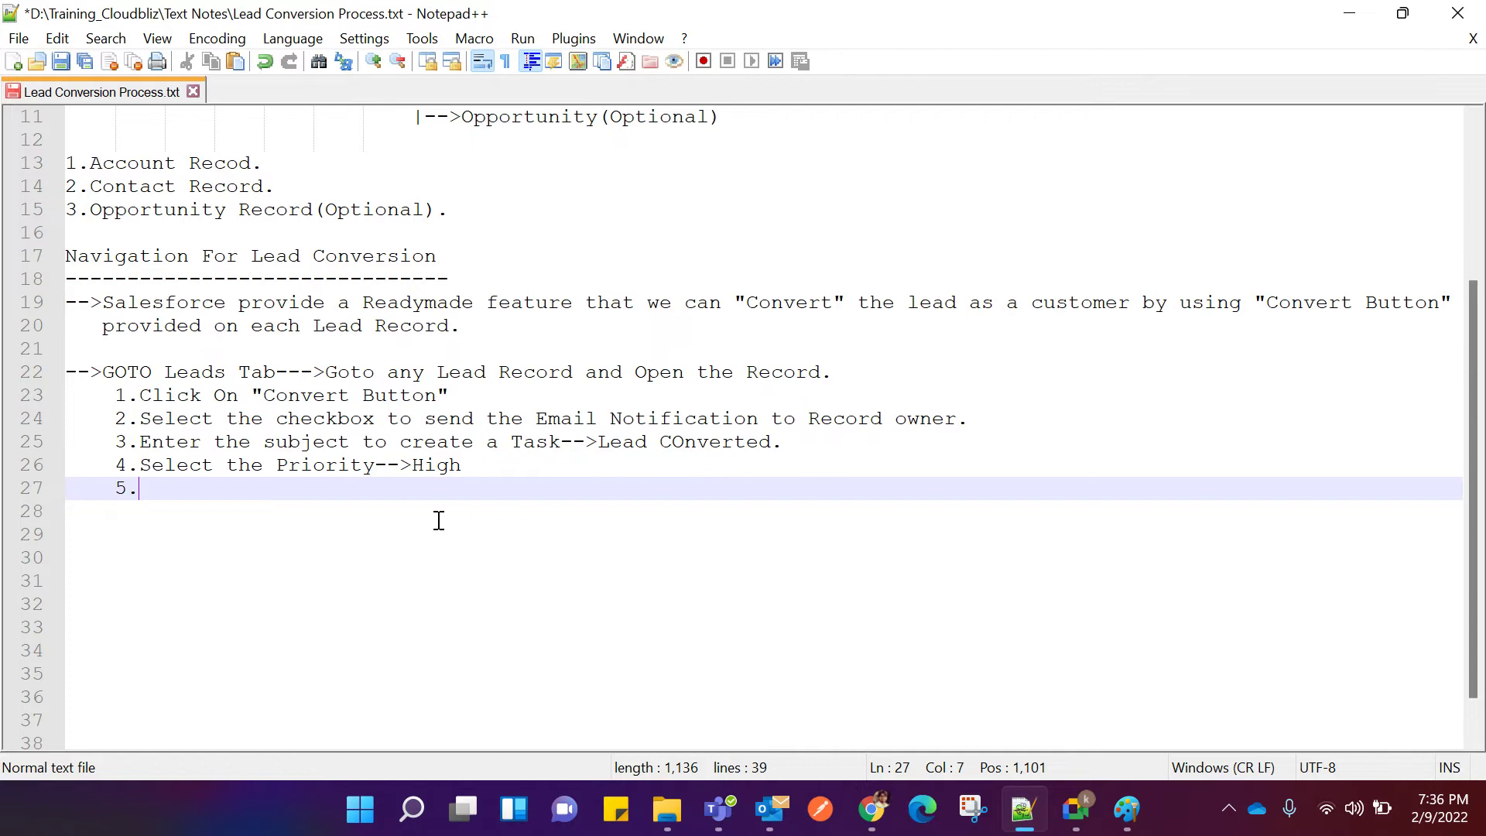
{"action": "type", "text": "Select The Status as \"\""}
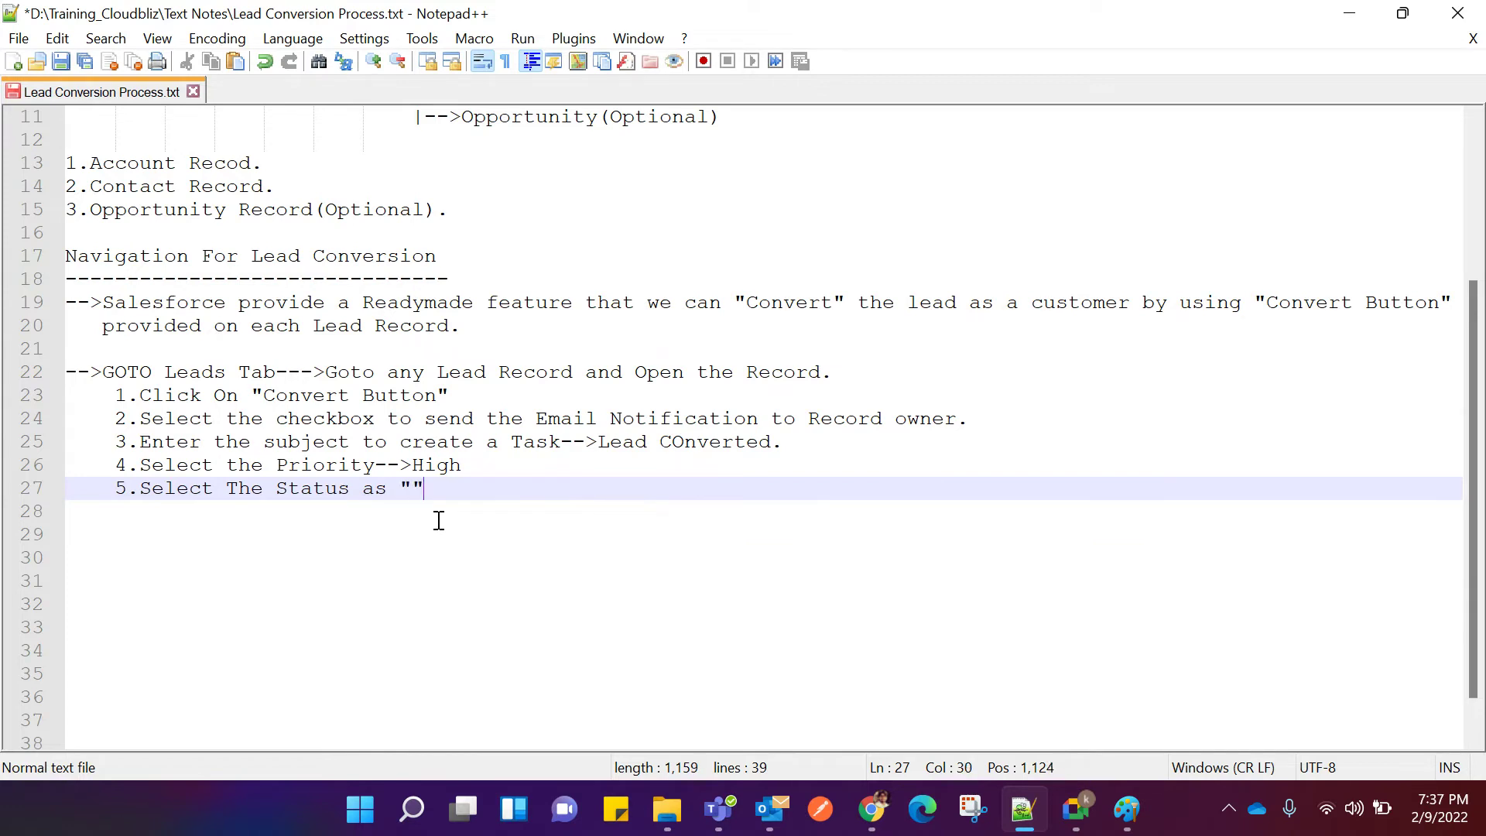
{"action": "type", "text": "Comple"}
{"action": "type", "text": "ted"}
{"action": "left_click", "coordinate": [558, 488]}
Add point 6 to the conversion notes: "Clcik on Convert Button.".
{"action": "key", "text": "Return"}
{"action": "type", "text": "6."}
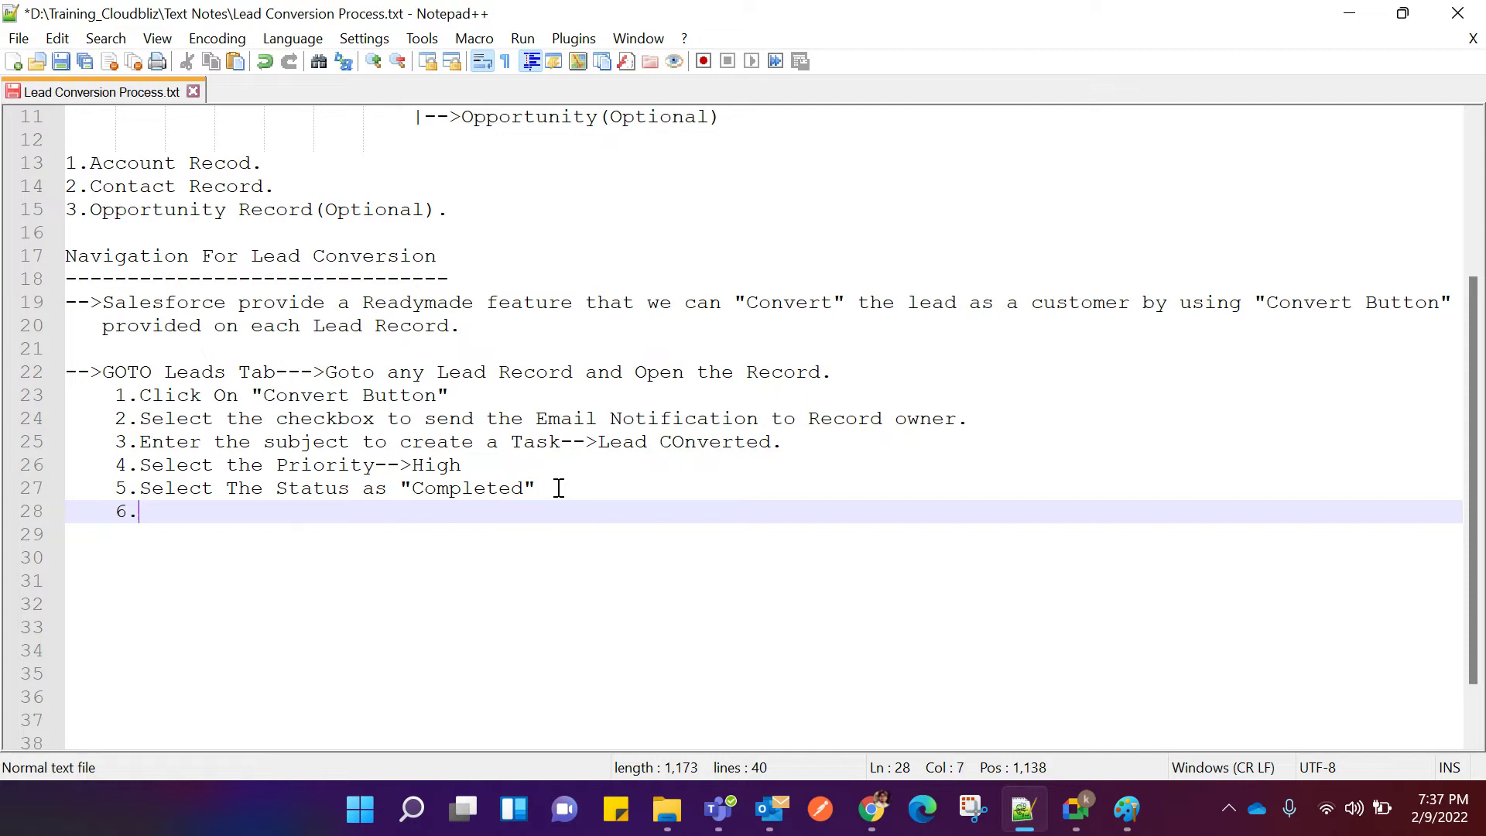
{"action": "type", "text": "Clcik on Co"}
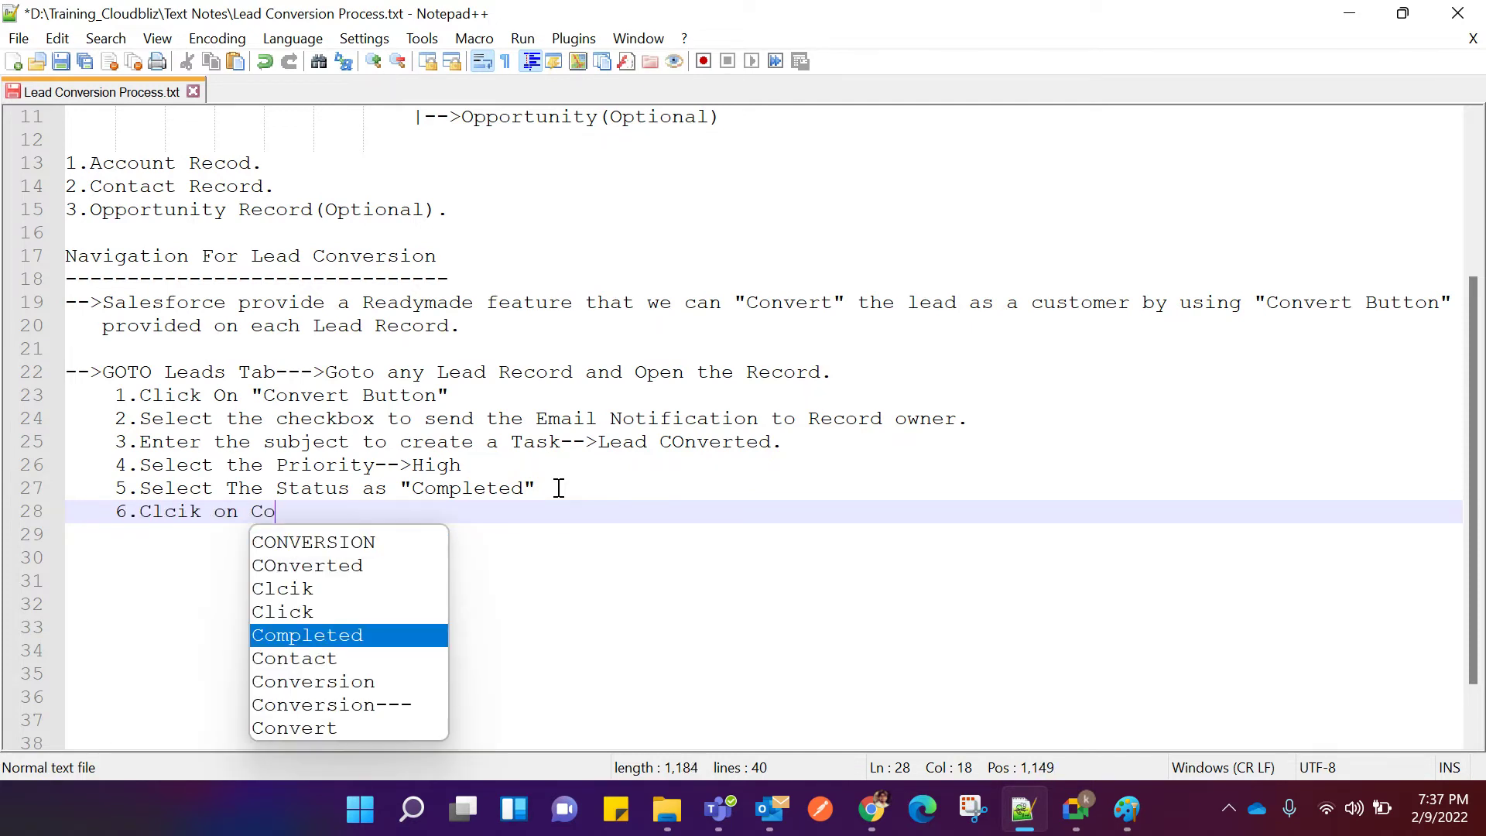
{"action": "type", "text": "nvert"}
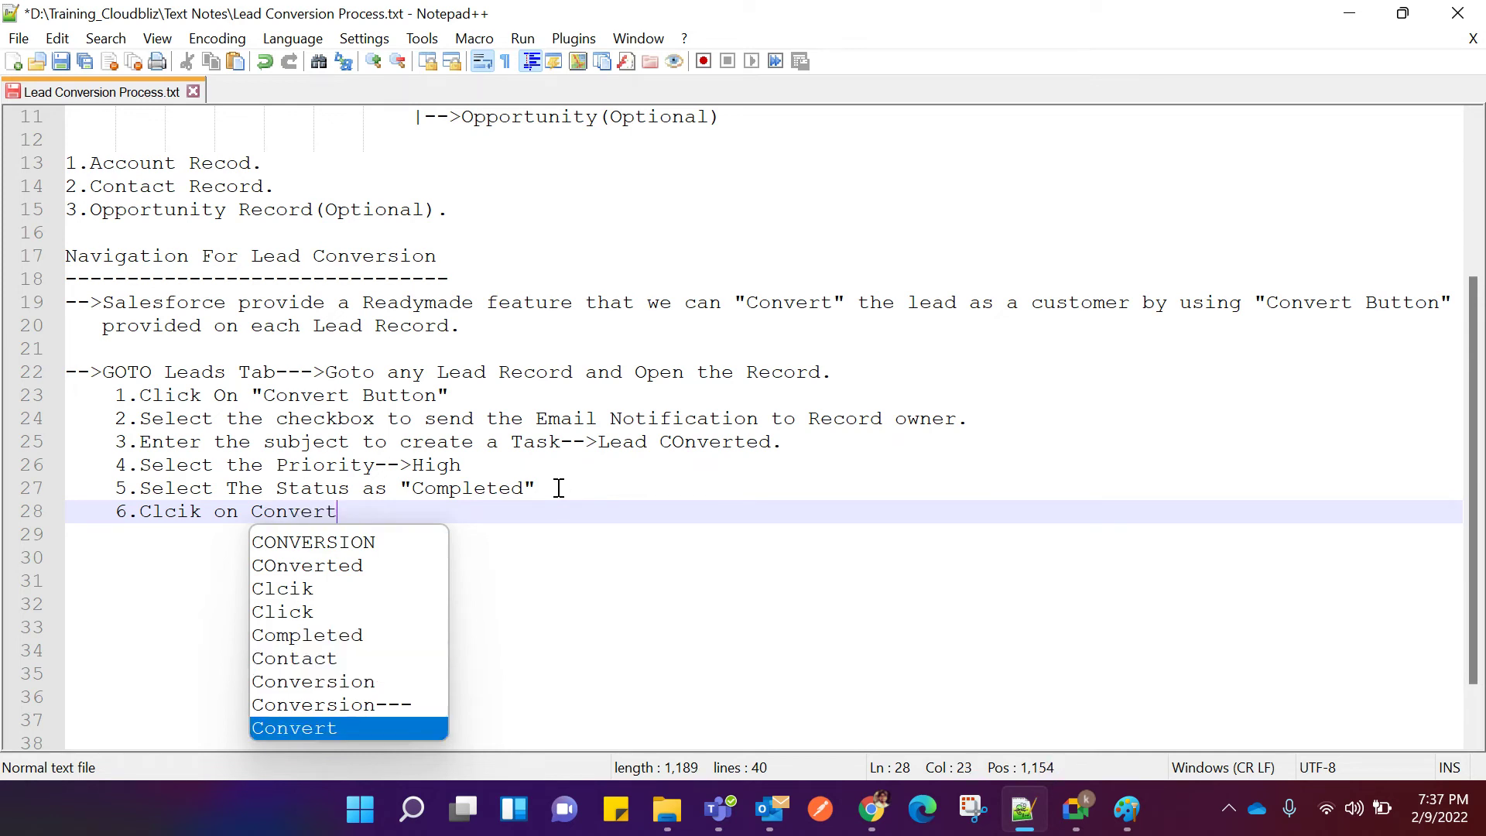
{"action": "type", "text": " Button."}
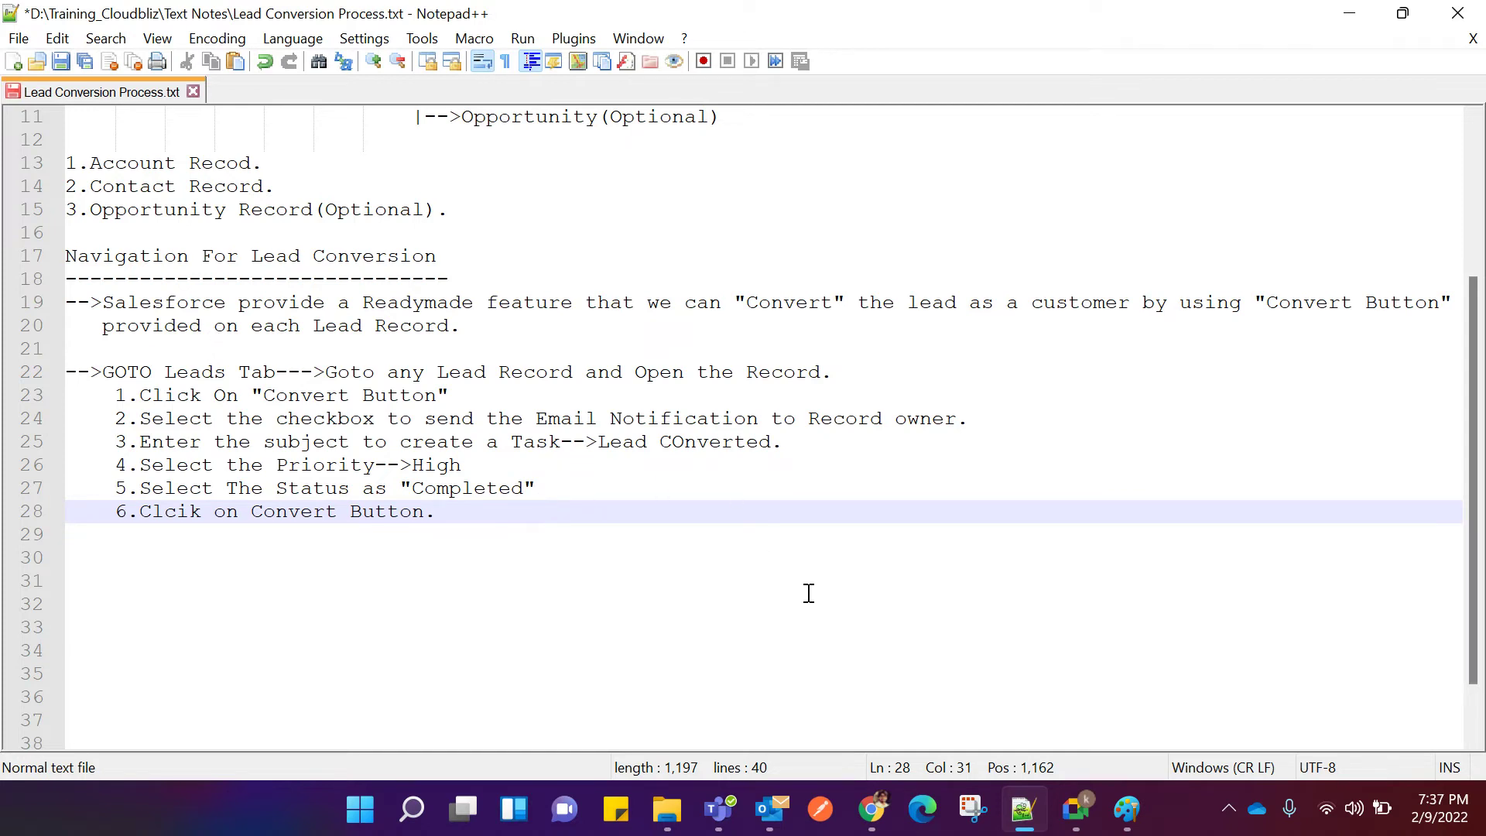
Return to the lead's conversion form in Chrome and review its Convert Lead and Task Information sections.
{"action": "mouse_move", "coordinate": [878, 817]}
{"action": "left_click", "coordinate": [631, 724]}
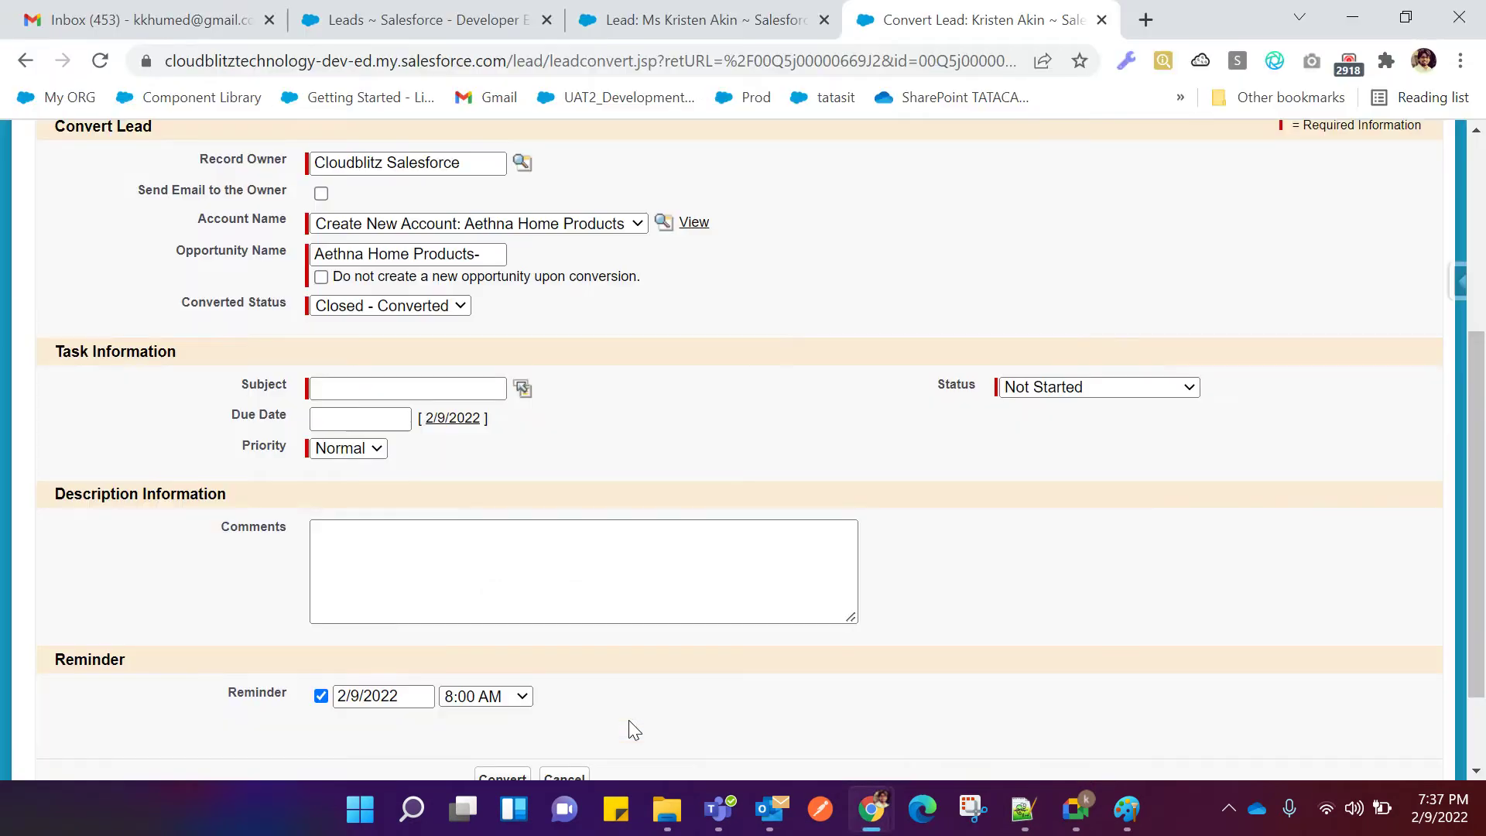
{"action": "scroll", "coordinate": [612, 580], "scroll_direction": "up", "scroll_amount": 1}
{"action": "scroll", "coordinate": [630, 570], "scroll_direction": "up", "scroll_amount": 1}
{"action": "scroll", "coordinate": [631, 570], "scroll_direction": "down", "scroll_amount": 1}
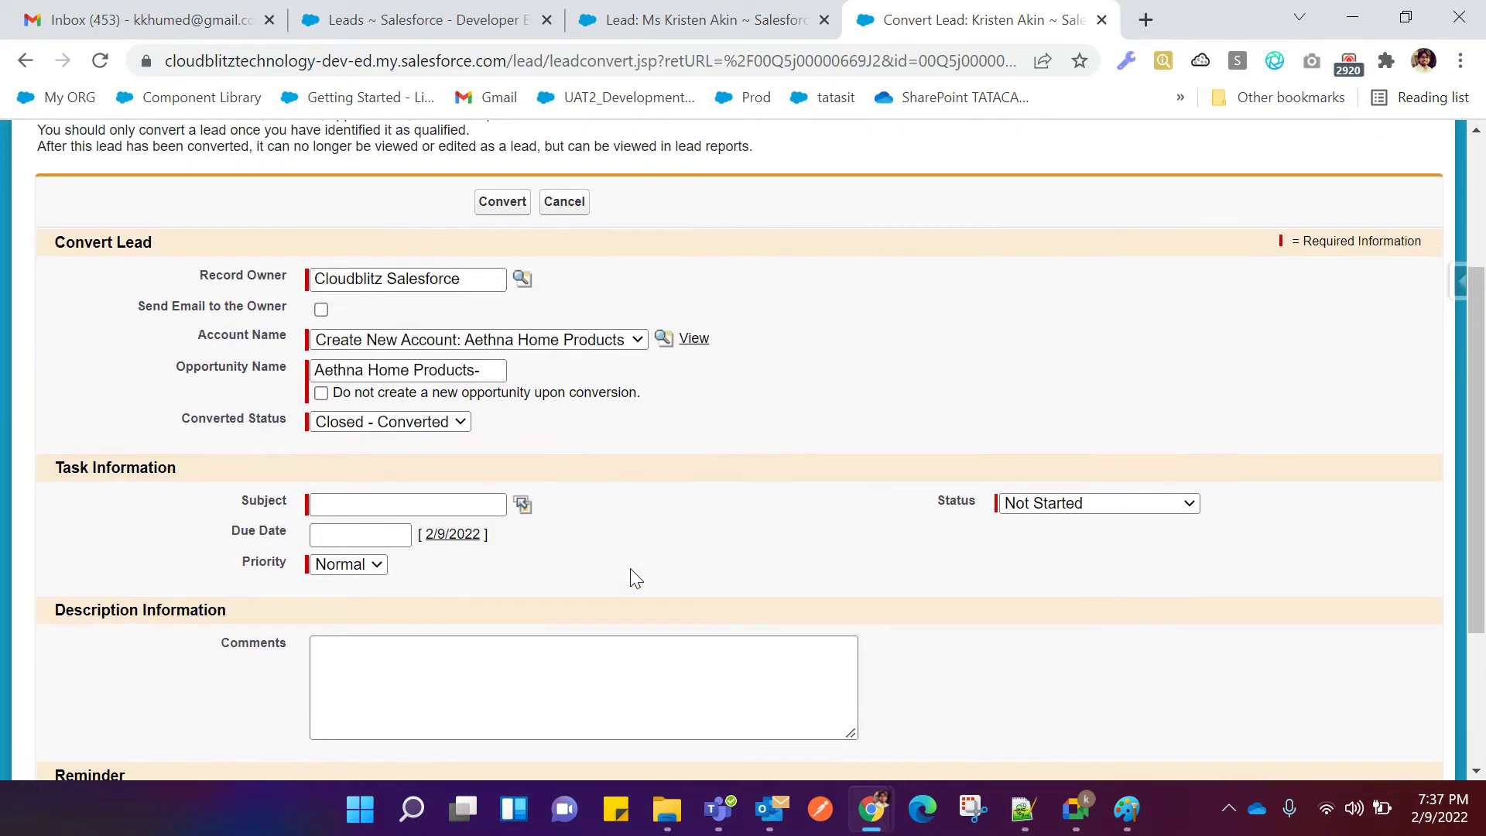
{"action": "scroll", "coordinate": [631, 570], "scroll_direction": "up", "scroll_amount": 2}
{"action": "scroll", "coordinate": [658, 457], "scroll_direction": "down", "scroll_amount": 2}
{"action": "scroll", "coordinate": [651, 485], "scroll_direction": "up", "scroll_amount": 2}
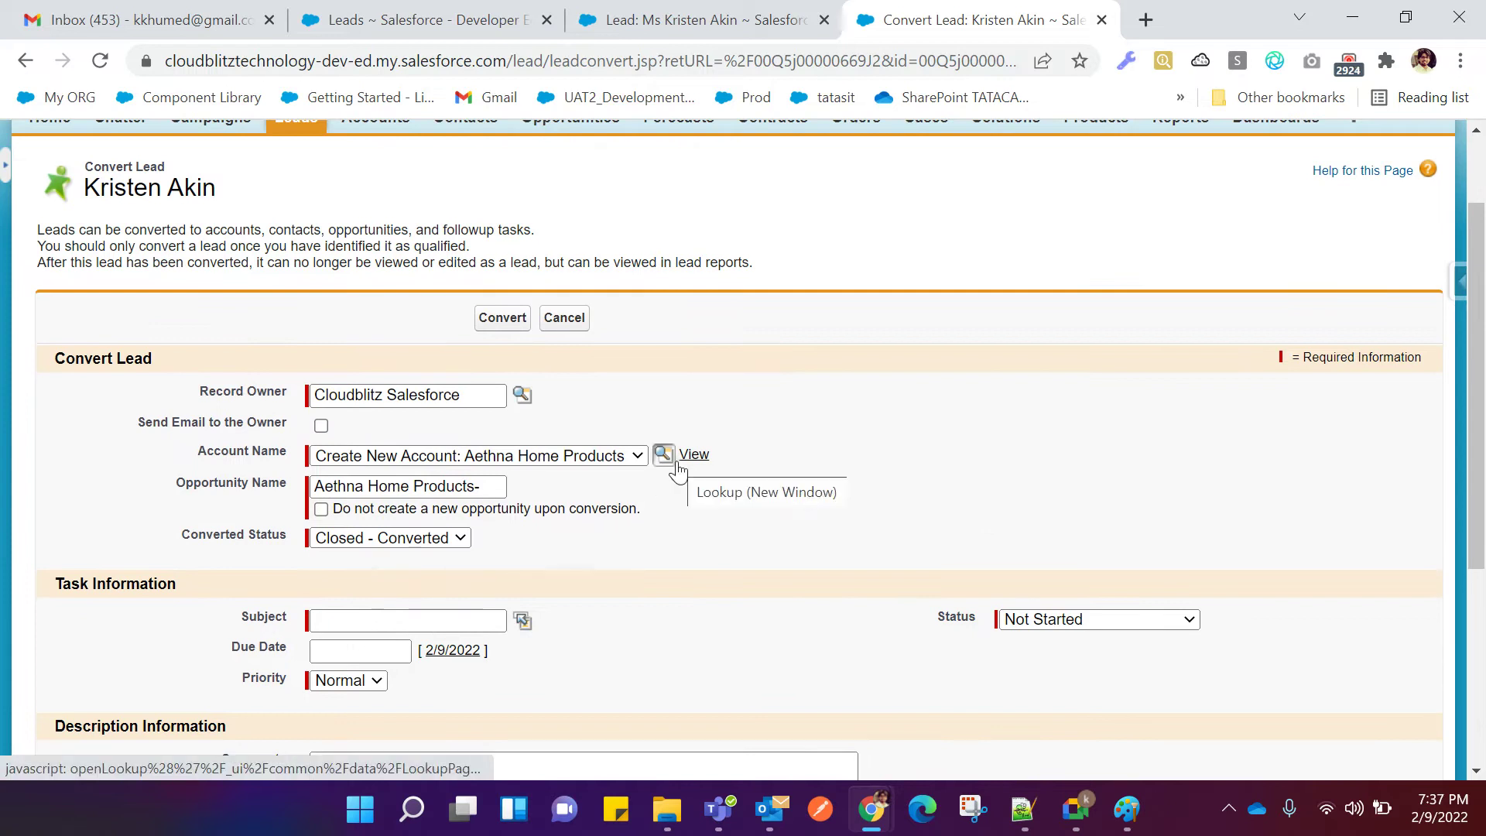
Cancel and reopen the lead's conversion form to examine the Account Name and Converted Status fields.
{"action": "left_click", "coordinate": [564, 323]}
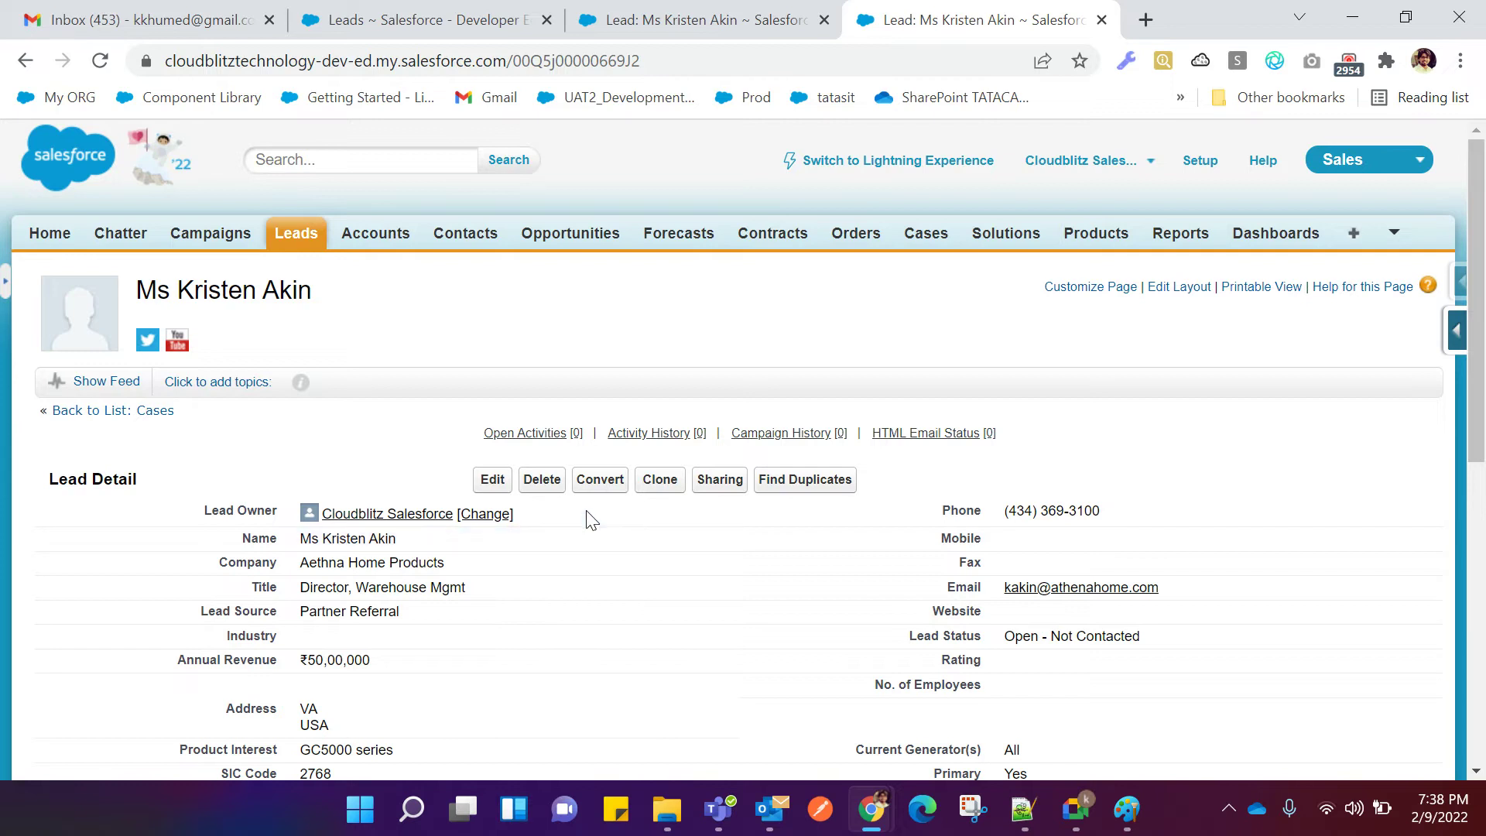
{"action": "left_click", "coordinate": [598, 481]}
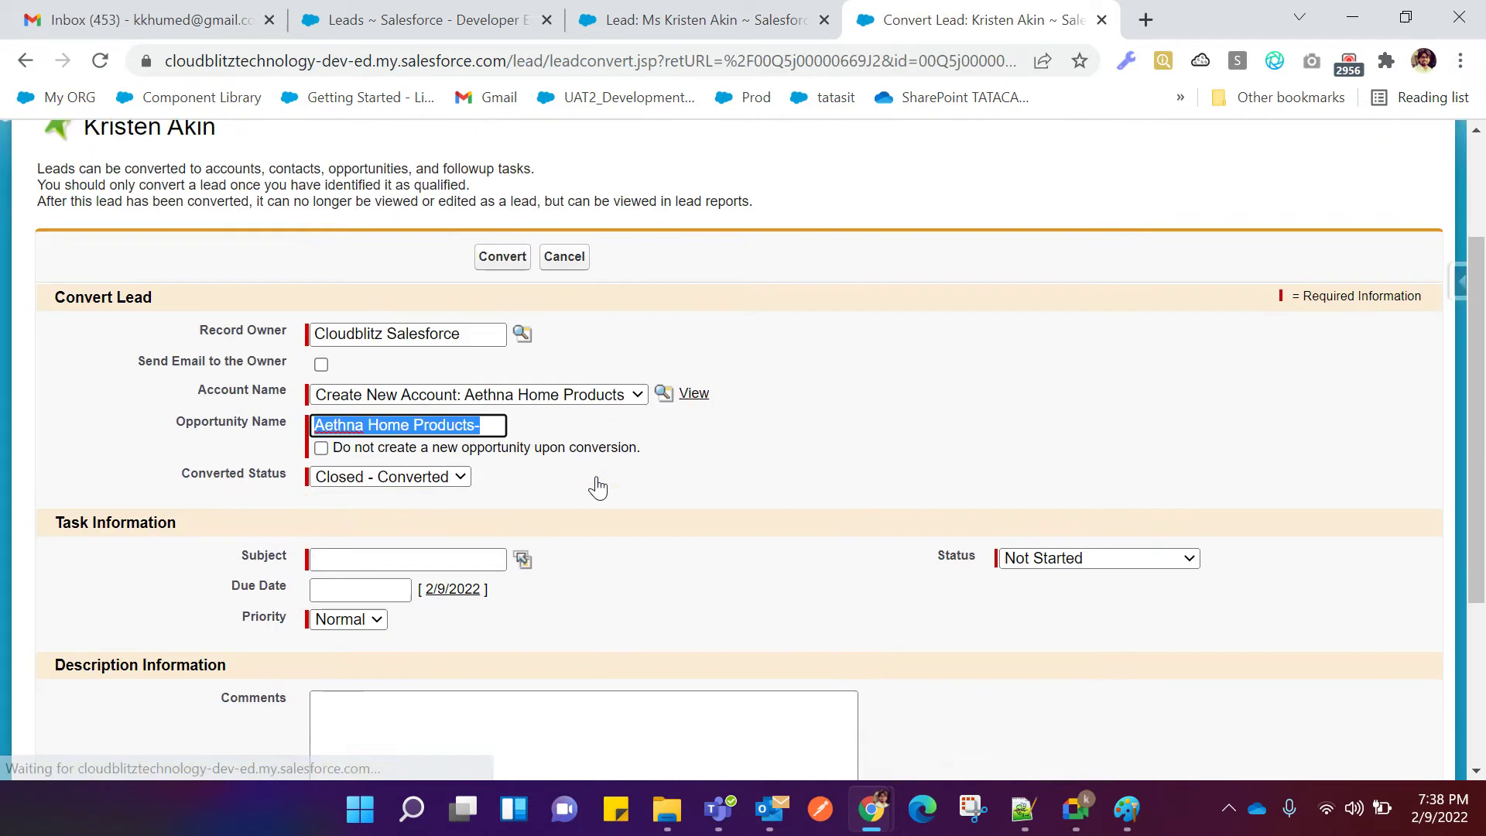
{"action": "scroll", "coordinate": [596, 480], "scroll_direction": "down", "scroll_amount": 1}
{"action": "left_click", "coordinate": [127, 347]}
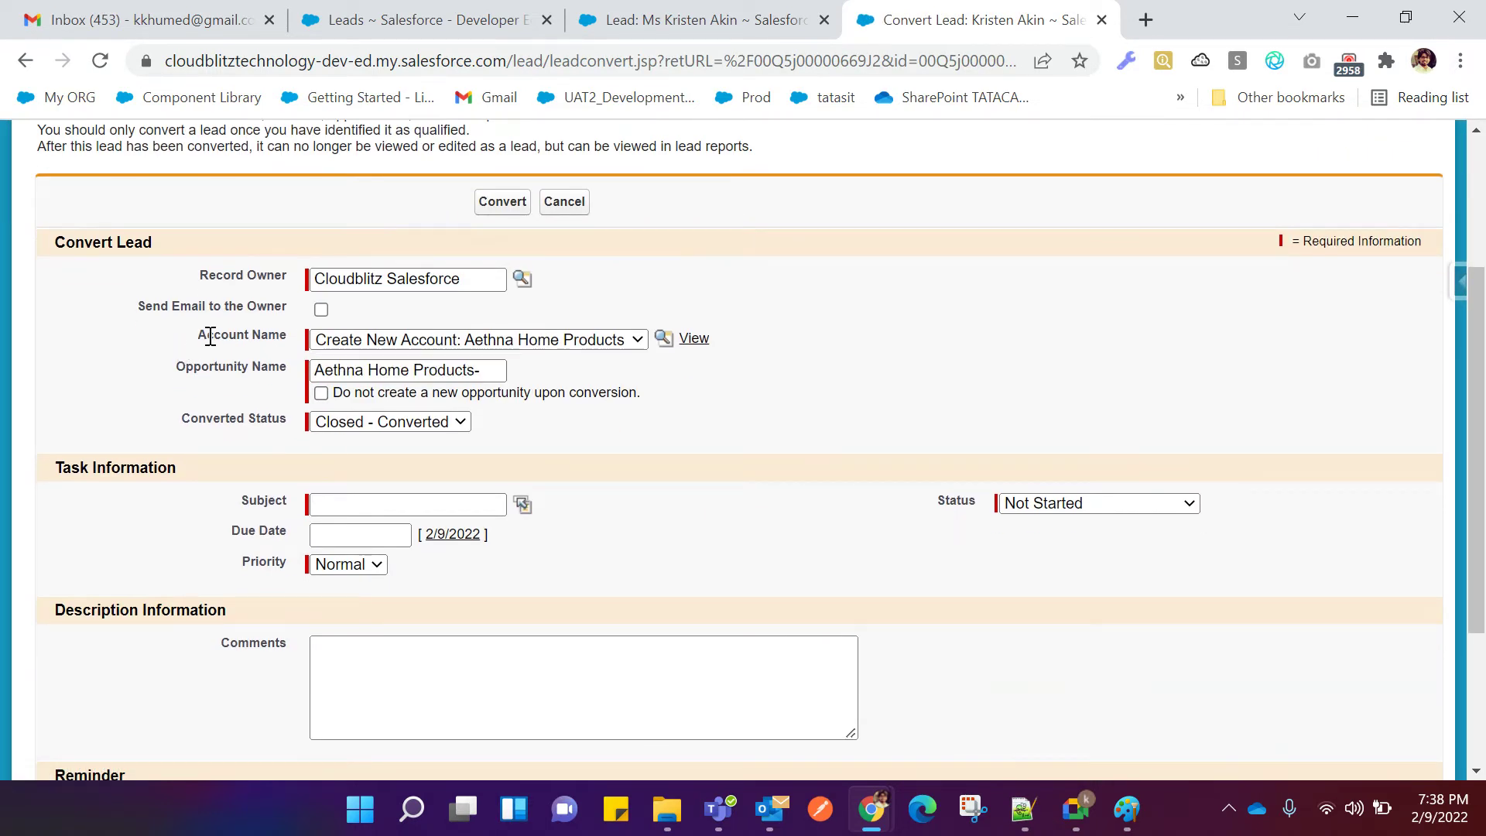
{"action": "left_click_drag", "start_coordinate": [198, 336], "coordinate": [298, 341]}
{"action": "left_click", "coordinate": [124, 337]}
{"action": "left_click_drag", "start_coordinate": [172, 425], "coordinate": [283, 448]}
{"action": "left_click", "coordinate": [278, 440]}
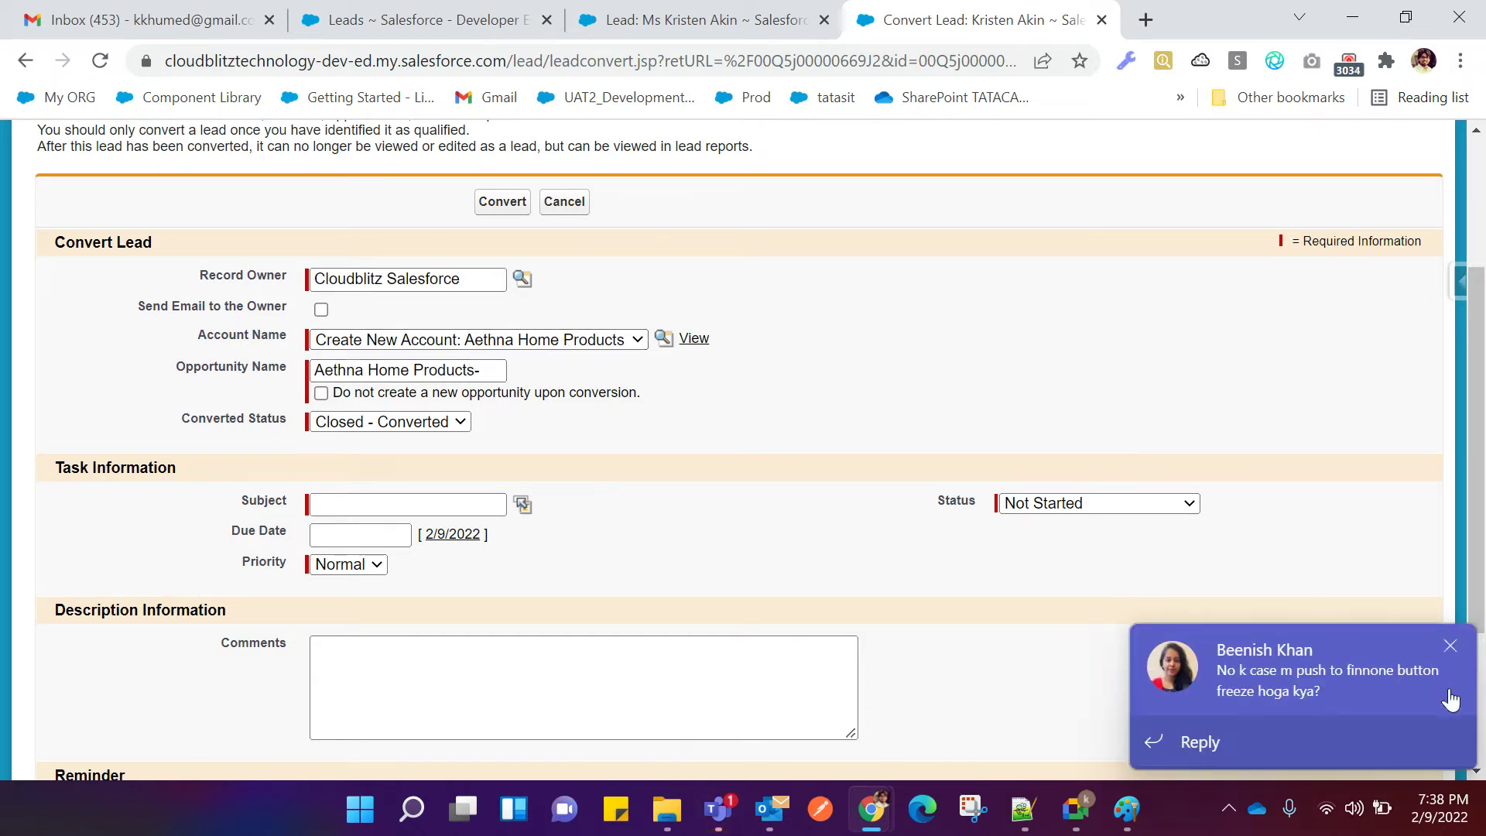
Dismiss the incoming chat notification and examine the Converted Status field and its options.
{"action": "left_click", "coordinate": [1450, 658]}
{"action": "left_click", "coordinate": [1449, 650]}
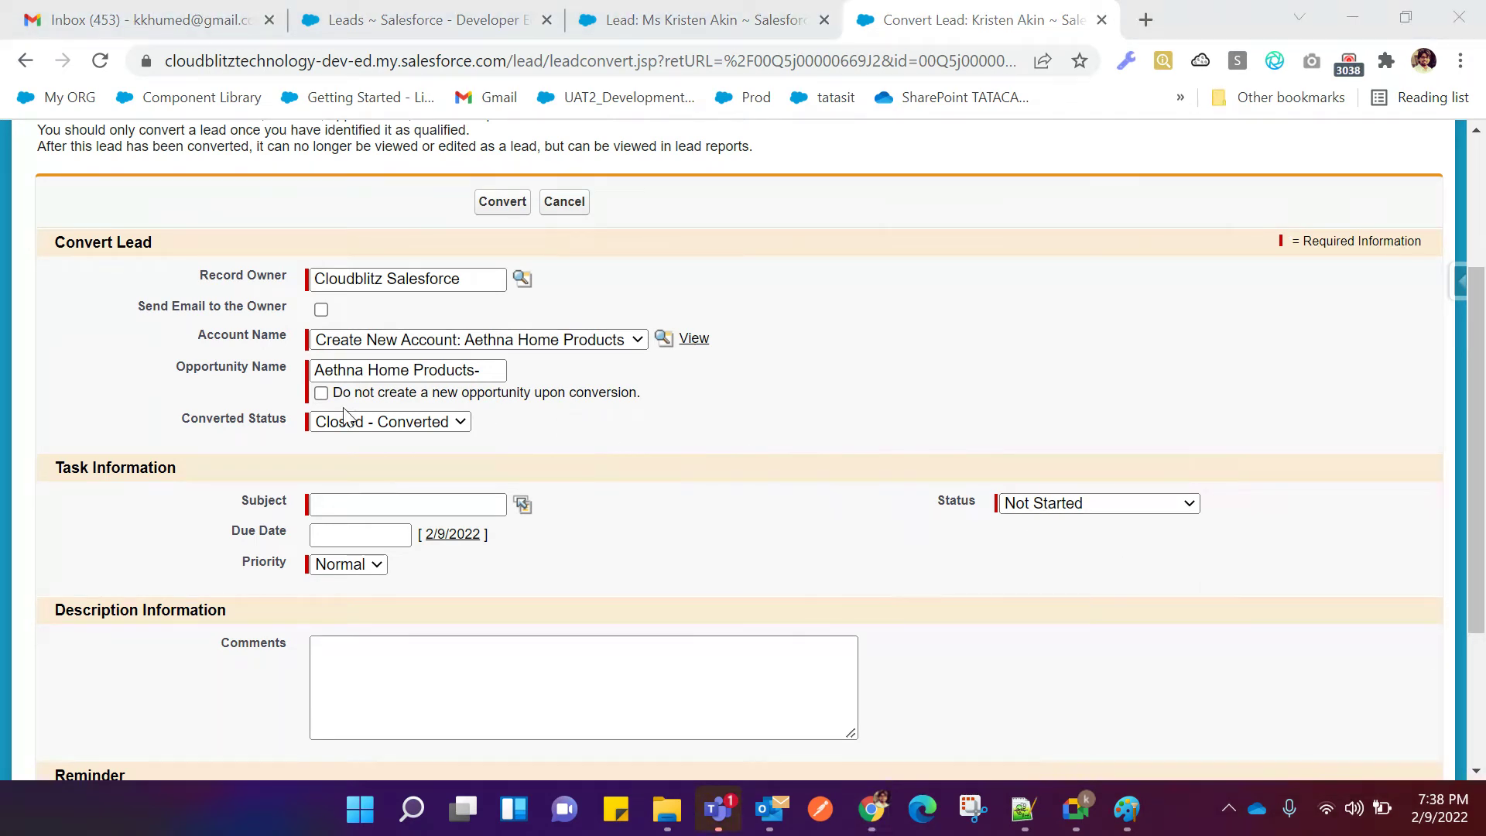
{"action": "left_click_drag", "start_coordinate": [186, 425], "coordinate": [288, 426]}
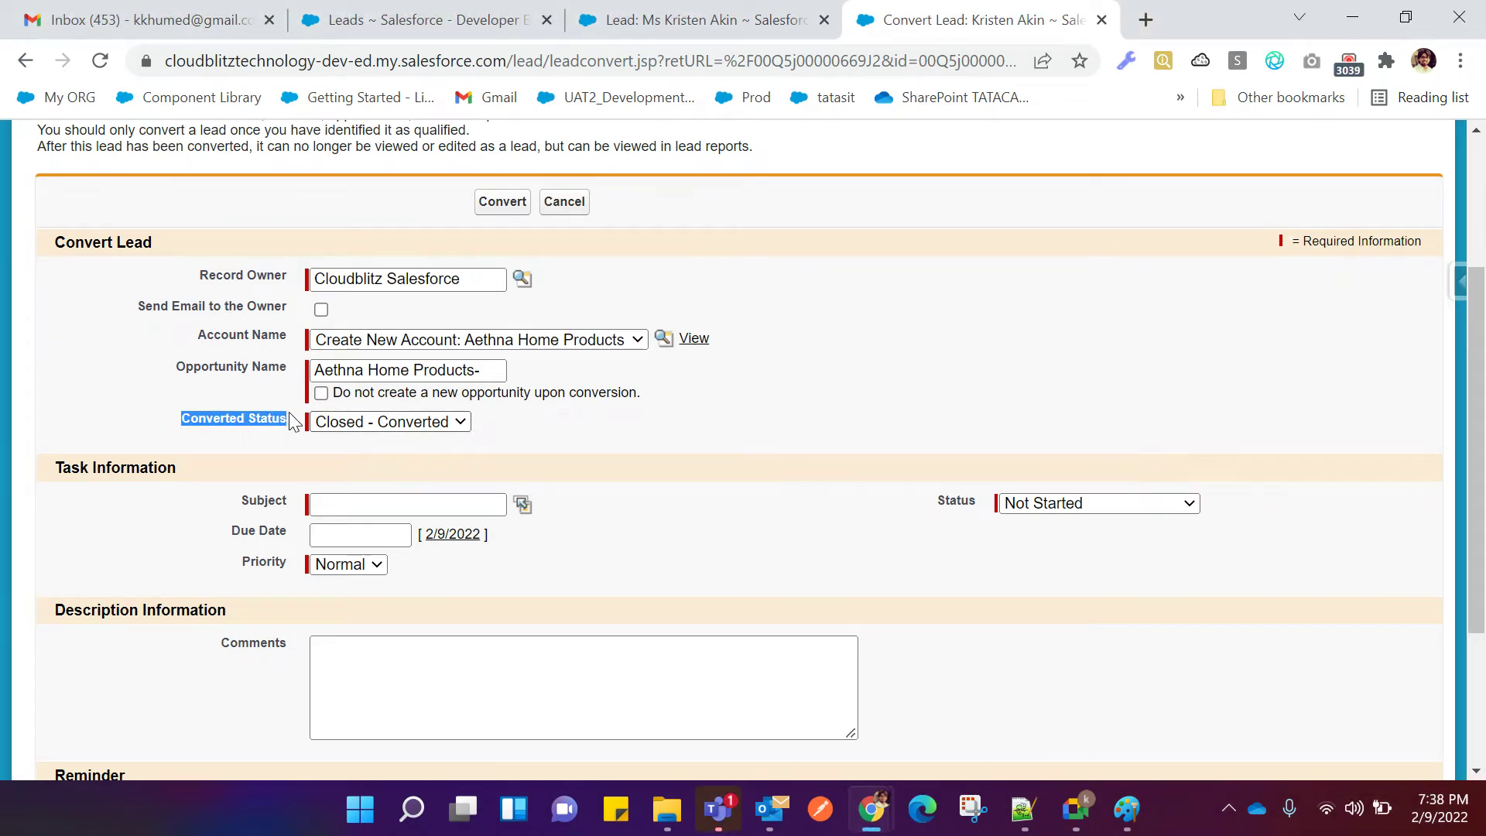
{"action": "left_click", "coordinate": [255, 434]}
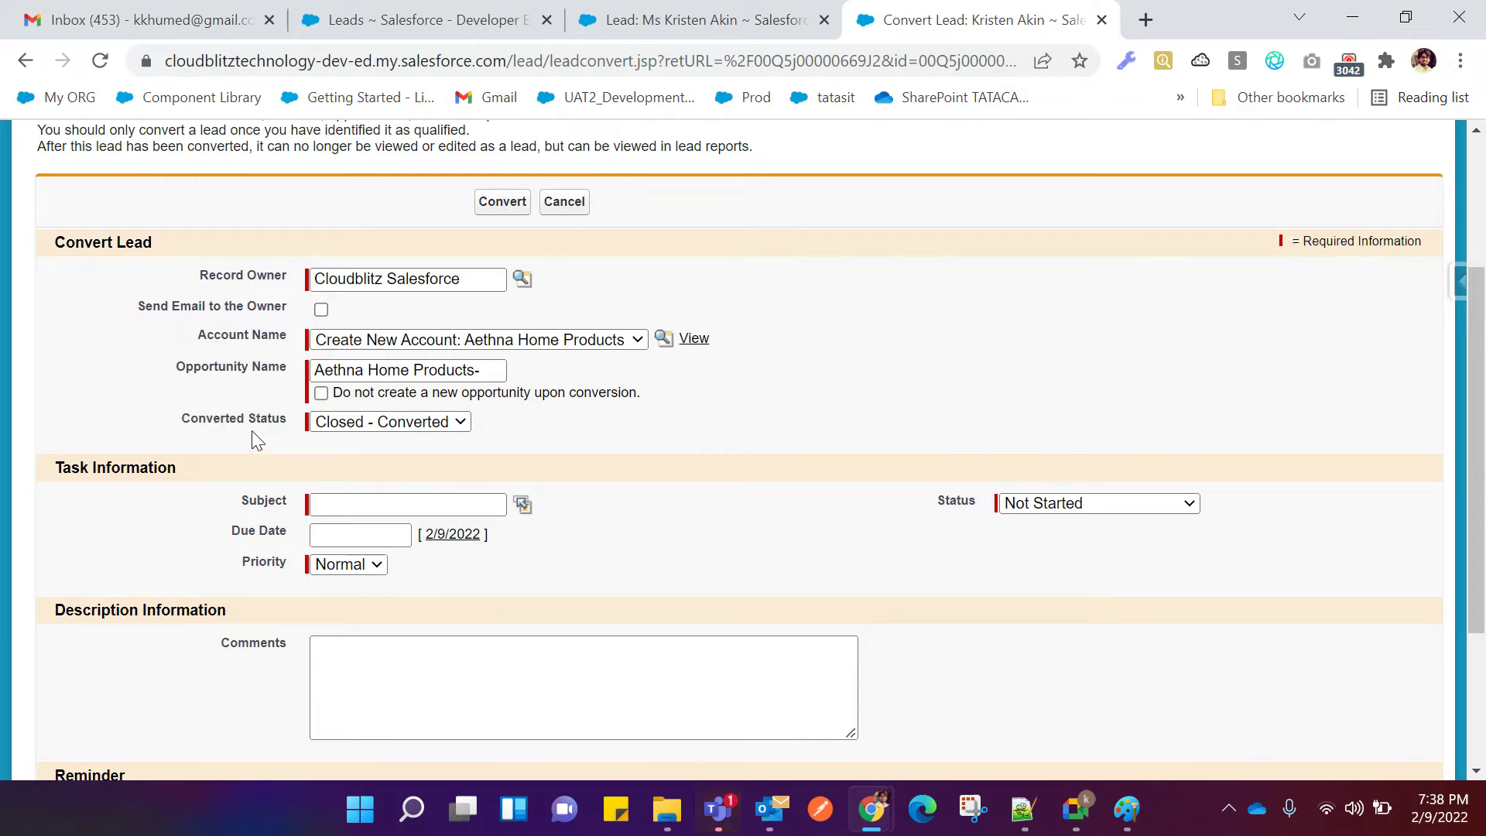
{"action": "left_click", "coordinate": [340, 424]}
{"action": "left_click", "coordinate": [342, 426]}
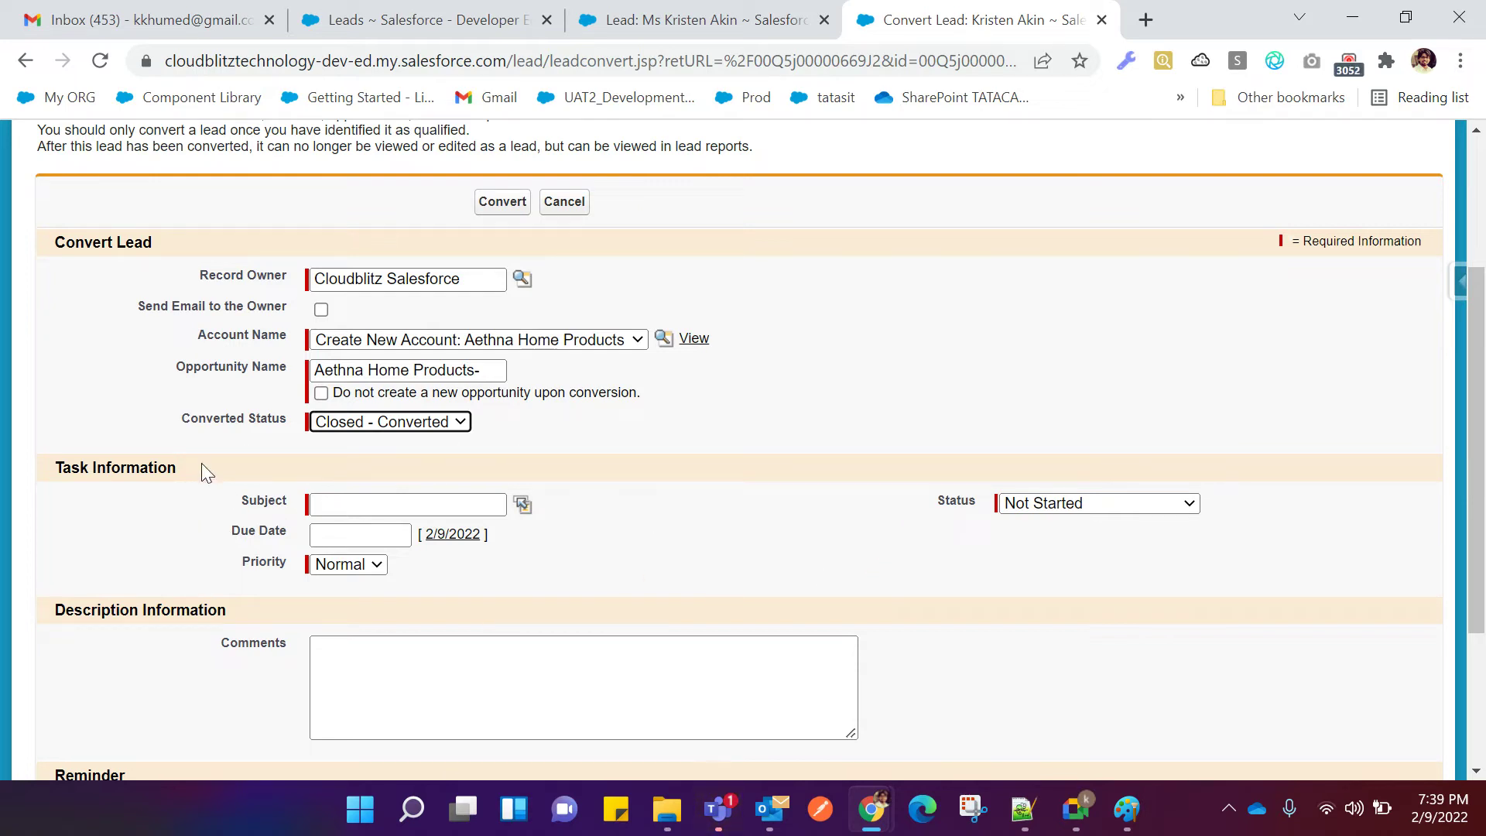
Set the follow-up task's subject to Email and its priority to High.
{"action": "left_click", "coordinate": [524, 505]}
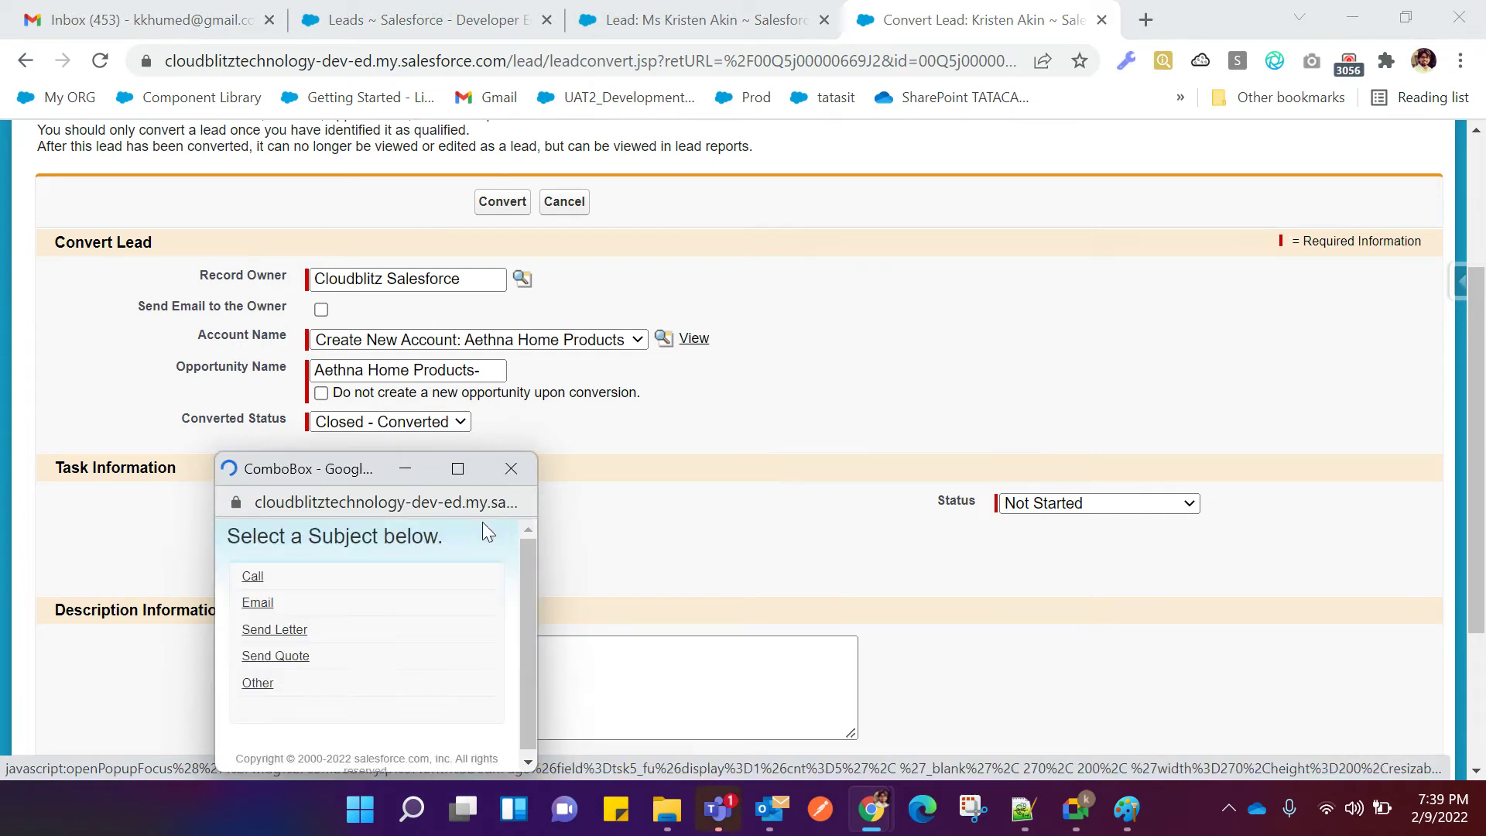
{"action": "left_click", "coordinate": [259, 604]}
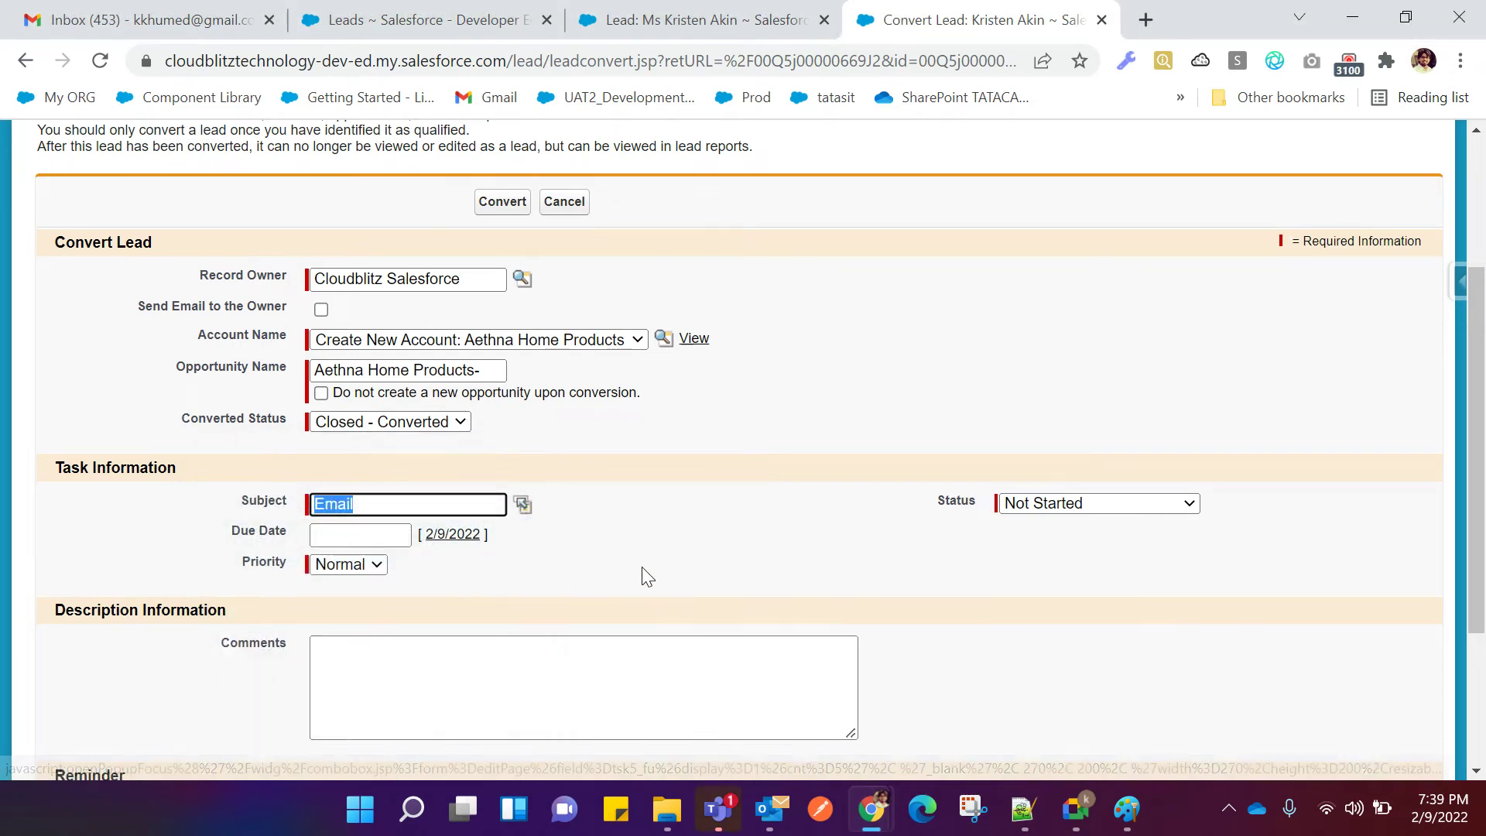
{"action": "left_click", "coordinate": [350, 565]}
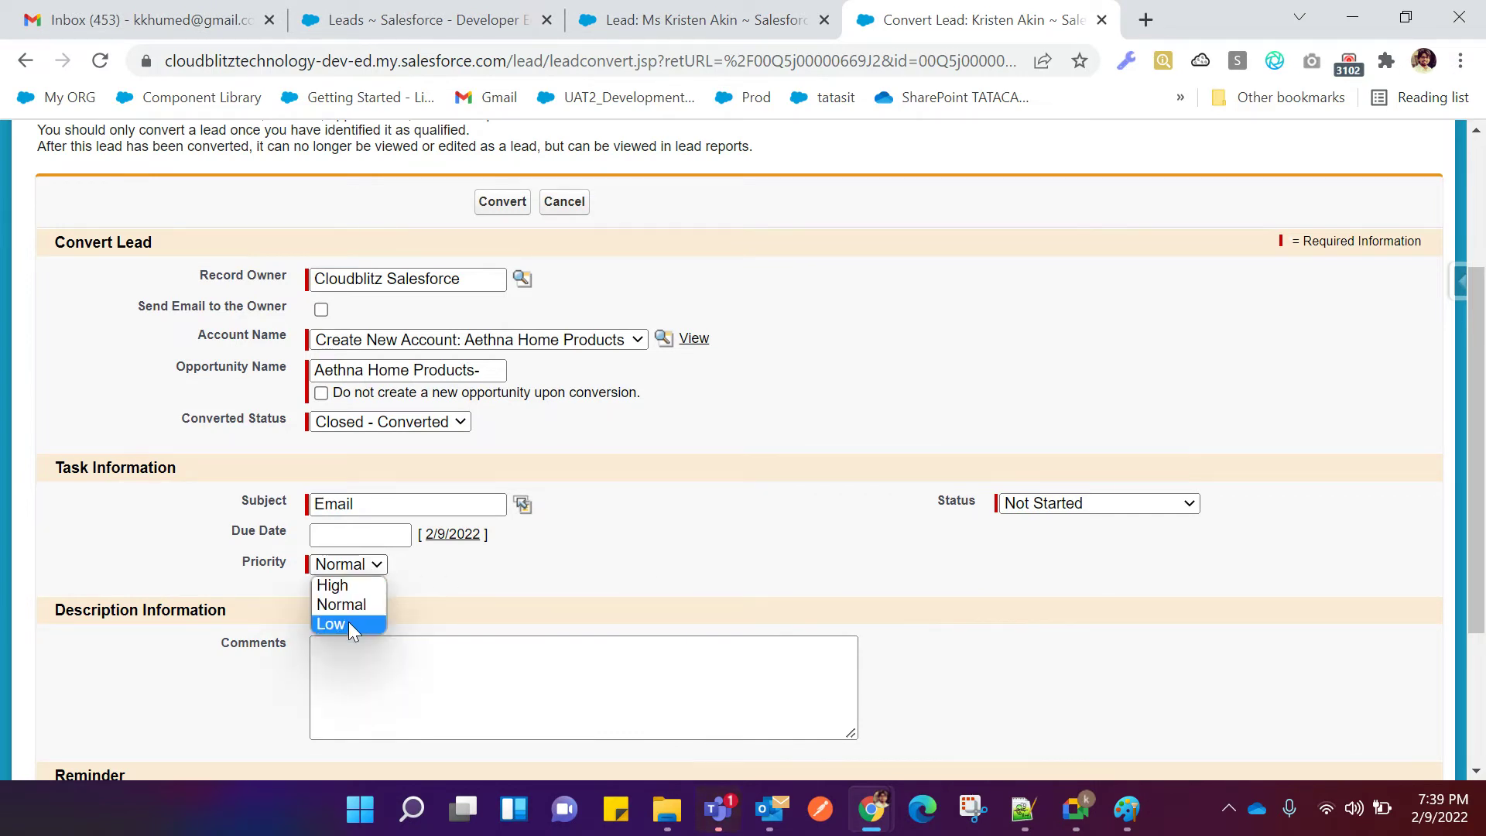
{"action": "left_click", "coordinate": [350, 583]}
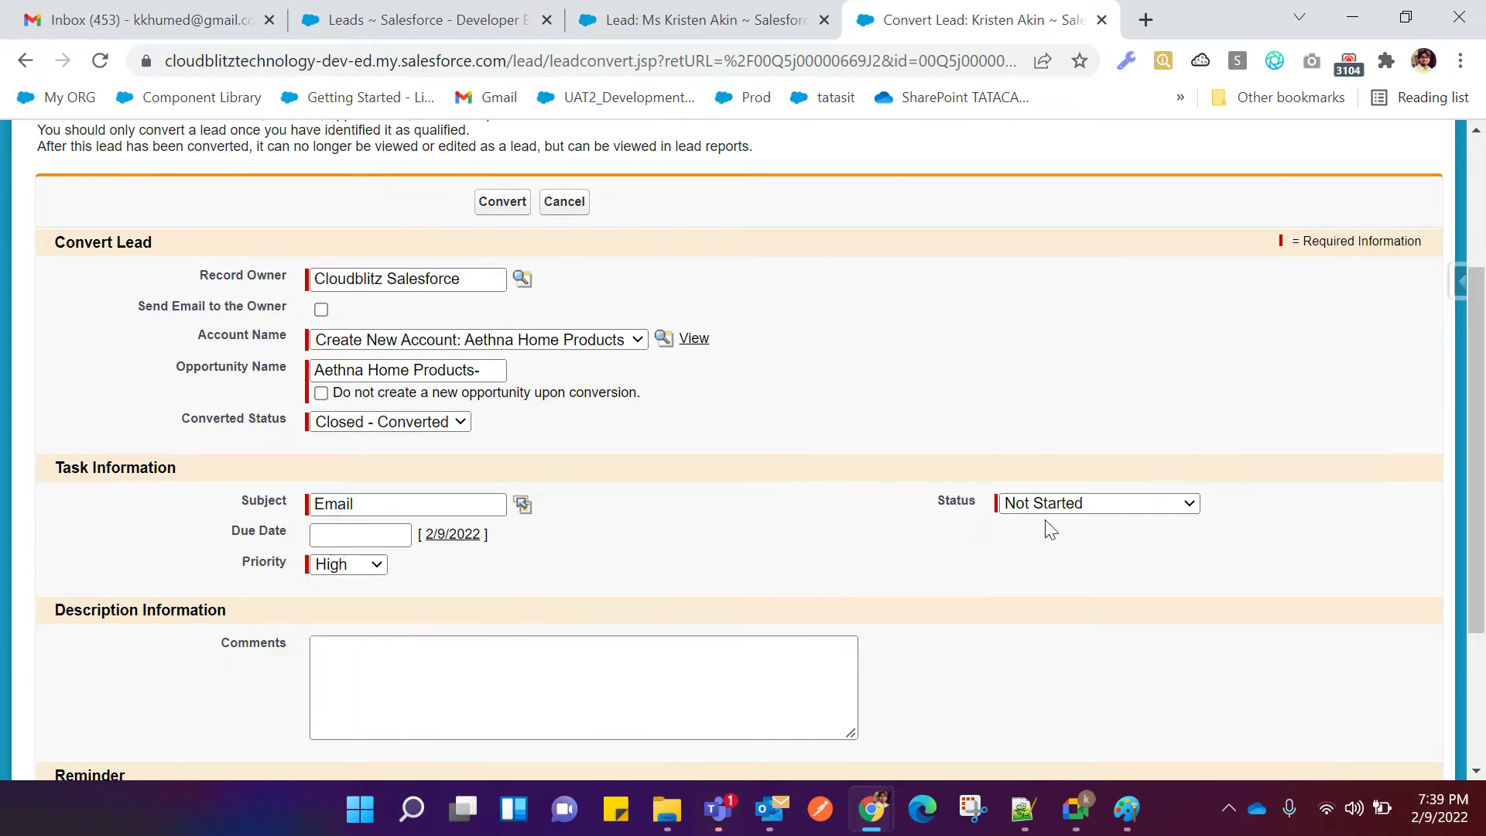
Set the follow-up task's status to Completed.
{"action": "left_click", "coordinate": [1057, 503]}
{"action": "left_click", "coordinate": [1053, 563]}
{"action": "left_click", "coordinate": [894, 566]}
{"action": "scroll", "coordinate": [621, 433], "scroll_direction": "down", "scroll_amount": 3}
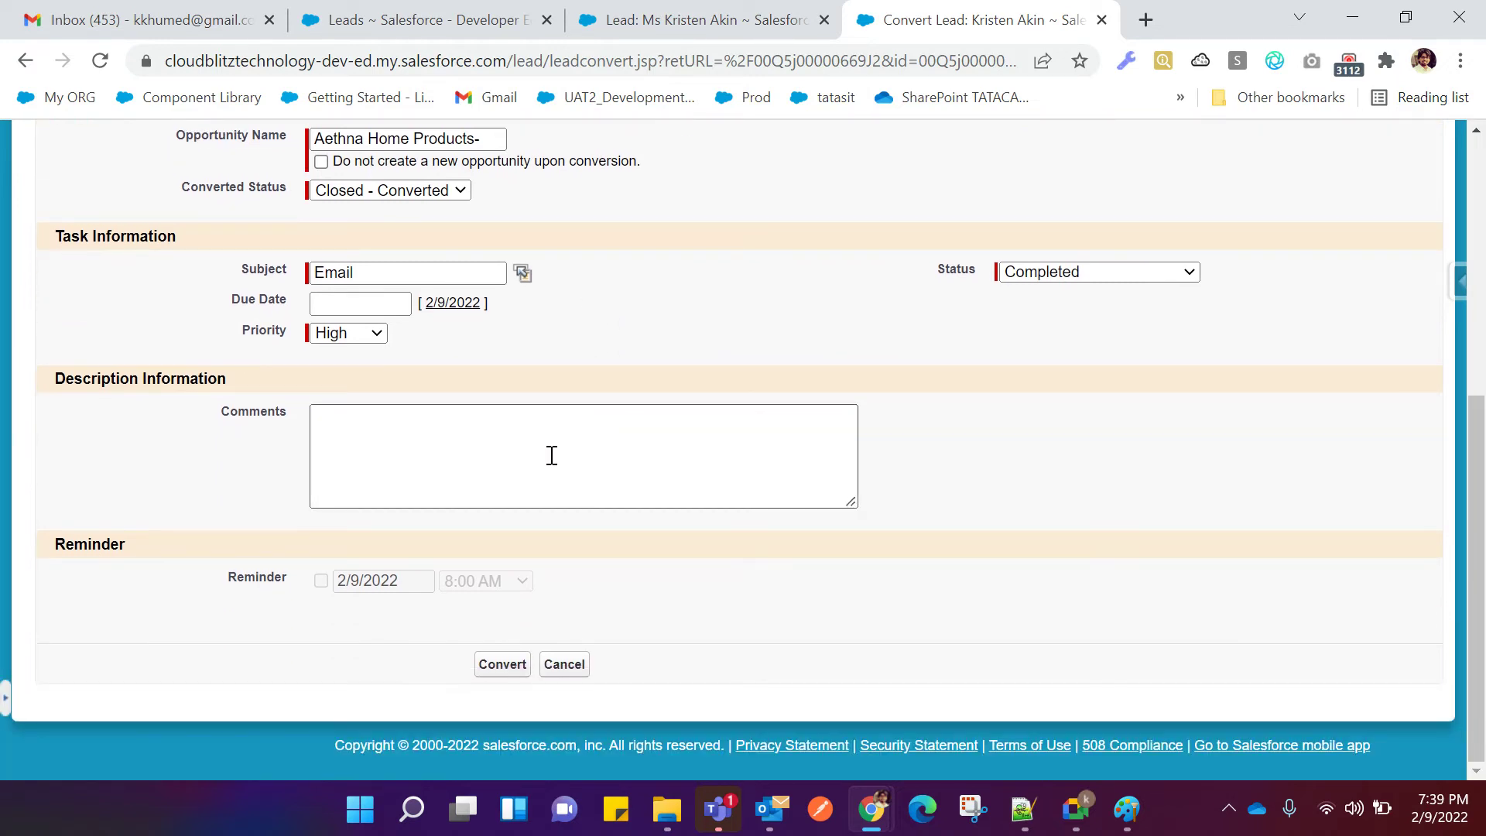
Enter the comment XYZ in the follow-up task's description and review the conversion form.
{"action": "left_click", "coordinate": [356, 434]}
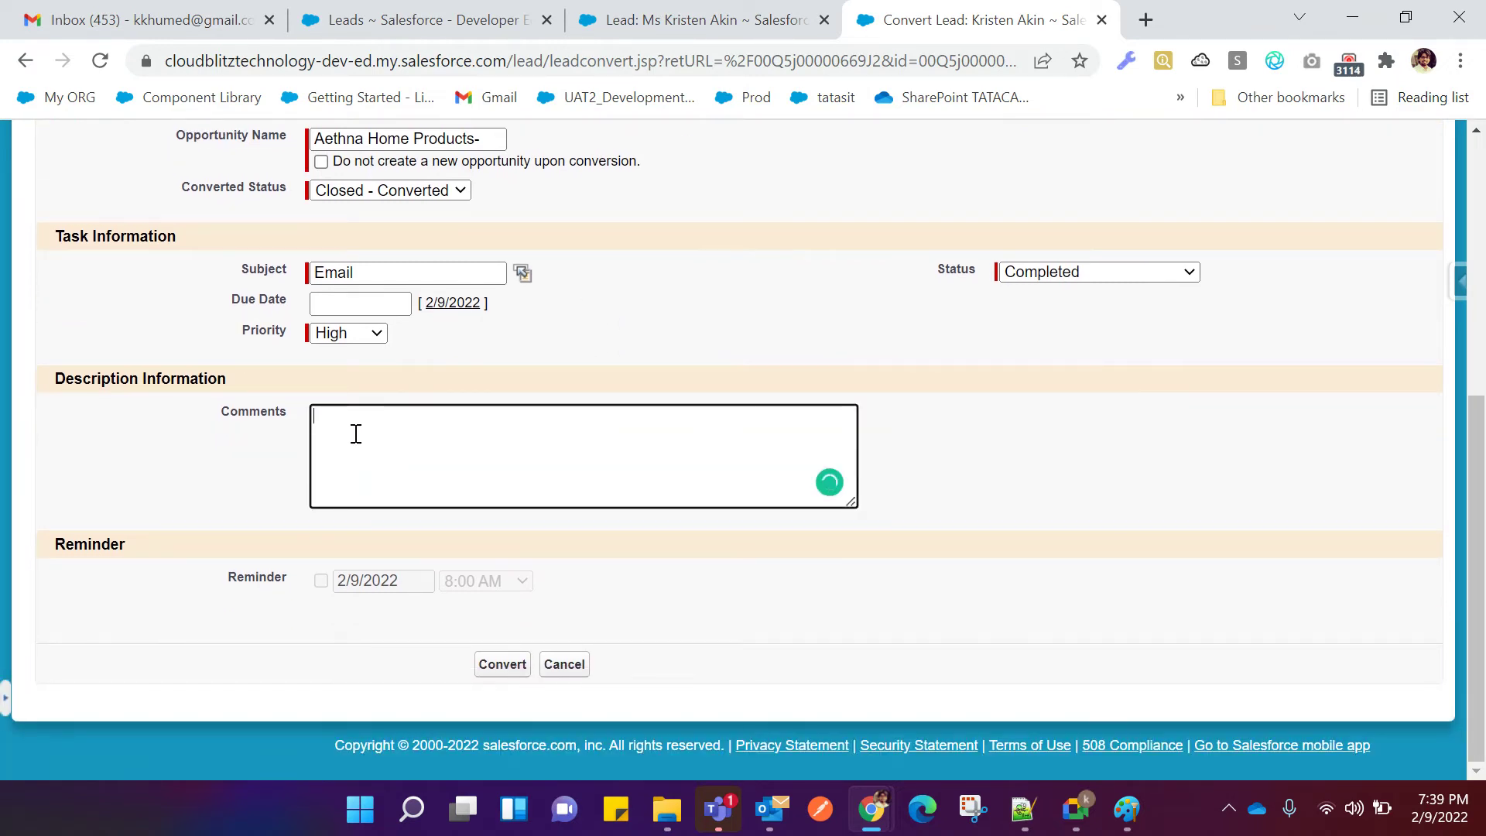
{"action": "type", "text": "XYZ"}
{"action": "left_click", "coordinate": [246, 621]}
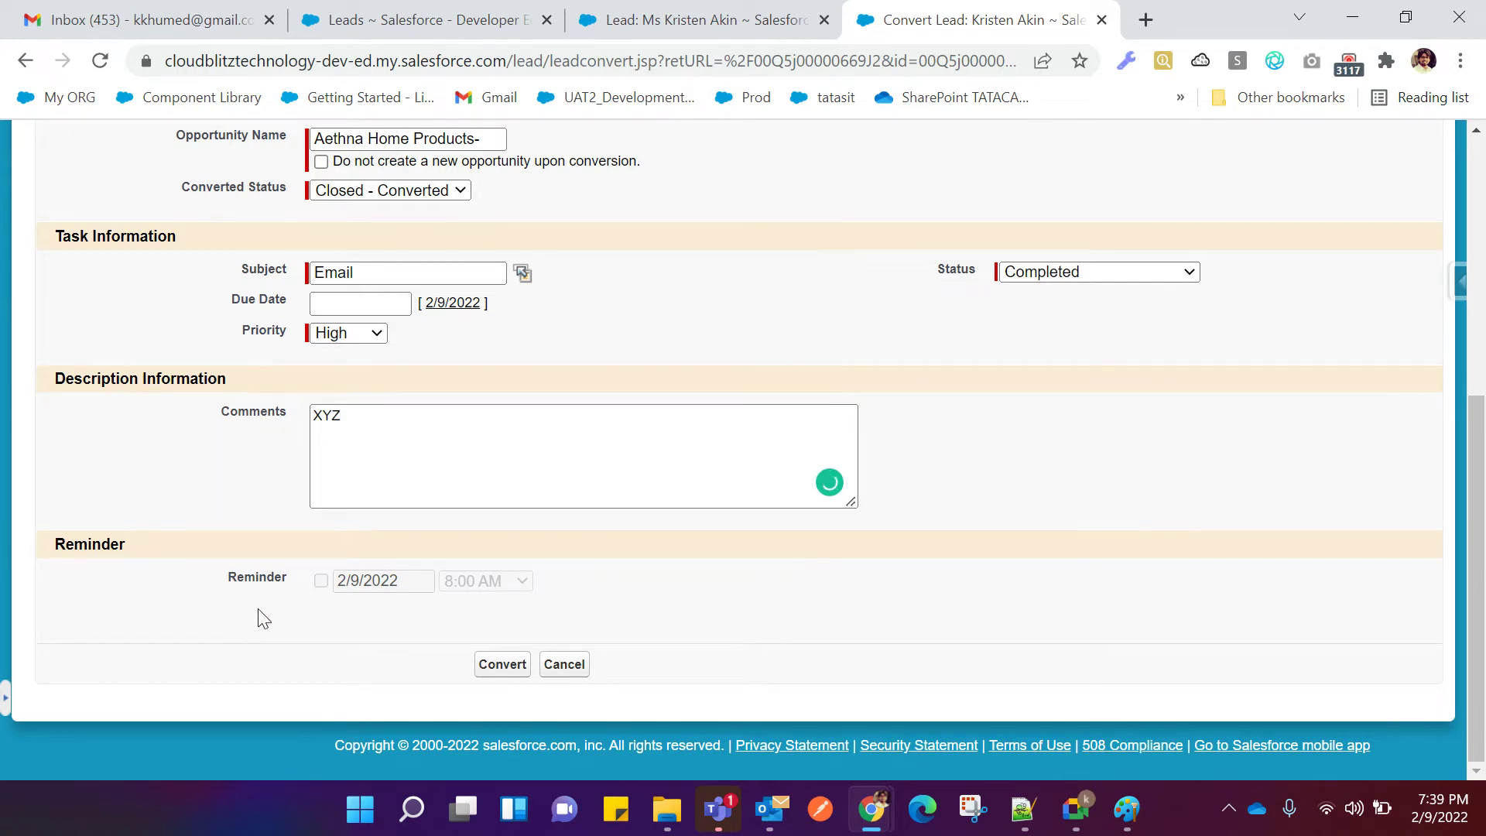
{"action": "scroll", "coordinate": [272, 605], "scroll_direction": "up", "scroll_amount": 1}
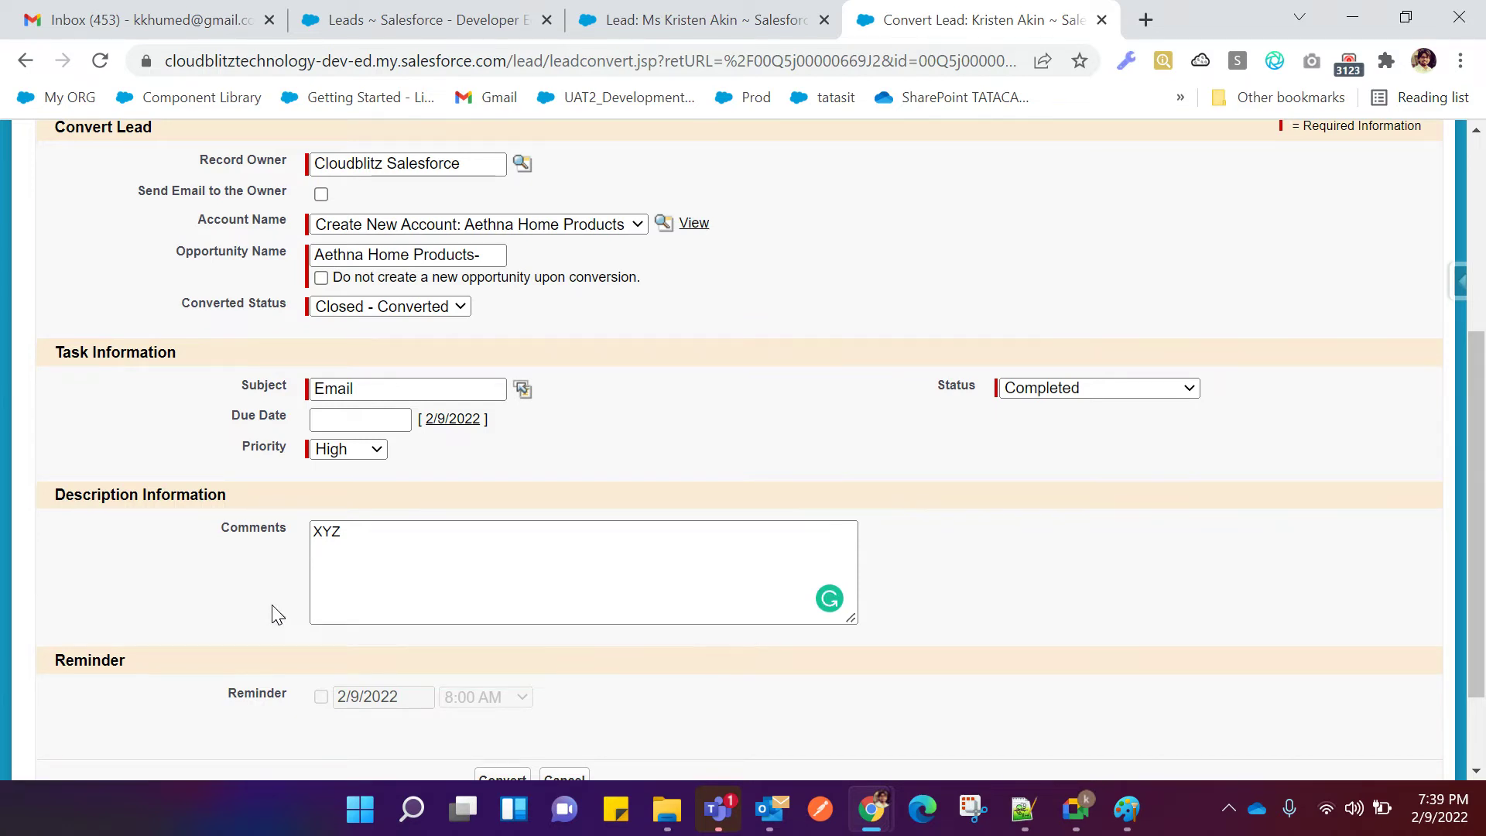
{"action": "scroll", "coordinate": [273, 606], "scroll_direction": "up", "scroll_amount": 1}
{"action": "scroll", "coordinate": [272, 606], "scroll_direction": "down", "scroll_amount": 1}
Choose Other as the follow-up task's subject from the predefined subjects.
{"action": "left_click", "coordinate": [522, 389]}
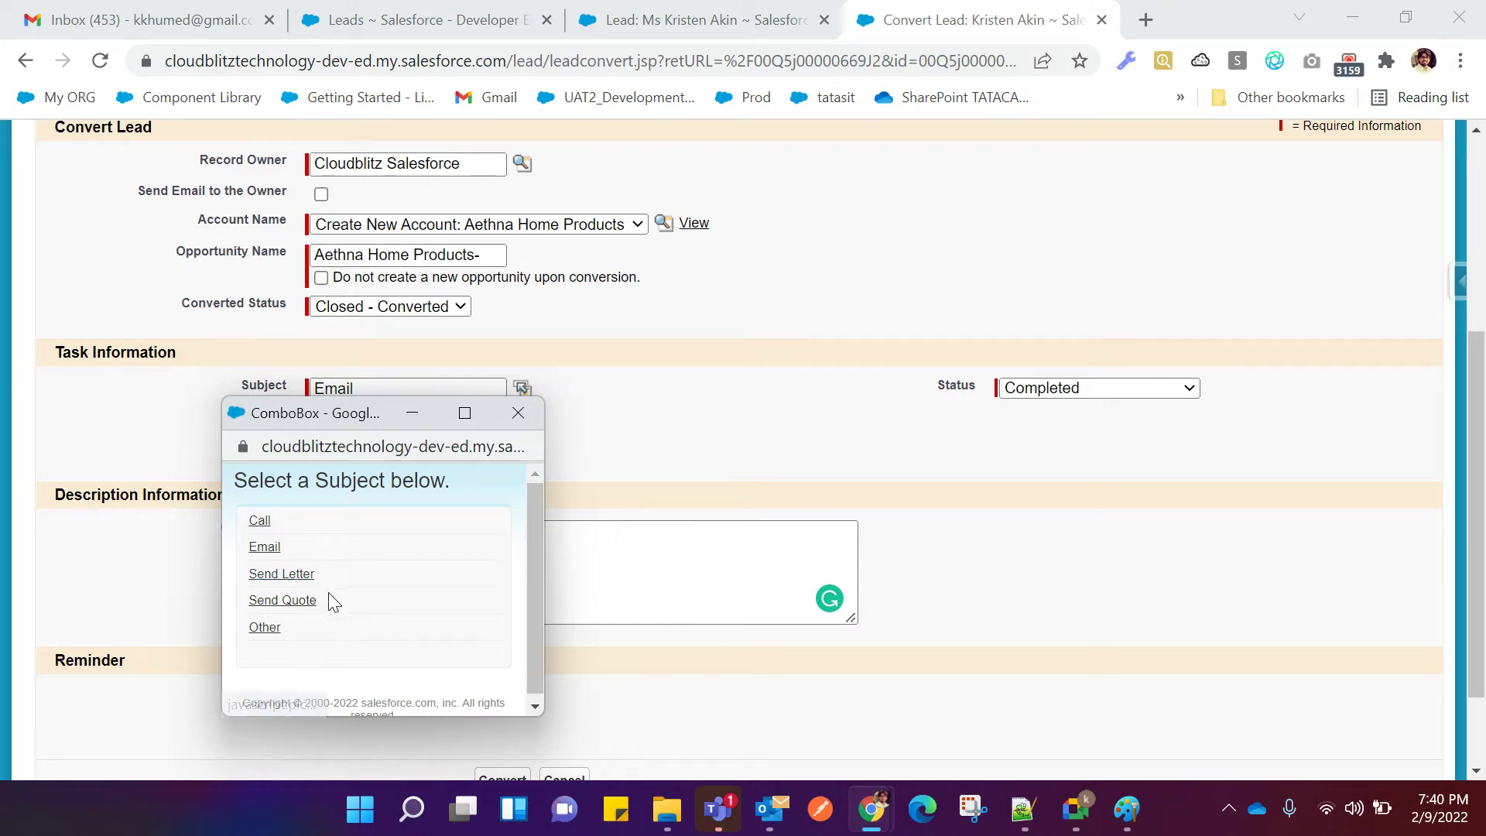
{"action": "left_click", "coordinate": [264, 628]}
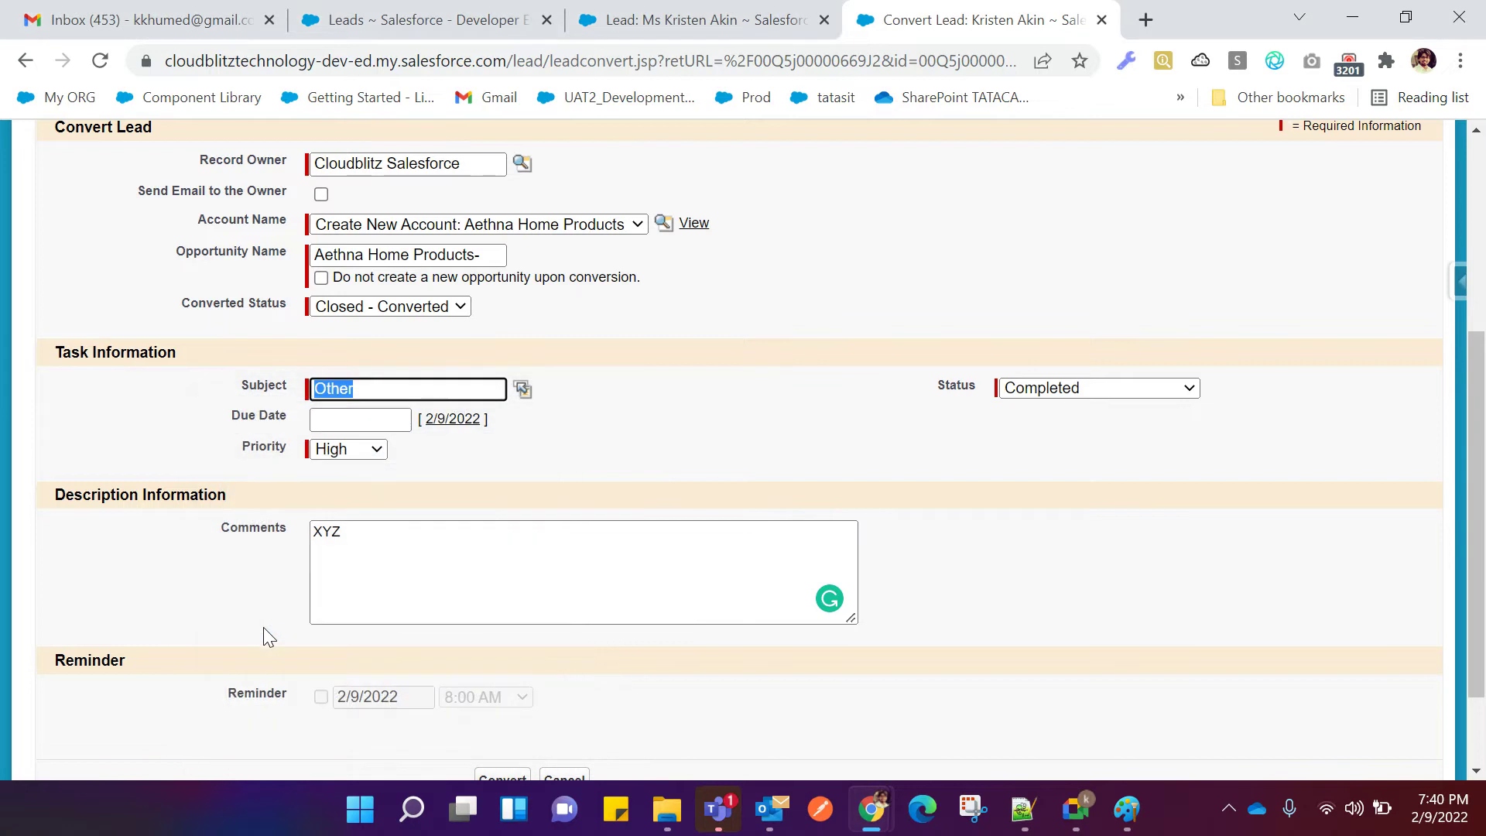
{"action": "left_click", "coordinate": [393, 388]}
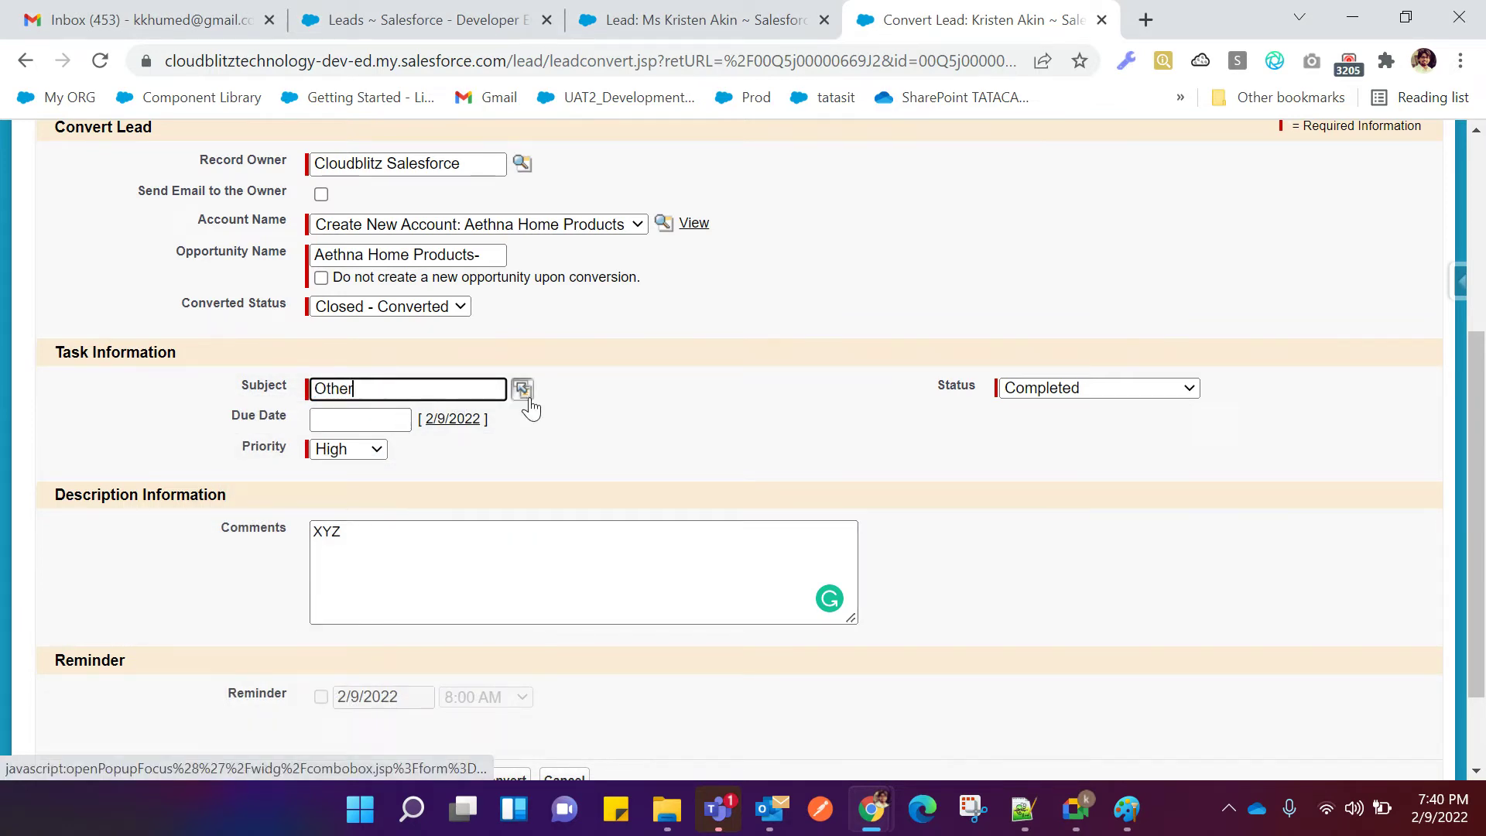
{"action": "double_click", "coordinate": [226, 386]}
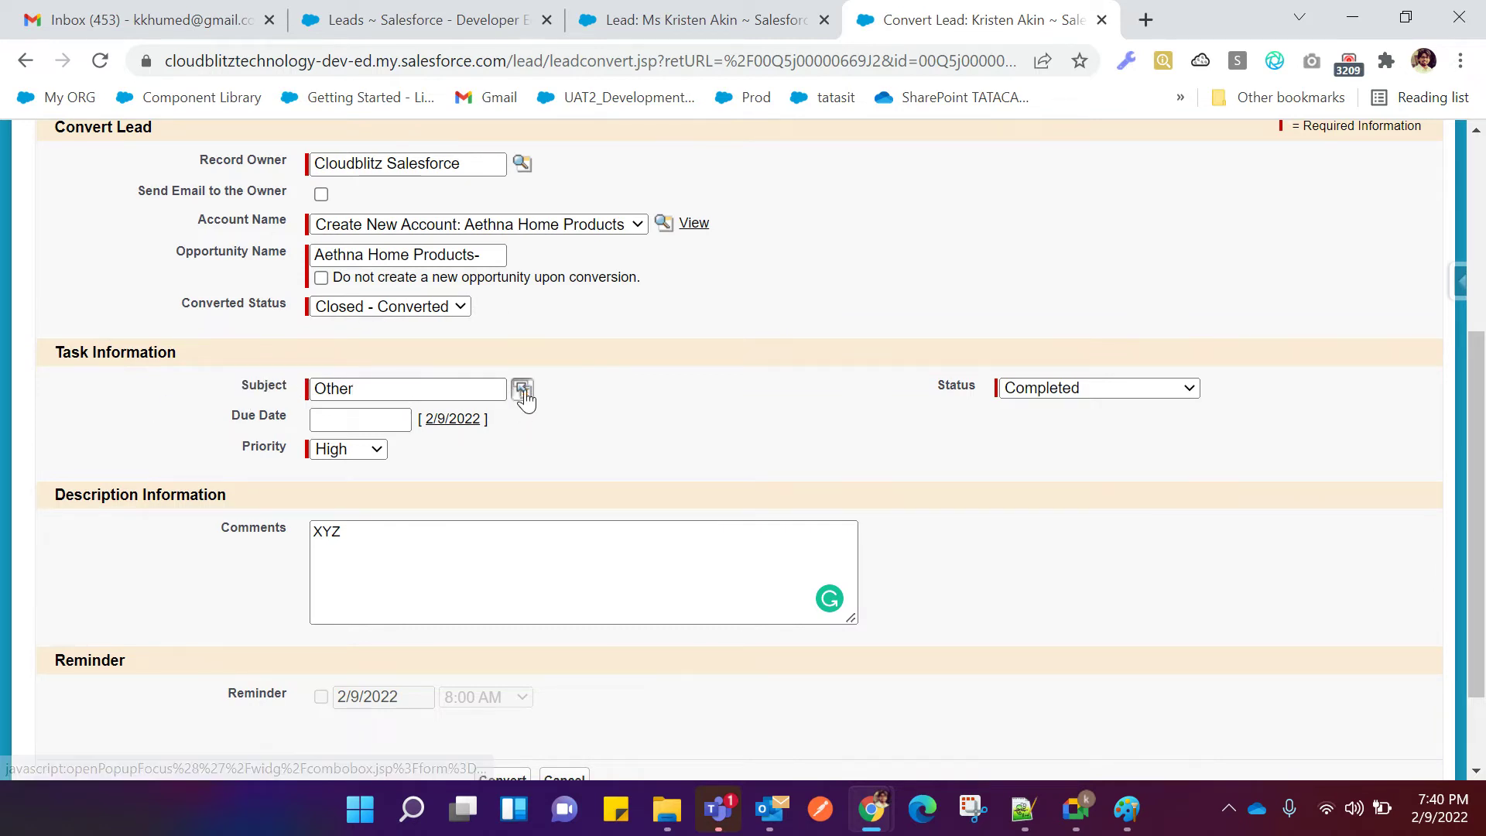
Set the follow-up task's subject to Call from the predefined subjects.
{"action": "left_click", "coordinate": [522, 390]}
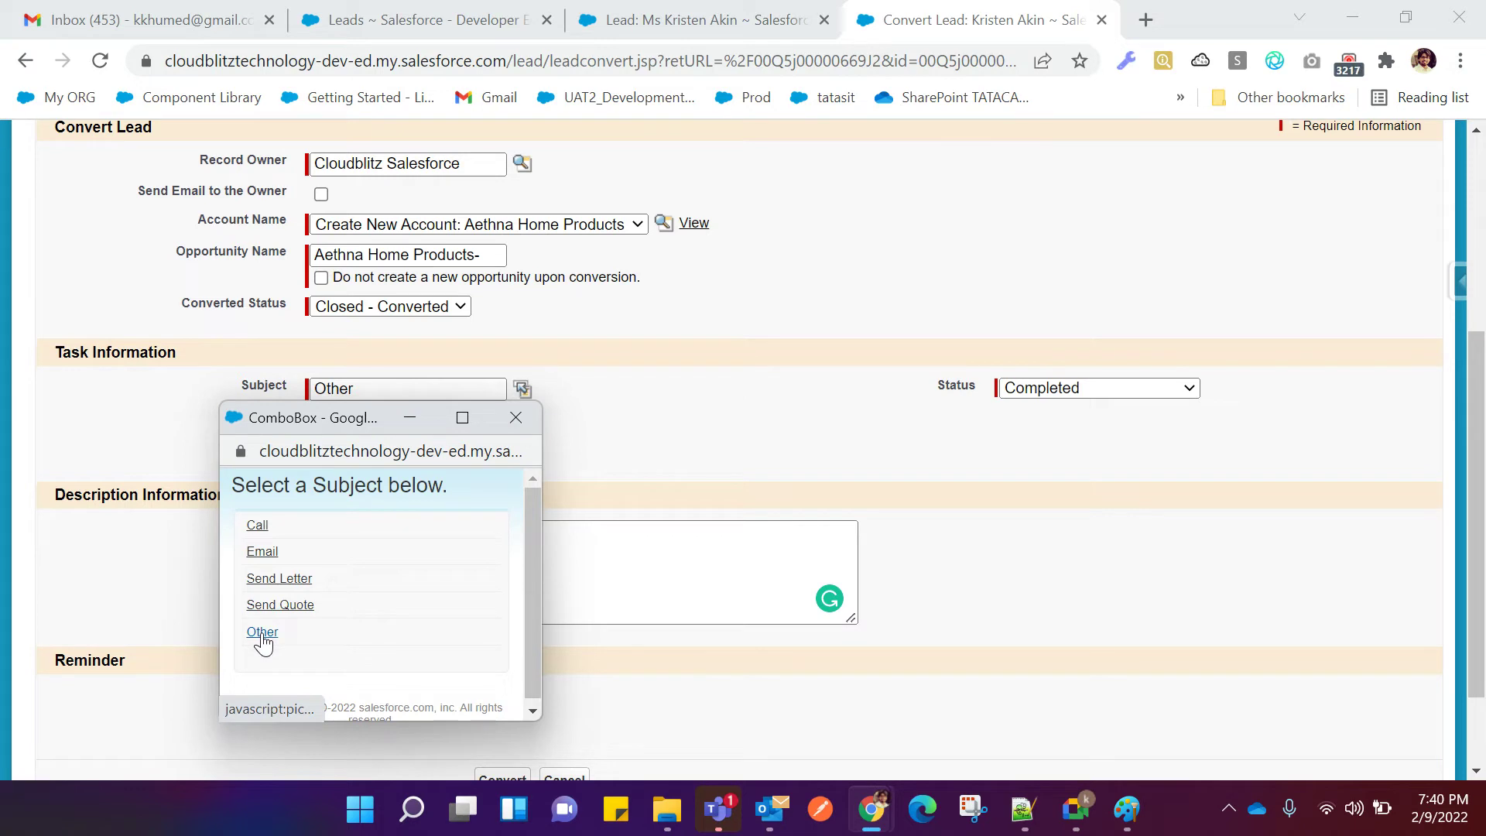
{"action": "left_click", "coordinate": [519, 424]}
{"action": "left_click", "coordinate": [522, 390]}
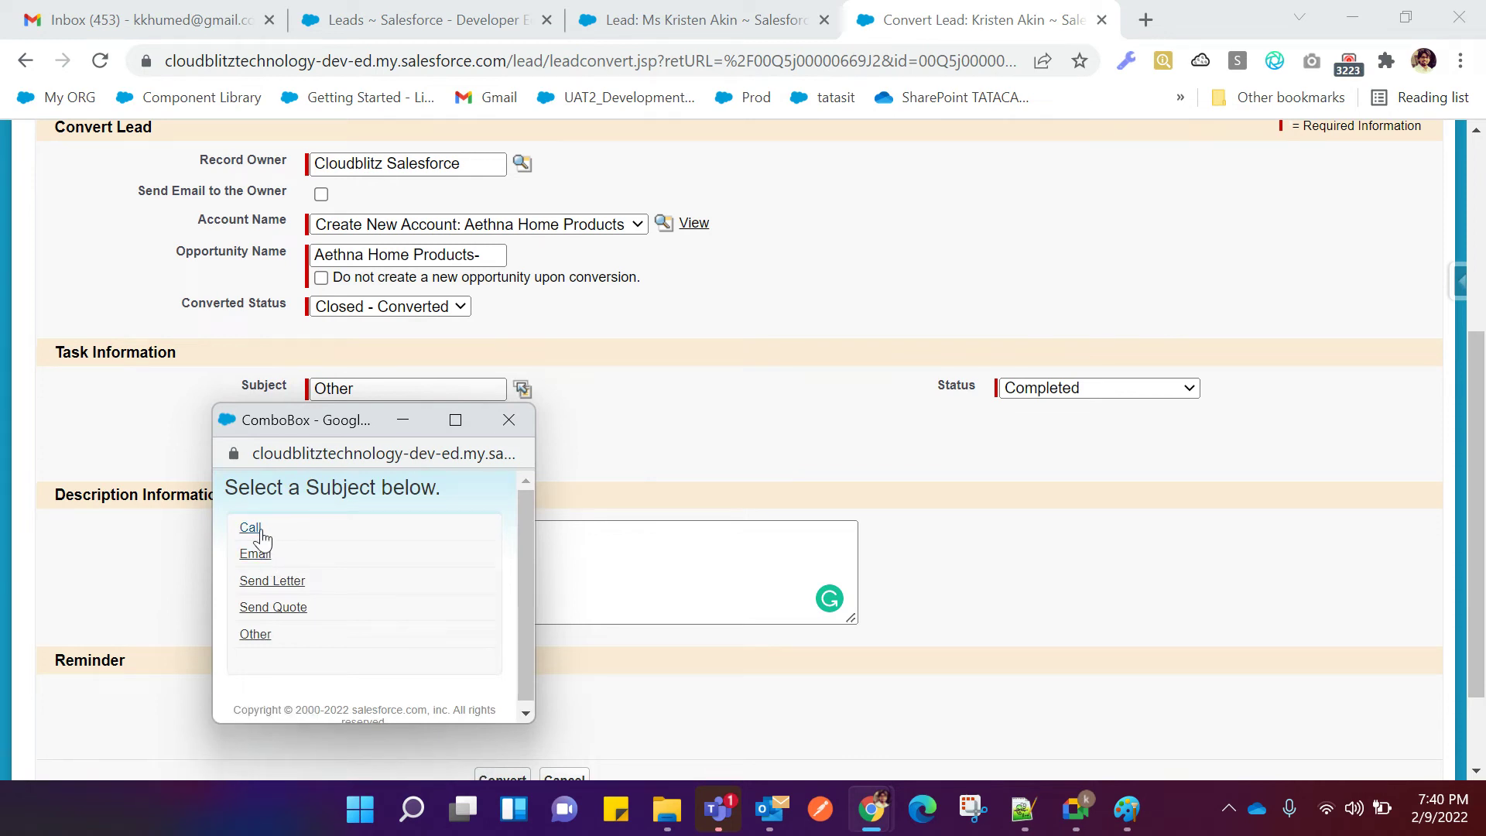
{"action": "left_click", "coordinate": [260, 528]}
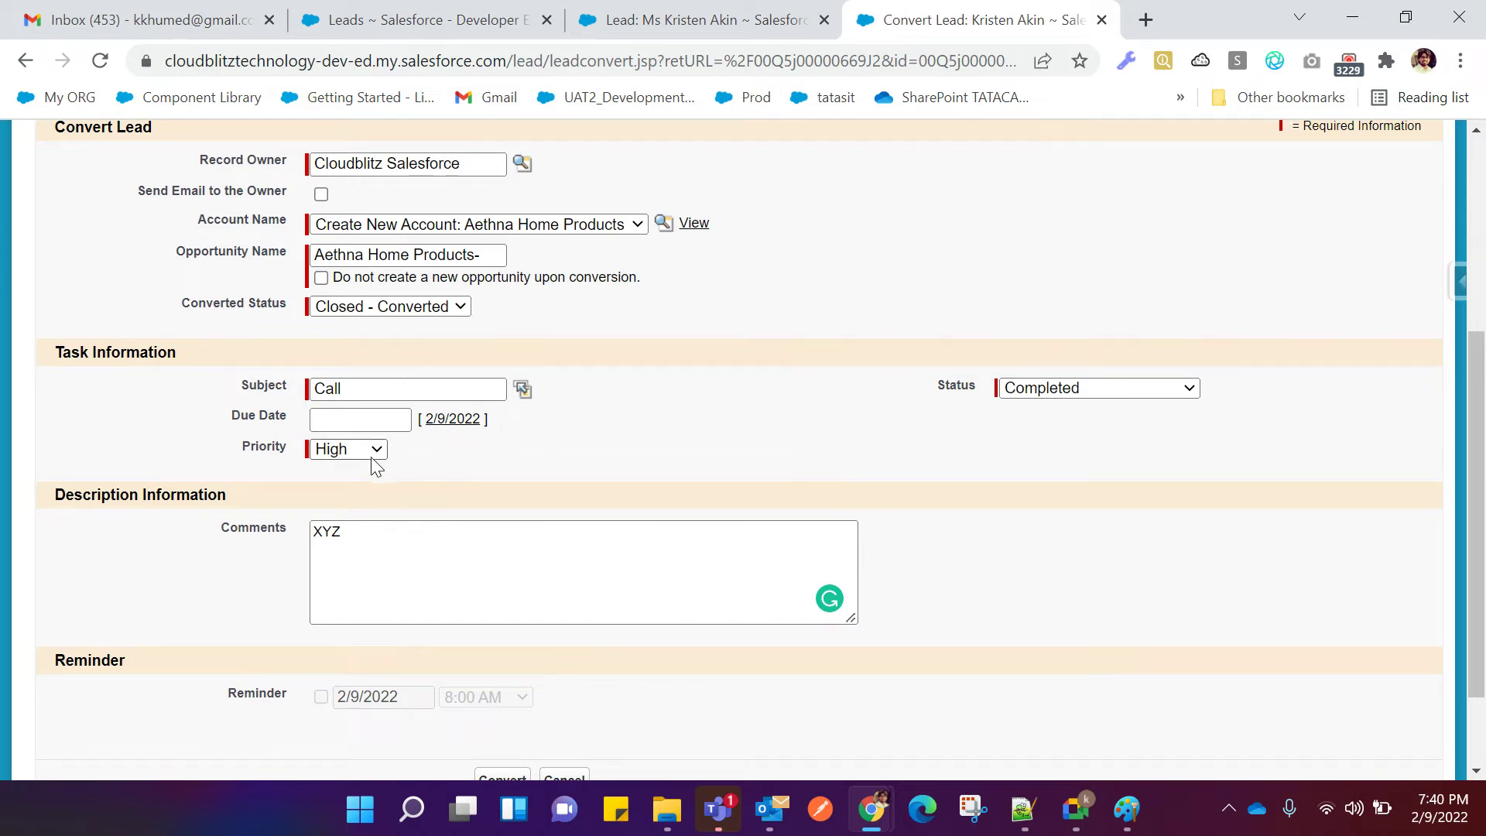
Check the task's status options, keep Completed, and convert the Aethna Home Products lead.
{"action": "left_click", "coordinate": [1047, 393]}
{"action": "left_click", "coordinate": [1048, 396]}
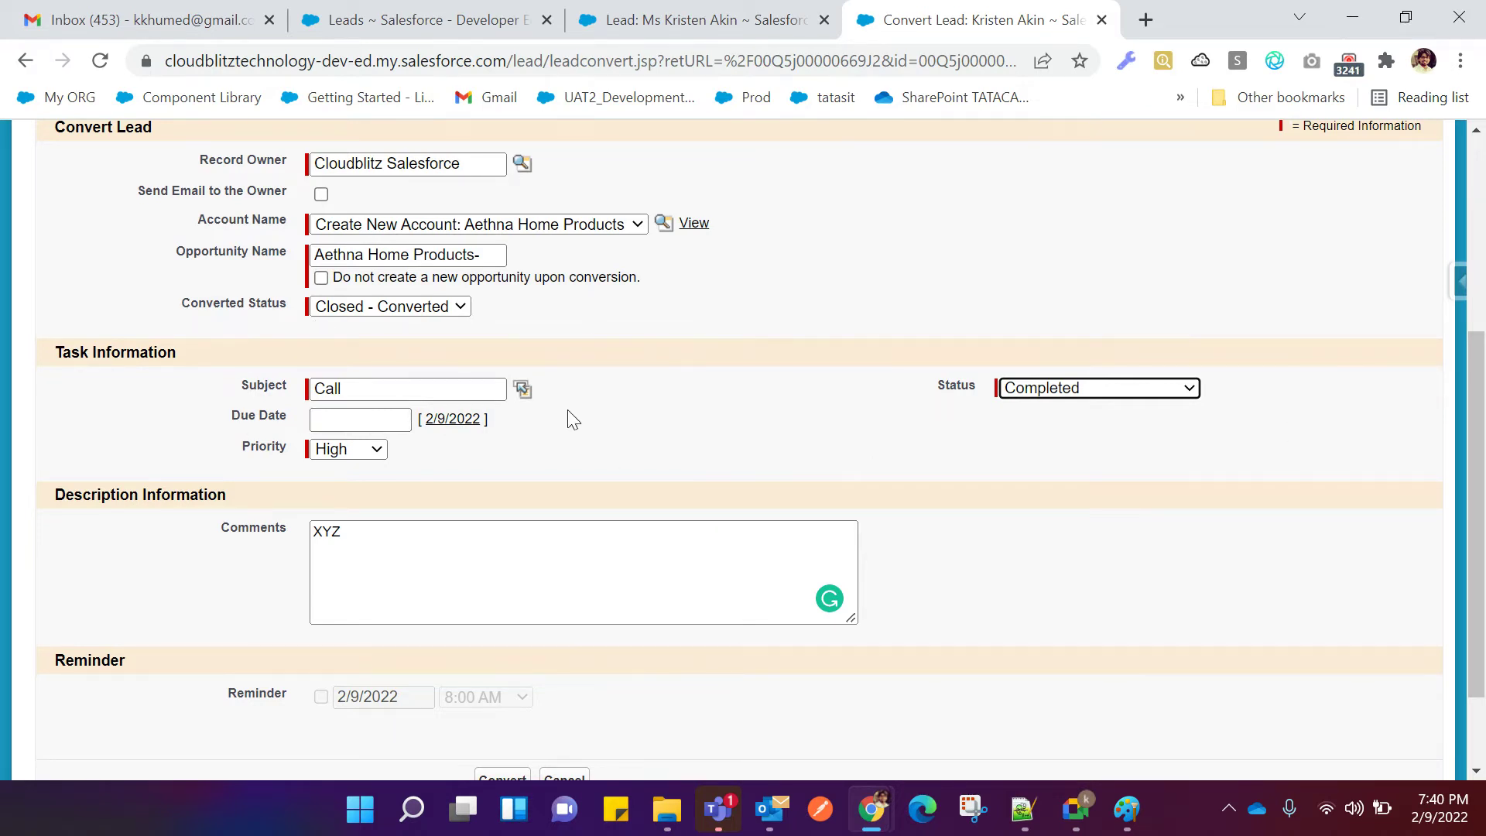
{"action": "scroll", "coordinate": [700, 421], "scroll_direction": "down", "scroll_amount": 3}
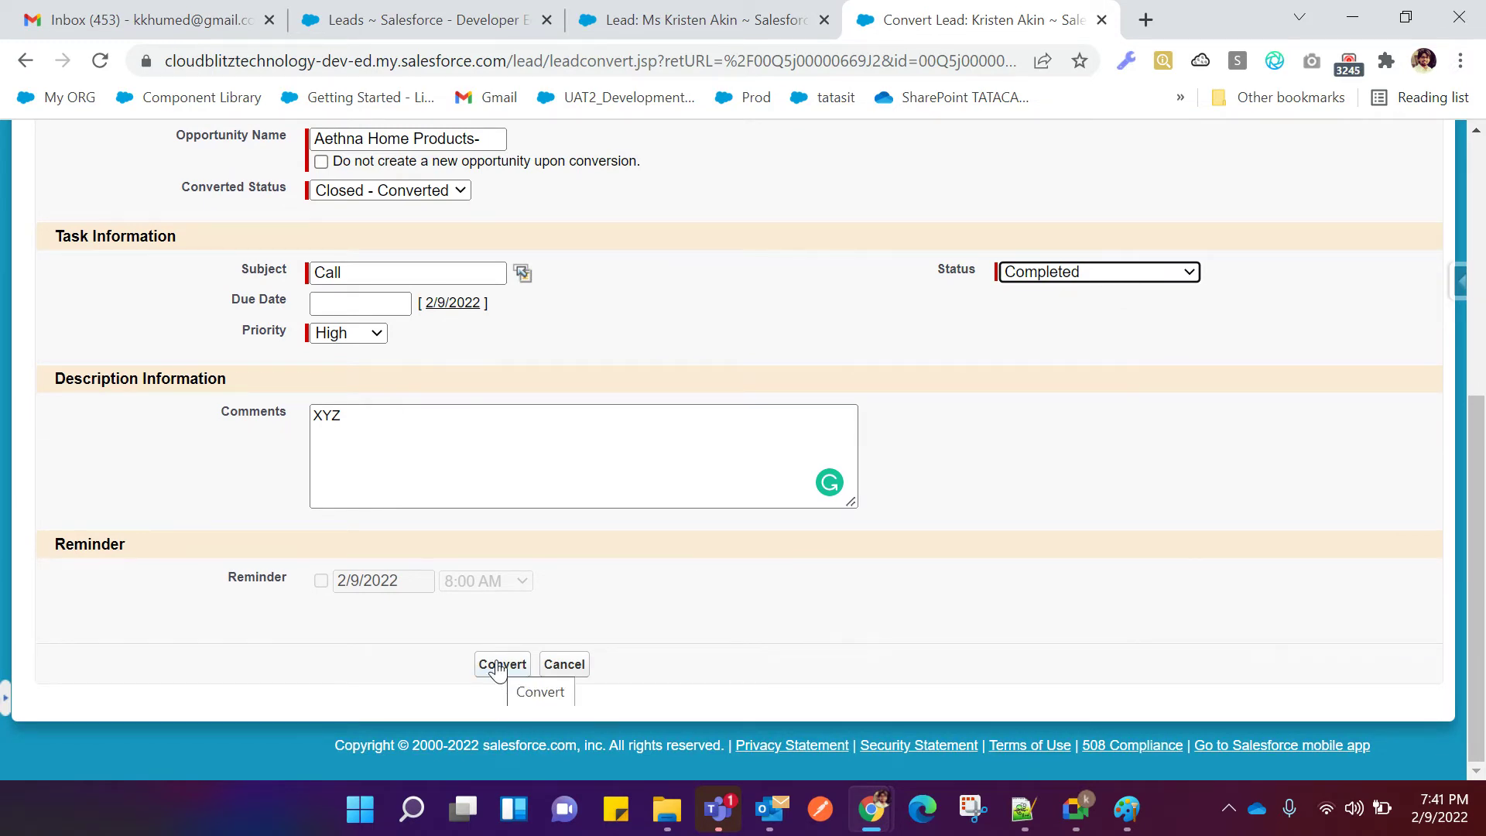
{"action": "left_click", "coordinate": [498, 666]}
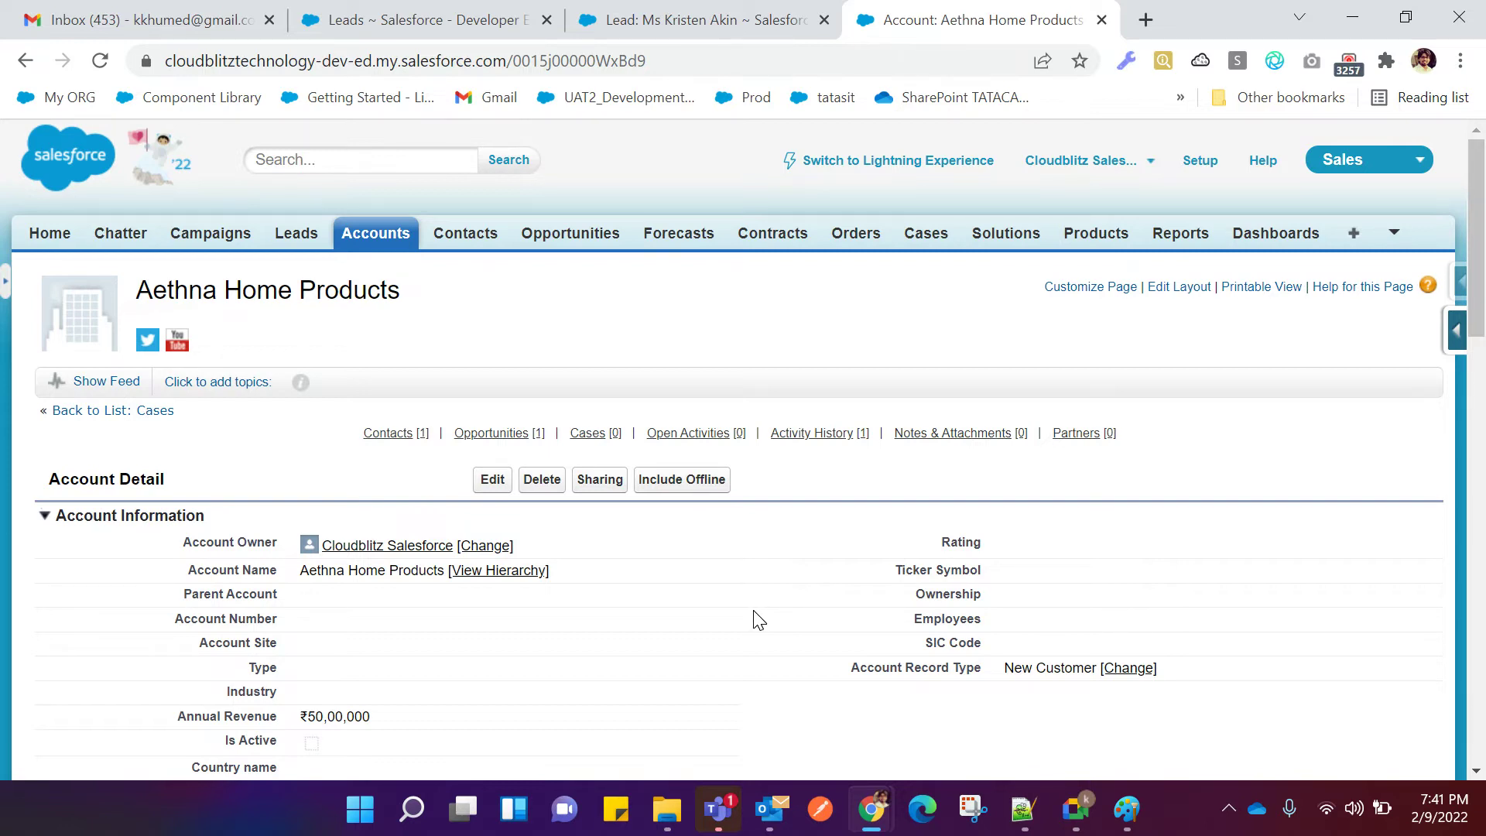
Compare the original lead record with the new account and reload the lead's page to check its conversion.
{"action": "left_click", "coordinate": [716, 23]}
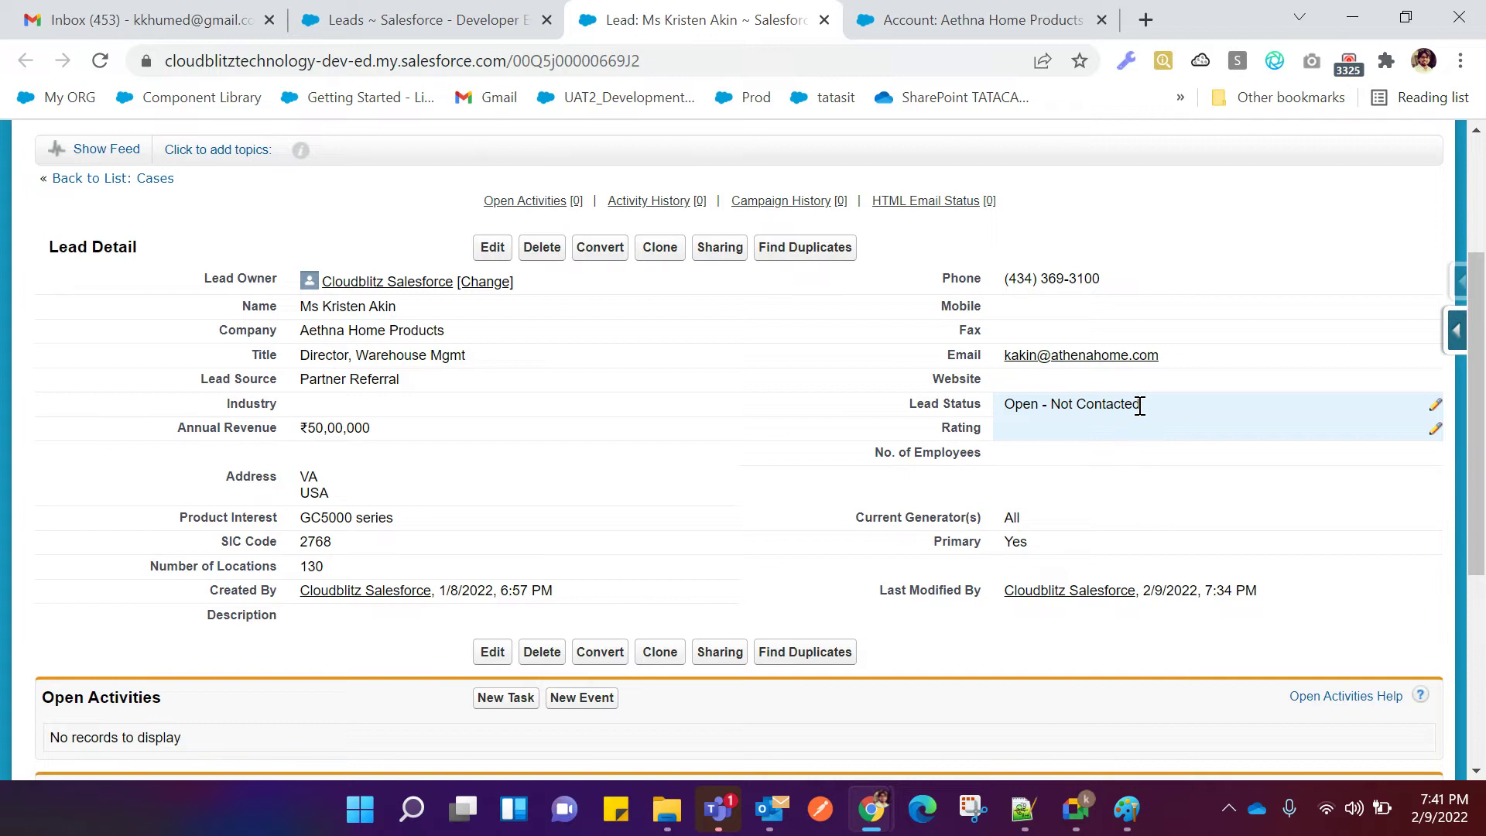
{"action": "left_click", "coordinate": [912, 25]}
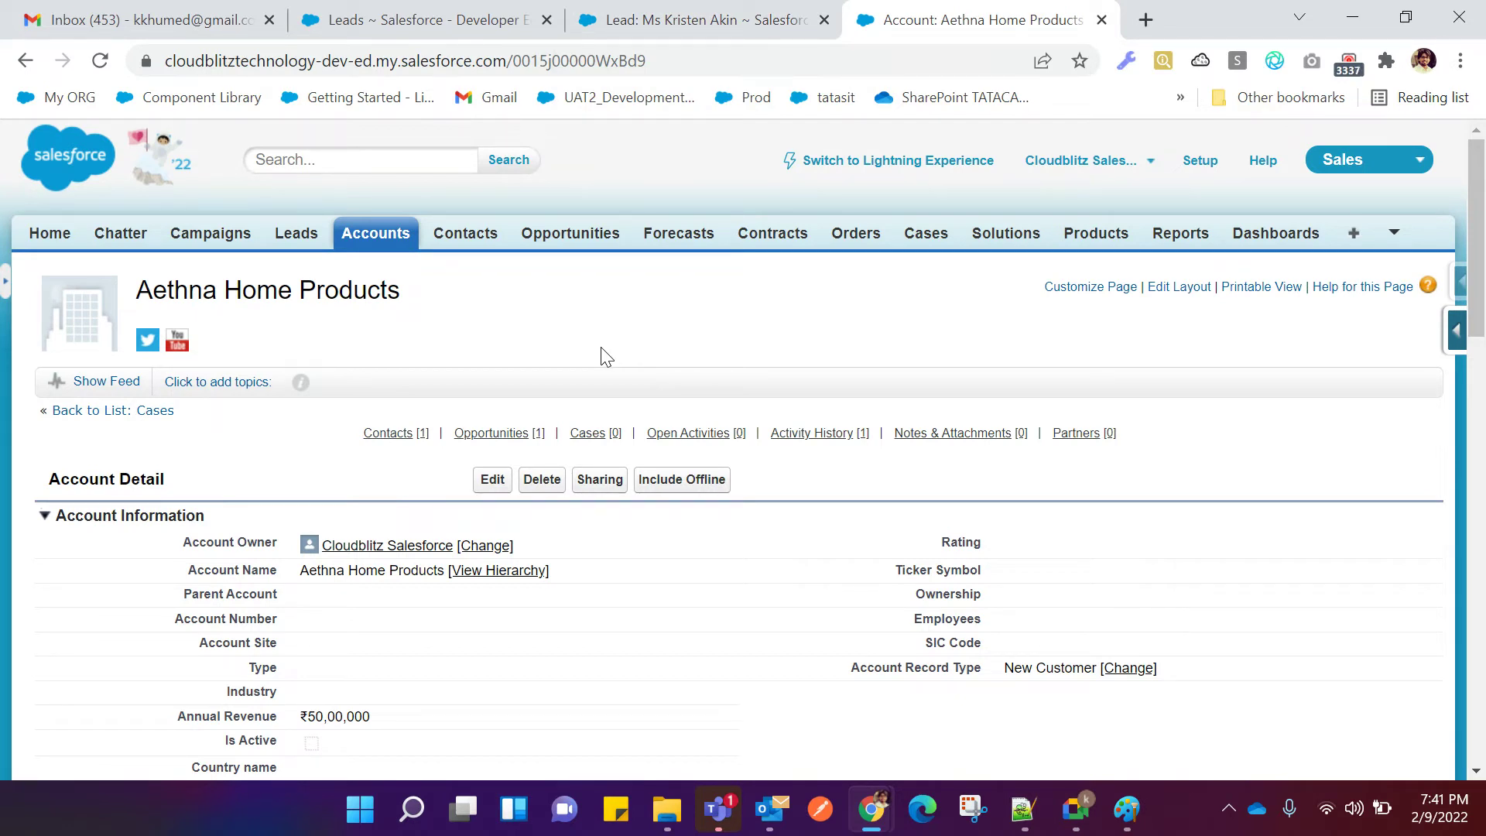
{"action": "left_click", "coordinate": [655, 20]}
{"action": "left_click", "coordinate": [100, 60]}
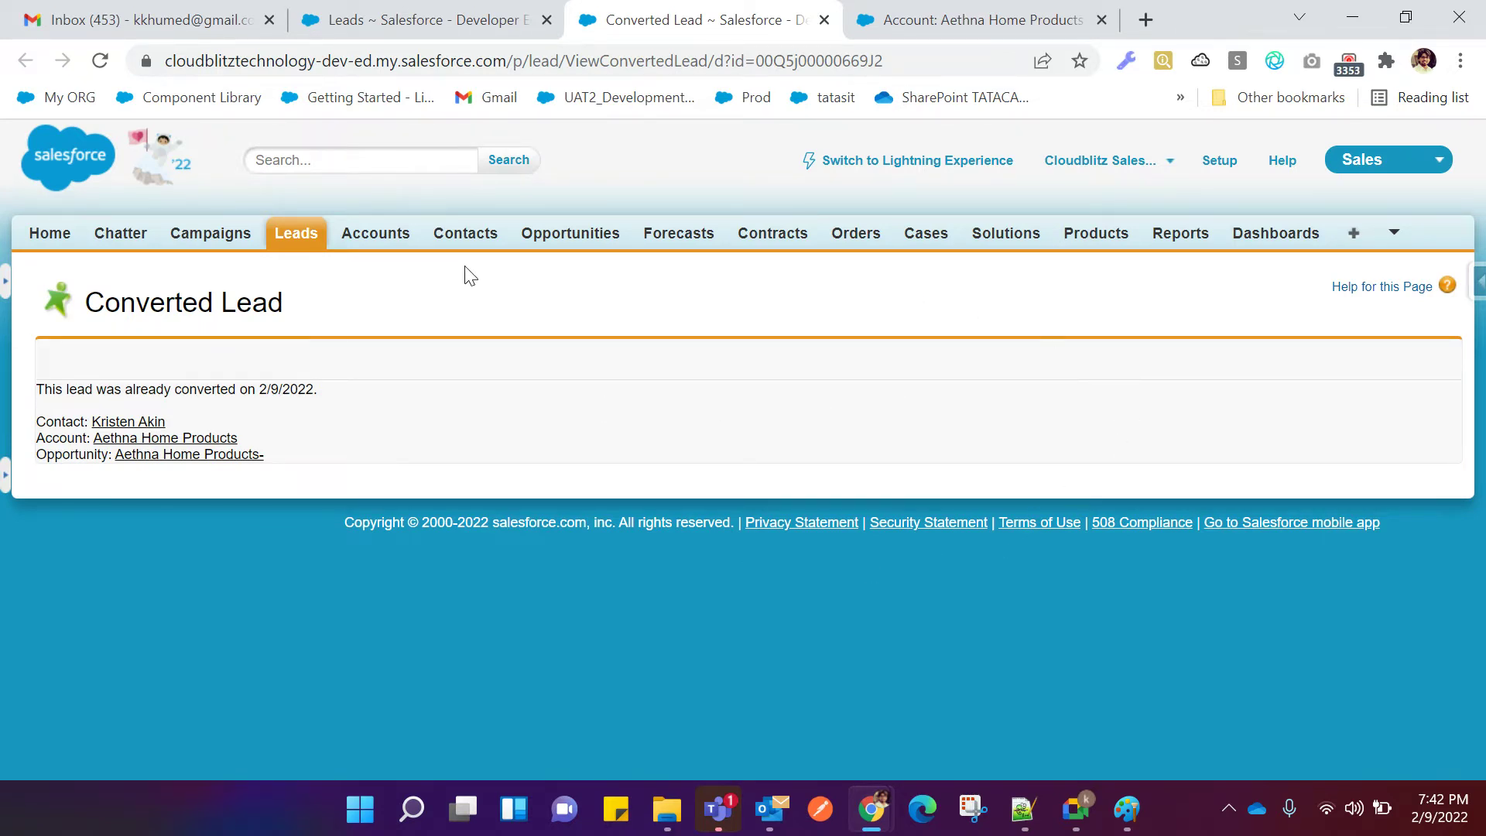
Open the Leads home in a new browser tab and examine the unconverted lead of the company Persistent.
{"action": "right_click", "coordinate": [297, 240]}
{"action": "left_click", "coordinate": [321, 245]}
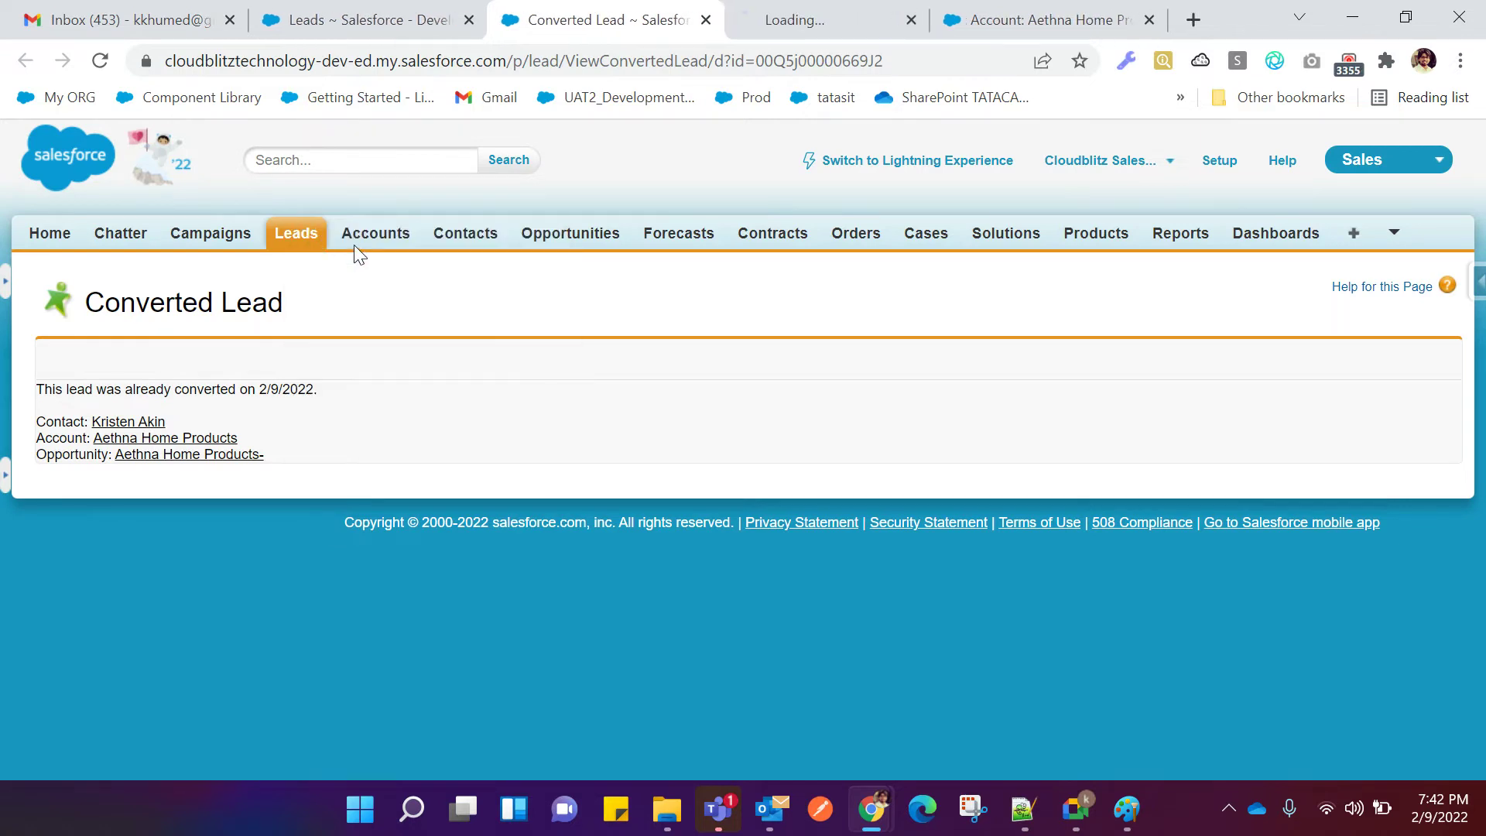
{"action": "left_click", "coordinate": [851, 13]}
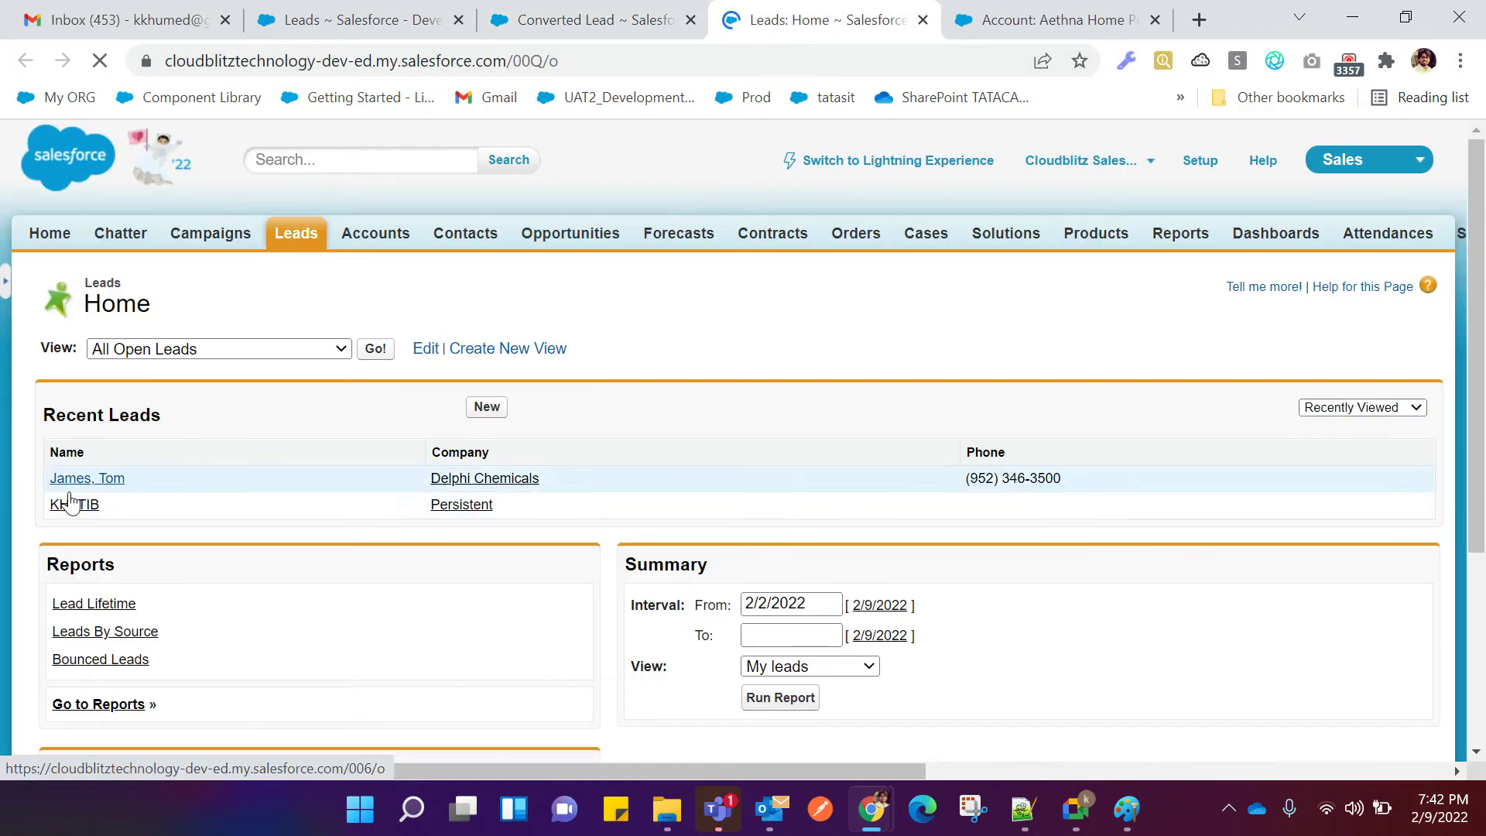
{"action": "left_click", "coordinate": [75, 505]}
{"action": "scroll", "coordinate": [654, 475], "scroll_direction": "down", "scroll_amount": 6}
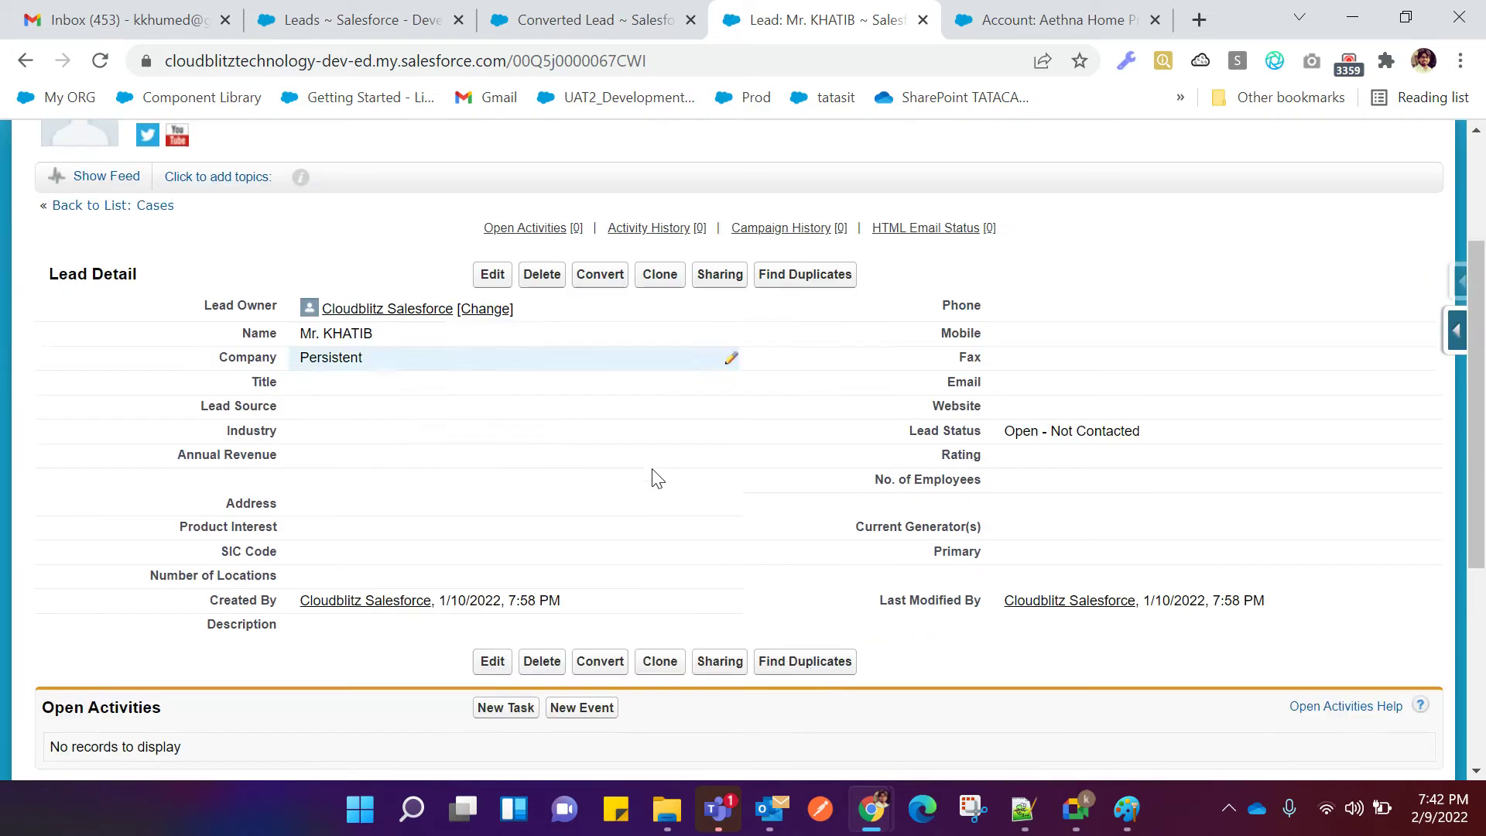
{"action": "scroll", "coordinate": [658, 387], "scroll_direction": "up", "scroll_amount": 6}
Open the account, opportunity and contact linked on the Converted Lead page, each in its own browser tab.
{"action": "left_click", "coordinate": [594, 21]}
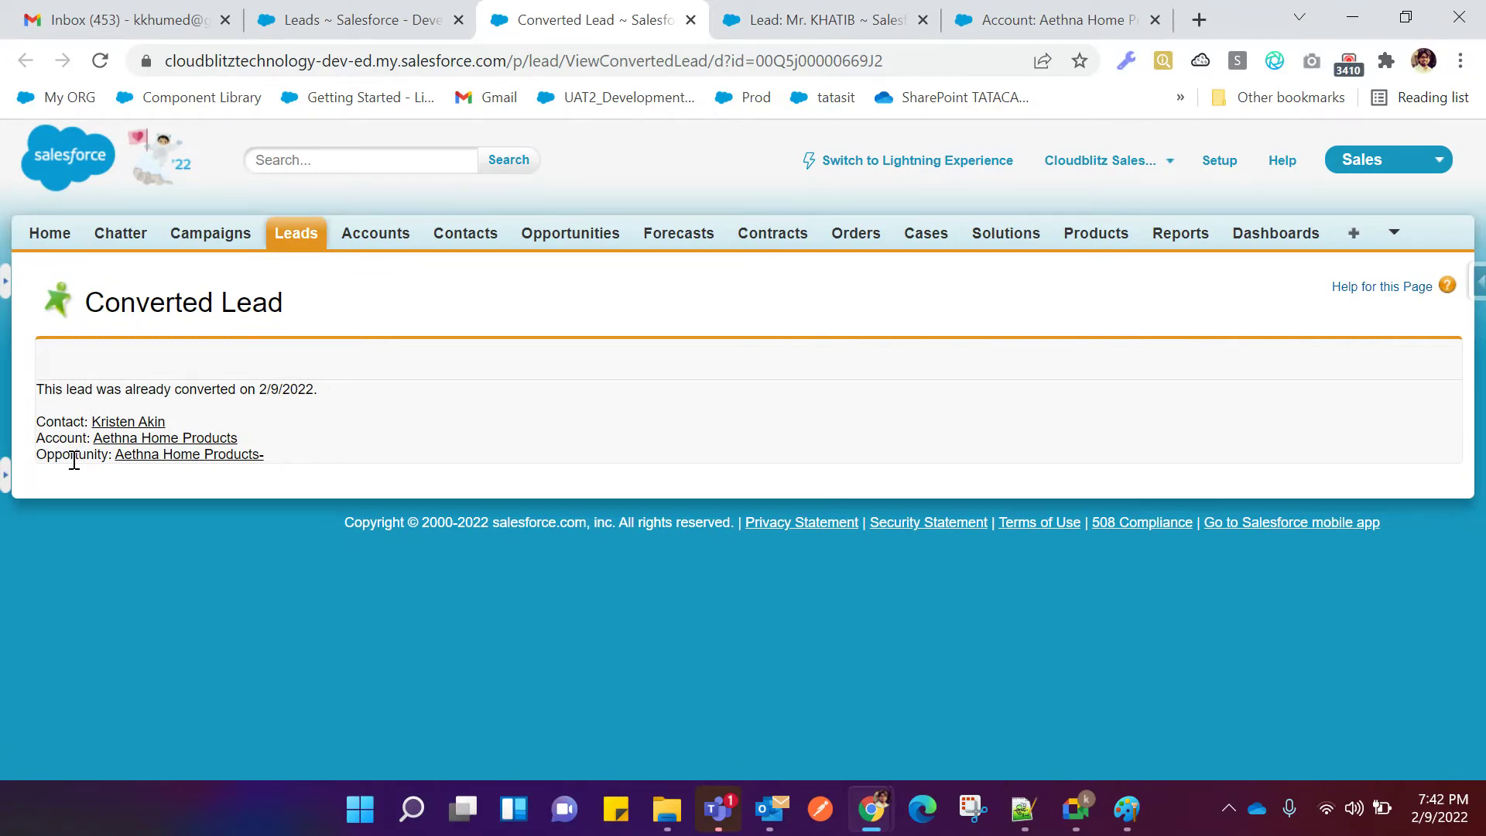
{"action": "right_click", "coordinate": [122, 445]}
{"action": "left_click", "coordinate": [155, 467]}
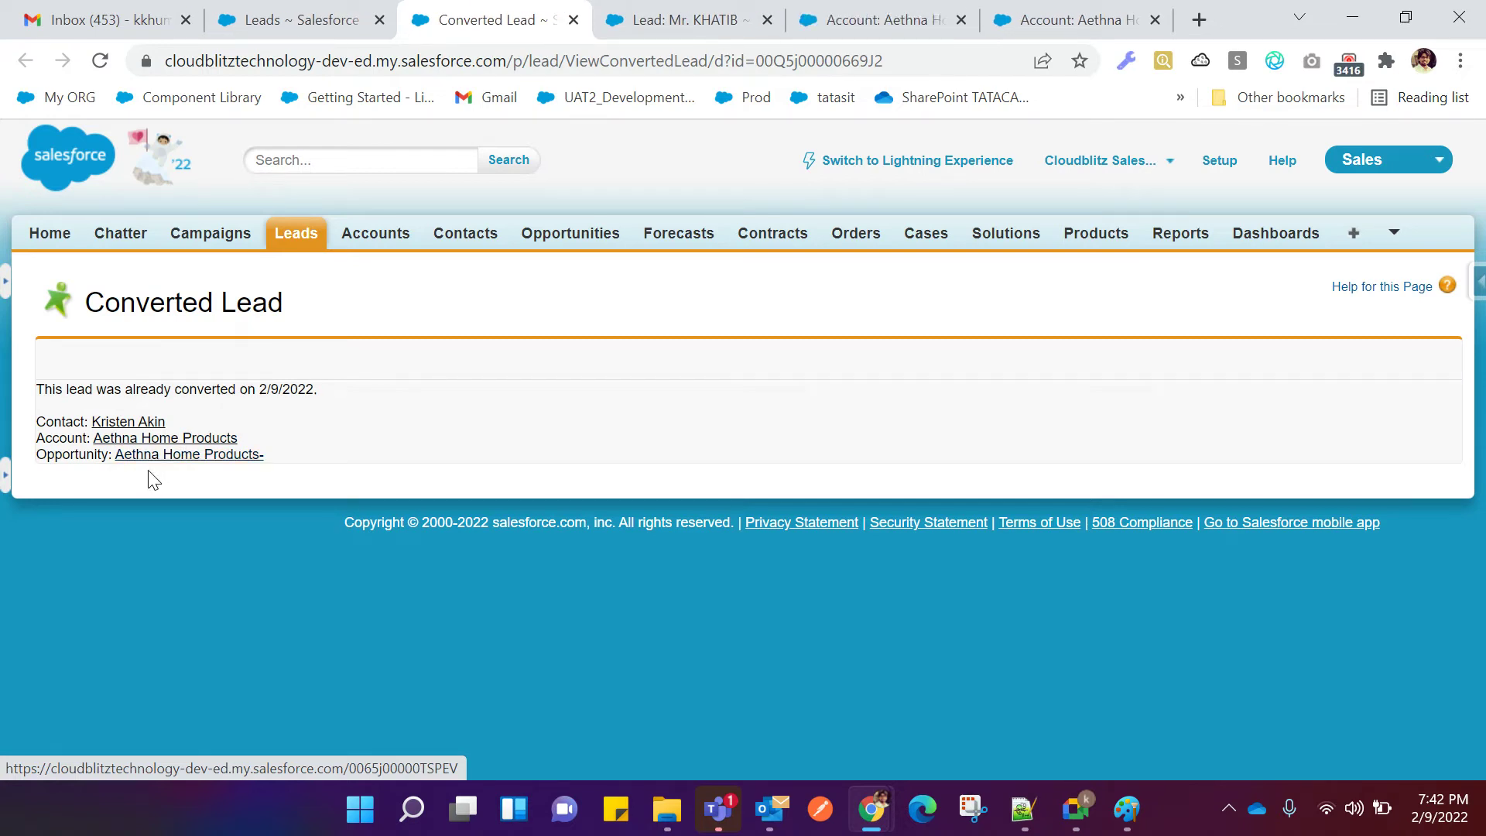
{"action": "right_click", "coordinate": [153, 467]}
{"action": "left_click", "coordinate": [169, 478]}
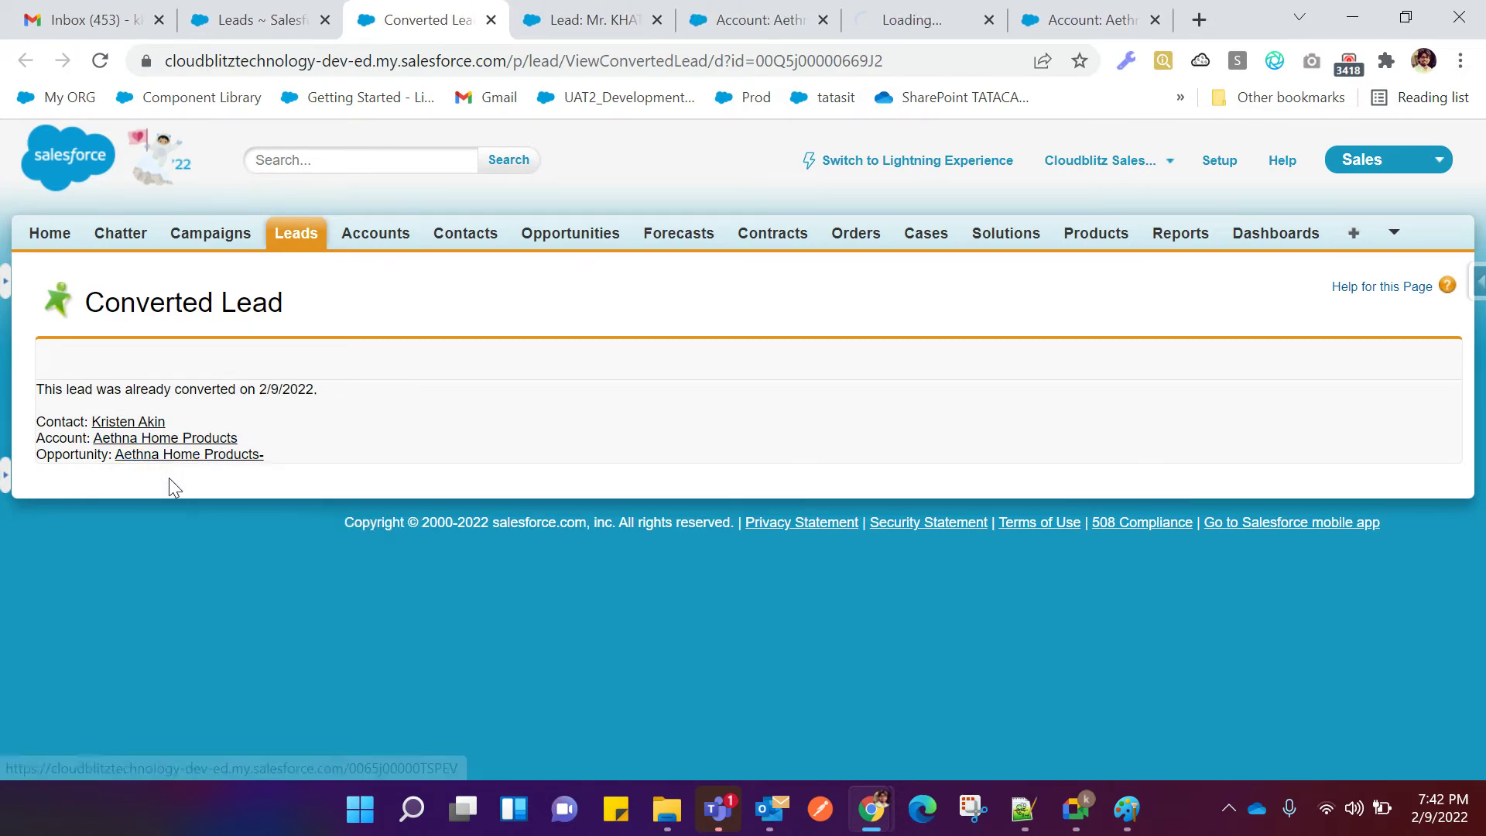
{"action": "right_click", "coordinate": [138, 444]}
{"action": "left_click", "coordinate": [163, 457]}
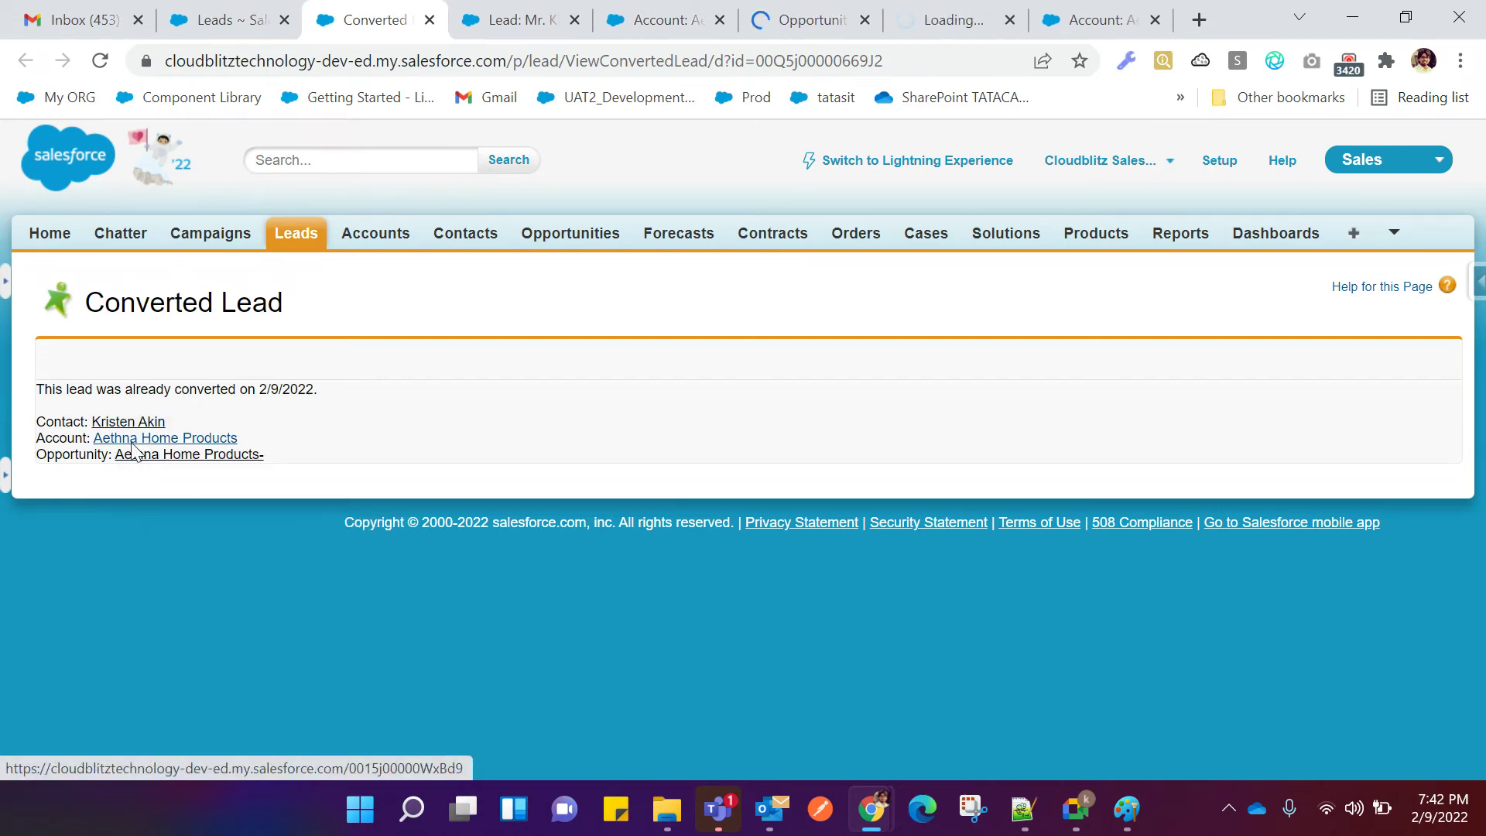
Examine the Aethna Home Products account's details, especially its Account Name.
{"action": "left_click", "coordinate": [664, 20]}
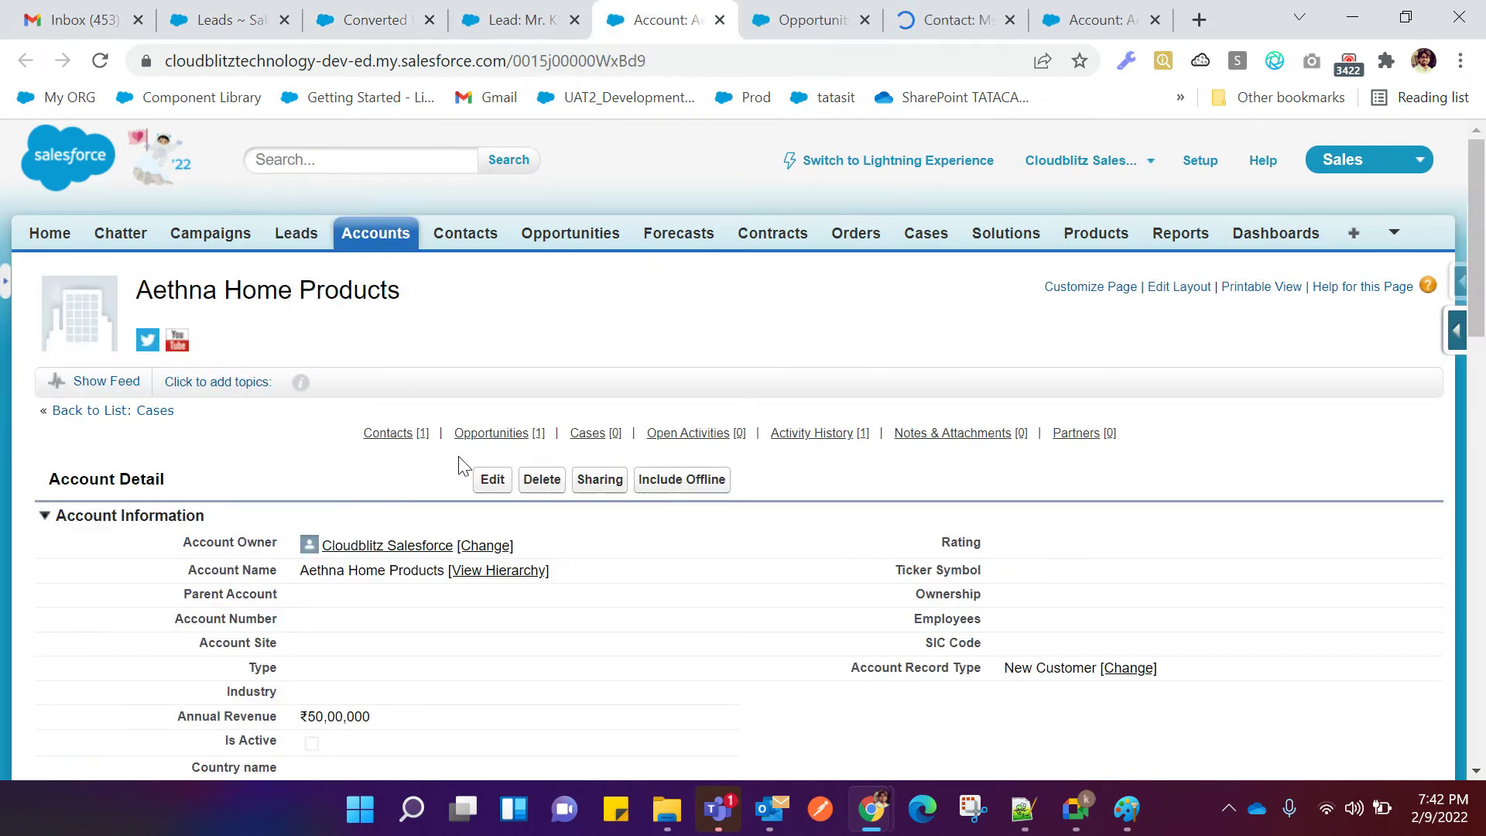
{"action": "scroll", "coordinate": [155, 356], "scroll_direction": "down", "scroll_amount": 1}
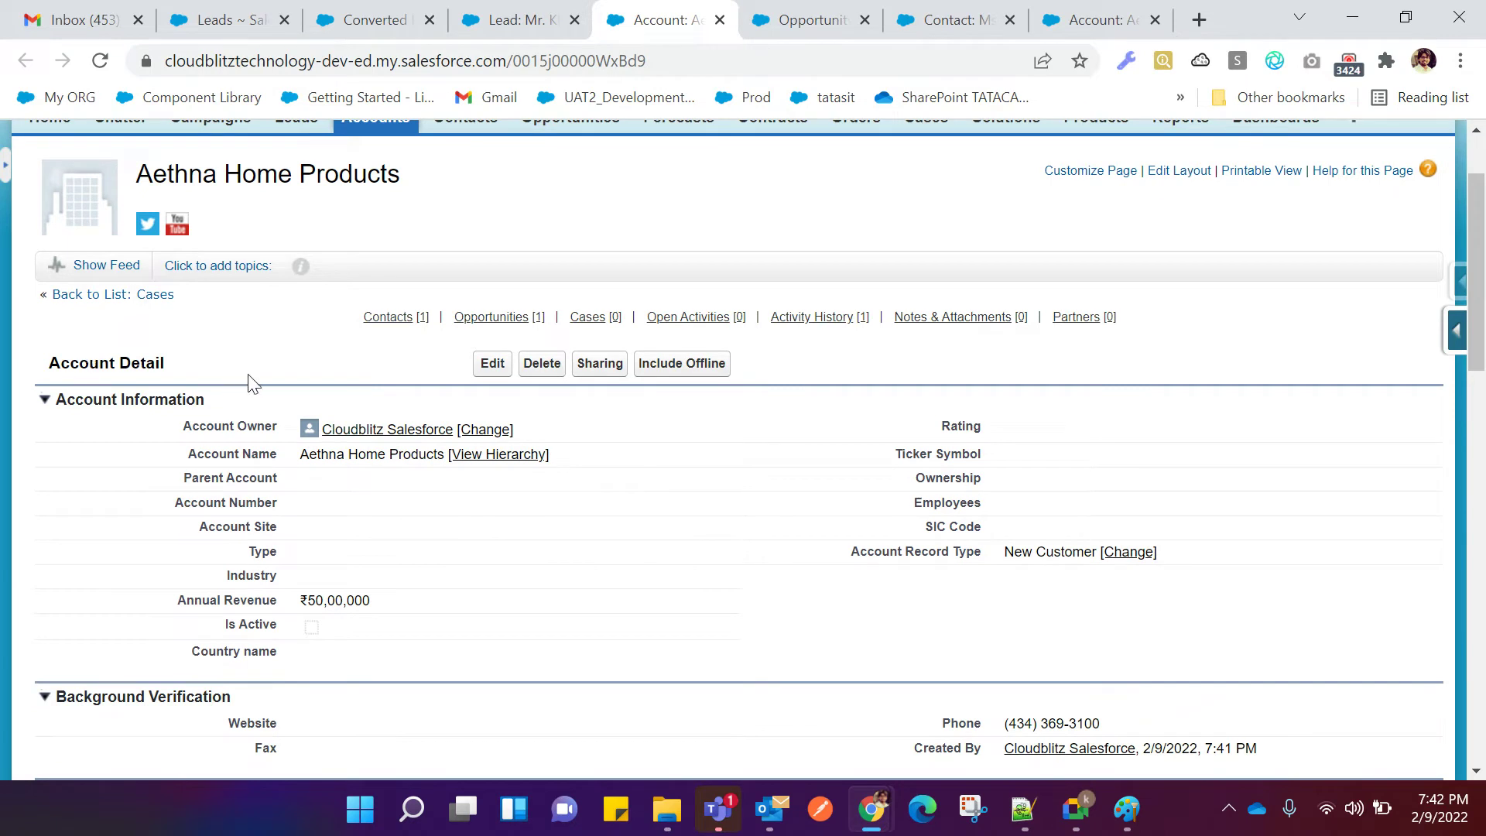
{"action": "scroll", "coordinate": [263, 391], "scroll_direction": "down", "scroll_amount": 1}
{"action": "left_click_drag", "start_coordinate": [294, 341], "coordinate": [560, 338]}
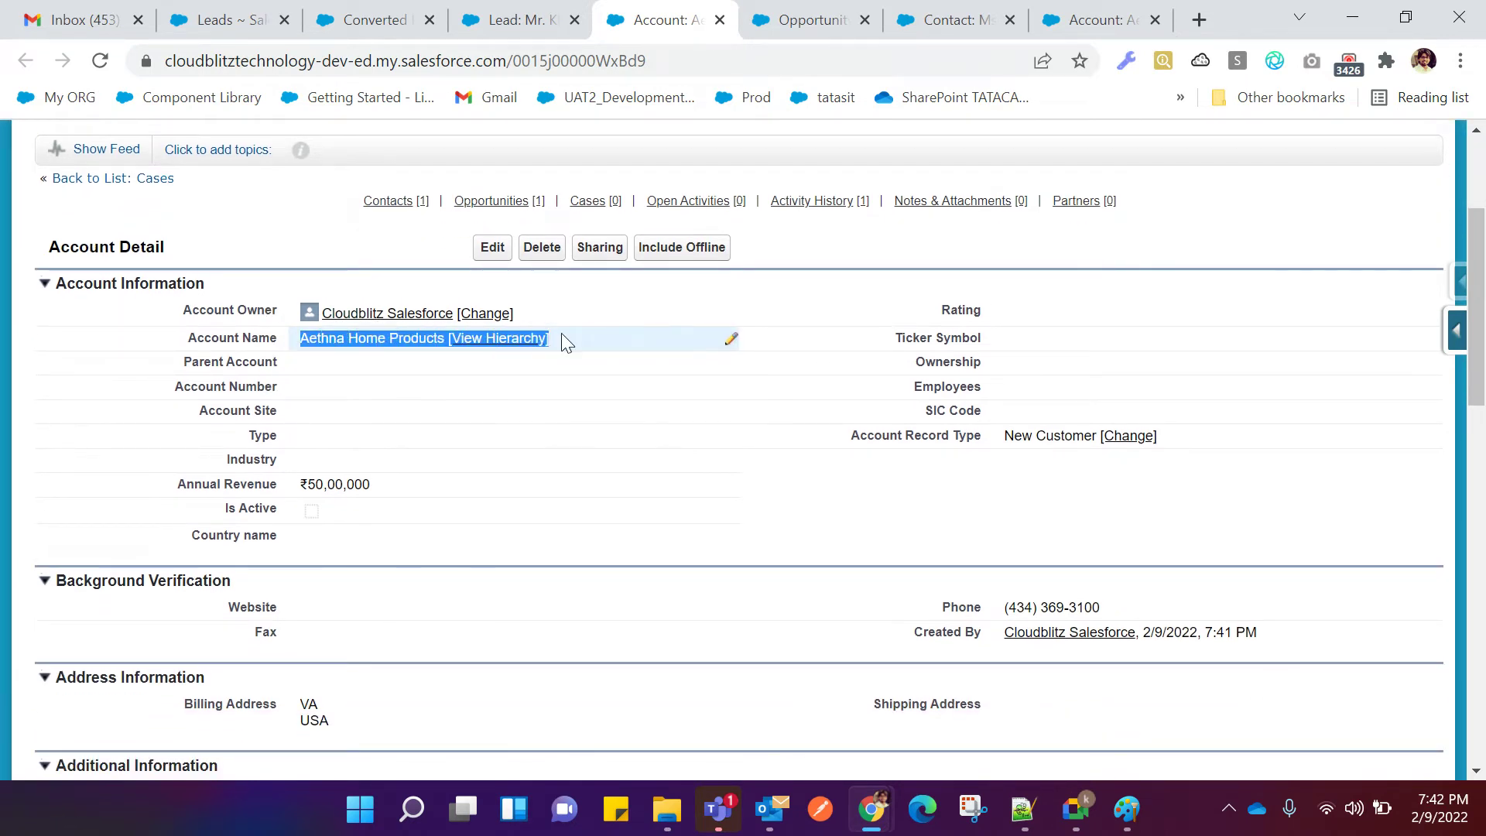
Examine the details of the opportunity created from the lead and return to the account record.
{"action": "left_click", "coordinate": [799, 21]}
{"action": "scroll", "coordinate": [258, 411], "scroll_direction": "down", "scroll_amount": 1}
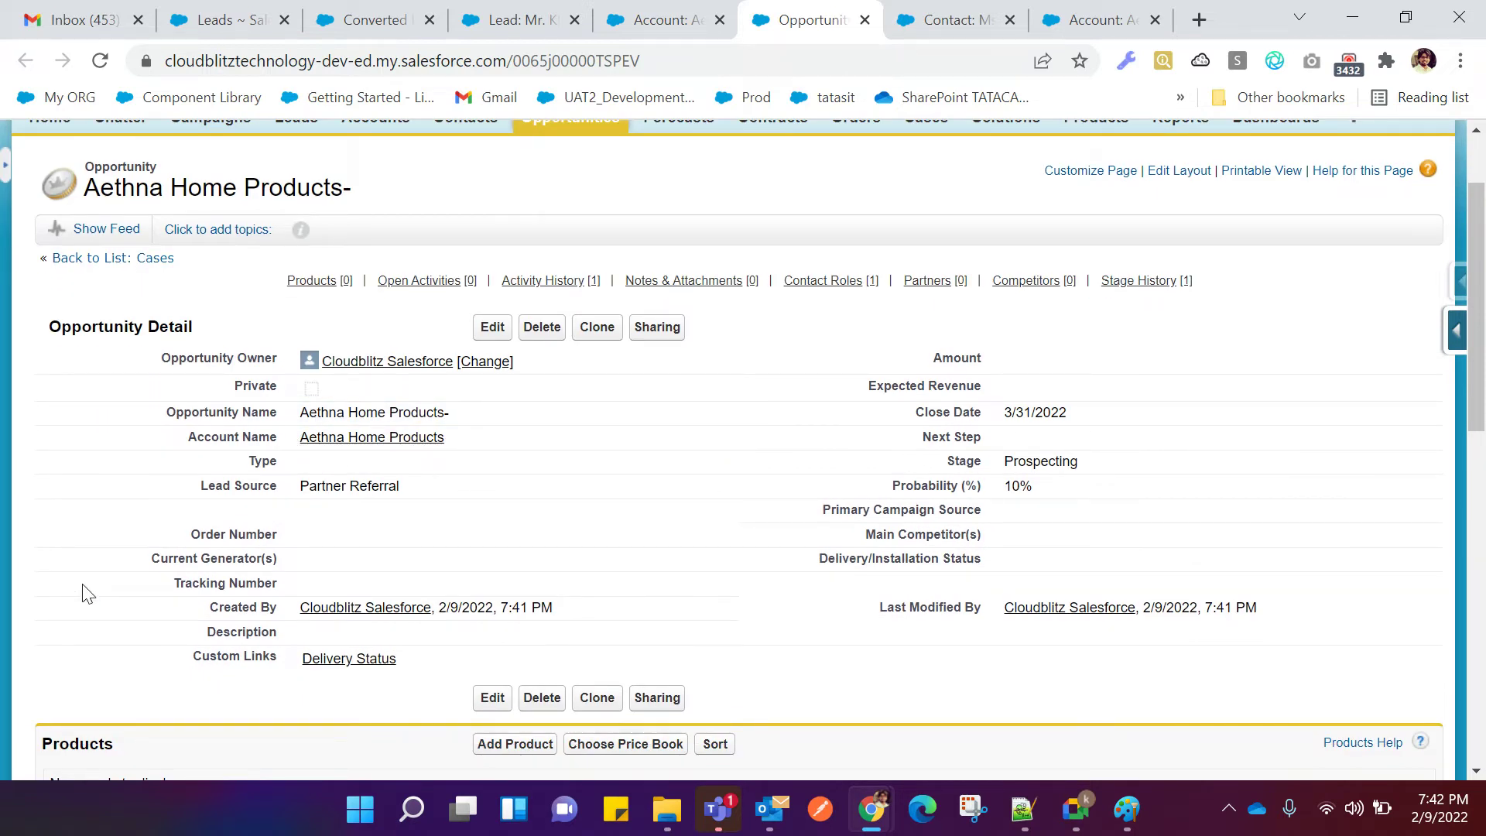
{"action": "scroll", "coordinate": [88, 594], "scroll_direction": "up", "scroll_amount": 1}
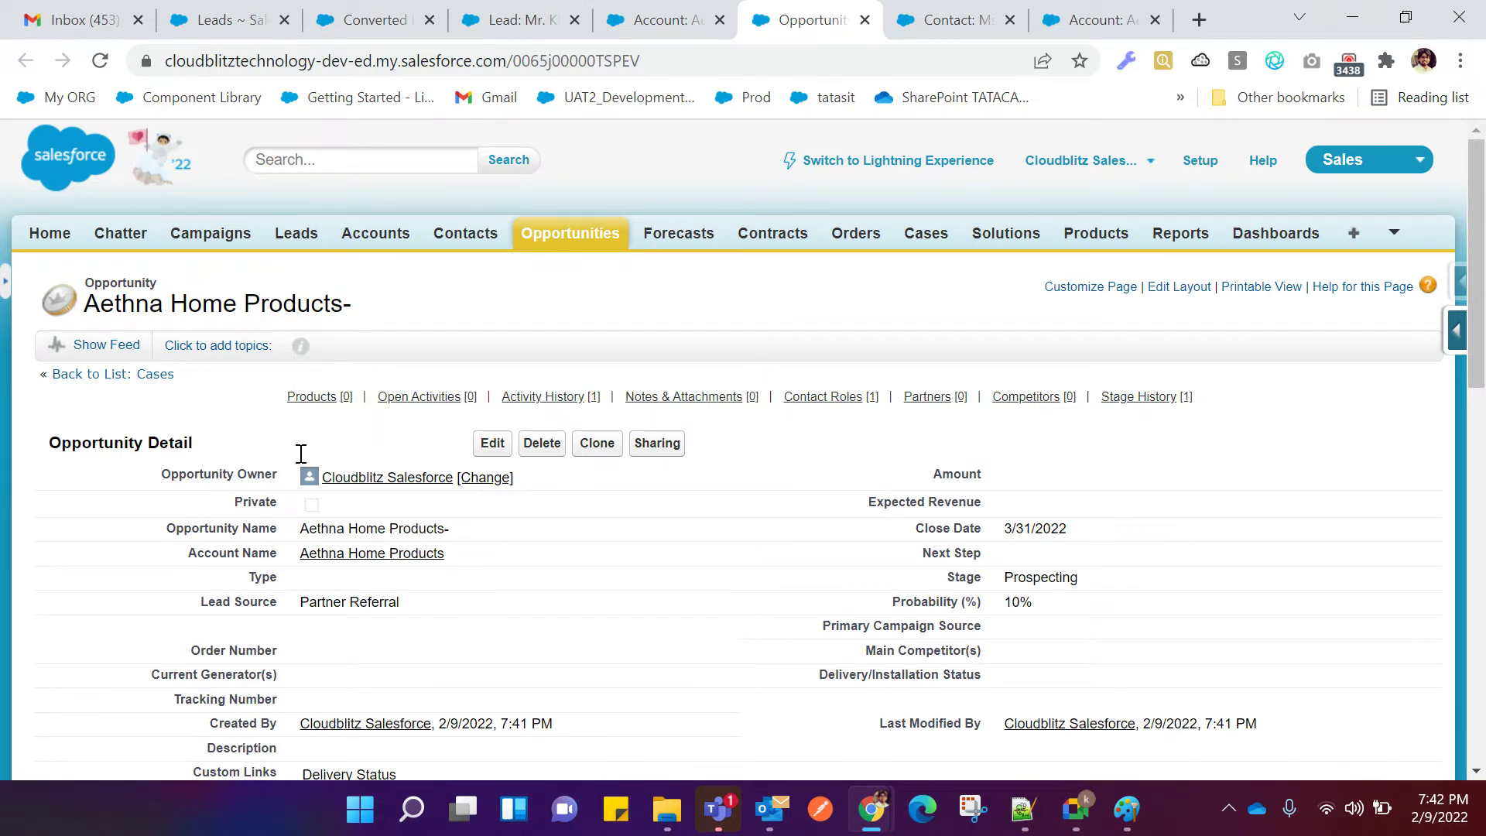
{"action": "left_click", "coordinate": [666, 19]}
{"action": "left_click", "coordinate": [87, 459]}
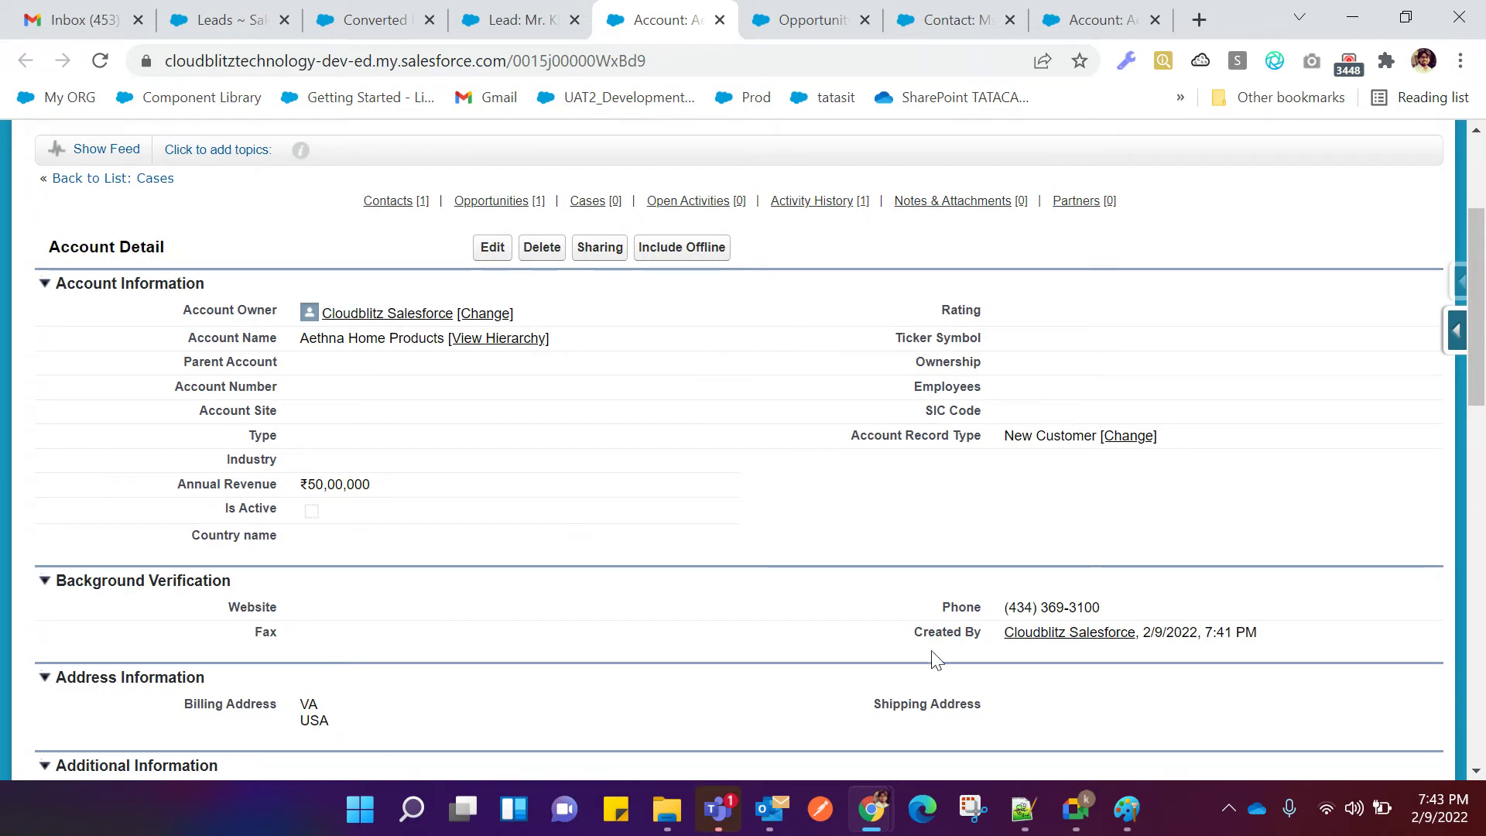
Switch to the Lead Conversion Process notes in Notepad++ and review the Account, Contact and Opportunity entries in the conversion diagram.
{"action": "left_click", "coordinate": [1023, 809]}
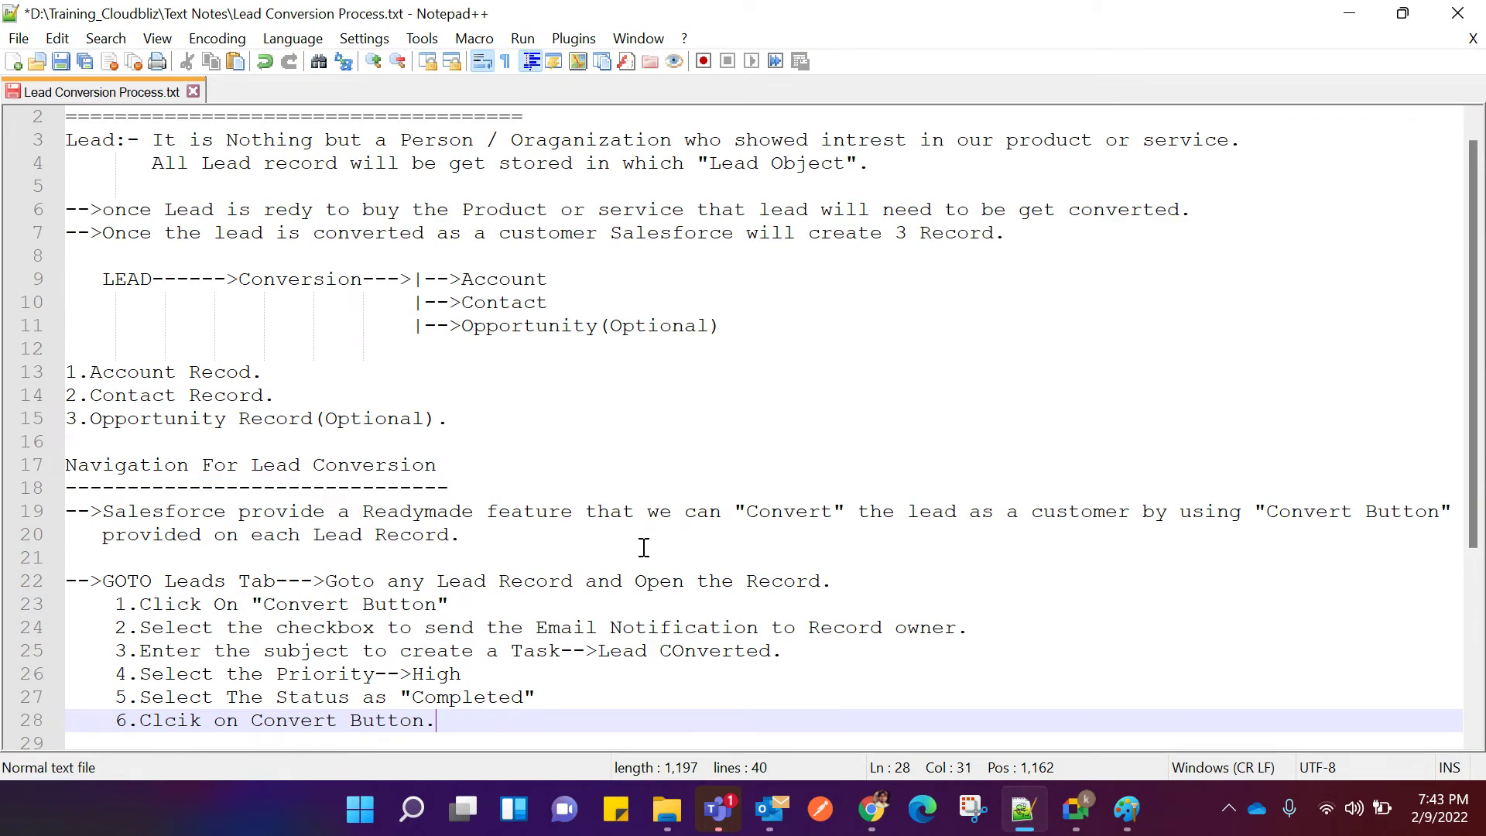
{"action": "scroll", "coordinate": [644, 548], "scroll_direction": "down", "scroll_amount": 1}
{"action": "scroll", "coordinate": [644, 547], "scroll_direction": "up", "scroll_amount": 1}
{"action": "double_click", "coordinate": [514, 282]}
{"action": "double_click", "coordinate": [514, 283]}
{"action": "double_click", "coordinate": [515, 304]}
{"action": "left_click", "coordinate": [508, 326]}
{"action": "double_click", "coordinate": [508, 326]}
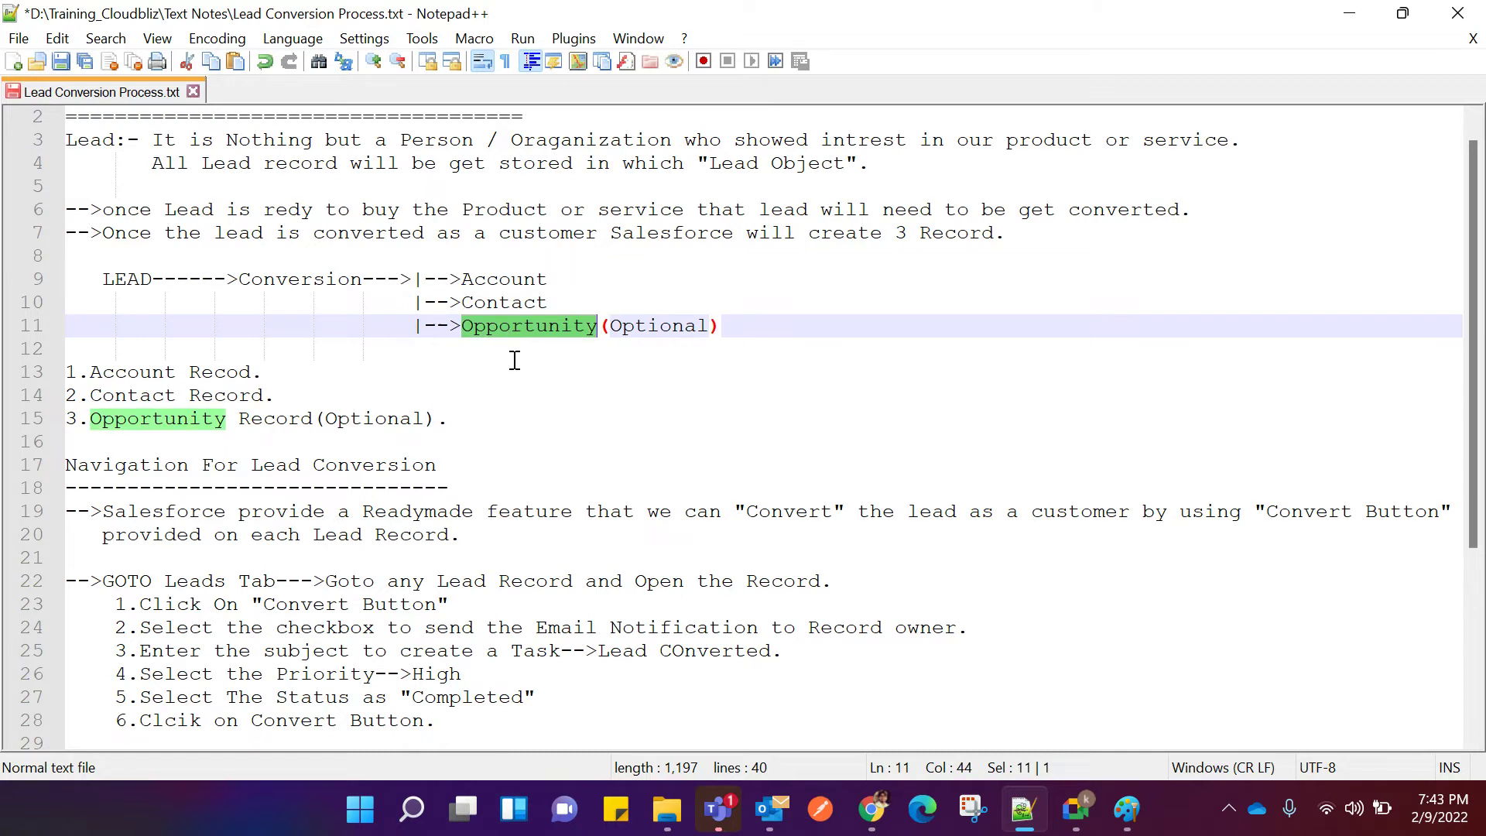
{"action": "left_click", "coordinate": [511, 353]}
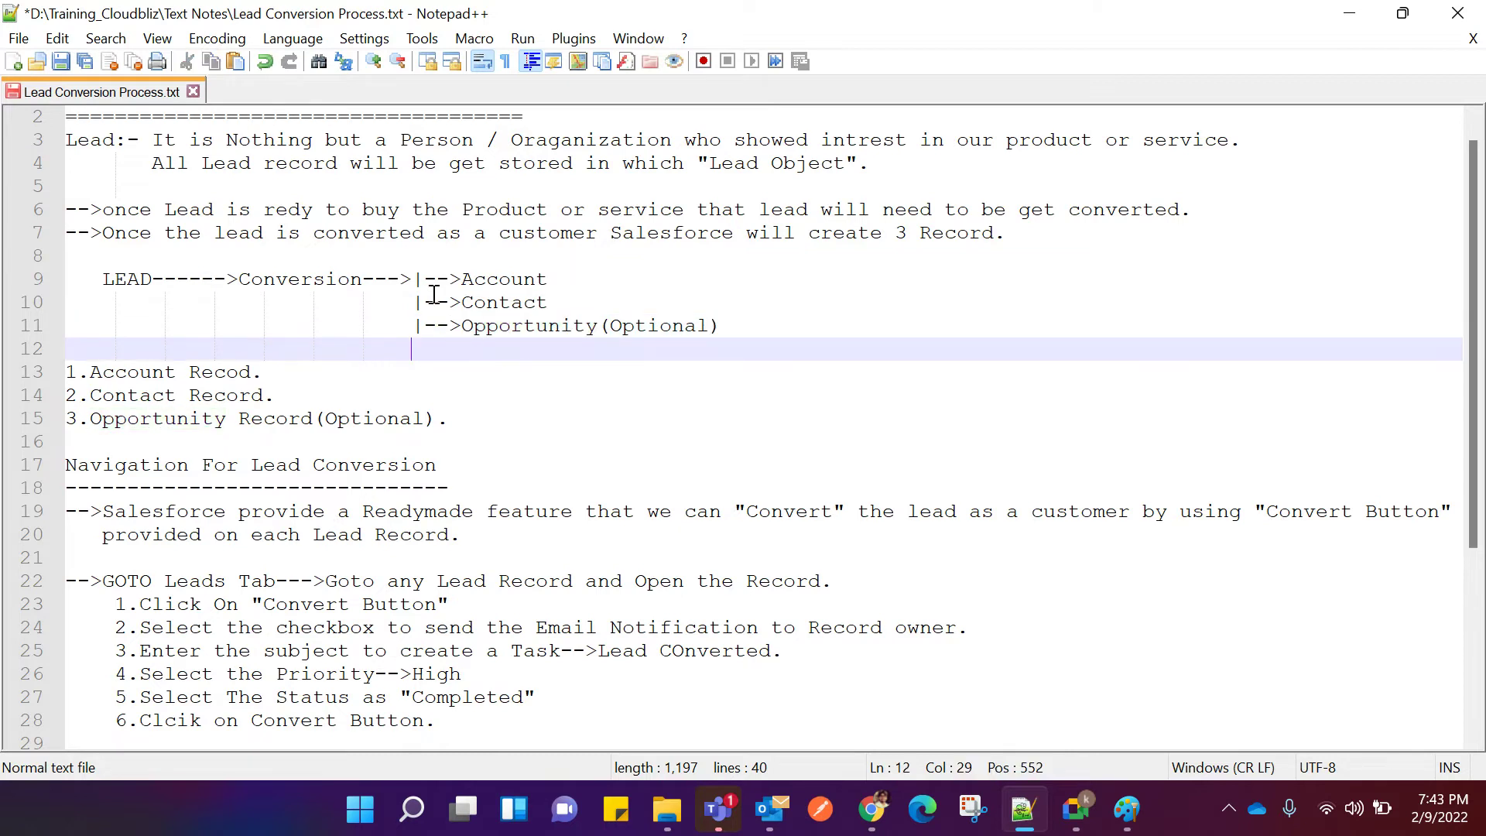
Review the note on converting a lead to a customer and the Account entry in the diagram.
{"action": "double_click", "coordinate": [507, 233]}
{"action": "left_click", "coordinate": [596, 265]}
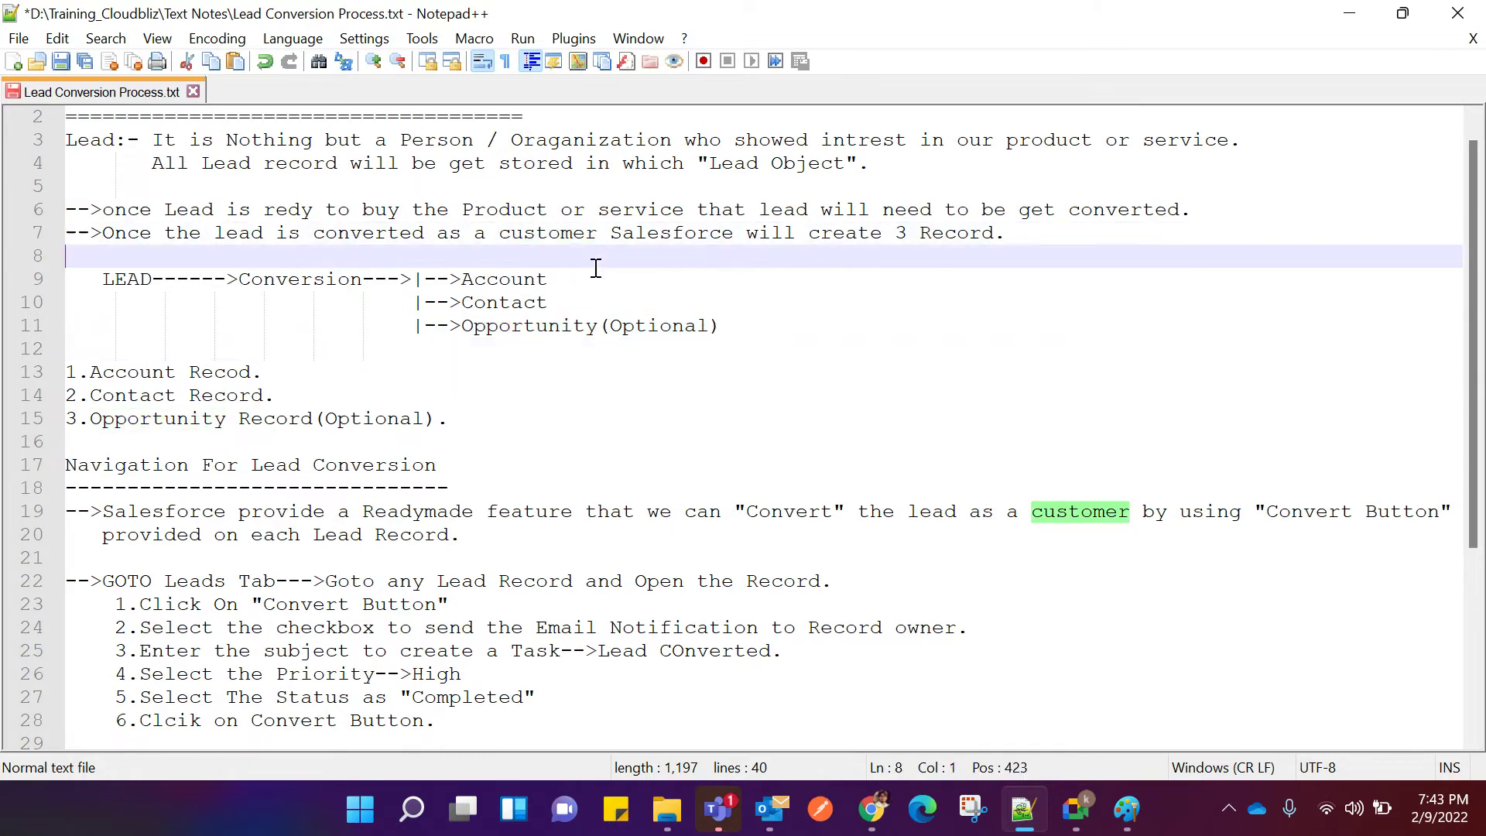
{"action": "double_click", "coordinate": [533, 237]}
{"action": "left_click", "coordinate": [560, 254]}
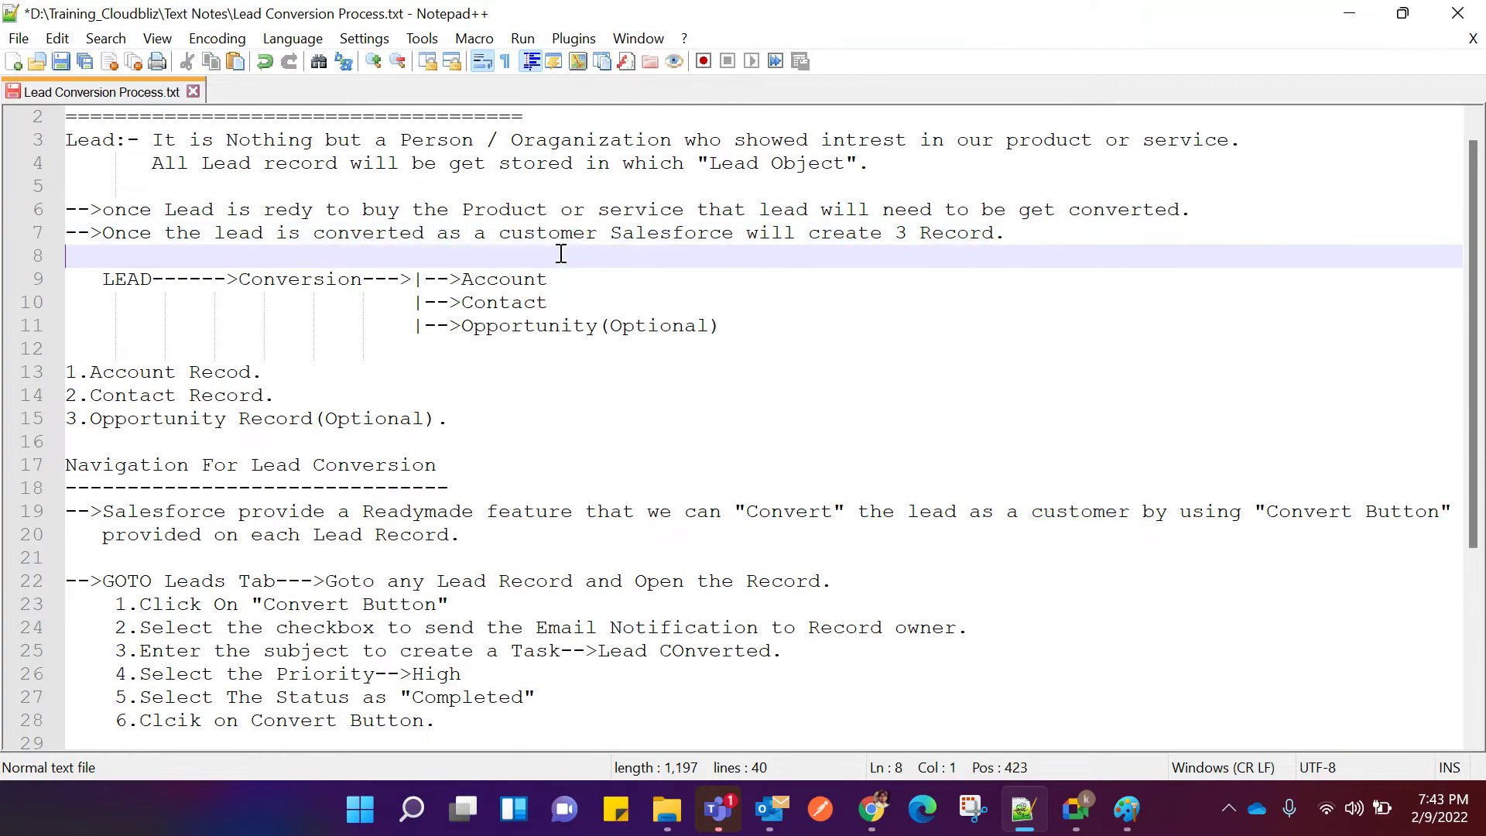
{"action": "left_click", "coordinate": [465, 278]}
{"action": "double_click", "coordinate": [466, 279]}
{"action": "left_click", "coordinate": [593, 299]}
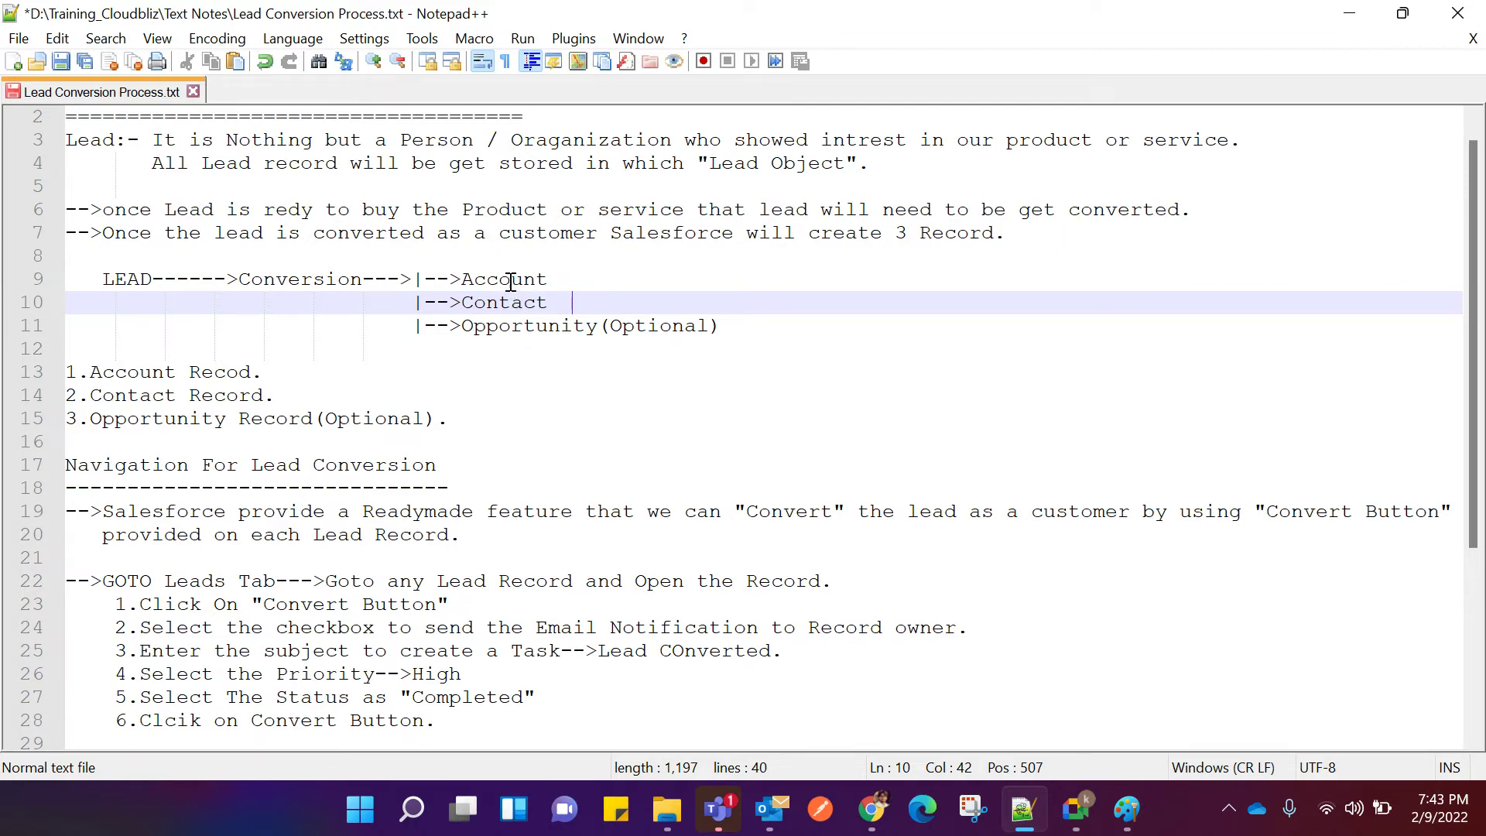
Review the Account, Contact and Opportunity(Optional) entries in the conversion diagram once more.
{"action": "left_click", "coordinate": [567, 279]}
{"action": "left_click", "coordinate": [564, 302]}
{"action": "left_click", "coordinate": [716, 326]}
{"action": "left_click", "coordinate": [550, 301]}
{"action": "left_click", "coordinate": [553, 280]}
{"action": "left_click", "coordinate": [558, 302]}
{"action": "left_click", "coordinate": [720, 326]}
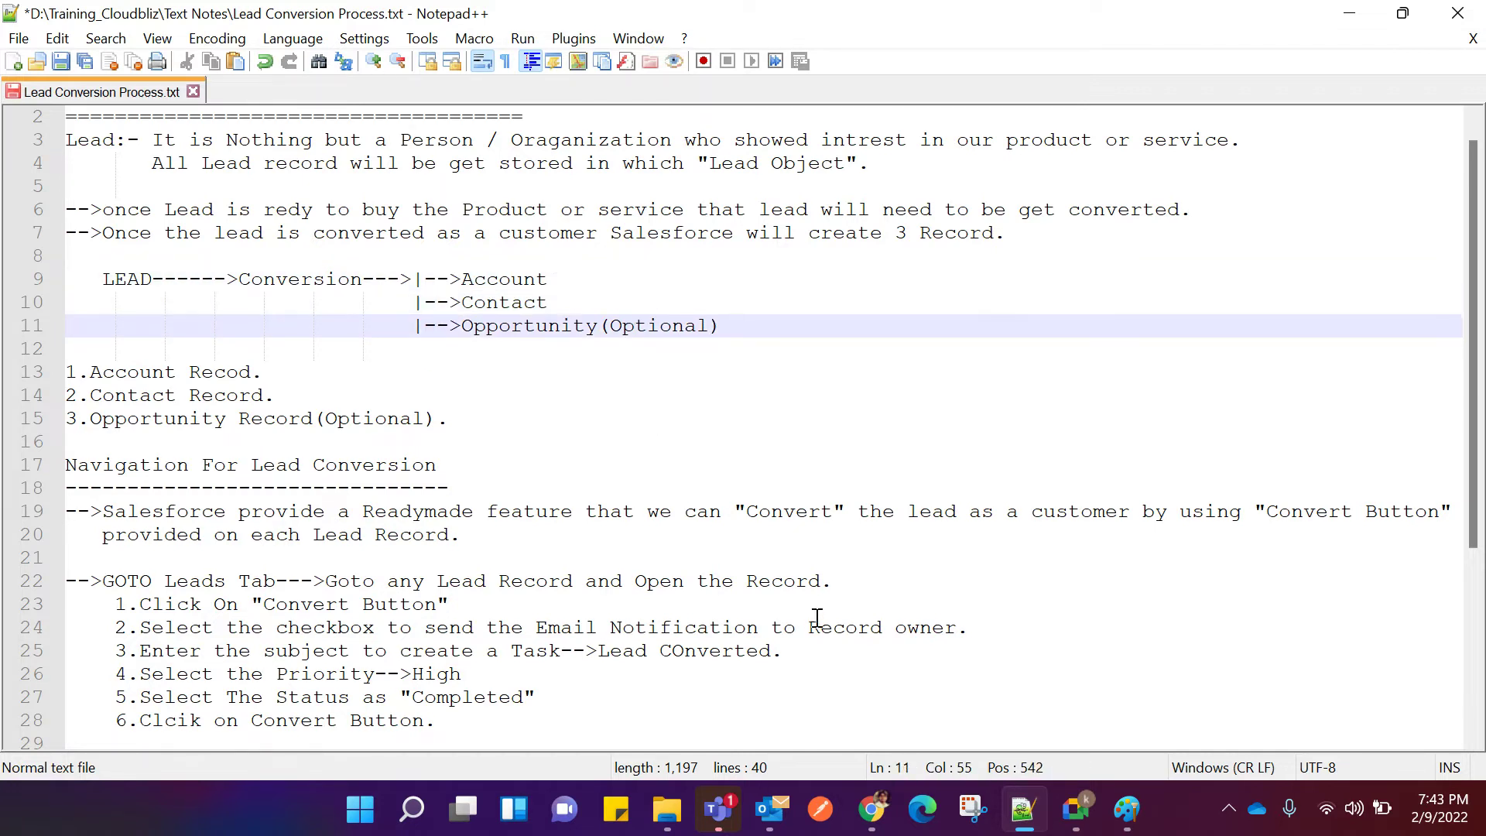
Switch to Salesforce in Chrome, look through the open lead, account and opportunity records, and examine the contact's details and related lists.
{"action": "mouse_move", "coordinate": [872, 809]}
{"action": "left_click", "coordinate": [684, 736]}
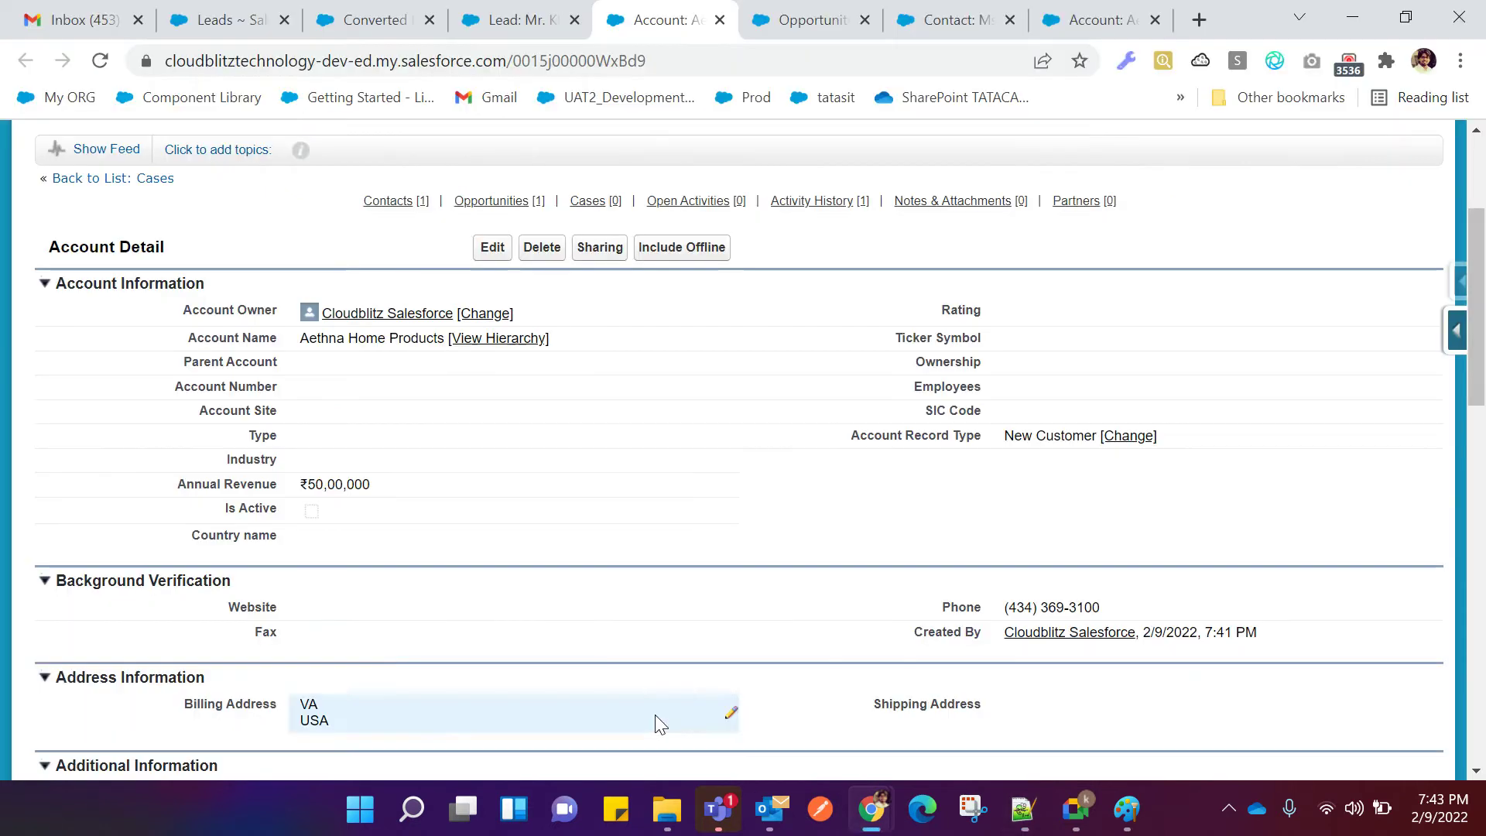
{"action": "left_click", "coordinate": [515, 19]}
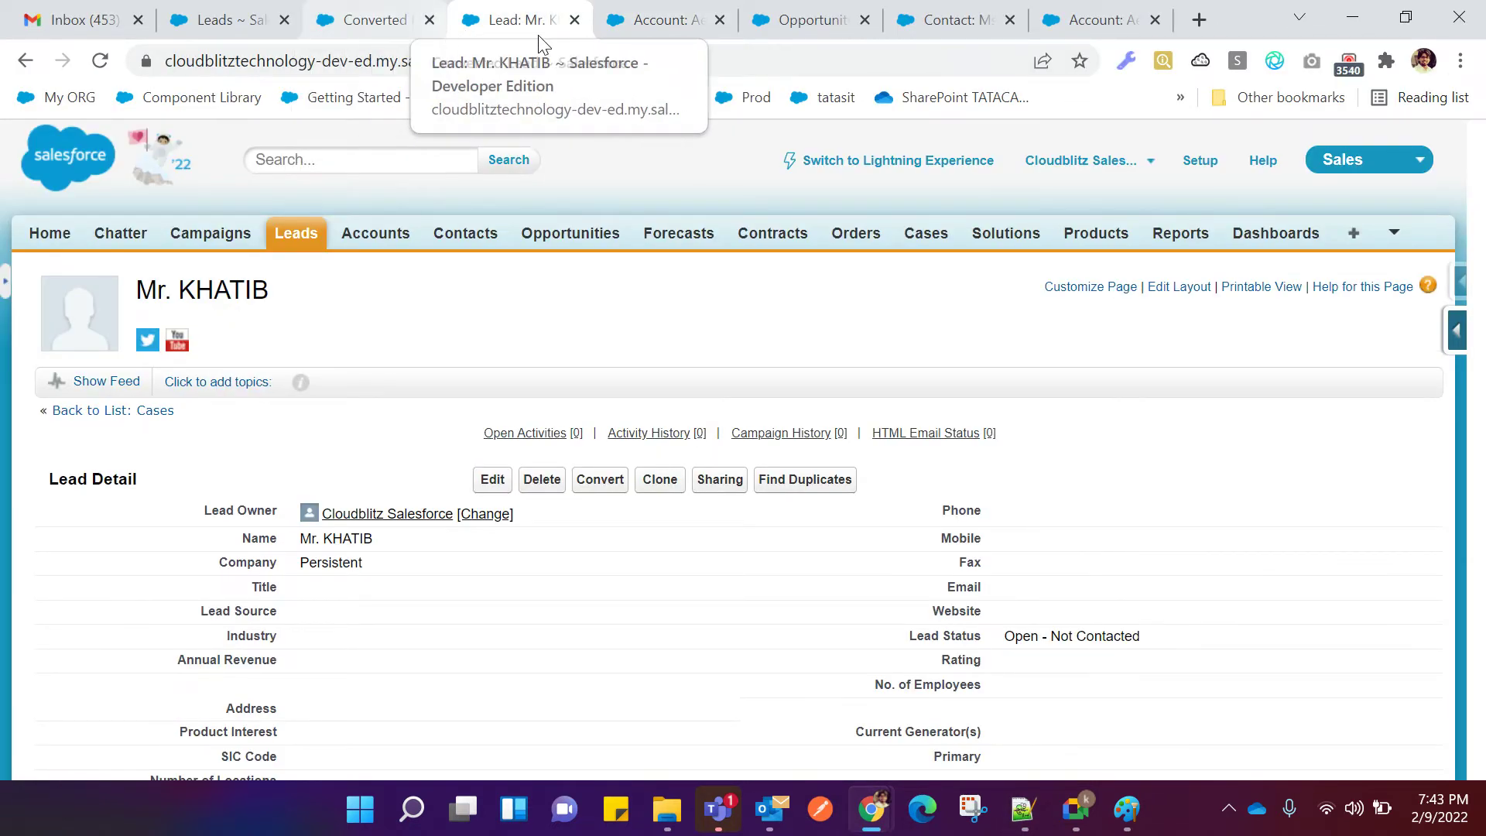
{"action": "left_click", "coordinate": [668, 23]}
{"action": "left_click", "coordinate": [783, 30]}
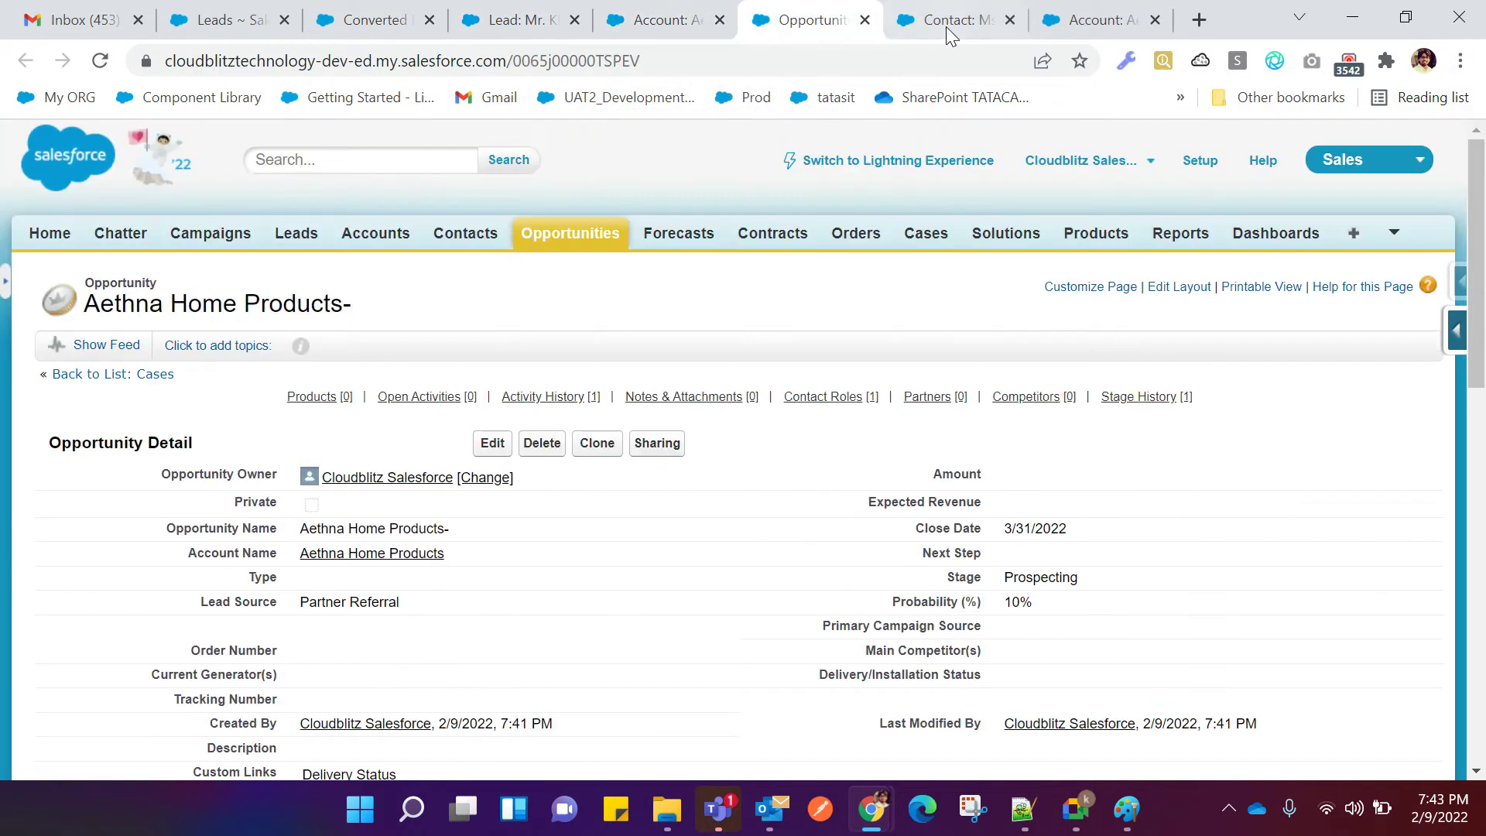
{"action": "left_click", "coordinate": [946, 26]}
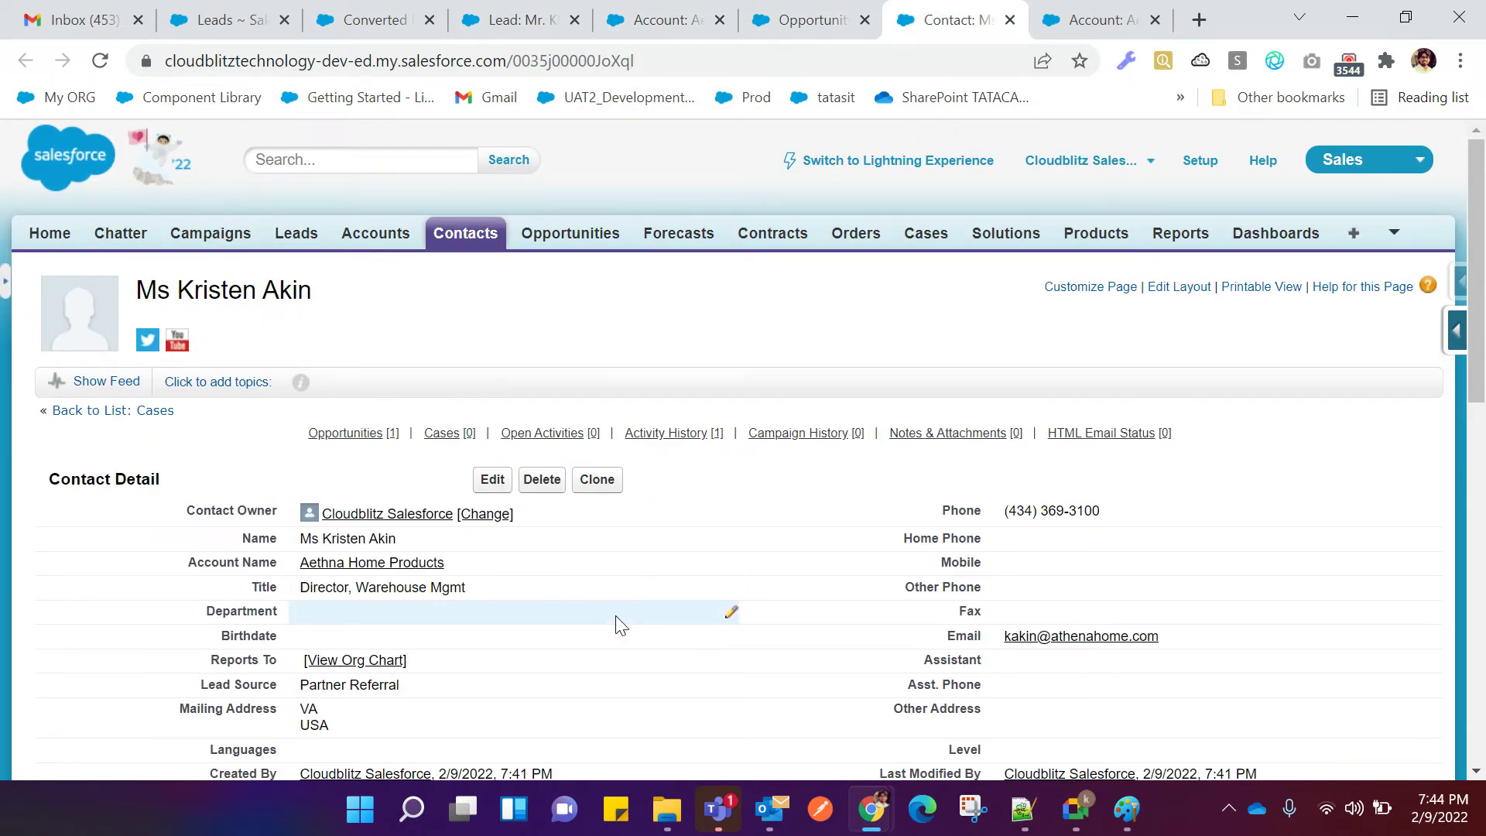
{"action": "scroll", "coordinate": [616, 615], "scroll_direction": "down", "scroll_amount": 7}
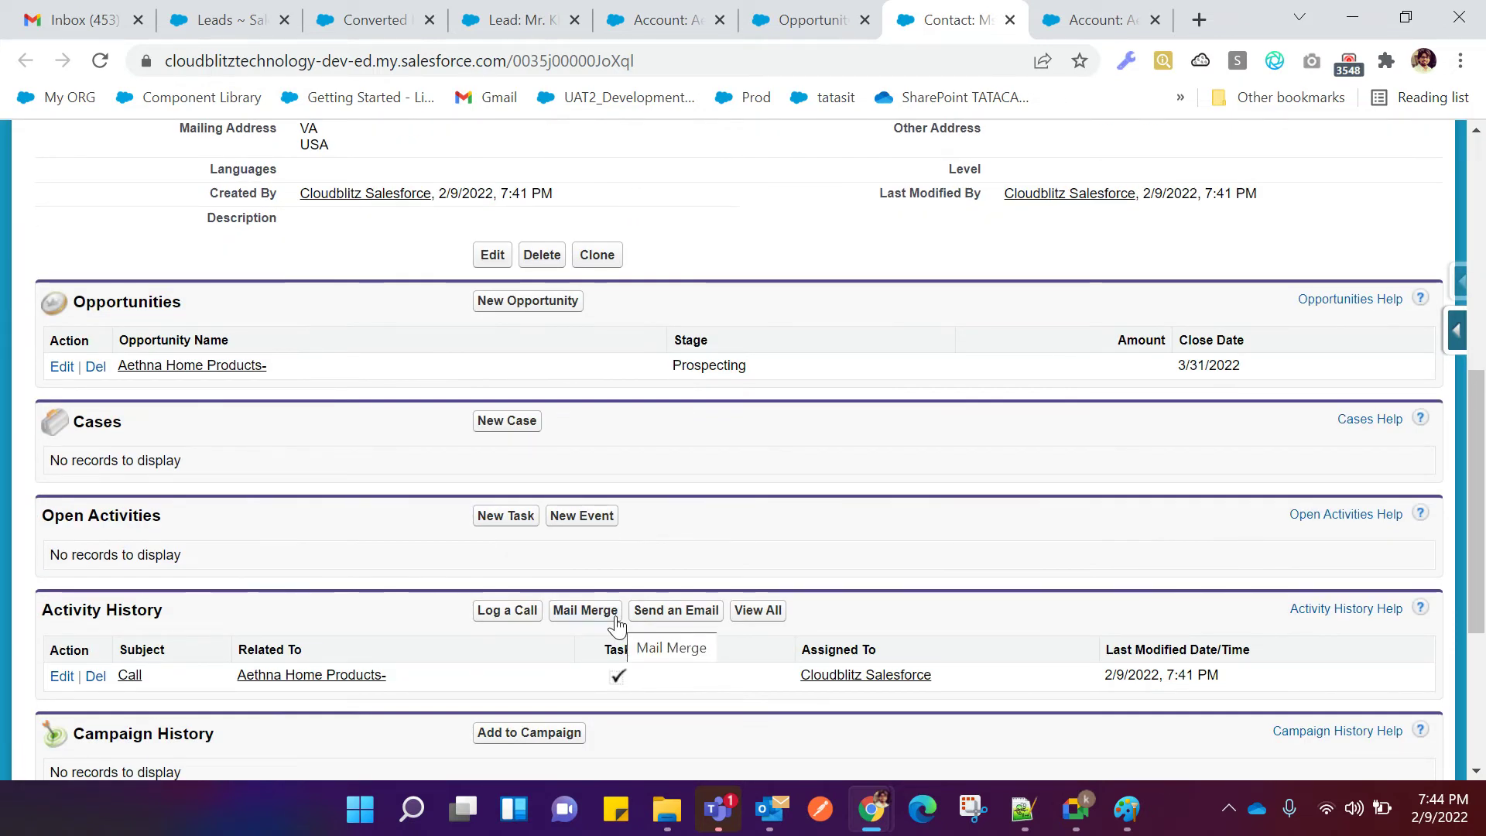
{"action": "scroll", "coordinate": [766, 174], "scroll_direction": "up", "scroll_amount": 7}
Examine the Aethna Home Products account's details and related lists, especially Contacts and Opportunities.
{"action": "left_click", "coordinate": [645, 24]}
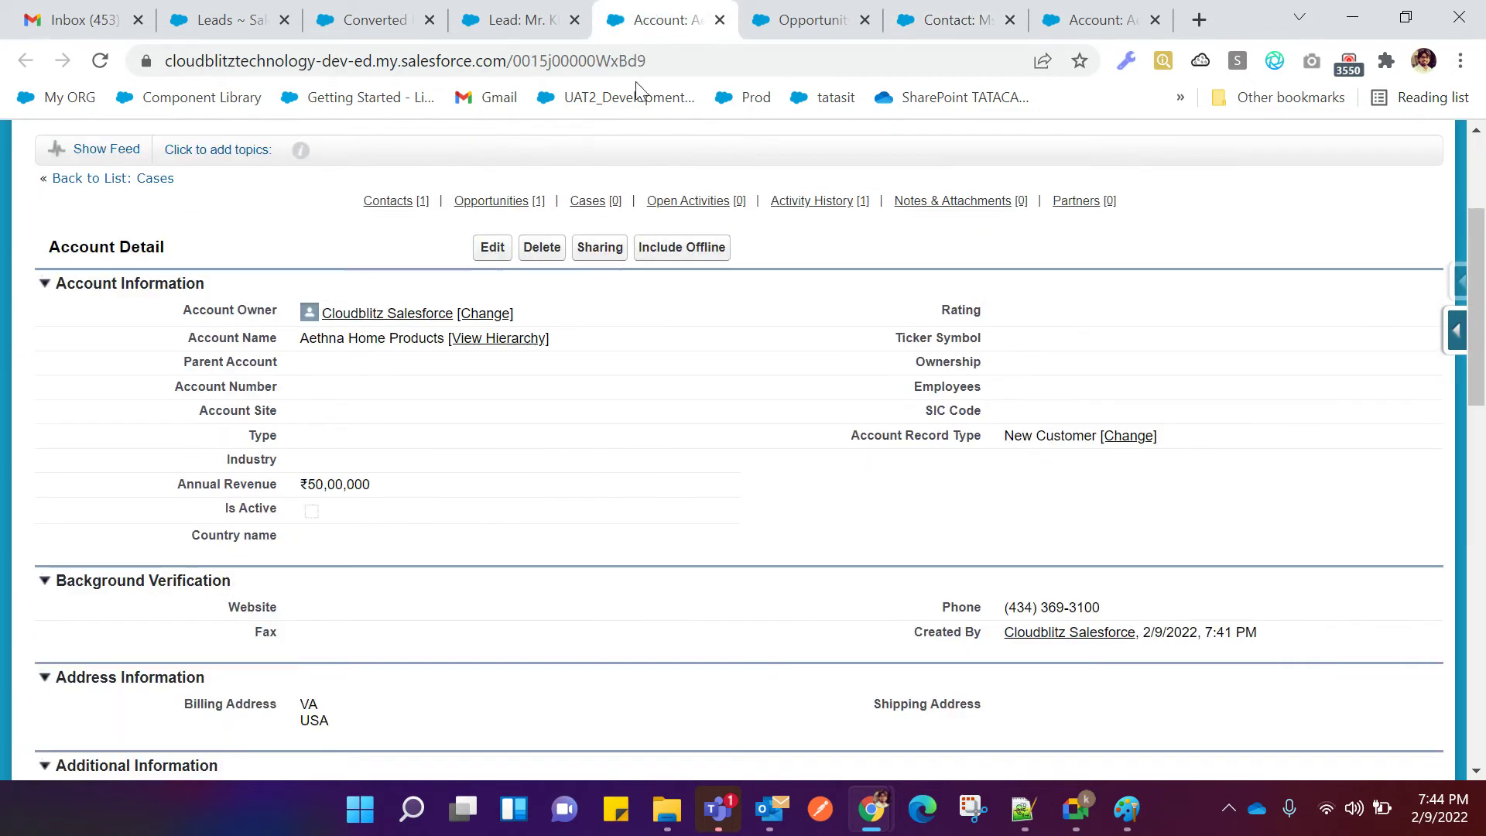
{"action": "scroll", "coordinate": [540, 652], "scroll_direction": "down", "scroll_amount": 10}
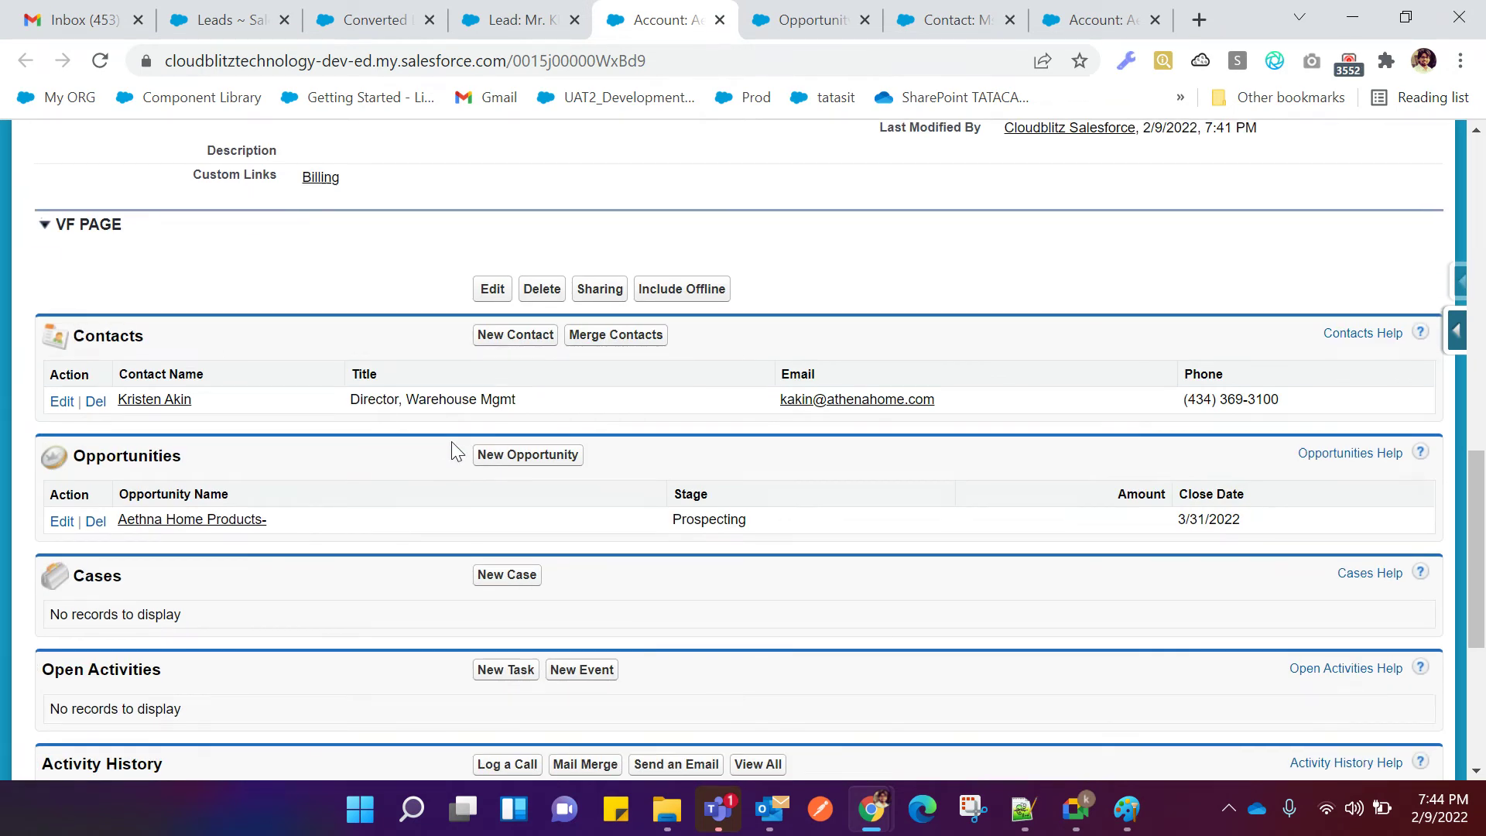
{"action": "scroll", "coordinate": [452, 449], "scroll_direction": "up", "scroll_amount": 6}
{"action": "scroll", "coordinate": [468, 380], "scroll_direction": "up", "scroll_amount": 1}
{"action": "scroll", "coordinate": [464, 465], "scroll_direction": "down", "scroll_amount": 1}
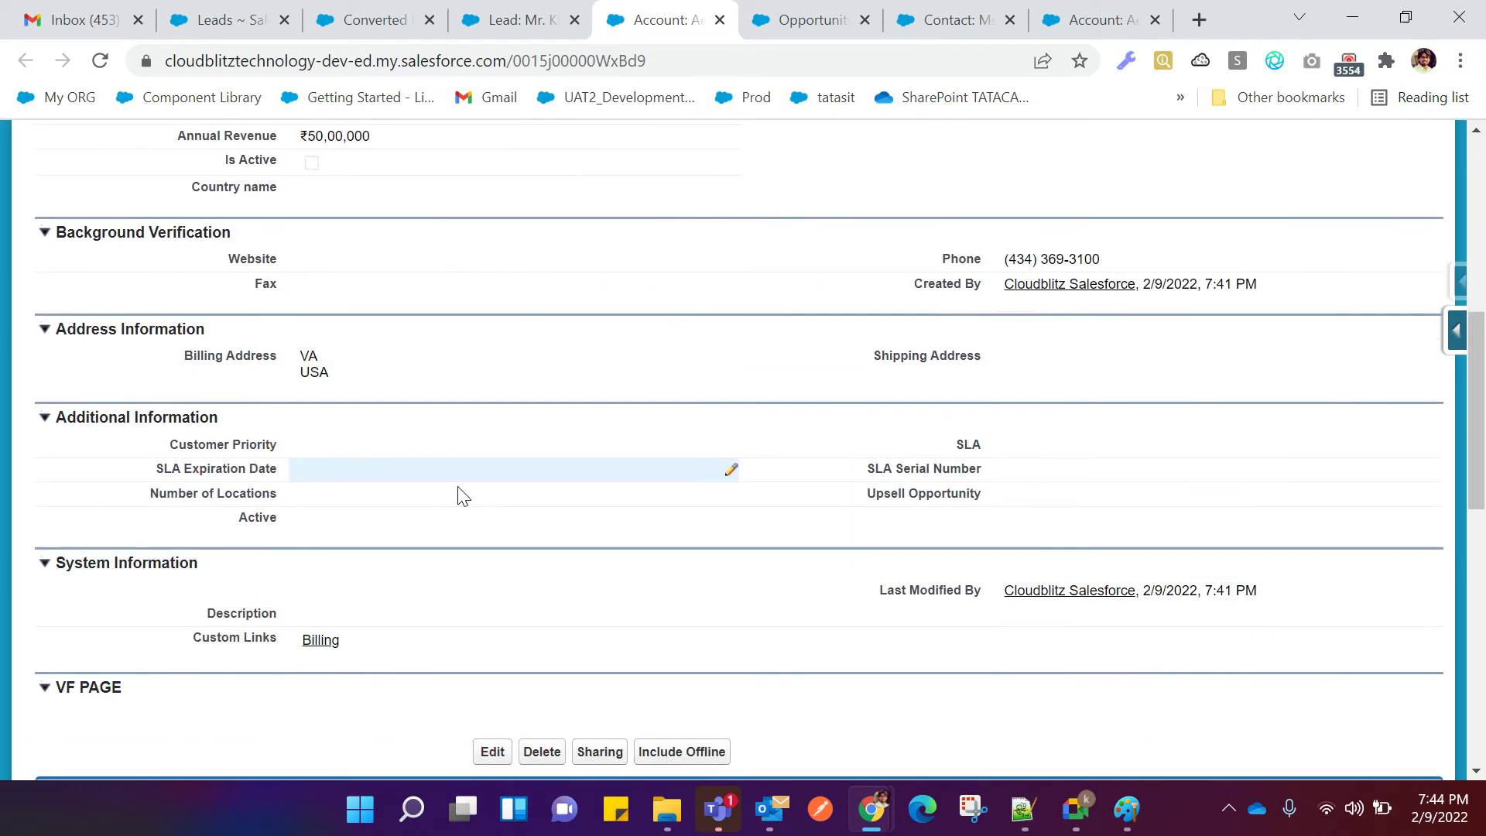
{"action": "scroll", "coordinate": [462, 507], "scroll_direction": "down", "scroll_amount": 10}
{"action": "scroll", "coordinate": [458, 515], "scroll_direction": "up", "scroll_amount": 5}
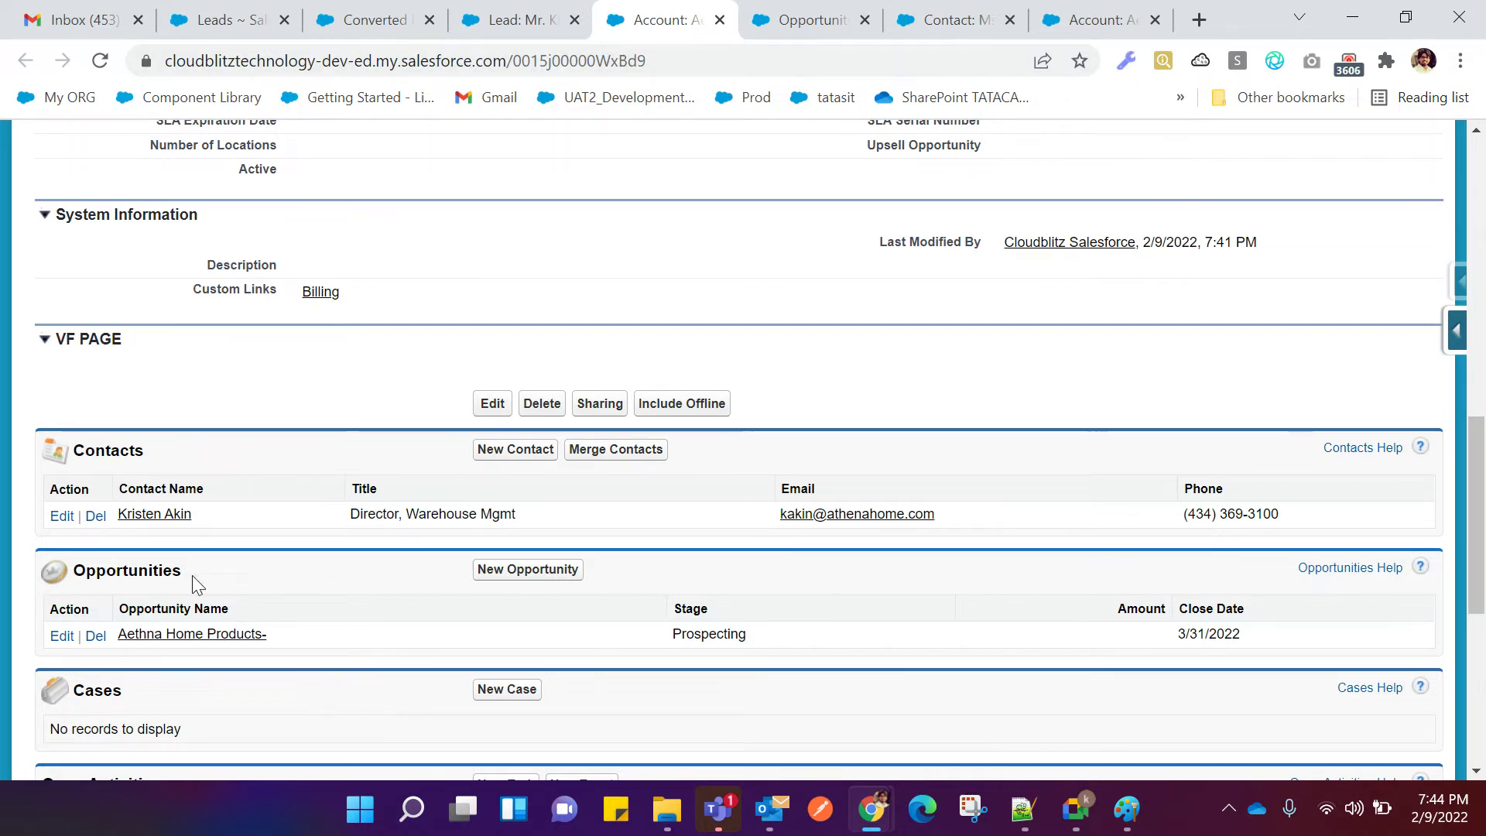
{"action": "left_click_drag", "start_coordinate": [75, 451], "coordinate": [134, 451]}
{"action": "left_click_drag", "start_coordinate": [73, 572], "coordinate": [210, 560]}
{"action": "left_click", "coordinate": [241, 564]}
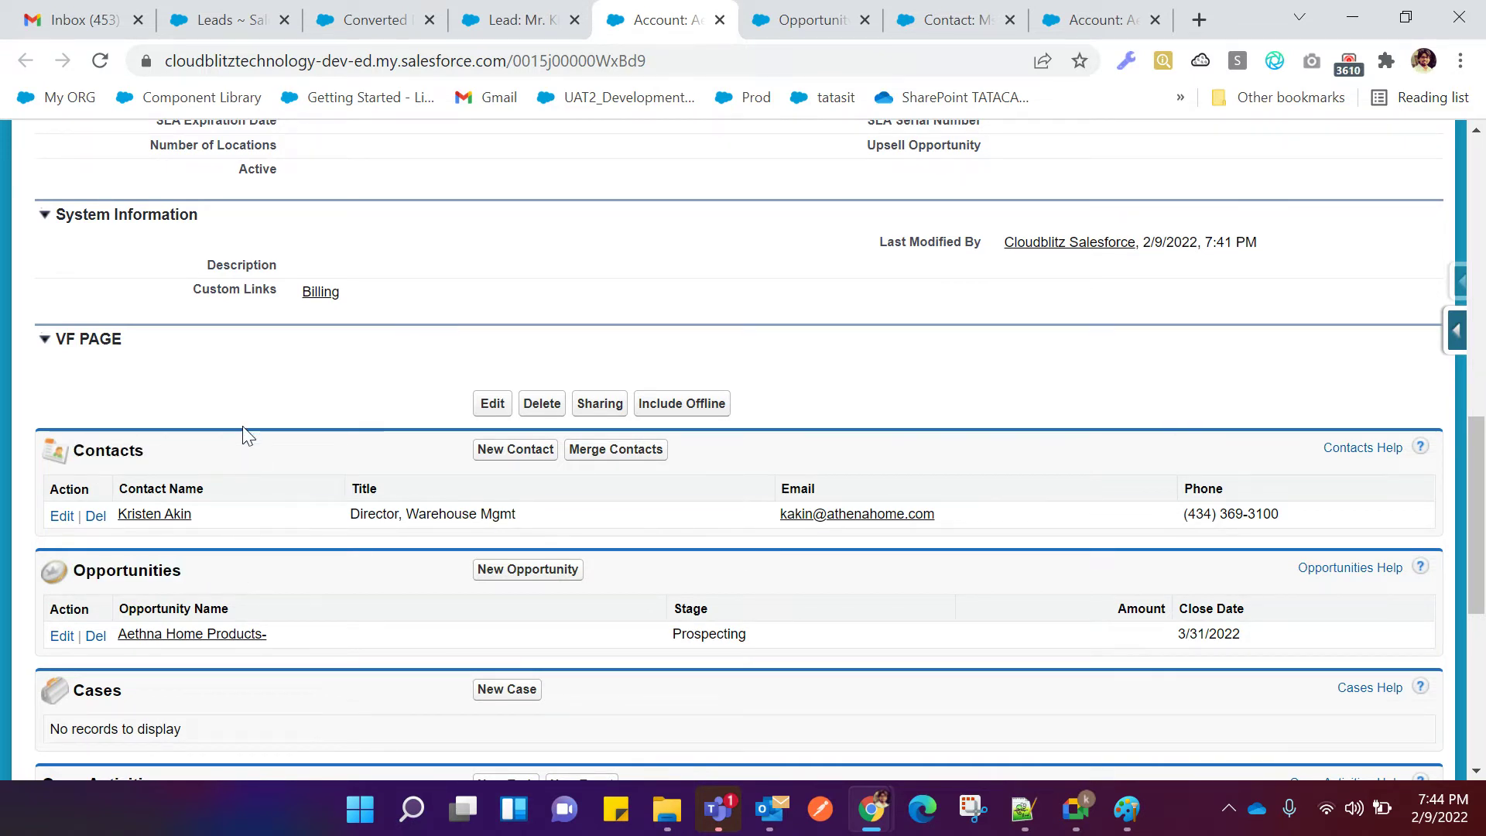
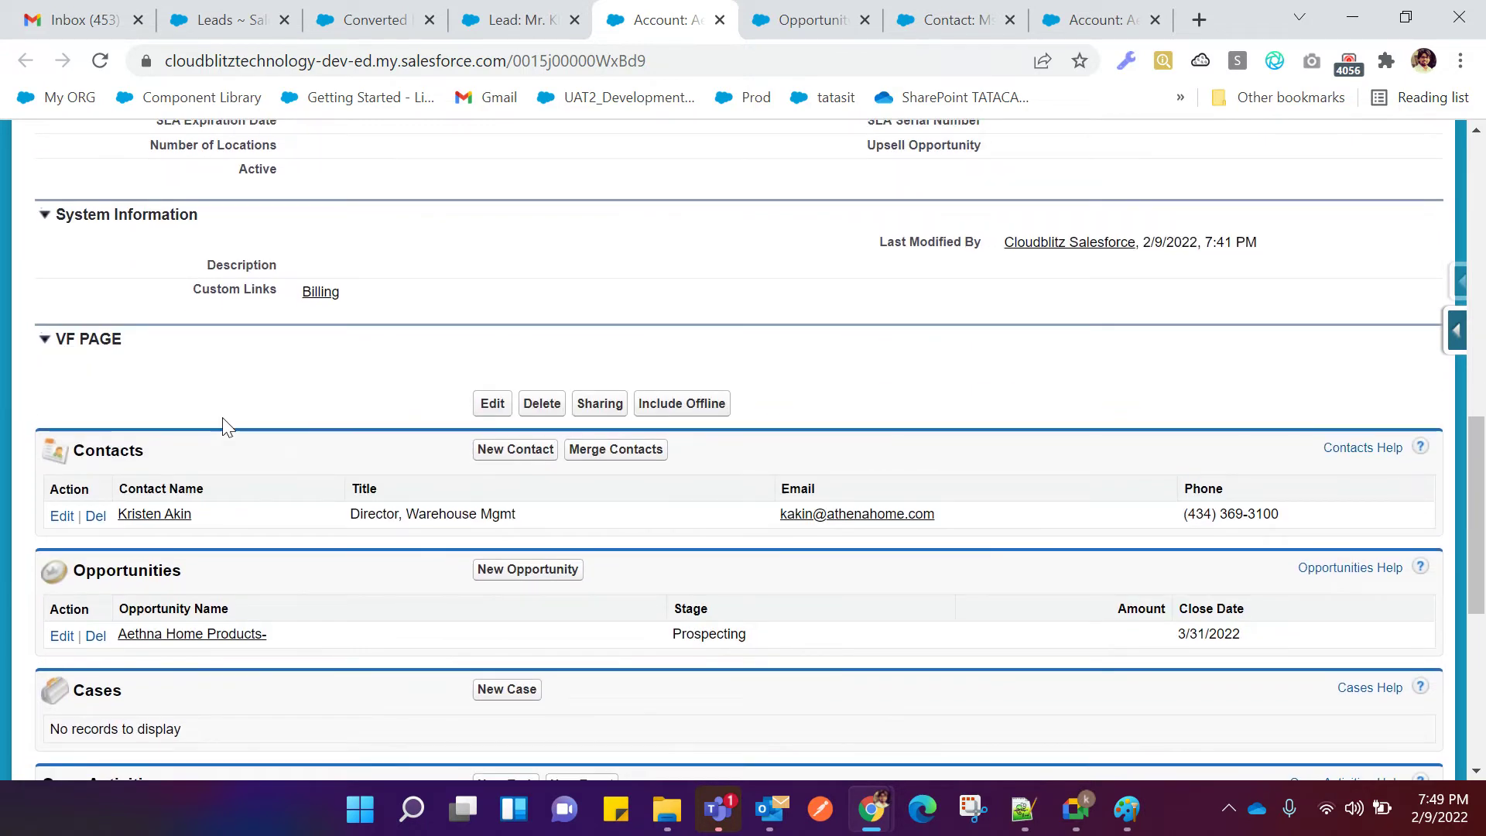
{"action": "scroll", "coordinate": [190, 480], "scroll_direction": "down", "scroll_amount": 3}
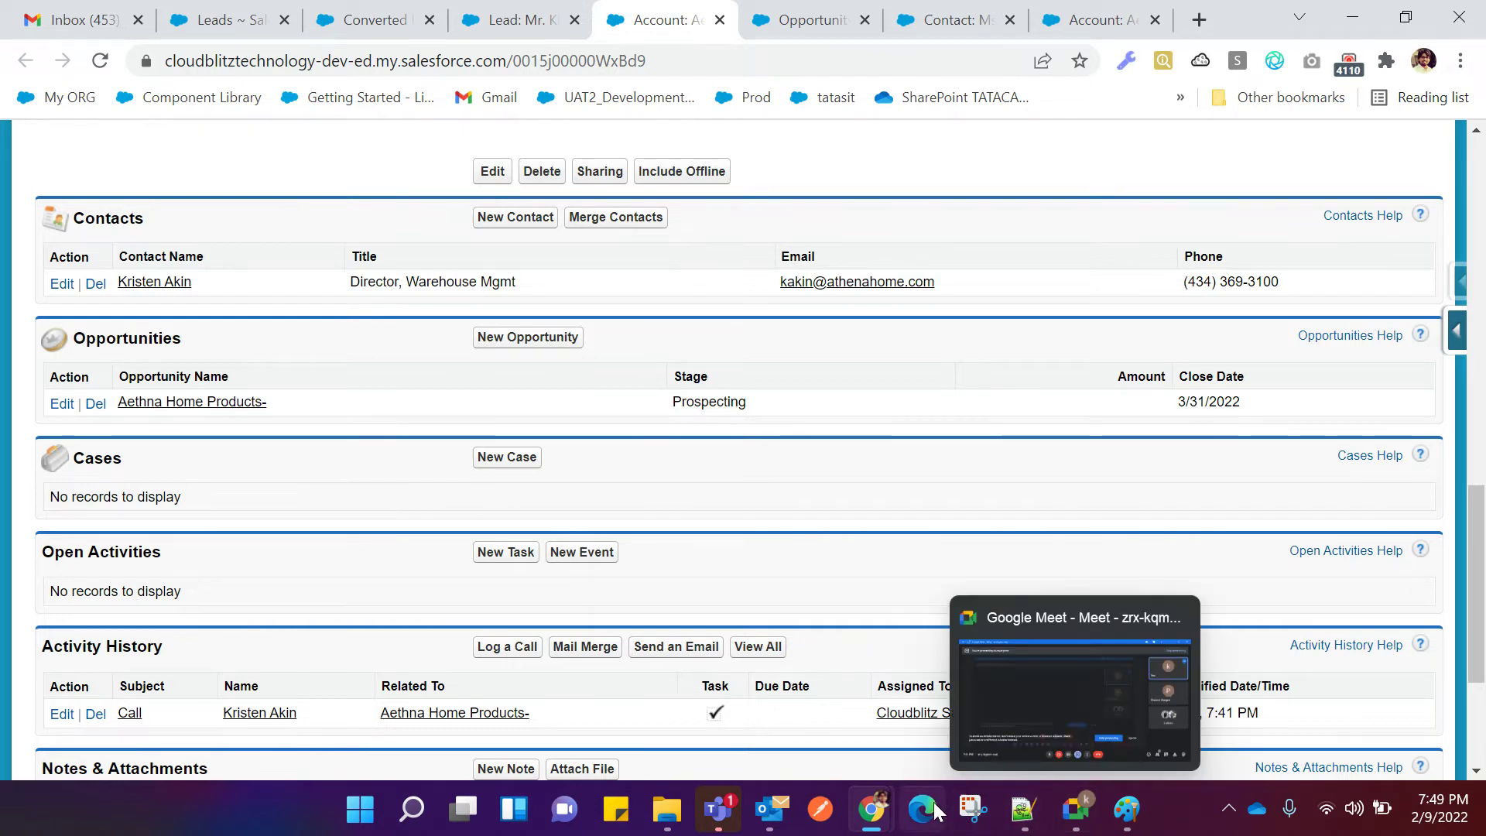
Switch to the Lead Conversion Process notes in Notepad++ and begin an "Observation :-" entry below the six conversion steps.
{"action": "left_click", "coordinate": [1024, 809]}
{"action": "scroll", "coordinate": [577, 542], "scroll_direction": "down", "scroll_amount": 4}
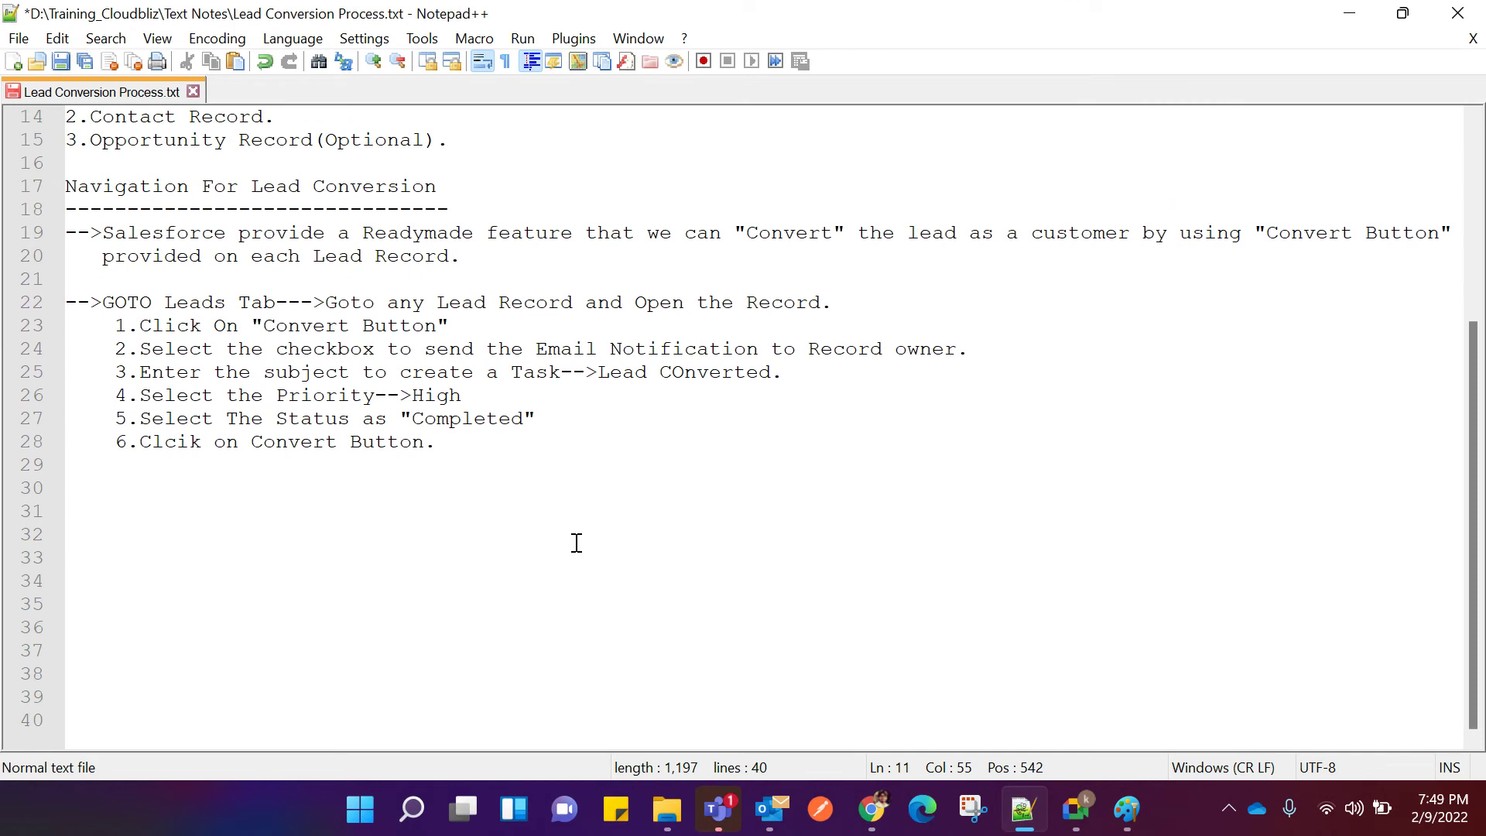
{"action": "left_click", "coordinate": [470, 451]}
{"action": "key", "text": "Return"}
{"action": "key", "text": "Return"}
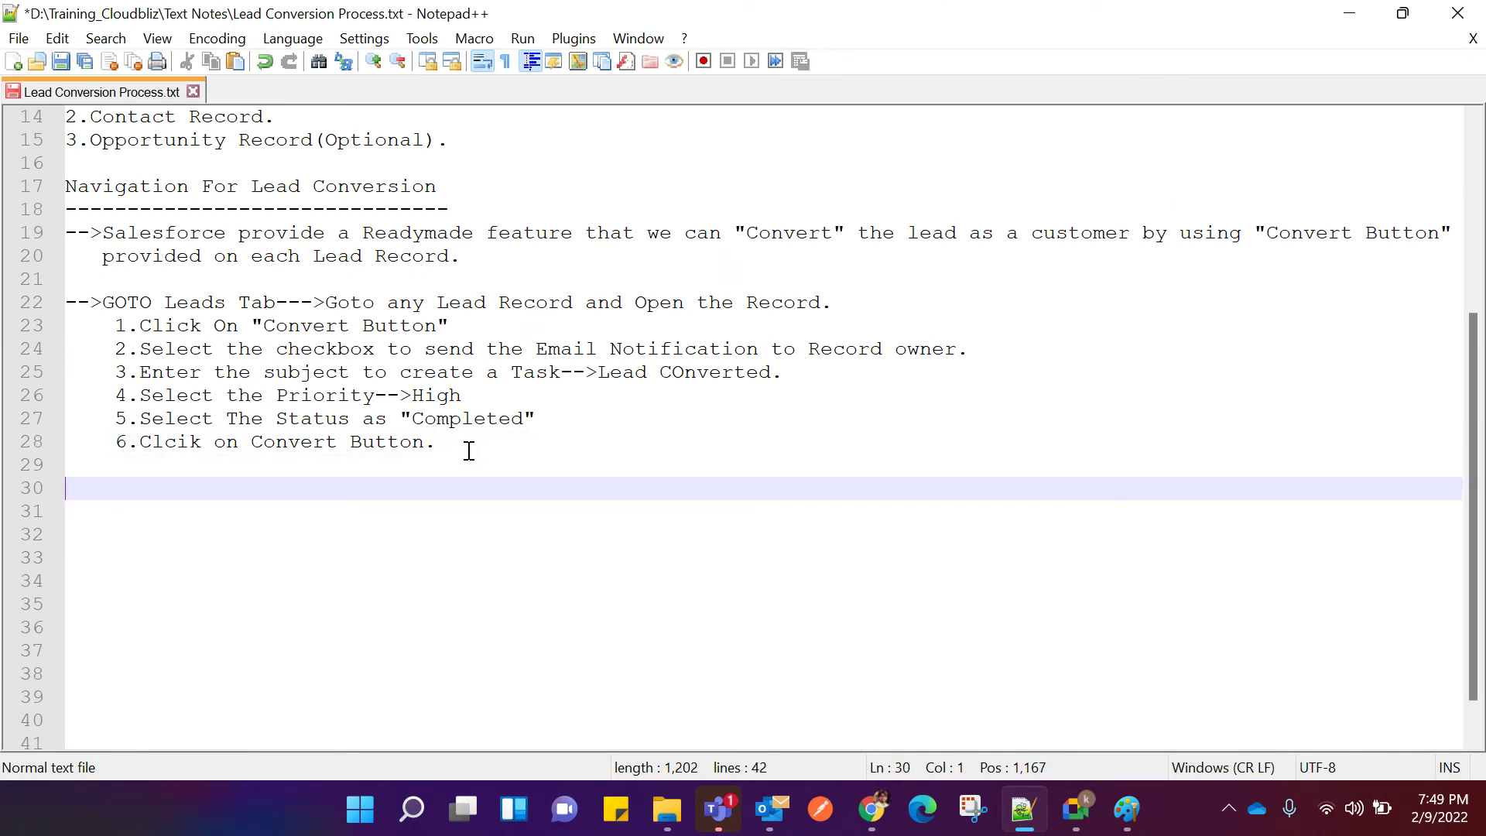
{"action": "type", "text": "Ob"}
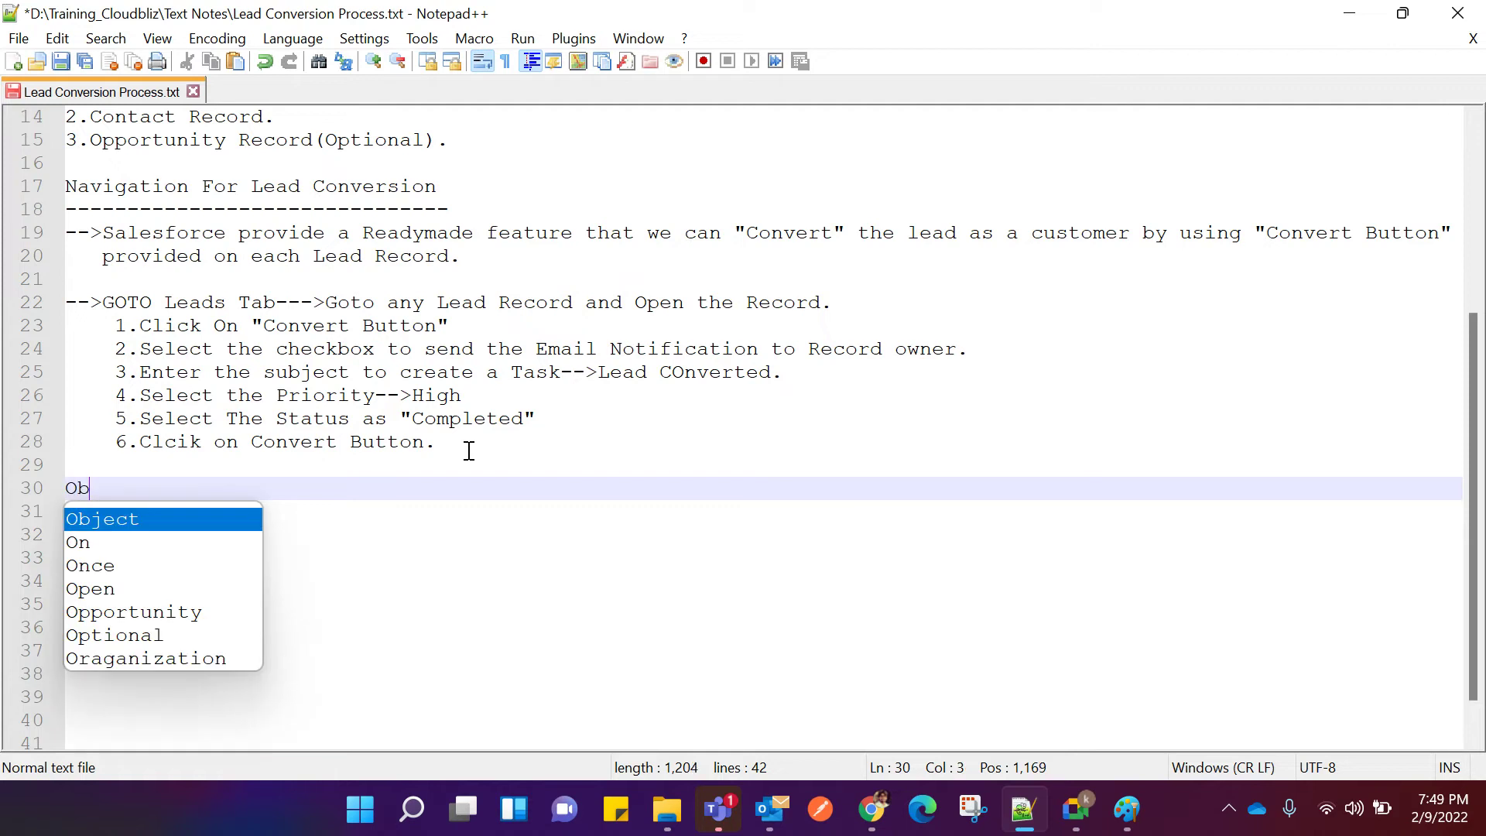
{"action": "type", "text": "serva"}
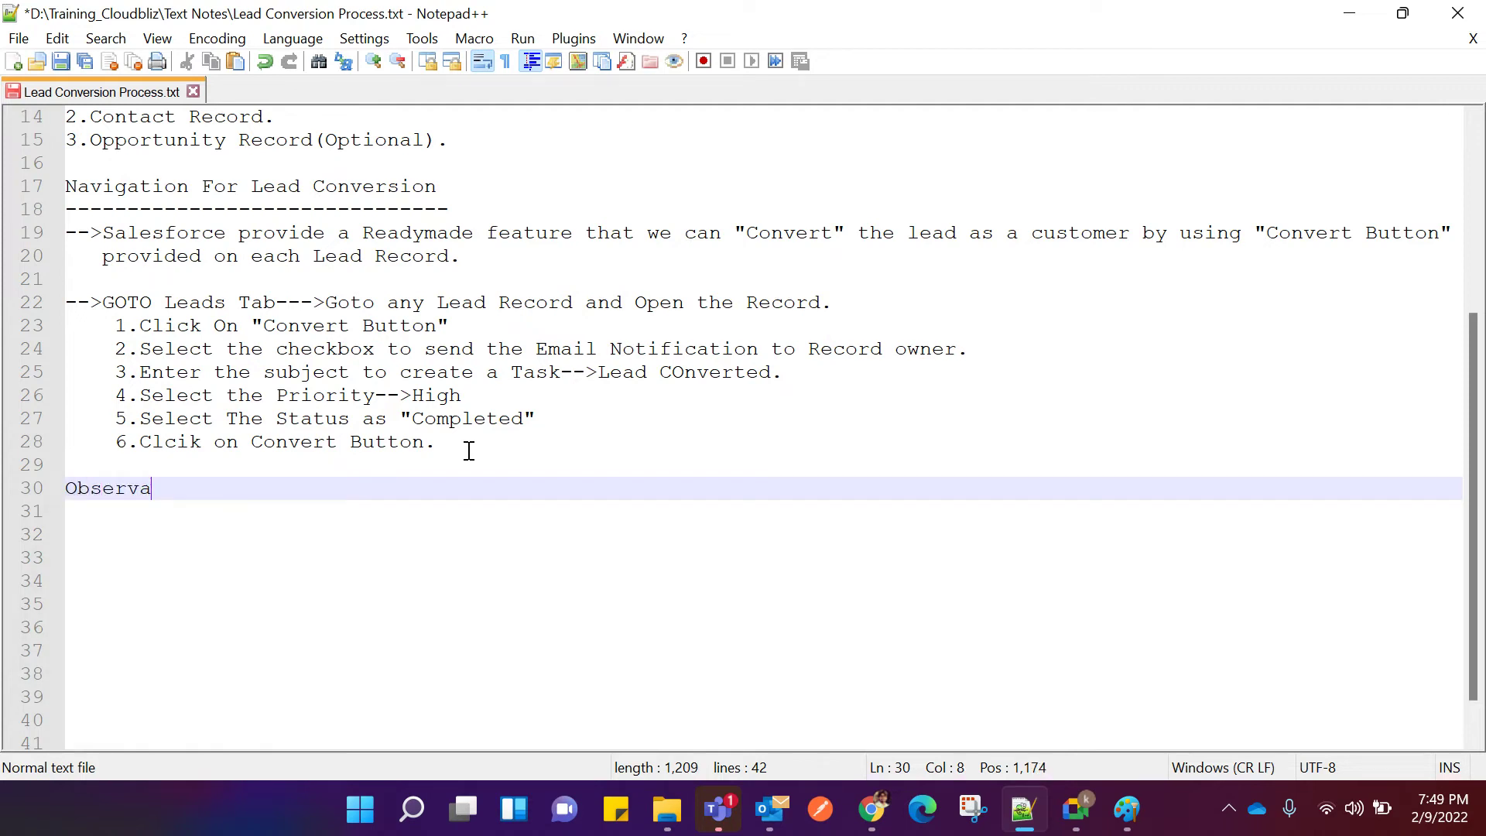
{"action": "type", "text": "tion :- I"}
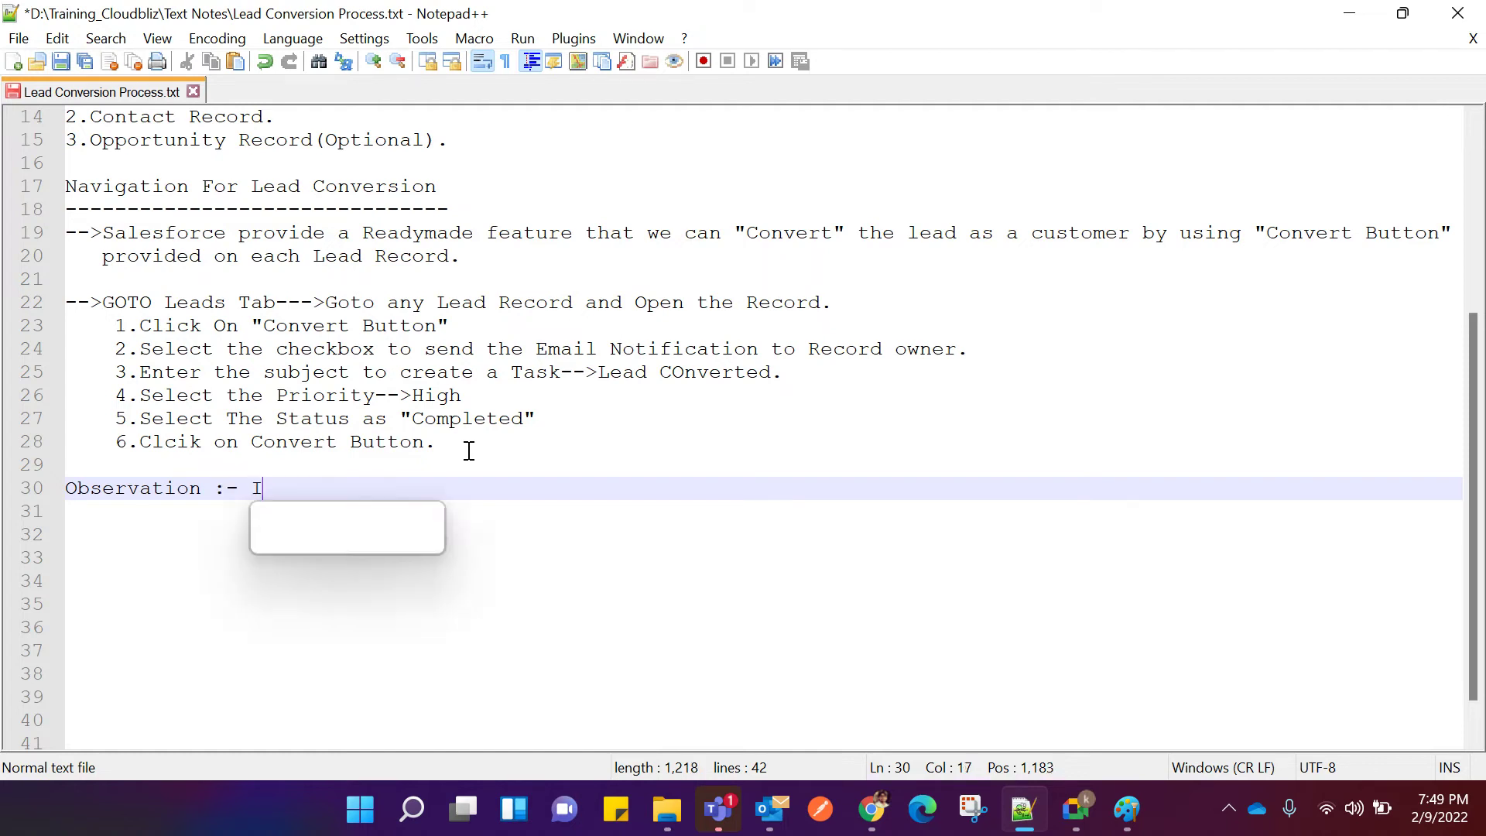
Word the observation as "It will create 3 Record".
{"action": "type", "text": "t will convert"}
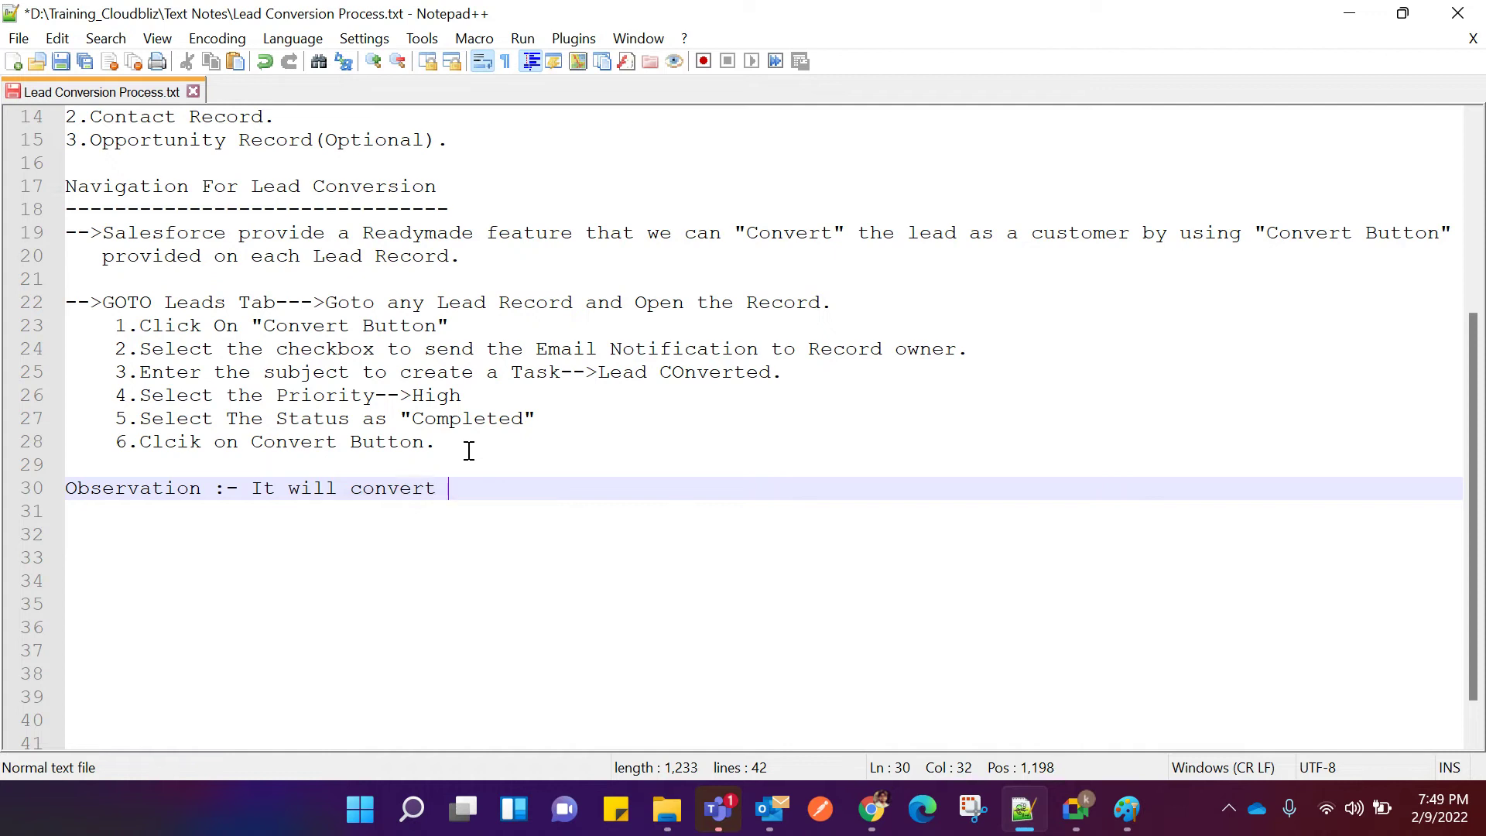
{"action": "key", "text": "BackSpace"}
{"action": "key", "text": "BackSpace"}
{"action": "key", "text": "BackSpace"}
{"action": "key", "text": "BackSpace"}
{"action": "key", "text": "BackSpace"}
{"action": "key", "text": "BackSpace"}
{"action": "key", "text": "BackSpace"}
{"action": "type", "text": "reate 2"}
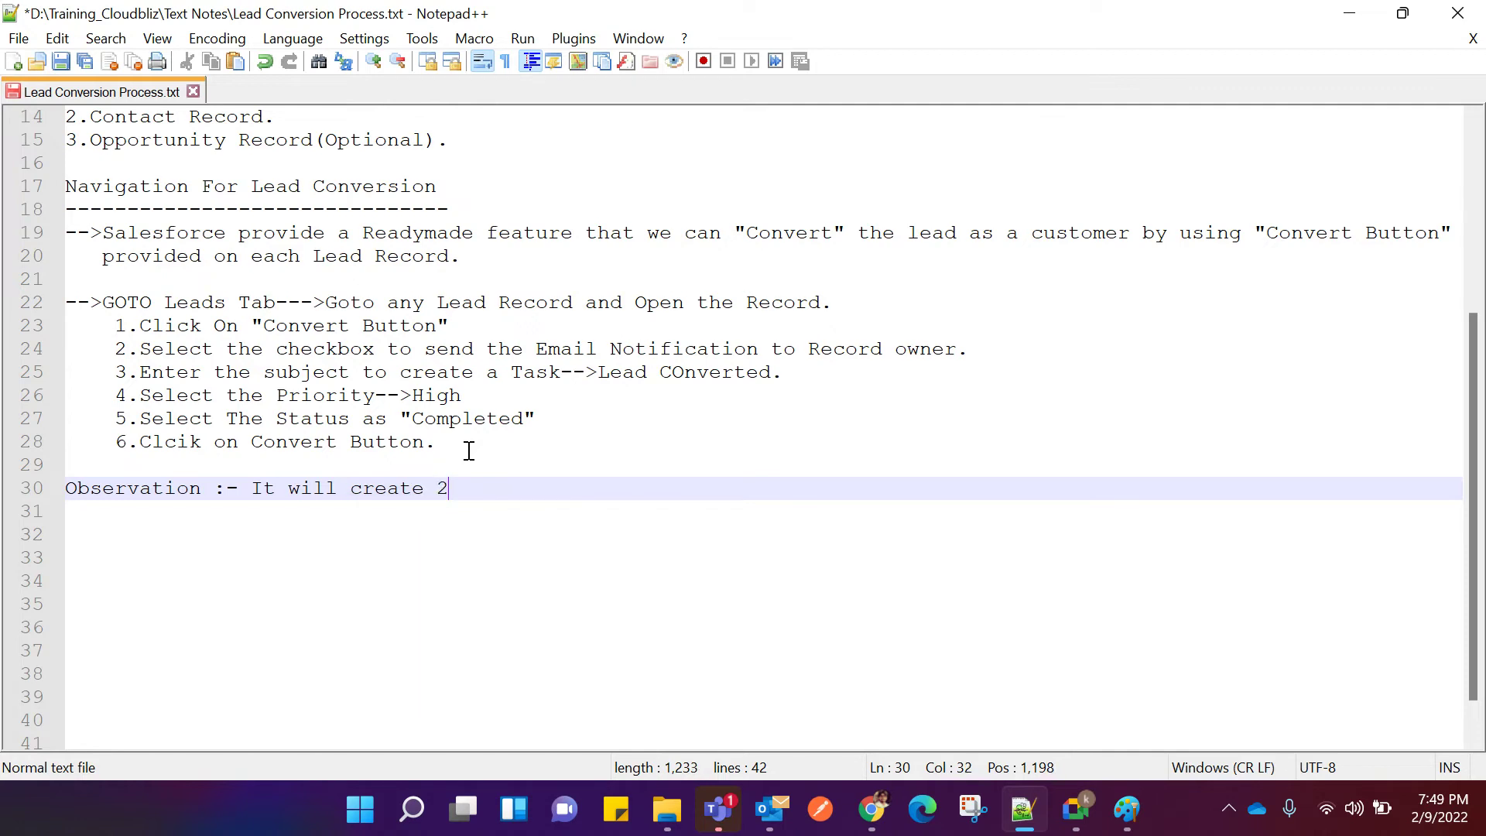
{"action": "key", "text": "BackSpace"}
{"action": "type", "text": "#"}
{"action": "key", "text": "BackSpace"}
{"action": "type", "text": "3 Record"}
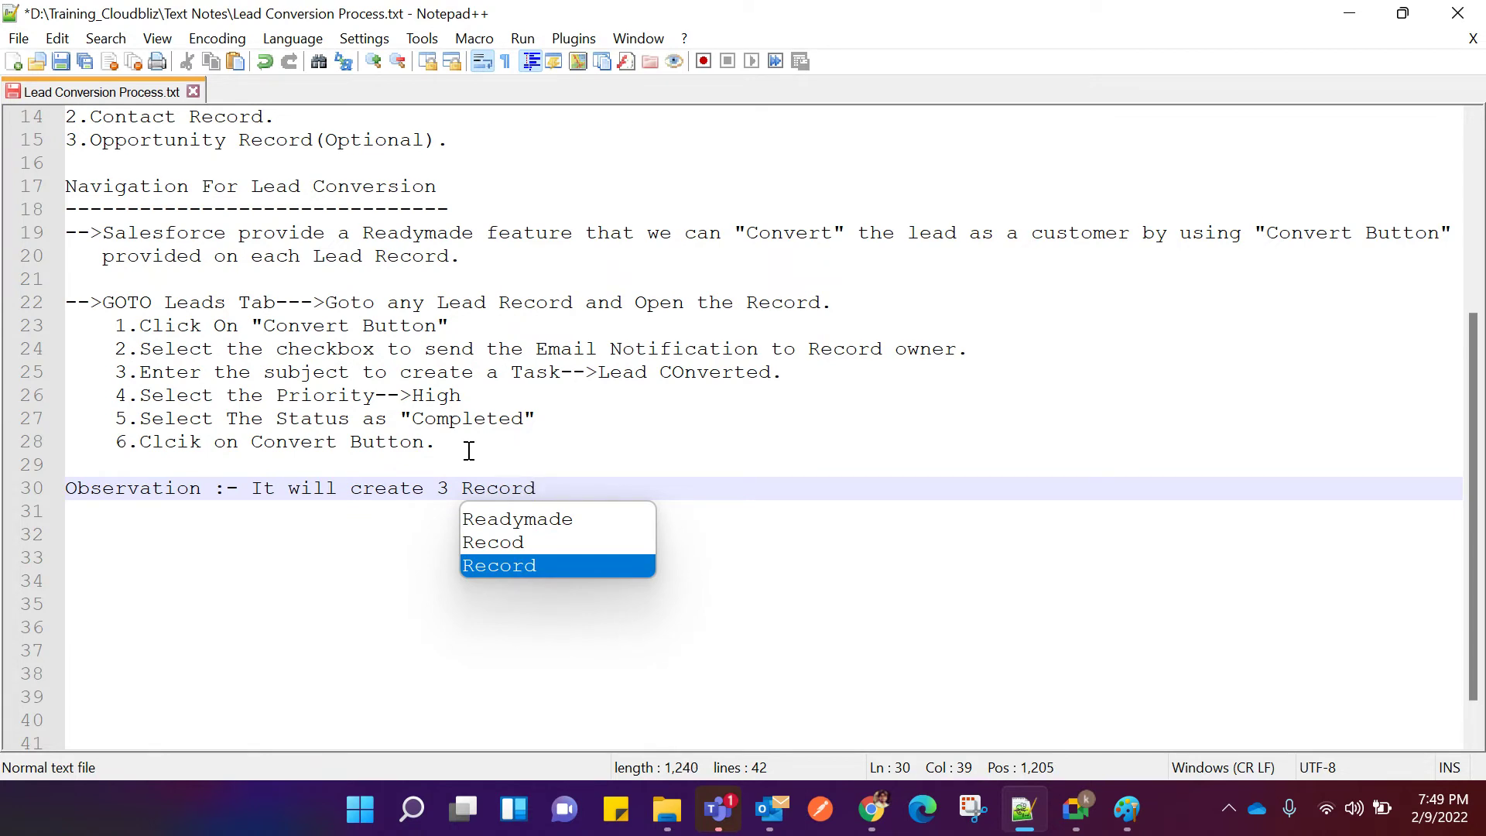
Finish the observation with "(Account,Contact,Opportunity)." and start a new line below it.
{"action": "type", "text": " ()"}
{"action": "key", "text": "Left"}
{"action": "type", "text": "Accoun"}
{"action": "type", "text": "t"}
{"action": "type", "text": "."}
{"action": "key", "text": "BackSpace"}
{"action": "type", "text": ",O"}
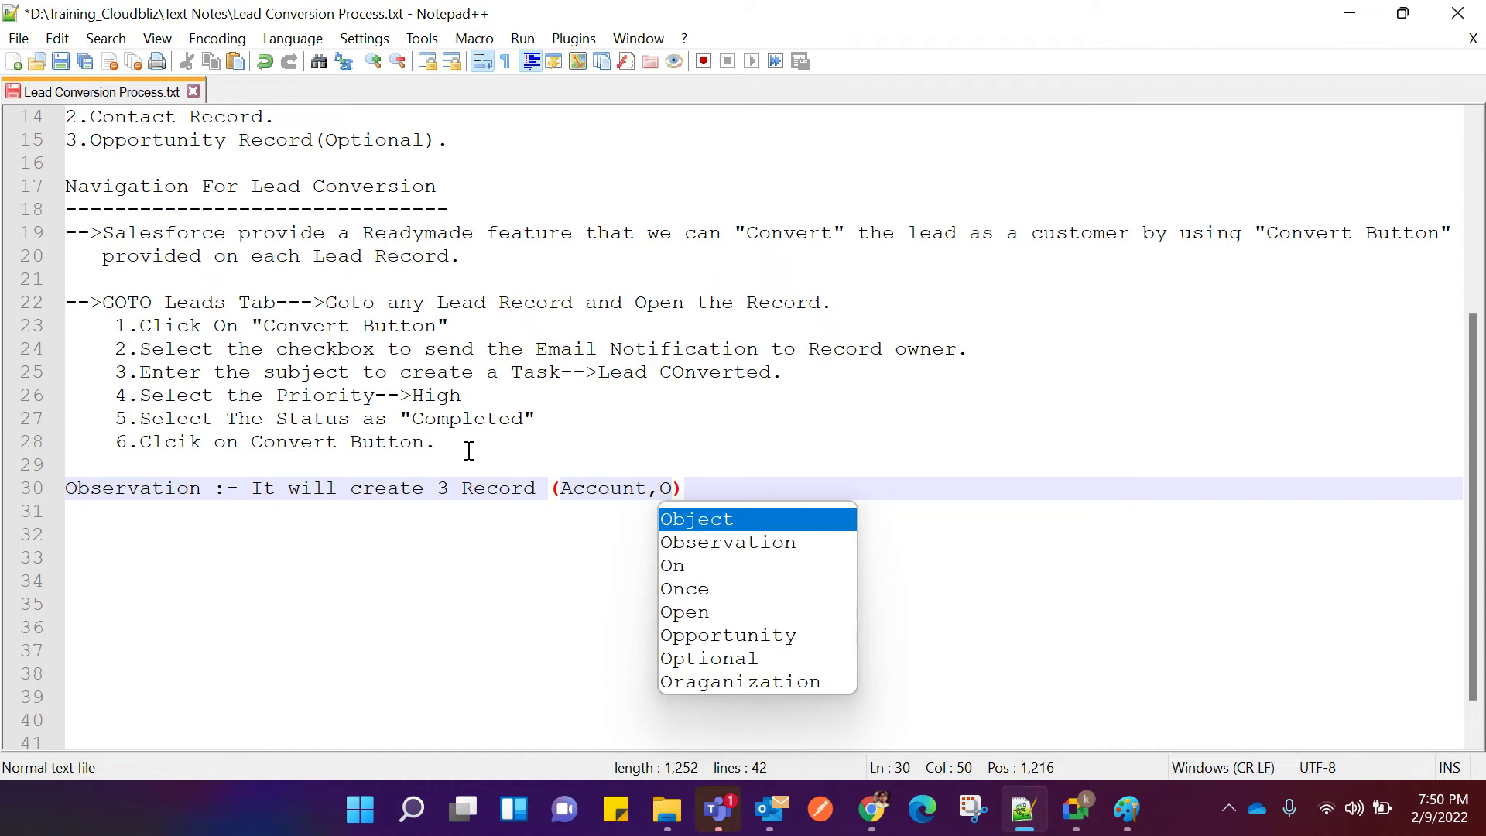
{"action": "key", "text": "BackSpace"}
{"action": "type", "text": "Contact"}
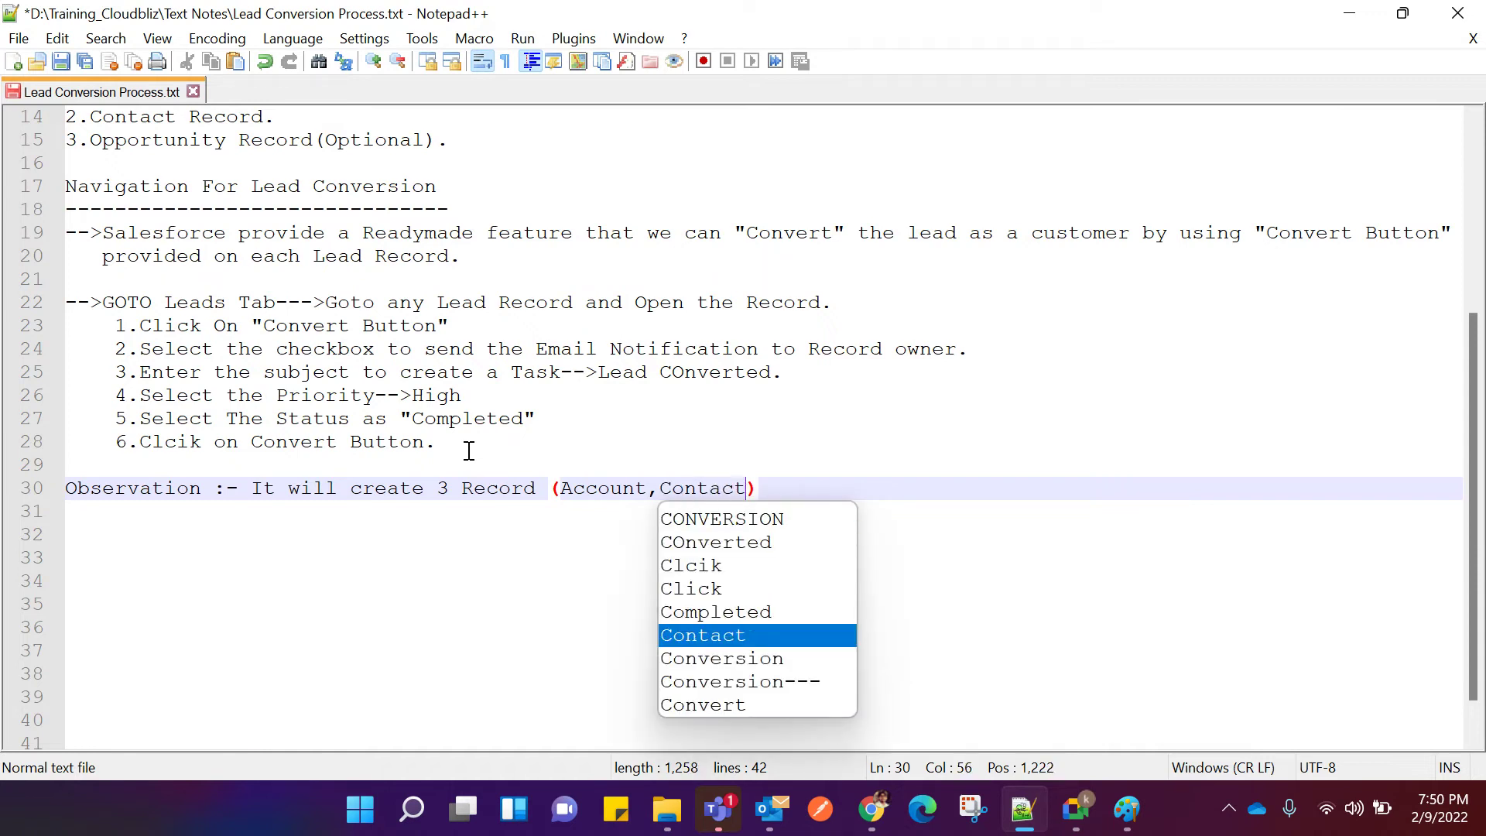
{"action": "type", "text": ","}
{"action": "type", "text": "Opportuni"}
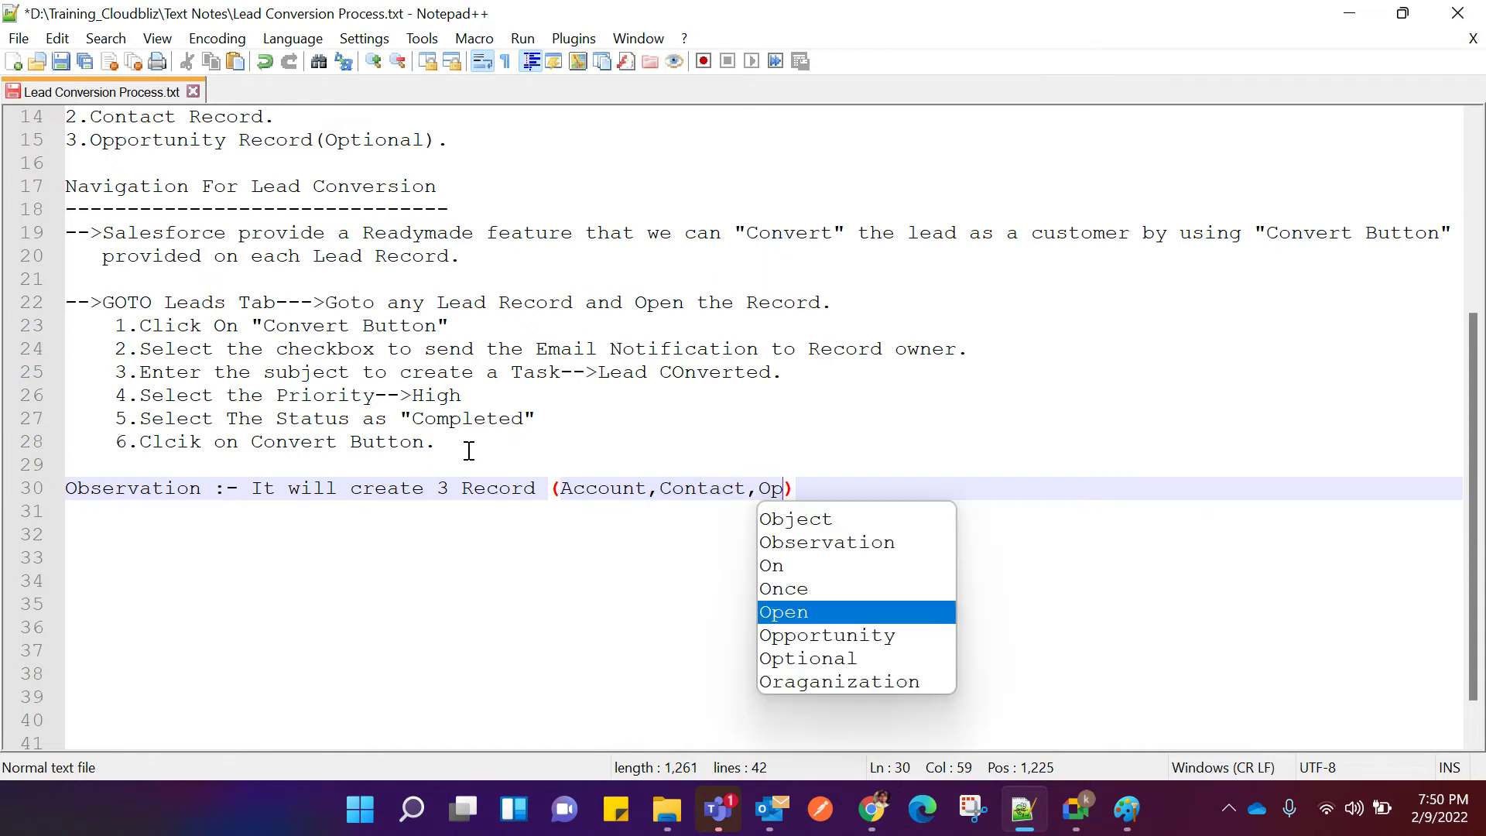
{"action": "type", "text": "ty"}
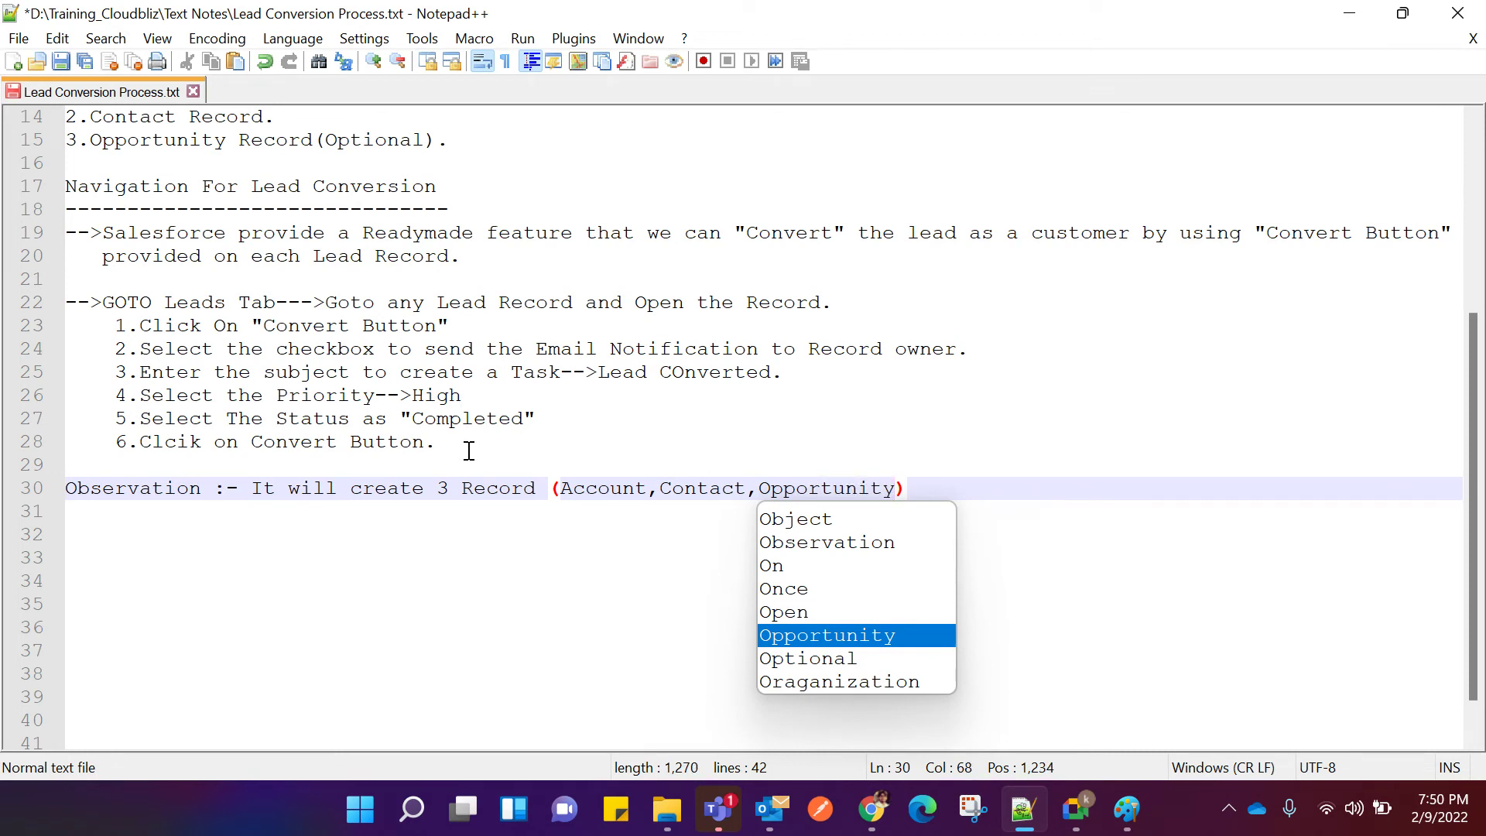
{"action": "left_click", "coordinate": [922, 485]}
{"action": "type", "text": "."}
{"action": "key", "text": "Return"}
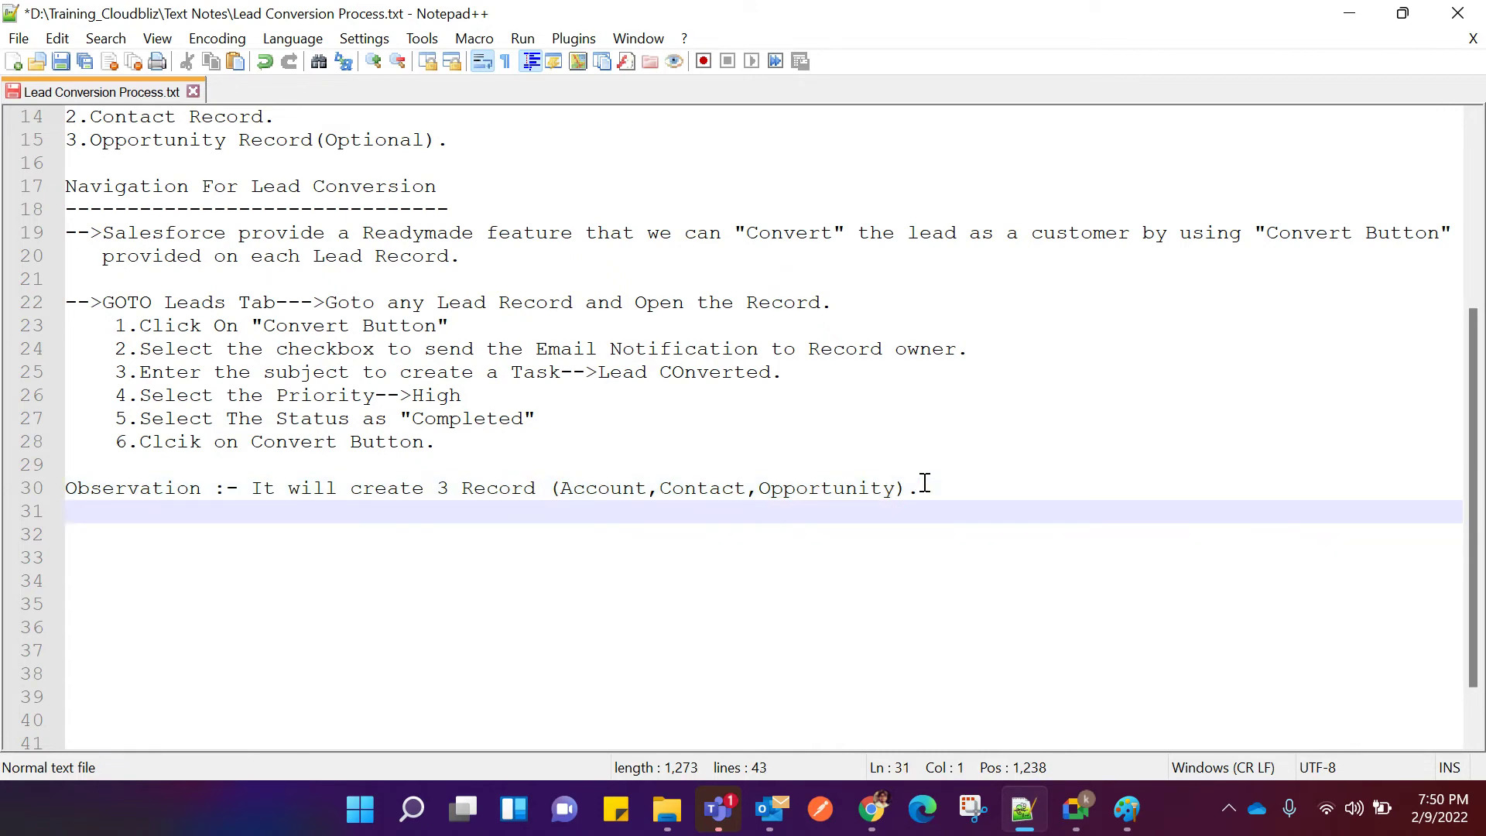
Write "Note:- Once the Lead is COnverted" on the line below the observation.
{"action": "type", "text": "N"}
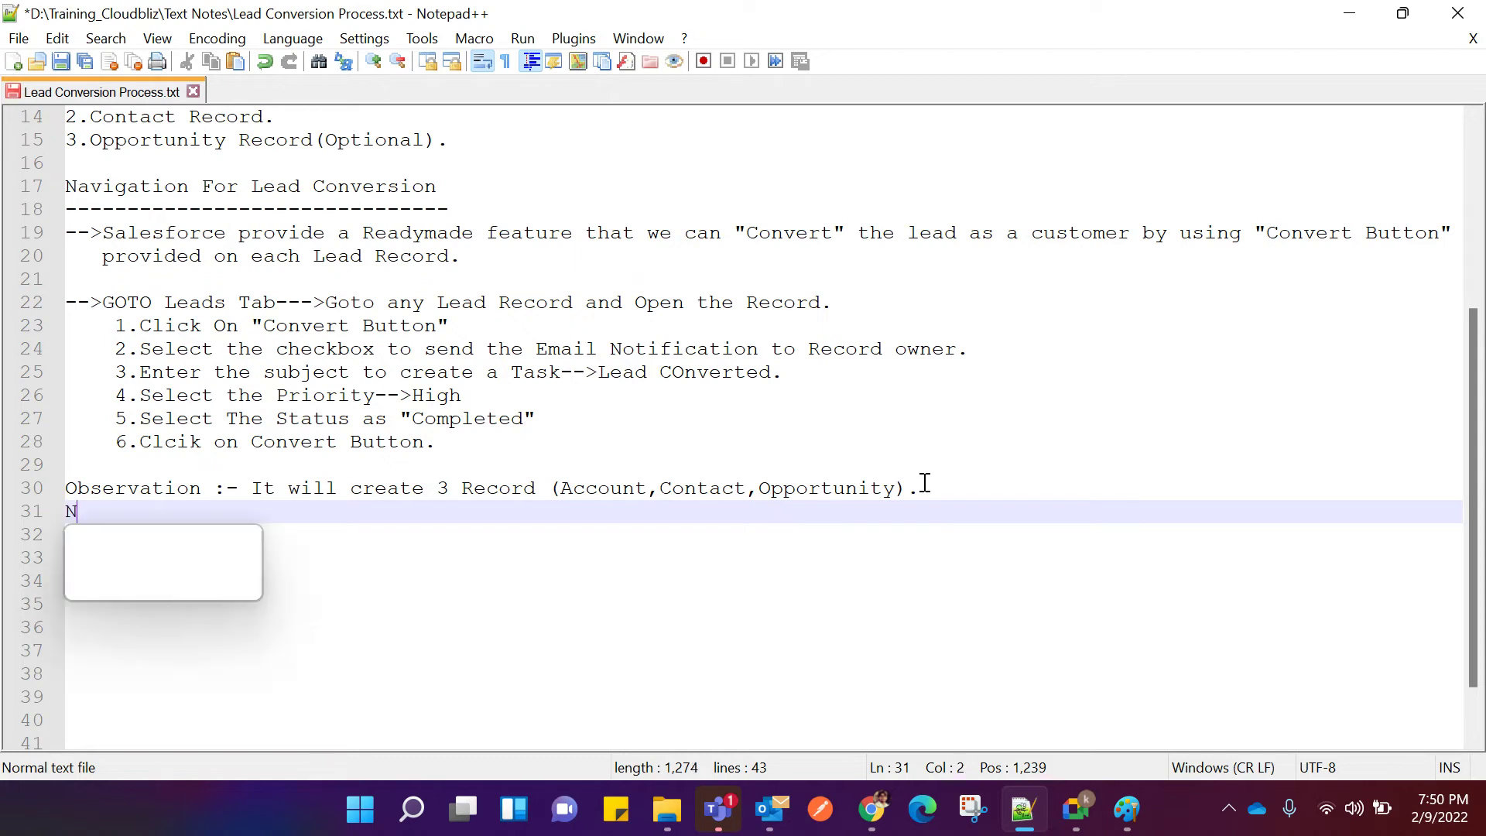
{"action": "type", "text": "ote:-"}
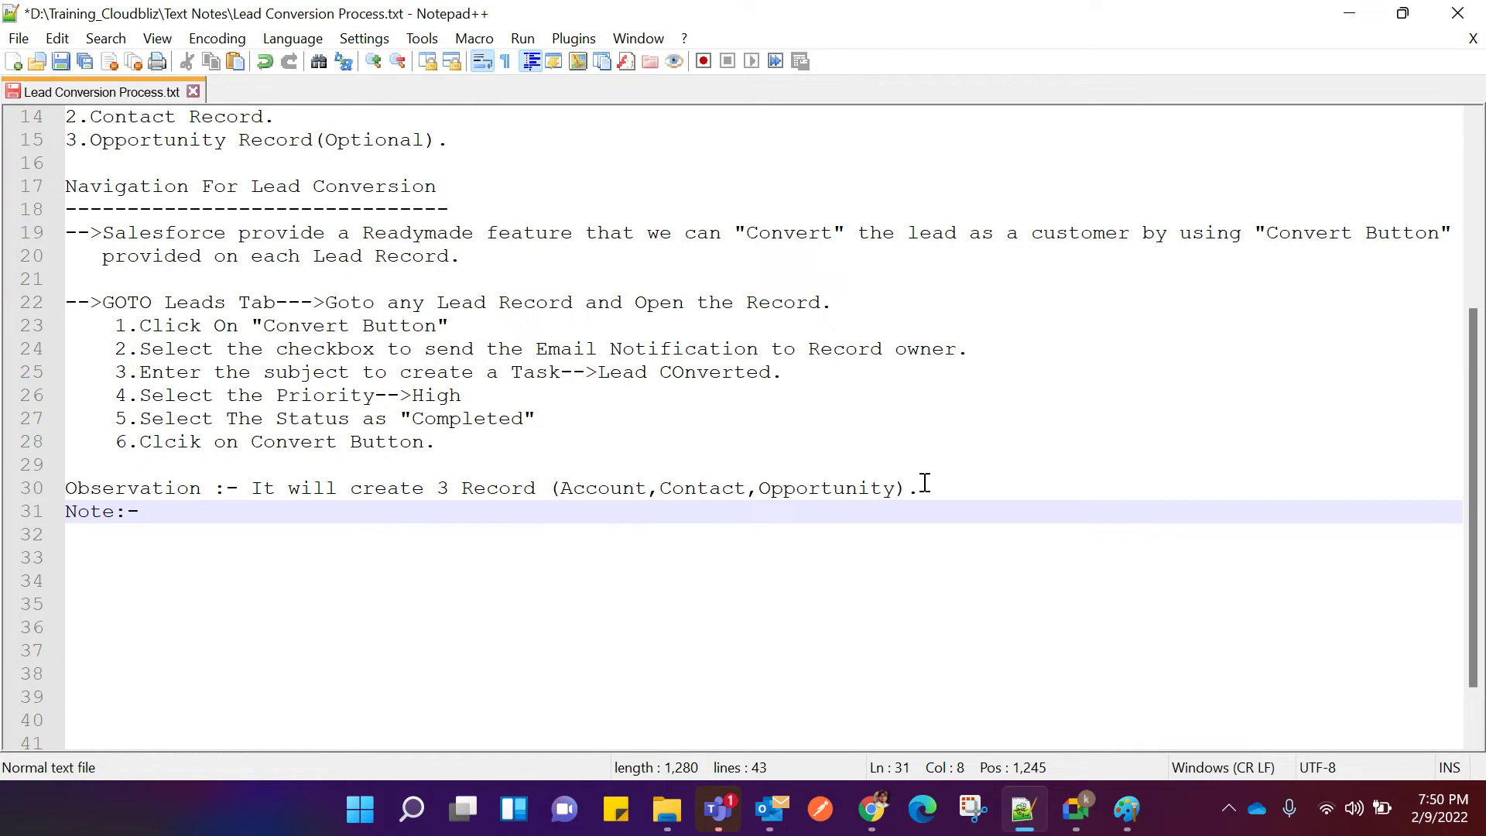
{"action": "type", "text": "Once the Lea"}
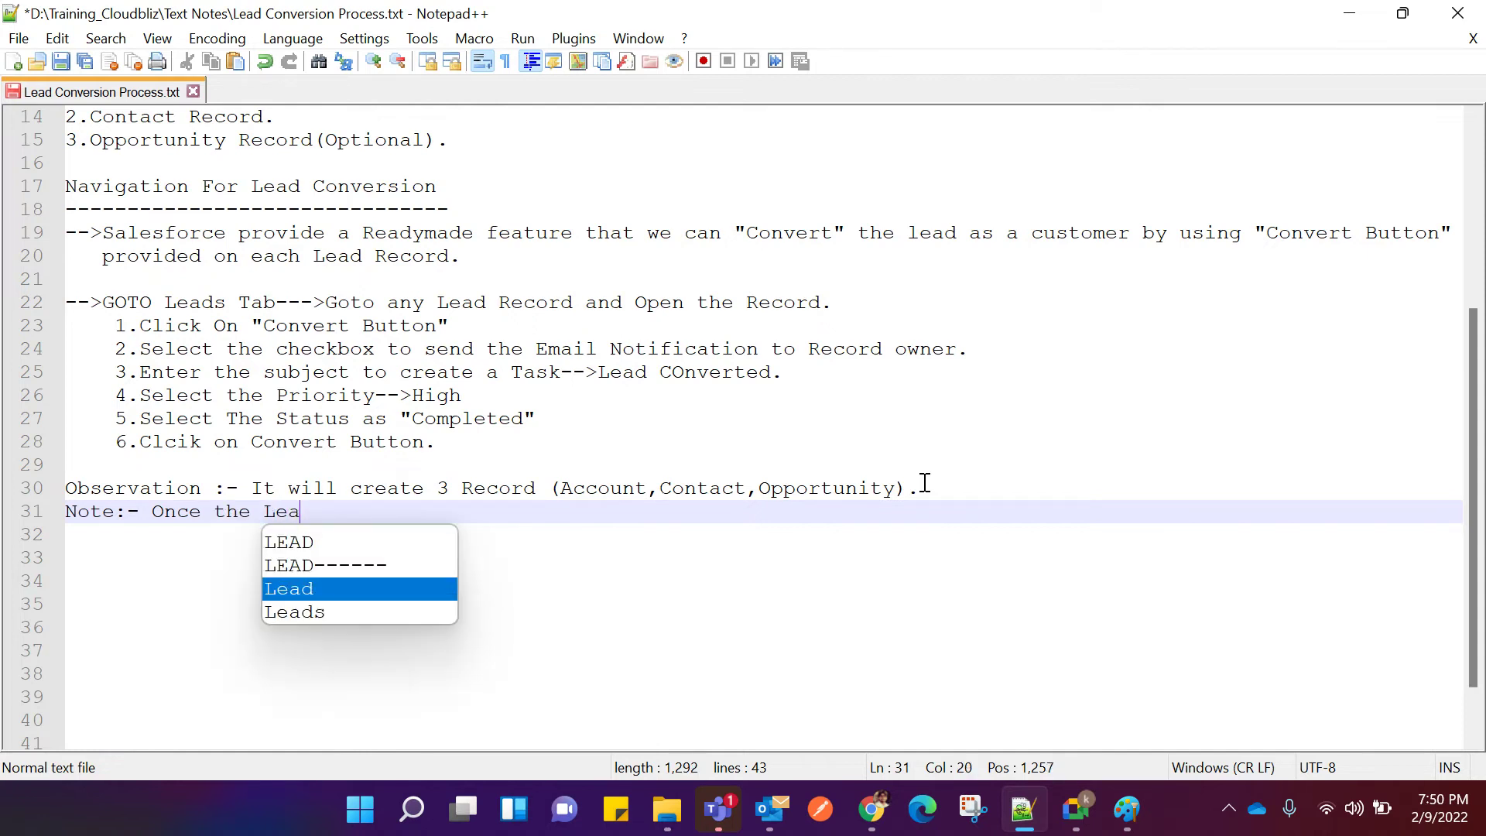
{"action": "type", "text": "d i"}
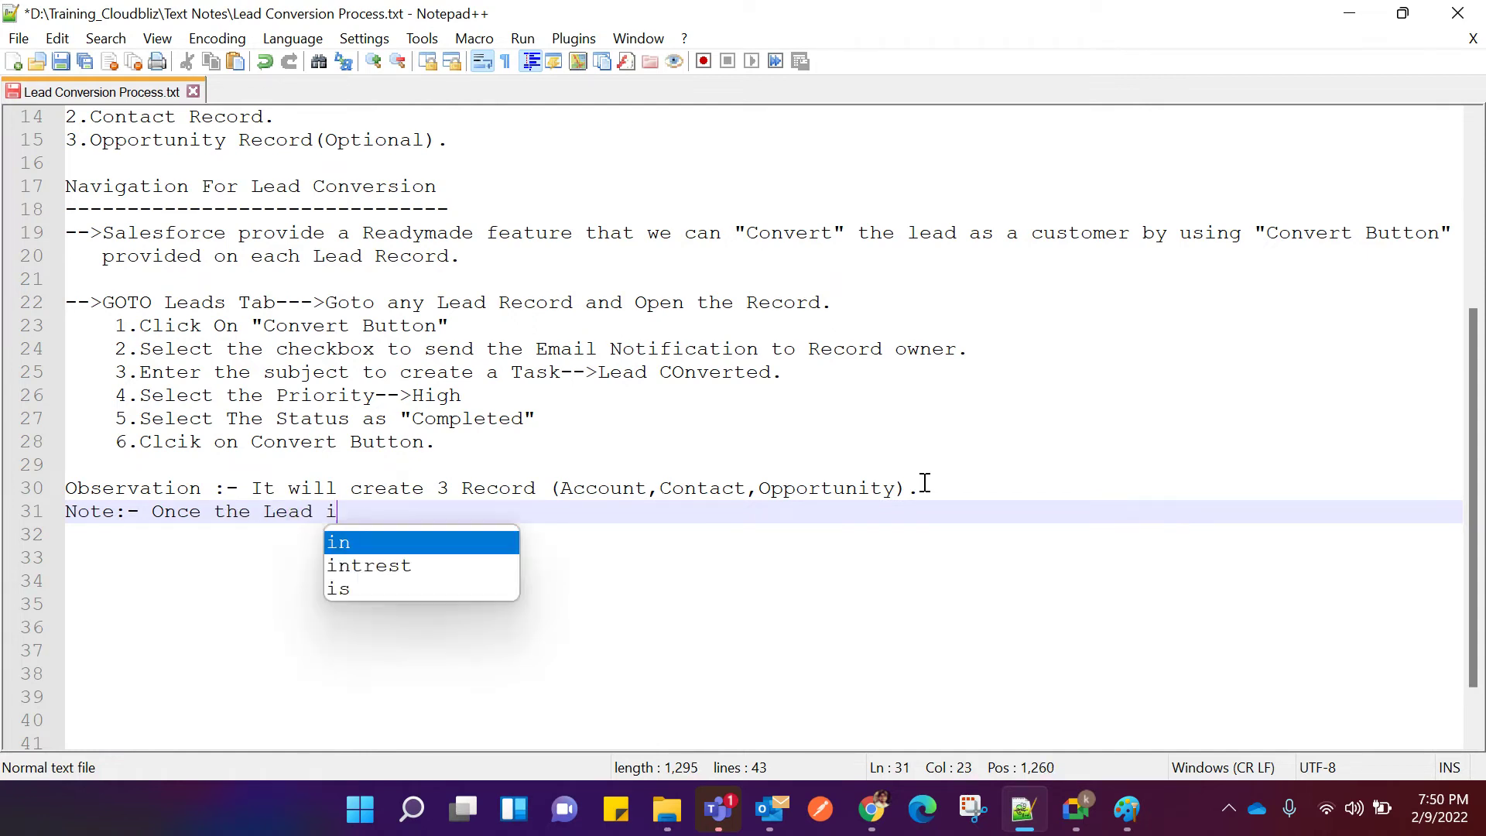
{"action": "type", "text": "s COnverted"}
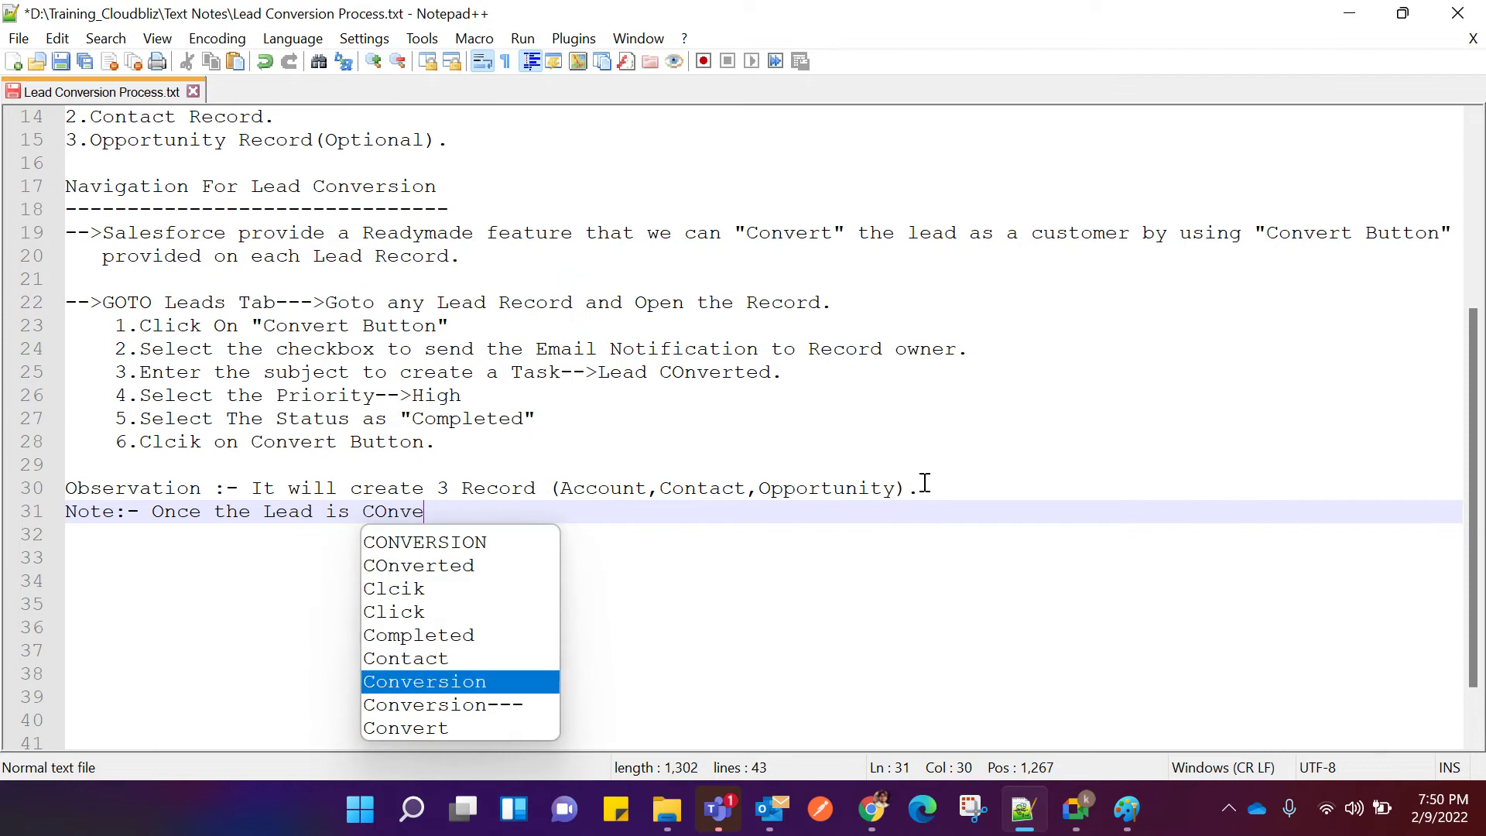
Correct the capitalization of "Converted" in the new note.
{"action": "key", "text": "Left"}
{"action": "key", "text": "Left"}
{"action": "key", "text": "Left"}
{"action": "key", "text": "Left"}
{"action": "key", "text": "Left"}
{"action": "key", "text": "Left"}
{"action": "key", "text": "Left"}
{"action": "key", "text": "Left"}
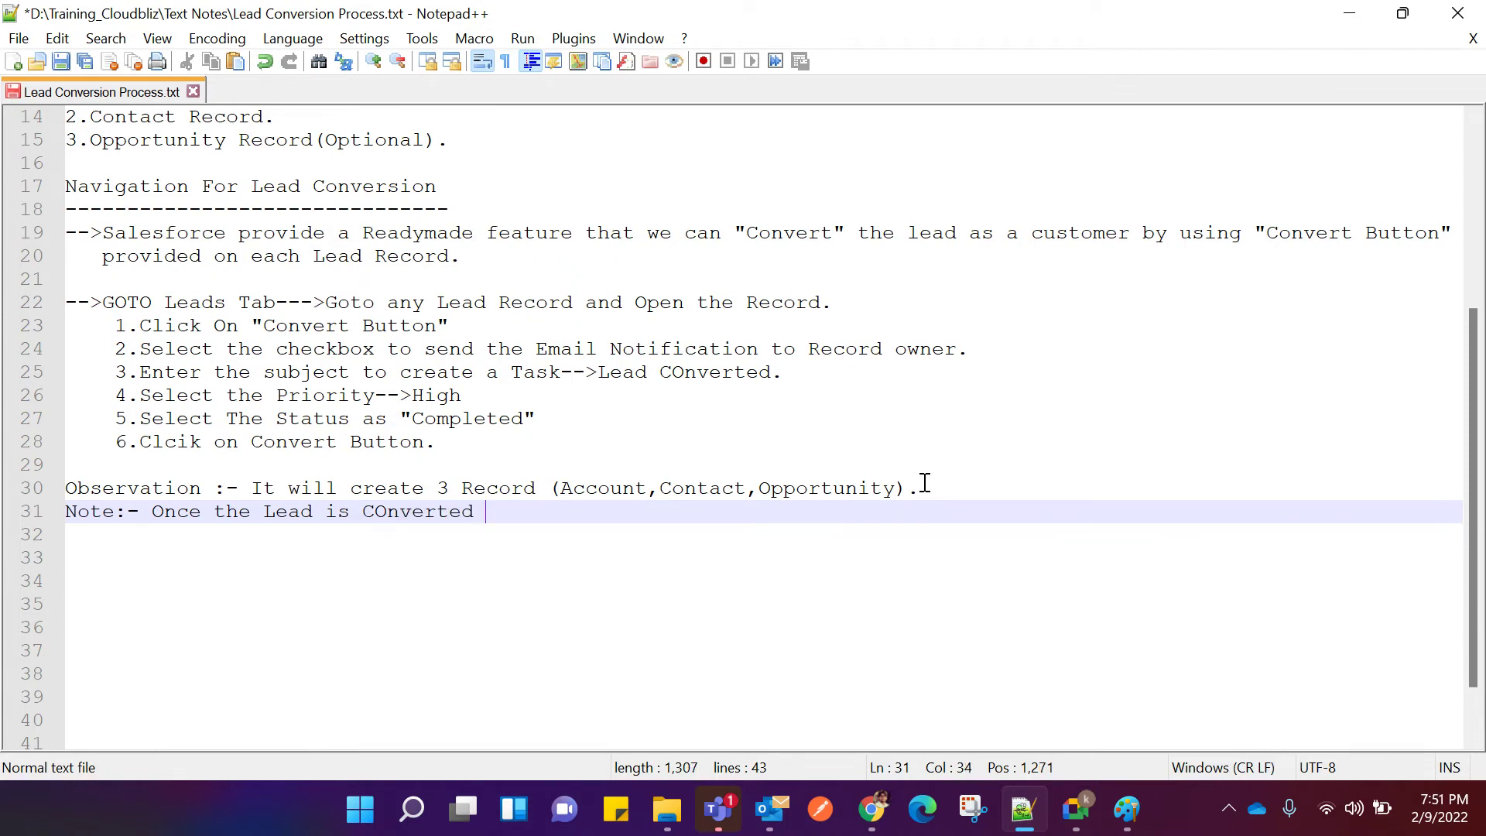
{"action": "key", "text": "BackSpace"}
{"action": "type", "text": "o"}
{"action": "key", "text": "Right"}
{"action": "key", "text": "Right"}
{"action": "key", "text": "Right"}
Continue the note with "as a customer ,Lead record will be made as Readonly".
{"action": "type", "text": "as a customer"}
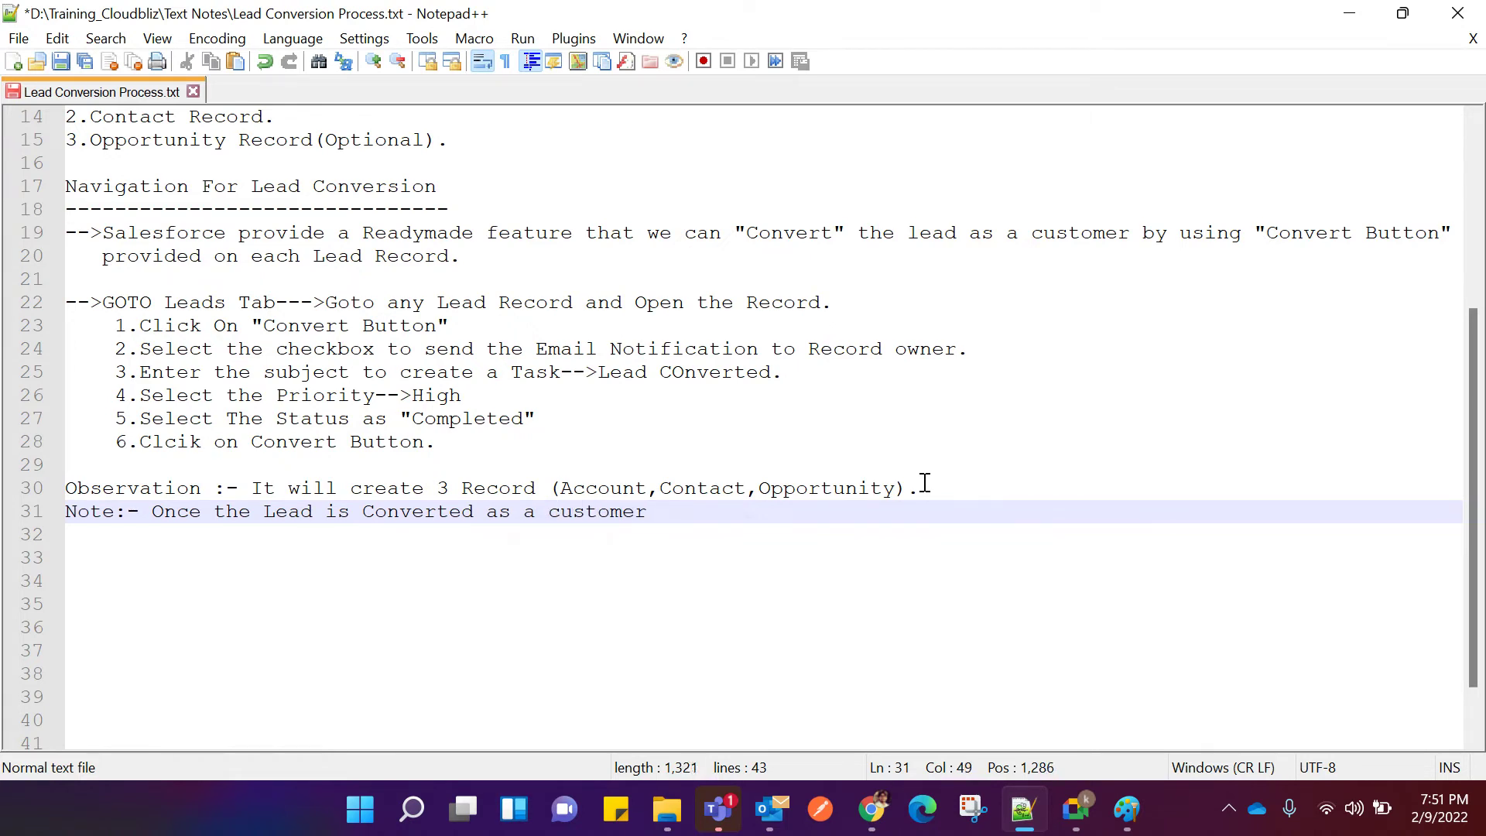
{"action": "type", "text": " ,Lead record w"}
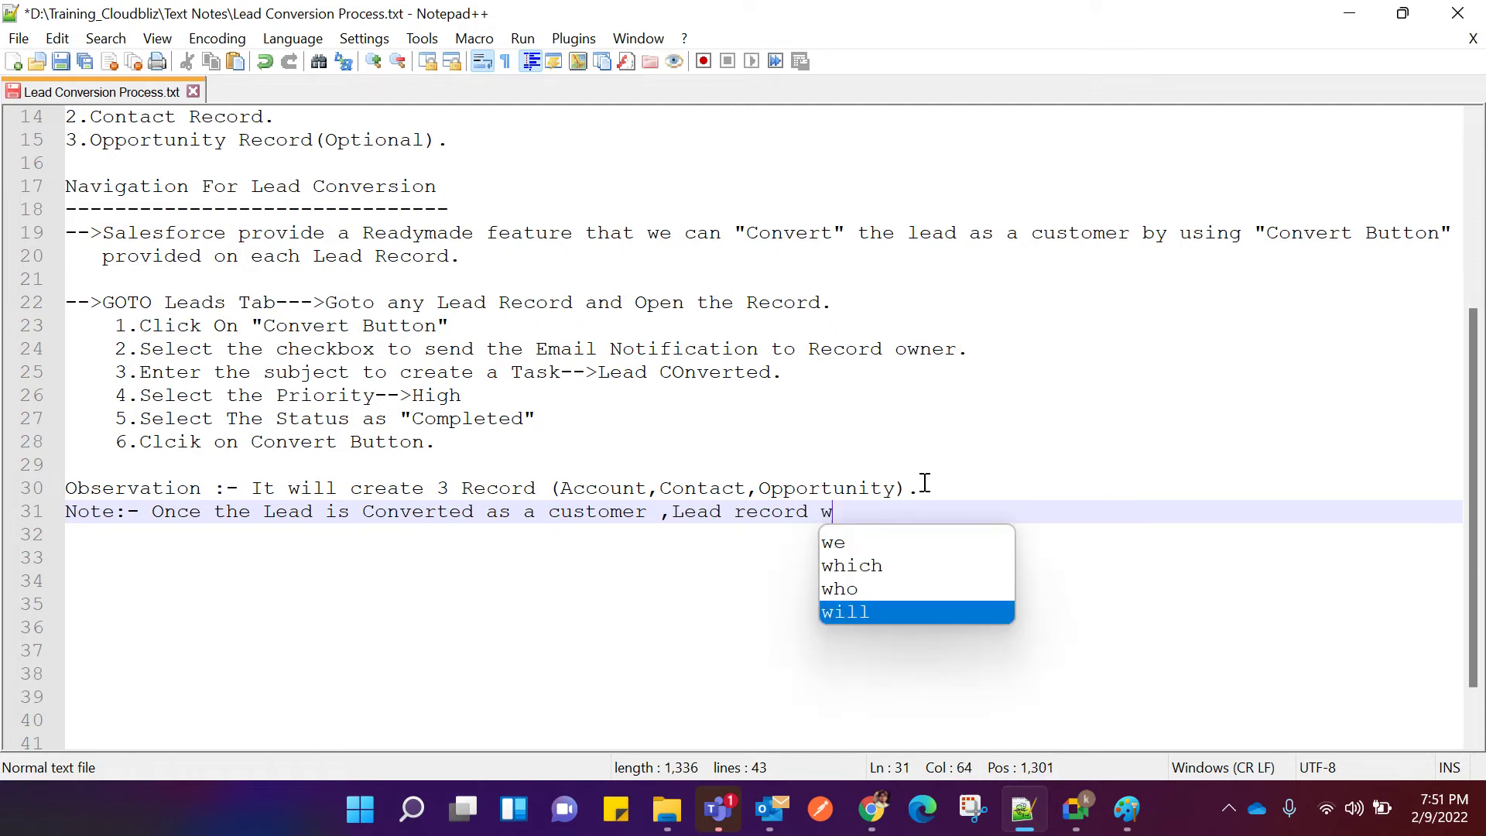
{"action": "type", "text": "ill be ma"}
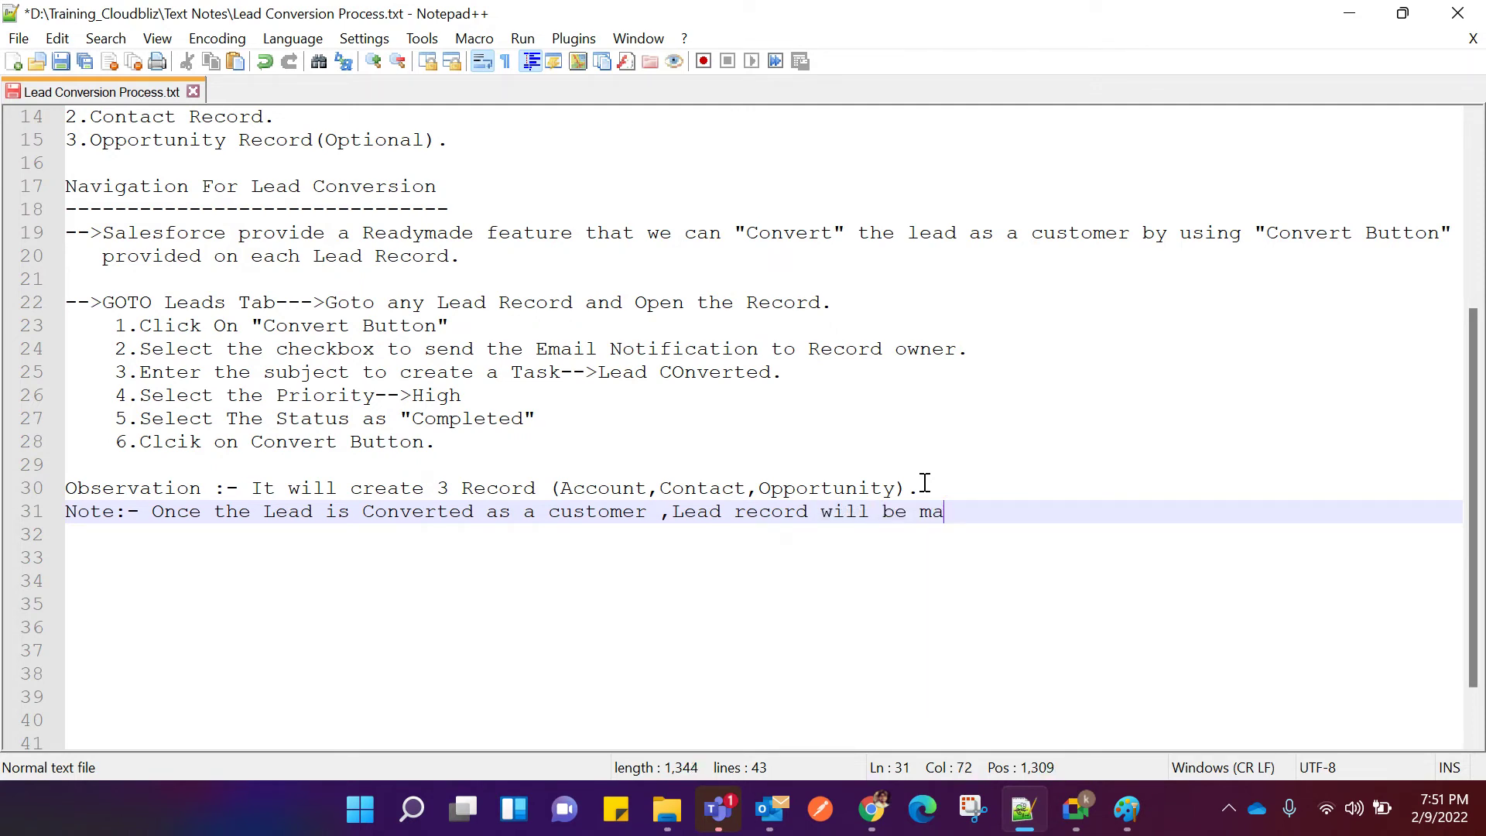
{"action": "type", "text": "de as Rea"}
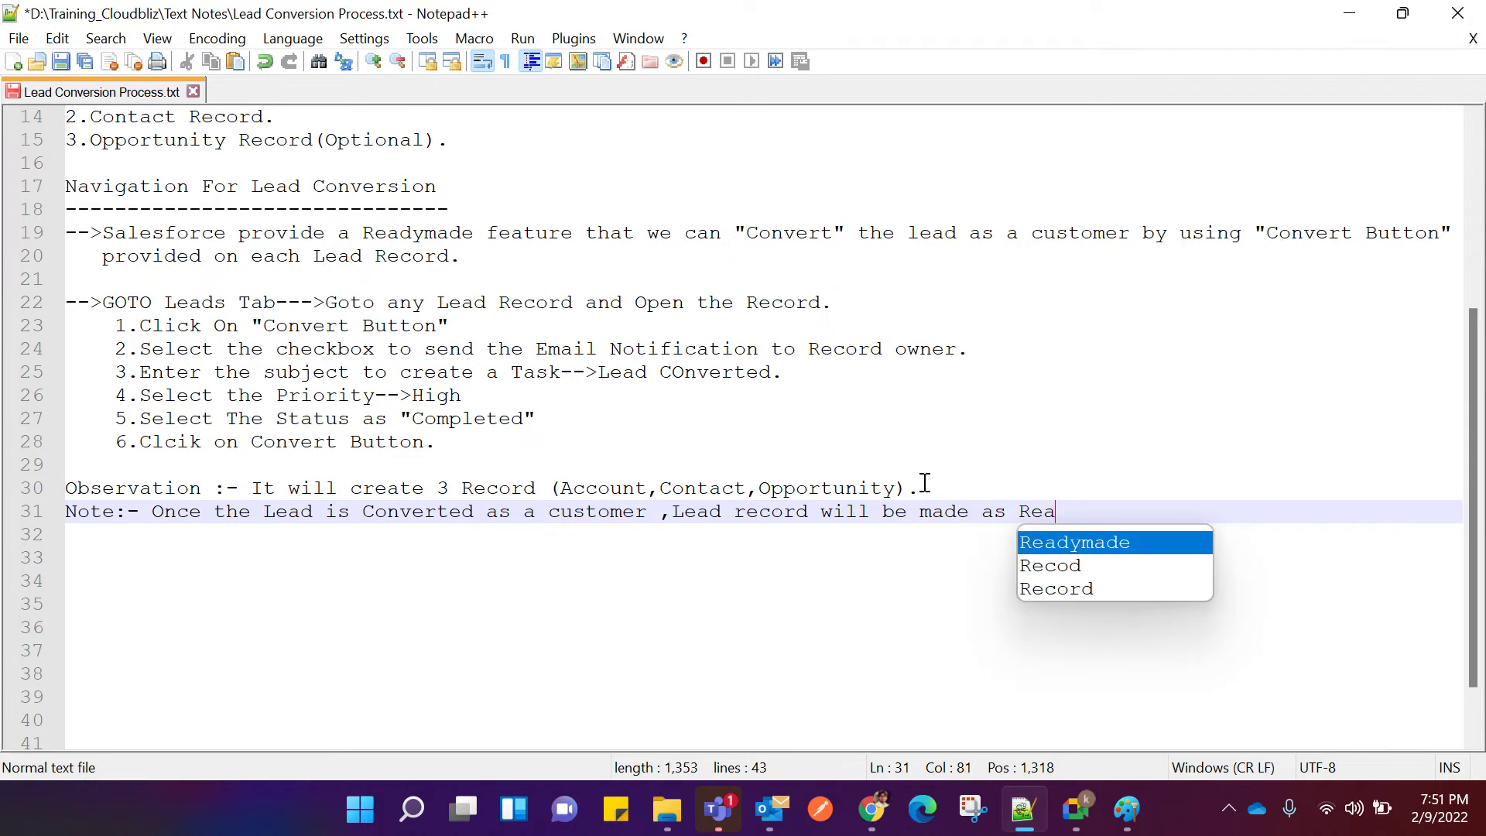
{"action": "type", "text": "donly"}
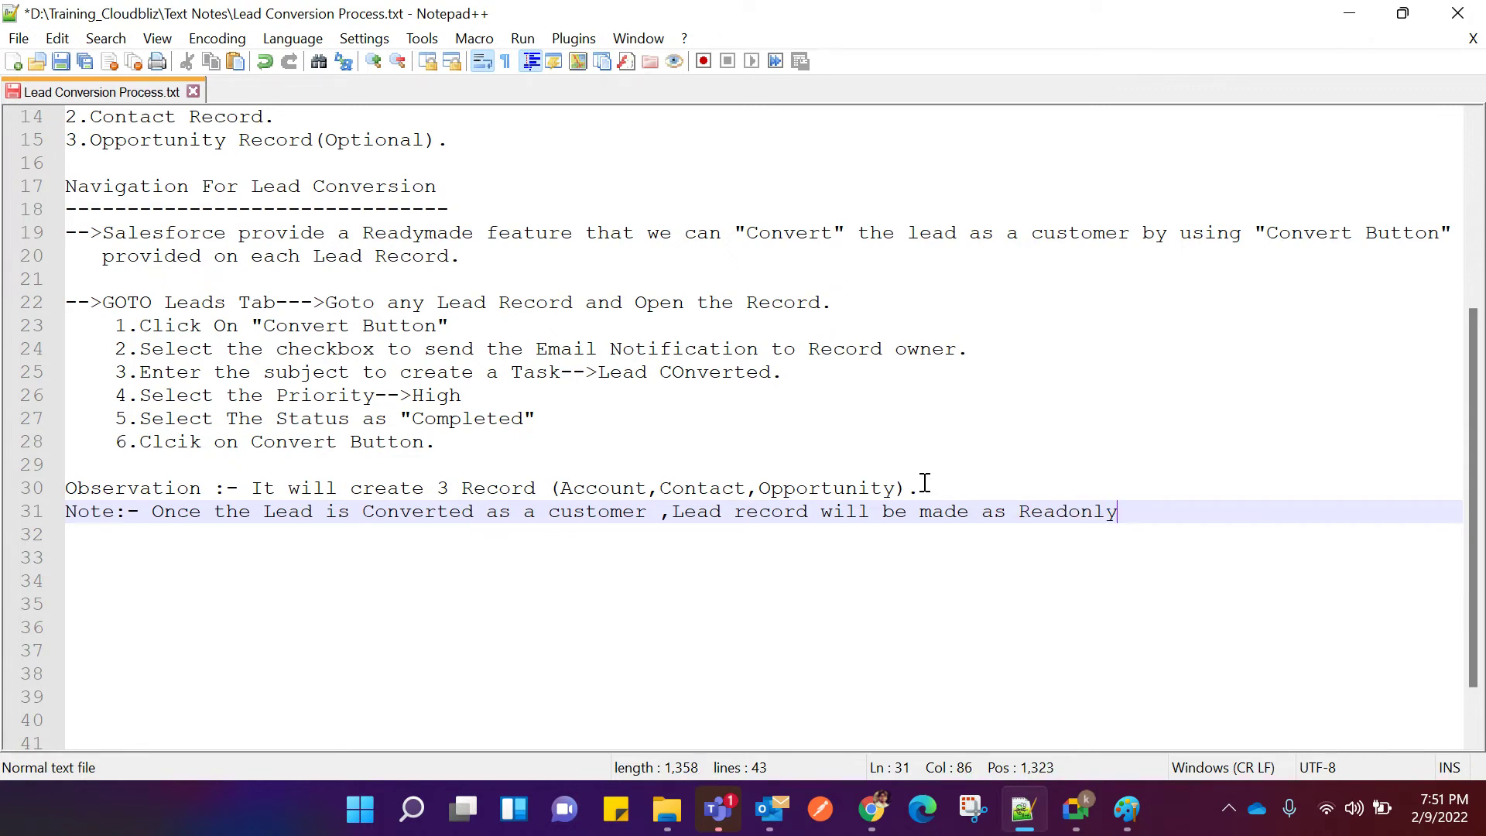
Finish the note with "and will not be visibile in the User Interface." and start a new line below it.
{"action": "type", "text": " an"}
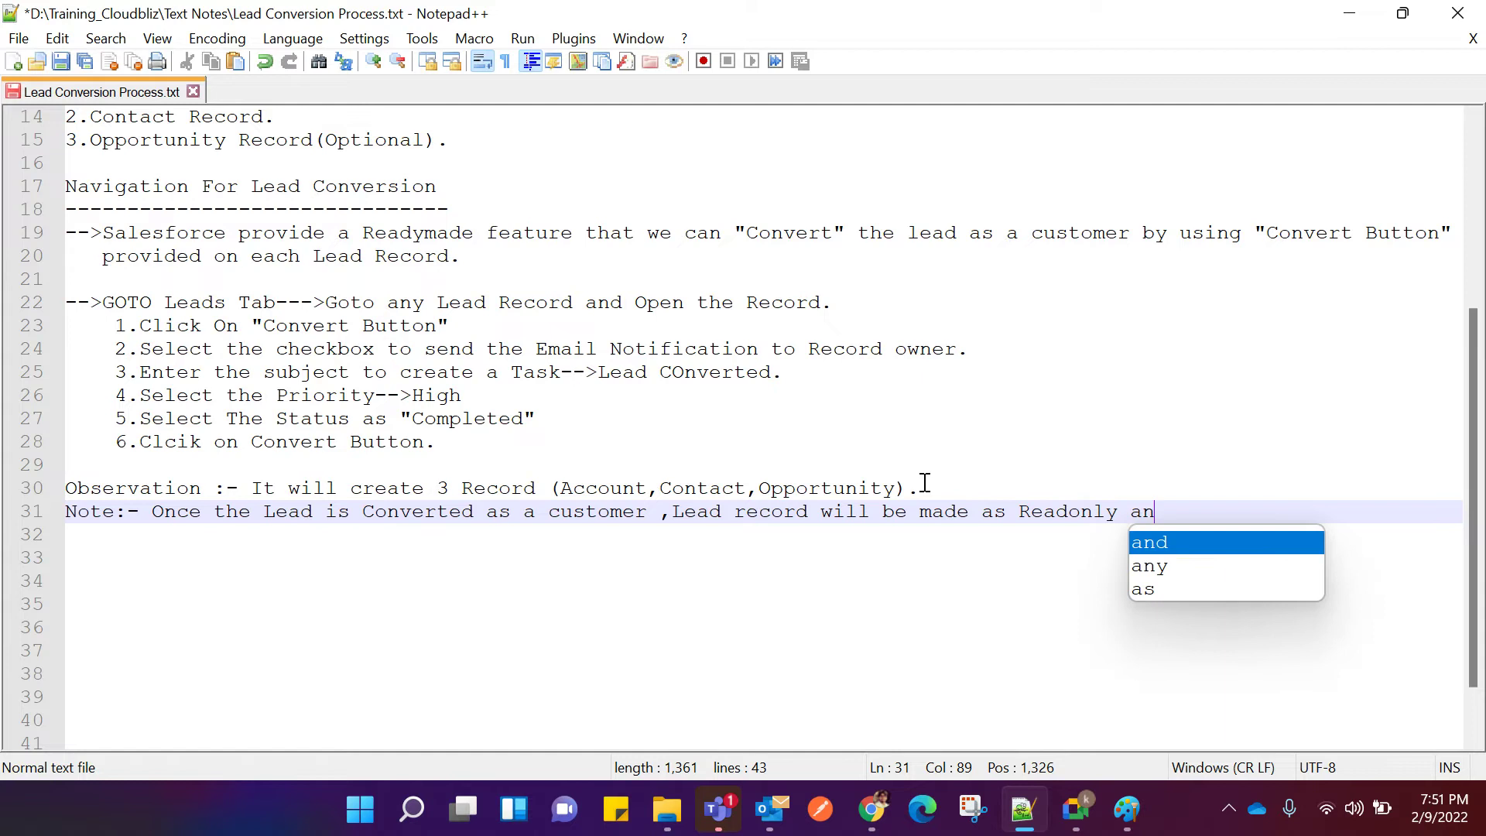
{"action": "type", "text": "d will no"}
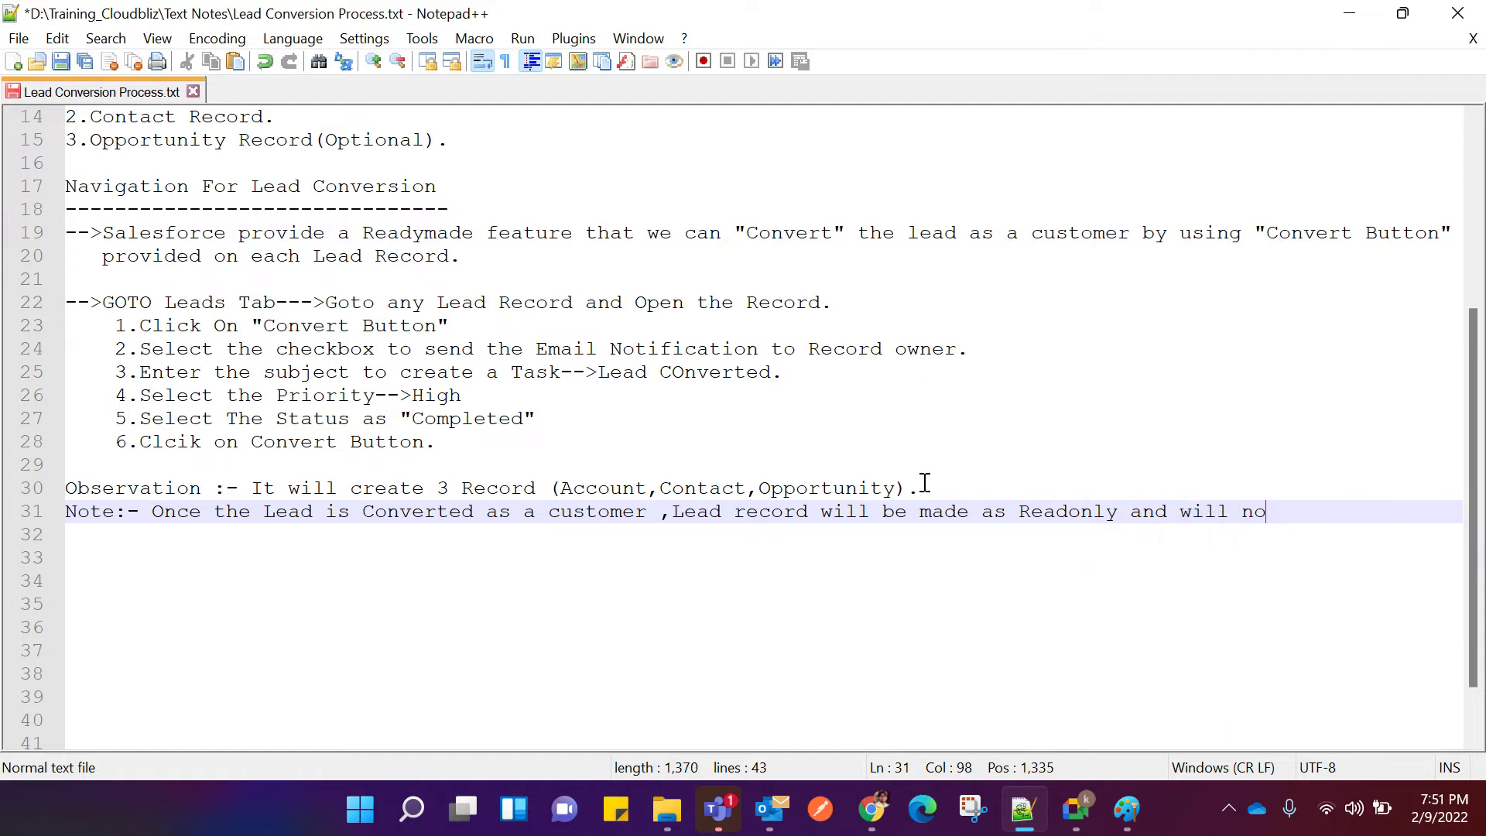
{"action": "type", "text": "t be visibile"}
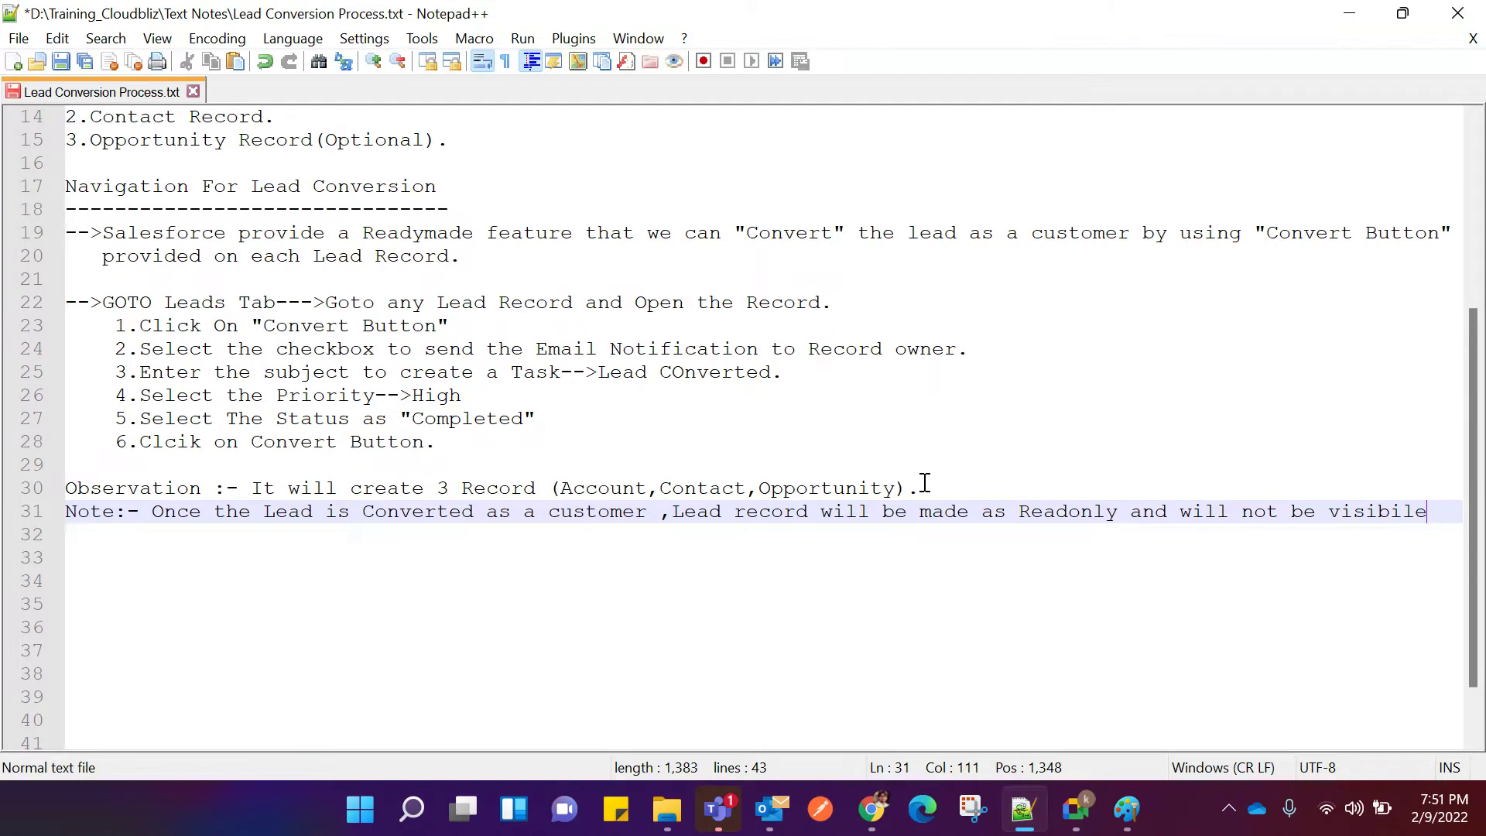
{"action": "type", "text": " i"}
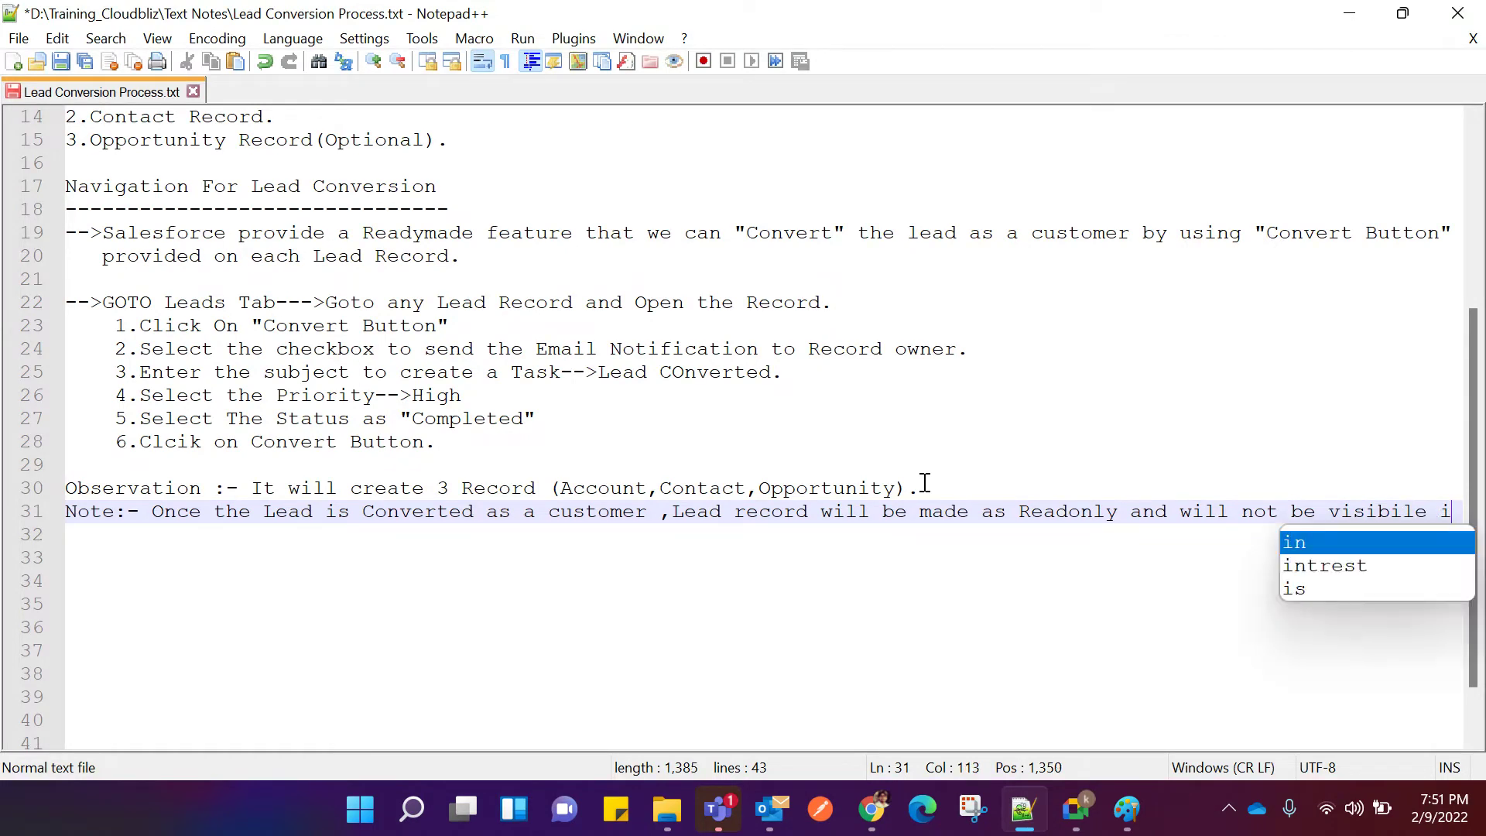
{"action": "type", "text": "n the User Interface"}
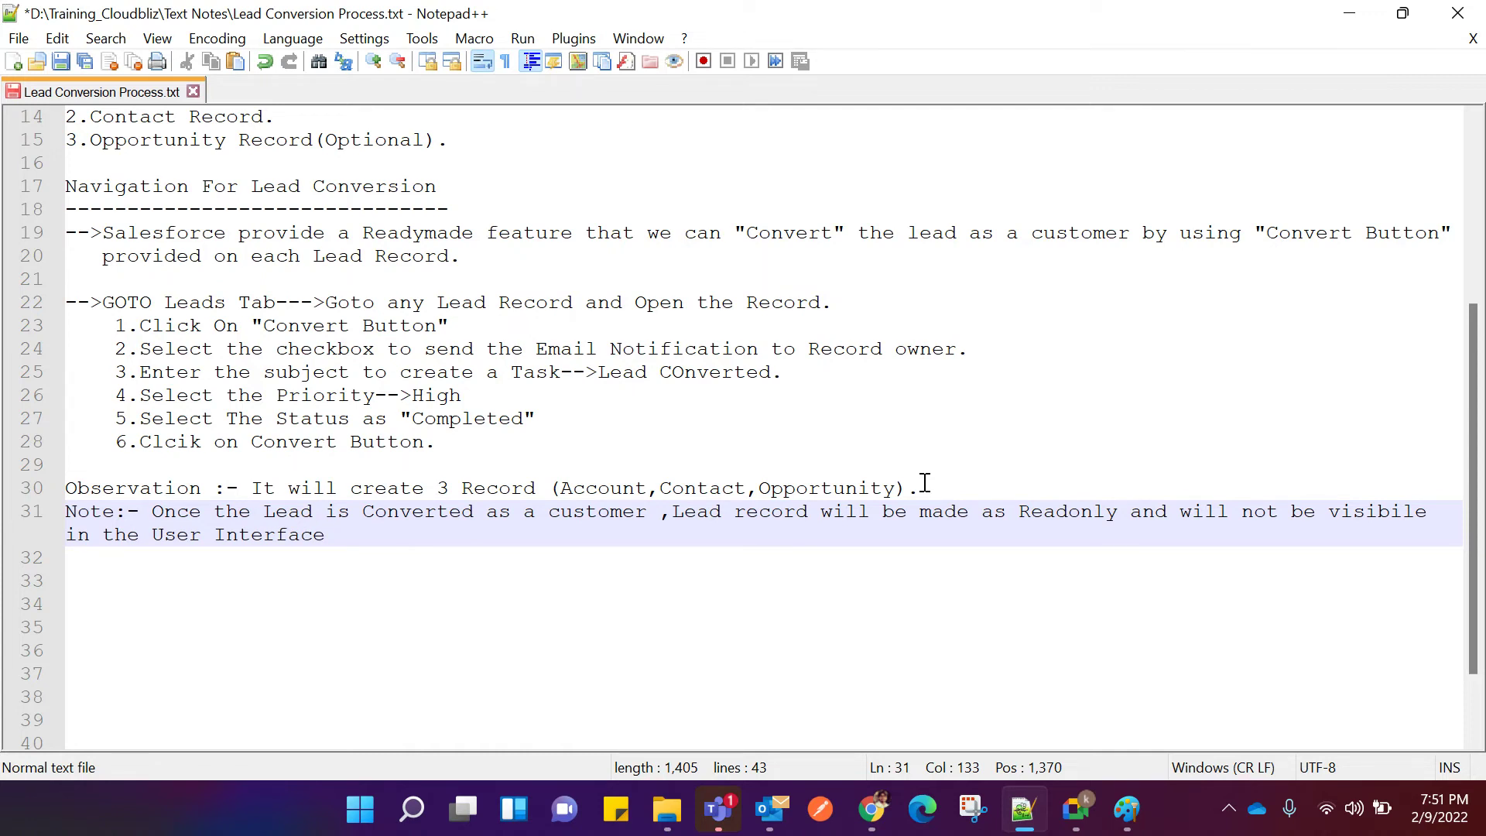
{"action": "type", "text": "."}
{"action": "key", "text": "Return"}
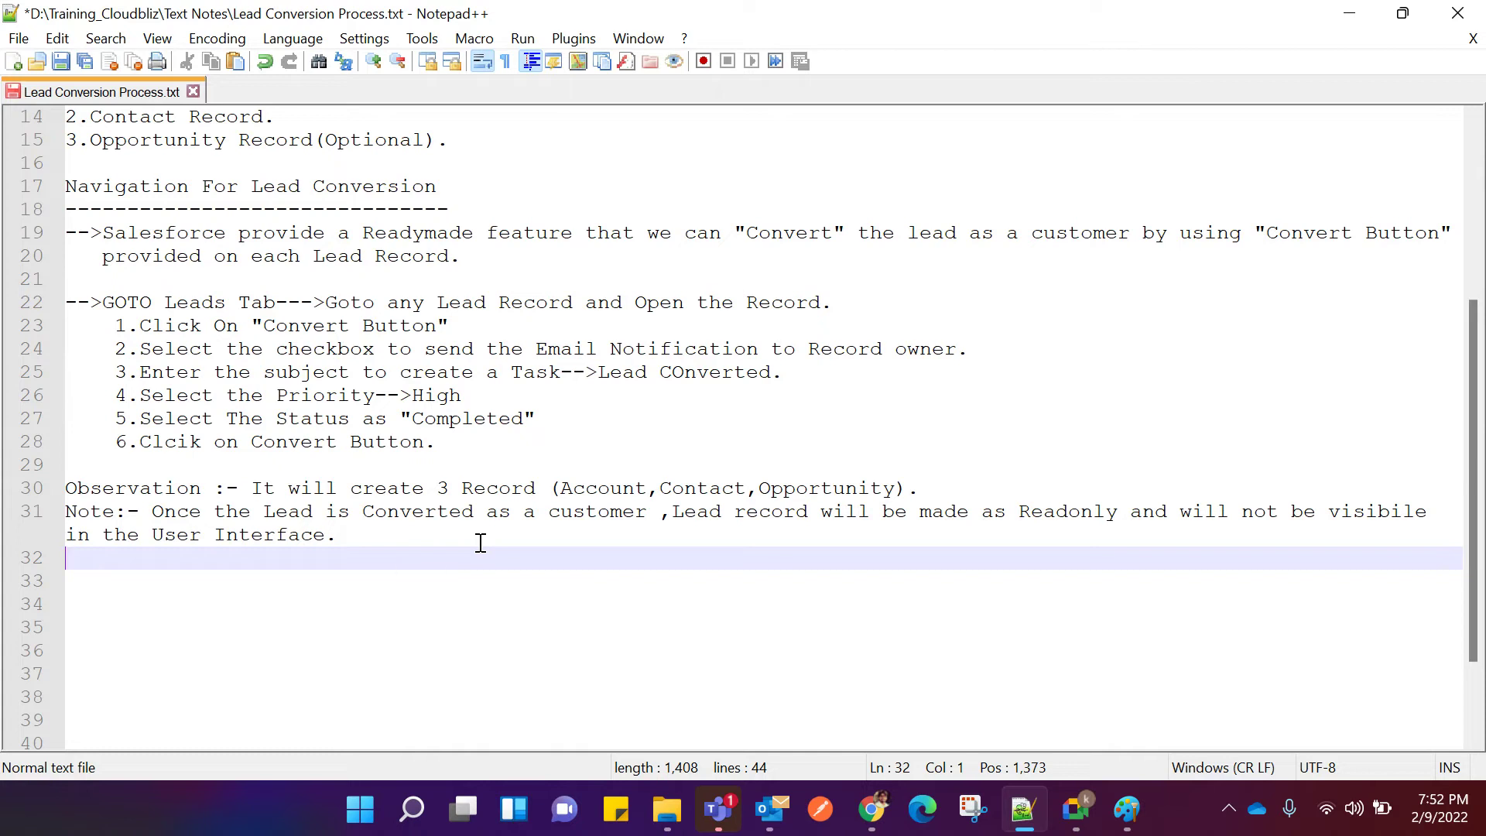
Leave a blank line and add the heading "Hidden fields of Lead Objects", underlined with a row of dashes.
{"action": "key", "text": "Return"}
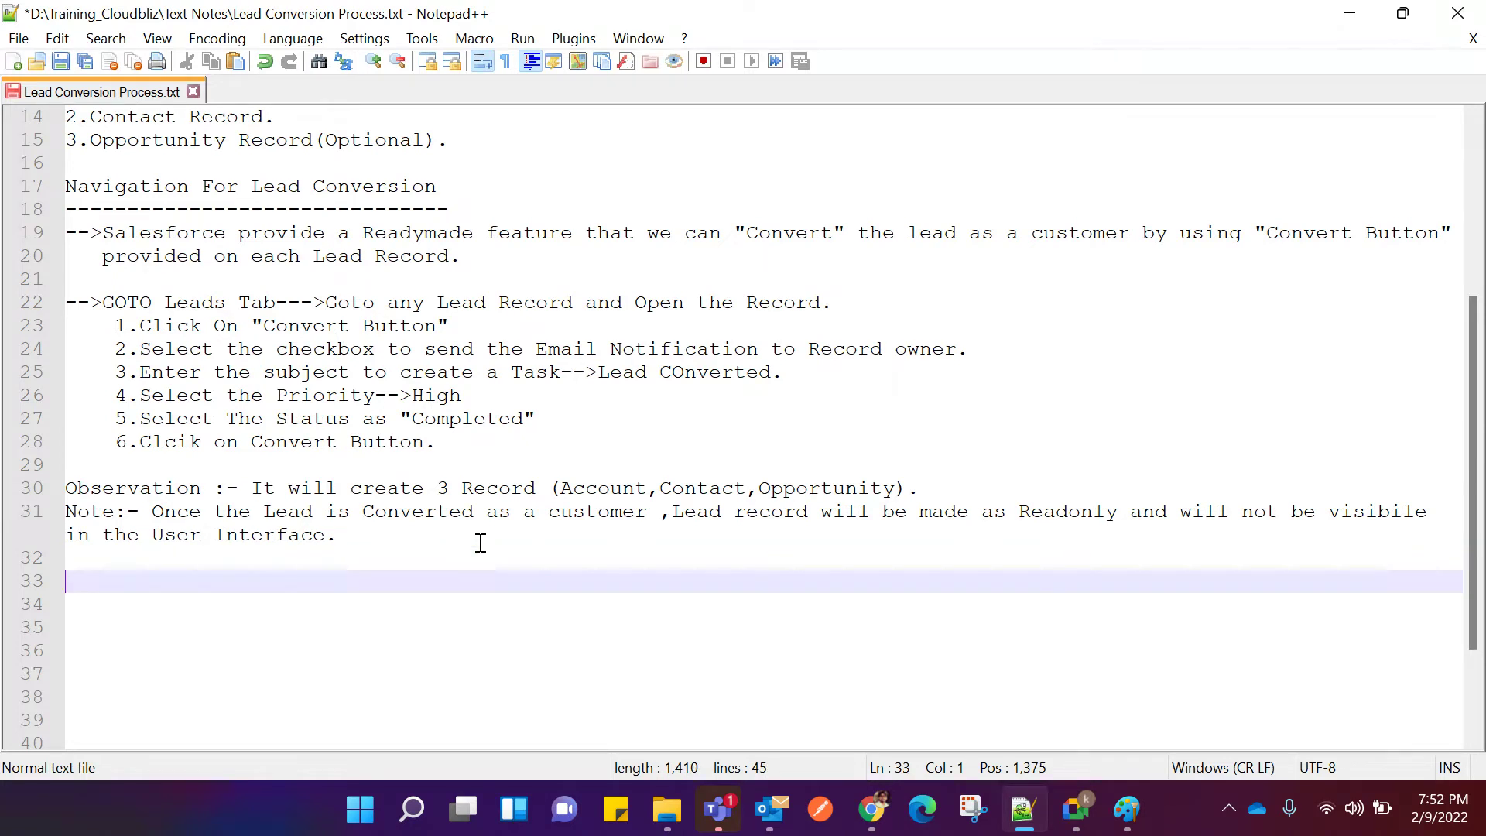
{"action": "type", "text": "Hidden fie"}
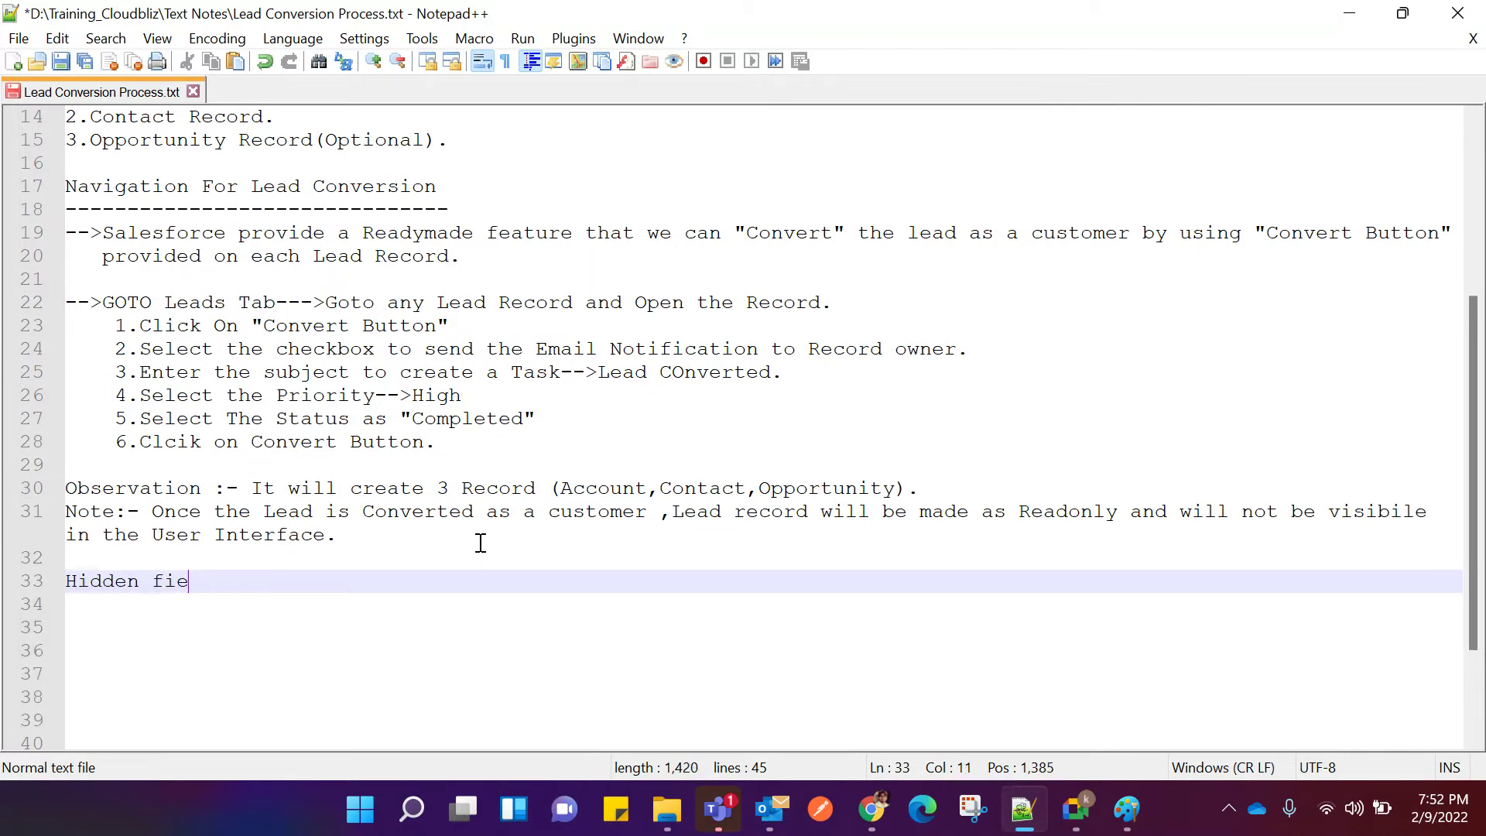
{"action": "type", "text": "lds of Lead Obje"}
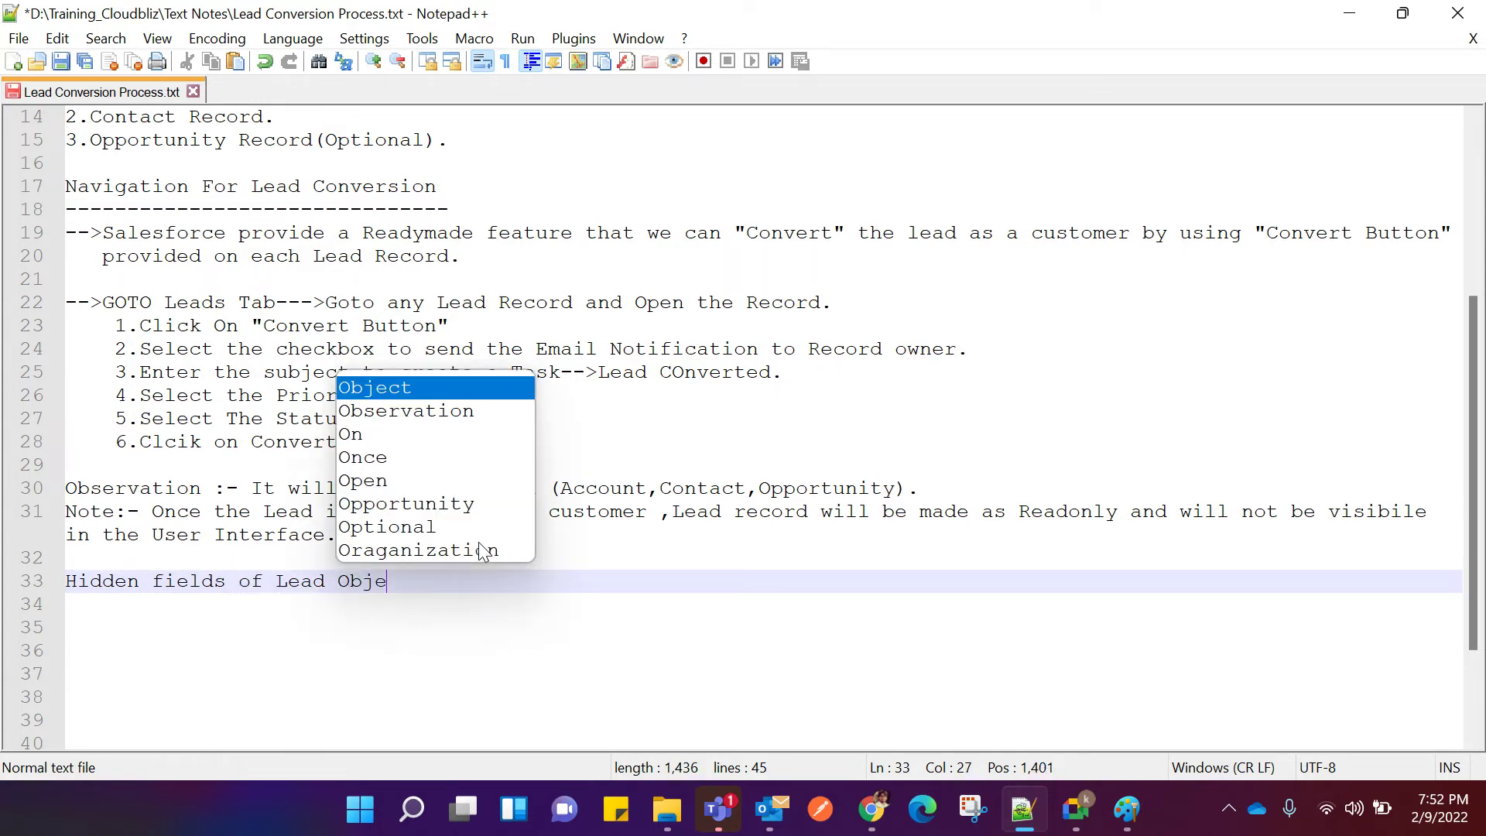
{"action": "type", "text": "cts"}
{"action": "key", "text": "Return"}
{"action": "type", "text": "-"}
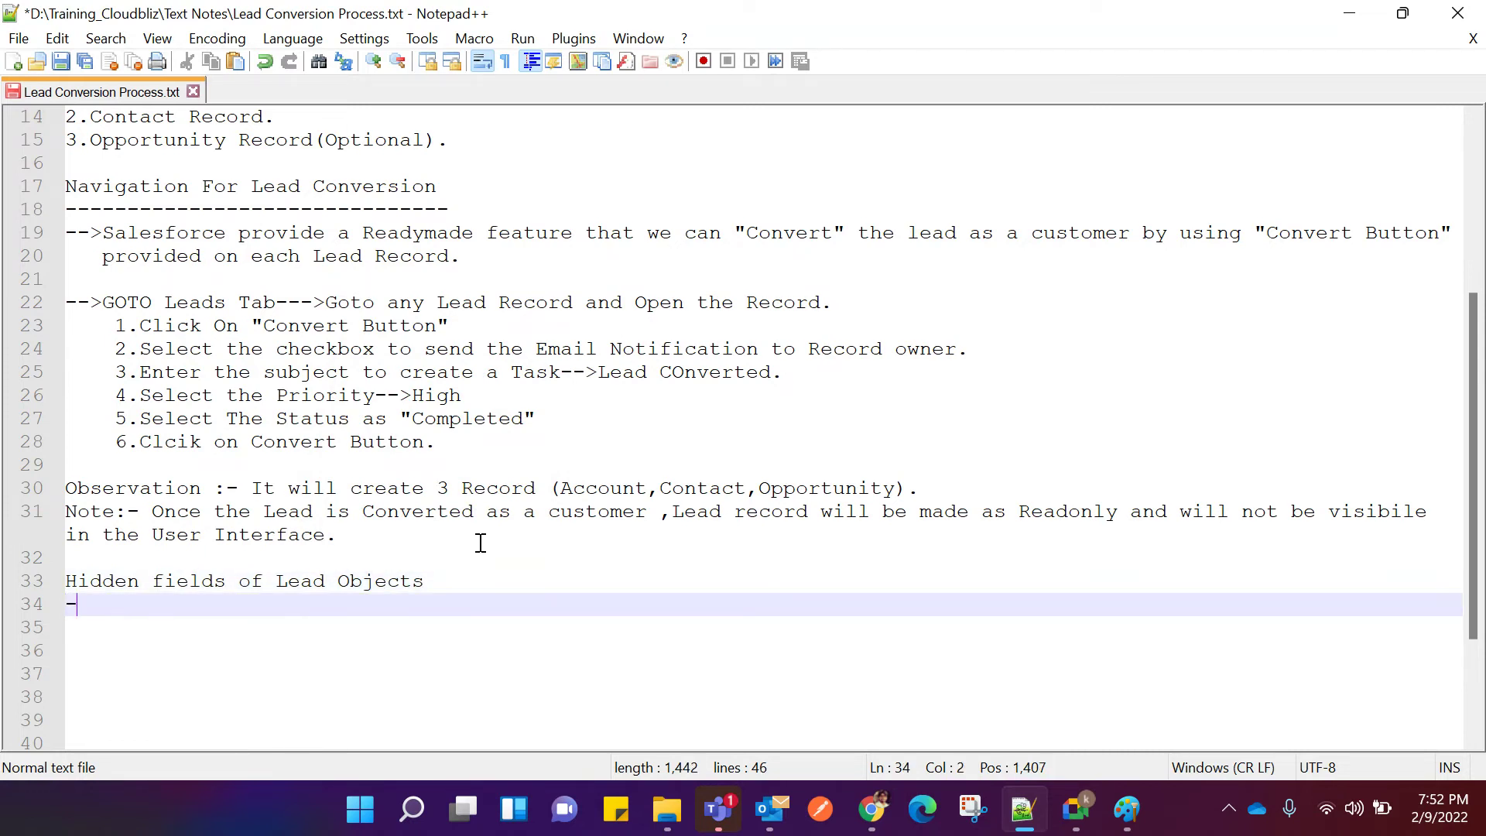
{"action": "type", "text": "----------------------------"}
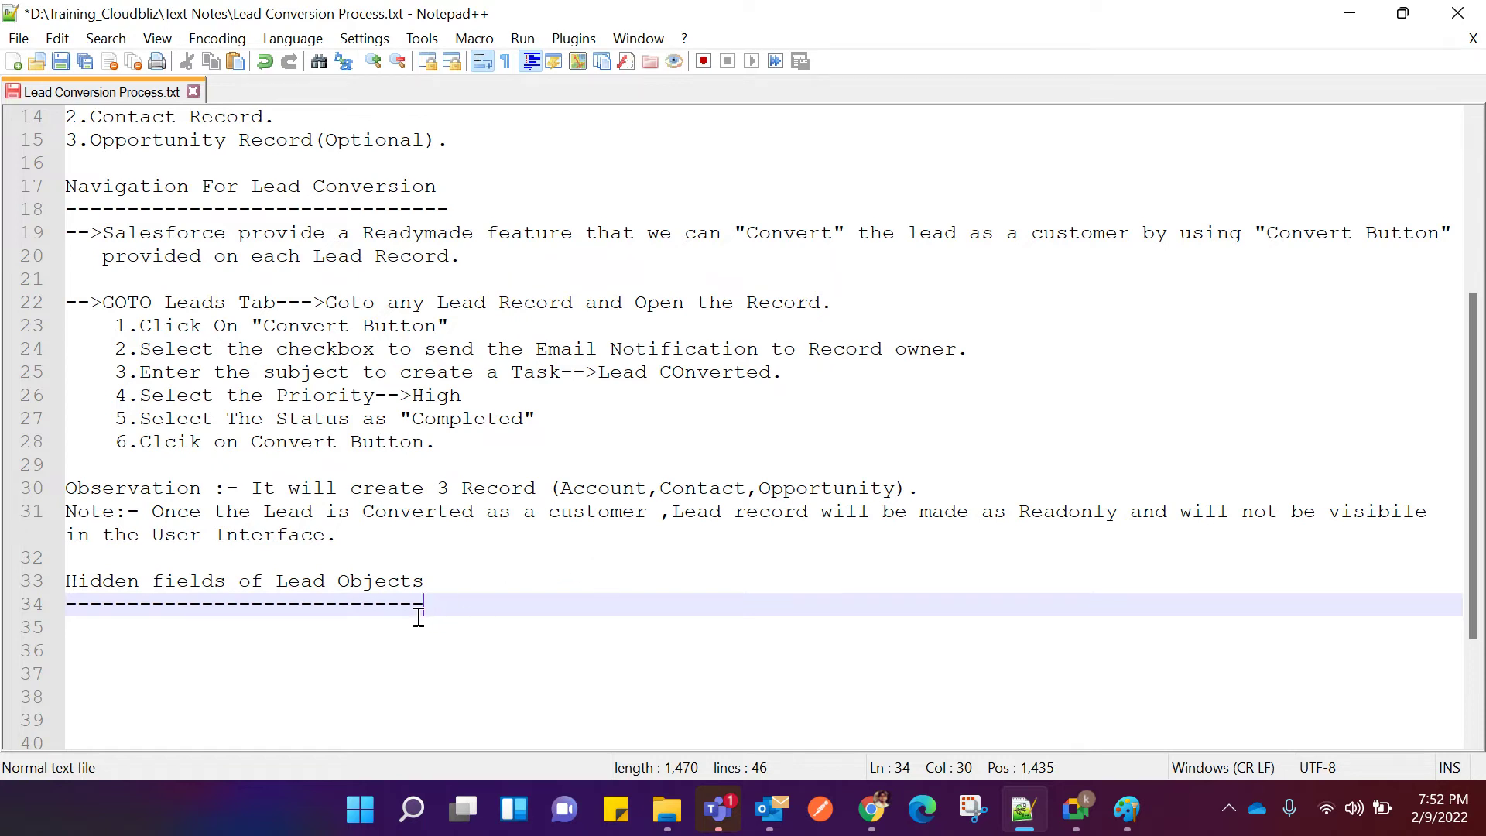
{"action": "type", "text": "-"}
{"action": "key", "text": "Return"}
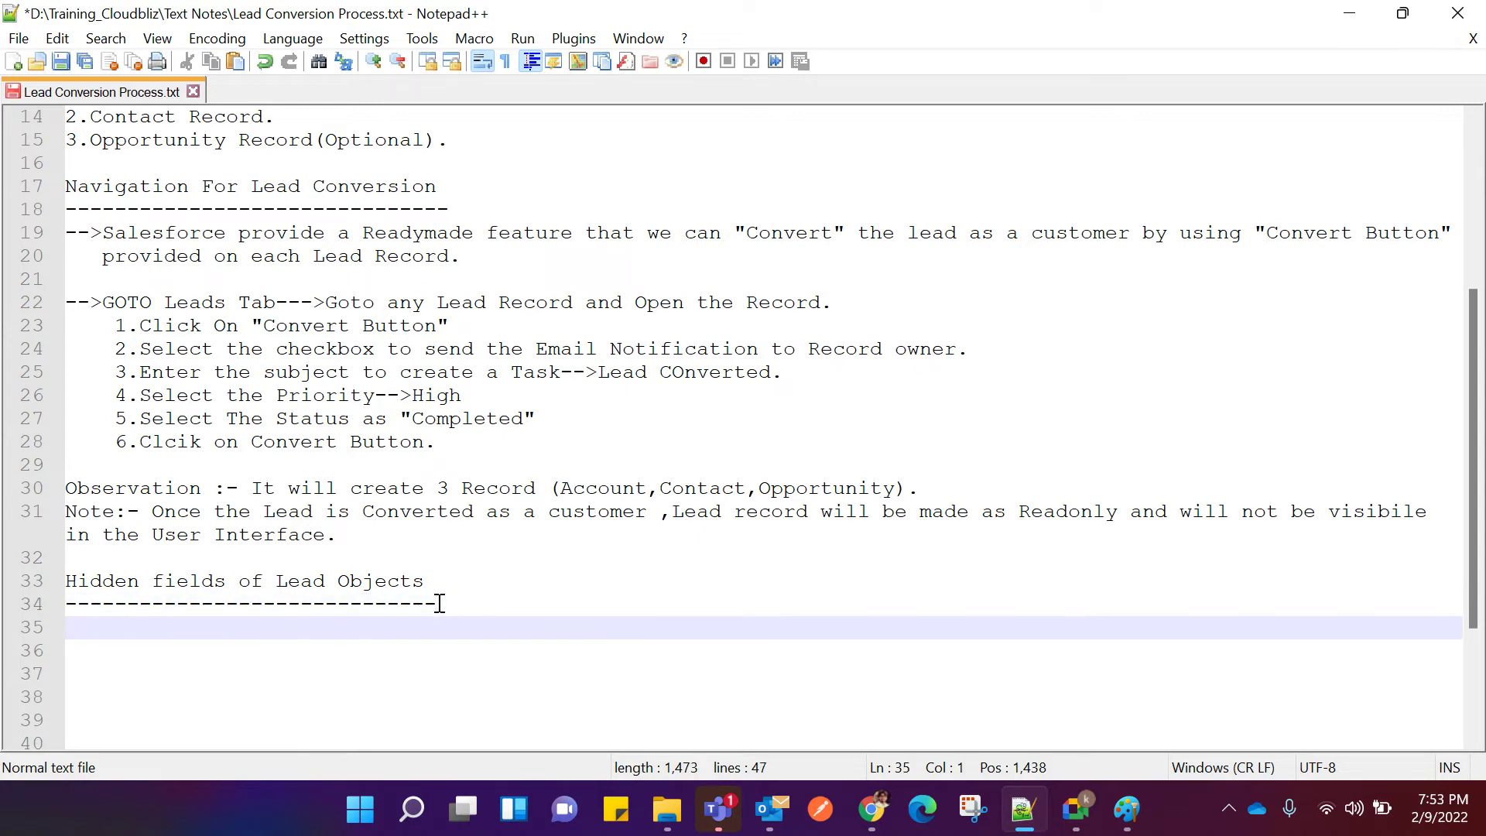
Write the introductory line "Lead Object contains below Fields" under the dashed heading.
{"action": "type", "text": "Lead Object"}
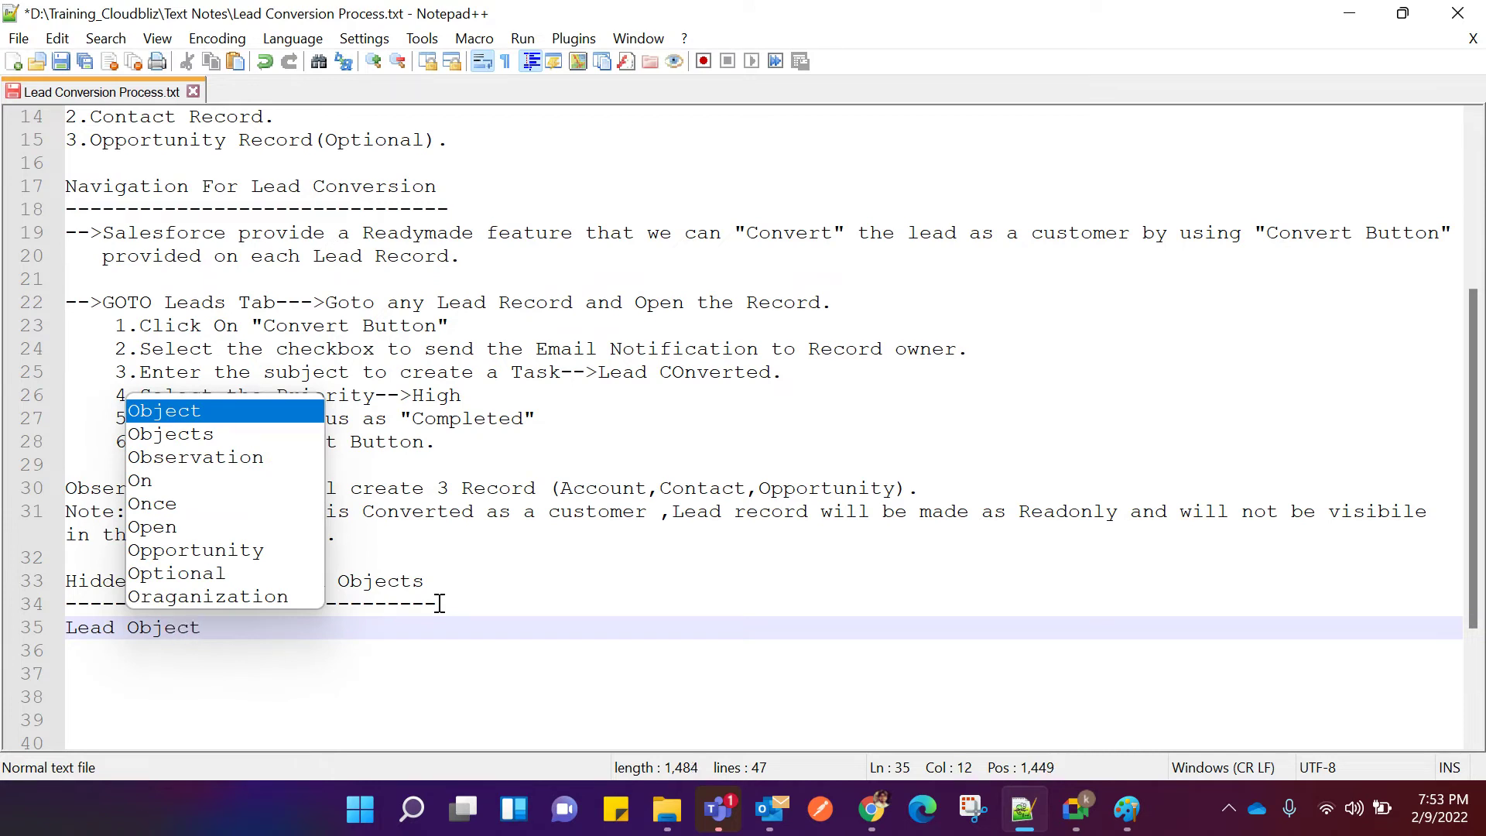
{"action": "type", "text": " cont"}
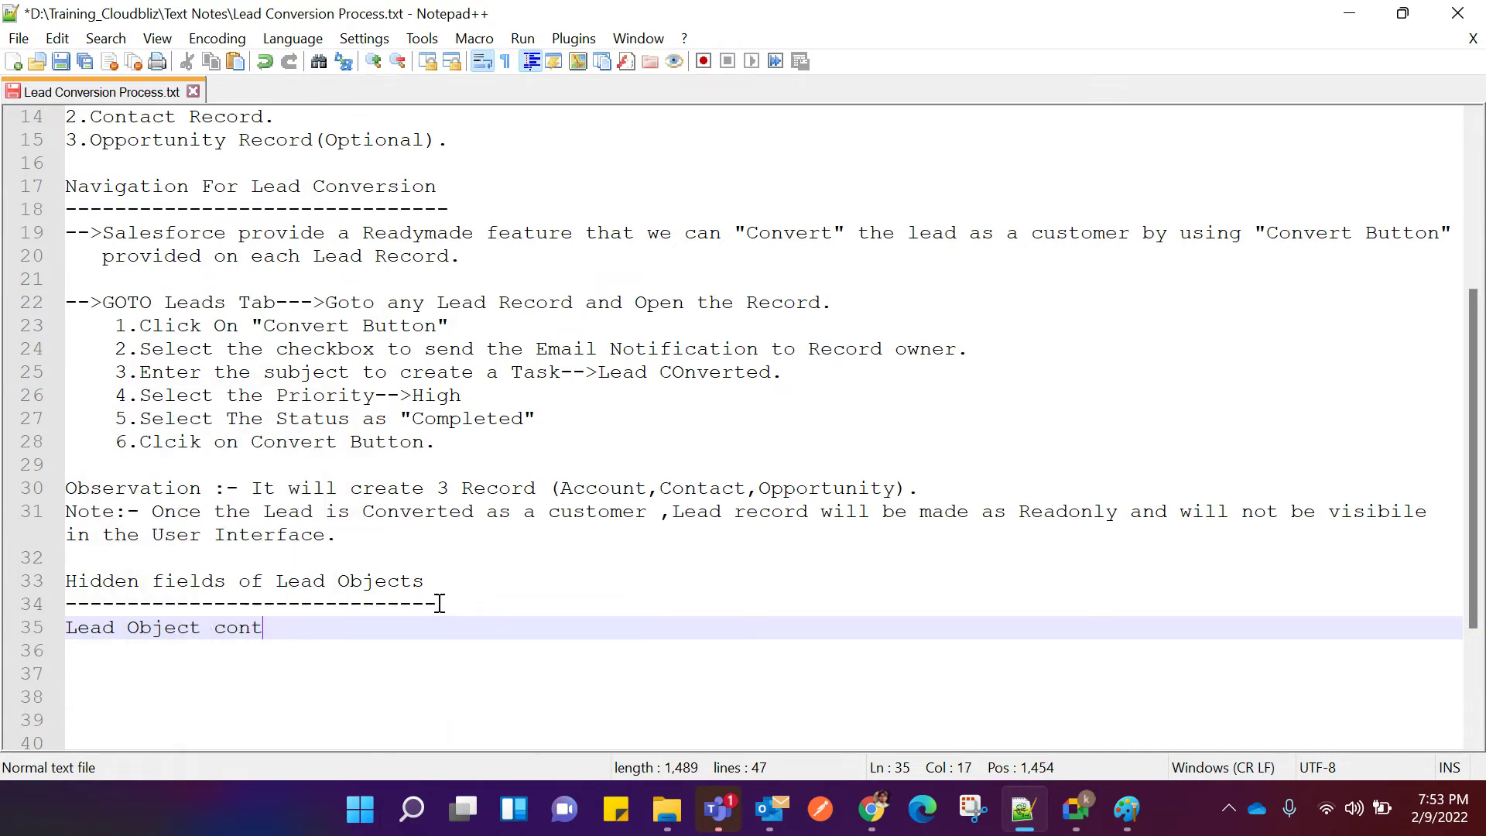
{"action": "type", "text": "ains below Fields"}
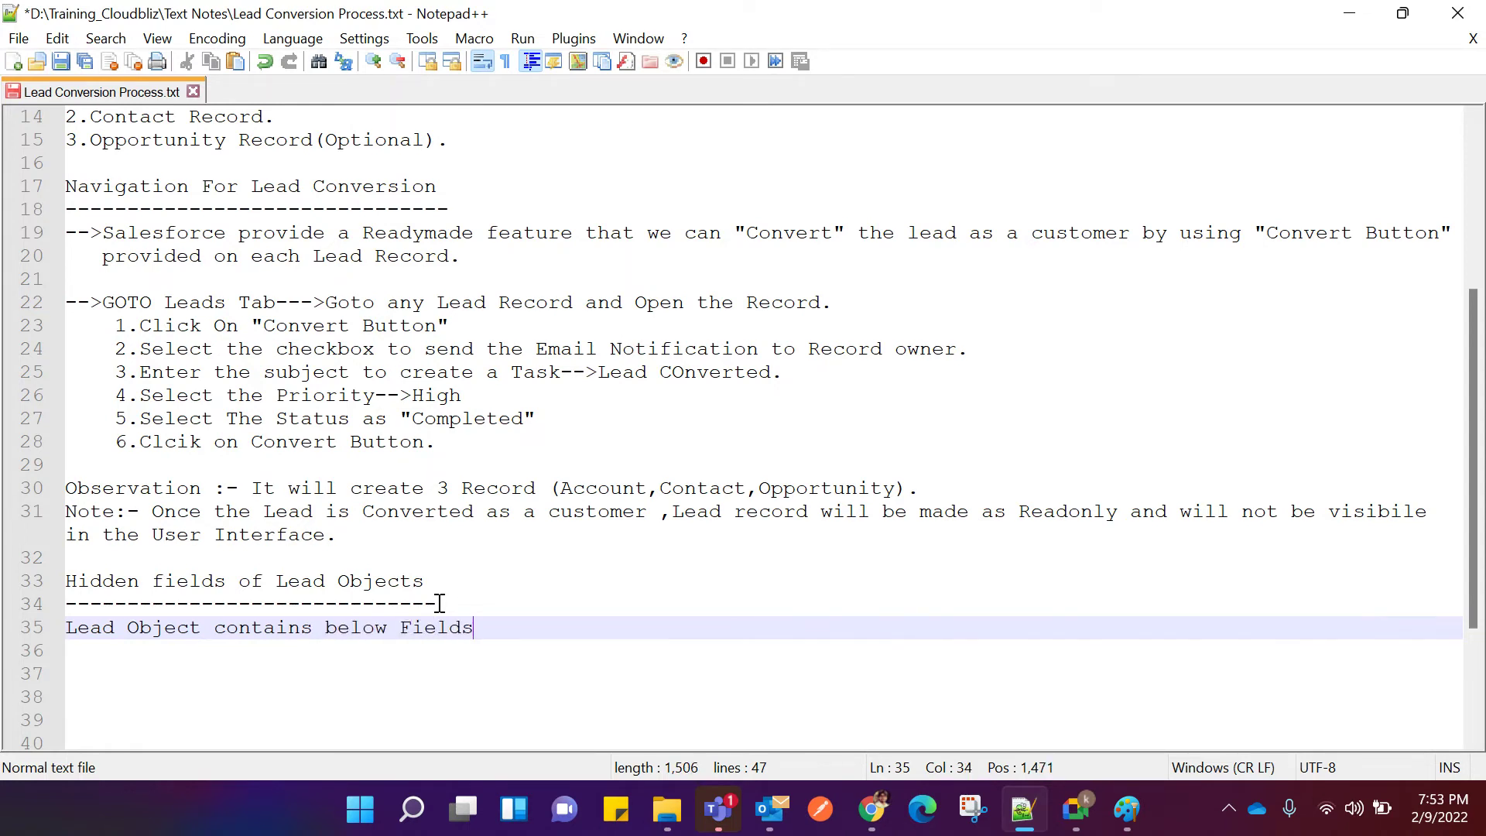
{"action": "key", "text": "Return"}
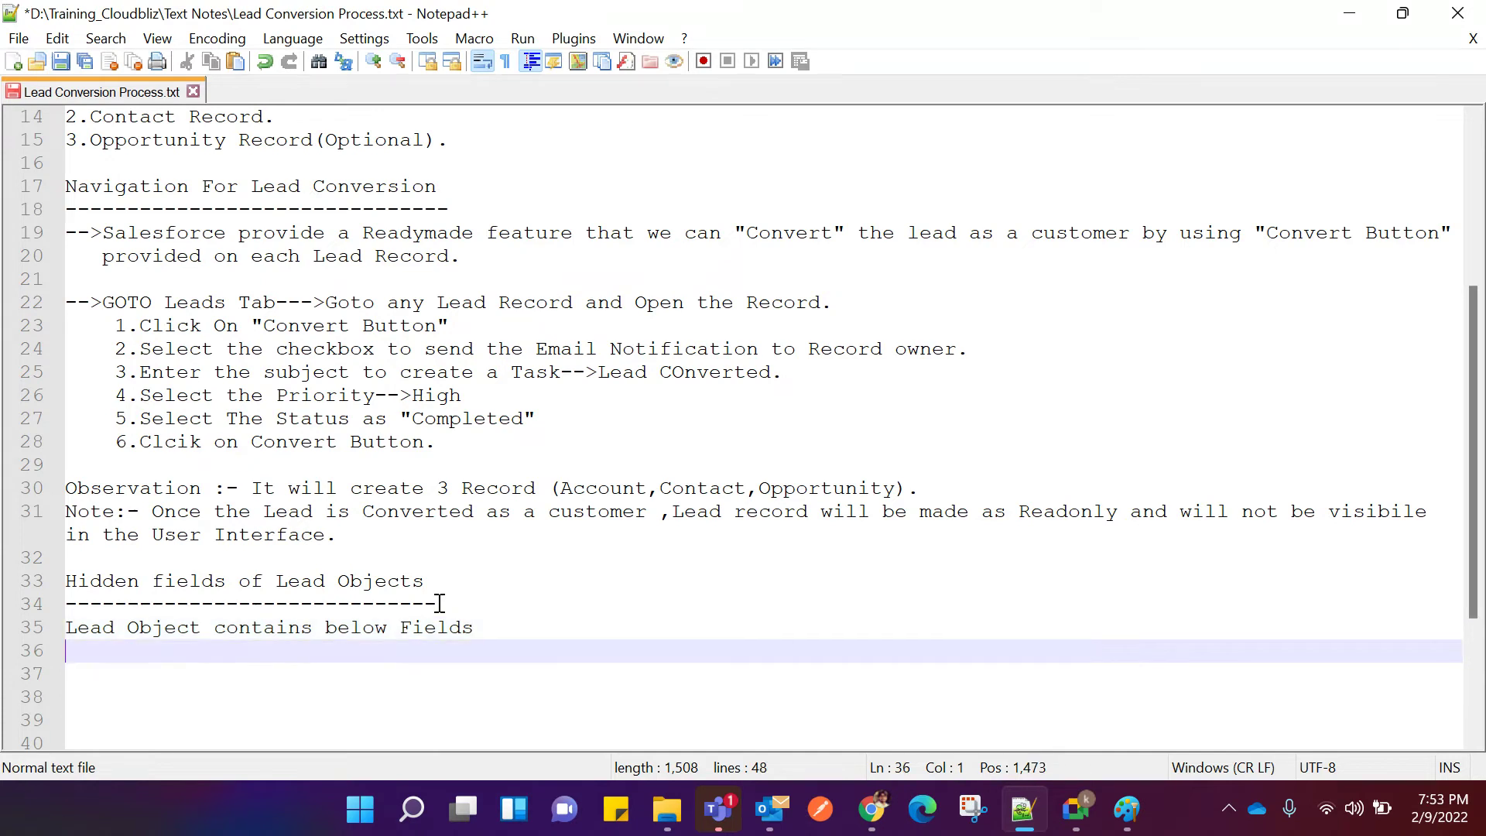
Add the first list item "1.IsConverted field --->Boolean." and start a new line below it.
{"action": "type", "text": "1.I"}
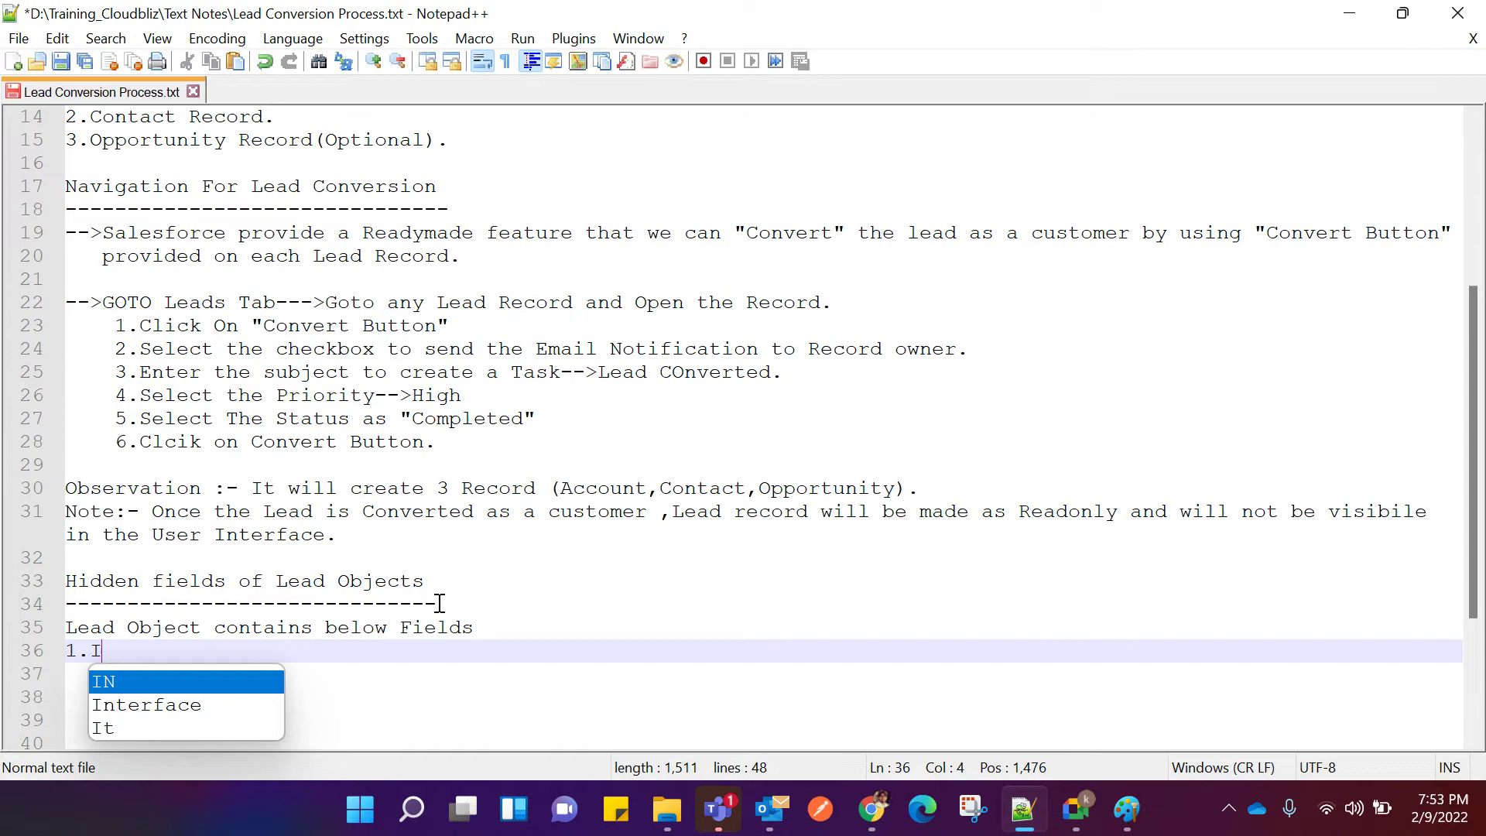
{"action": "type", "text": "sConverte"}
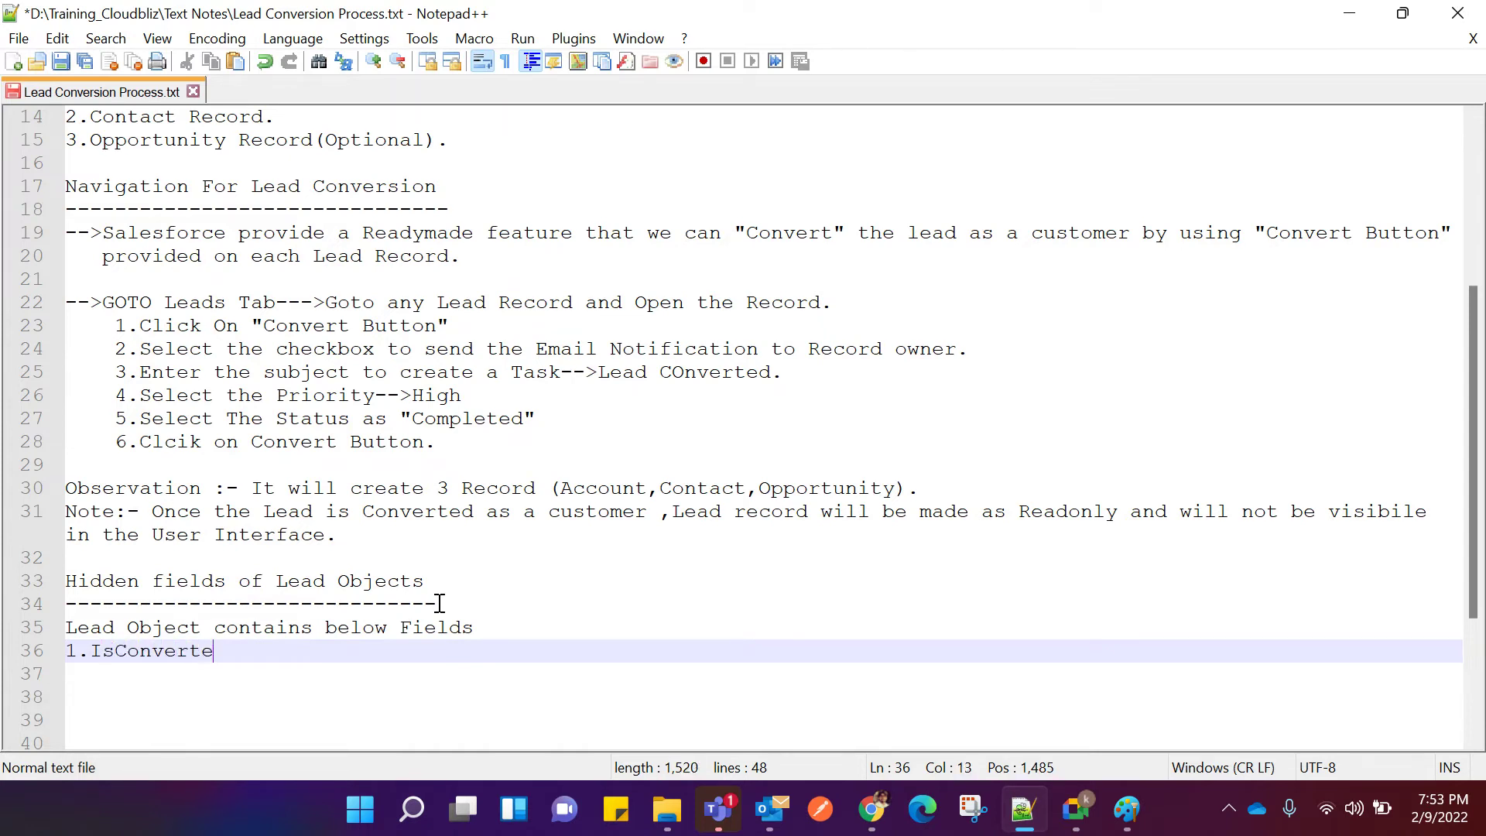
{"action": "type", "text": "d field"}
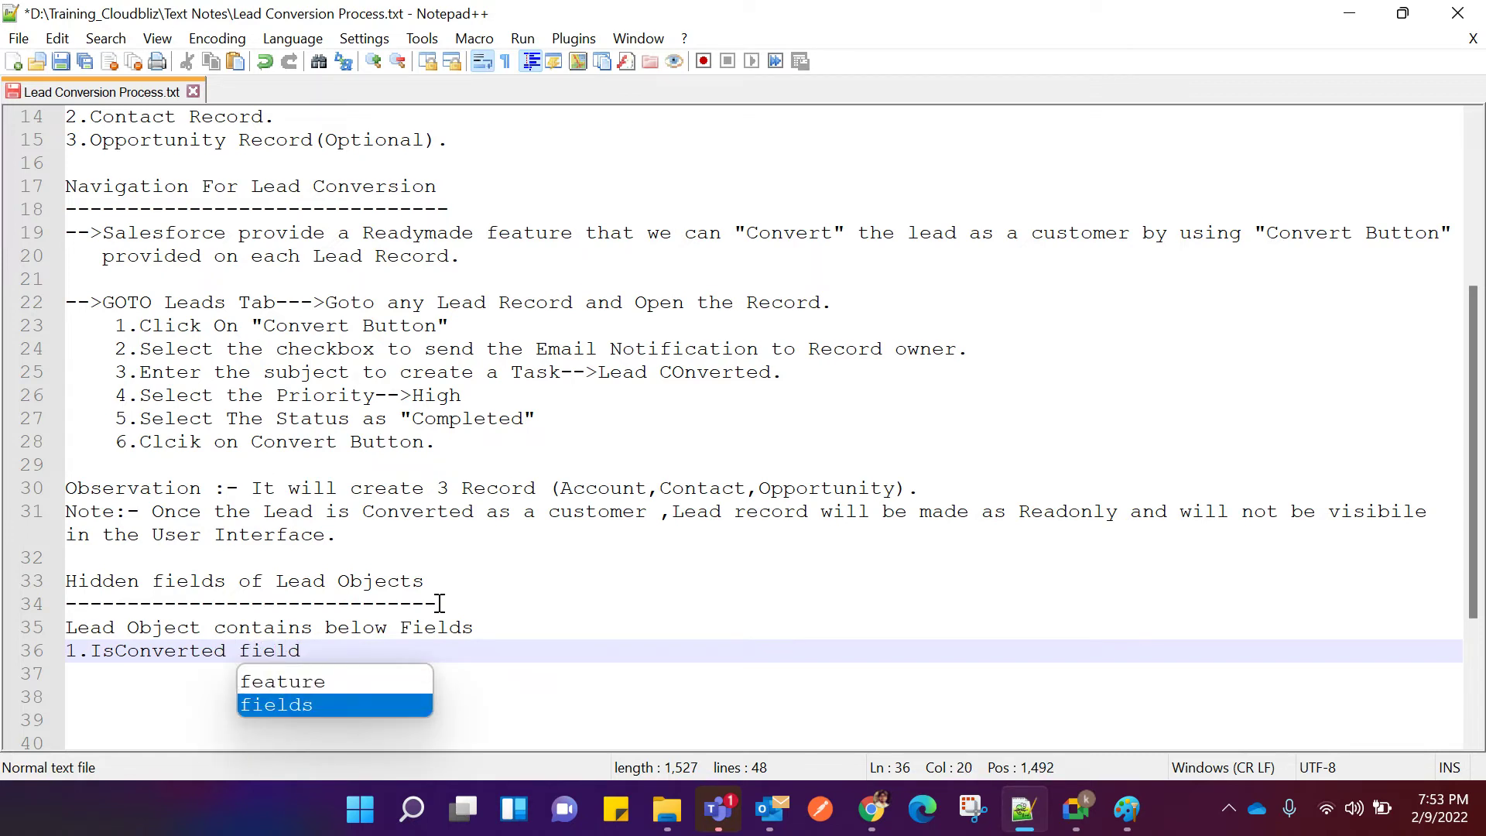
{"action": "type", "text": " -"}
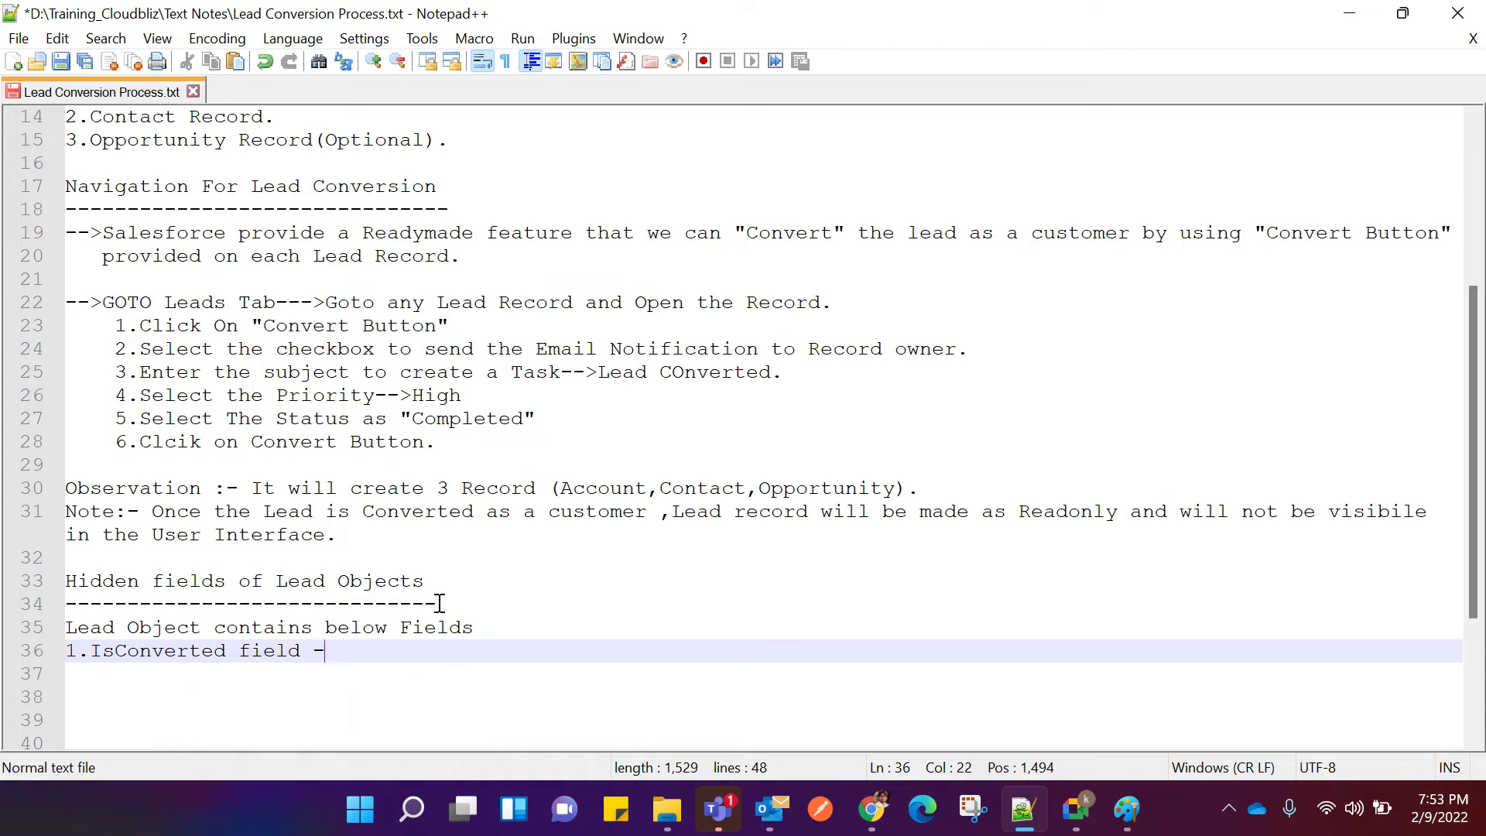
{"action": "type", "text": "-->B"}
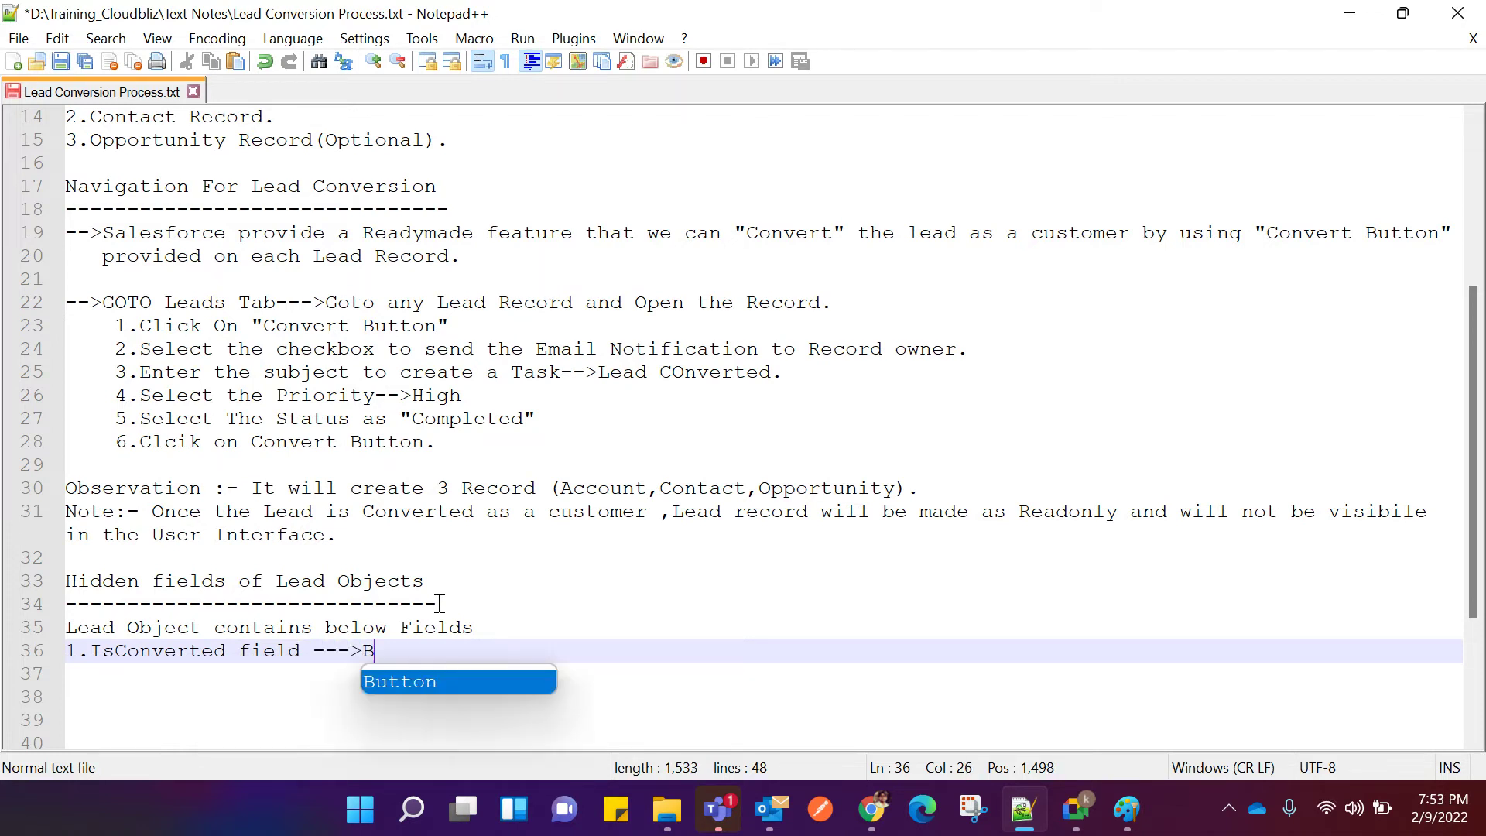
{"action": "type", "text": "oolen"}
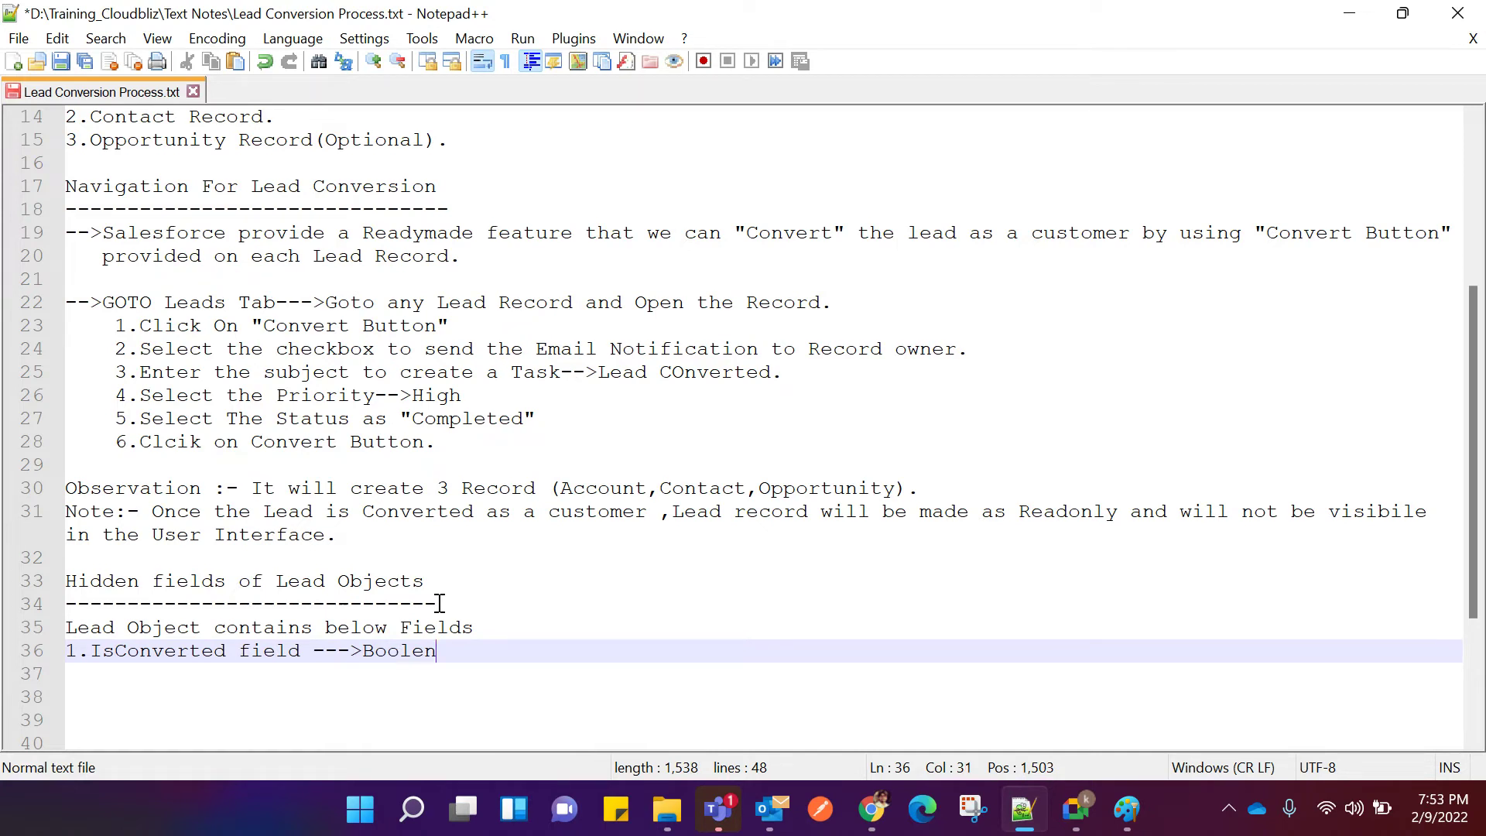
{"action": "key", "text": "Left"}
{"action": "type", "text": "a"}
{"action": "key", "text": "Right"}
{"action": "type", "text": "."}
{"action": "key", "text": "Return"}
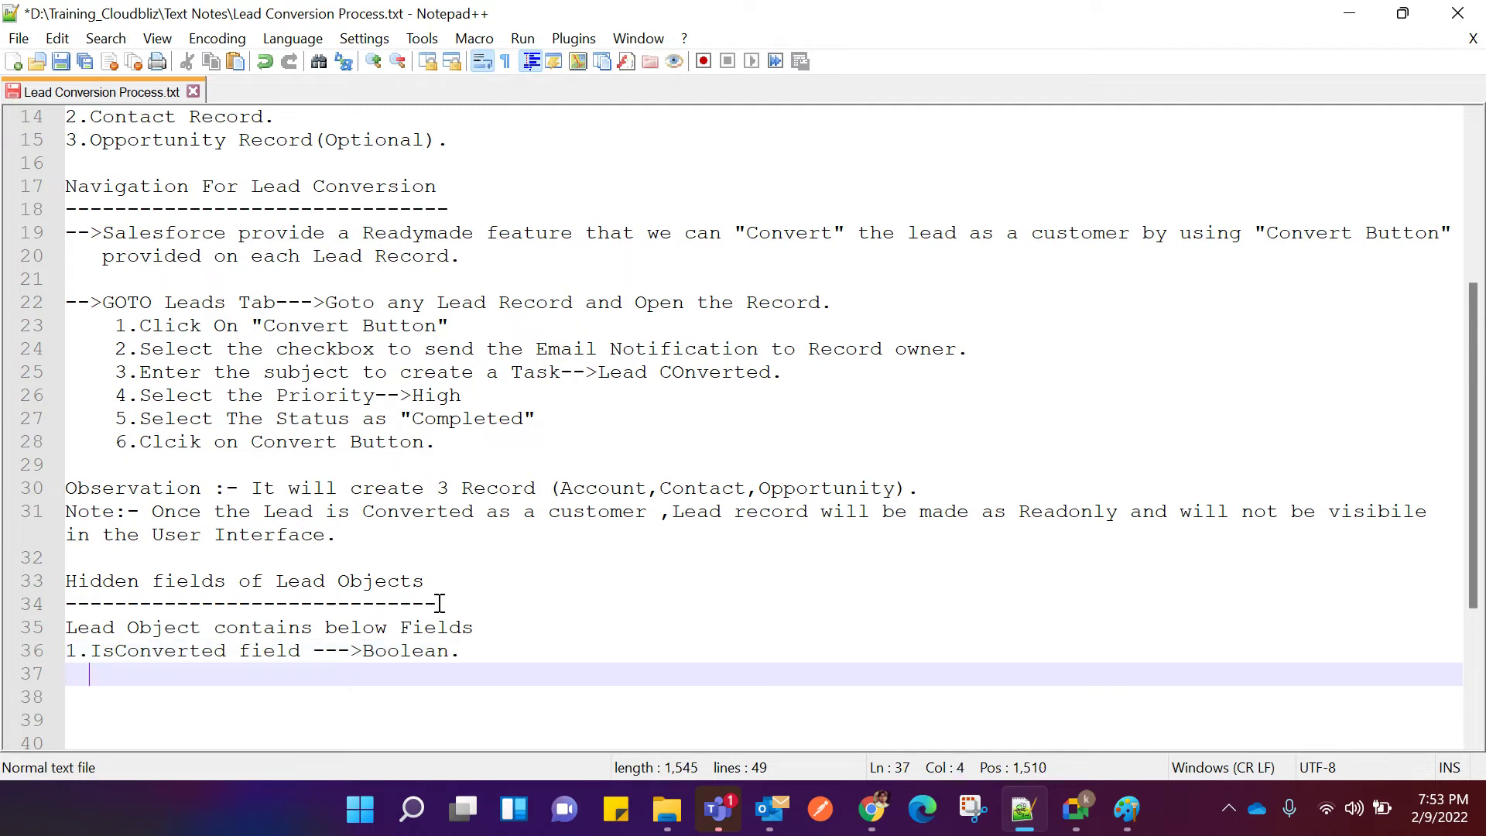
Begin the indented description under the IsConverted item with "it holds a boolean value which indicate the".
{"action": "type", "text": "it holds a boolean value"}
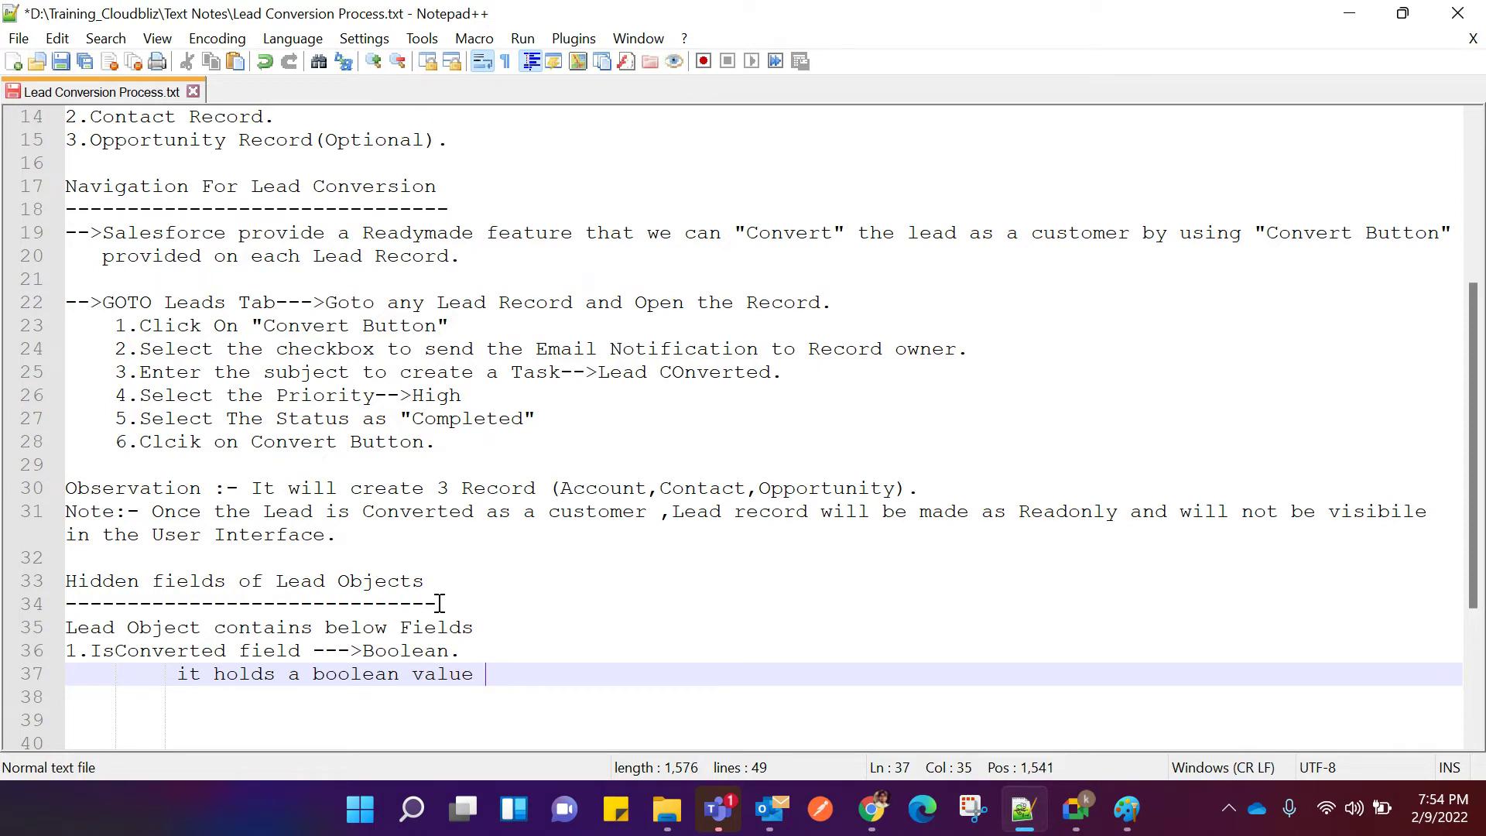
{"action": "type", "text": "wh"}
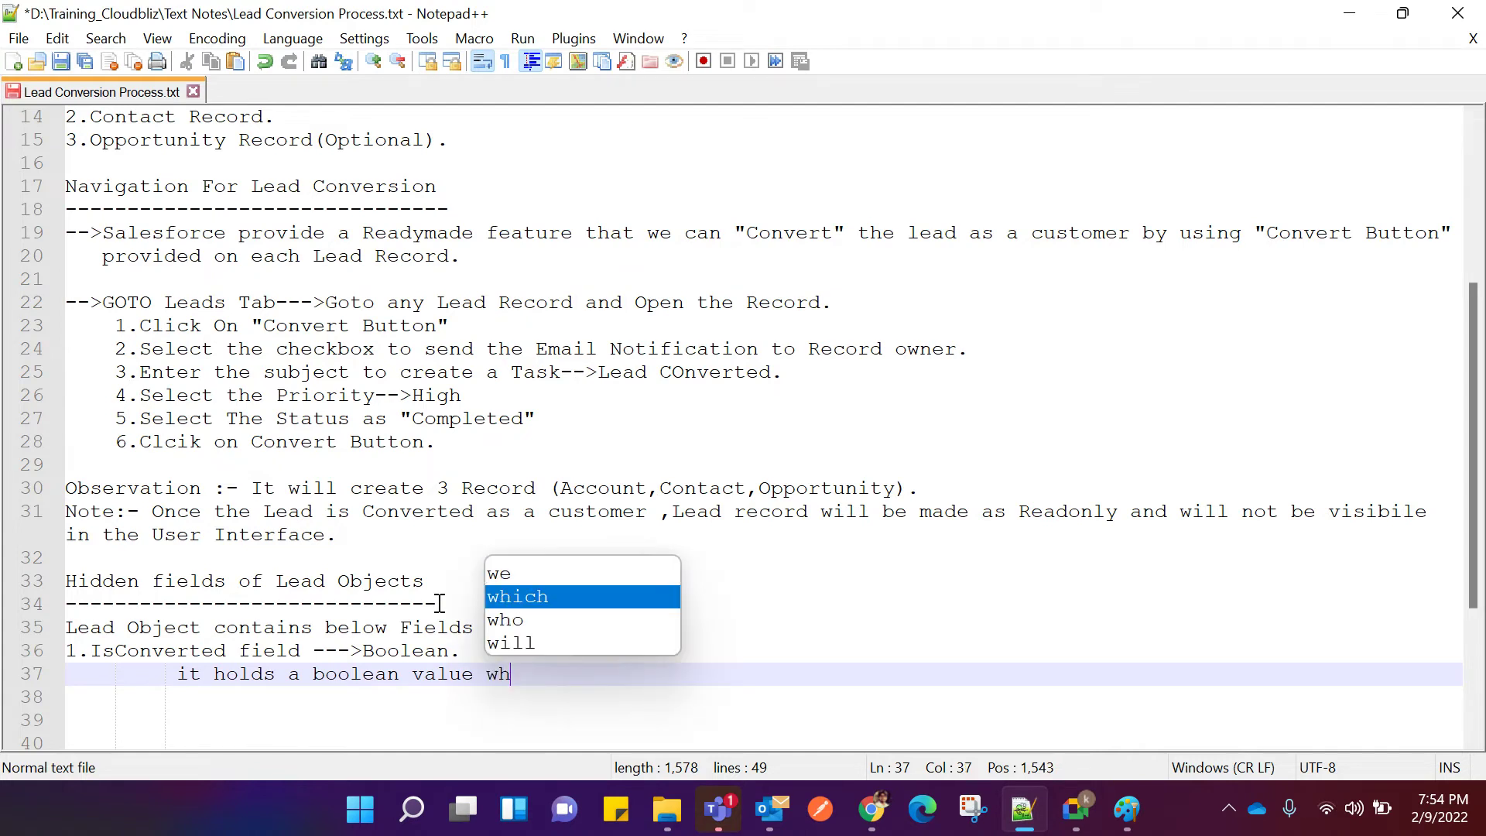
{"action": "type", "text": "ich in"}
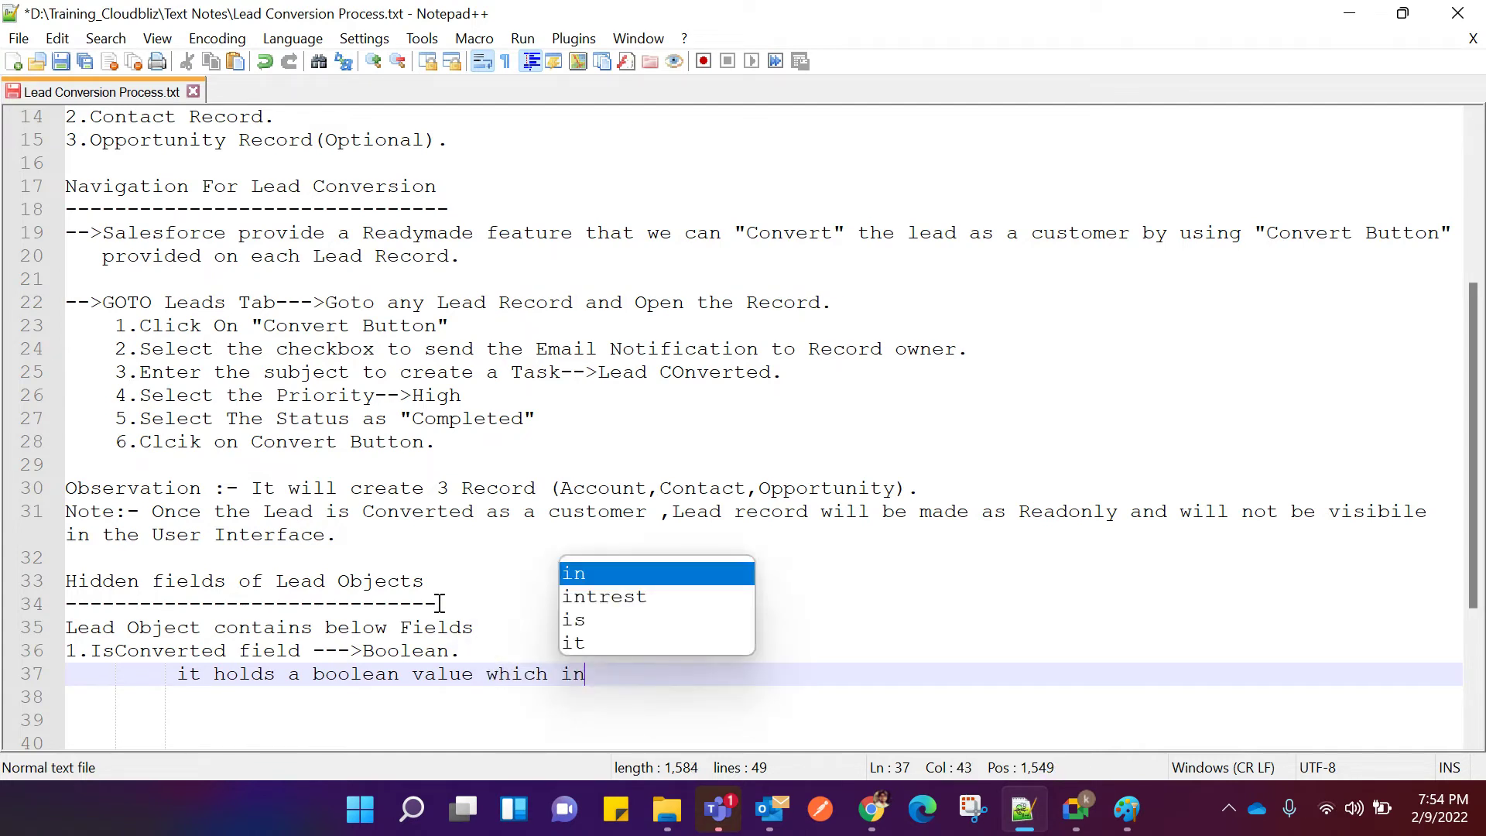
{"action": "type", "text": "dicate "}
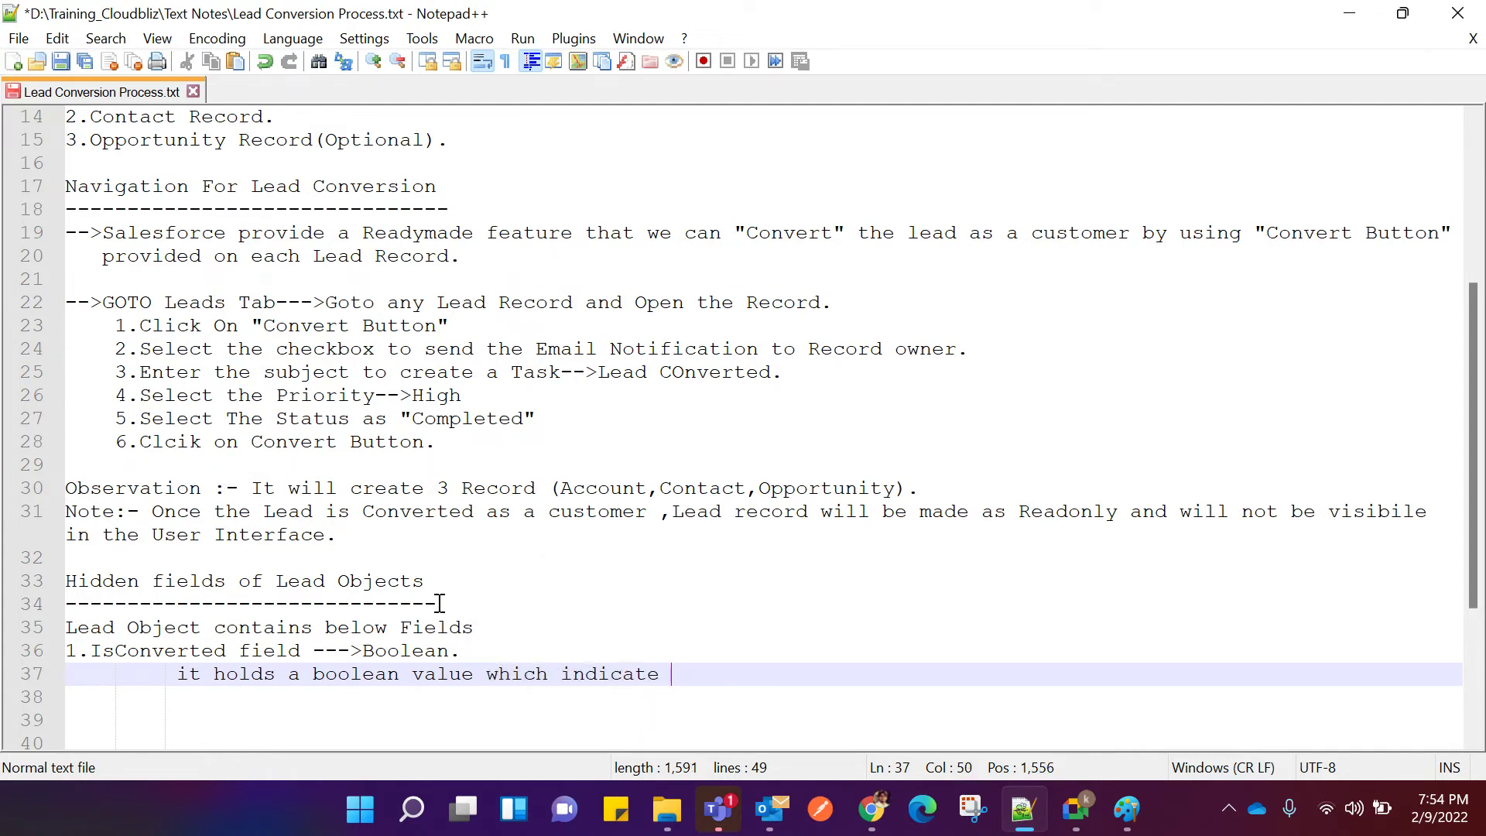
{"action": "type", "text": "the cu"}
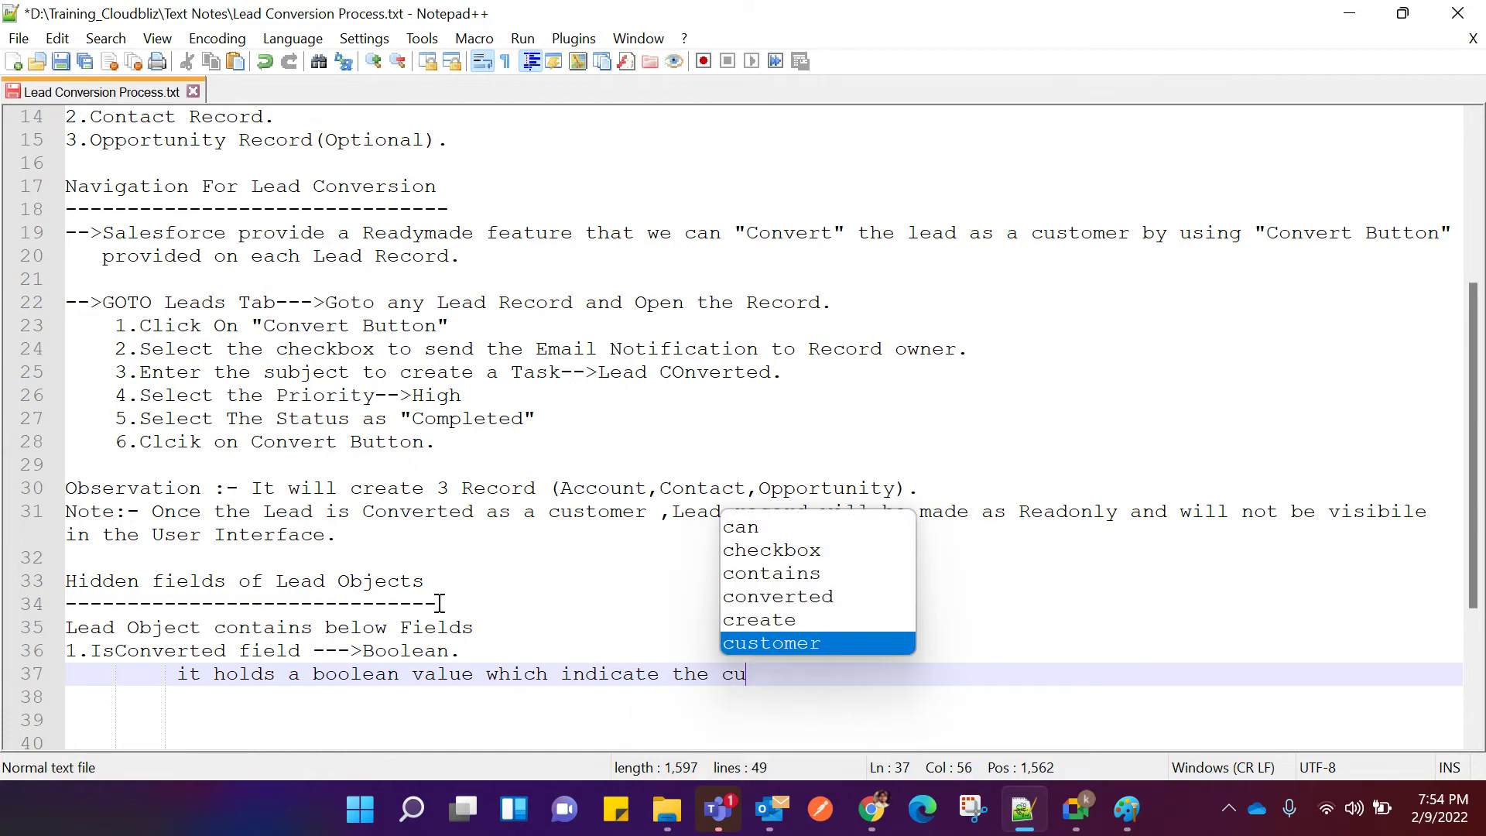
{"action": "type", "text": "rrent s"}
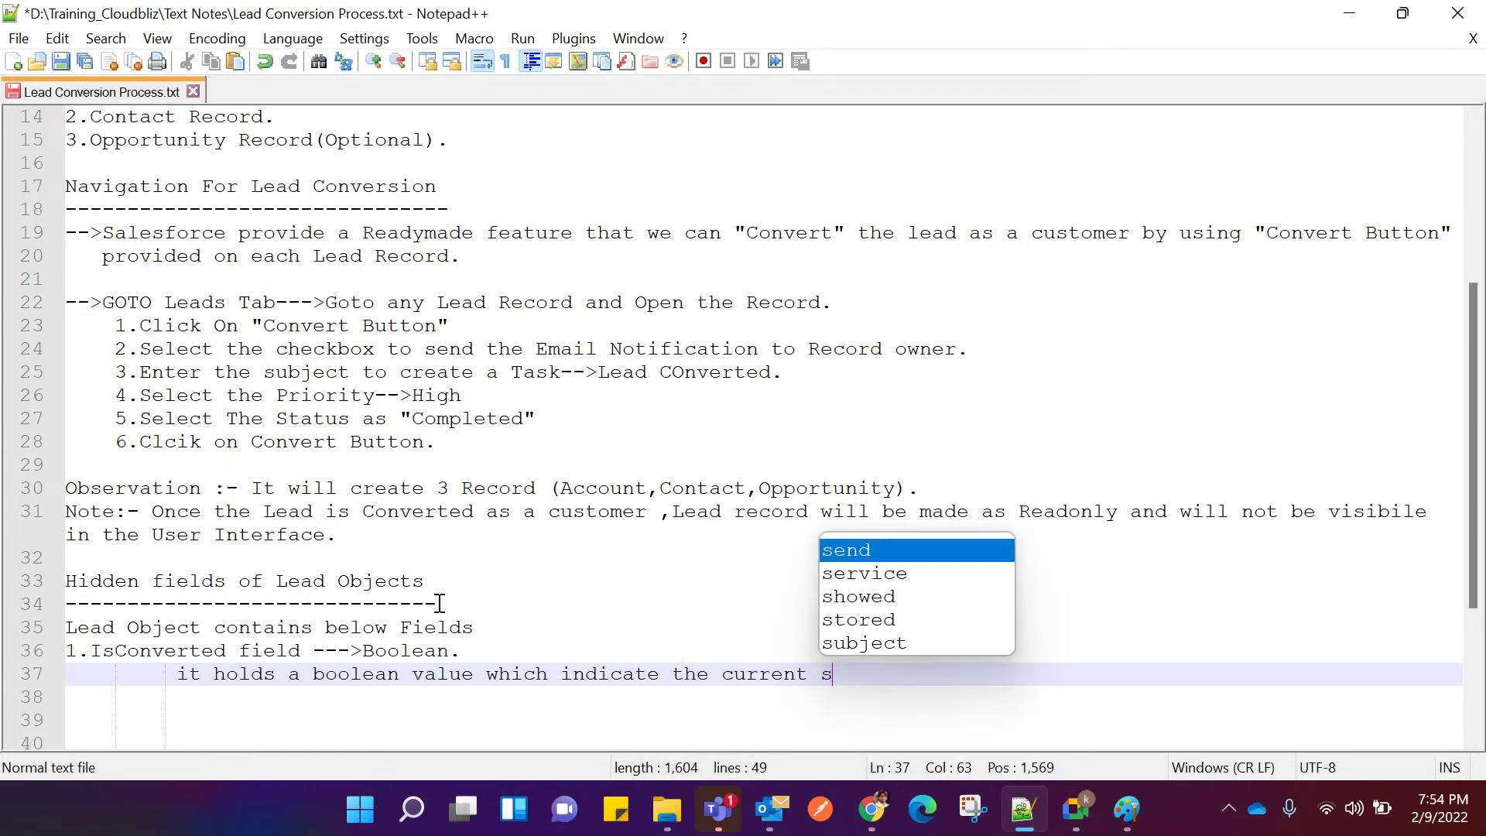
{"action": "type", "text": "tatus"}
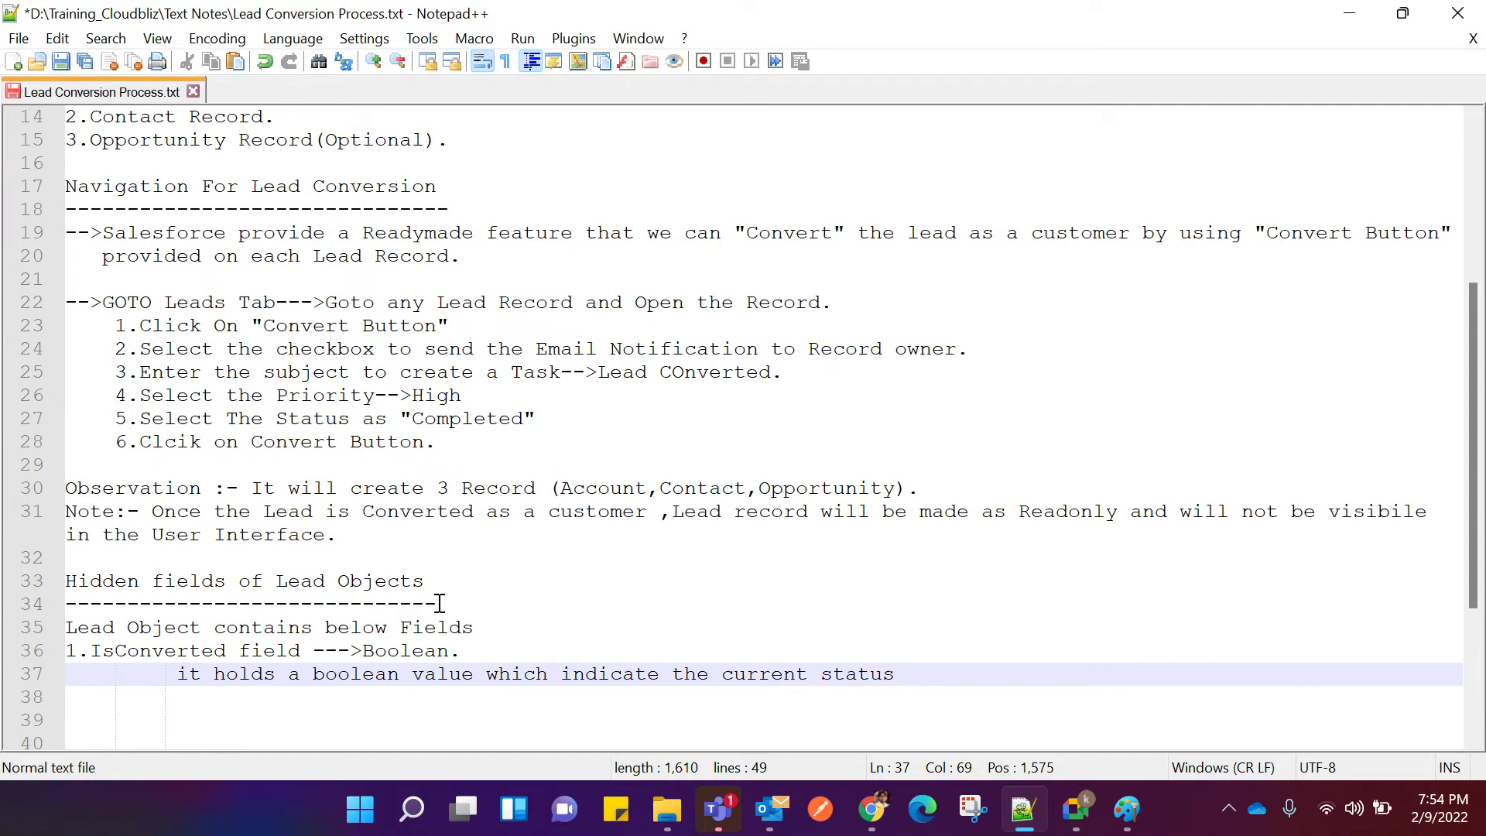
{"action": "key", "text": "BackSpace"}
{"action": "key", "text": "BackSpace"}
{"action": "key", "text": "BackSpace"}
{"action": "key", "text": "BackSpace"}
{"action": "key", "text": "BackSpace"}
{"action": "key", "text": "BackSpace"}
{"action": "key", "text": "BackSpace"}
{"action": "key", "text": "BackSpace"}
{"action": "key", "text": "BackSpace"}
{"action": "key", "text": "BackSpace"}
{"action": "key", "text": "BackSpace"}
{"action": "key", "text": "BackSpace"}
{"action": "key", "text": "BackSpace"}
{"action": "key", "text": "BackSpace"}
{"action": "key", "text": "BackSpace"}
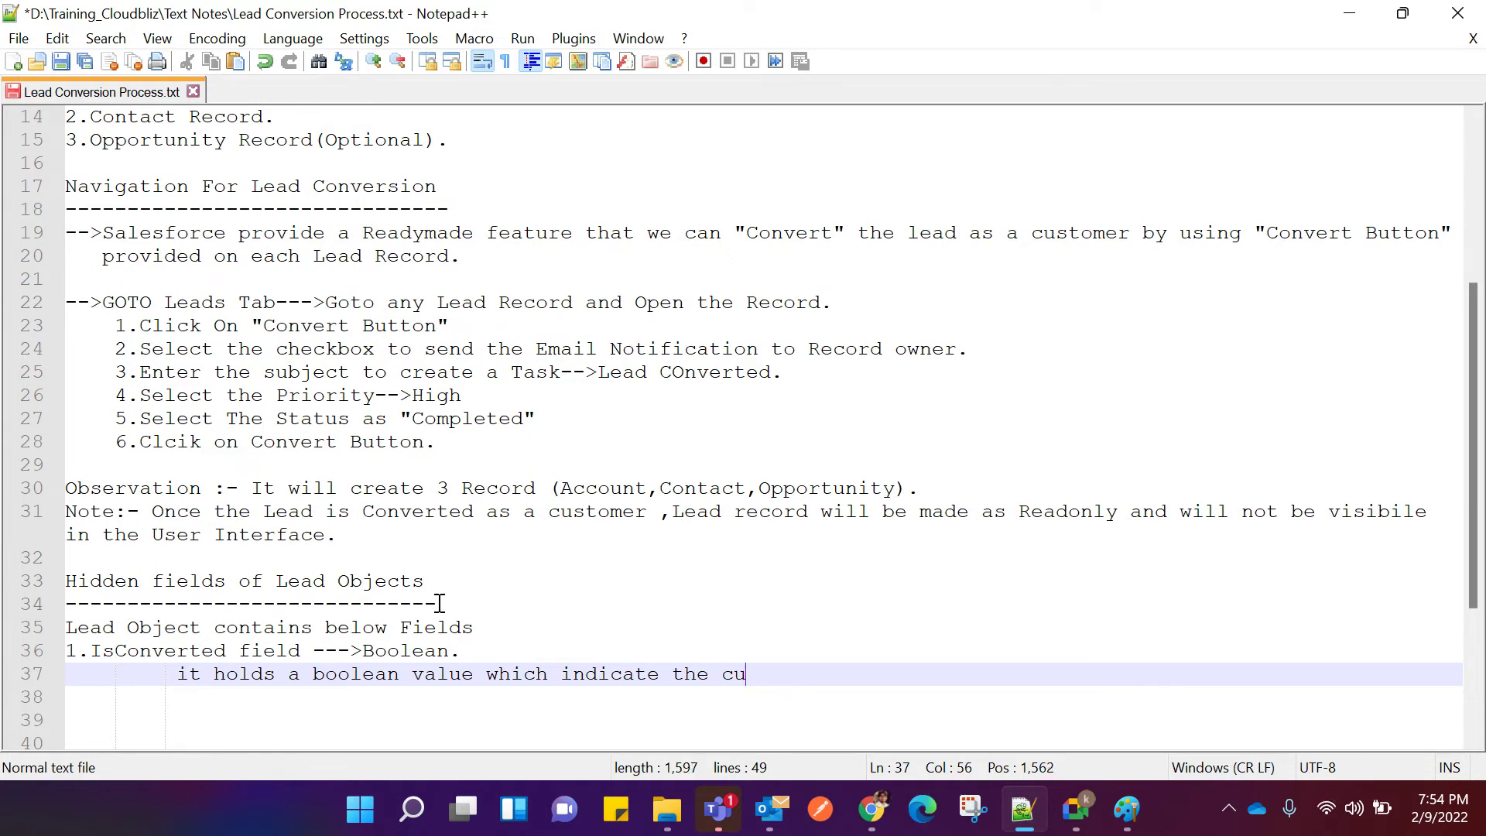
Complete the IsConverted description with "lead record is converted as a customer or Not." and start a new line below it.
{"action": "type", "text": "lead"}
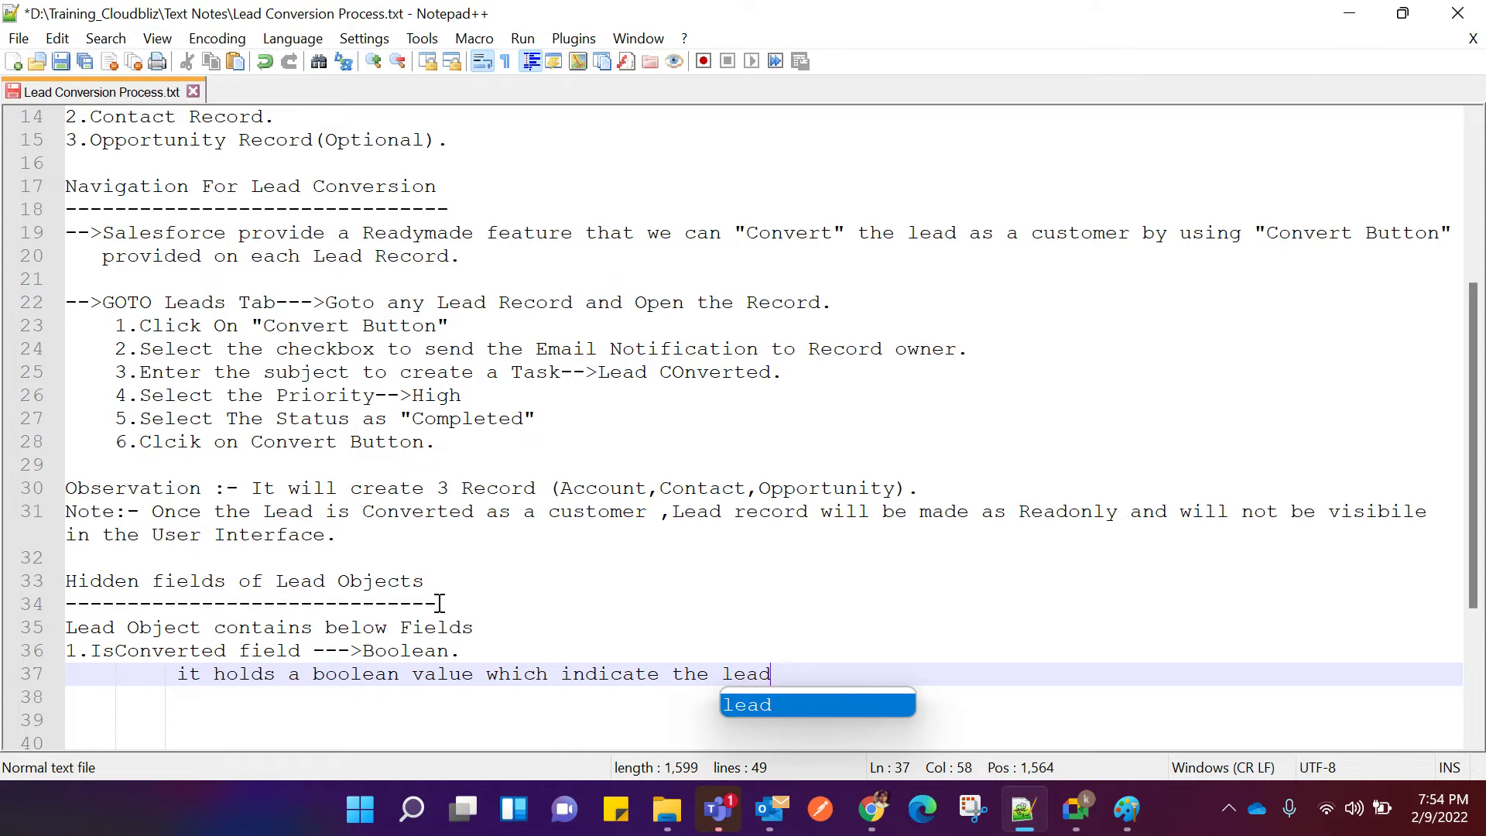
{"action": "type", "text": " record is "}
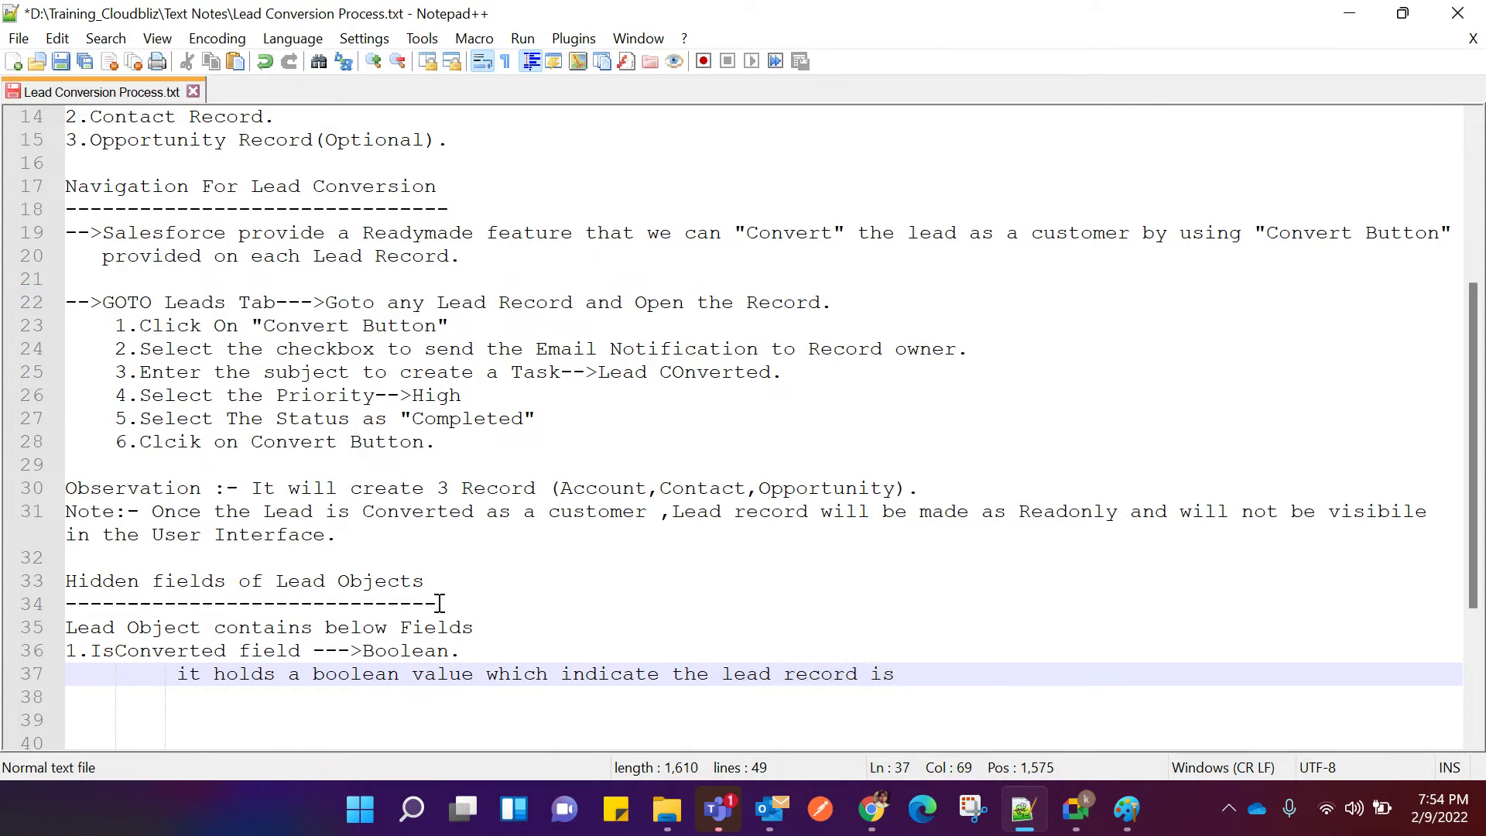
{"action": "type", "text": "conver"}
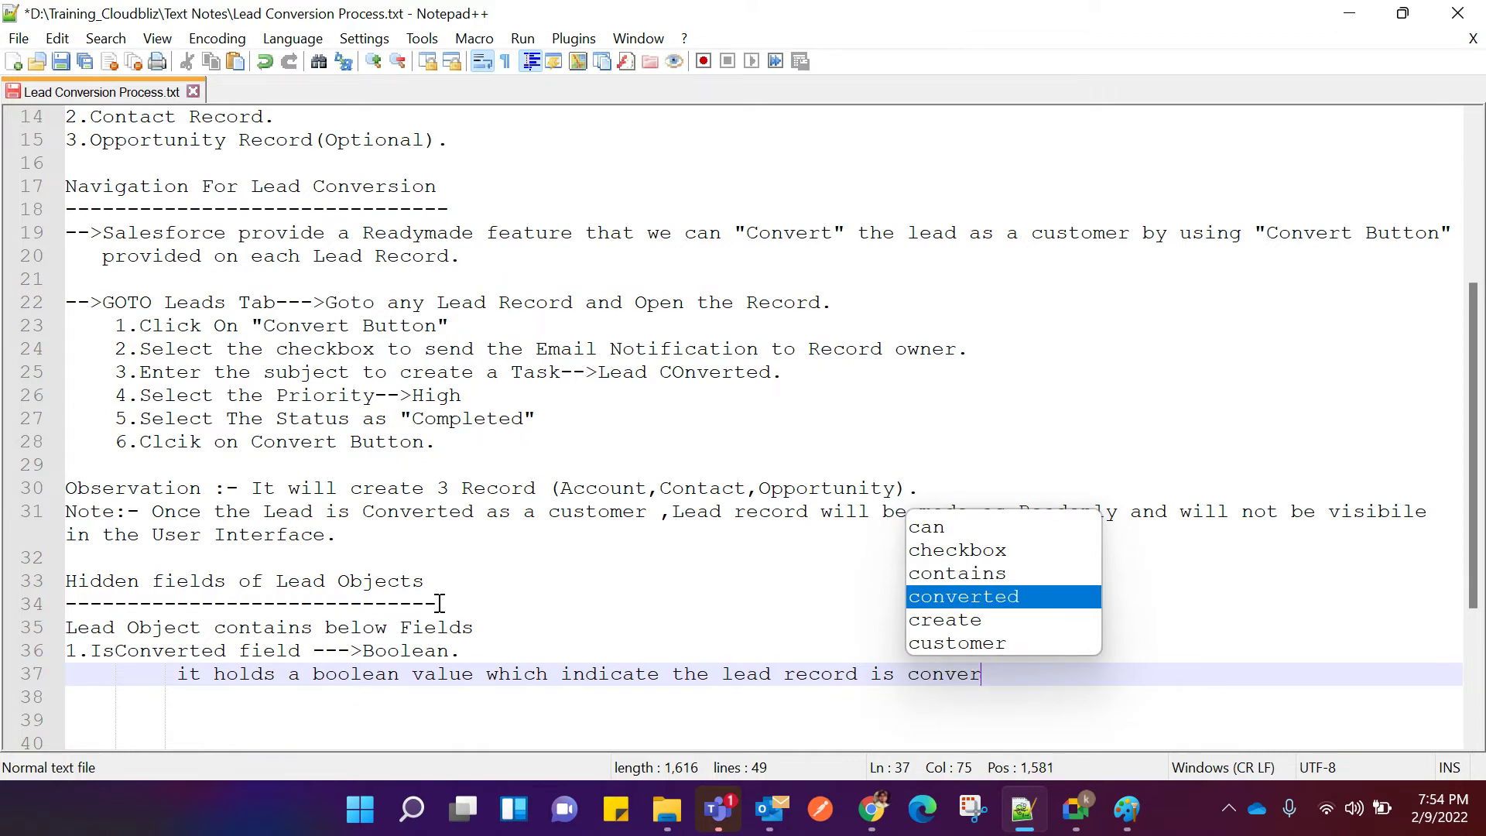
{"action": "type", "text": "ted as a "}
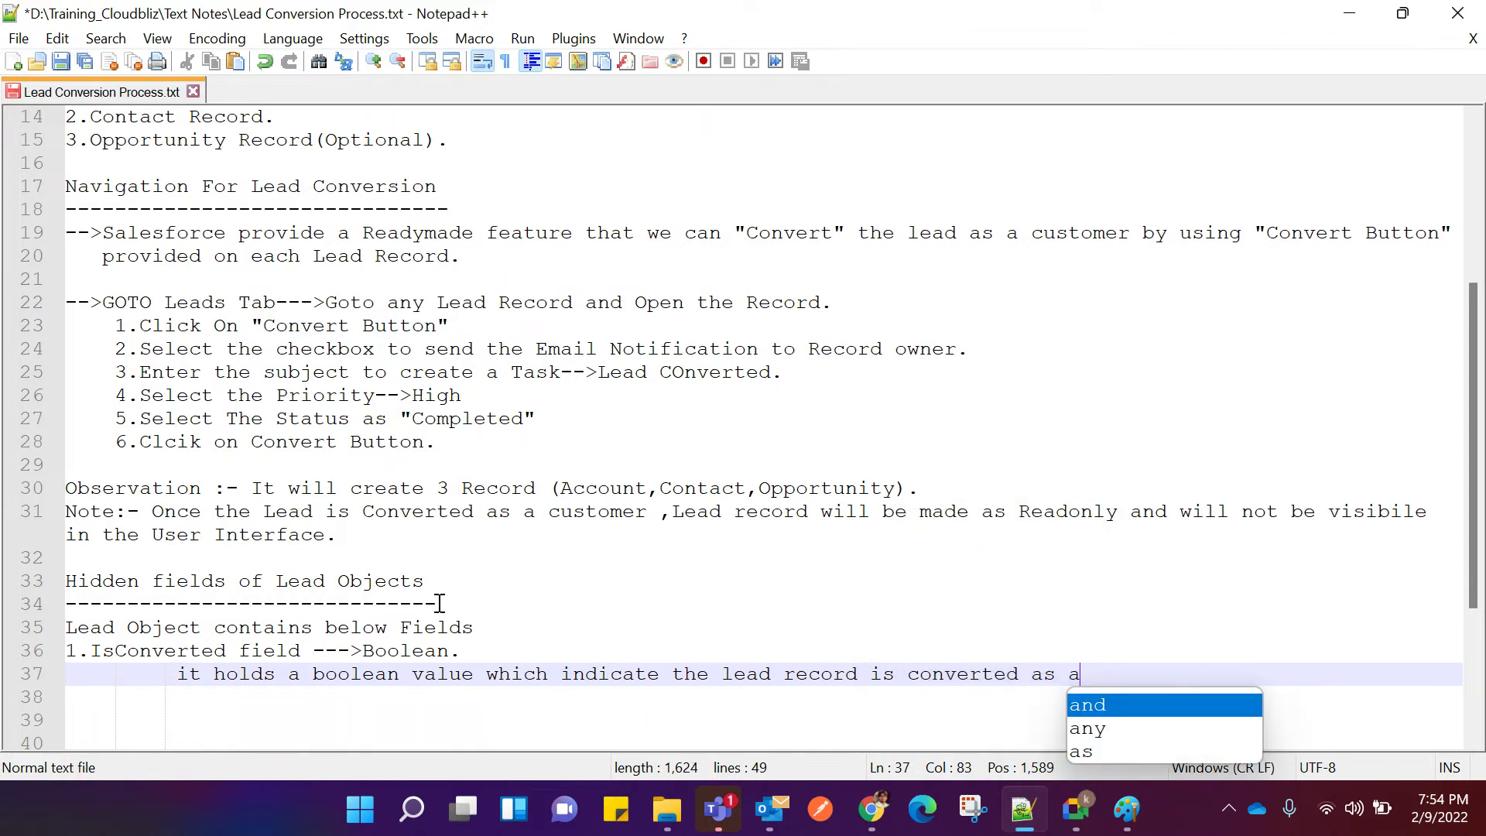
{"action": "type", "text": "cust"}
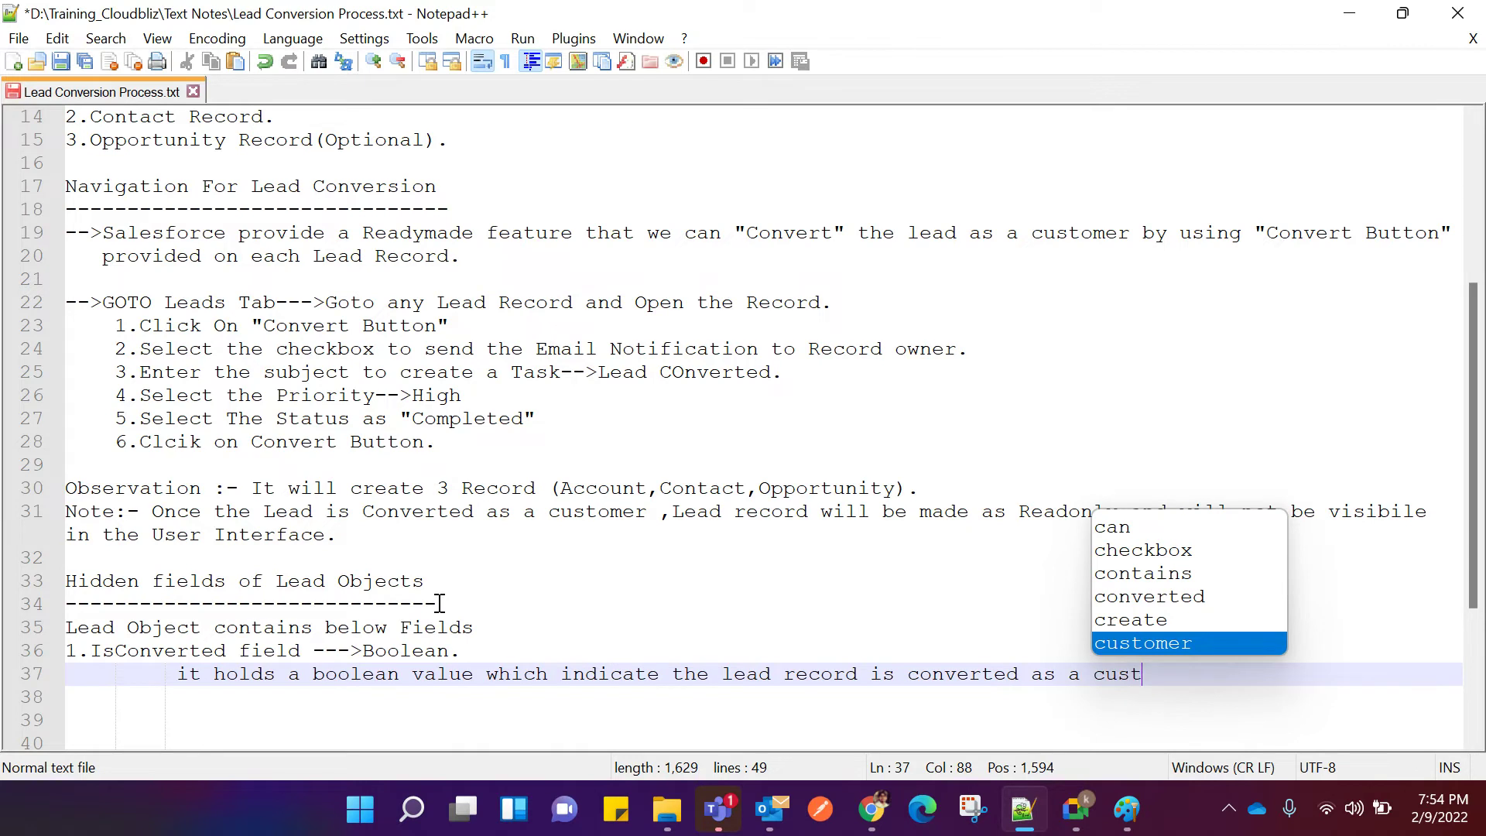
{"action": "type", "text": "omer"}
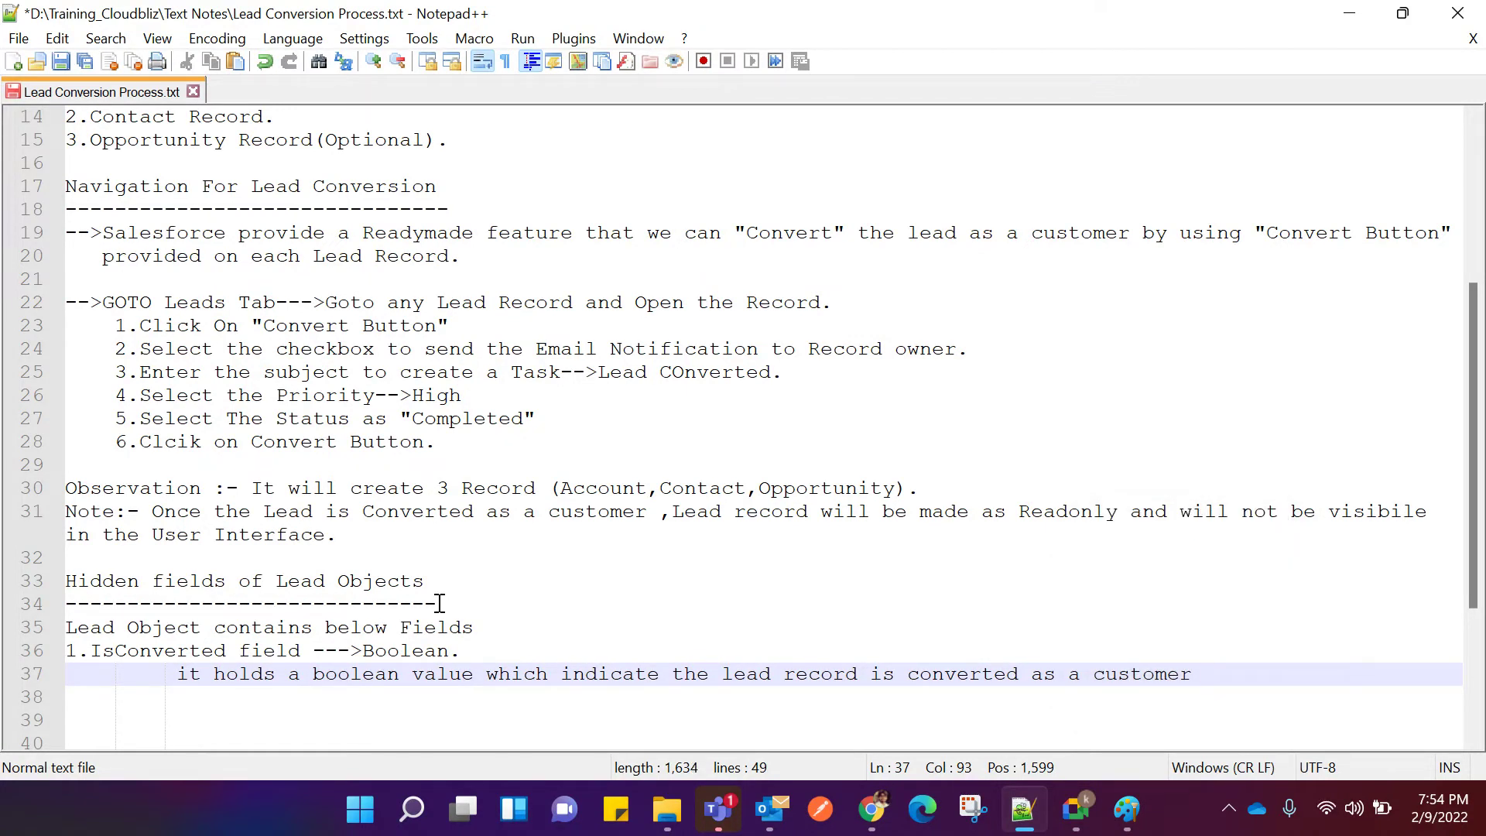
{"action": "type", "text": "or Not."}
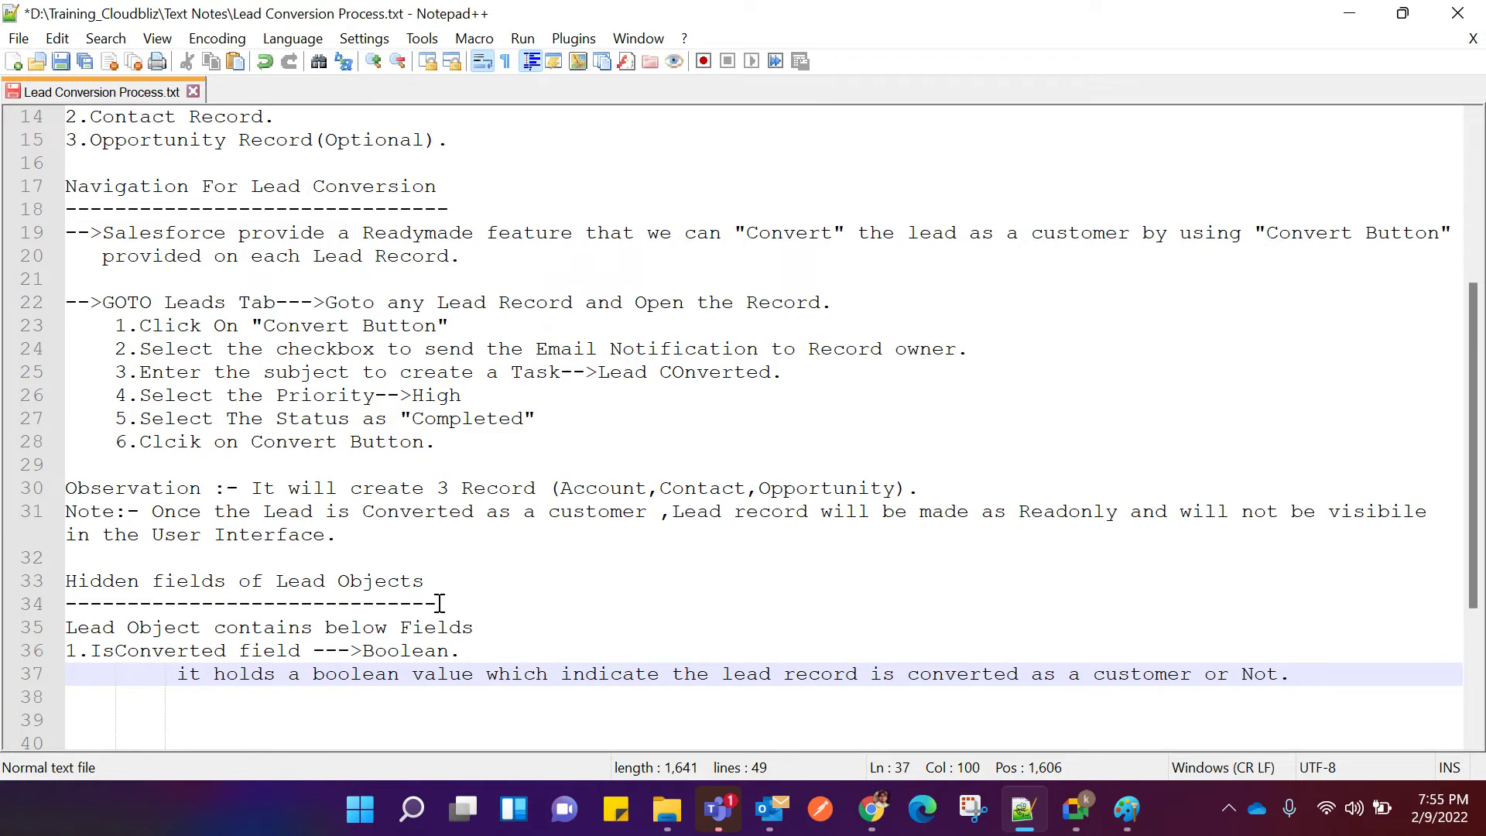
{"action": "key", "text": "Return"}
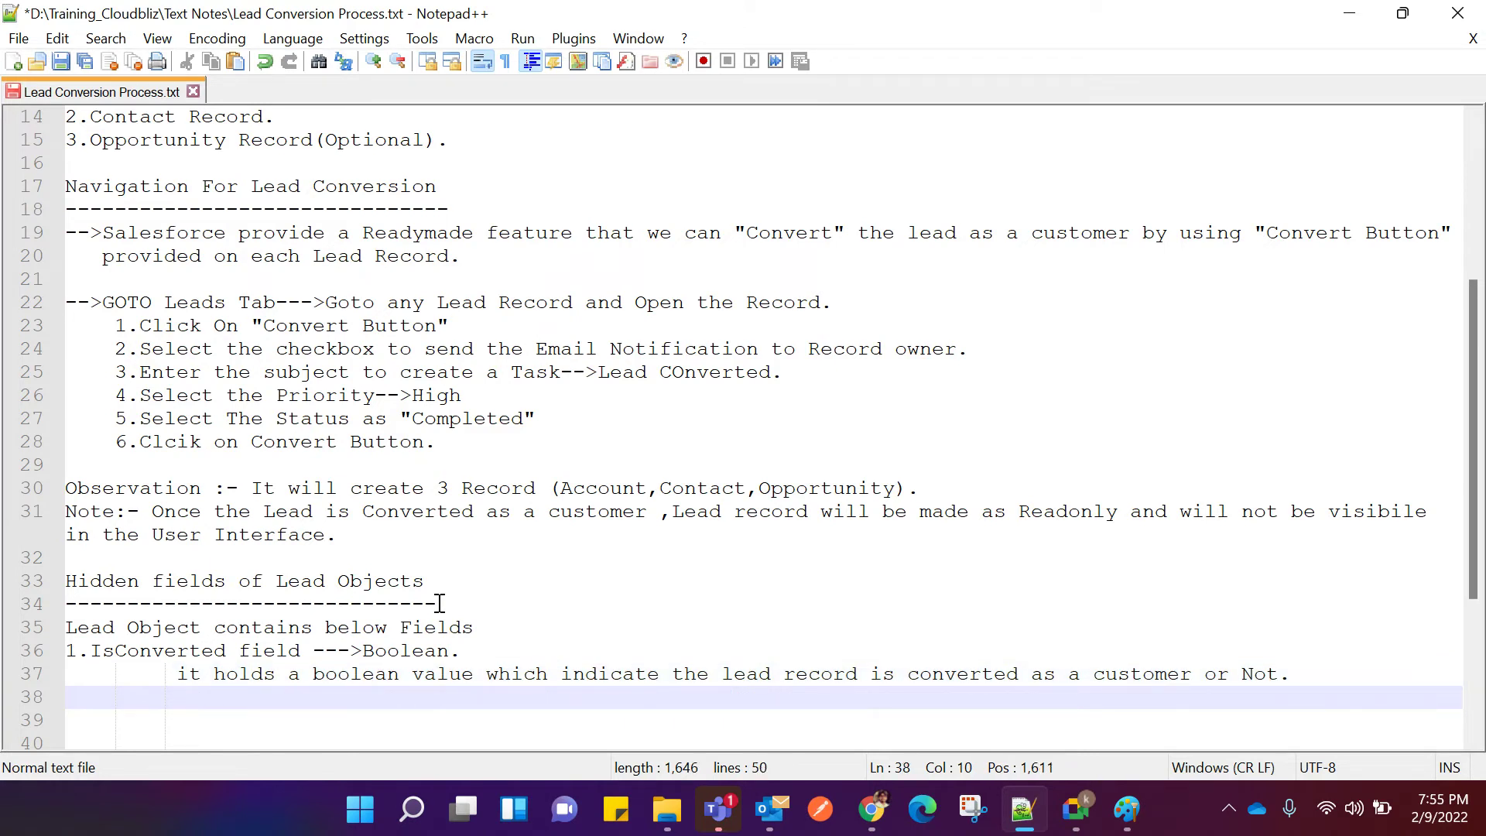
Add the indented line "TRUE-->Lead Get Converted." under the IsConverted description and start a new line below it.
{"action": "type", "text": "T"}
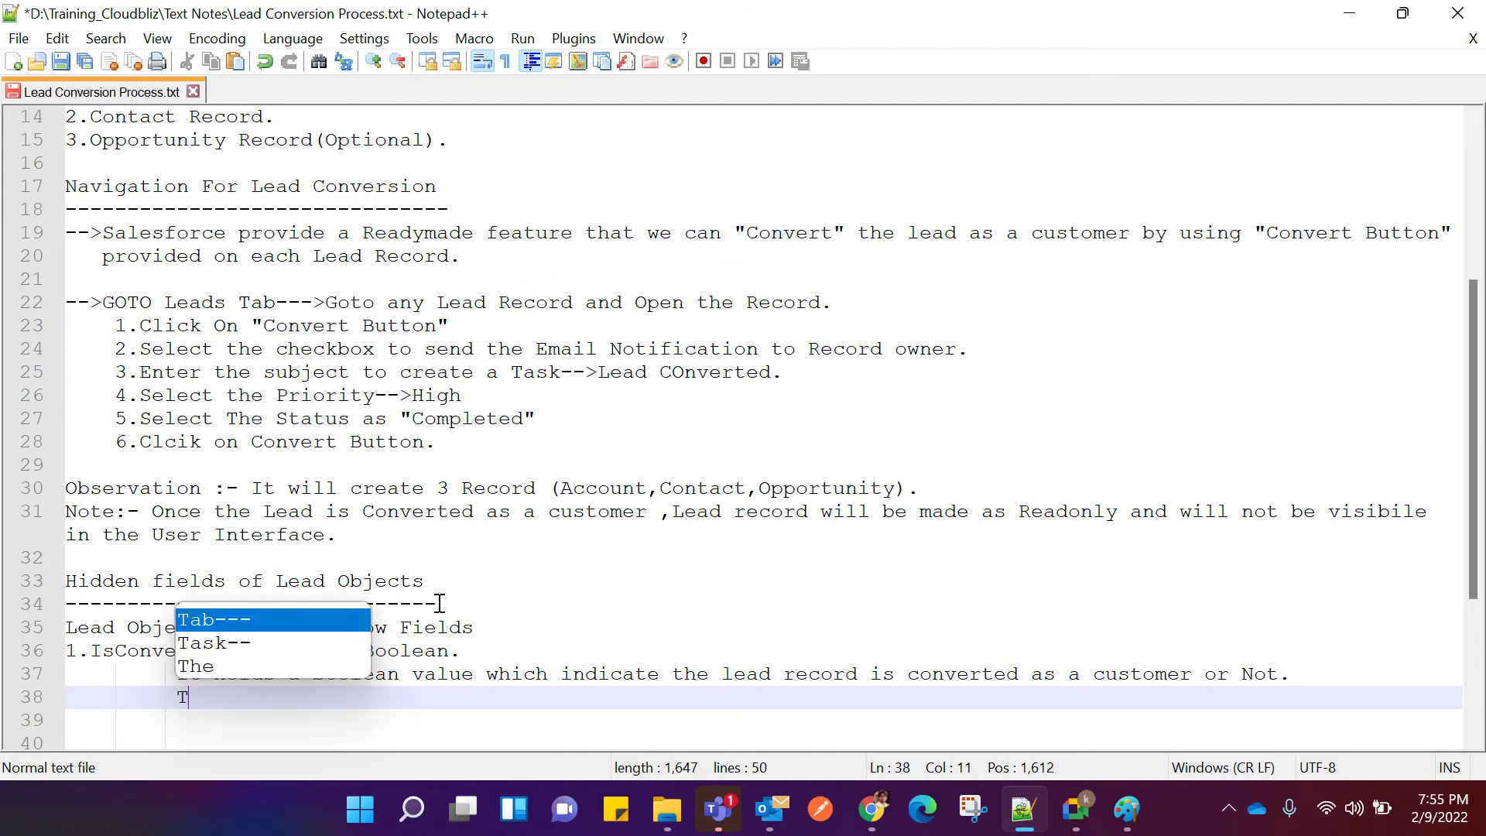
{"action": "type", "text": "RUE--"}
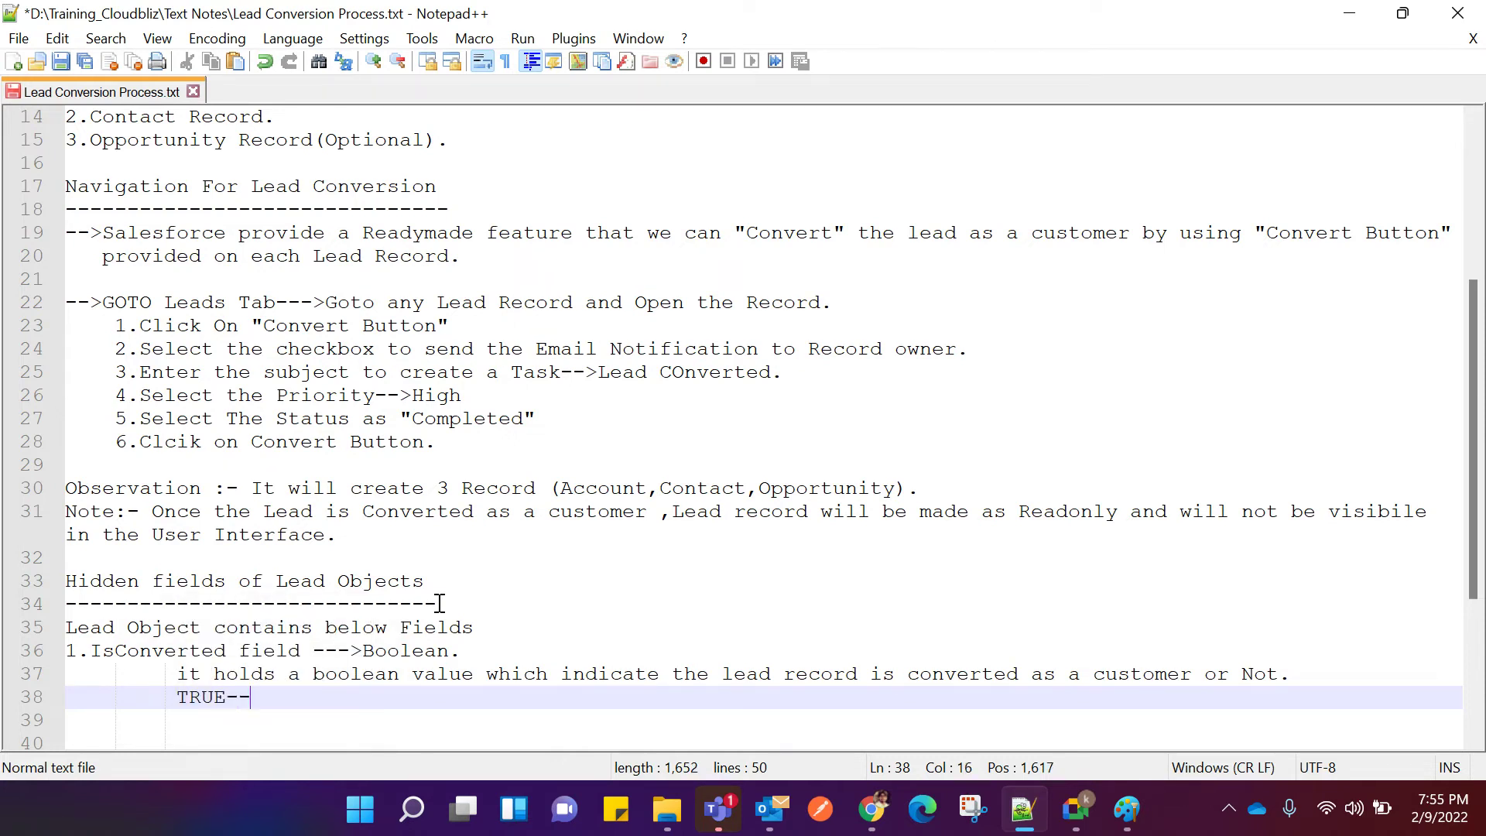
{"action": "type", "text": ">L"}
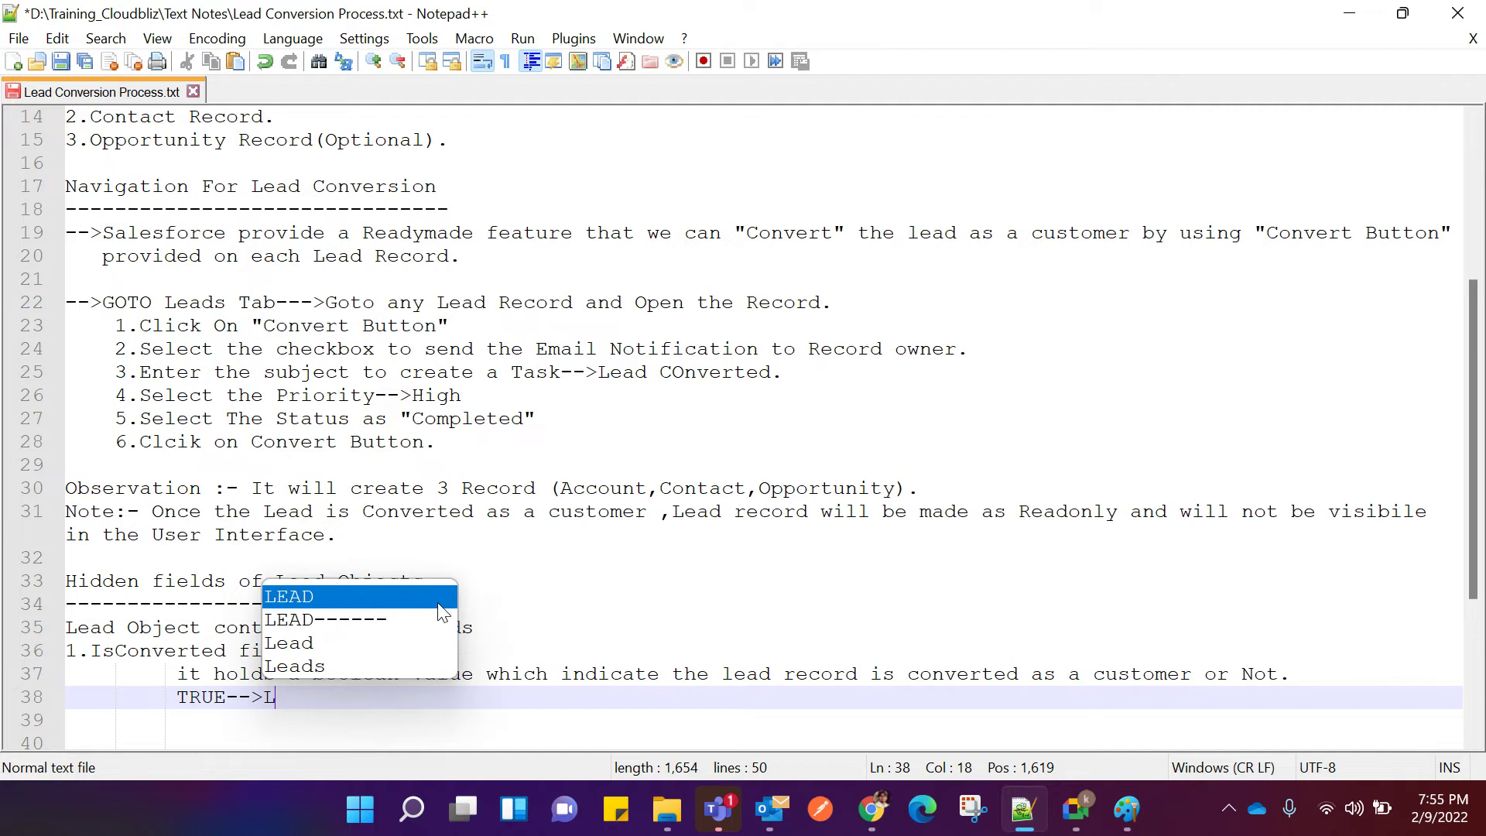
{"action": "type", "text": "ead Get "}
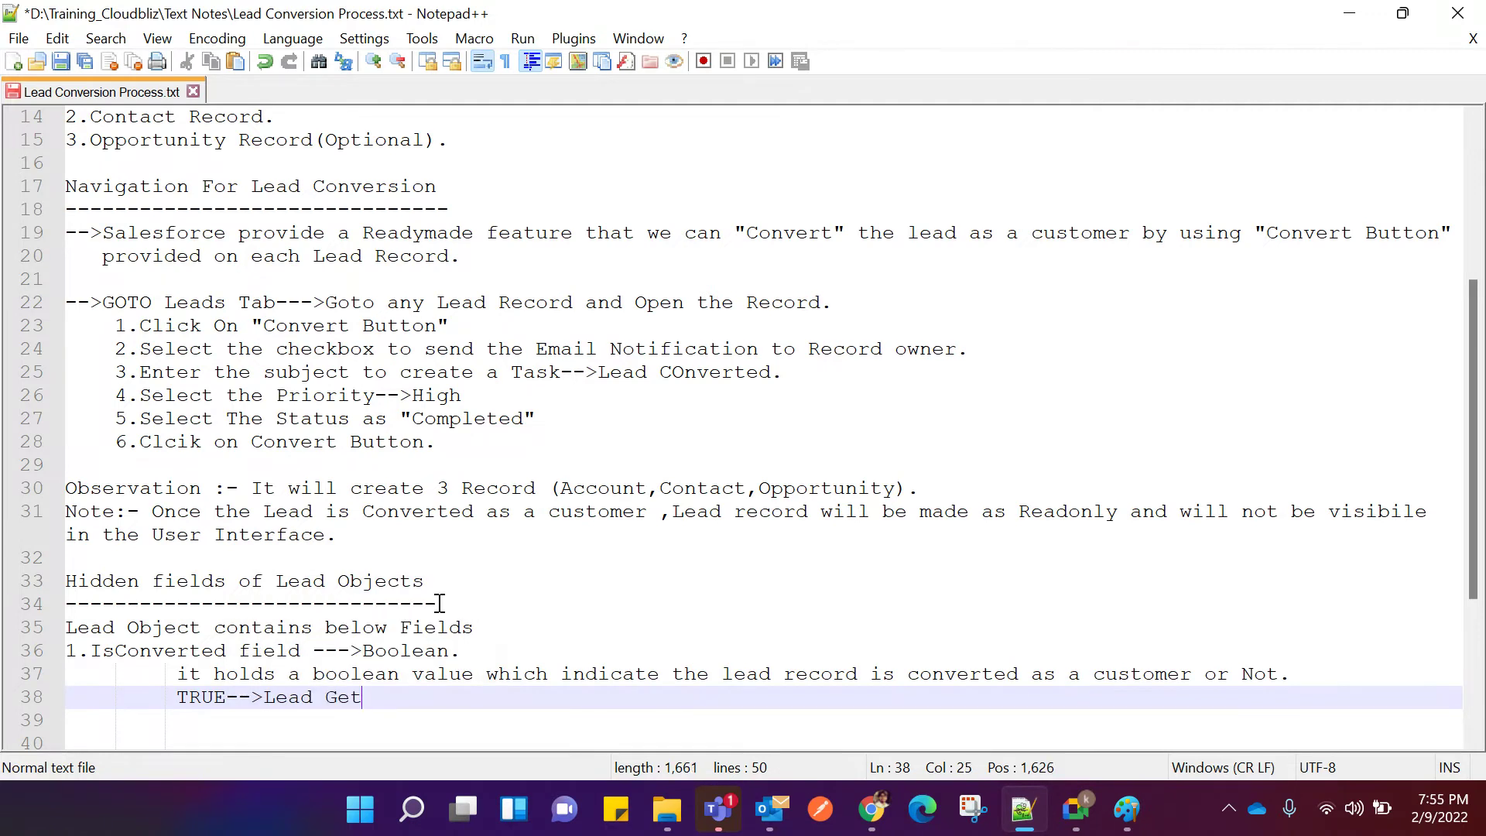
{"action": "type", "text": "Co"}
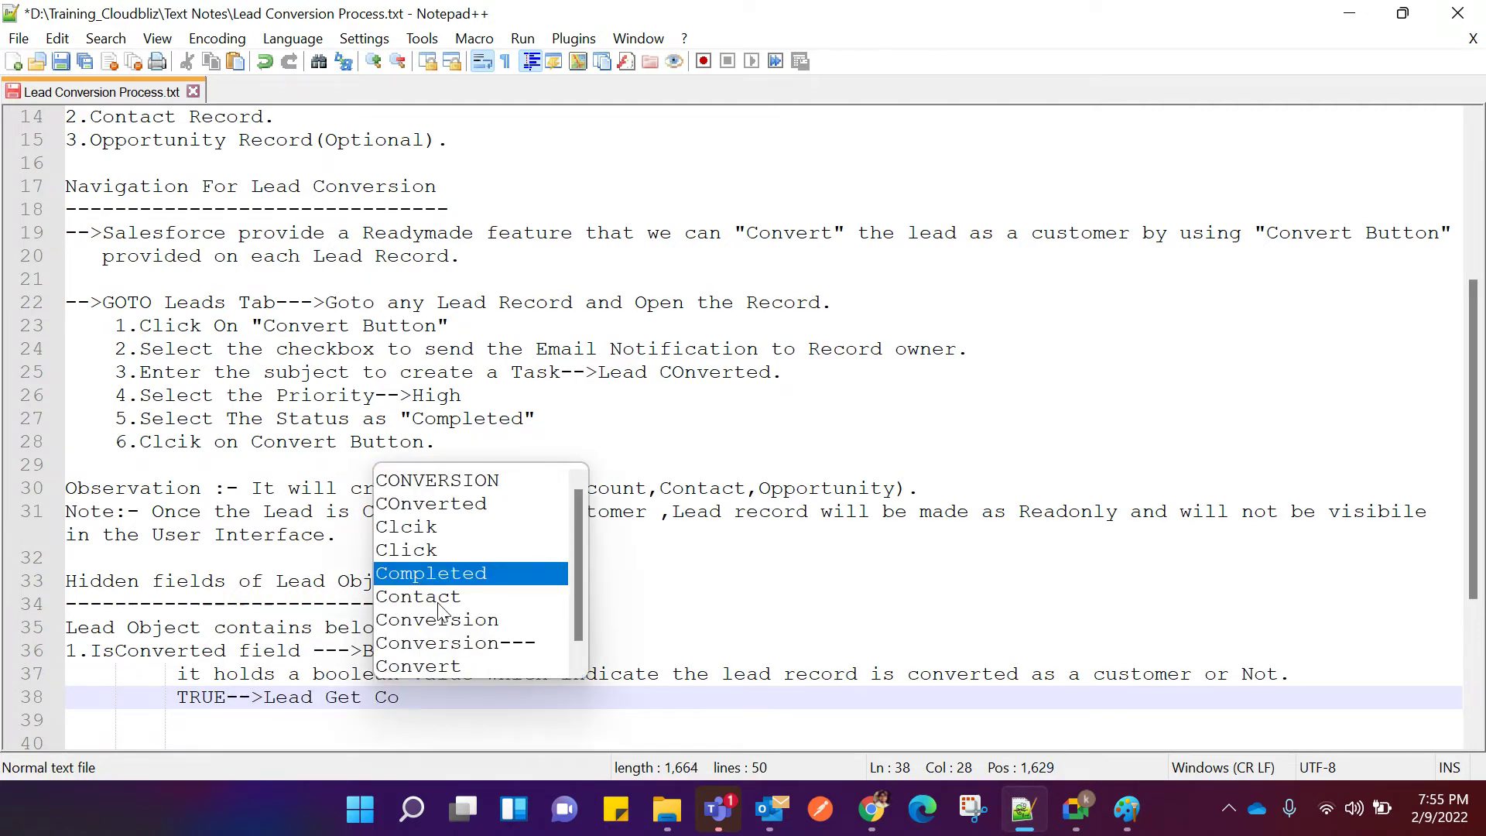
{"action": "type", "text": "nverted"}
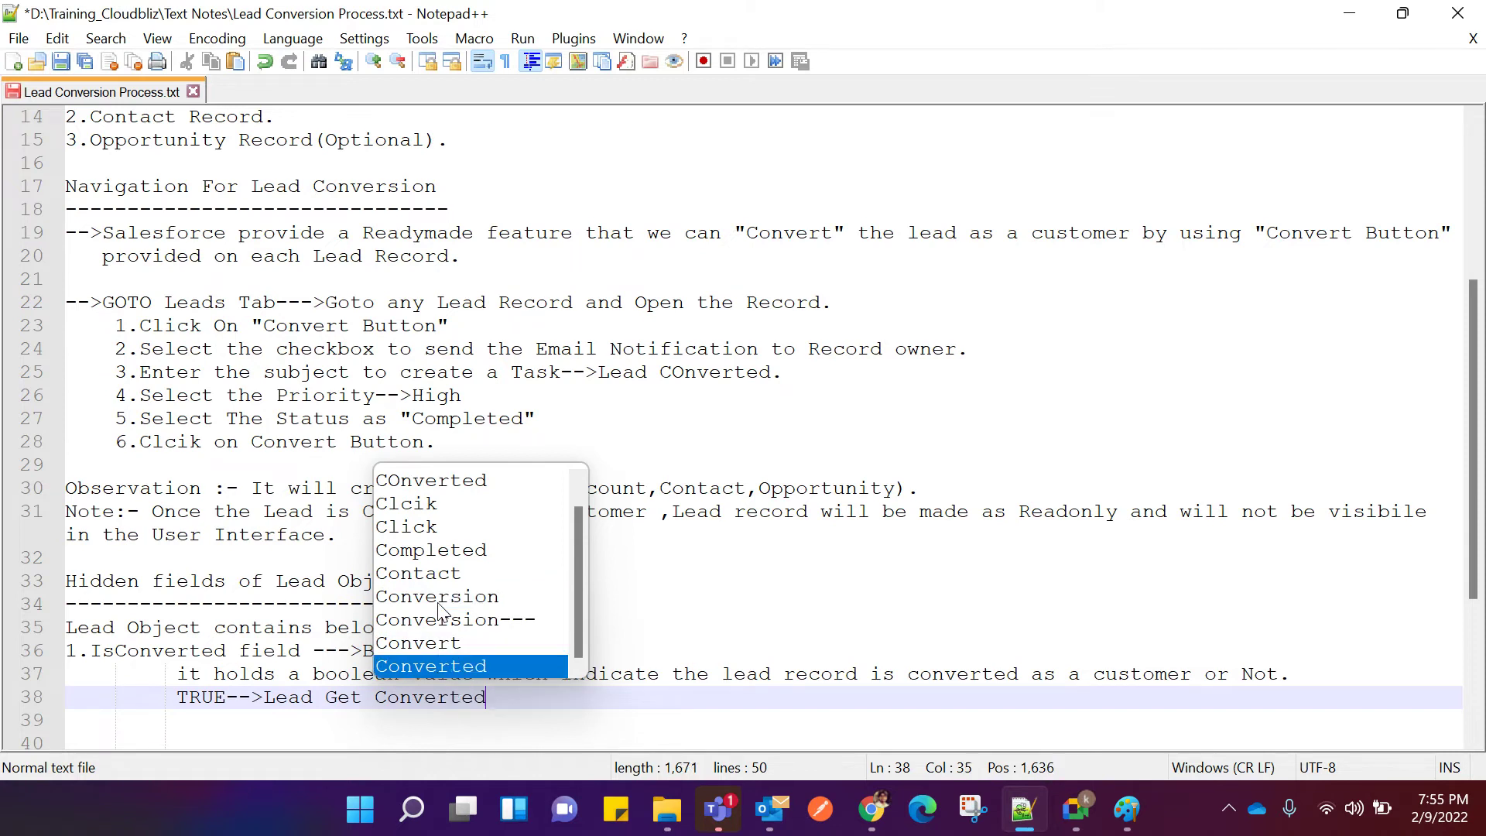
{"action": "type", "text": "."}
{"action": "key", "text": "Return"}
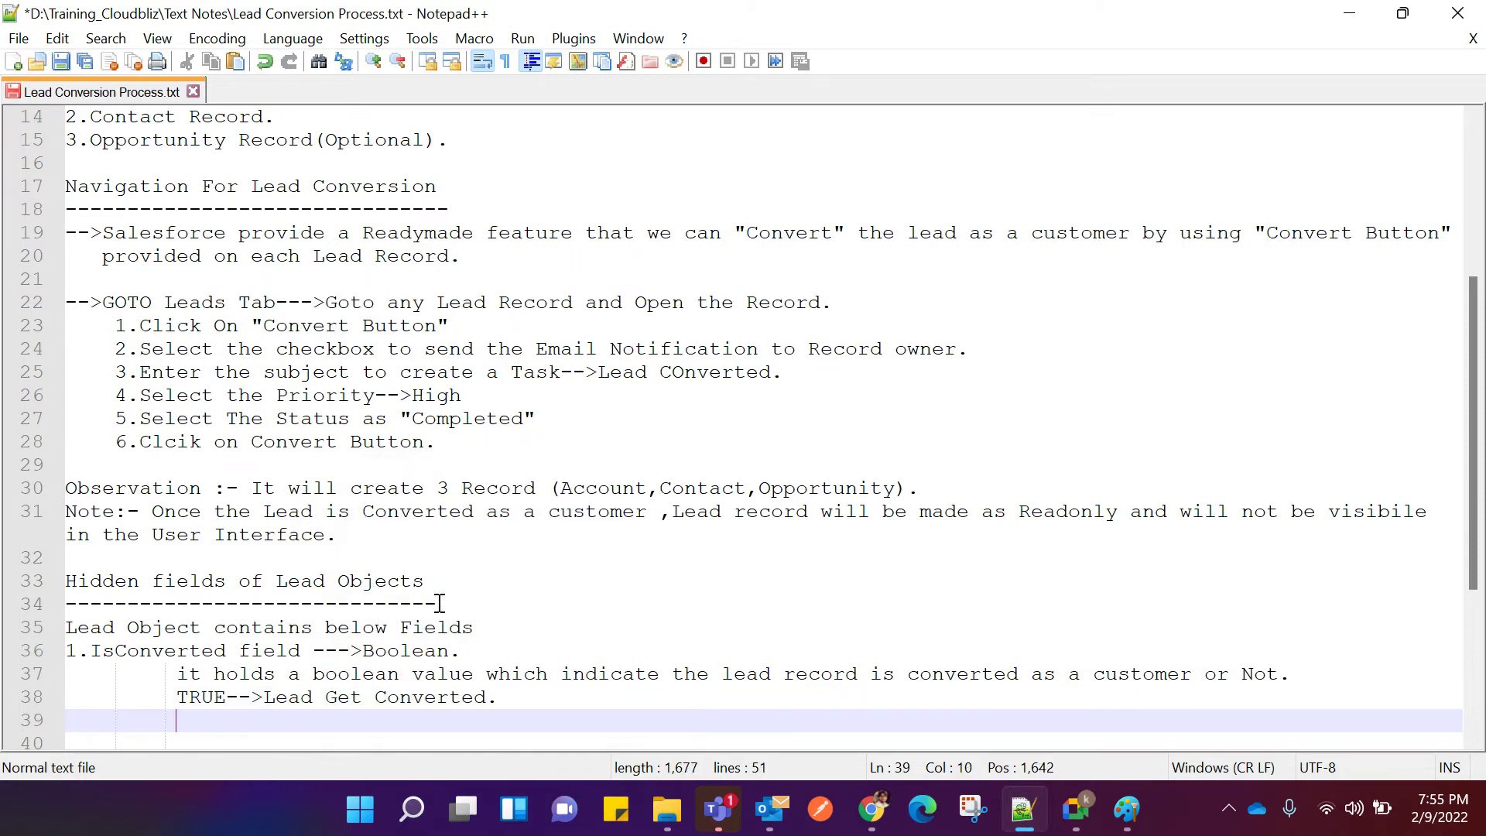
Write the line "False-->Lead Not Converted" below the TRUE line.
{"action": "type", "text": "False-->Lead "}
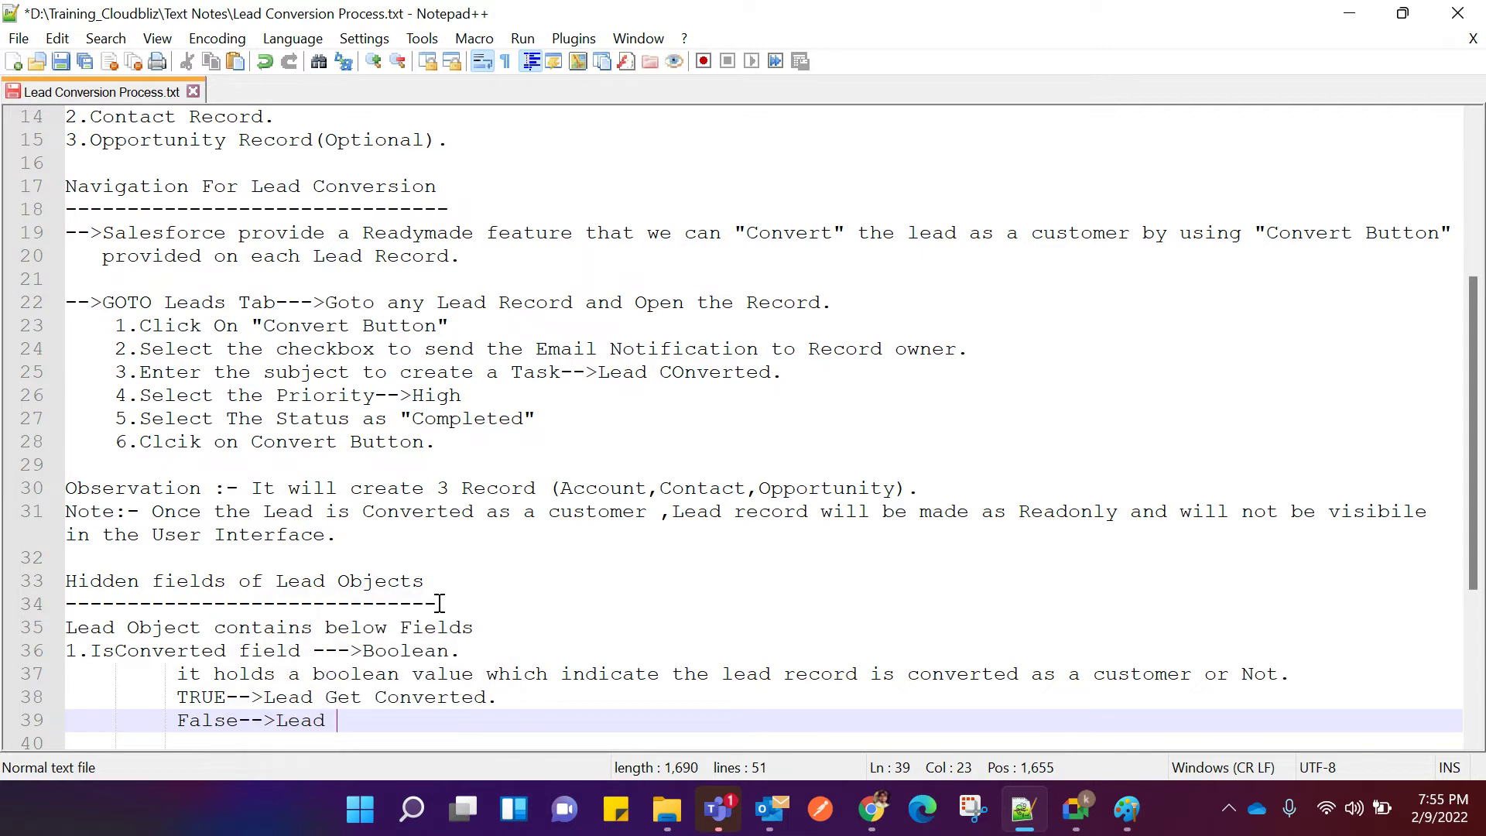
{"action": "type", "text": "Not Co"}
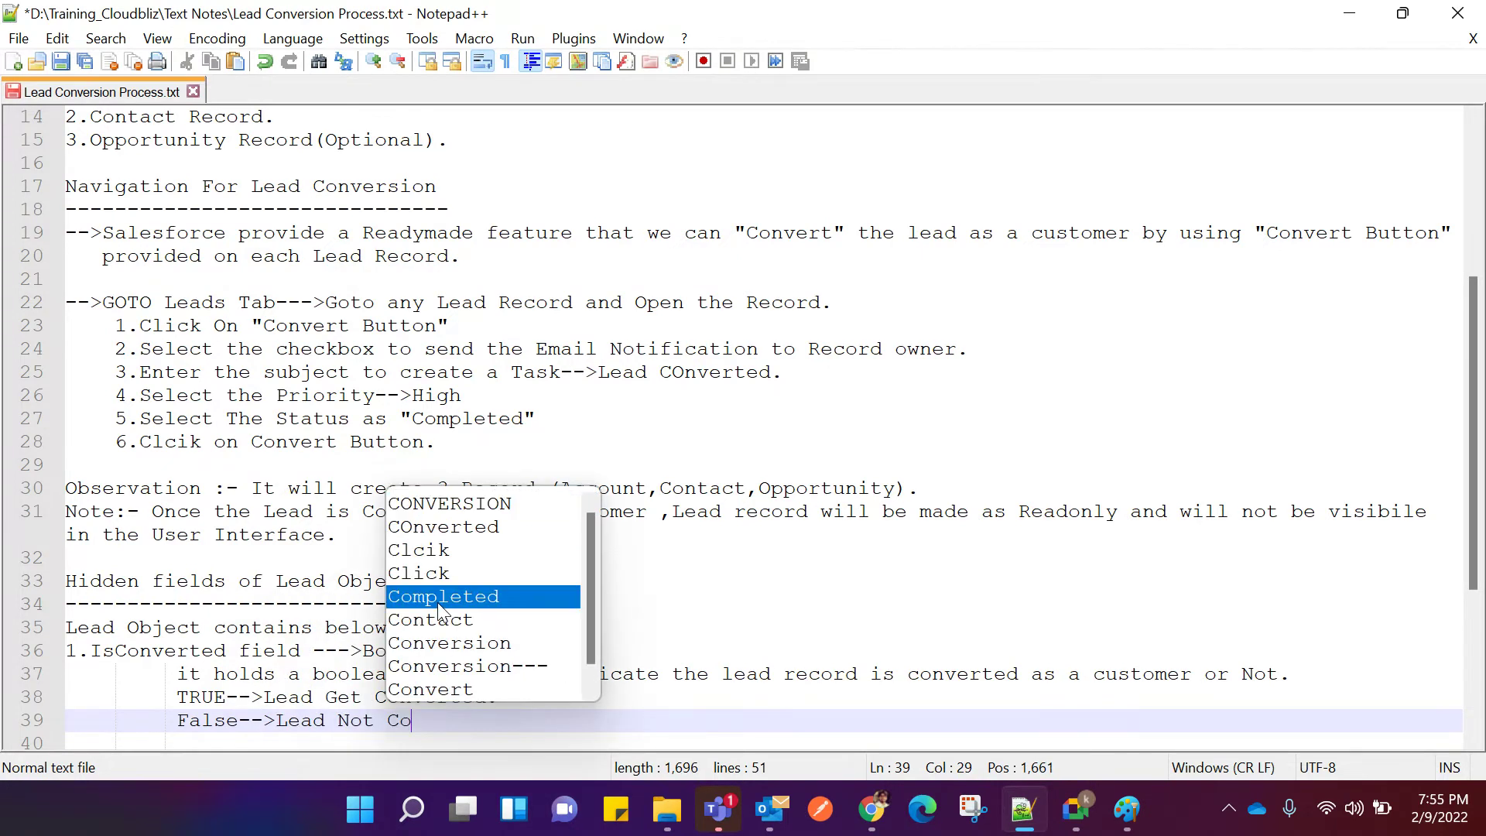
{"action": "type", "text": "nverted"}
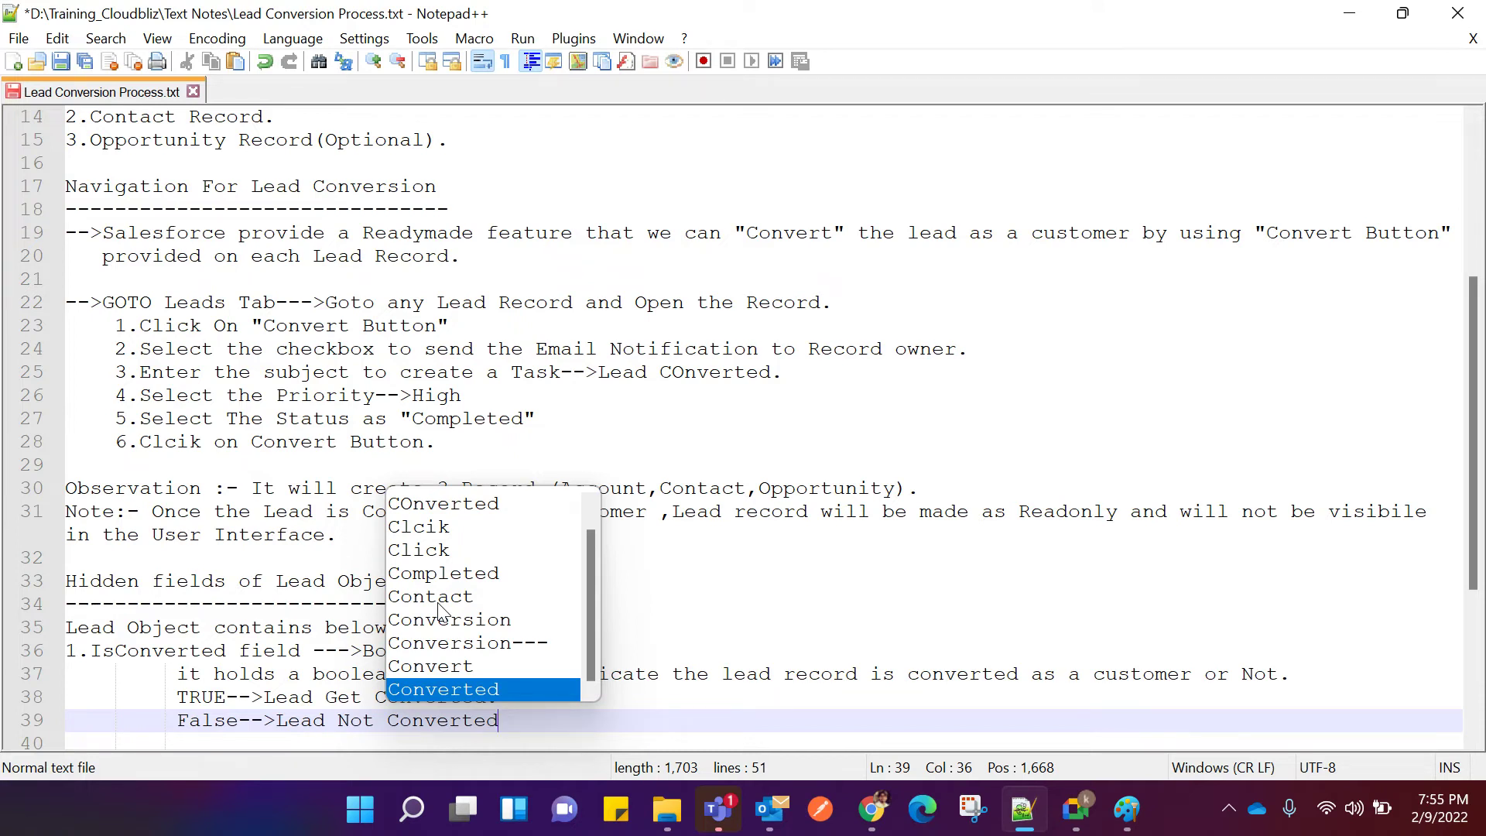
{"action": "left_click", "coordinate": [590, 723]}
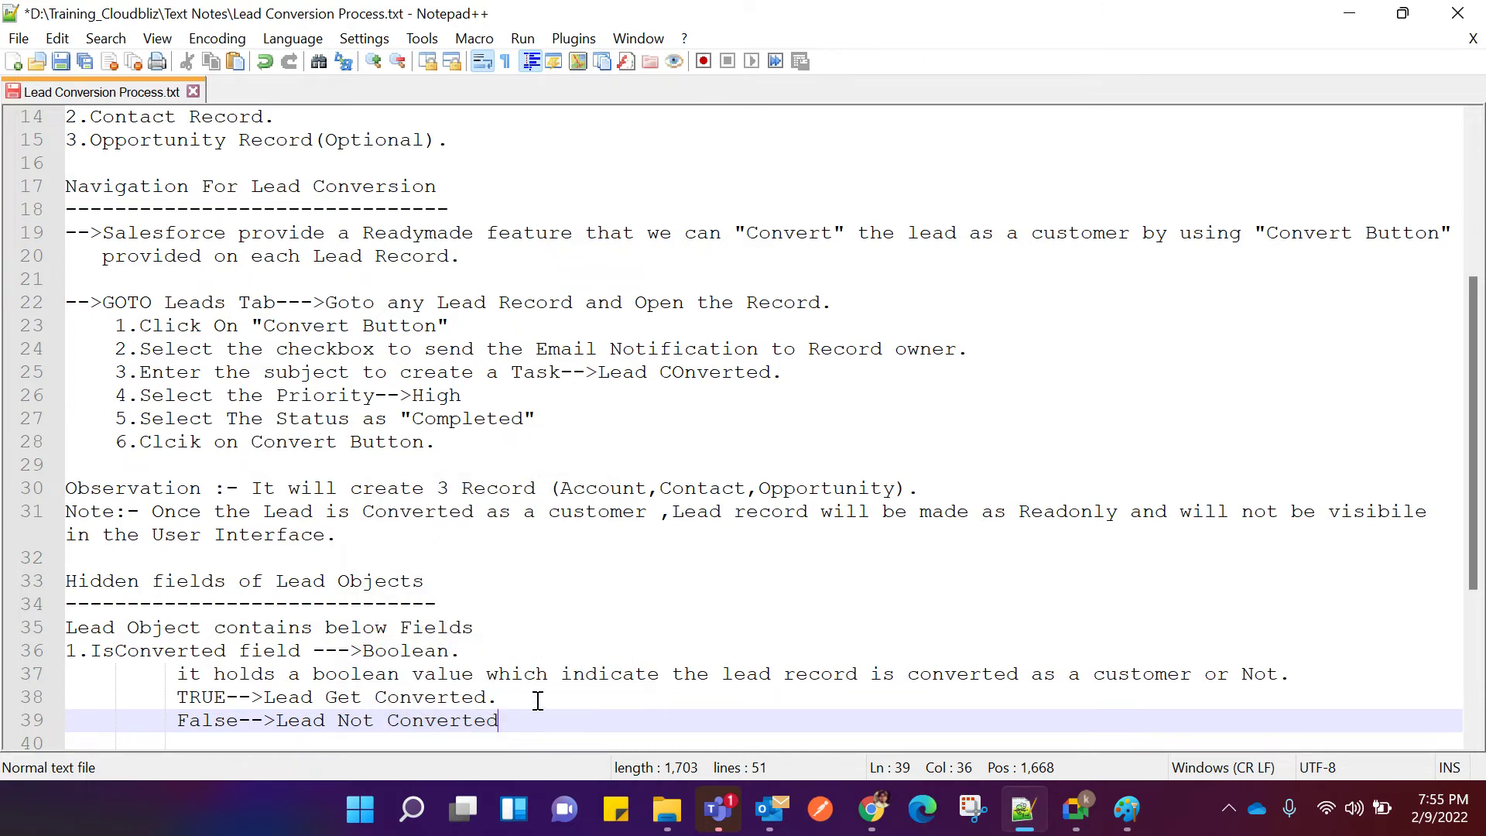
Insert "(Qualified Lead)" before the full stop of the TRUE line, separated by a space.
{"action": "left_click", "coordinate": [490, 697]}
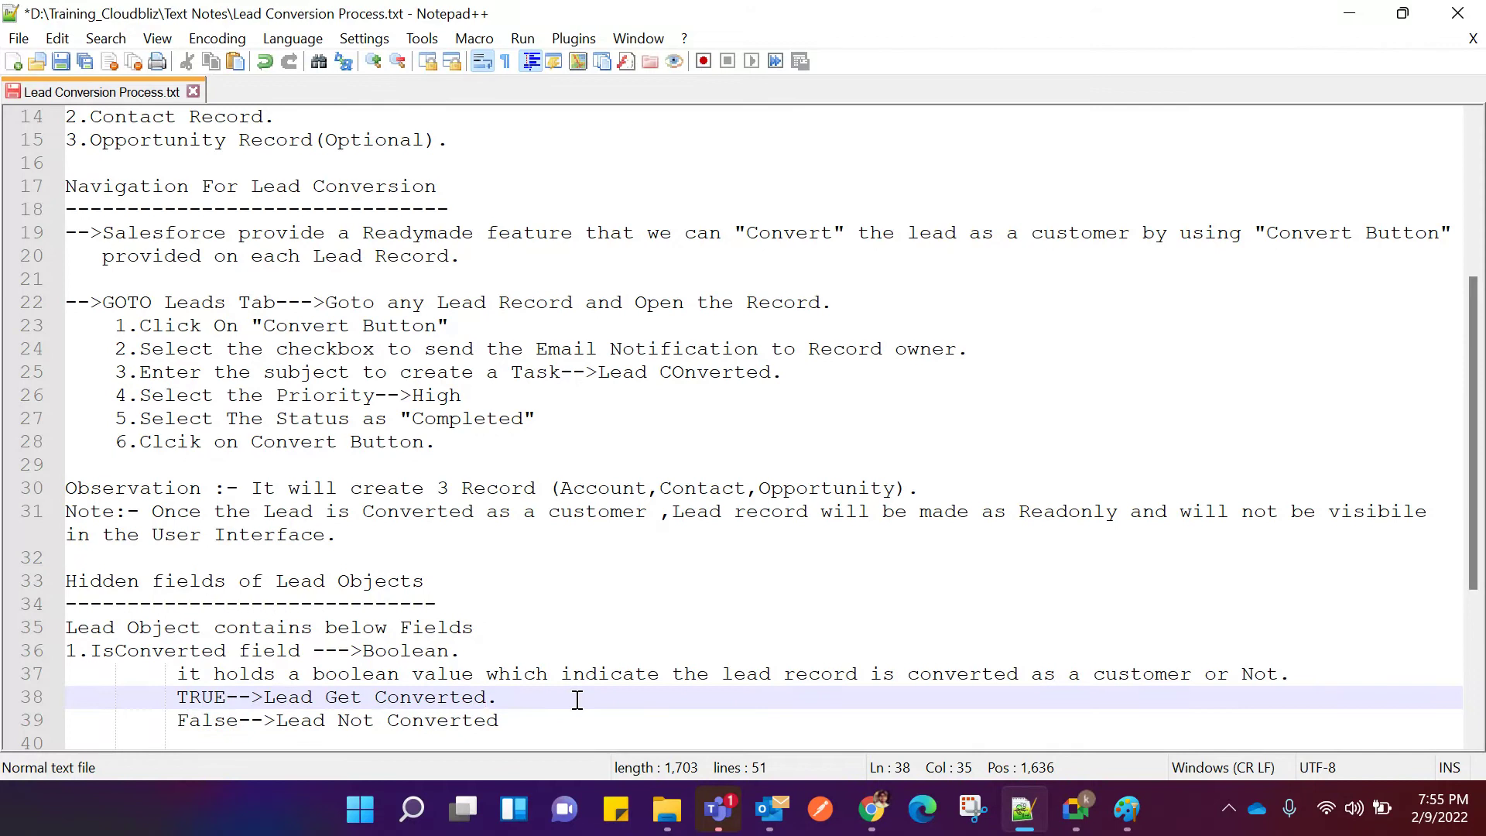
{"action": "type", "text": "()"}
{"action": "key", "text": "Left"}
{"action": "type", "text": "Qualif"}
{"action": "type", "text": "ied Lea"}
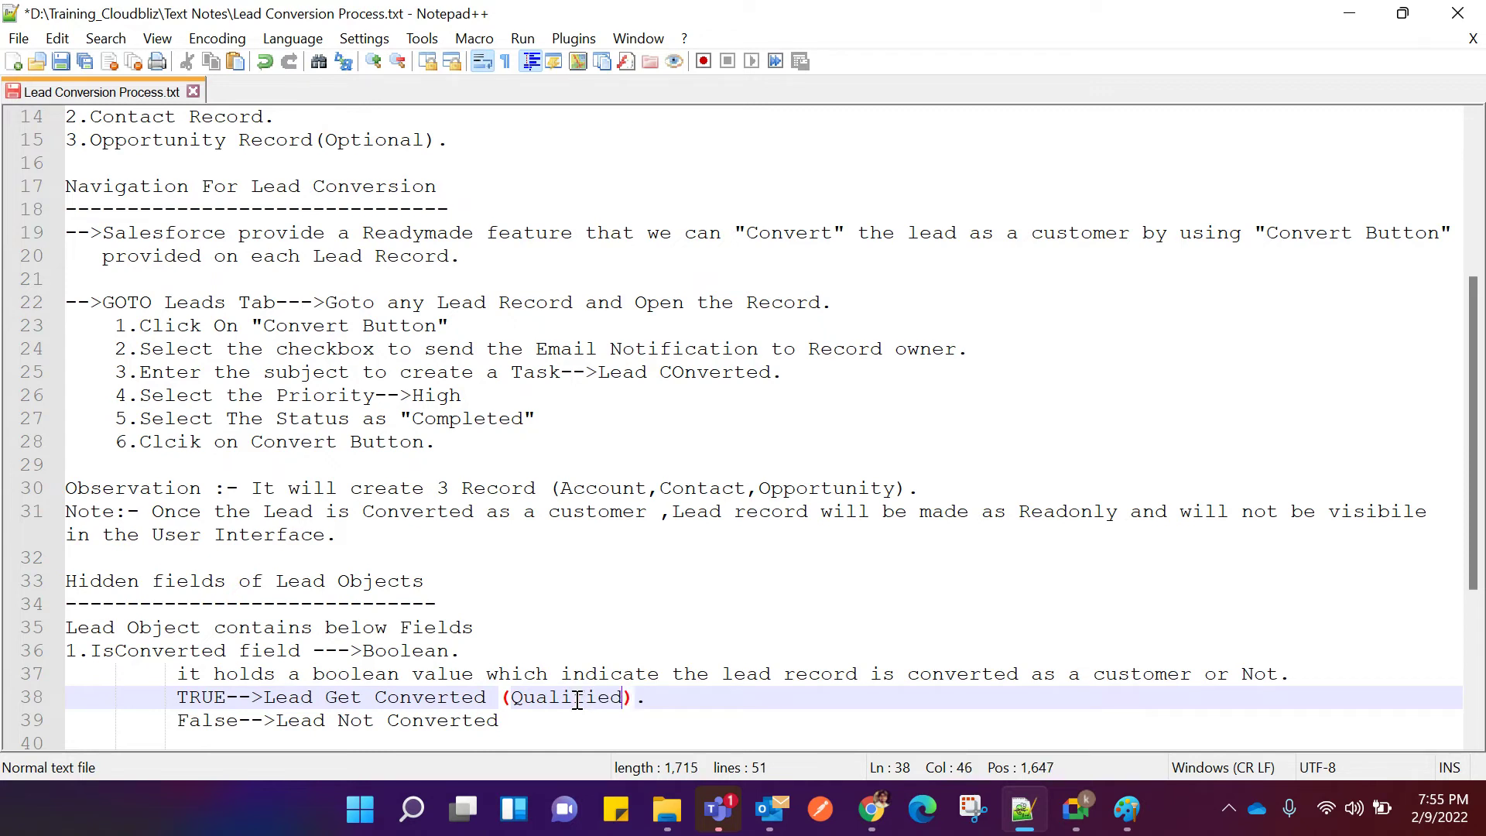
{"action": "type", "text": "d"}
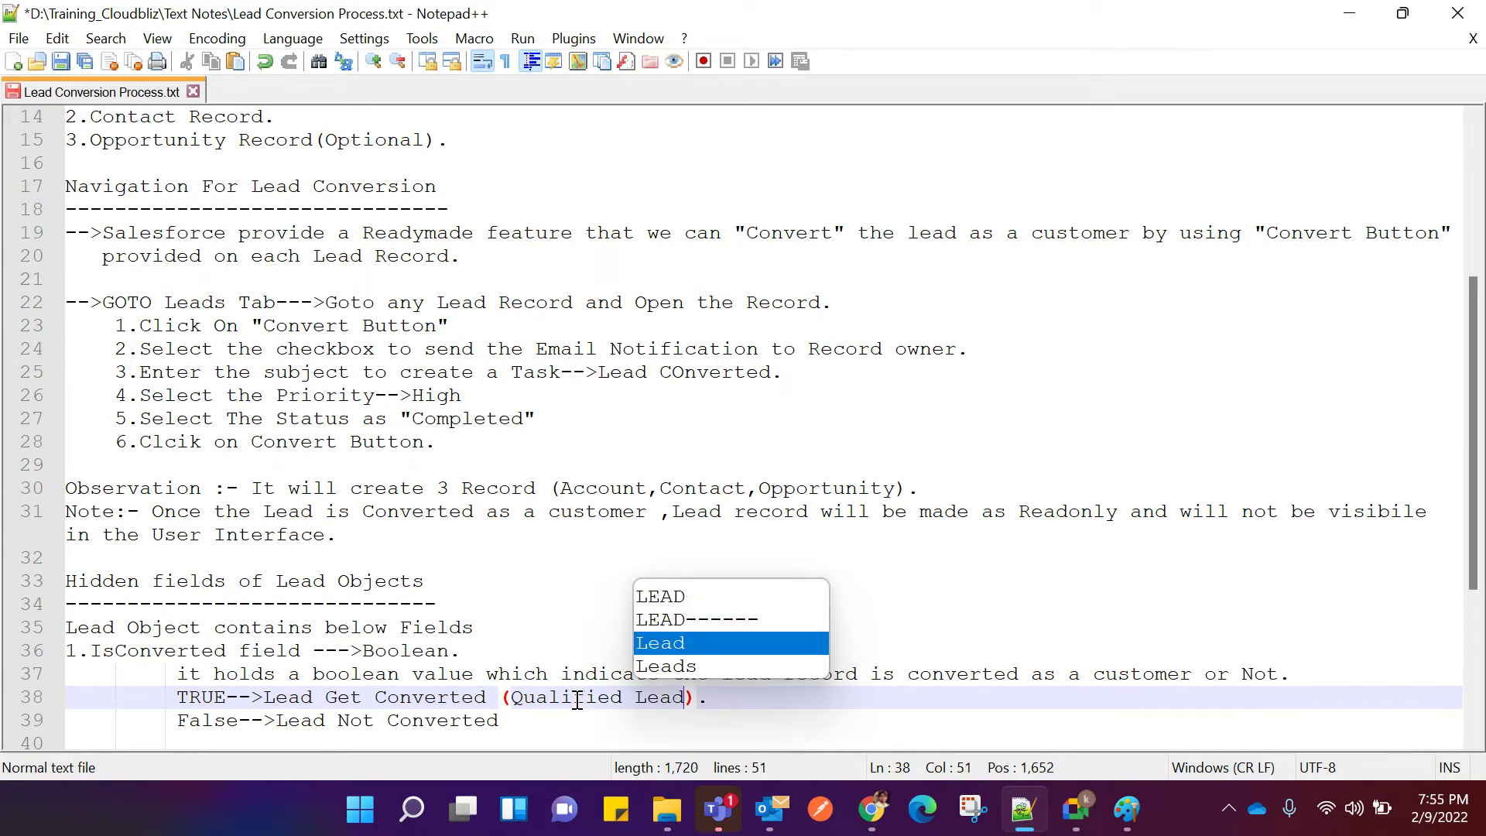
{"action": "key", "text": "Escape"}
Append "(Unqualified Lead)" to the end of the False line, separated by a space.
{"action": "left_click", "coordinate": [503, 718]}
{"action": "type", "text": "."}
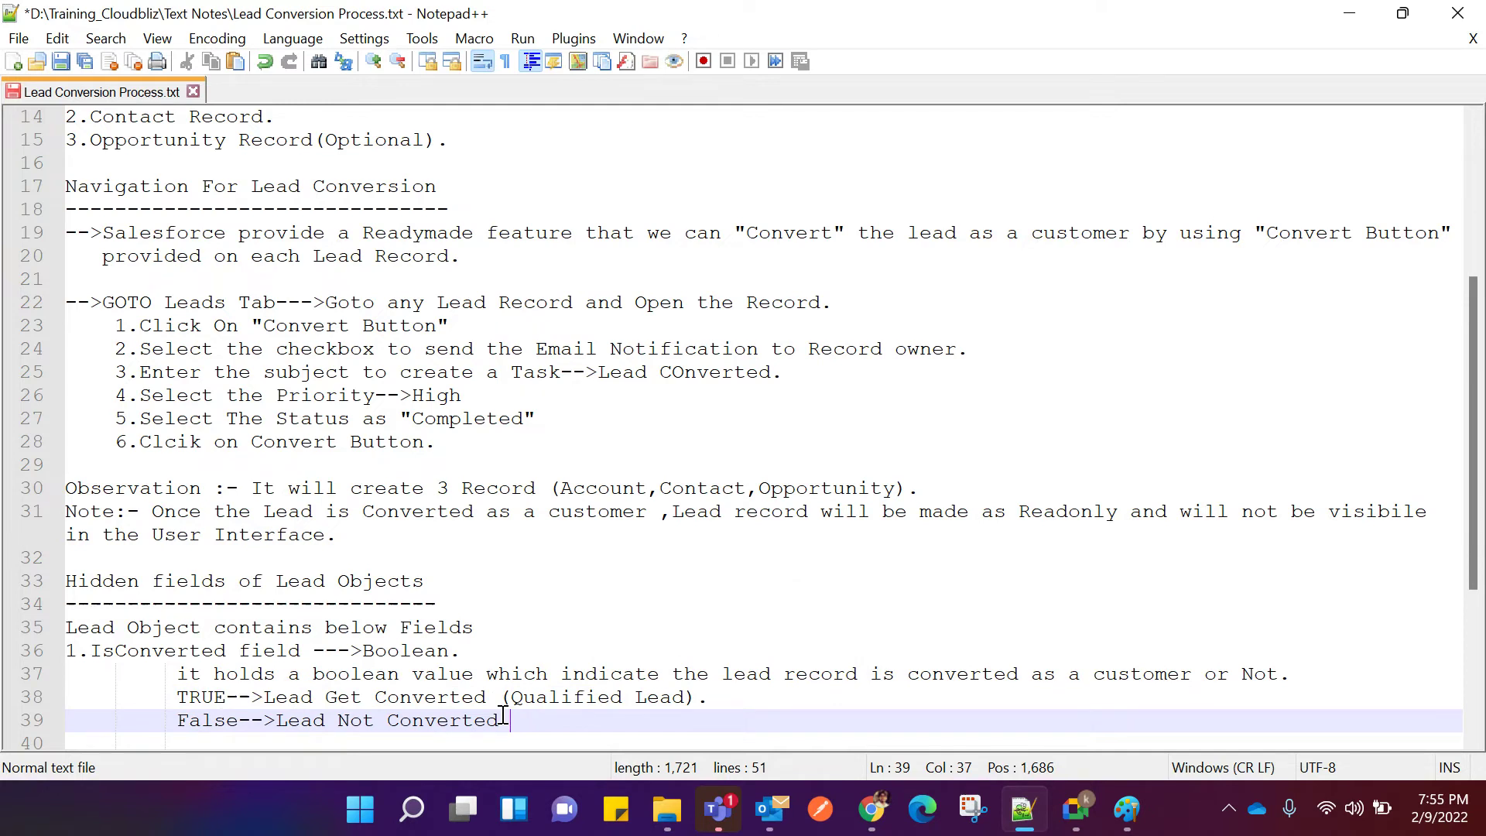
{"action": "type", "text": "()"}
{"action": "key", "text": "Left"}
{"action": "type", "text": "U"}
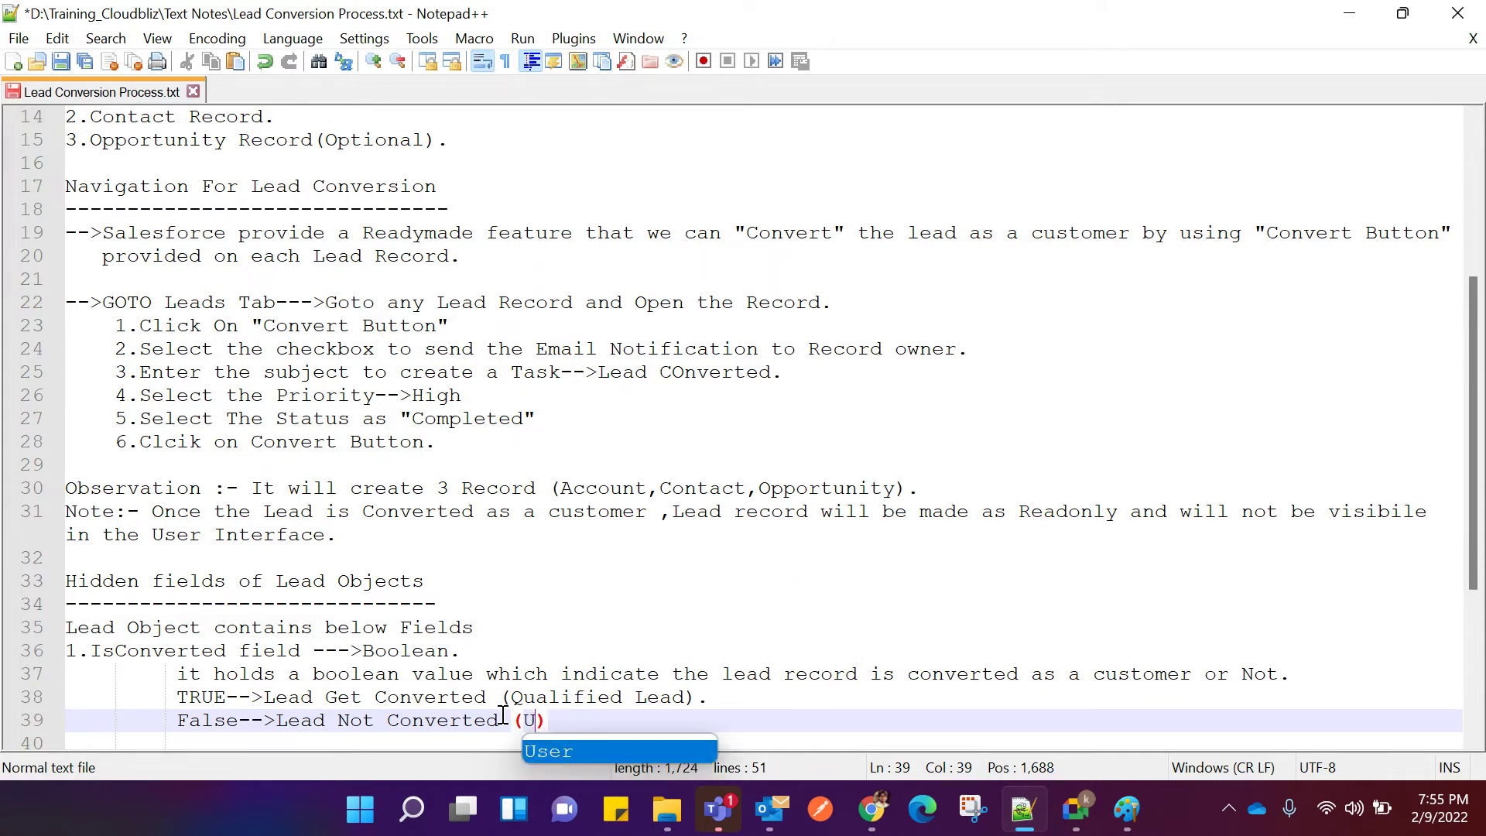
{"action": "type", "text": "n"}
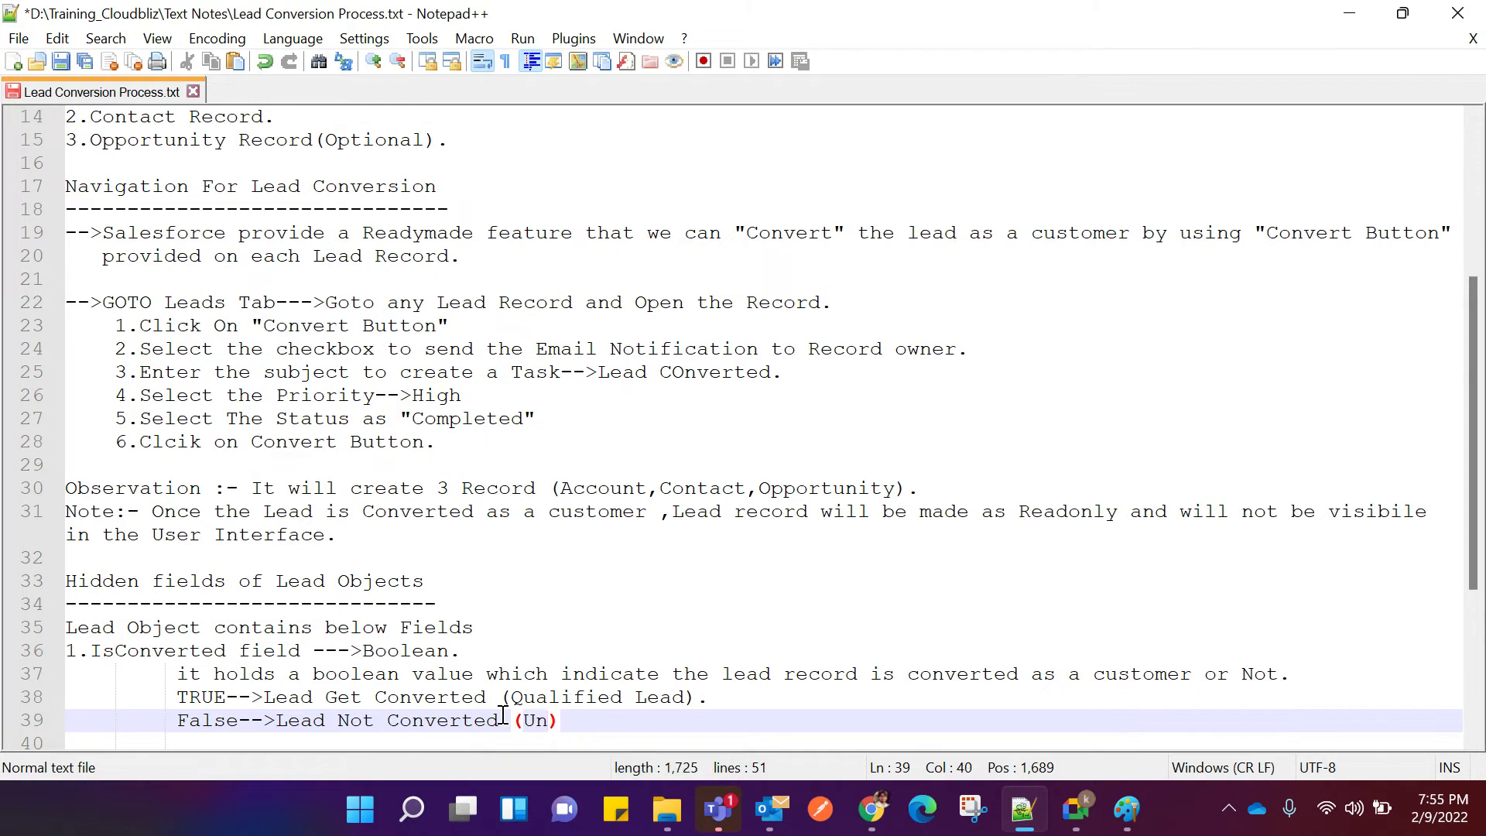
{"action": "type", "text": "qualified Leads"}
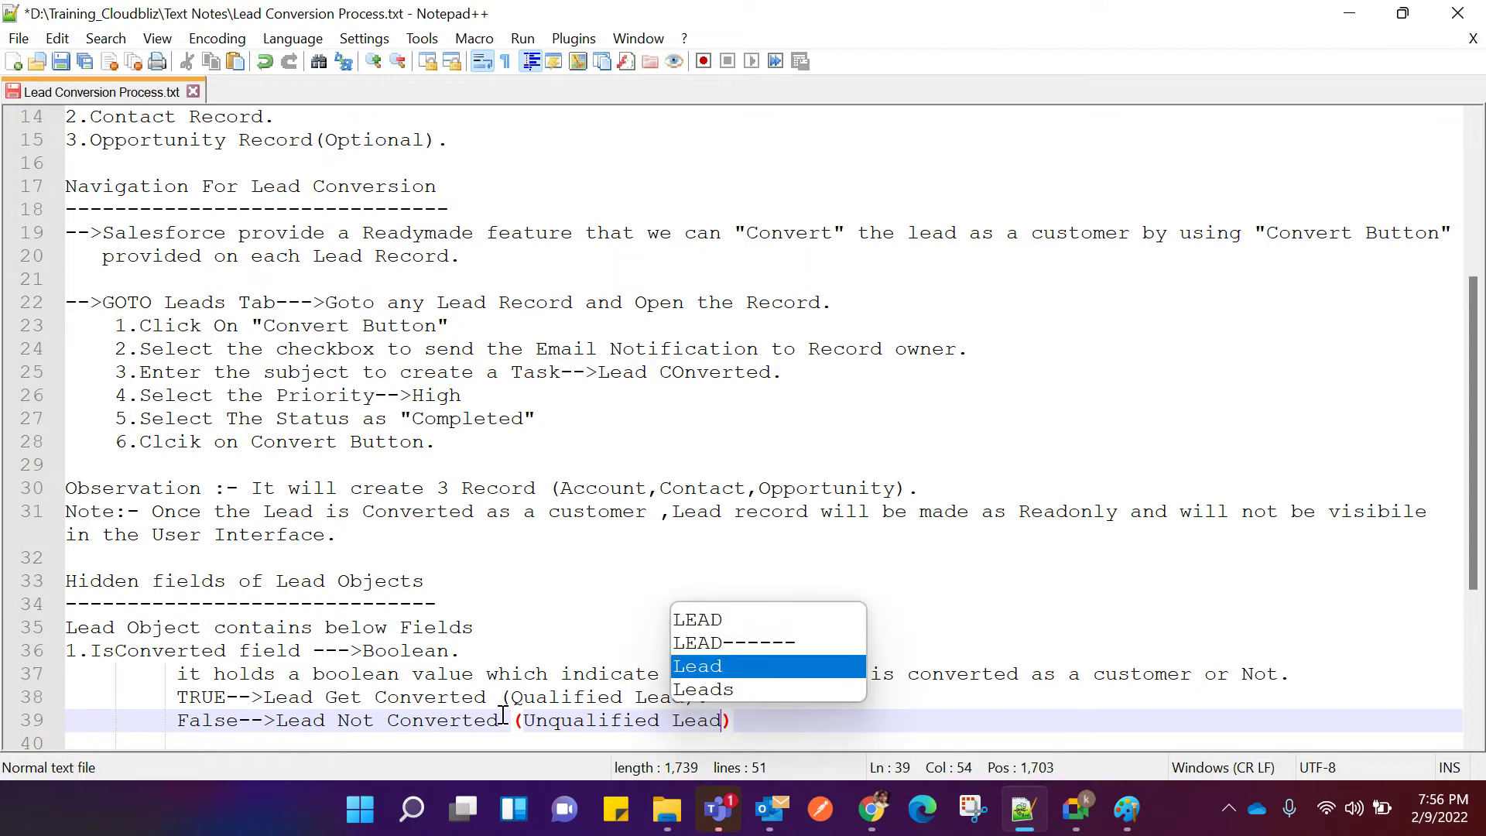
Finish the False line as "(Unqualified Leads)" without a period and remove the trailing period from the TRUE line.
{"action": "type", "text": "."}
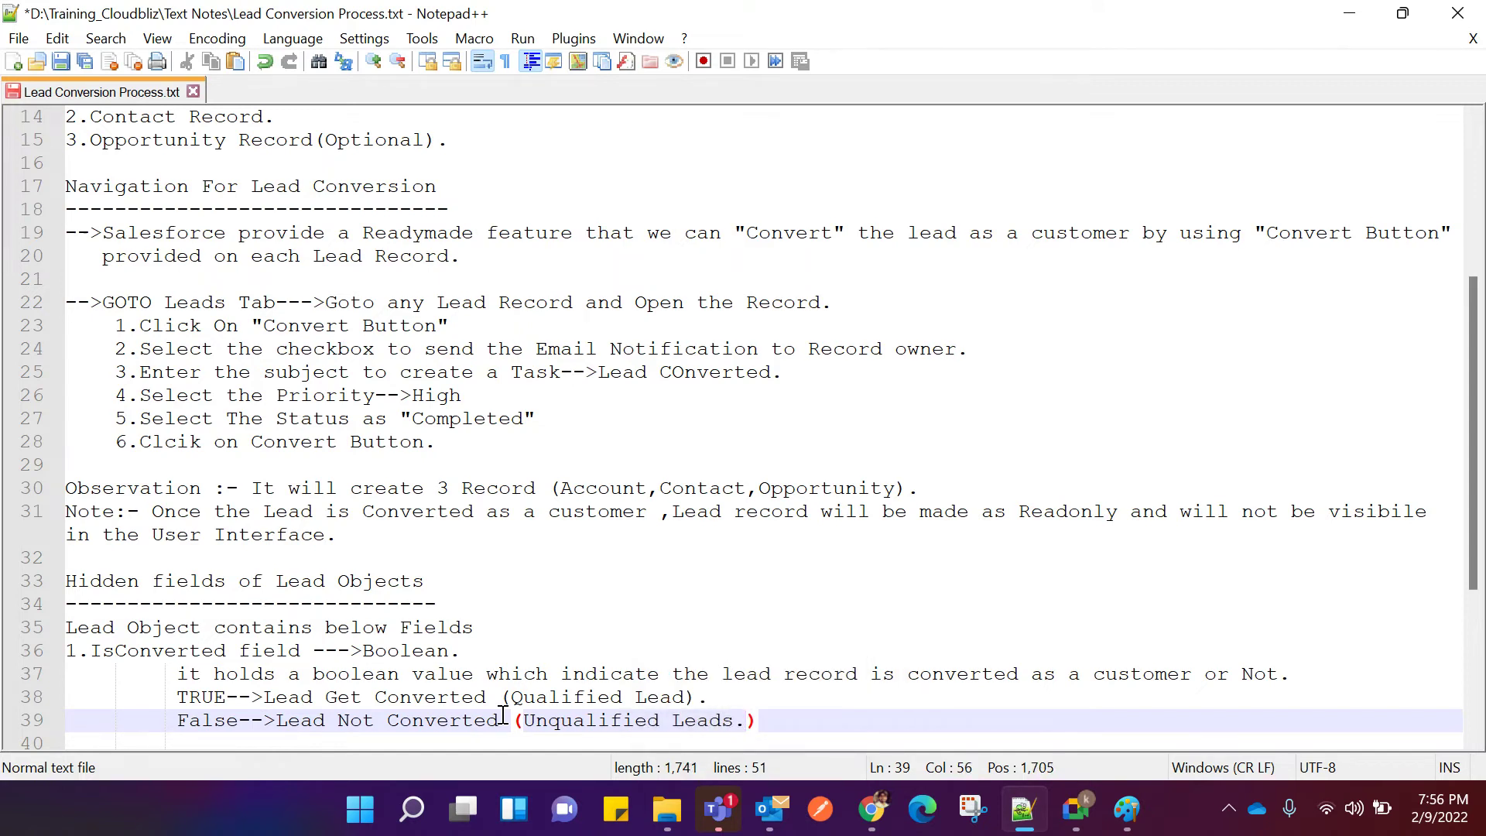
{"action": "left_click", "coordinate": [718, 696]}
{"action": "key", "text": "BackSpace"}
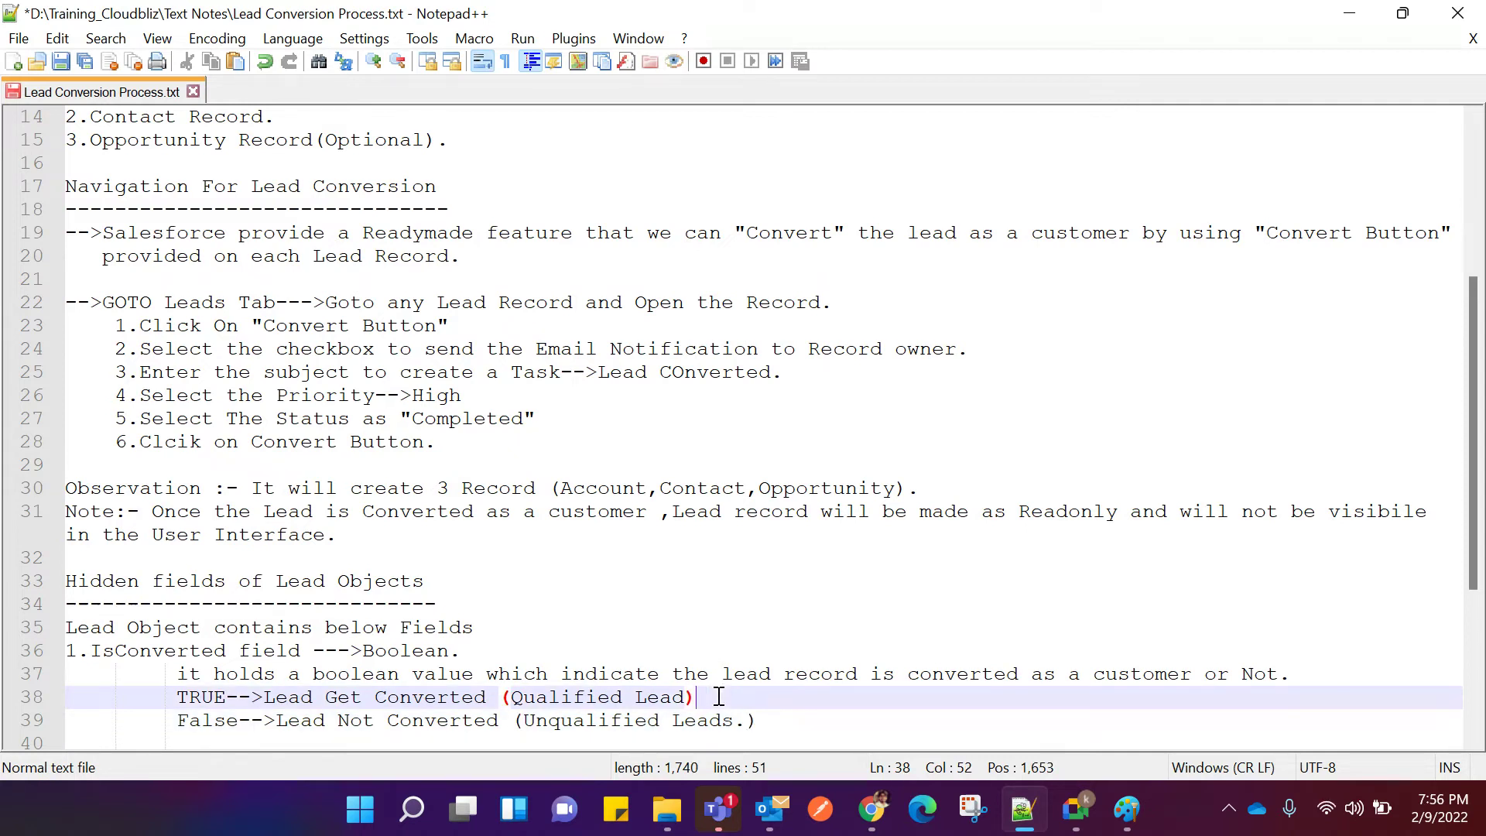
{"action": "left_click", "coordinate": [751, 720]}
{"action": "key", "text": "BackSpace"}
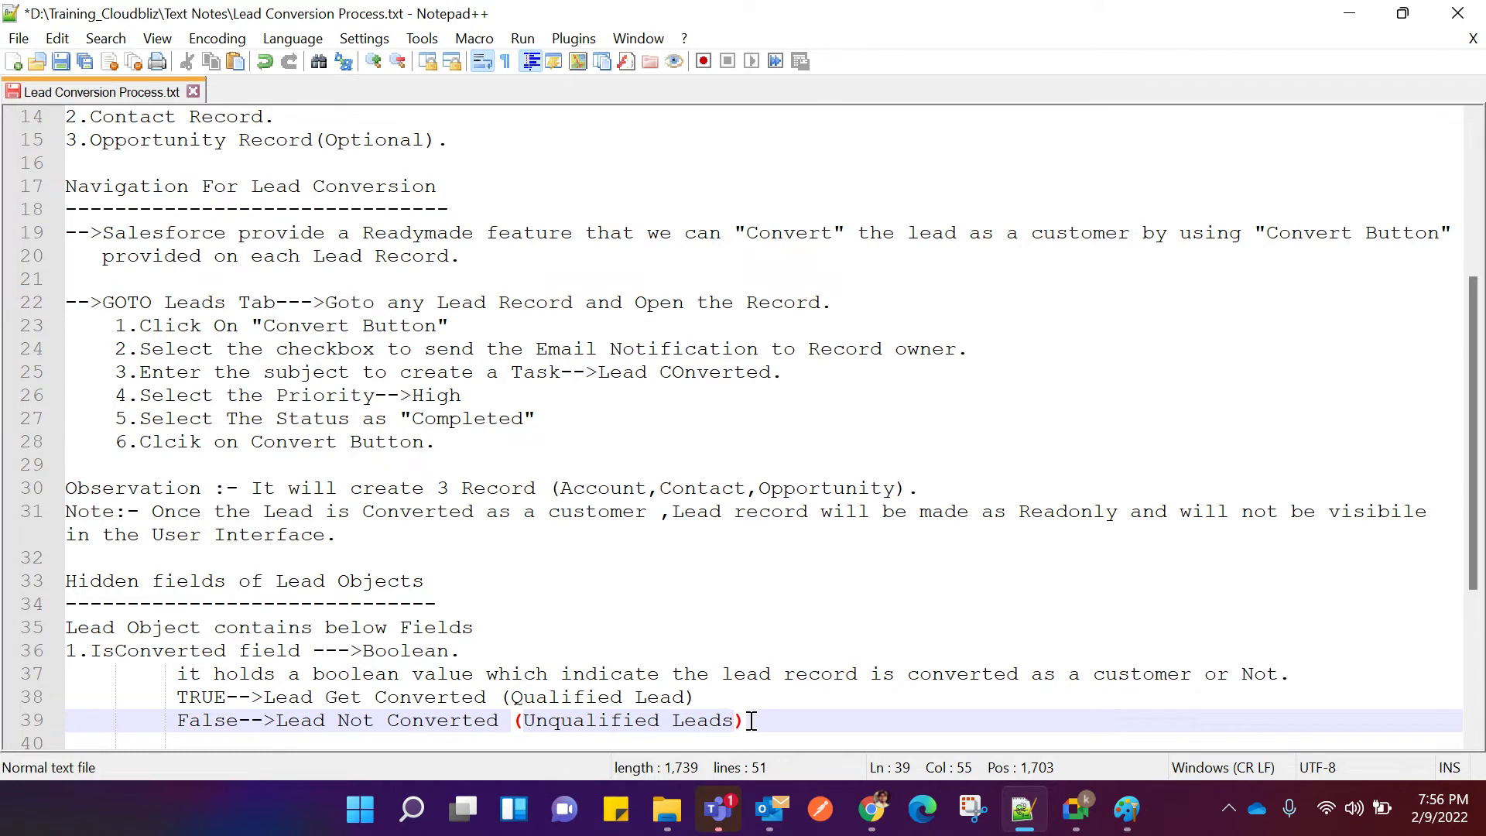
Insert a blank line below "Lead Object contains below Fields".
{"action": "scroll", "coordinate": [751, 720], "scroll_direction": "down", "scroll_amount": 1}
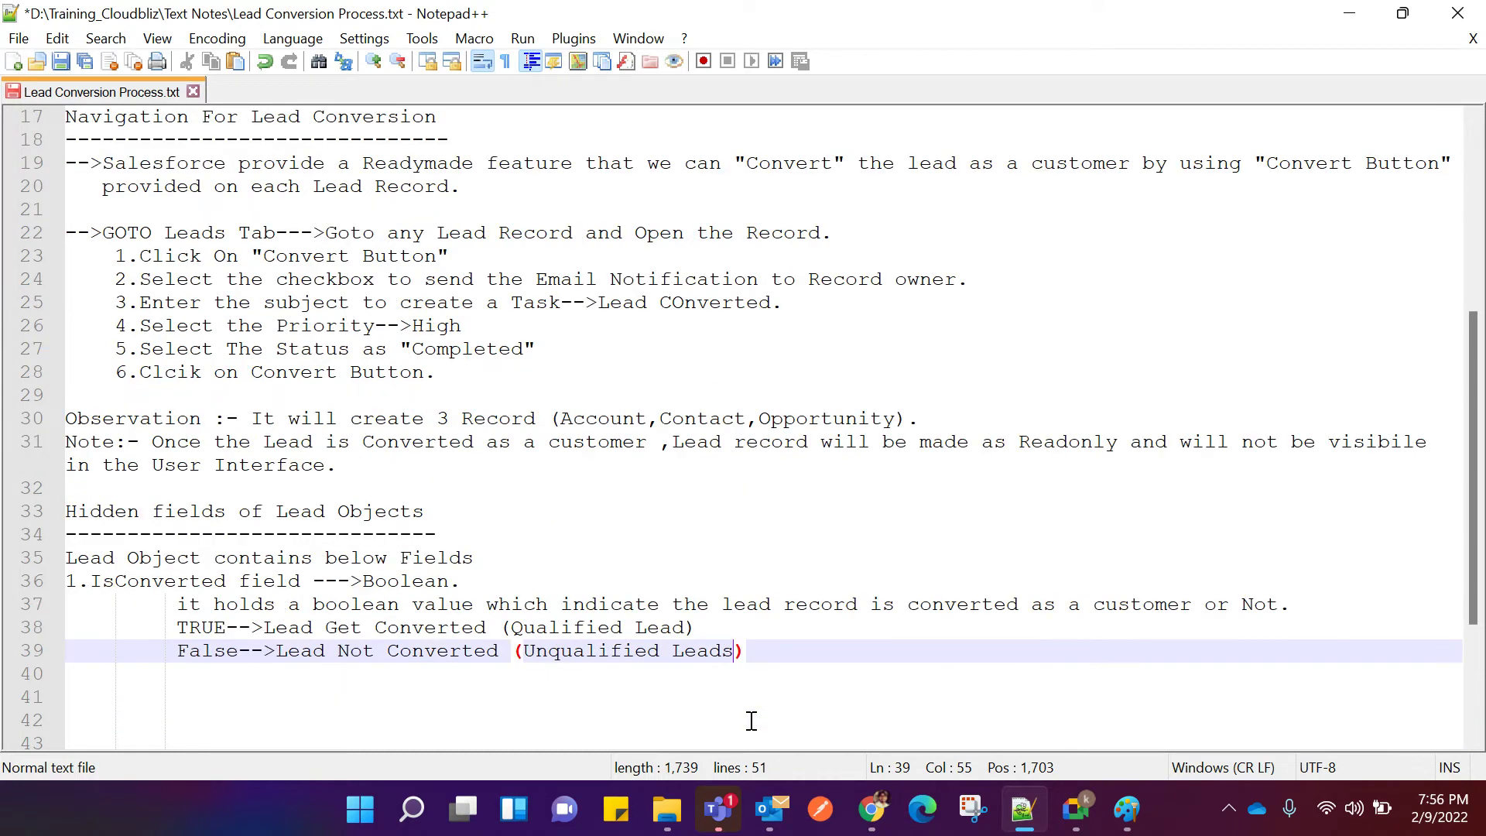
{"action": "left_click", "coordinate": [490, 559]}
{"action": "key", "text": "Return"}
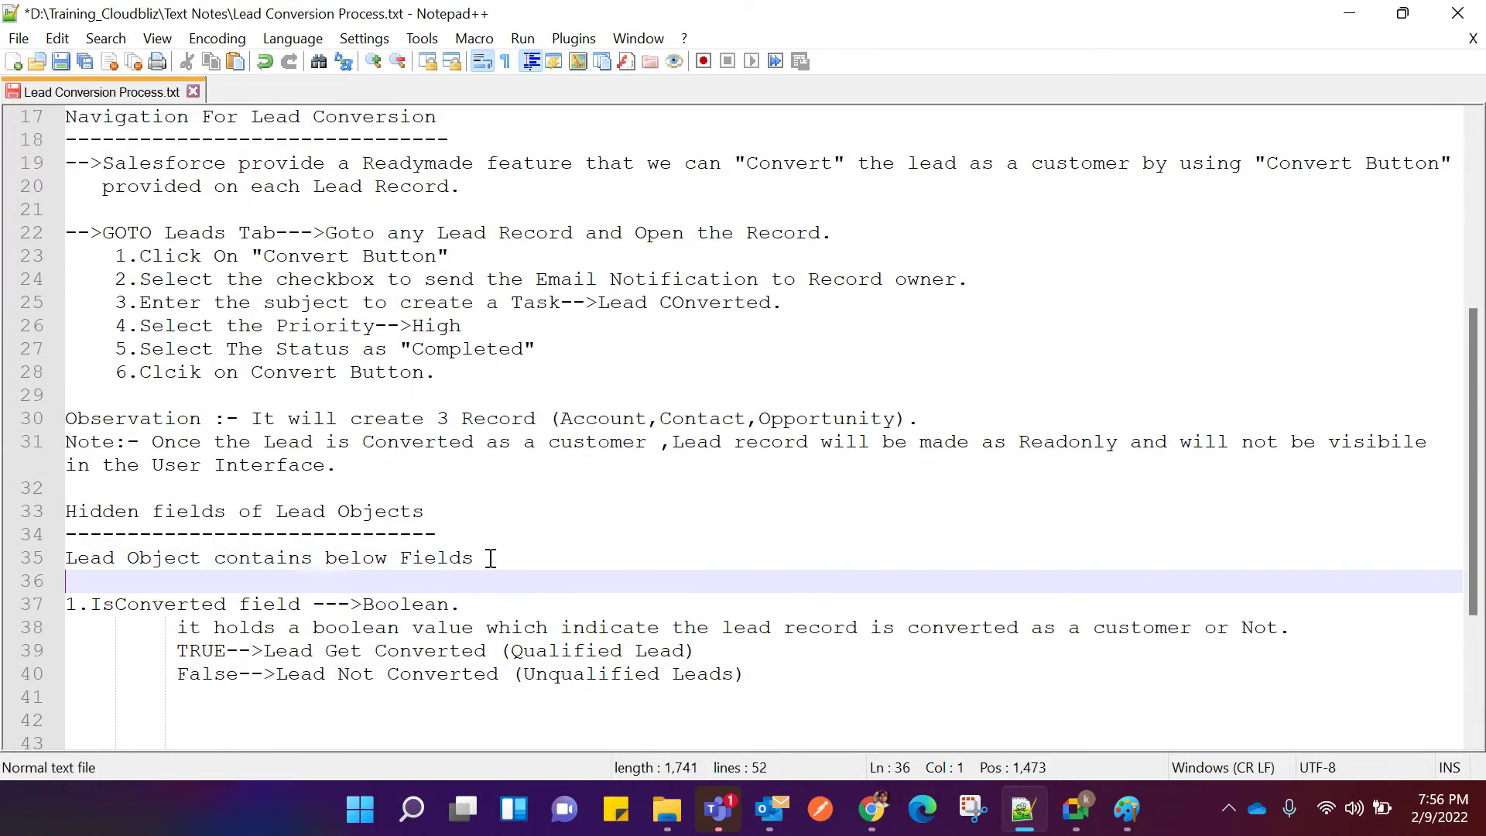
Add the unindented item "2.ConvertedAccountId" on a new line below the False line.
{"action": "scroll", "coordinate": [491, 558], "scroll_direction": "down", "scroll_amount": 2}
{"action": "left_click", "coordinate": [748, 537]}
{"action": "key", "text": "Return"}
{"action": "key", "text": "BackSpace"}
{"action": "key", "text": "BackSpace"}
{"action": "key", "text": "BackSpace"}
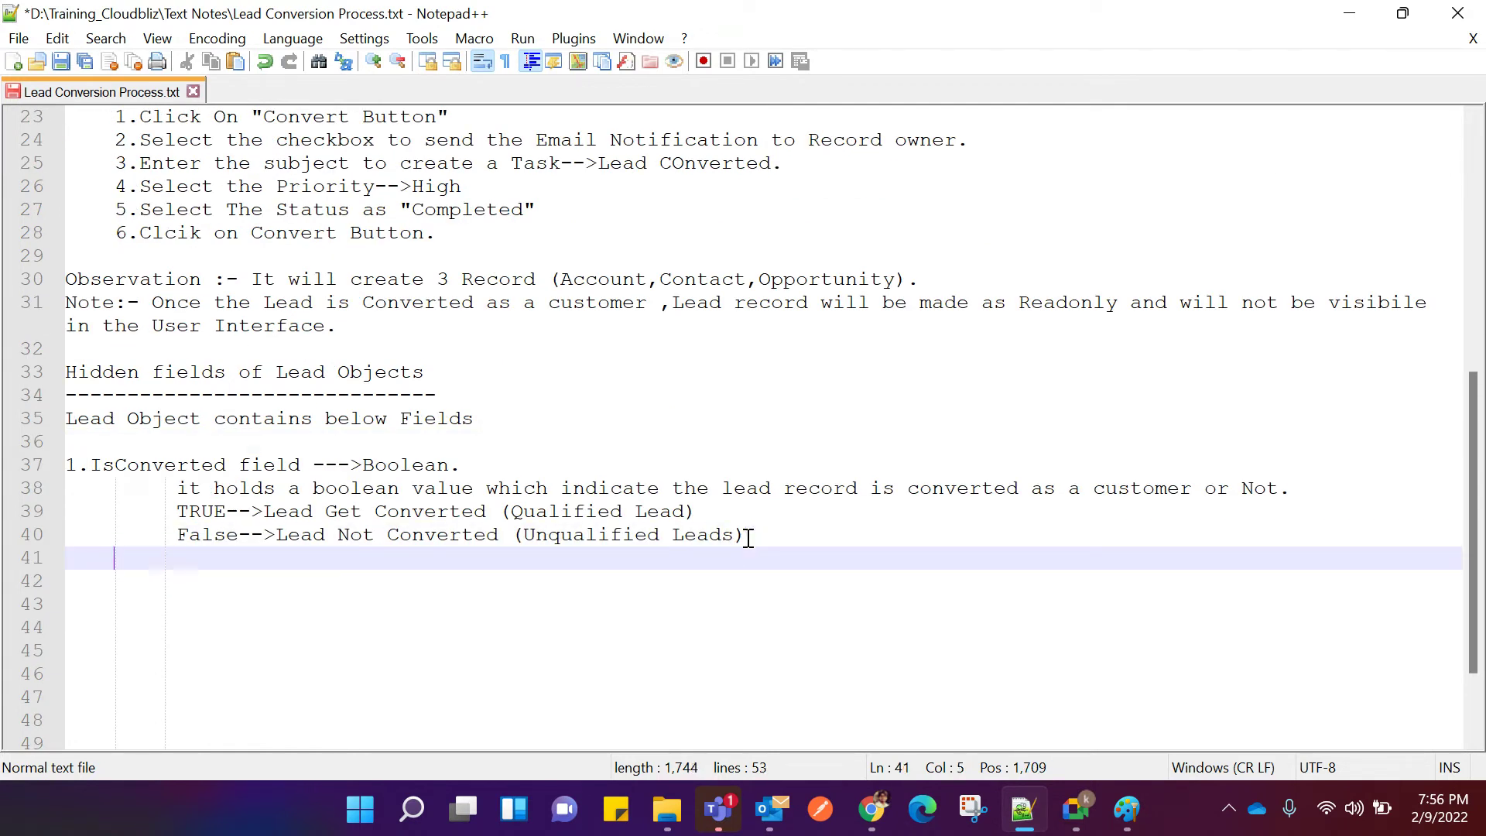
{"action": "type", "text": "2.Conve"}
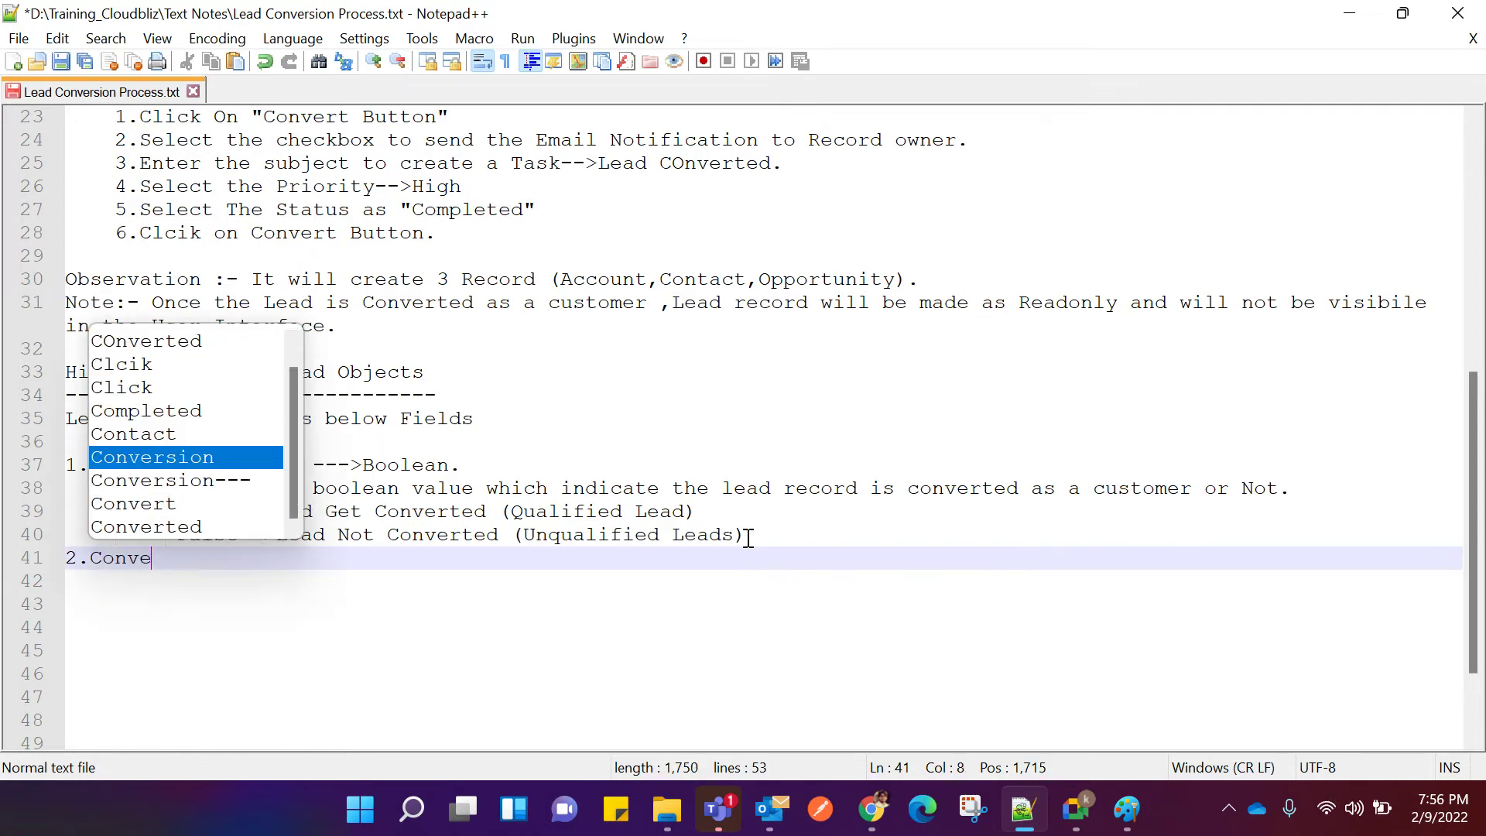
{"action": "type", "text": "rted"}
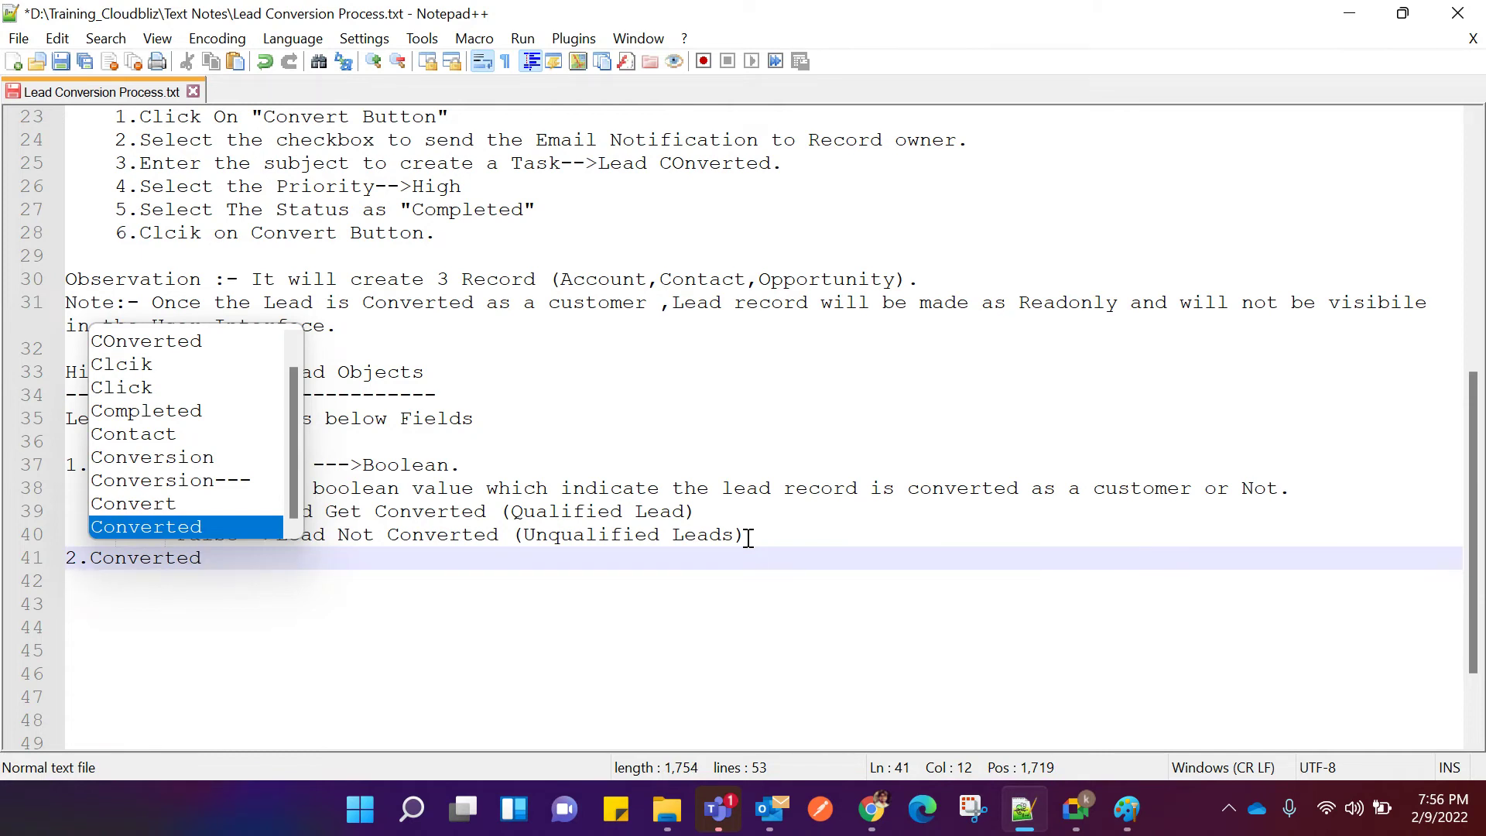
{"action": "type", "text": "AccountId"}
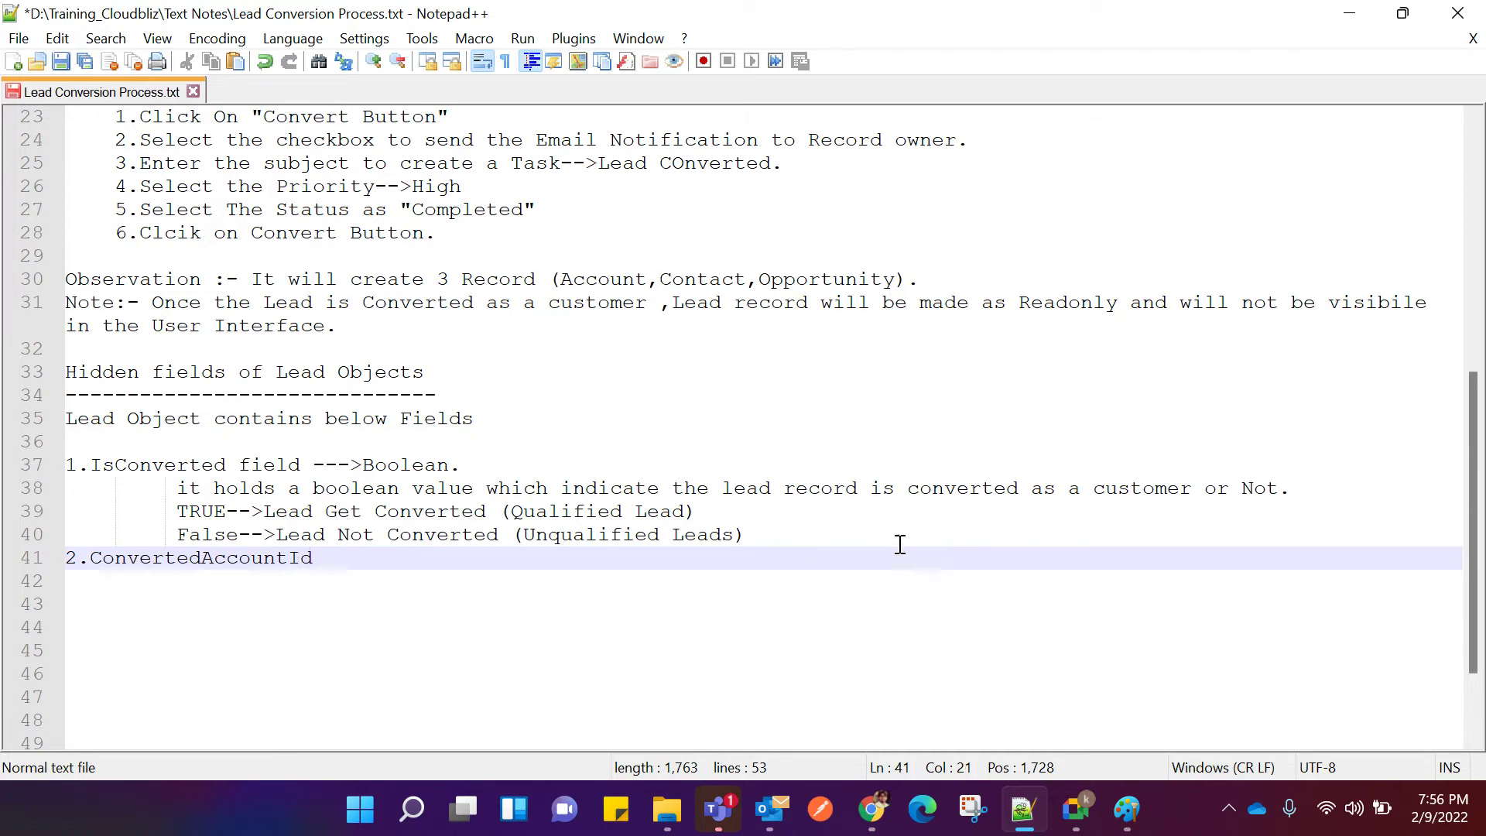
Insert a blank line above the ConvertedAccountId item and end that item with a period.
{"action": "left_click", "coordinate": [771, 542]}
{"action": "key", "text": "Return"}
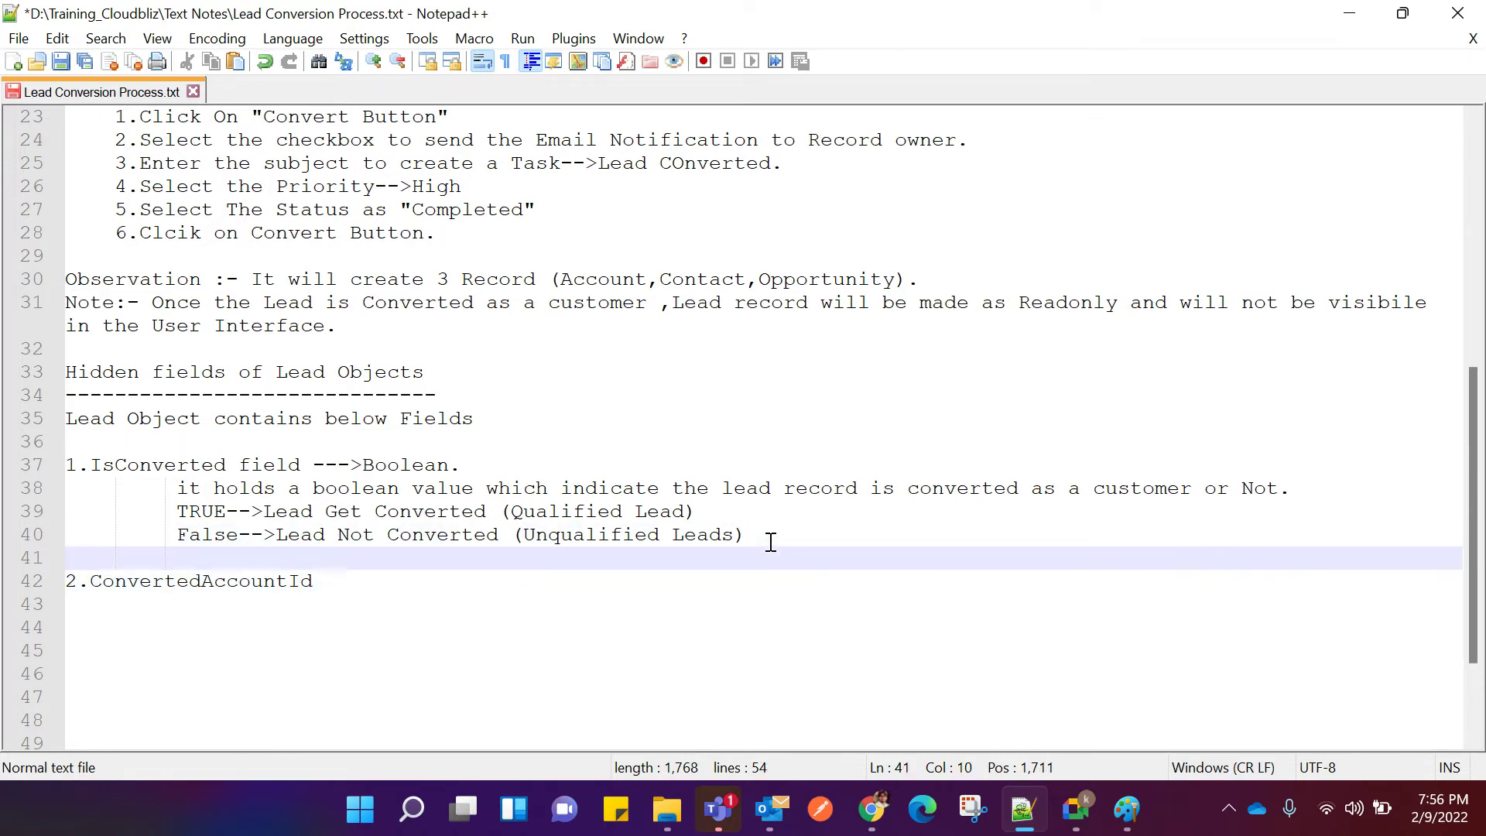
{"action": "left_click", "coordinate": [328, 583]}
{"action": "type", "text": "."}
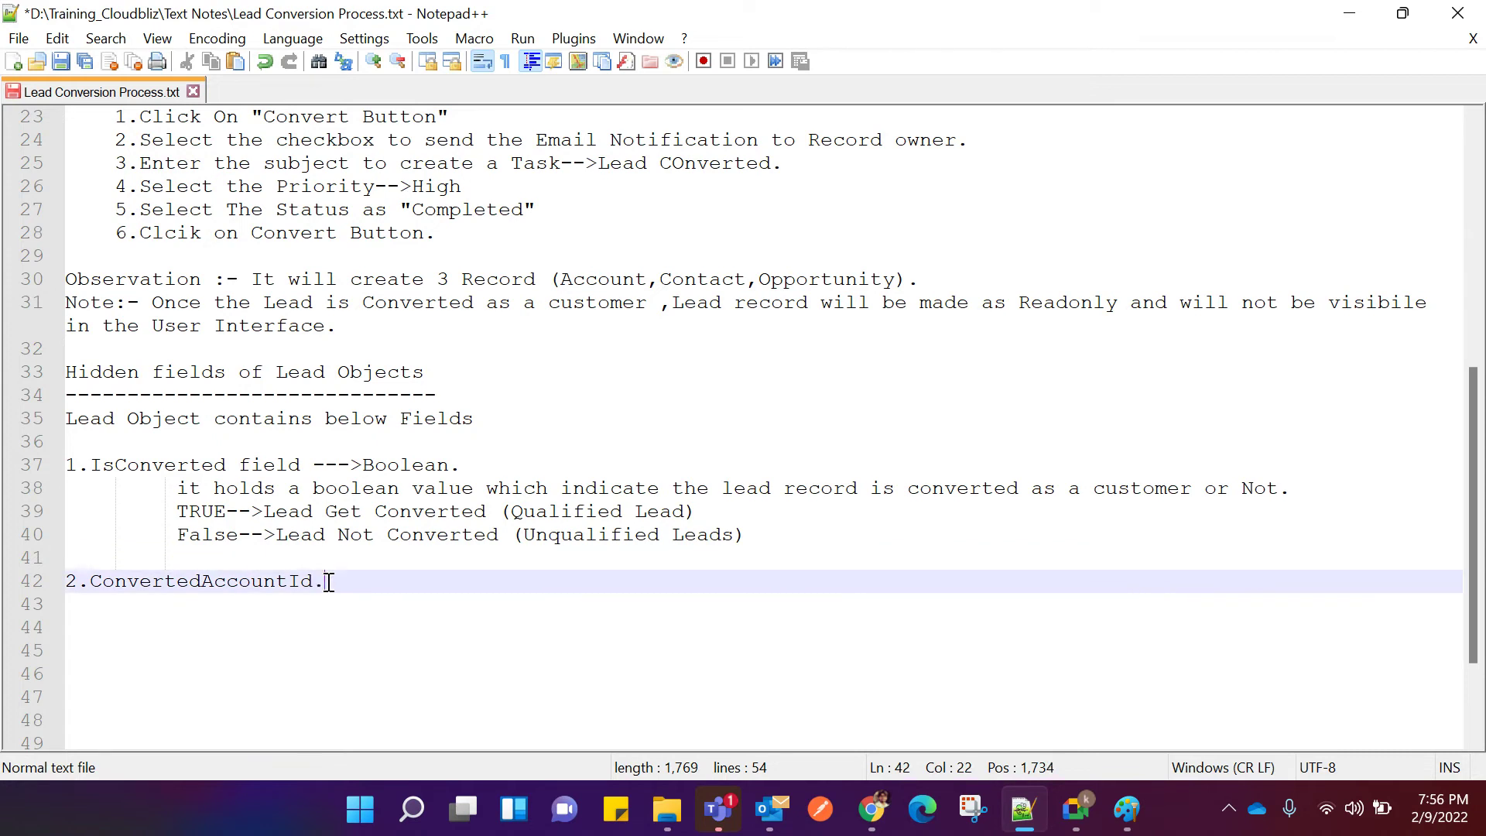
Add the item "3.ConvertedContactId." below the ConvertedAccountId item.
{"action": "key", "text": "Return"}
{"action": "type", "text": "3.C"}
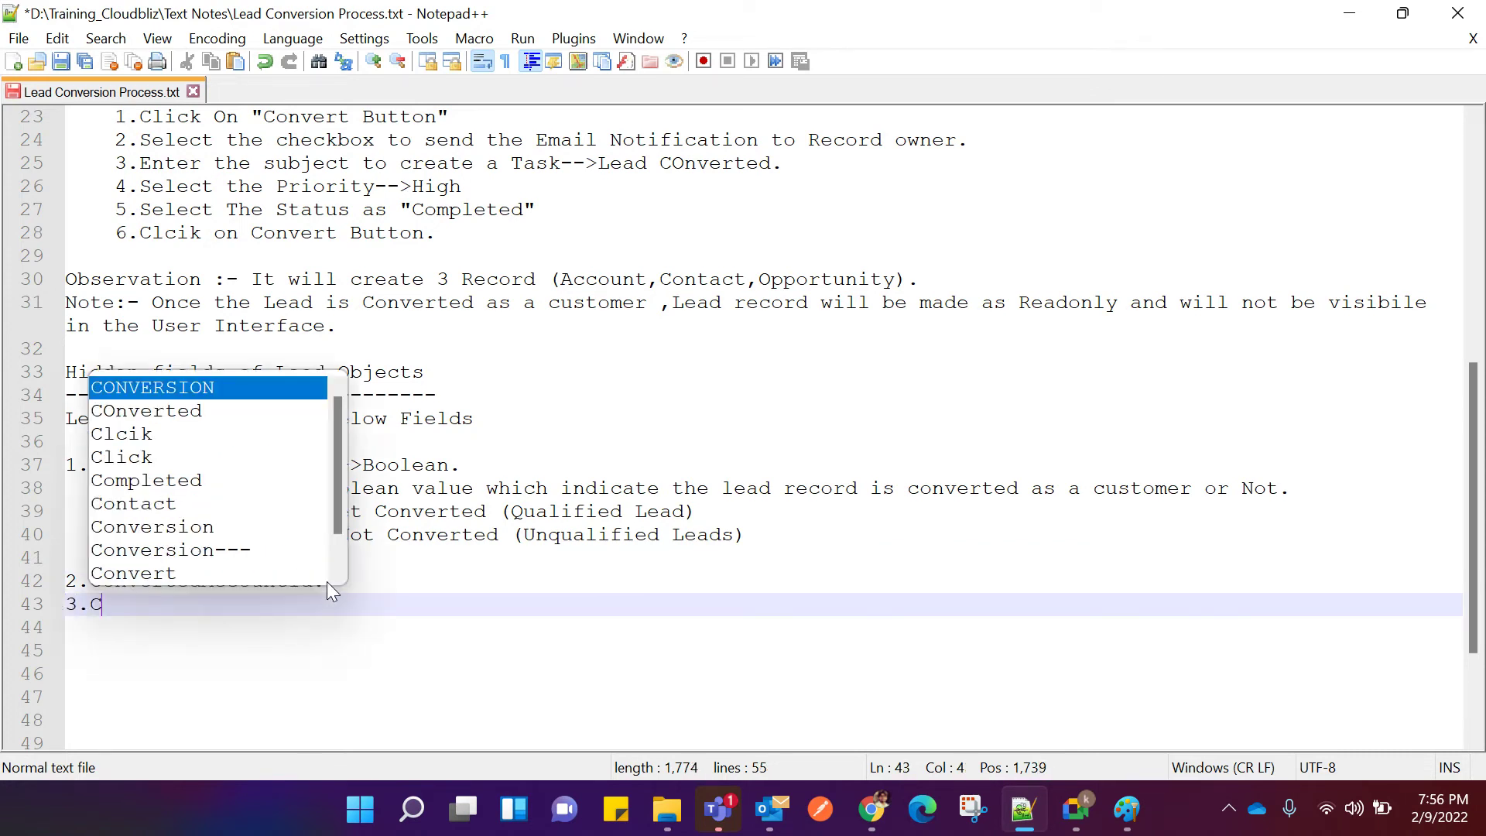
{"action": "type", "text": "onverted"}
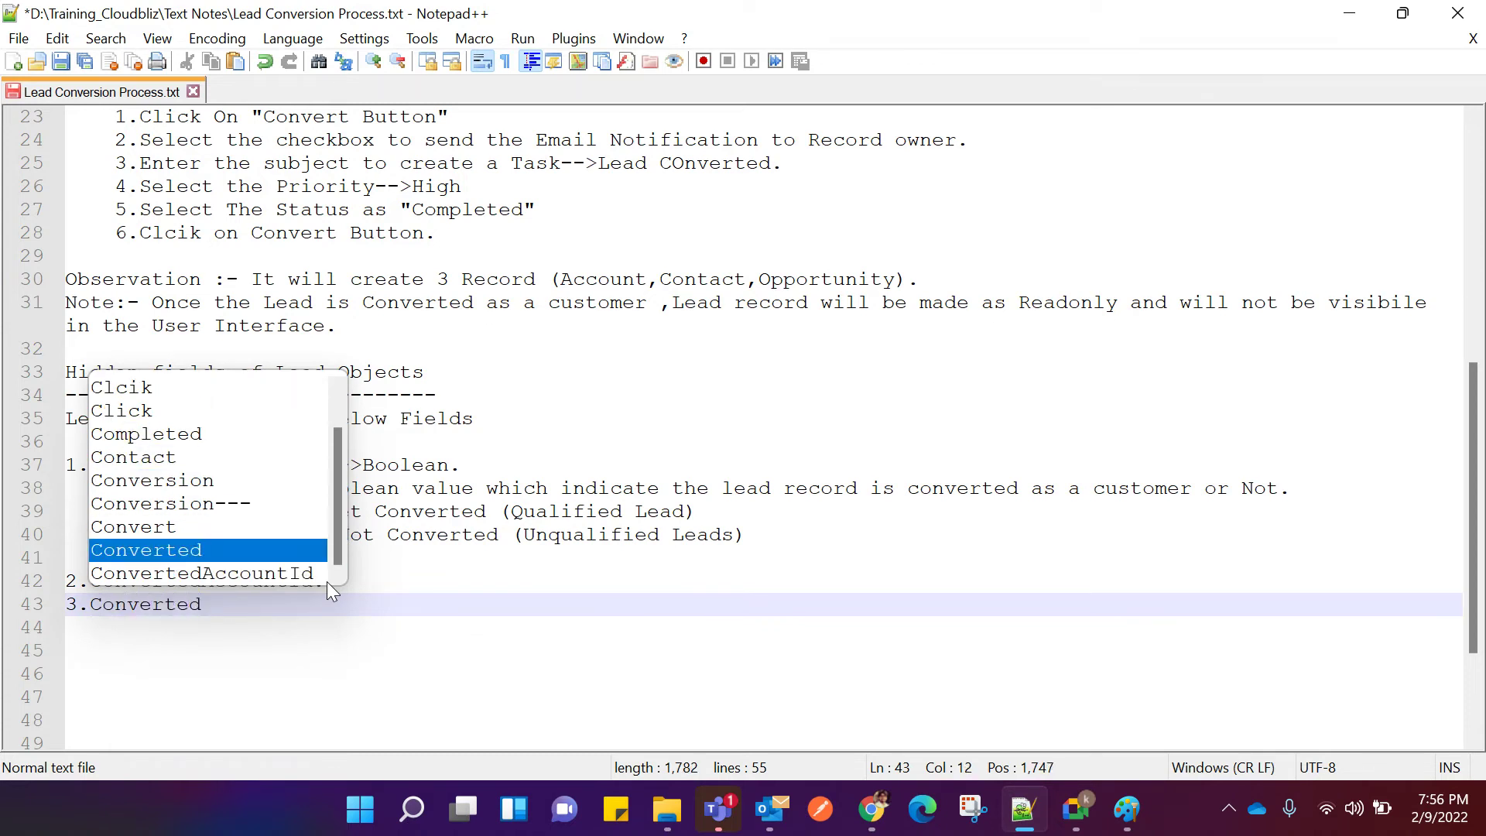
{"action": "type", "text": "Contact"}
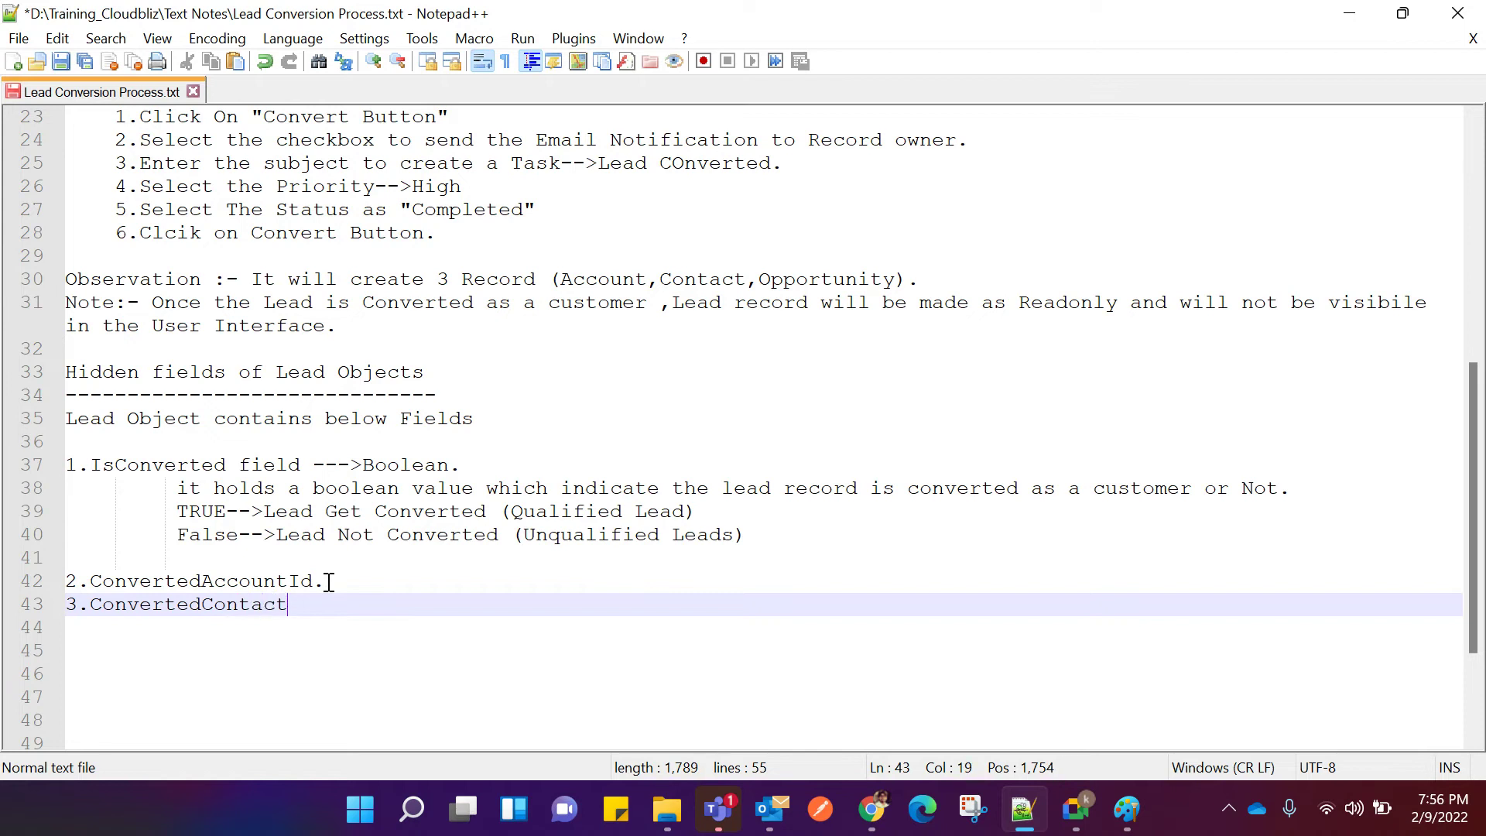
{"action": "type", "text": "Id."}
Add the item "4.ConvertedOpportunityId" below the ConvertedContactId item.
{"action": "key", "text": "Return"}
{"action": "type", "text": "4.Co"}
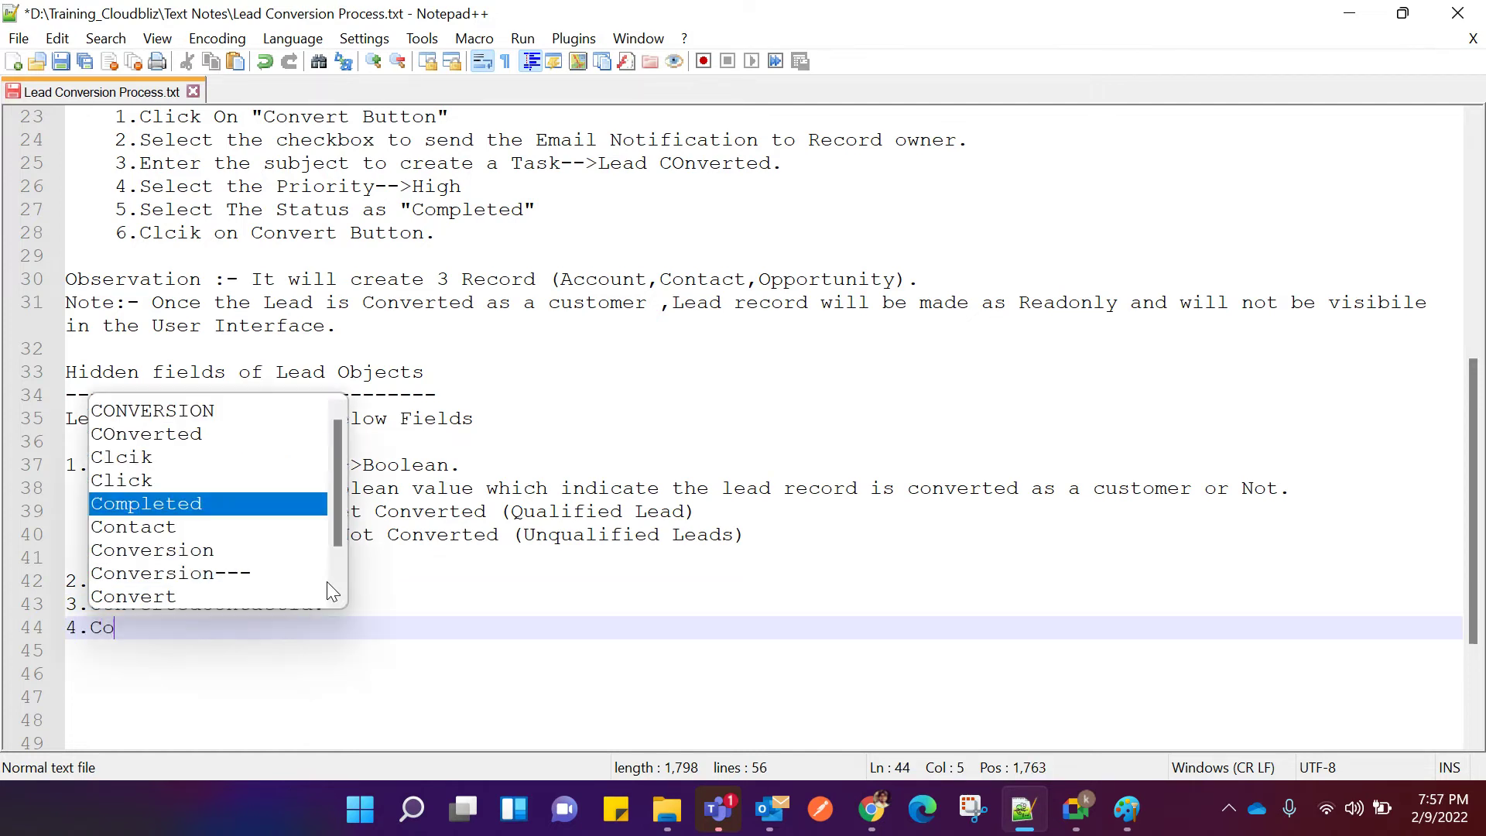
{"action": "type", "text": "nverted"}
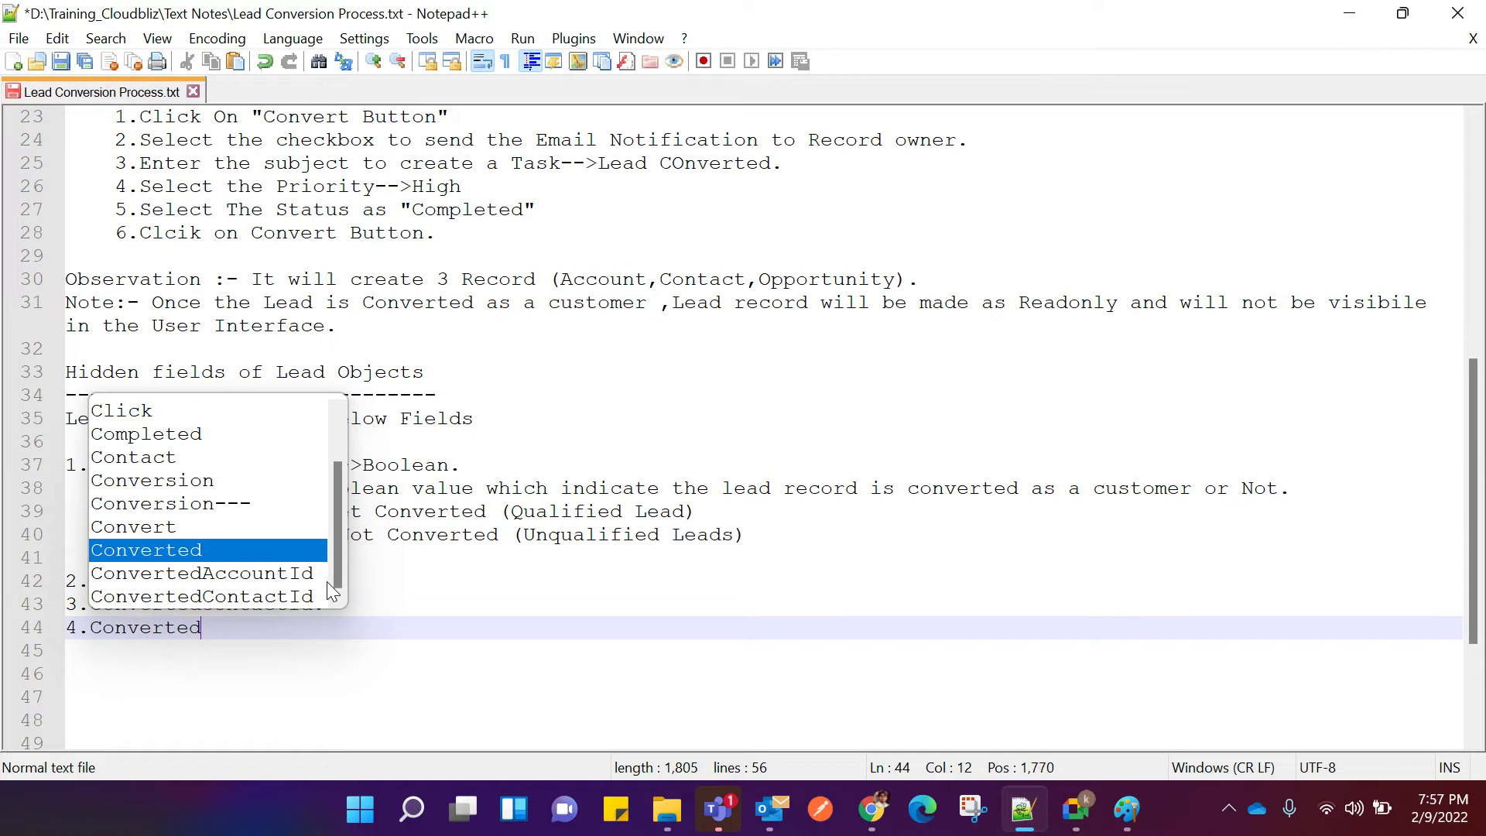
{"action": "type", "text": "Oppo"}
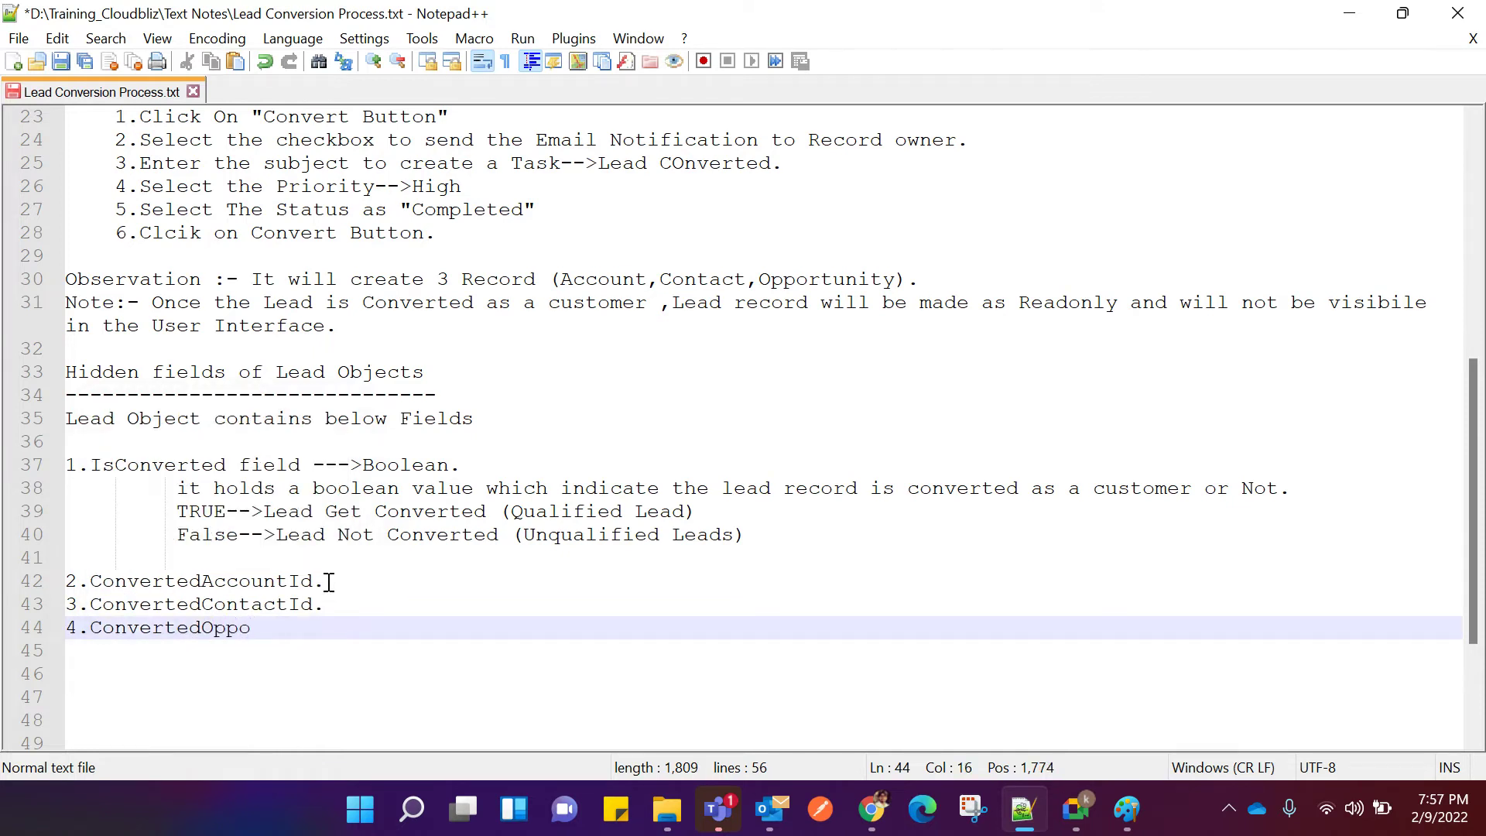
{"action": "type", "text": "rtunityId"}
Start a new line indented by two levels beneath the ConvertedAccountId item.
{"action": "left_click", "coordinate": [331, 582]}
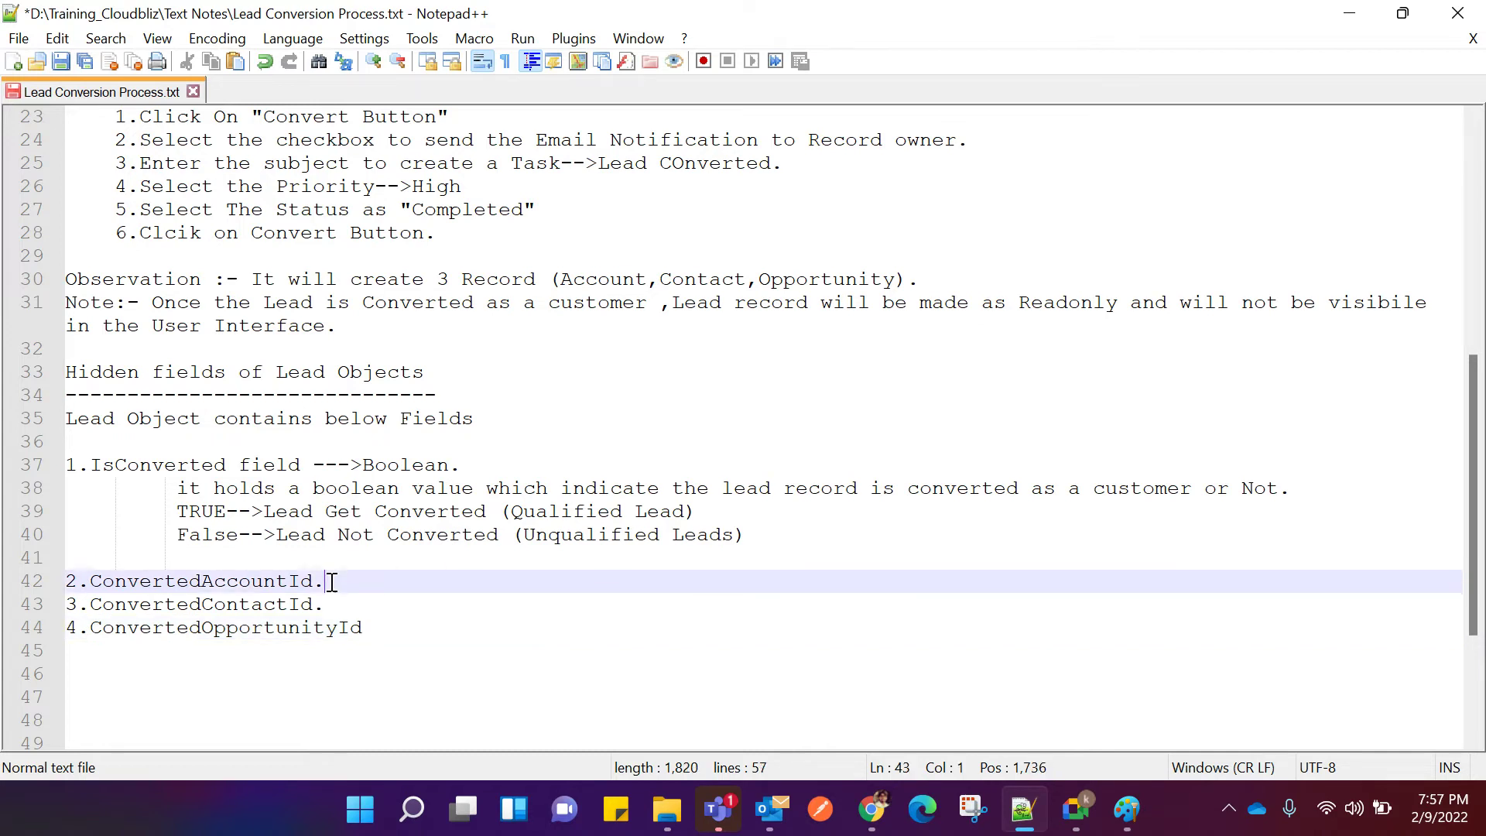
{"action": "key", "text": "Return"}
{"action": "key", "text": "Tab"}
{"action": "key", "text": "Tab"}
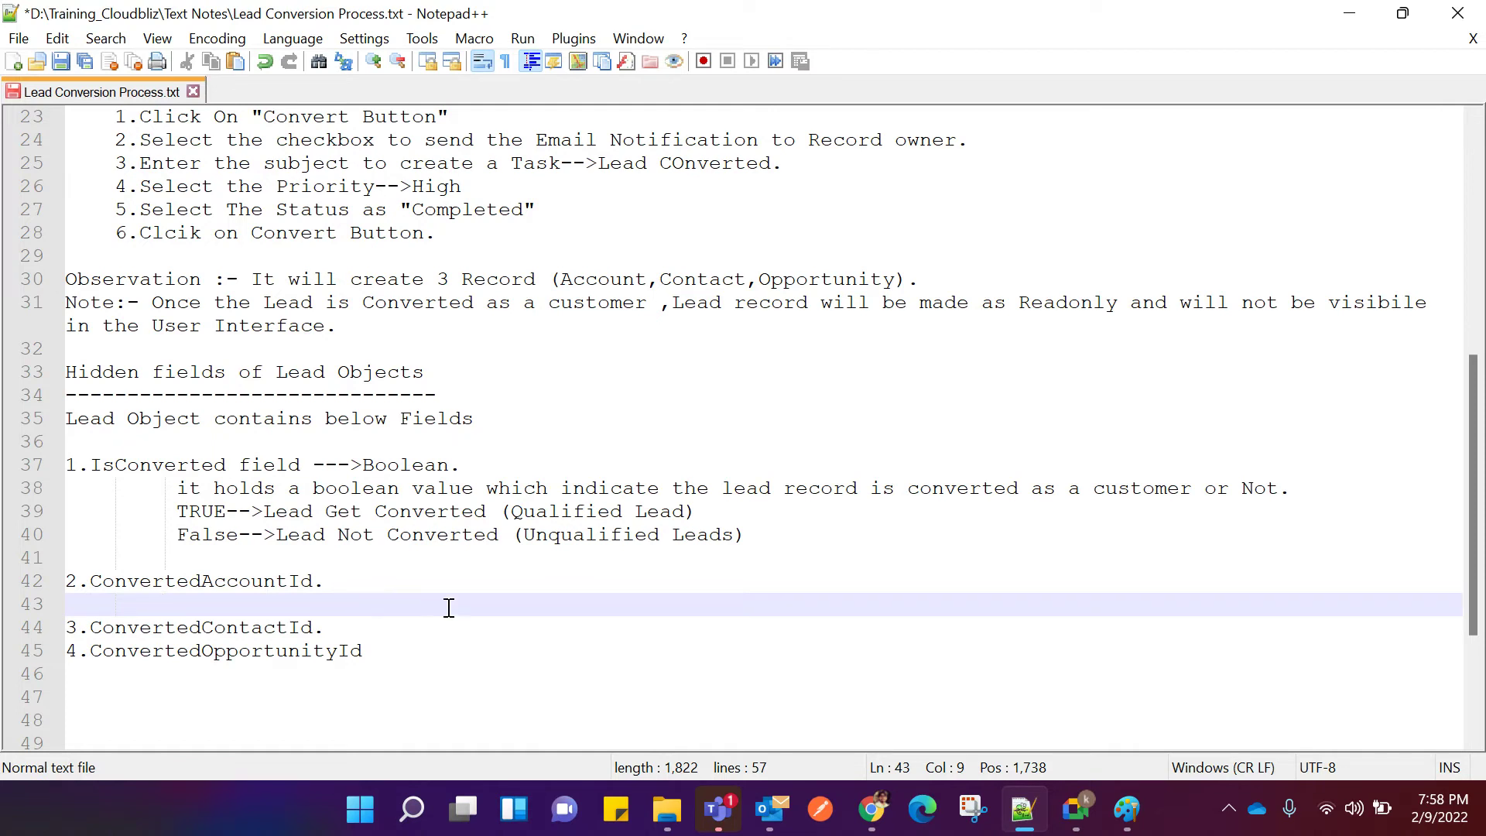
Switch to Salesforce in Chrome and highlight the record ID in the converted account's URL.
{"action": "mouse_move", "coordinate": [869, 826]}
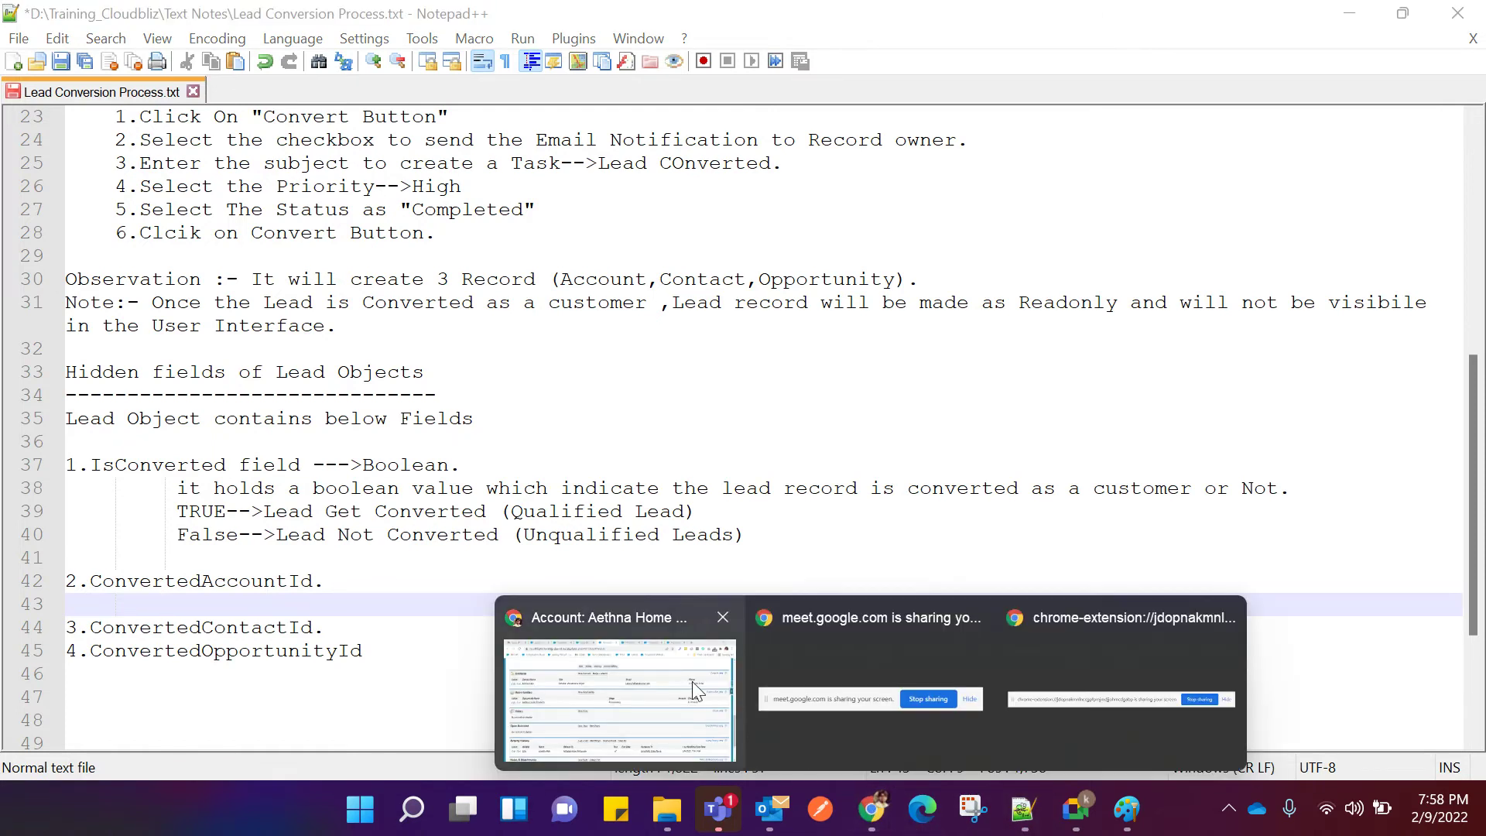
{"action": "left_click", "coordinate": [687, 679]}
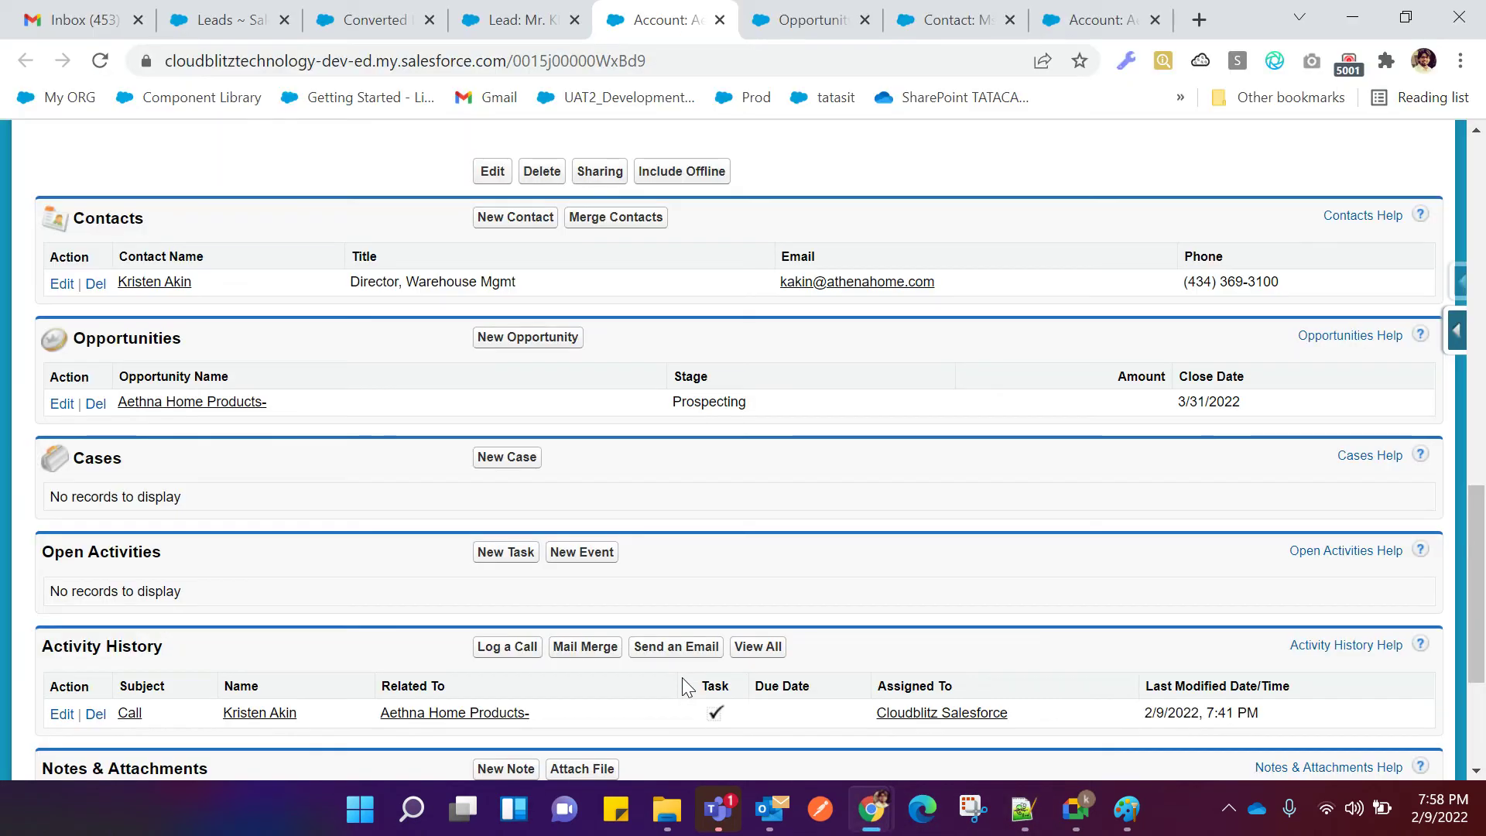
{"action": "left_click", "coordinate": [770, 29]}
{"action": "left_click", "coordinate": [911, 23]}
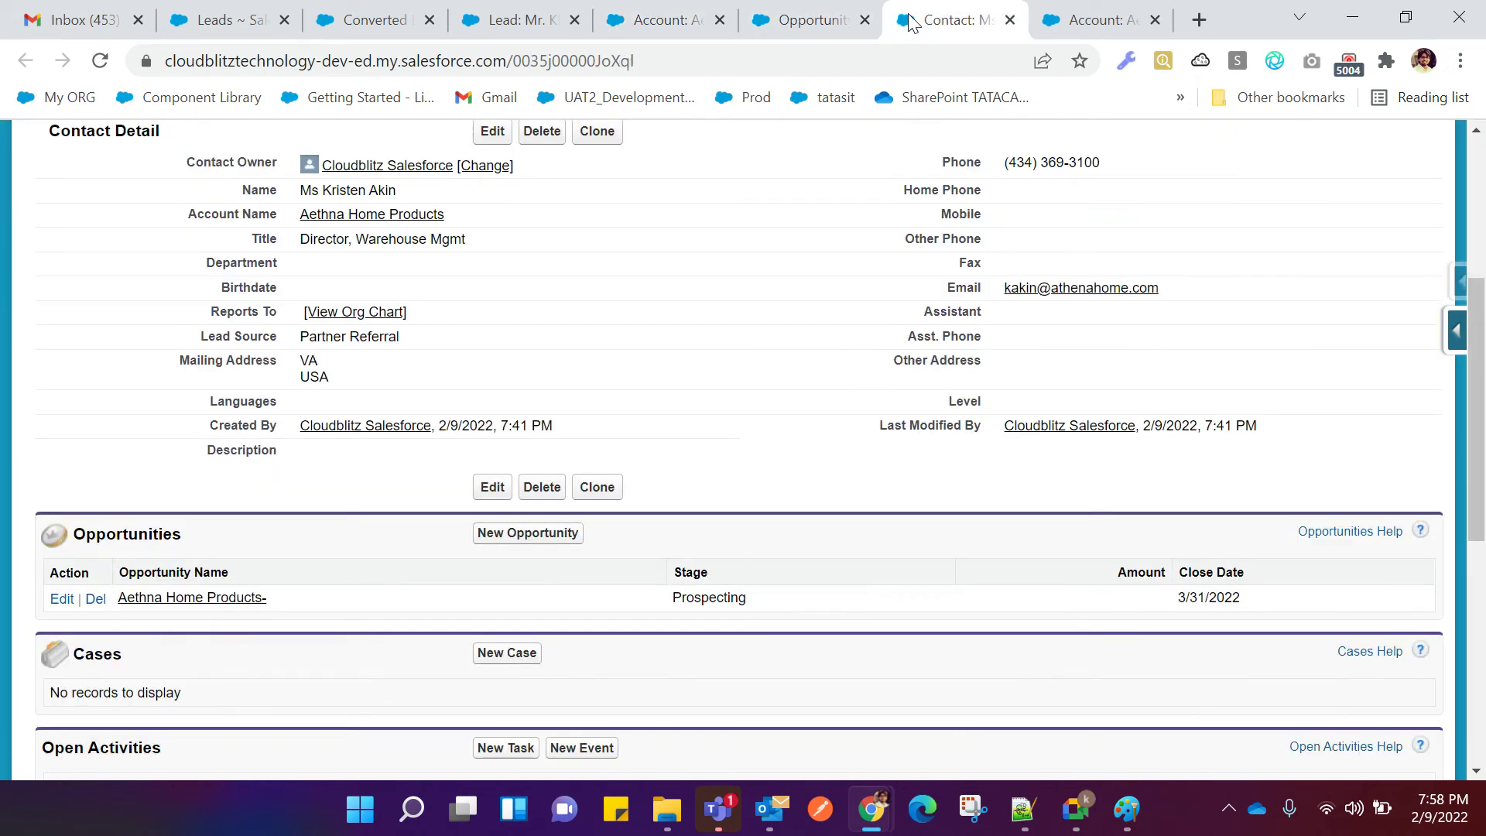
{"action": "left_click", "coordinate": [685, 21]}
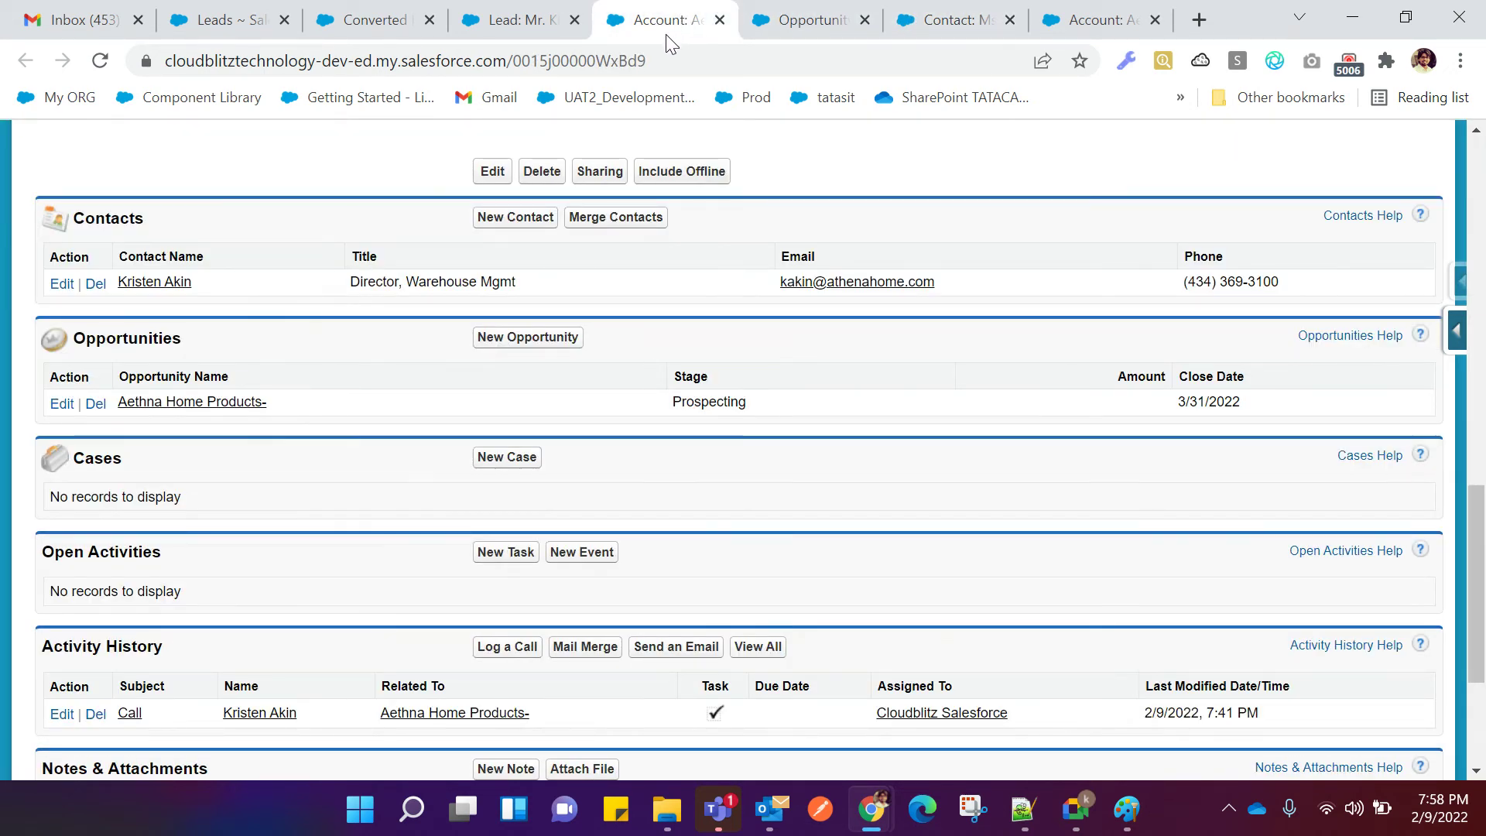
{"action": "left_click_drag", "start_coordinate": [648, 60], "coordinate": [511, 51]}
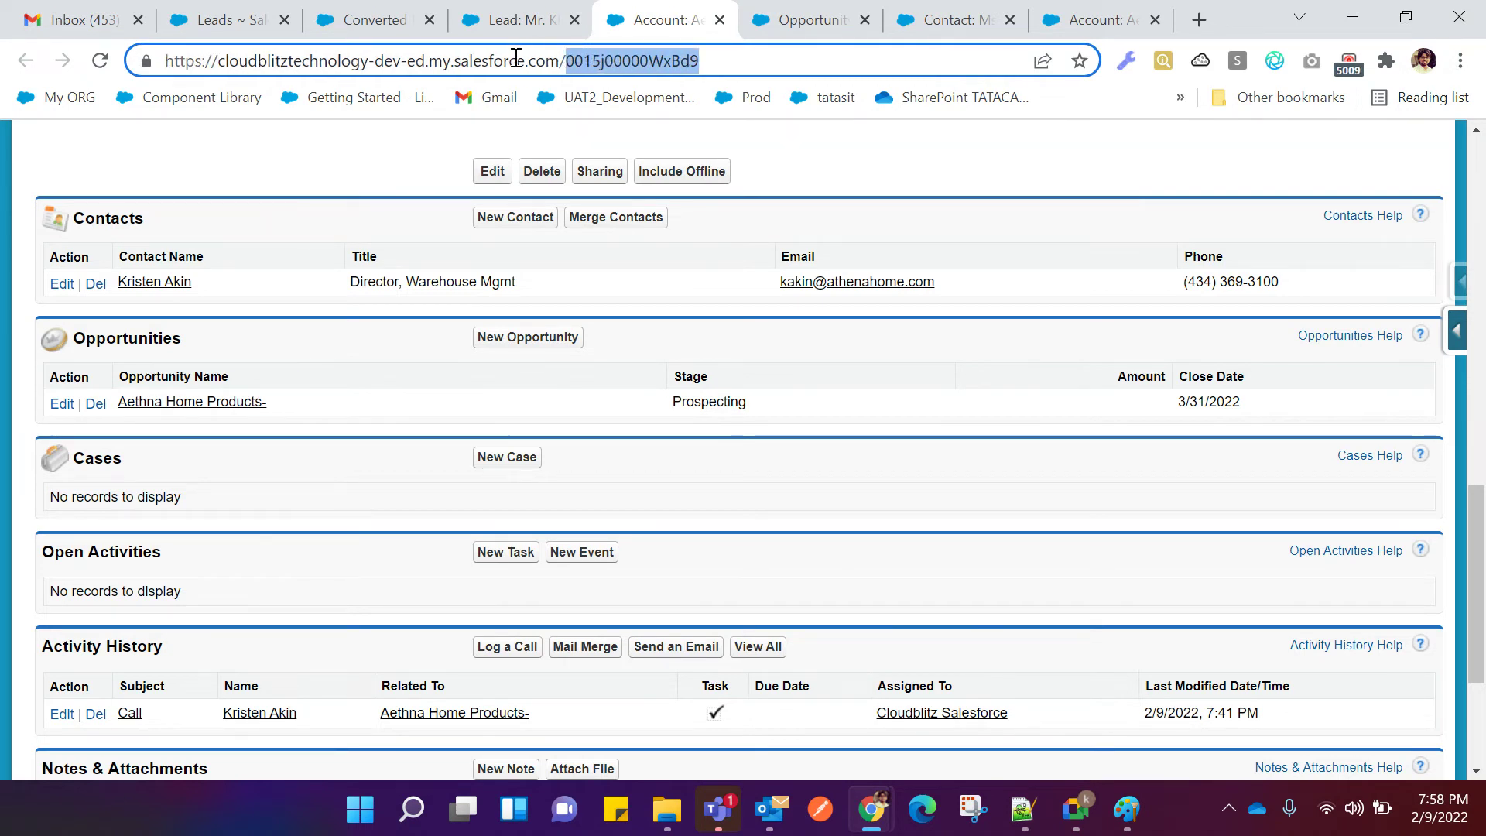
{"action": "left_click", "coordinate": [697, 60]}
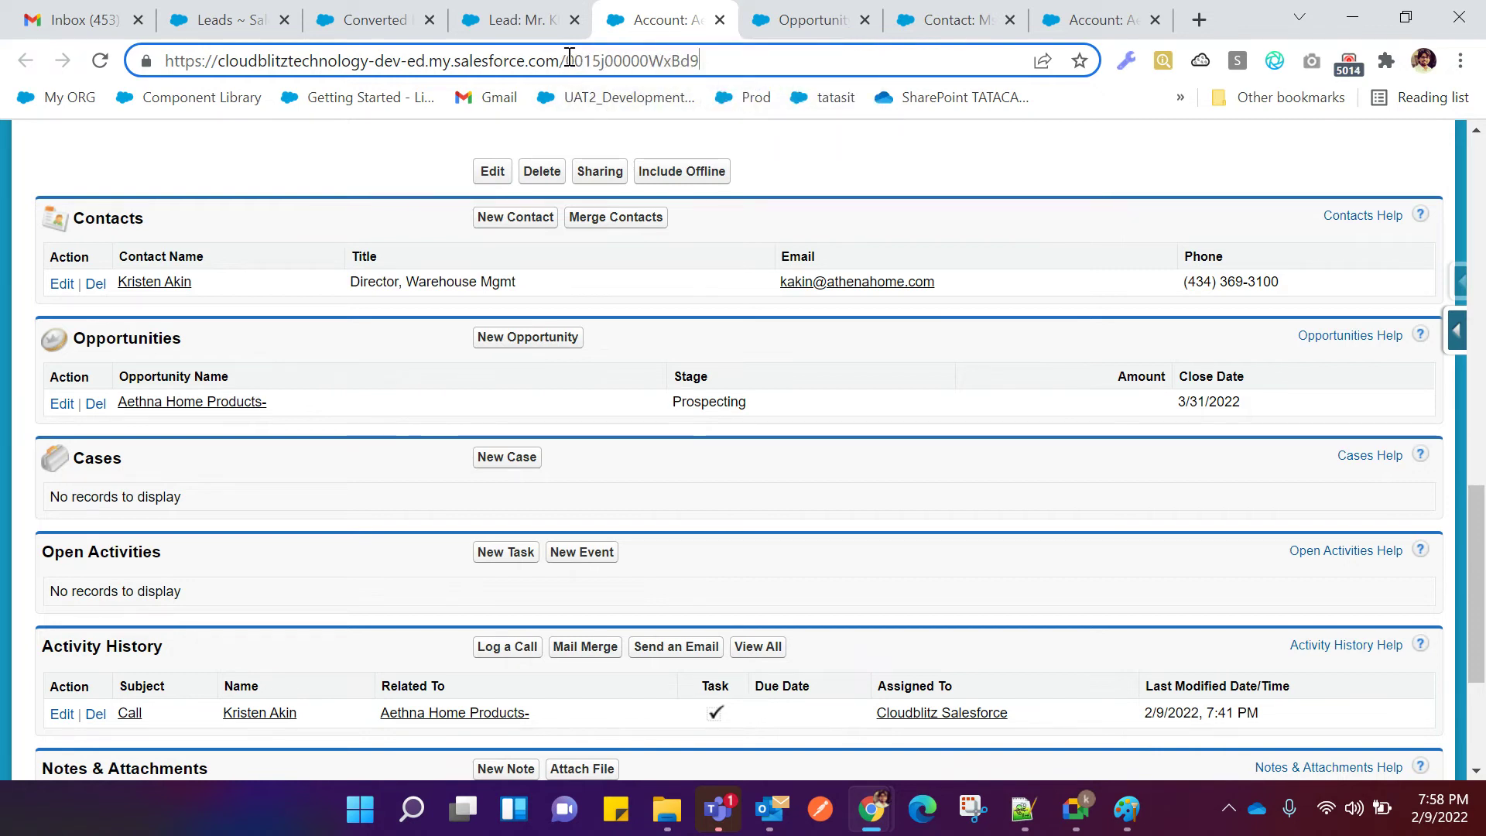
{"action": "left_click_drag", "start_coordinate": [566, 60], "coordinate": [704, 60]}
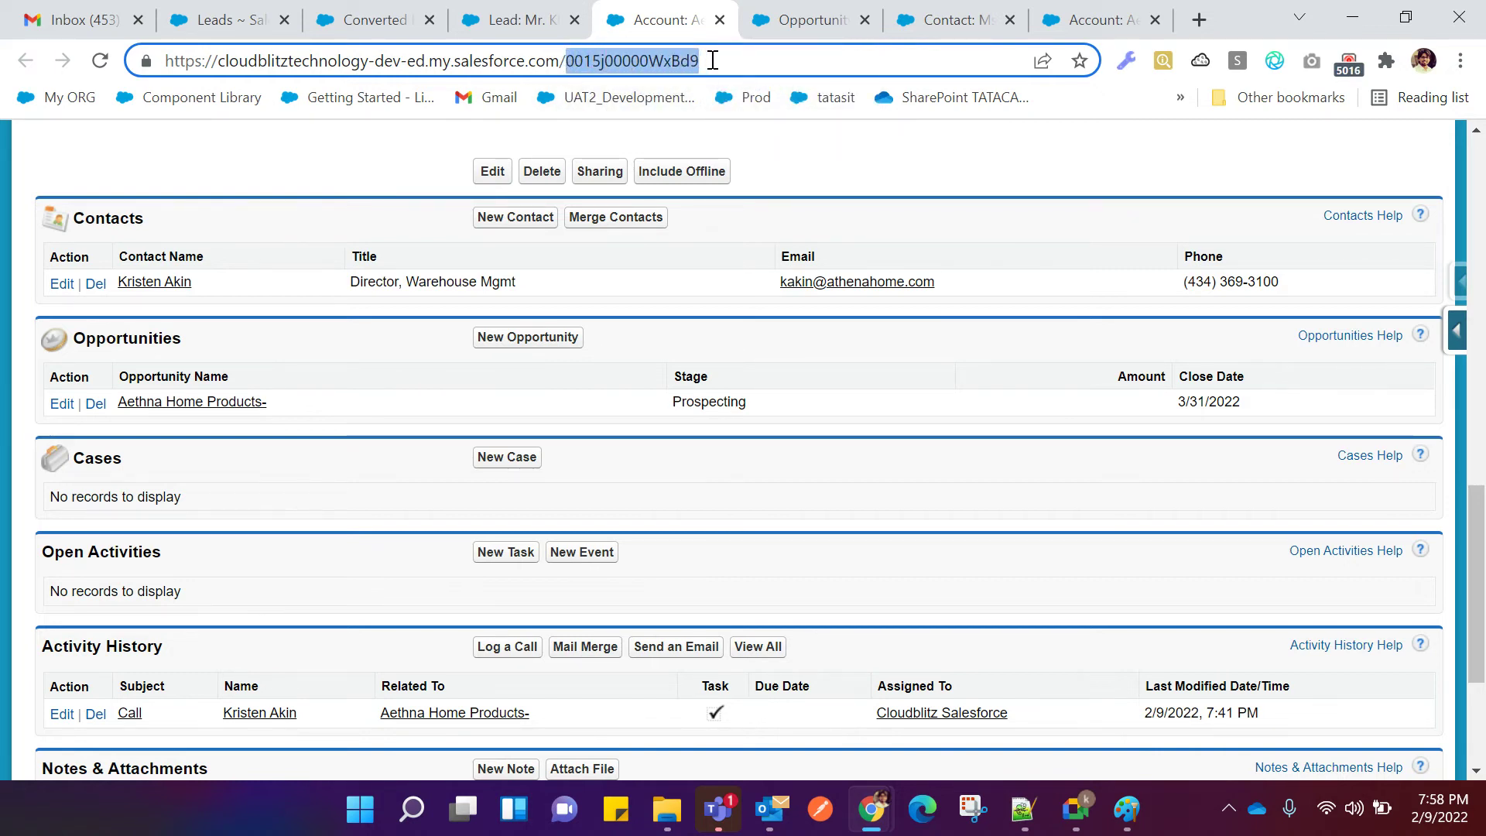
{"action": "left_click", "coordinate": [706, 60]}
Highlight the record IDs in the URLs of the converted opportunity and the converted contact.
{"action": "left_click", "coordinate": [775, 23]}
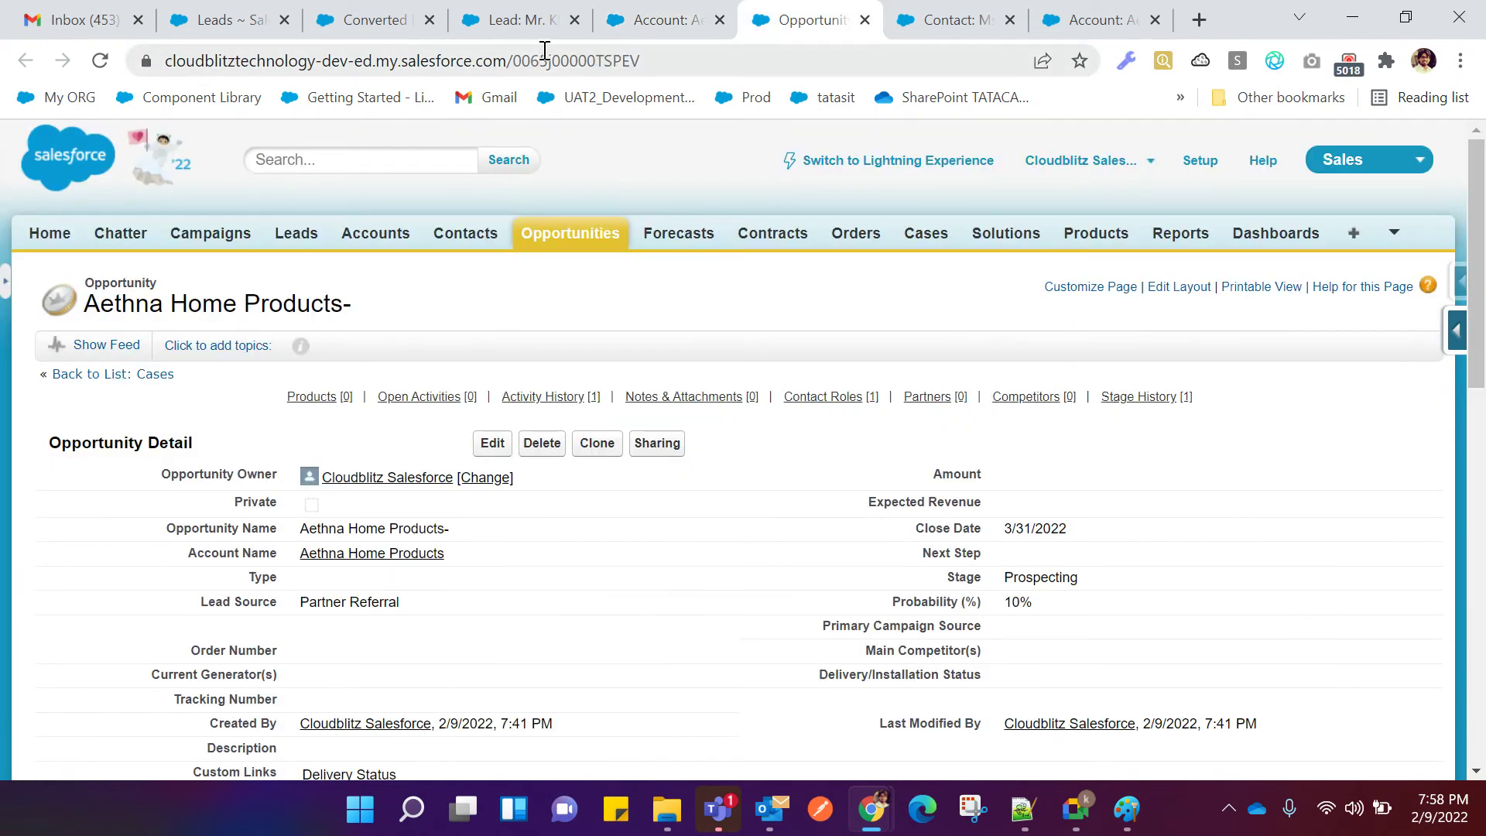
{"action": "left_click_drag", "start_coordinate": [512, 60], "coordinate": [645, 62]}
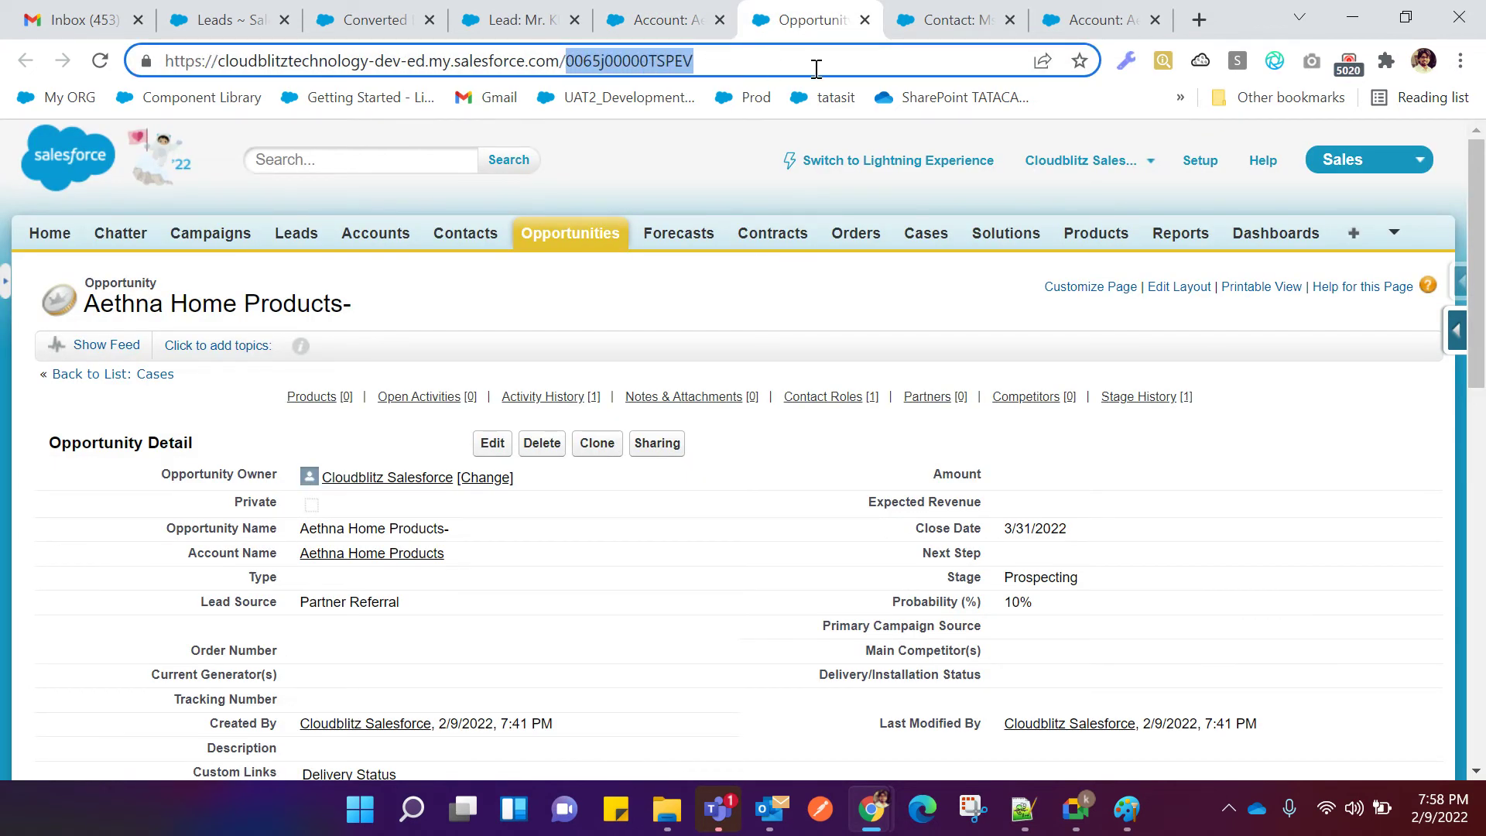
{"action": "left_click", "coordinate": [929, 21]}
{"action": "left_click_drag", "start_coordinate": [513, 61], "coordinate": [656, 61]}
{"action": "left_click", "coordinate": [706, 61]}
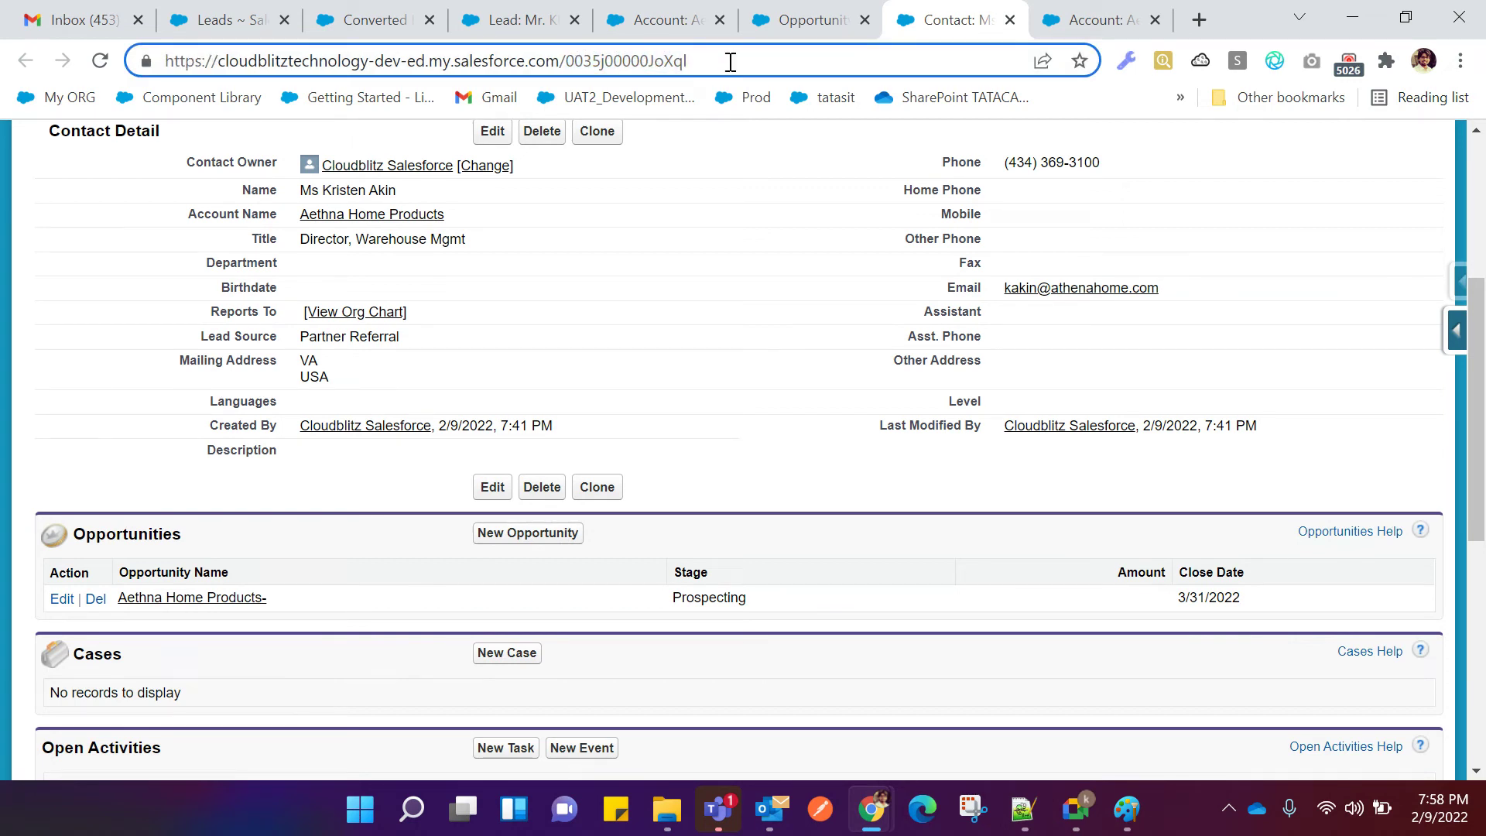
{"action": "scroll", "coordinate": [700, 224], "scroll_direction": "up", "scroll_amount": 1}
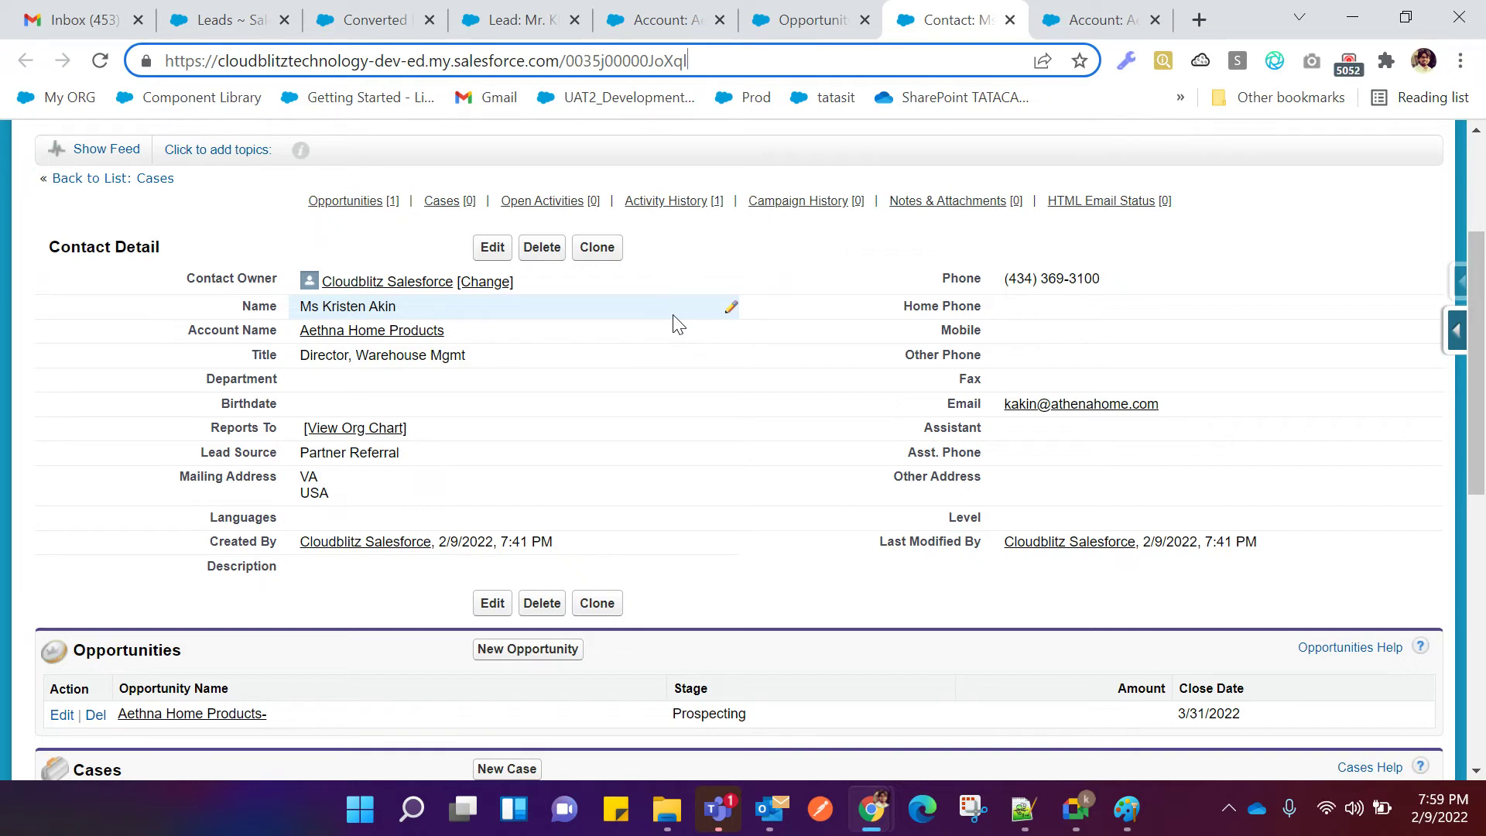
{"action": "left_click_drag", "start_coordinate": [566, 61], "coordinate": [732, 55]}
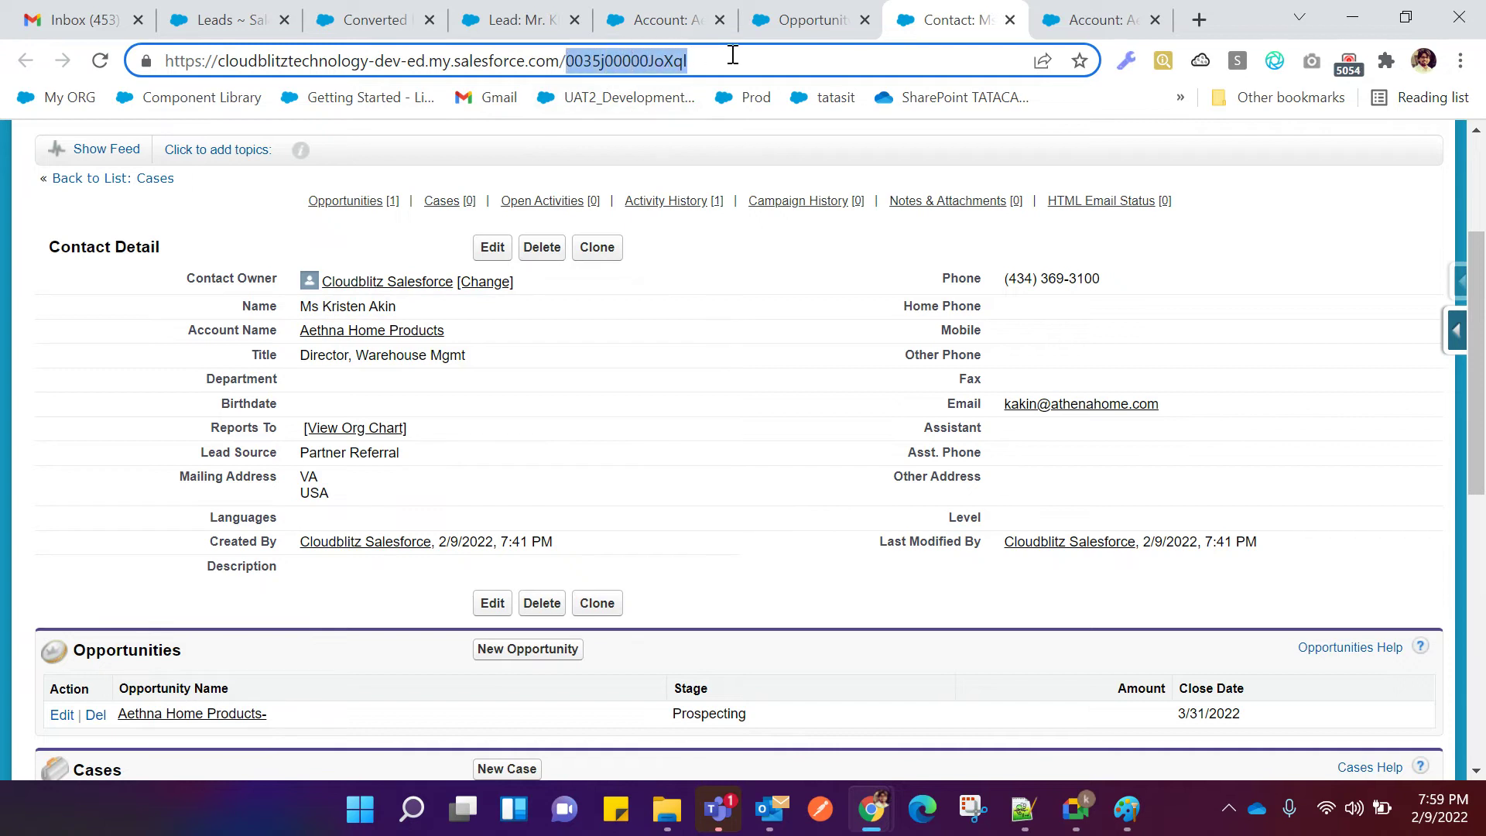
{"action": "left_click", "coordinate": [733, 55]}
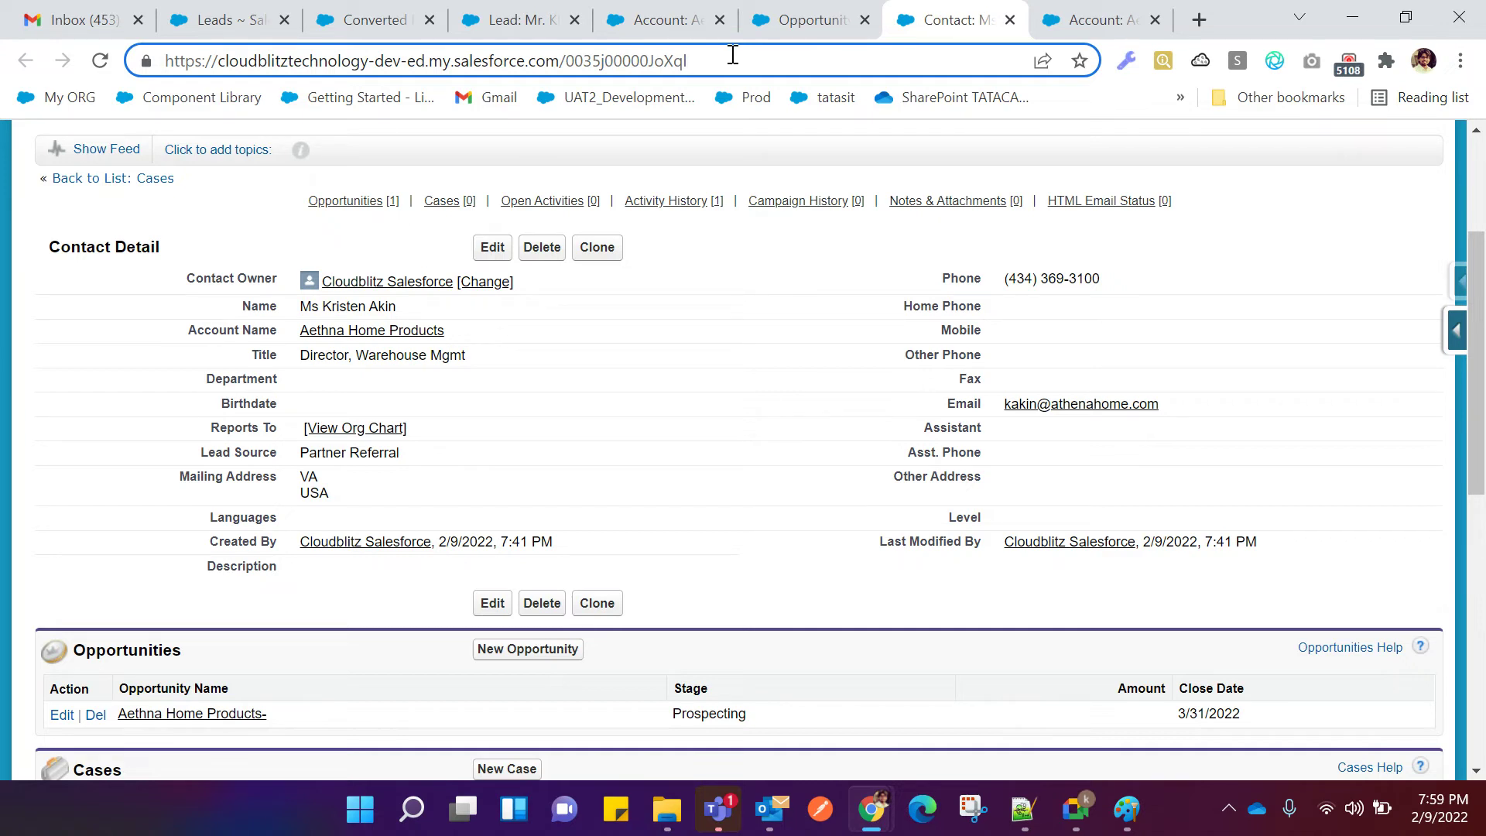
Review the open account, opportunity and contact records again, ending on the account.
{"action": "left_click", "coordinate": [664, 23]}
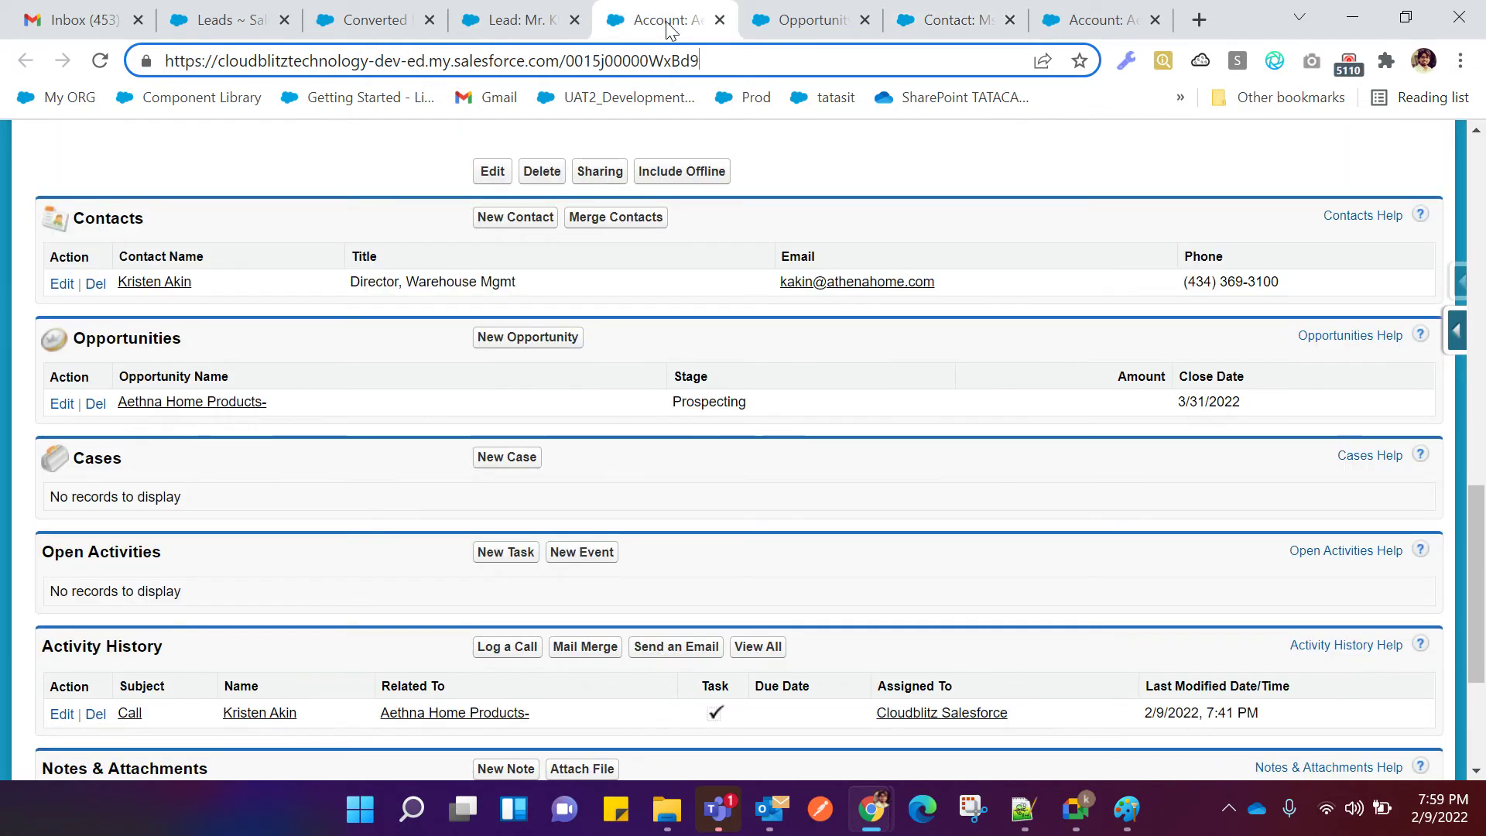
{"action": "left_click", "coordinate": [766, 20]}
{"action": "left_click", "coordinate": [927, 23]}
{"action": "left_click", "coordinate": [683, 19]}
Switch to Notepad++ and write "It Holds the Account Record ID" on the indented line beneath ConvertedAccountId.
{"action": "left_click", "coordinate": [1026, 806]}
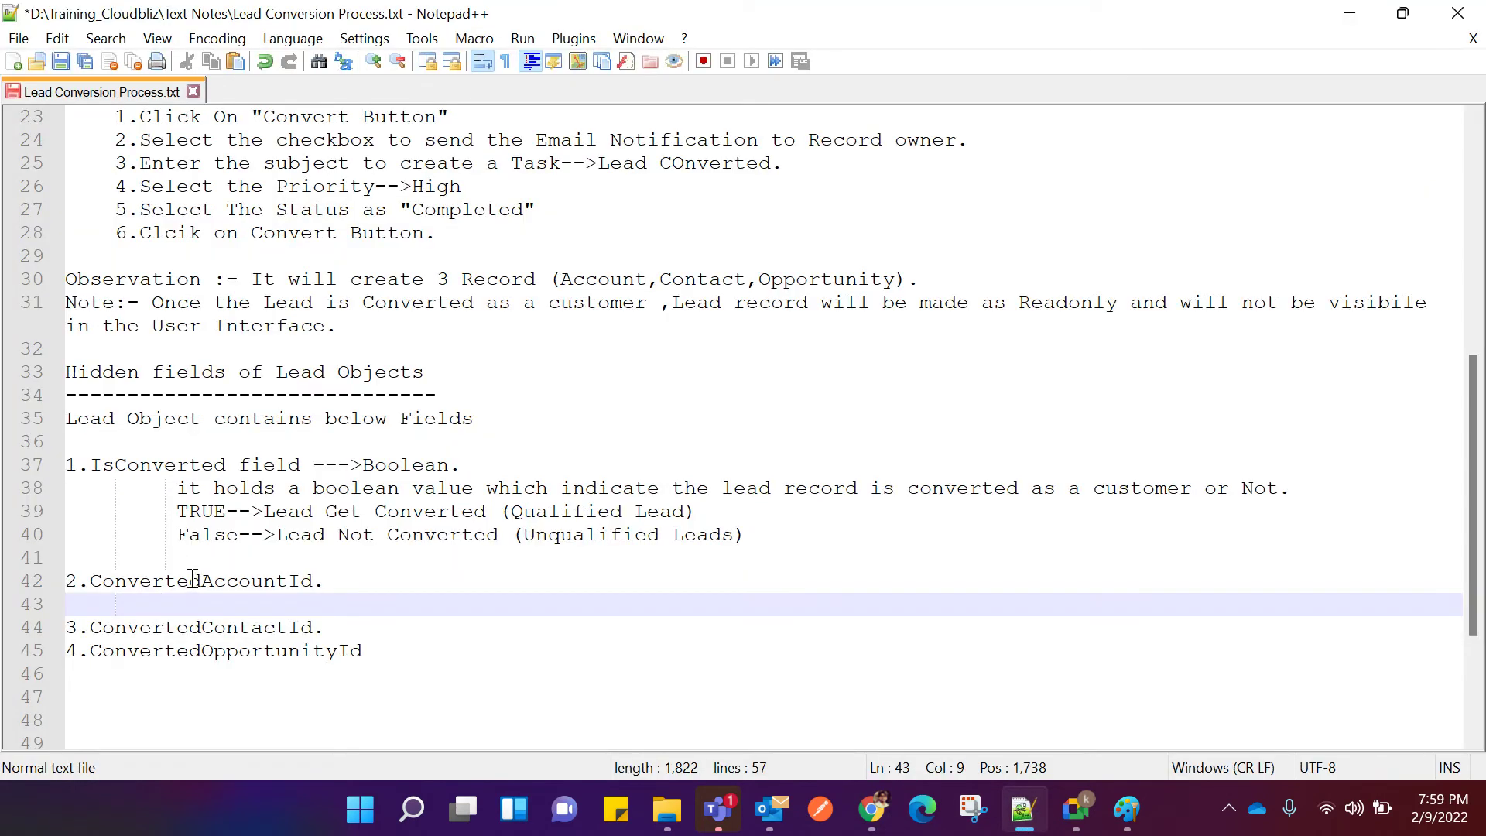
{"action": "type", "text": "It Hol"}
{"action": "type", "text": "s"}
{"action": "key", "text": "BackSpace"}
{"action": "type", "text": "ld"}
{"action": "key", "text": "BackSpace"}
{"action": "key", "text": "BackSpace"}
{"action": "type", "text": "ds the "}
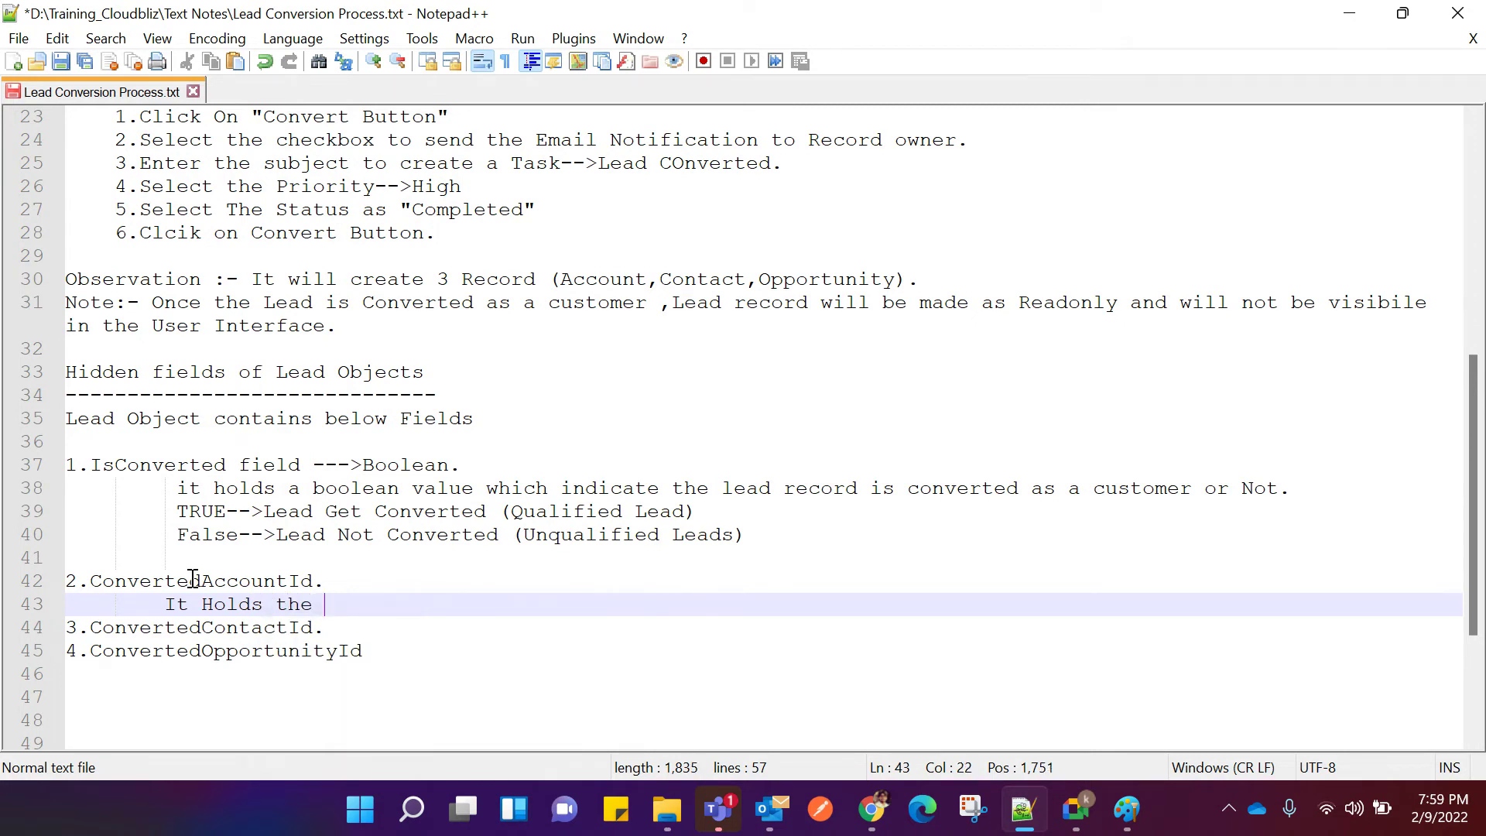
{"action": "type", "text": "Ac"}
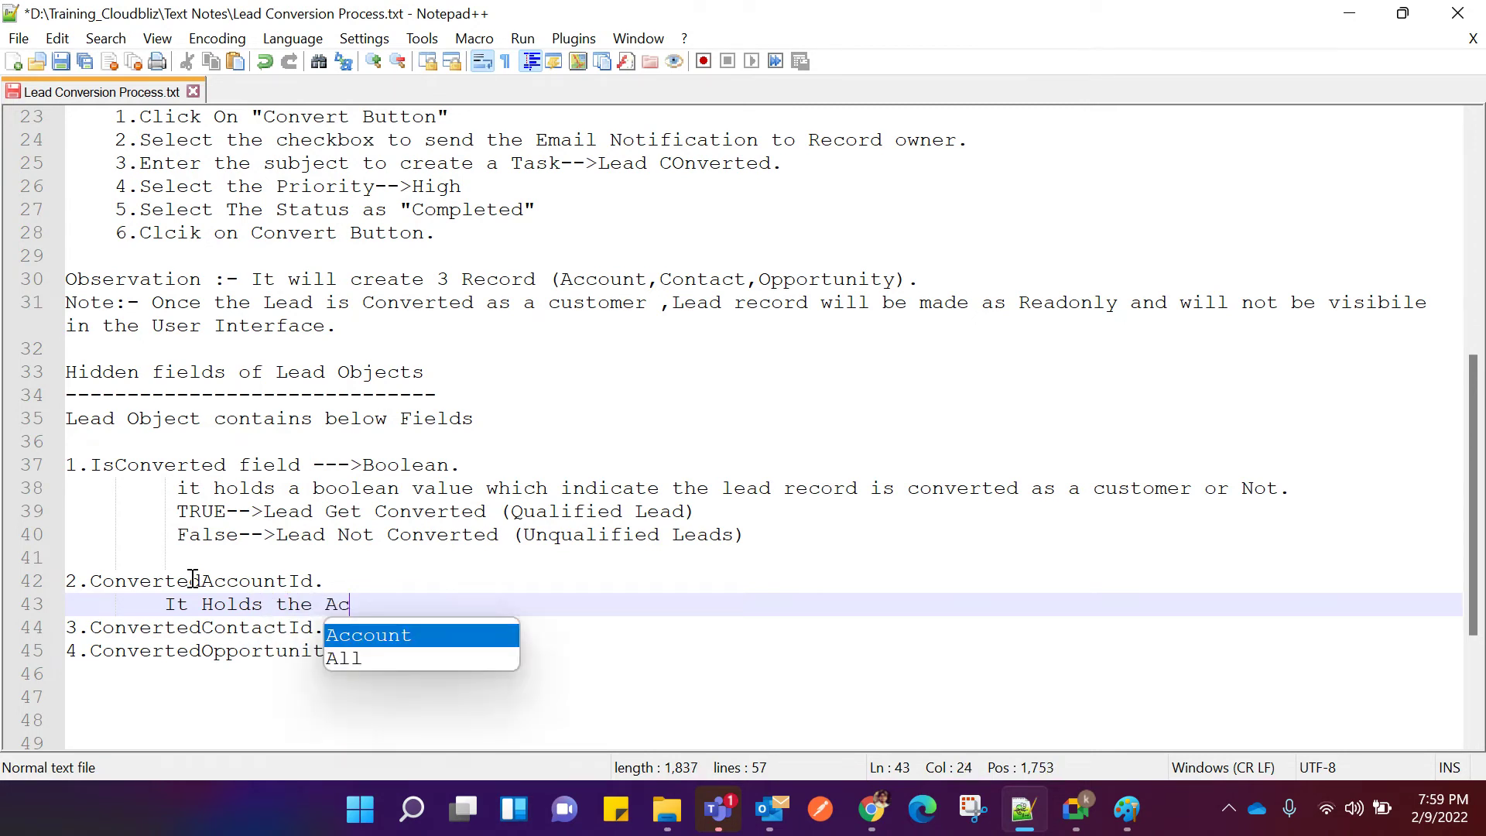
{"action": "type", "text": "count Re"}
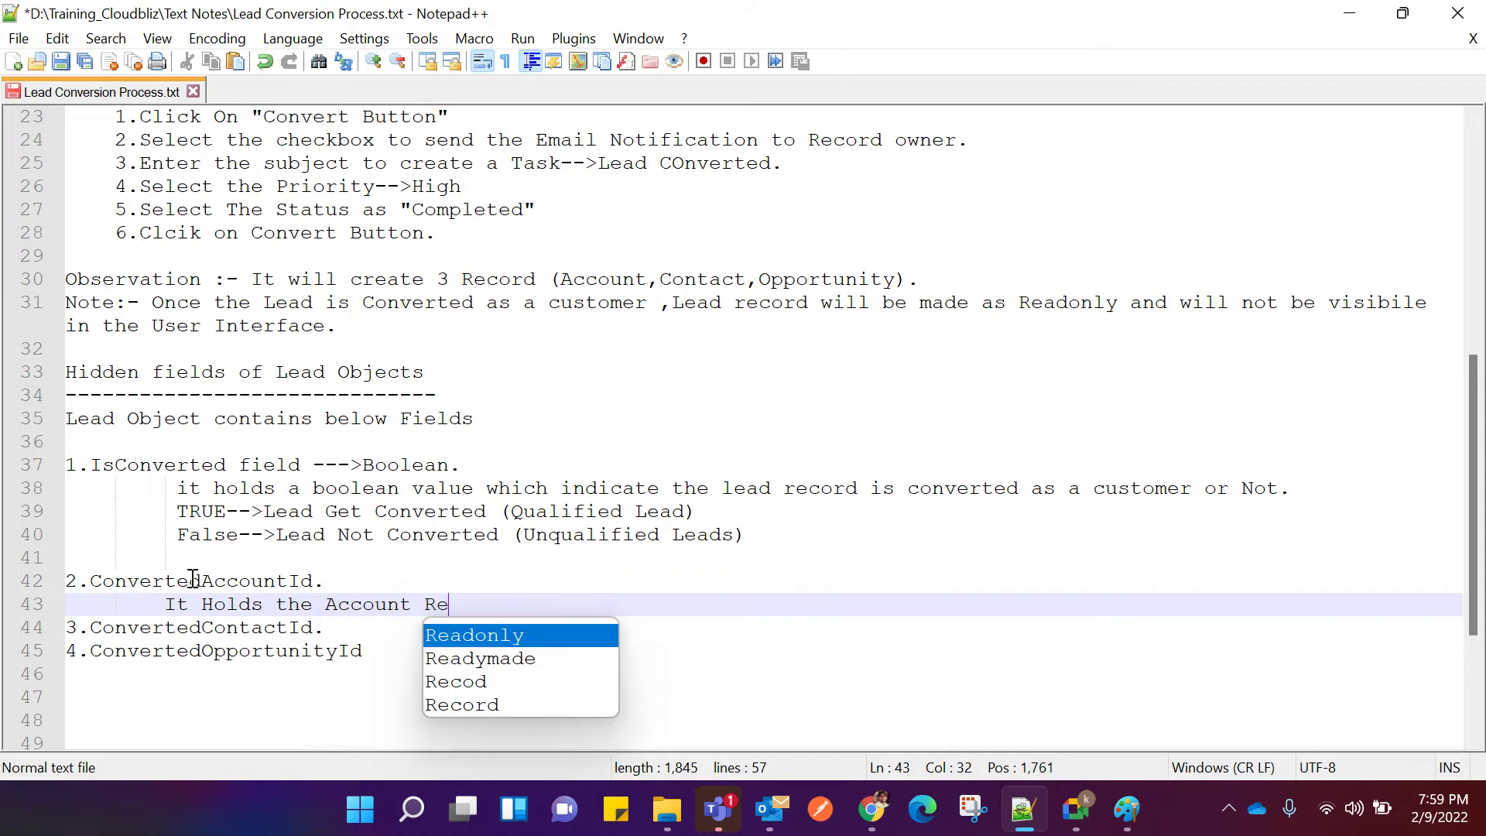
{"action": "type", "text": "cord ID"}
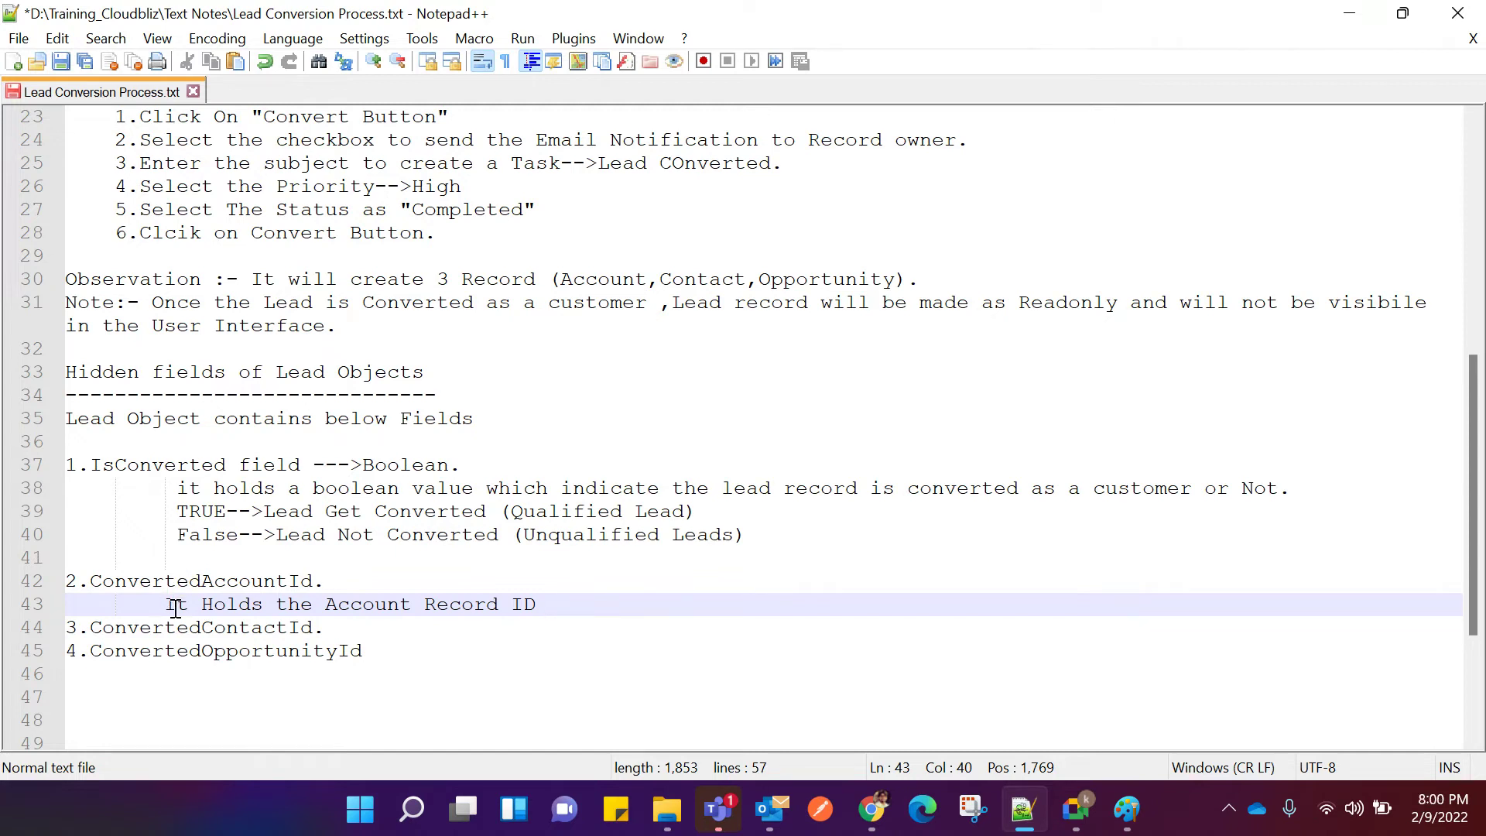
Copy the ConvertedAccountId description onto a new line indented by two levels beneath ConvertedContactId.
{"action": "left_click_drag", "start_coordinate": [165, 604], "coordinate": [595, 612]}
{"action": "key", "text": "ctrl+c"}
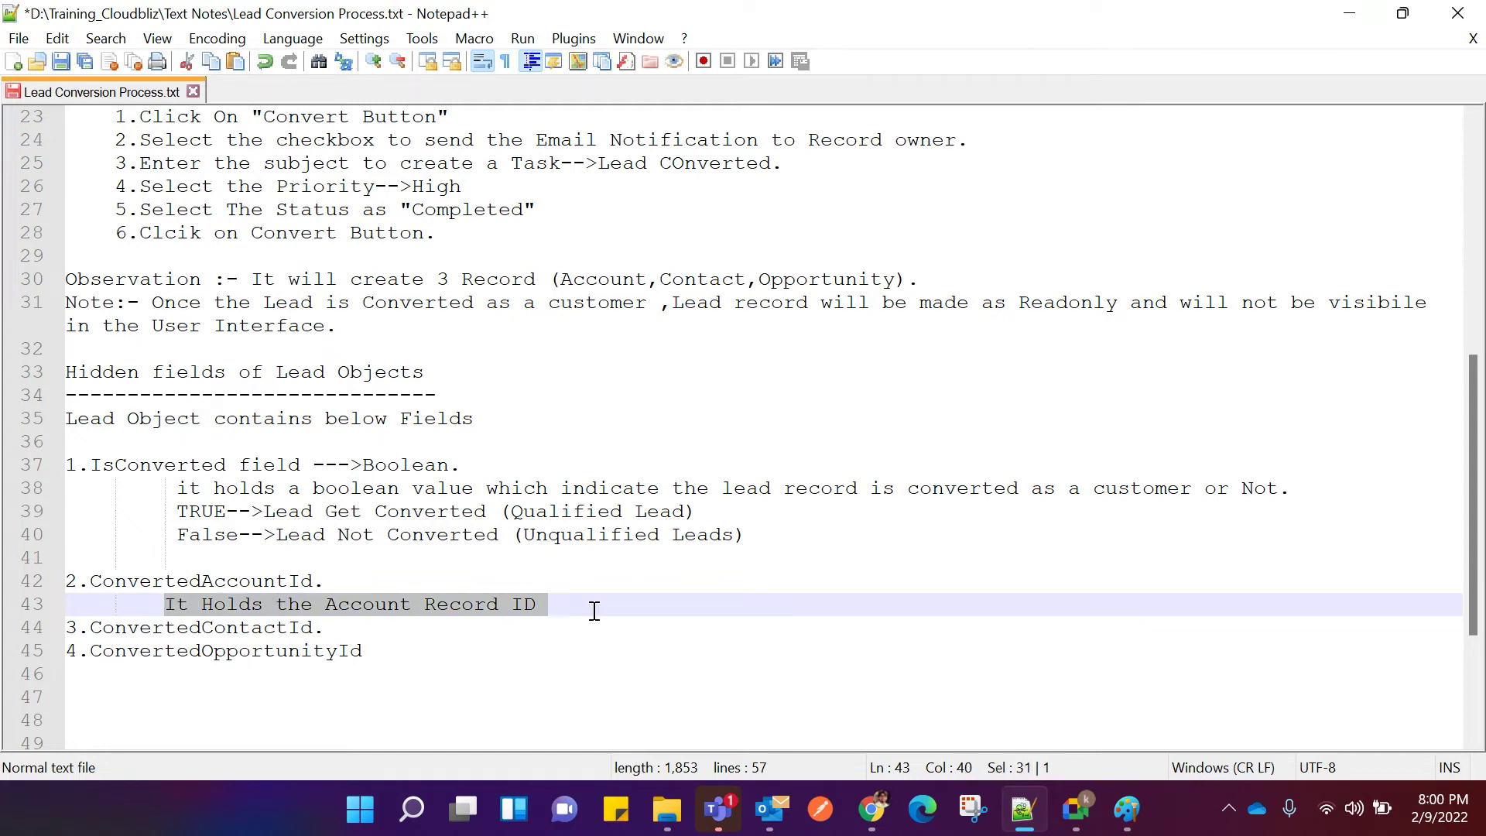
{"action": "left_click", "coordinate": [389, 627]}
{"action": "key", "text": "Return"}
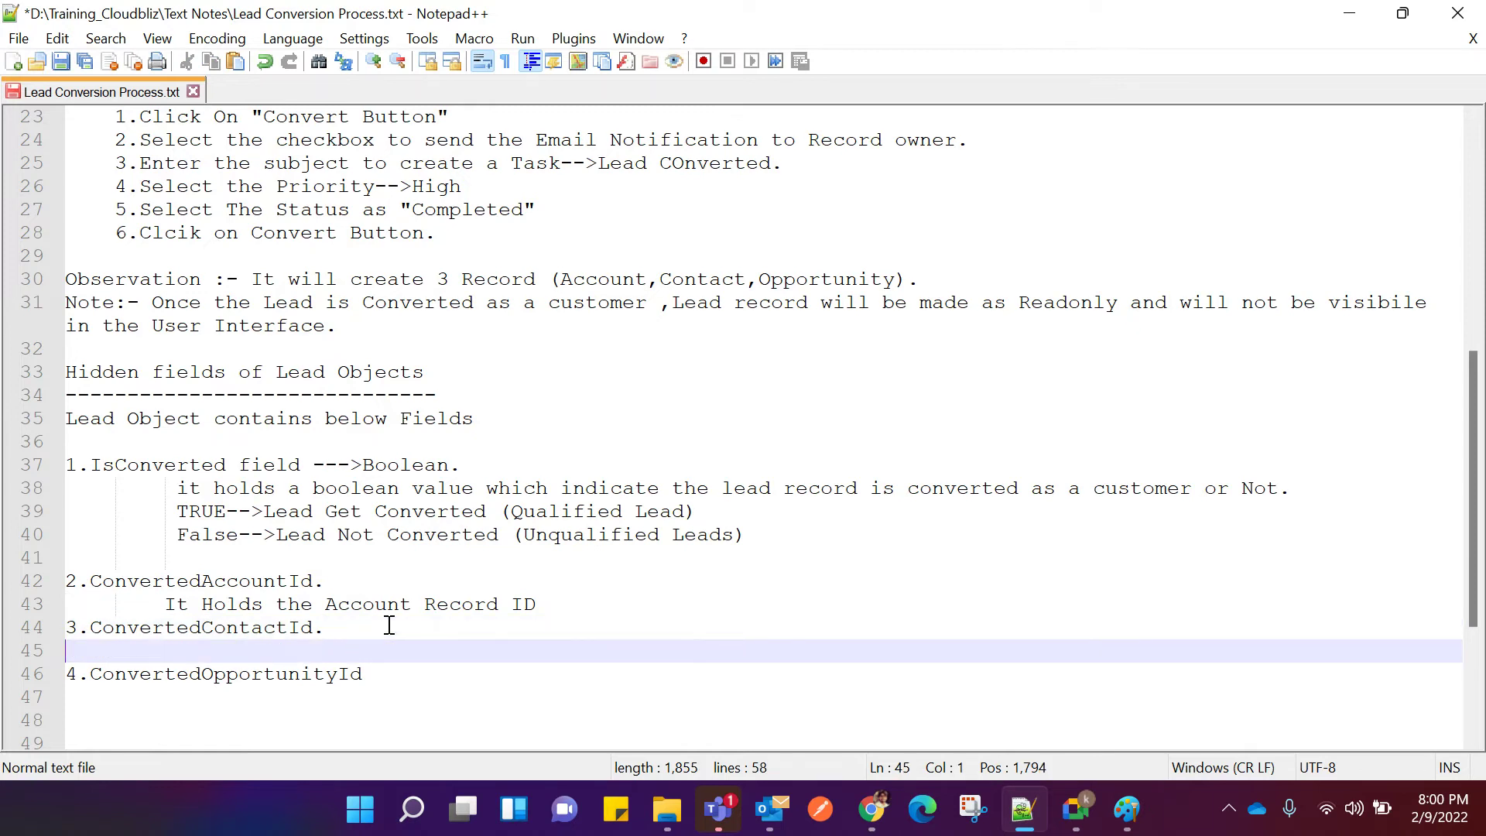
{"action": "key", "text": "Tab"}
{"action": "key", "text": "Tab"}
{"action": "key", "text": "ctrl+v"}
Add the same copied description on a new line indented by two levels beneath ConvertedOpportunityId.
{"action": "left_click", "coordinate": [383, 673]}
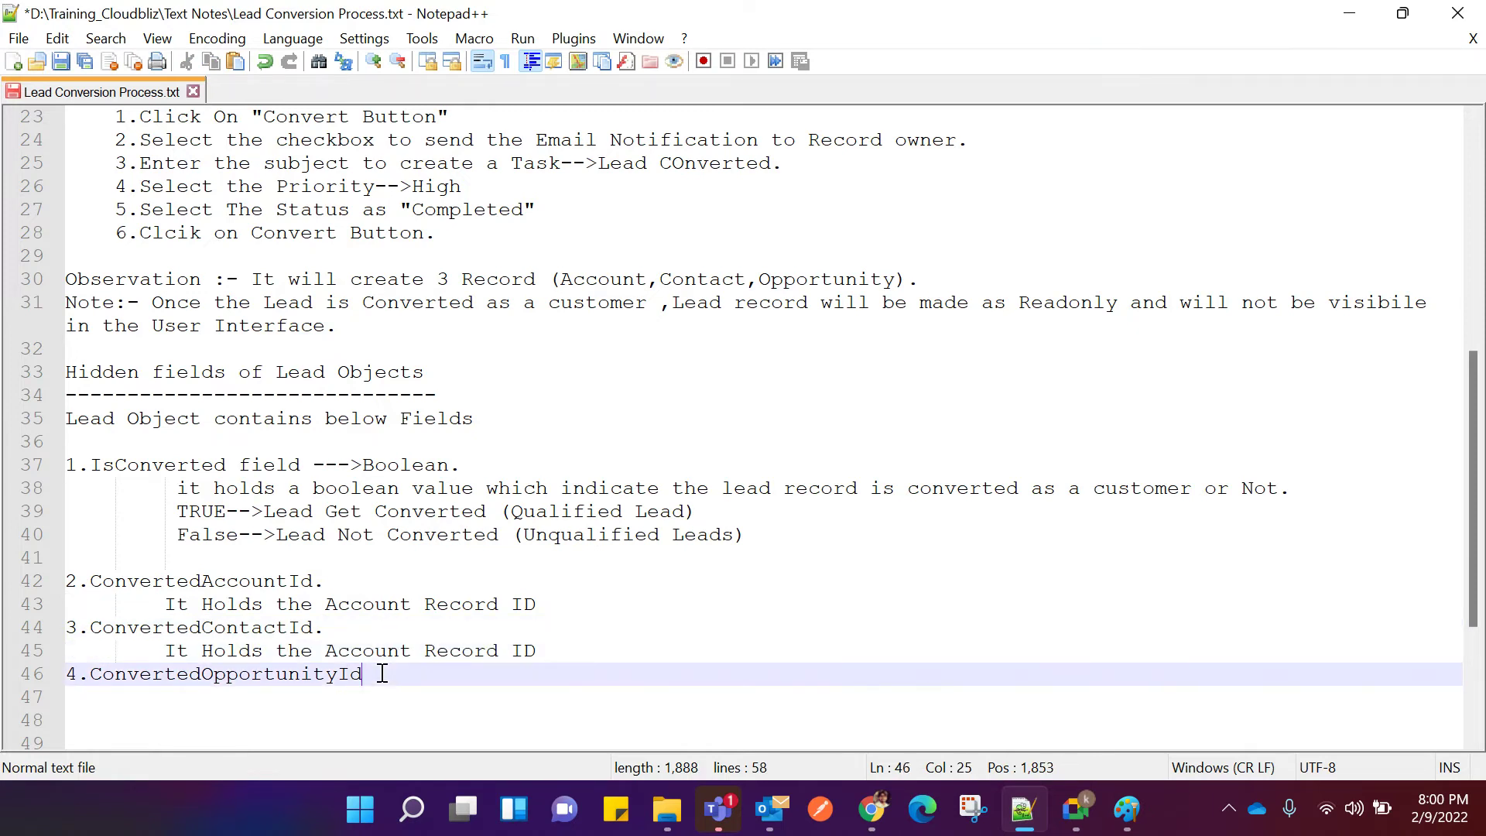
{"action": "key", "text": "Return"}
{"action": "key", "text": "Tab"}
{"action": "key", "text": "Tab"}
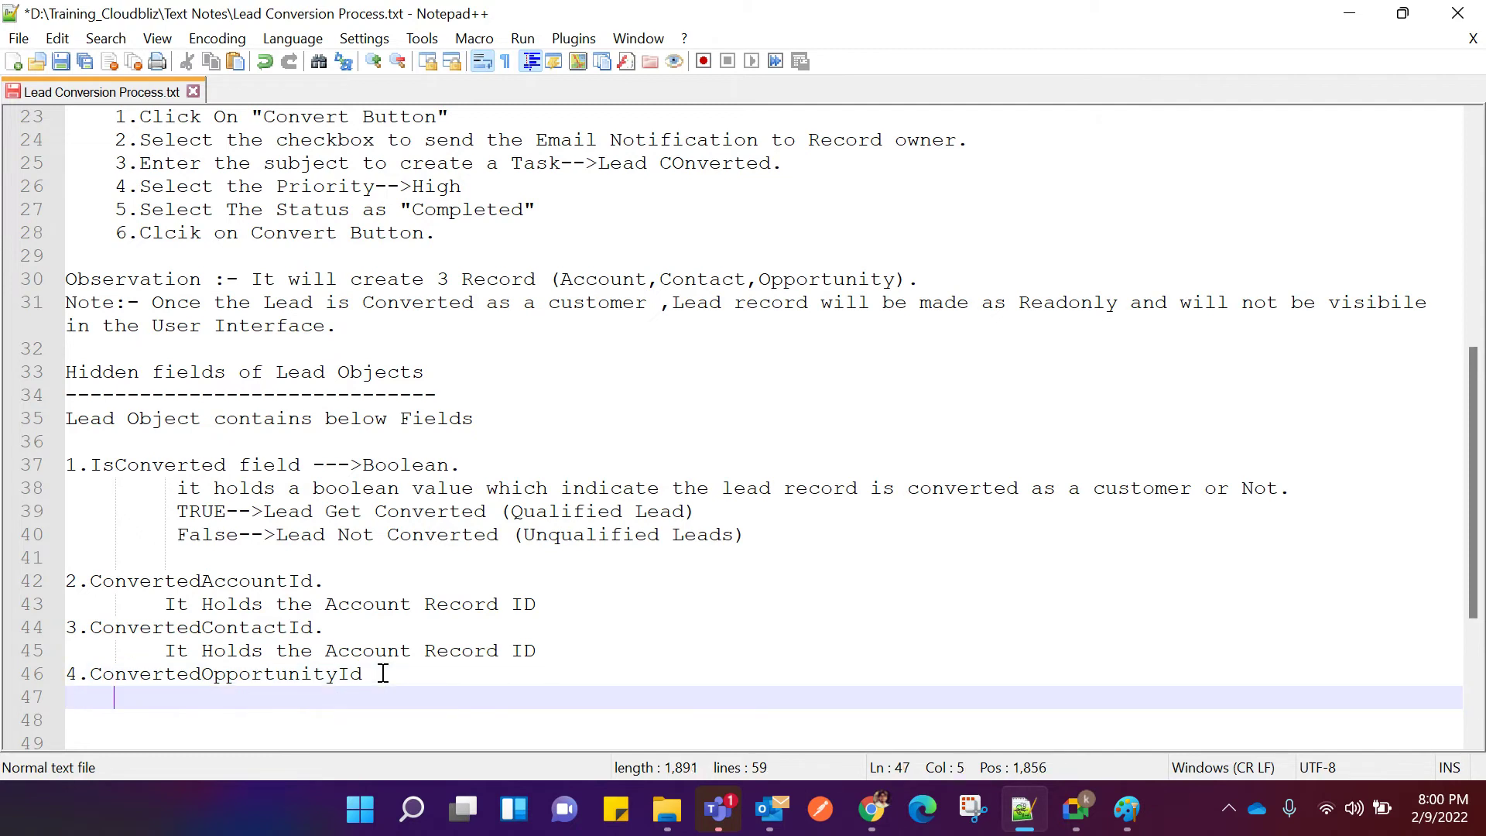
{"action": "key", "text": "ctrl+v"}
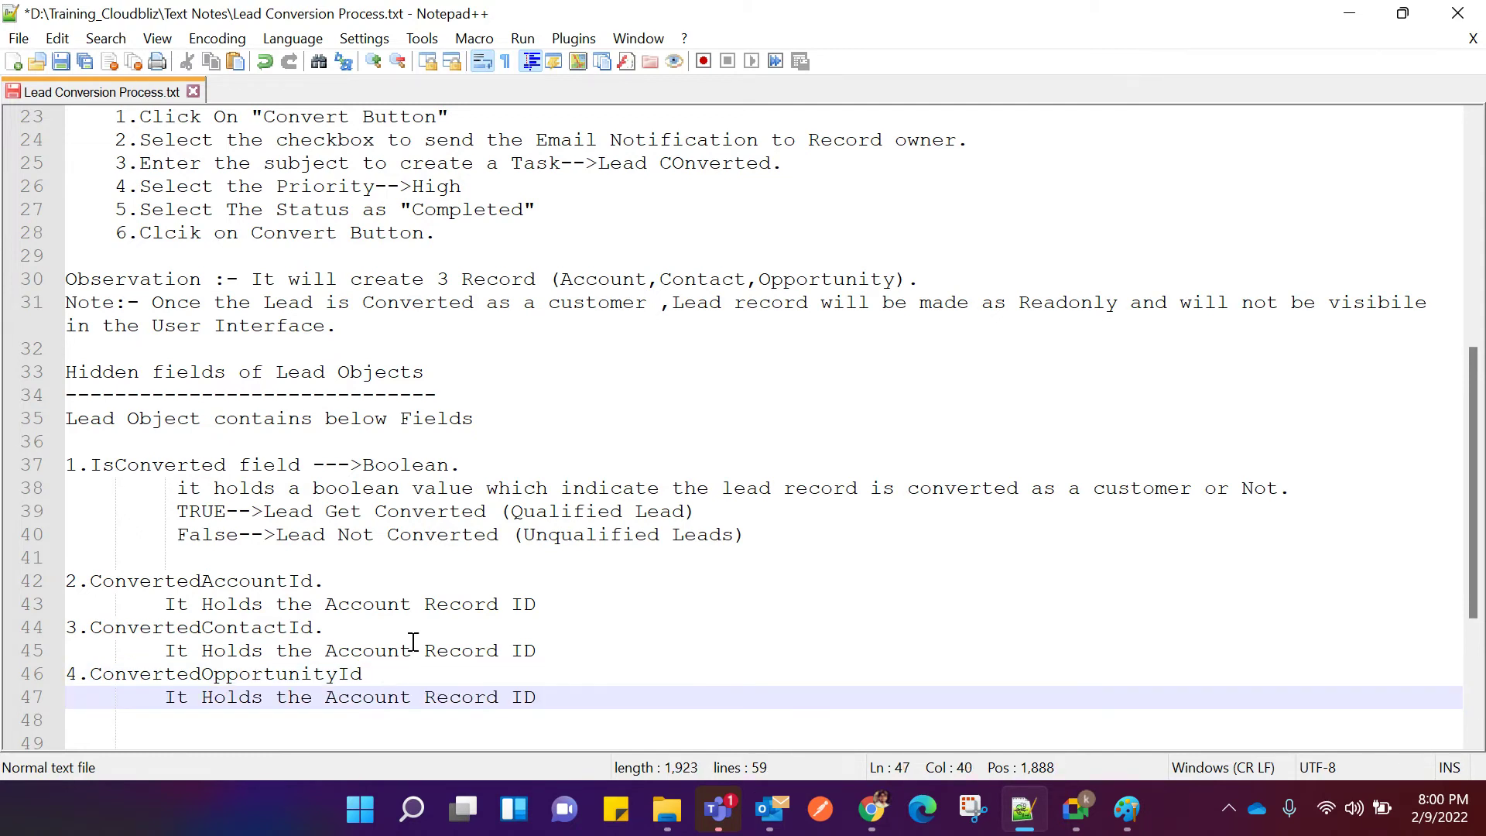
Remove the word "Account" from the description beneath ConvertedContactId.
{"action": "scroll", "coordinate": [447, 587], "scroll_direction": "down", "scroll_amount": 1}
{"action": "left_click", "coordinate": [410, 580]}
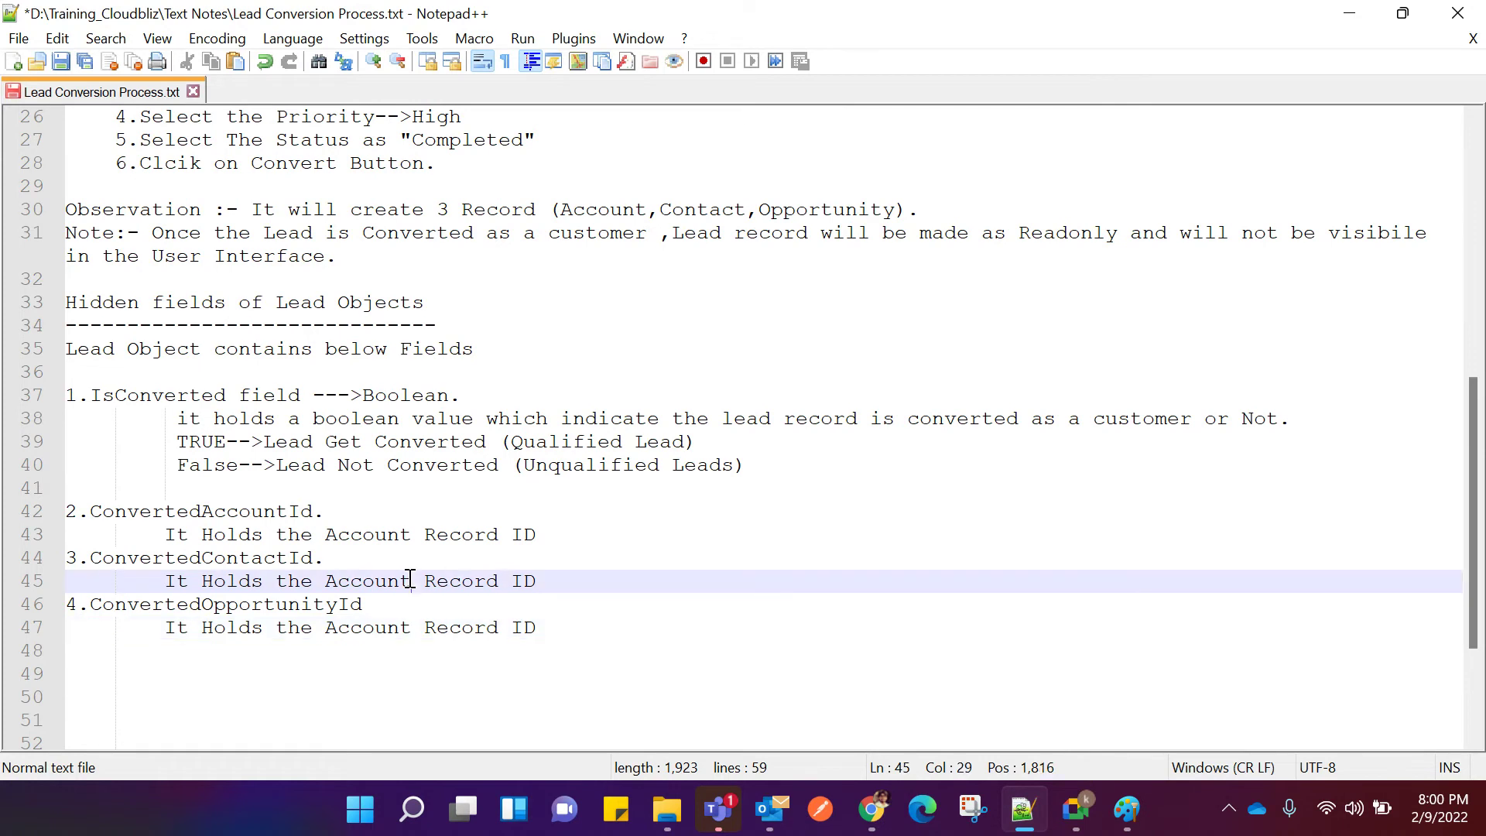
{"action": "key", "text": "BackSpace"}
{"action": "key", "text": "BackSpace"}
{"action": "key", "text": "BackSpace"}
{"action": "key", "text": "BackSpace"}
{"action": "key", "text": "BackSpace"}
{"action": "key", "text": "BackSpace"}
{"action": "key", "text": "BackSpace"}
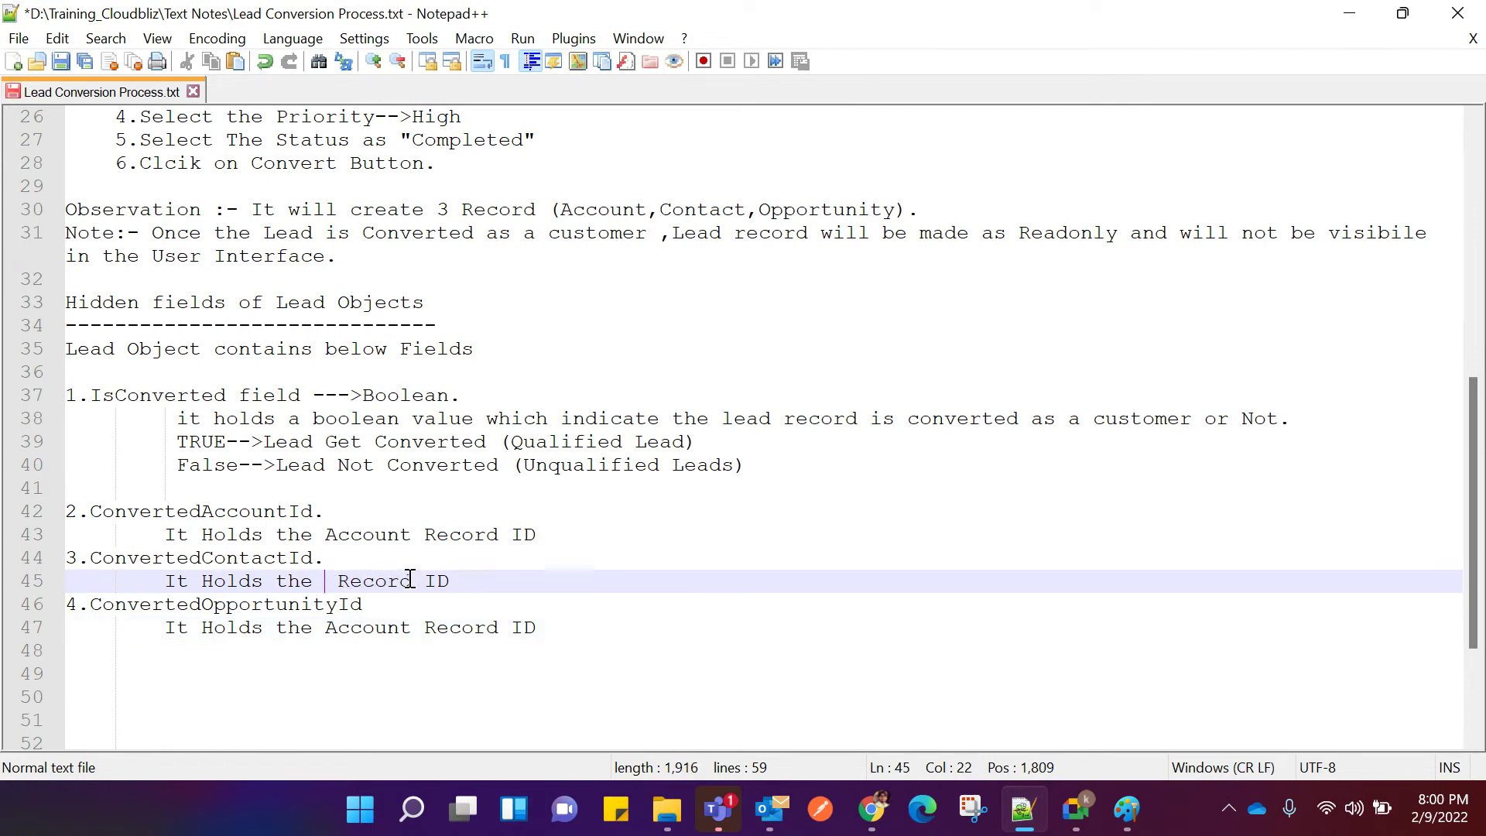
{"action": "type", "text": "Opport"}
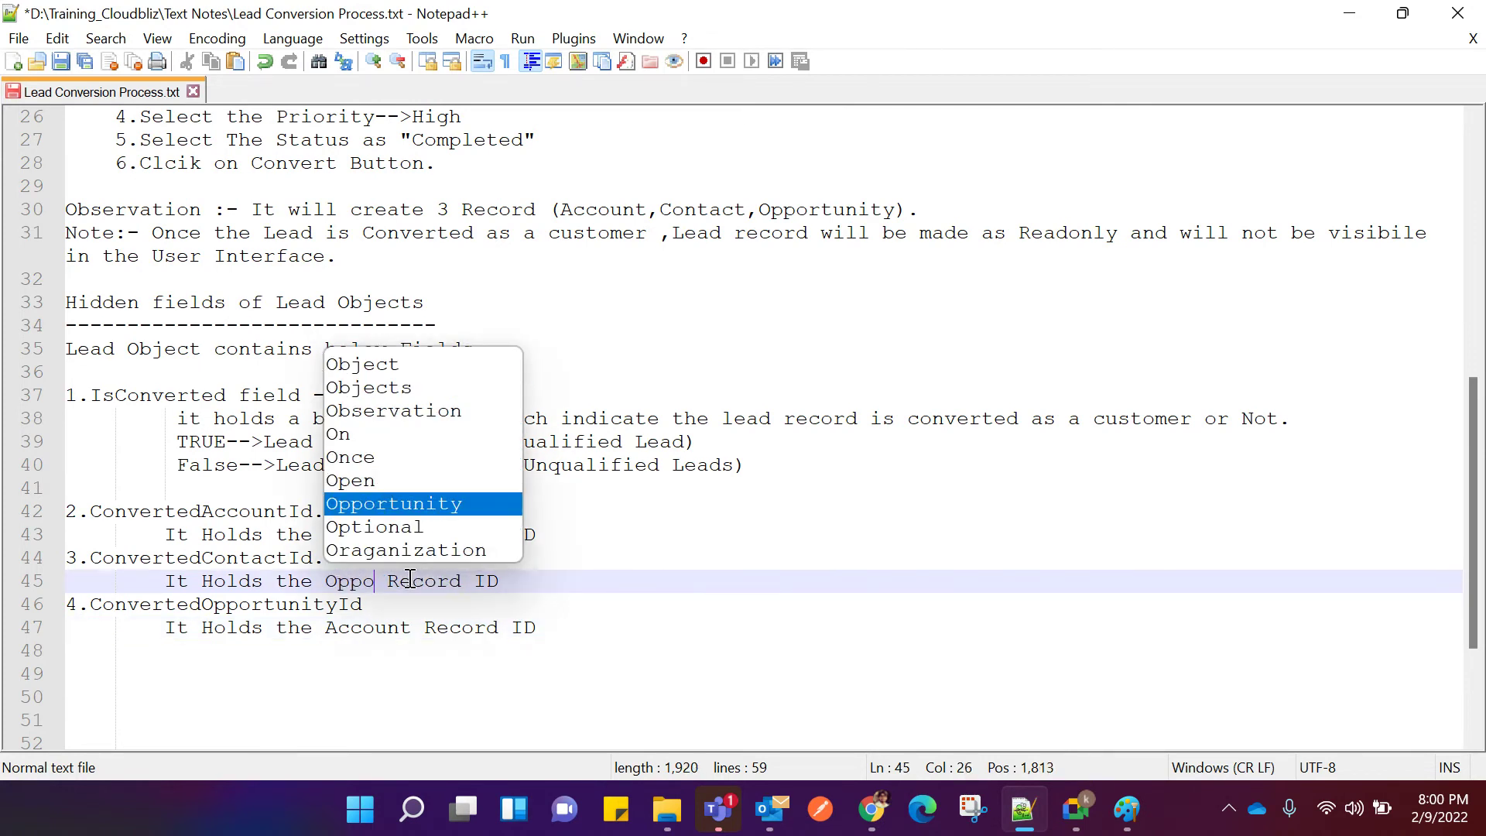
{"action": "type", "text": "u"}
{"action": "key", "text": "BackSpace"}
{"action": "key", "text": "BackSpace"}
{"action": "key", "text": "BackSpace"}
{"action": "key", "text": "BackSpace"}
{"action": "key", "text": "BackSpace"}
{"action": "key", "text": "BackSpace"}
{"action": "key", "text": "BackSpace"}
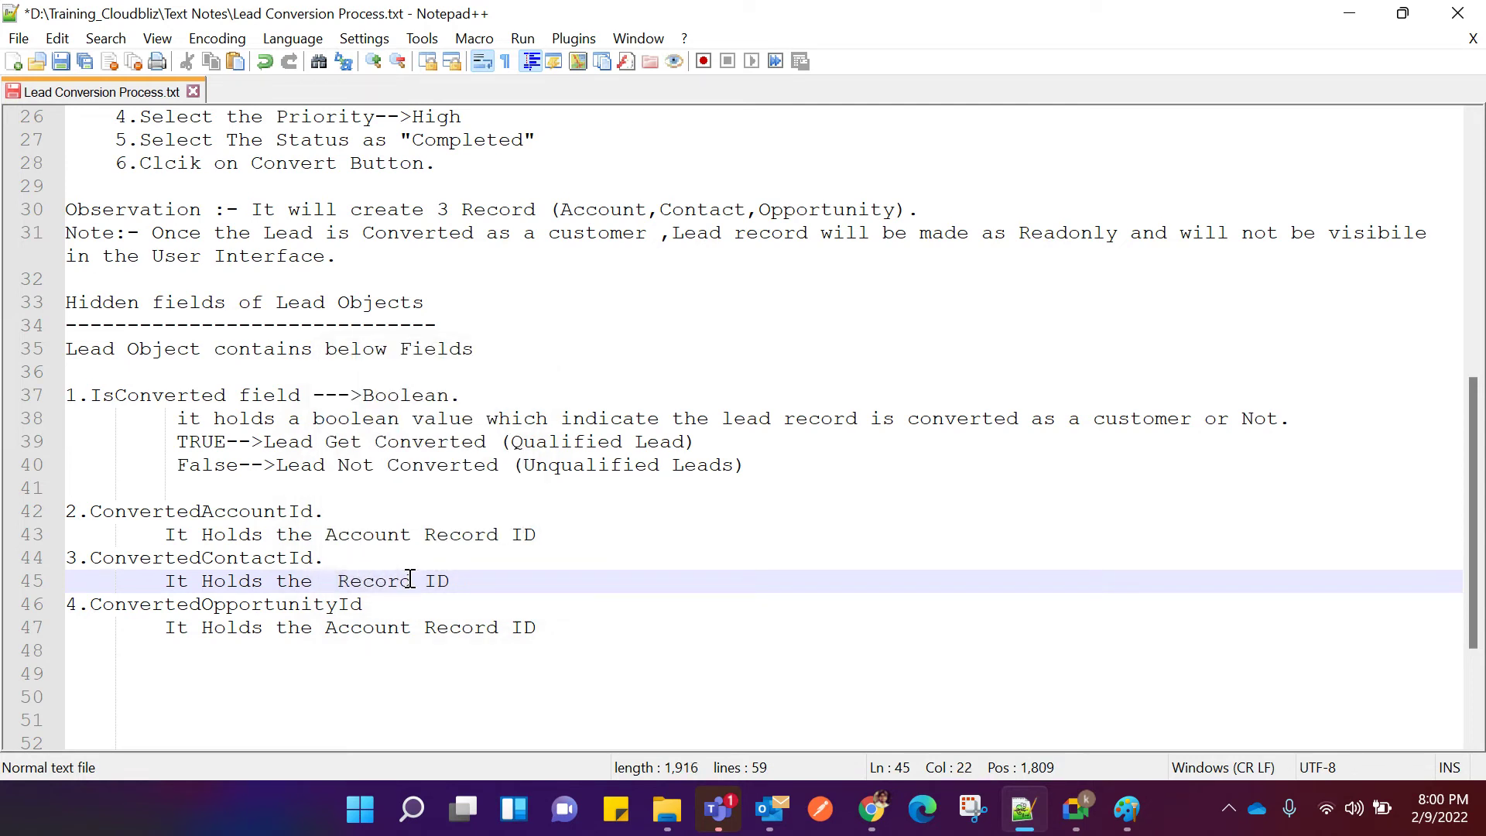
Insert "Contact" before "Record ID" in the ConvertedContactId description and replace "Account" with "Opportunity" in the ConvertedOpportunityId description.
{"action": "type", "text": "Contact"}
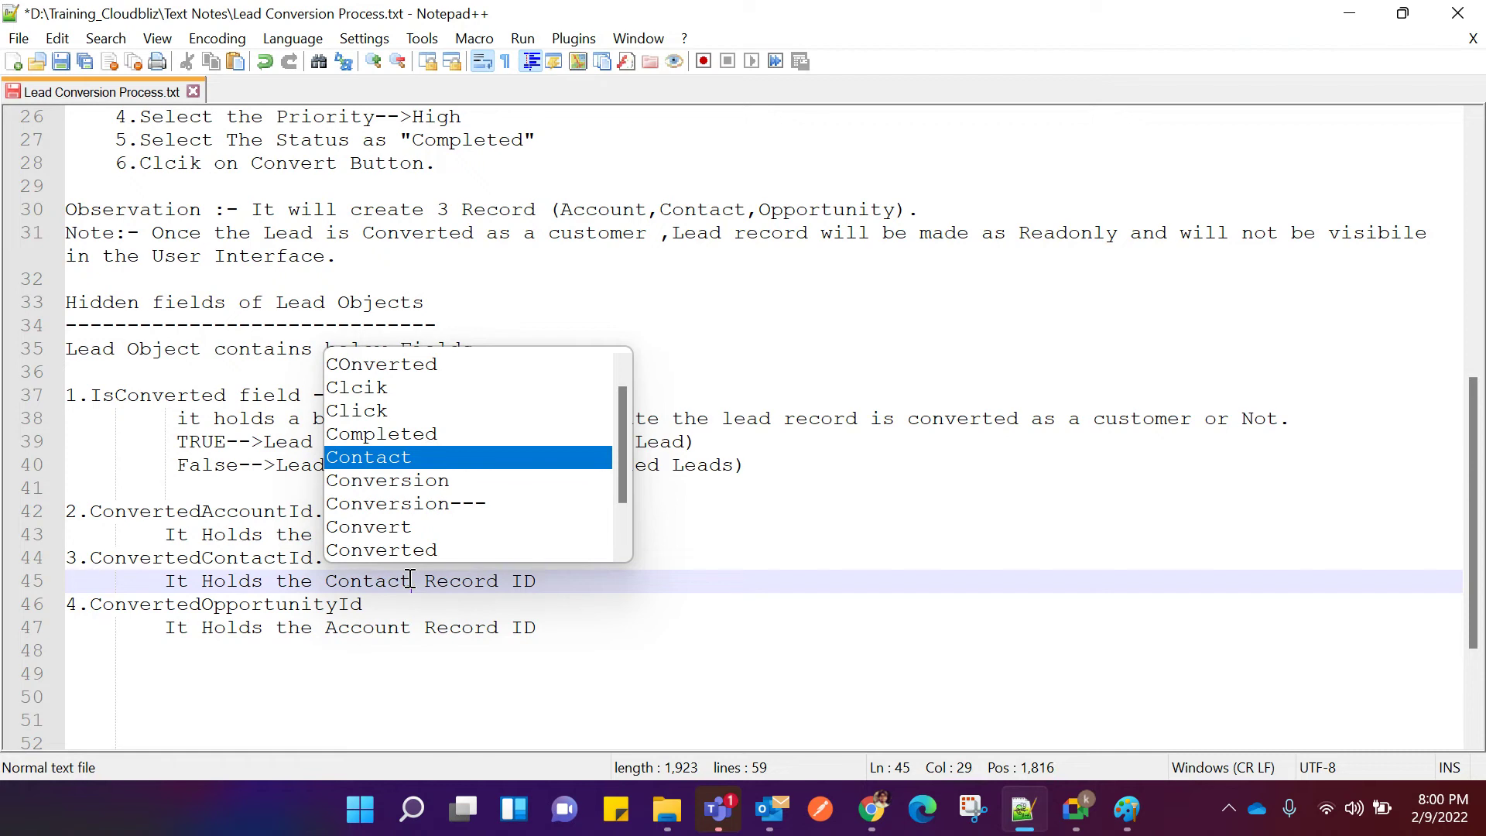
{"action": "left_click_drag", "start_coordinate": [202, 605], "coordinate": [345, 604]}
{"action": "key", "text": "ctrl+c"}
{"action": "double_click", "coordinate": [384, 627]}
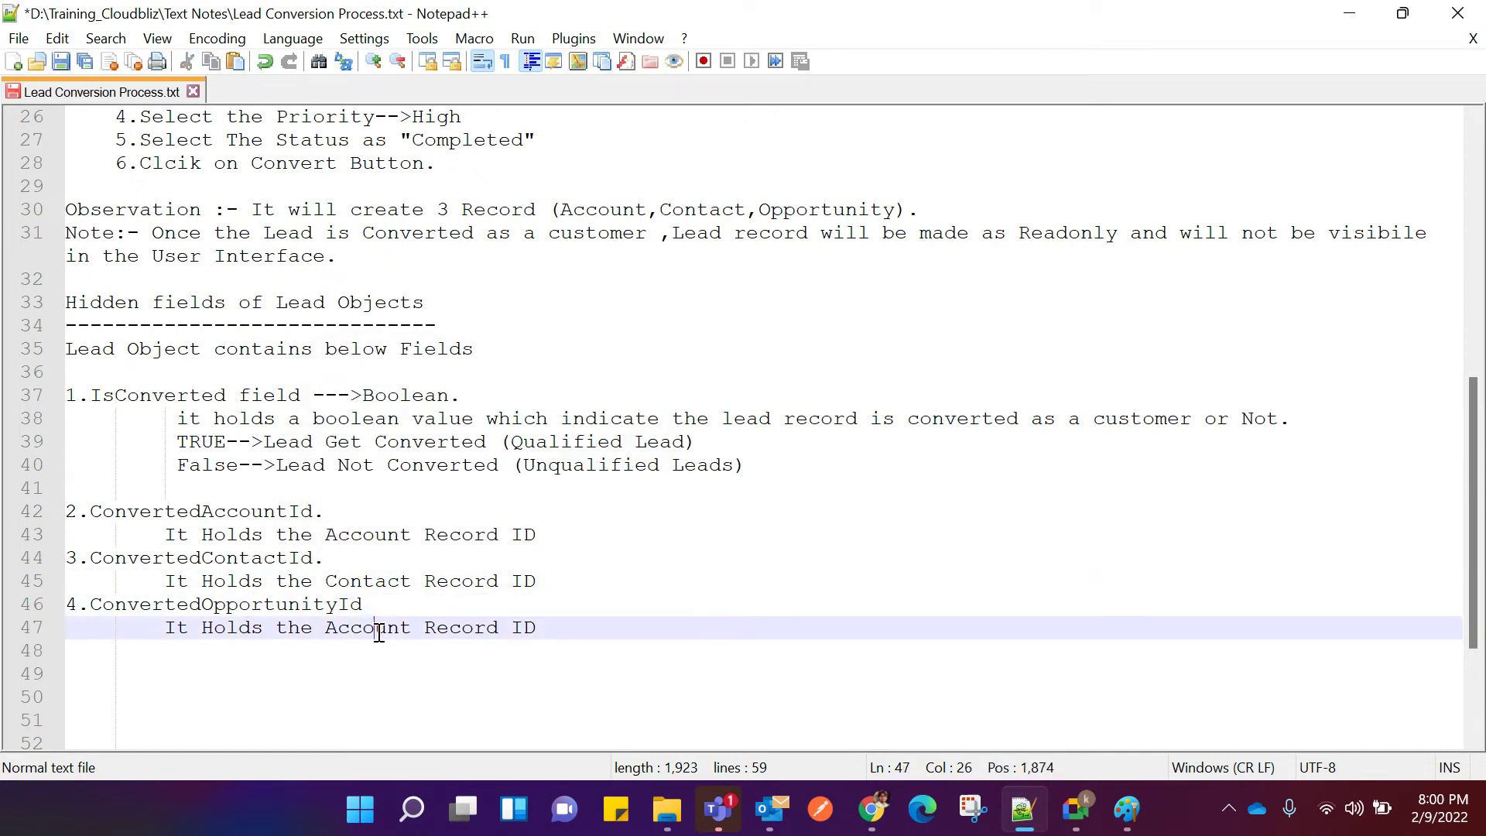
{"action": "key", "text": "ctrl+v"}
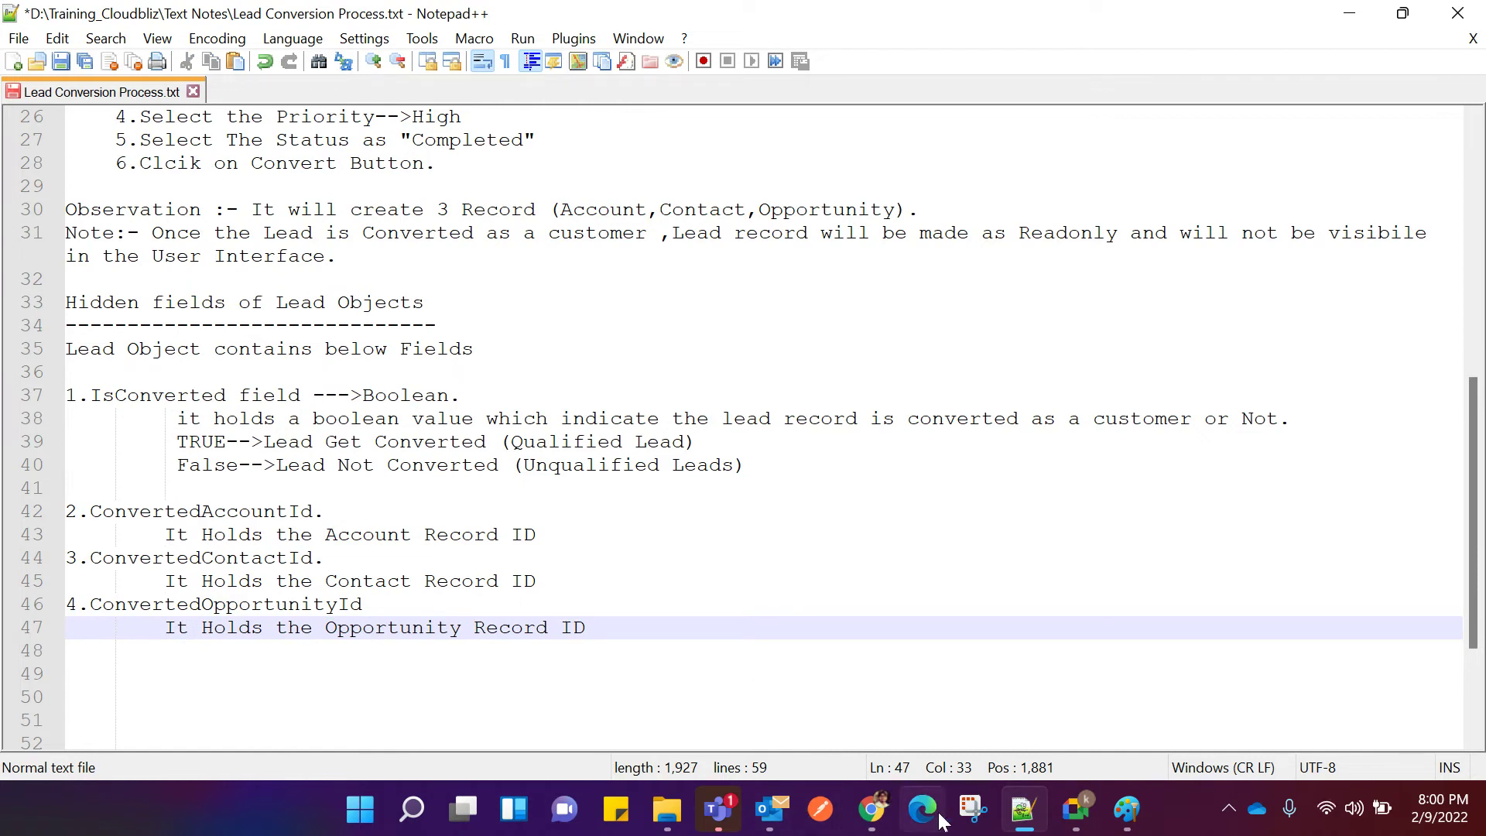
Switch to Salesforce in Chrome and copy the record ID from the converted account's URL.
{"action": "mouse_move", "coordinate": [872, 809]}
{"action": "left_click", "coordinate": [619, 697]}
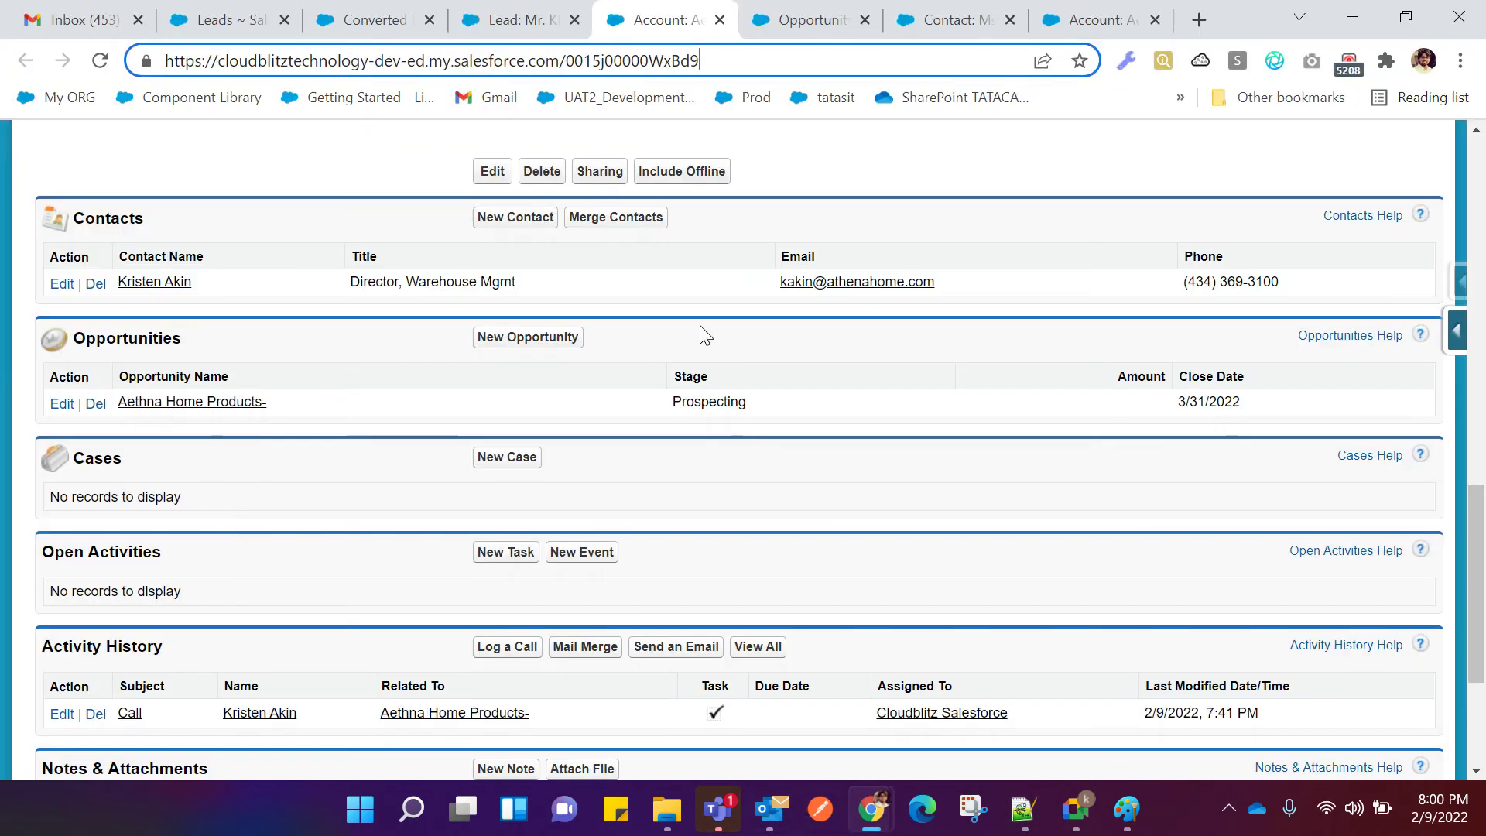
{"action": "double_click", "coordinate": [615, 58]}
{"action": "right_click", "coordinate": [615, 59]}
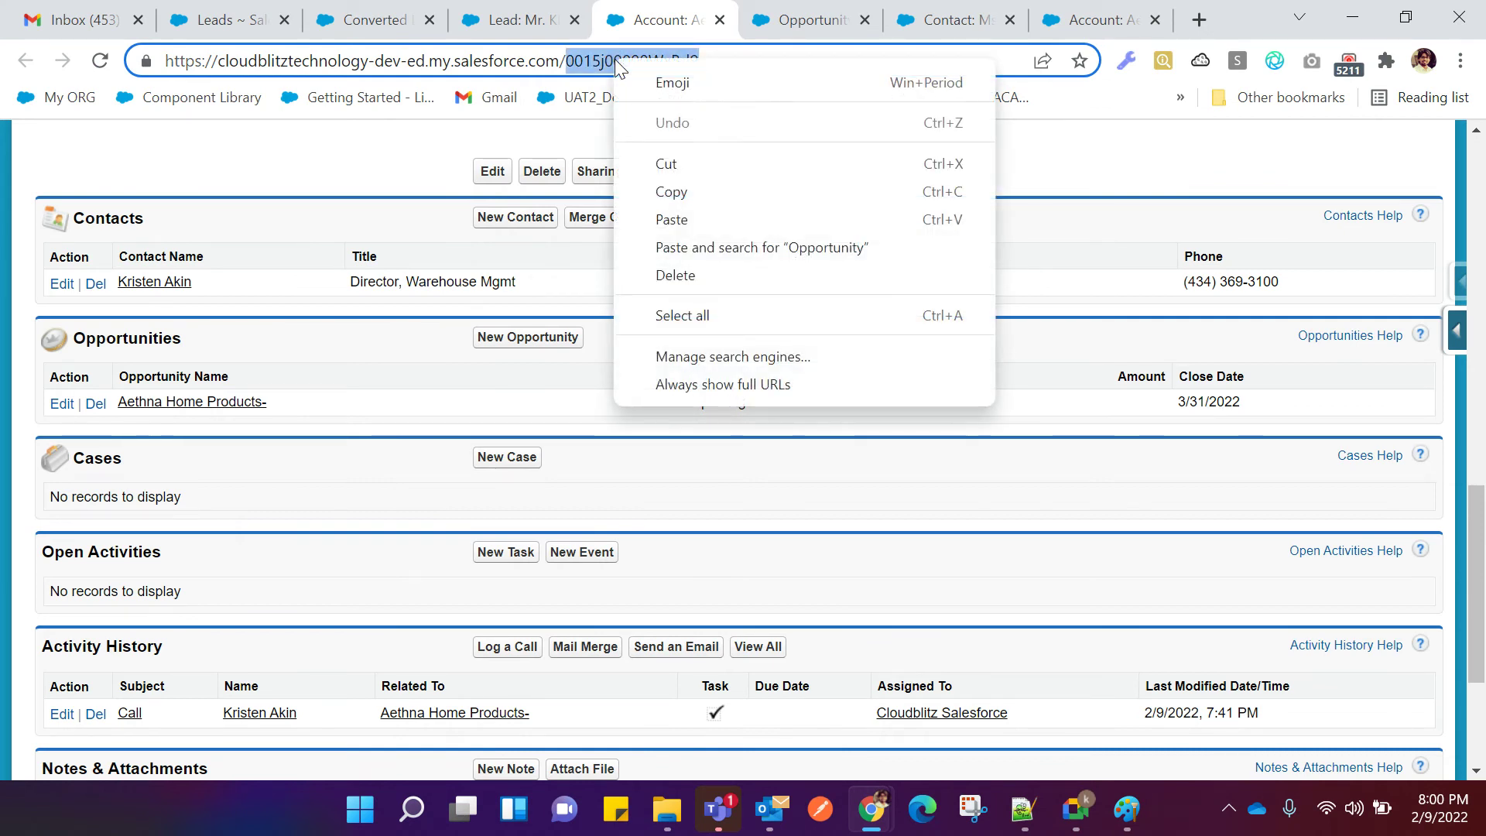
{"action": "left_click", "coordinate": [643, 191]}
{"action": "mouse_move", "coordinate": [898, 810]}
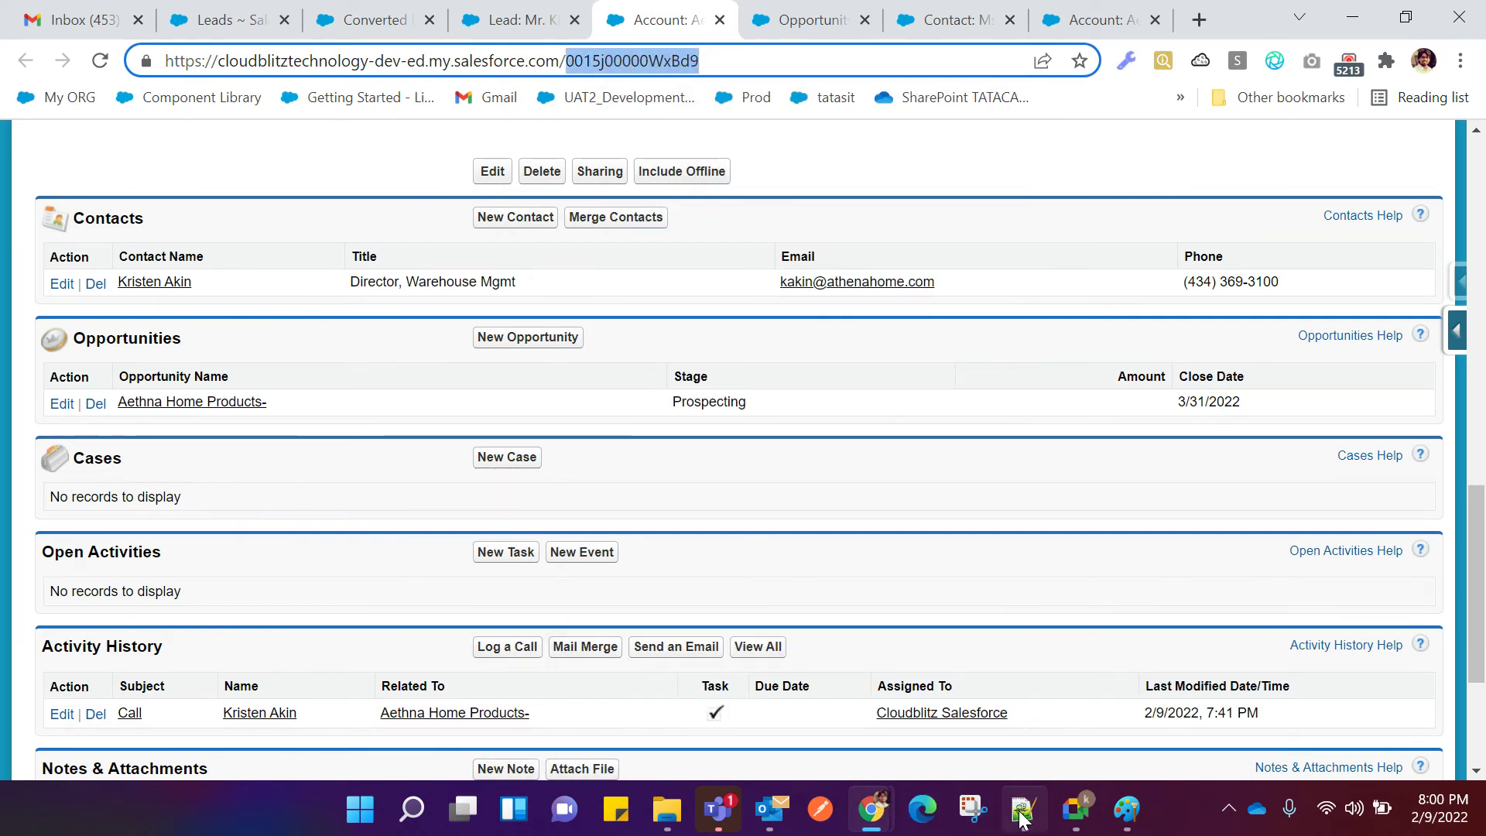
Switch to Notepad++ and append "EX-" and the copied account record ID to the ConvertedAccountId description.
{"action": "left_click", "coordinate": [1021, 809]}
{"action": "left_click", "coordinate": [570, 533]}
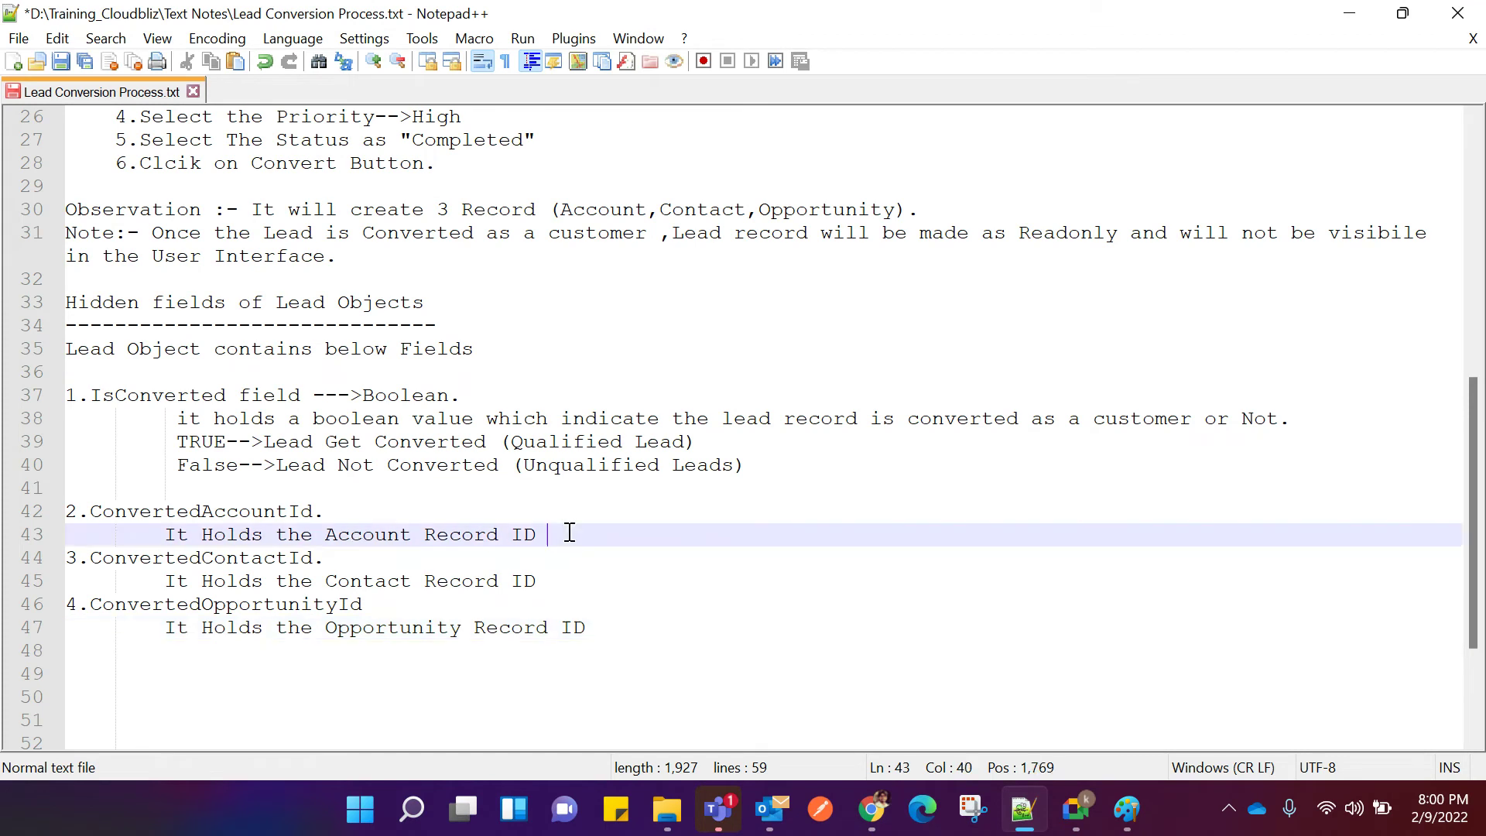
{"action": "type", "text": "EX-"}
{"action": "key", "text": "ctrl+v"}
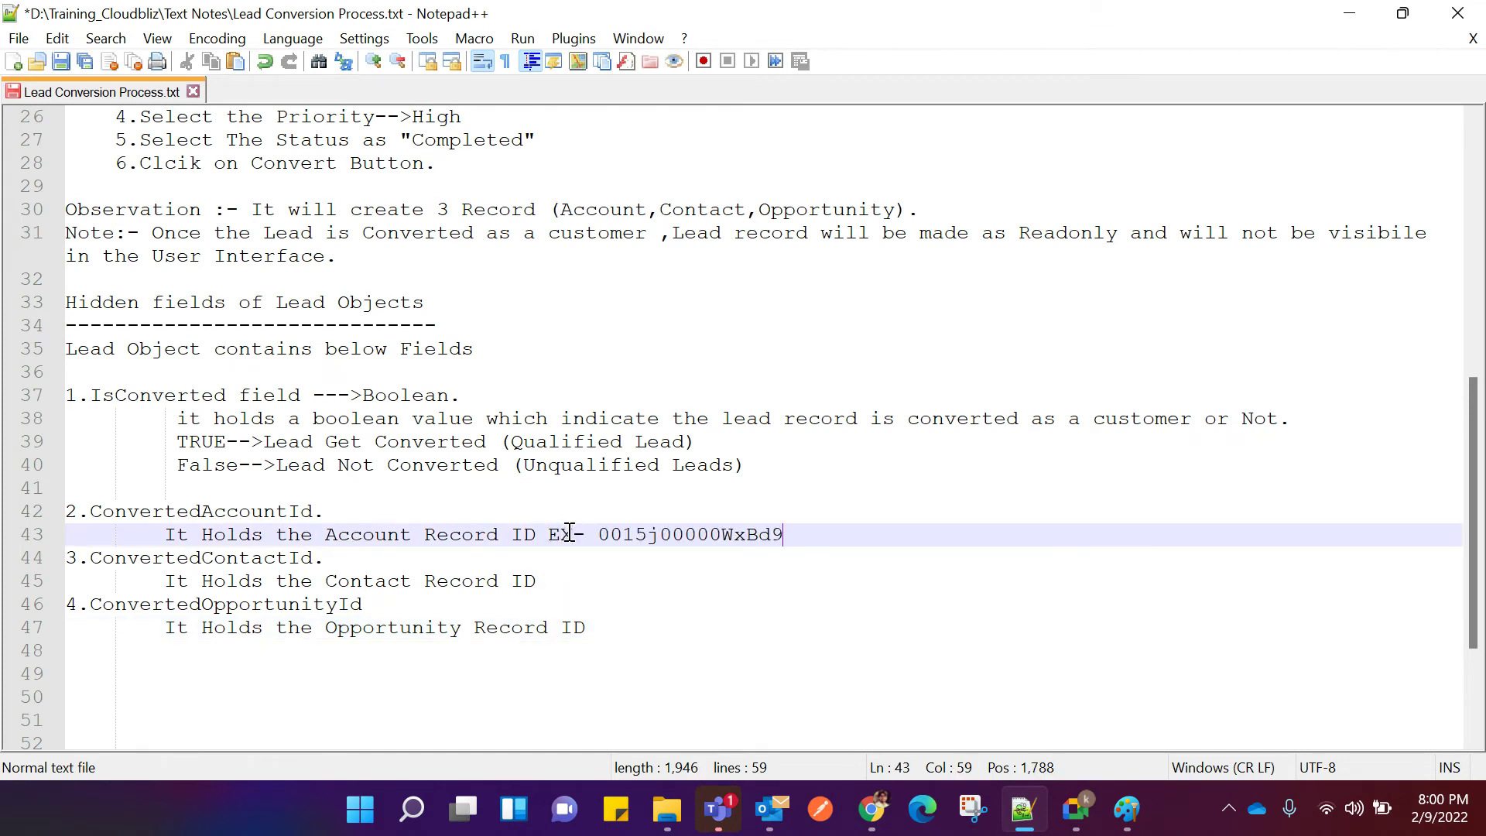
Append "EX-" to the ConvertedContactId description and to the ConvertedOpportunityId description.
{"action": "left_click", "coordinate": [550, 579]}
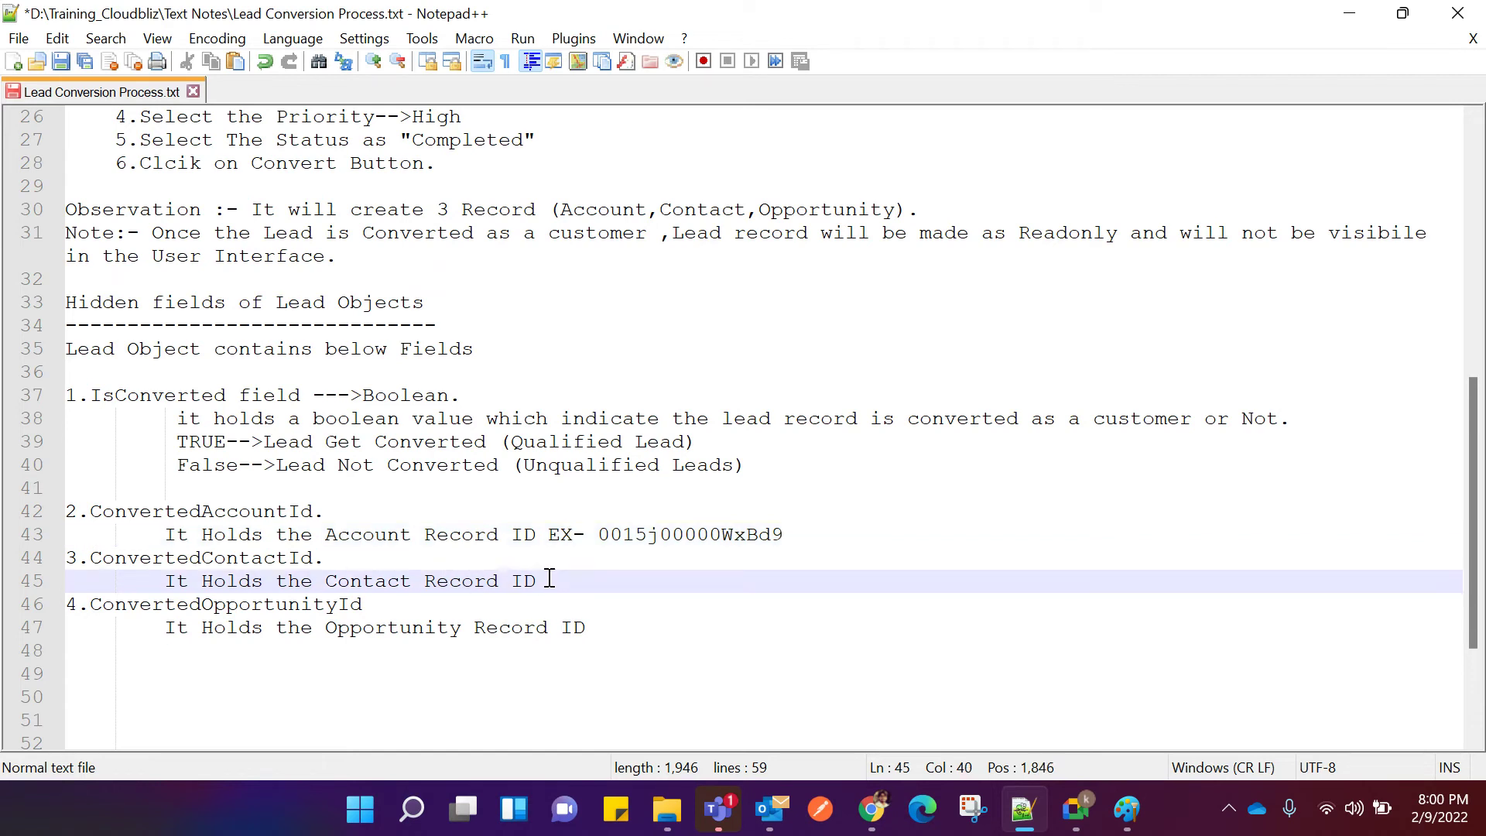
{"action": "type", "text": "EX-"}
{"action": "left_click", "coordinate": [602, 623]}
{"action": "type", "text": "EX"}
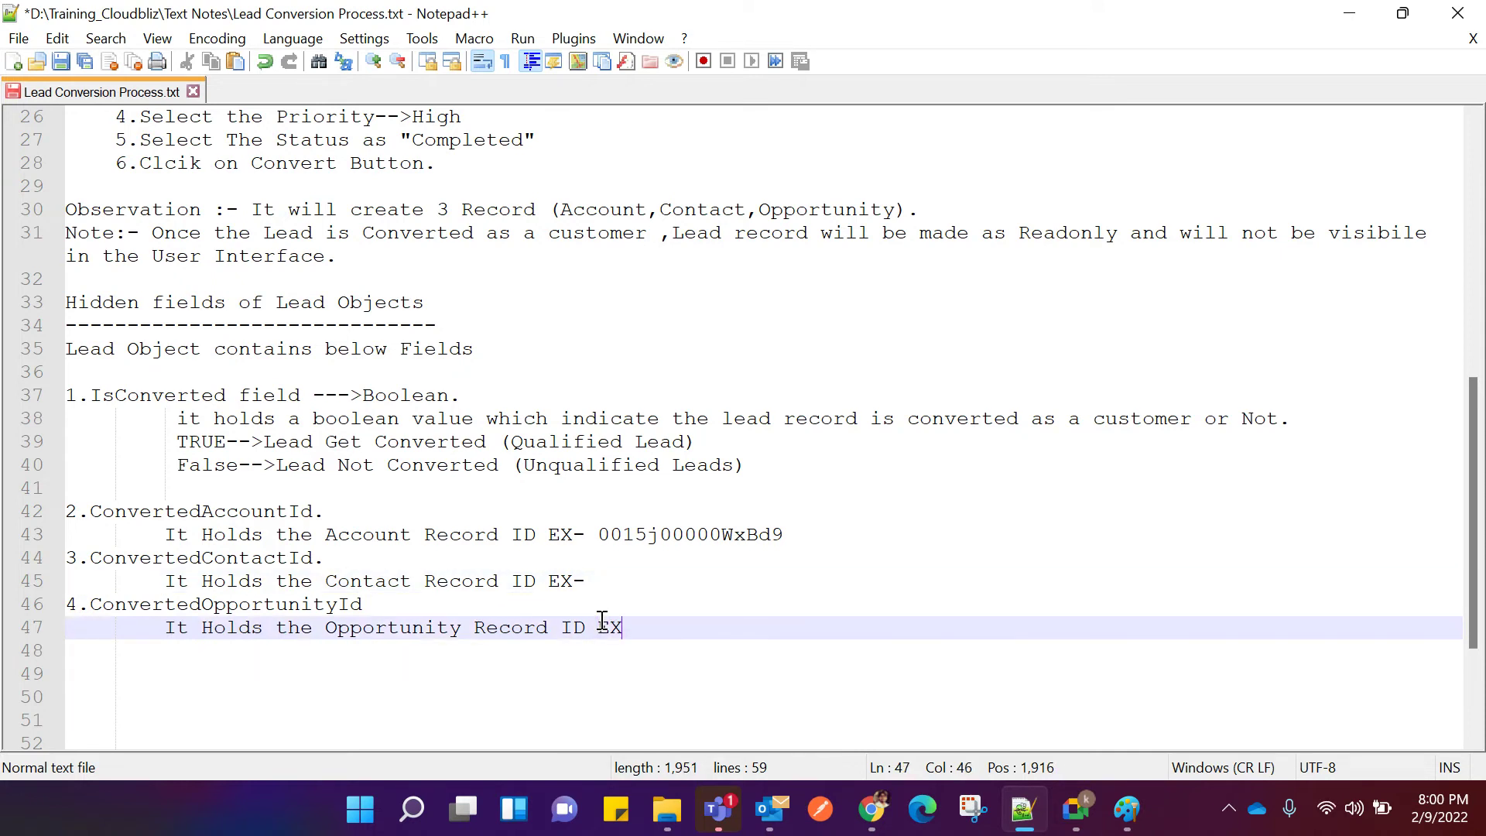
{"action": "type", "text": "-"}
Switch to Chrome and copy the record ID from the converted opportunity's URL.
{"action": "left_click", "coordinate": [867, 824]}
{"action": "left_click", "coordinate": [654, 709]}
{"action": "left_click", "coordinate": [809, 21]}
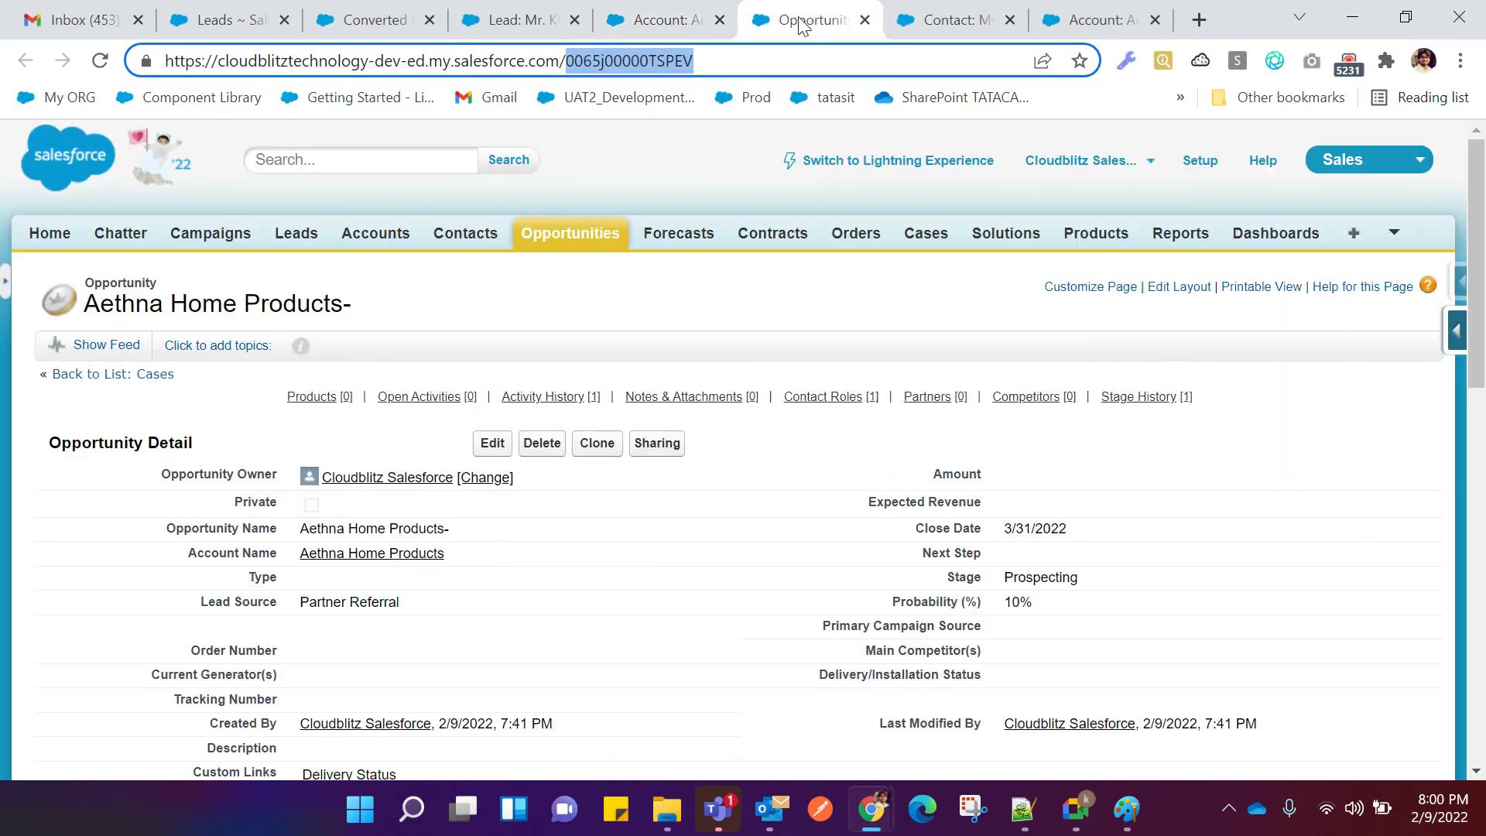
{"action": "left_click", "coordinate": [705, 61]}
{"action": "double_click", "coordinate": [661, 61]}
{"action": "right_click", "coordinate": [661, 62]}
{"action": "left_click", "coordinate": [723, 194]}
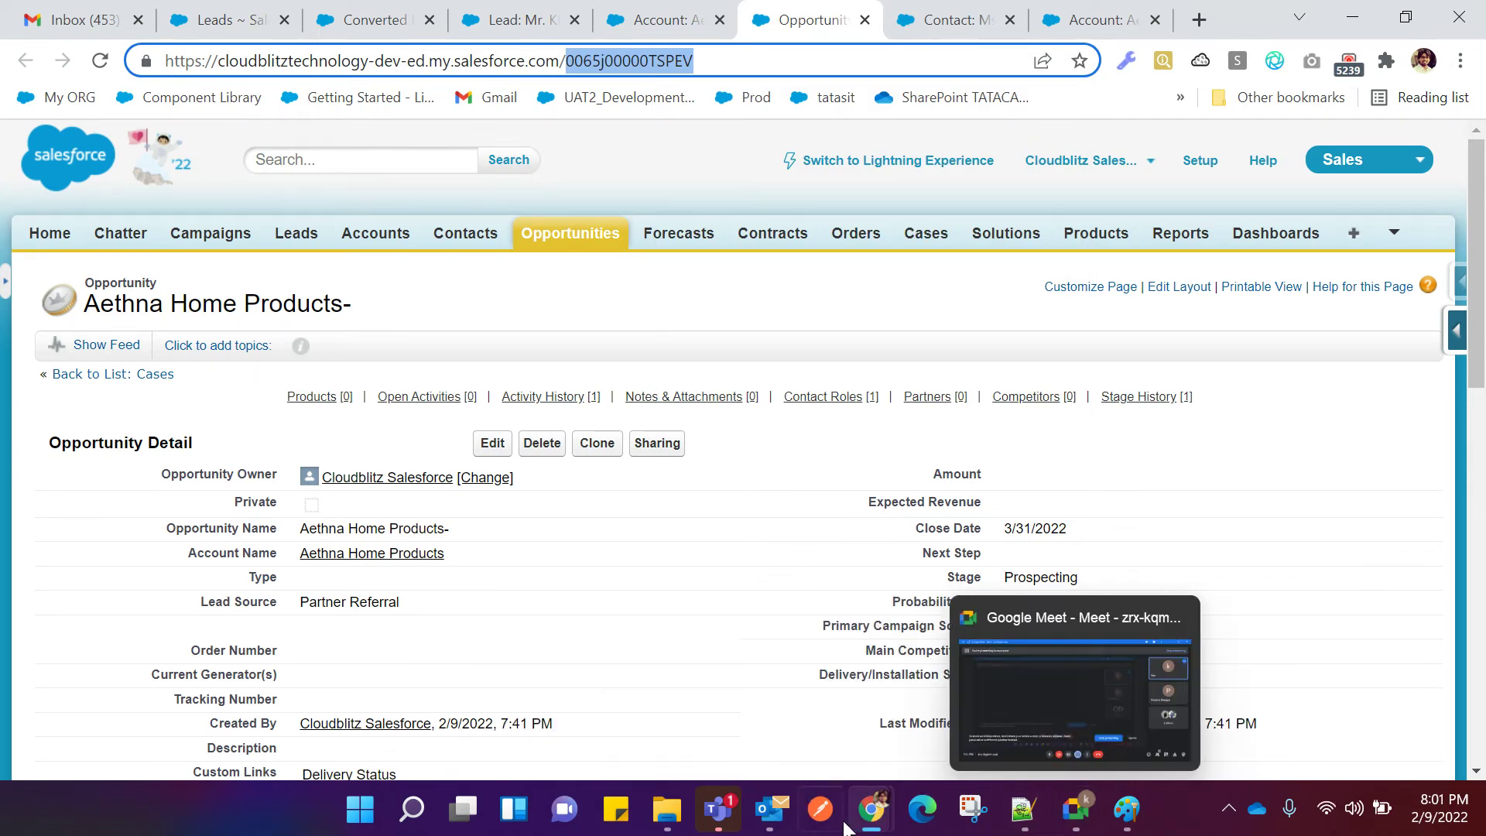
Switch to Notepad++ and paste the copied opportunity record ID after "EX-" in the ConvertedContactId description.
{"action": "left_click", "coordinate": [1022, 809]}
{"action": "left_click", "coordinate": [618, 561]}
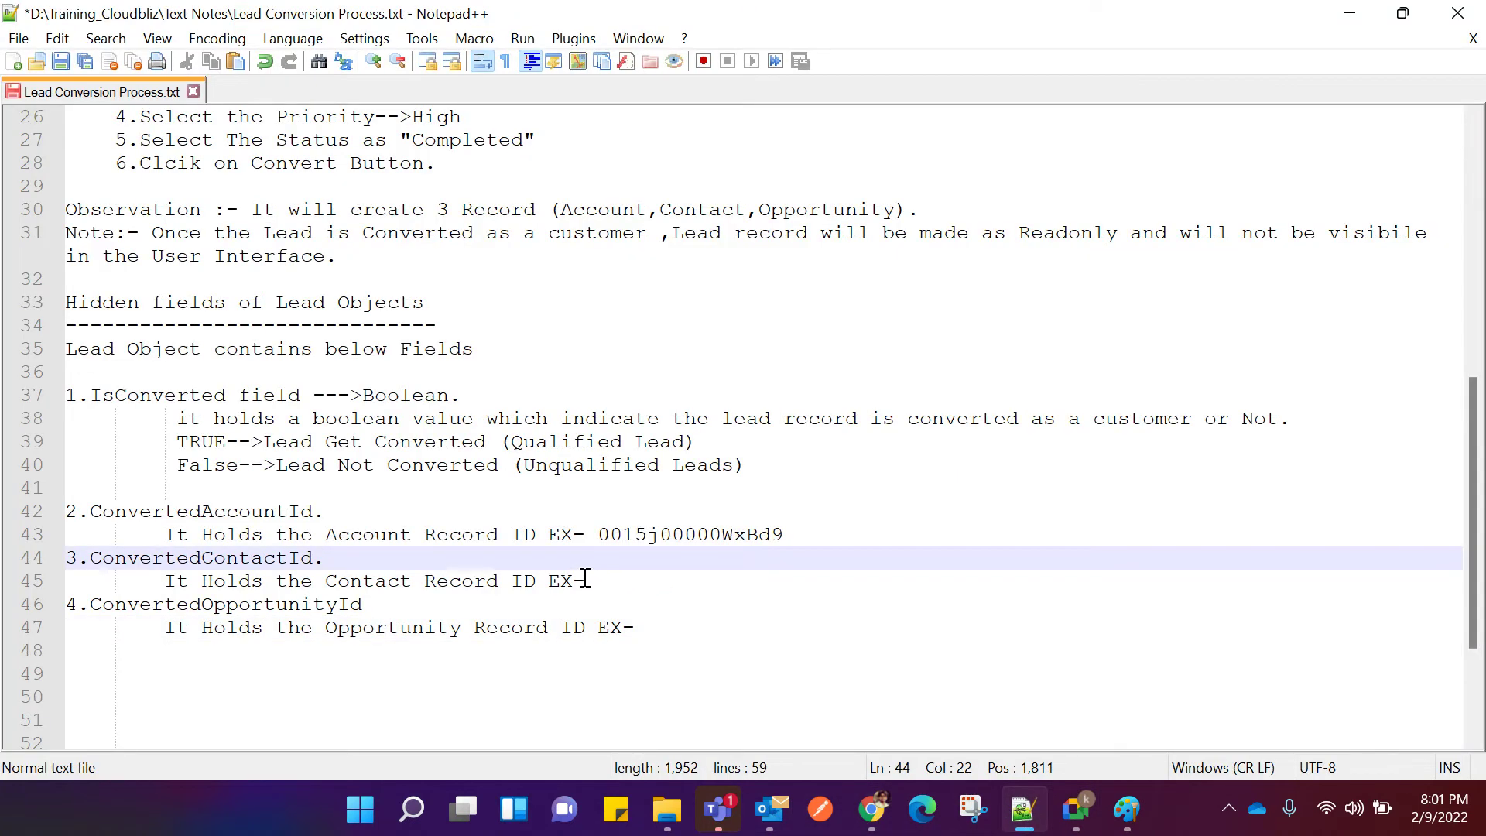
{"action": "left_click", "coordinate": [592, 582]}
{"action": "key", "text": "ctrl+v"}
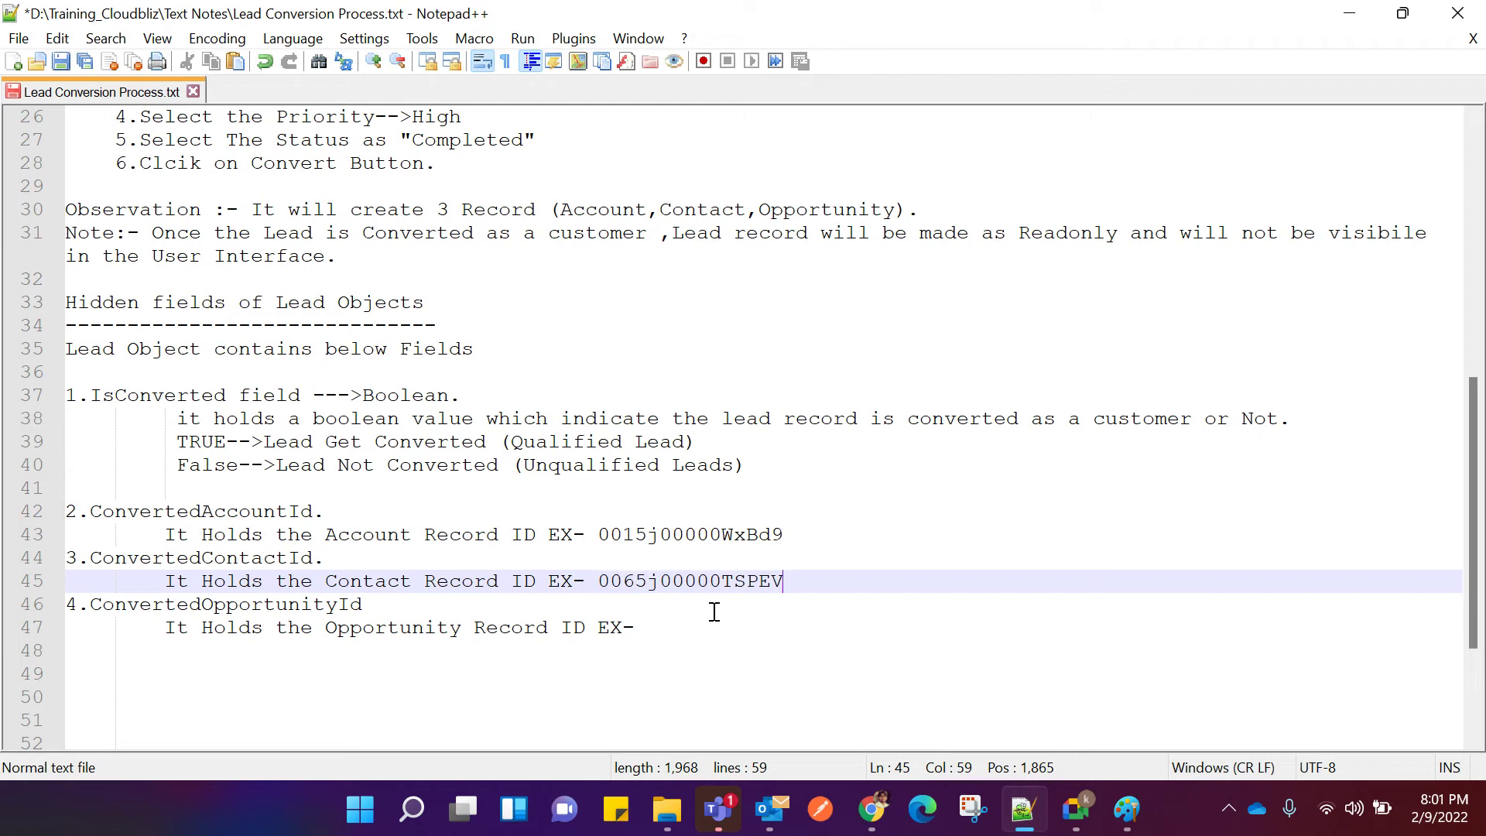
Copy the record ID from the converted contact's URL in Chrome and append it to the ConvertedContactId description in Notepad++.
{"action": "mouse_move", "coordinate": [871, 819]}
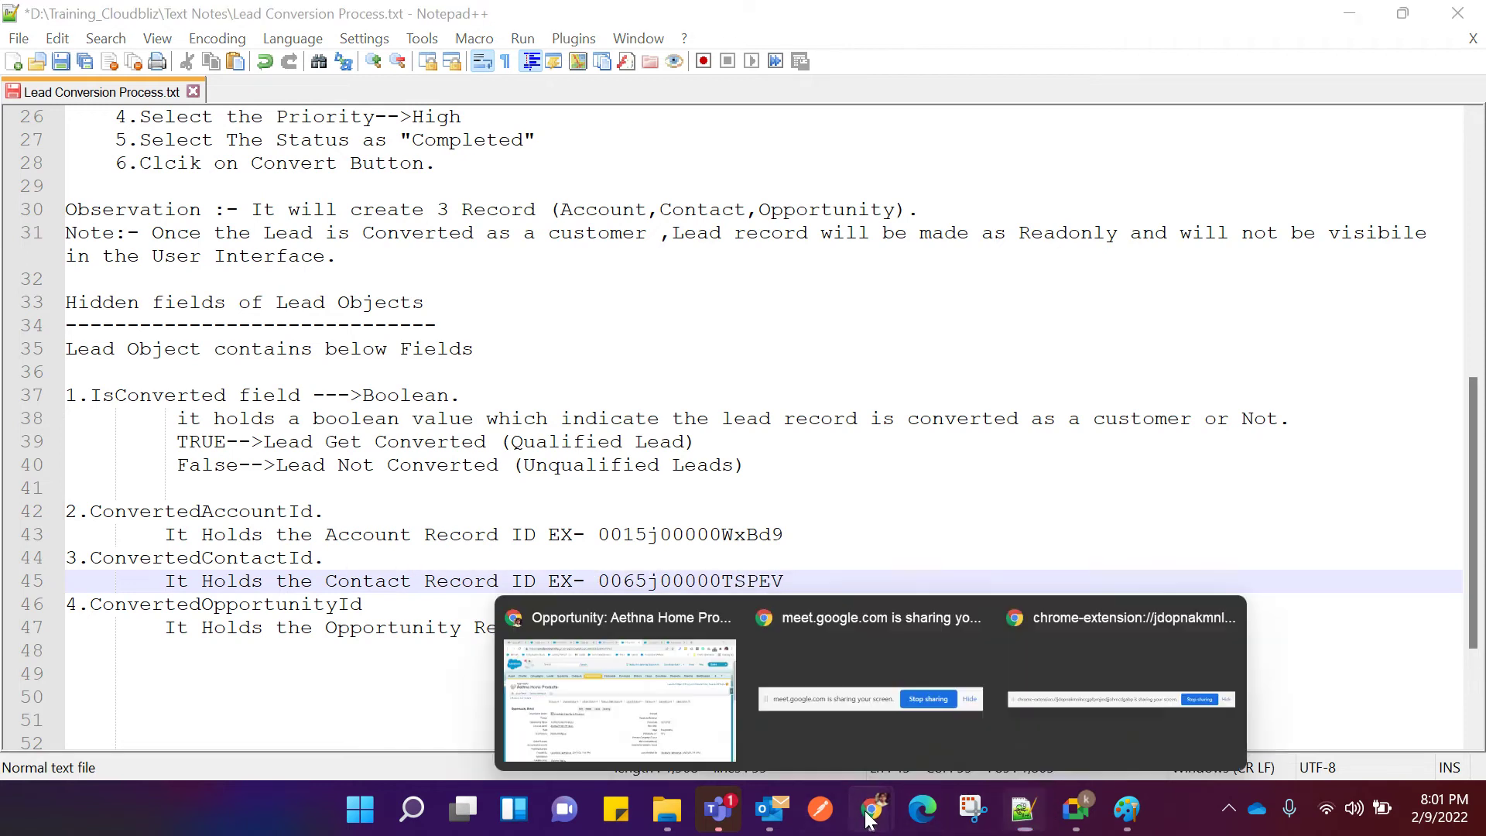
{"action": "left_click", "coordinate": [586, 689]}
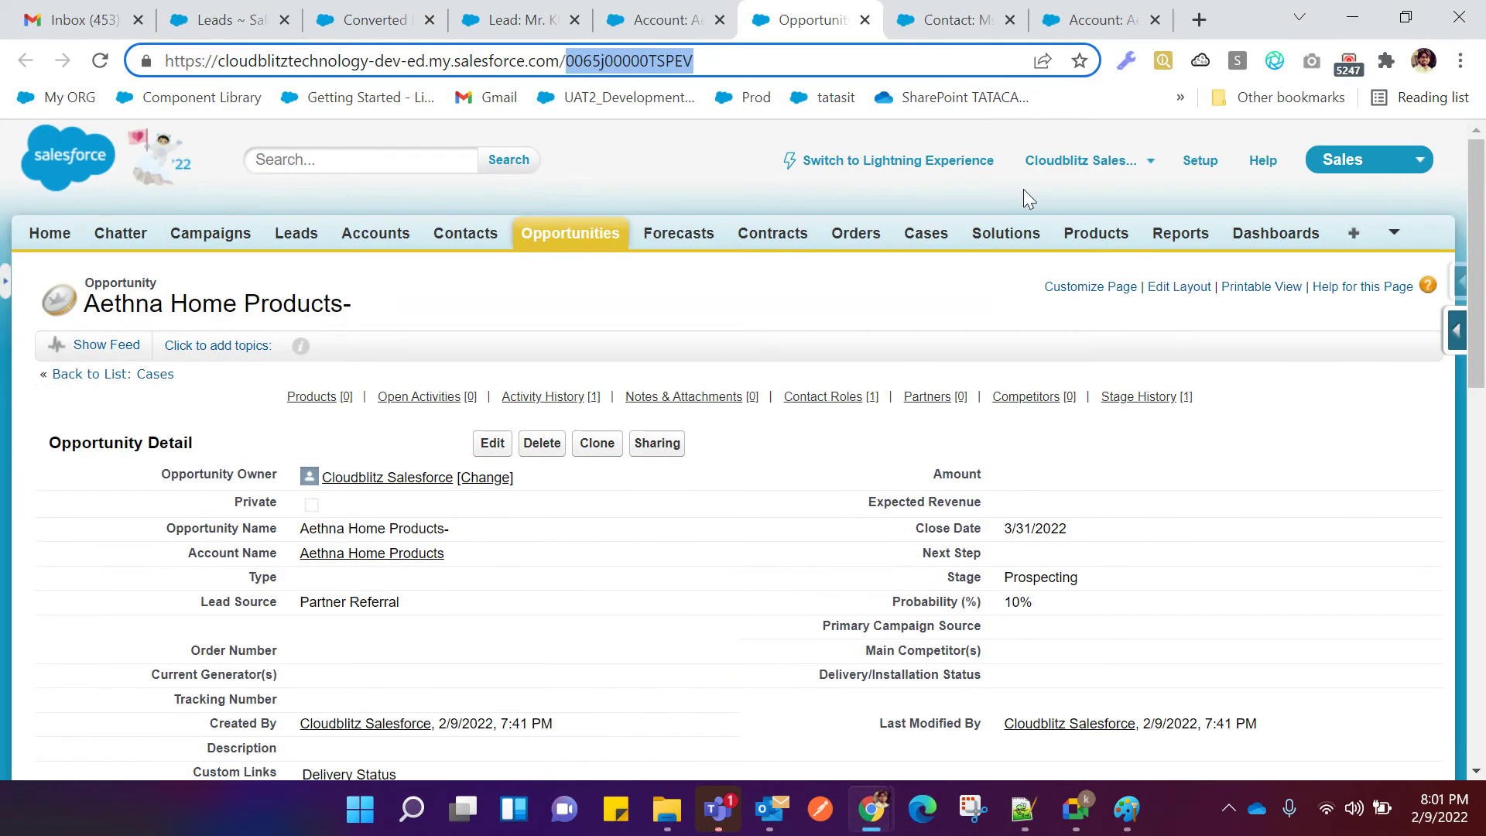
{"action": "left_click", "coordinate": [898, 30]}
{"action": "scroll", "coordinate": [680, 350], "scroll_direction": "up", "scroll_amount": 2}
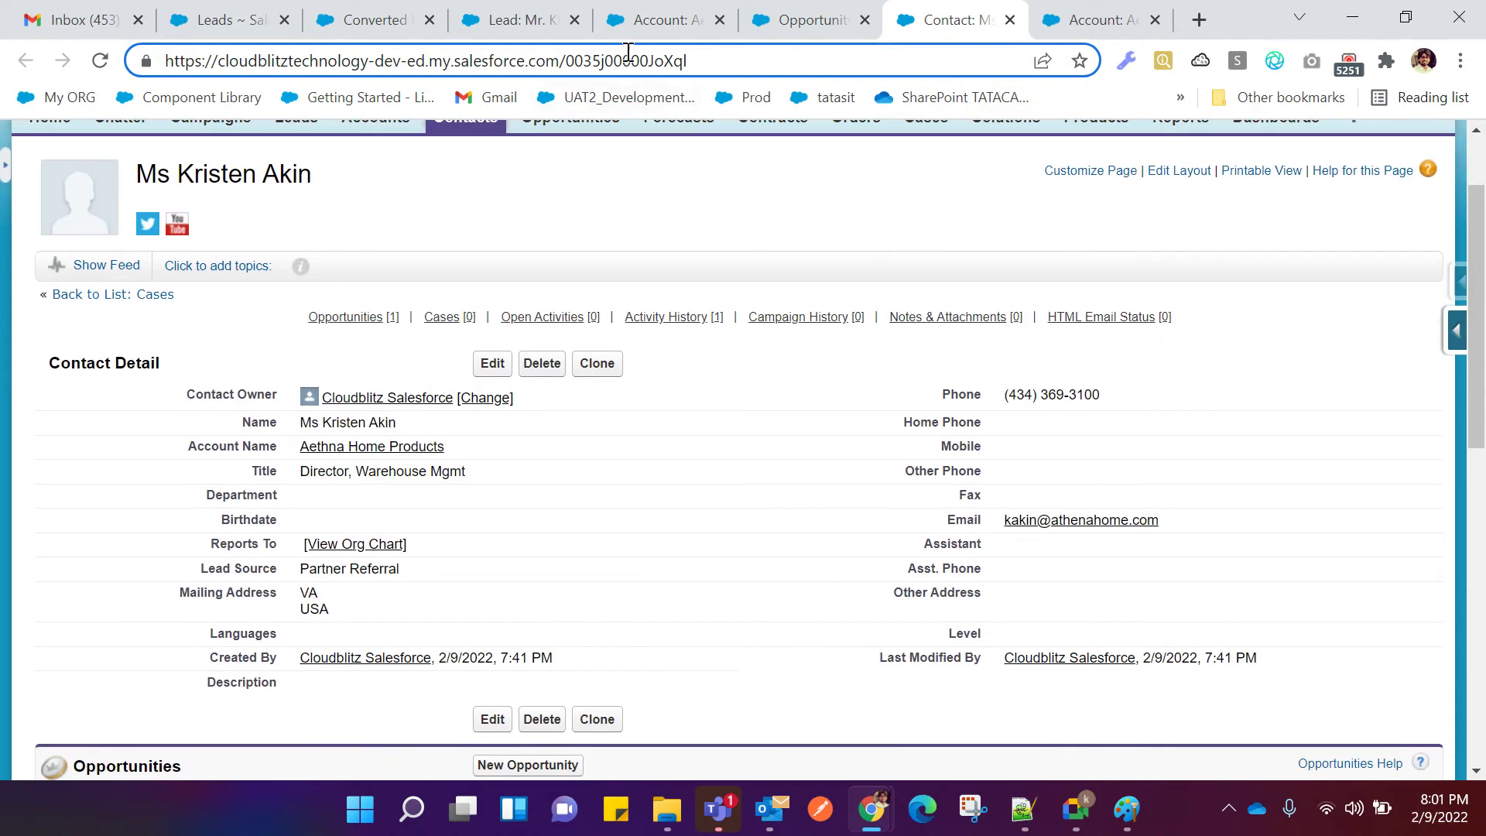
{"action": "double_click", "coordinate": [626, 60]}
{"action": "right_click", "coordinate": [626, 59]}
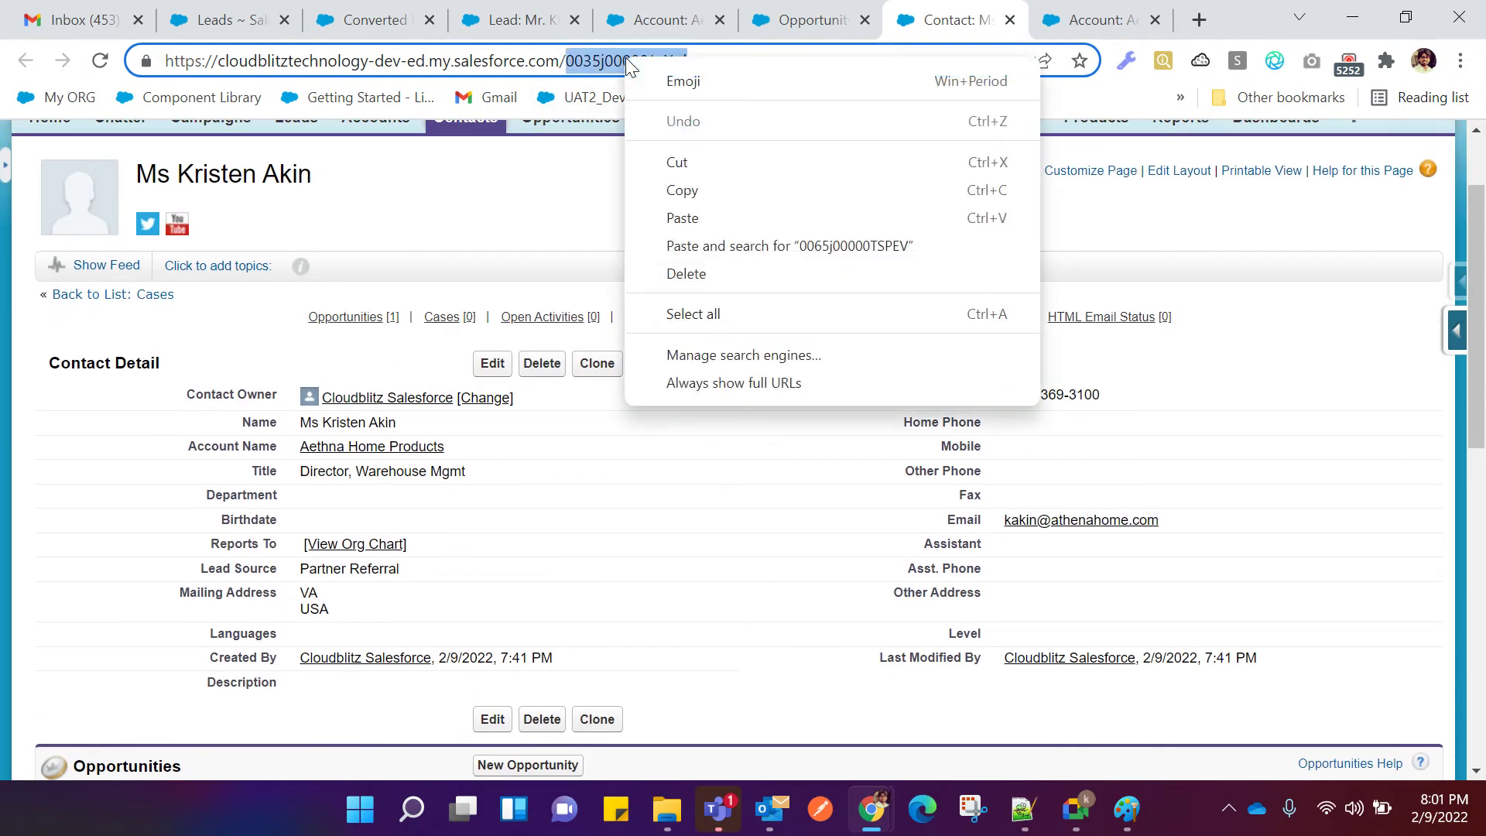
{"action": "left_click", "coordinate": [682, 190]}
{"action": "left_click", "coordinate": [1041, 822]}
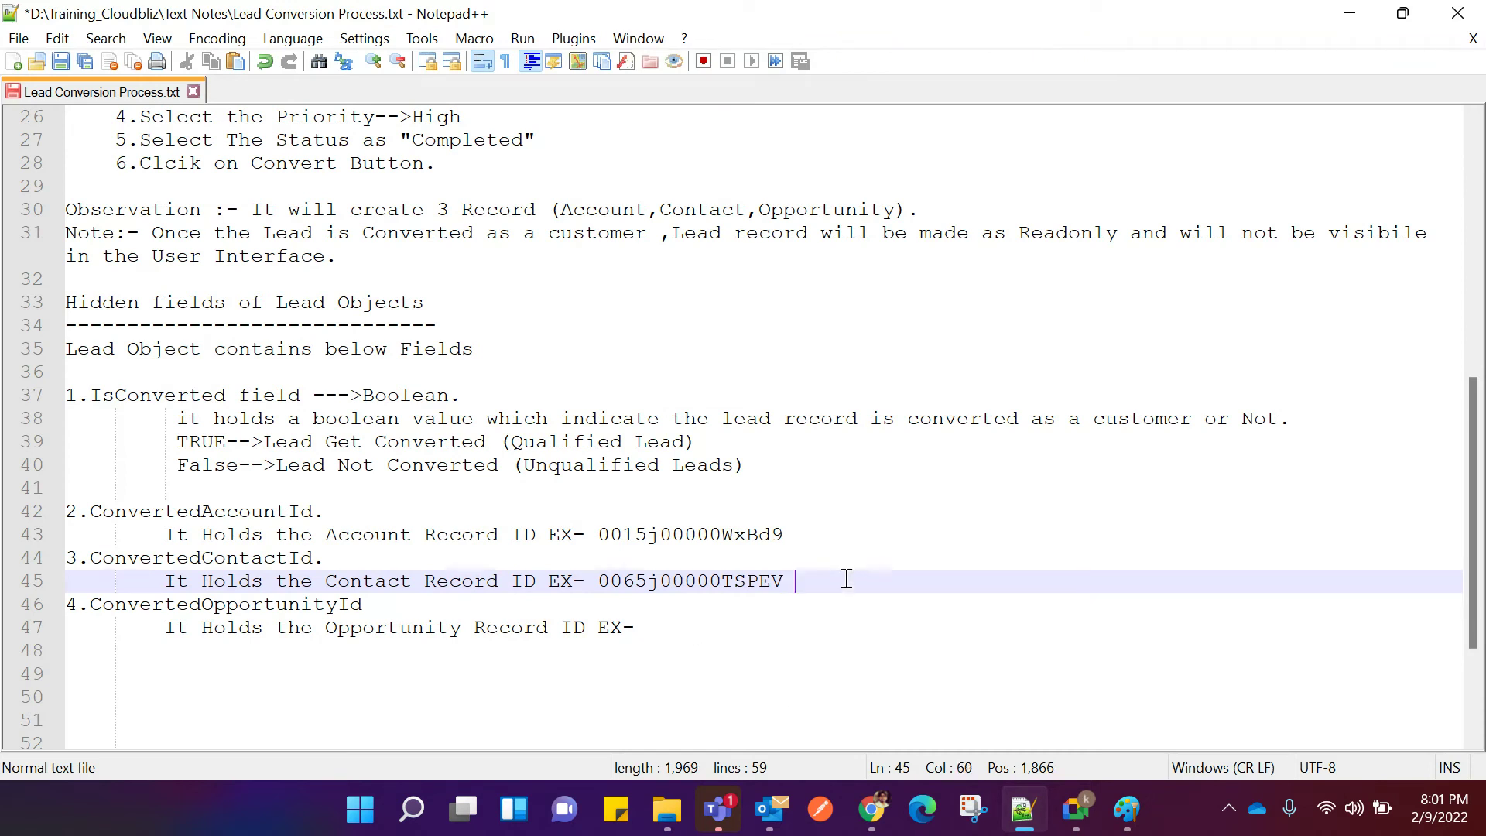
{"action": "key", "text": "ctrl+v"}
Move the opportunity record ID from the ConvertedContactId description to after "EX-" in the ConvertedOpportunityId description.
{"action": "double_click", "coordinate": [701, 577]}
{"action": "key", "text": "BackSpace"}
{"action": "left_click", "coordinate": [664, 625]}
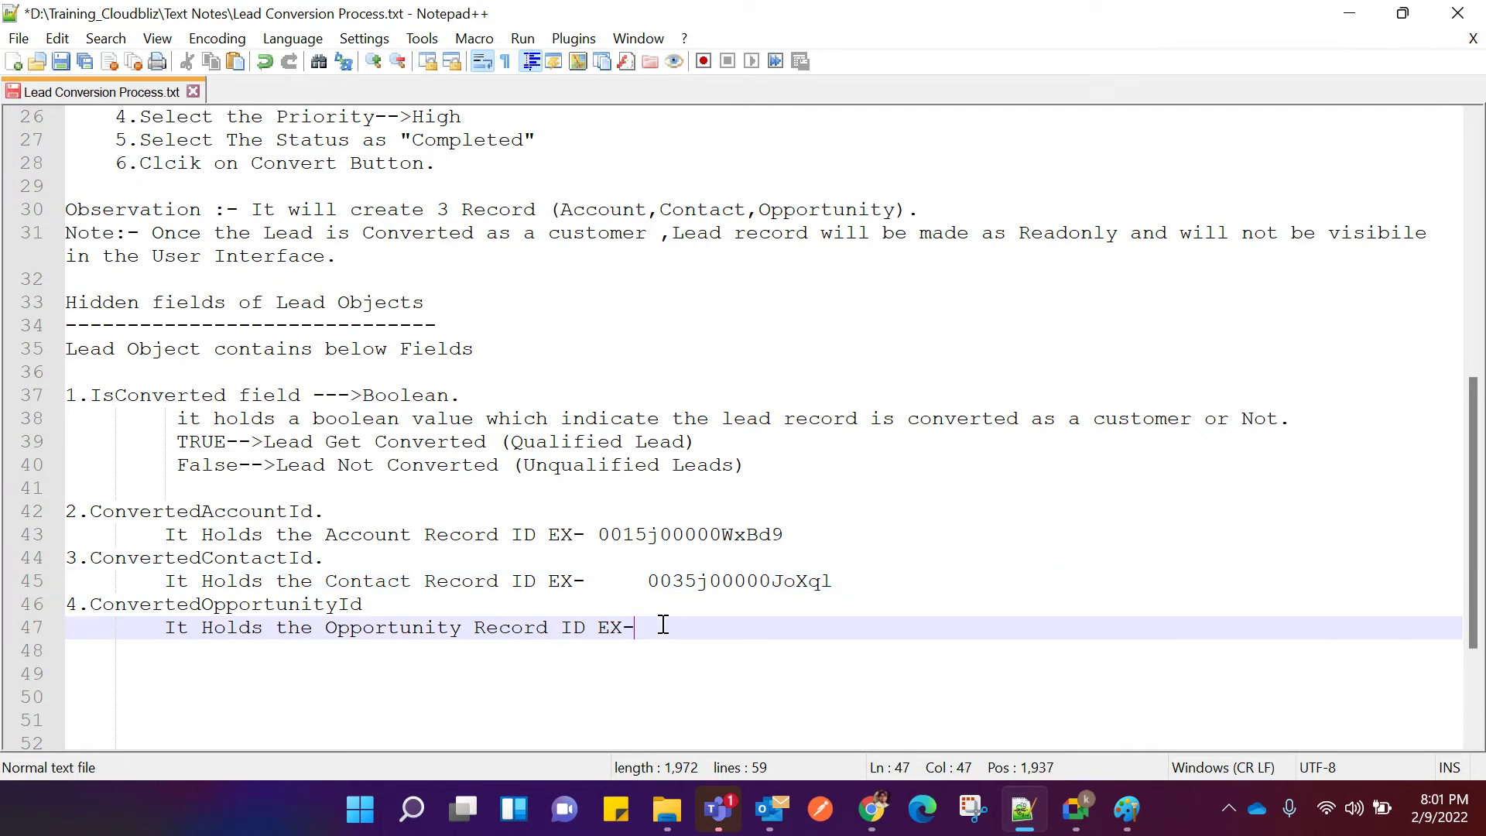
{"action": "key", "text": "ctrl+v"}
{"action": "left_click", "coordinate": [636, 627]}
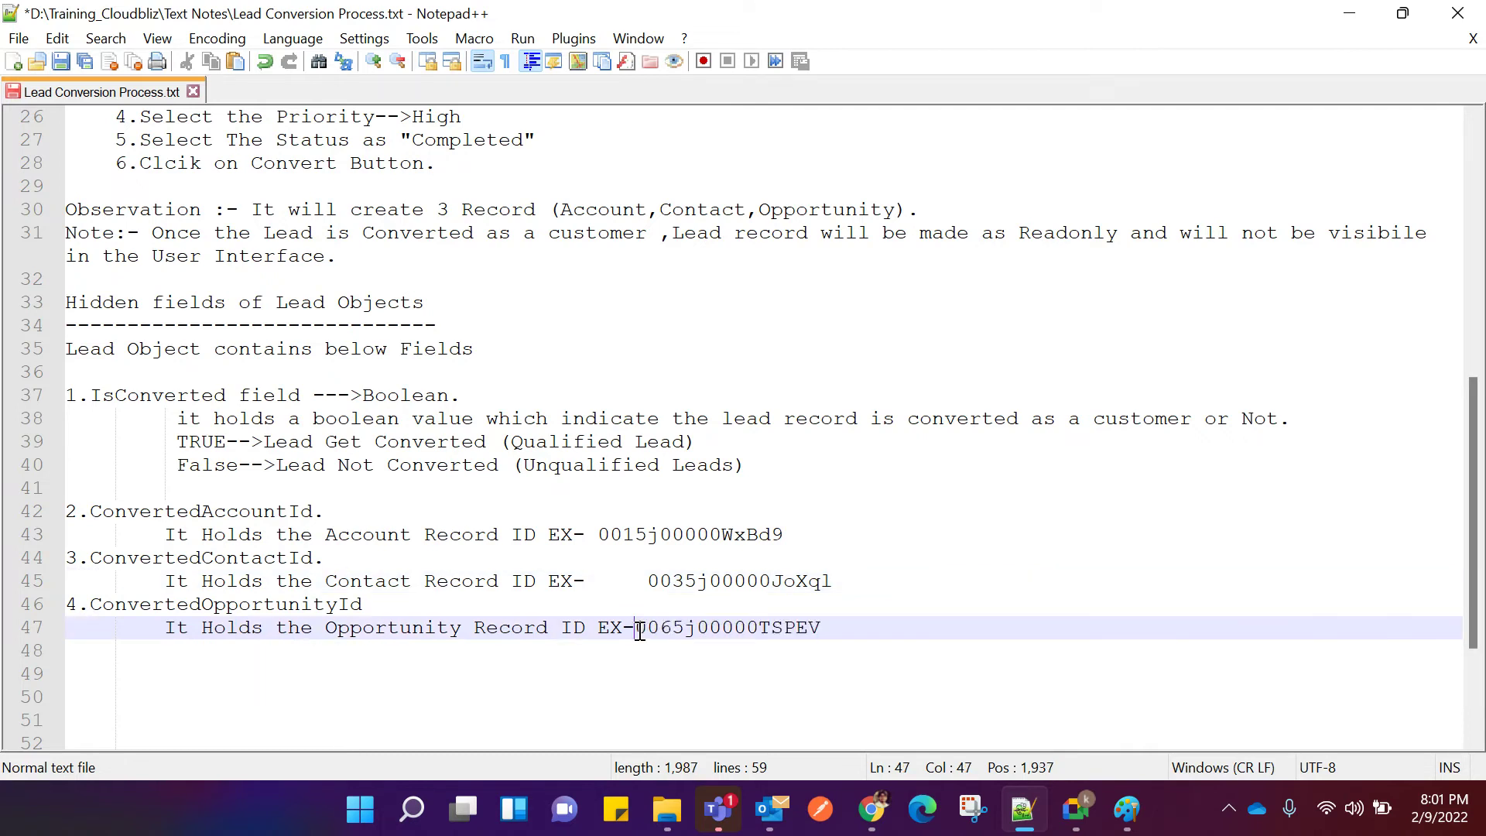
Remove the extra spaces between "EX-" and the record IDs in the ConvertedContactId, ConvertedAccountId and ConvertedOpportunityId descriptions.
{"action": "left_click", "coordinate": [651, 581]}
{"action": "key", "text": "BackSpace"}
{"action": "key", "text": "BackSpace"}
{"action": "key", "text": "BackSpace"}
{"action": "key", "text": "BackSpace"}
{"action": "key", "text": "BackSpace"}
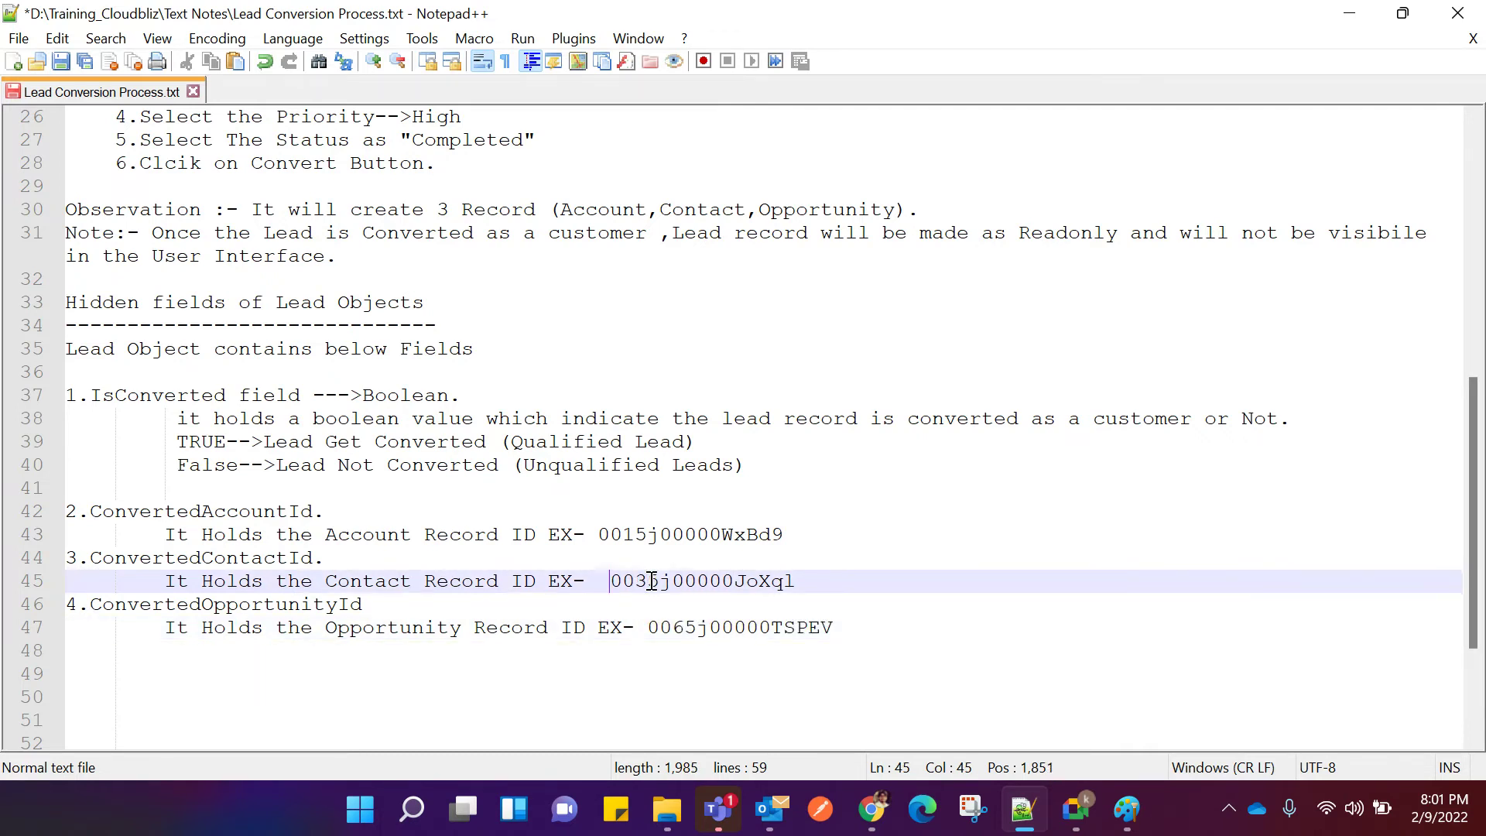
{"action": "left_click", "coordinate": [601, 535]}
{"action": "key", "text": "BackSpace"}
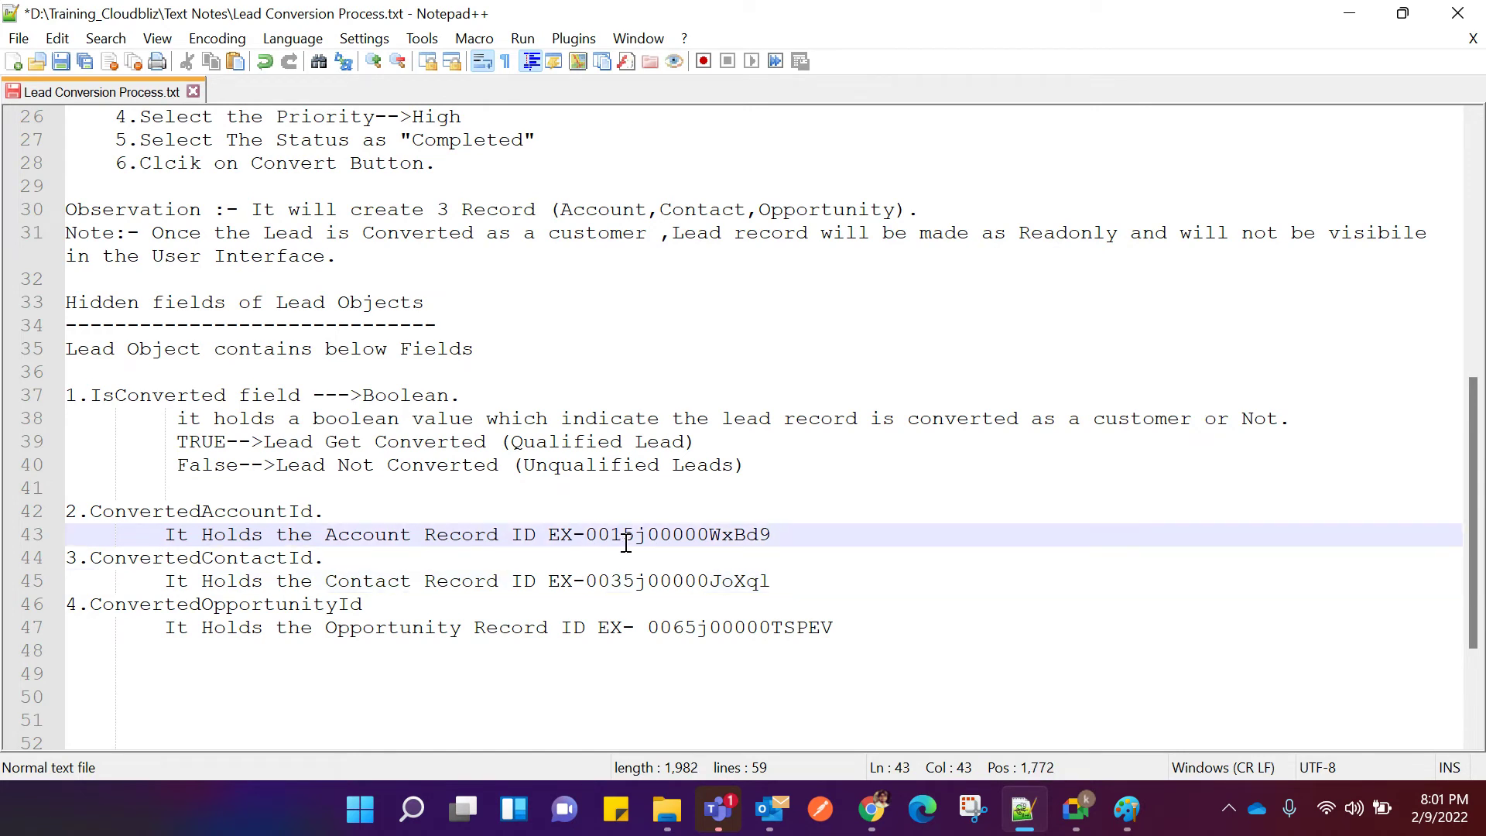
{"action": "left_click", "coordinate": [651, 627]}
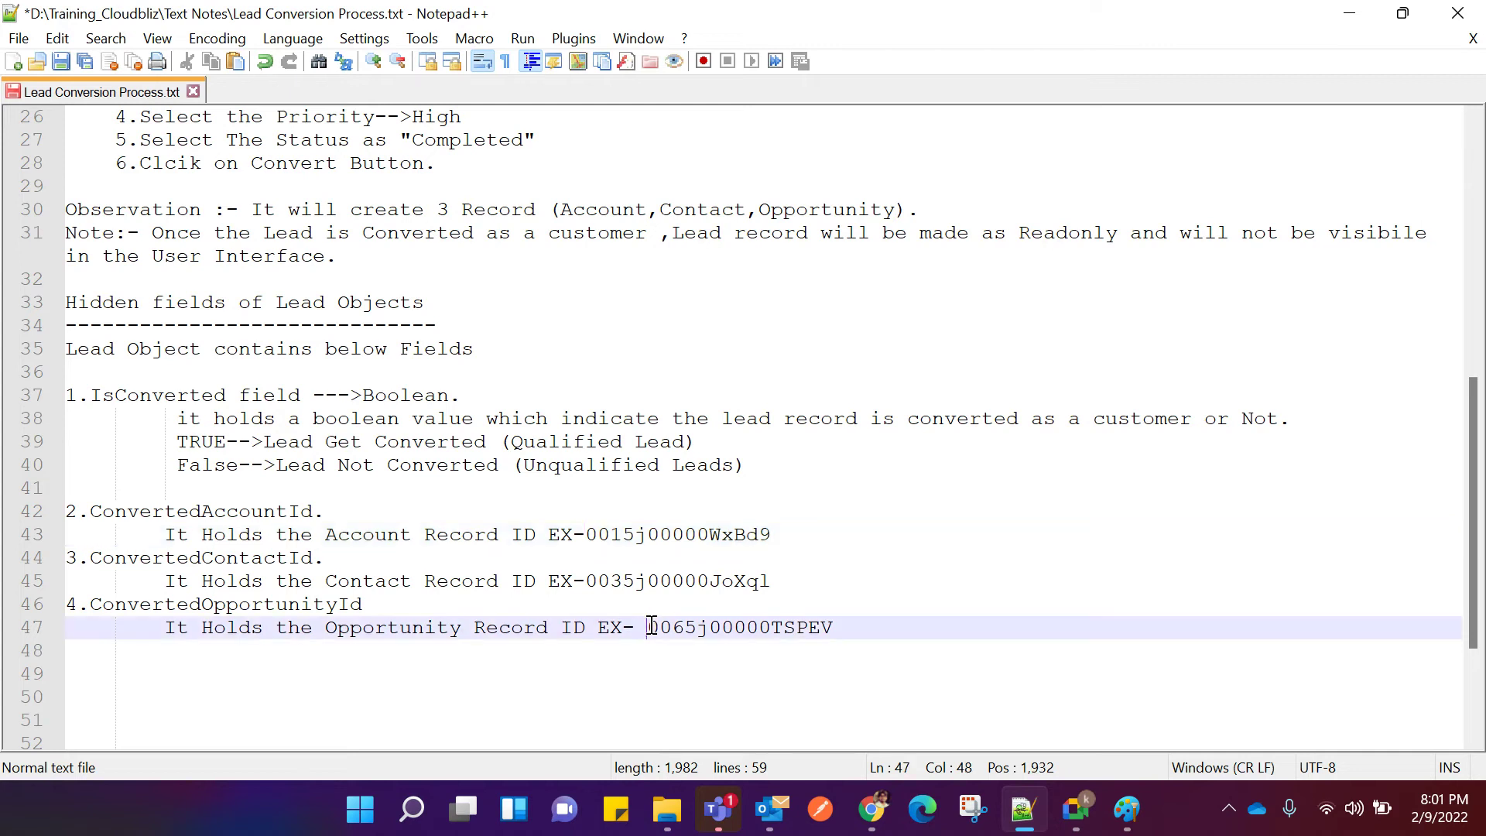
{"action": "key", "text": "BackSpace"}
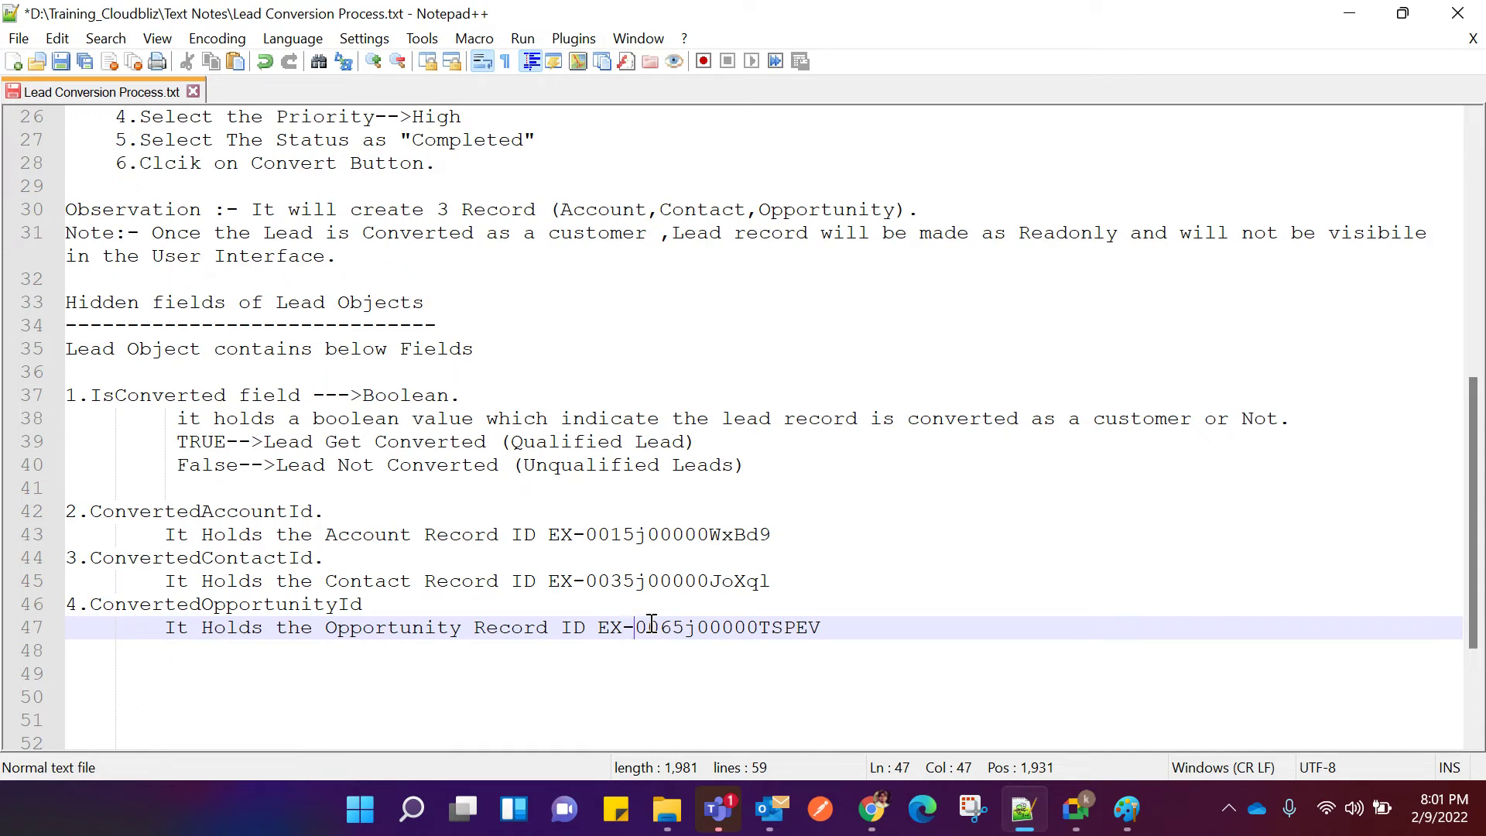
Enclose the "EX-" example record IDs of the account, contact and opportunity descriptions in parentheses.
{"action": "left_click", "coordinate": [551, 535]}
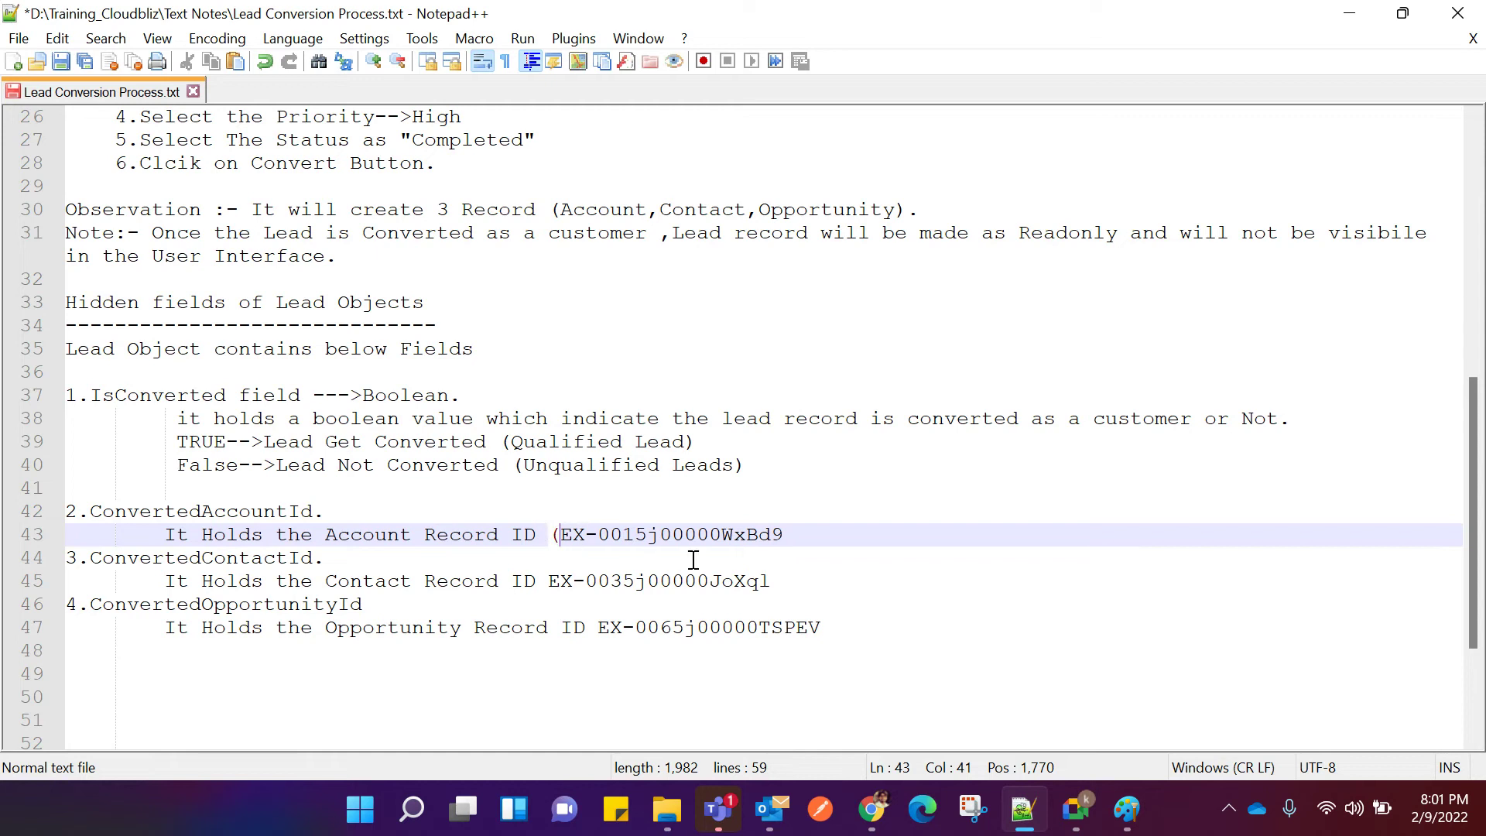
{"action": "left_click", "coordinate": [795, 534]}
{"action": "type", "text": ")"}
{"action": "left_click", "coordinate": [549, 581]}
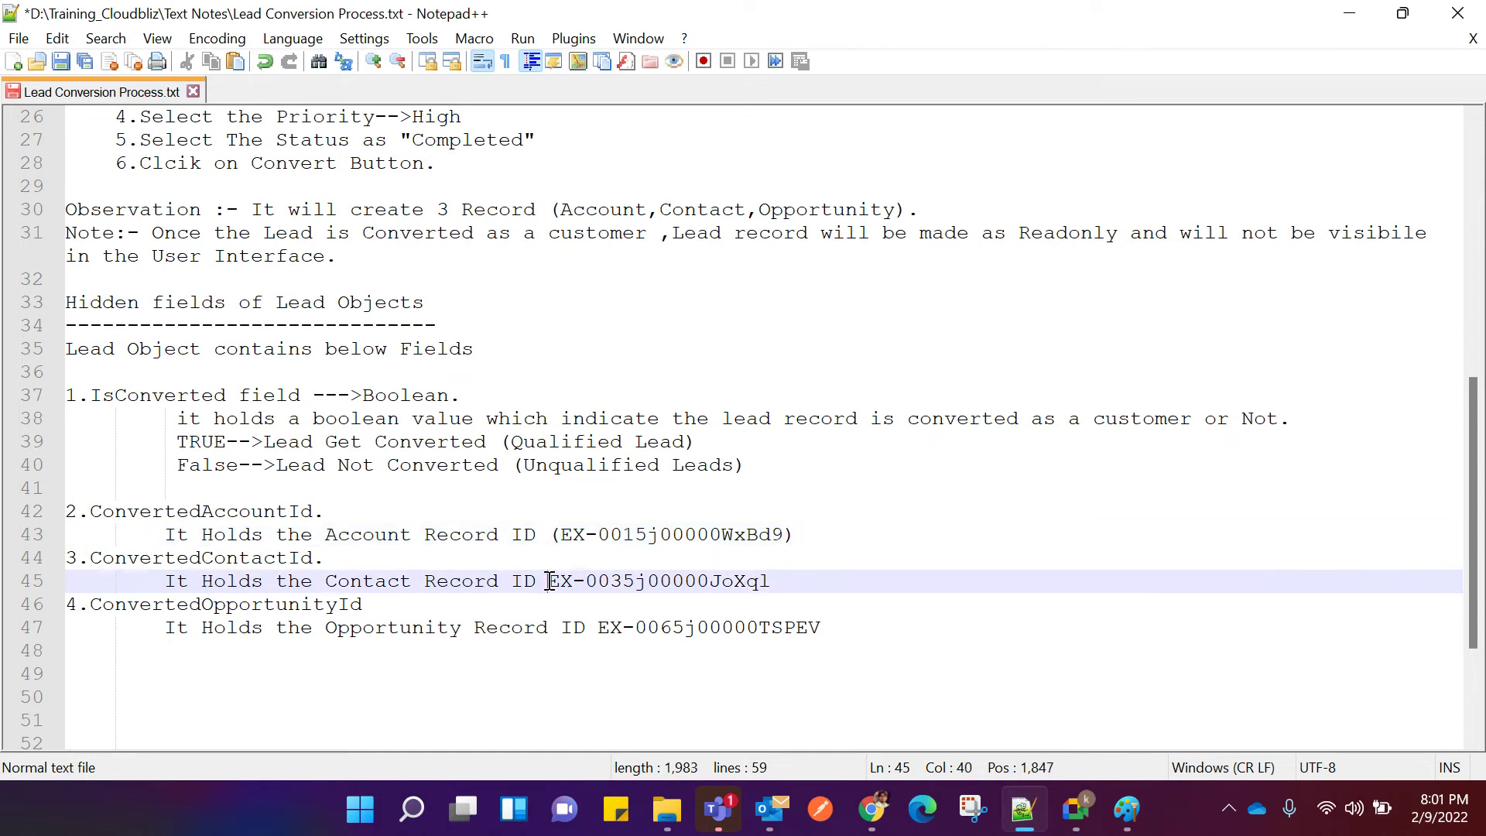
{"action": "type", "text": "("}
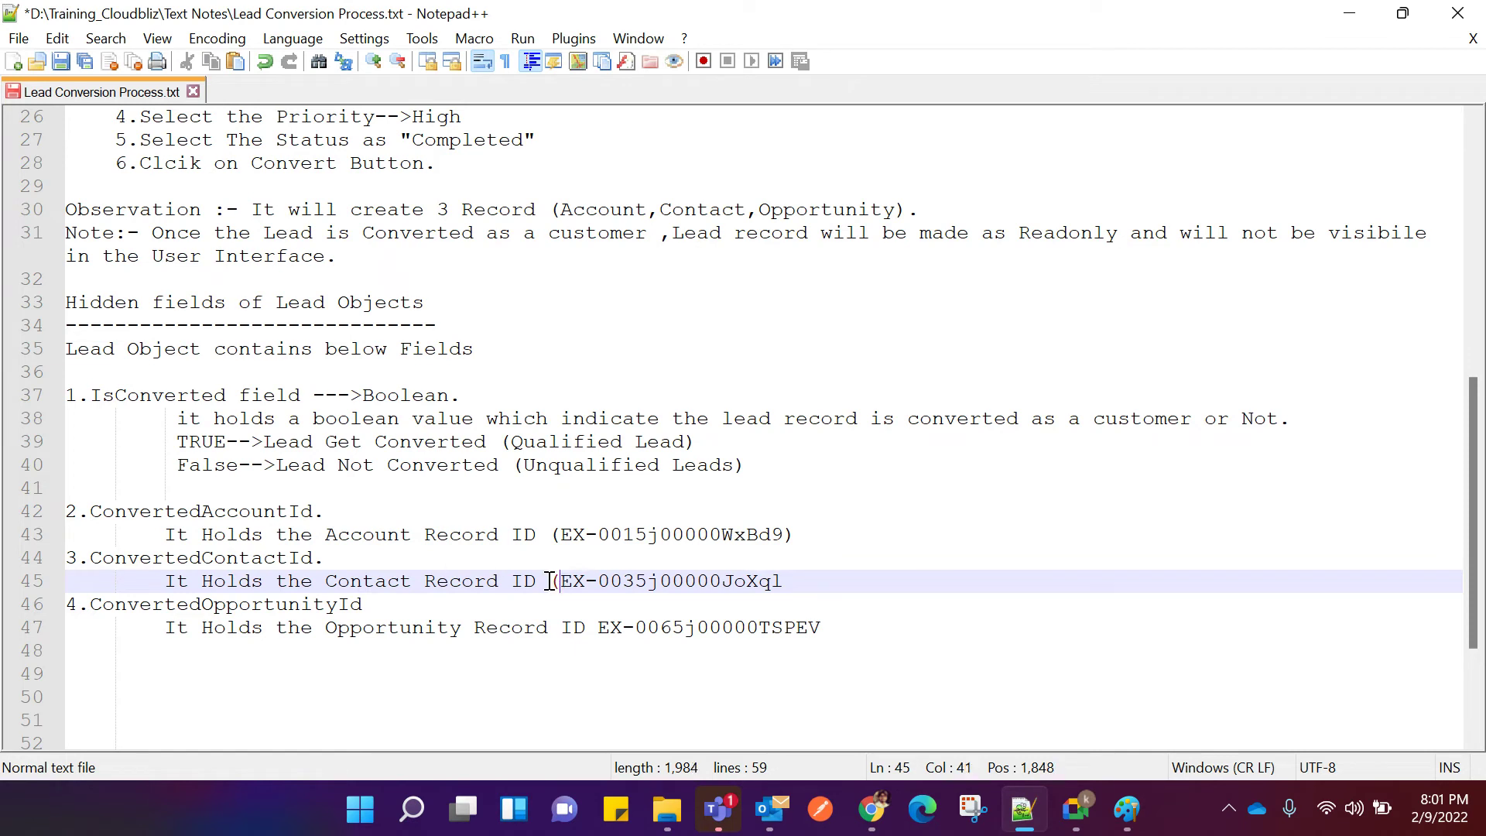
{"action": "left_click", "coordinate": [823, 584]}
{"action": "type", "text": ")"}
{"action": "left_click", "coordinate": [601, 627]}
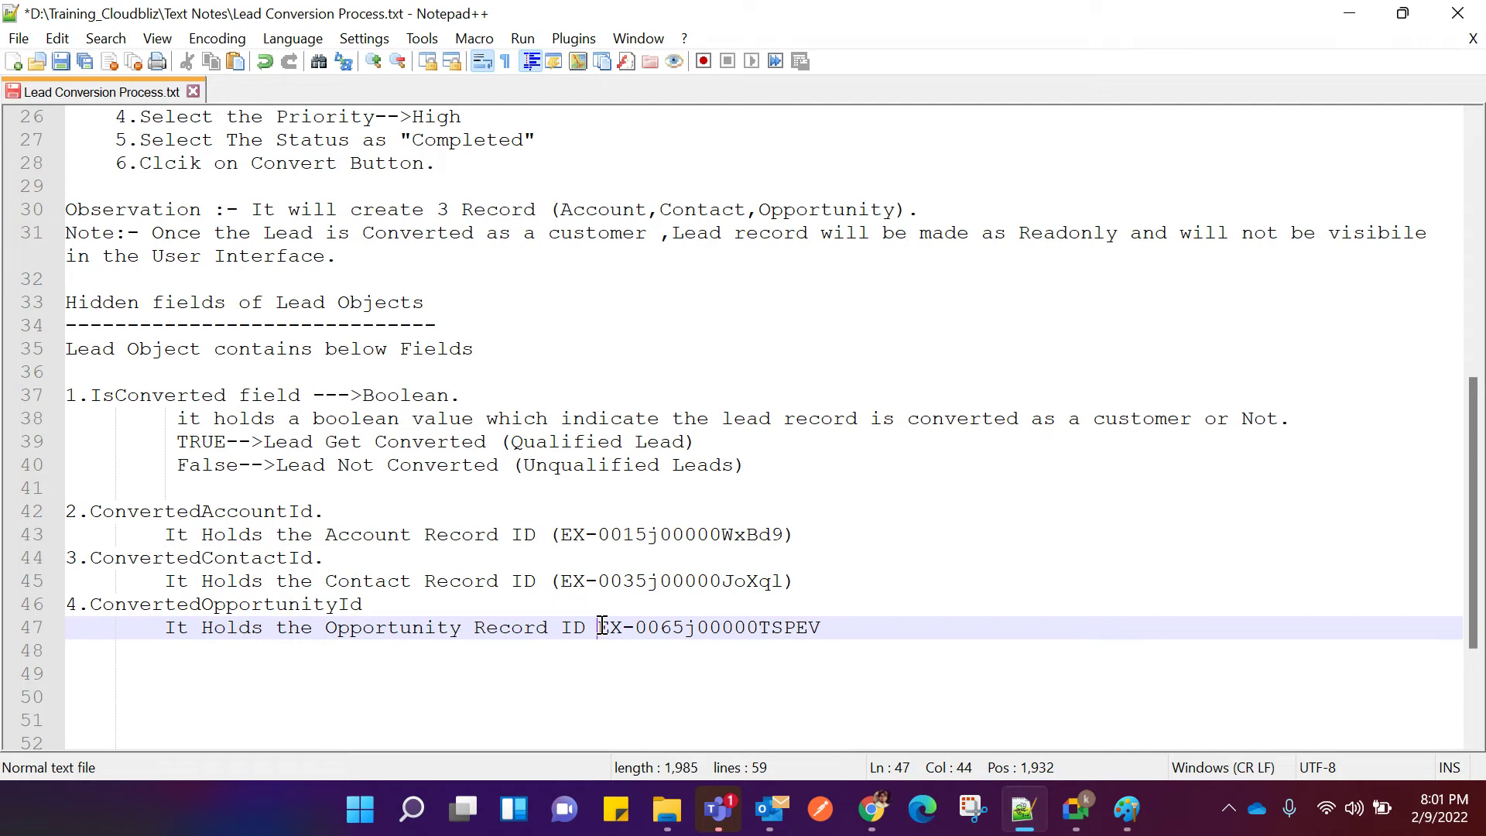
{"action": "type", "text": "("}
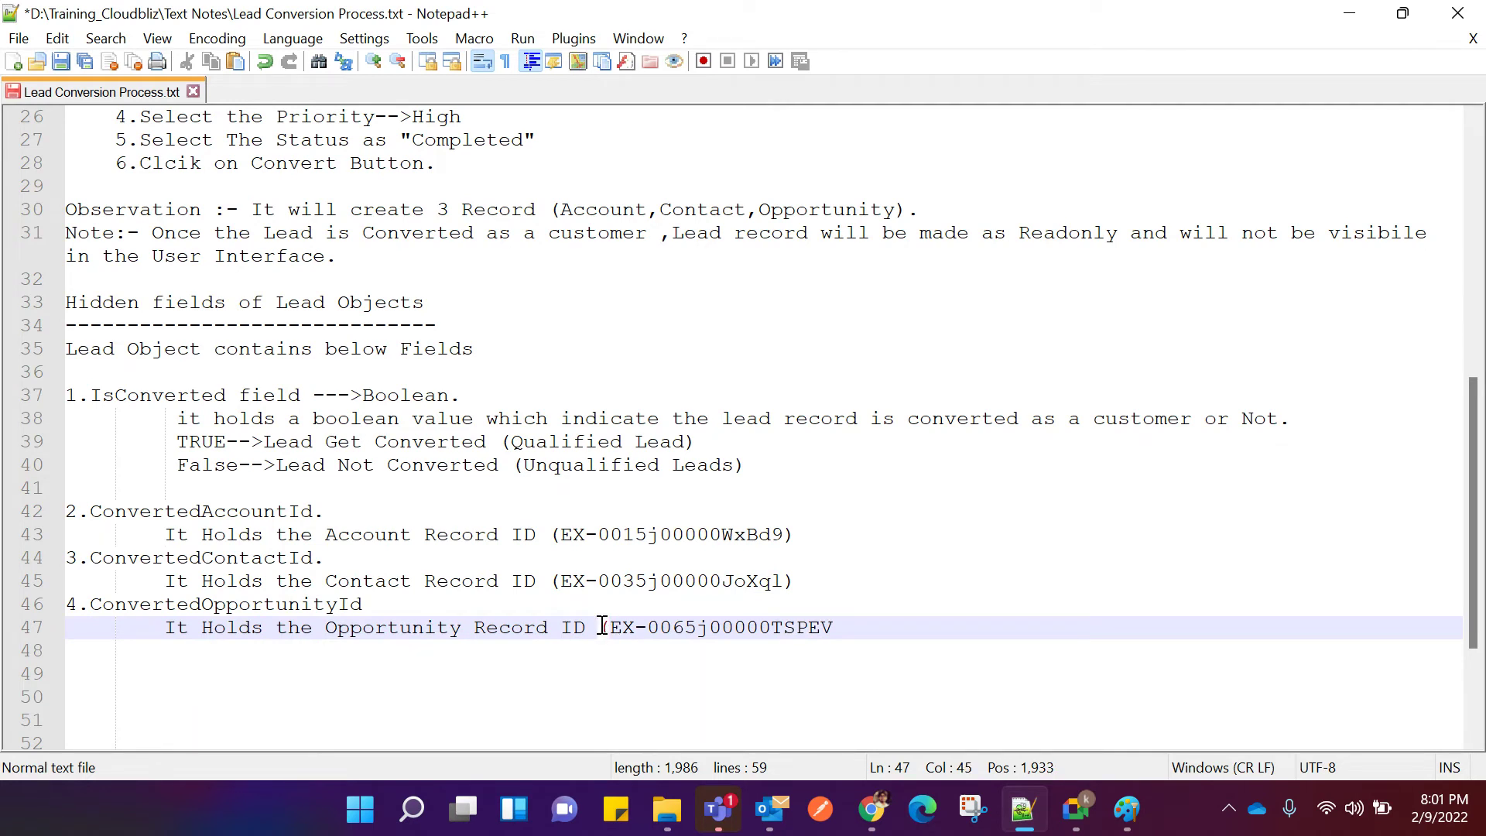
{"action": "left_click", "coordinate": [839, 625]}
{"action": "type", "text": ")"}
Add the heading "Query" with a dashed underline below the ConvertedOpportunityId description, leaving a blank line before it.
{"action": "scroll", "coordinate": [670, 608], "scroll_direction": "down", "scroll_amount": 1}
{"action": "left_click", "coordinate": [85, 606]}
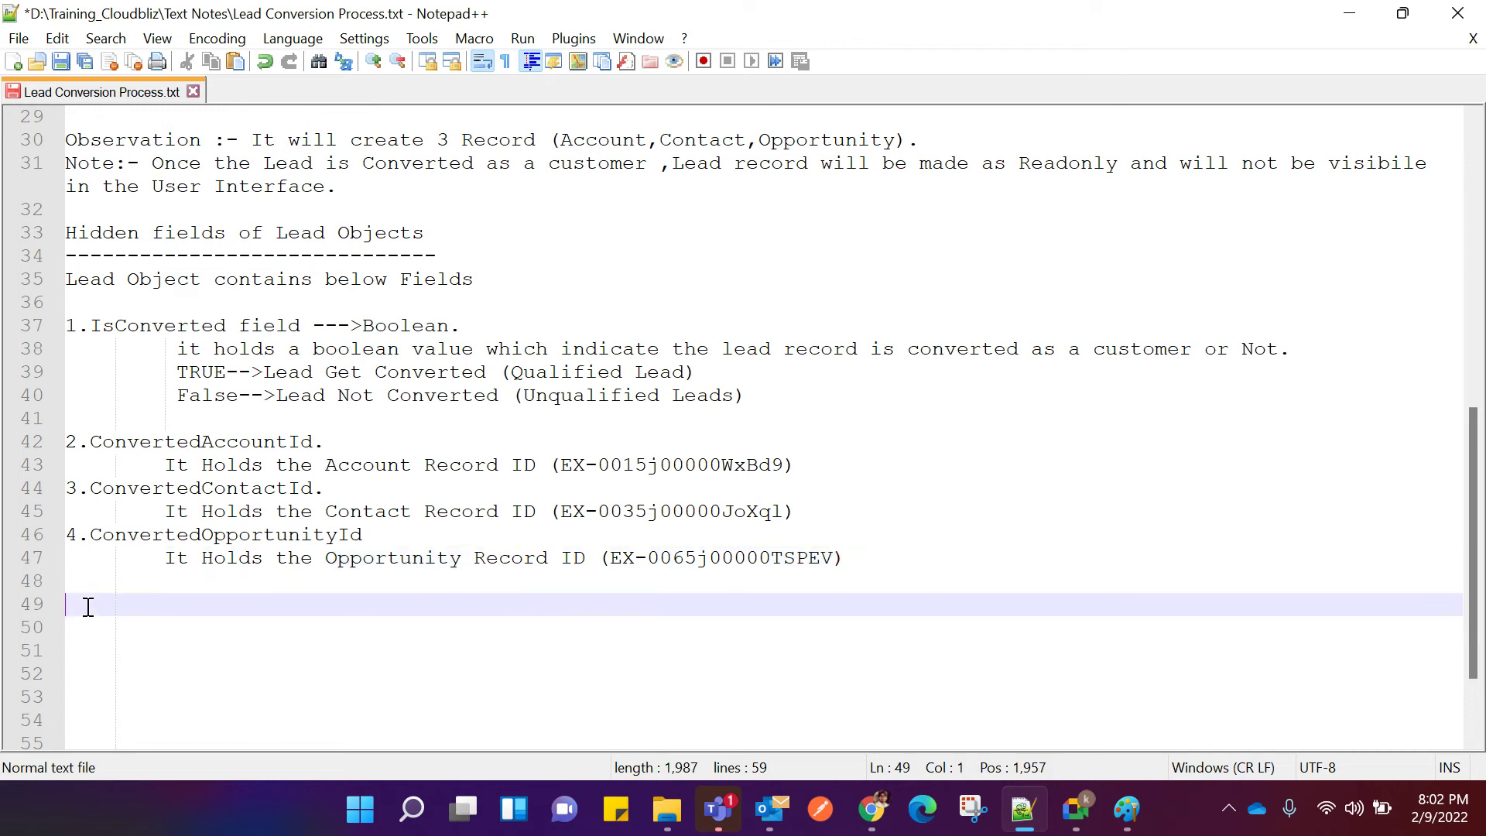
{"action": "type", "text": "S"}
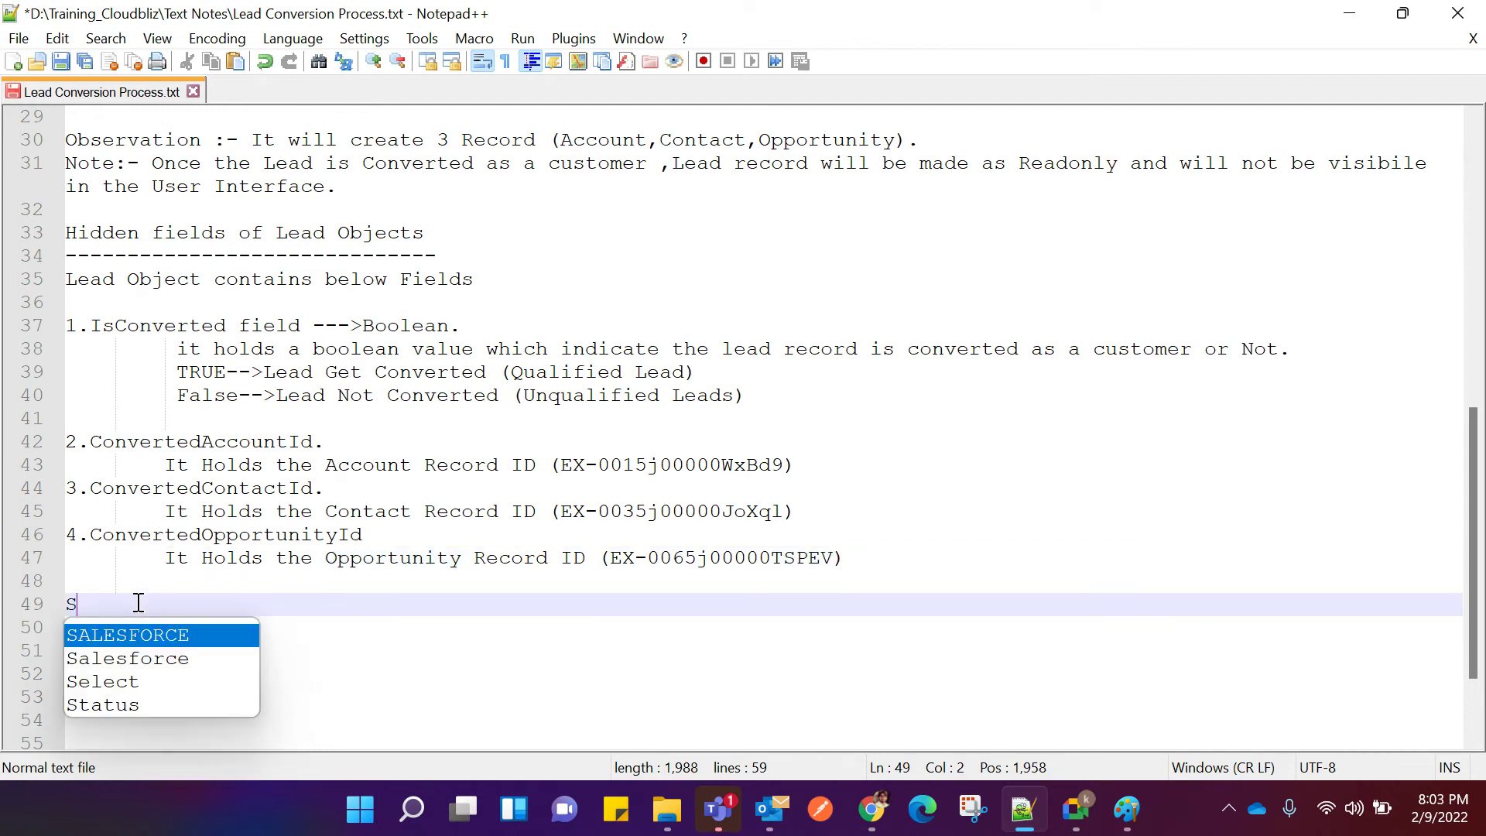
{"action": "type", "text": "how"}
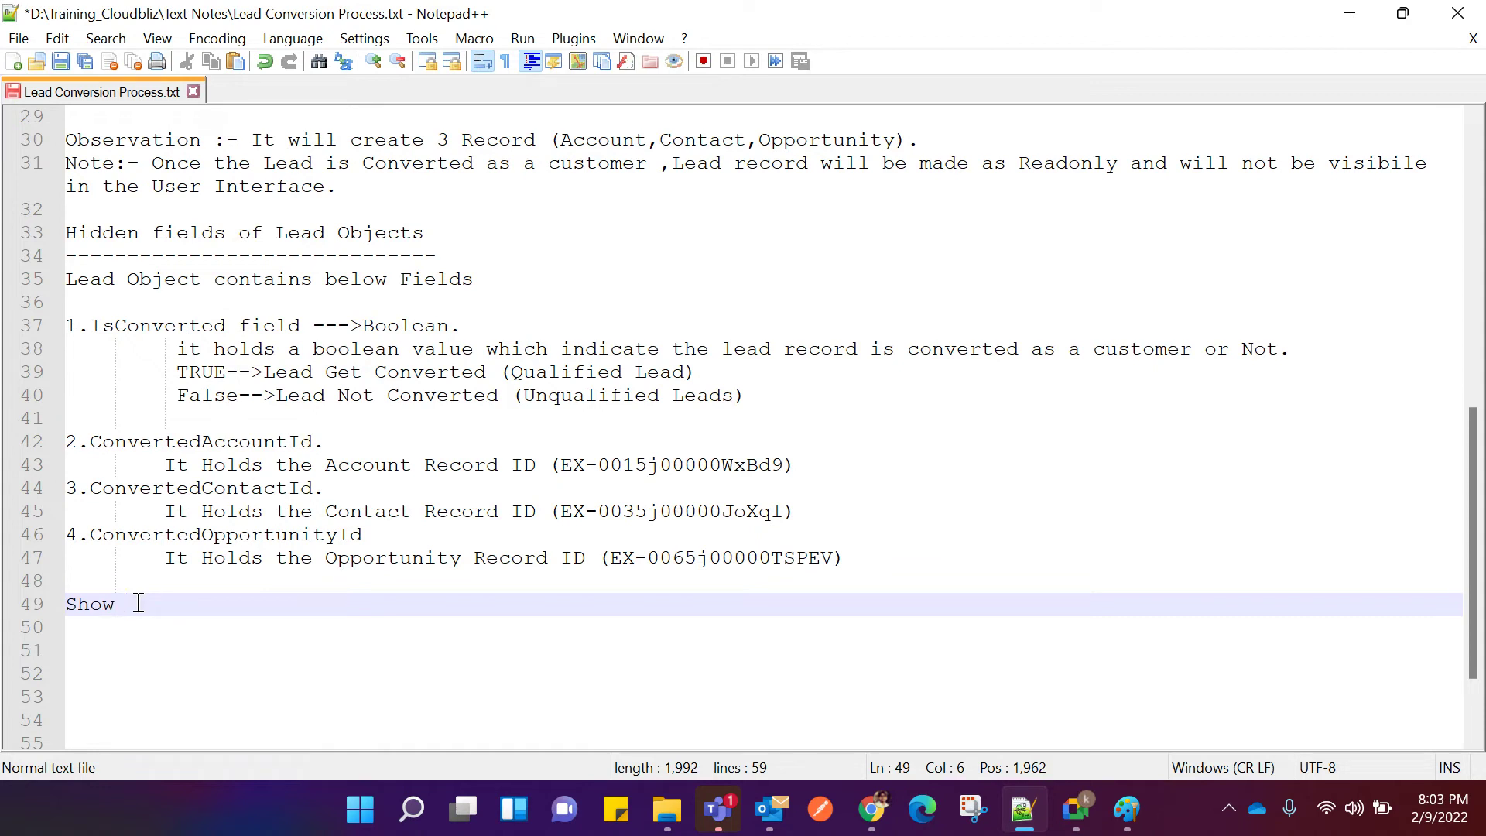
{"action": "key", "text": "BackSpace"}
{"action": "key", "text": "BackSpace"}
{"action": "key", "text": "BackSpace"}
{"action": "key", "text": "BackSpace"}
{"action": "key", "text": "BackSpace"}
{"action": "type", "text": "Query"}
{"action": "key", "text": "Return"}
{"action": "type", "text": "--------"}
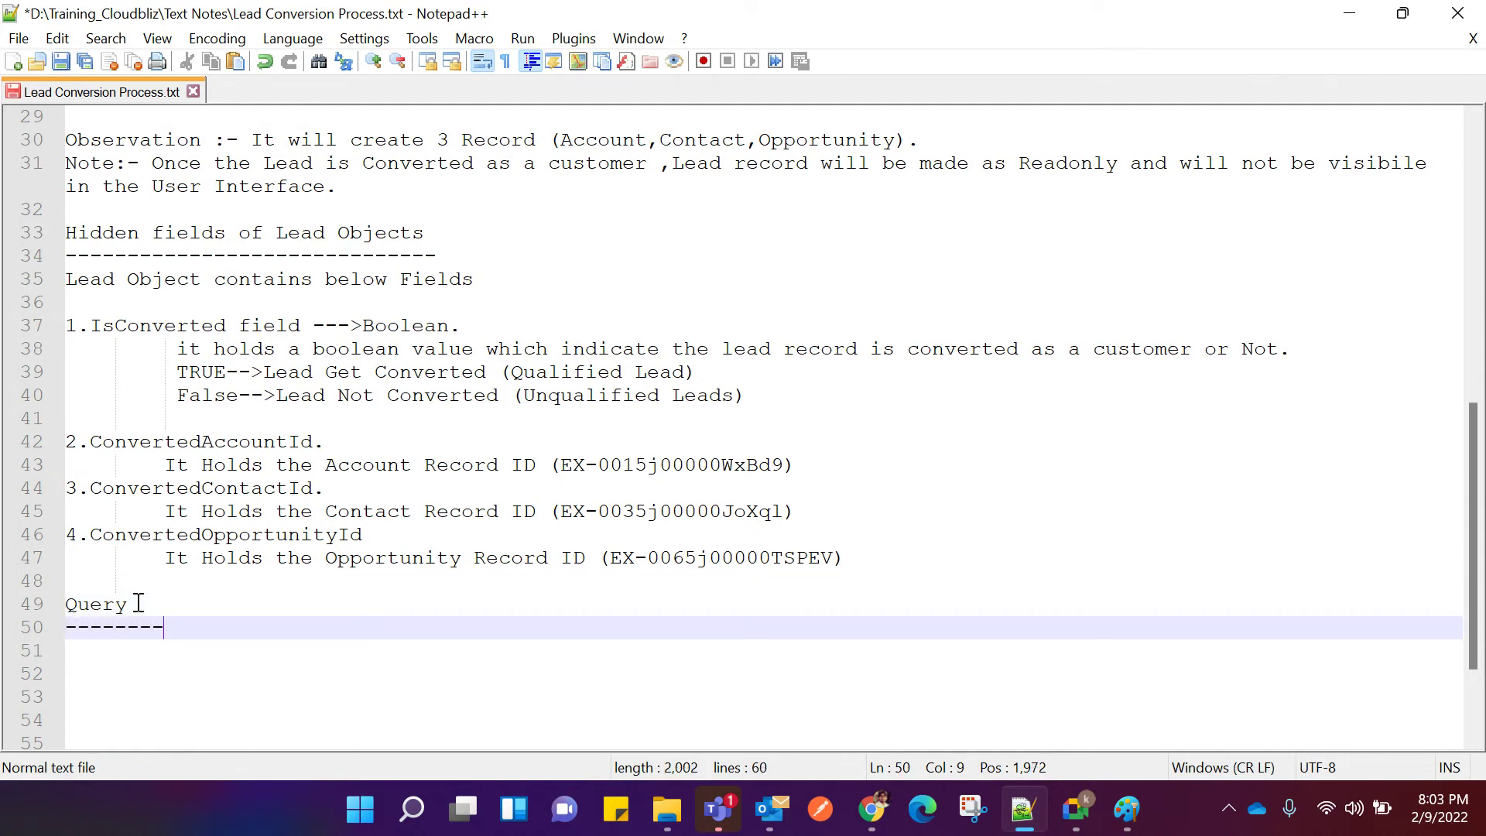
{"action": "key", "text": "Return"}
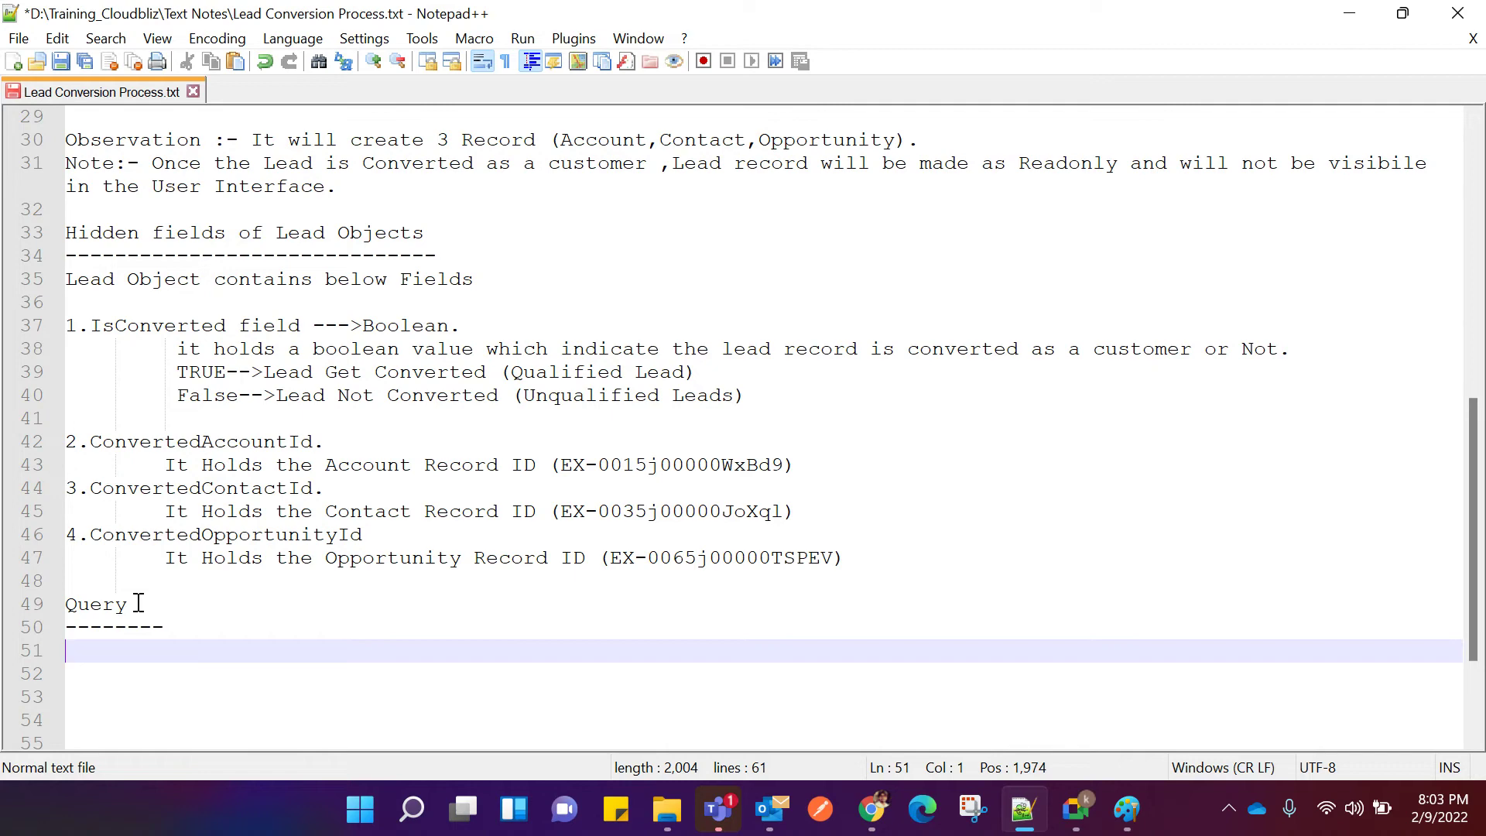
Review the notes from the beginning, focusing on the "Hidden fields of Lead Objects" section and its IsConverted field.
{"action": "scroll", "coordinate": [433, 466], "scroll_direction": "up", "scroll_amount": 9}
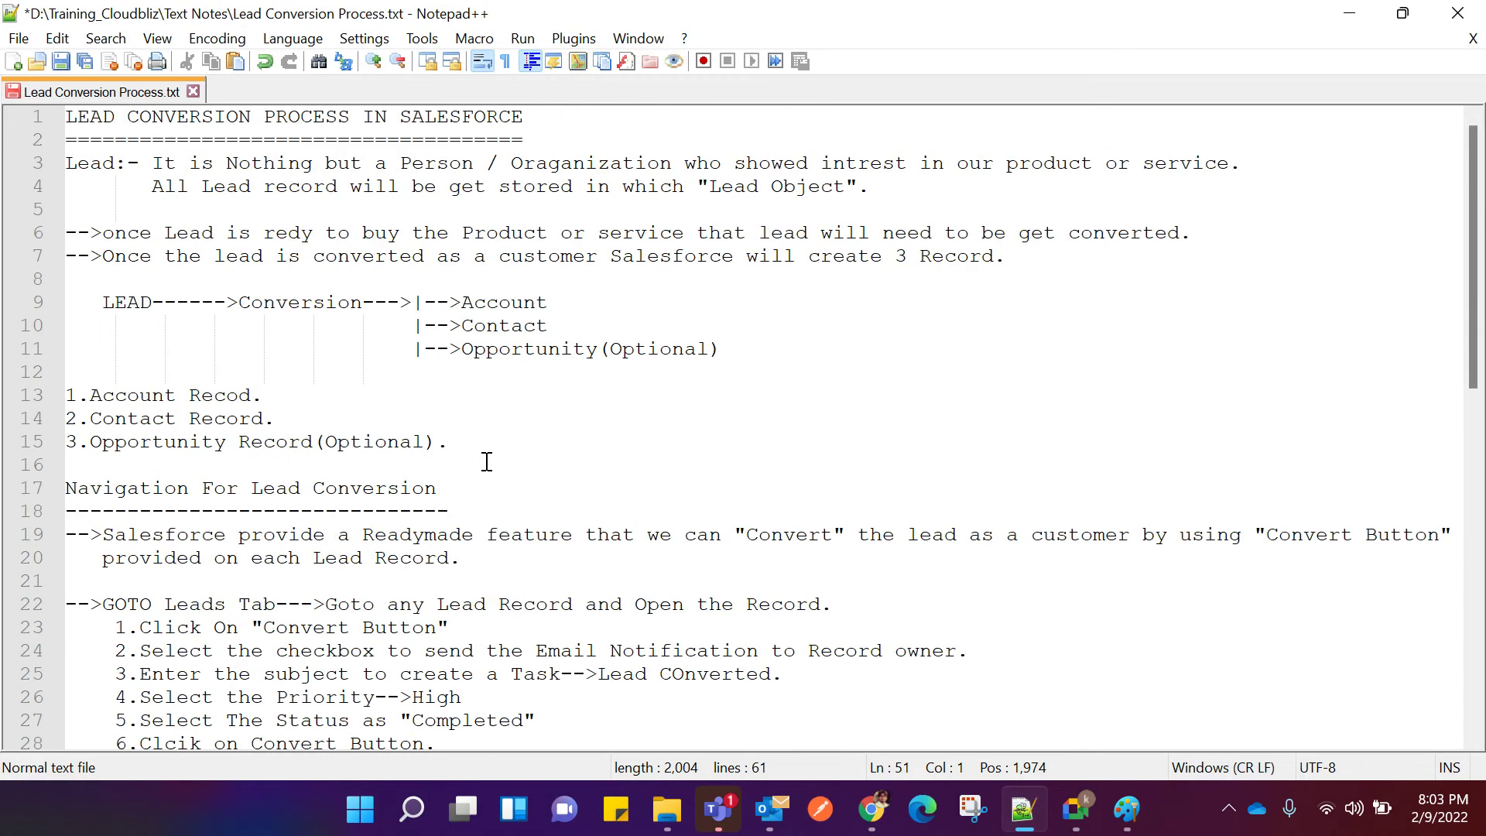
{"action": "scroll", "coordinate": [487, 461], "scroll_direction": "down", "scroll_amount": 11}
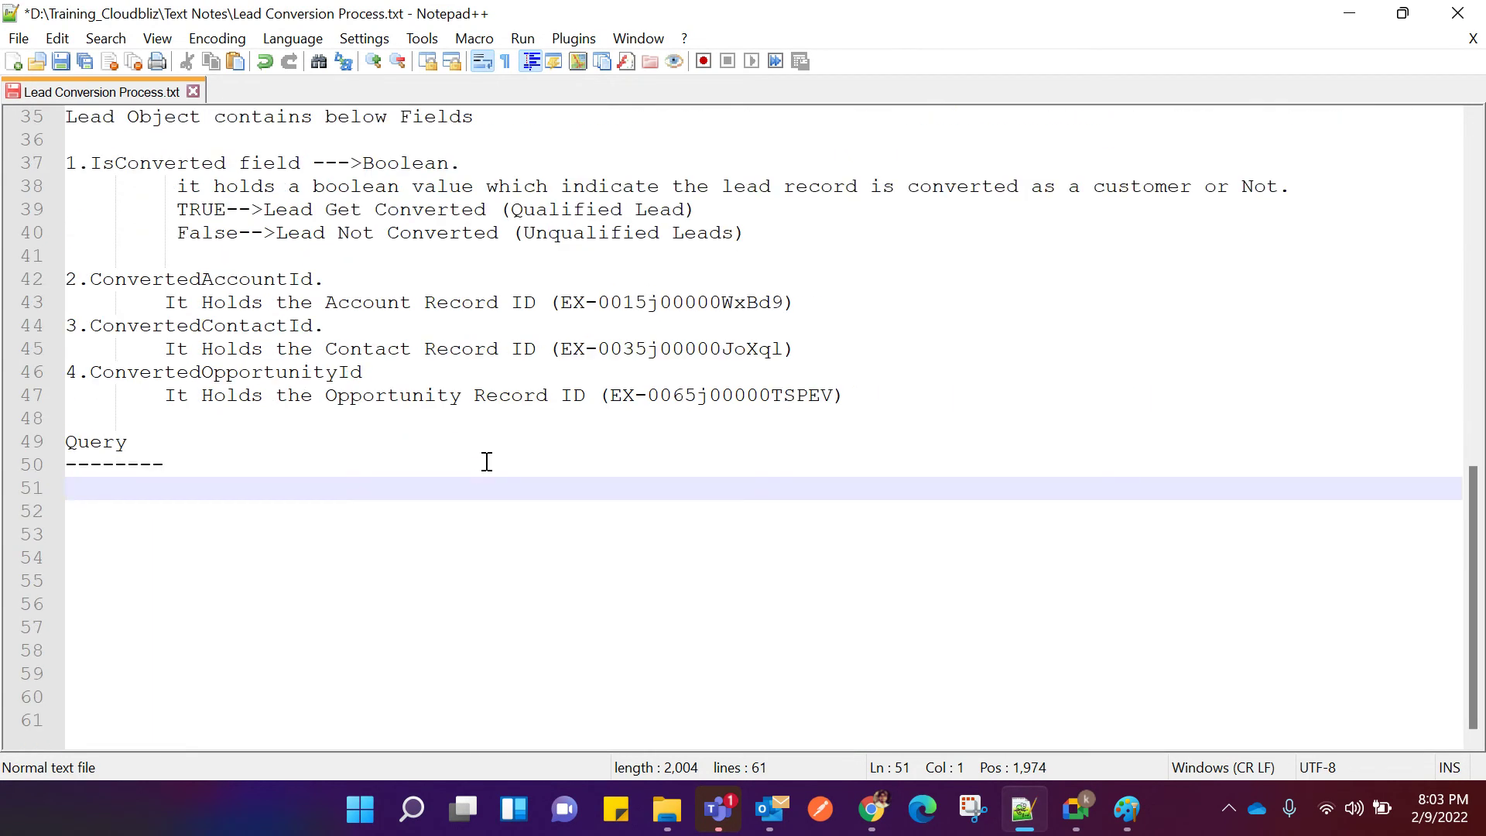
{"action": "scroll", "coordinate": [487, 462], "scroll_direction": "up", "scroll_amount": 1}
{"action": "scroll", "coordinate": [488, 462], "scroll_direction": "down", "scroll_amount": 1}
{"action": "scroll", "coordinate": [488, 462], "scroll_direction": "up", "scroll_amount": 2}
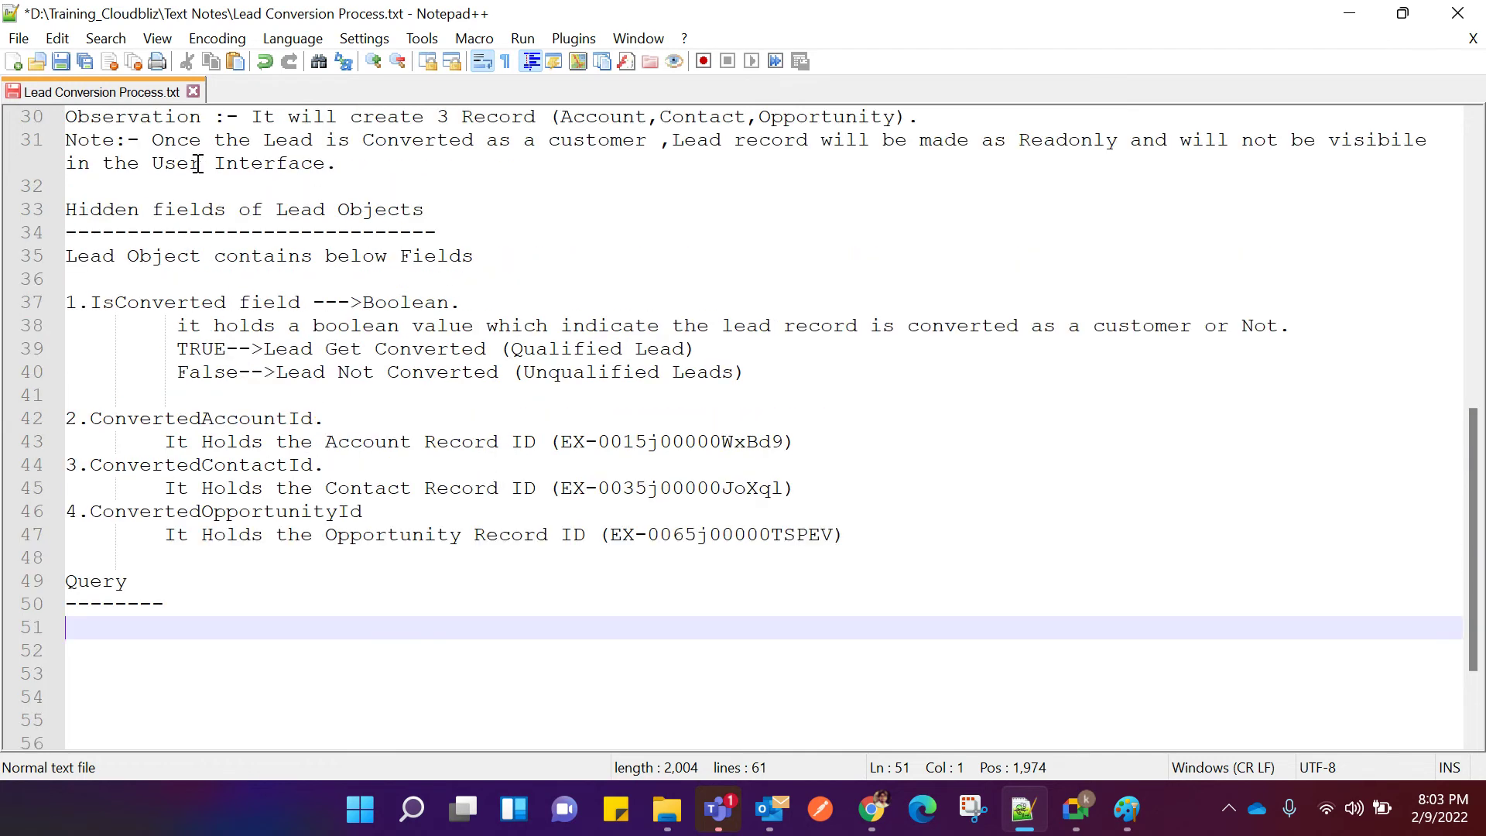
{"action": "left_click", "coordinate": [68, 205]}
{"action": "left_click", "coordinate": [507, 209]}
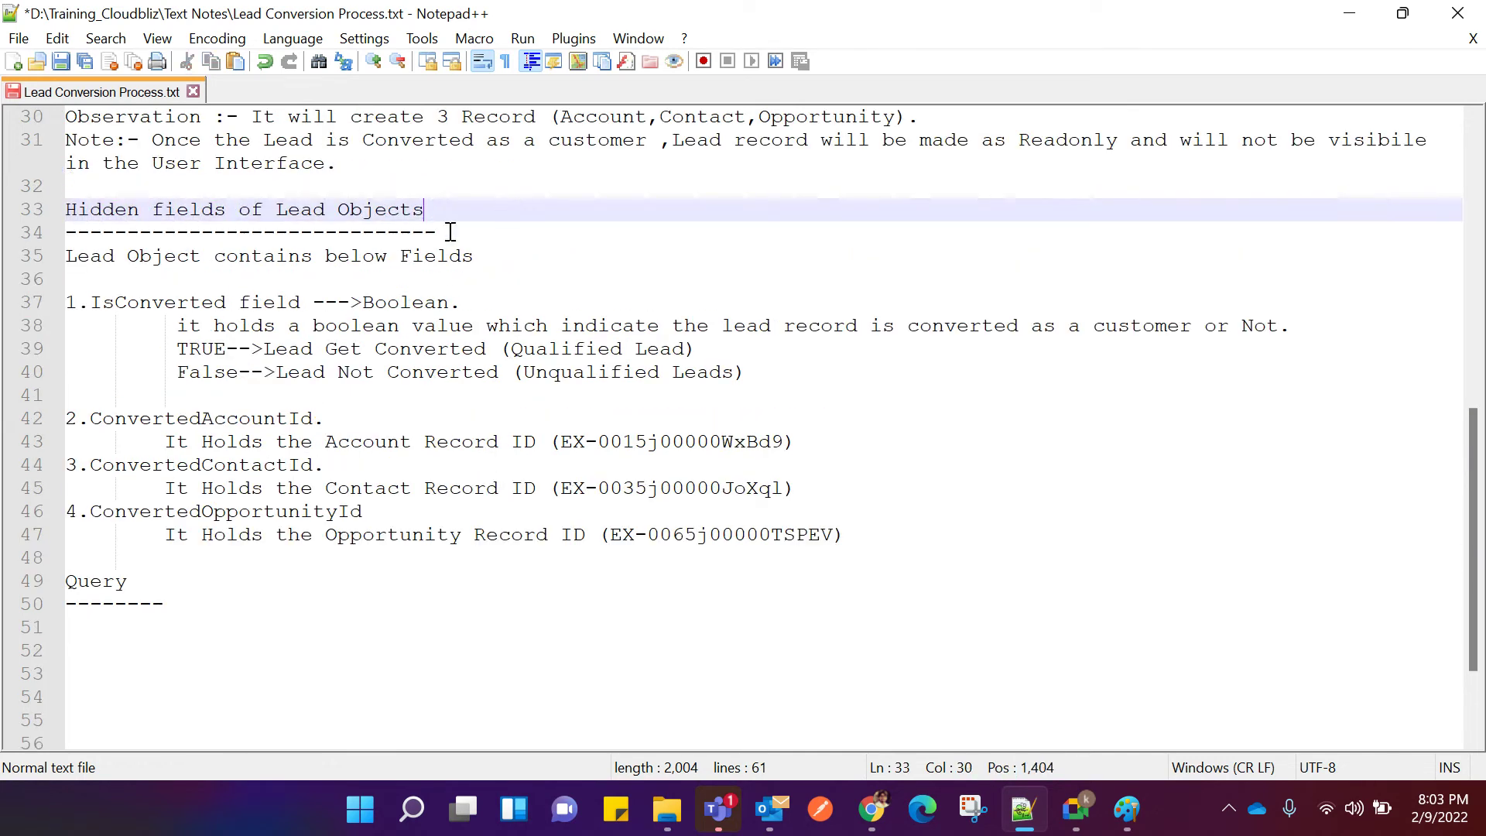
{"action": "left_click_drag", "start_coordinate": [91, 302], "coordinate": [226, 299]}
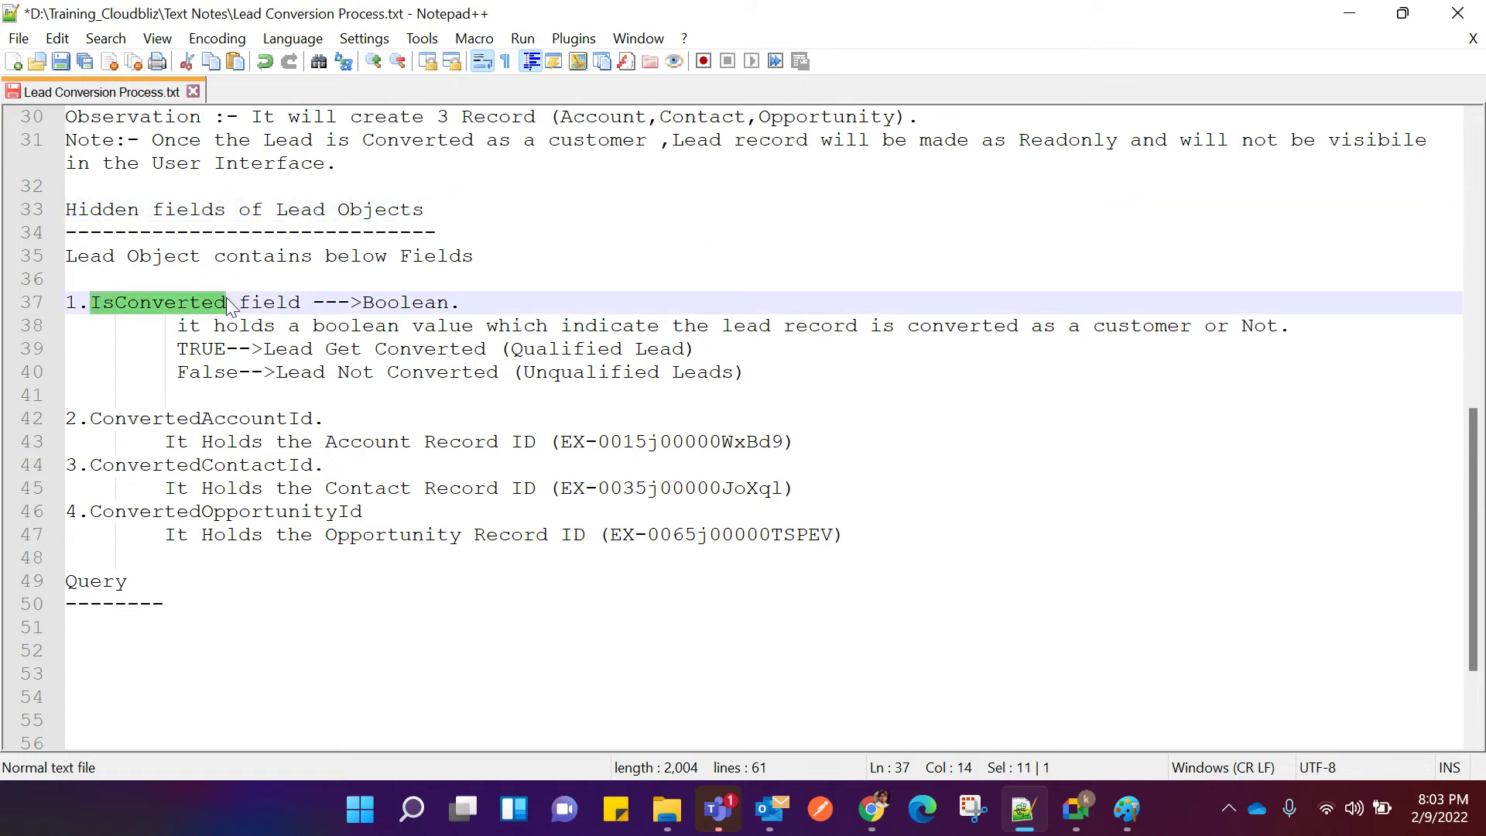
{"action": "left_click", "coordinate": [228, 282]}
{"action": "left_click_drag", "start_coordinate": [90, 302], "coordinate": [226, 302]}
{"action": "left_click", "coordinate": [560, 250]}
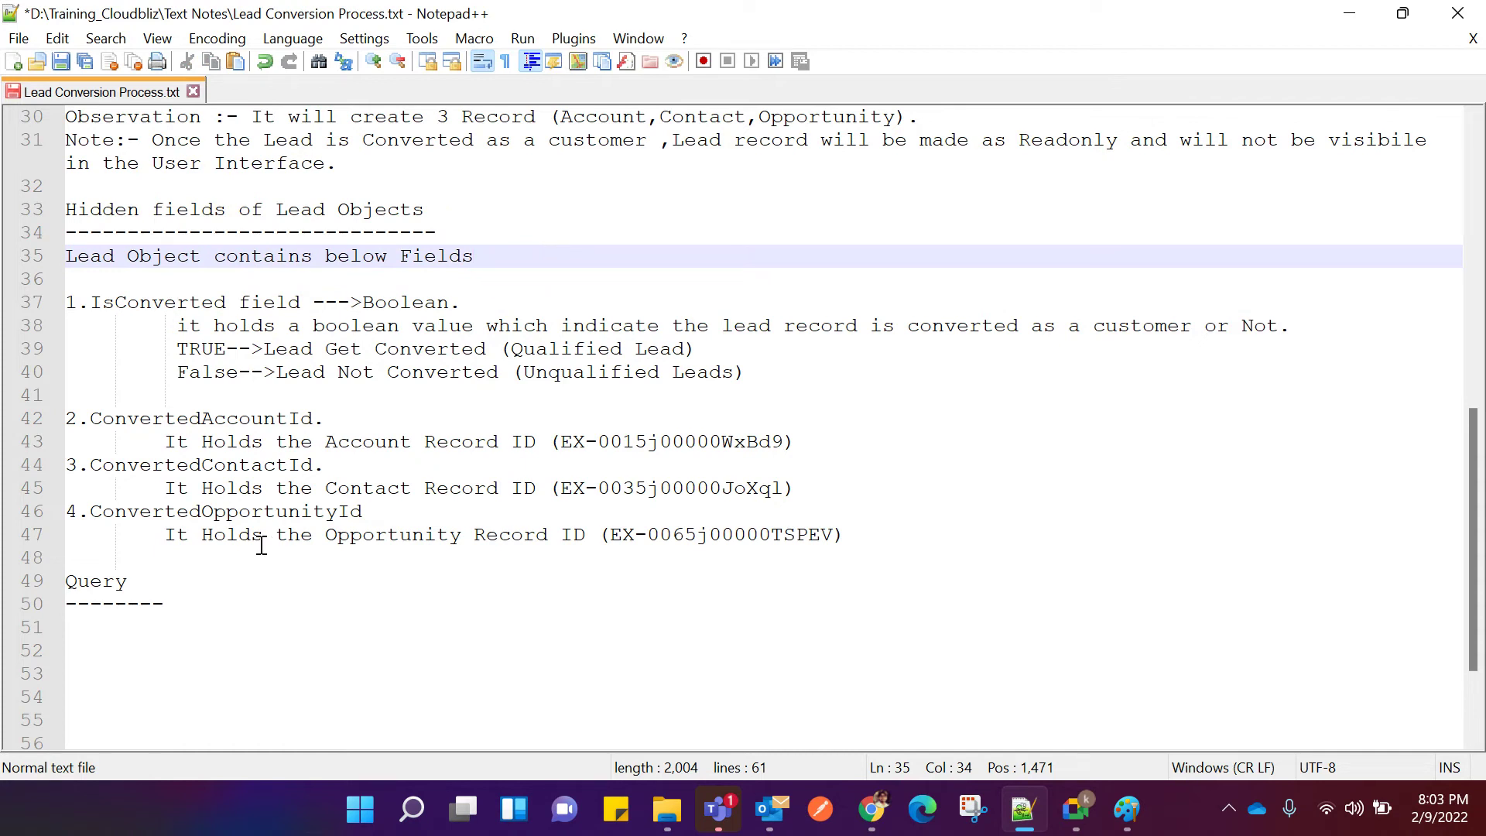
Write "Write a query to show all the converted Lead Record." on a new line under the Query heading.
{"action": "left_click", "coordinate": [196, 599]}
{"action": "key", "text": "Return"}
{"action": "type", "text": "Write "}
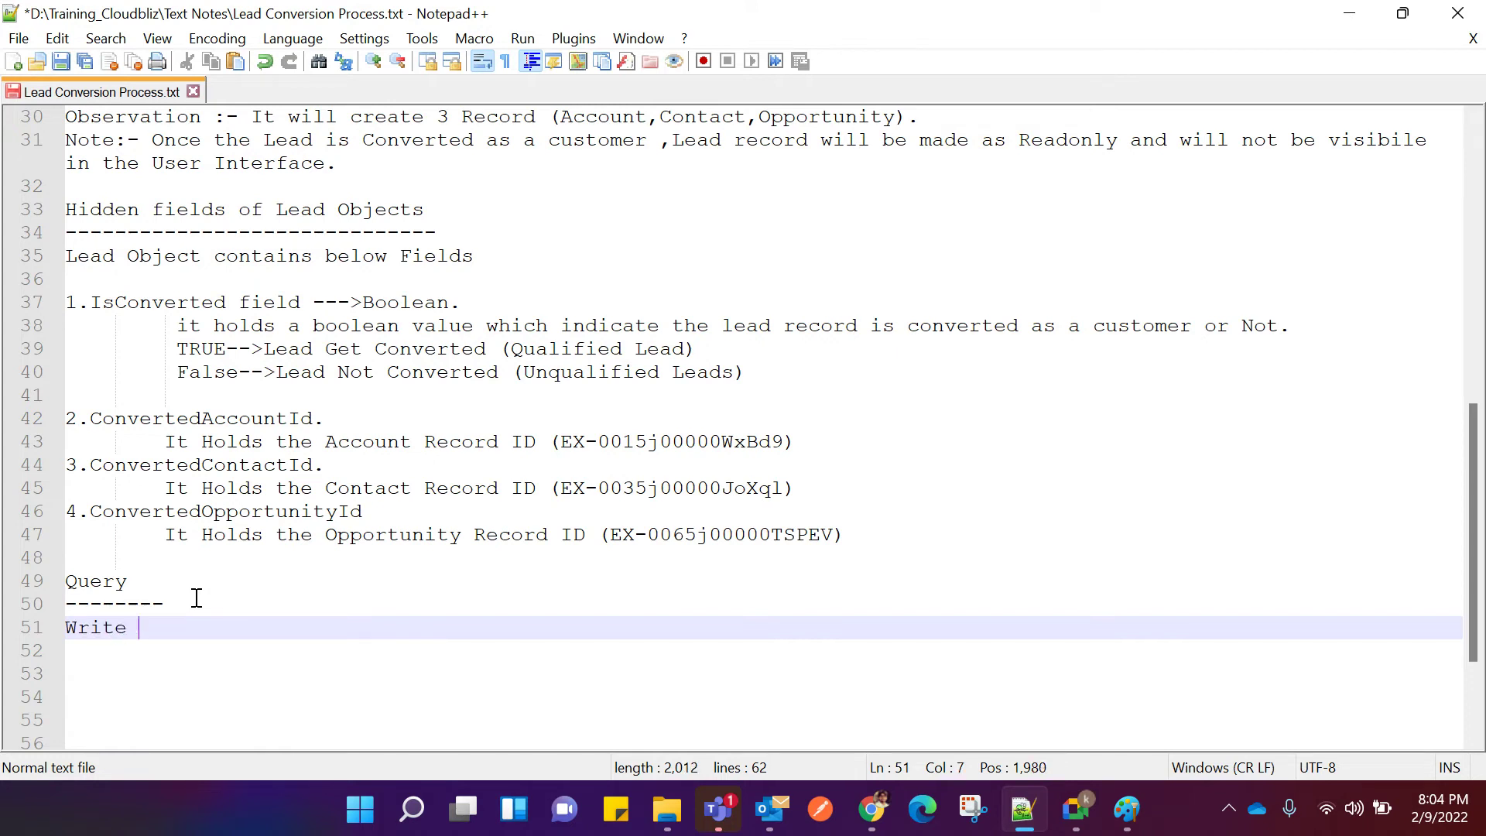
{"action": "type", "text": "a query "}
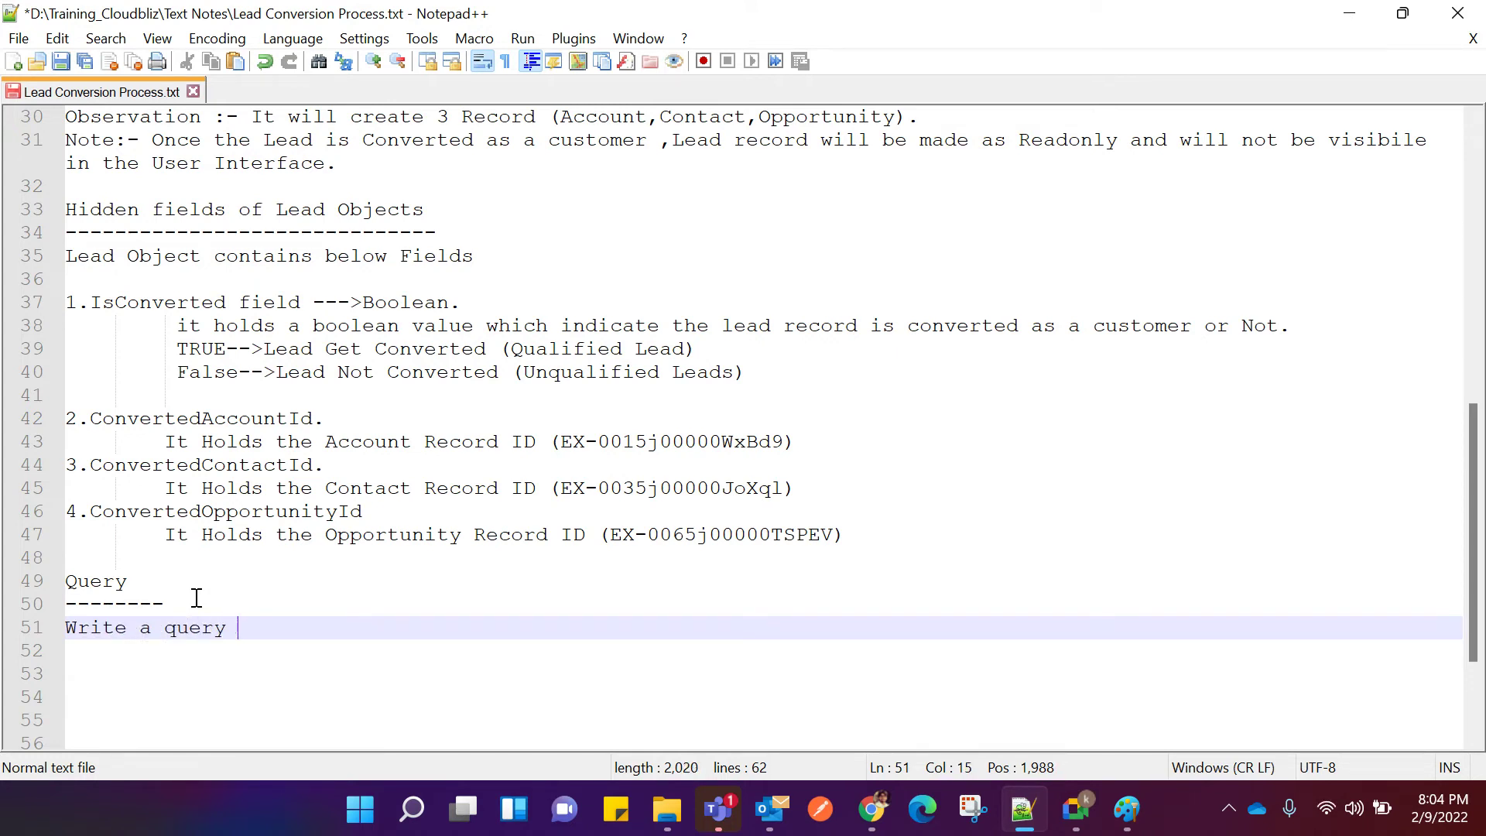
{"action": "type", "text": "to show"}
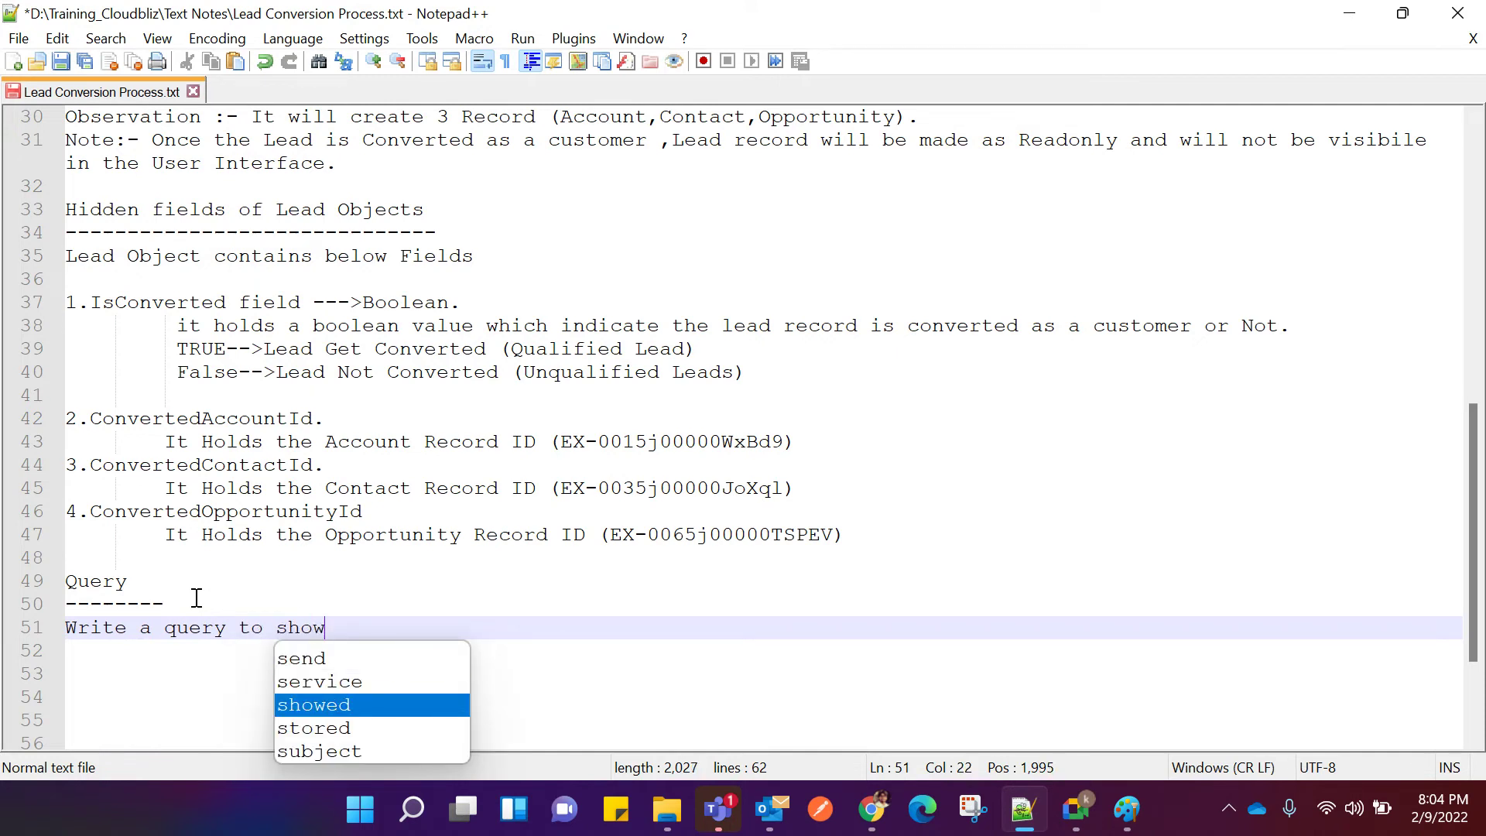
{"action": "type", "text": " all the converted"}
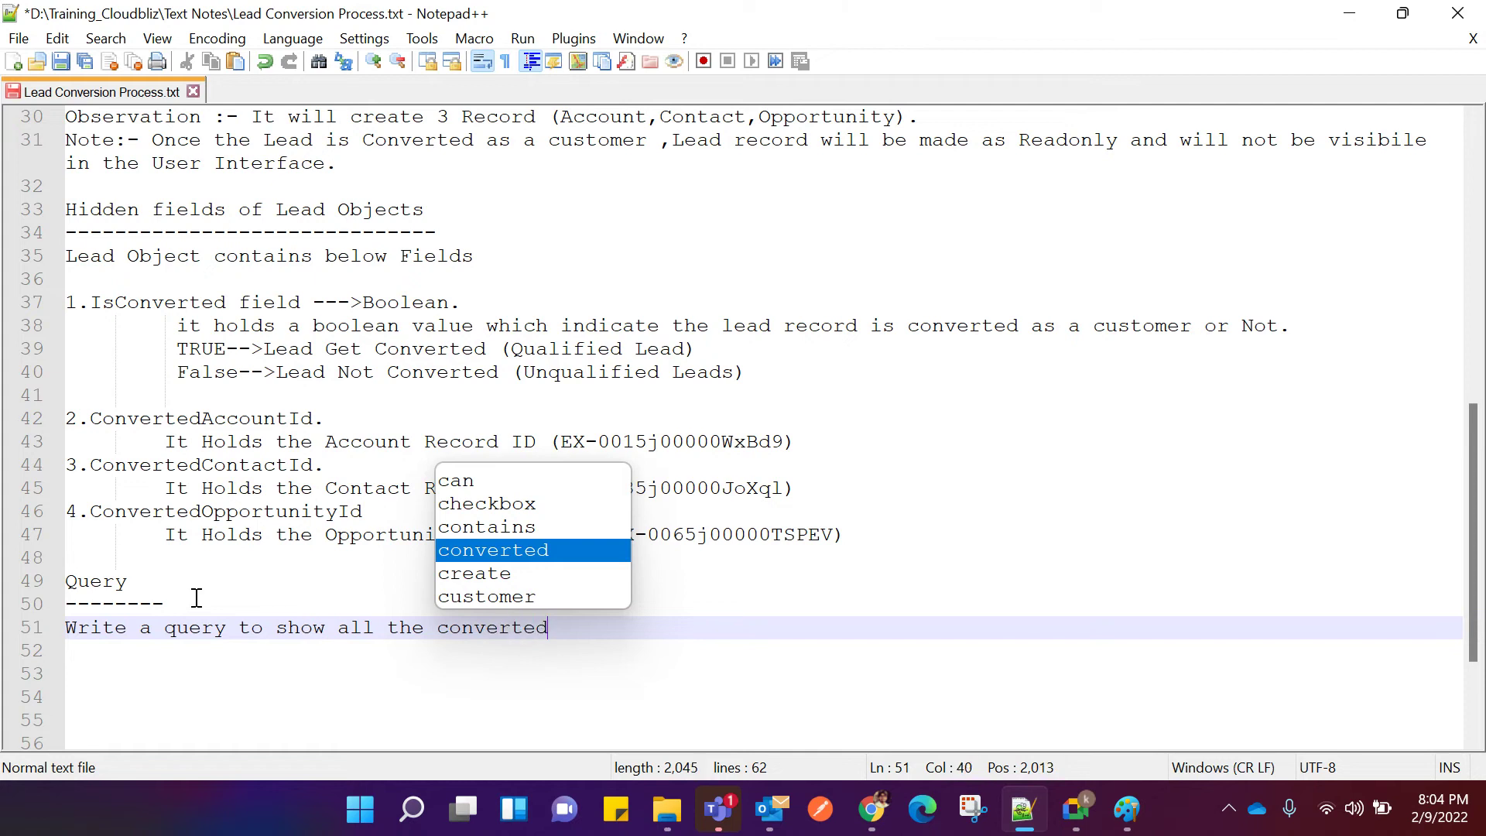
{"action": "type", "text": " Lead"}
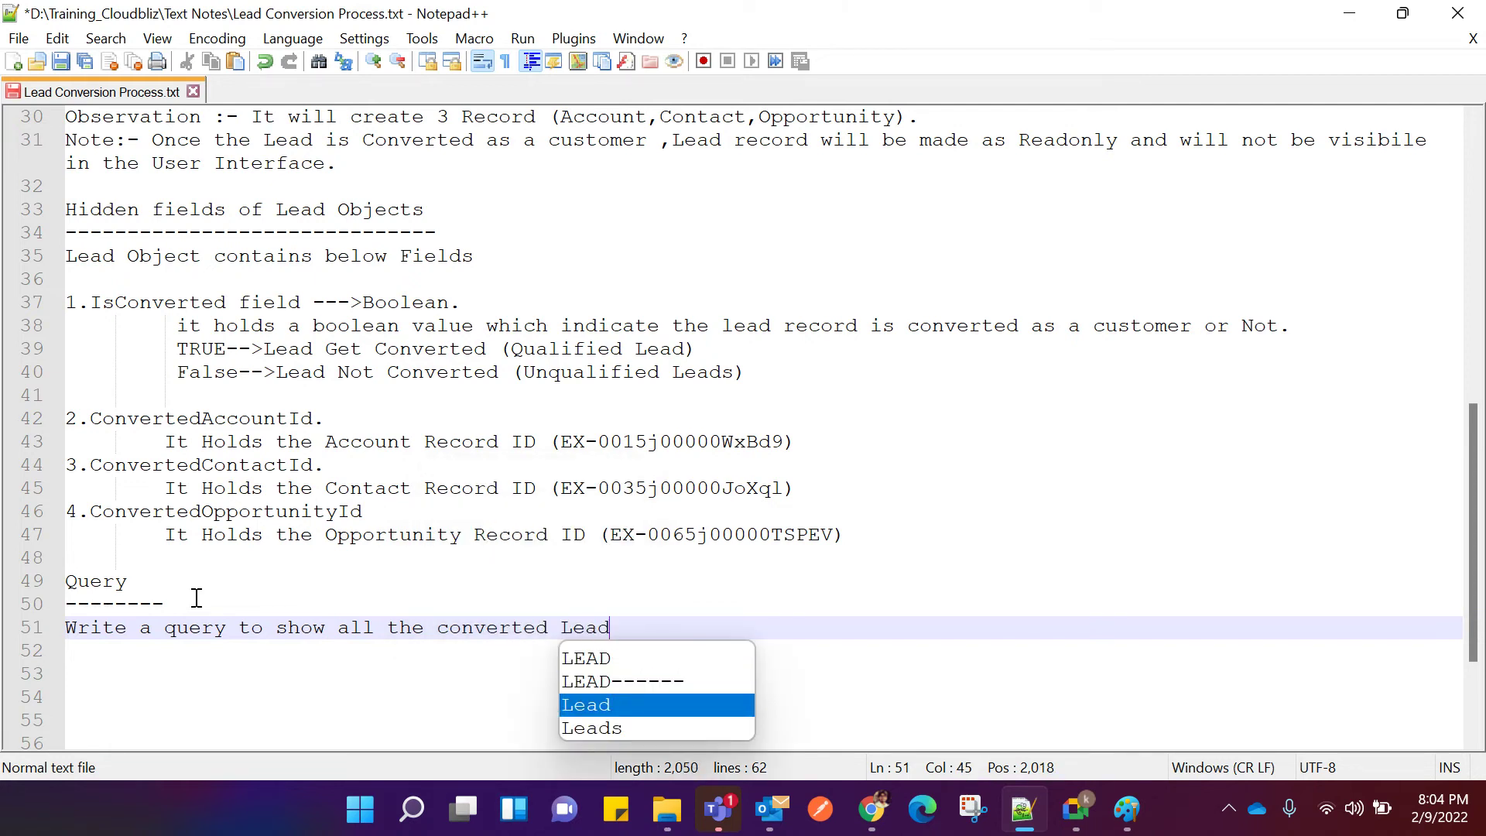
{"action": "type", "text": "dddddddd"}
{"action": "key", "text": "BackSpace"}
{"action": "key", "text": "BackSpace"}
{"action": "key", "text": "BackSpace"}
{"action": "key", "text": "BackSpace"}
{"action": "key", "text": "BackSpace"}
{"action": "key", "text": "BackSpace"}
{"action": "key", "text": "BackSpace"}
{"action": "key", "text": "BackSpace"}
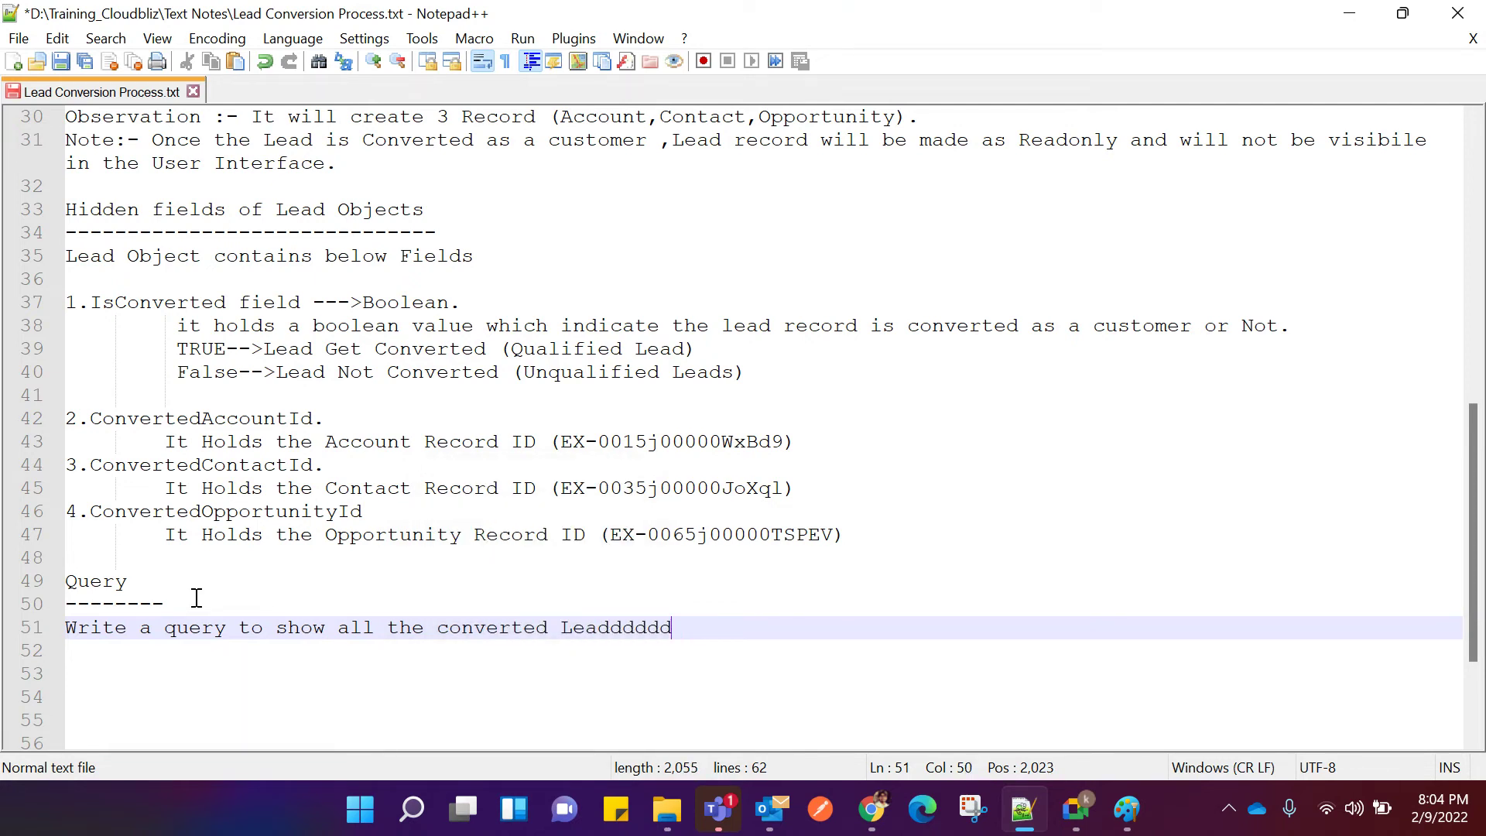
{"action": "type", "text": "Record."}
Switch to Chrome and create a Salesforce account named "aaaa" with the New Customer record type.
{"action": "mouse_move", "coordinate": [872, 813]}
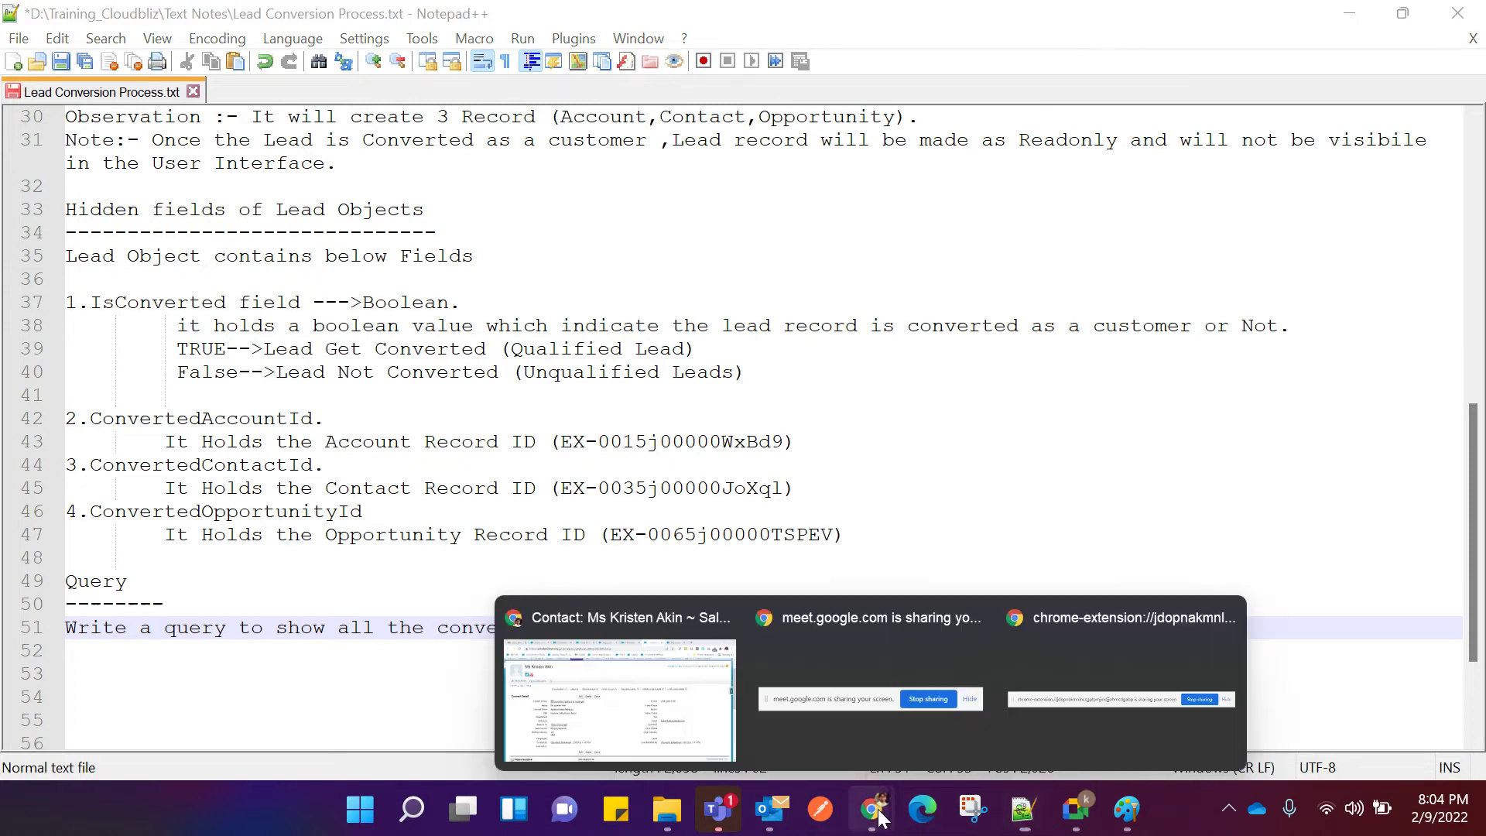
{"action": "left_click", "coordinate": [624, 699]}
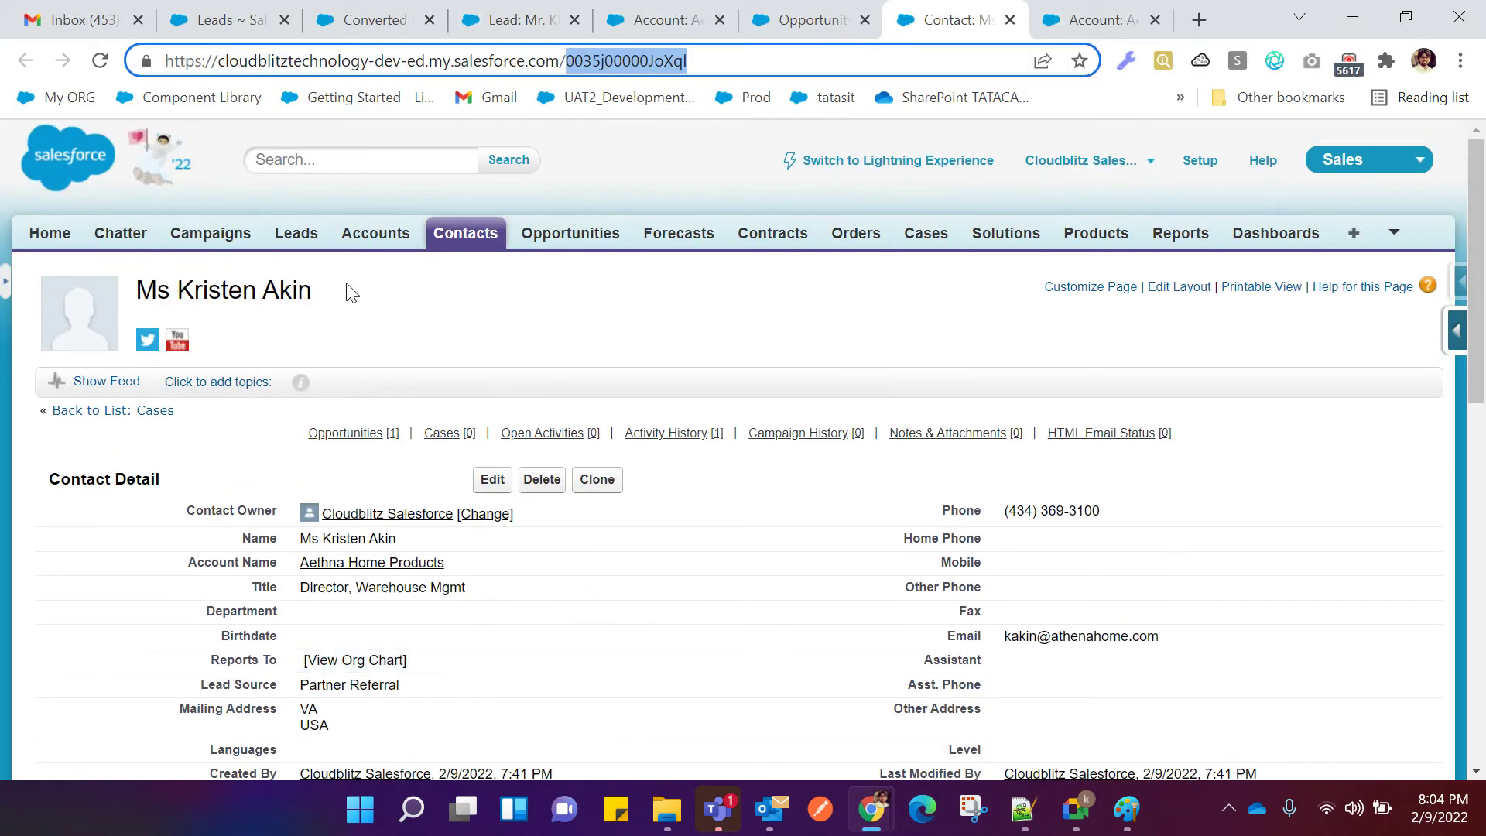
{"action": "left_click", "coordinate": [366, 238]}
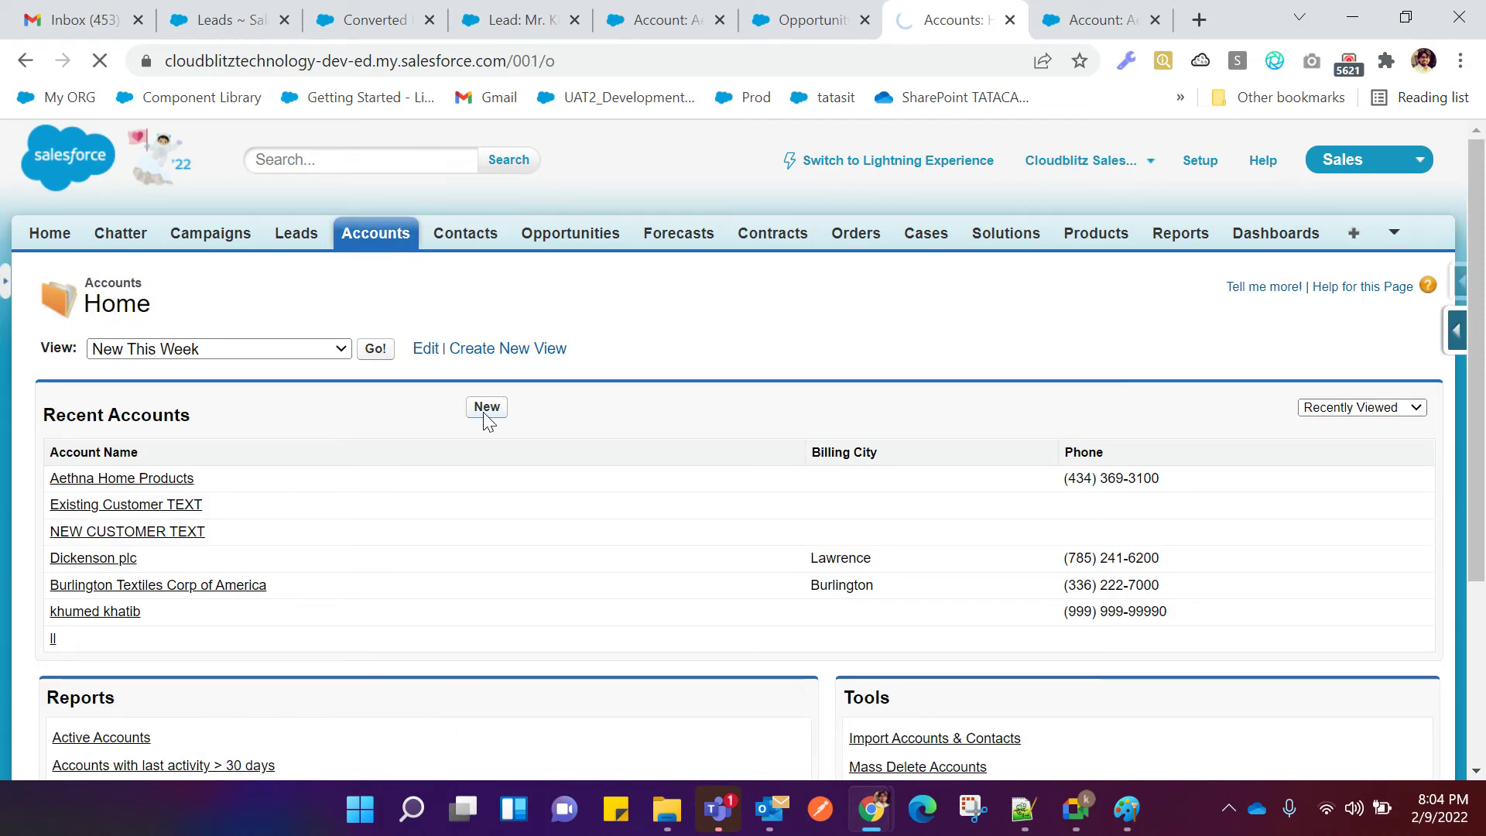
{"action": "left_click", "coordinate": [499, 512]}
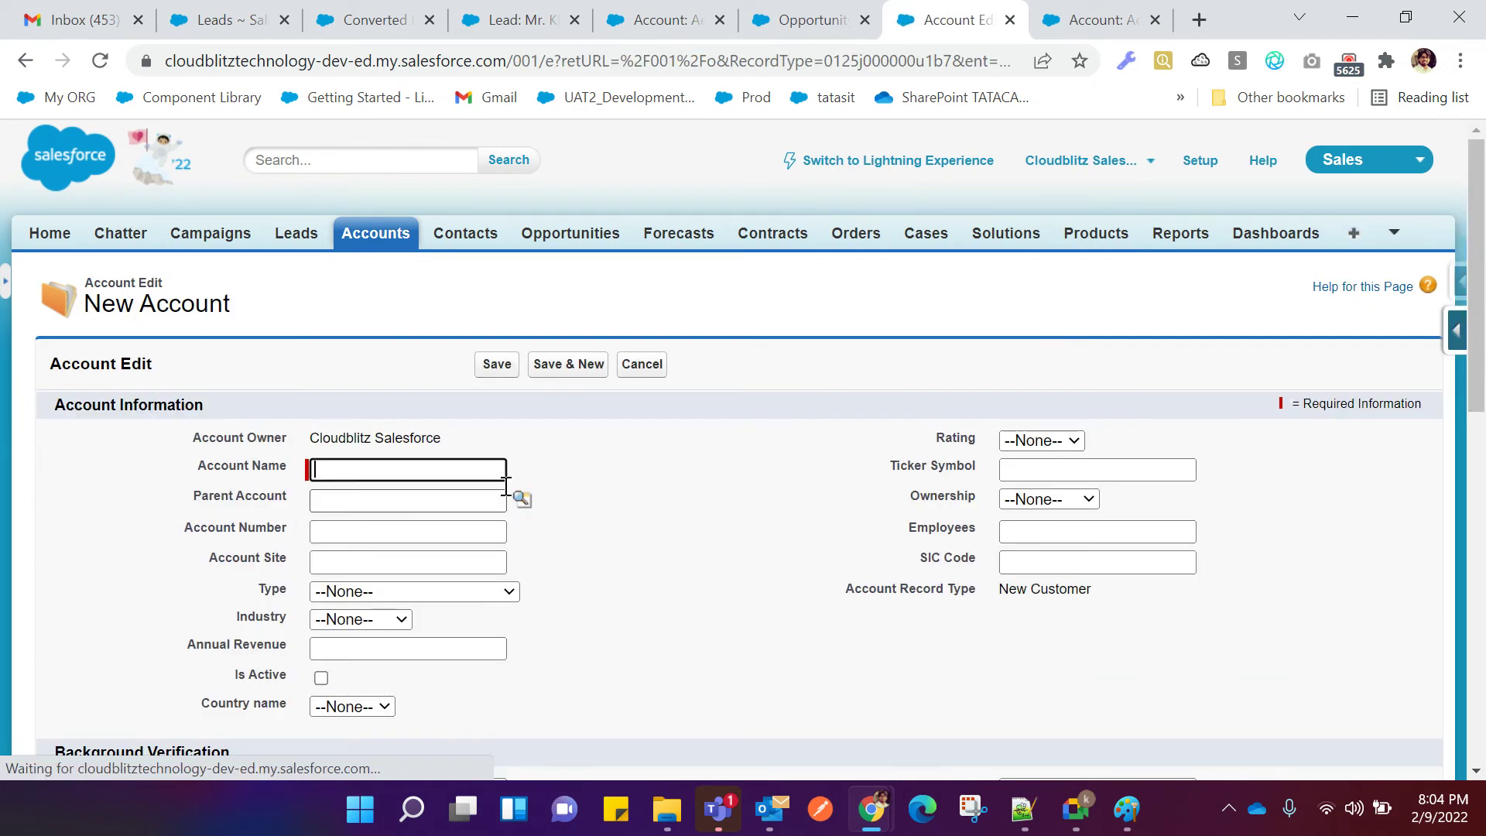
{"action": "type", "text": "aaaa"}
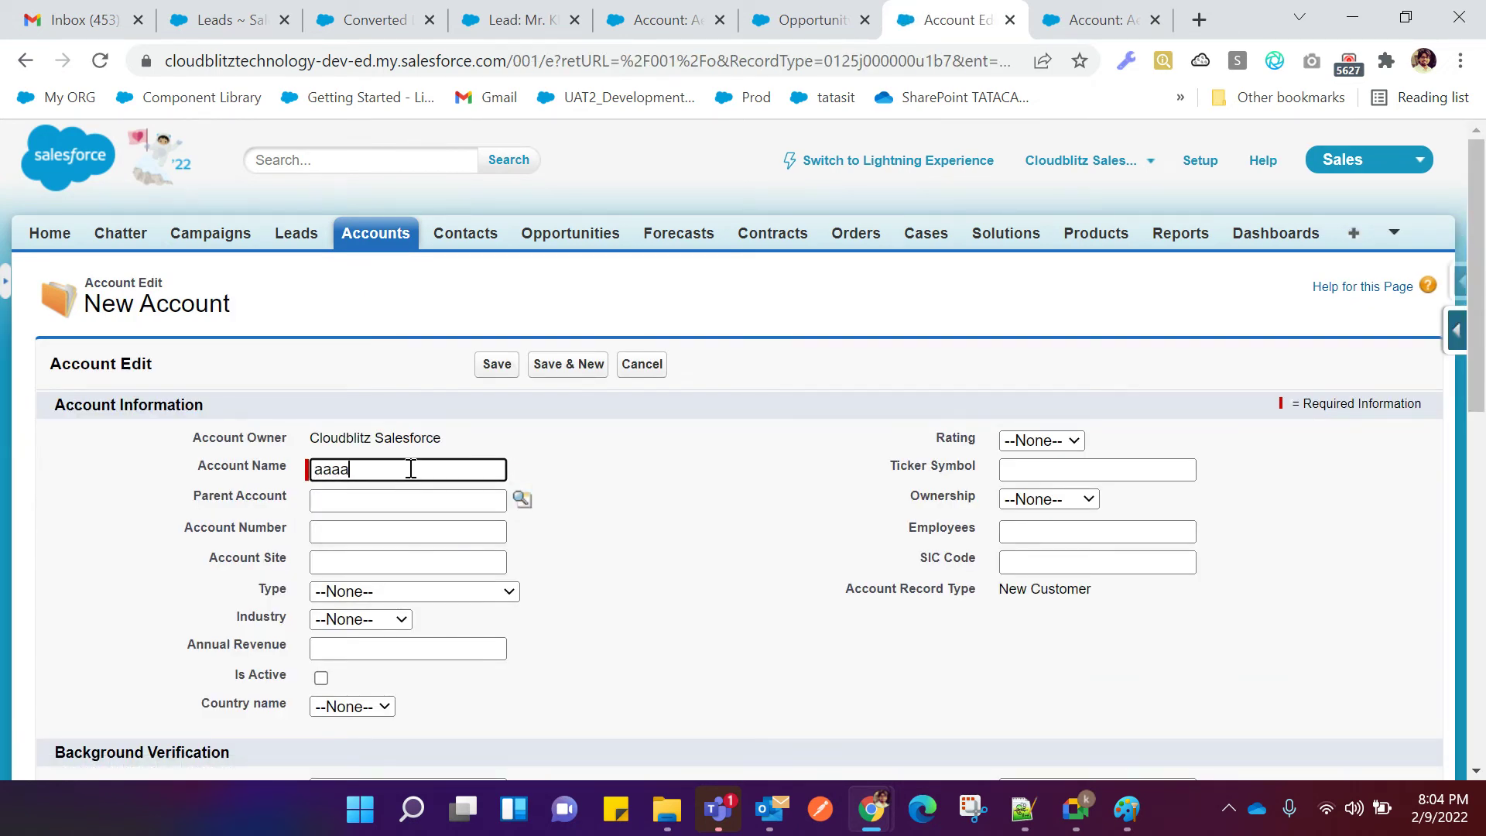
{"action": "left_click", "coordinate": [497, 364]}
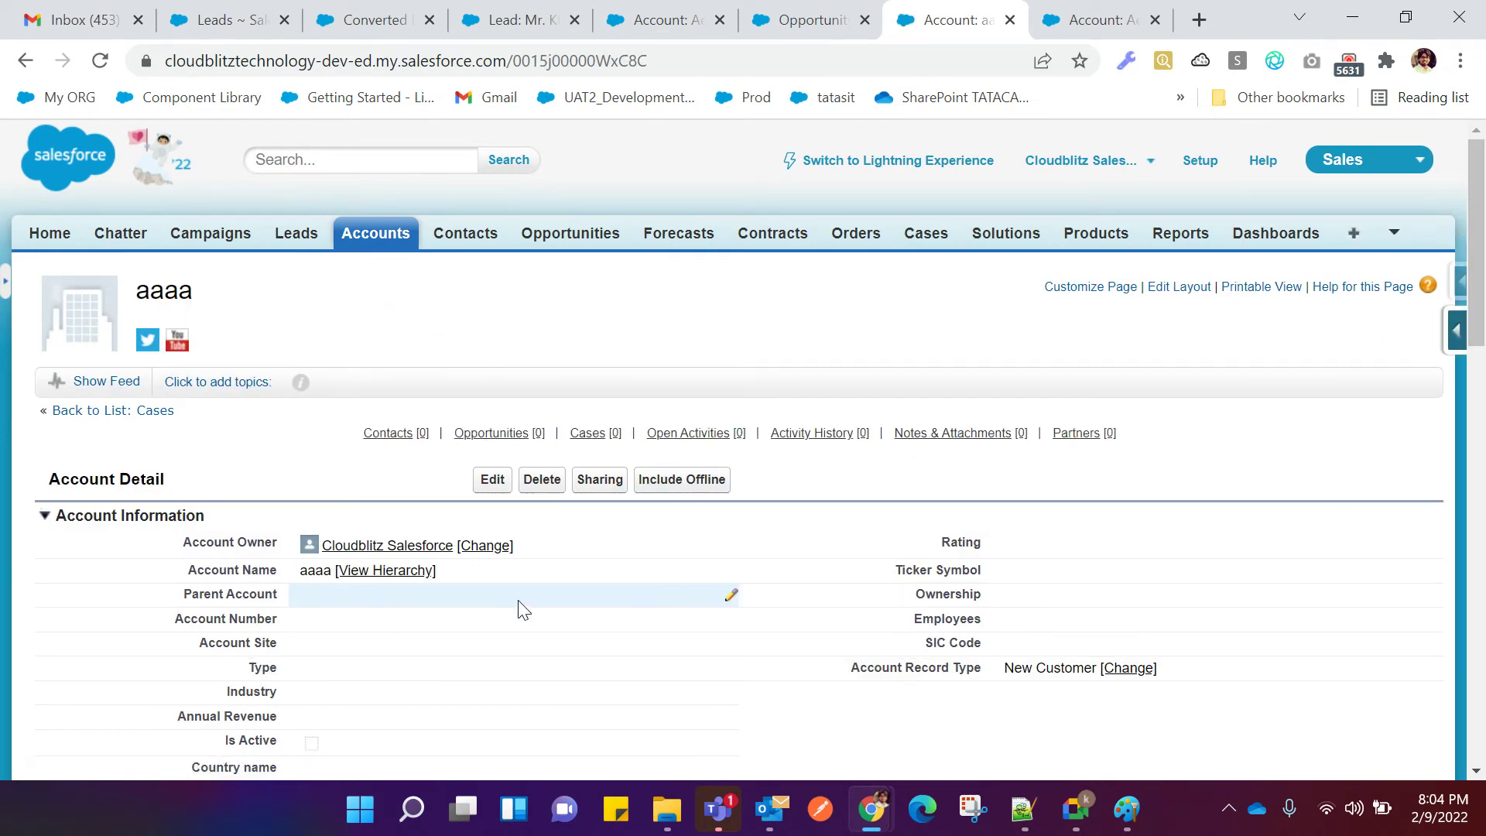
Examine the fields on the detail page of the new "aaaa" account.
{"action": "scroll", "coordinate": [597, 577], "scroll_direction": "down", "scroll_amount": 3}
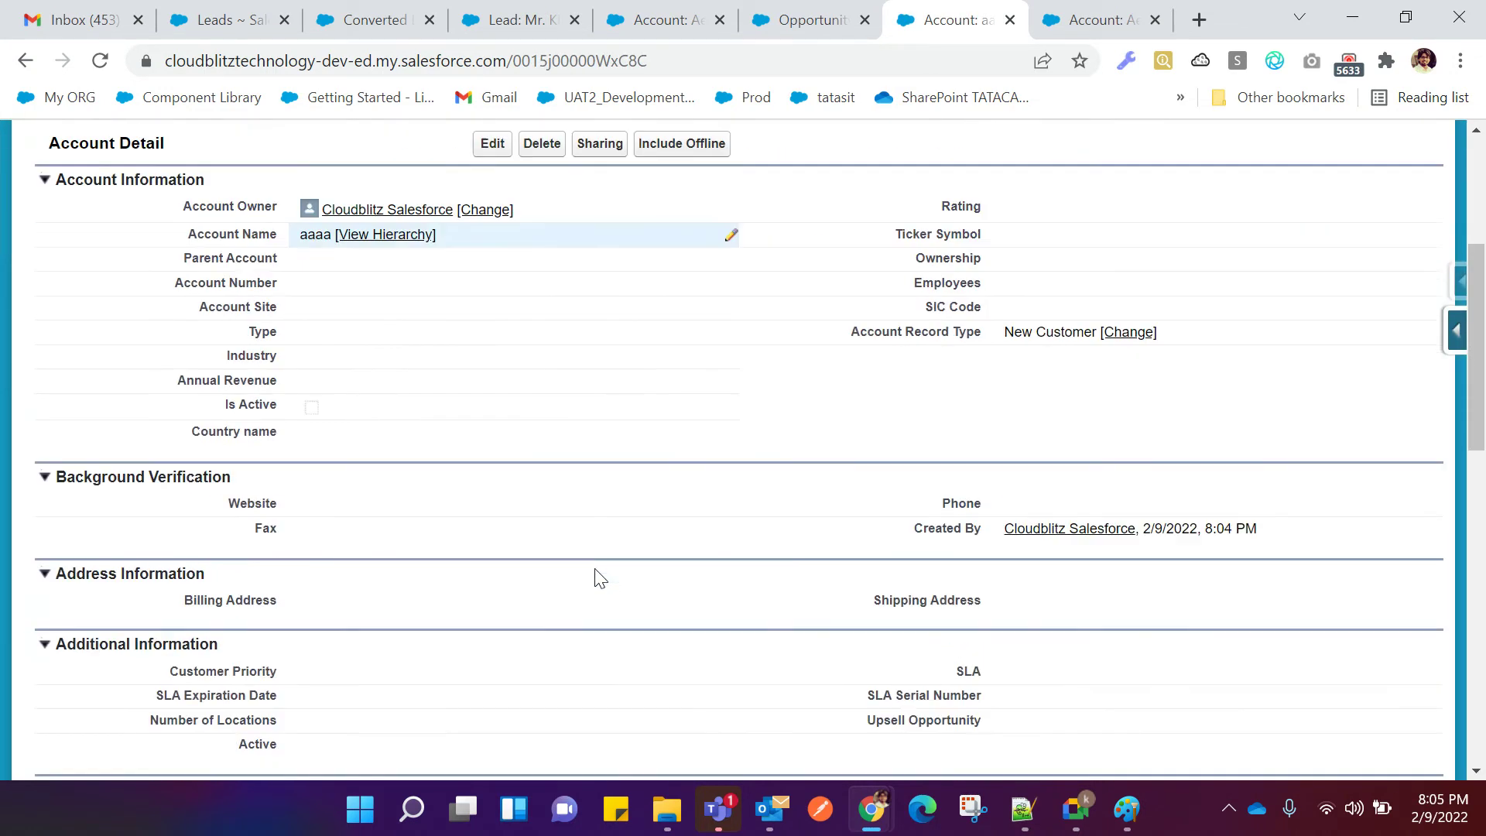
{"action": "scroll", "coordinate": [474, 399], "scroll_direction": "up", "scroll_amount": 3}
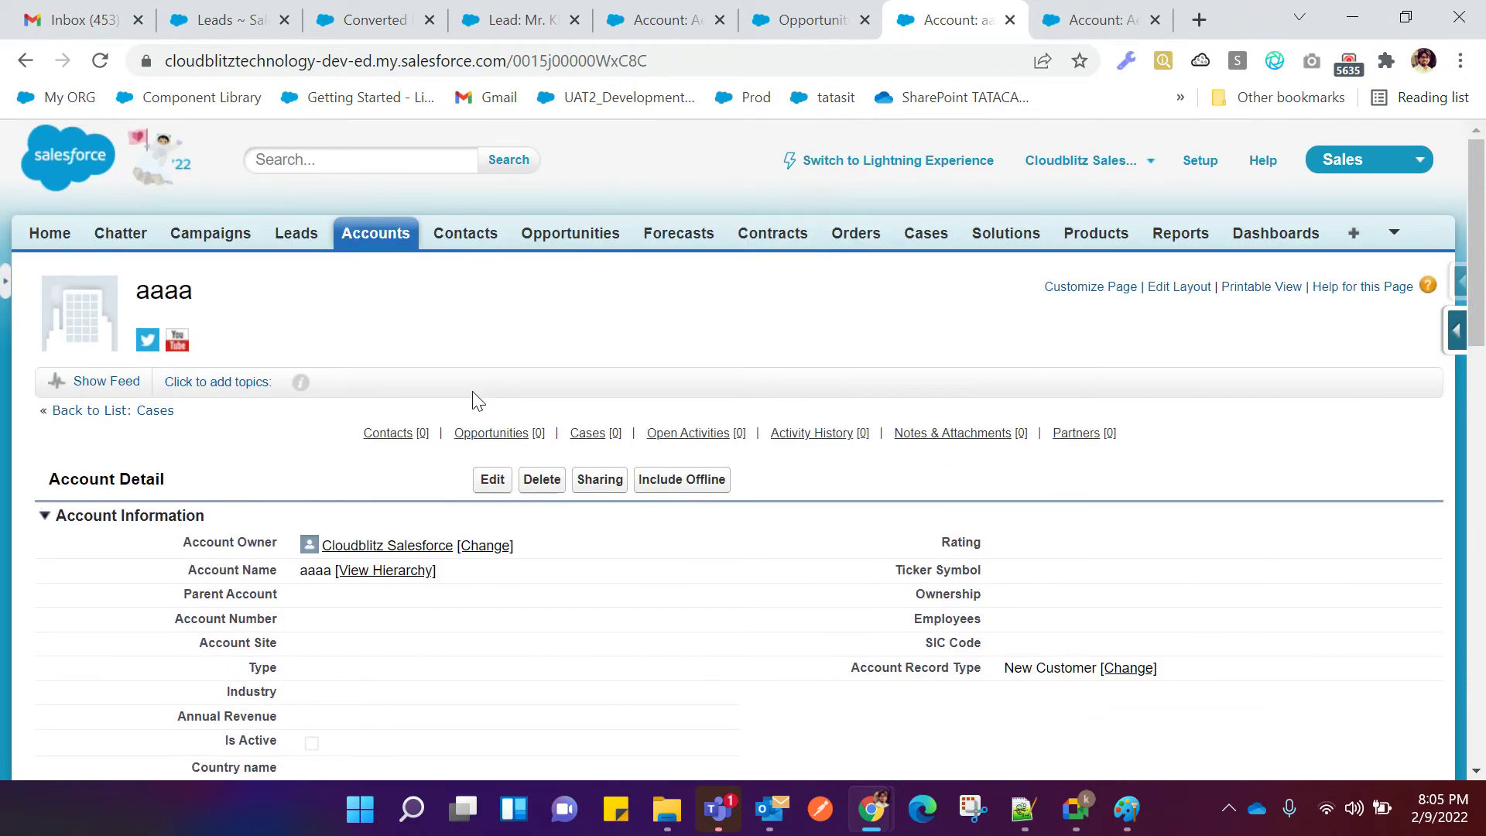
{"action": "scroll", "coordinate": [474, 399], "scroll_direction": "down", "scroll_amount": 4}
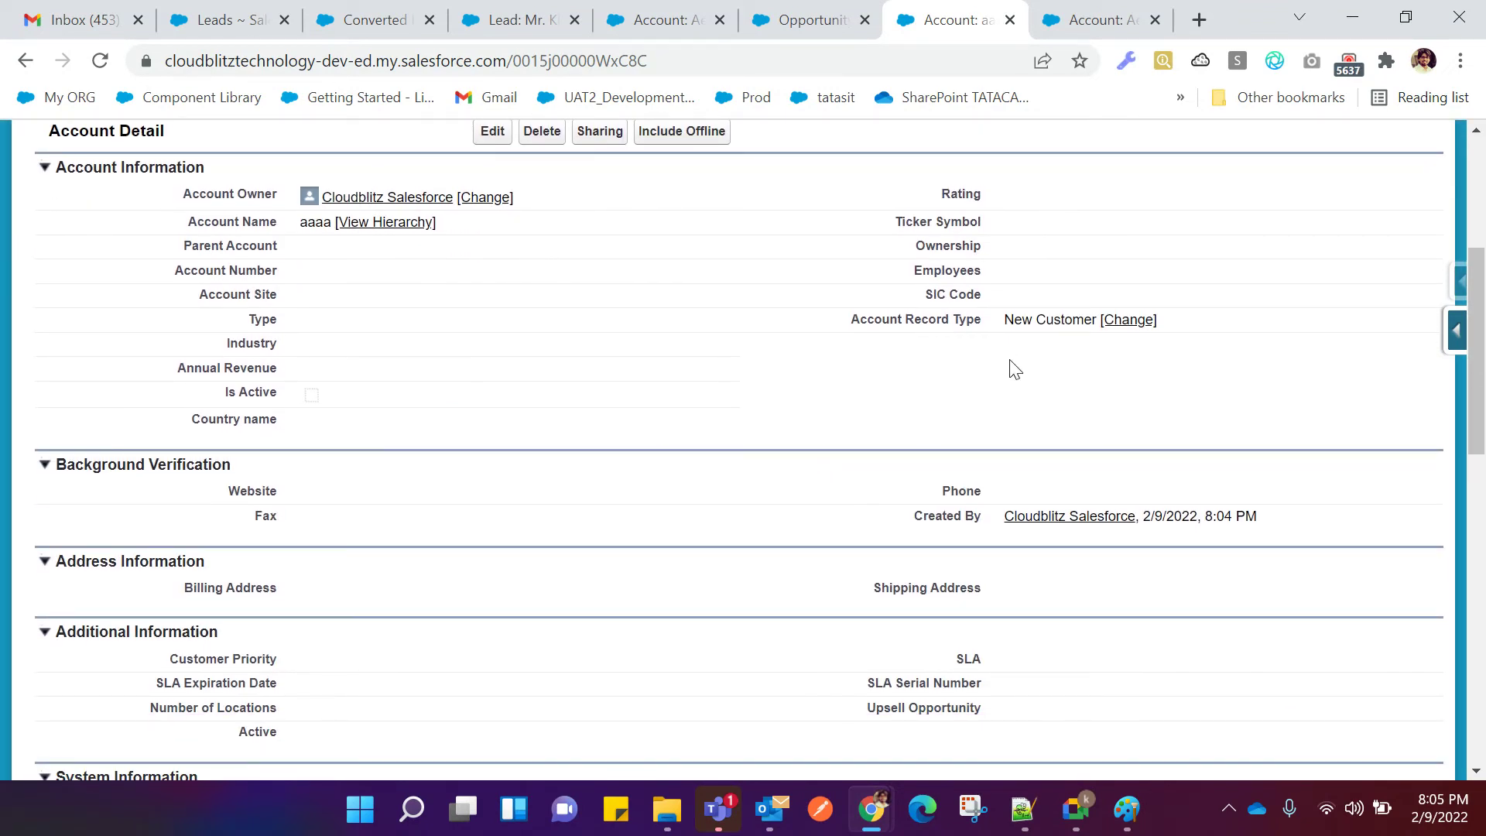
Check the Account Record Type on the detail page of the "aaaa" account.
{"action": "left_click_drag", "start_coordinate": [1007, 321], "coordinate": [1086, 324]}
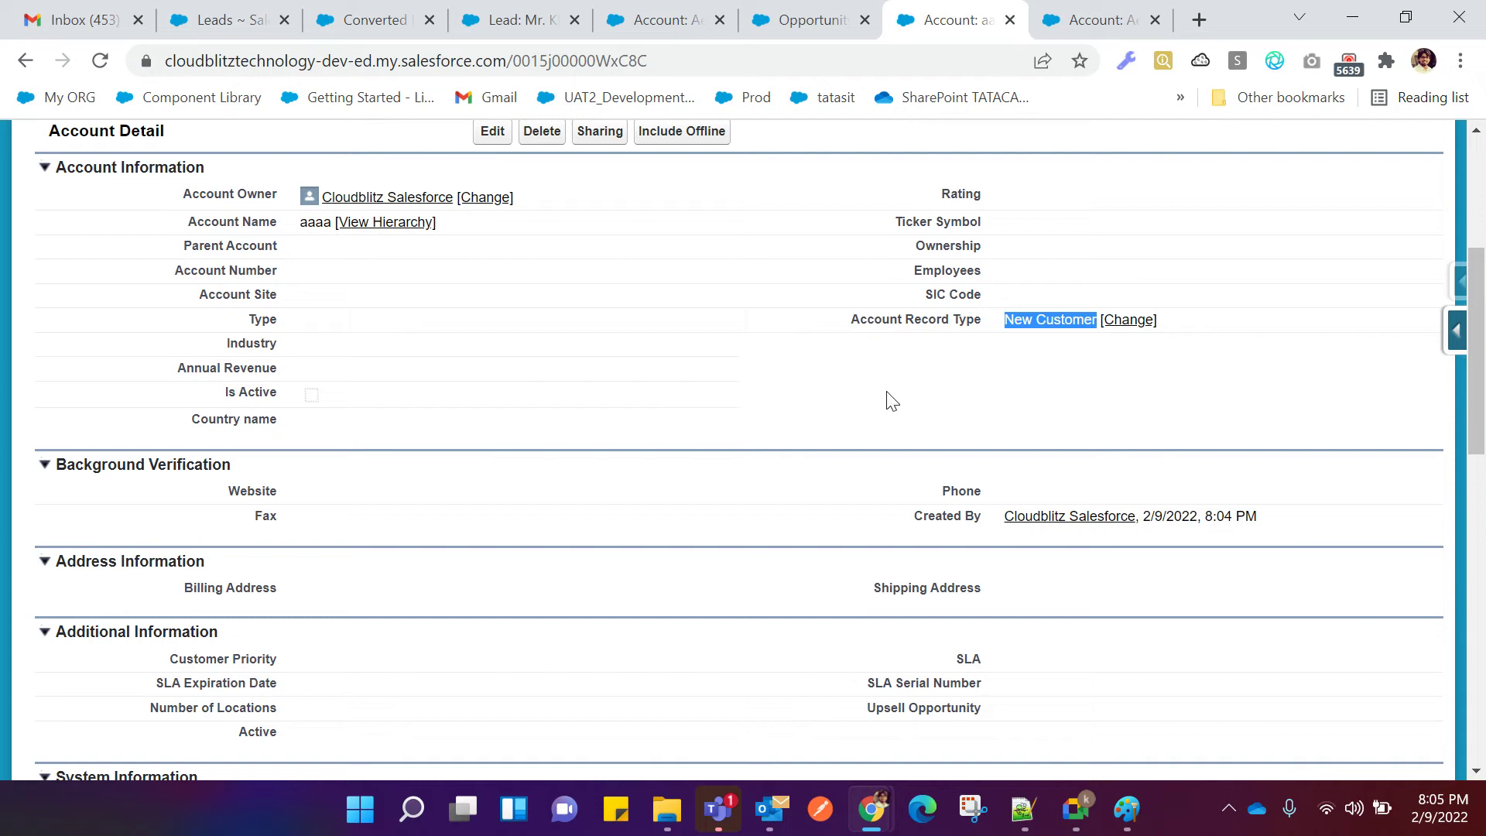
{"action": "left_click", "coordinate": [834, 404]}
{"action": "scroll", "coordinate": [851, 421], "scroll_direction": "up", "scroll_amount": 3}
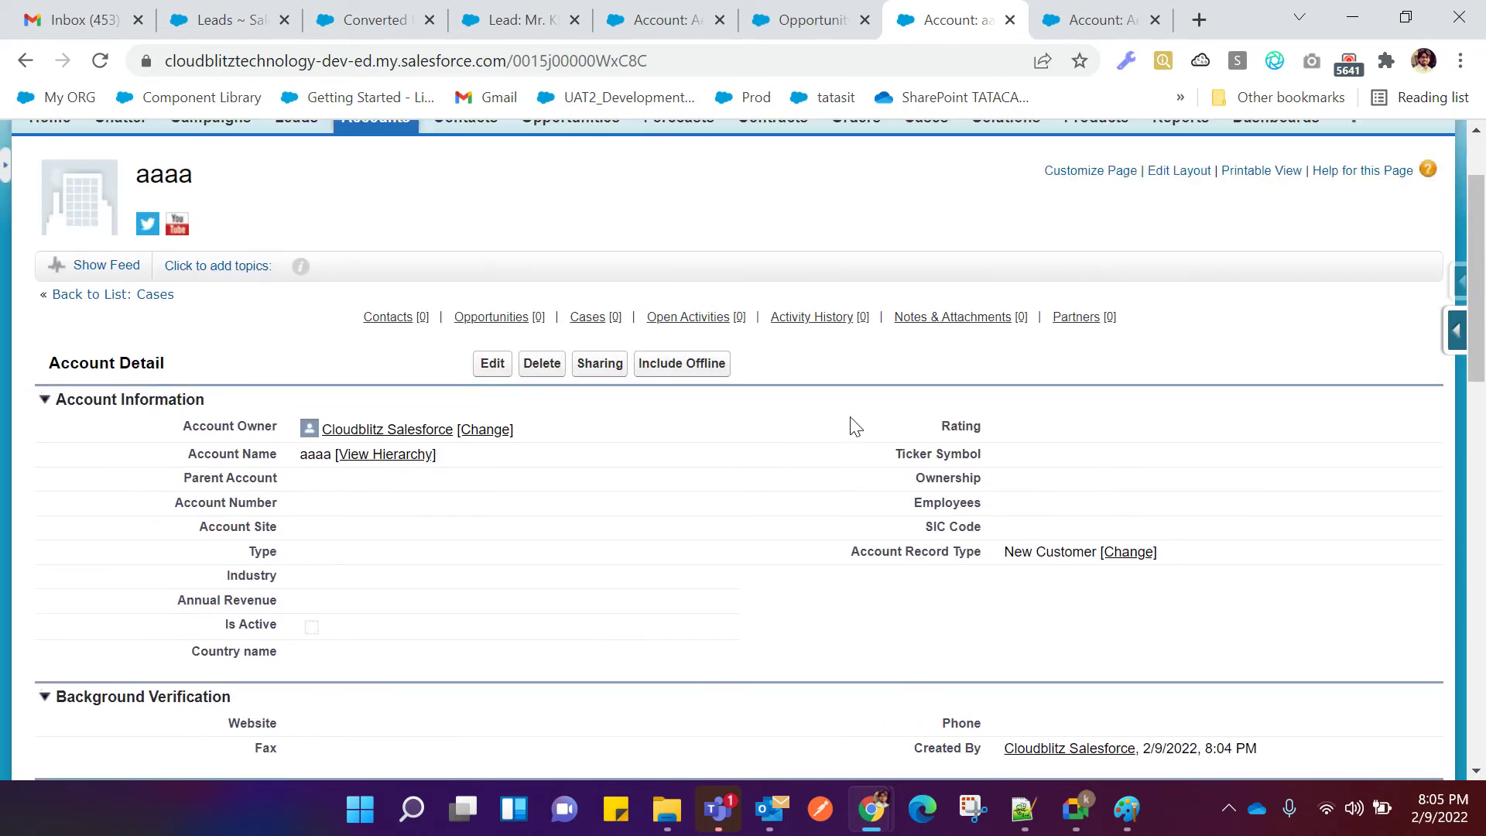
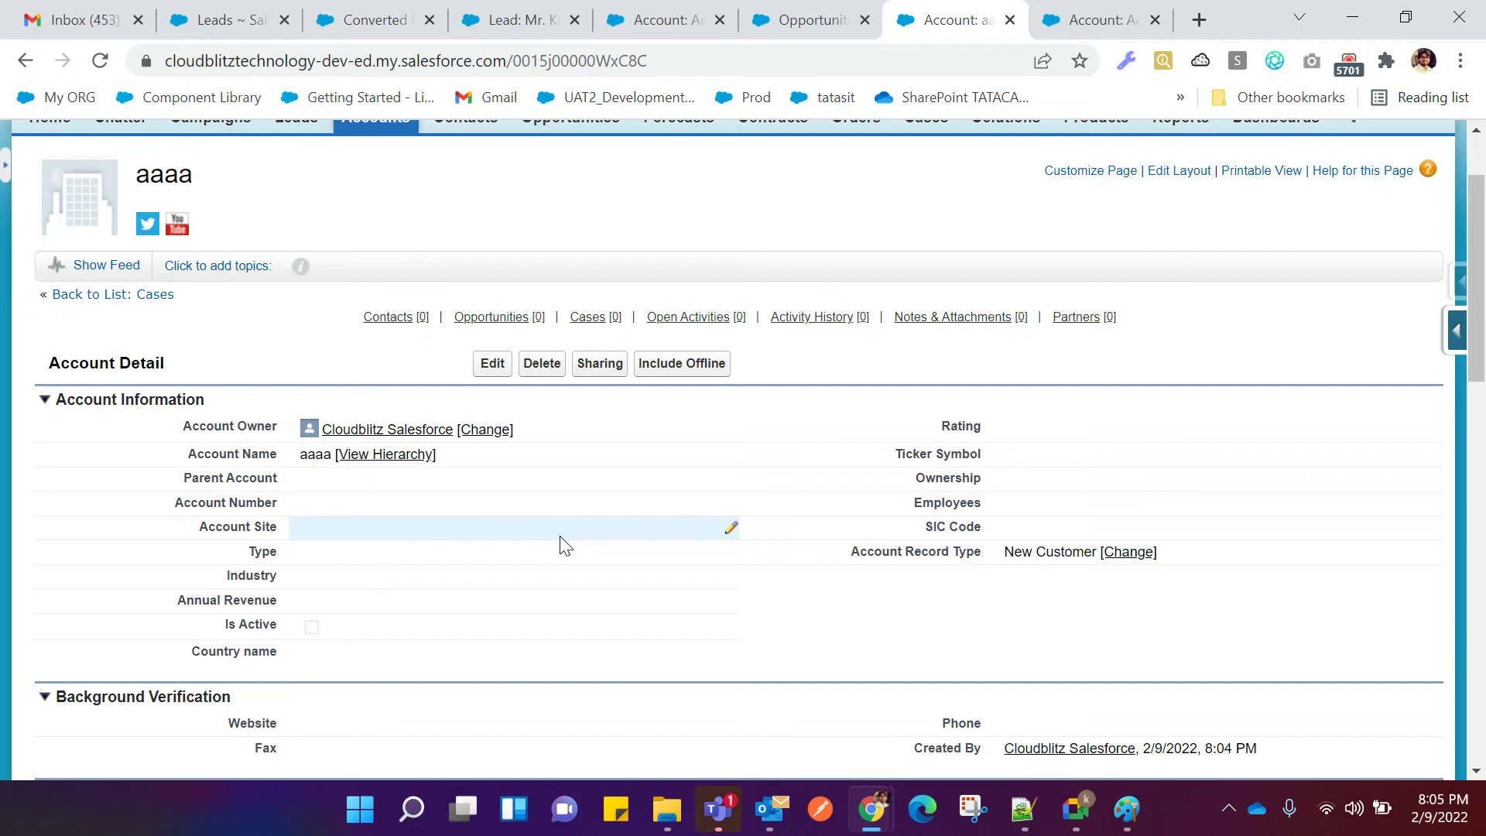
{"action": "scroll", "coordinate": [565, 546], "scroll_direction": "up", "scroll_amount": 1}
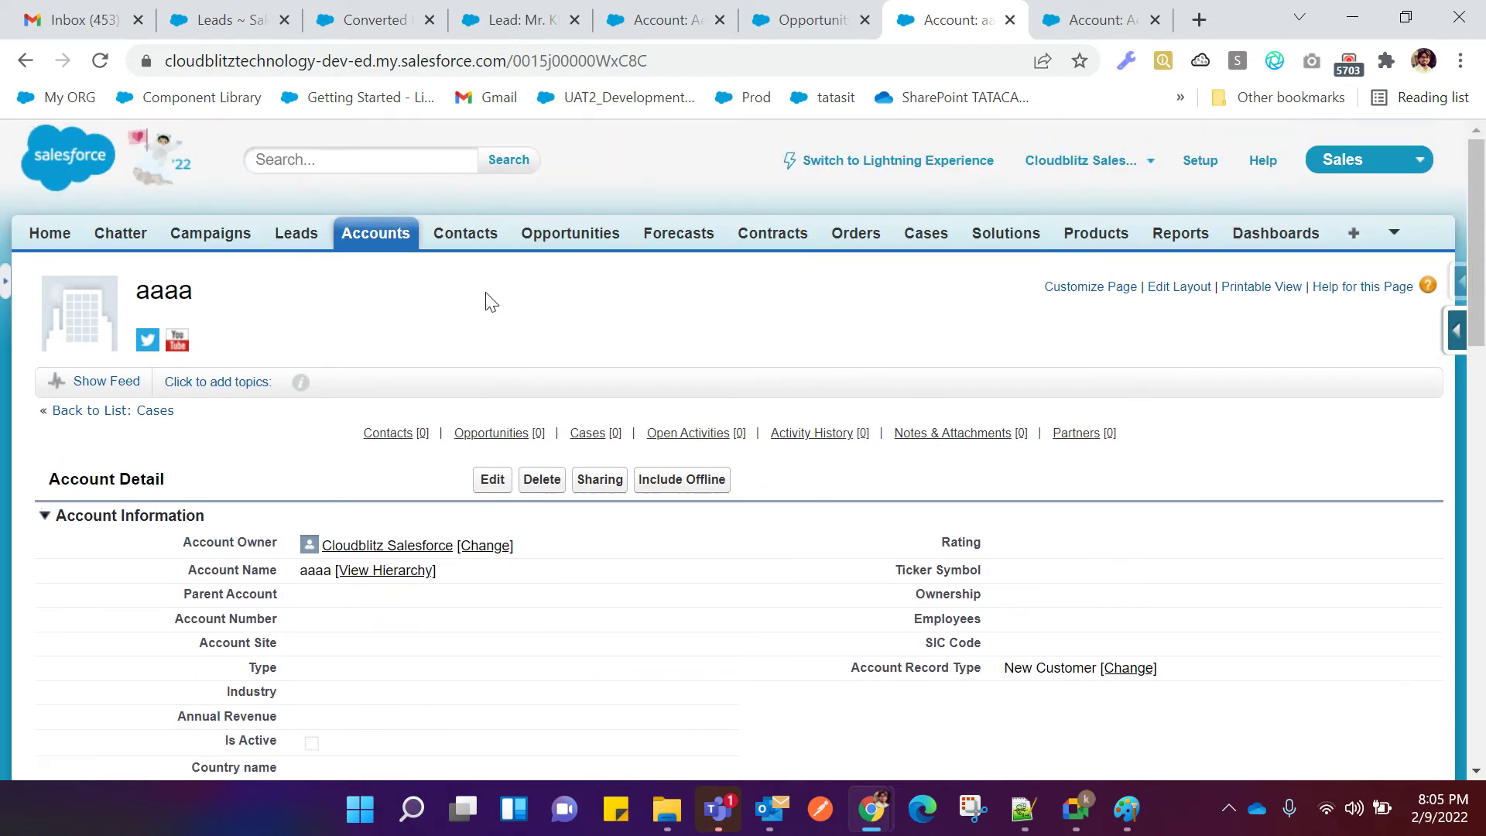
{"action": "scroll", "coordinate": [550, 624], "scroll_direction": "down", "scroll_amount": 1}
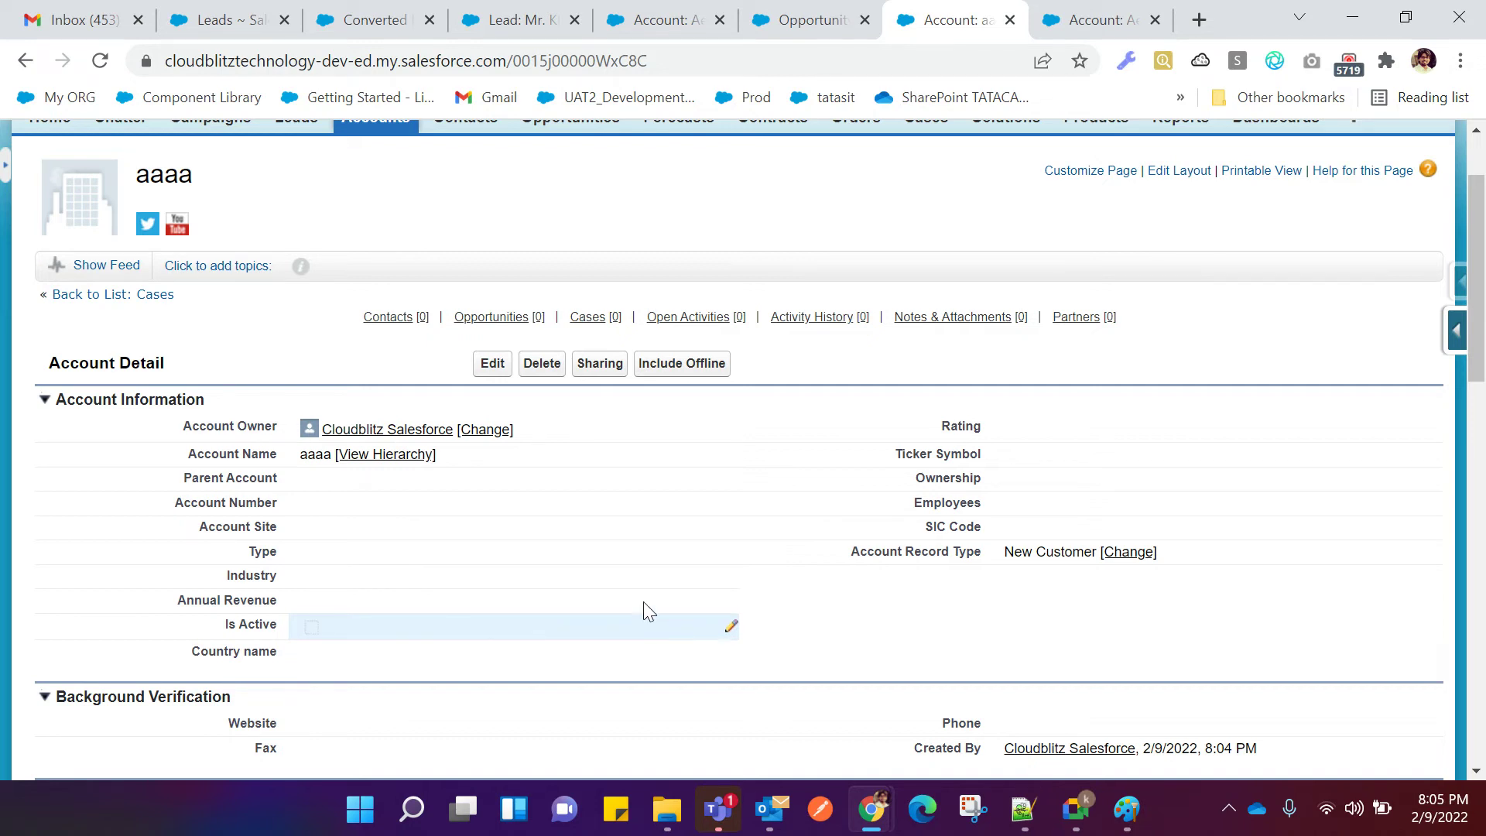
Switch to Notepad++ and start an indented, double-quoted "Select" query two lines below the converted Lead Record task.
{"action": "left_click", "coordinate": [1022, 821]}
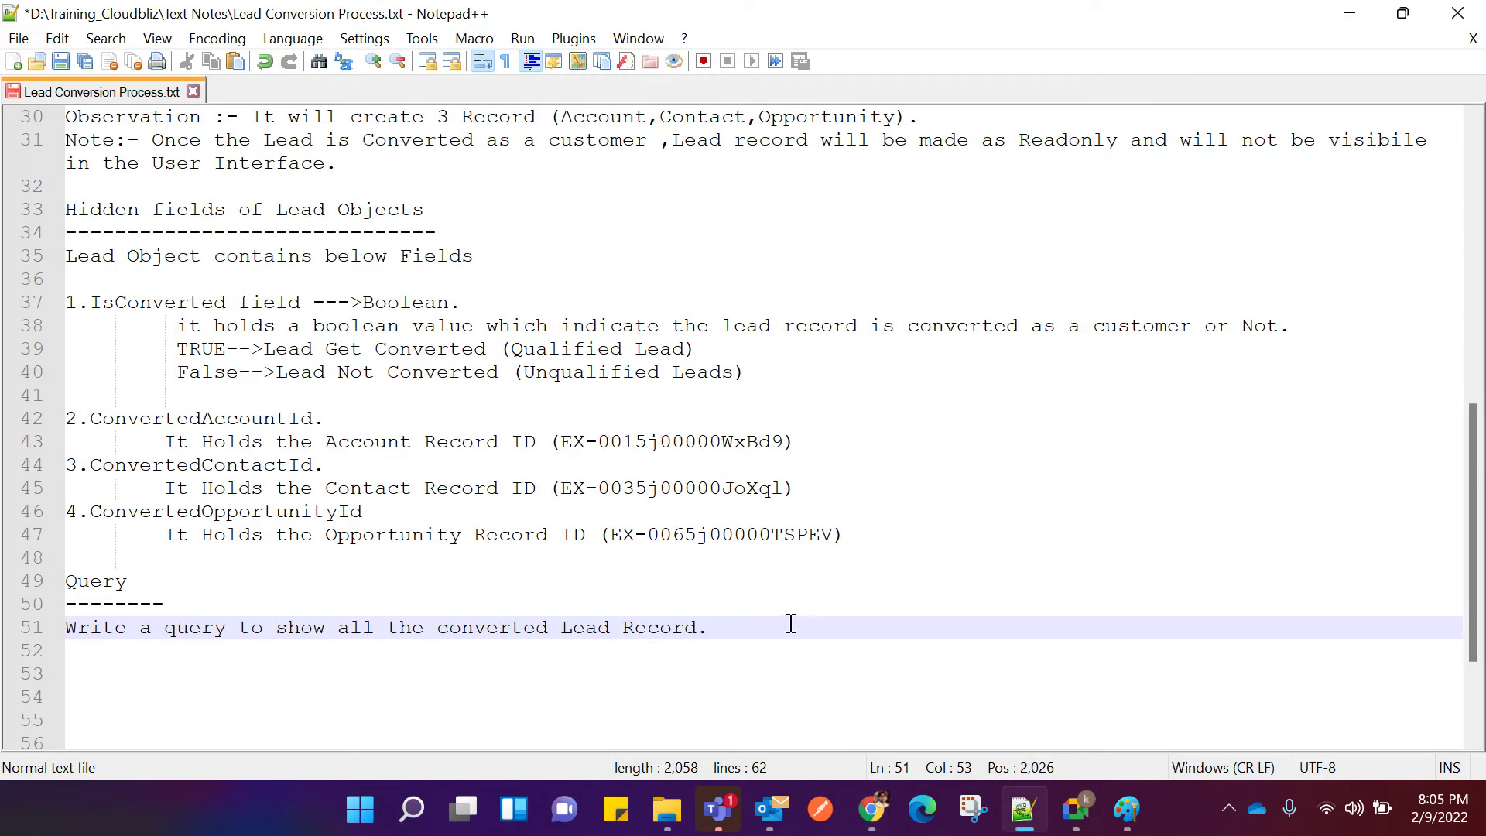
{"action": "key", "text": "Return"}
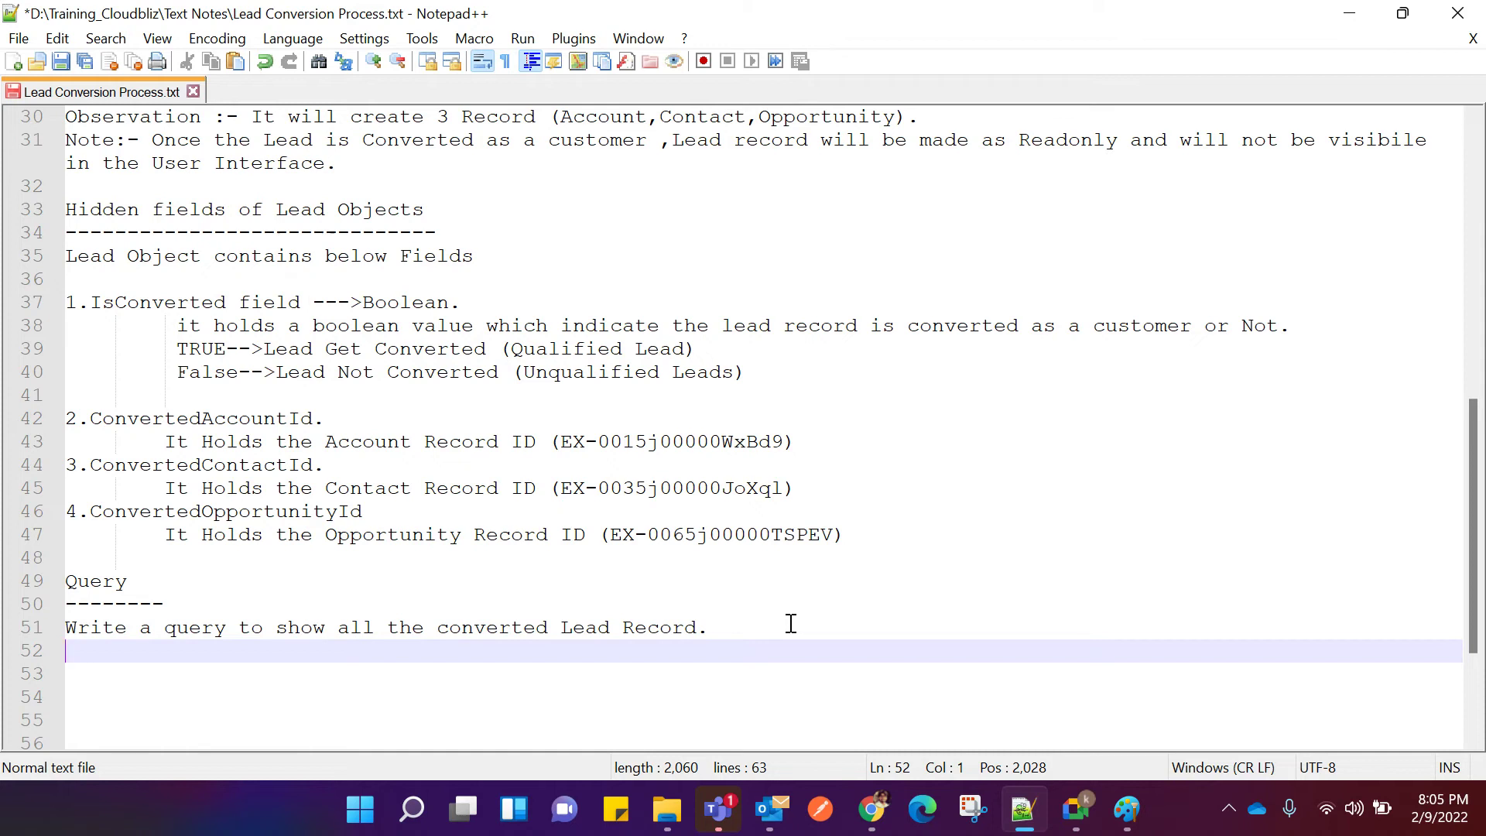
{"action": "key", "text": "Return"}
{"action": "key", "text": "Tab"}
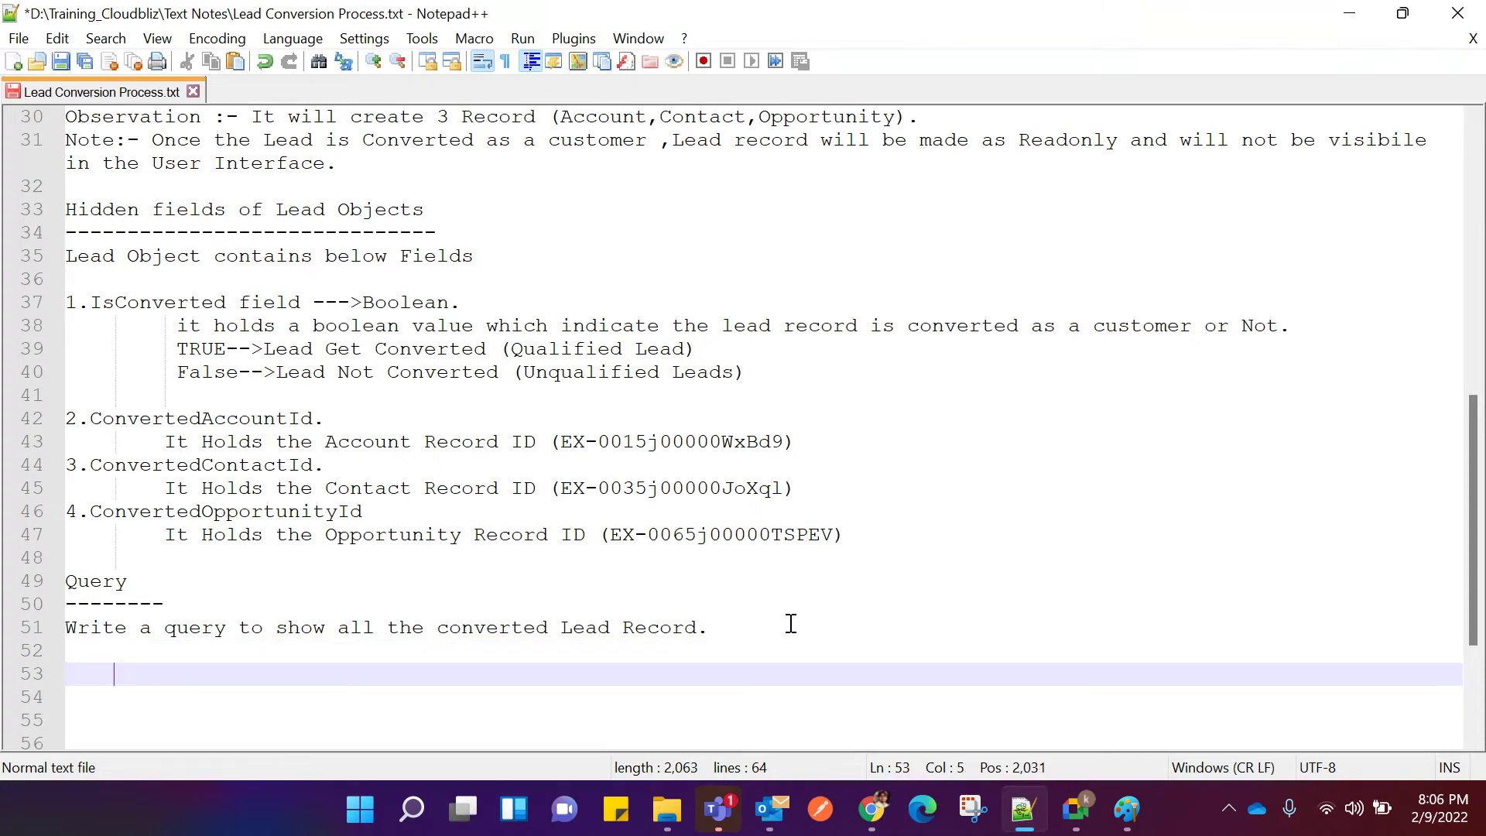
{"action": "type", "text": "\"\""}
{"action": "key", "text": "Left"}
{"action": "type", "text": "Select "}
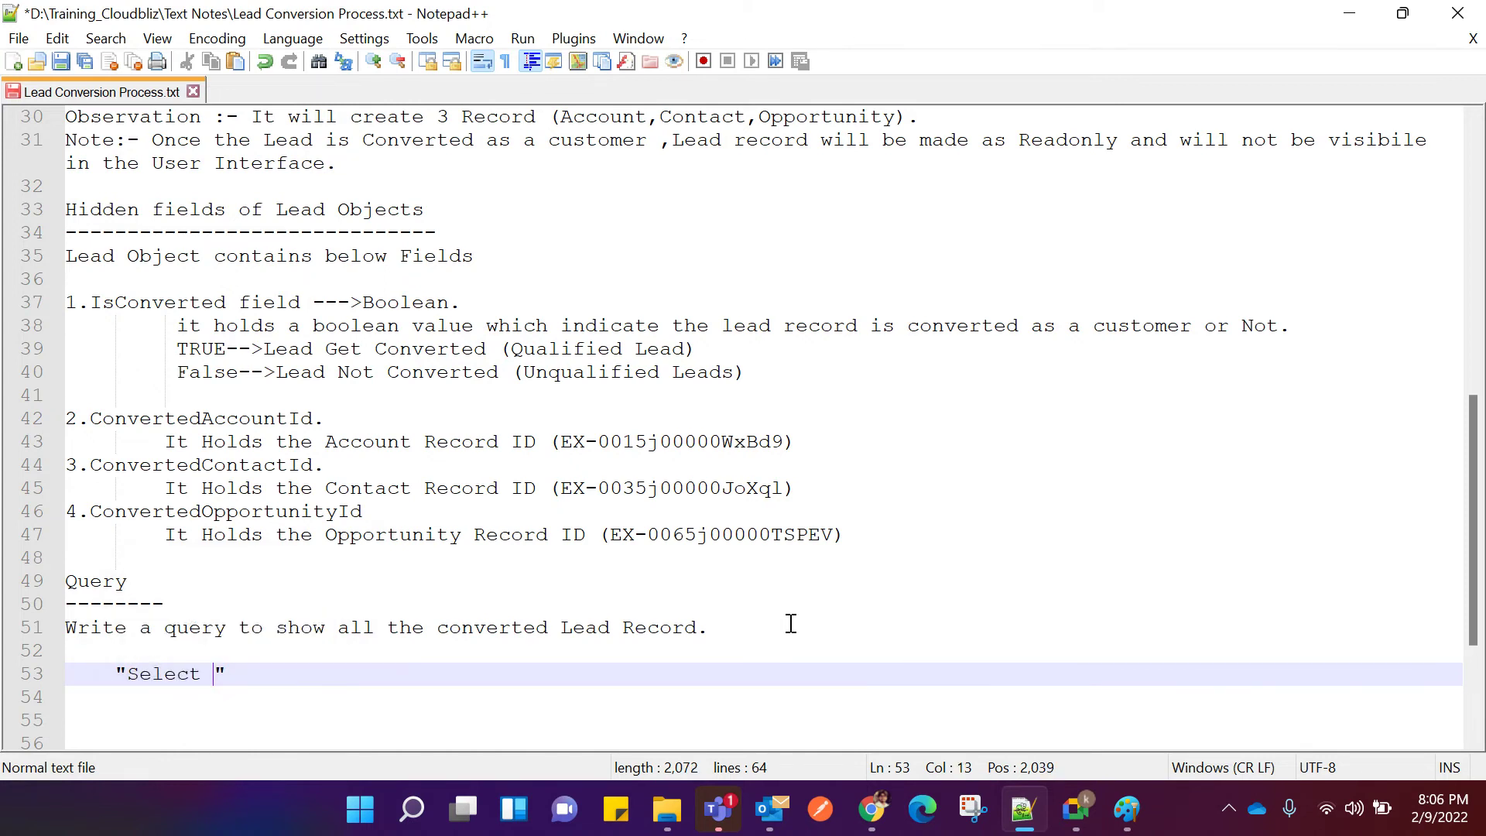
Write the field list "Id FirstName , LastName Email,Phone" after Select inside the quotes.
{"action": "type", "text": "Id"}
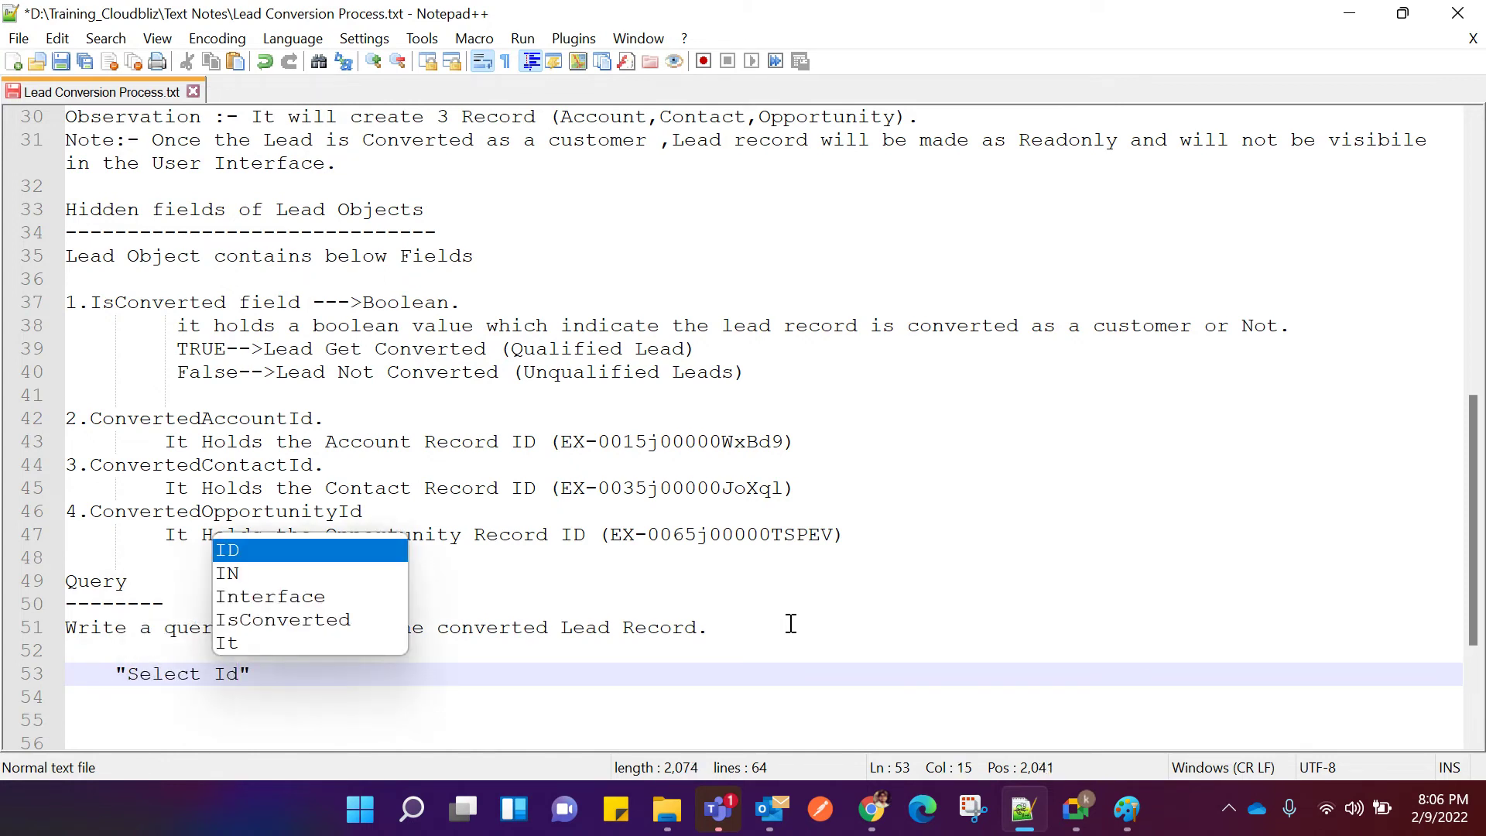
{"action": "type", "text": " Fir"}
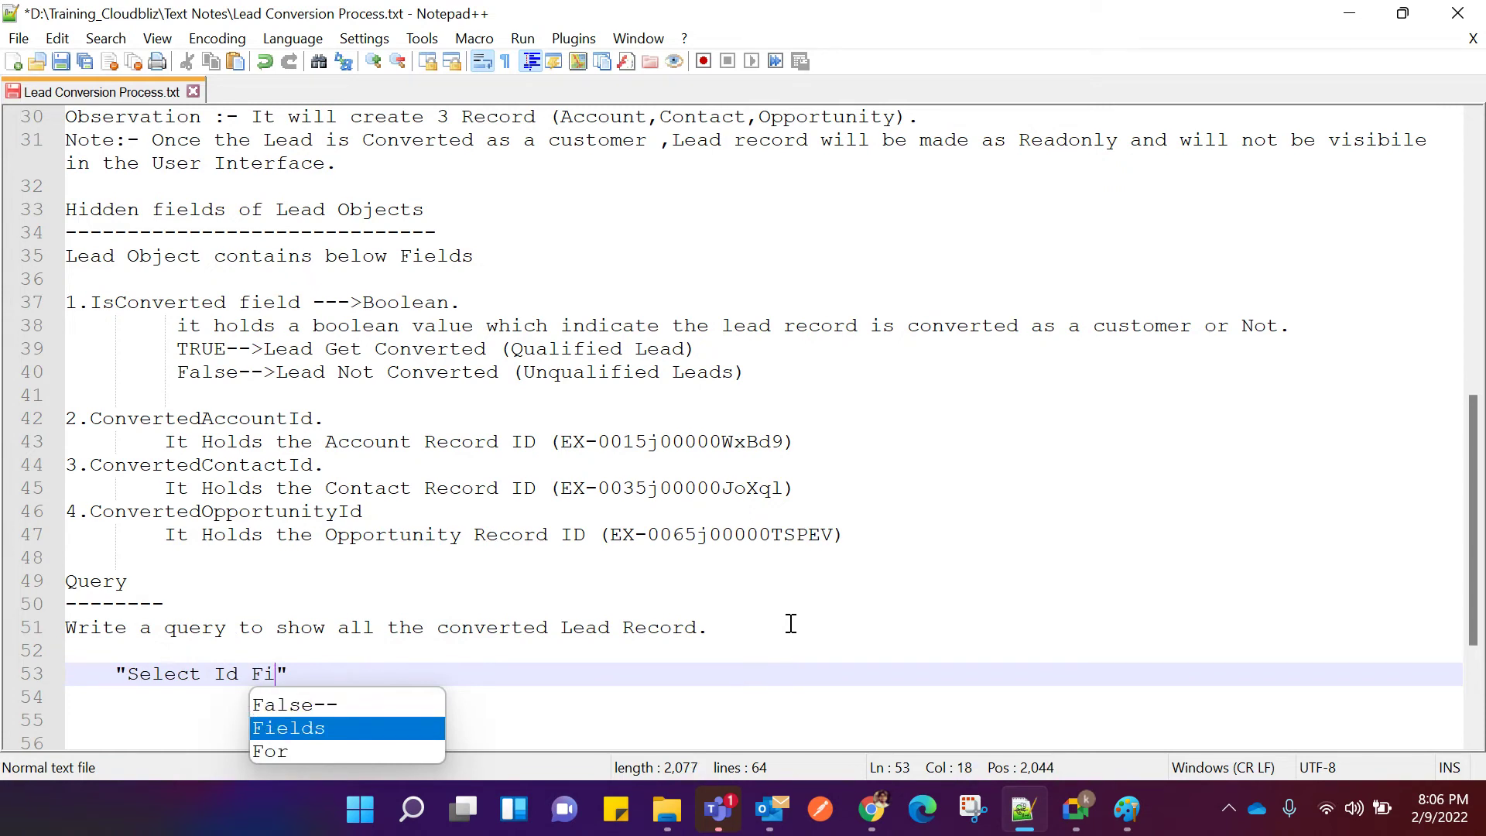
{"action": "type", "text": "s"}
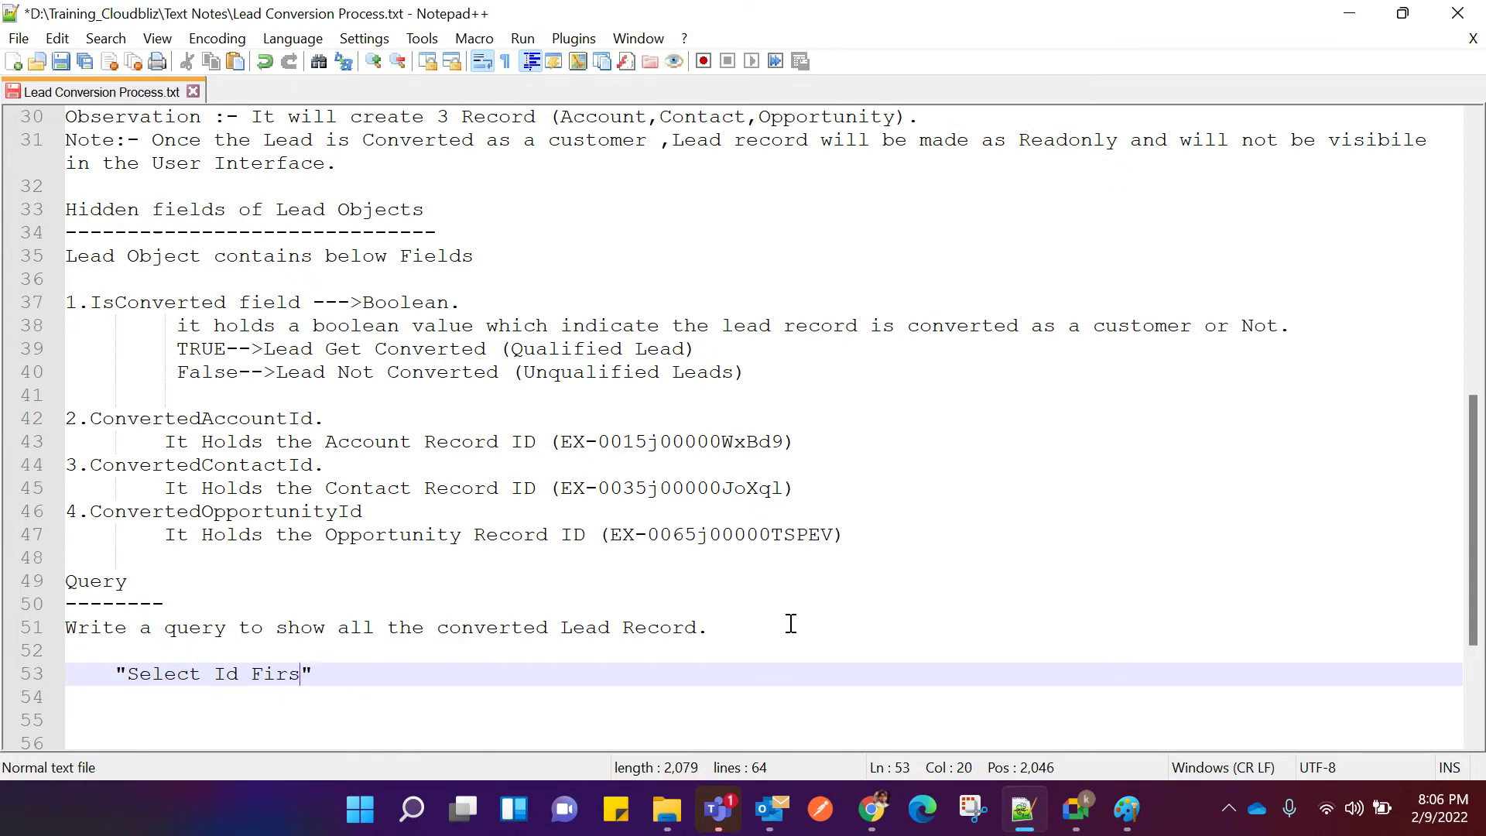
{"action": "type", "text": "tName , :"}
{"action": "key", "text": "BackSpace"}
{"action": "type", "text": "LastNa"}
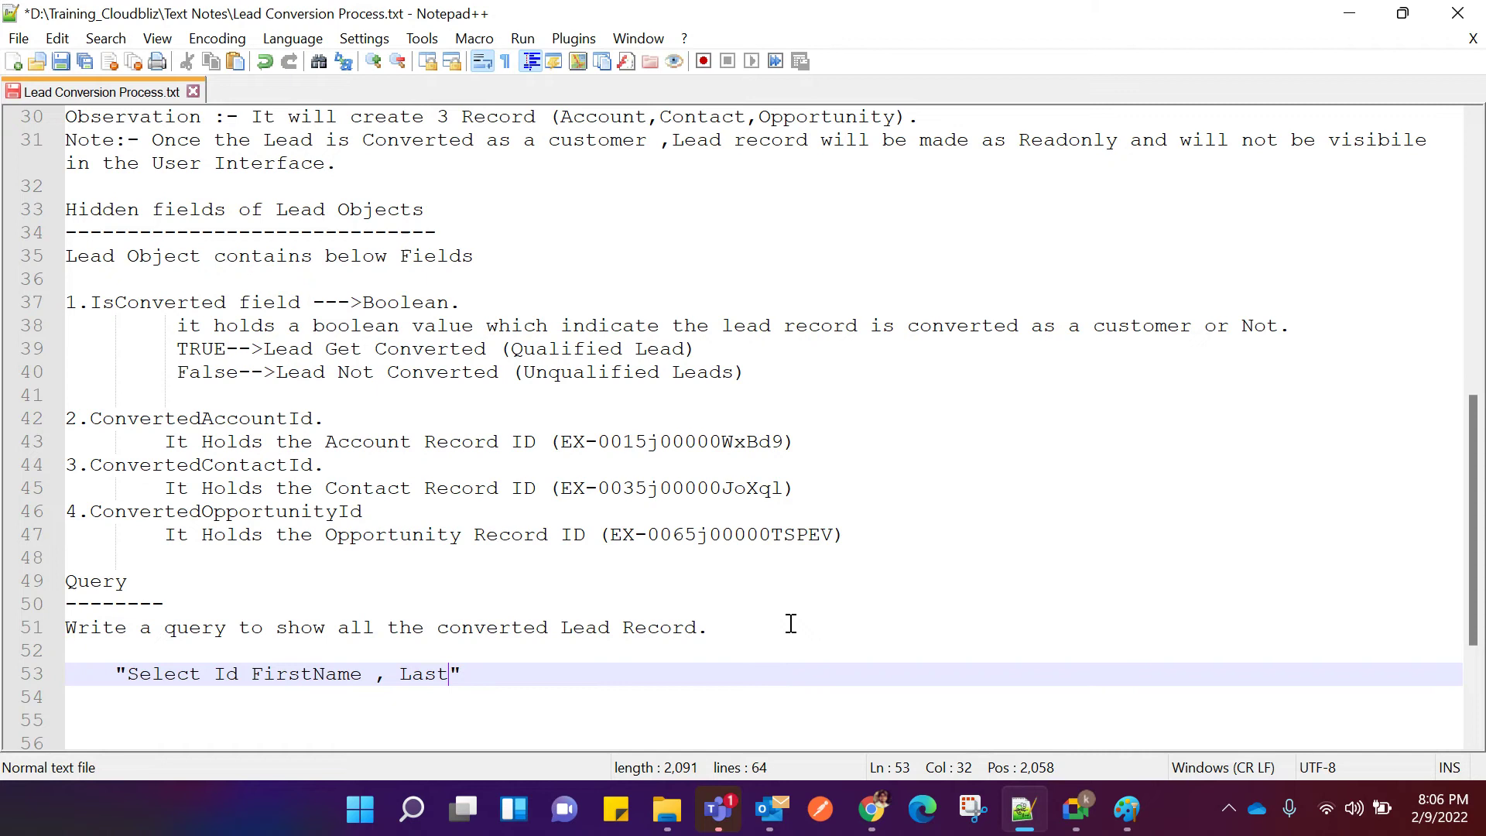
{"action": "type", "text": "me Email"}
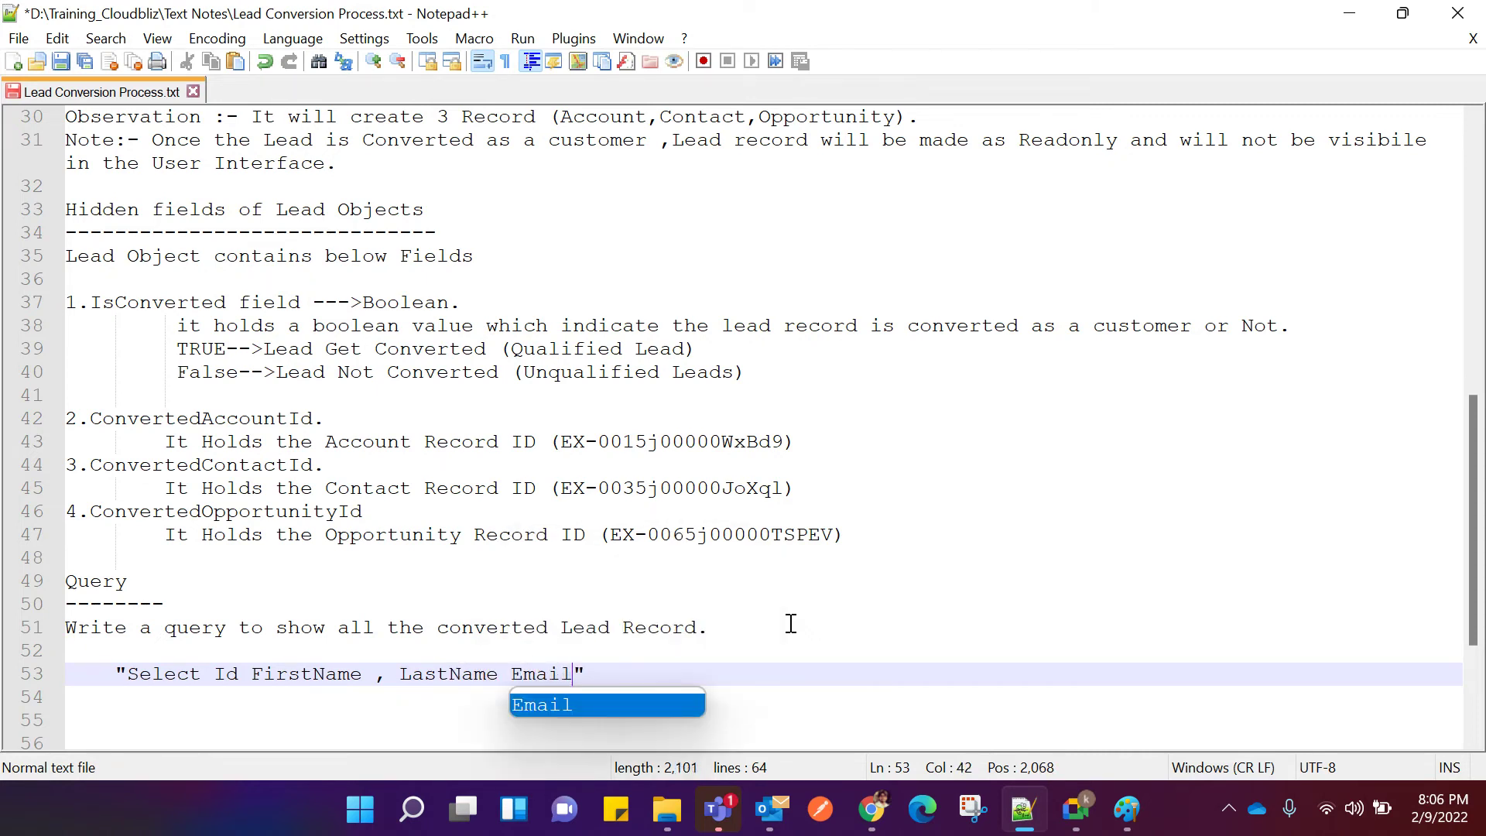
{"action": "type", "text": ","}
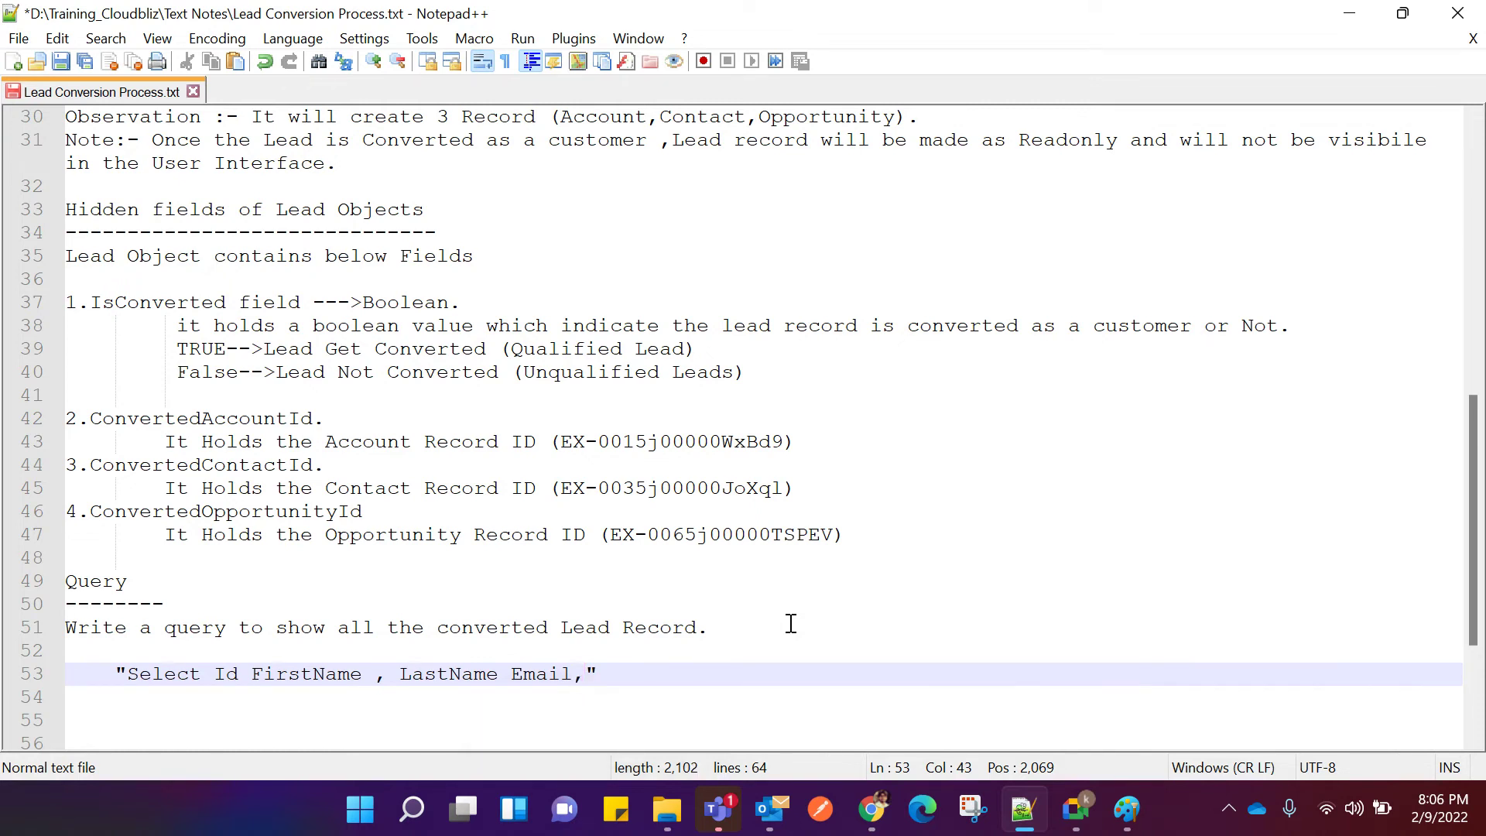
{"action": "type", "text": "Phone"}
Append the IsConverted field name copied from the hidden fields list to the query, and complete it with "from Lead".
{"action": "double_click", "coordinate": [148, 302]}
{"action": "key", "text": "ctrl+c"}
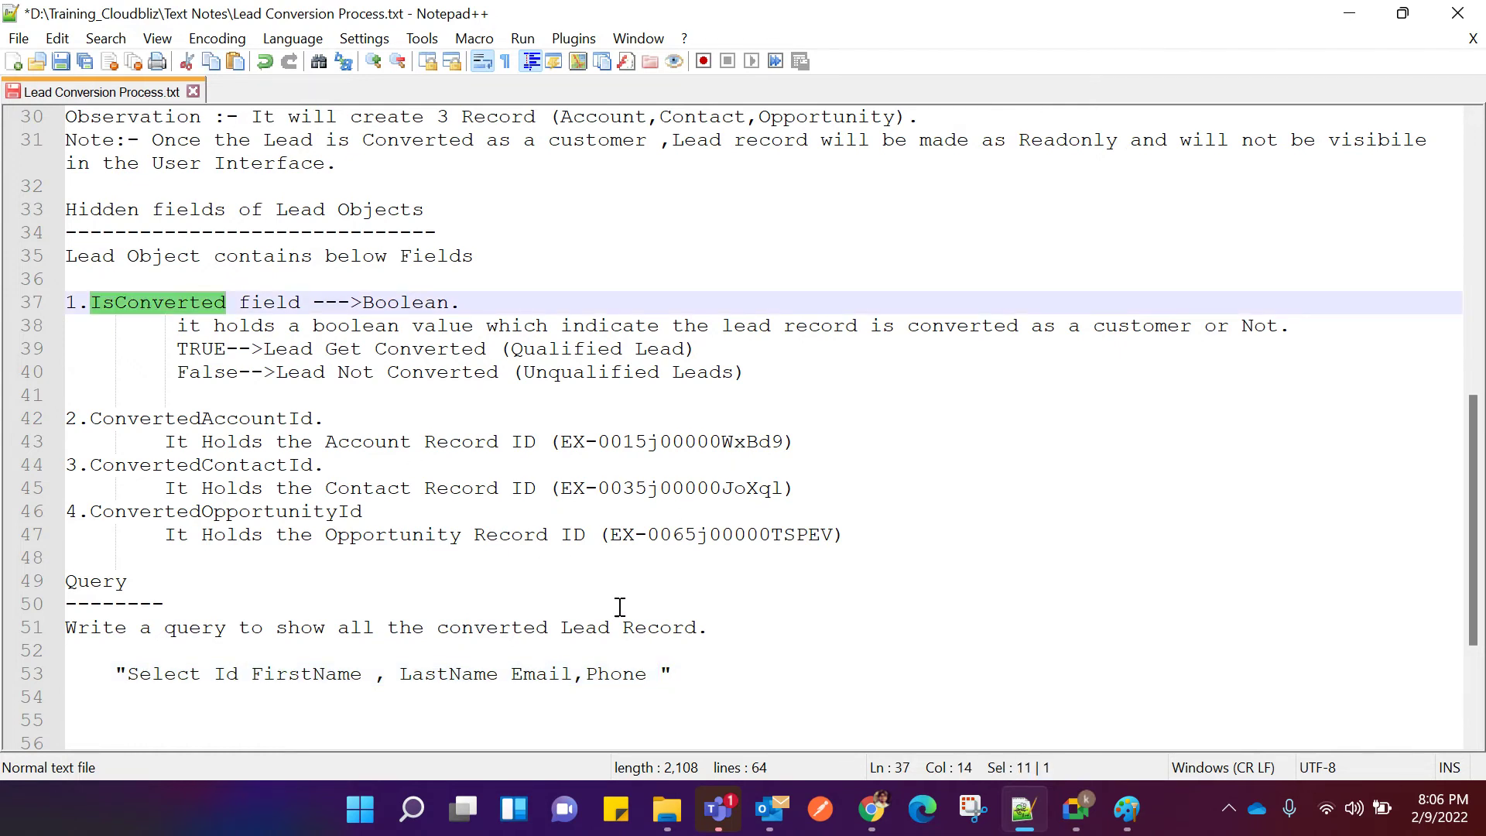
{"action": "left_click", "coordinate": [658, 674]}
{"action": "type", "text": ","}
{"action": "key", "text": "ctrl+v"}
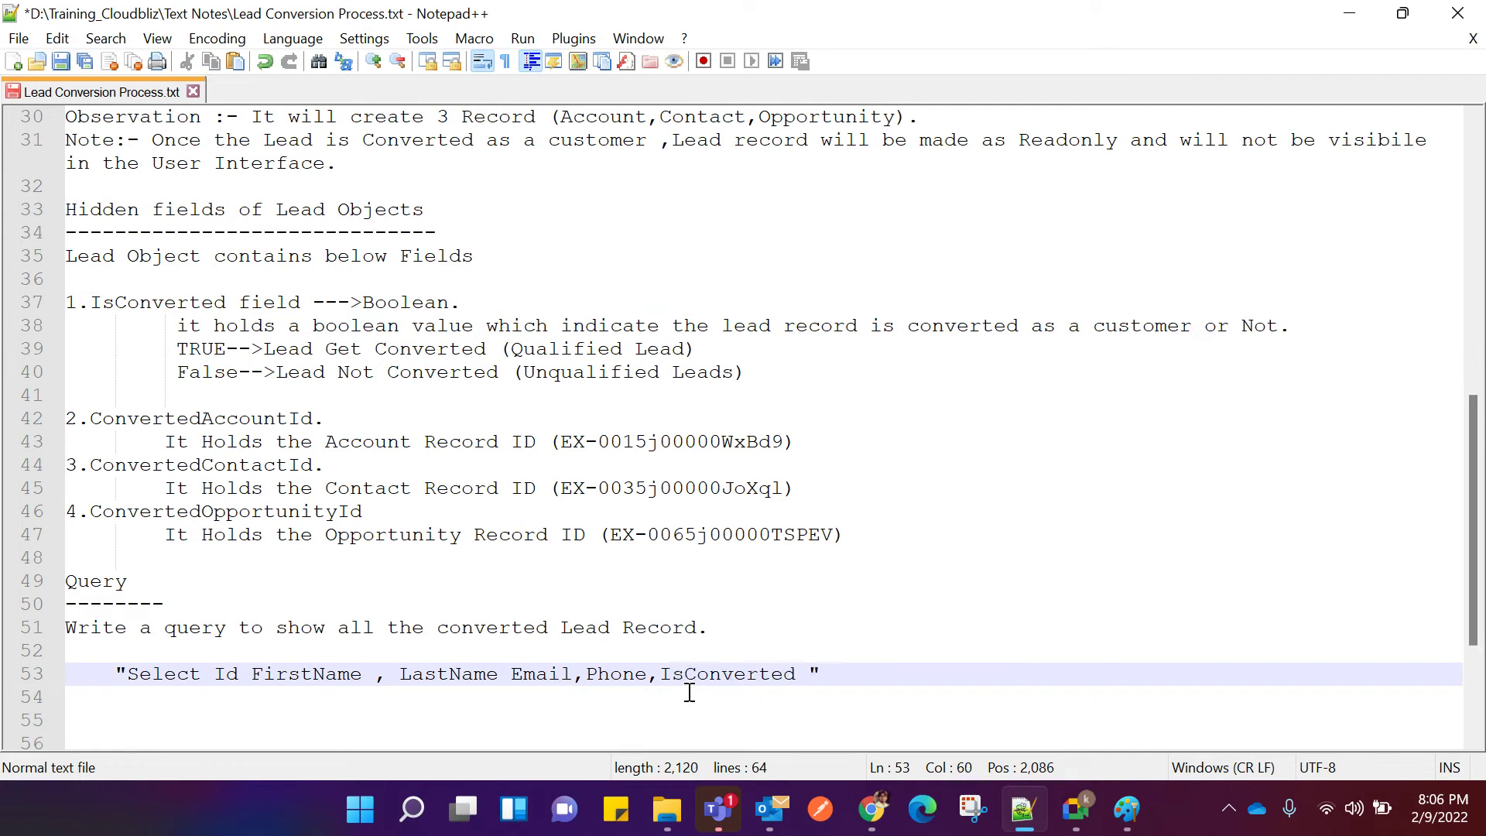
{"action": "type", "text": "from "}
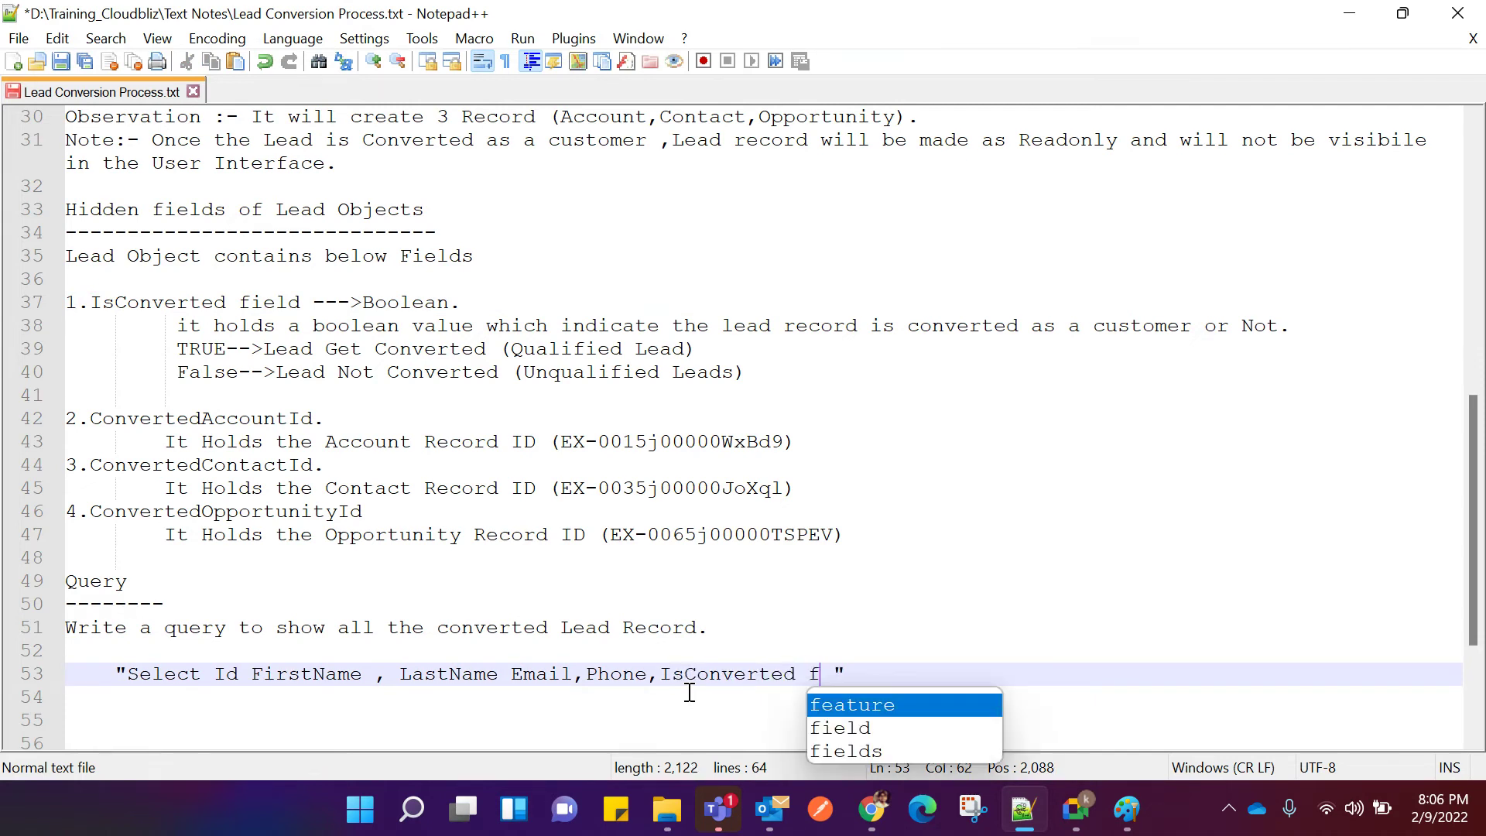
{"action": "type", "text": "Lead"}
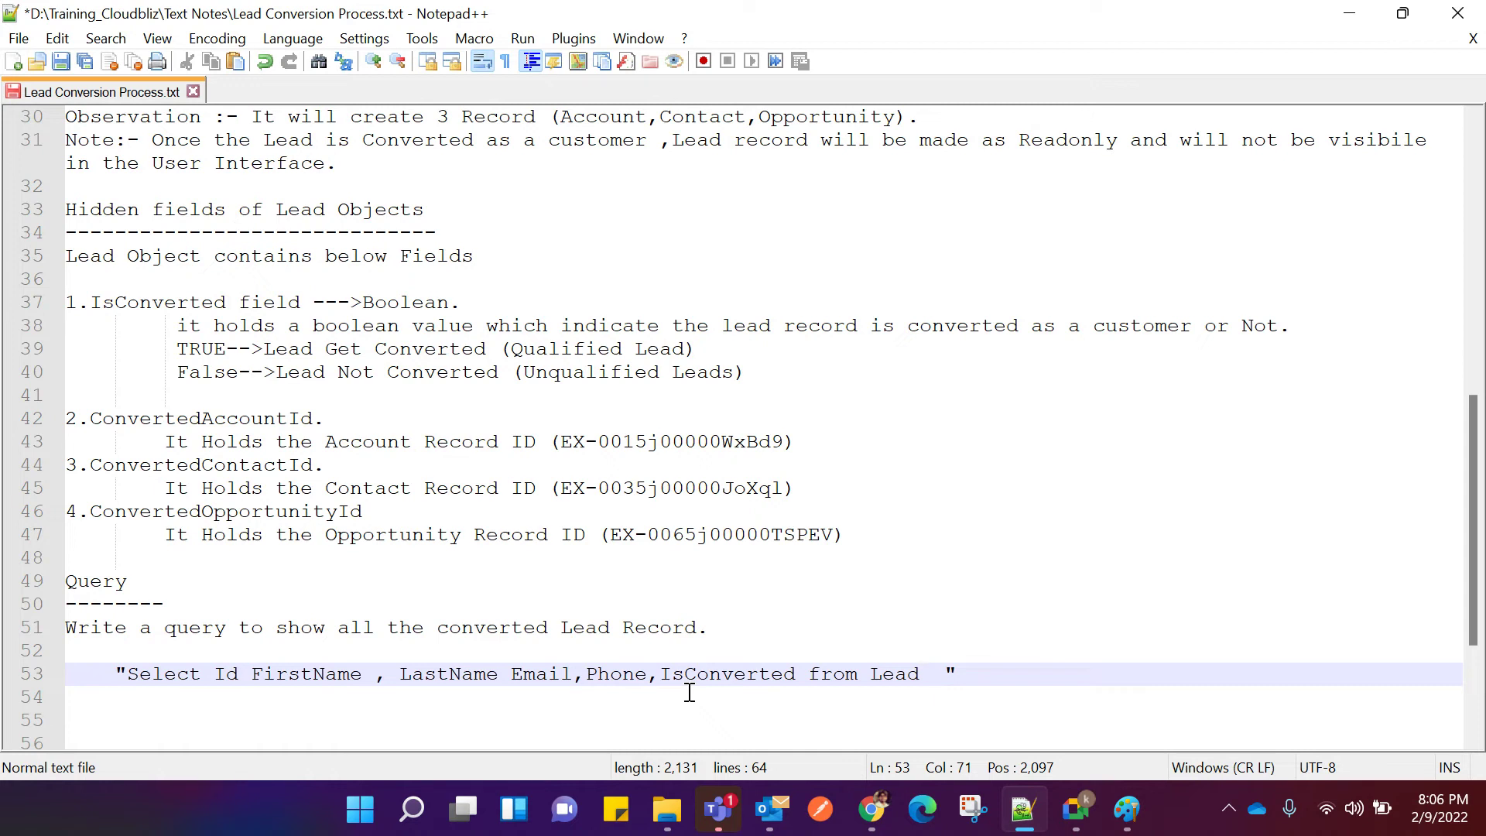
Copy the Lead query text between the quotation marks.
{"action": "left_click_drag", "start_coordinate": [129, 675], "coordinate": [931, 675]}
{"action": "key", "text": "ctrl+c"}
{"action": "right_click", "coordinate": [849, 672]}
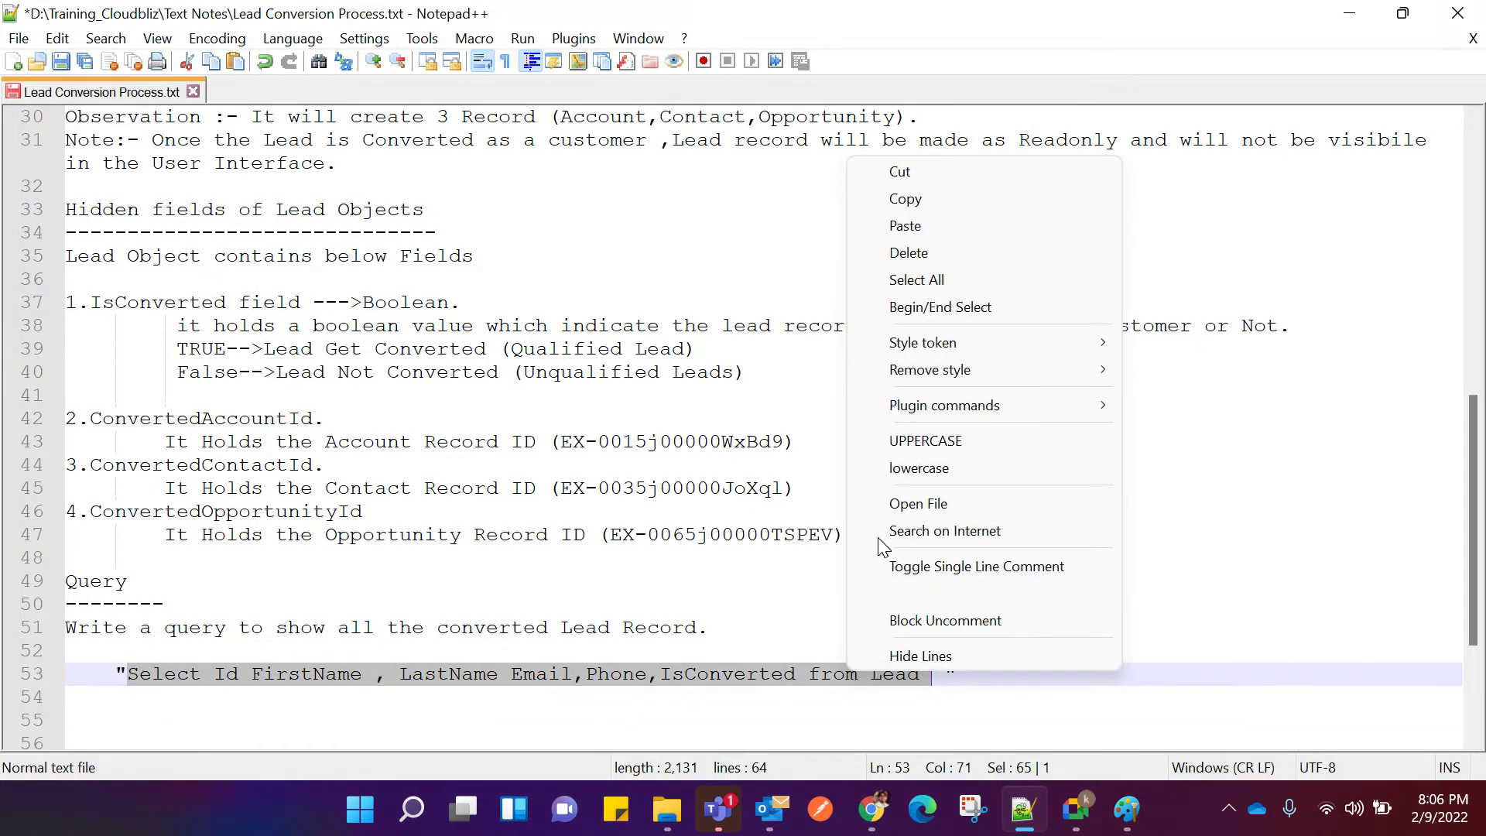
{"action": "left_click", "coordinate": [901, 203]}
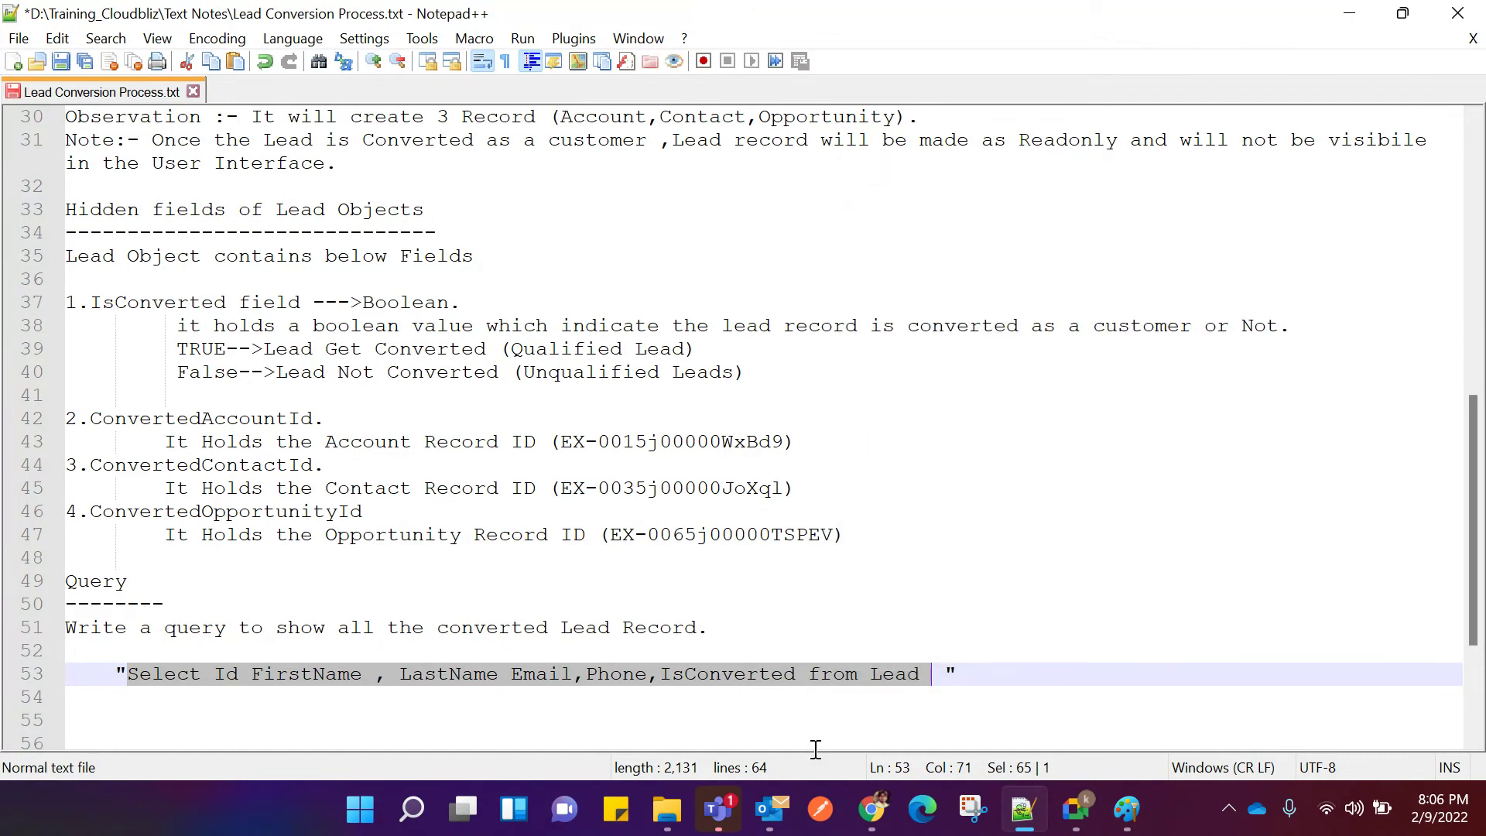
{"action": "left_click", "coordinate": [619, 674]}
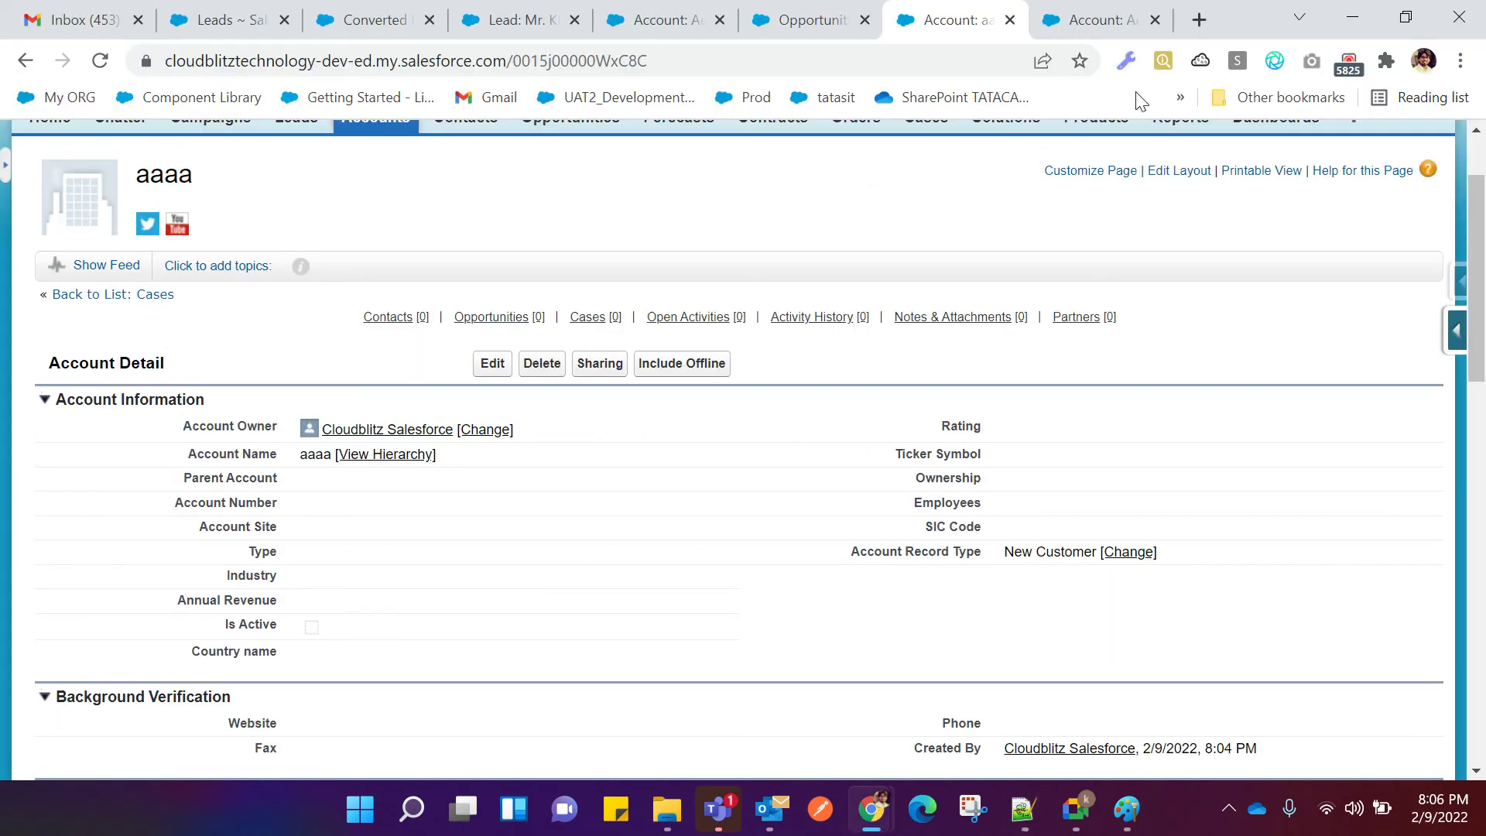
Switch to Chrome, open the Salesforce Developer Console, and replace the old RecordType query in the Query Editor with the copied Lead query.
{"action": "scroll", "coordinate": [1177, 167], "scroll_direction": "up", "scroll_amount": 2}
{"action": "left_click", "coordinate": [1149, 172]}
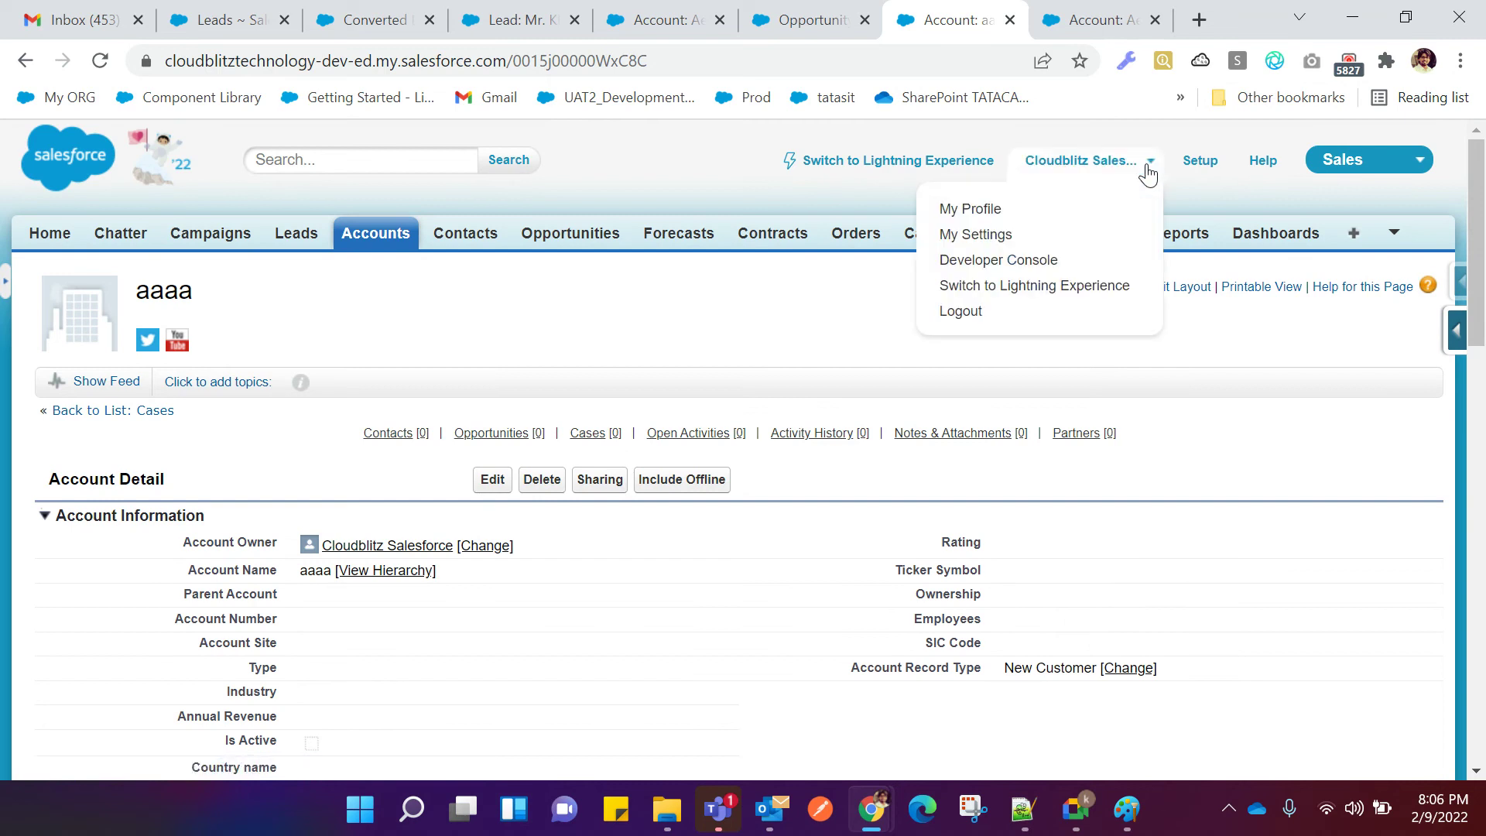
{"action": "left_click", "coordinate": [1042, 262]}
{"action": "left_click", "coordinate": [1103, 19]}
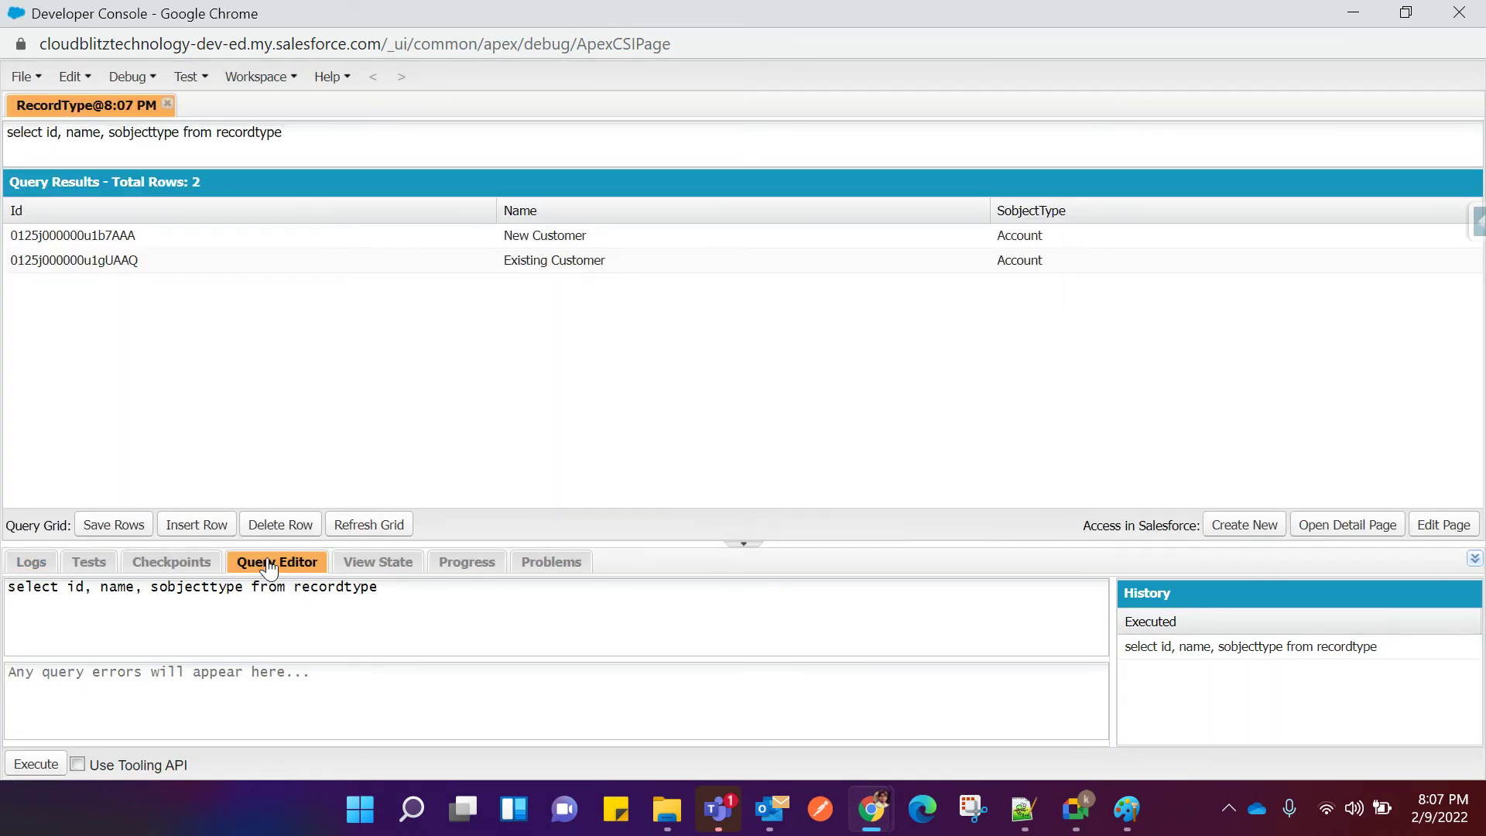
{"action": "left_click", "coordinate": [167, 104]}
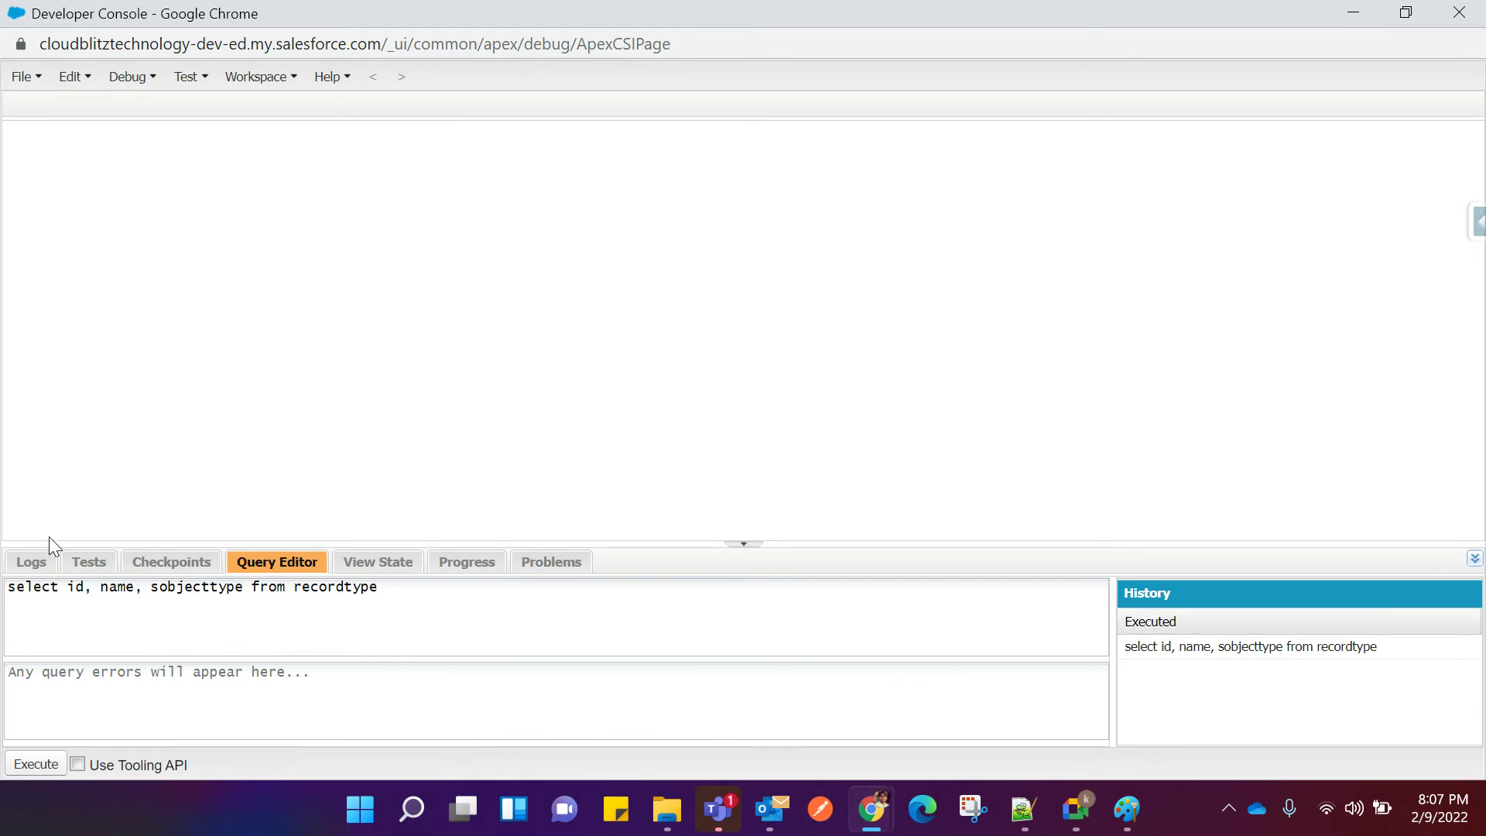
{"action": "left_click_drag", "start_coordinate": [9, 586], "coordinate": [429, 591]}
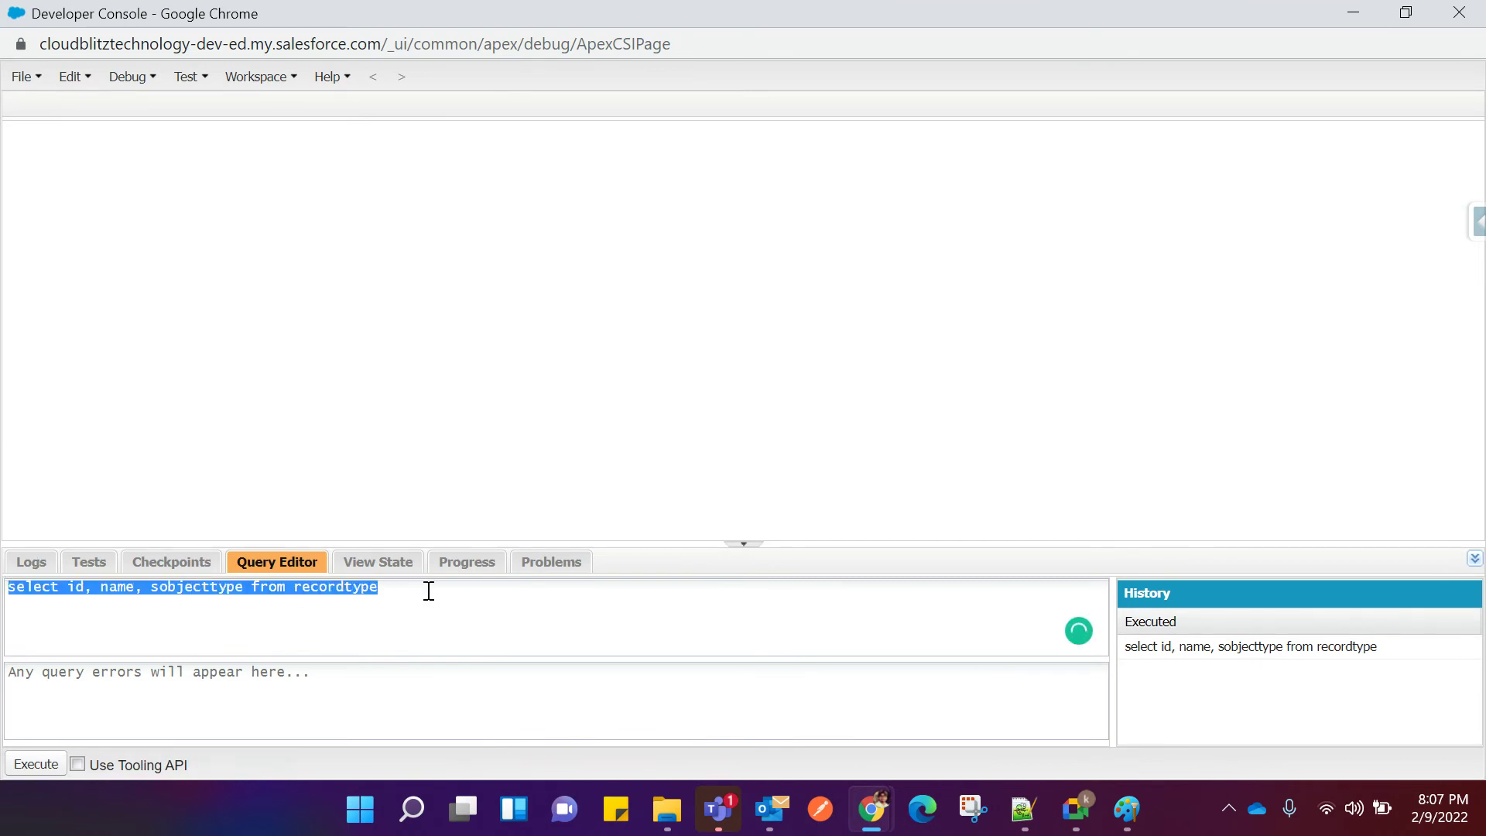
{"action": "key", "text": "ctrl+v"}
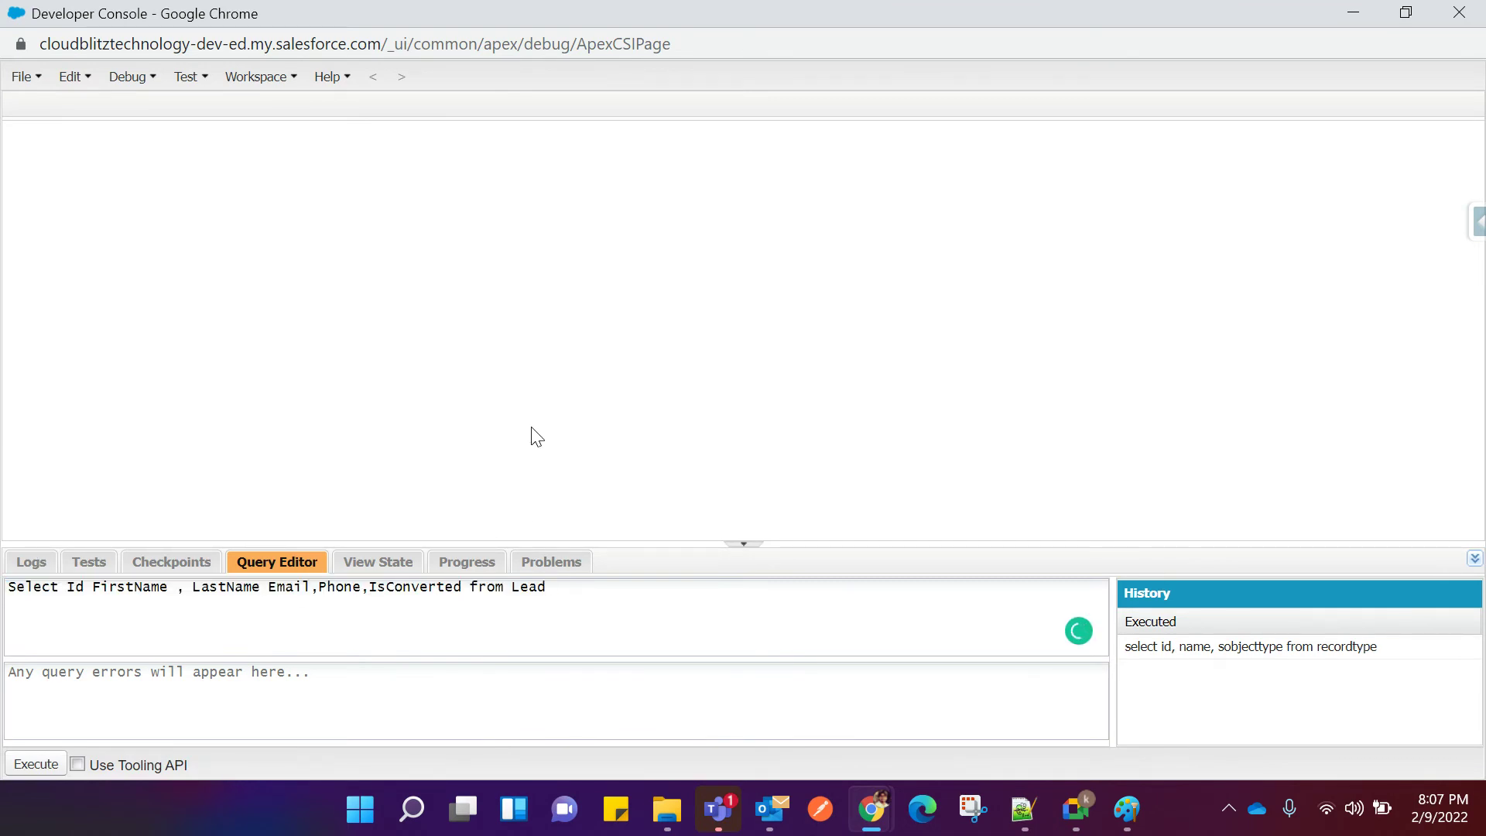
Rework the separator between the first two name fields to read "FirstName, LastName" and execute the query.
{"action": "left_click", "coordinate": [193, 587]}
{"action": "key", "text": "BackSpace"}
{"action": "key", "text": "BackSpace"}
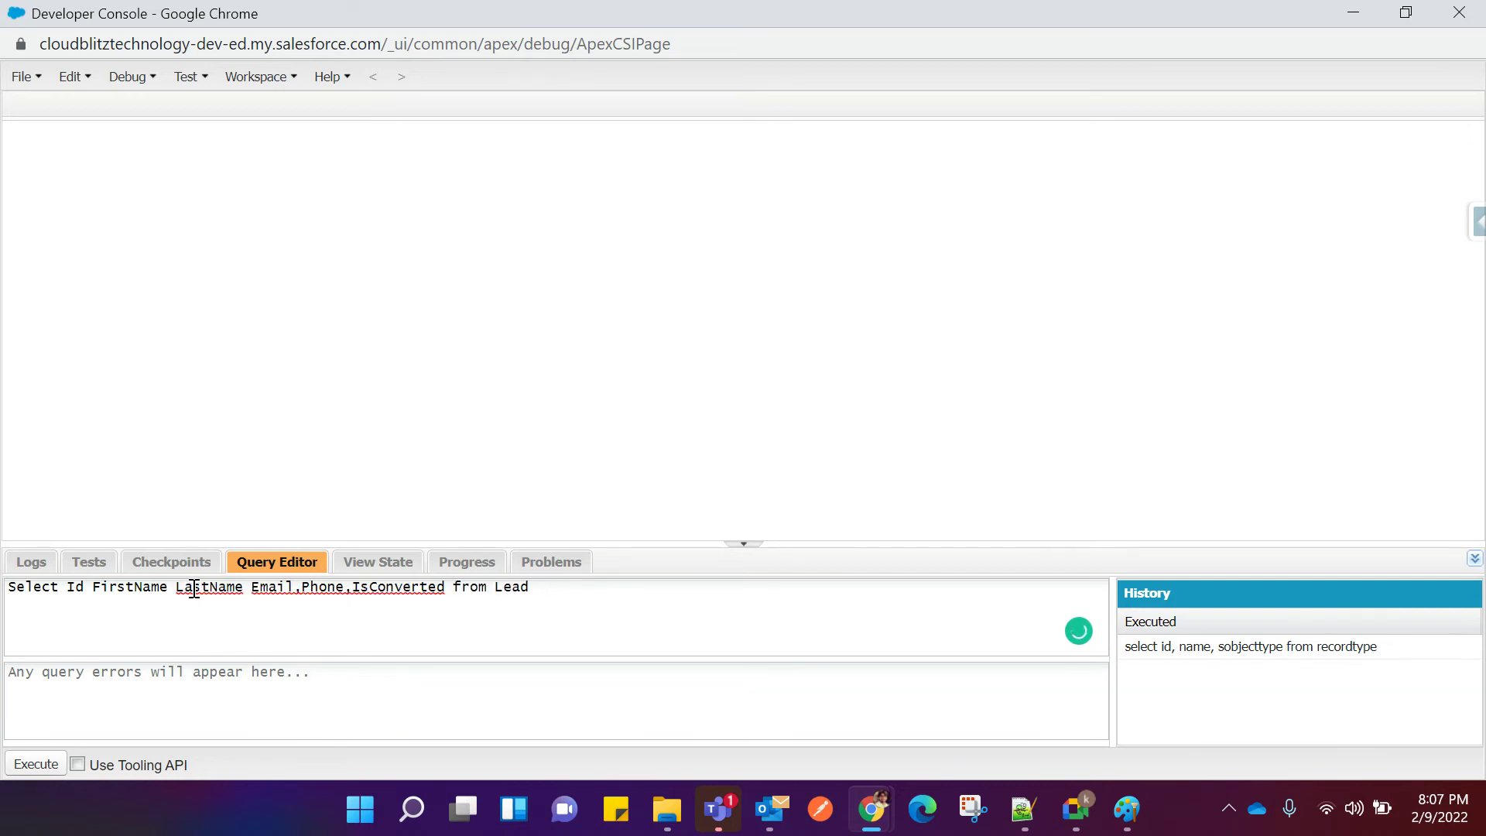
{"action": "left_click", "coordinate": [28, 768]}
{"action": "left_click_drag", "start_coordinate": [10, 672], "coordinate": [234, 674]}
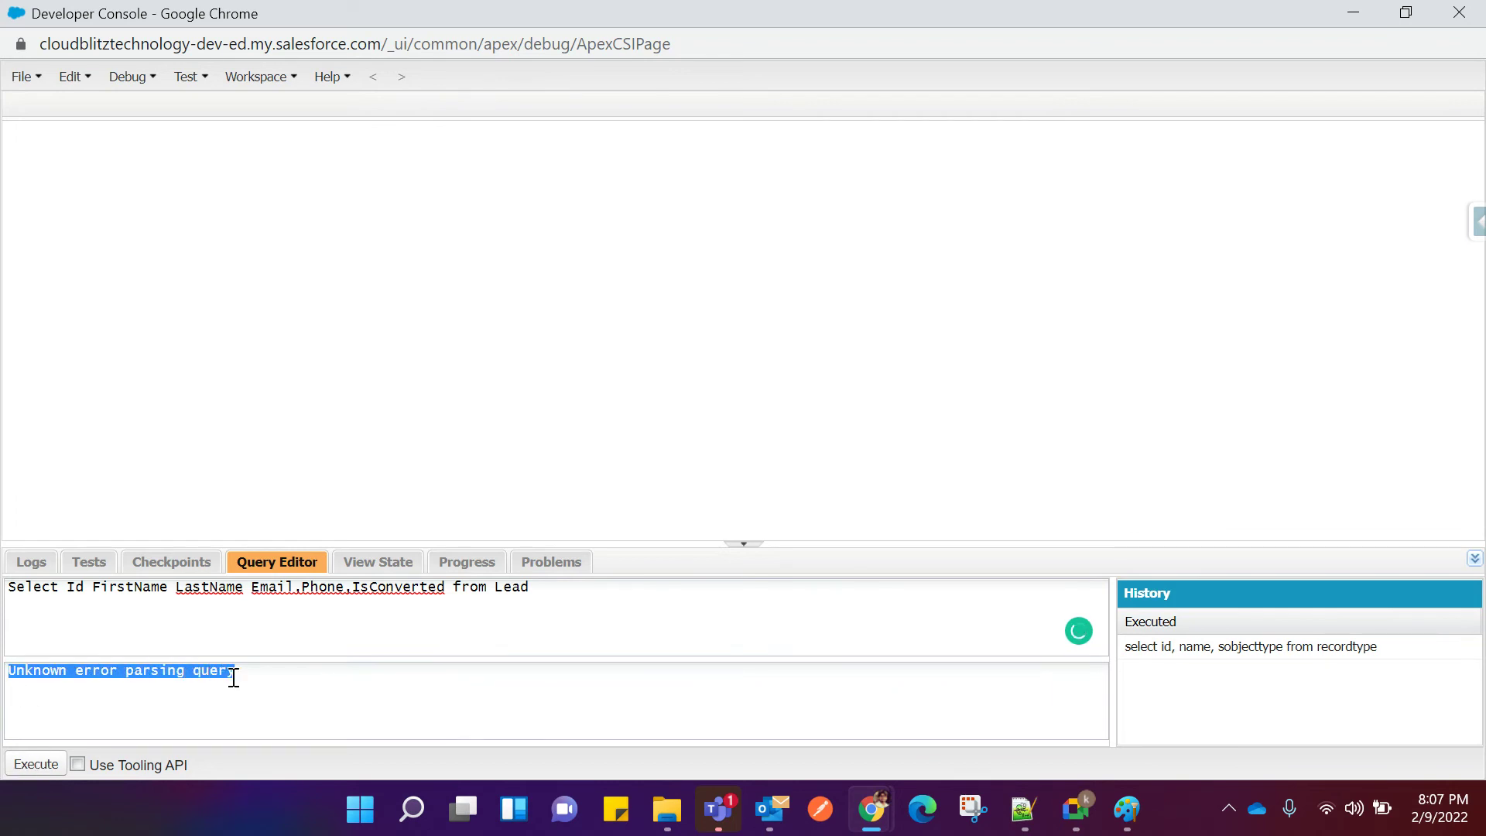
{"action": "left_click", "coordinate": [171, 590]}
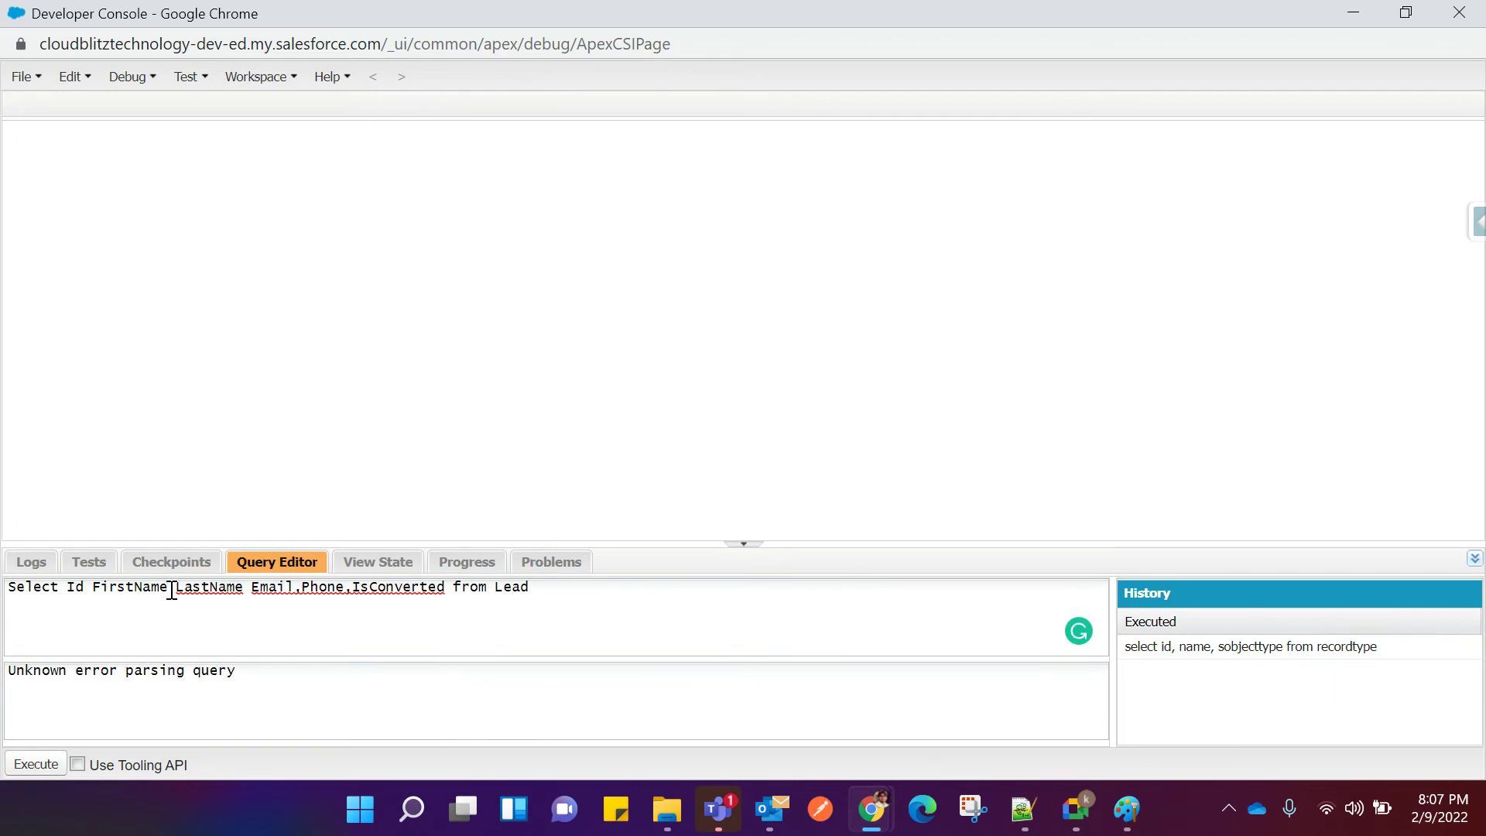
{"action": "type", "text": ","}
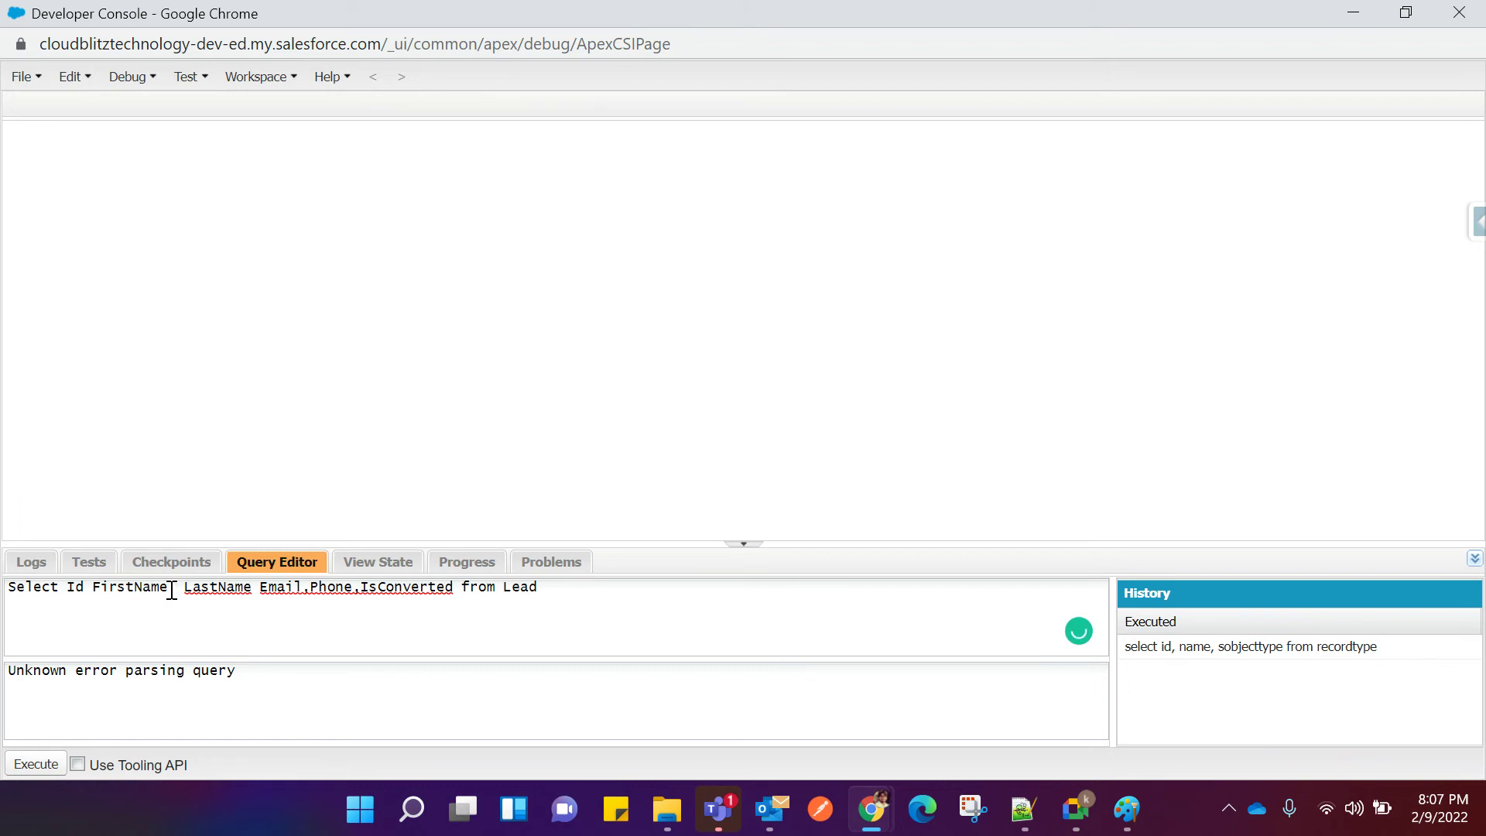
{"action": "left_click", "coordinate": [37, 765]}
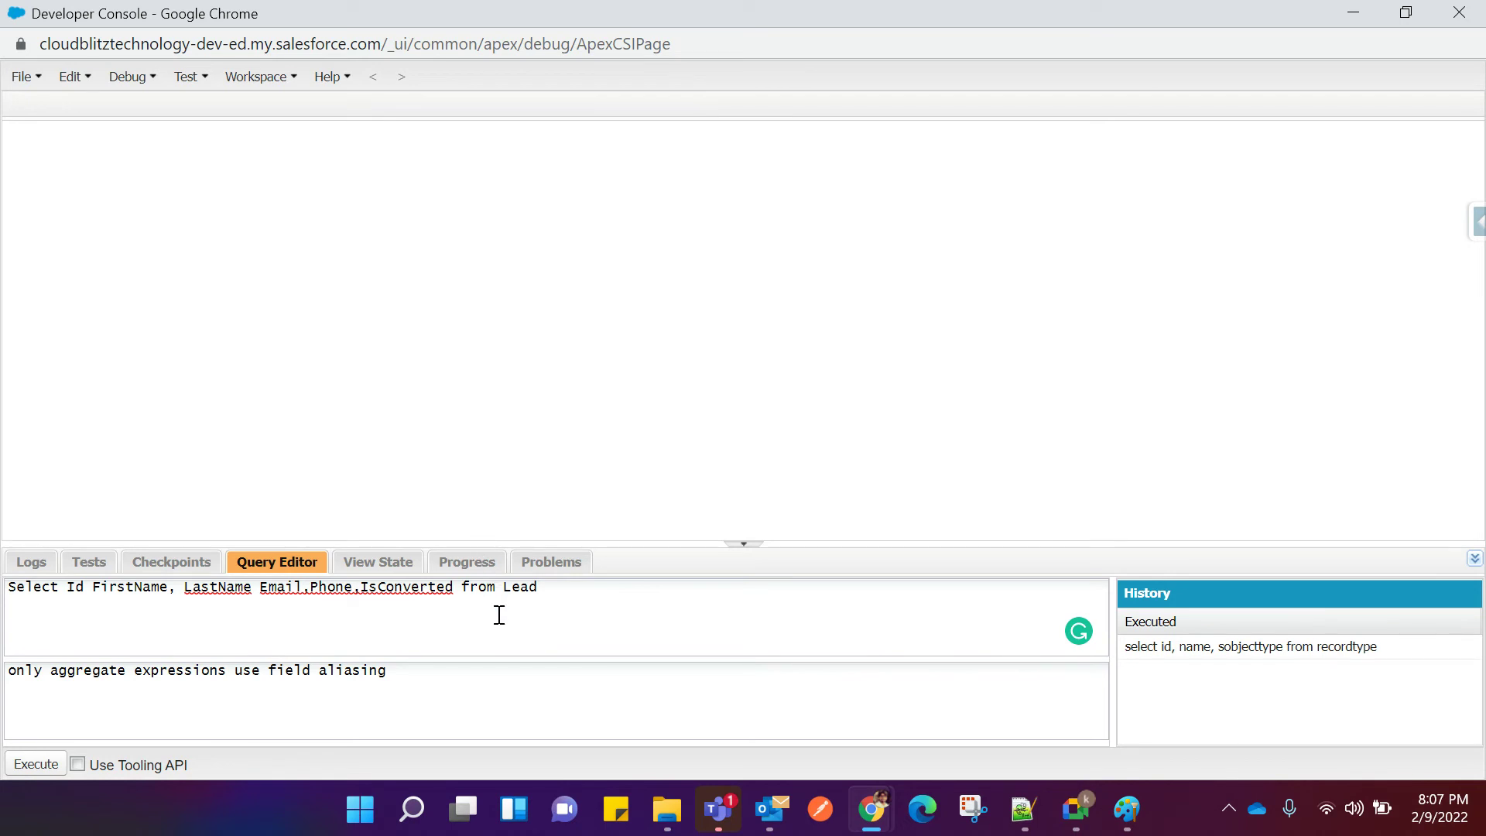
Separate Id from FirstName and LastName from Email with commas, and execute the corrected Lead query.
{"action": "left_click", "coordinate": [93, 587]}
{"action": "key", "text": "BackSpace"}
{"action": "type", "text": ","}
{"action": "left_click", "coordinate": [35, 770]}
{"action": "left_click", "coordinate": [262, 587]}
{"action": "key", "text": "BackSpace"}
{"action": "type", "text": ","}
{"action": "left_click", "coordinate": [36, 767]}
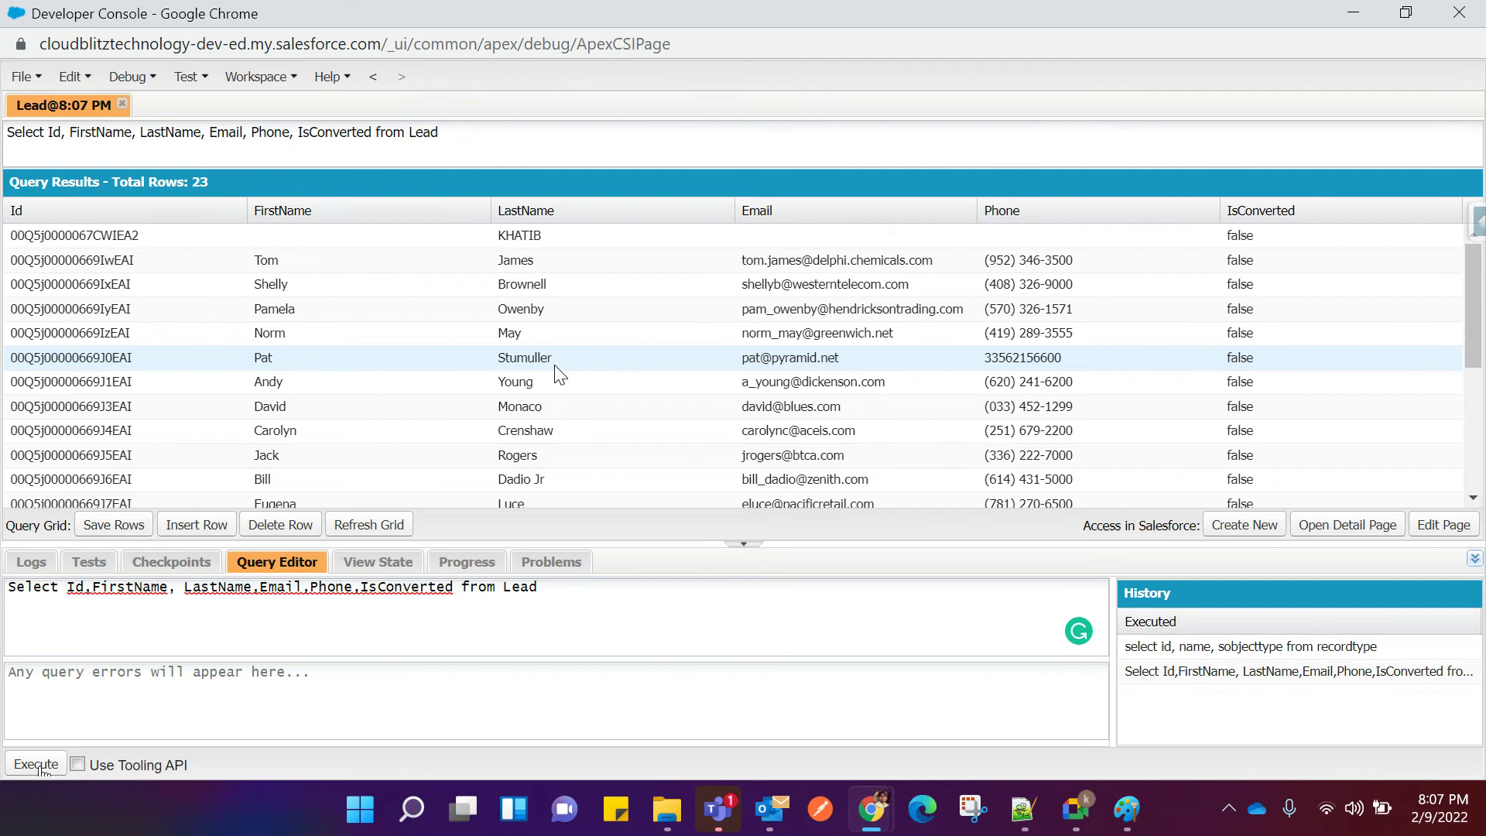
Look through the returned Lead rows, focusing on the IsConverted column.
{"action": "scroll", "coordinate": [559, 368], "scroll_direction": "down", "scroll_amount": 3}
{"action": "scroll", "coordinate": [571, 359], "scroll_direction": "up", "scroll_amount": 3}
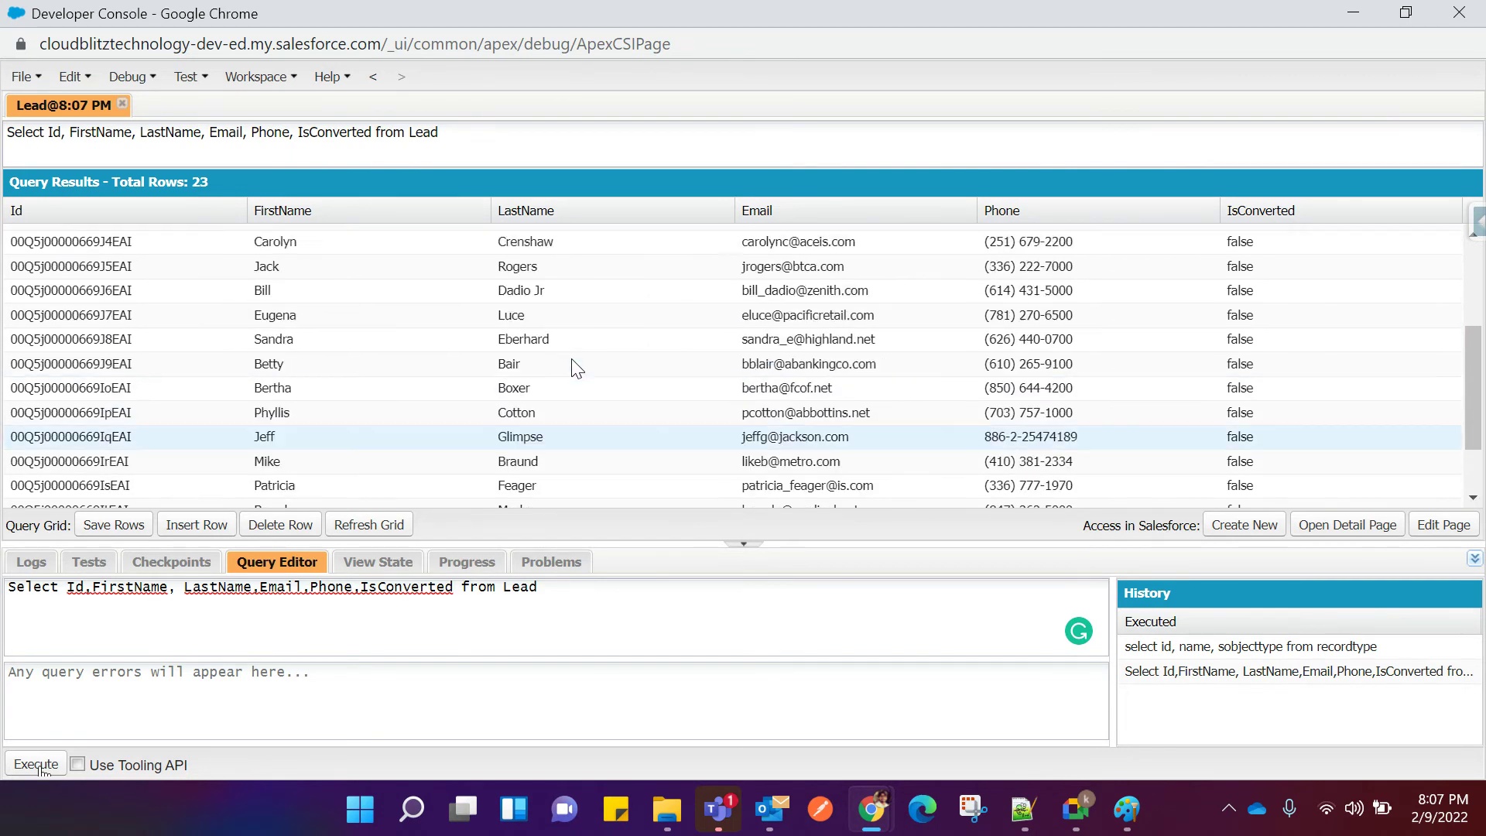
{"action": "scroll", "coordinate": [572, 367], "scroll_direction": "down", "scroll_amount": 4}
{"action": "scroll", "coordinate": [571, 372], "scroll_direction": "up", "scroll_amount": 4}
{"action": "scroll", "coordinate": [575, 376], "scroll_direction": "down", "scroll_amount": 4}
{"action": "scroll", "coordinate": [573, 371], "scroll_direction": "up", "scroll_amount": 3}
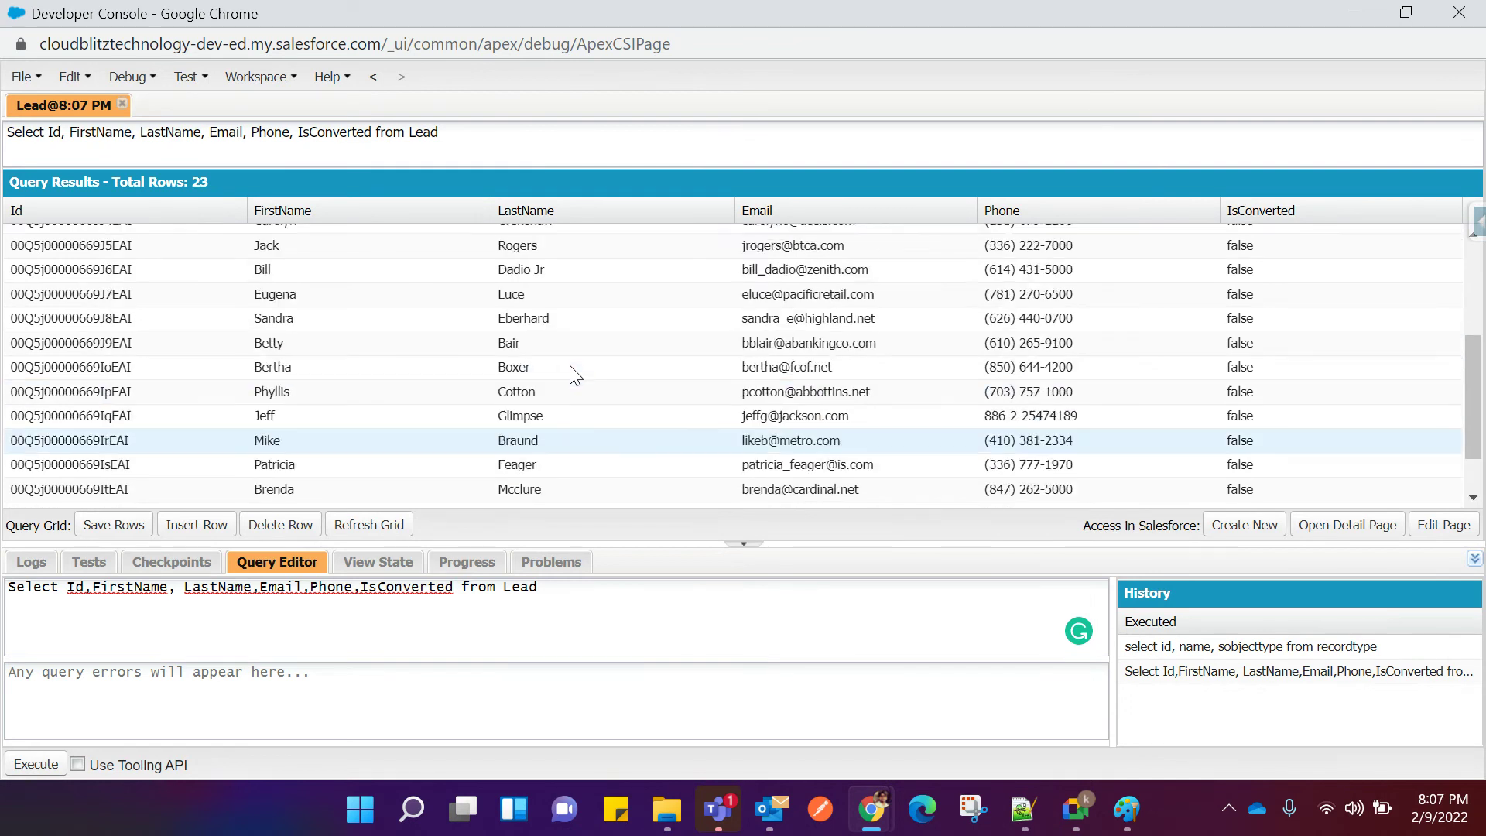
Find the Lead row with IsConverted true, enlarging the results grid, and copy that record's Id.
{"action": "scroll", "coordinate": [573, 379], "scroll_direction": "down", "scroll_amount": 4}
{"action": "scroll", "coordinate": [573, 376], "scroll_direction": "up", "scroll_amount": 4}
{"action": "scroll", "coordinate": [570, 375], "scroll_direction": "down", "scroll_amount": 4}
{"action": "scroll", "coordinate": [571, 375], "scroll_direction": "up", "scroll_amount": 4}
{"action": "scroll", "coordinate": [588, 395], "scroll_direction": "down", "scroll_amount": 4}
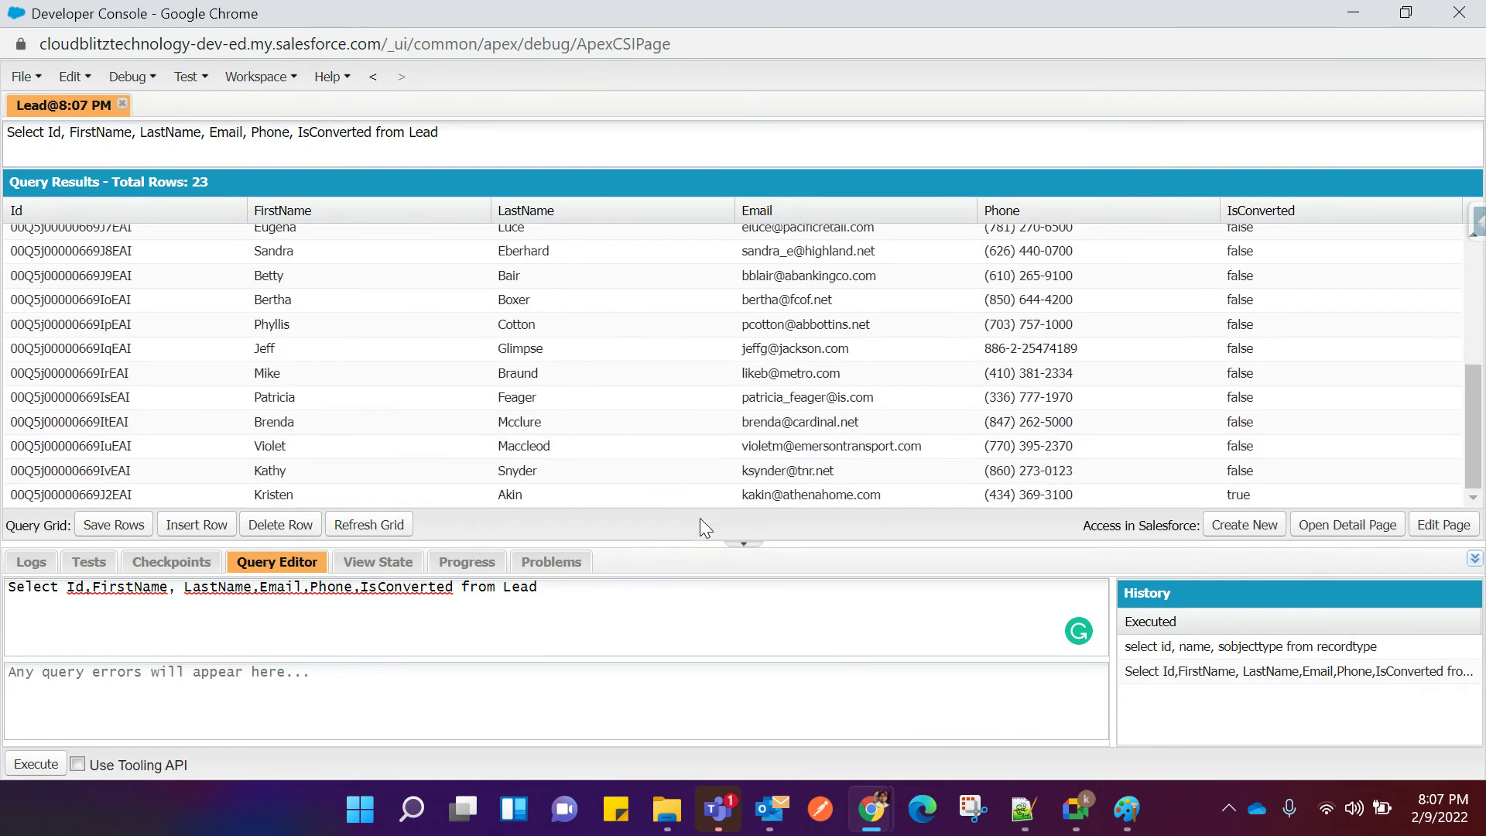
{"action": "left_click", "coordinate": [740, 545]}
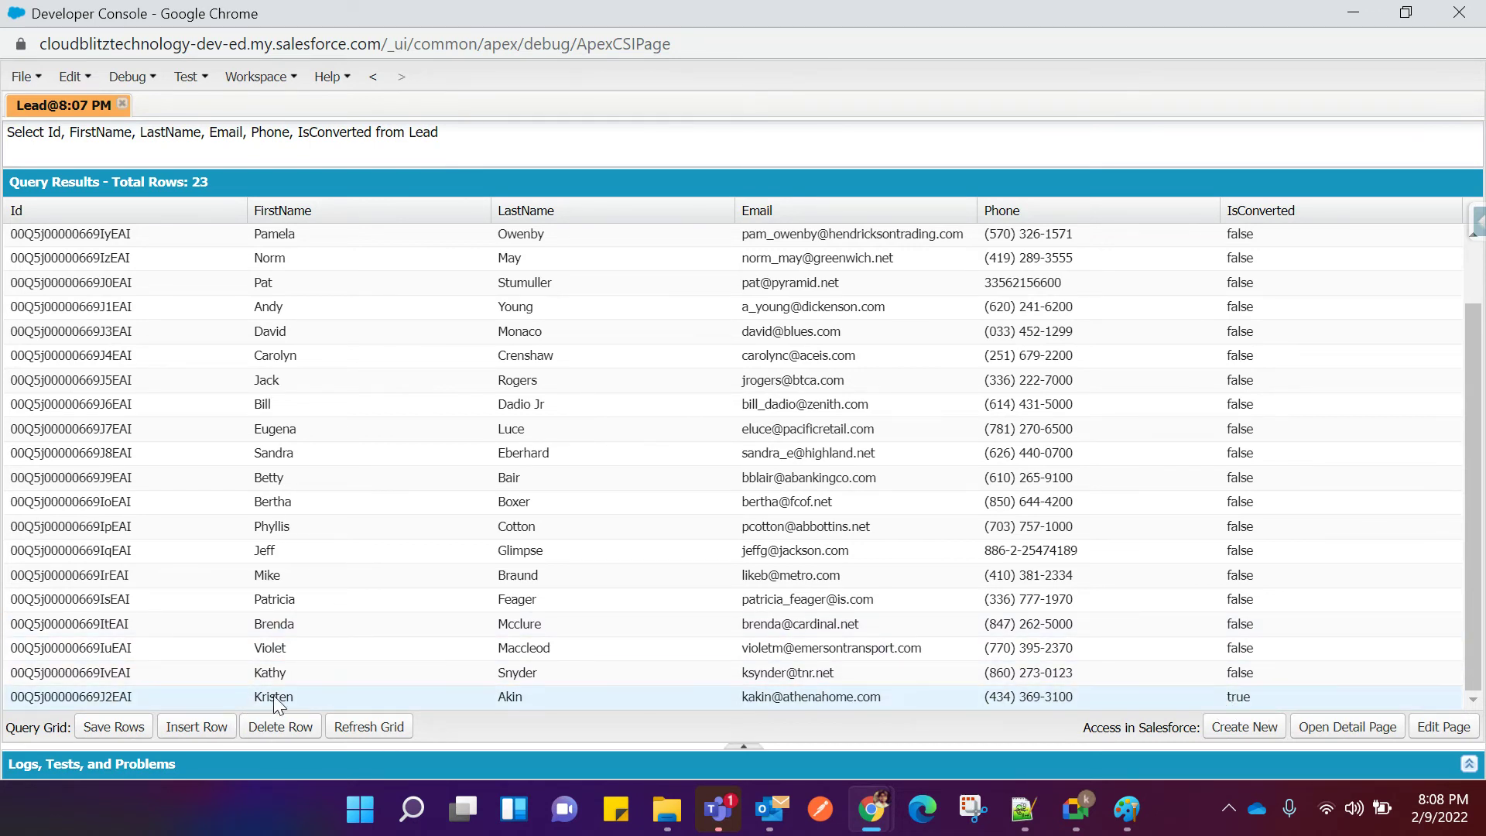
{"action": "double_click", "coordinate": [137, 698]}
{"action": "left_click_drag", "start_coordinate": [137, 699], "coordinate": [4, 704]}
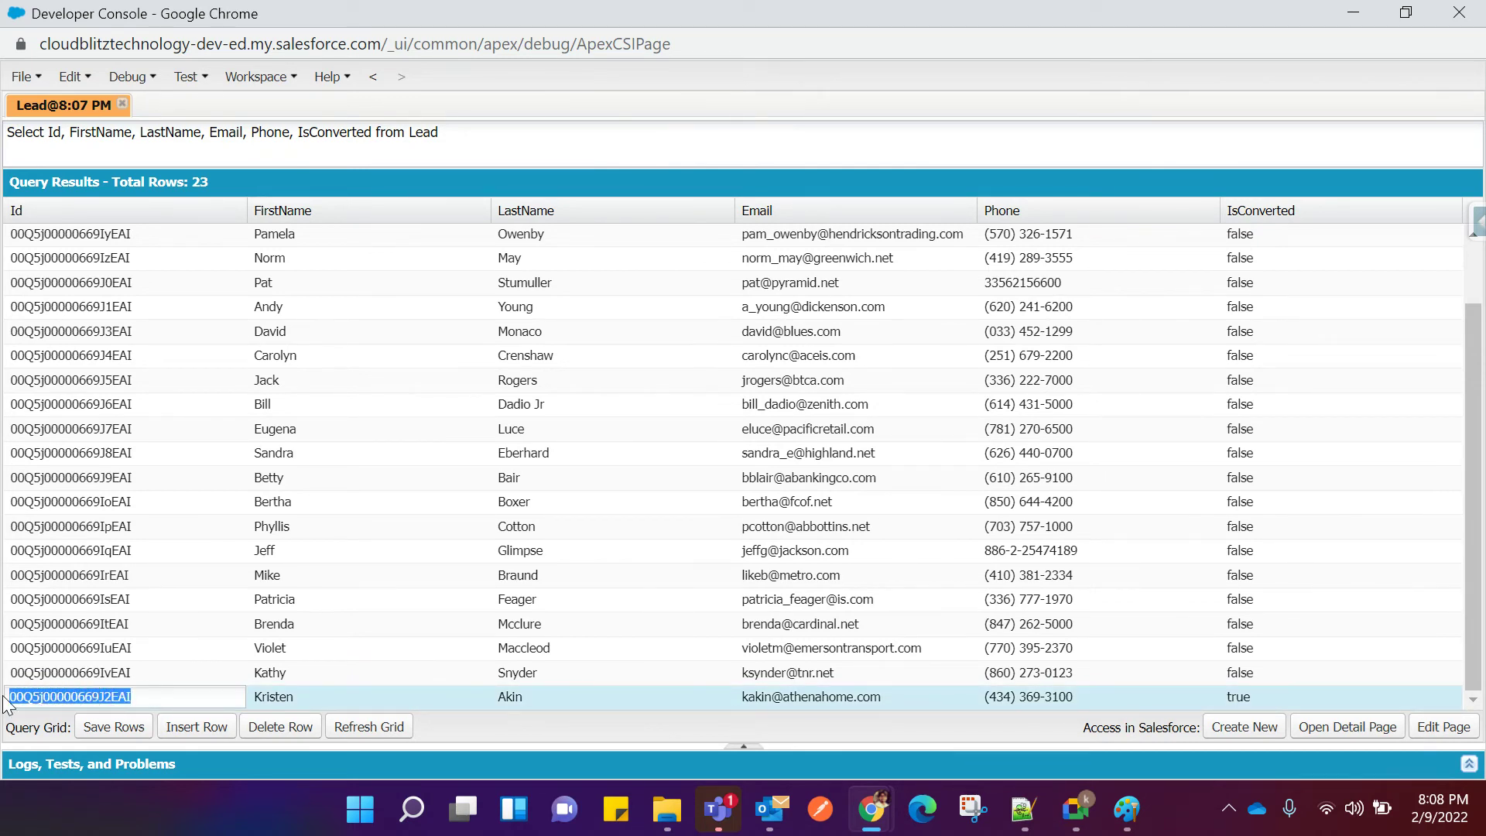
{"action": "right_click", "coordinate": [36, 695]}
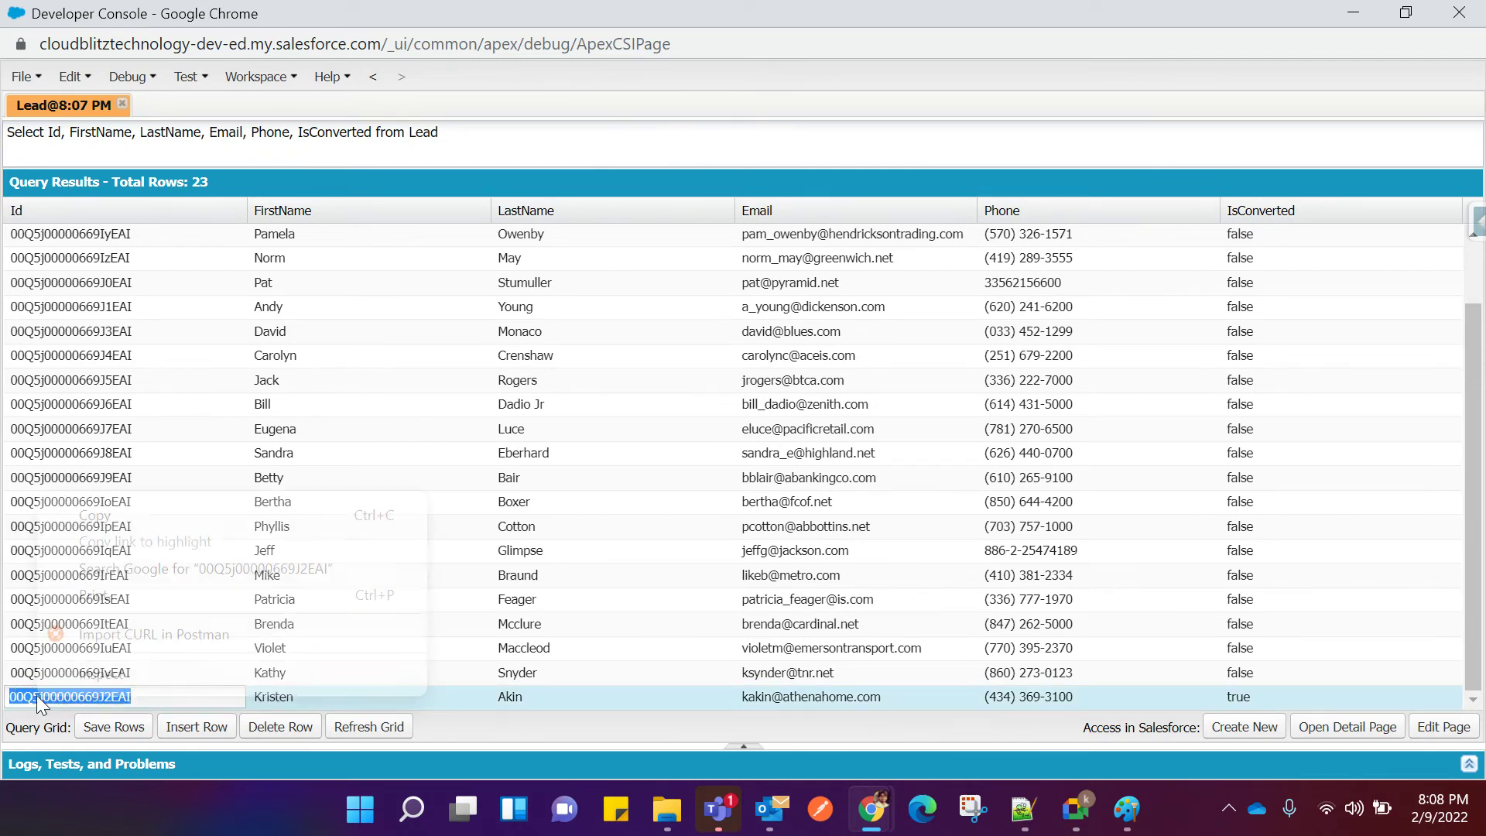
{"action": "left_click", "coordinate": [109, 518]}
Switch to the main Salesforce browser window and open the Lead by replacing the Leads list's address path with the copied Id.
{"action": "mouse_move", "coordinate": [871, 809]}
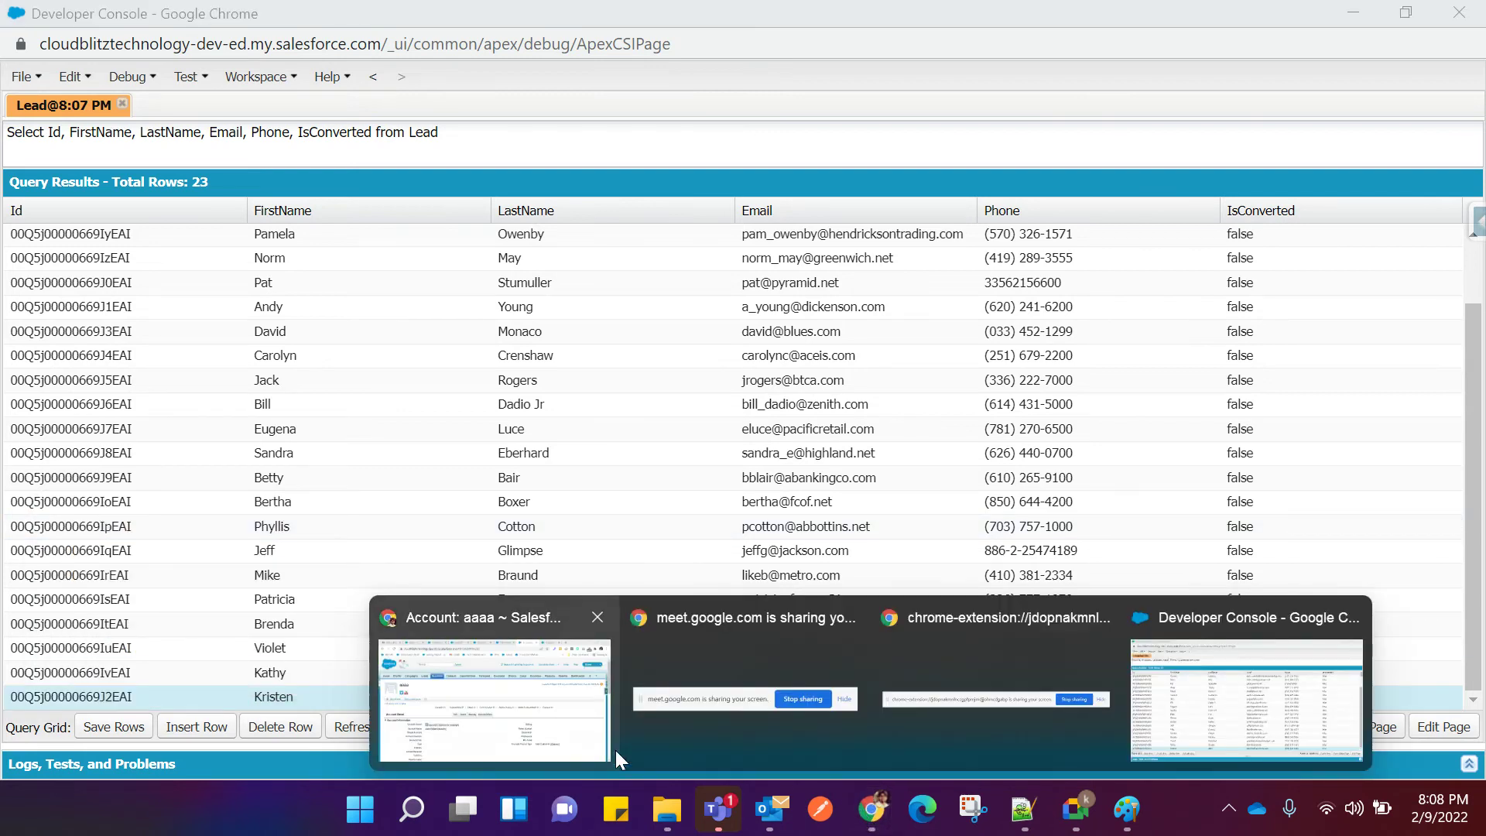
{"action": "left_click", "coordinate": [534, 709]}
{"action": "left_click", "coordinate": [509, 25]}
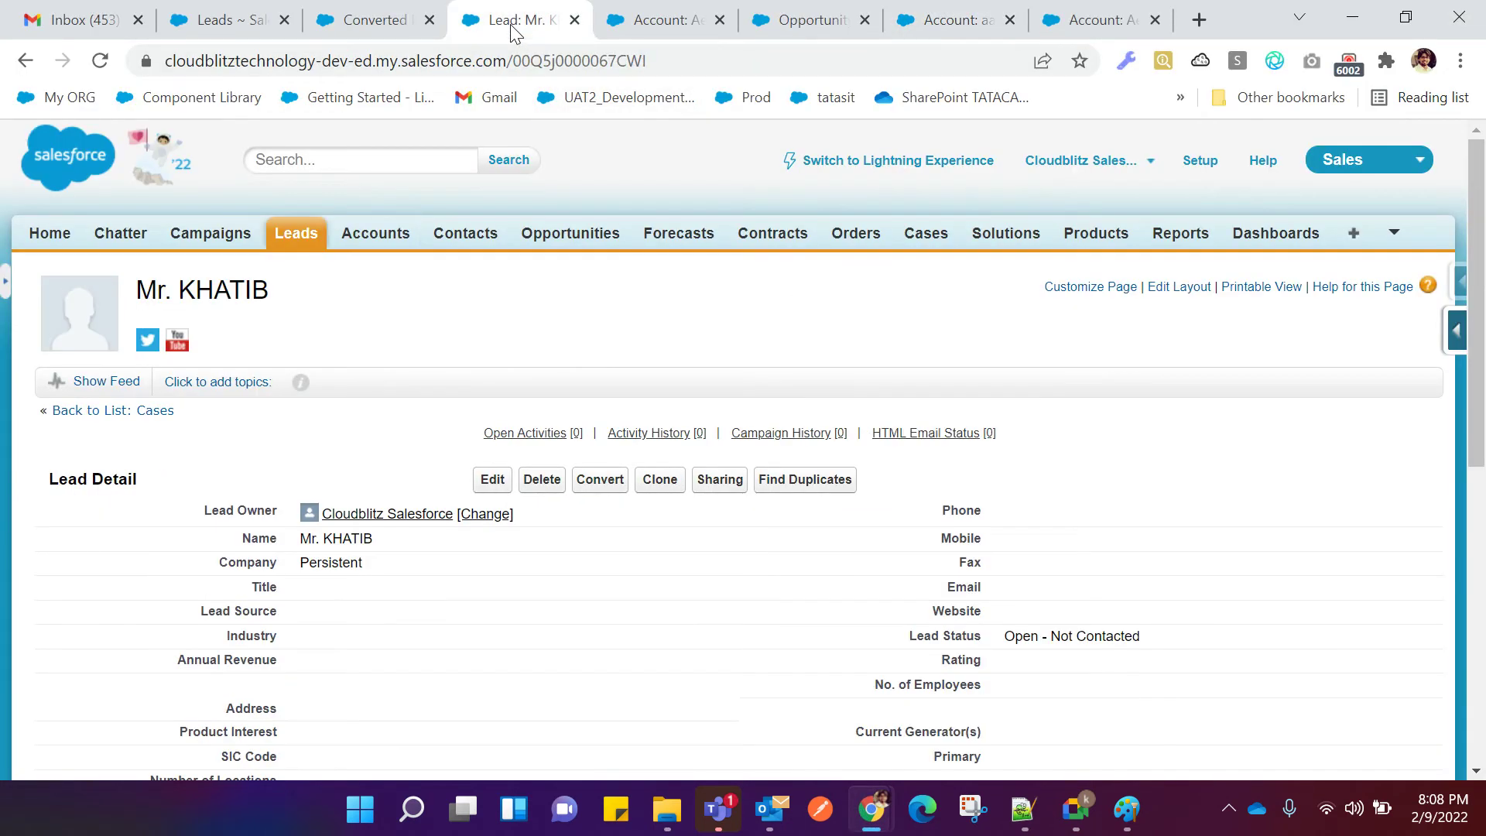
{"action": "left_click", "coordinate": [376, 22]}
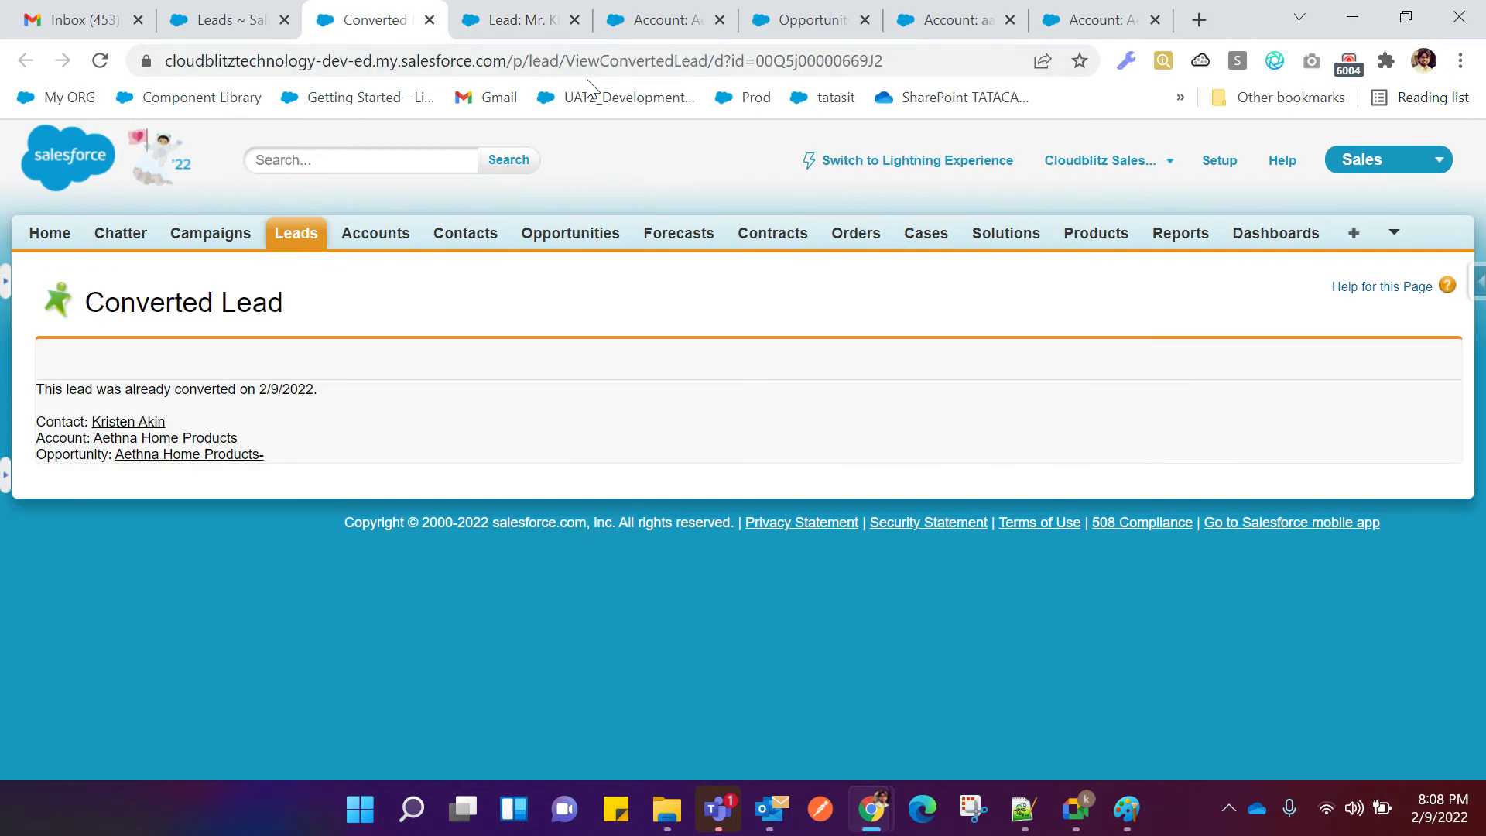
{"action": "left_click", "coordinate": [219, 20]}
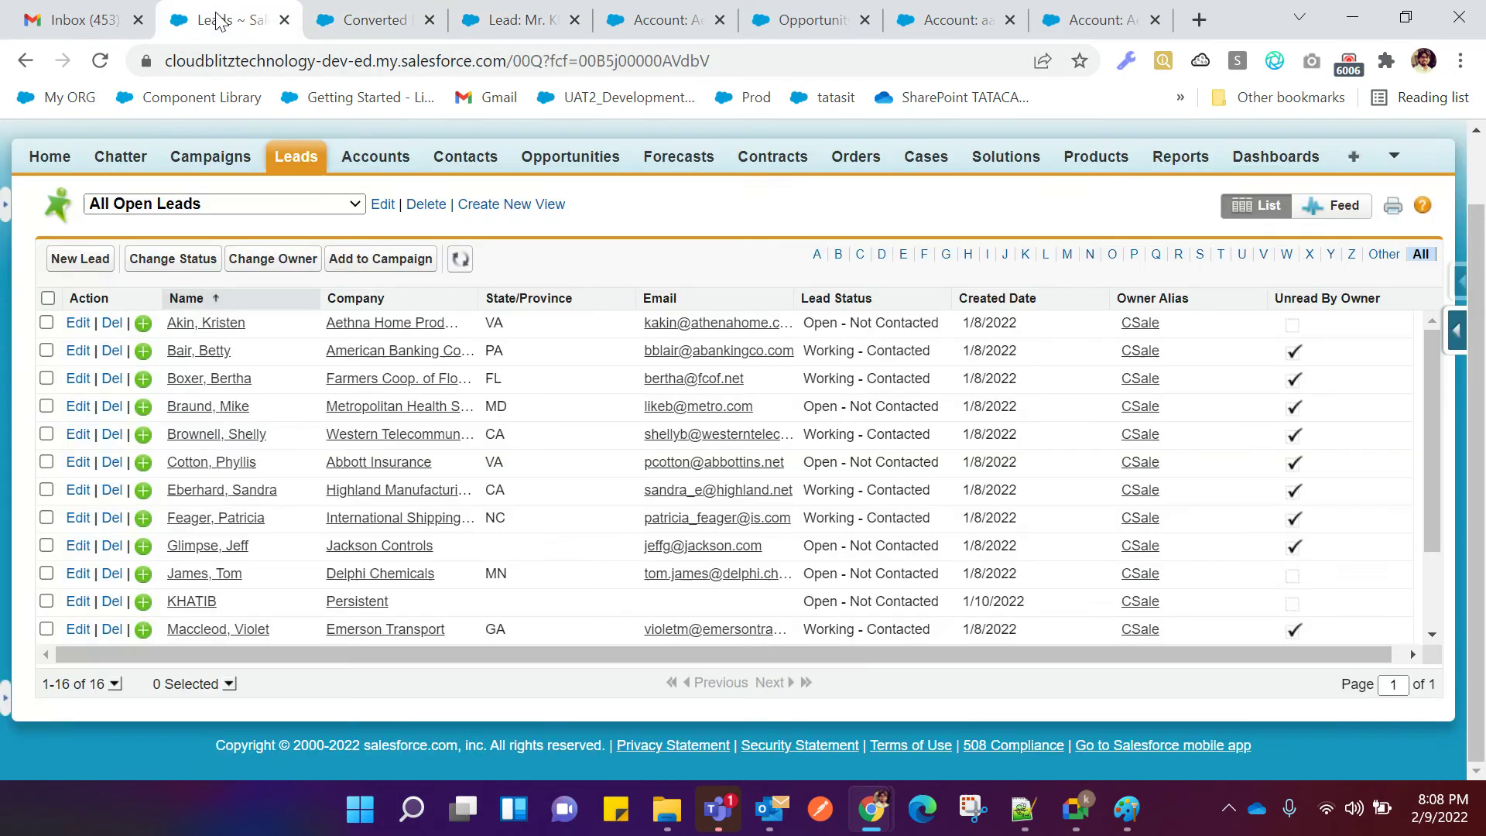
{"action": "left_click_drag", "start_coordinate": [512, 62], "coordinate": [728, 78]}
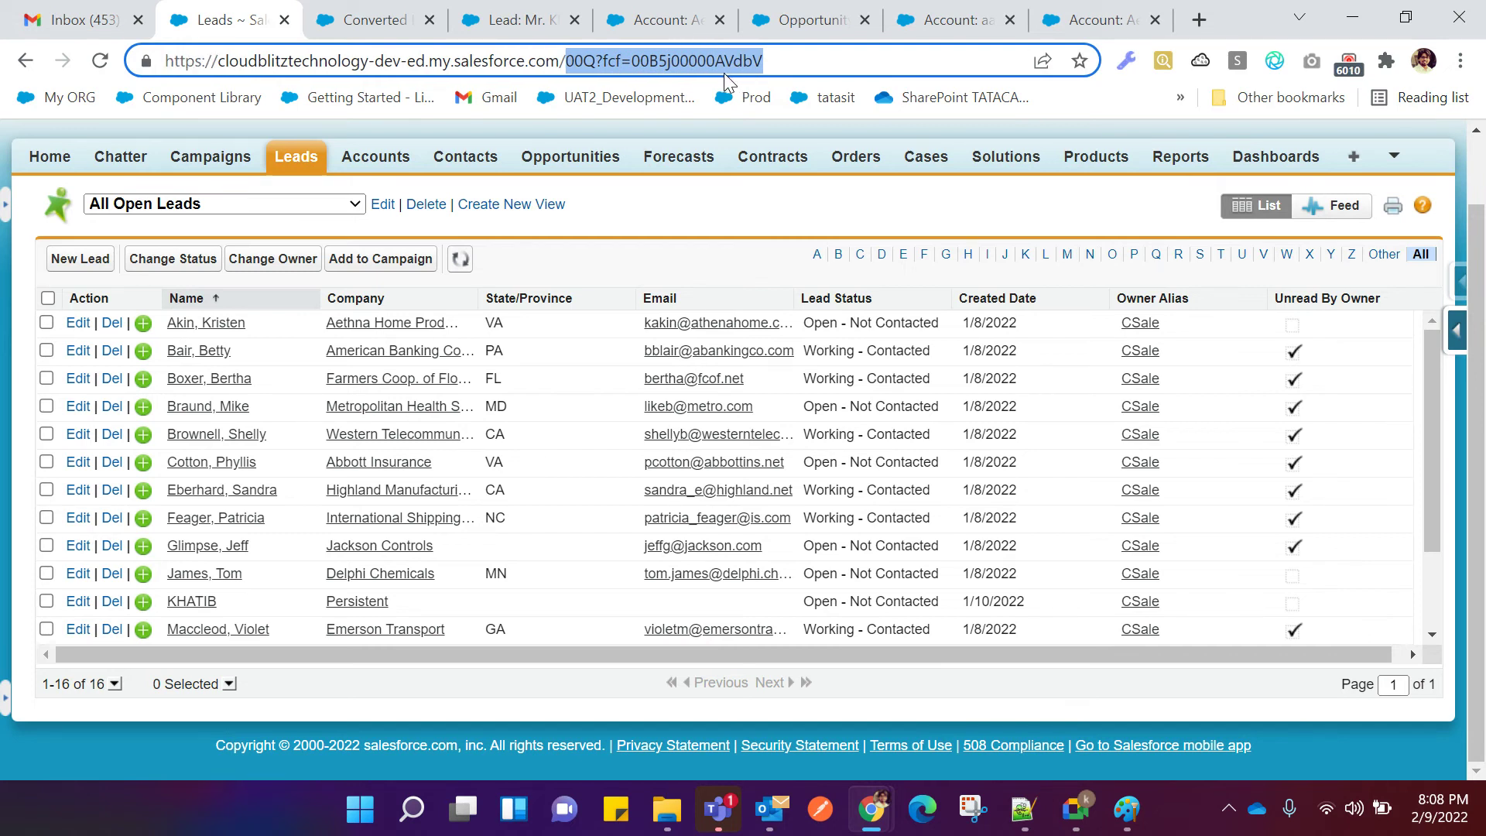
{"action": "key", "text": "ctrl+v"}
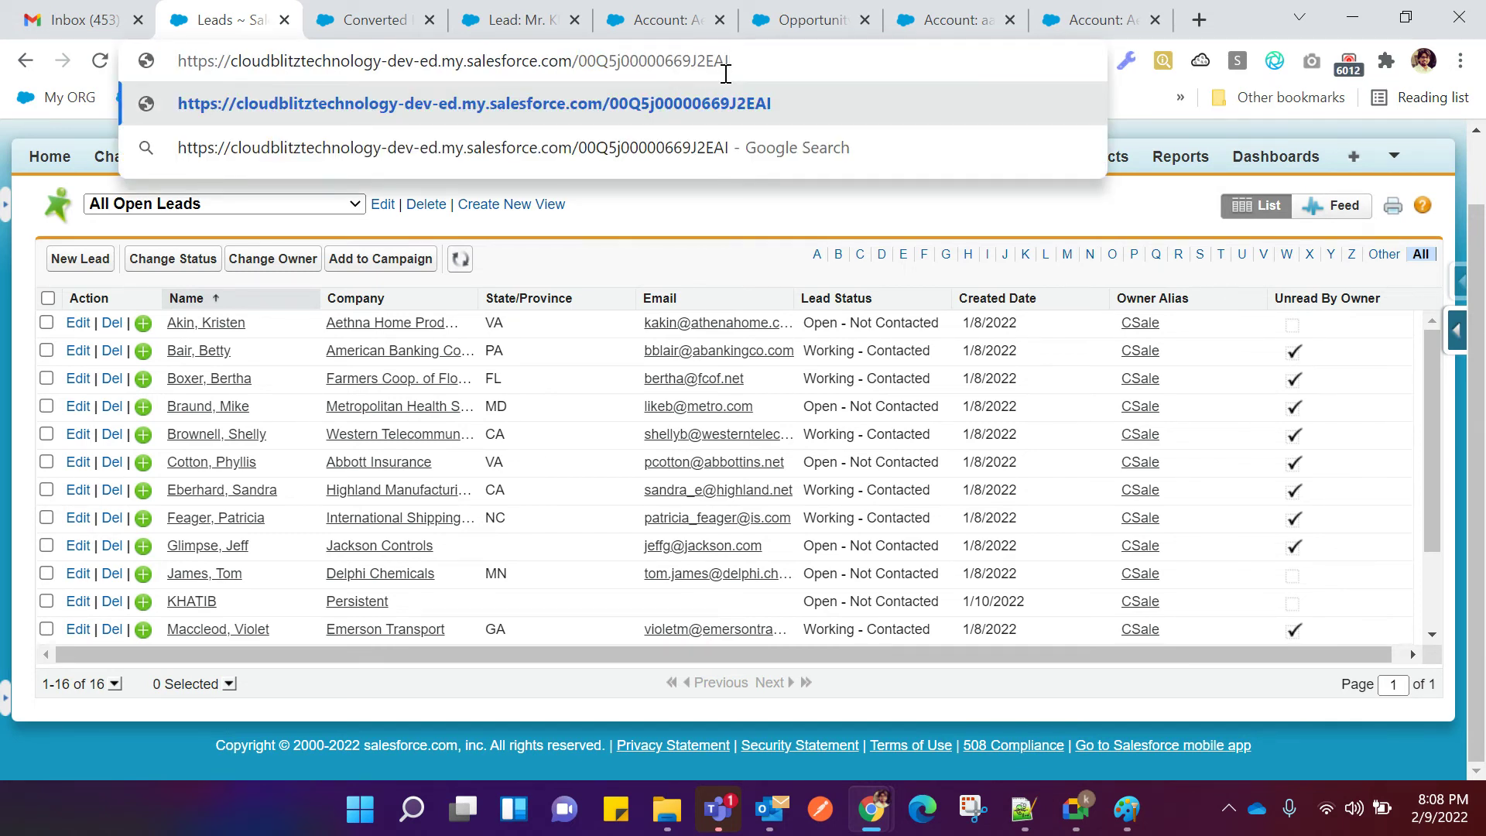
{"action": "key", "text": "Return"}
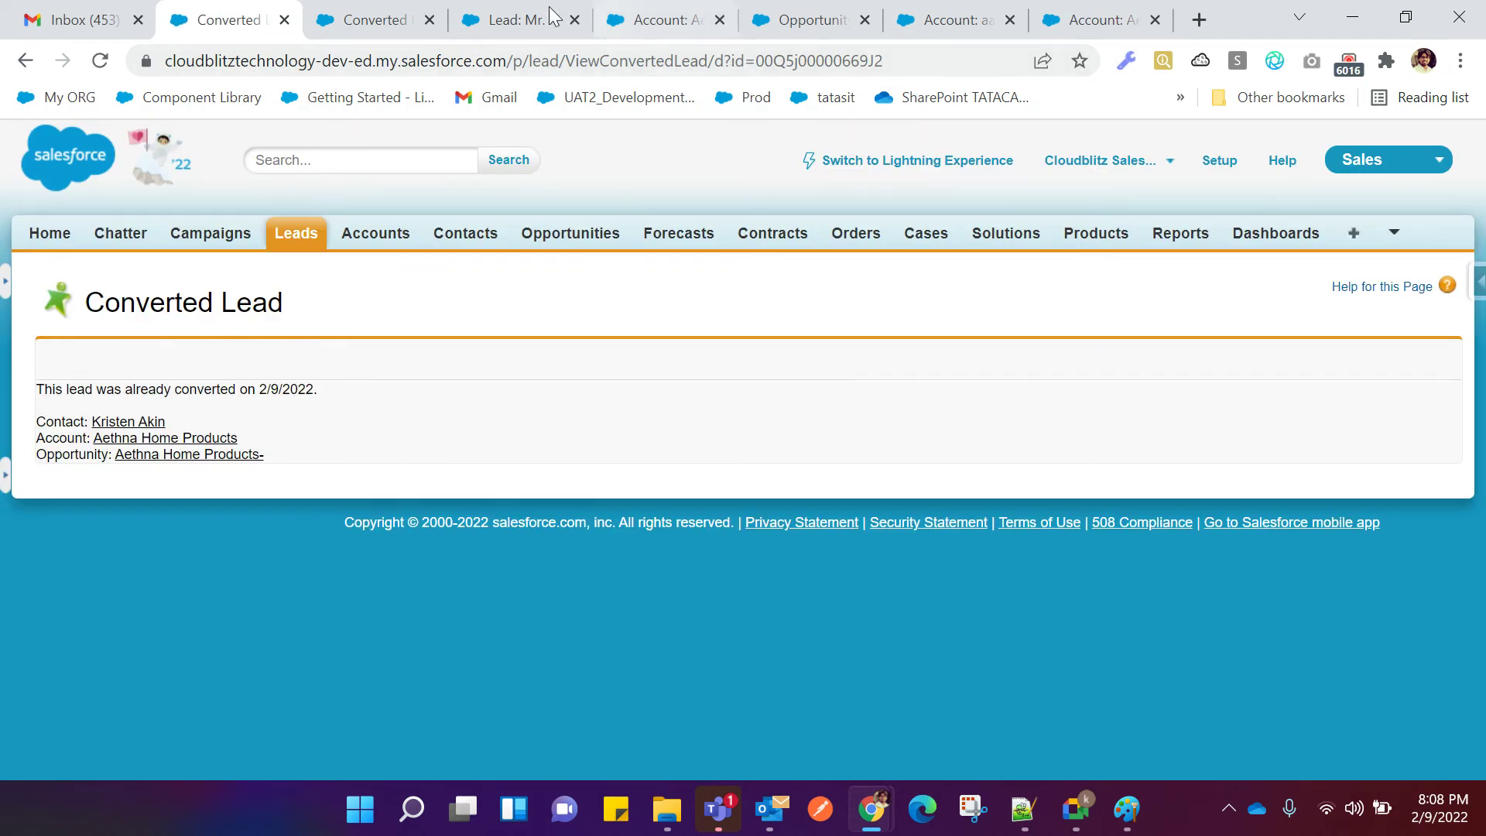
Compare the two open Converted Lead pages and point out the page heading.
{"action": "left_click", "coordinate": [358, 24]}
{"action": "left_click", "coordinate": [237, 22]}
{"action": "left_click", "coordinate": [359, 27]}
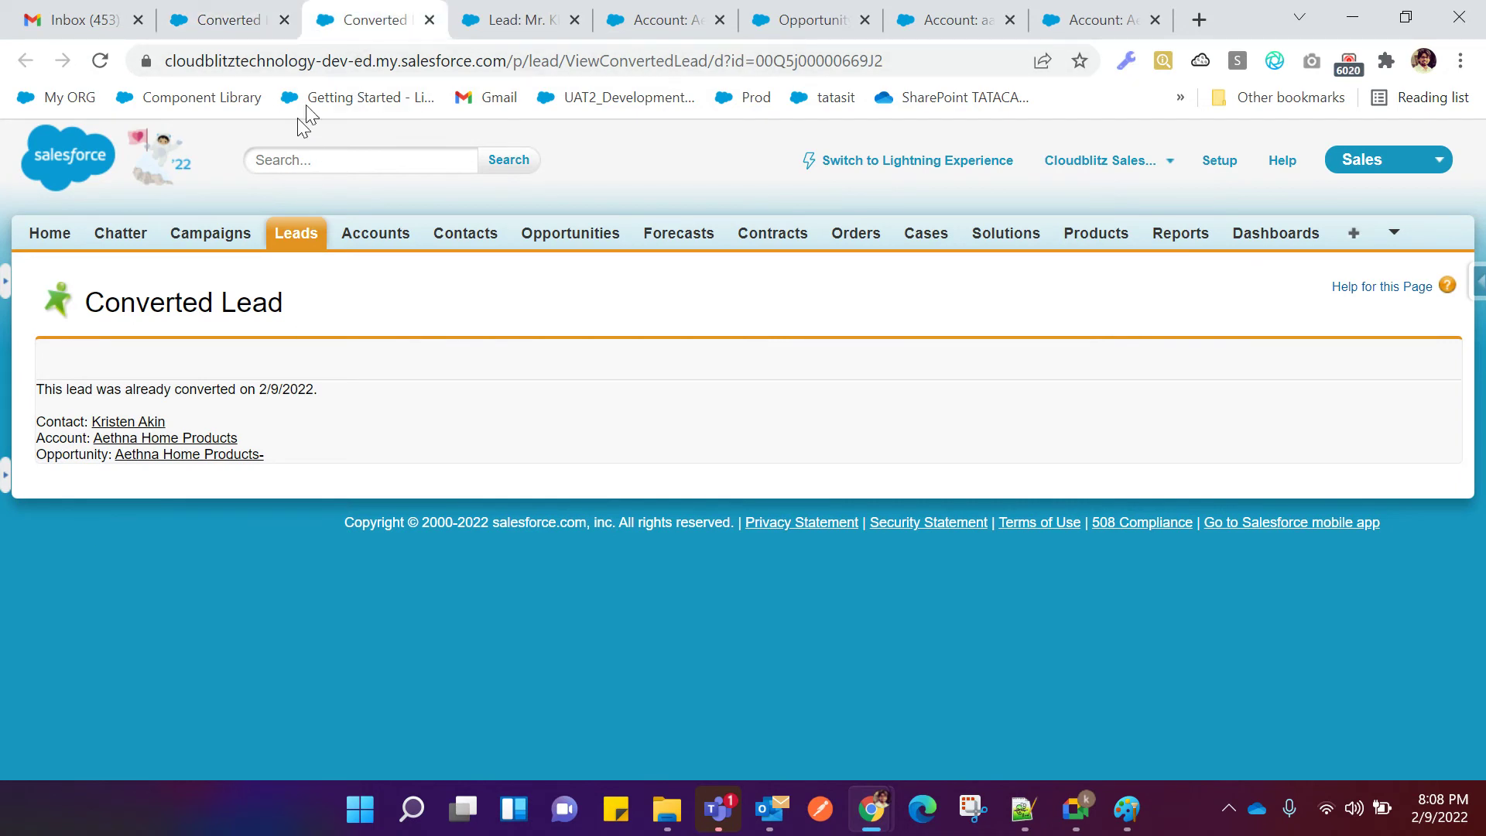
{"action": "left_click", "coordinate": [209, 21]}
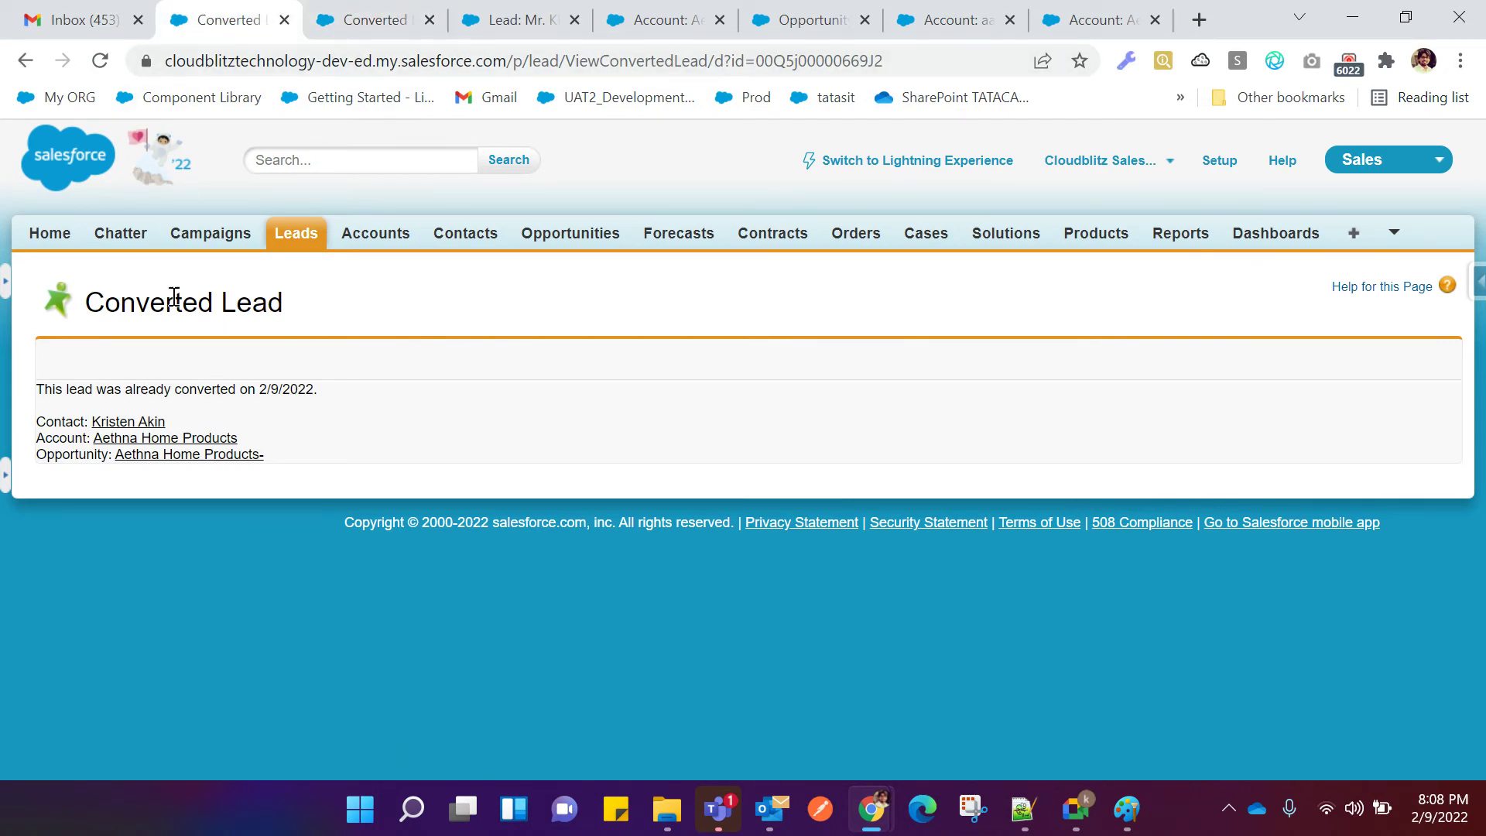
{"action": "left_click_drag", "start_coordinate": [87, 306], "coordinate": [337, 298]}
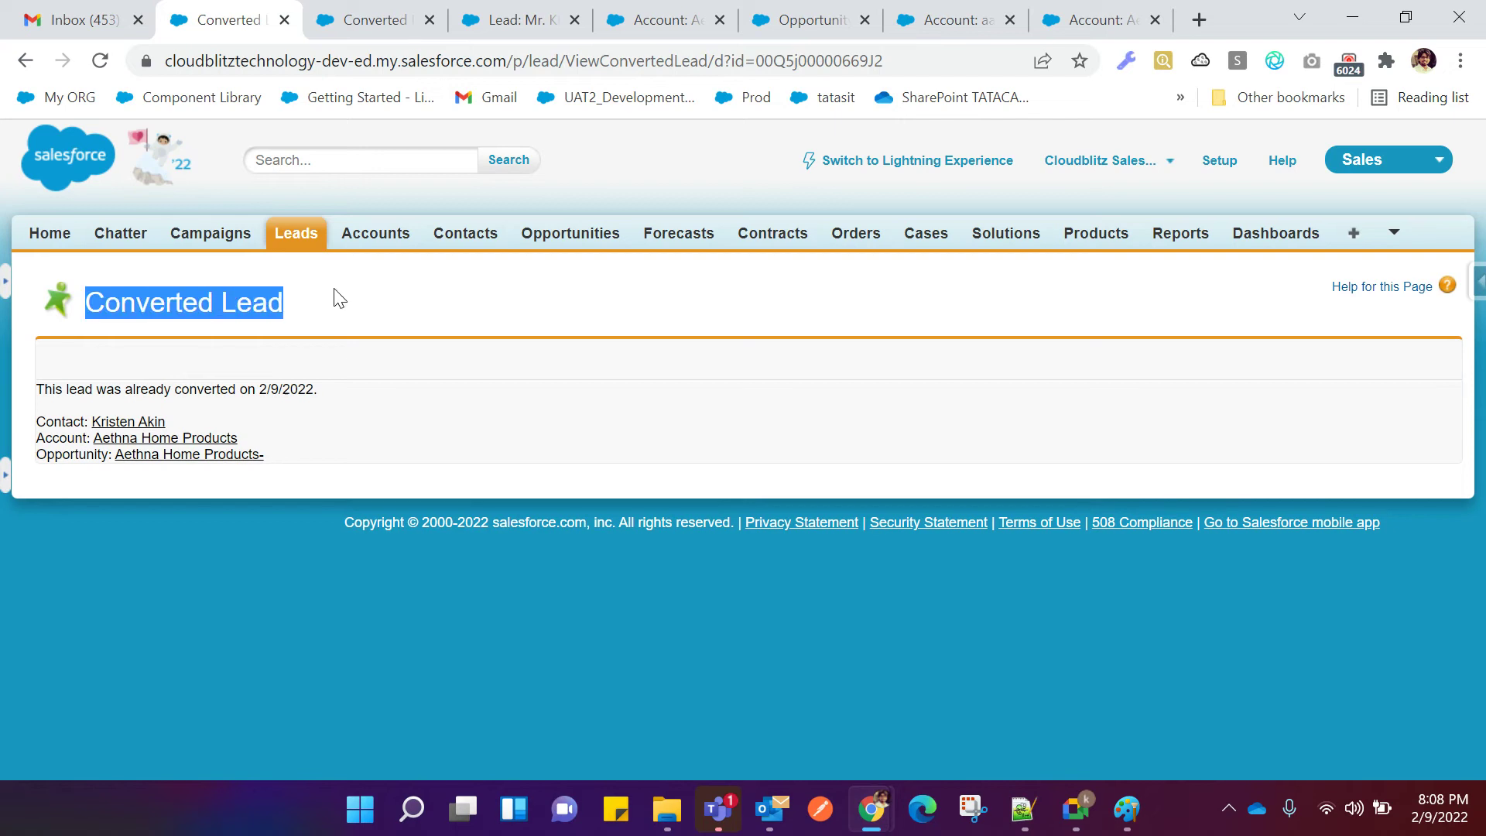
Switch back to the Developer Console and examine the IsConverted column of the Lead results.
{"action": "mouse_move", "coordinate": [877, 809]}
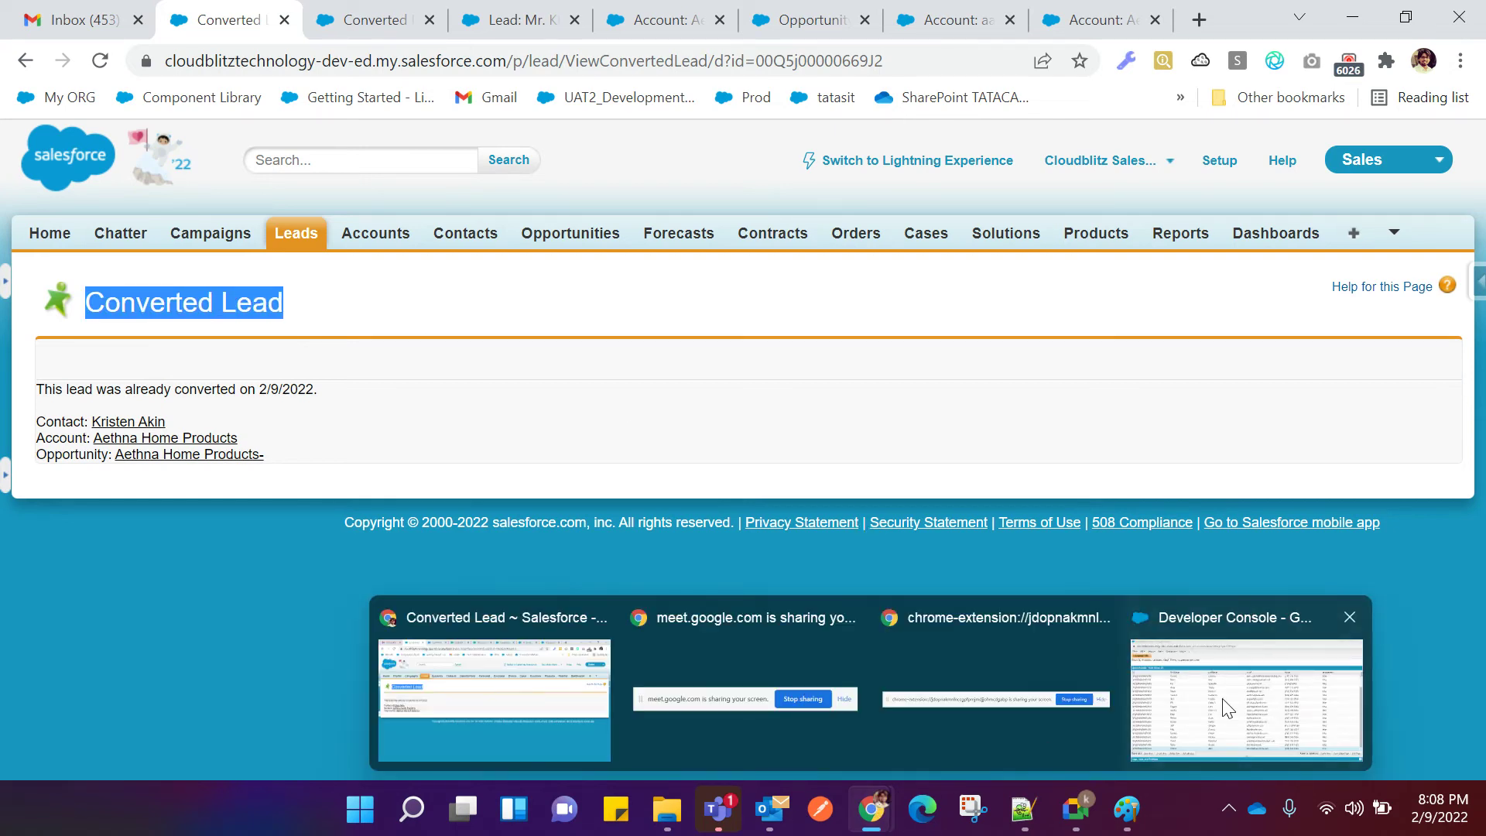
{"action": "left_click", "coordinate": [1247, 697]}
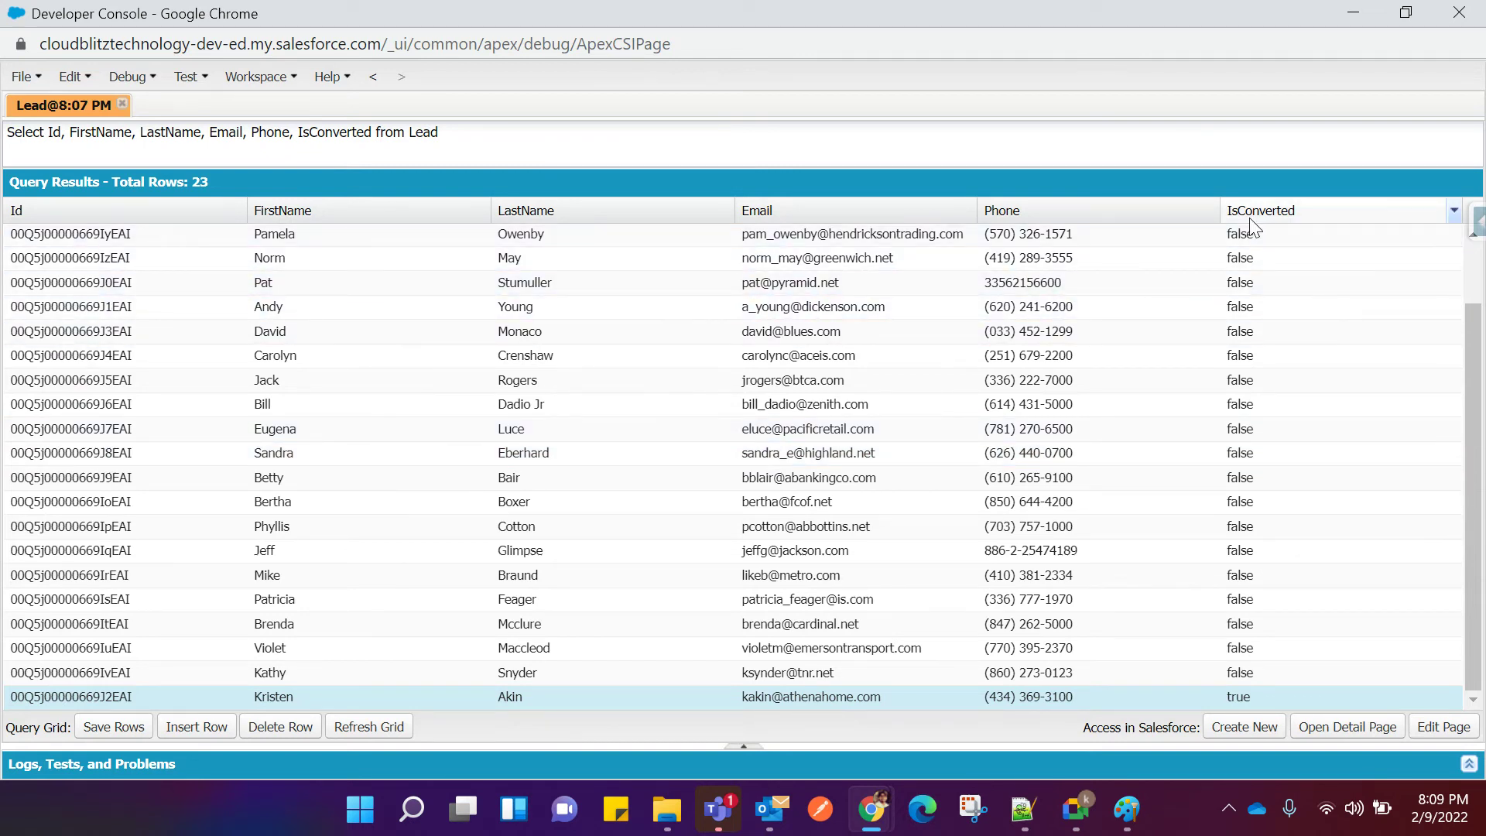
{"action": "left_click_drag", "start_coordinate": [1316, 214], "coordinate": [1228, 217]}
Switch to Notepad++ and duplicate the quoted Lead query onto the line below it in the notes.
{"action": "left_click", "coordinate": [1027, 819]}
{"action": "left_click", "coordinate": [481, 720]}
{"action": "scroll", "coordinate": [607, 688], "scroll_direction": "down", "scroll_amount": 2}
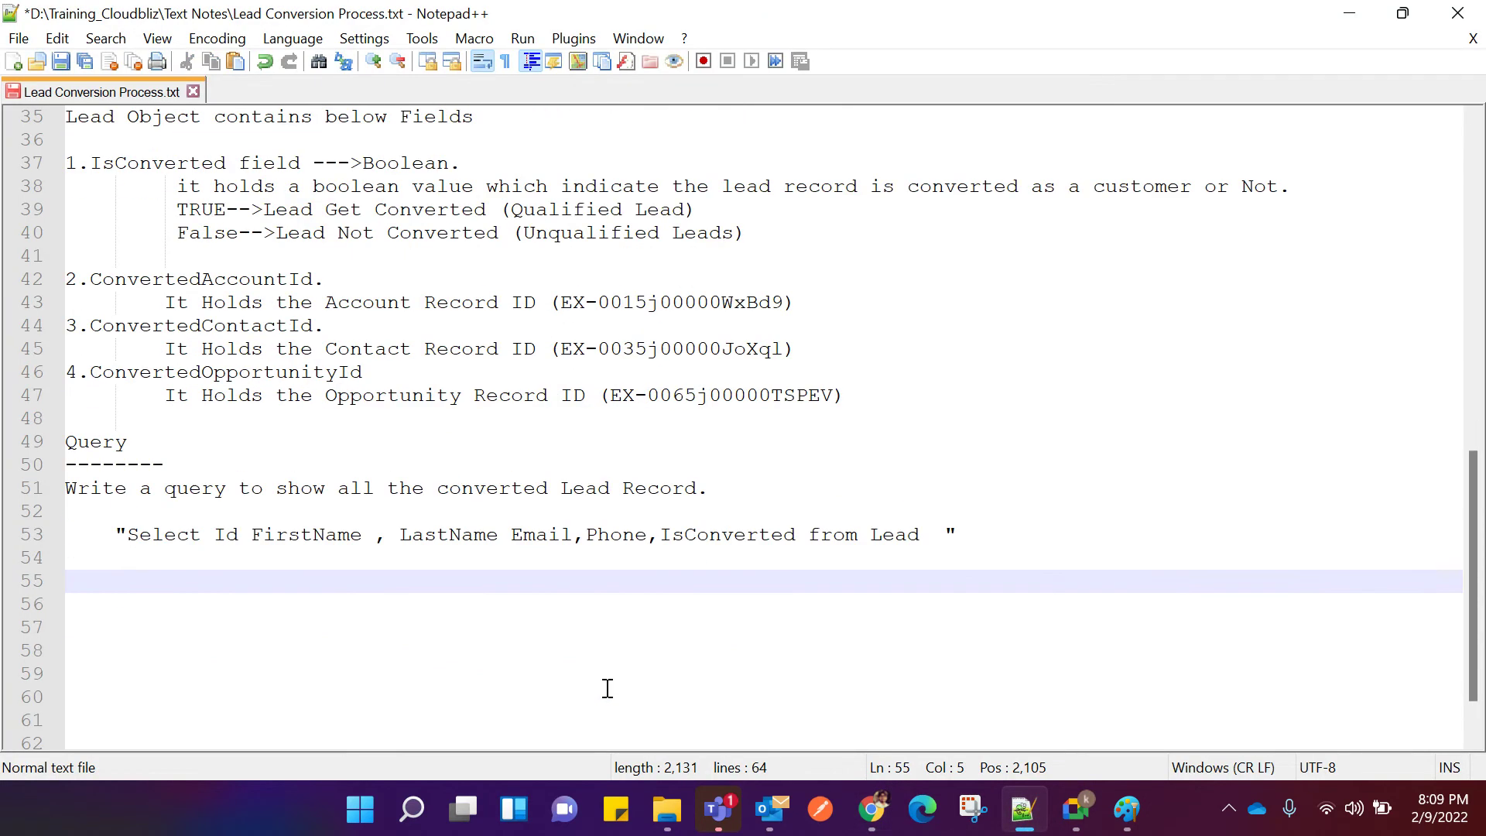
{"action": "left_click_drag", "start_coordinate": [118, 535], "coordinate": [981, 534]}
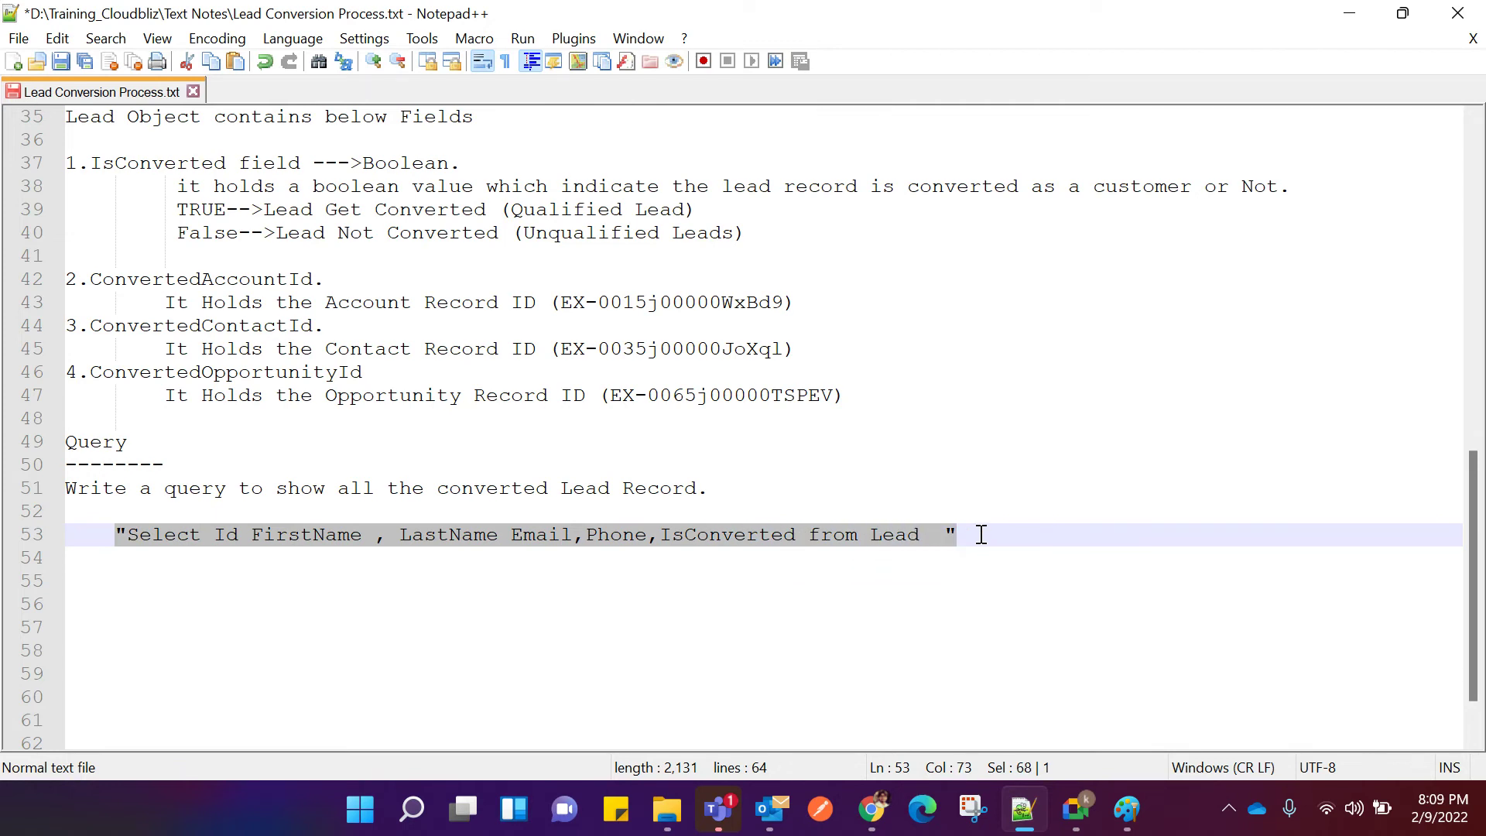
{"action": "key", "text": "ctrl+c"}
{"action": "left_click", "coordinate": [126, 566]}
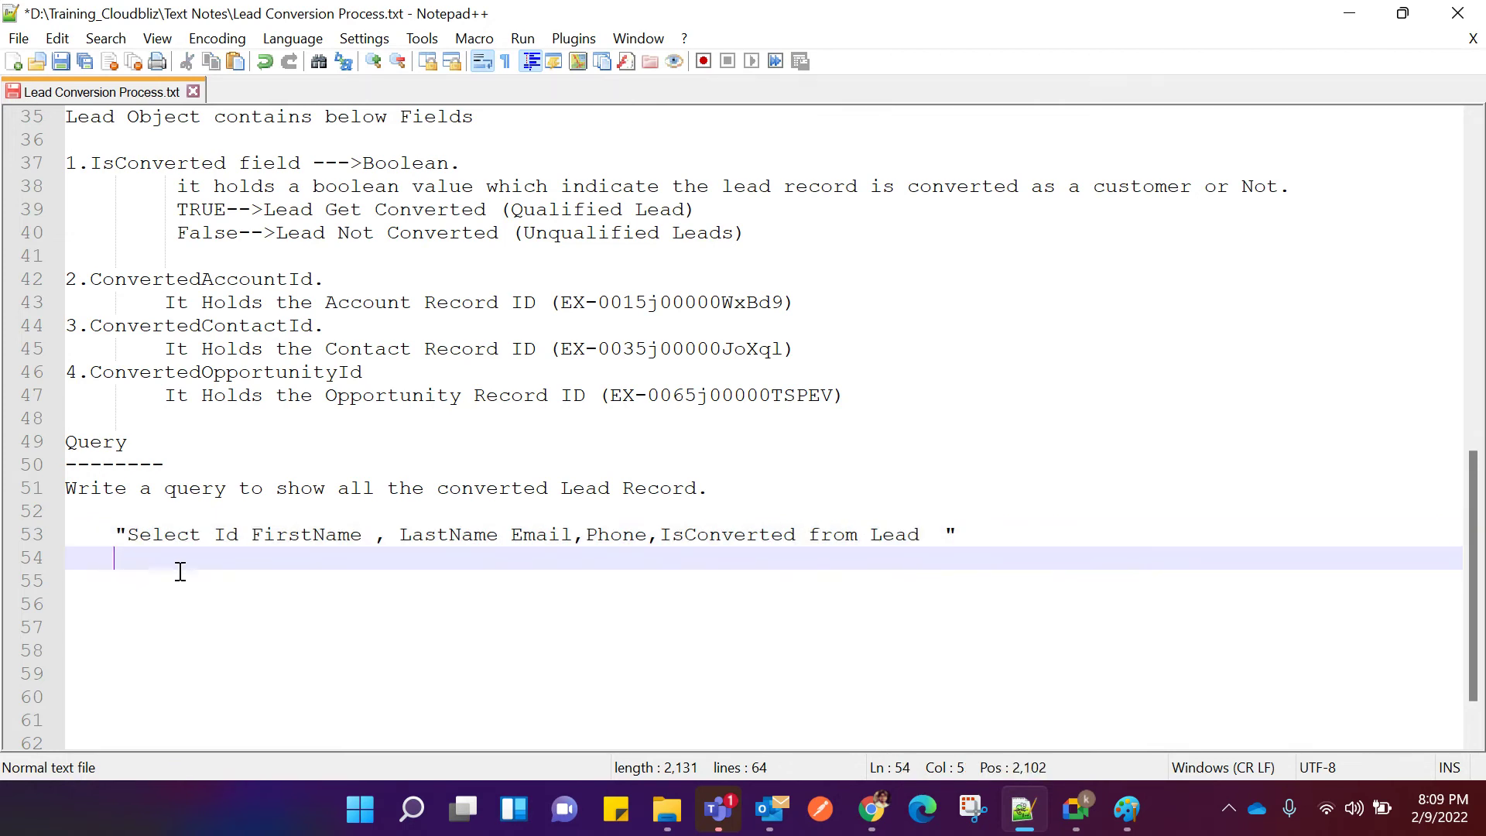
{"action": "key", "text": "ctrl+v"}
Add the condition "WHERE IsConverted = true" after "from Lead" in the duplicated query.
{"action": "left_click", "coordinate": [931, 557]}
{"action": "type", "text": "WHERE"}
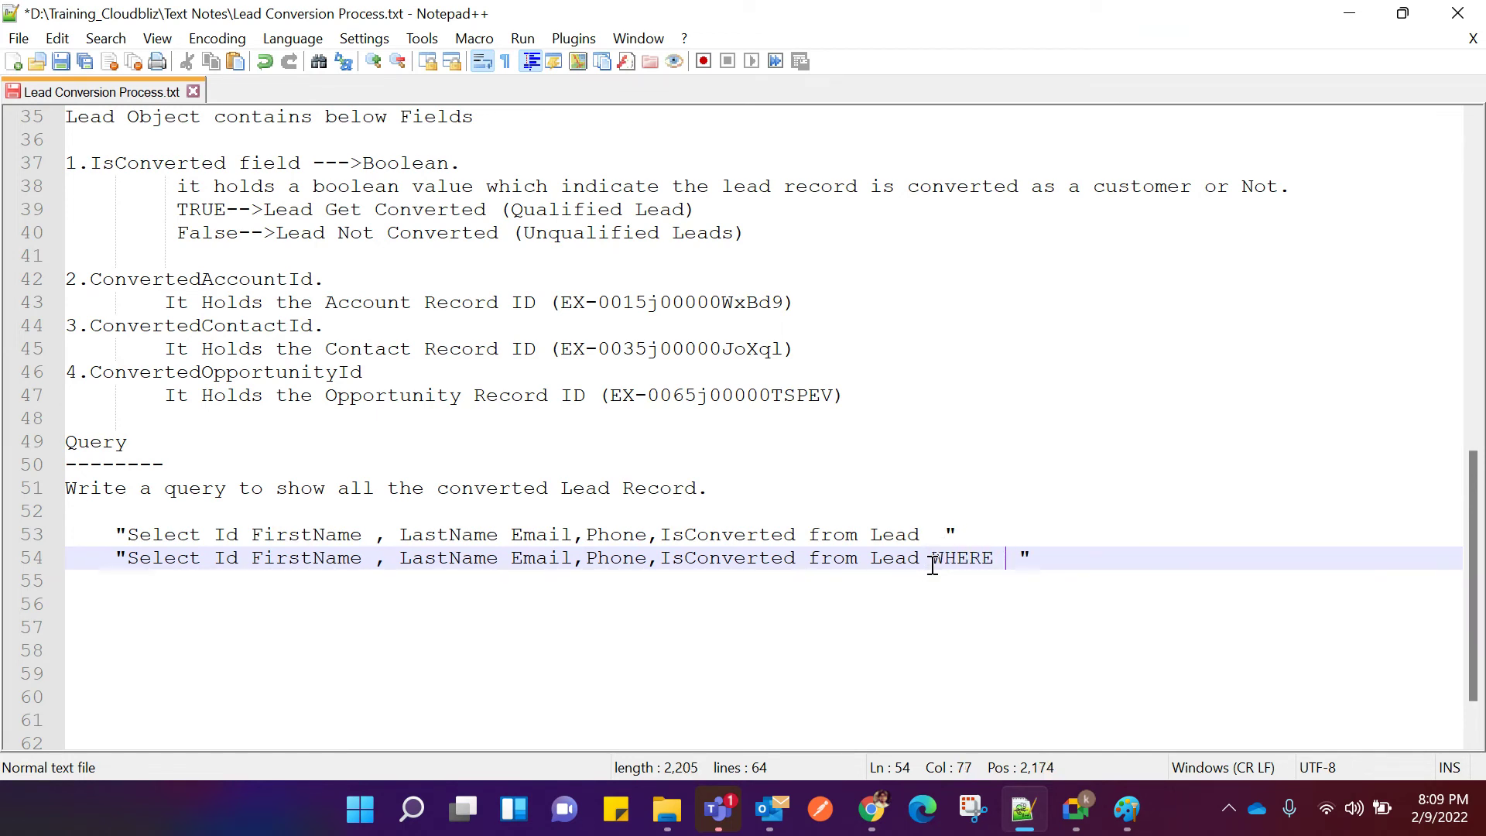
{"action": "double_click", "coordinate": [736, 534]}
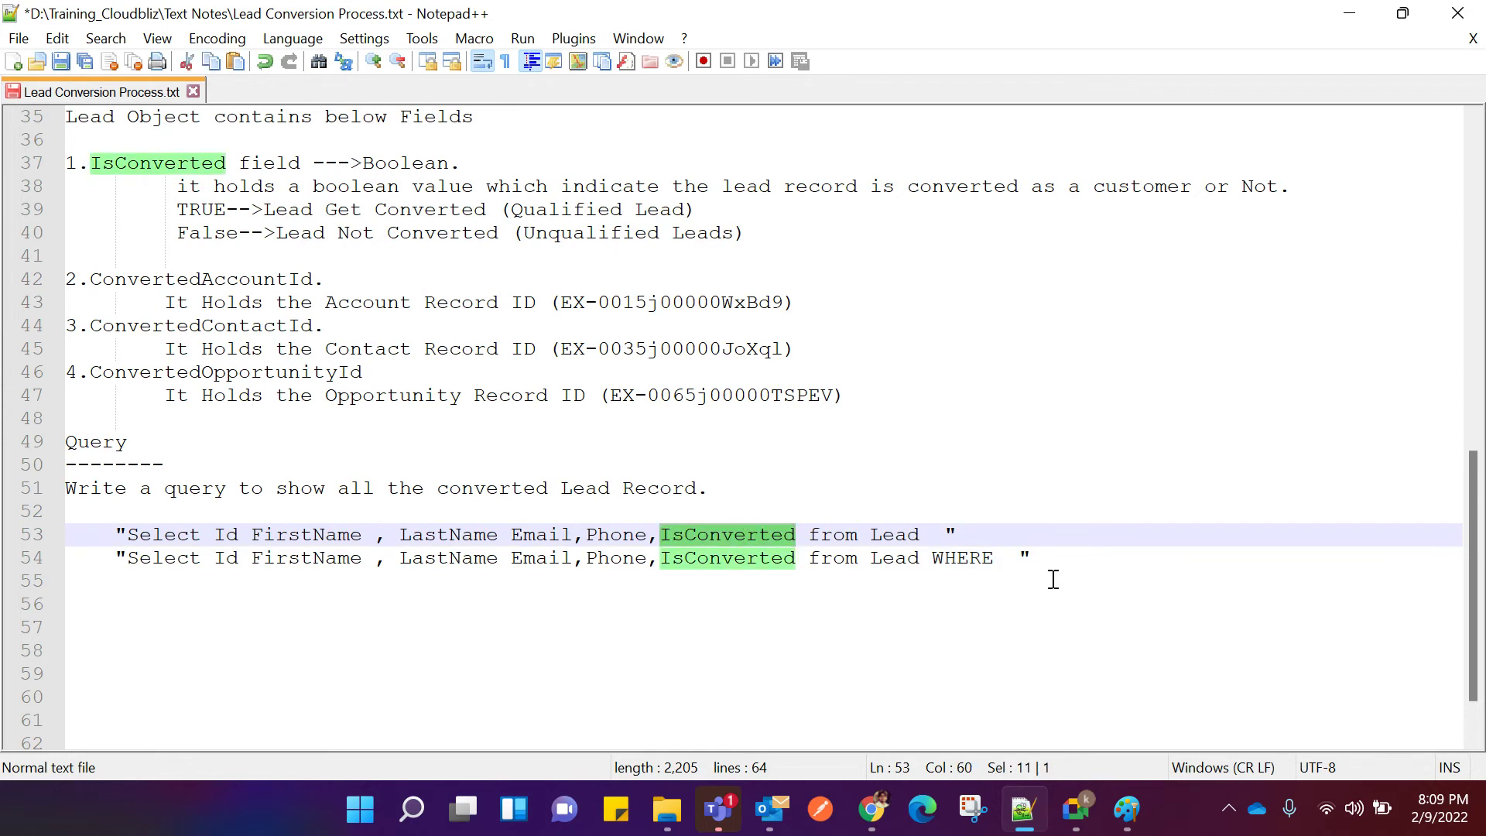
{"action": "key", "text": "ctrl+c"}
{"action": "left_click", "coordinate": [1009, 559]}
{"action": "key", "text": "ctrl+v"}
{"action": "type", "text": "= "}
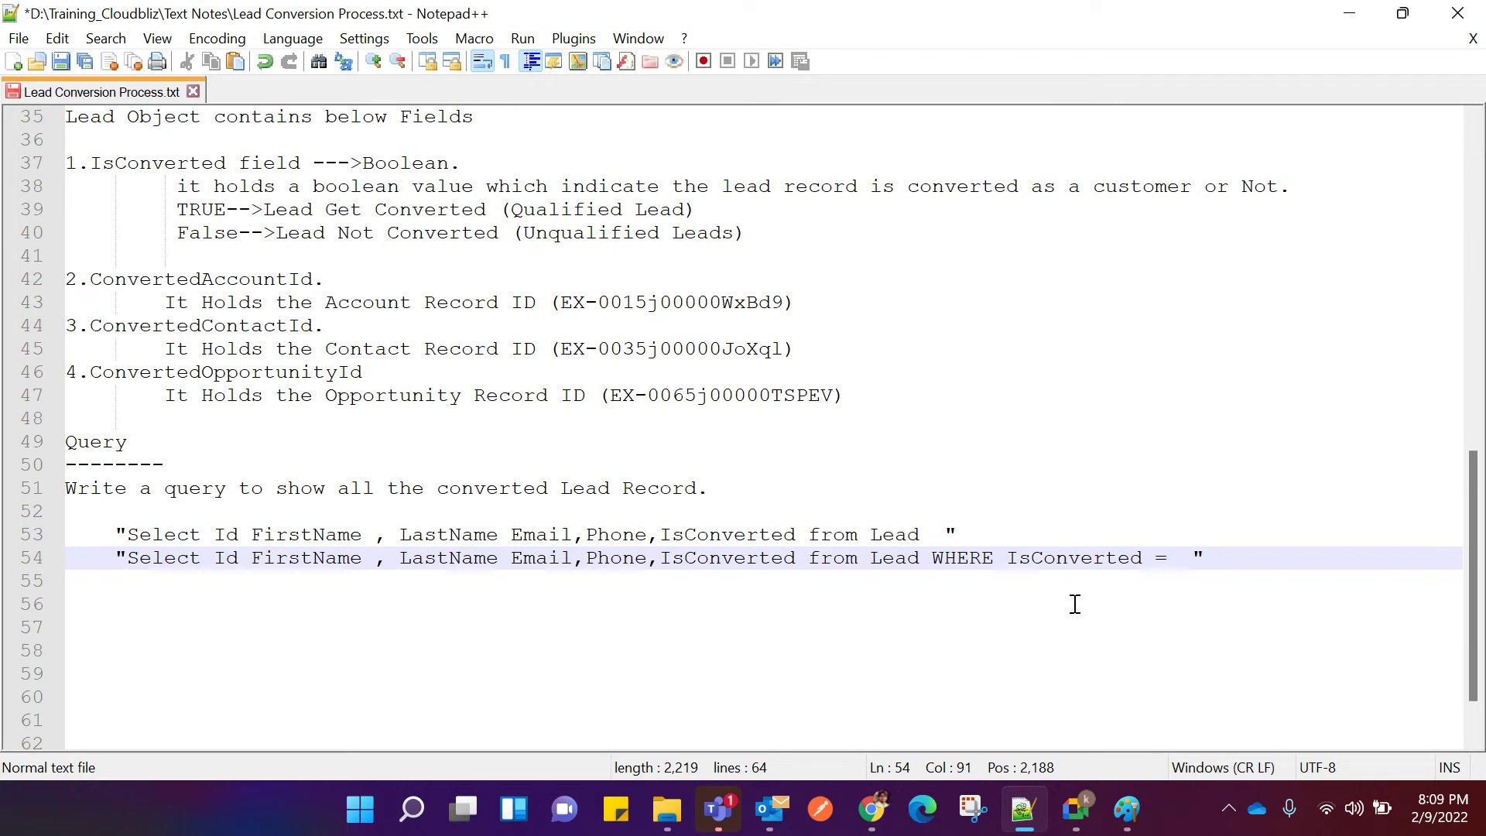
{"action": "type", "text": "true"}
Copy the filtered query without its quotes, replace the query in the Developer Console's Query Editor with it, and execute it.
{"action": "left_click_drag", "start_coordinate": [128, 558], "coordinate": [1230, 559]}
{"action": "right_click", "coordinate": [894, 555]}
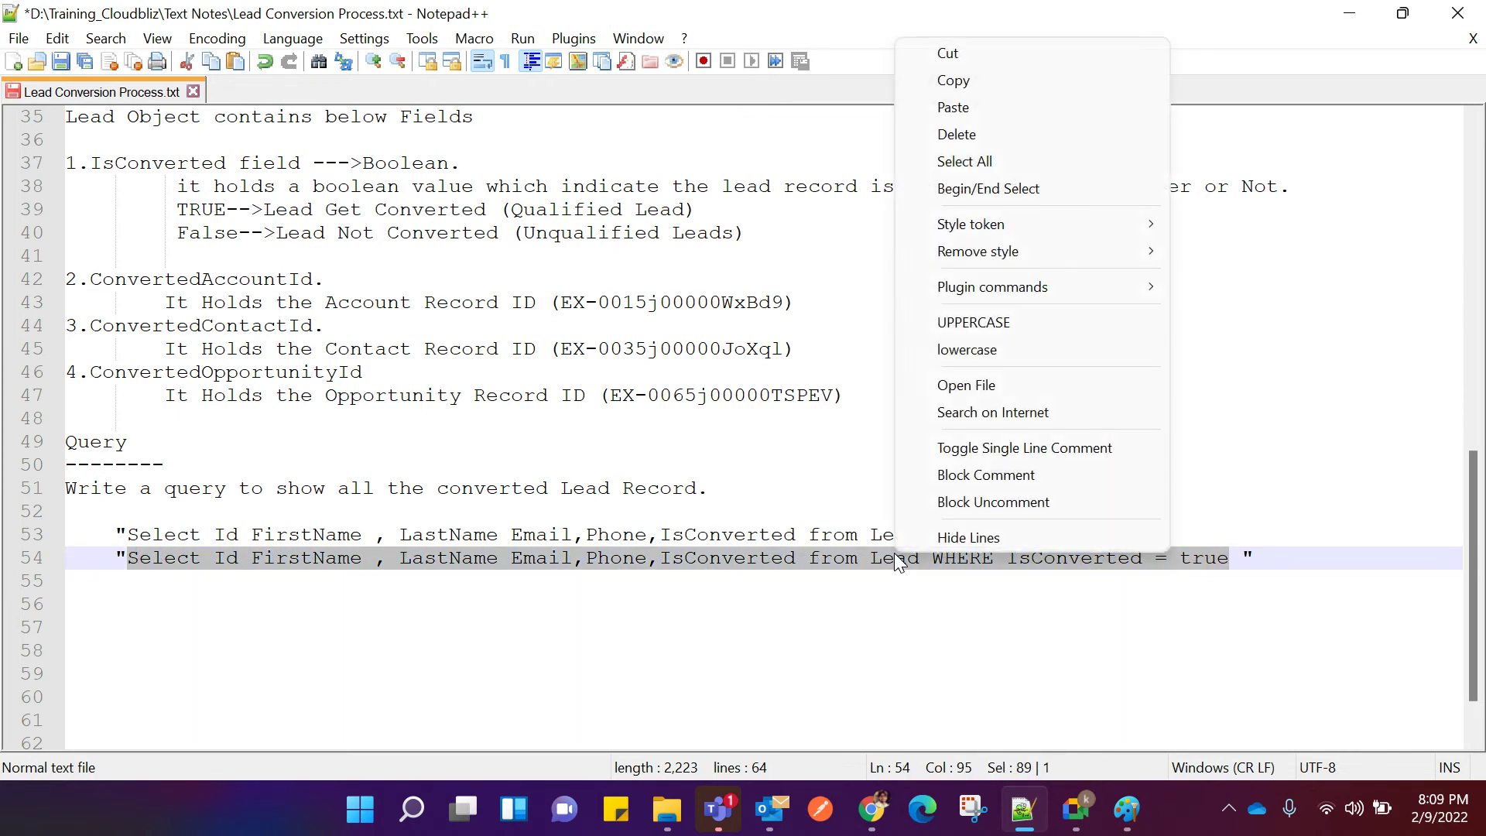
{"action": "left_click", "coordinate": [936, 86]}
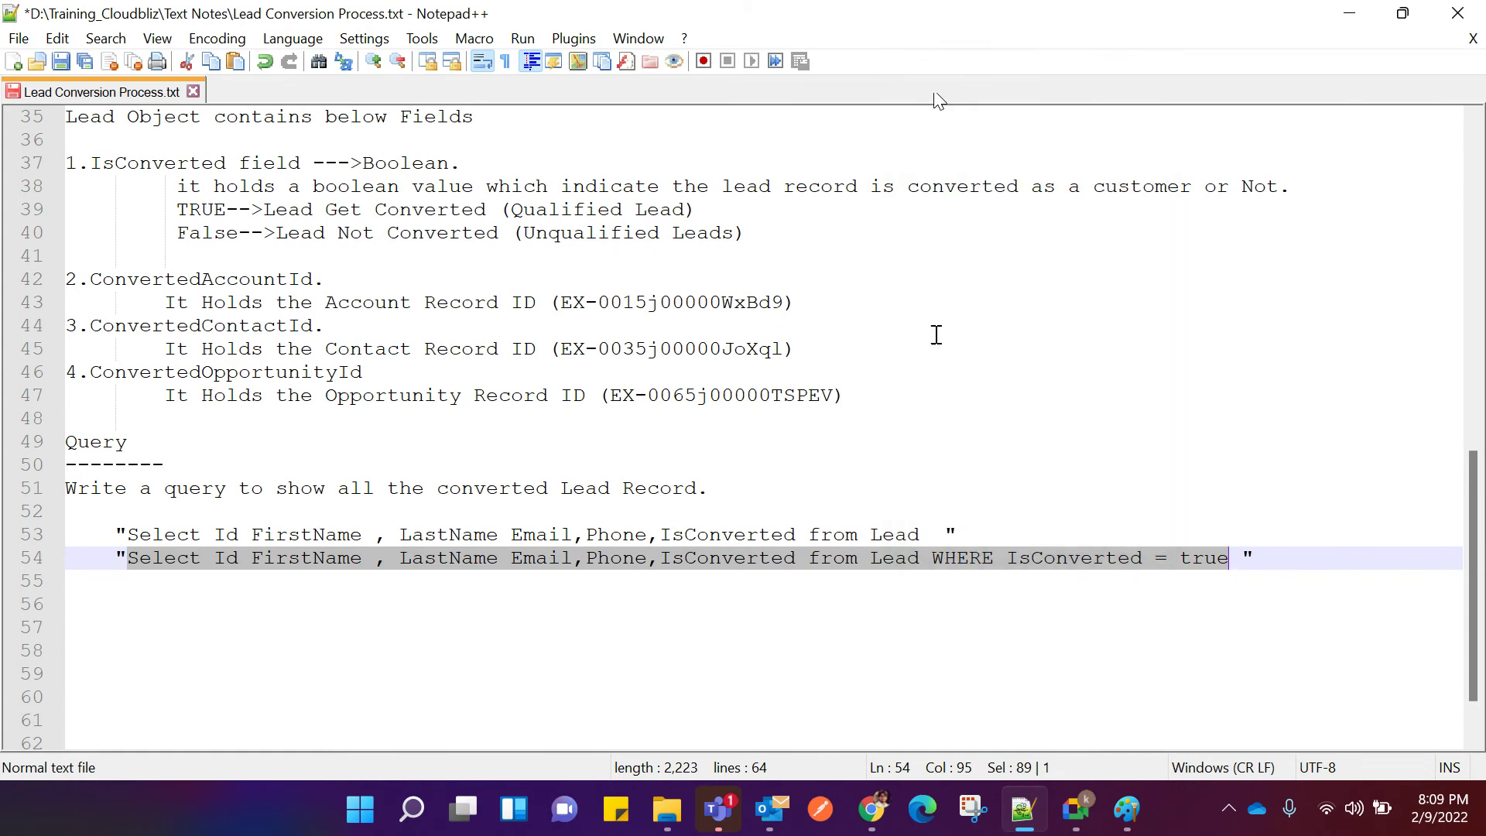
{"action": "mouse_move", "coordinate": [875, 825]}
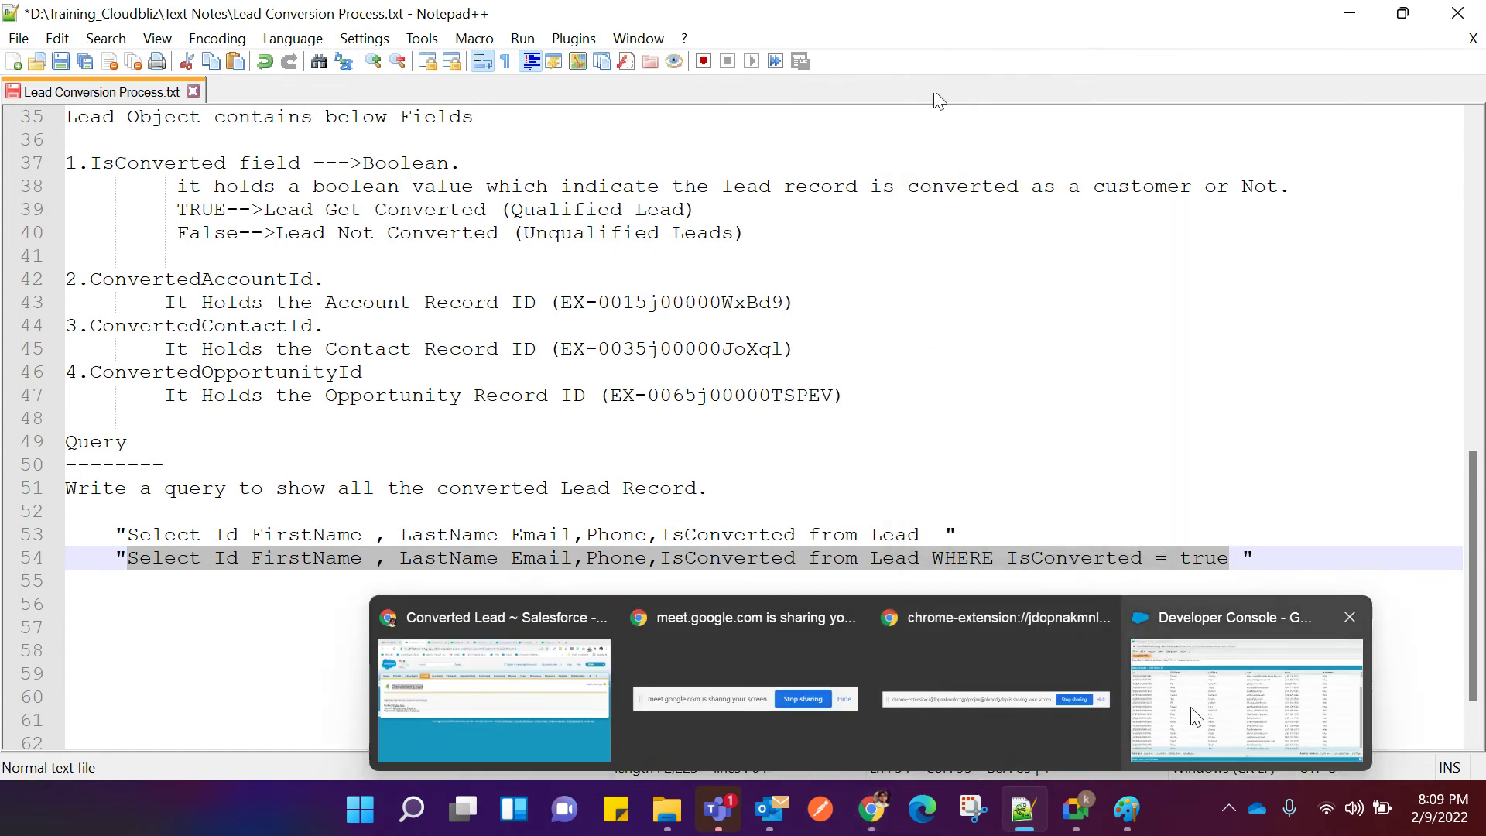
{"action": "left_click", "coordinate": [1247, 697]}
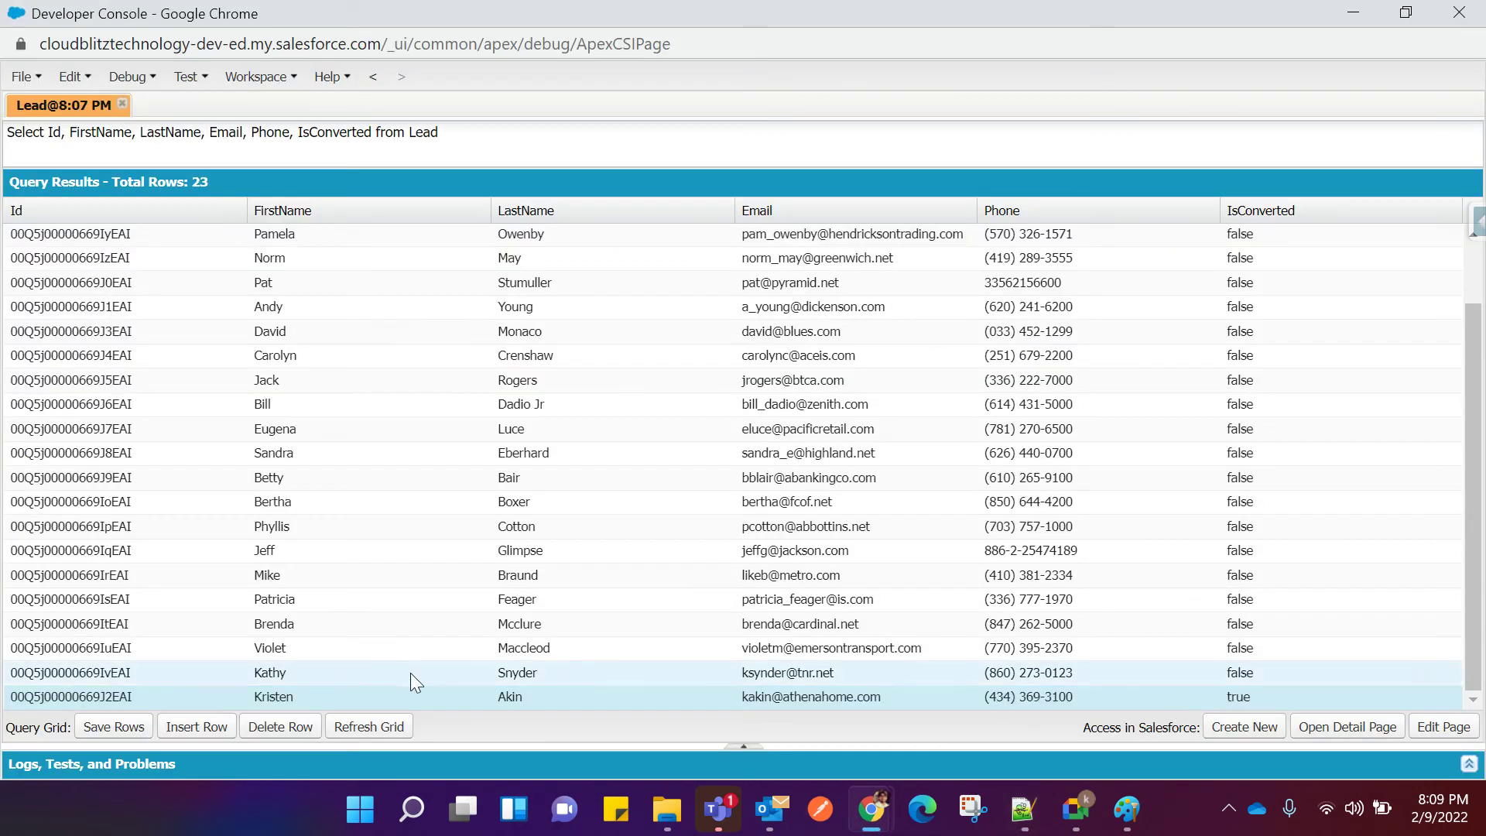
{"action": "left_click", "coordinate": [747, 747]}
{"action": "left_click_drag", "start_coordinate": [9, 592], "coordinate": [559, 600]}
{"action": "key", "text": "ctrl+v"}
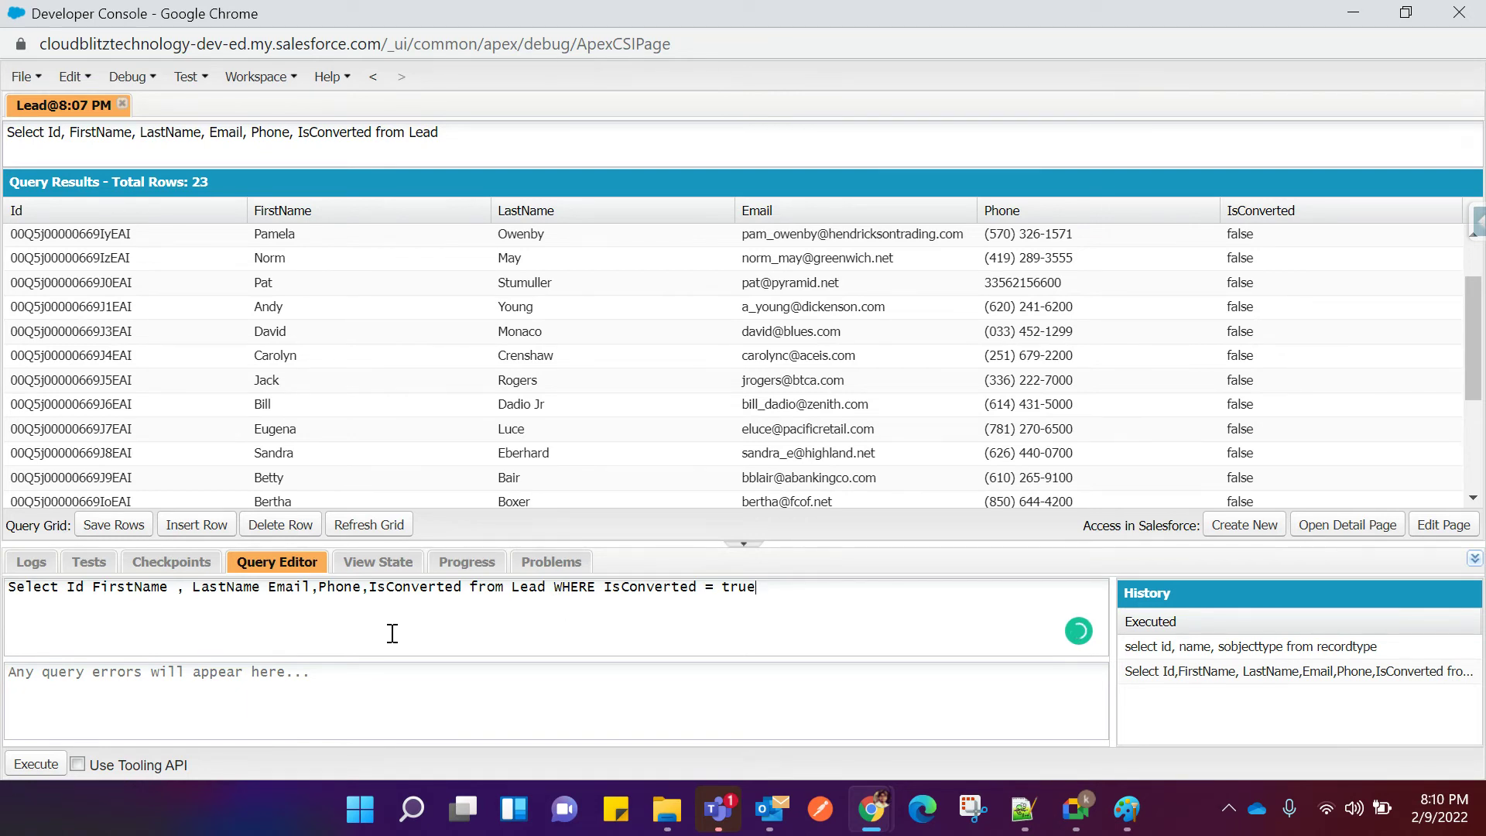
{"action": "left_click", "coordinate": [36, 765]}
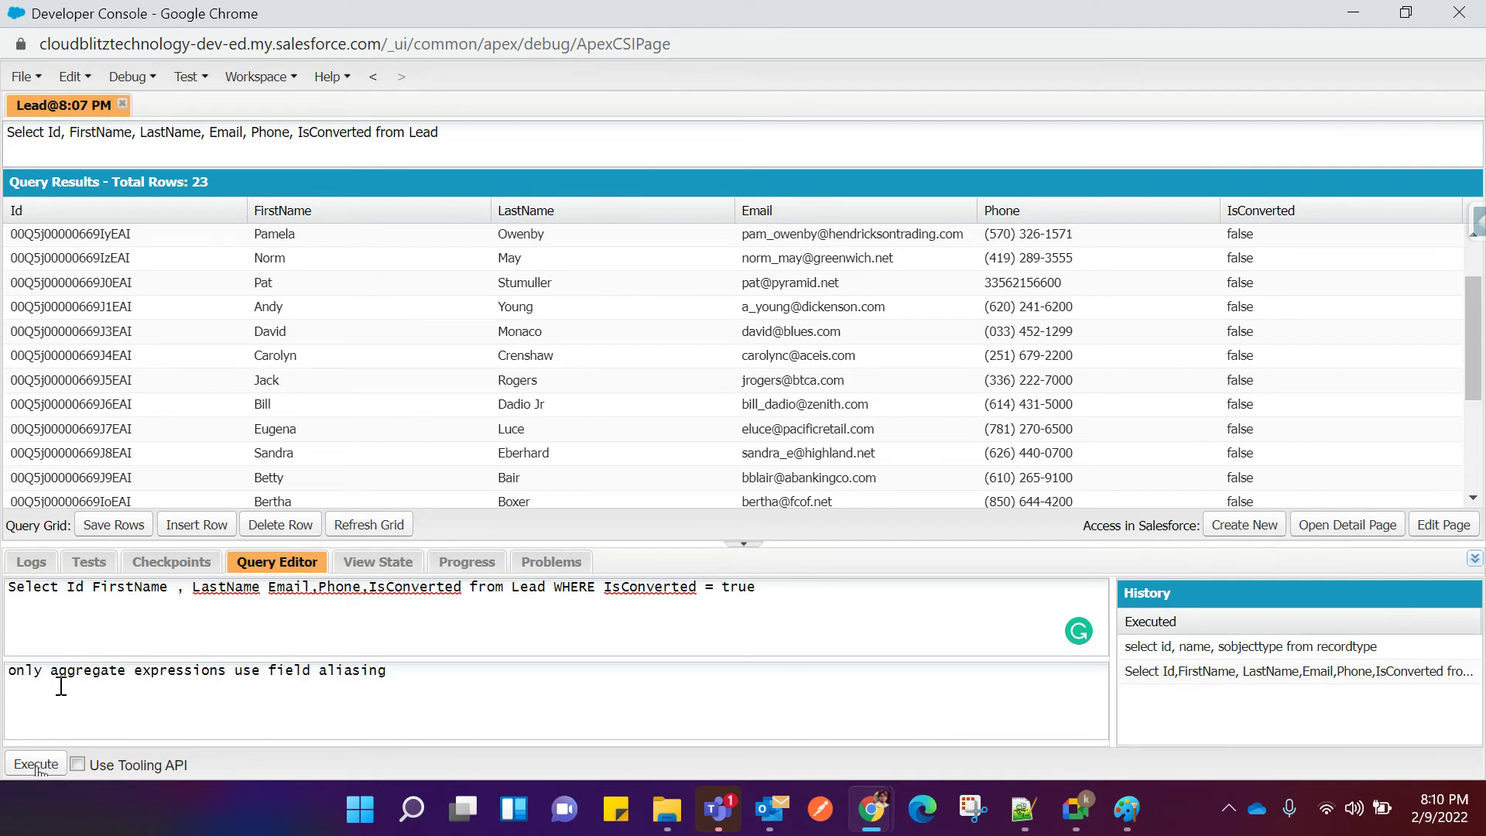
Insert the missing commas between Id and FirstName and between LastName and Email, and execute the filtered query.
{"action": "left_click", "coordinate": [96, 582]}
{"action": "key", "text": "BackSpace"}
{"action": "type", "text": ","}
{"action": "left_click", "coordinate": [270, 587]}
{"action": "type", "text": ","}
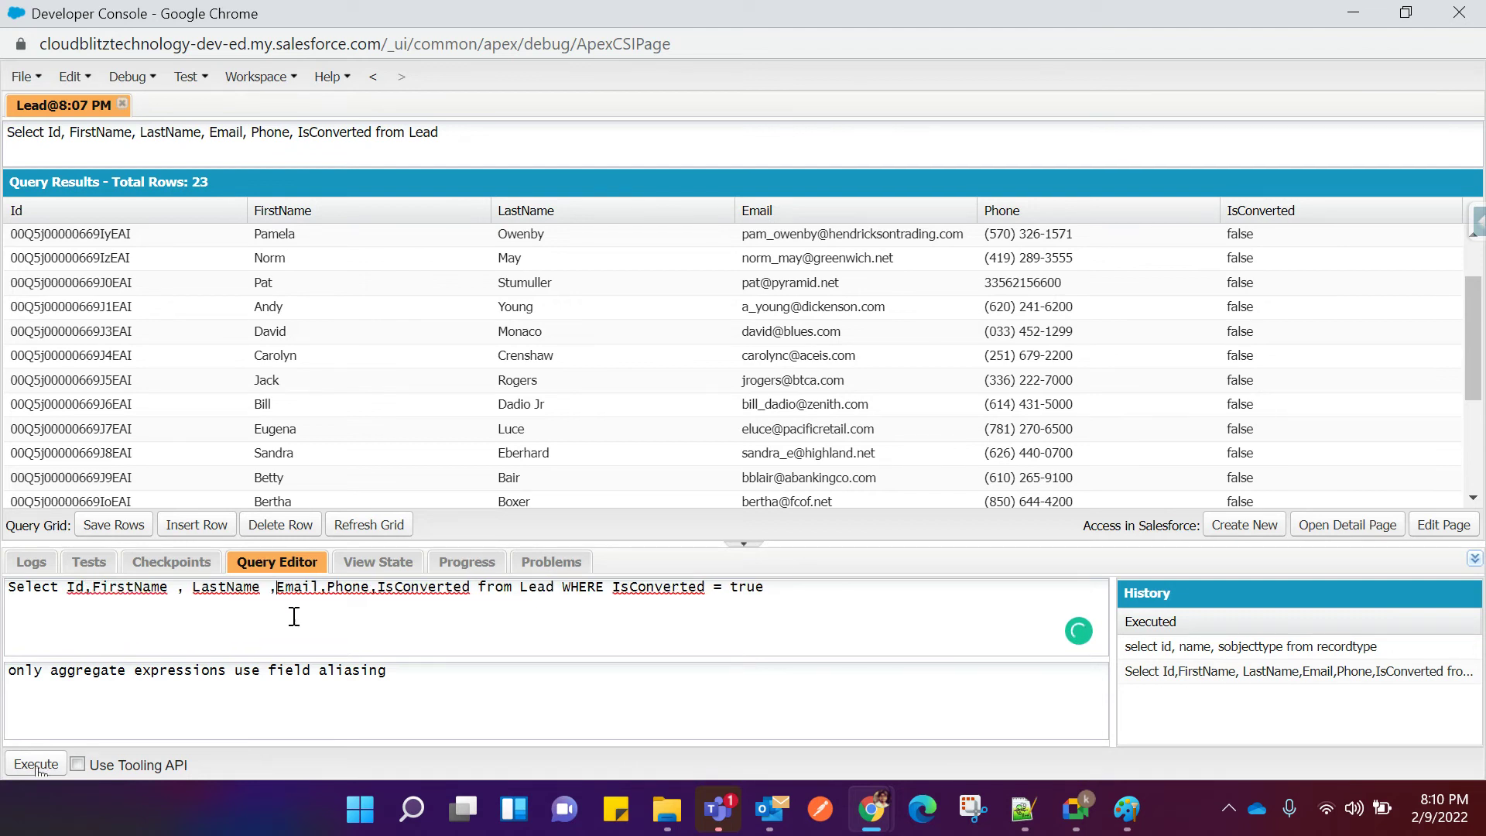
{"action": "left_click", "coordinate": [51, 766]}
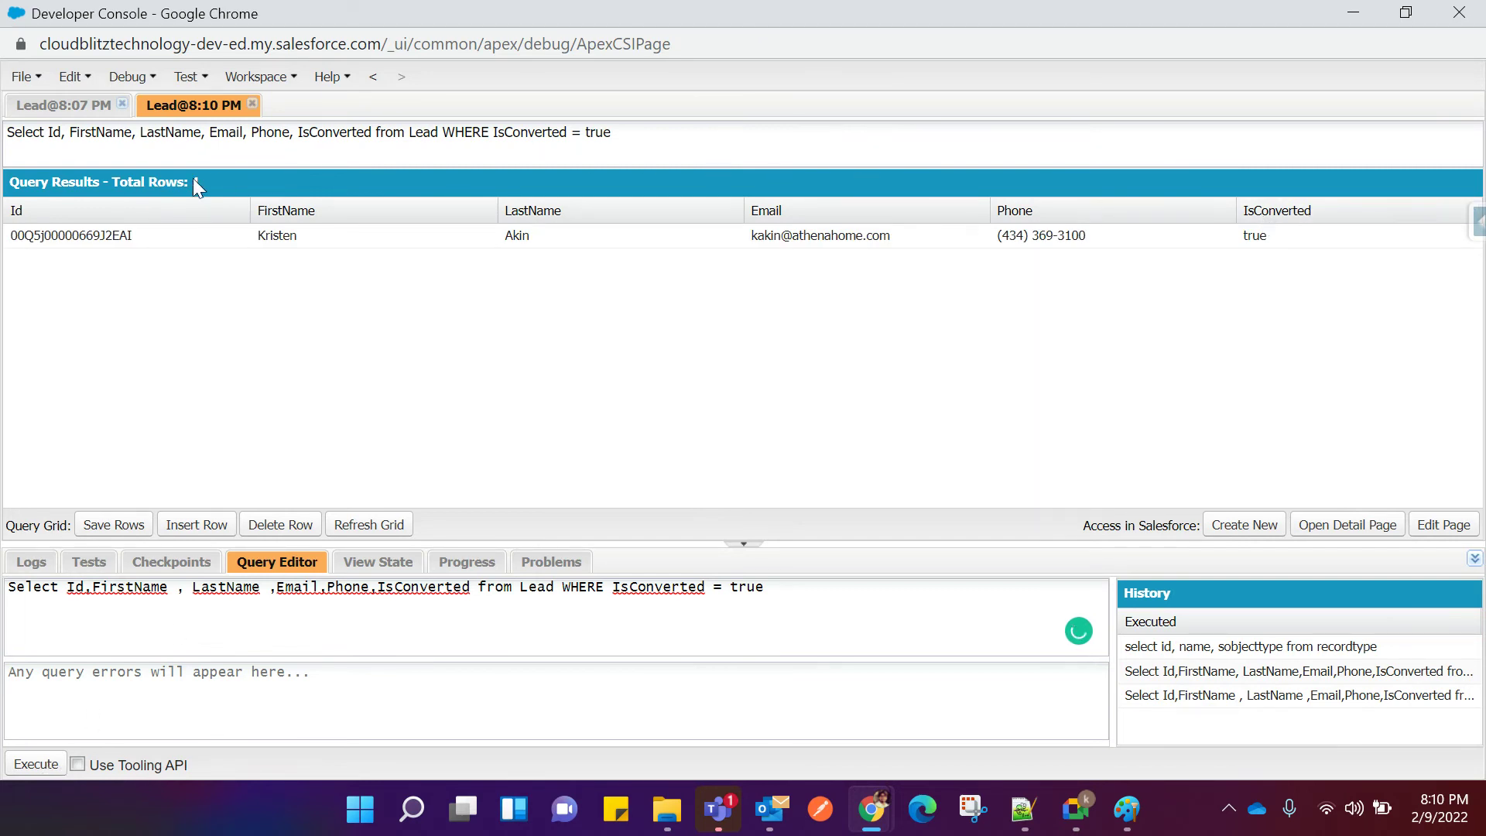
Change the query's filter to IsConverted = false, execute it, and look through the returned Lead rows.
{"action": "double_click", "coordinate": [573, 587]}
{"action": "left_click", "coordinate": [584, 645]}
{"action": "left_click", "coordinate": [790, 588]}
{"action": "key", "text": "BackSpace"}
{"action": "key", "text": "BackSpace"}
{"action": "key", "text": "BackSpace"}
{"action": "type", "text": "false"}
{"action": "left_click", "coordinate": [19, 765]}
{"action": "scroll", "coordinate": [965, 425], "scroll_direction": "down", "scroll_amount": 5}
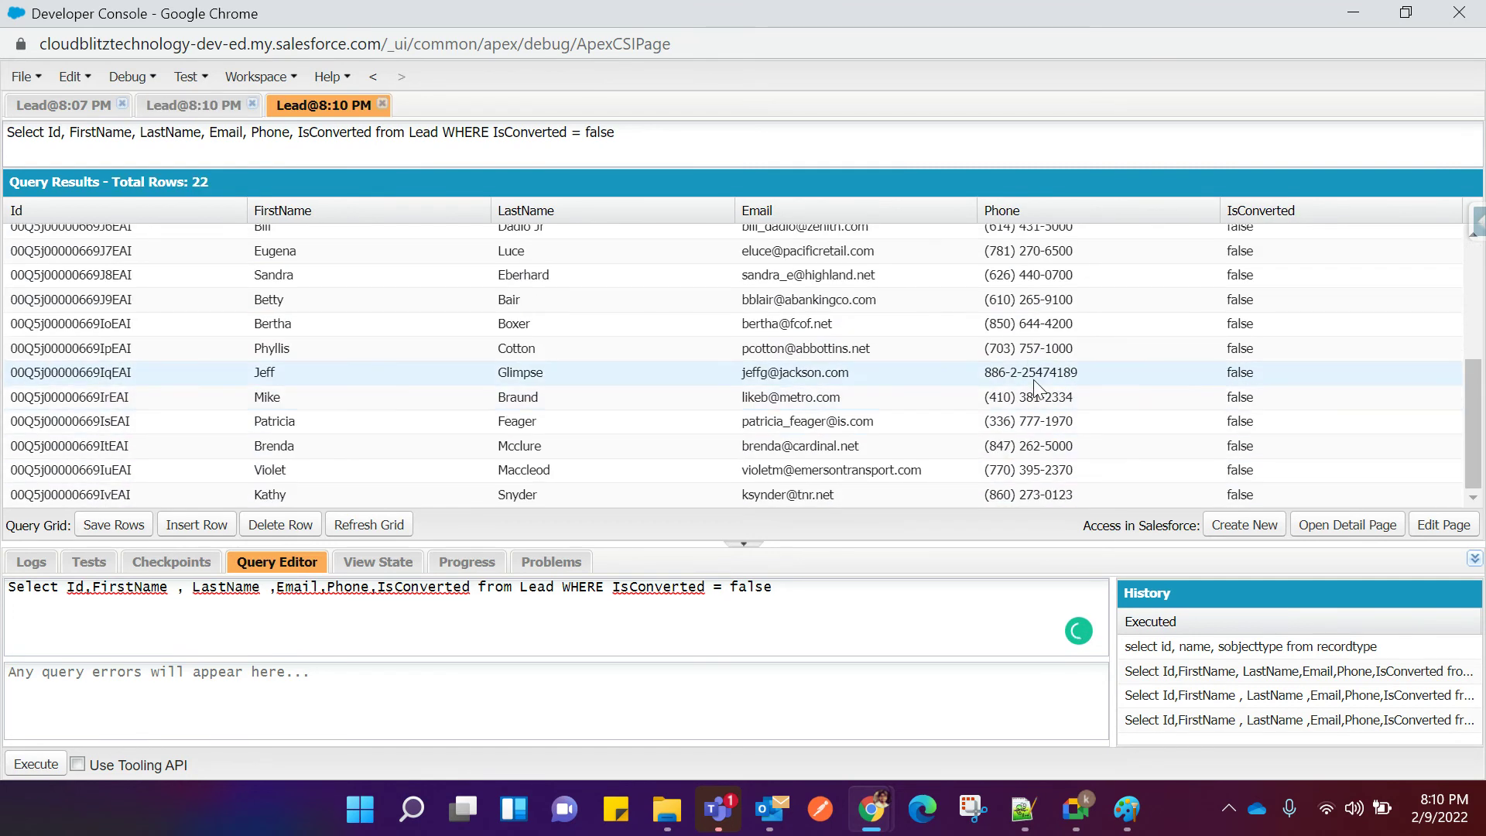
{"action": "scroll", "coordinate": [1053, 397], "scroll_direction": "up", "scroll_amount": 5}
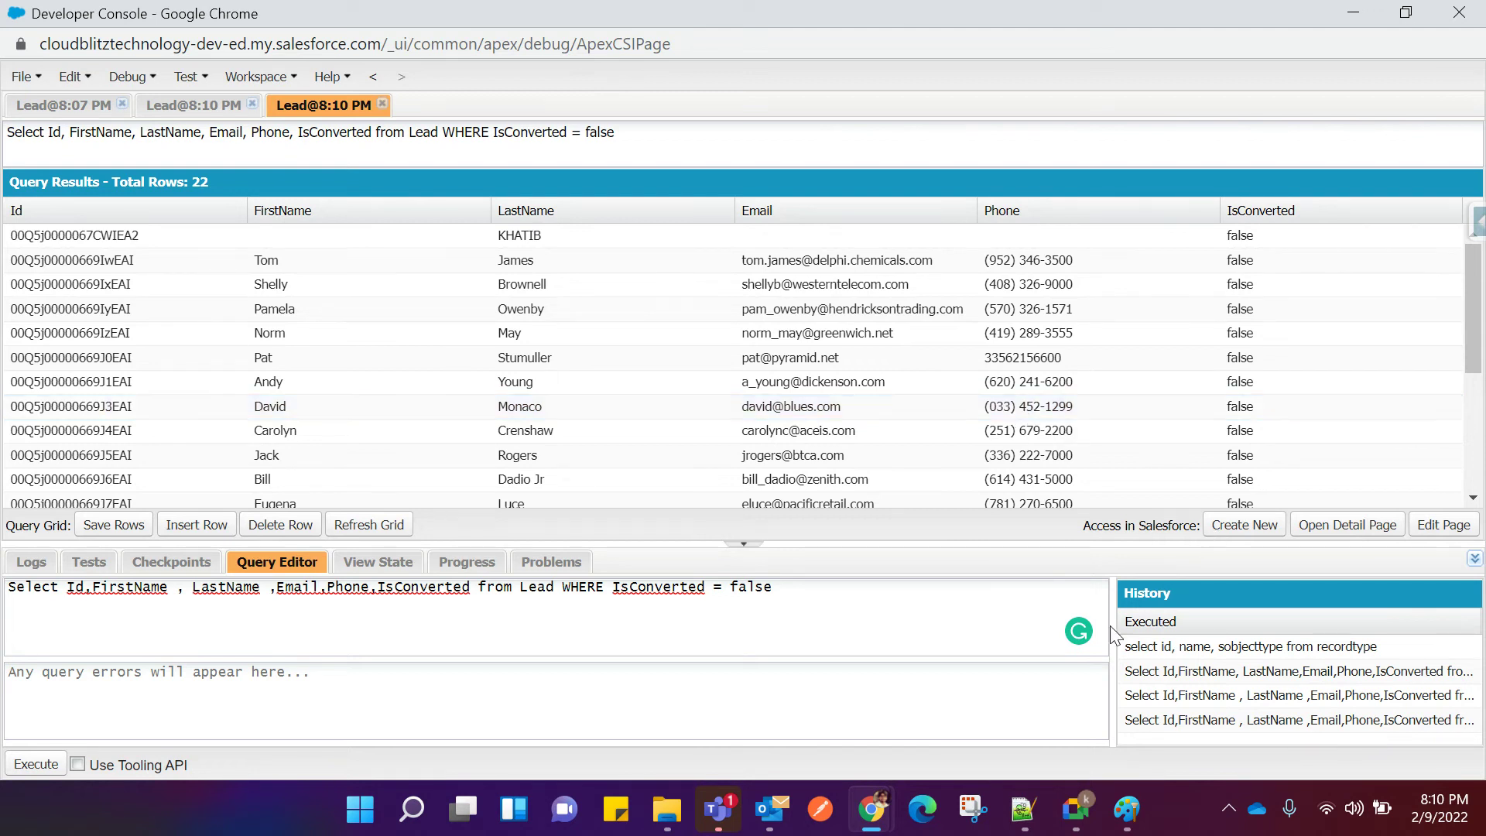
Switch to Notepad++ and review the hidden Lead fields and query sections of the notes.
{"action": "left_click", "coordinate": [1023, 809]}
{"action": "left_click", "coordinate": [708, 593]}
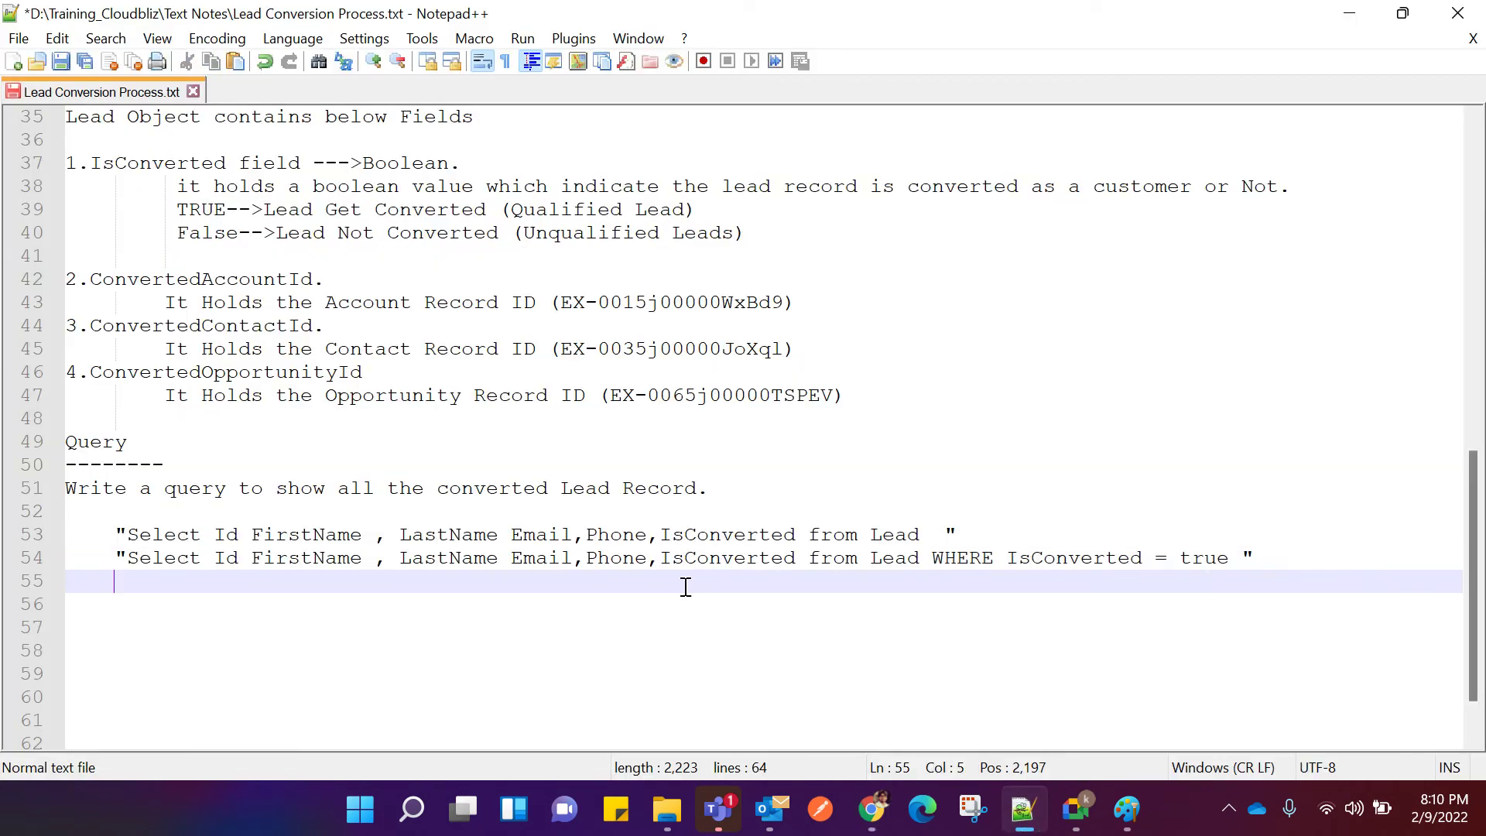
{"action": "scroll", "coordinate": [697, 581], "scroll_direction": "up", "scroll_amount": 2}
{"action": "scroll", "coordinate": [539, 563], "scroll_direction": "down", "scroll_amount": 1}
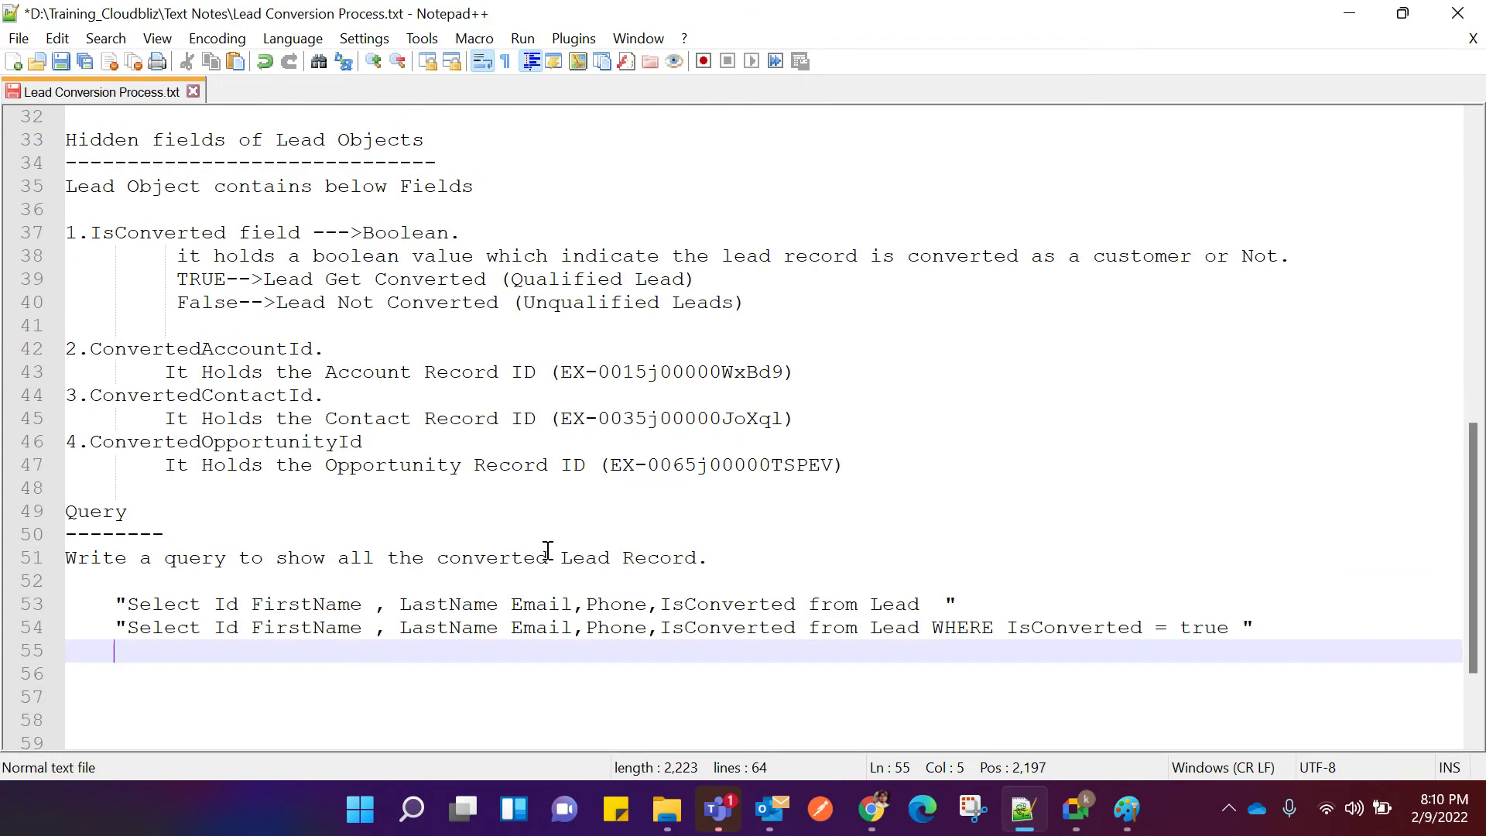
{"action": "scroll", "coordinate": [539, 519], "scroll_direction": "up", "scroll_amount": 1}
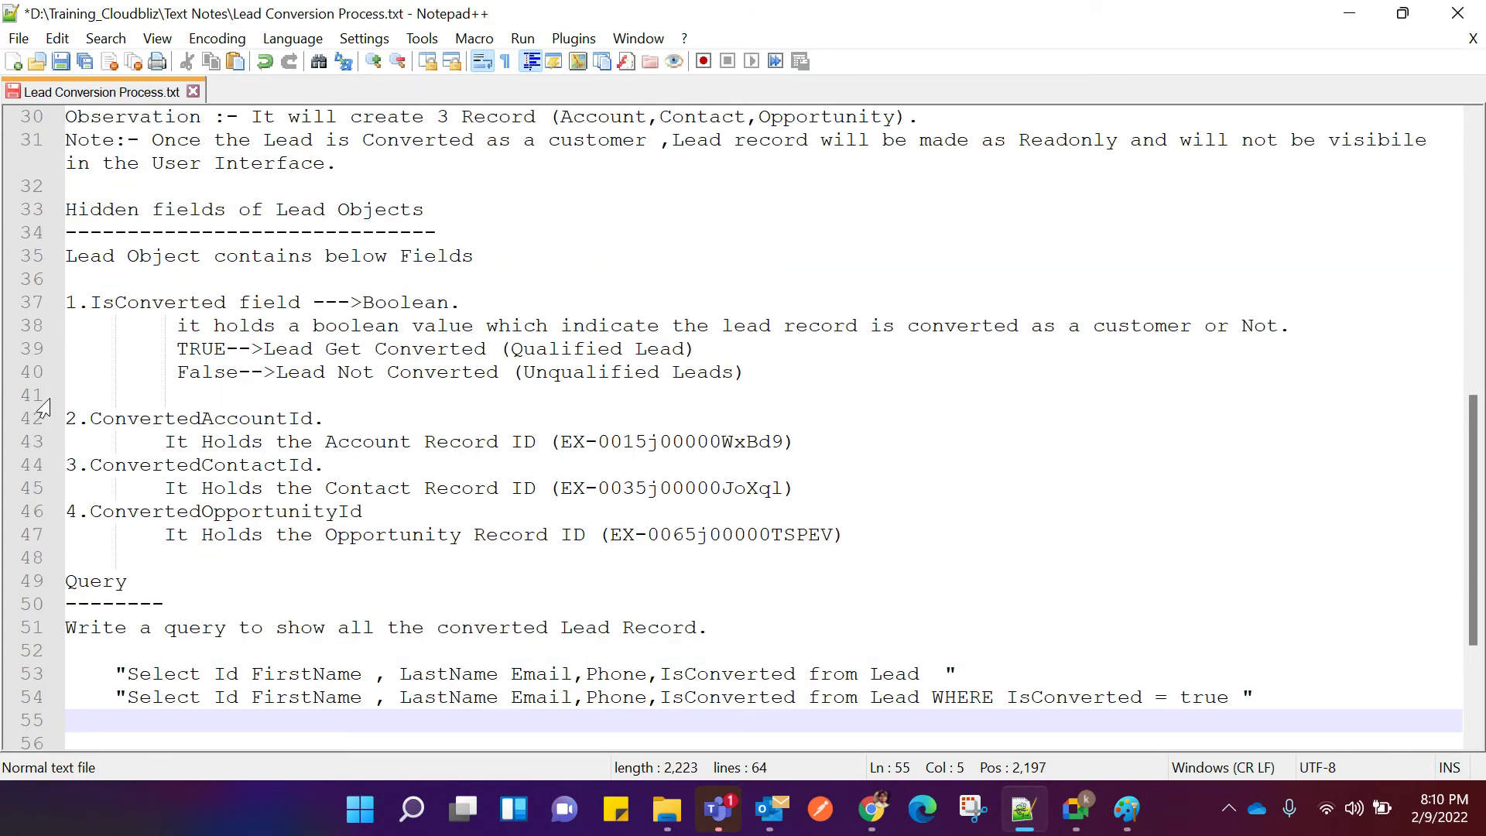
Review the ConvertedAccountId, ConvertedContactId and ConvertedOpportunityId entries in the notes, highlighting each field name.
{"action": "left_click_drag", "start_coordinate": [94, 424], "coordinate": [313, 419]}
{"action": "left_click_drag", "start_coordinate": [90, 465], "coordinate": [304, 463]}
{"action": "left_click_drag", "start_coordinate": [94, 513], "coordinate": [342, 513]}
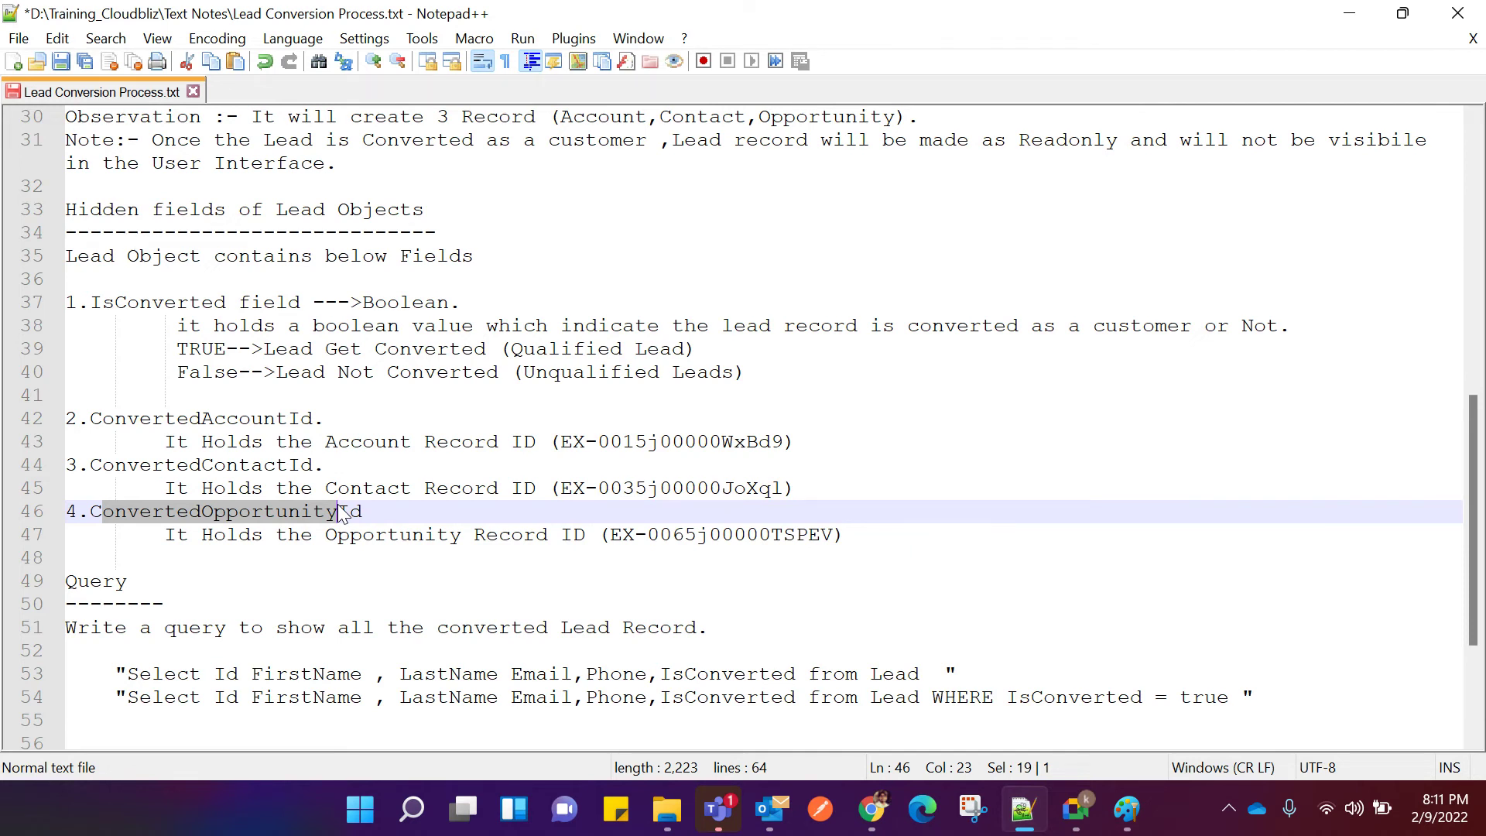
{"action": "left_click", "coordinate": [397, 514]}
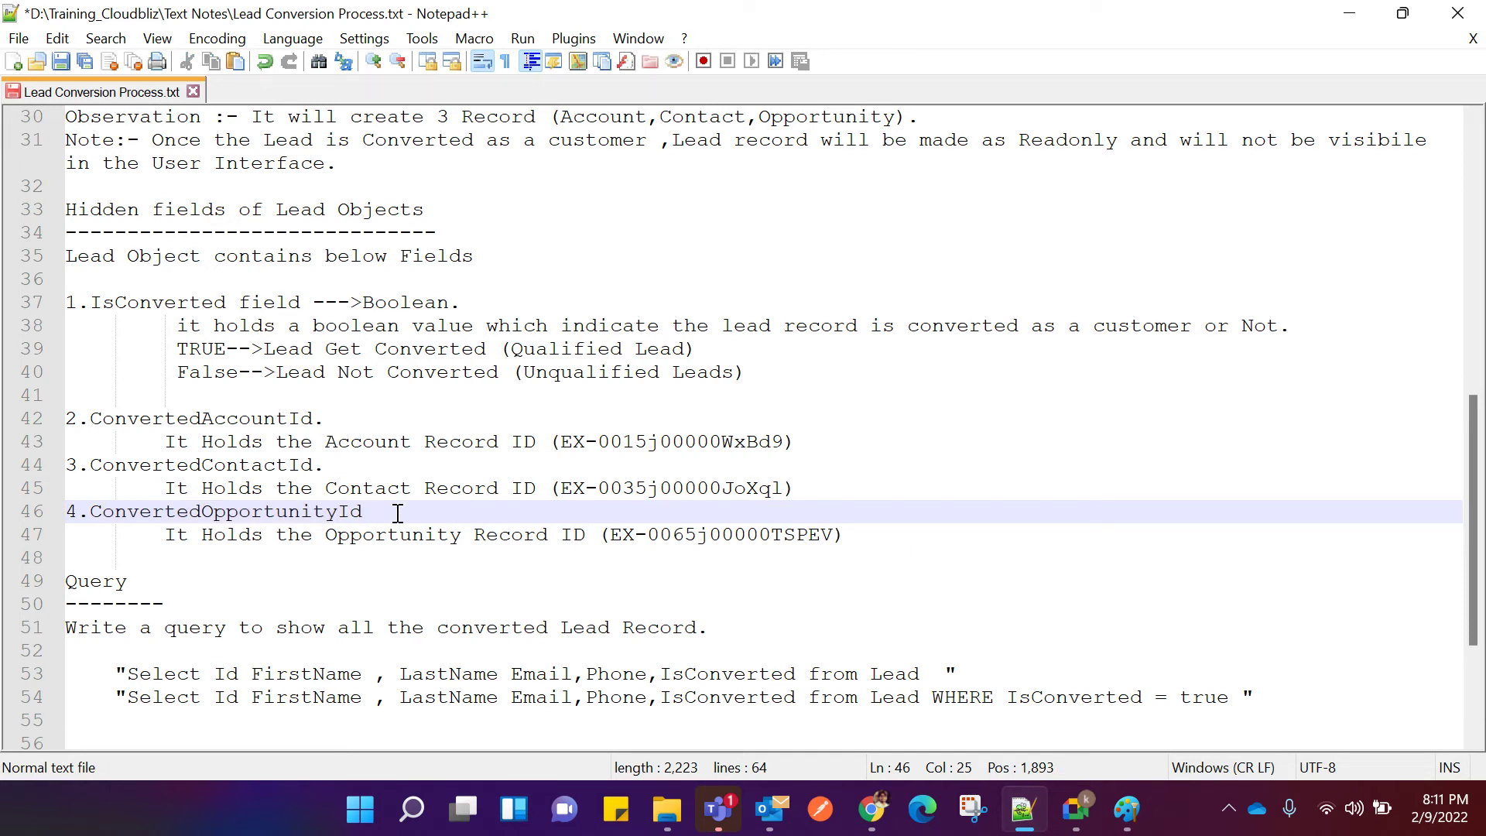
{"action": "scroll", "coordinate": [465, 569], "scroll_direction": "down", "scroll_amount": 3}
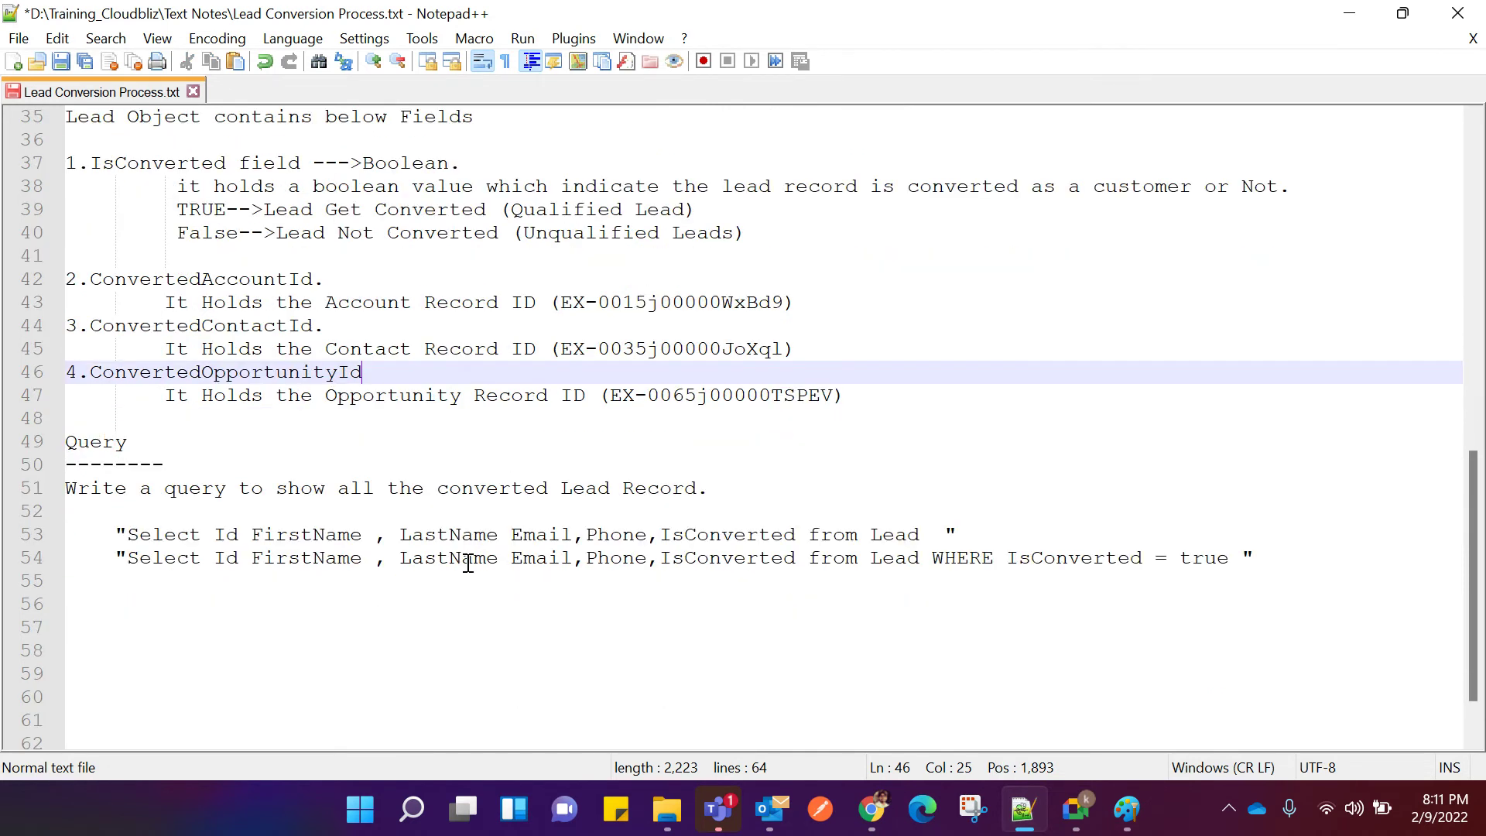
{"action": "scroll", "coordinate": [465, 573], "scroll_direction": "up", "scroll_amount": 1}
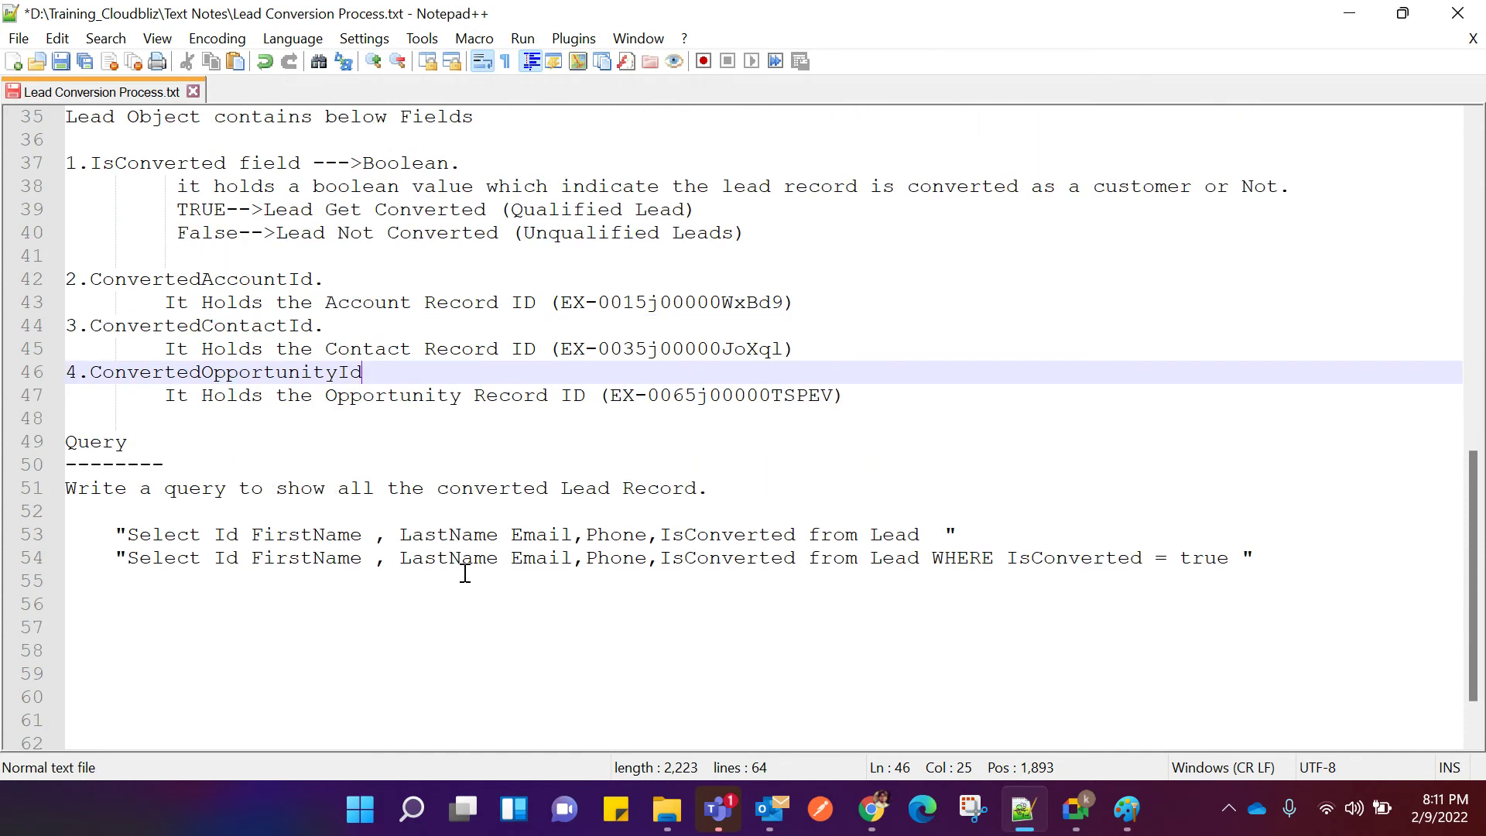
Copy the field name ConvertedAccountId from the notes and switch to the Developer Console.
{"action": "double_click", "coordinate": [217, 279]}
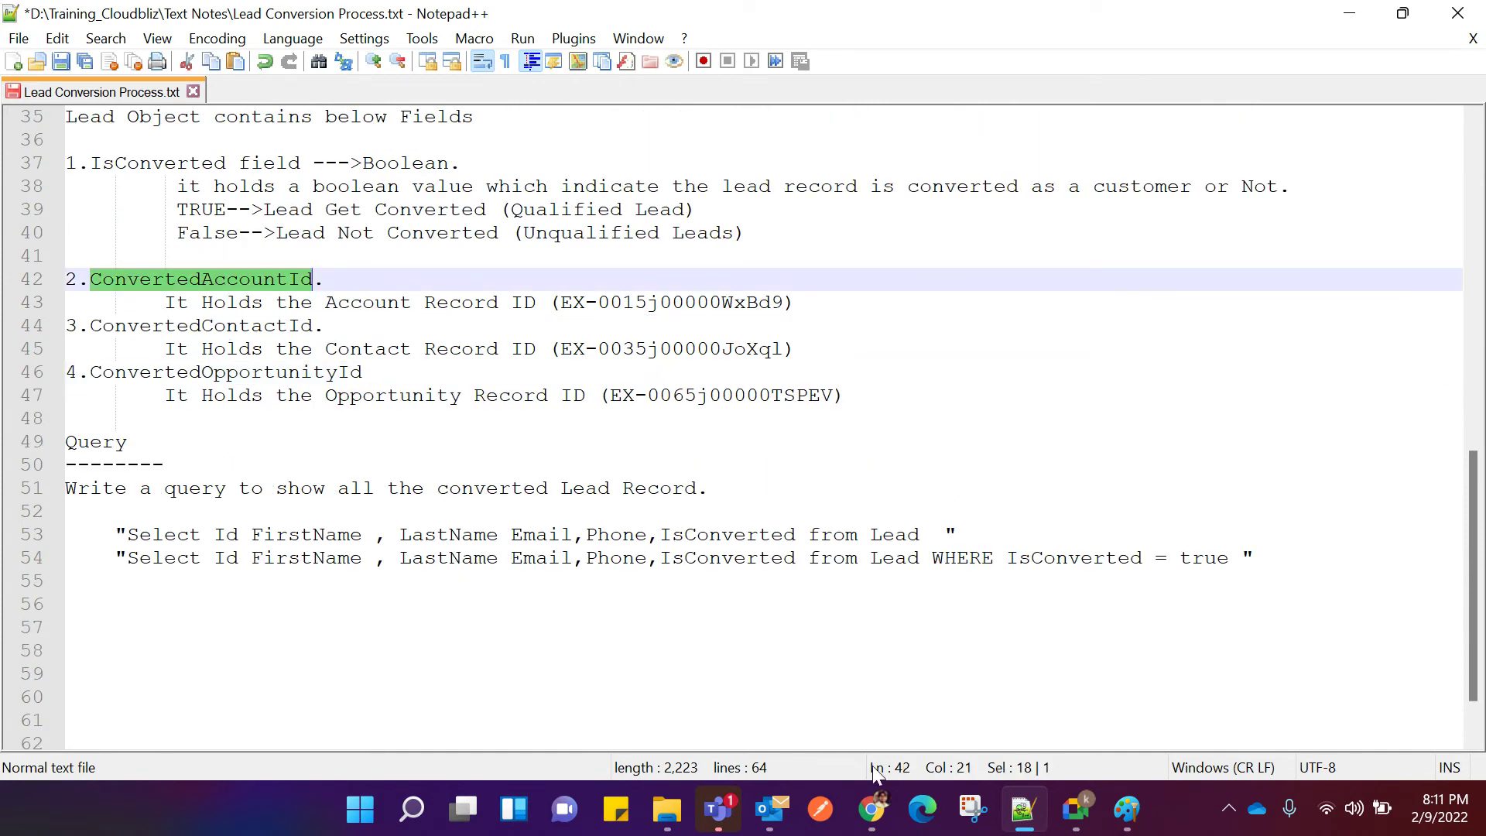
{"action": "mouse_move", "coordinate": [873, 812]}
{"action": "left_click", "coordinate": [1178, 703]}
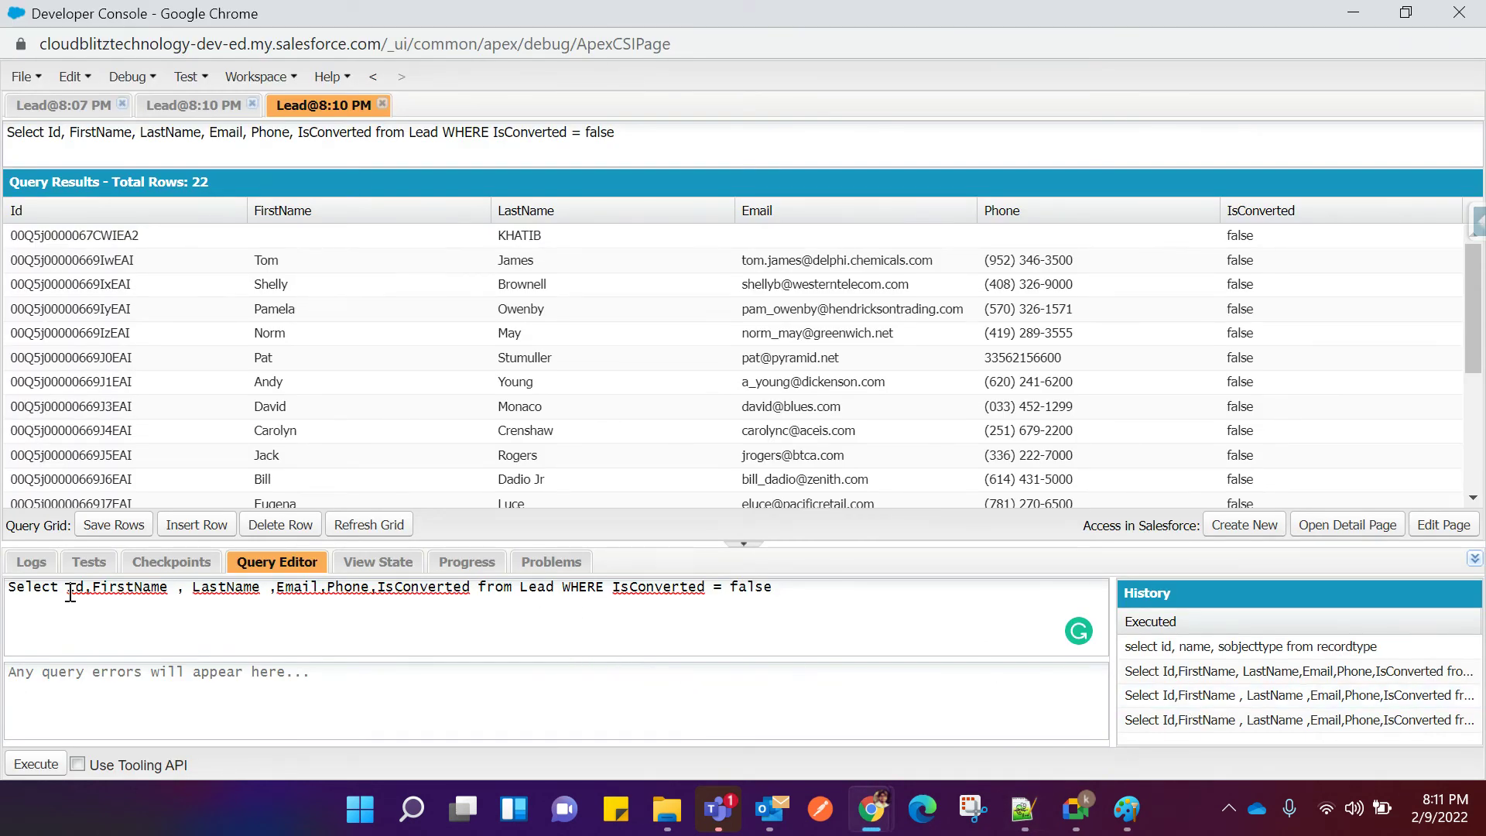
Replace LastName, Email and Phone in the query's field list with the copied ConvertedAccountId, followed by a comma before IsConverted.
{"action": "left_click", "coordinate": [177, 588]}
{"action": "key", "text": "BackSpace"}
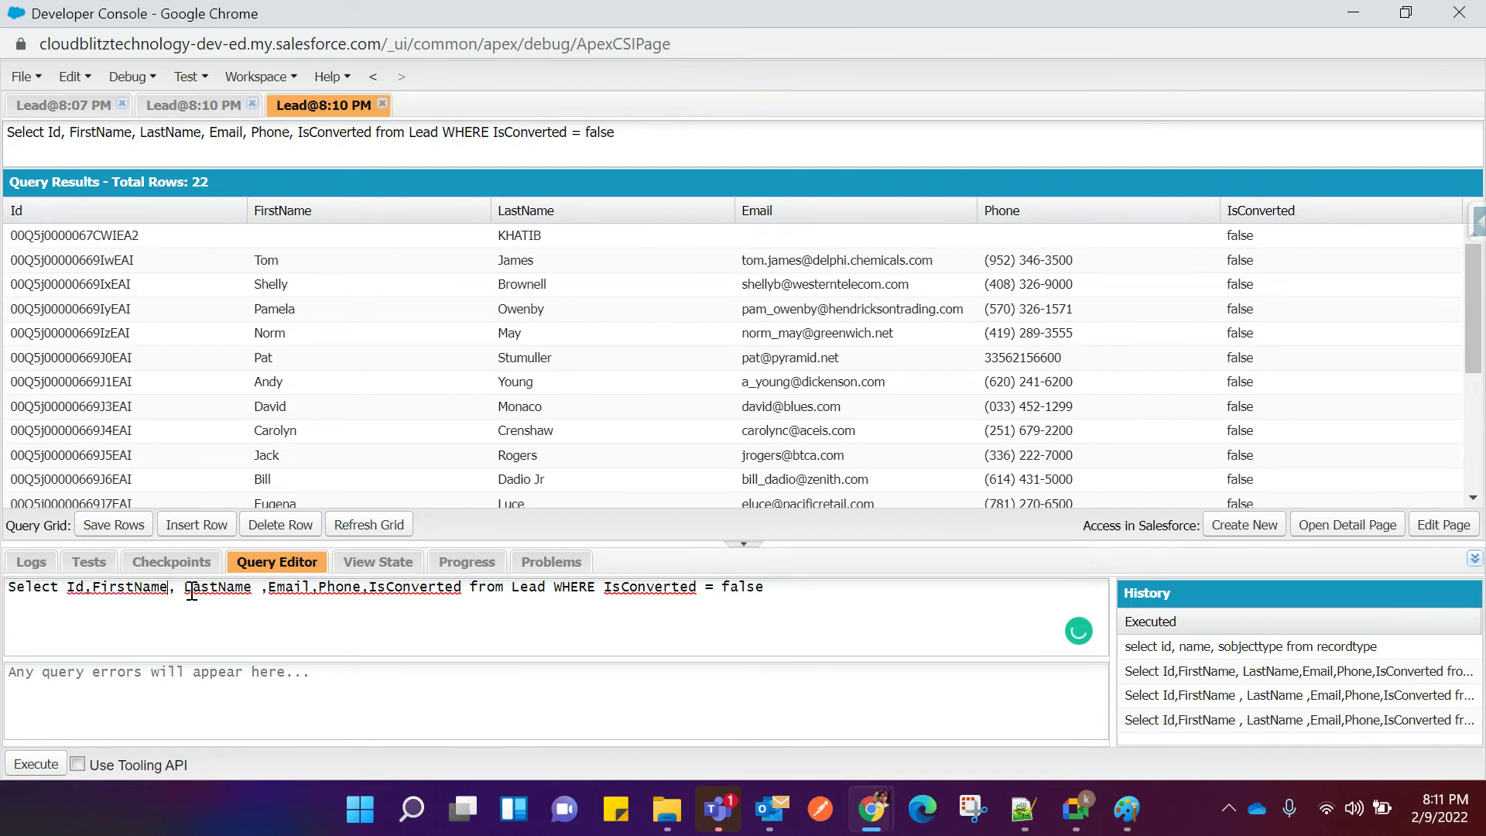
{"action": "left_click_drag", "start_coordinate": [260, 589], "coordinate": [369, 592]}
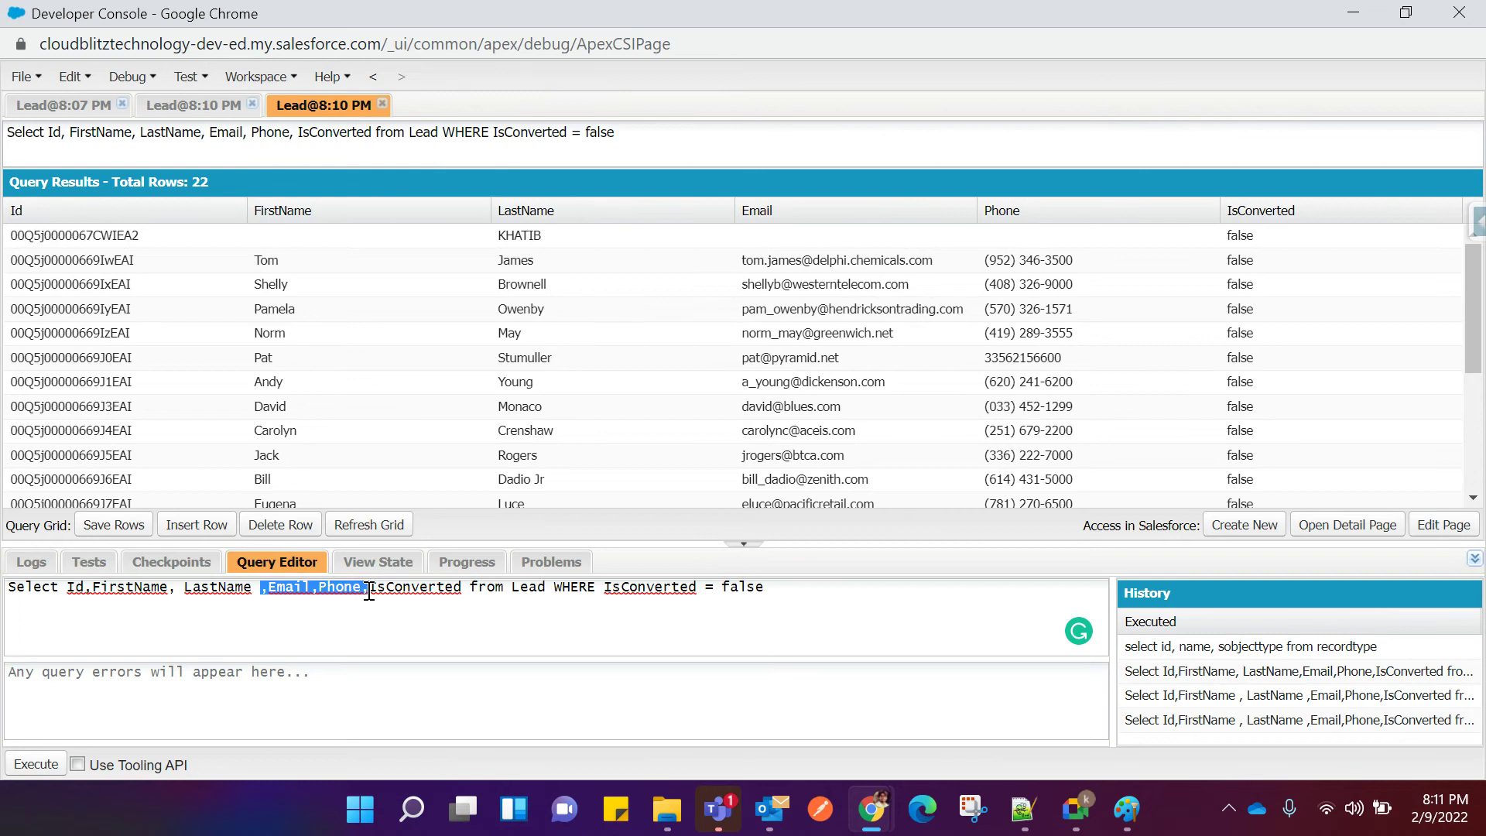
{"action": "key", "text": "BackSpace"}
{"action": "key", "text": "BackSpace"}
{"action": "key", "text": "BackSpace"}
{"action": "key", "text": "BackSpace"}
{"action": "key", "text": "BackSpace"}
{"action": "key", "text": "BackSpace"}
{"action": "key", "text": "BackSpace"}
{"action": "key", "text": "BackSpace"}
{"action": "key", "text": "BackSpace"}
{"action": "key", "text": "BackSpace"}
{"action": "key", "text": "BackSpace"}
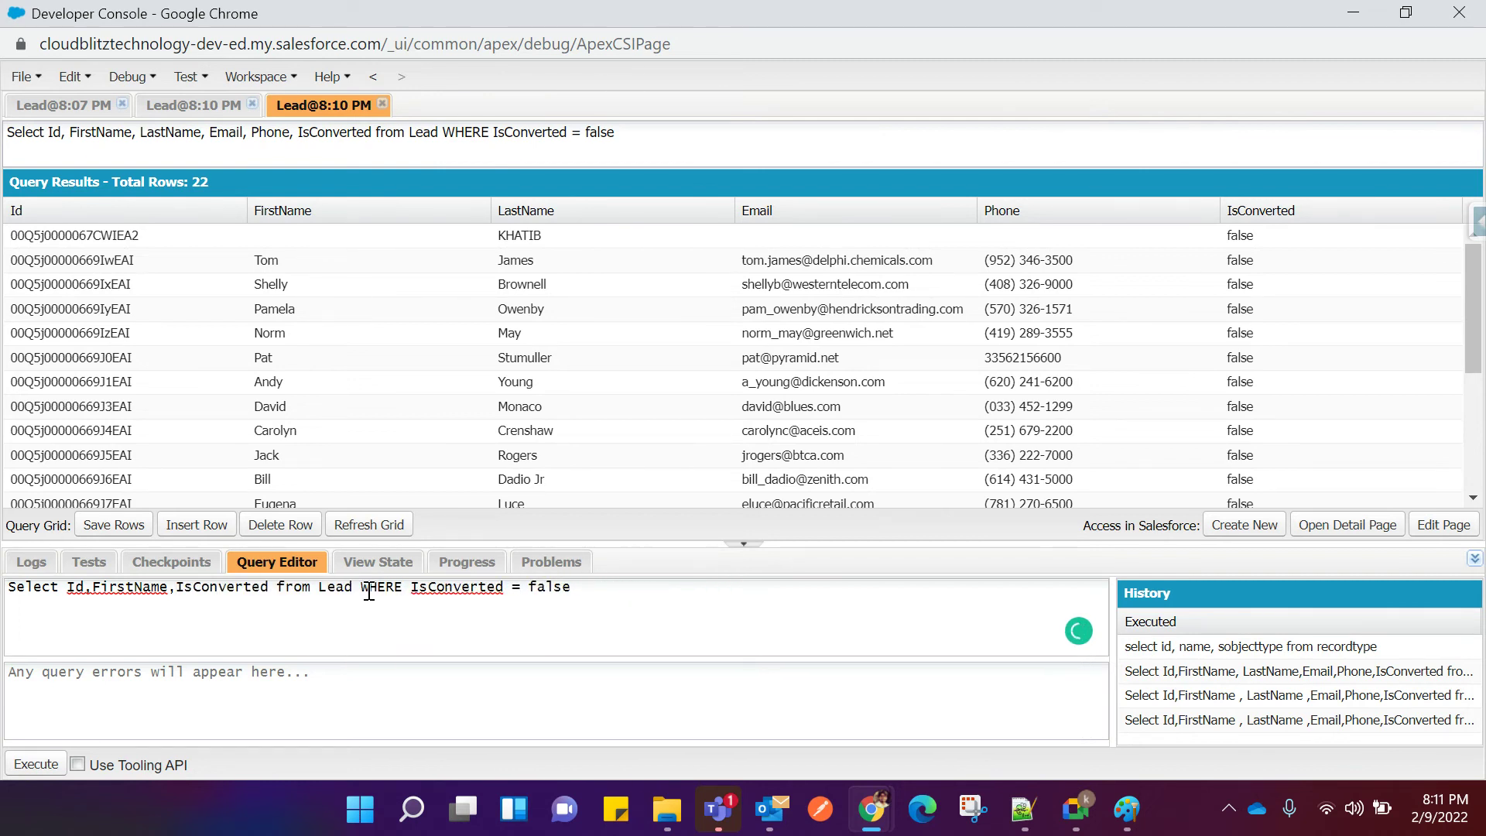
{"action": "key", "text": "ctrl+v"}
{"action": "type", "text": ","}
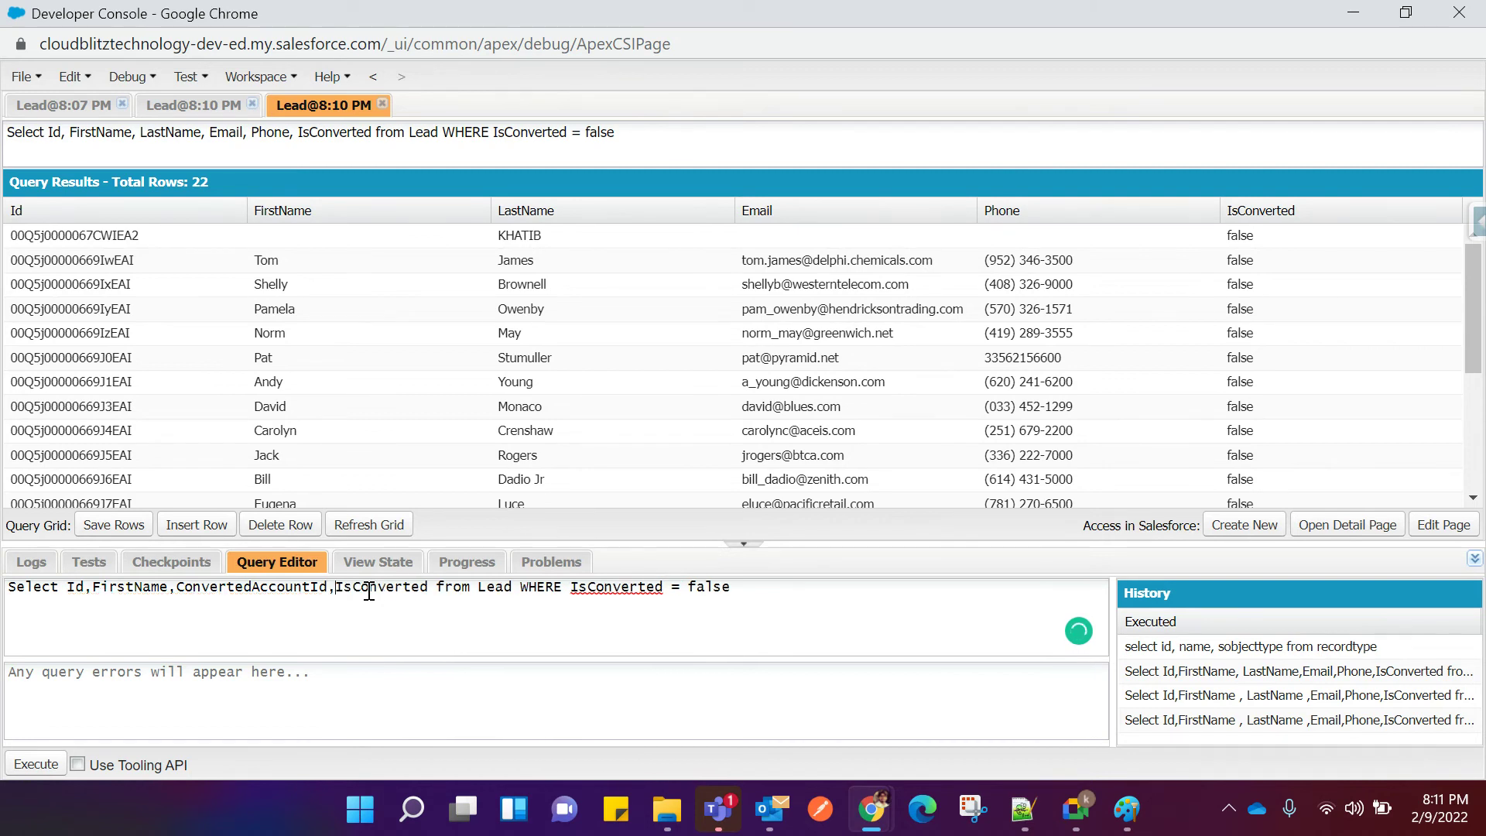
Copy ConvertedContactId from the Notepad++ notes and insert it with a comma after ConvertedAccountId in the Developer Console query.
{"action": "left_click", "coordinate": [1023, 811]}
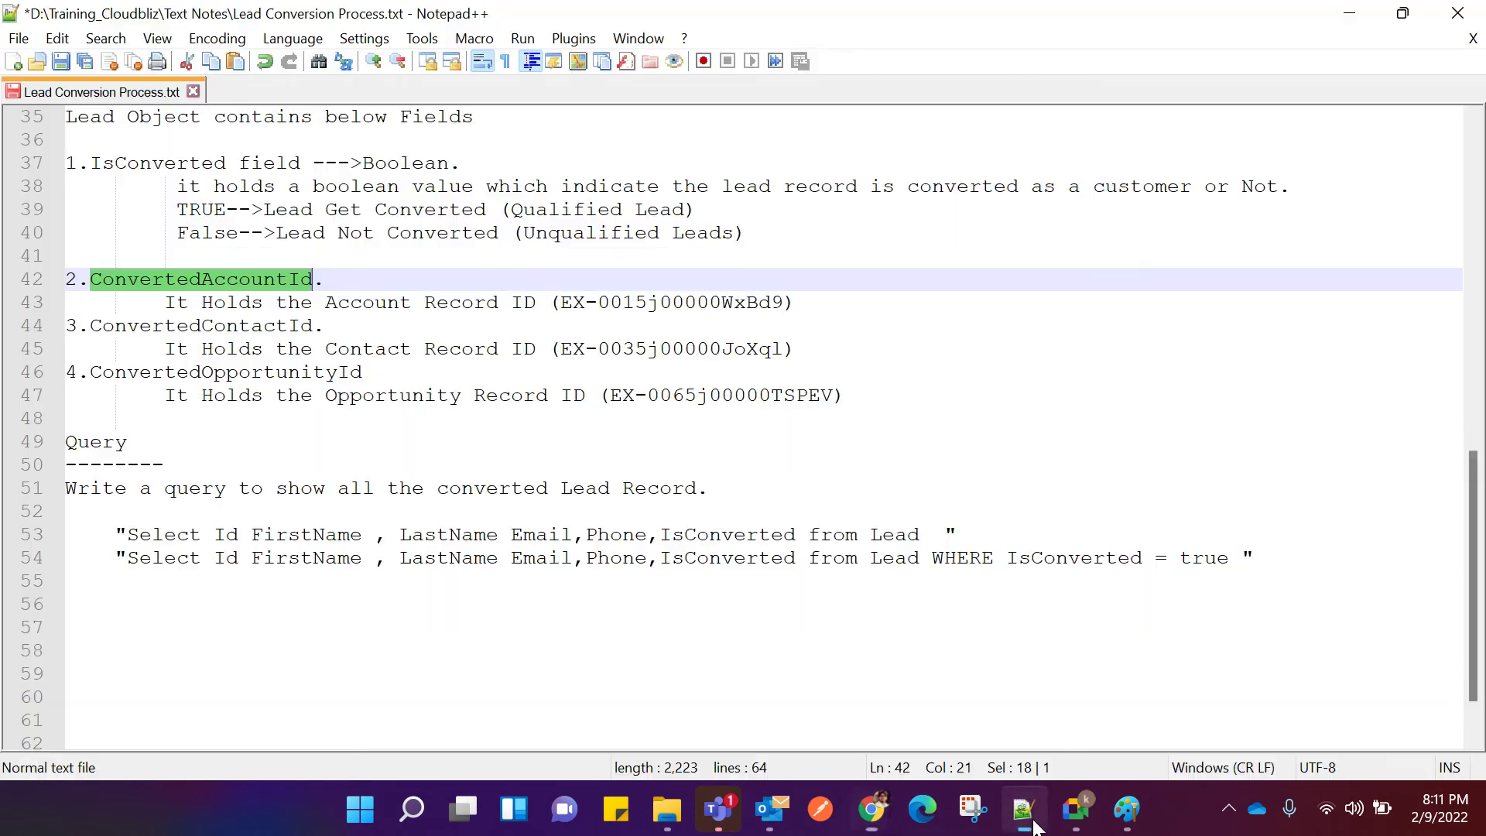
{"action": "double_click", "coordinate": [230, 329]}
{"action": "key", "text": "ctrl+c"}
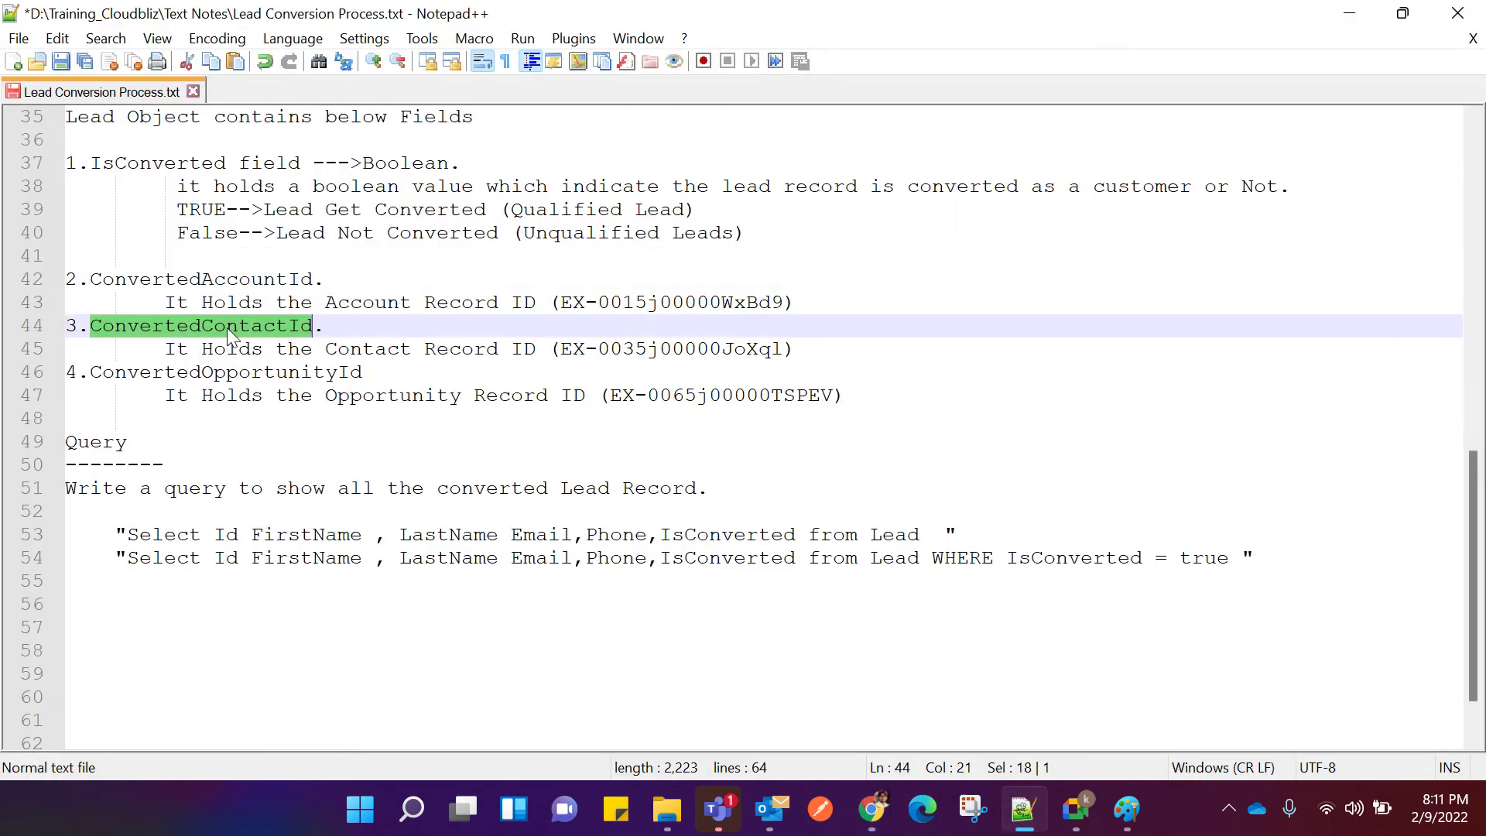
{"action": "mouse_move", "coordinate": [873, 809]}
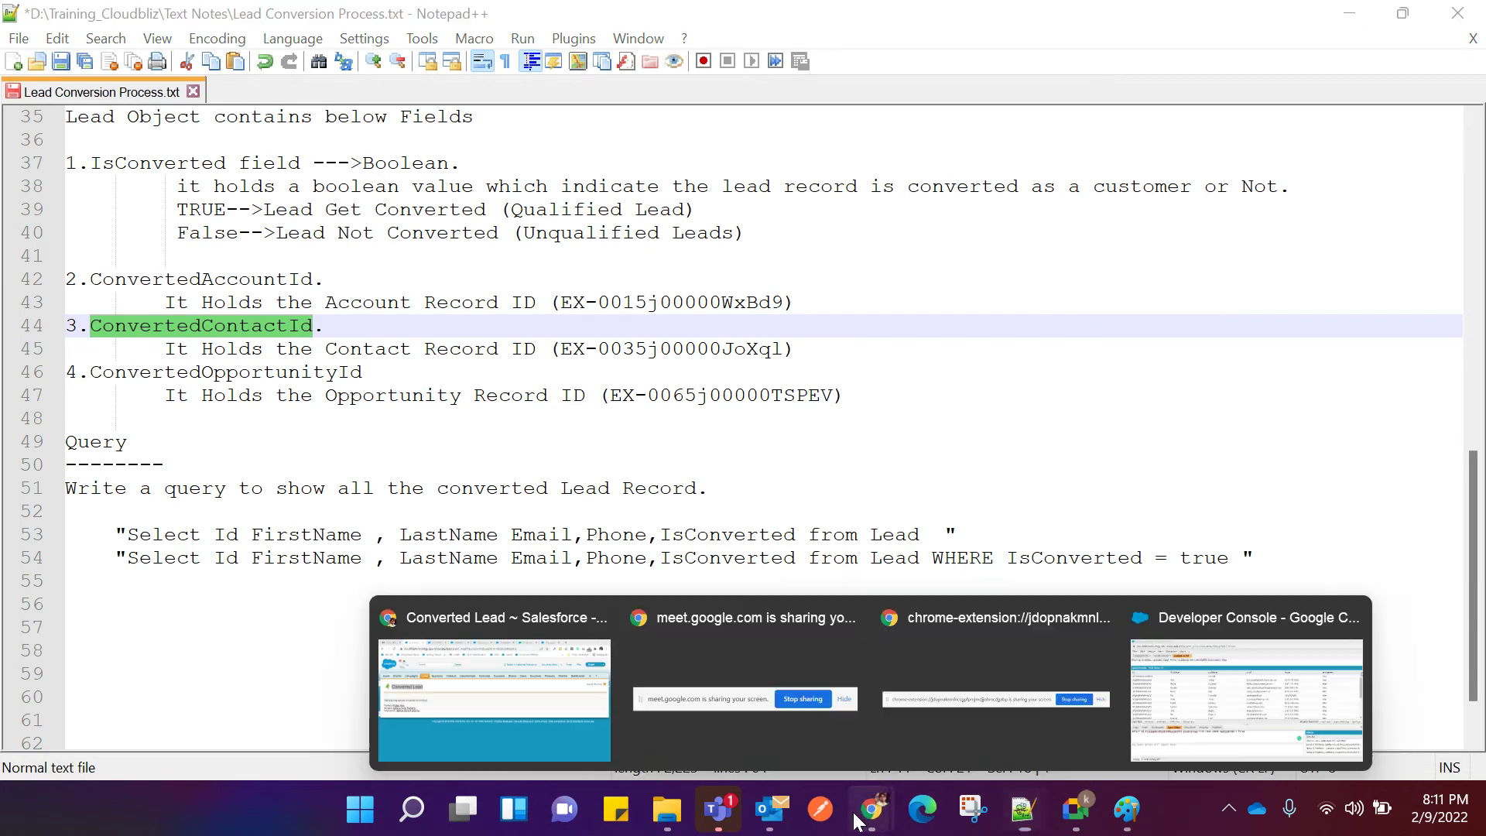
{"action": "left_click", "coordinate": [1153, 720]}
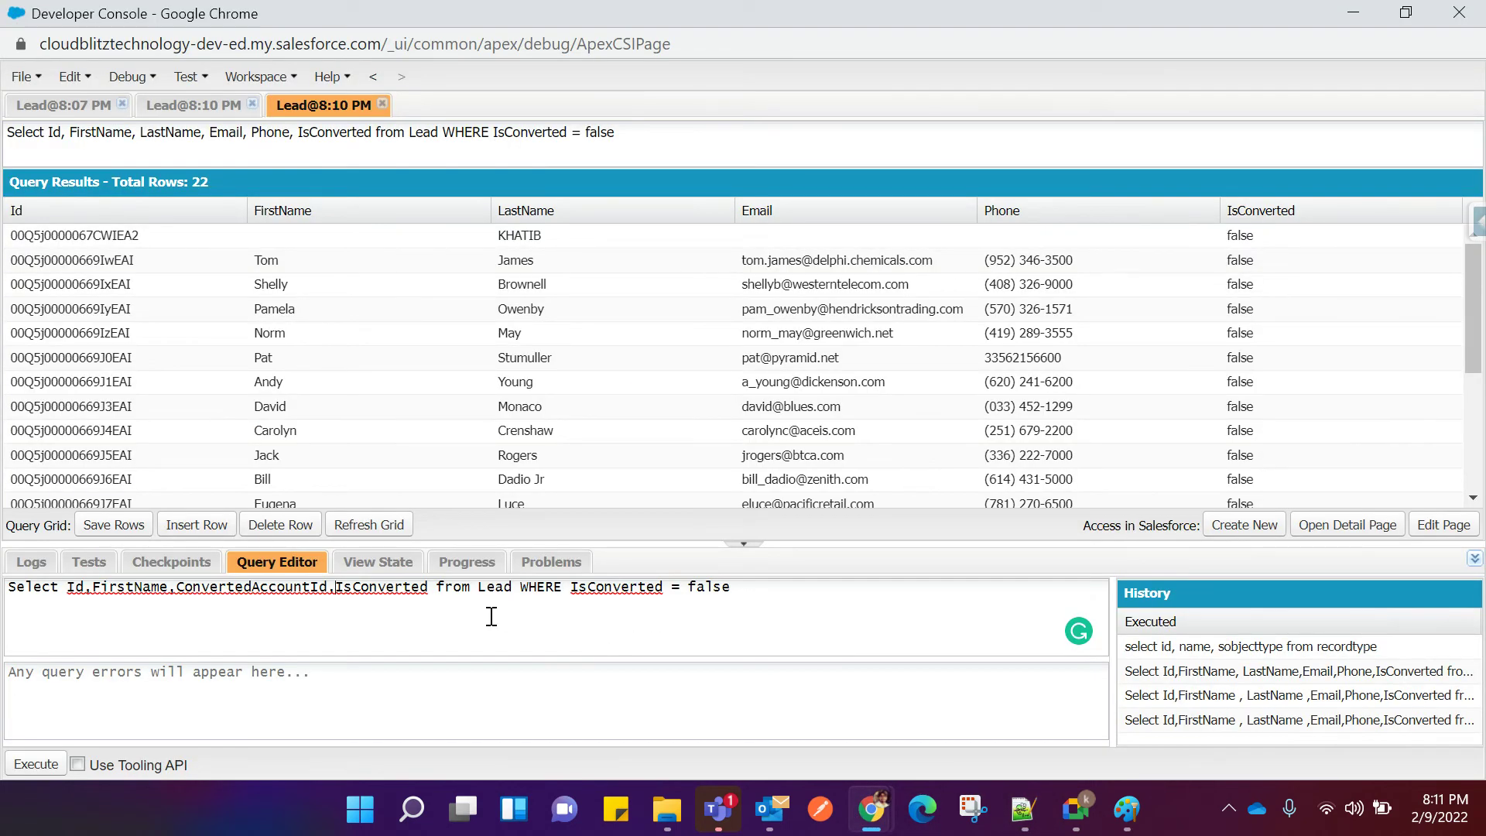
{"action": "key", "text": "ctrl+v"}
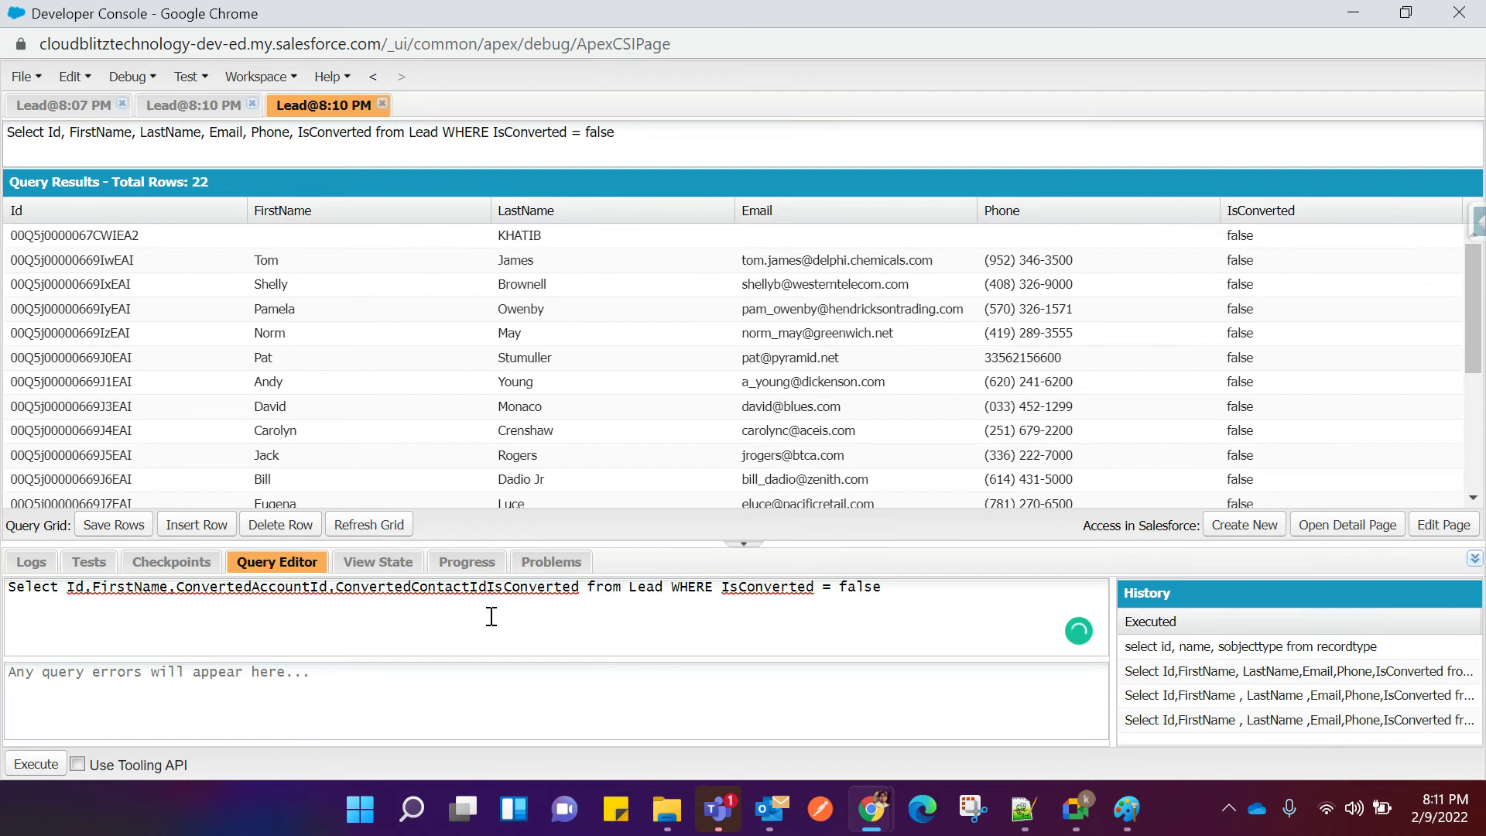
{"action": "type", "text": ","}
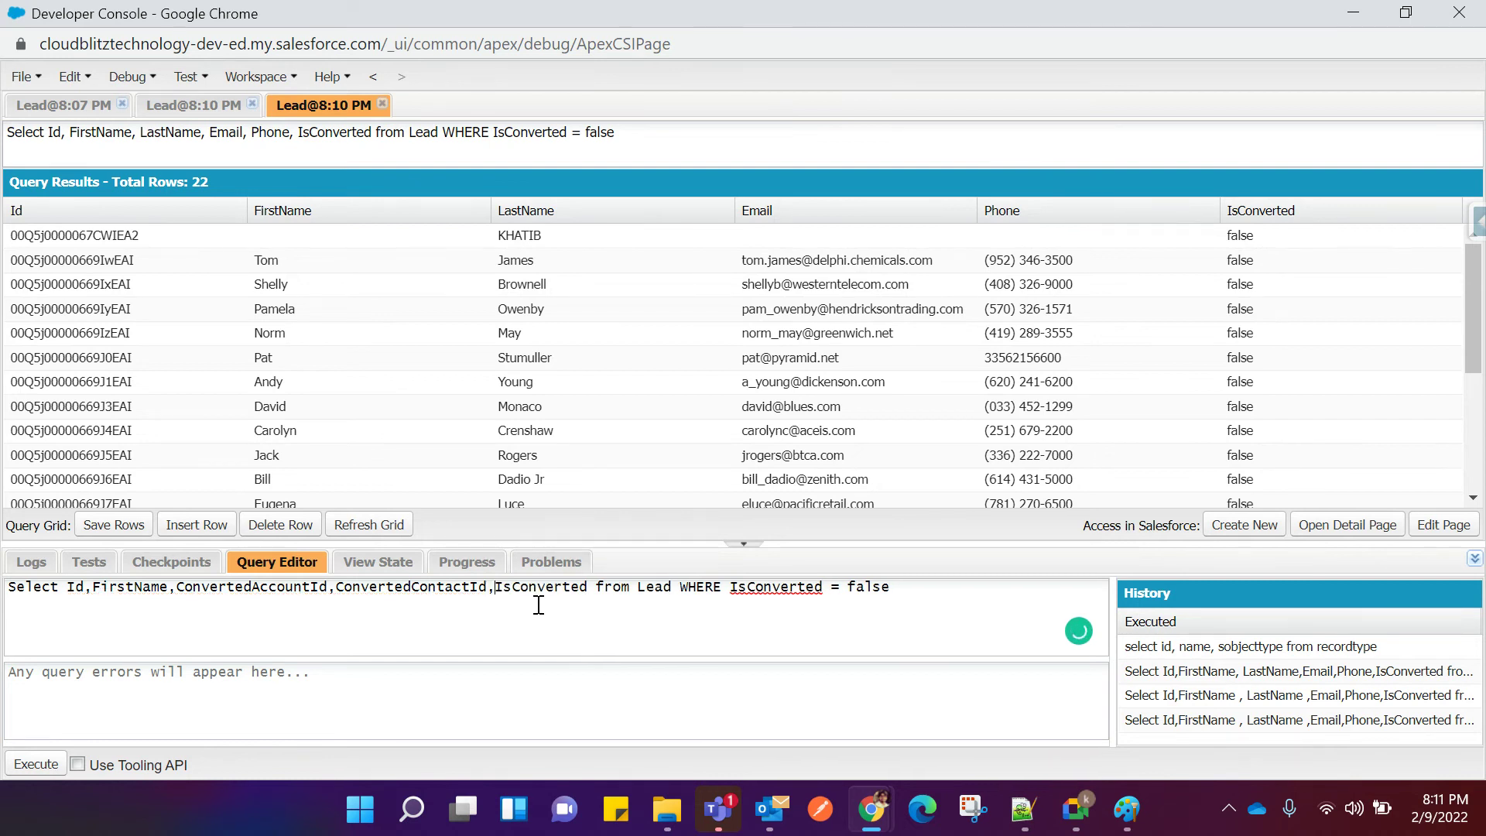
Copy ConvertedOpportunityId from the Notepad++ notes and insert it with a comma before IsConverted in the Developer Console query.
{"action": "left_click", "coordinate": [1022, 809]}
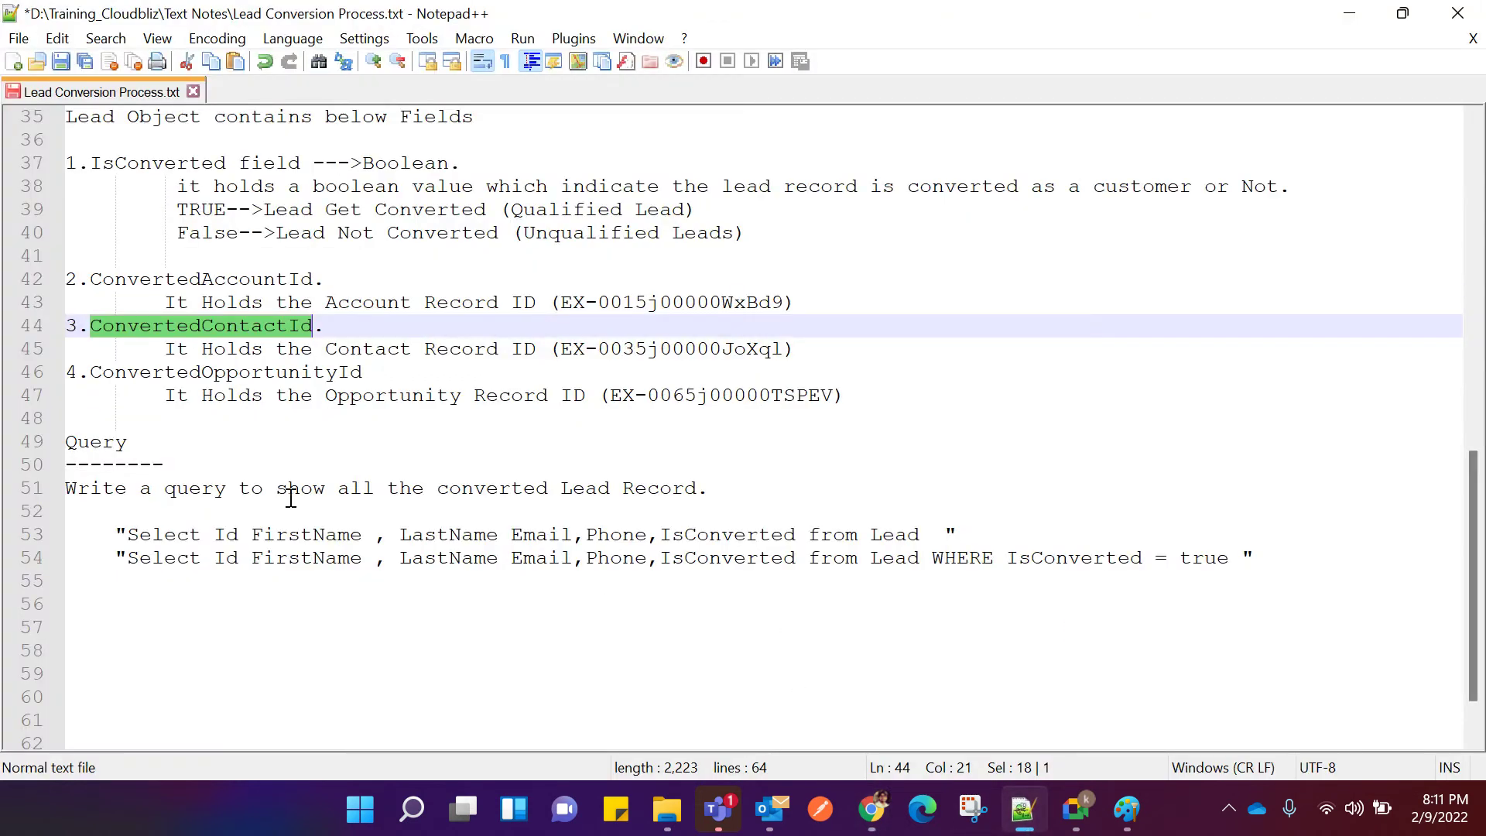
{"action": "double_click", "coordinate": [162, 374]}
{"action": "key", "text": "ctrl+c"}
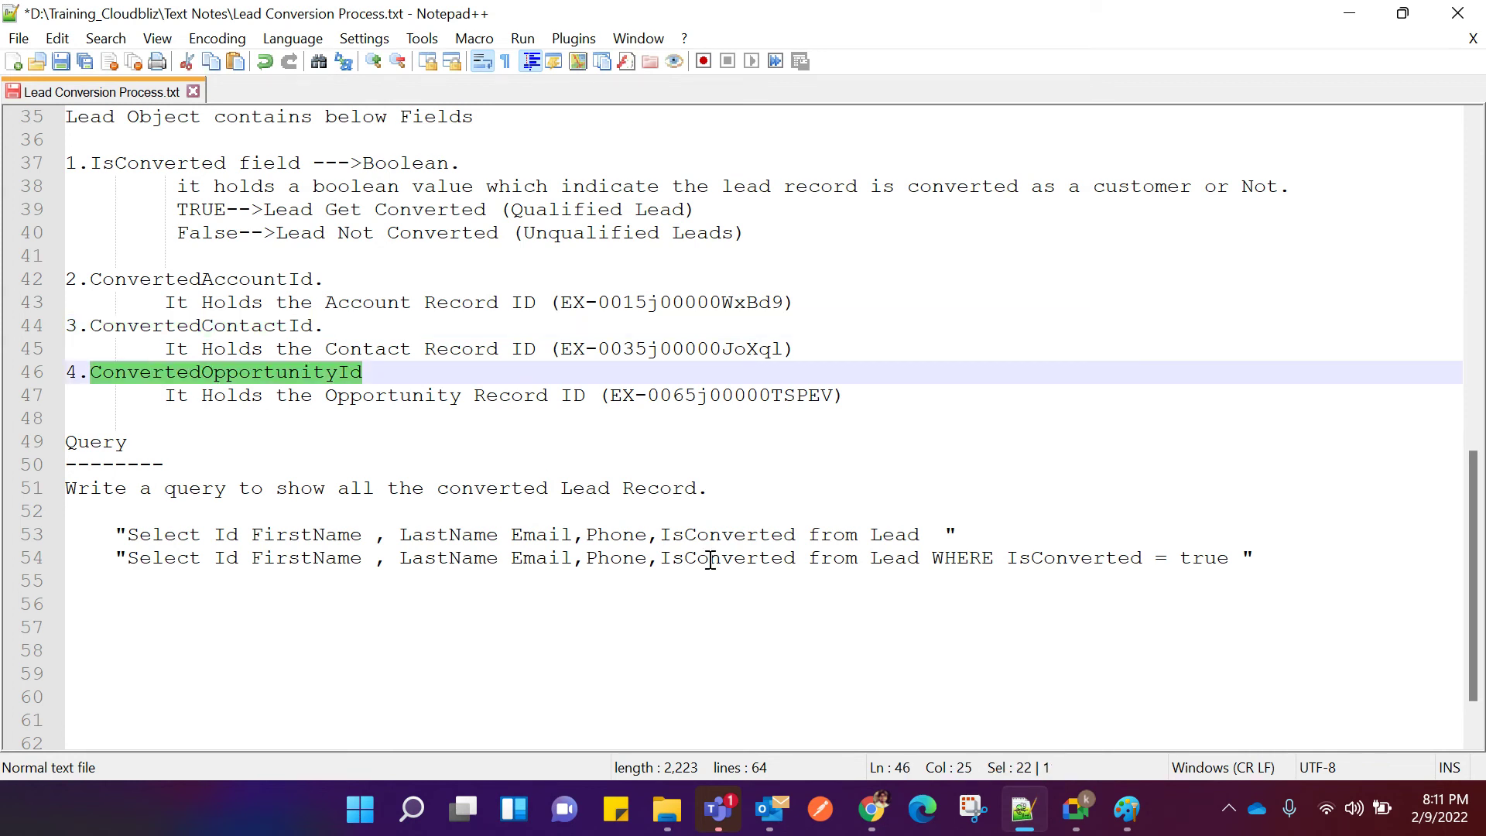
{"action": "mouse_move", "coordinate": [873, 809]}
{"action": "left_click", "coordinate": [1301, 712]}
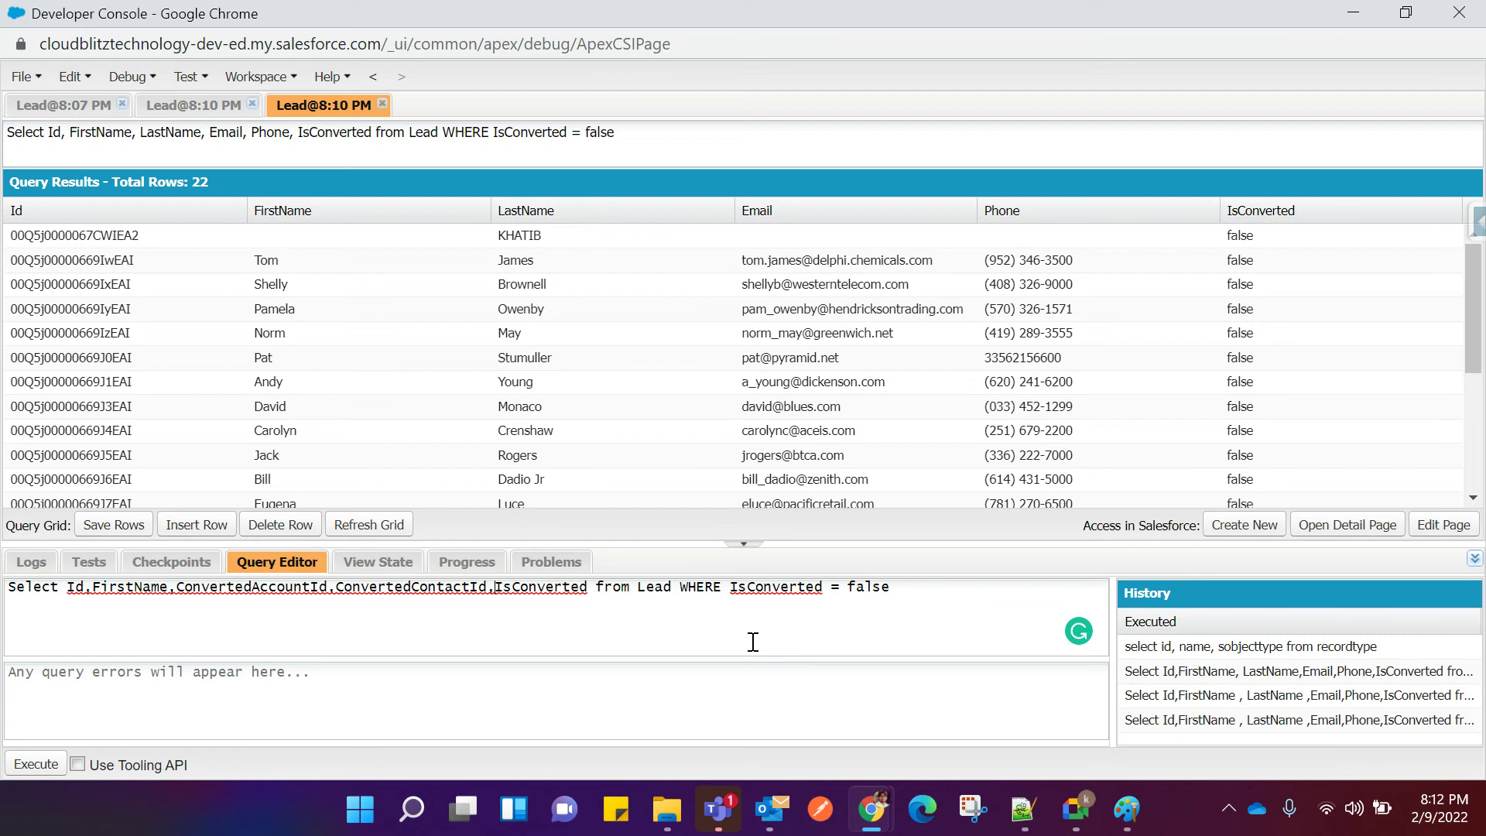
{"action": "key", "text": "ctrl+v"}
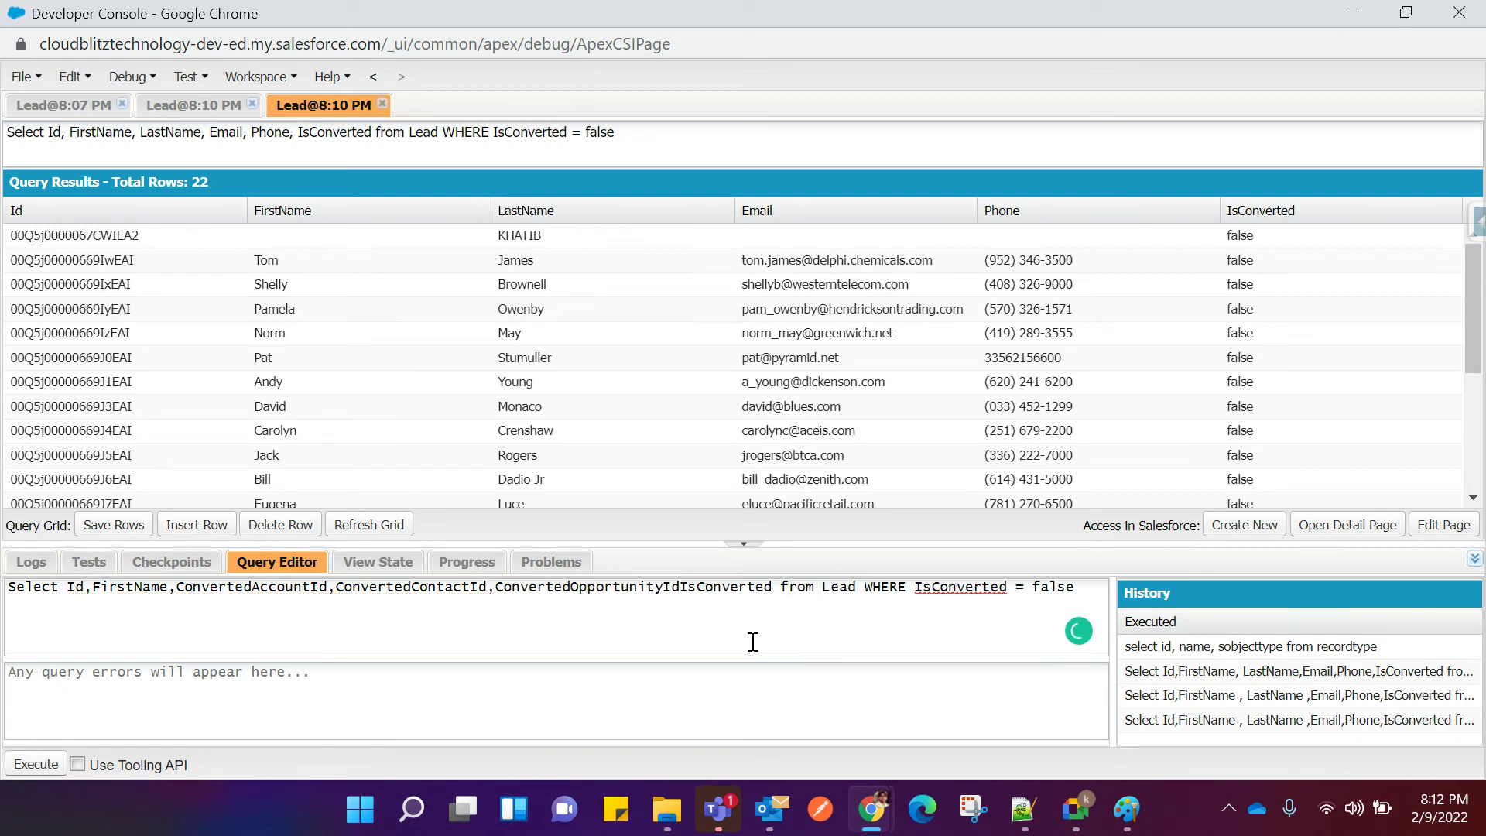
{"action": "type", "text": ","}
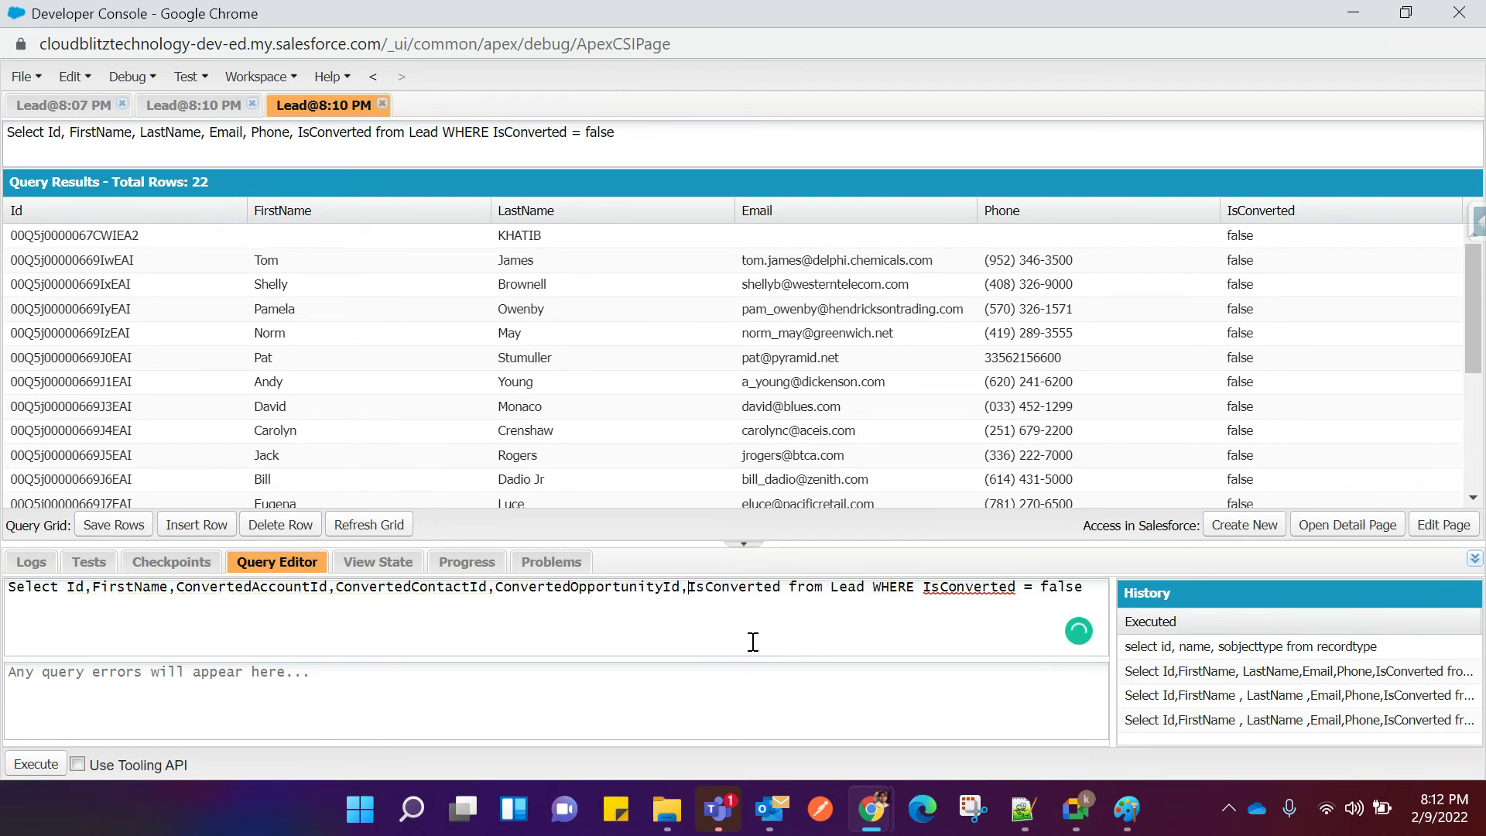
Remove the WHERE IsConverted = false filter from the end of the query and execute it.
{"action": "left_click", "coordinate": [1086, 589]}
{"action": "key", "text": "BackSpace"}
{"action": "key", "text": "BackSpace"}
{"action": "key", "text": "BackSpace"}
{"action": "key", "text": "BackSpace"}
{"action": "key", "text": "BackSpace"}
{"action": "key", "text": "BackSpace"}
{"action": "key", "text": "BackSpace"}
{"action": "key", "text": "BackSpace"}
{"action": "key", "text": "BackSpace"}
{"action": "key", "text": "BackSpace"}
{"action": "key", "text": "BackSpace"}
{"action": "key", "text": "BackSpace"}
{"action": "key", "text": "BackSpace"}
{"action": "key", "text": "BackSpace"}
{"action": "key", "text": "BackSpace"}
{"action": "key", "text": "BackSpace"}
{"action": "key", "text": "BackSpace"}
{"action": "key", "text": "BackSpace"}
{"action": "key", "text": "BackSpace"}
{"action": "key", "text": "BackSpace"}
{"action": "key", "text": "BackSpace"}
{"action": "key", "text": "BackSpace"}
{"action": "key", "text": "BackSpace"}
{"action": "key", "text": "BackSpace"}
{"action": "key", "text": "BackSpace"}
{"action": "key", "text": "BackSpace"}
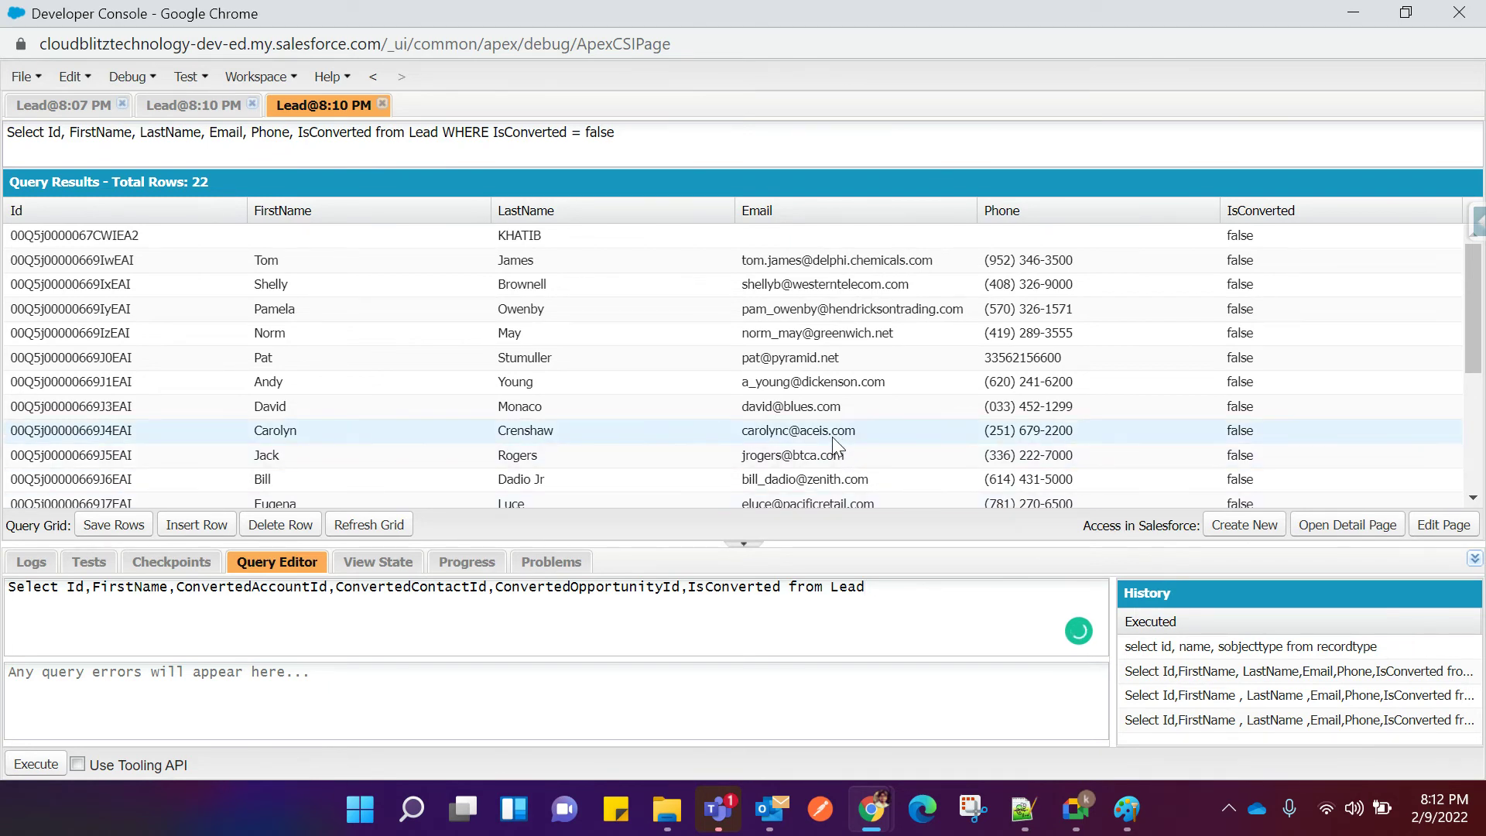
{"action": "left_click", "coordinate": [45, 766]}
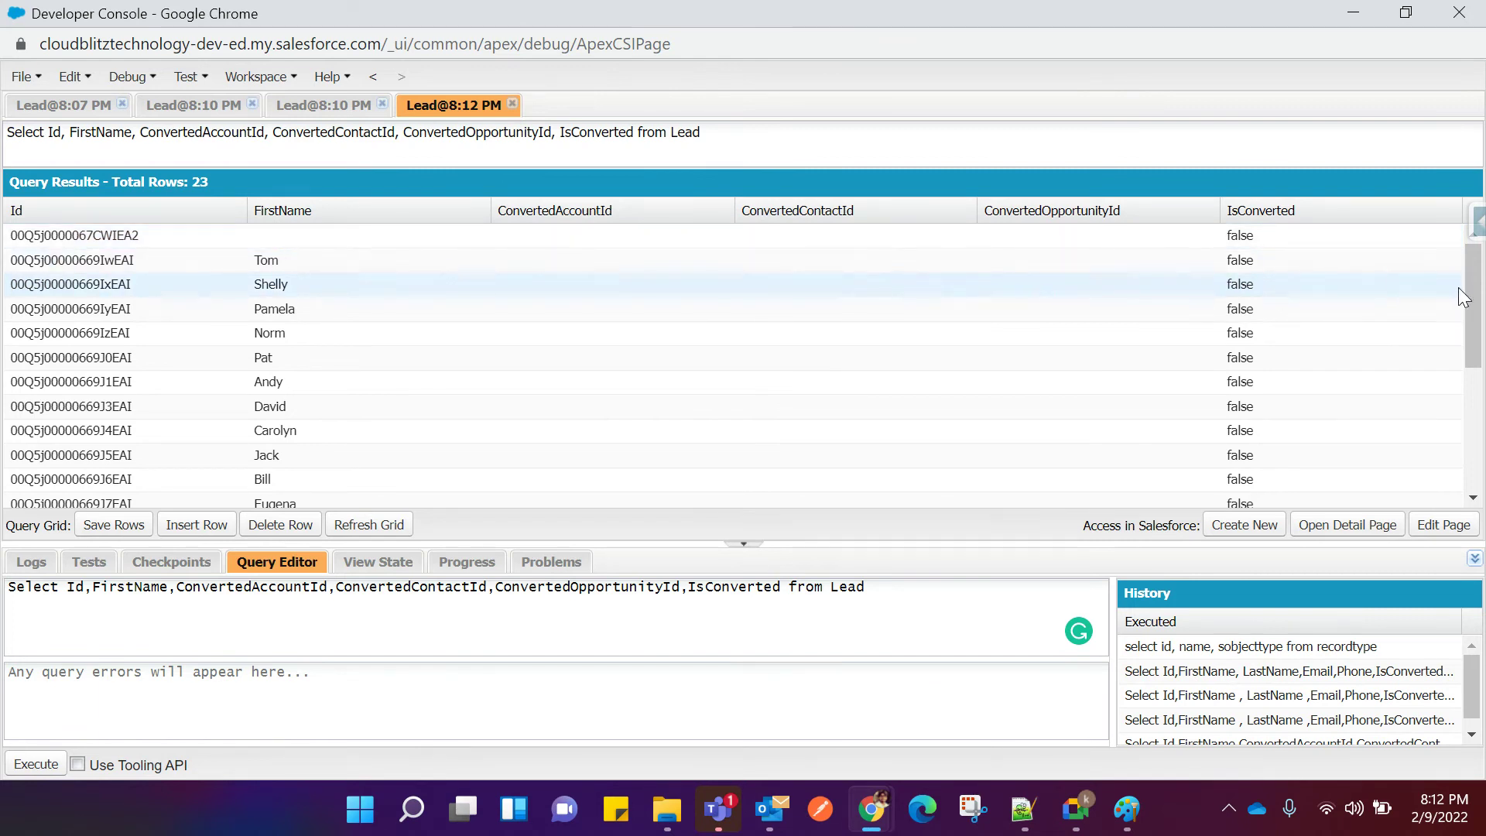
Copy the converted lead's ConvertedAccountId value from the results and paste it after the Account Record ID example in the Notepad++ notes.
{"action": "scroll", "coordinate": [1463, 297], "scroll_direction": "down", "scroll_amount": 5}
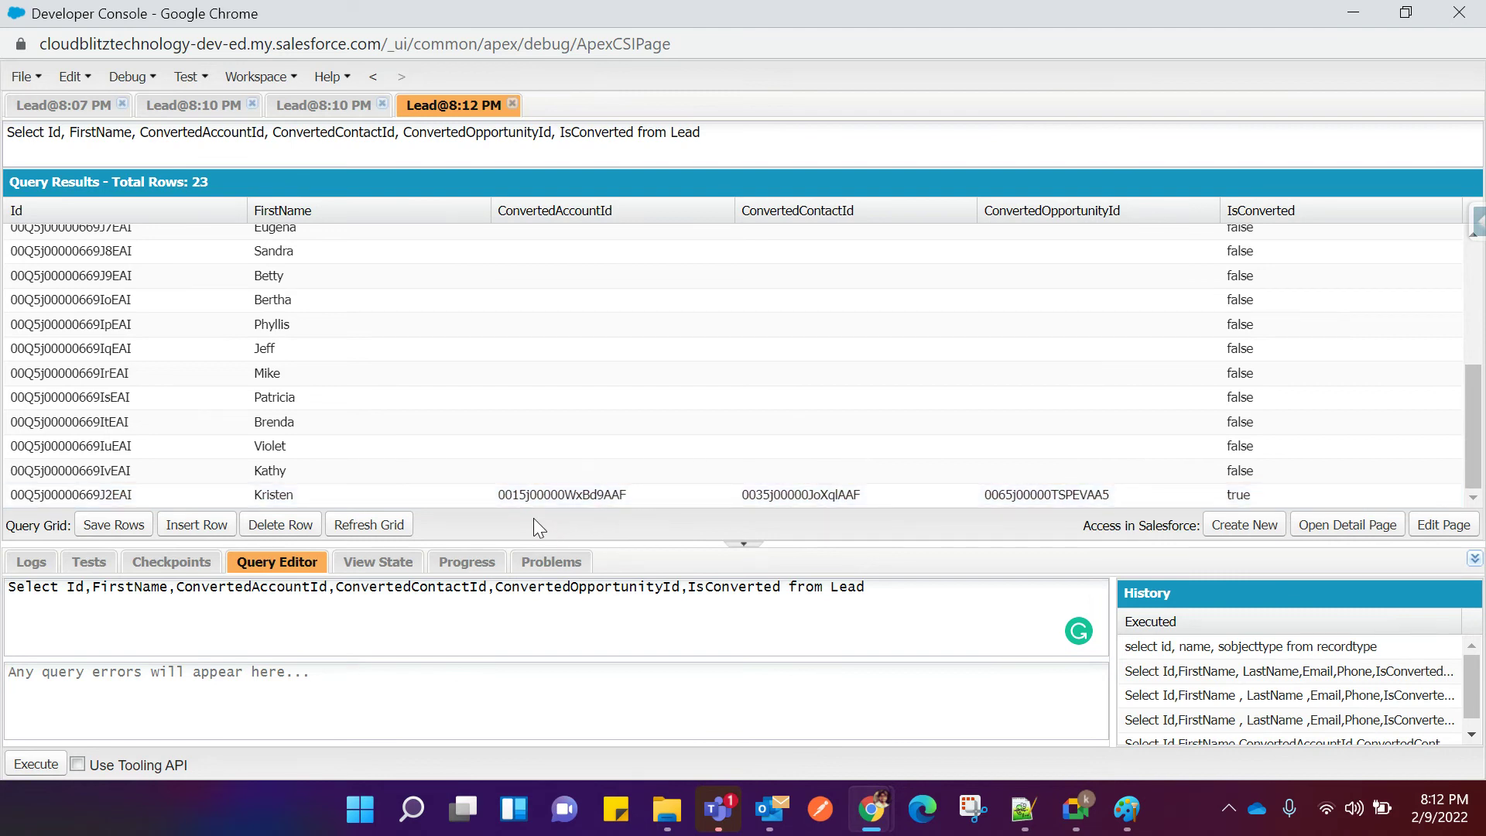
{"action": "double_click", "coordinate": [634, 491]}
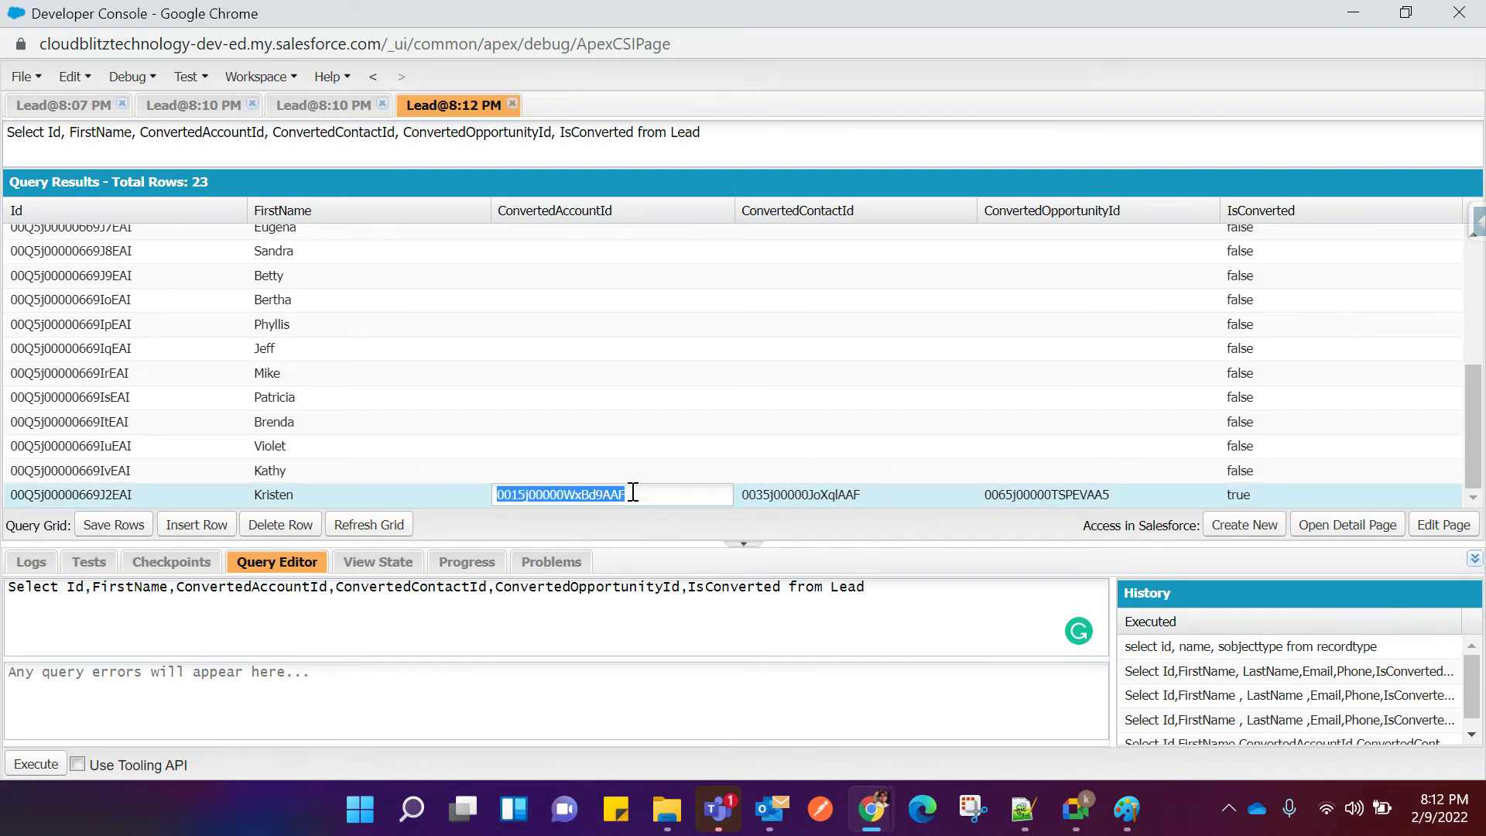
{"action": "right_click", "coordinate": [504, 492]}
{"action": "left_click", "coordinate": [542, 514]}
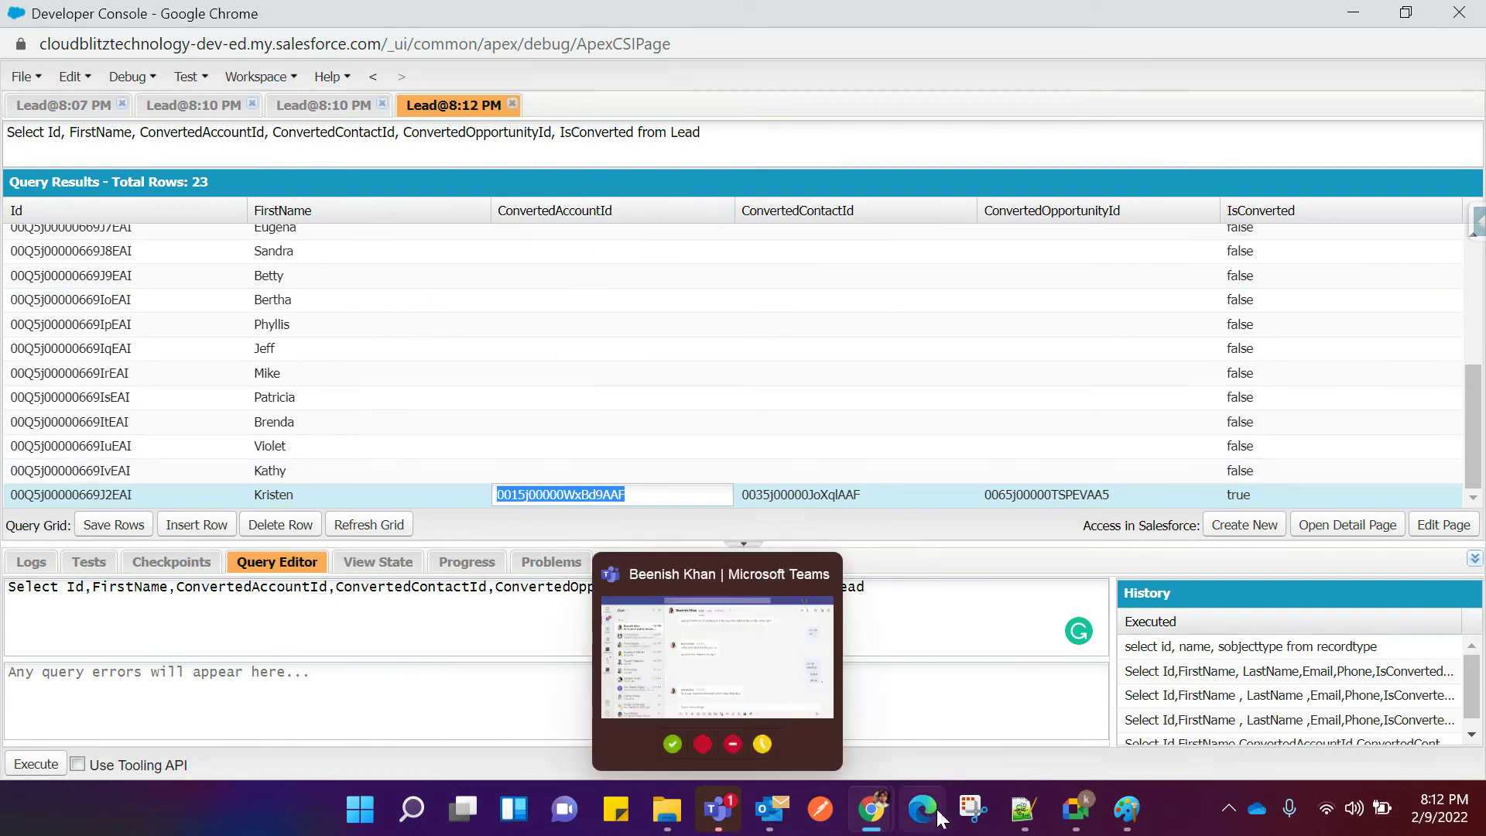
{"action": "left_click", "coordinate": [1023, 809]}
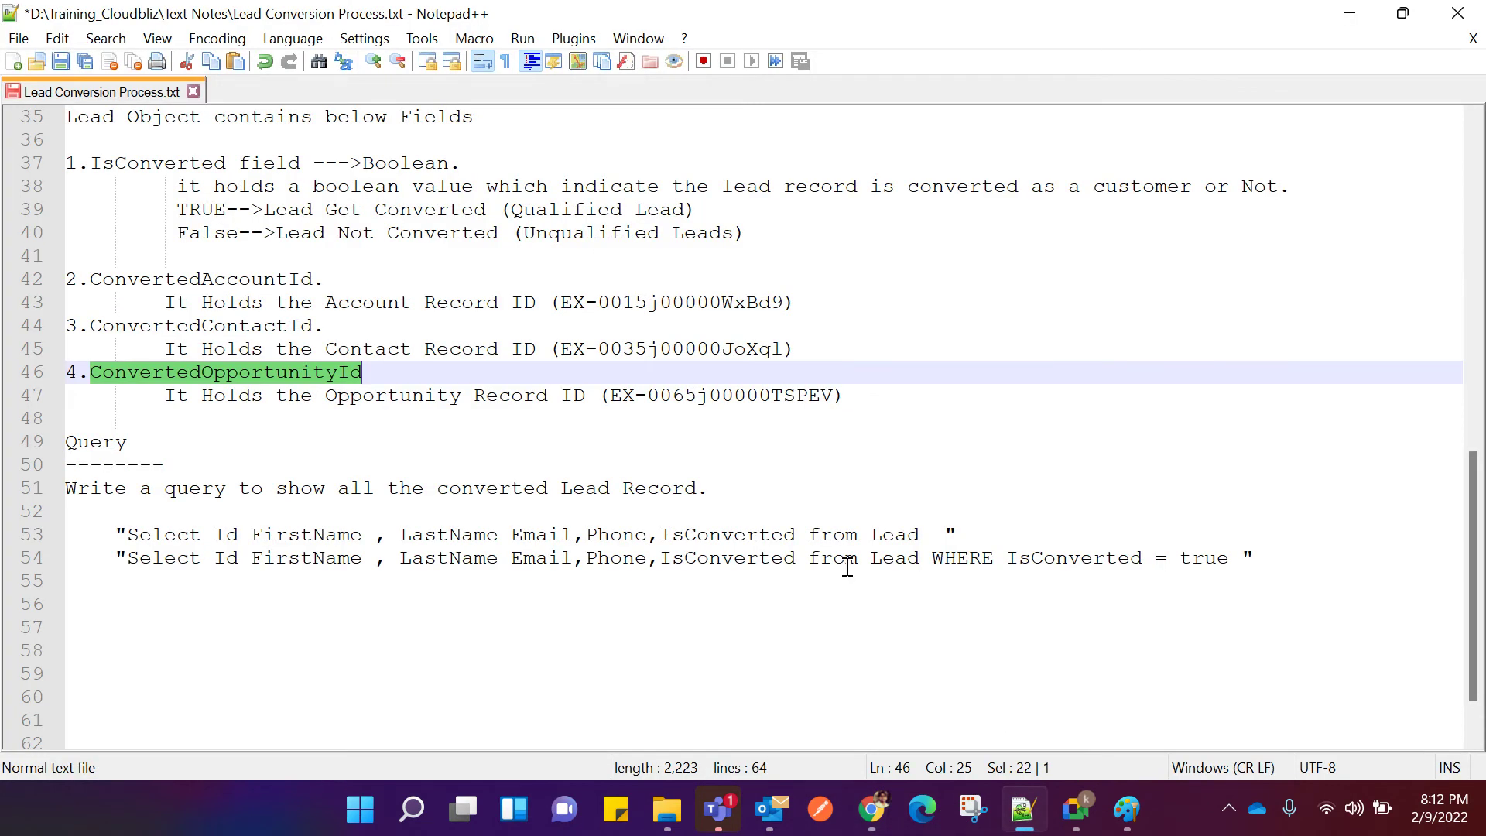
{"action": "scroll", "coordinate": [847, 542], "scroll_direction": "up", "scroll_amount": 1}
{"action": "left_click", "coordinate": [833, 373]}
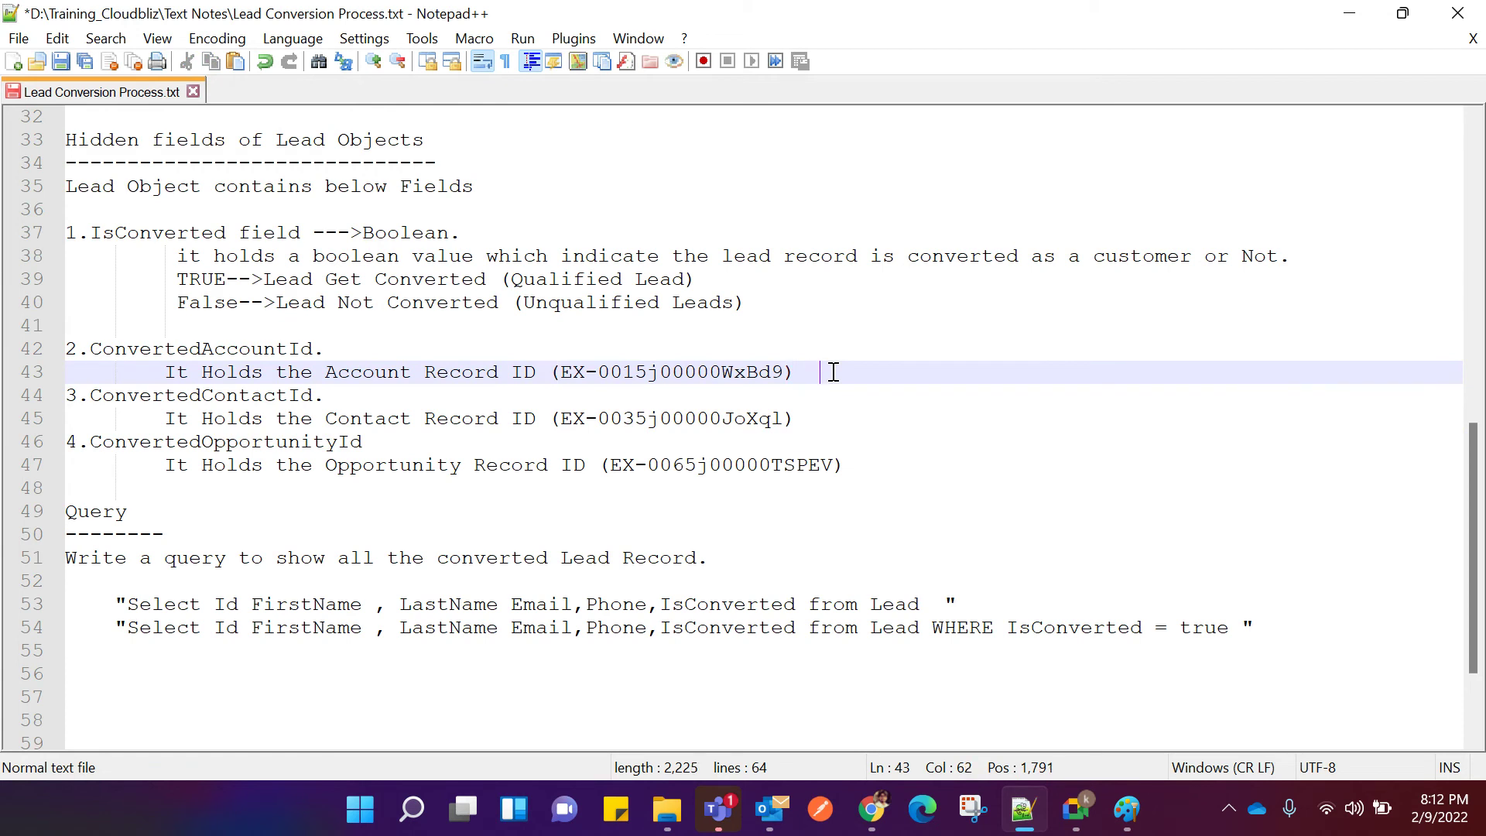
{"action": "key", "text": "ctrl+v"}
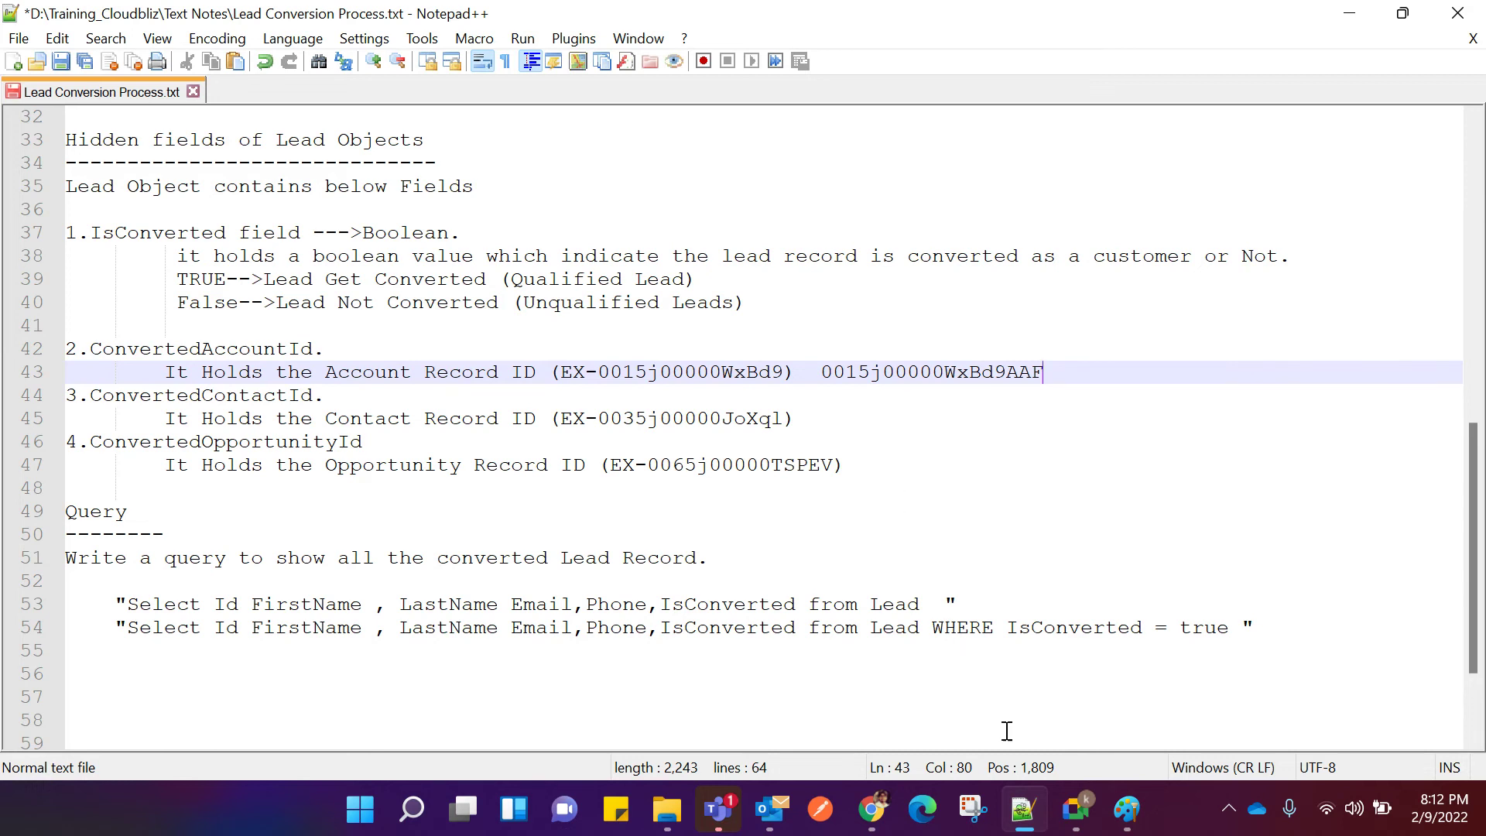
Copy the converted lead's ConvertedContactId value from the Developer Console results and paste it after the Contact Record ID example in the notes.
{"action": "mouse_move", "coordinate": [879, 823]}
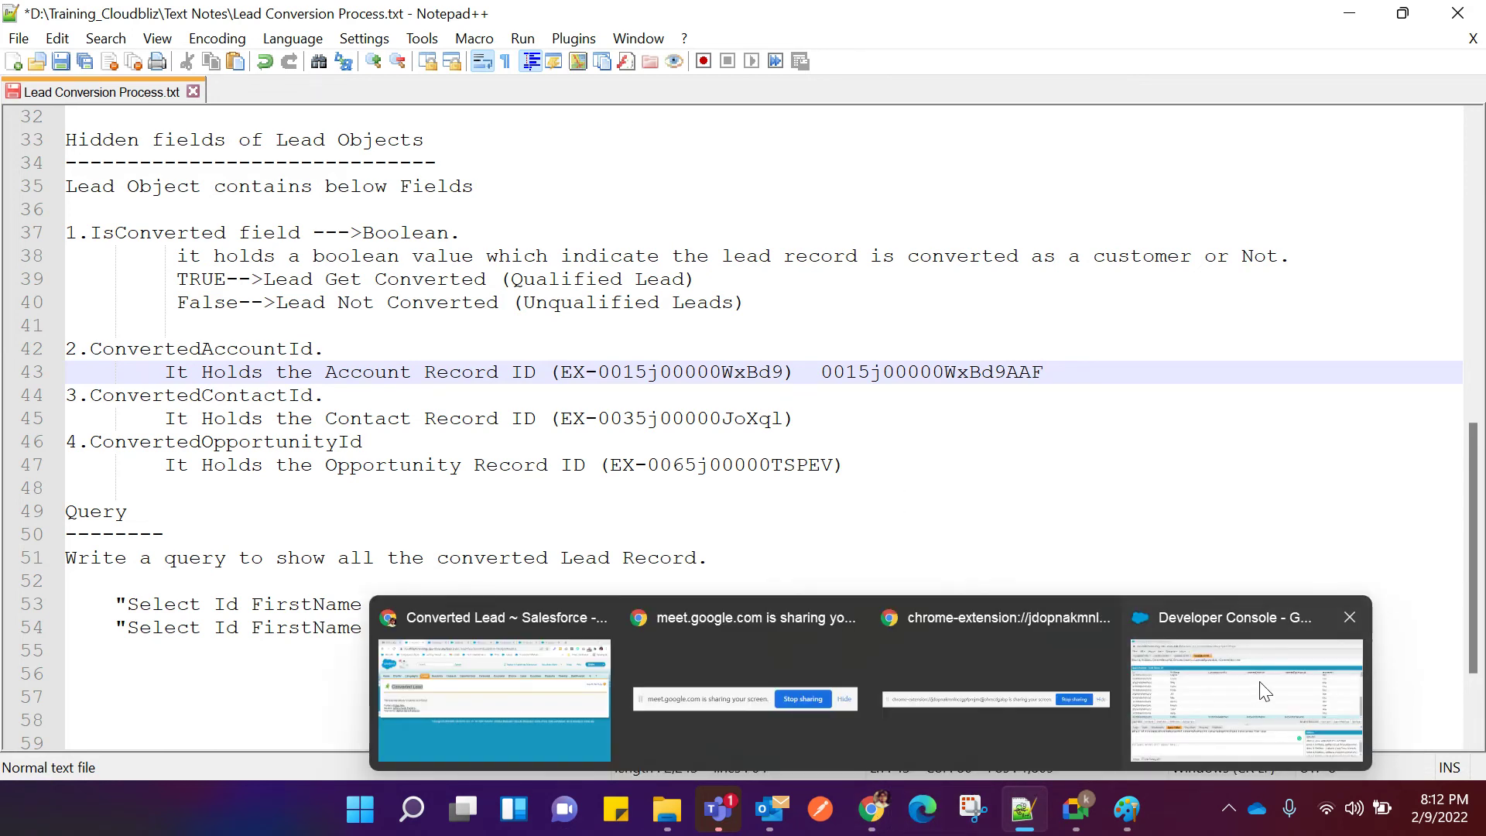
{"action": "left_click", "coordinate": [1247, 697]}
{"action": "double_click", "coordinate": [824, 487]}
{"action": "left_click_drag", "start_coordinate": [858, 496], "coordinate": [741, 497]}
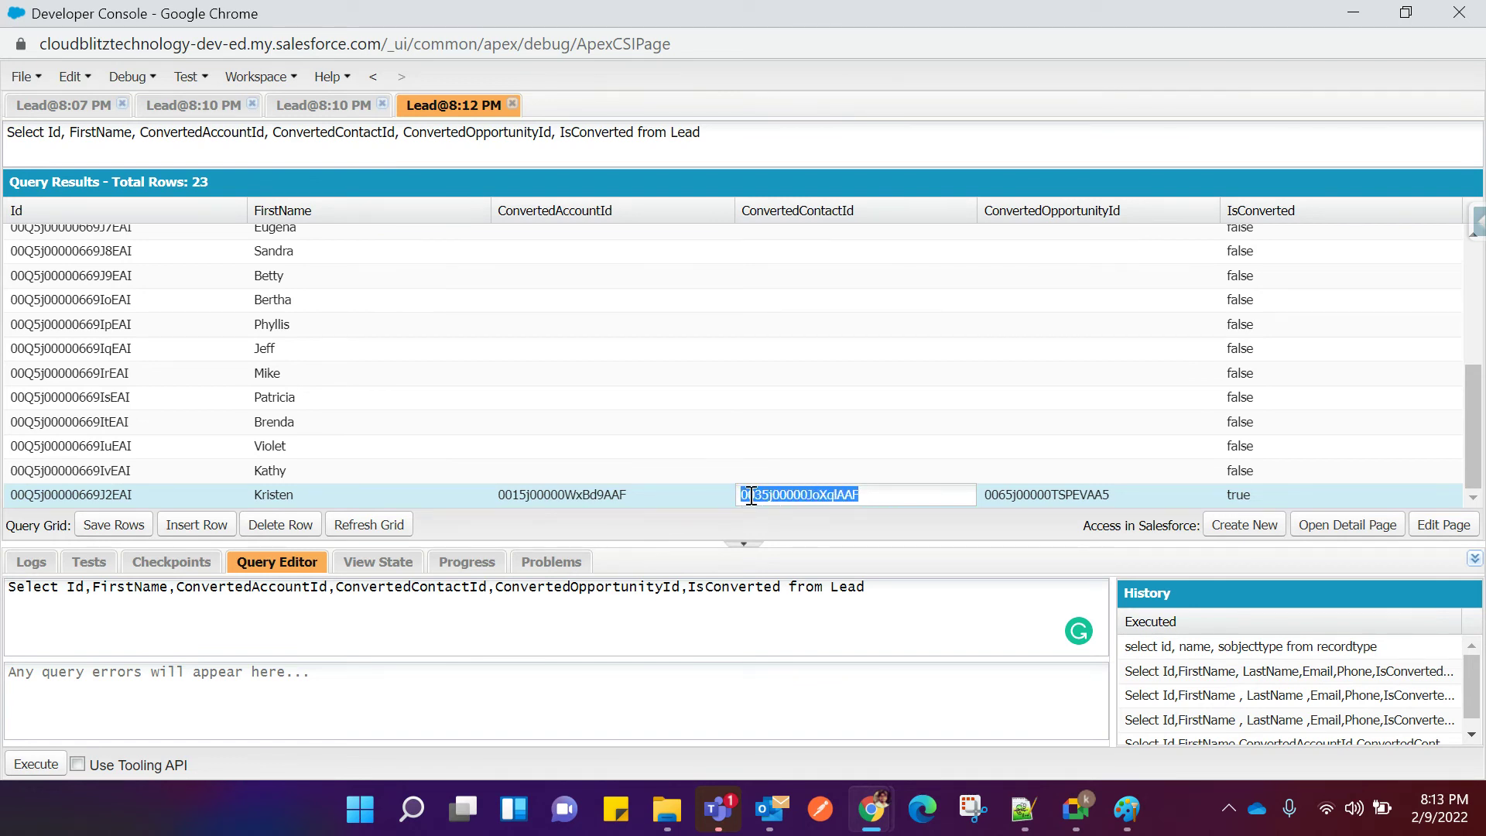
{"action": "right_click", "coordinate": [755, 492]}
{"action": "left_click", "coordinate": [776, 511]}
{"action": "mouse_move", "coordinate": [1023, 809]}
{"action": "left_click", "coordinate": [1026, 730]}
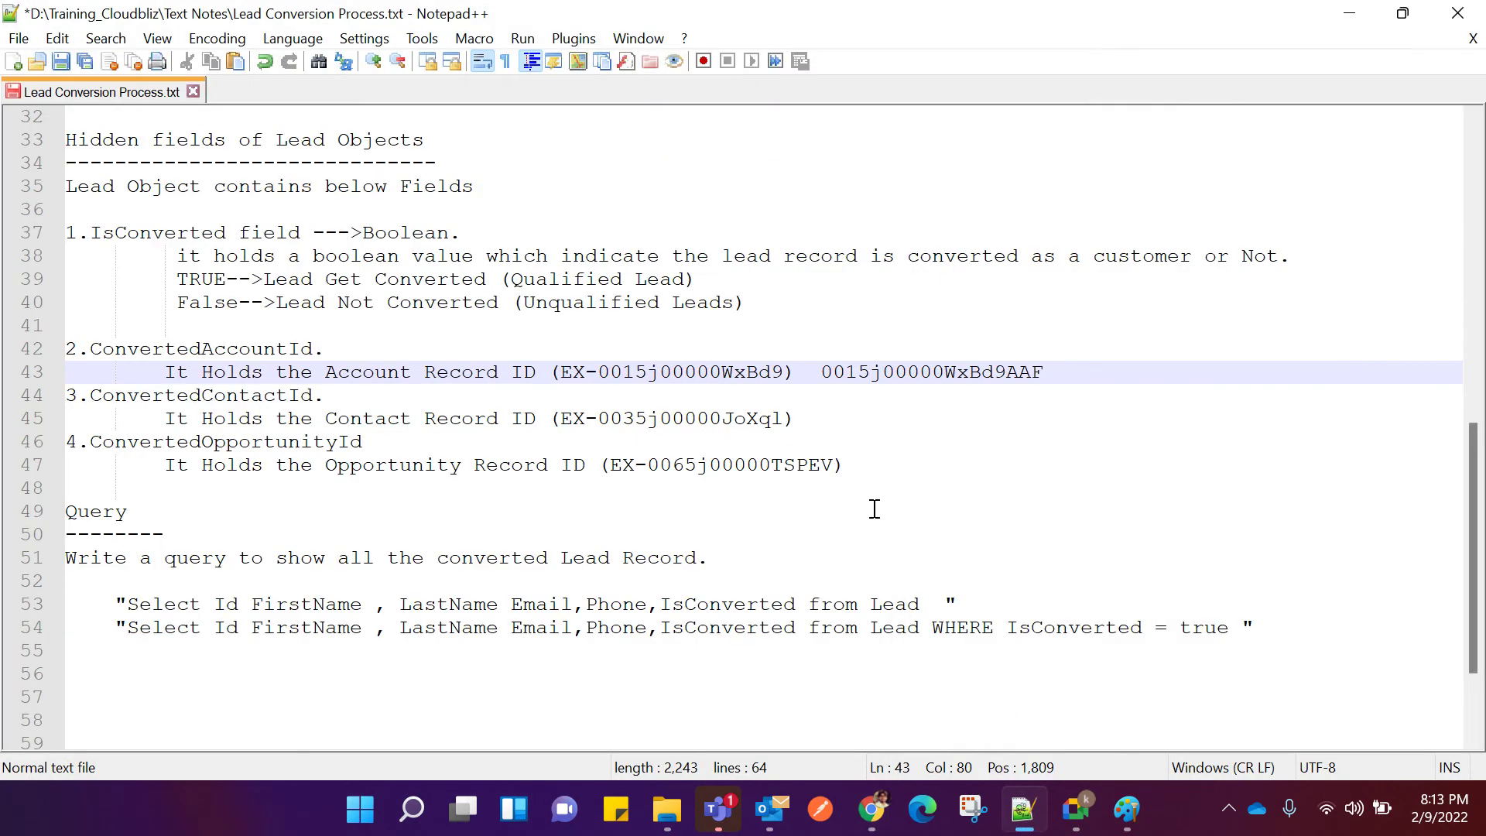
{"action": "left_click", "coordinate": [840, 423]}
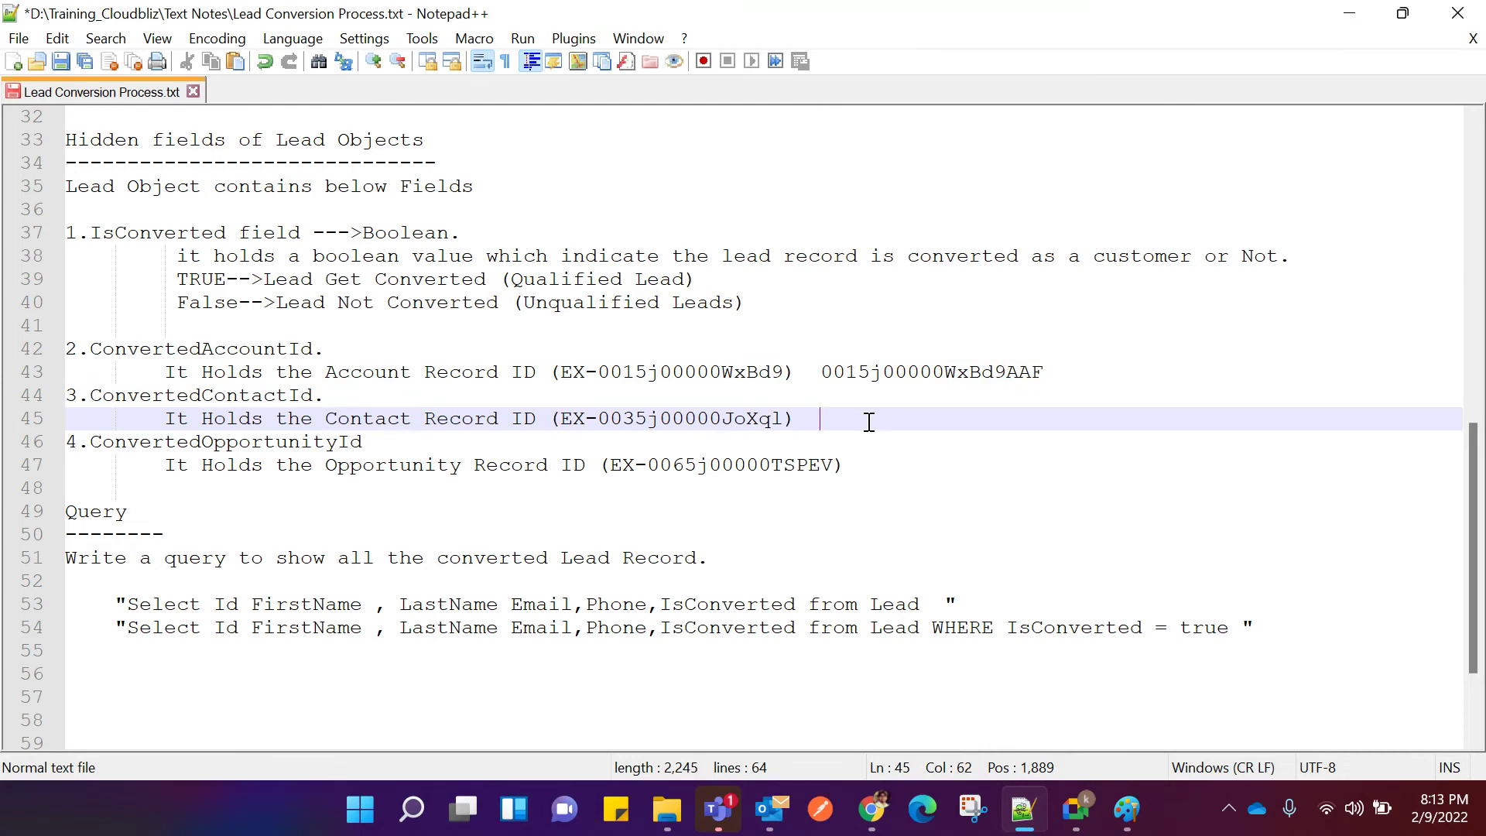
{"action": "key", "text": "ctrl+v"}
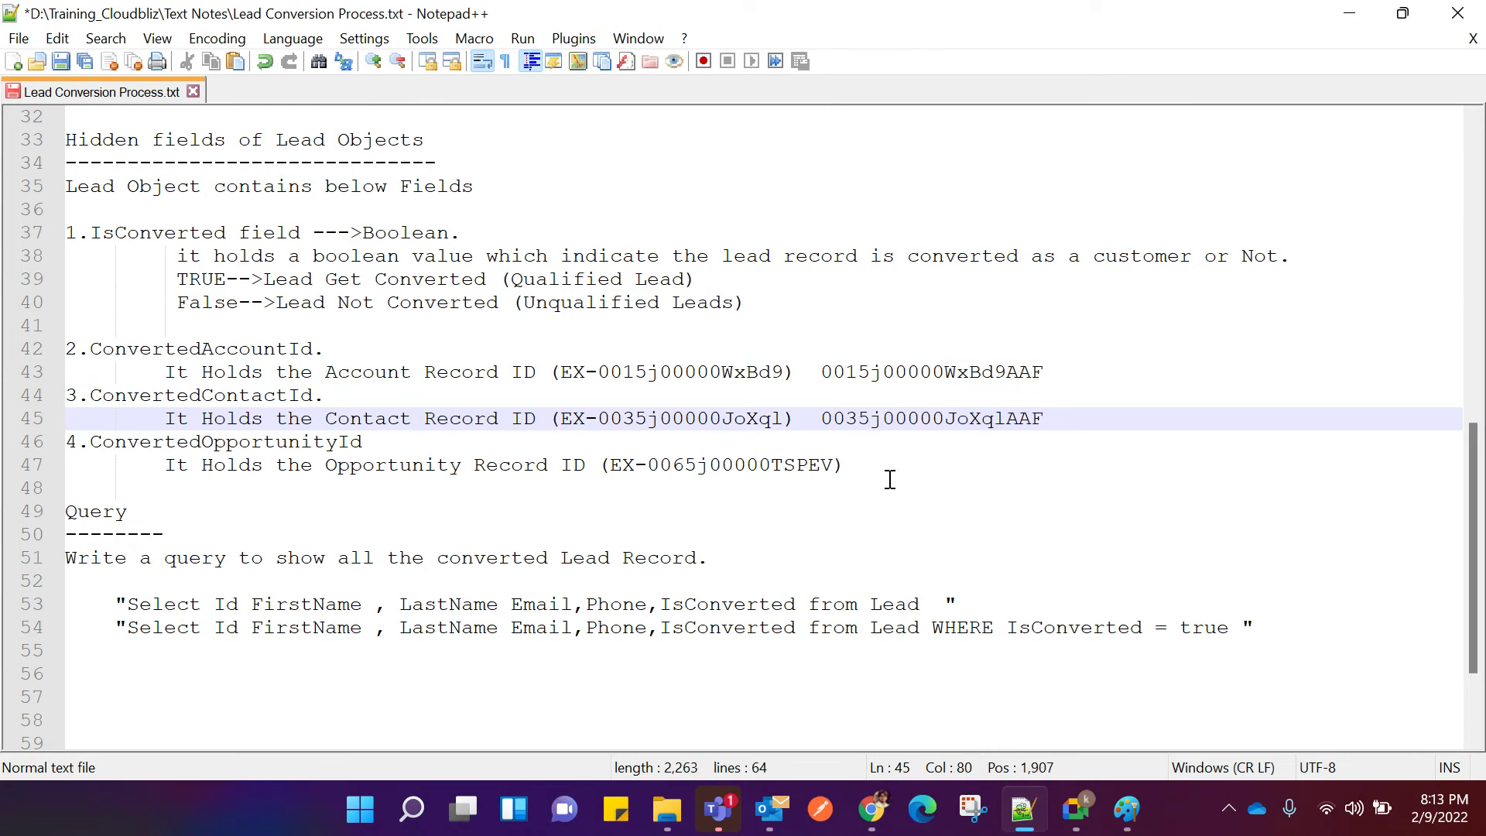
Copy the converted lead's ConvertedOpportunityId from the Developer Console, paste it after the Opportunity Record ID example in the notes, and align the three pasted IDs.
{"action": "left_click", "coordinate": [870, 470]}
{"action": "mouse_move", "coordinate": [1030, 821]}
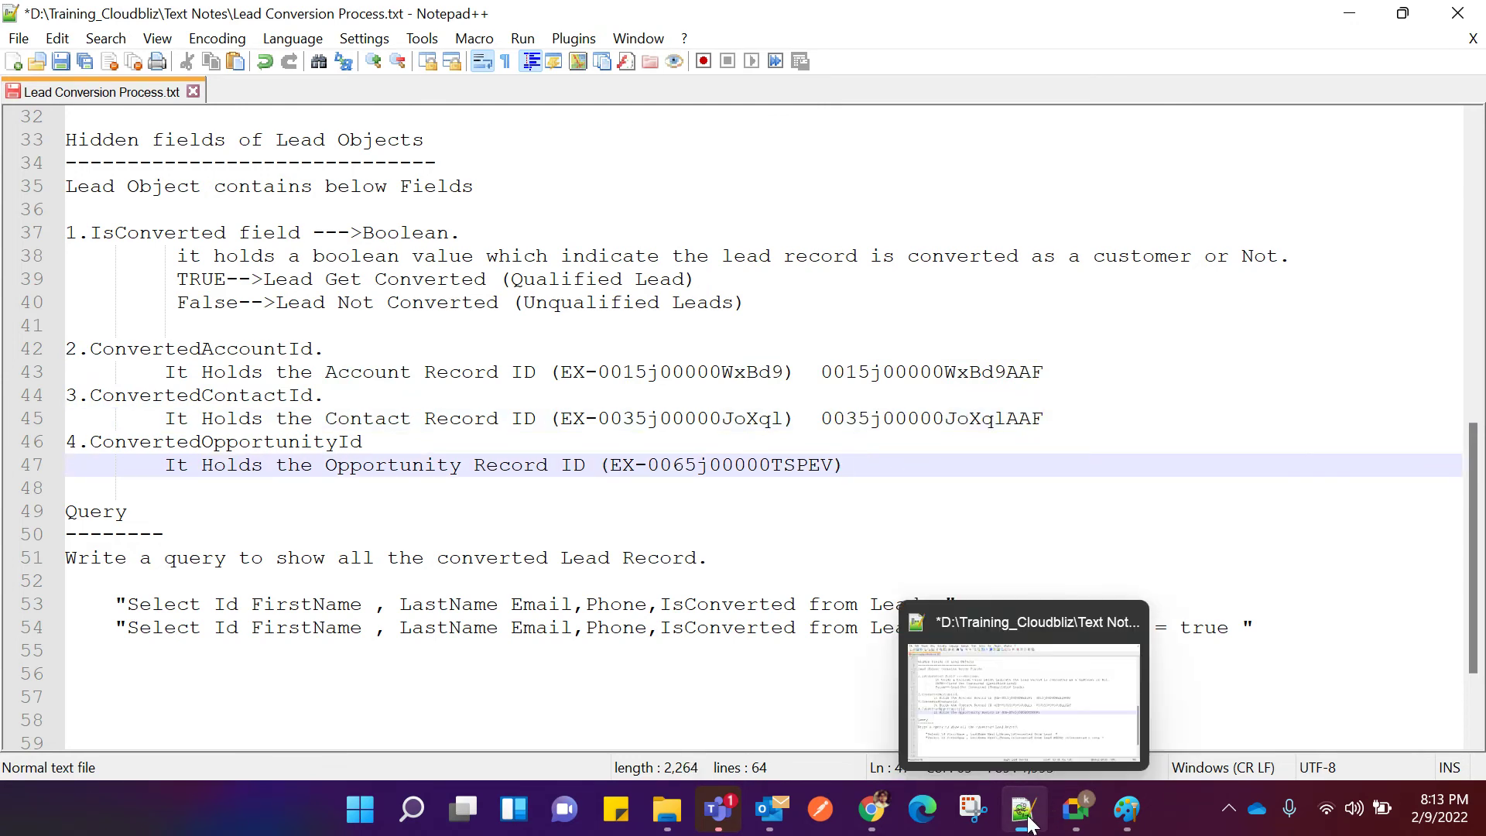
{"action": "mouse_move", "coordinate": [872, 811]}
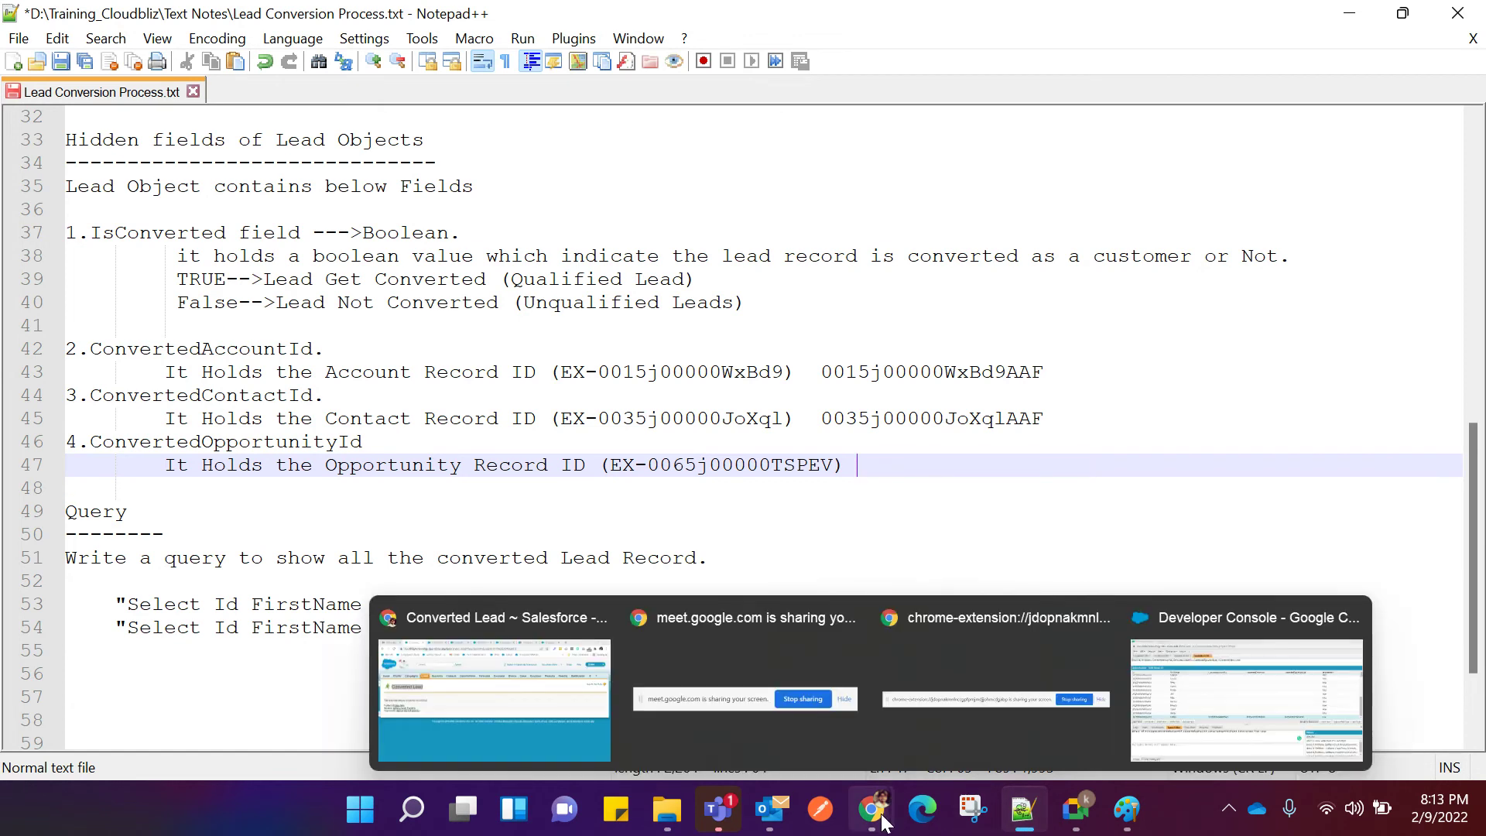
{"action": "left_click", "coordinate": [1175, 709]}
{"action": "double_click", "coordinate": [1034, 488]}
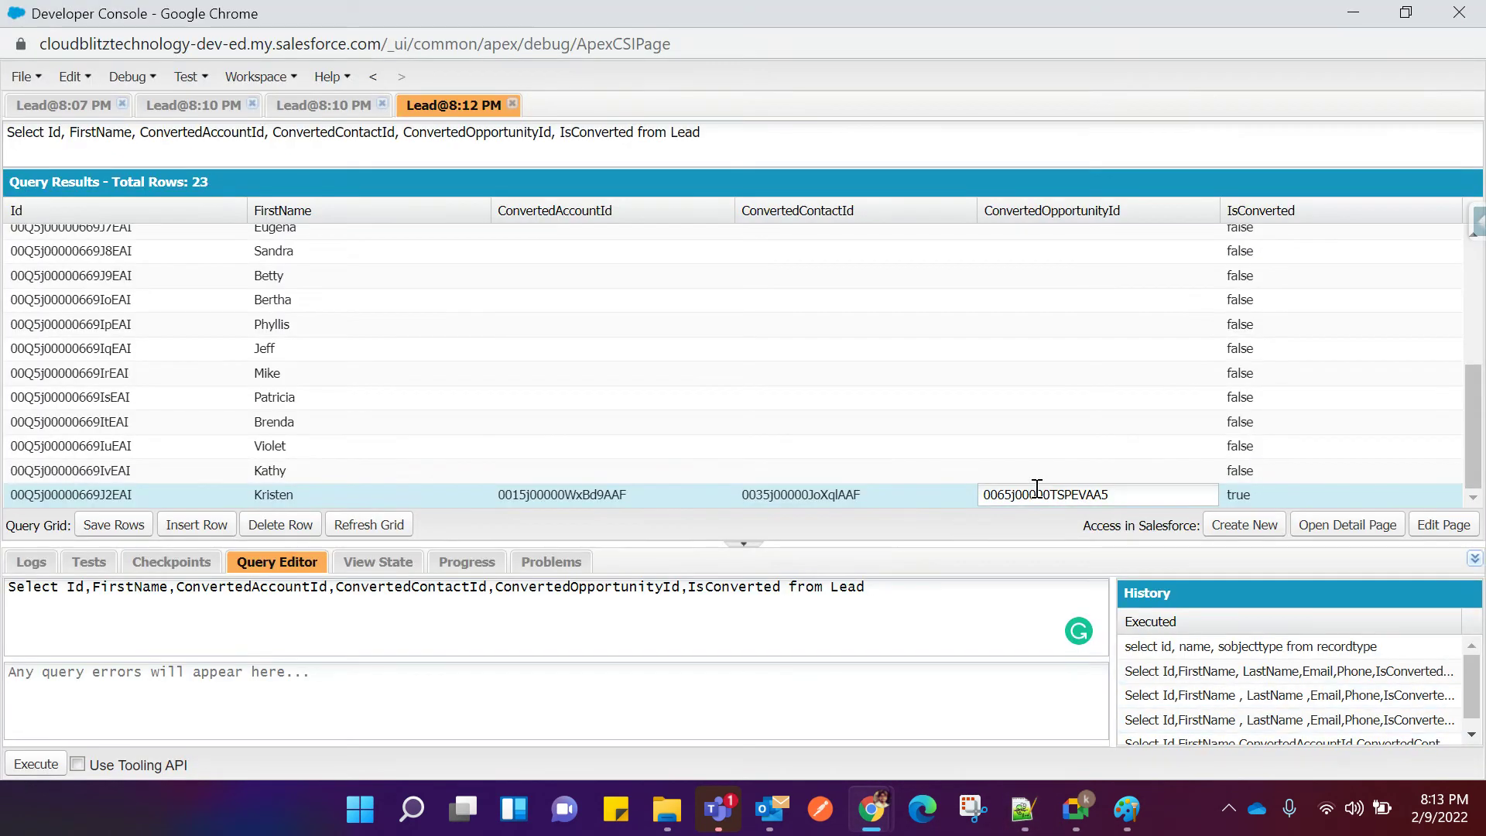
{"action": "left_click_drag", "start_coordinate": [1114, 495], "coordinate": [981, 495]}
{"action": "right_click", "coordinate": [1002, 494]}
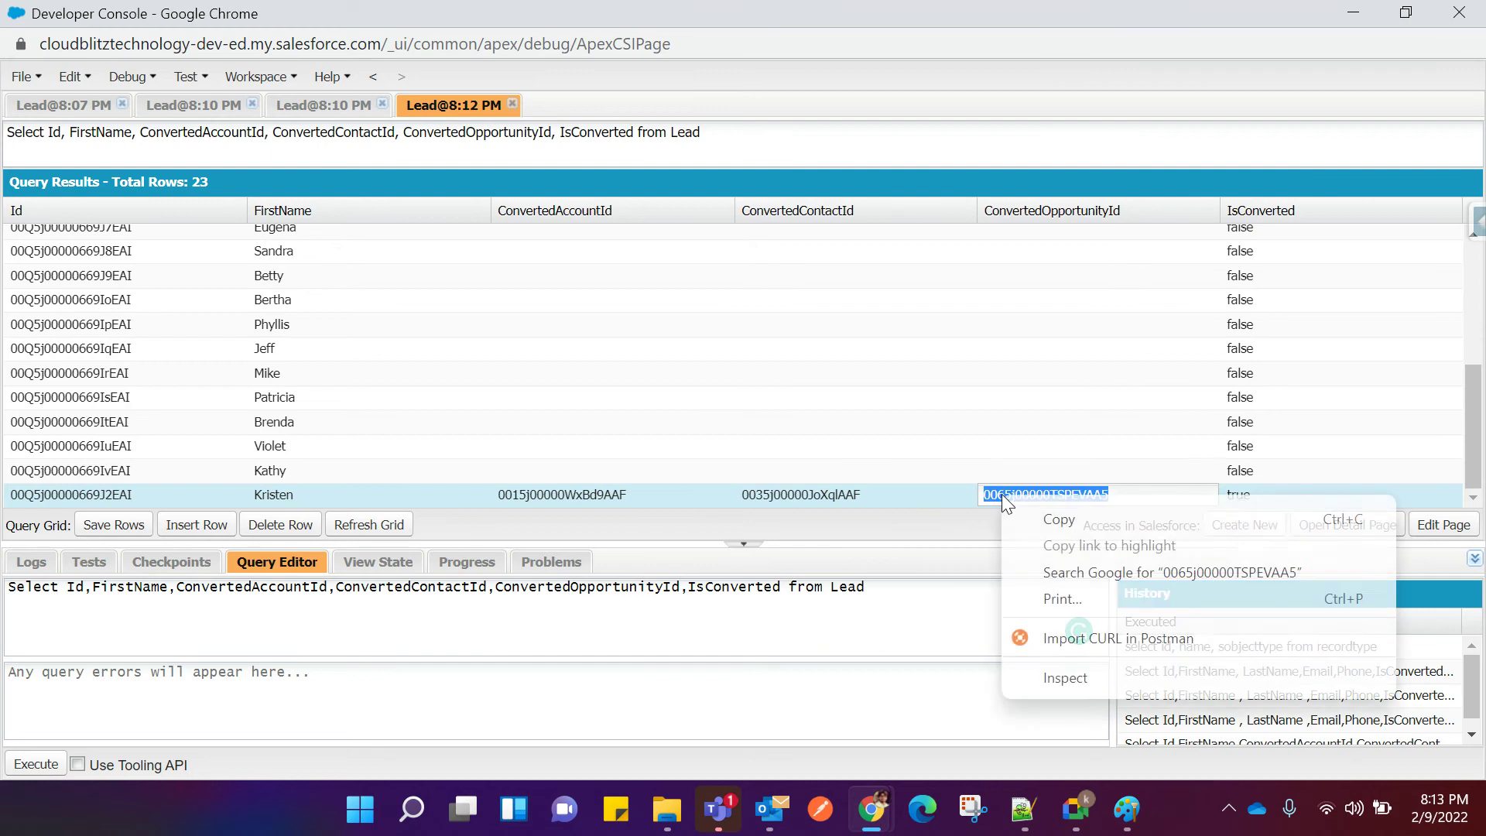
{"action": "left_click", "coordinate": [1023, 517]}
{"action": "left_click", "coordinate": [1020, 813]}
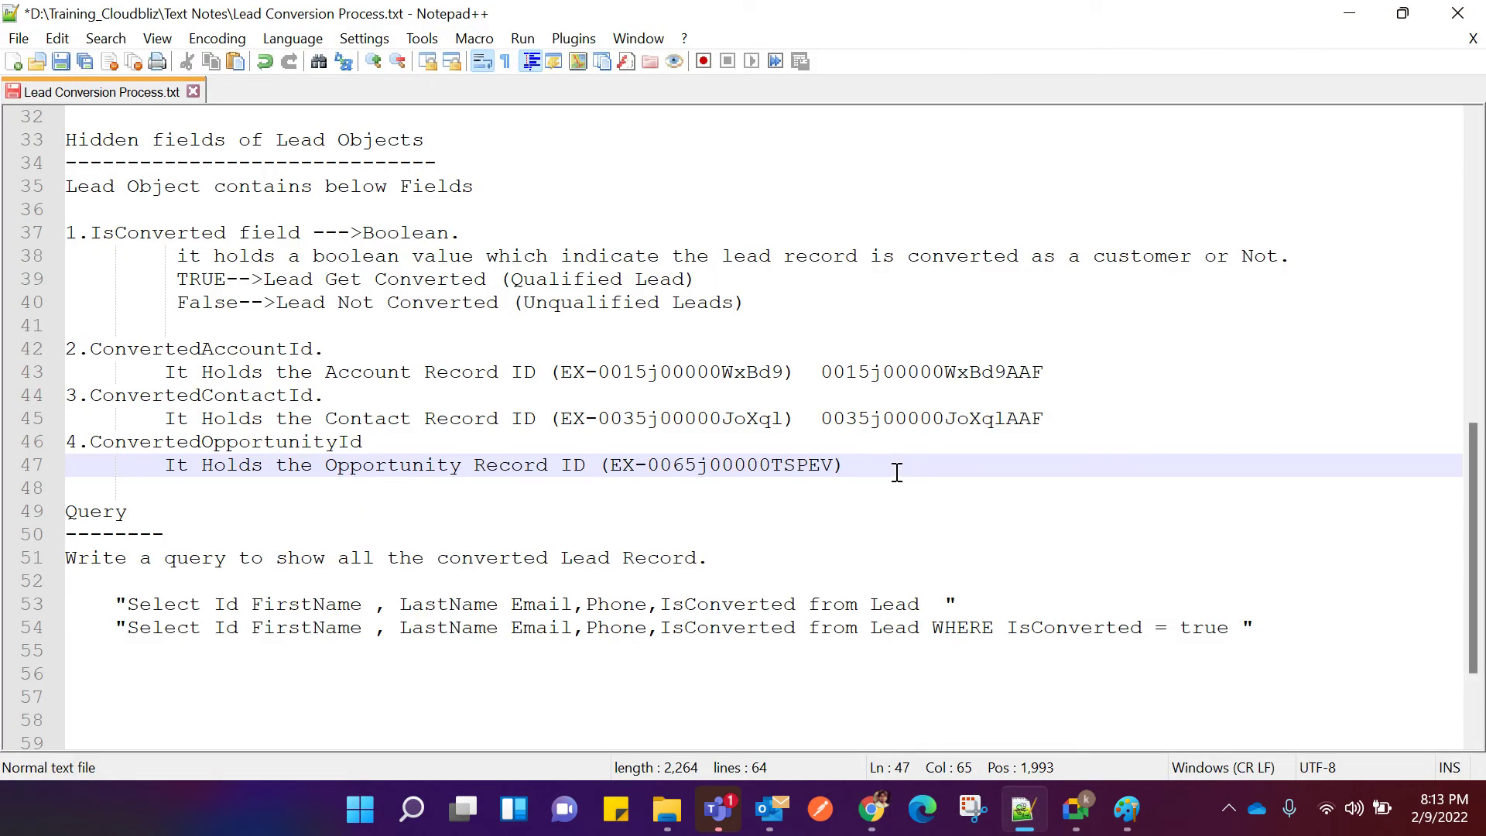
{"action": "key", "text": "ctrl+v"}
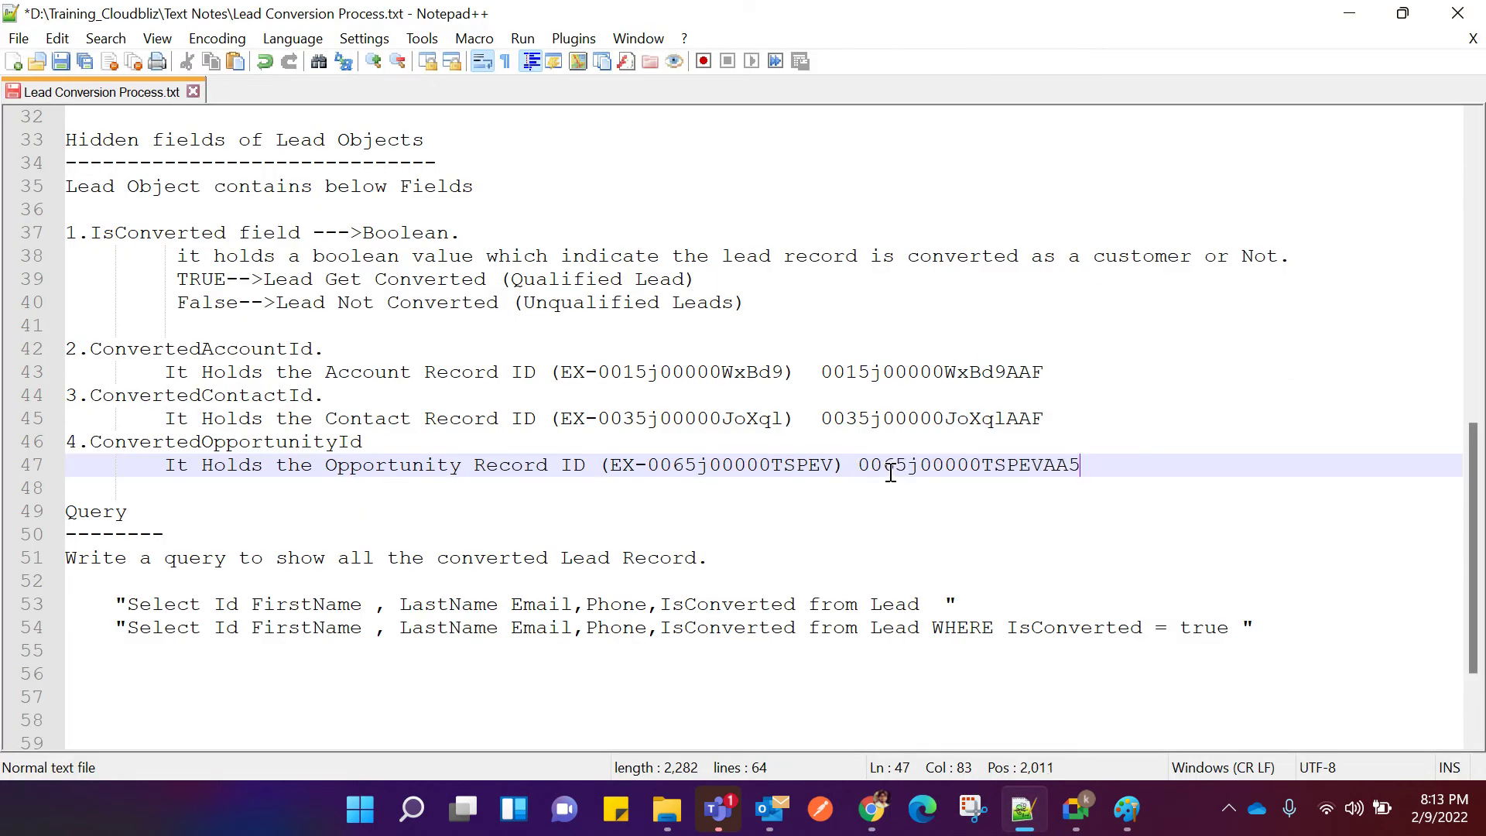
{"action": "left_click", "coordinate": [821, 418]}
{"action": "left_click", "coordinate": [830, 377]}
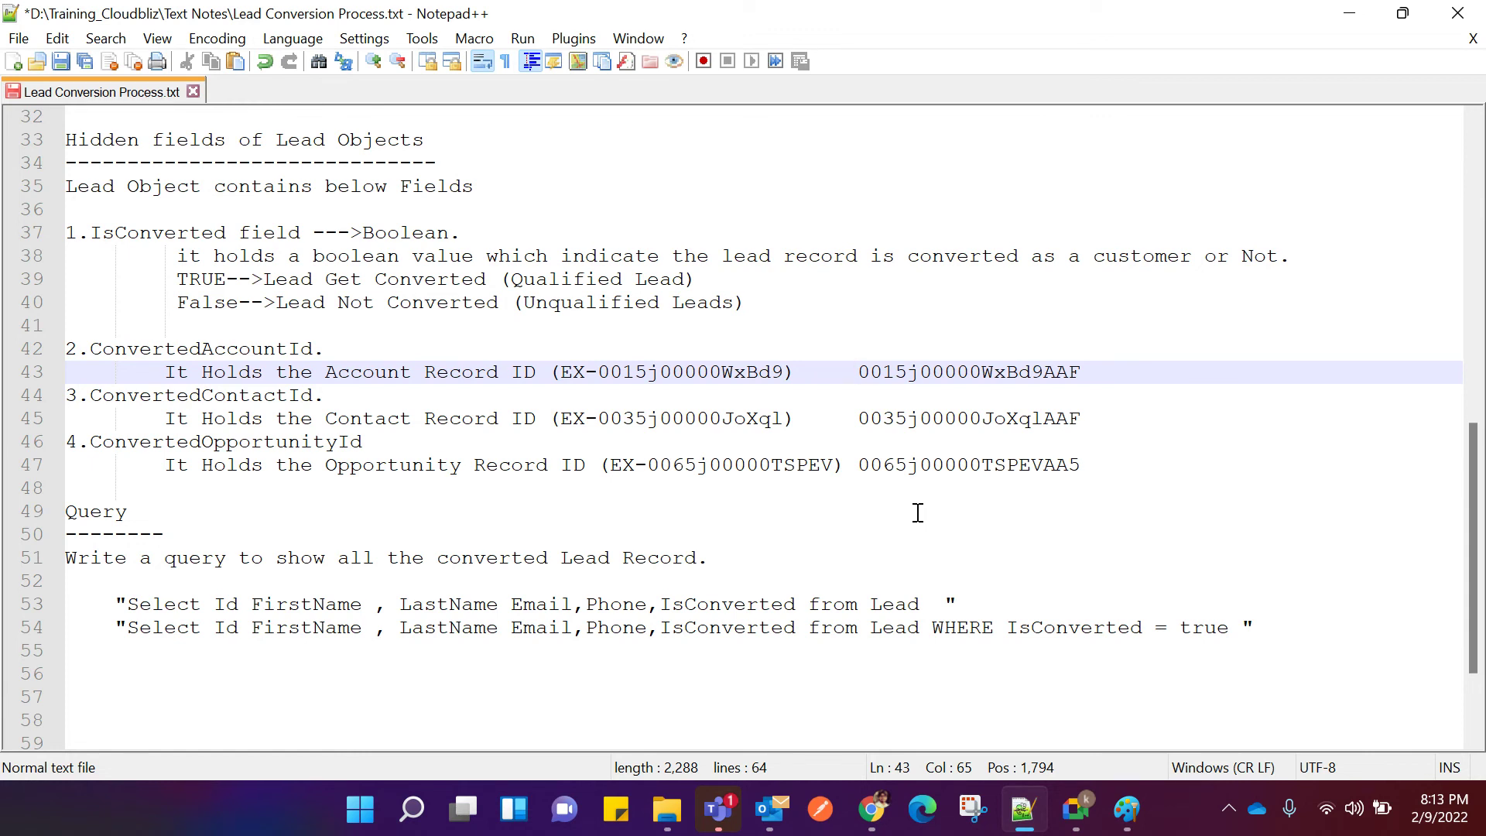
Separate the last three characters of the pasted account, contact and opportunity IDs with spaces.
{"action": "left_click", "coordinate": [1047, 372]}
{"action": "left_click", "coordinate": [1044, 419]}
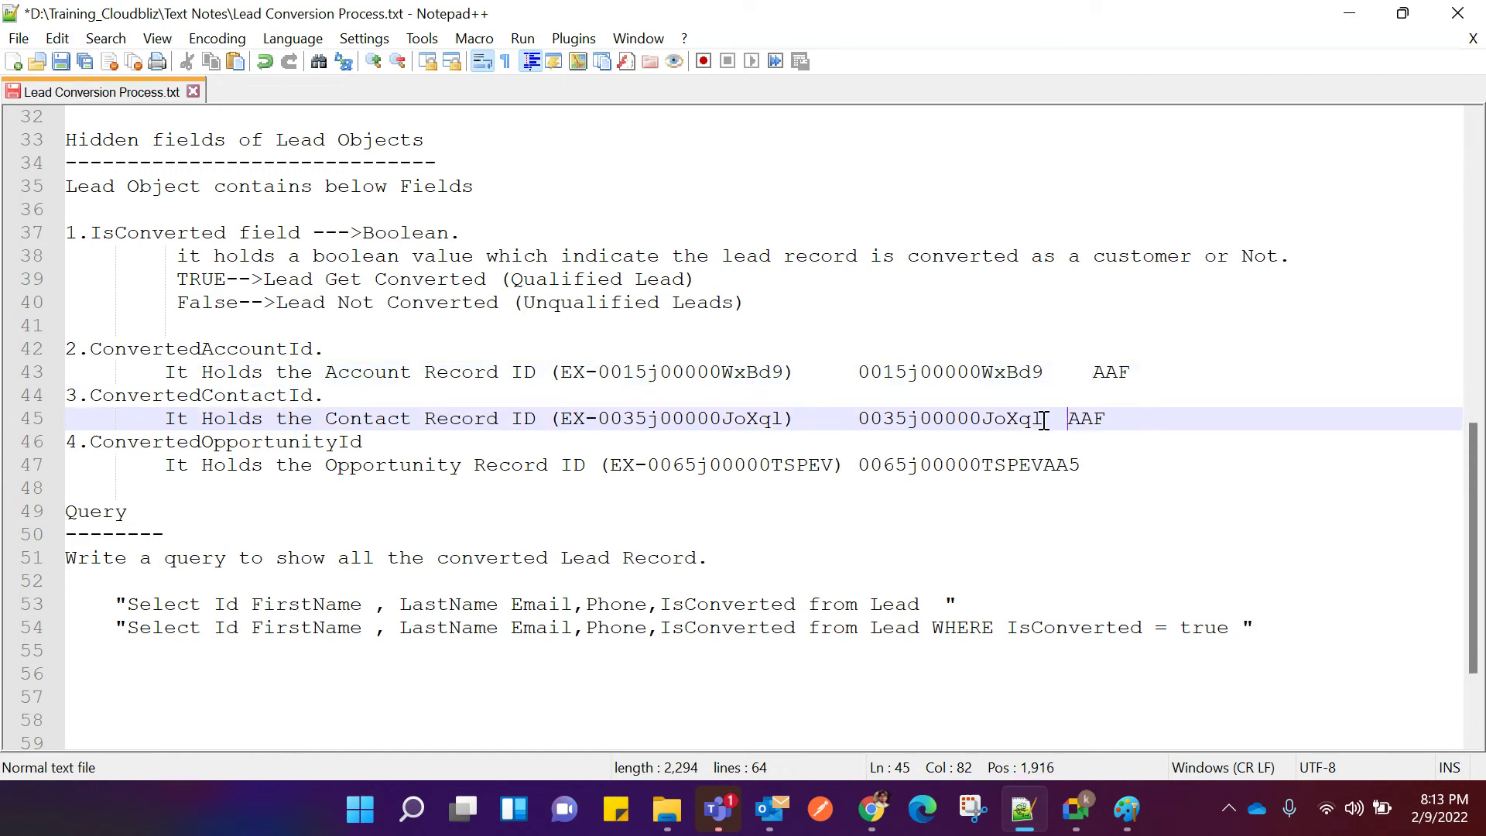
{"action": "left_click", "coordinate": [1047, 465]}
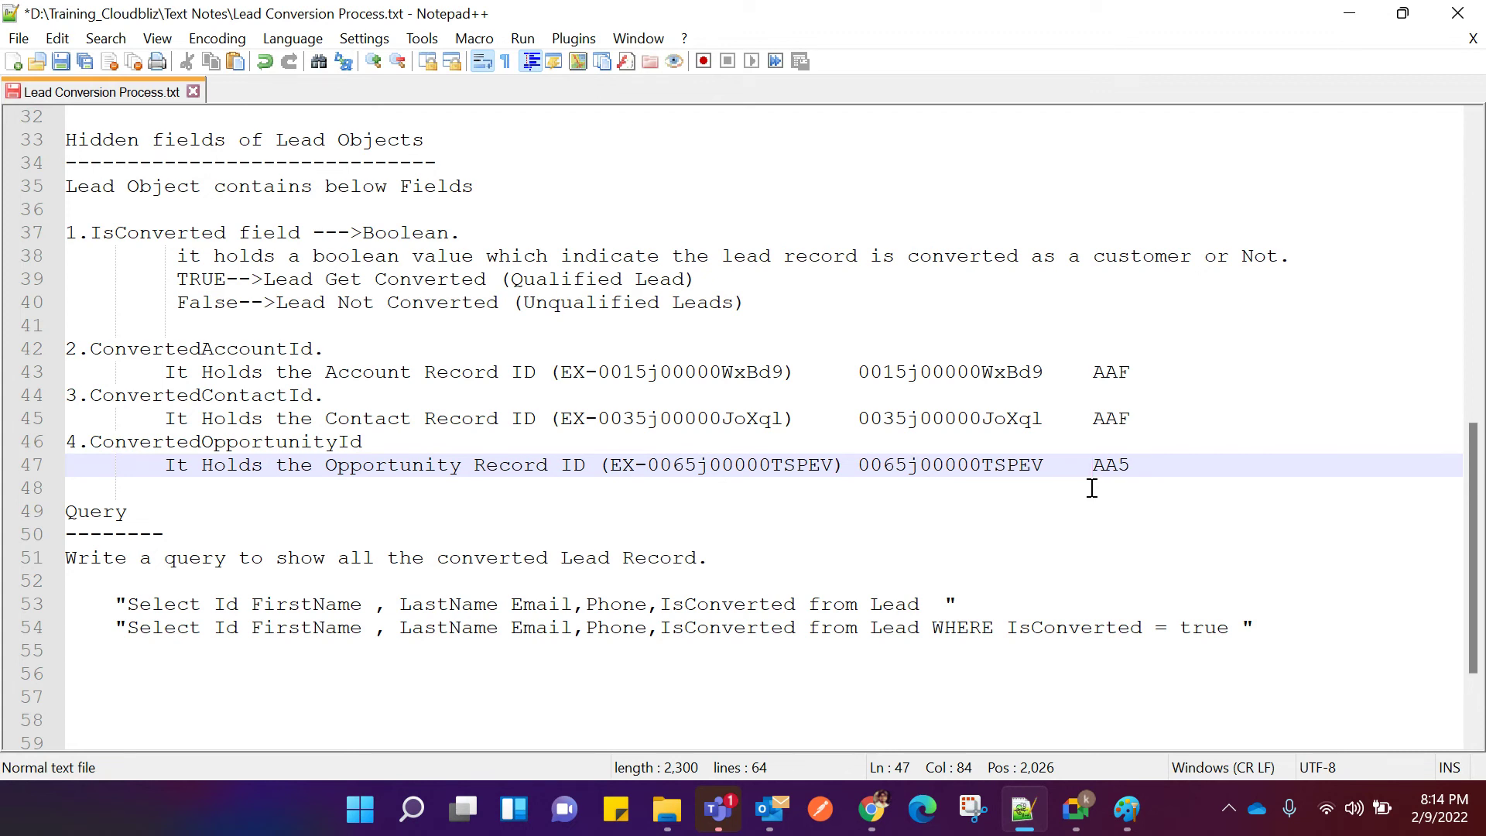
Compare the record ID in the Salesforce account page's URL with the 15-character account and contact IDs in the Notepad++ notes.
{"action": "mouse_move", "coordinate": [873, 812]}
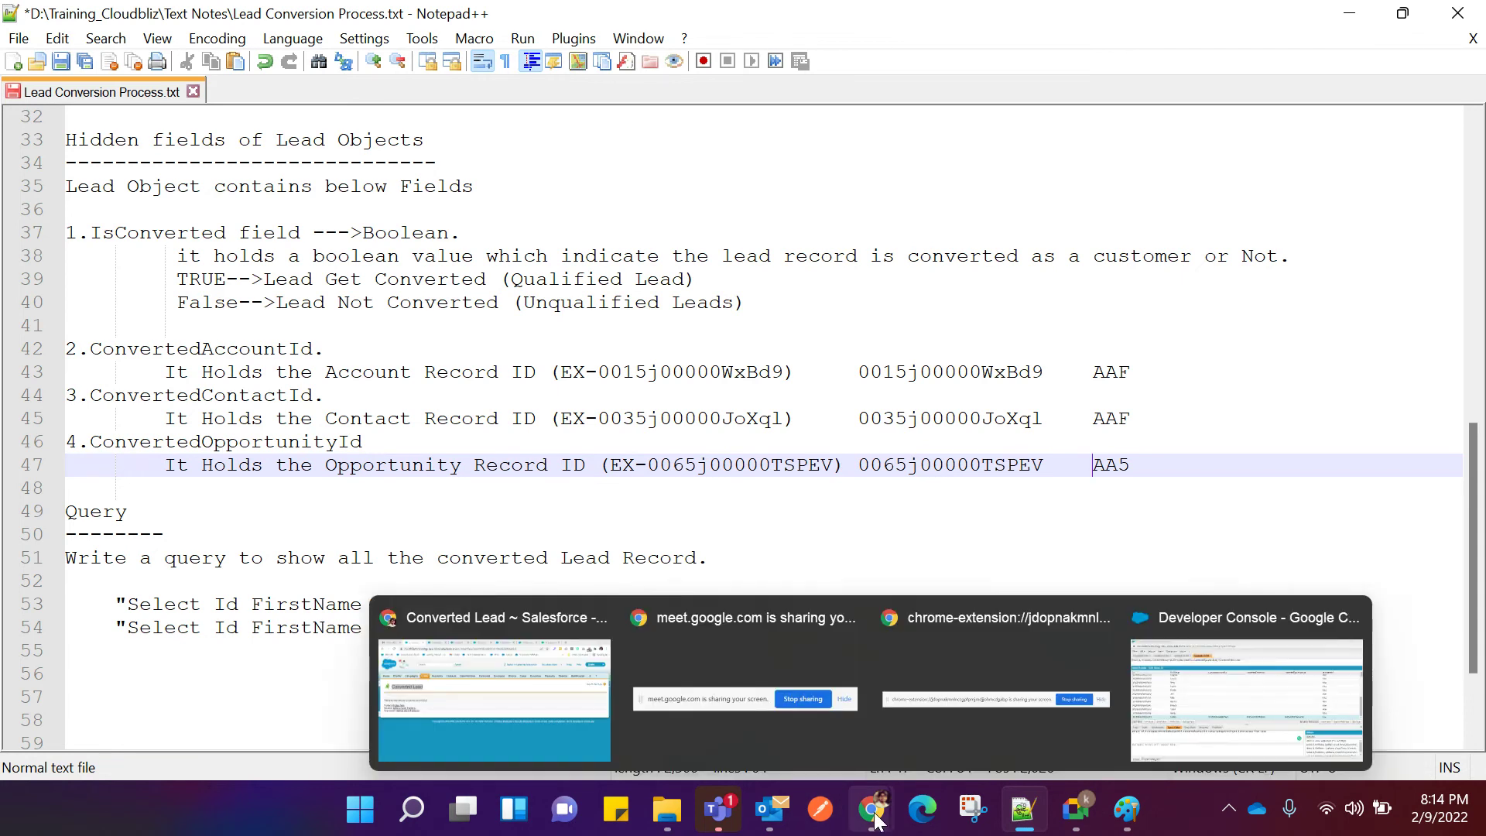
{"action": "left_click", "coordinate": [560, 724]}
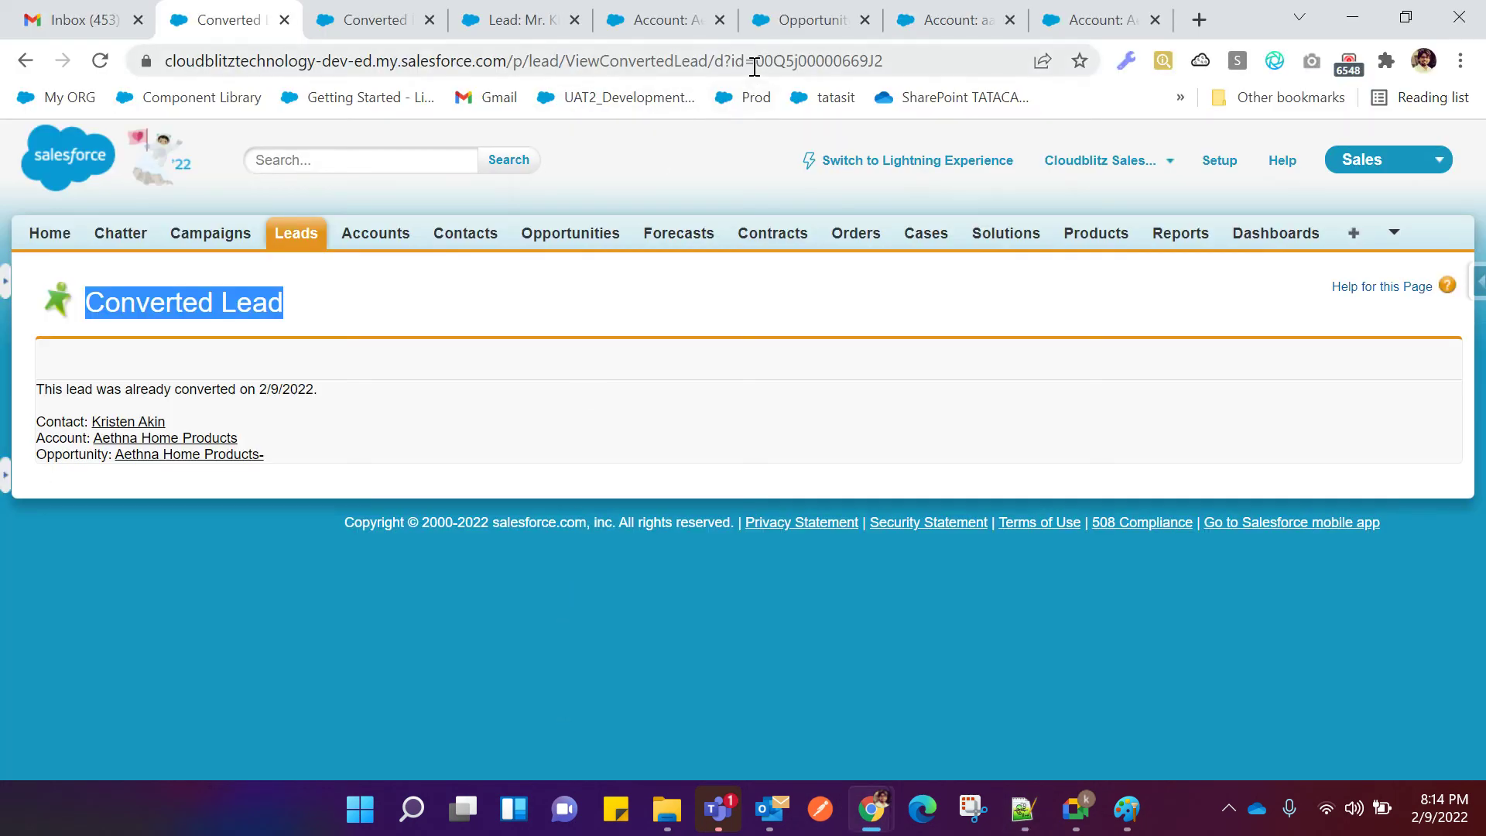
{"action": "left_click", "coordinate": [676, 23]}
{"action": "left_click", "coordinate": [714, 56]}
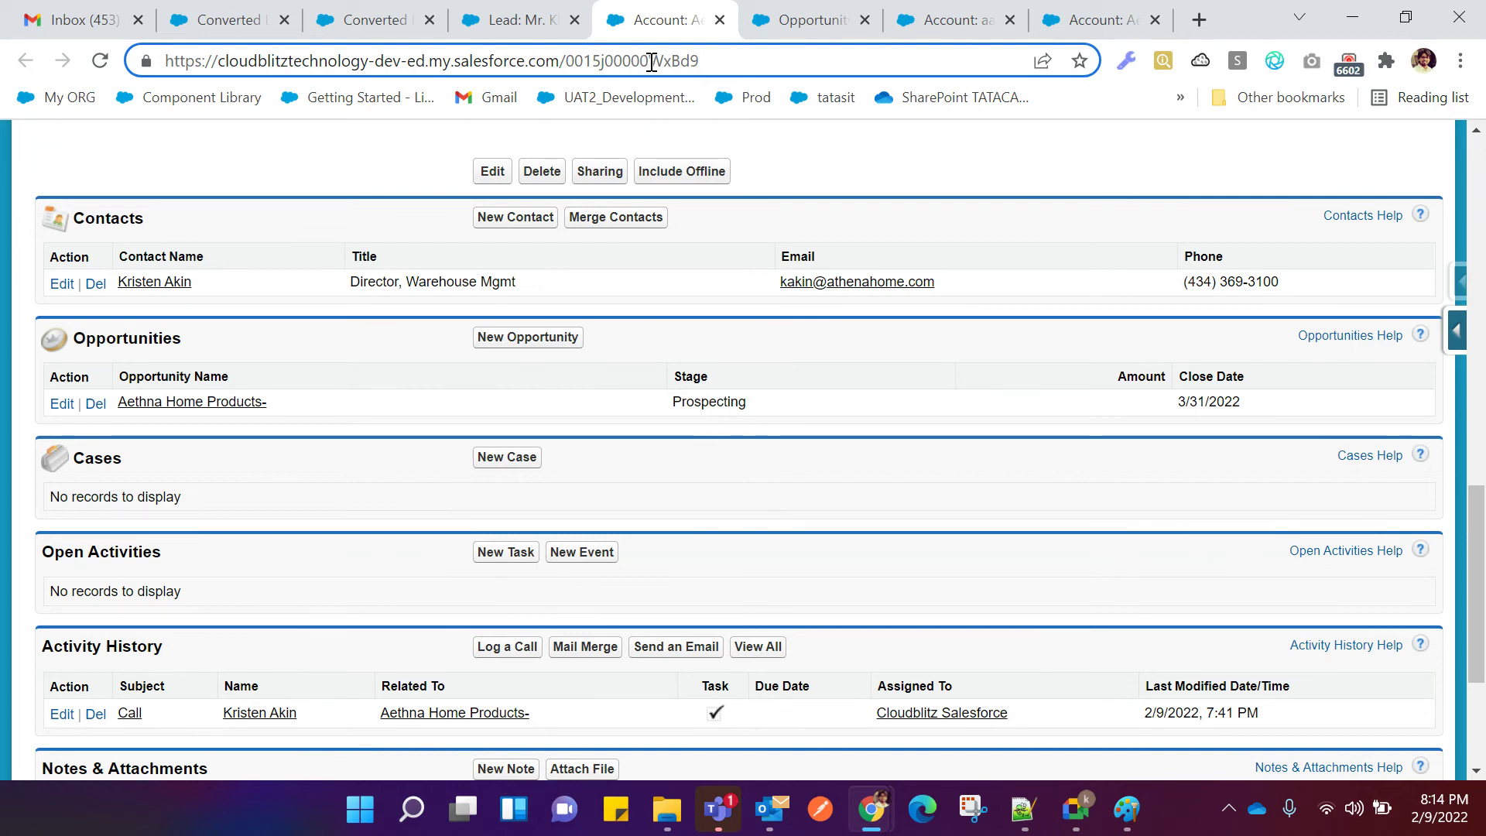
{"action": "left_click", "coordinate": [1023, 809]}
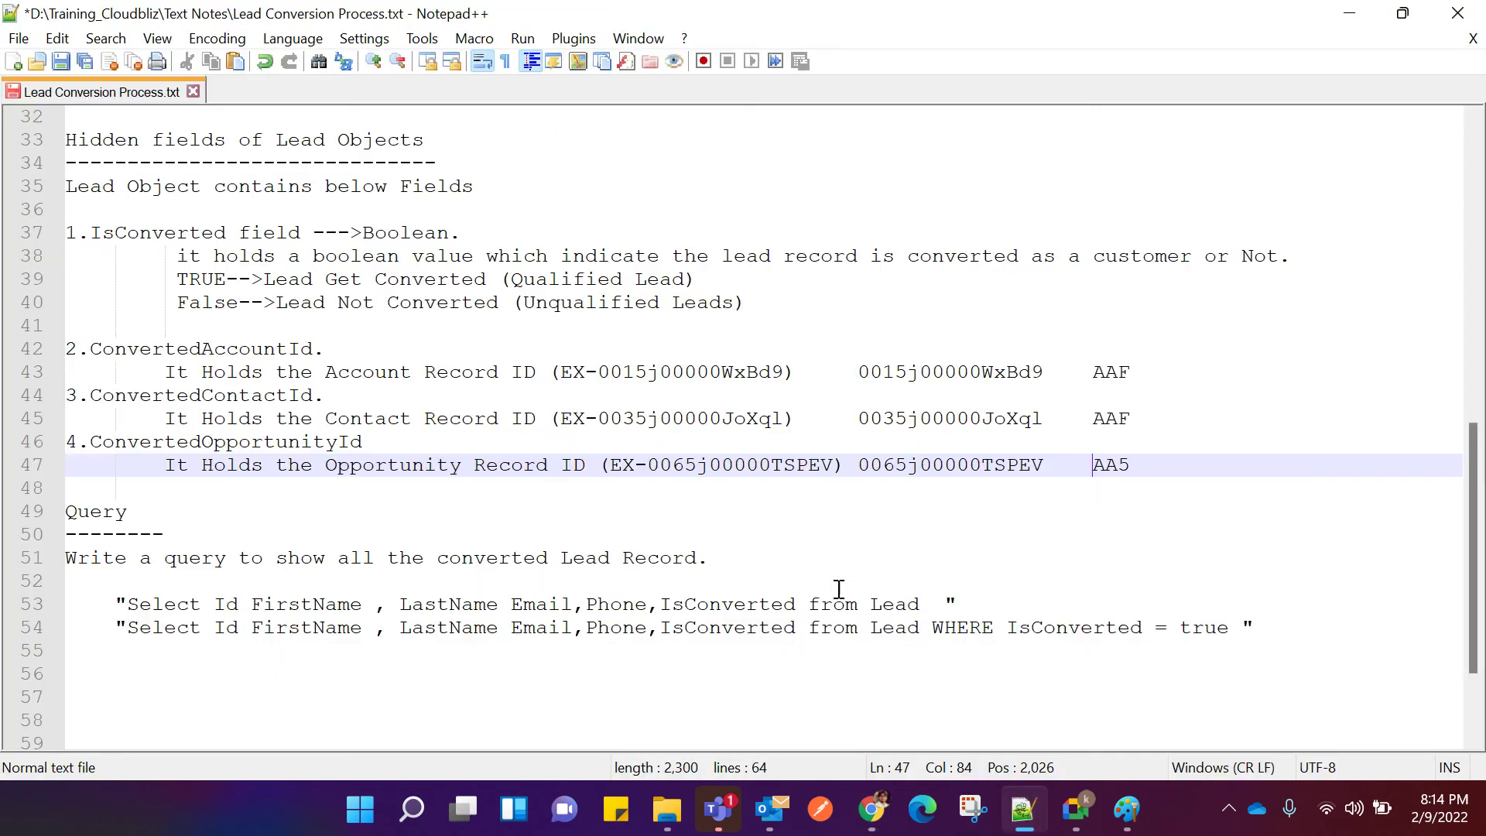
{"action": "left_click_drag", "start_coordinate": [858, 373], "coordinate": [1051, 372]}
{"action": "left_click", "coordinate": [995, 395]}
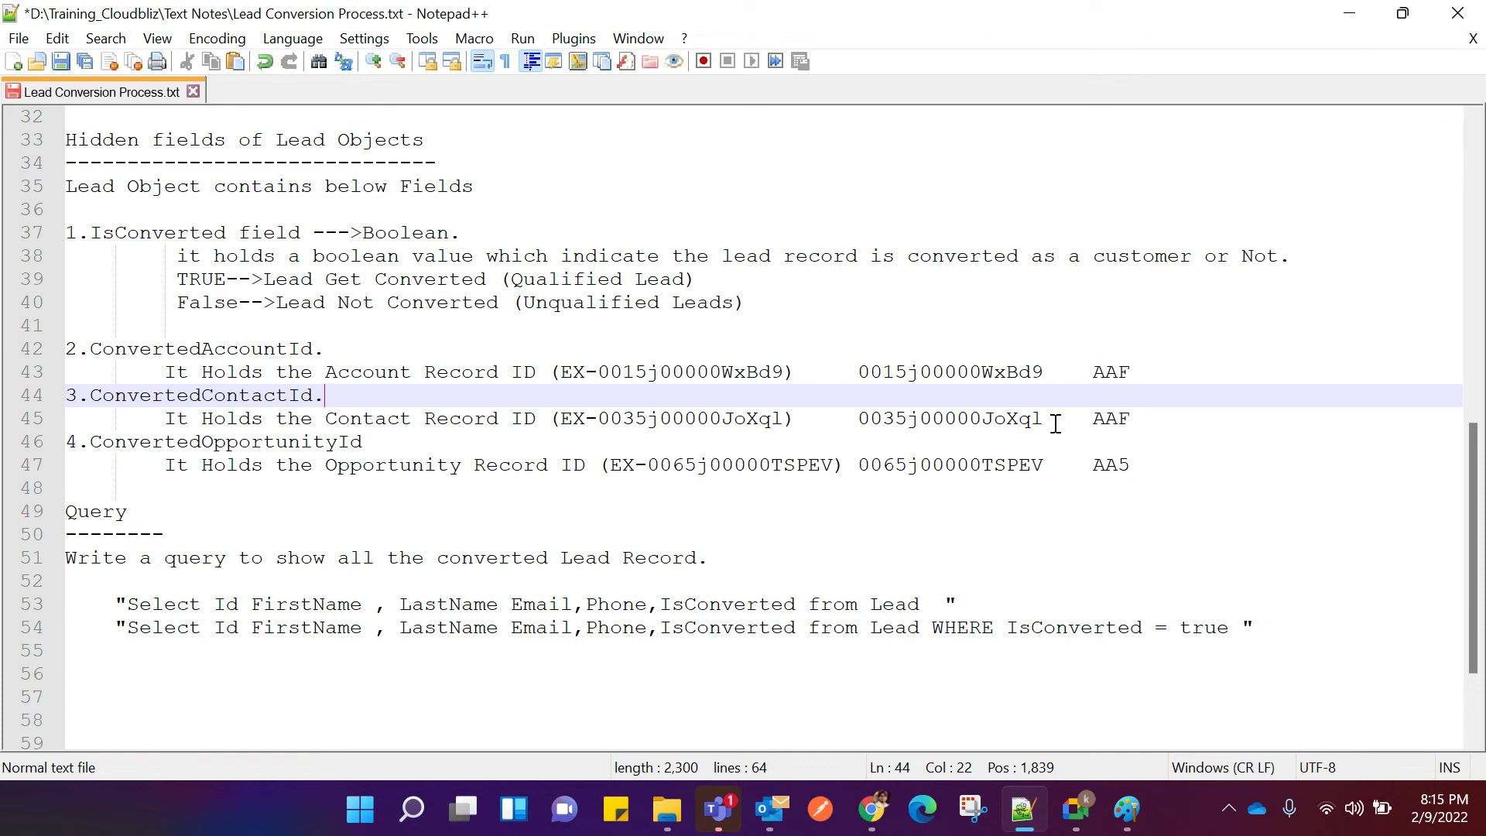
{"action": "left_click_drag", "start_coordinate": [1040, 419], "coordinate": [922, 422]}
{"action": "left_click", "coordinate": [957, 393]}
{"action": "scroll", "coordinate": [979, 447], "scroll_direction": "down", "scroll_amount": 2}
Switch to the Developer Console and examine the converted record IDs in the Lead query results.
{"action": "mouse_move", "coordinate": [888, 807]}
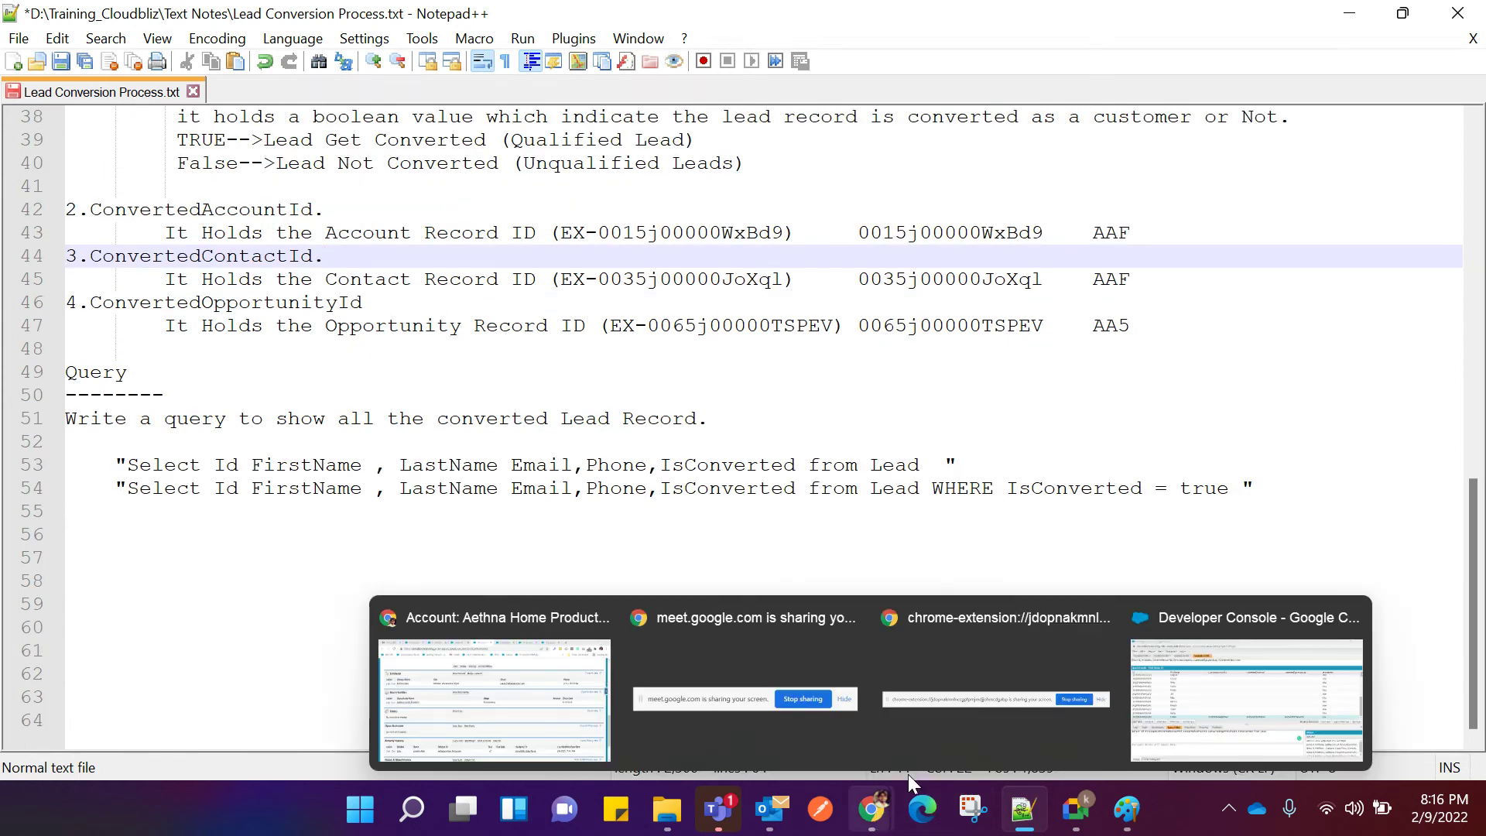
{"action": "left_click", "coordinate": [1247, 689]}
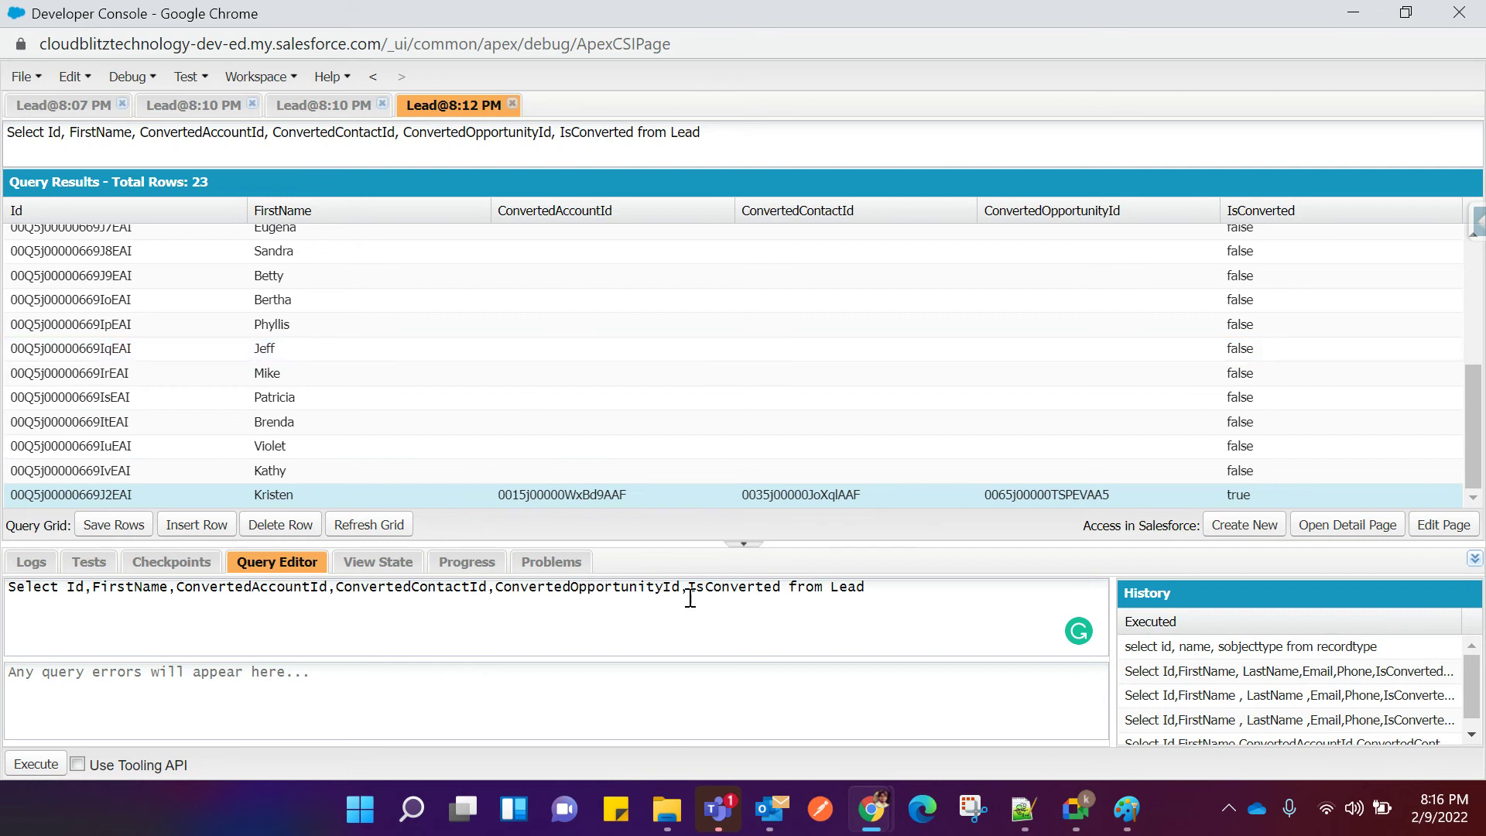
{"action": "scroll", "coordinate": [709, 321], "scroll_direction": "up", "scroll_amount": 3}
{"action": "scroll", "coordinate": [709, 325], "scroll_direction": "down", "scroll_amount": 3}
Remove the spaces before the last three characters of the opportunity, contact and account IDs in the Notepad++ notes.
{"action": "left_click", "coordinate": [1019, 818]}
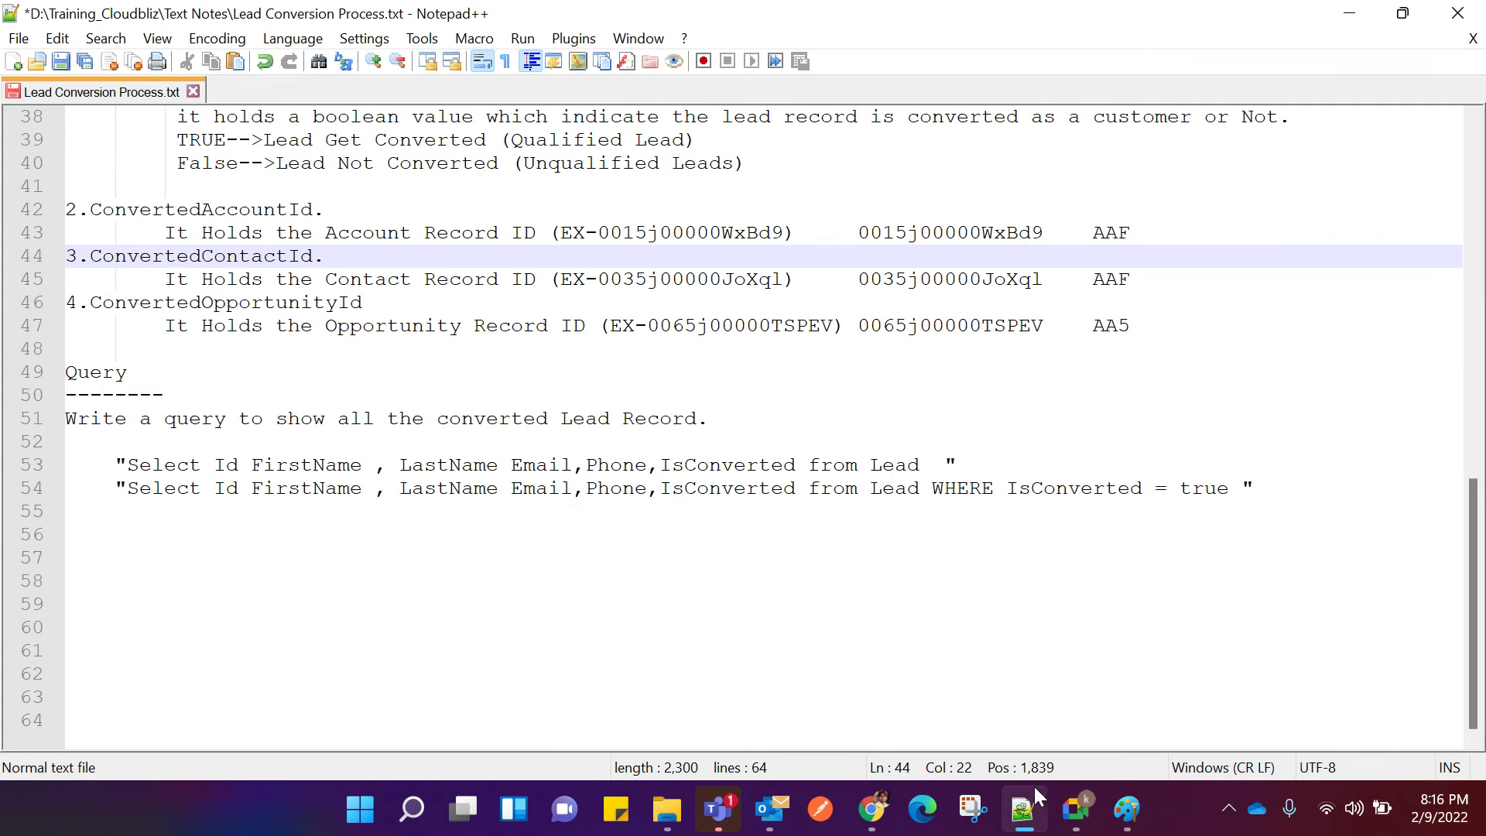
{"action": "mouse_move", "coordinate": [1023, 805]}
{"action": "left_click", "coordinate": [997, 714]}
{"action": "mouse_move", "coordinate": [1132, 325]}
{"action": "left_mouse_down"}
{"action": "mouse_move", "coordinate": [1093, 325]}
{"action": "mouse_move", "coordinate": [1134, 325]}
{"action": "left_mouse_up"}
{"action": "left_click", "coordinate": [1084, 379]}
{"action": "left_click", "coordinate": [1107, 372]}
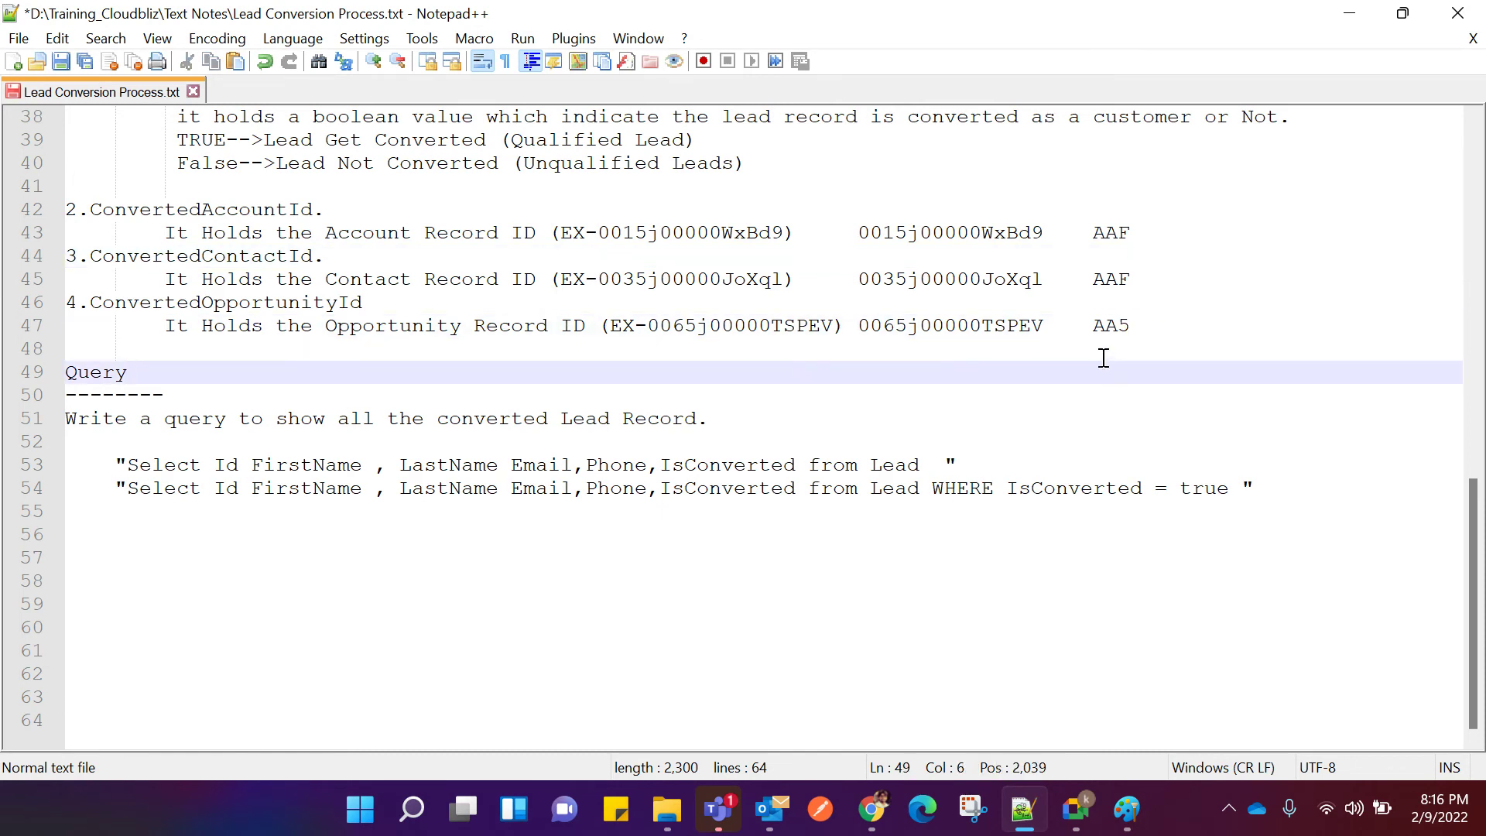
{"action": "left_click", "coordinate": [1094, 329]}
{"action": "key", "text": "BackSpace"}
{"action": "key", "text": "BackSpace"}
{"action": "key", "text": "BackSpace"}
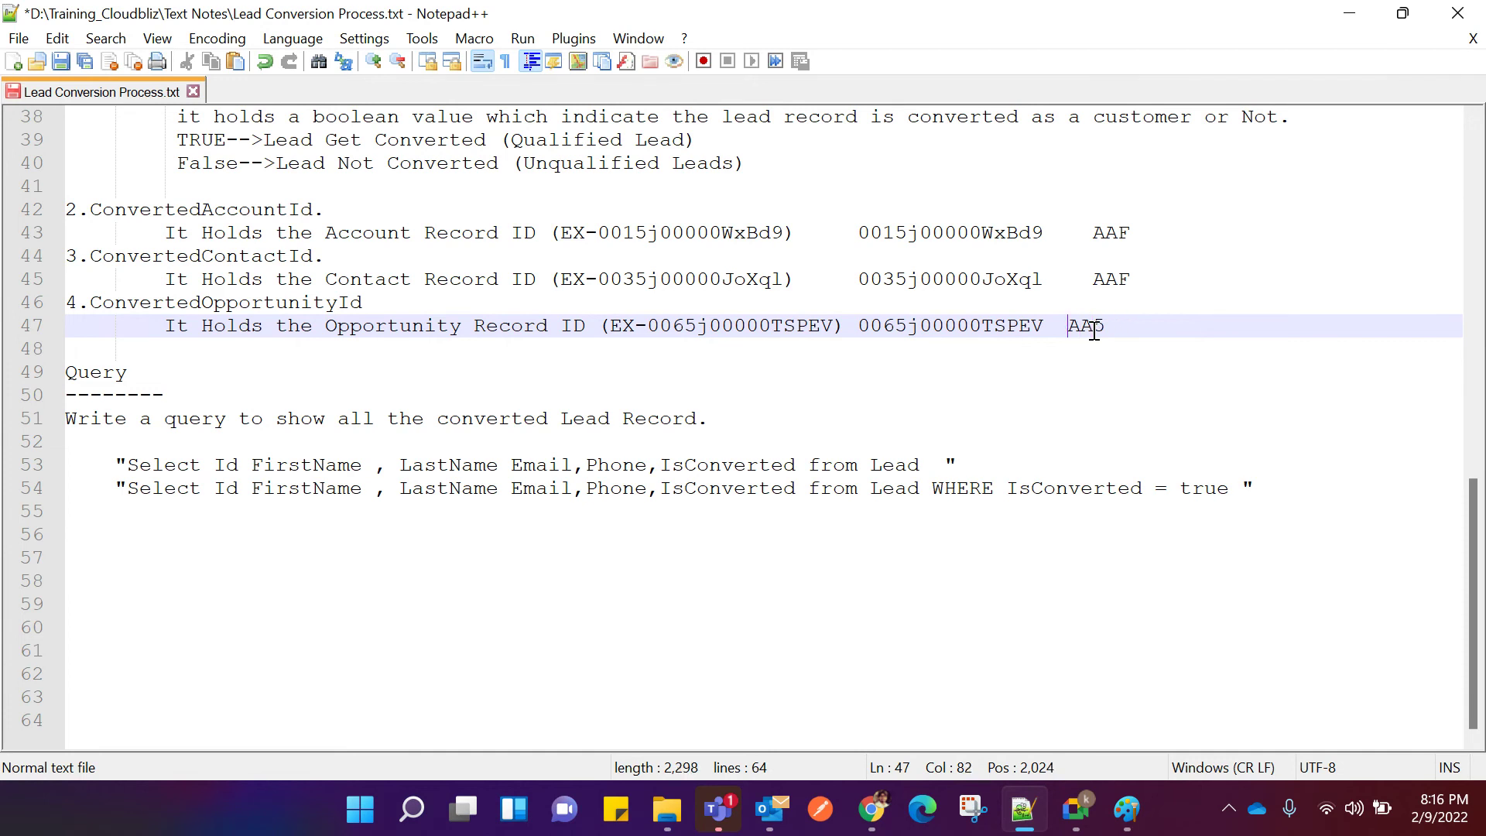
{"action": "key", "text": "BackSpace"}
{"action": "left_click", "coordinate": [1093, 279]}
{"action": "key", "text": "BackSpace"}
{"action": "key", "text": "BackSpace"}
{"action": "key", "text": "BackSpace"}
{"action": "key", "text": "BackSpace"}
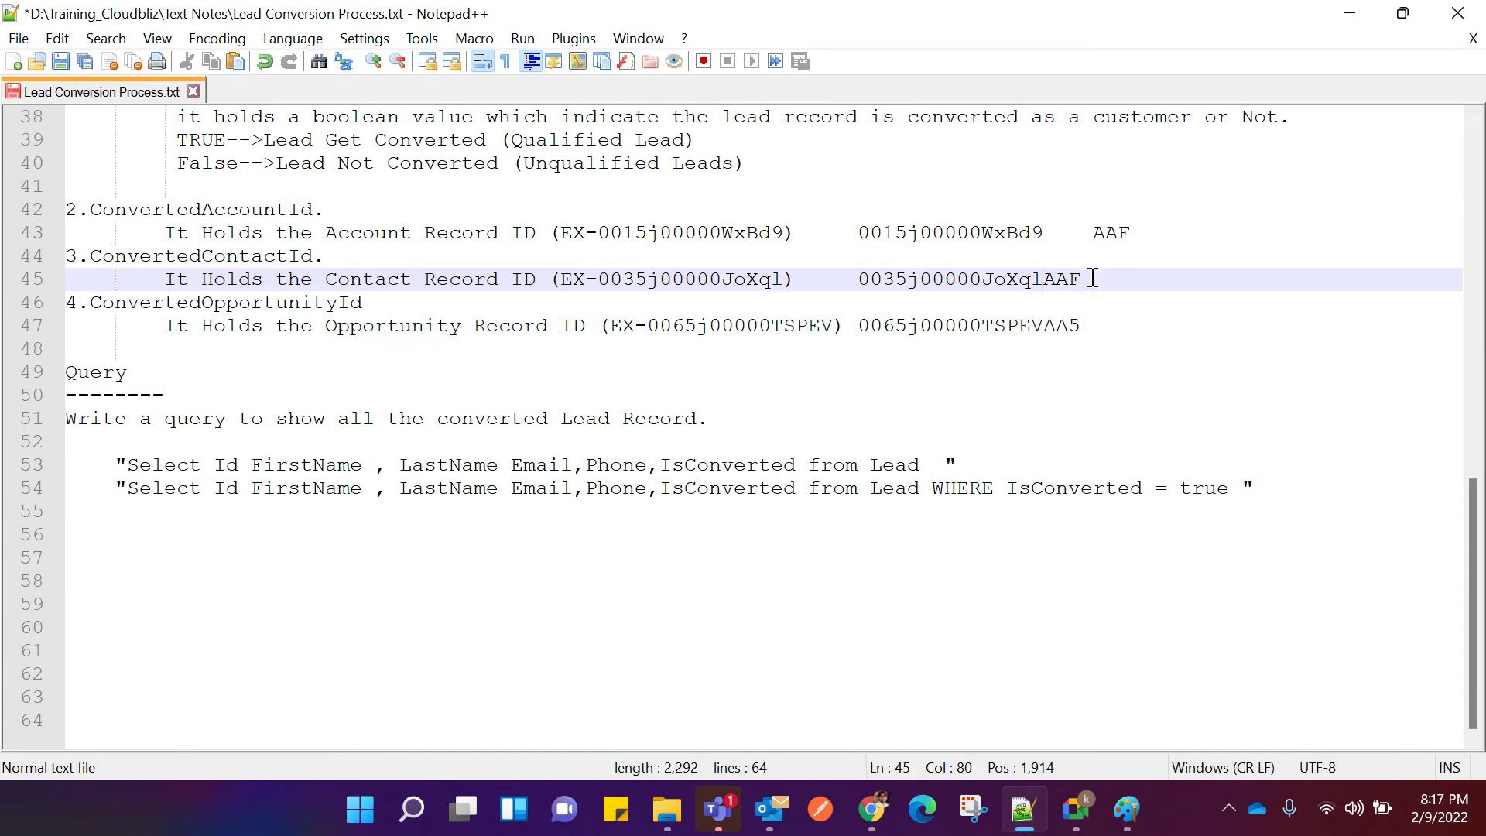
{"action": "left_click", "coordinate": [1094, 233]}
{"action": "key", "text": "BackSpace"}
{"action": "key", "text": "BackSpace"}
{"action": "key", "text": "BackSpace"}
{"action": "key", "text": "BackSpace"}
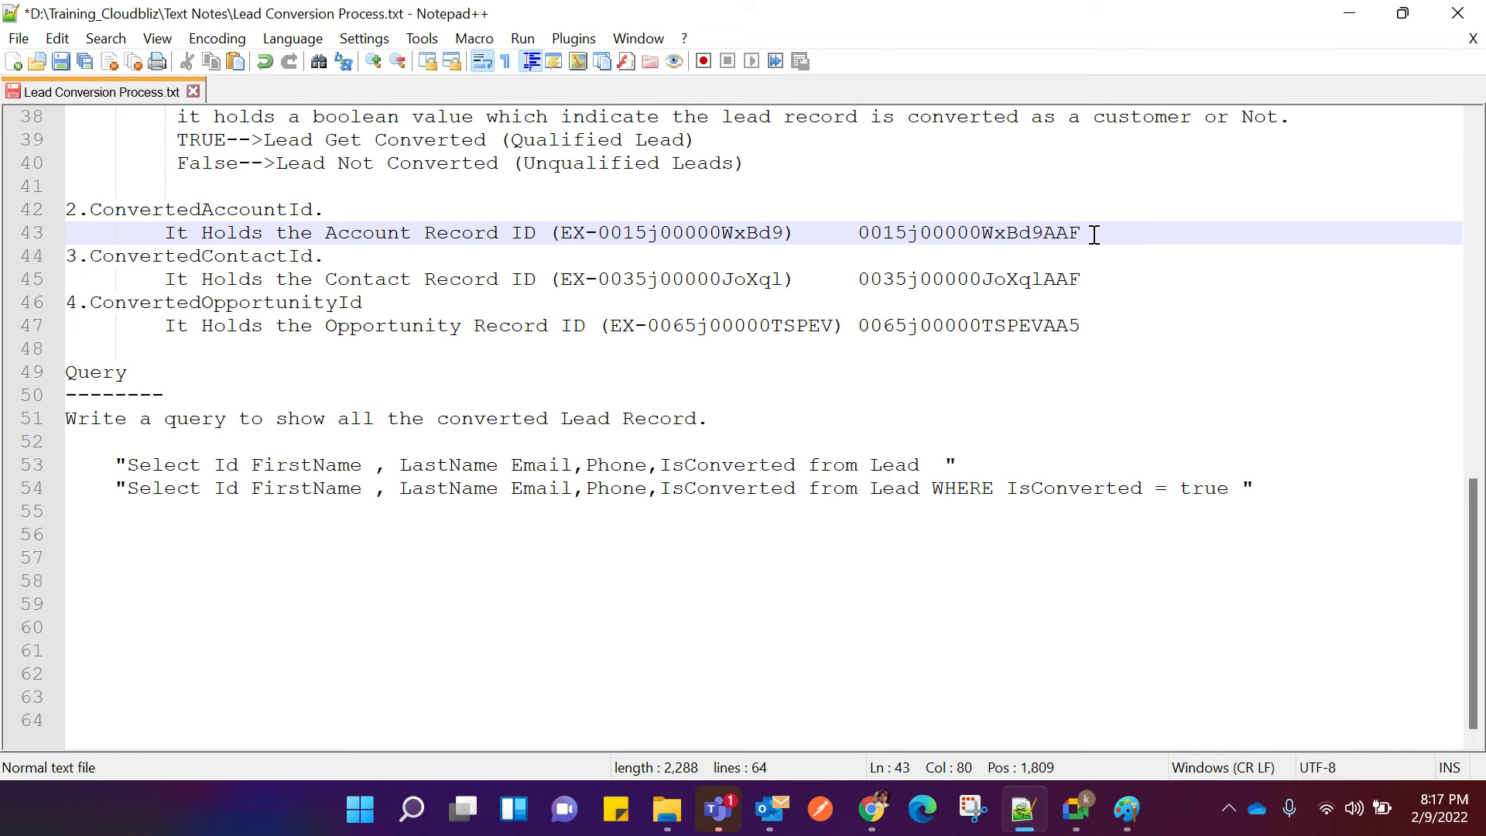
Compare the full 18-character account ID in the notes with the ID in the Salesforce account page's URL.
{"action": "left_click", "coordinate": [1081, 252]}
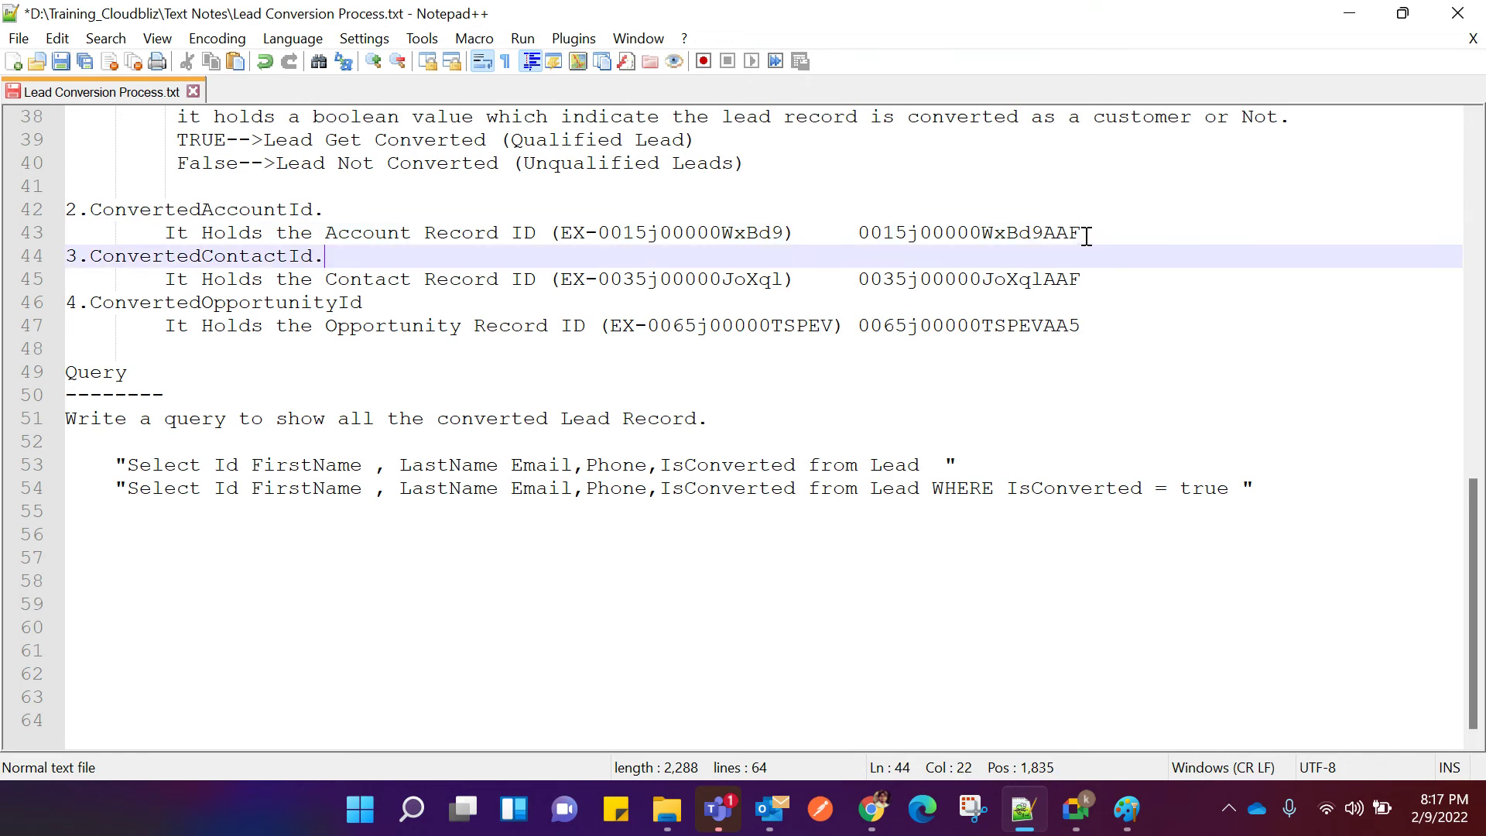
{"action": "left_click_drag", "start_coordinate": [1088, 235], "coordinate": [917, 219]}
{"action": "double_click", "coordinate": [867, 230]}
{"action": "left_click", "coordinate": [1184, 268]}
{"action": "left_click", "coordinate": [1139, 352]}
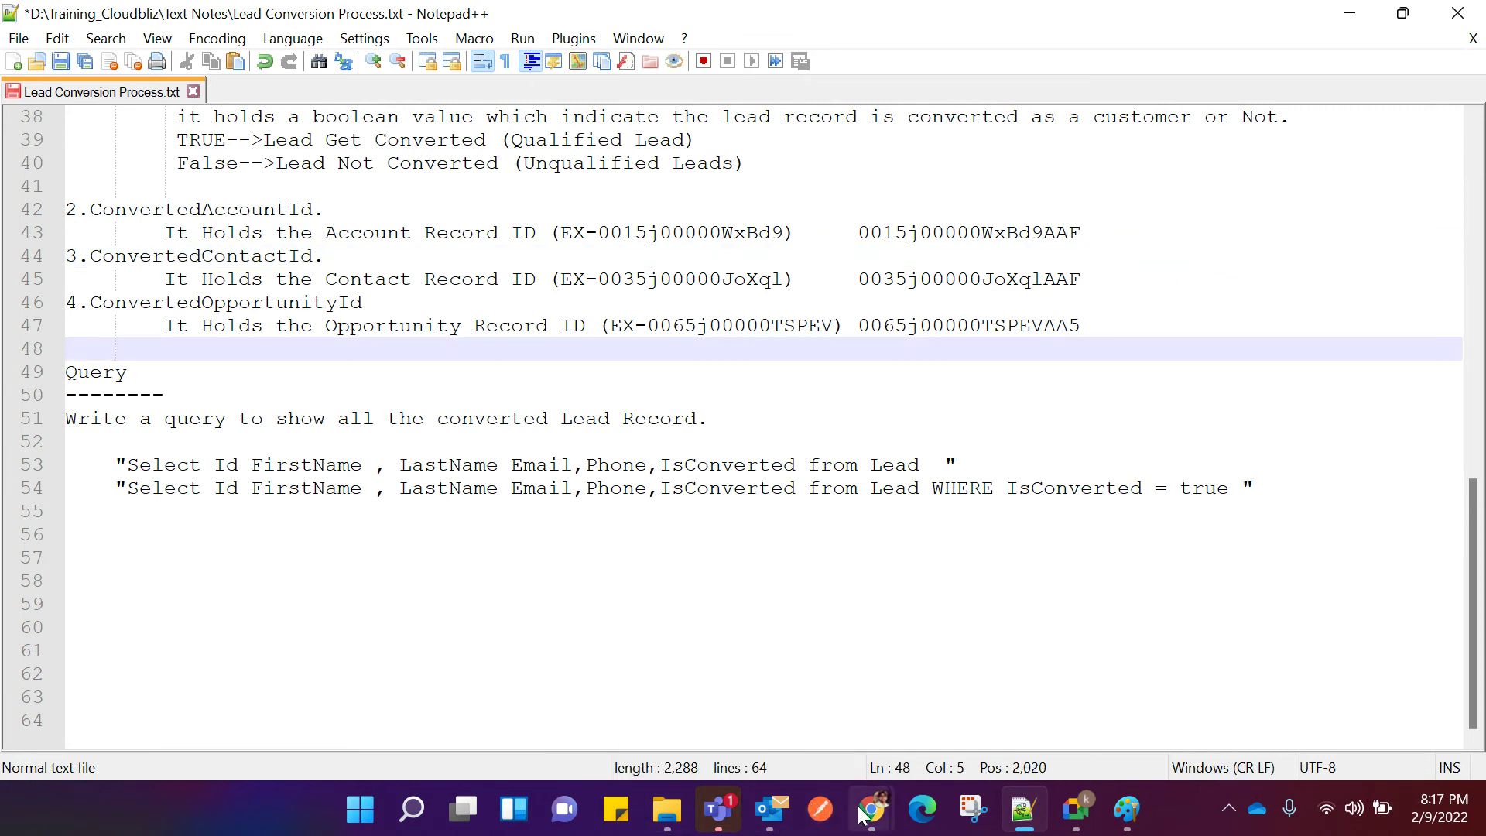
{"action": "mouse_move", "coordinate": [873, 809]}
{"action": "left_click", "coordinate": [546, 727]}
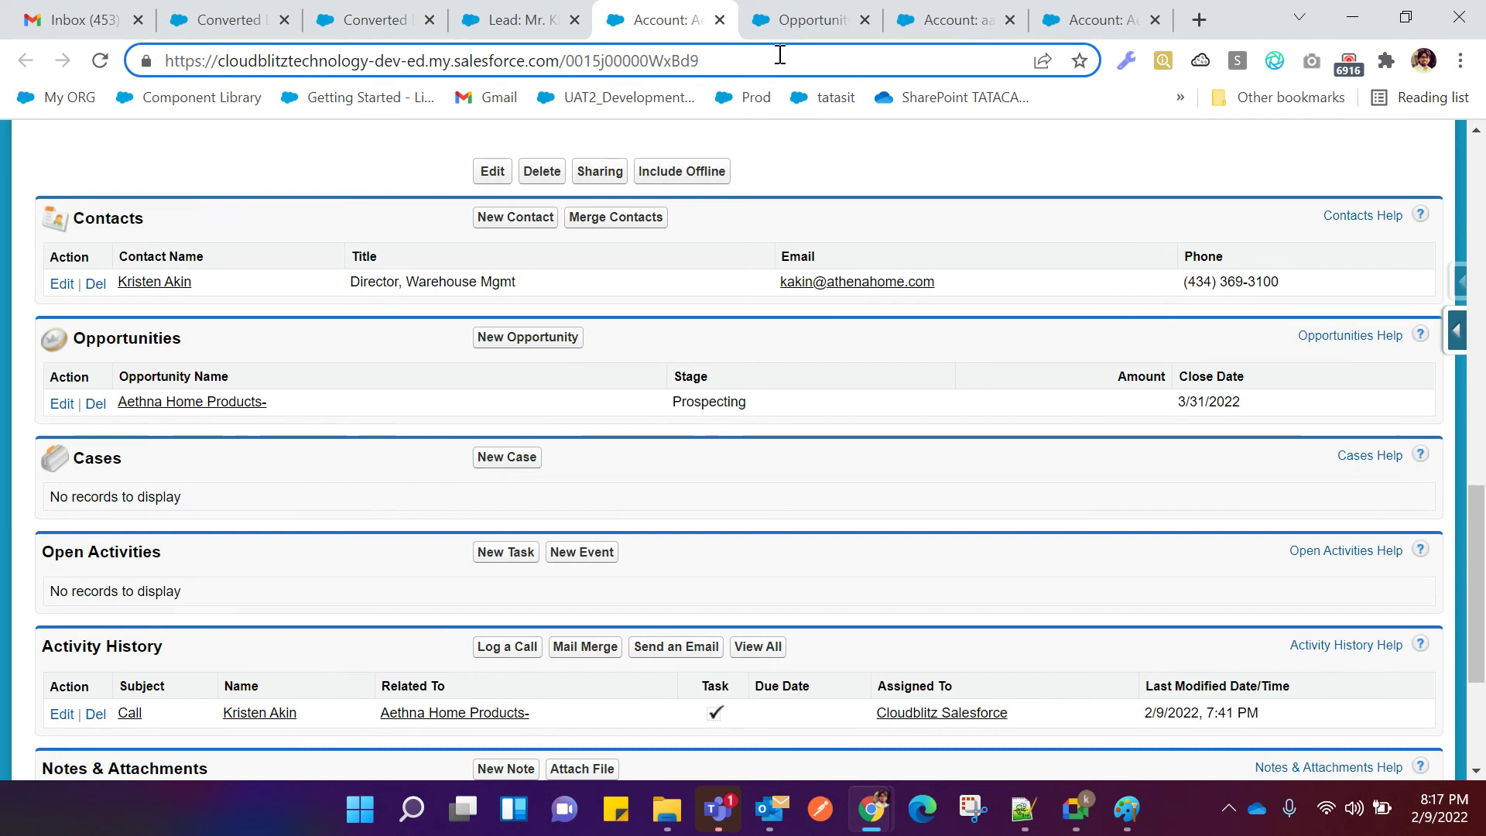
Switch to the Notepad++ notes and add the heading "DO NOT Create New Opportunity Record while converting The Lead." below the queries.
{"action": "left_click", "coordinate": [1032, 830]}
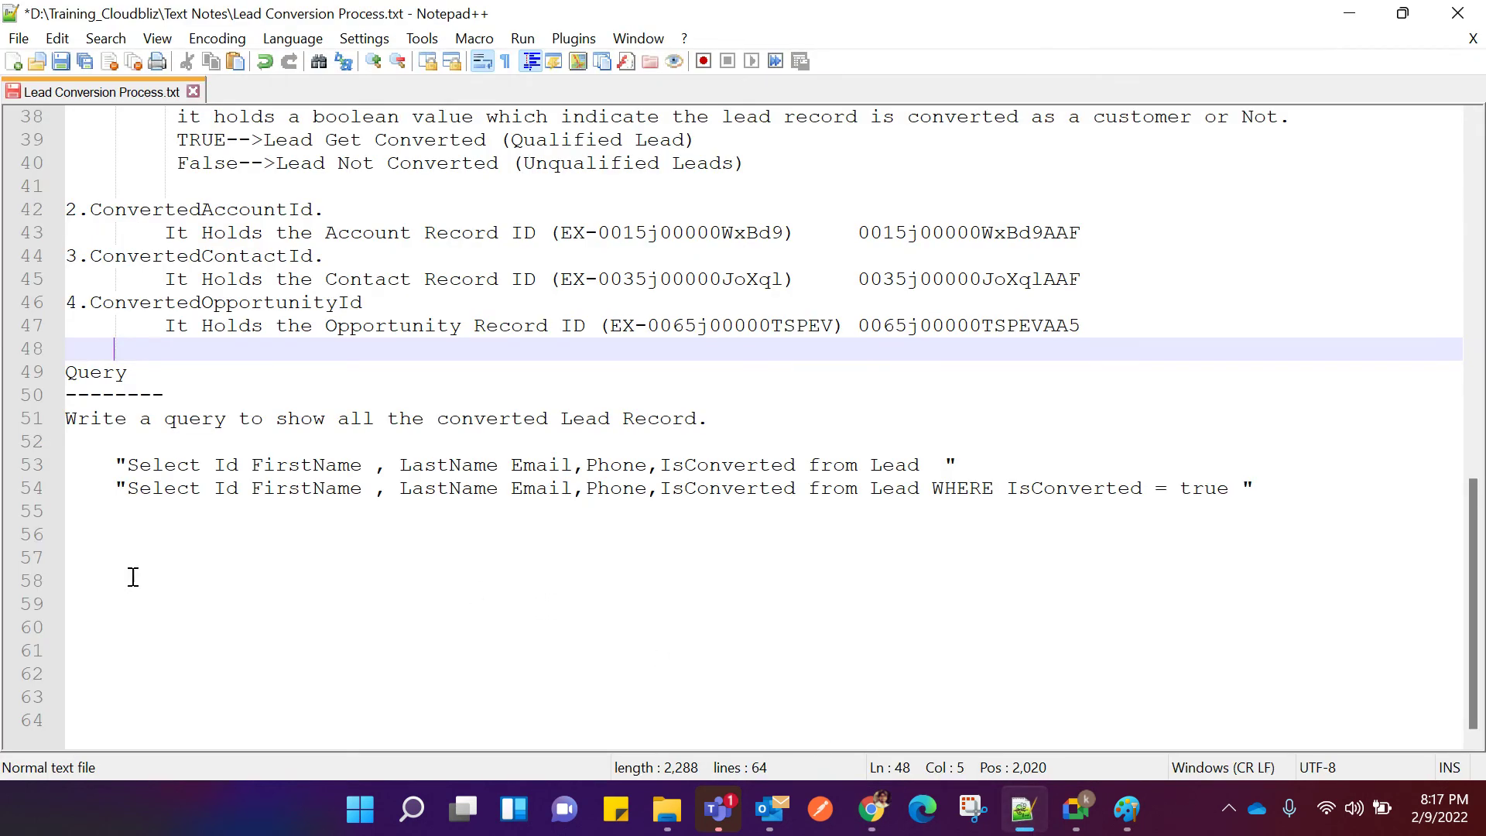
{"action": "left_click", "coordinate": [70, 534]}
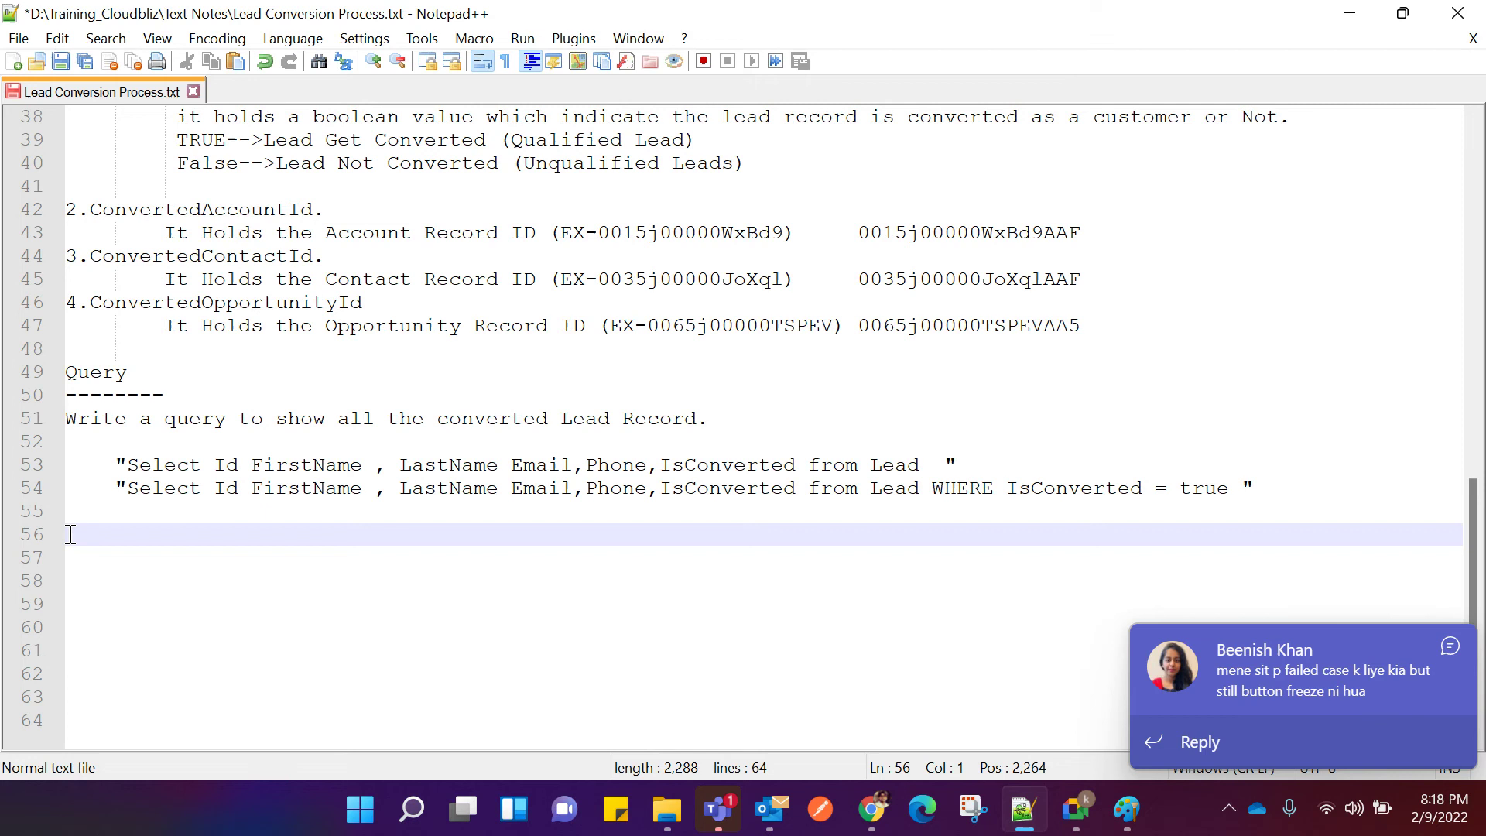
{"action": "left_click", "coordinate": [1451, 647]}
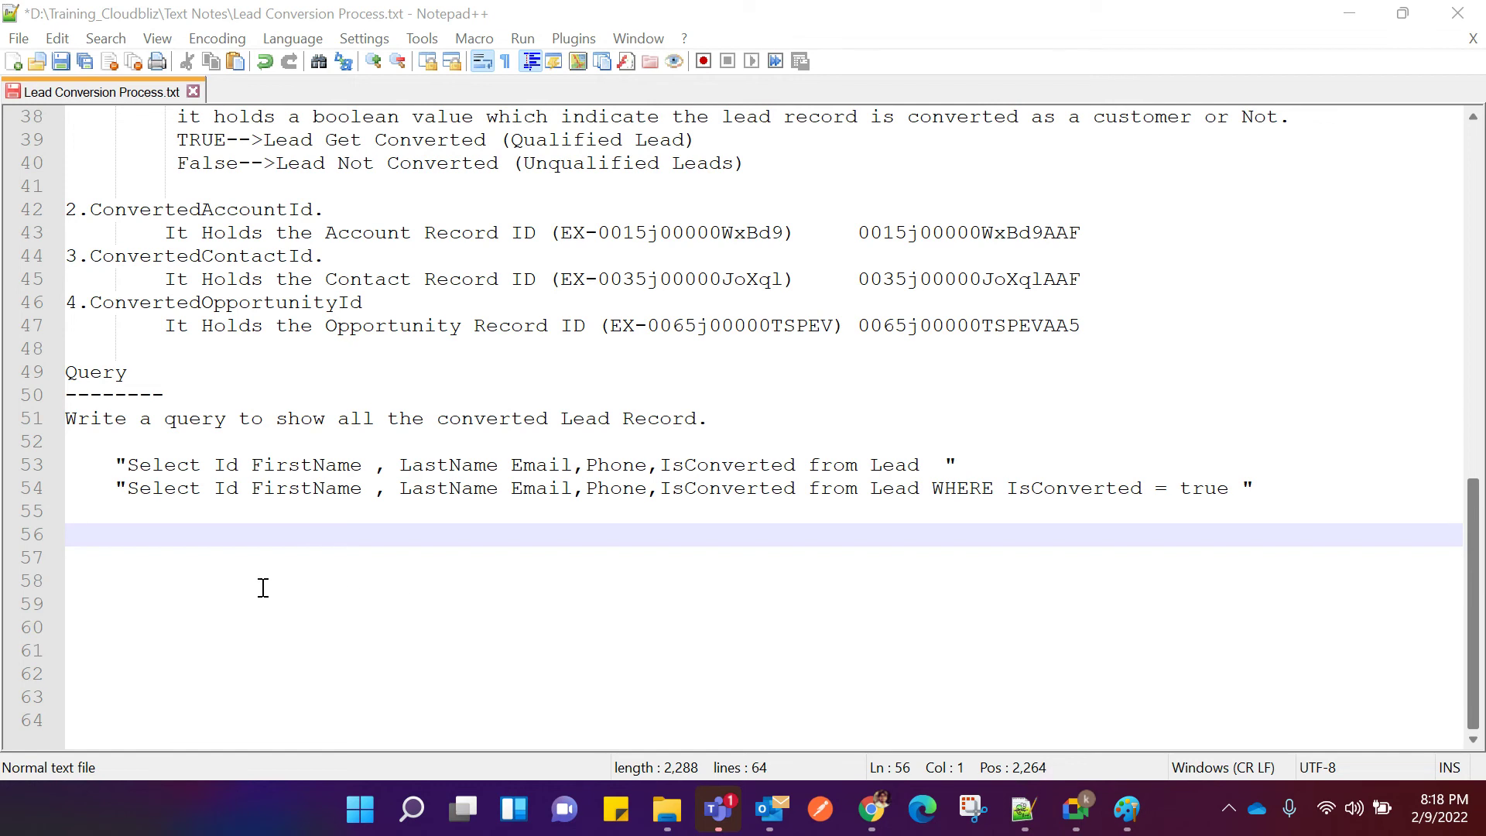
{"action": "left_click", "coordinate": [75, 540]}
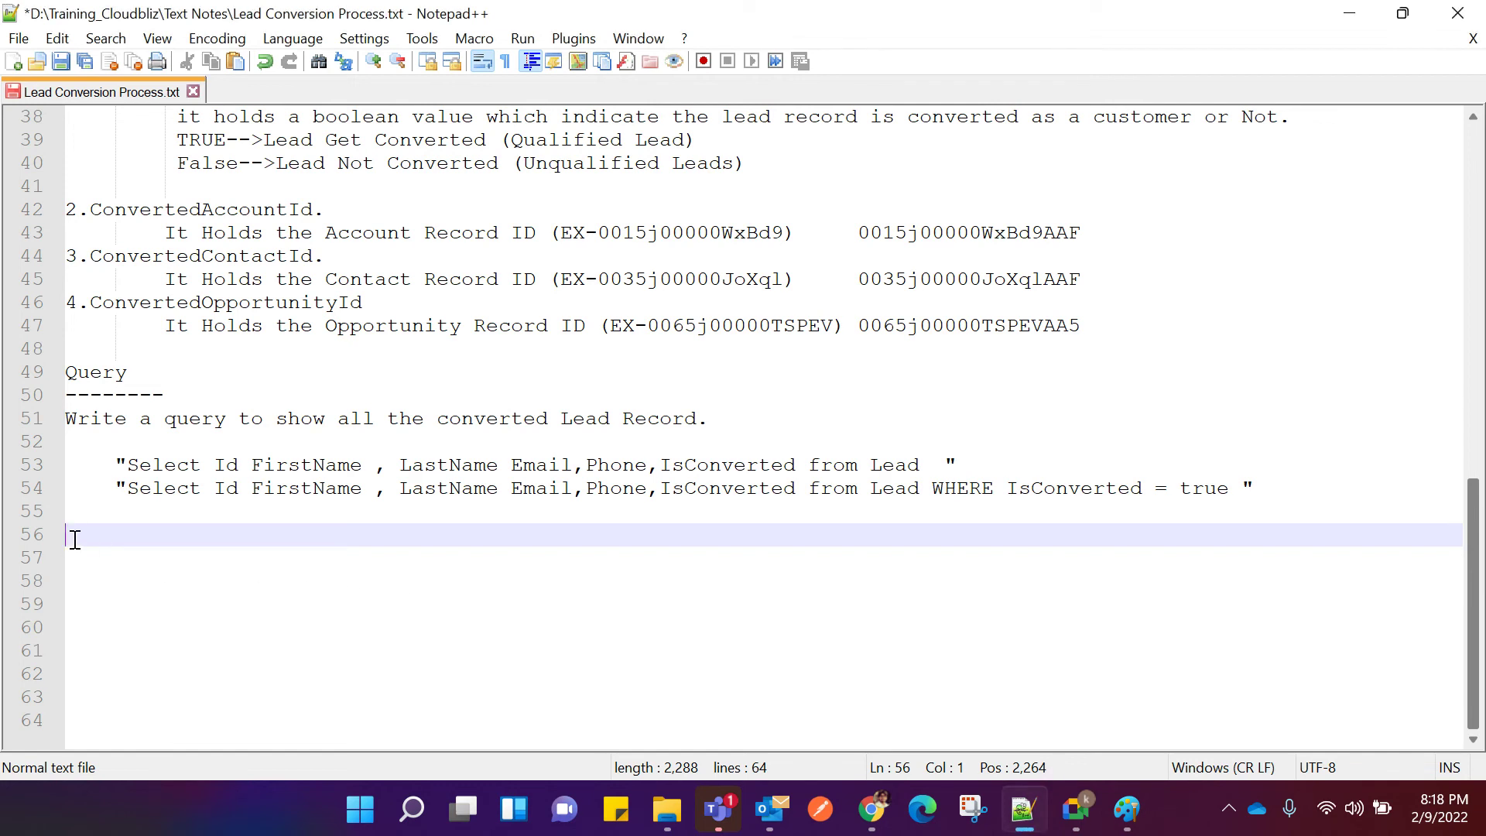
{"action": "type", "text": "TO NOT"}
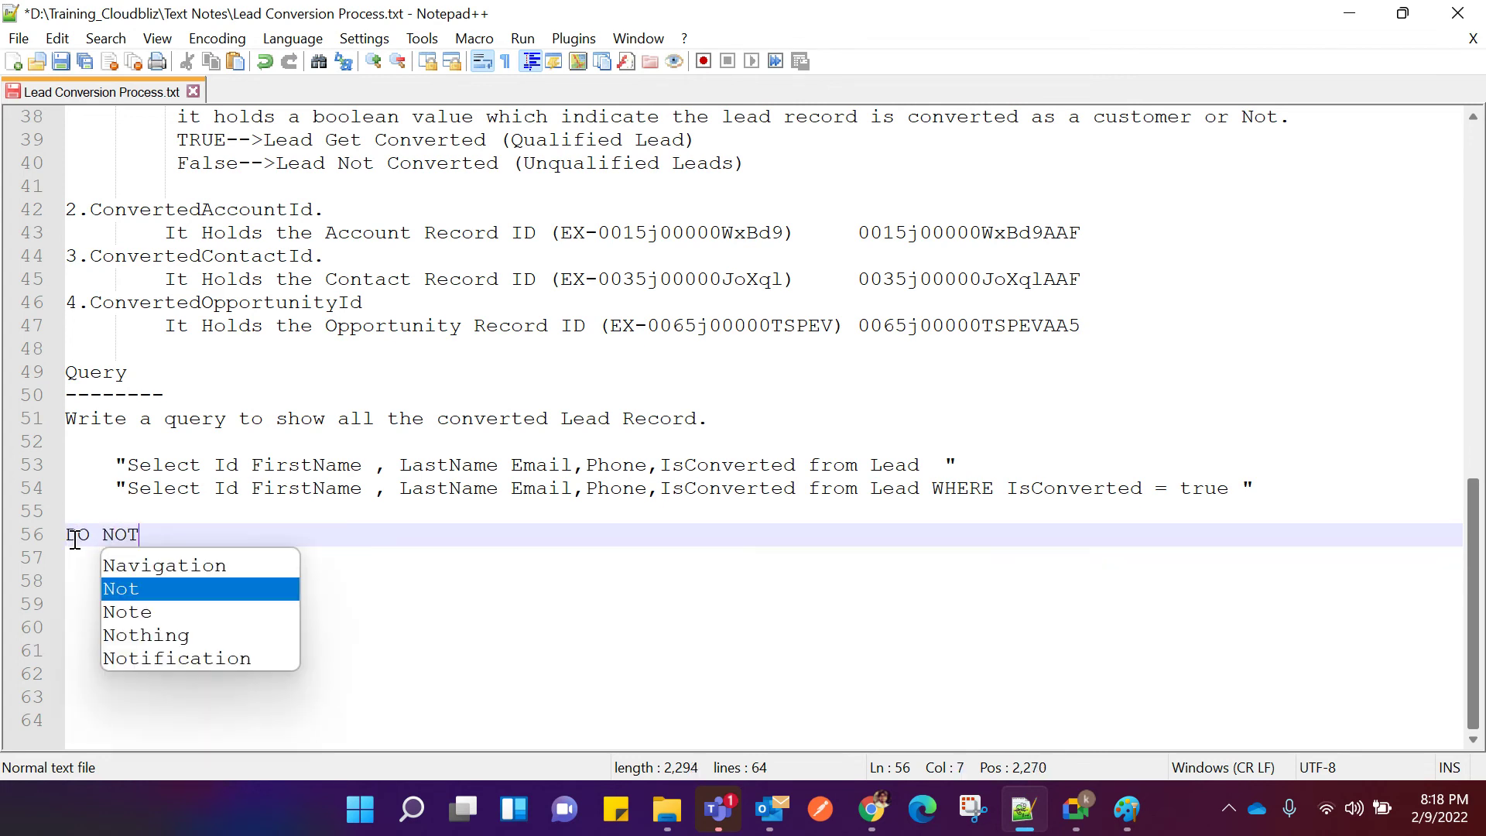
{"action": "type", "text": " Creat"}
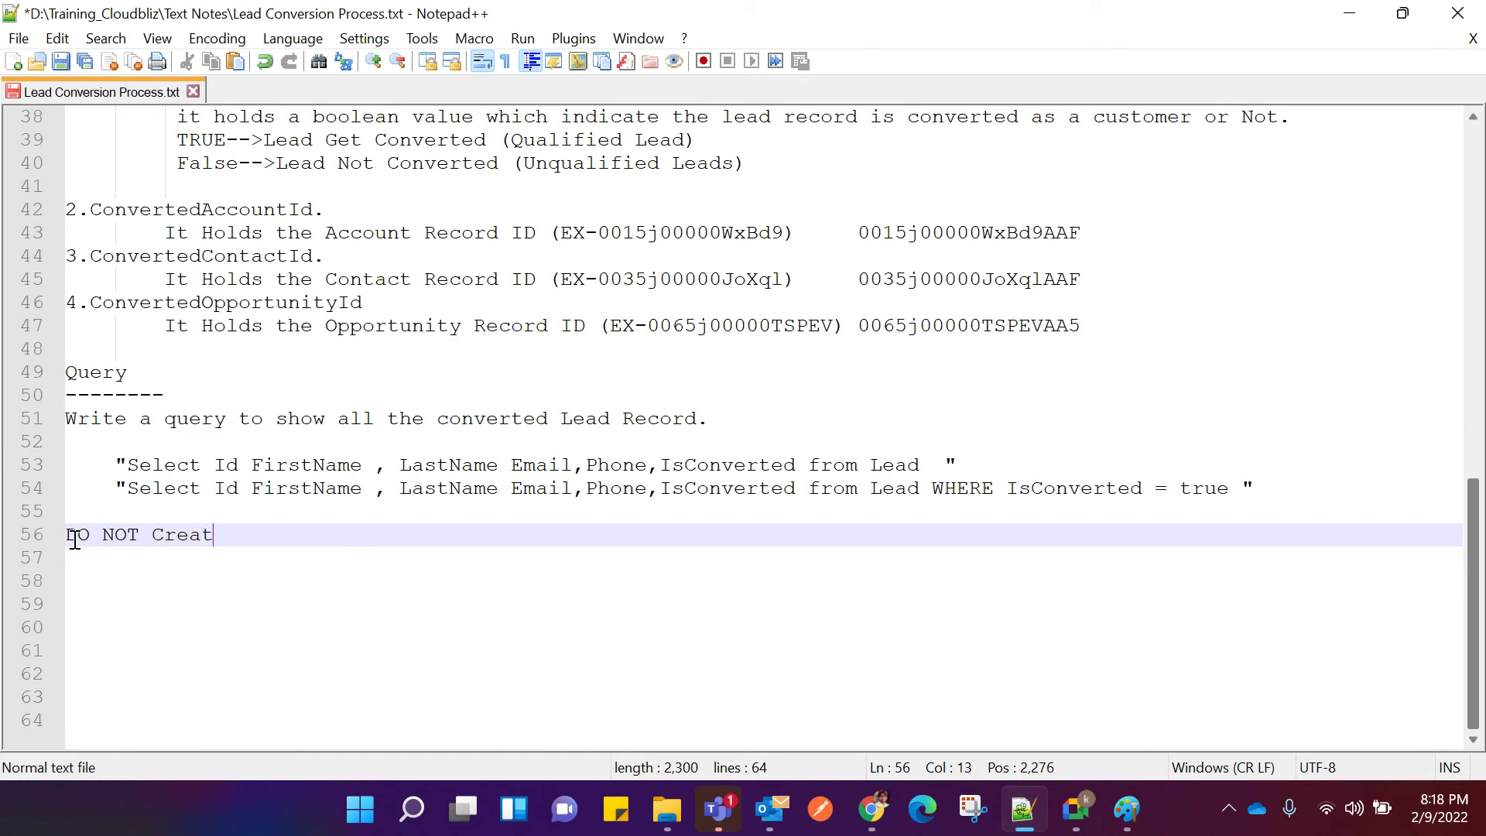
{"action": "type", "text": "e New Opportunity"}
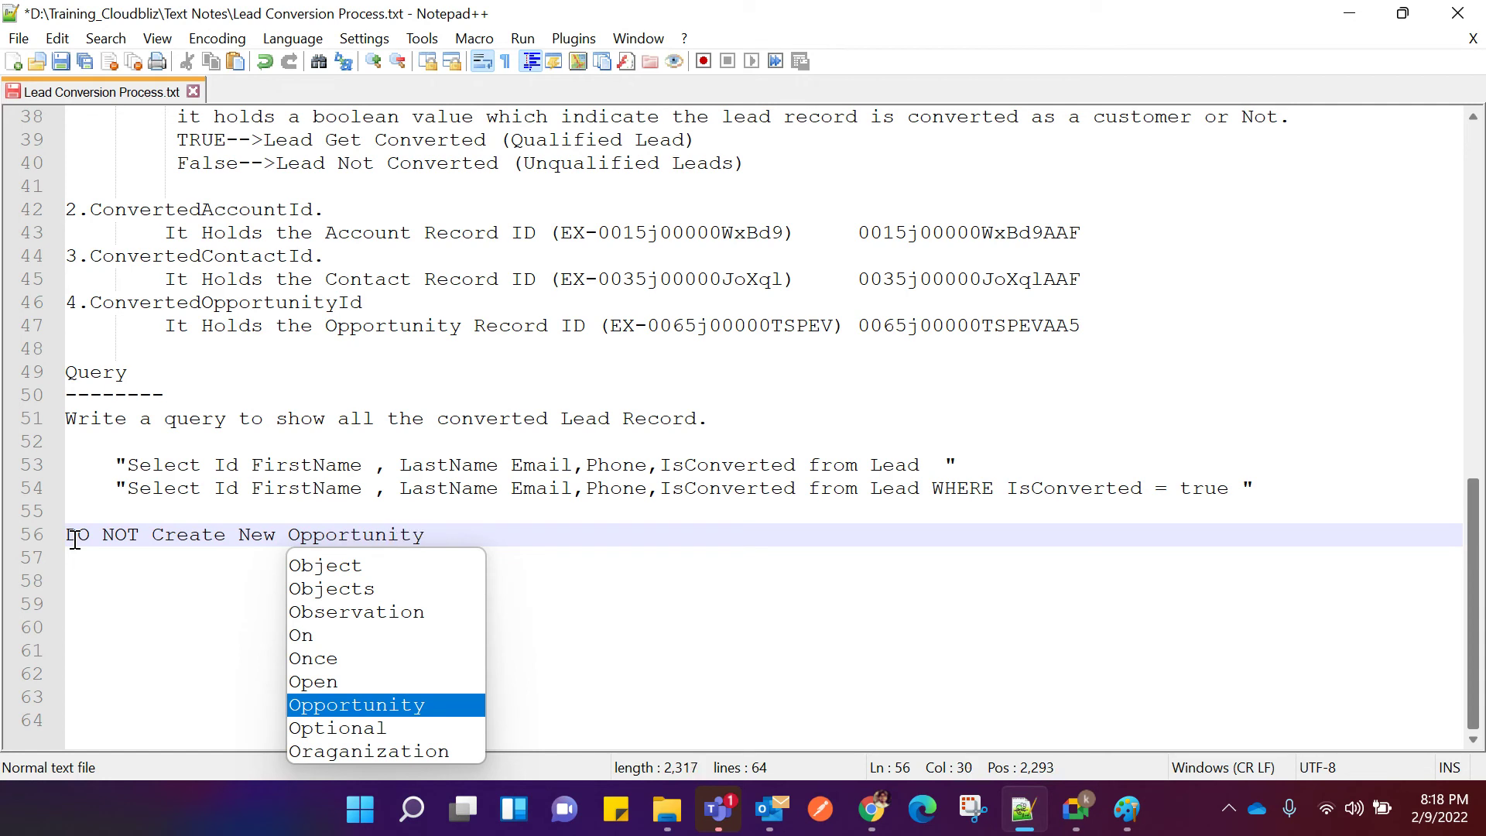
{"action": "type", "text": " Record"}
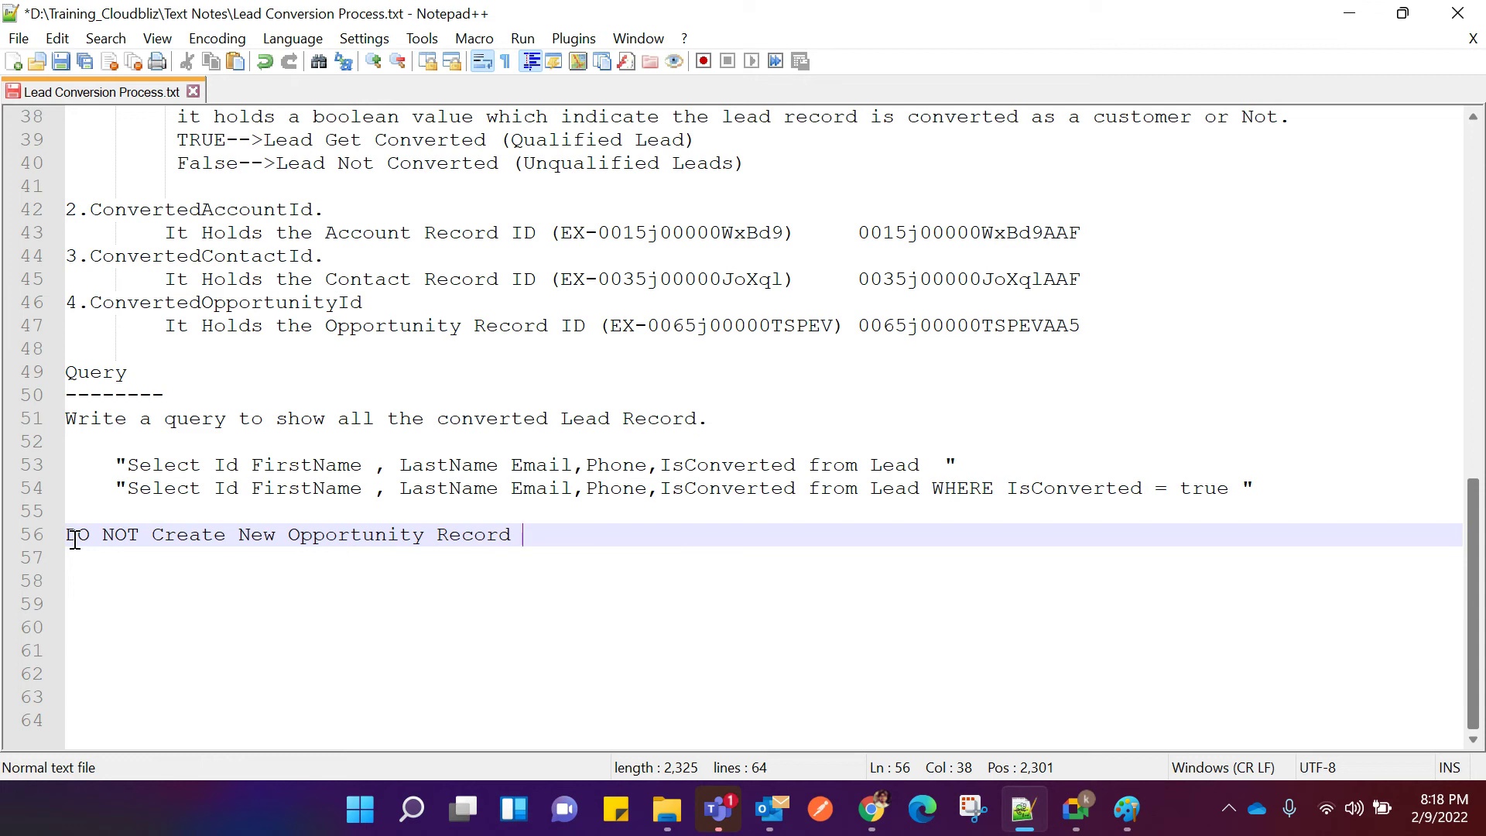
{"action": "type", "text": " while convert"}
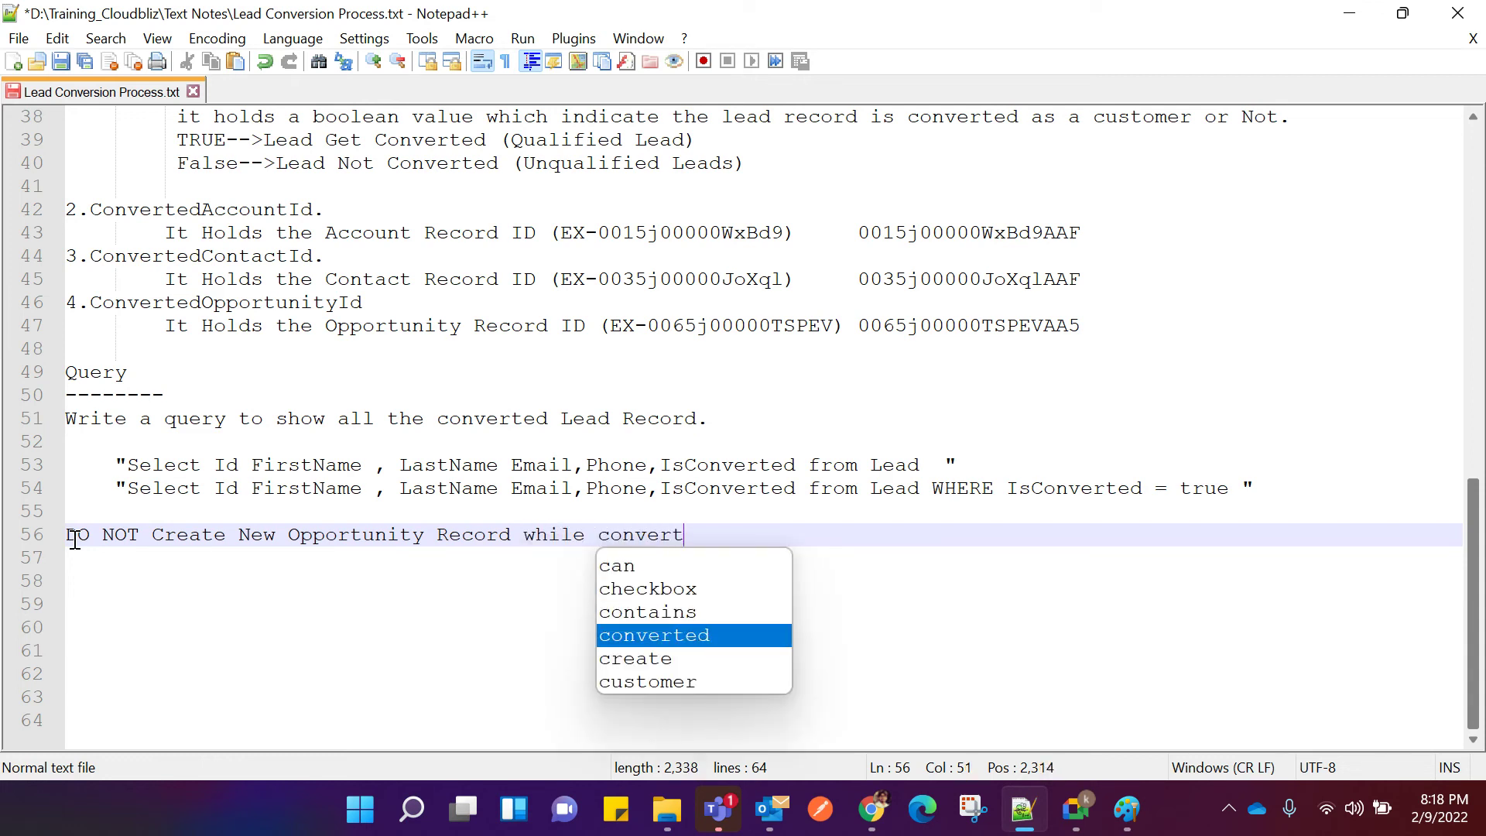
{"action": "type", "text": "ing The "}
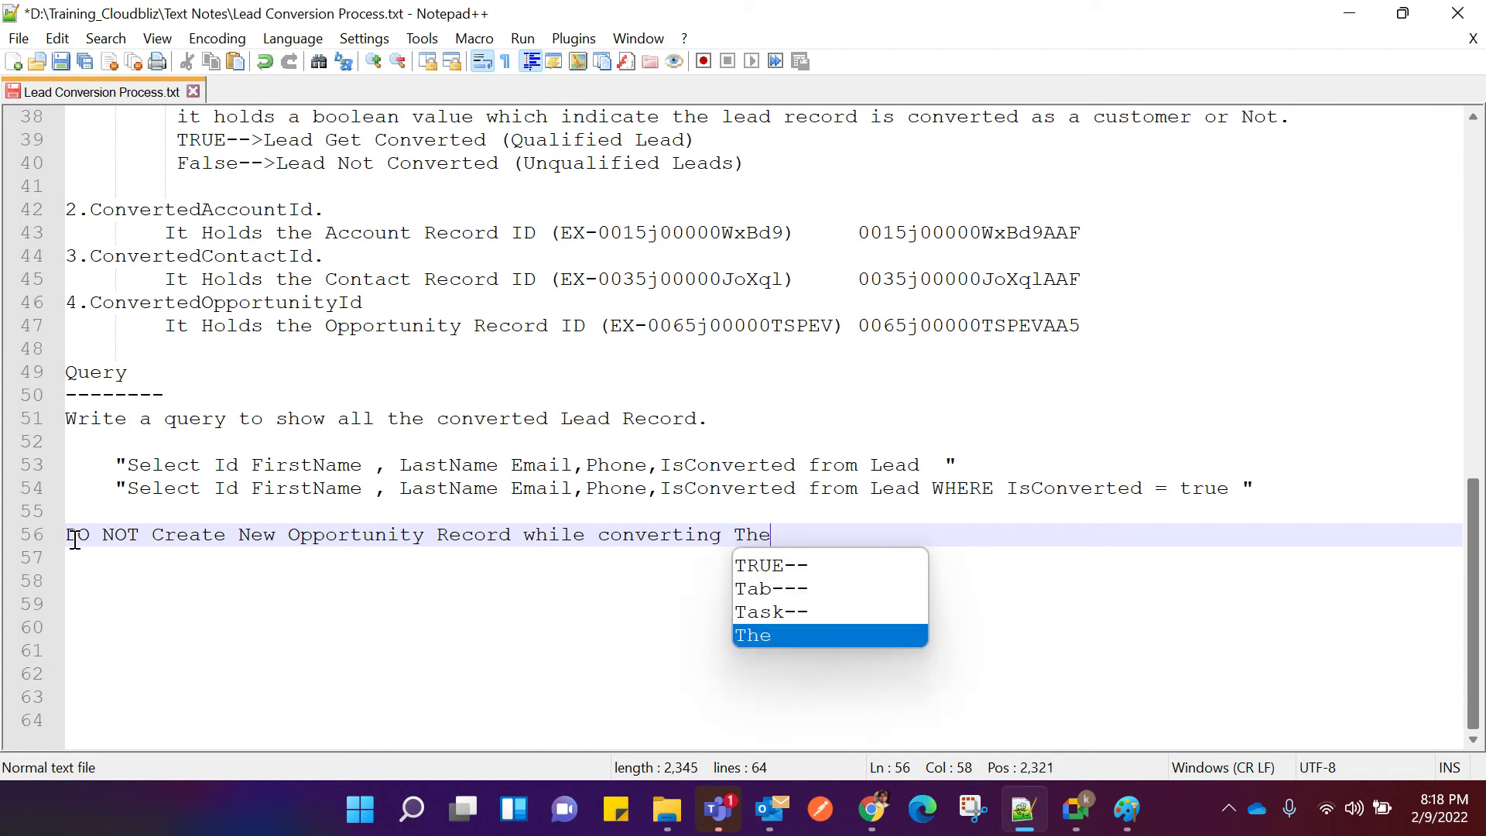
{"action": "type", "text": "Lead."}
Underline the new heading with a full-width row of dashes and add a line below it.
{"action": "key", "text": "Return"}
{"action": "type", "text": "-------"}
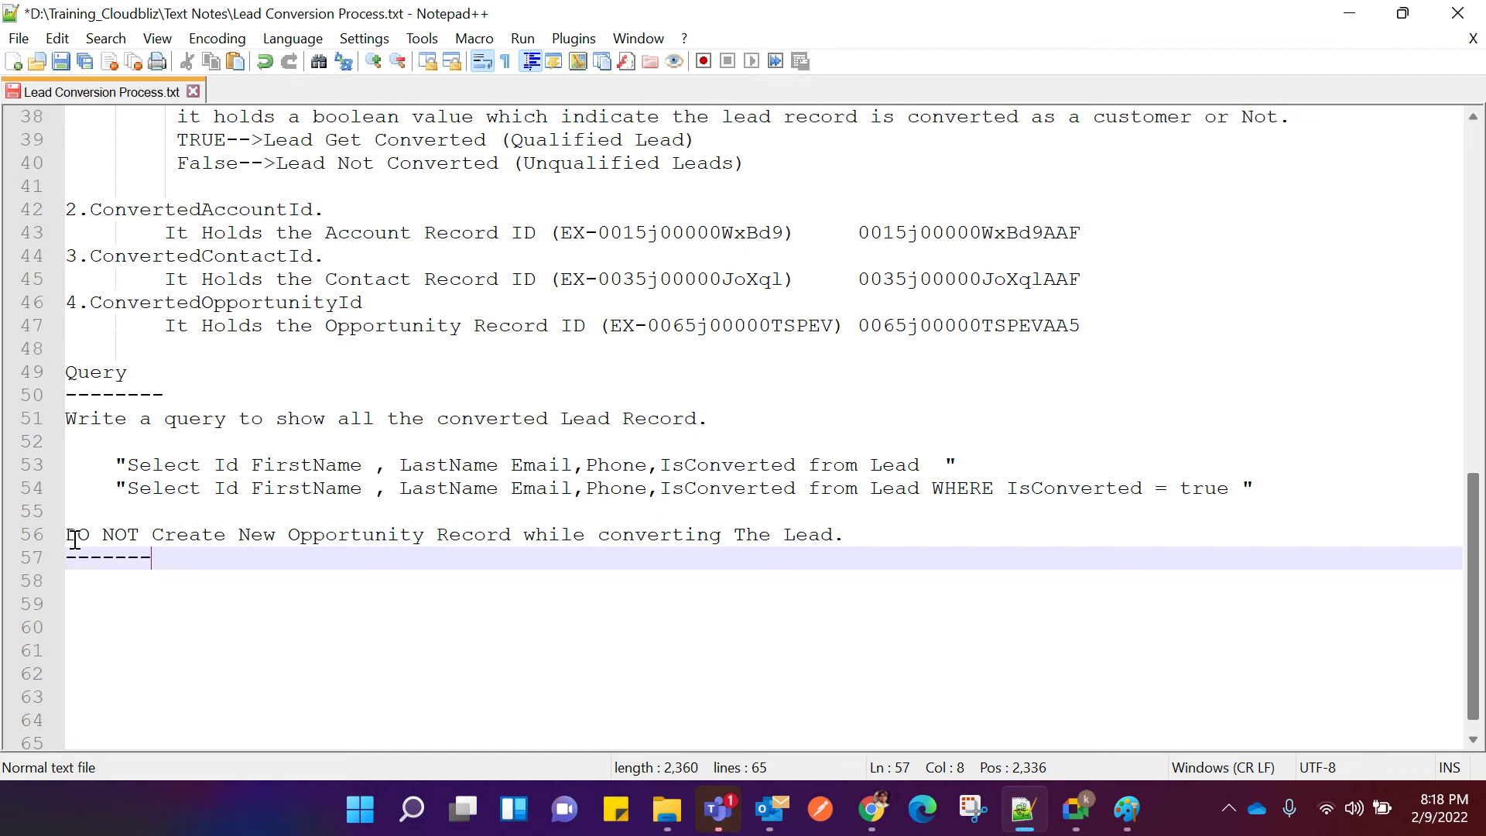
{"action": "type", "text": "-----------------------------------------------------"}
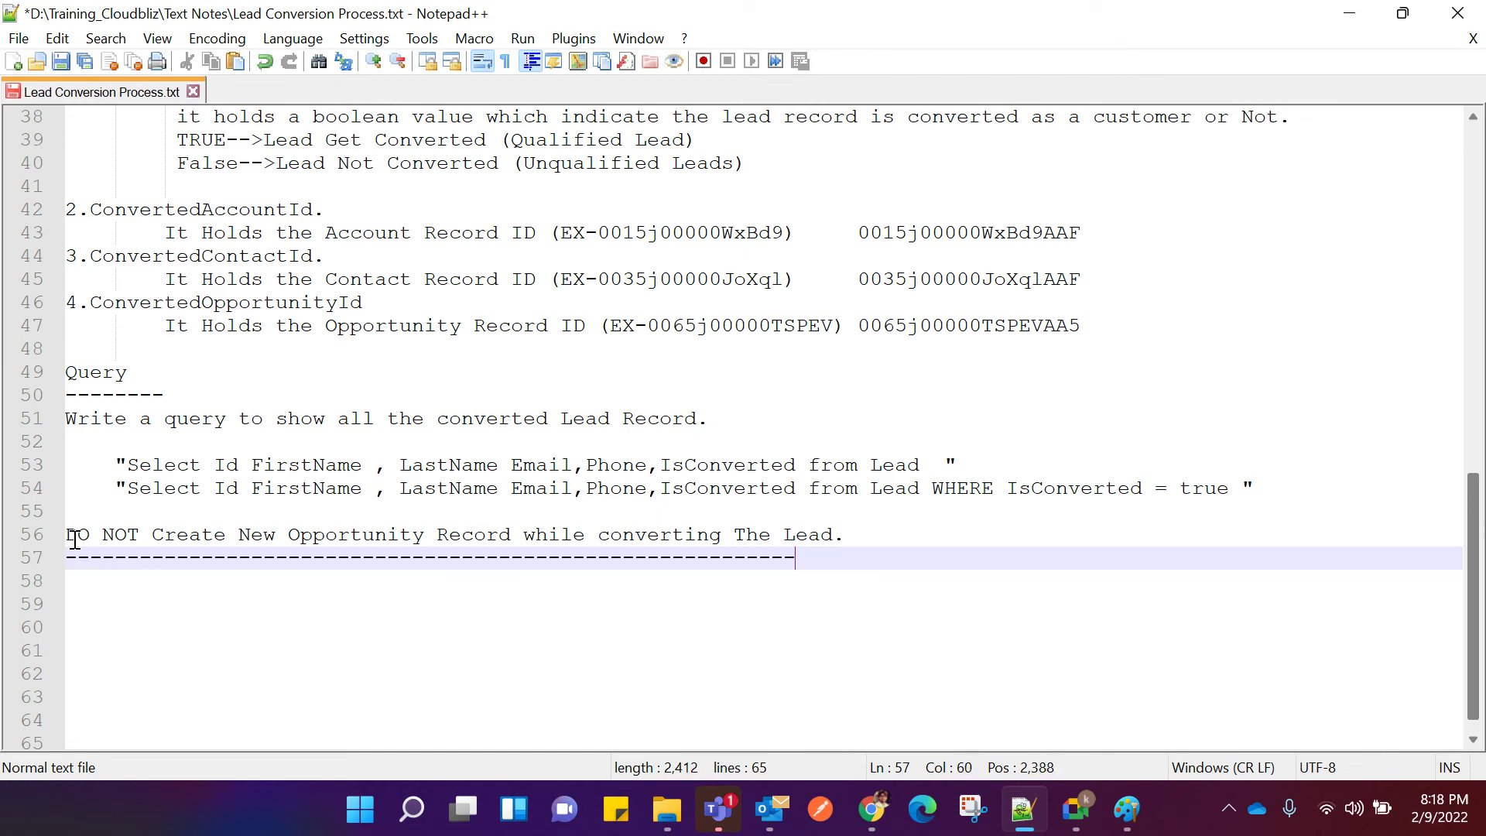
{"action": "type", "text": "---"}
{"action": "left_click", "coordinate": [913, 566]}
{"action": "key", "text": "Return"}
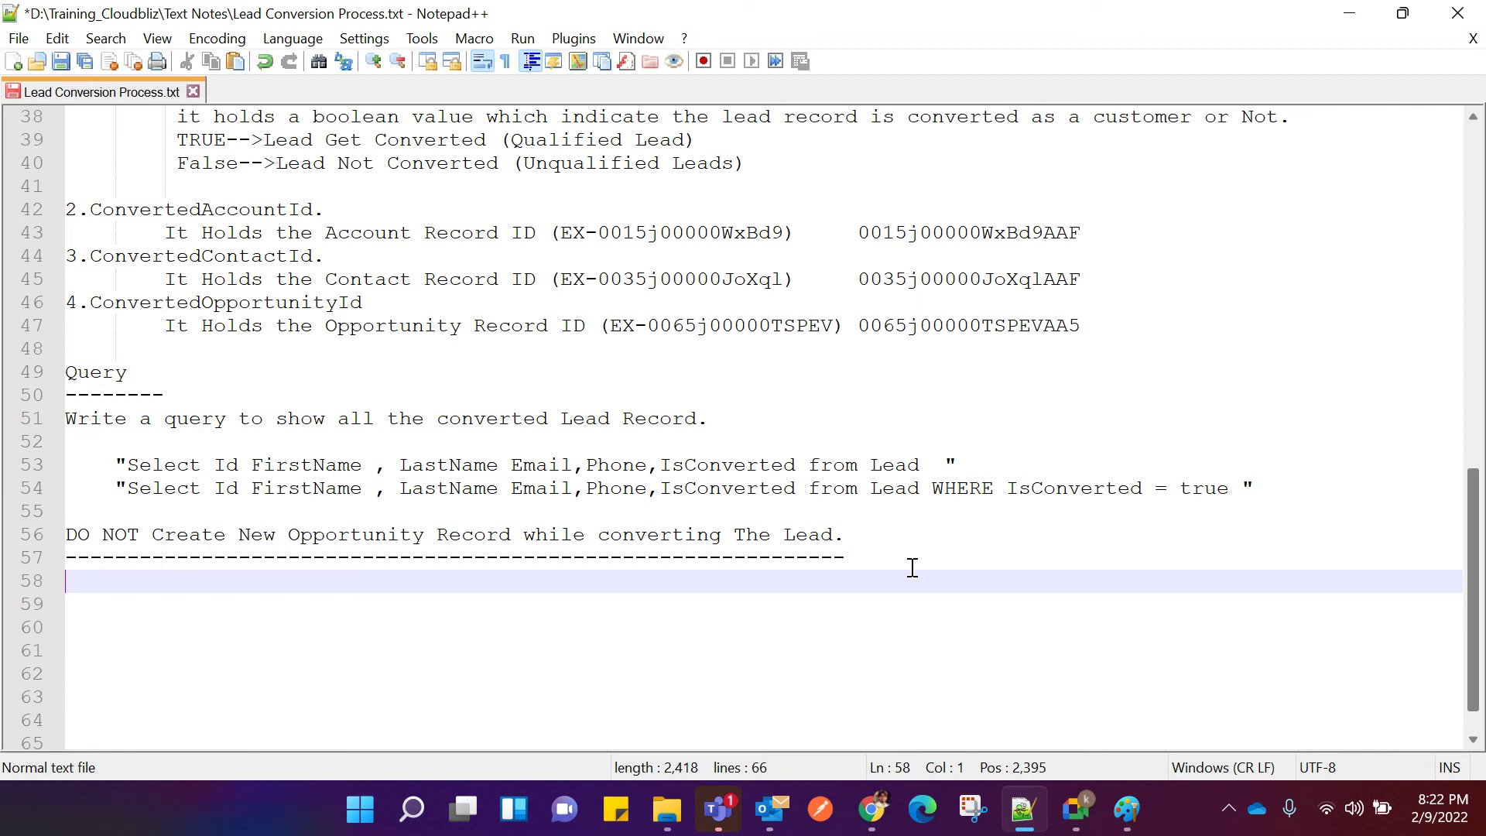
{"action": "left_click", "coordinate": [913, 567]}
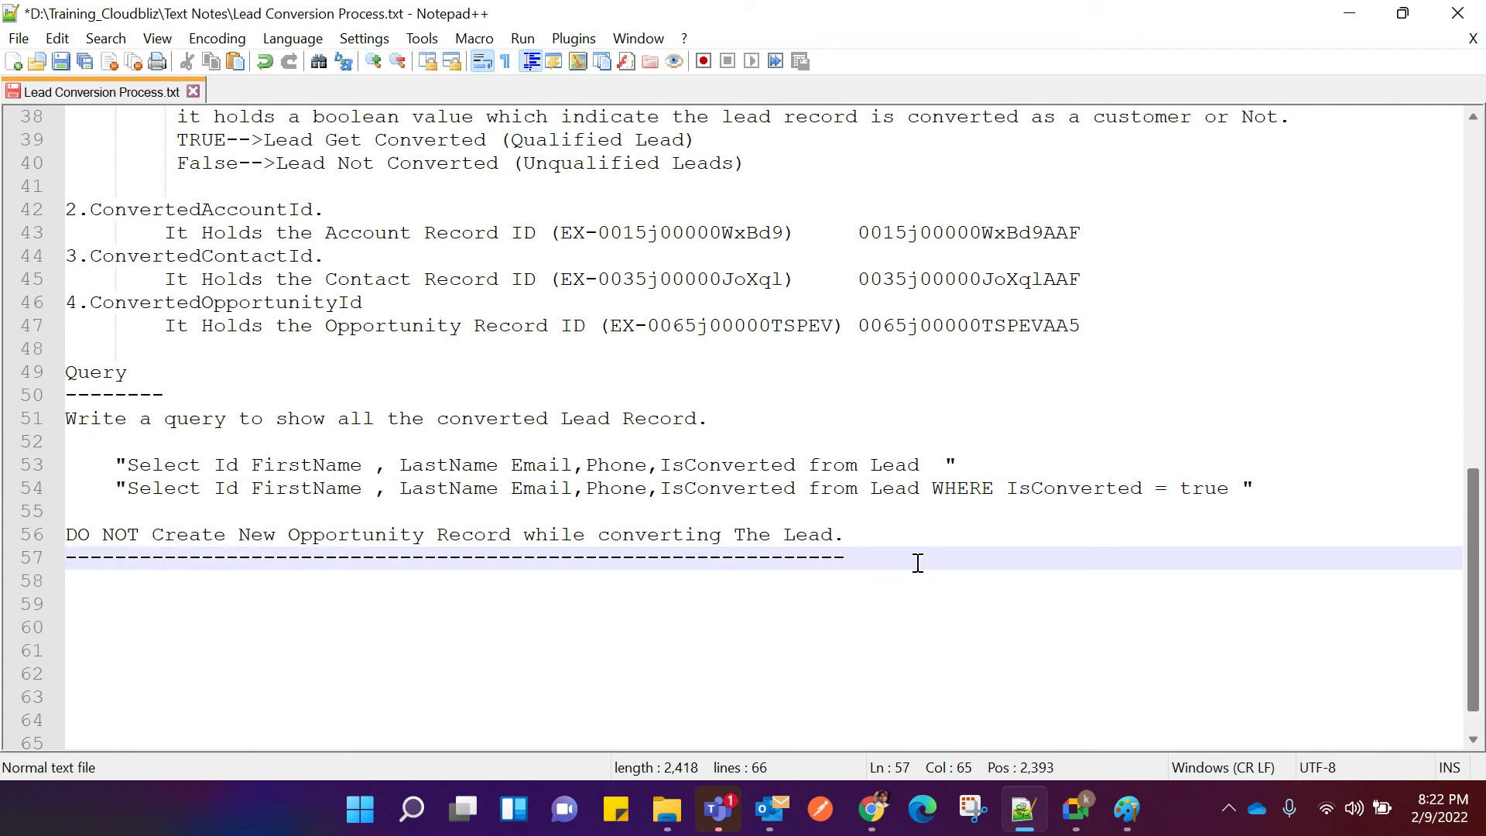
Copy the "GOTO Leads Tab" line and its six conversion steps from the navigation section to below the new heading's underline.
{"action": "scroll", "coordinate": [918, 563], "scroll_direction": "up", "scroll_amount": 9}
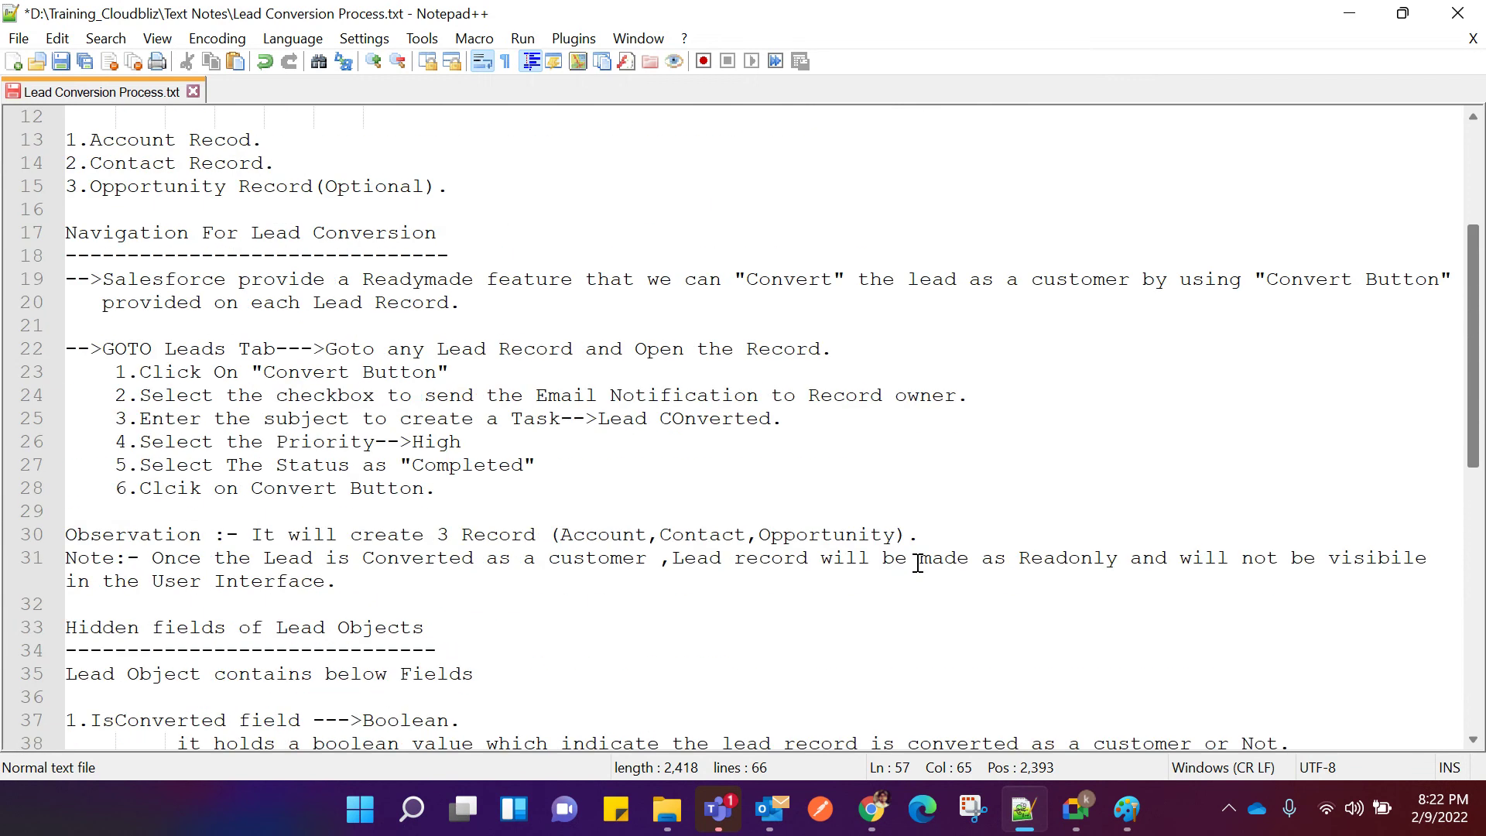
{"action": "left_click_drag", "start_coordinate": [66, 350], "coordinate": [471, 493]}
{"action": "right_click", "coordinate": [330, 406]}
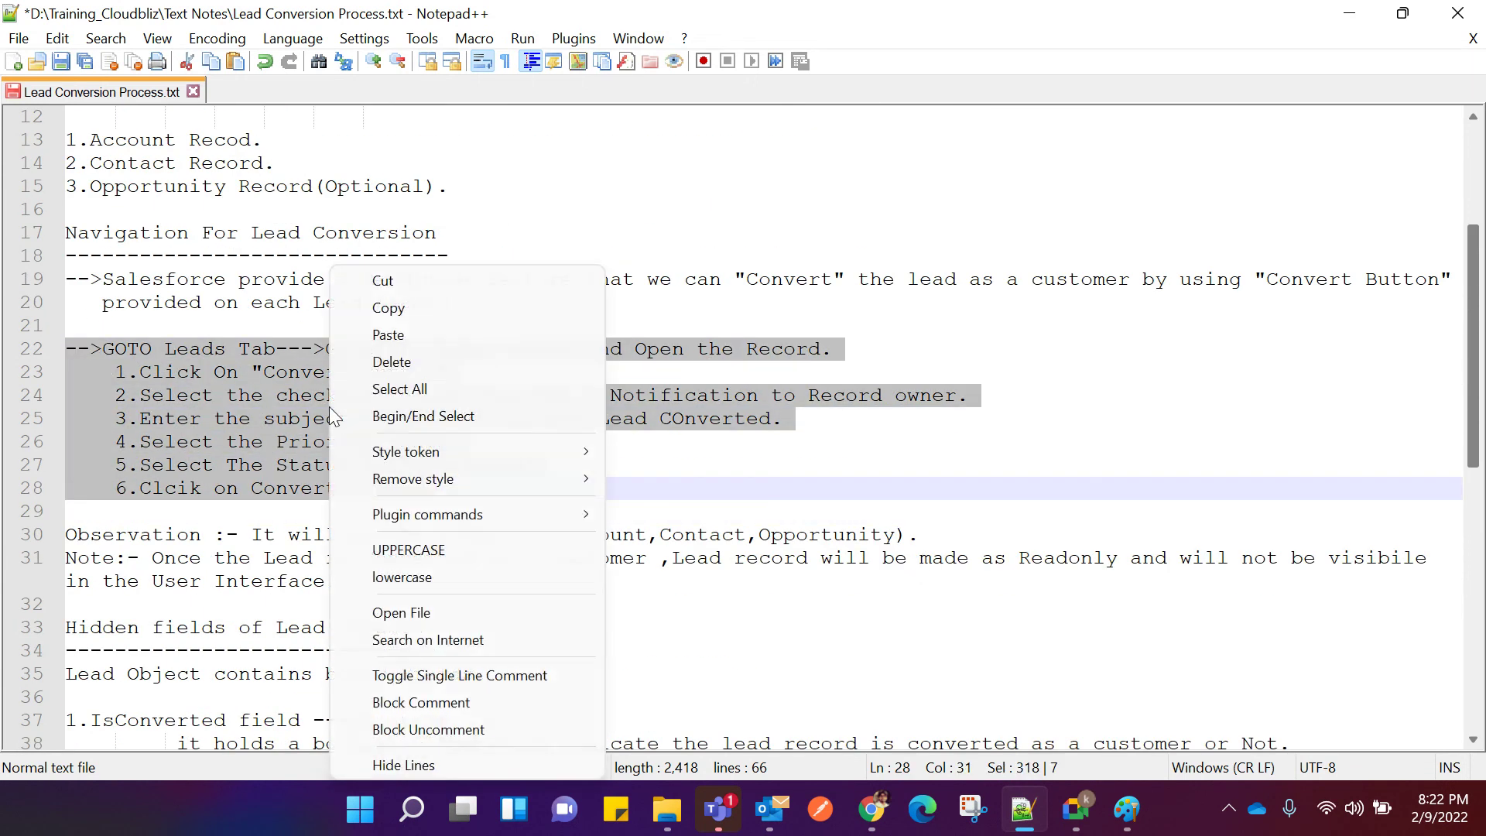
{"action": "left_click", "coordinate": [388, 309]}
{"action": "scroll", "coordinate": [433, 371], "scroll_direction": "down", "scroll_amount": 9}
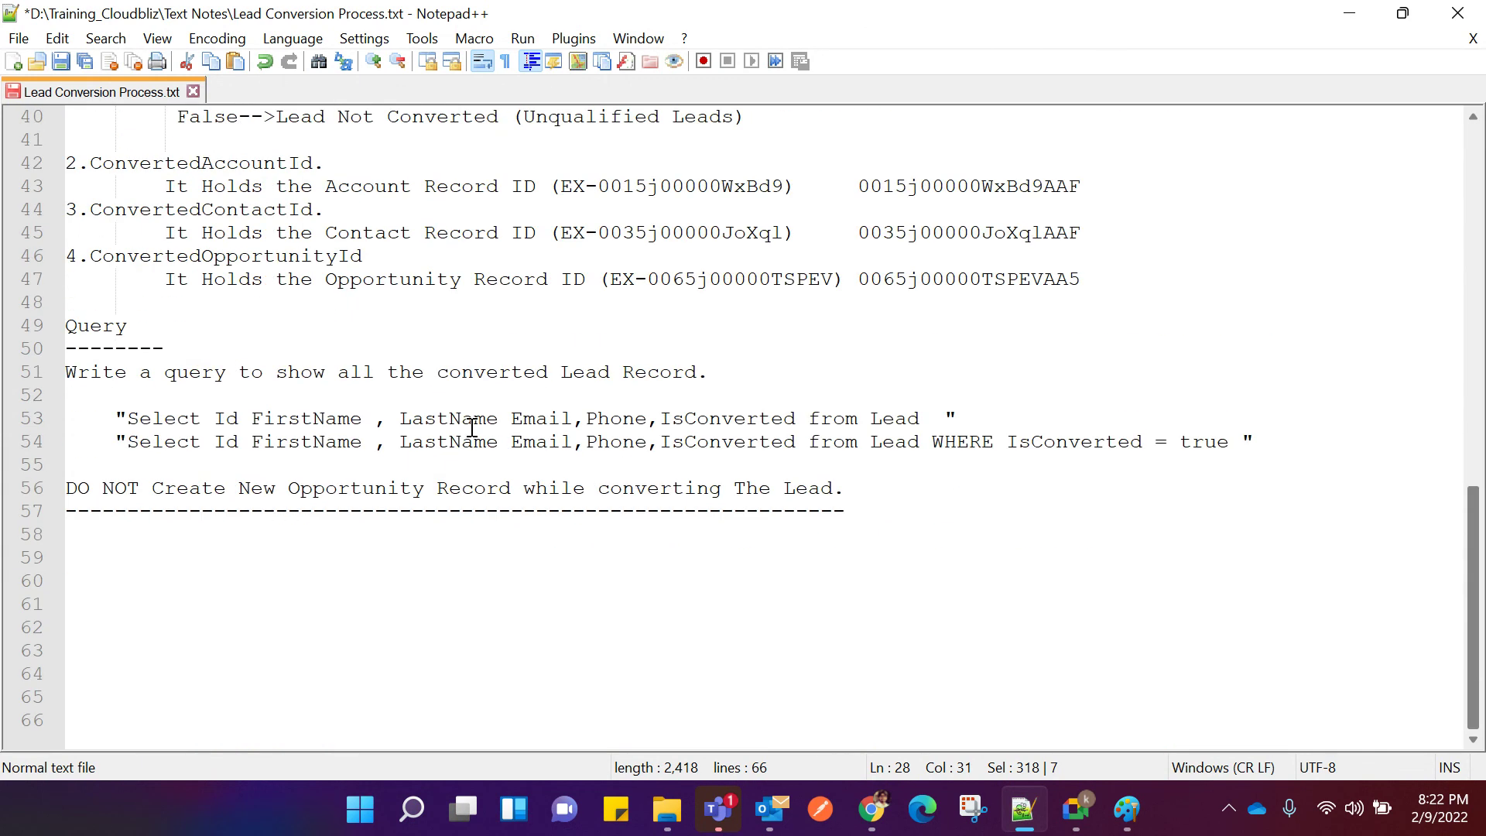
{"action": "left_click", "coordinate": [72, 540]}
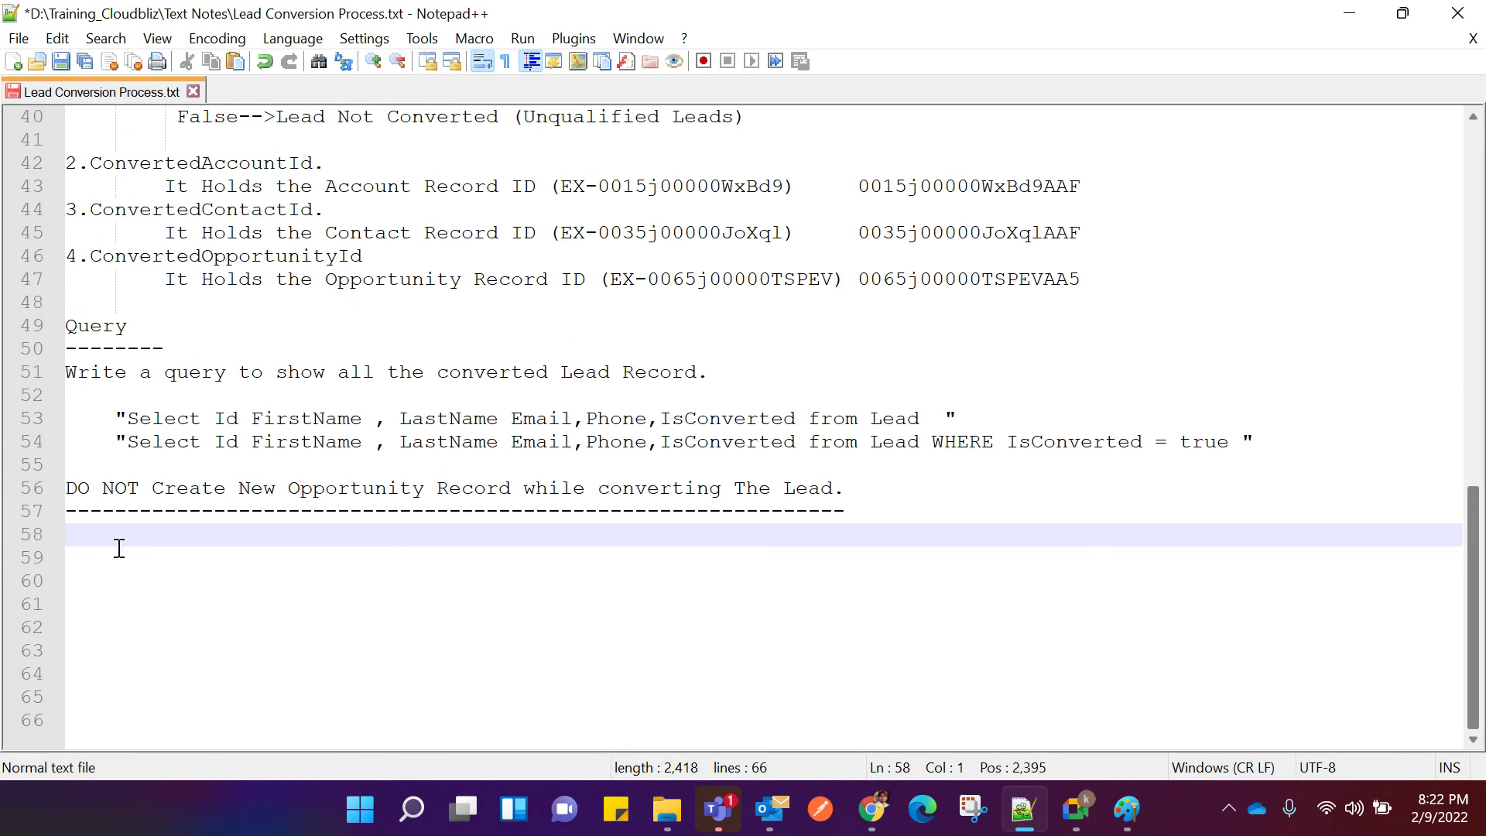
{"action": "key", "text": "ctrl+v"}
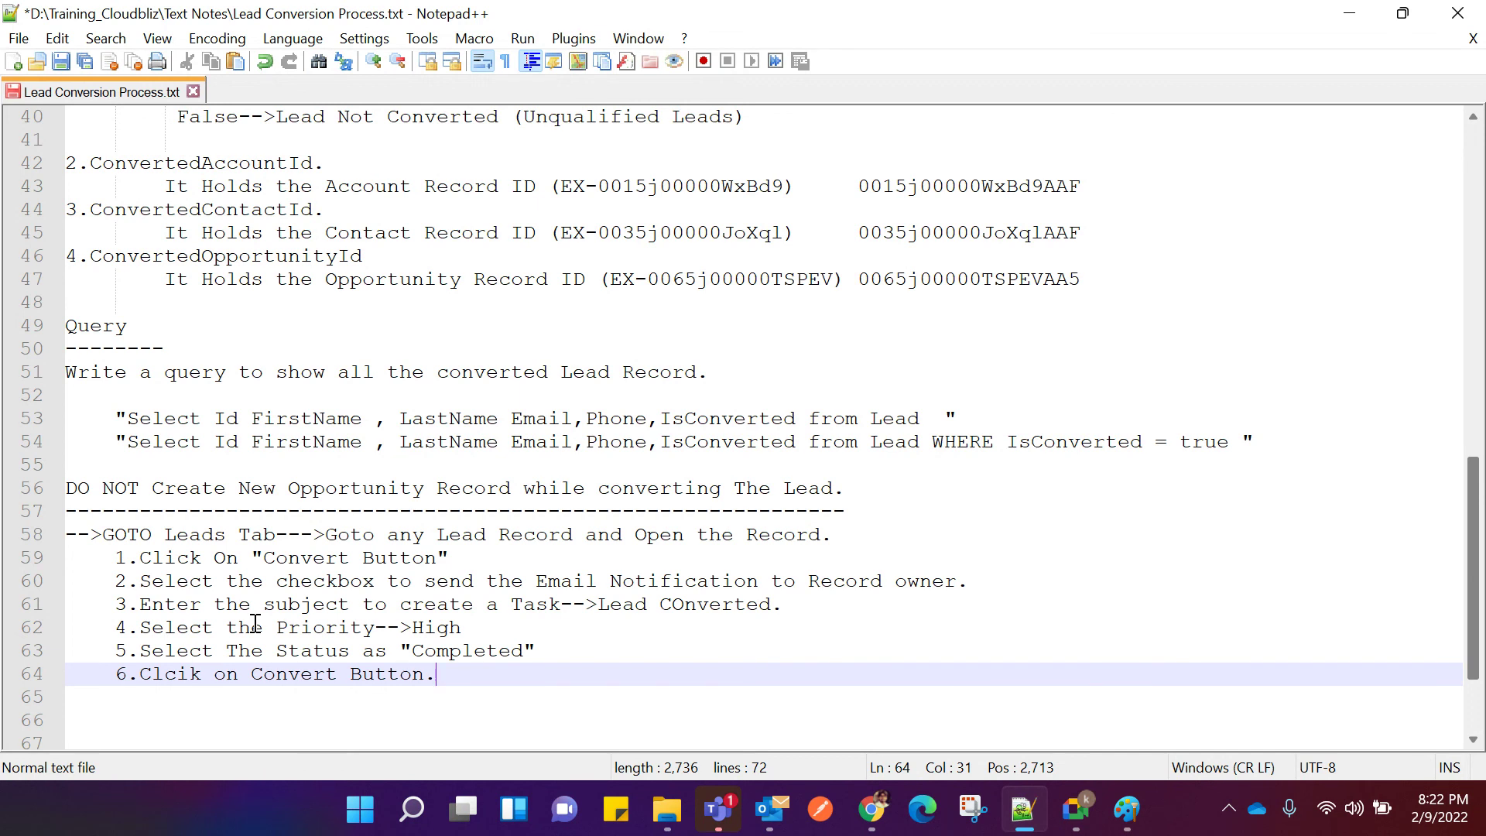
Insert "3.Select the checkbox "DO NOT Create a New Opportunity upon Conversion"" after step 2 in the copied conversion steps.
{"action": "left_click", "coordinate": [981, 582]}
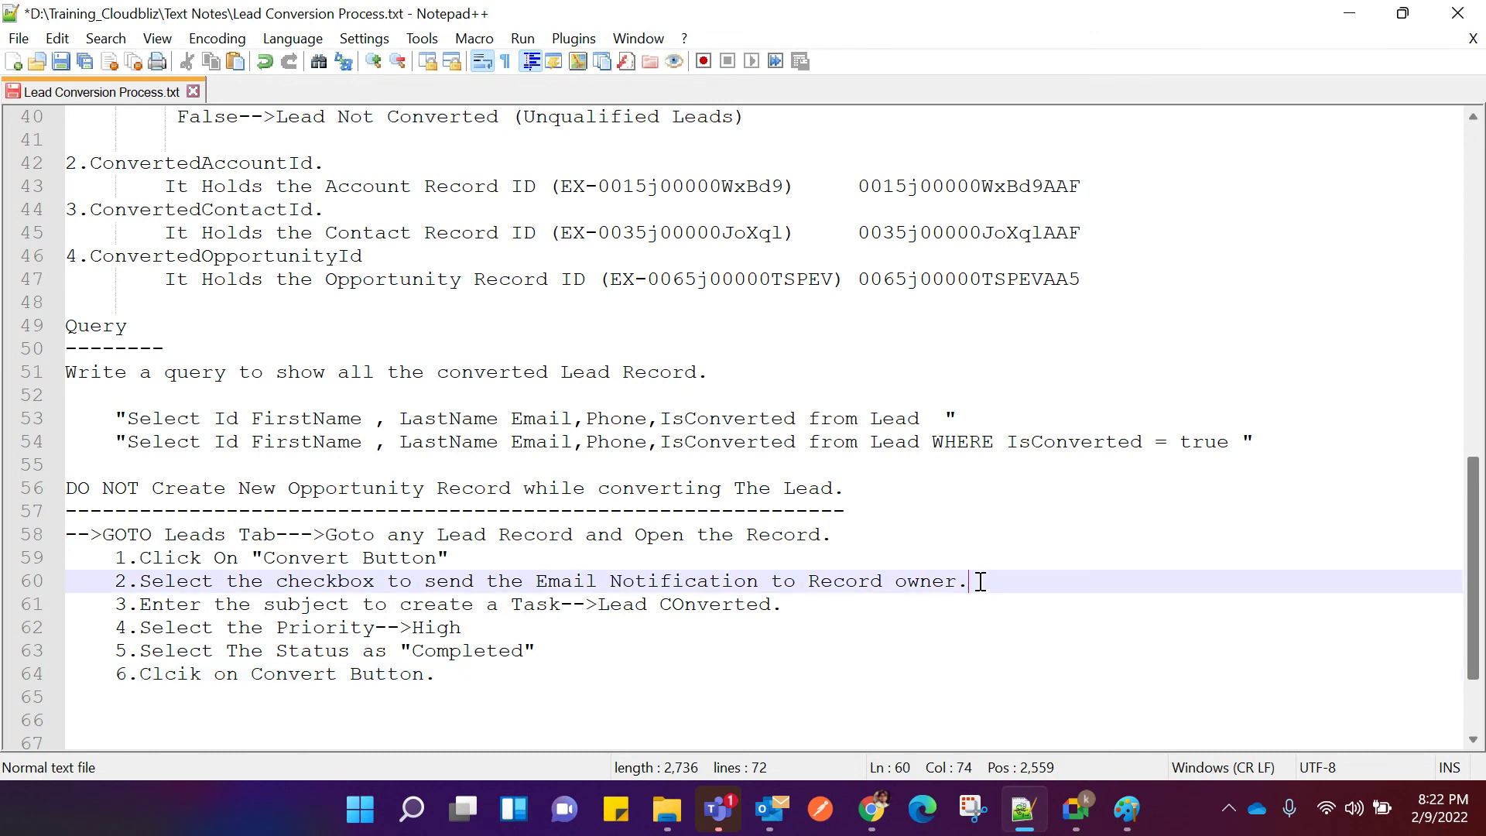
{"action": "key", "text": "Return"}
{"action": "type", "text": "3."}
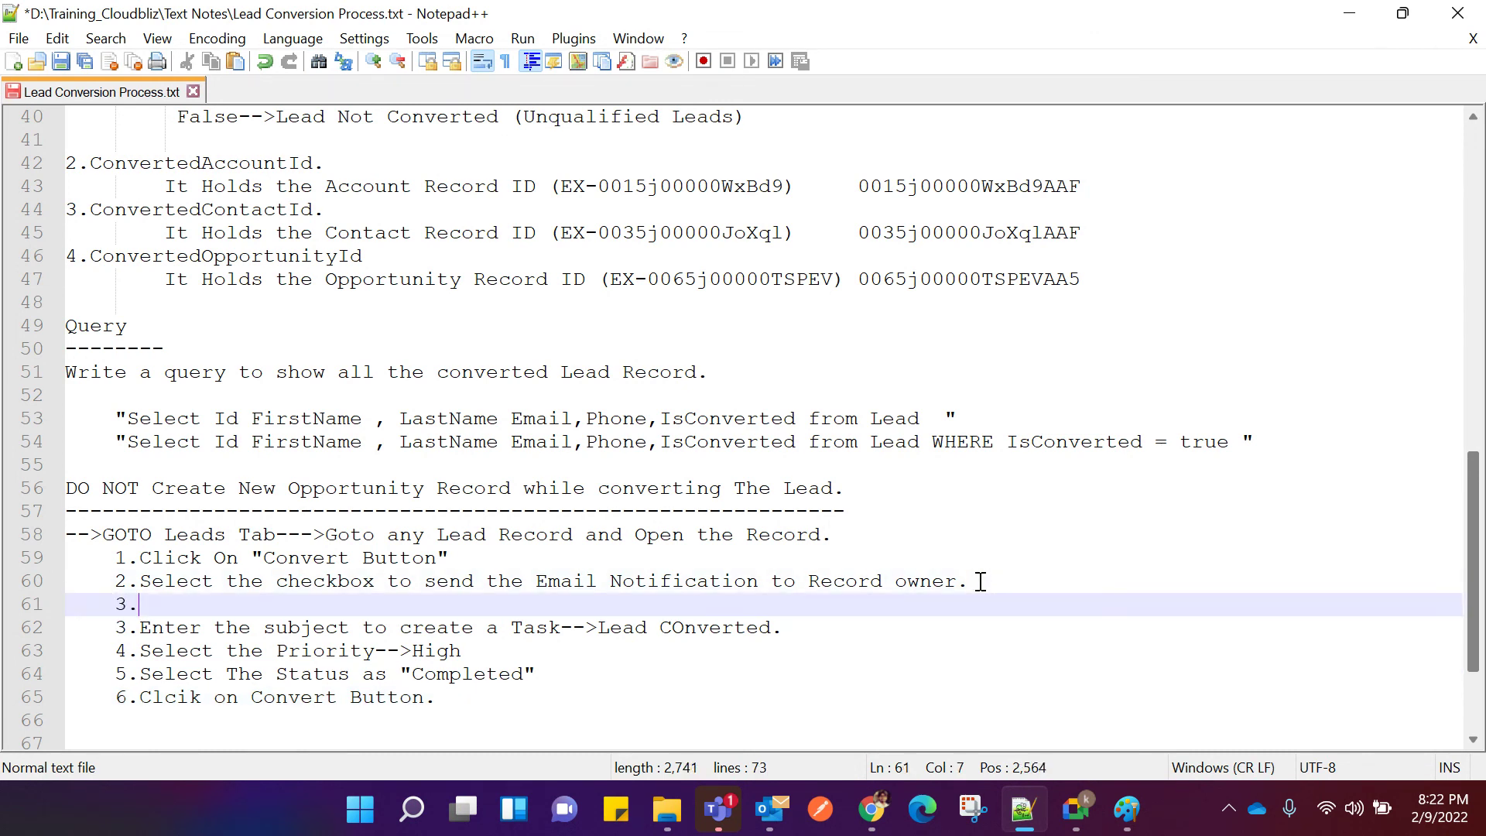
{"action": "type", "text": "Select"}
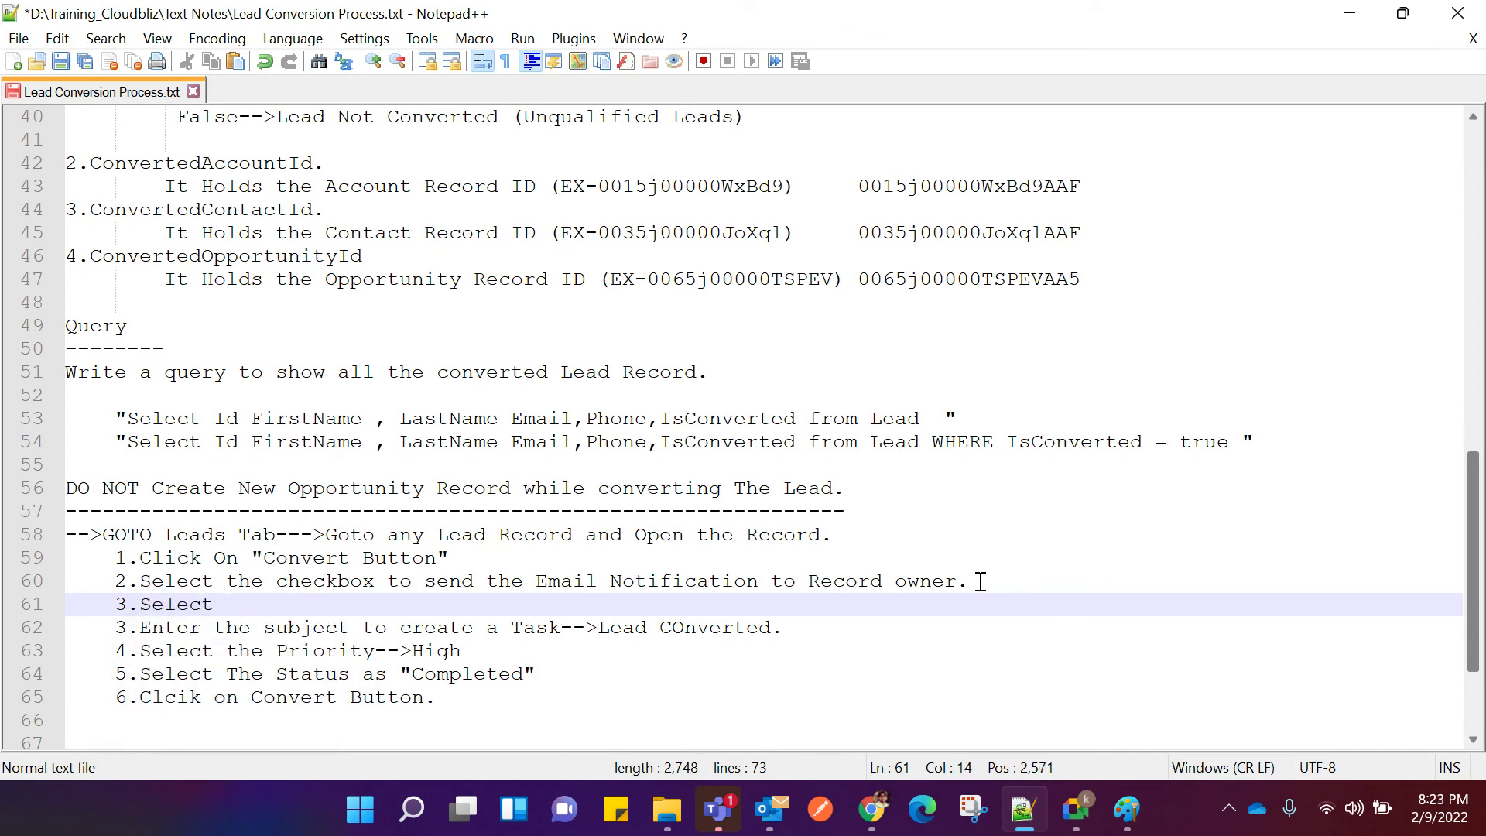
{"action": "type", "text": " the checkbox "}
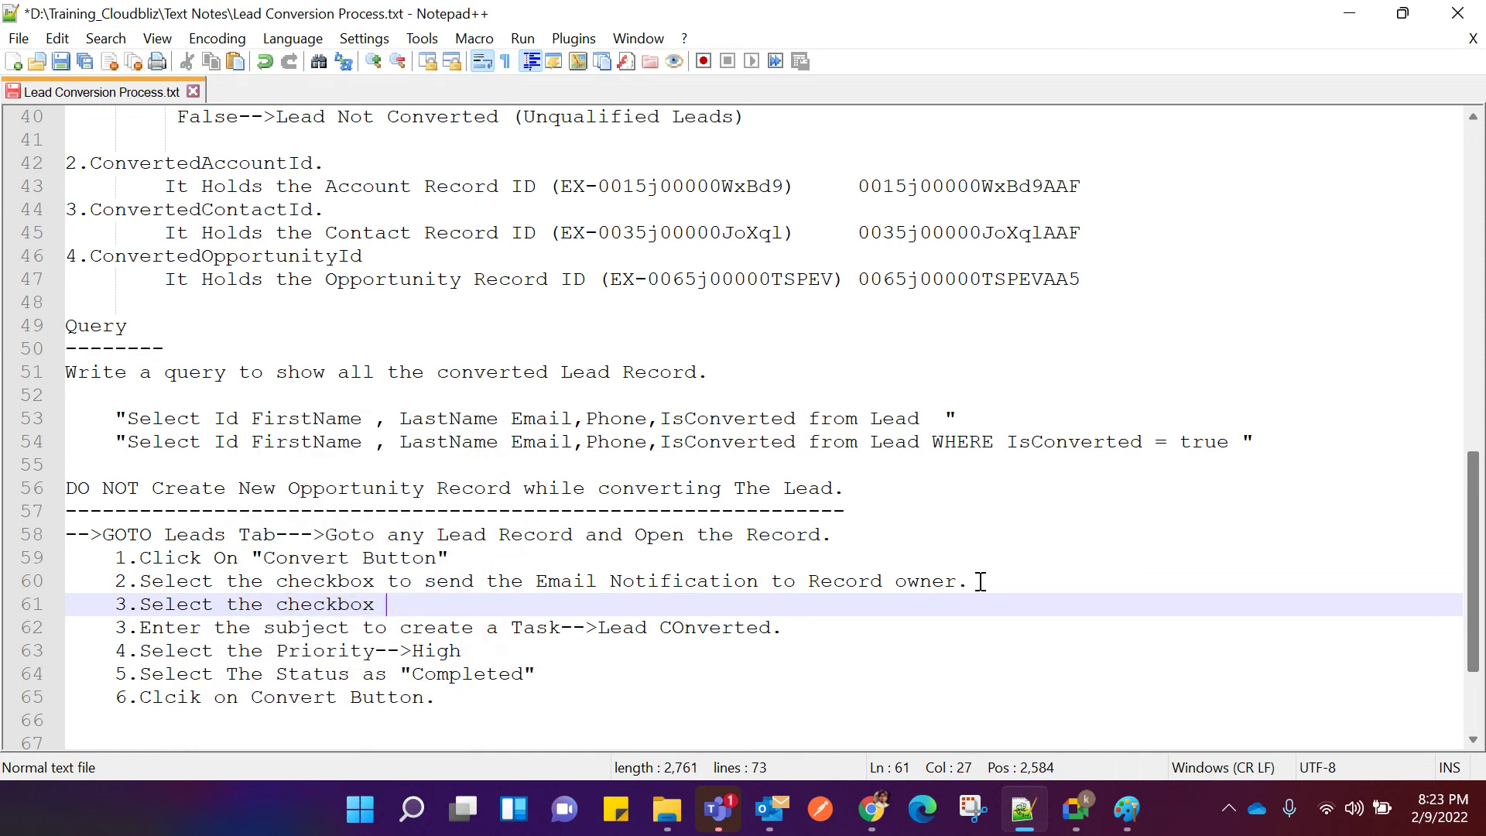
{"action": "type", "text": "\""}
{"action": "type", "text": "DO"}
{"action": "type", "text": " NOT "}
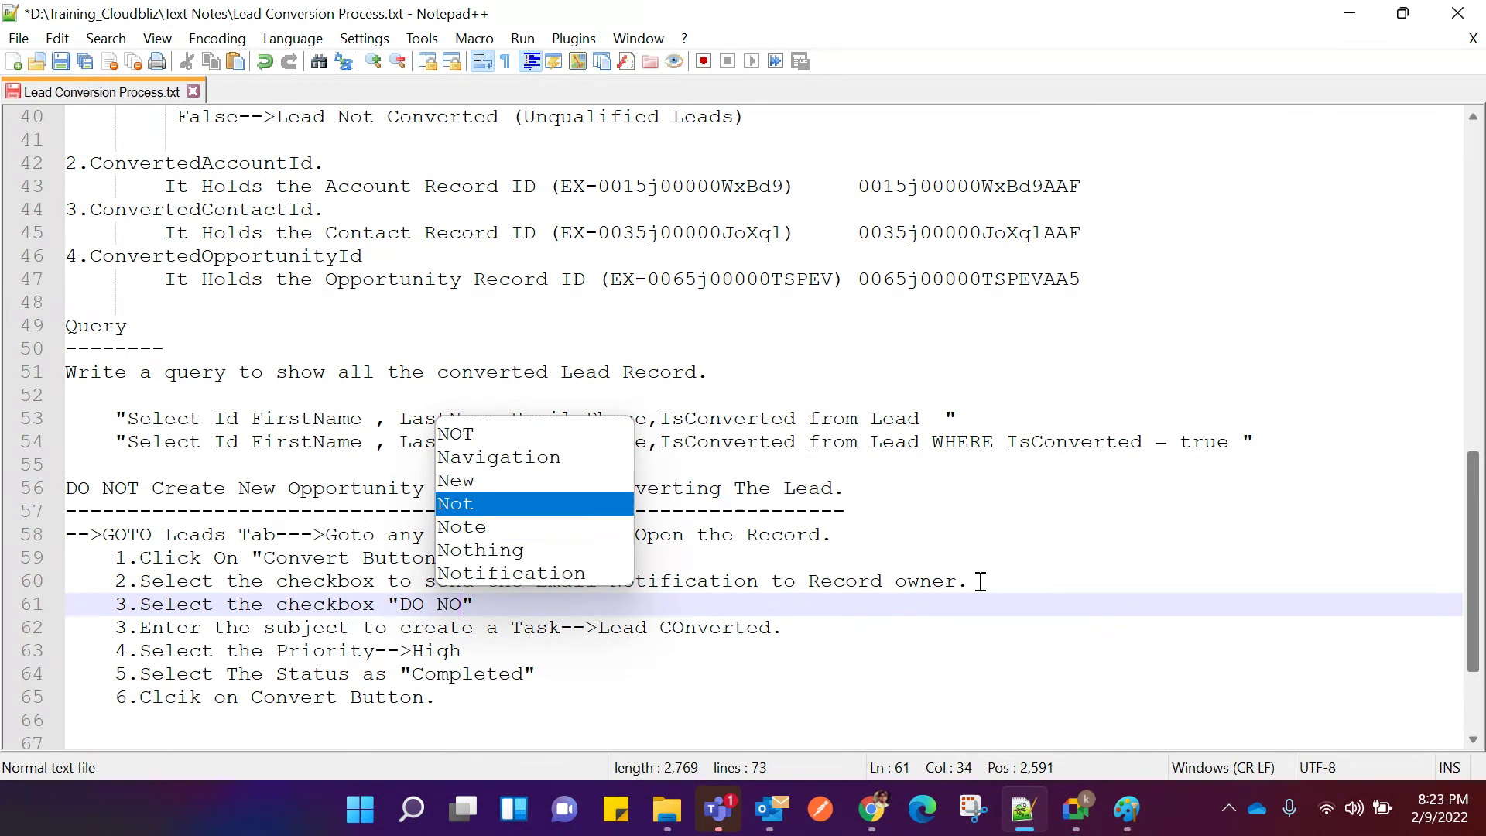
{"action": "type", "text": "Create "}
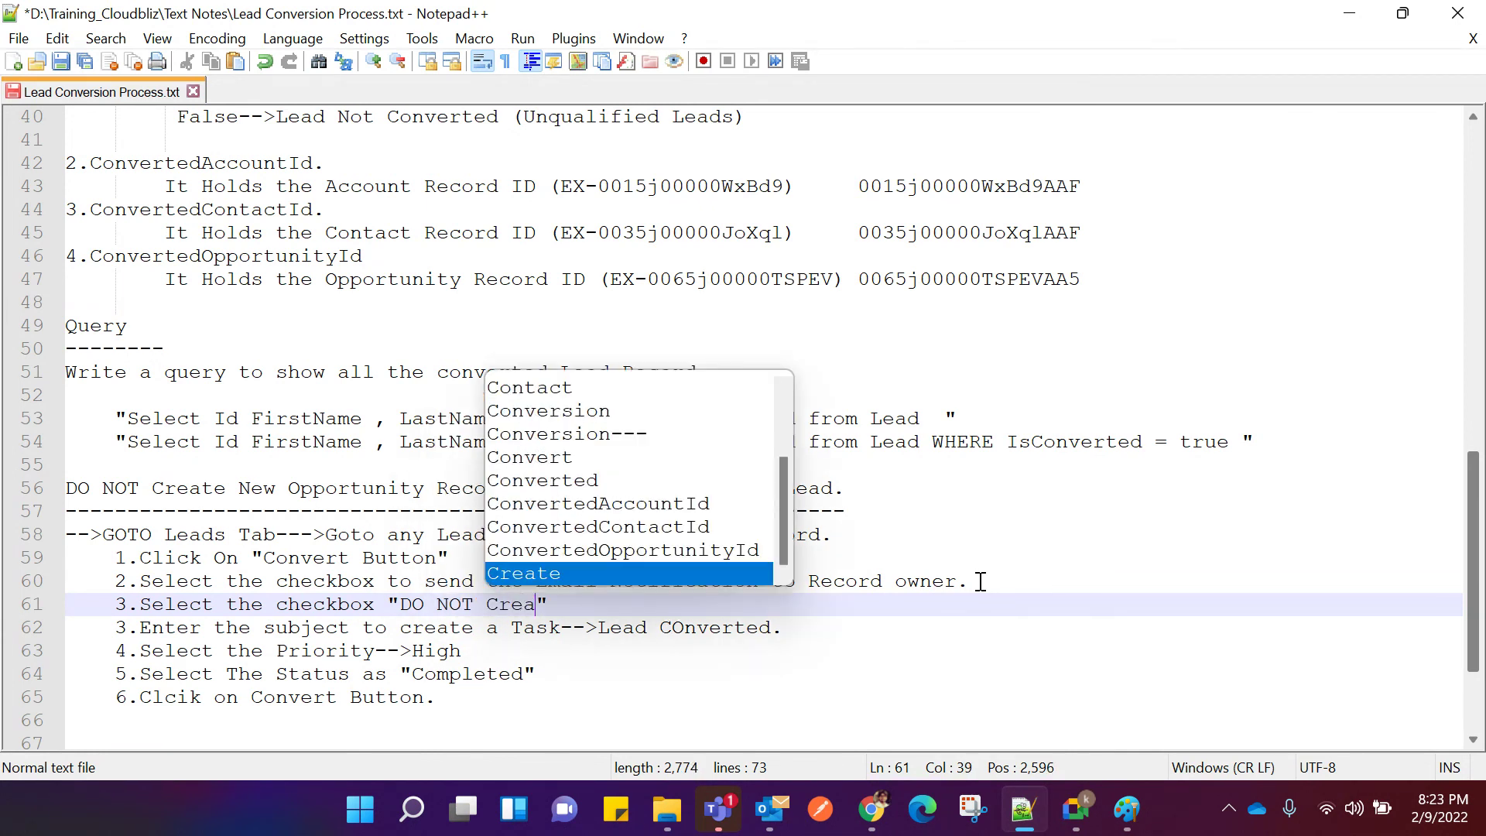
{"action": "type", "text": "a New "}
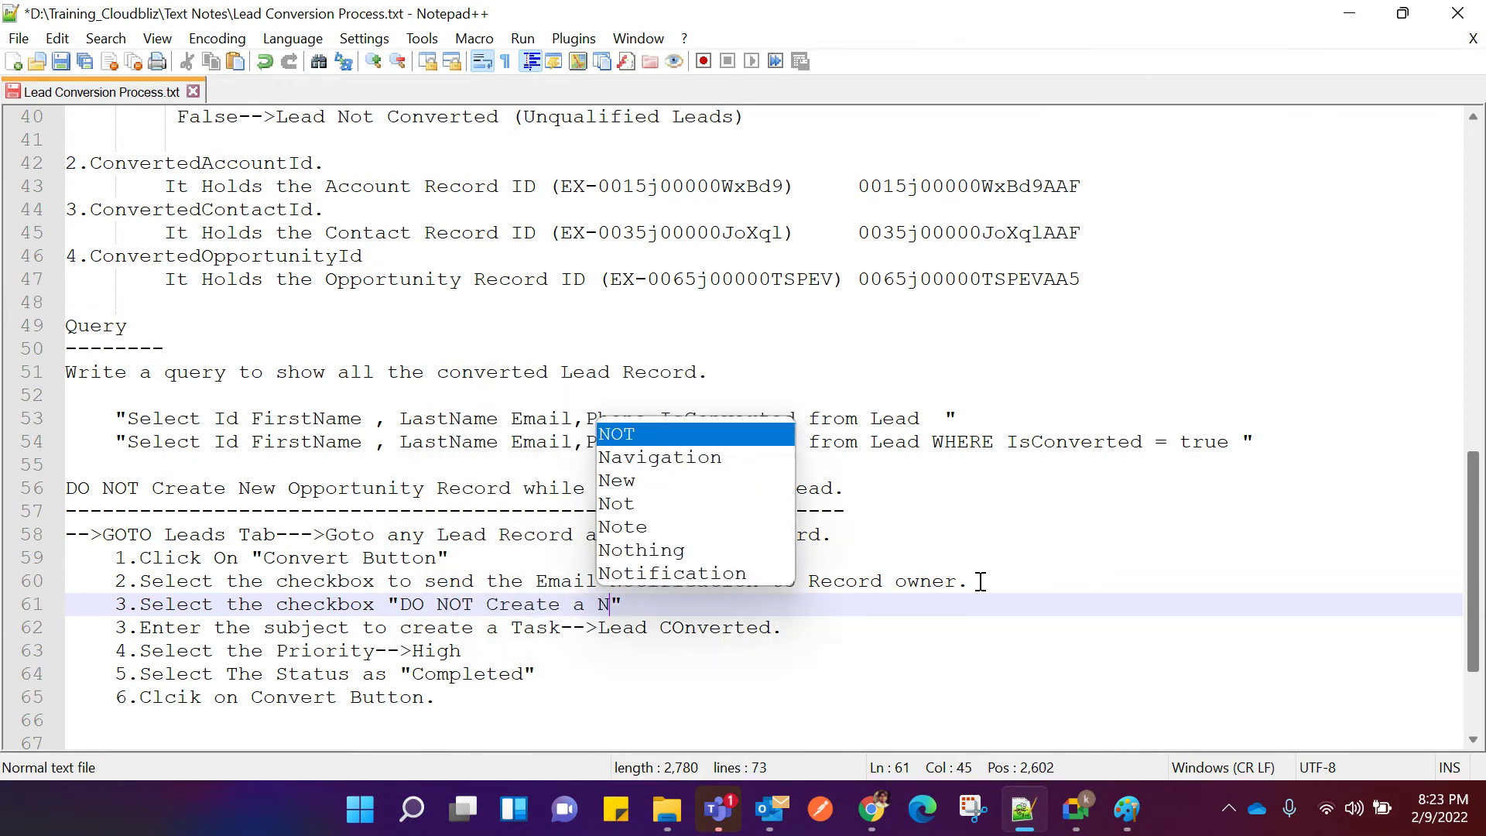
{"action": "type", "text": "Opportun"}
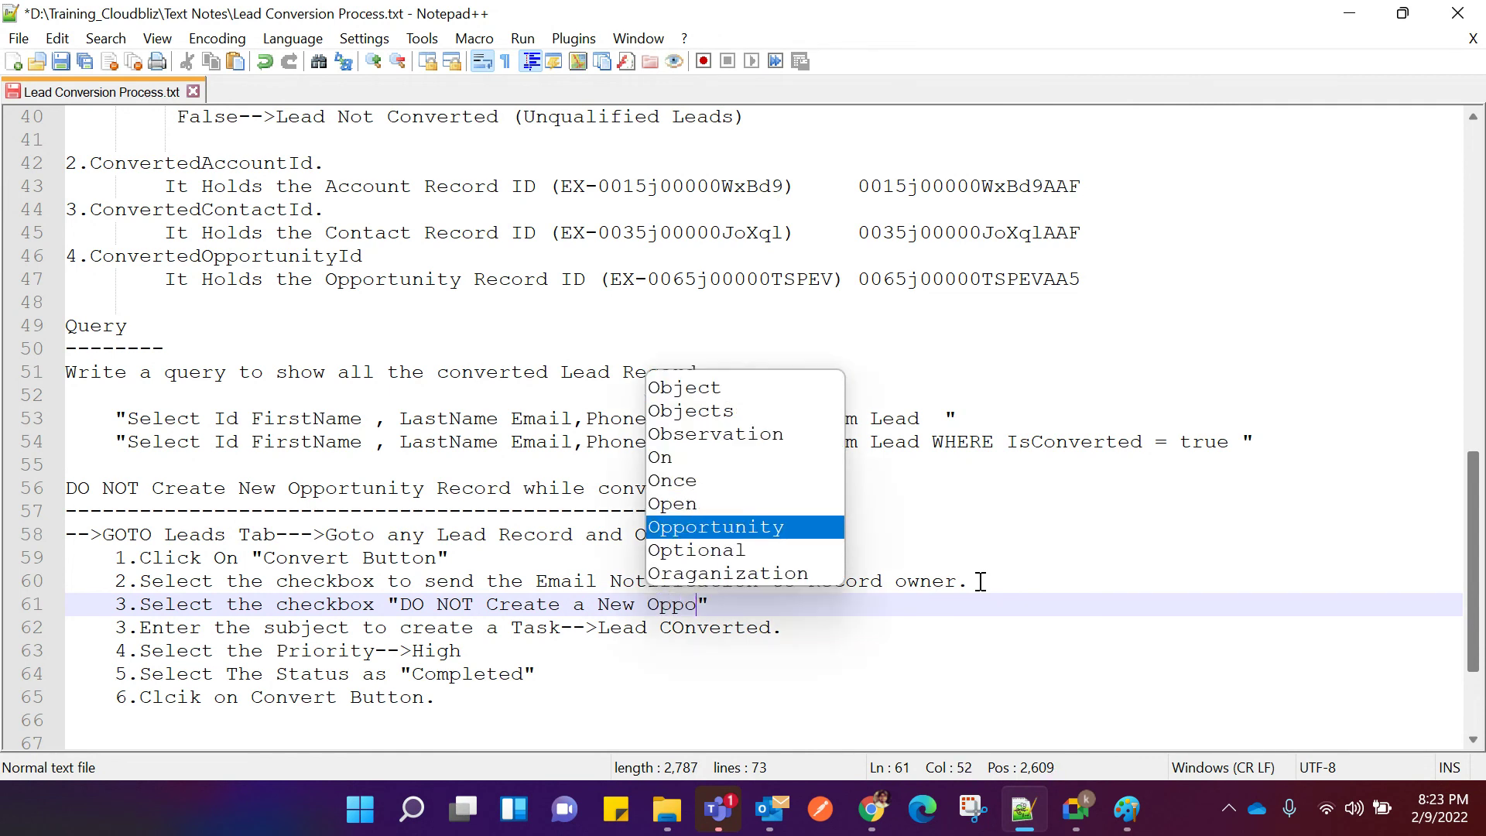
{"action": "type", "text": "ity "}
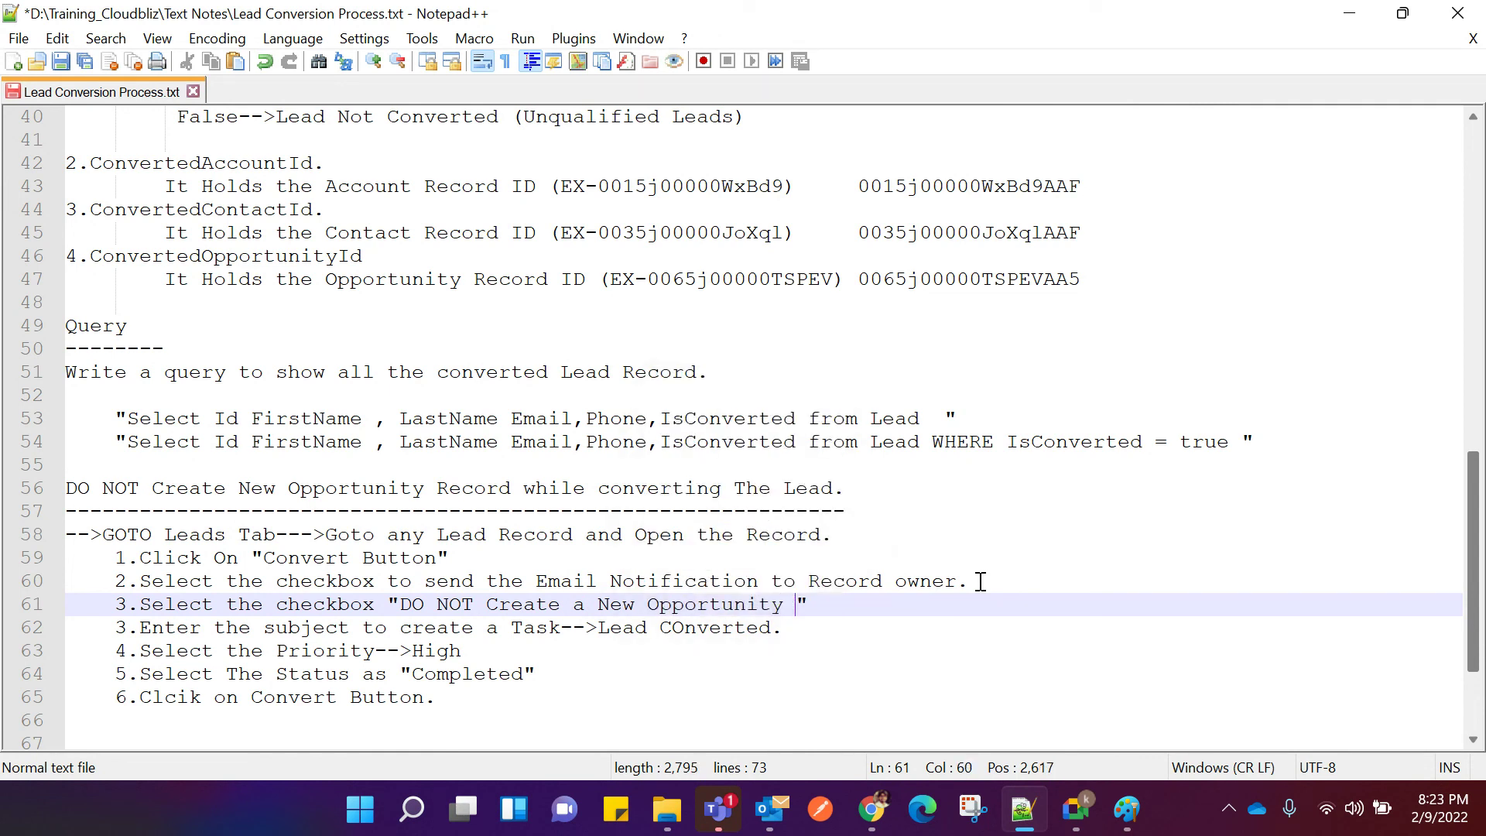
{"action": "type", "text": "upon C"}
{"action": "type", "text": "onversi"}
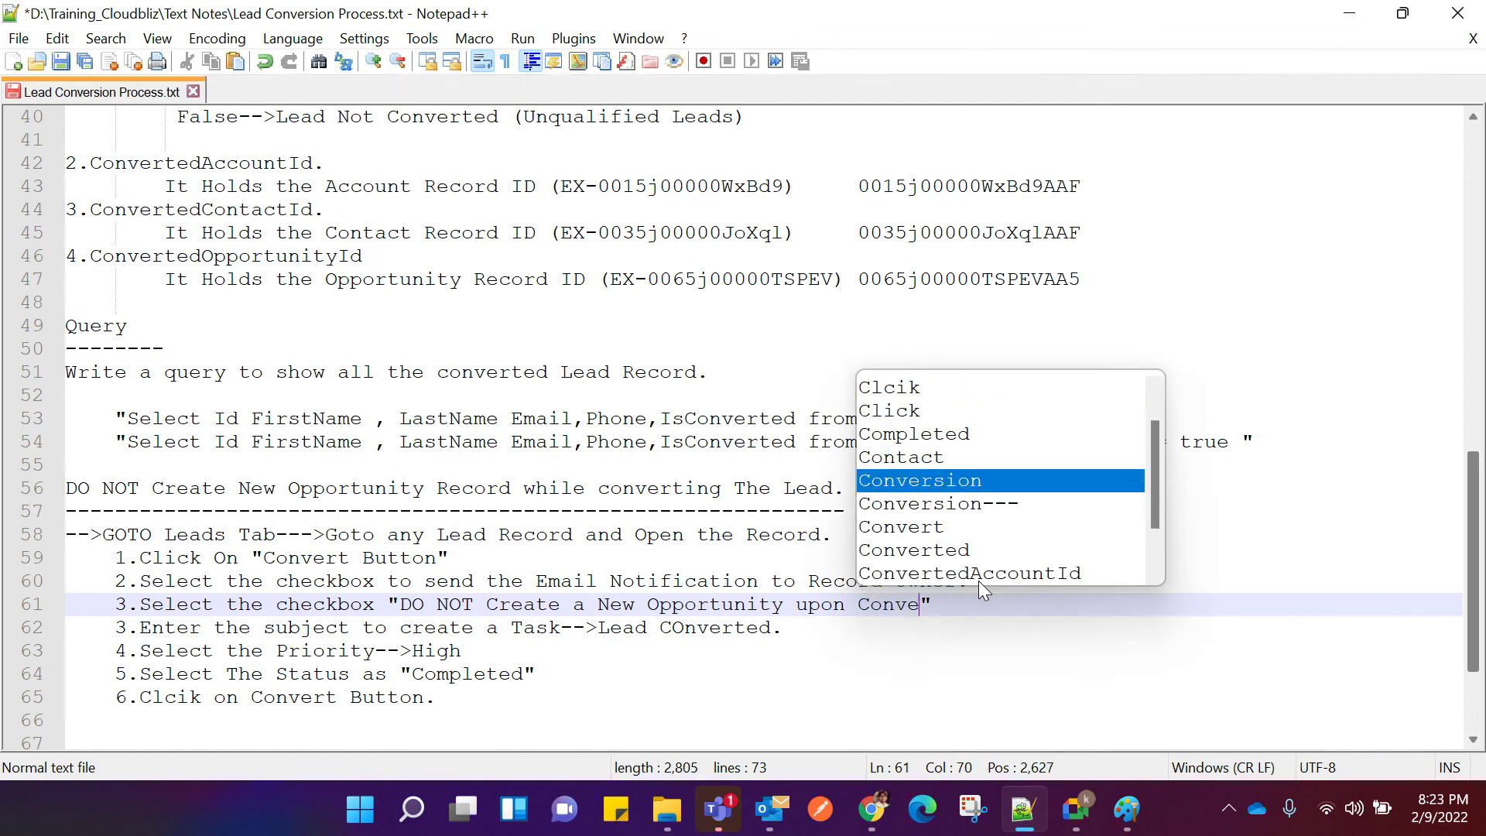
{"action": "type", "text": "on"}
{"action": "left_click", "coordinate": [1071, 672]}
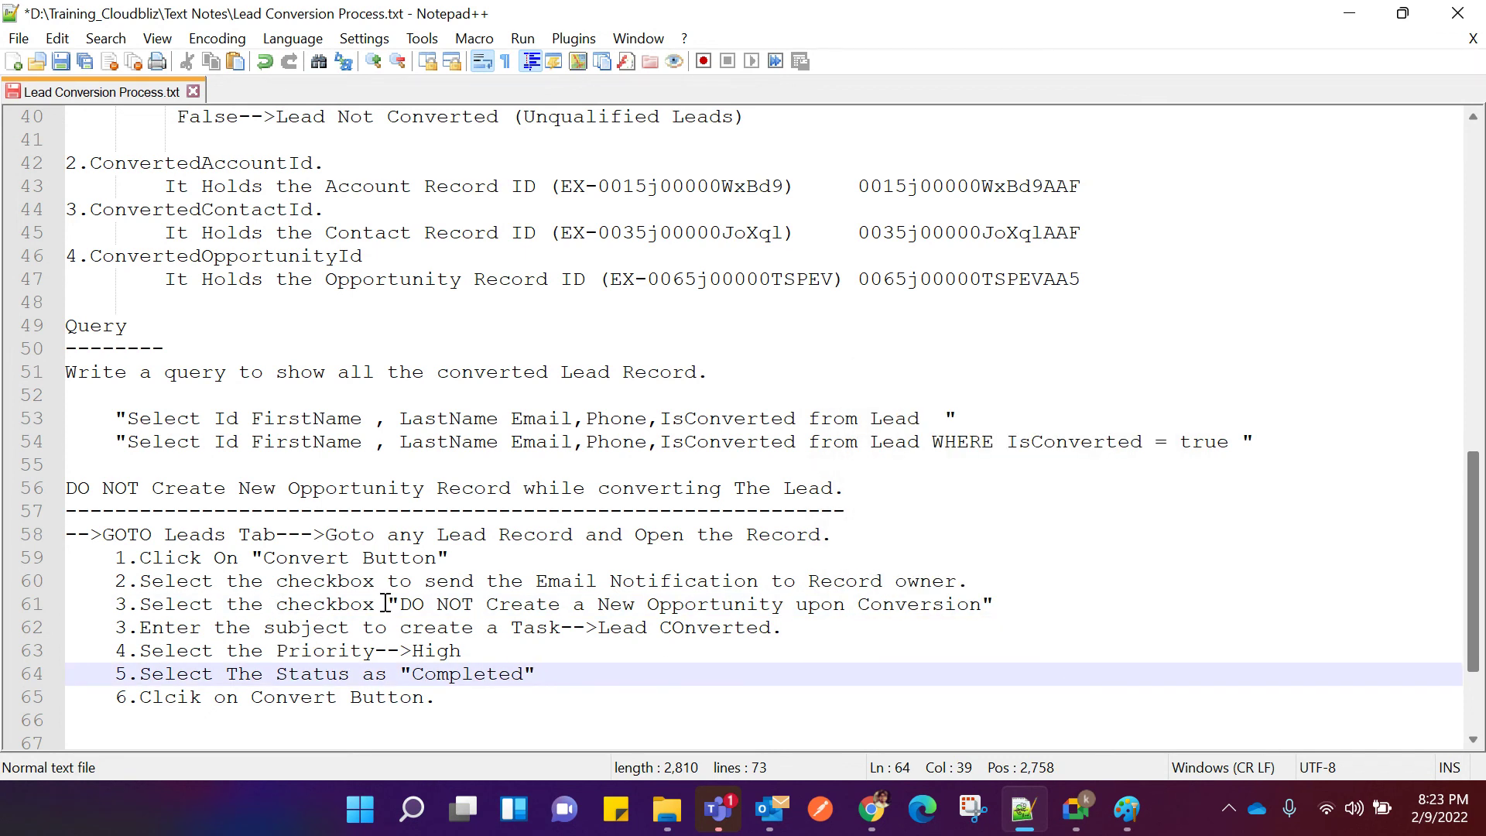
Renumber the four steps after the inserted checkbox step as 4, 5, 6 and 7, and save the notes.
{"action": "left_click", "coordinate": [127, 629]}
{"action": "key", "text": "BackSpace"}
{"action": "type", "text": "4"}
{"action": "left_click", "coordinate": [126, 652]}
{"action": "key", "text": "BackSpace"}
{"action": "type", "text": "5"}
{"action": "left_click", "coordinate": [125, 674]}
{"action": "type", "text": "6"}
{"action": "left_click", "coordinate": [130, 699]}
{"action": "key", "text": "BackSpace"}
{"action": "type", "text": "7"}
{"action": "left_click", "coordinate": [565, 706]}
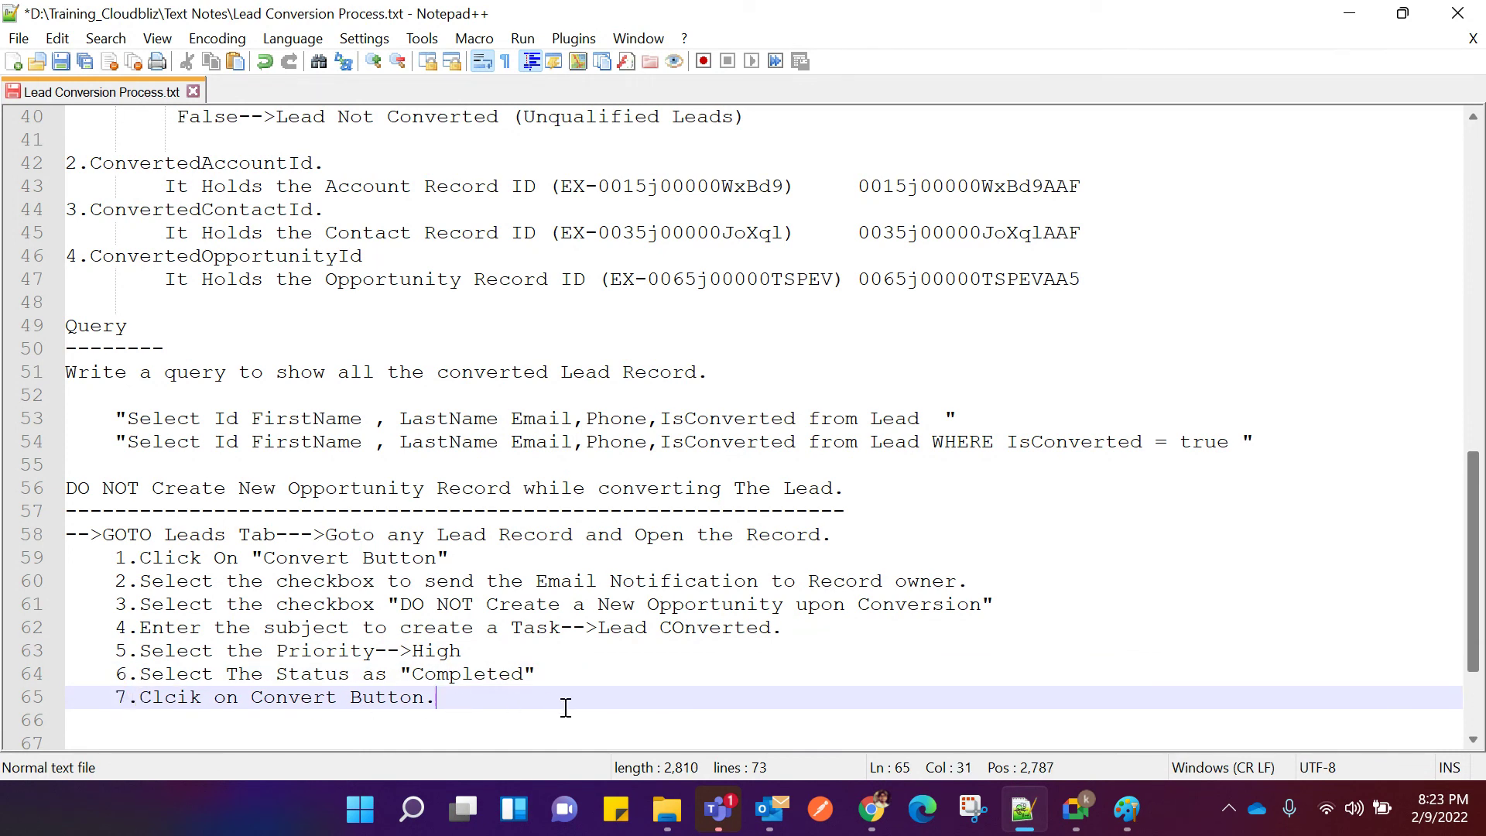
{"action": "key", "text": "ctrl+s"}
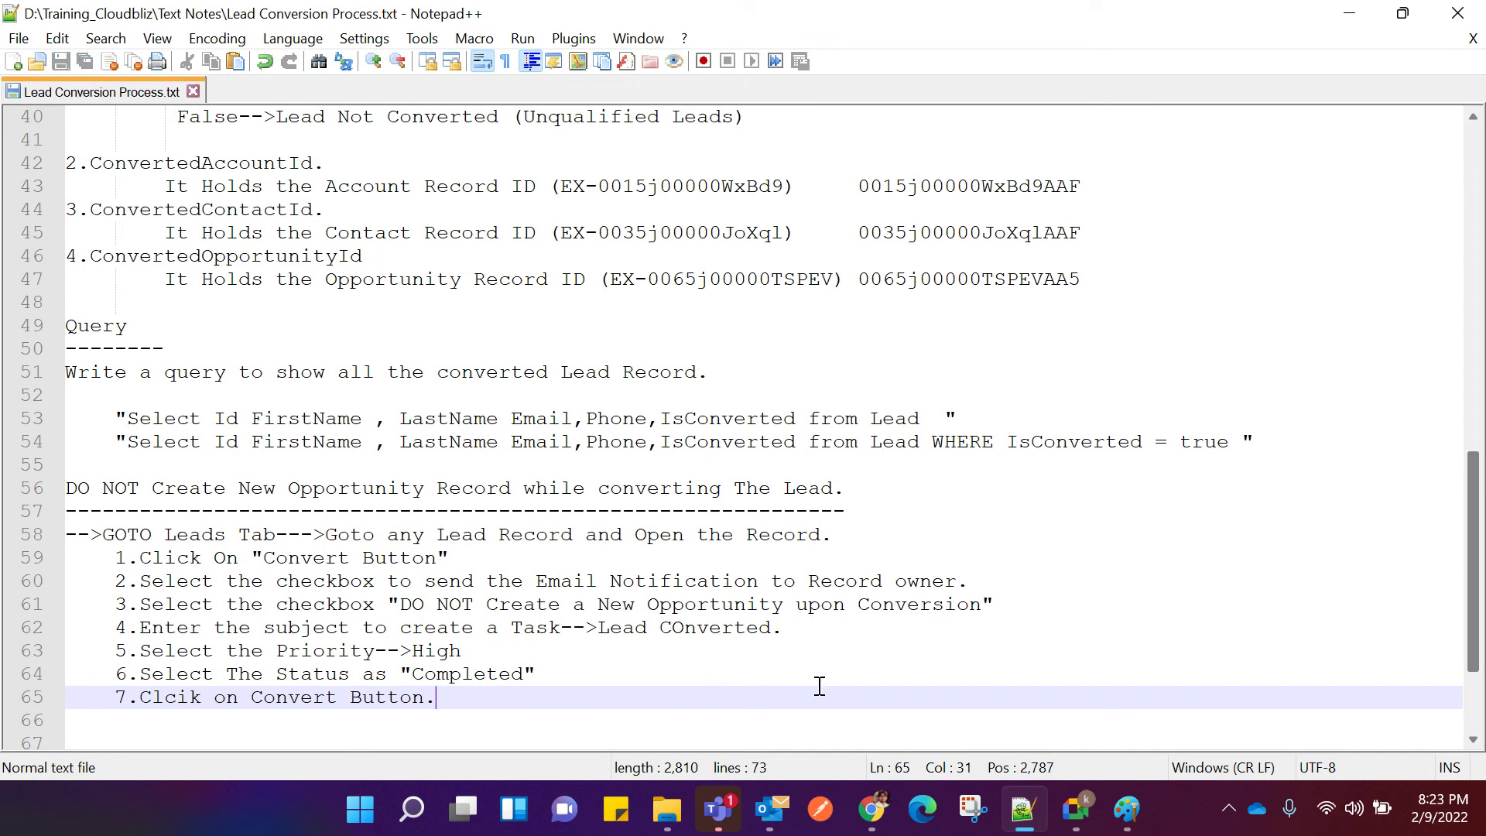
Switch to Salesforce in Chrome, open the All Open Leads list view and look through its leads.
{"action": "left_click", "coordinate": [872, 812]}
{"action": "left_click", "coordinate": [553, 717]}
{"action": "scroll", "coordinate": [565, 568], "scroll_direction": "up", "scroll_amount": 15}
{"action": "left_click", "coordinate": [295, 243]}
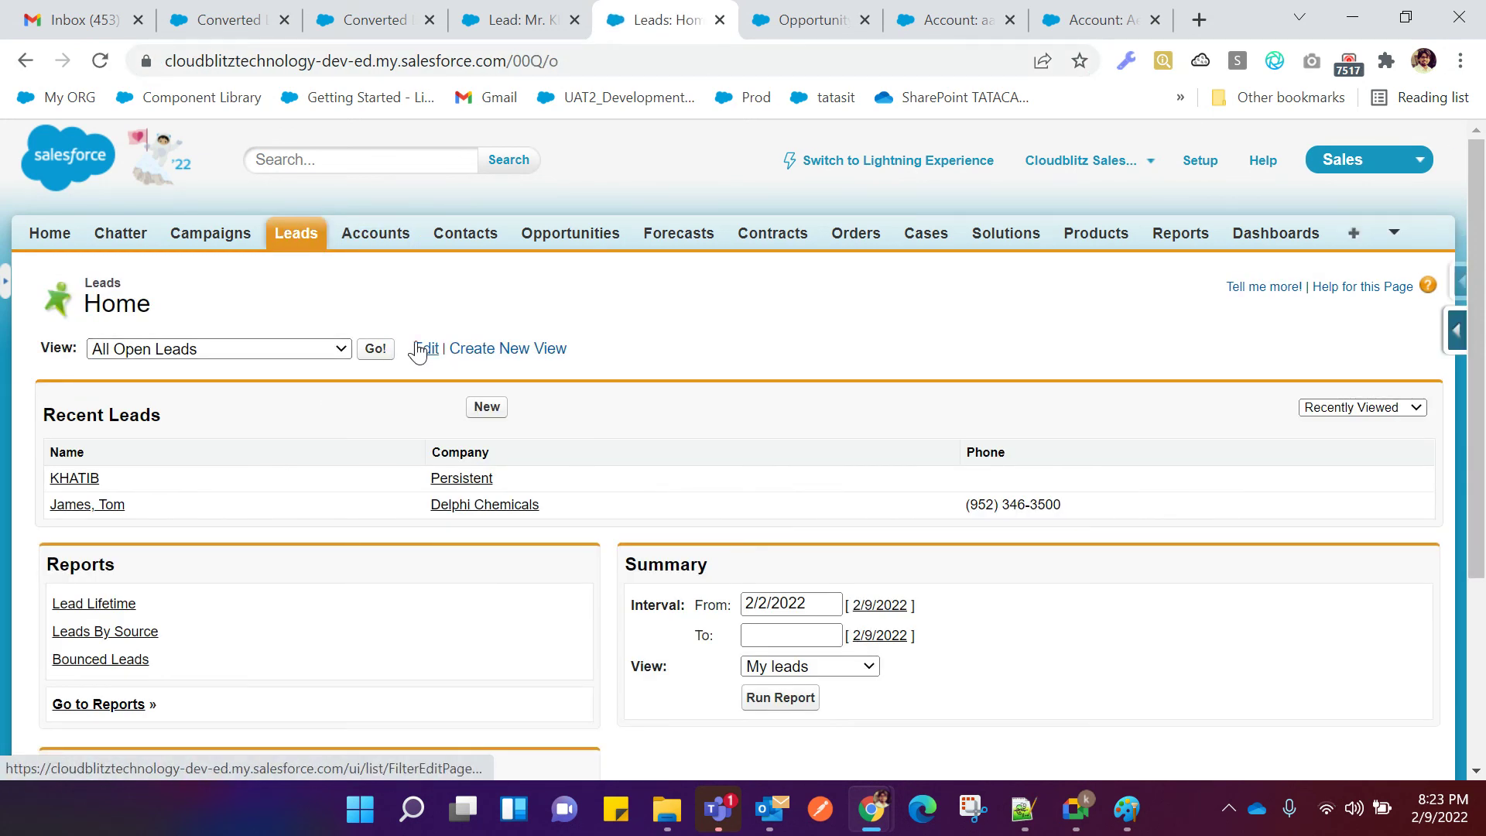
{"action": "left_click", "coordinate": [387, 354]}
{"action": "scroll", "coordinate": [364, 434], "scroll_direction": "down", "scroll_amount": 3}
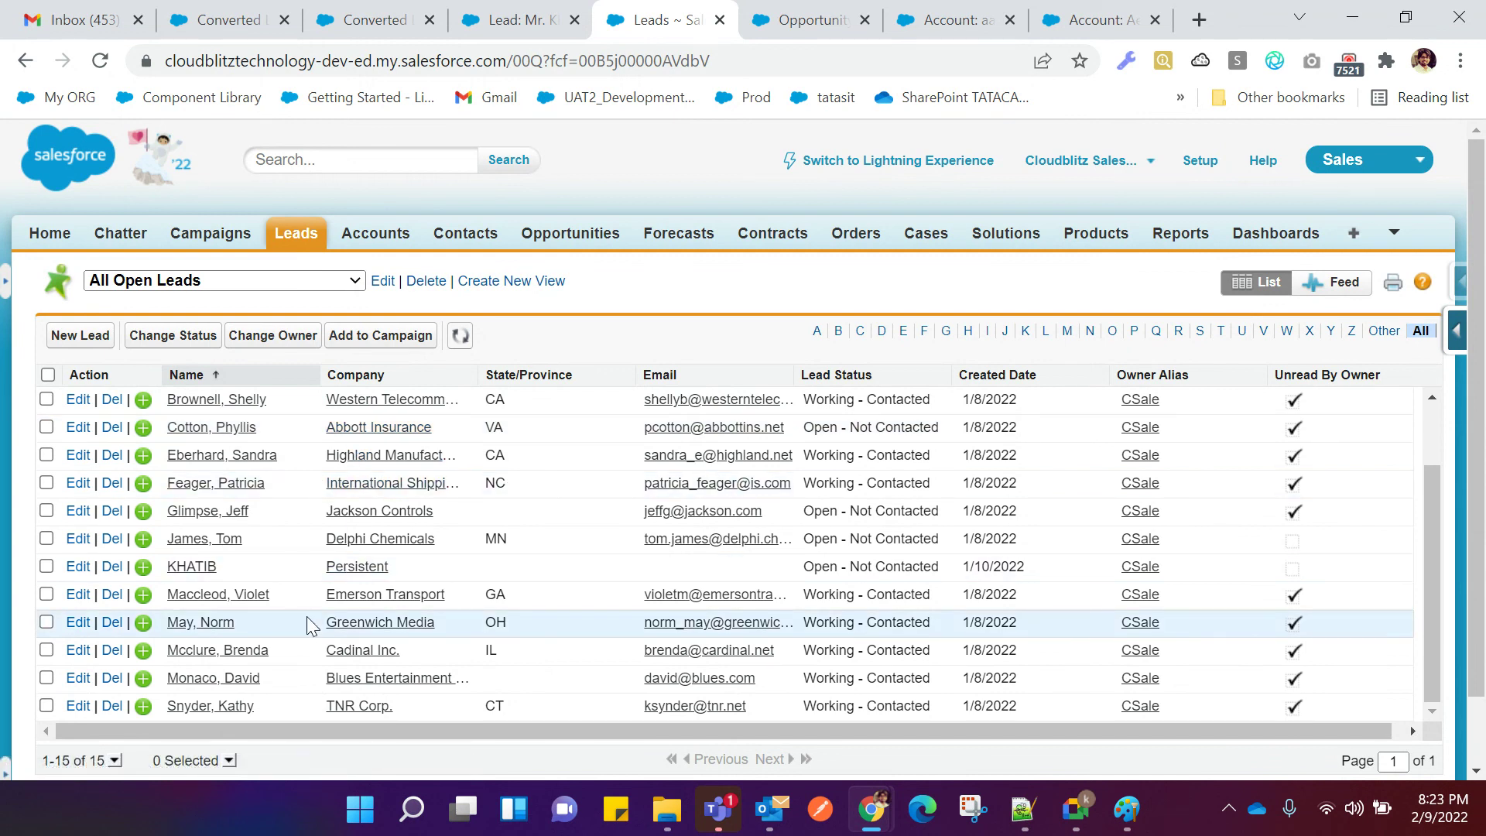
{"action": "scroll", "coordinate": [306, 616], "scroll_direction": "up", "scroll_amount": 3}
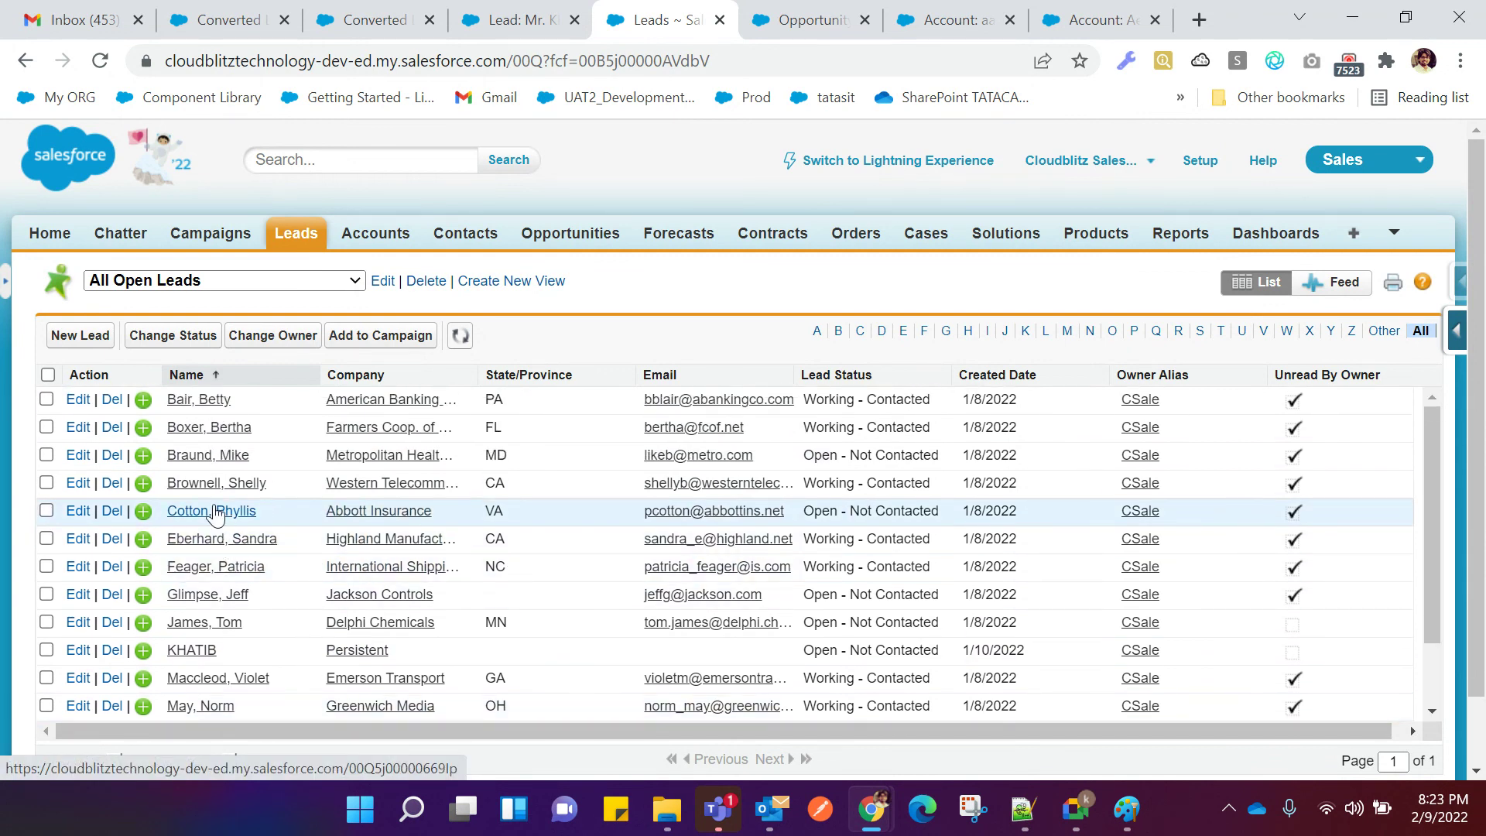
Open the Abbott Insurance lead, close the three leftover opportunity and account tabs, and bring up the lead's conversion form.
{"action": "left_click", "coordinate": [214, 512]}
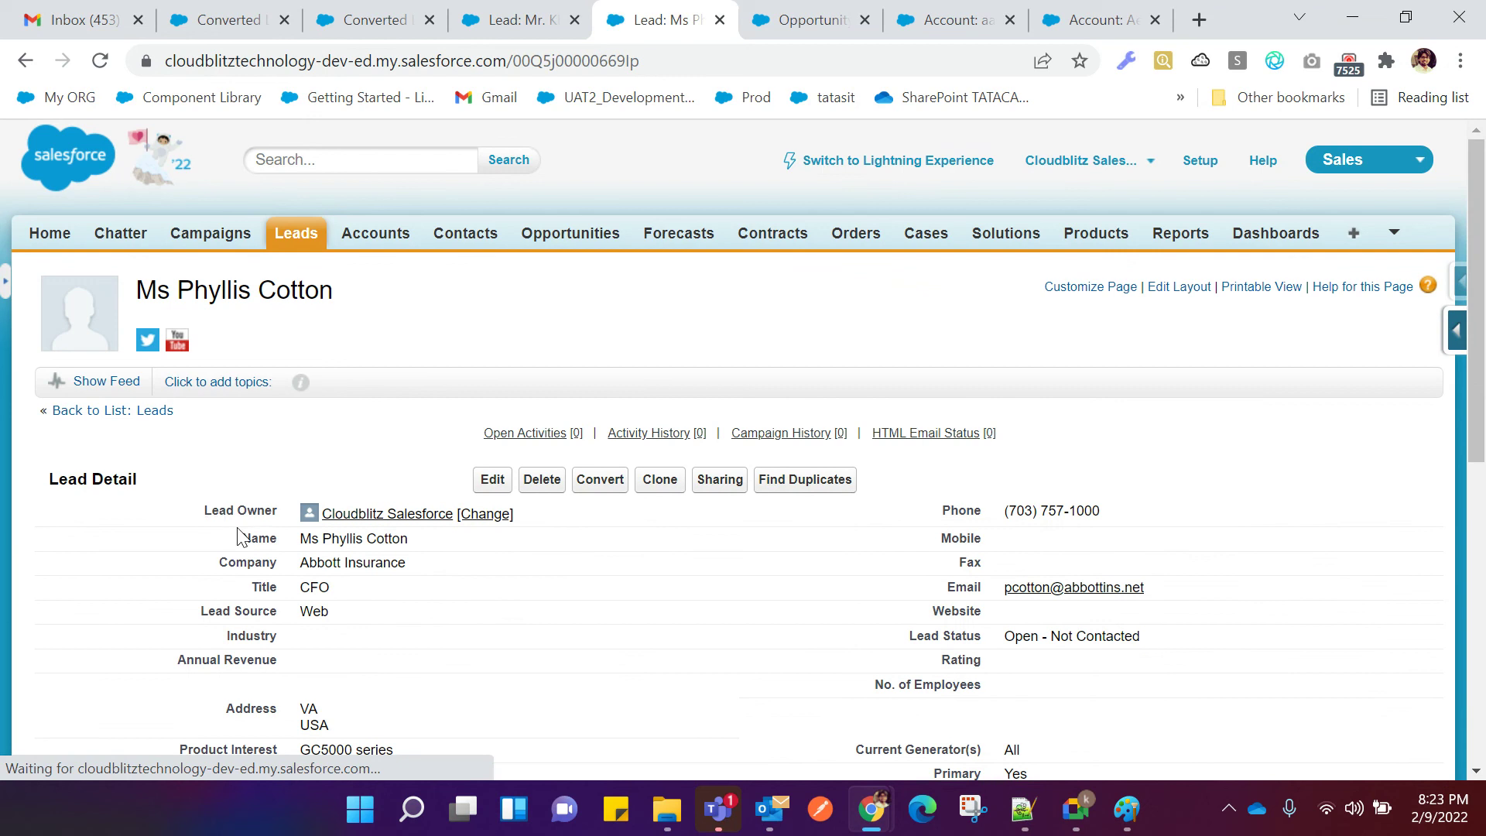
{"action": "scroll", "coordinate": [324, 545], "scroll_direction": "down", "scroll_amount": 3}
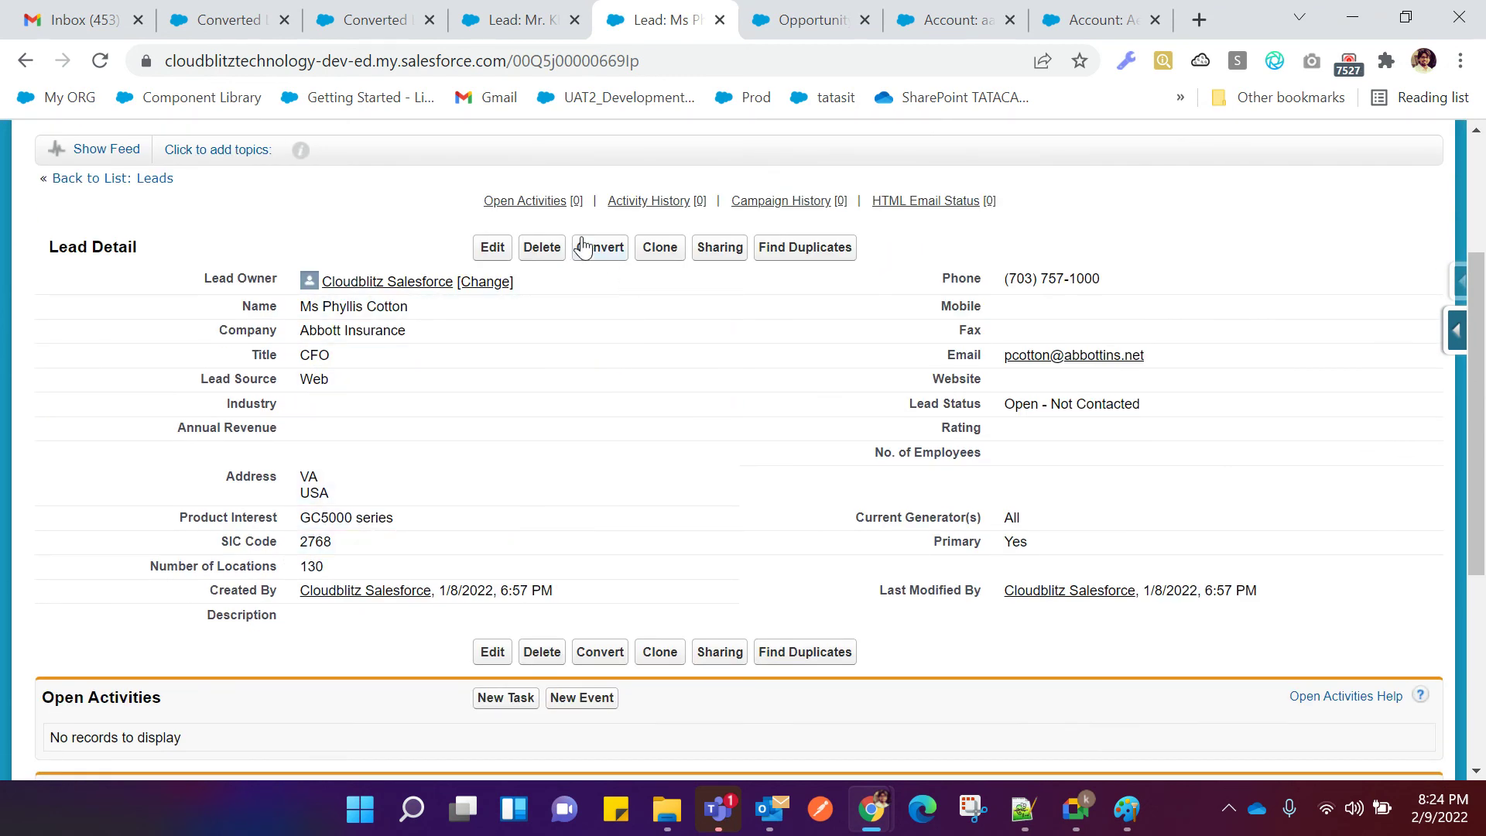
{"action": "left_click", "coordinate": [866, 20]}
{"action": "left_click", "coordinate": [866, 20]}
{"action": "left_click", "coordinate": [868, 20]}
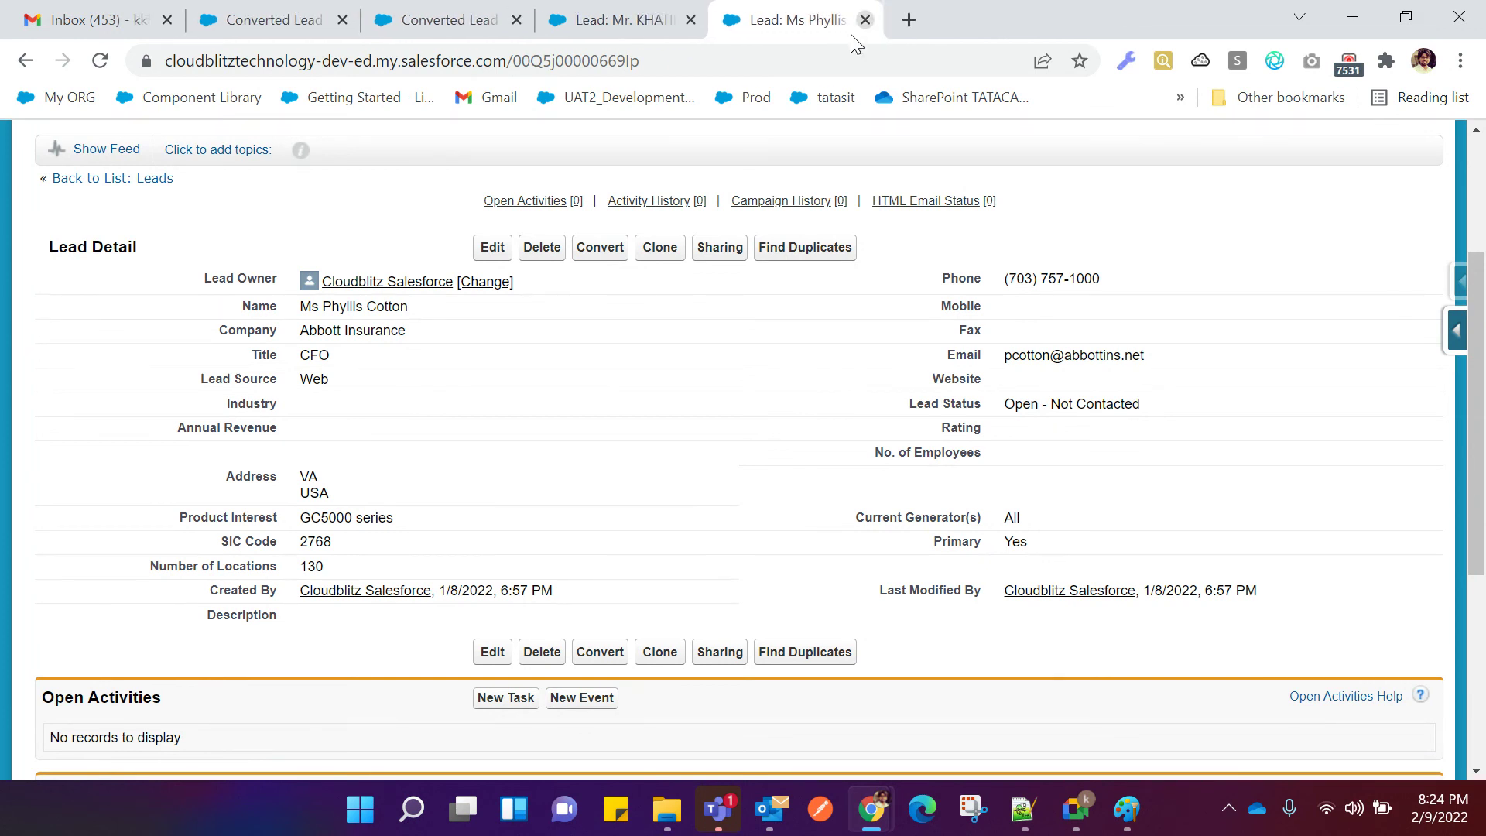
{"action": "left_click", "coordinate": [605, 254]}
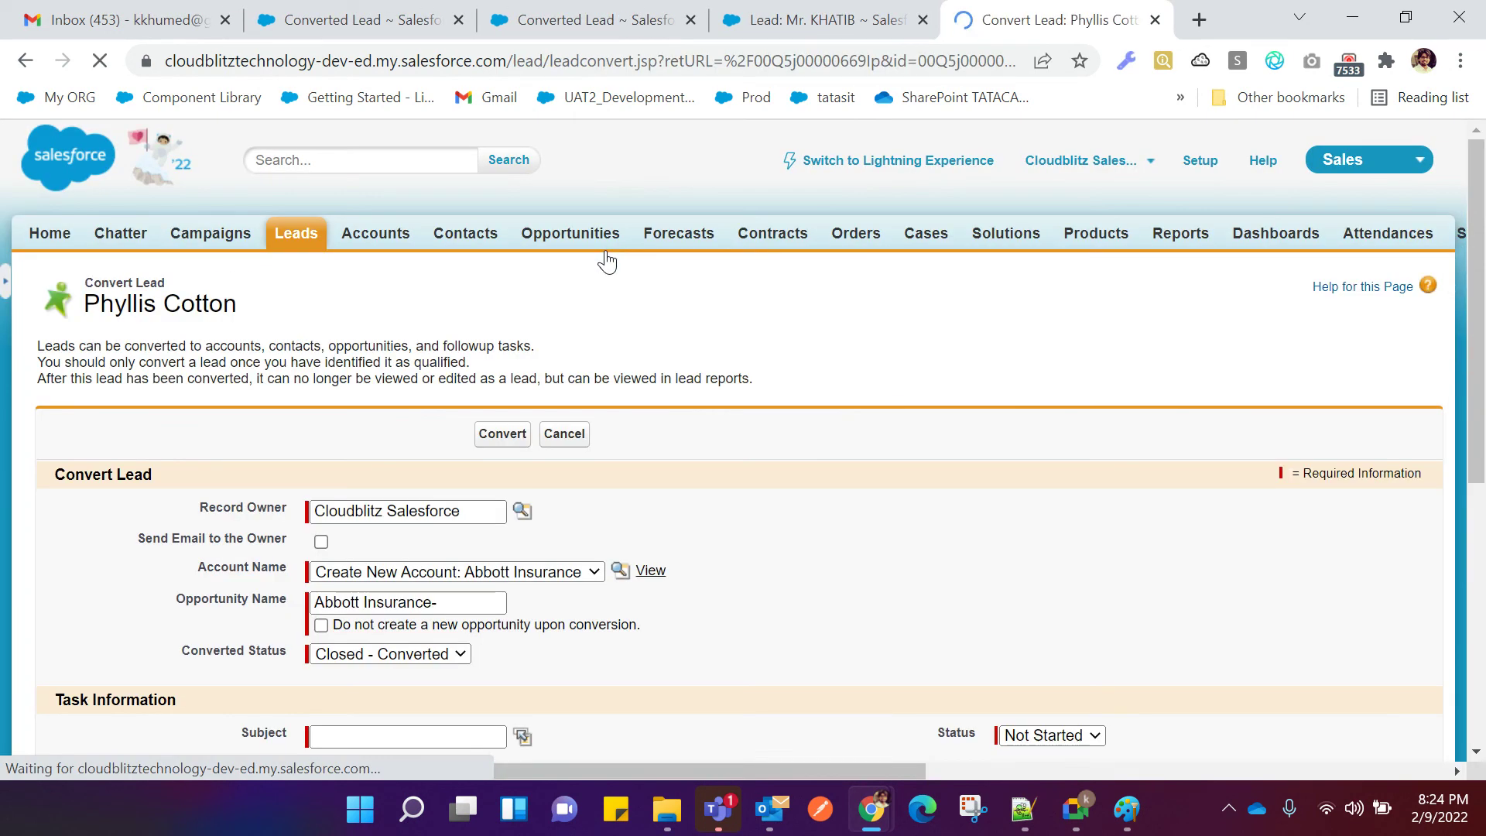
{"action": "scroll", "coordinate": [858, 466], "scroll_direction": "down", "scroll_amount": 3}
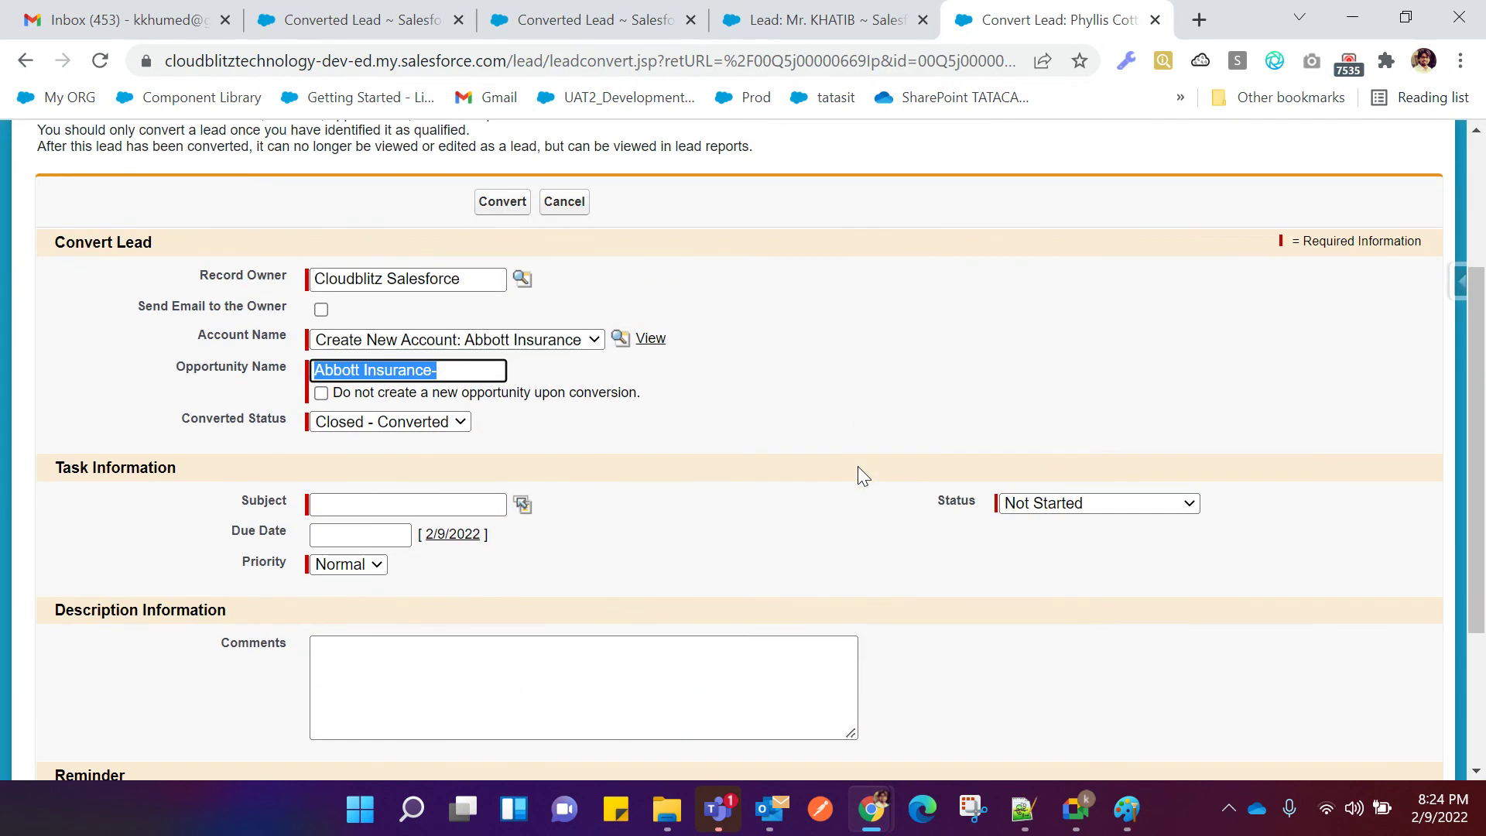
Enable Send Email to the Owner and "Do not create a new opportunity upon conversion" for the Abbott Insurance lead.
{"action": "left_click", "coordinate": [816, 365]}
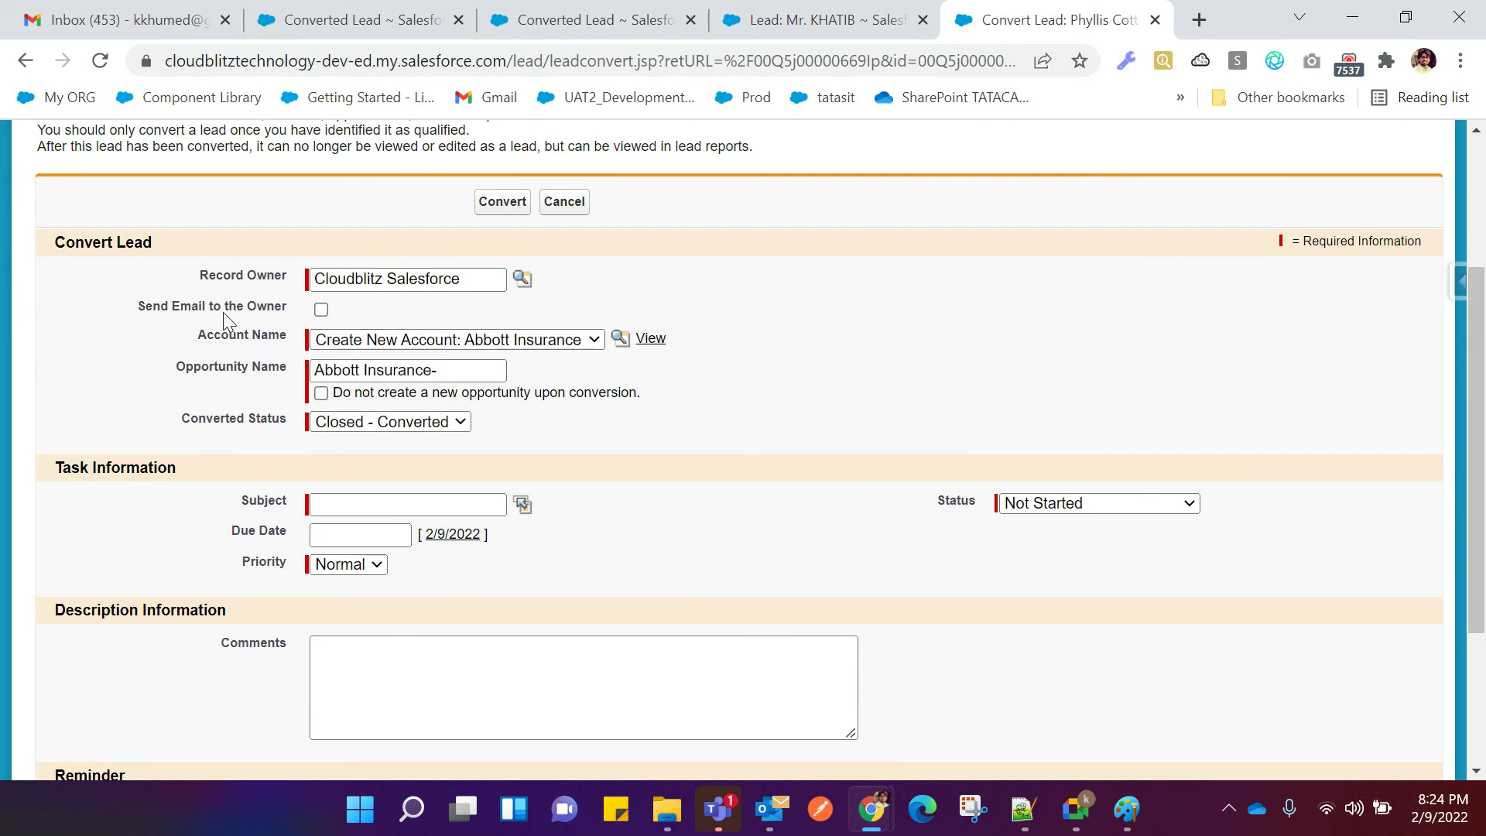
{"action": "left_click", "coordinate": [319, 310]}
{"action": "left_click_drag", "start_coordinate": [643, 396], "coordinate": [447, 398]}
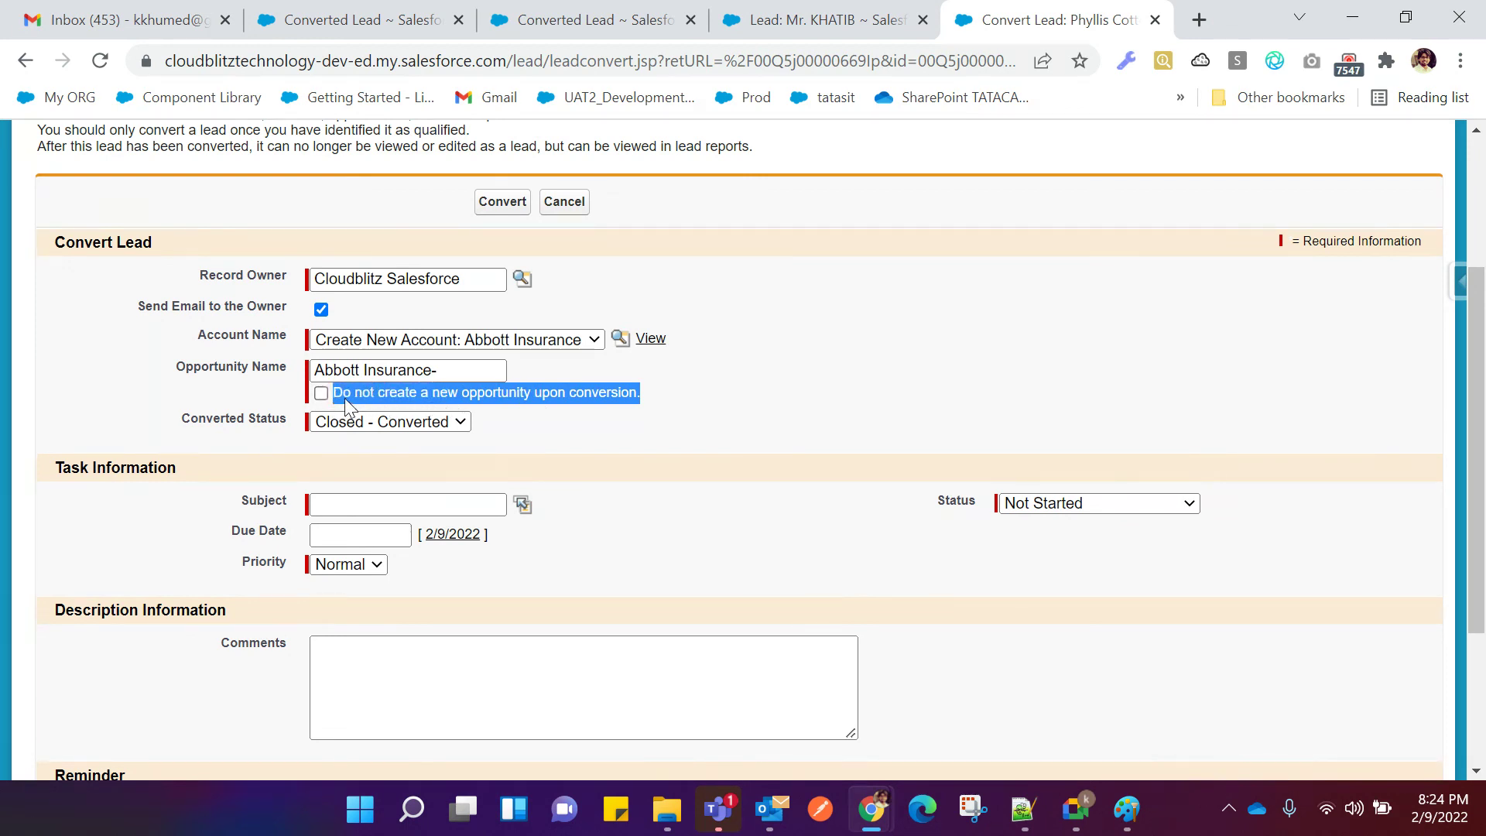
{"action": "left_click", "coordinate": [813, 393]}
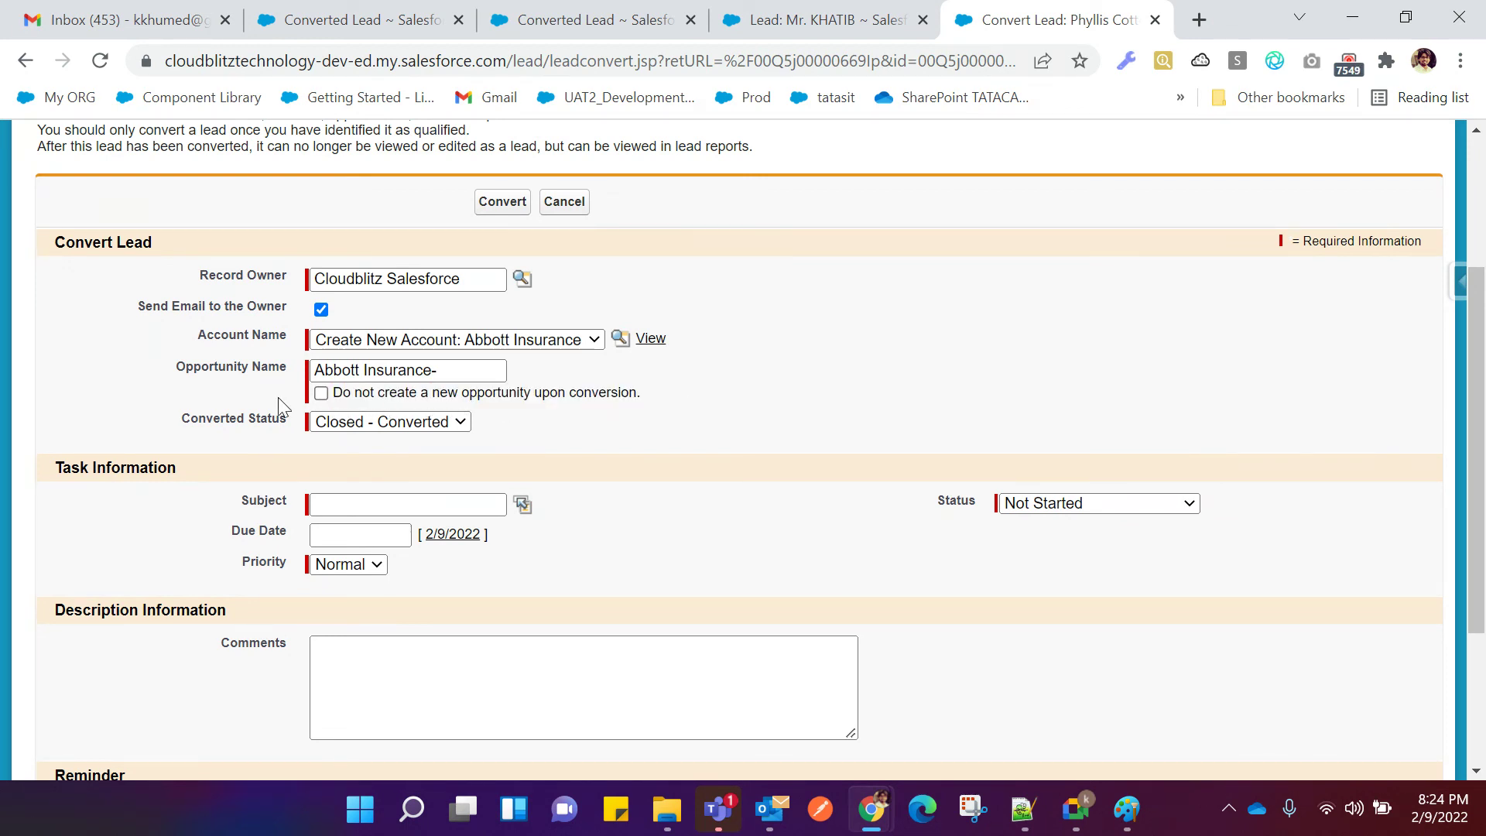
{"action": "left_click", "coordinate": [322, 394]}
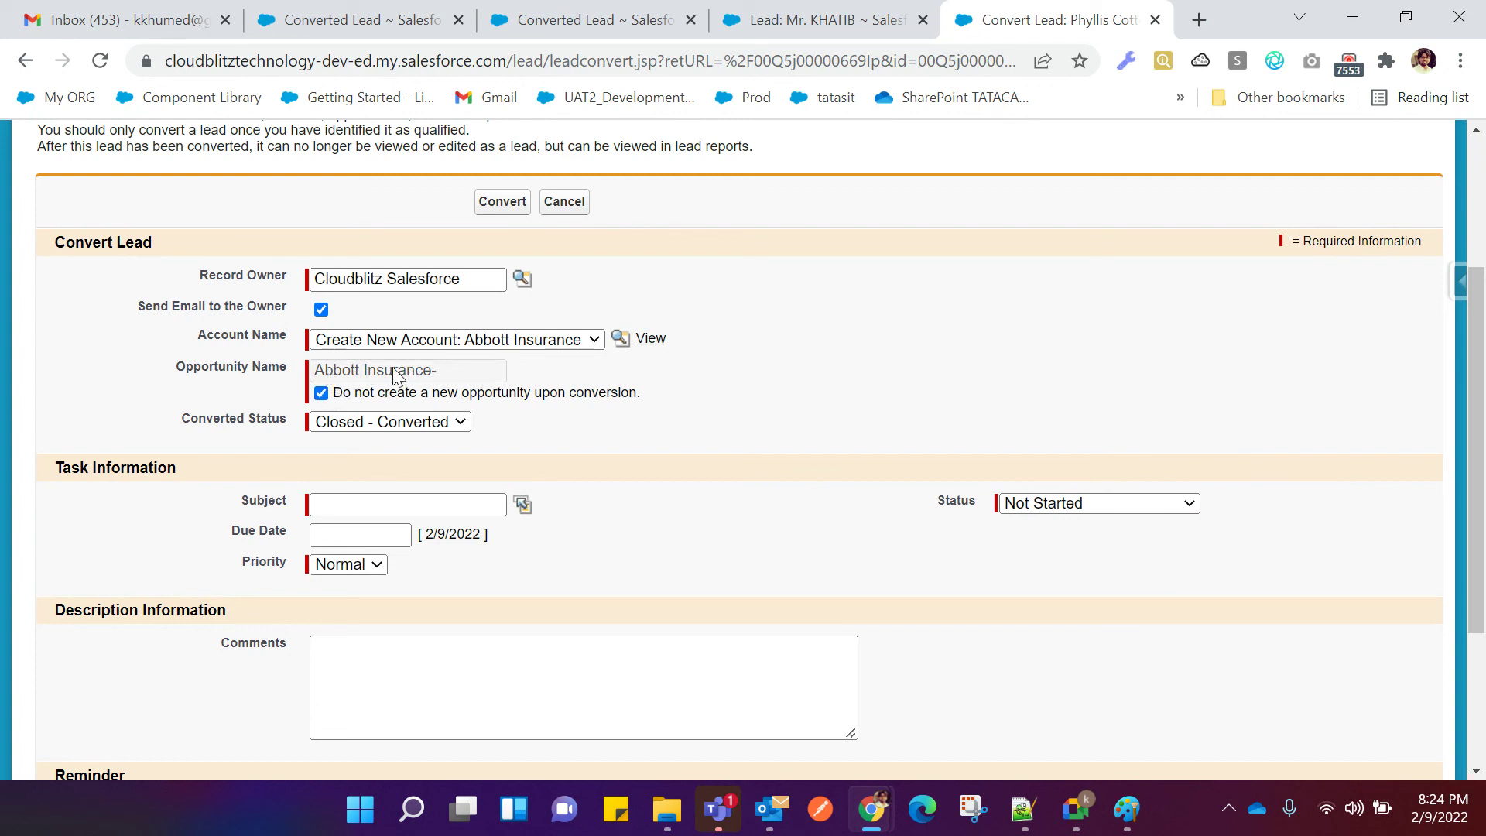
{"action": "left_click", "coordinate": [322, 395]}
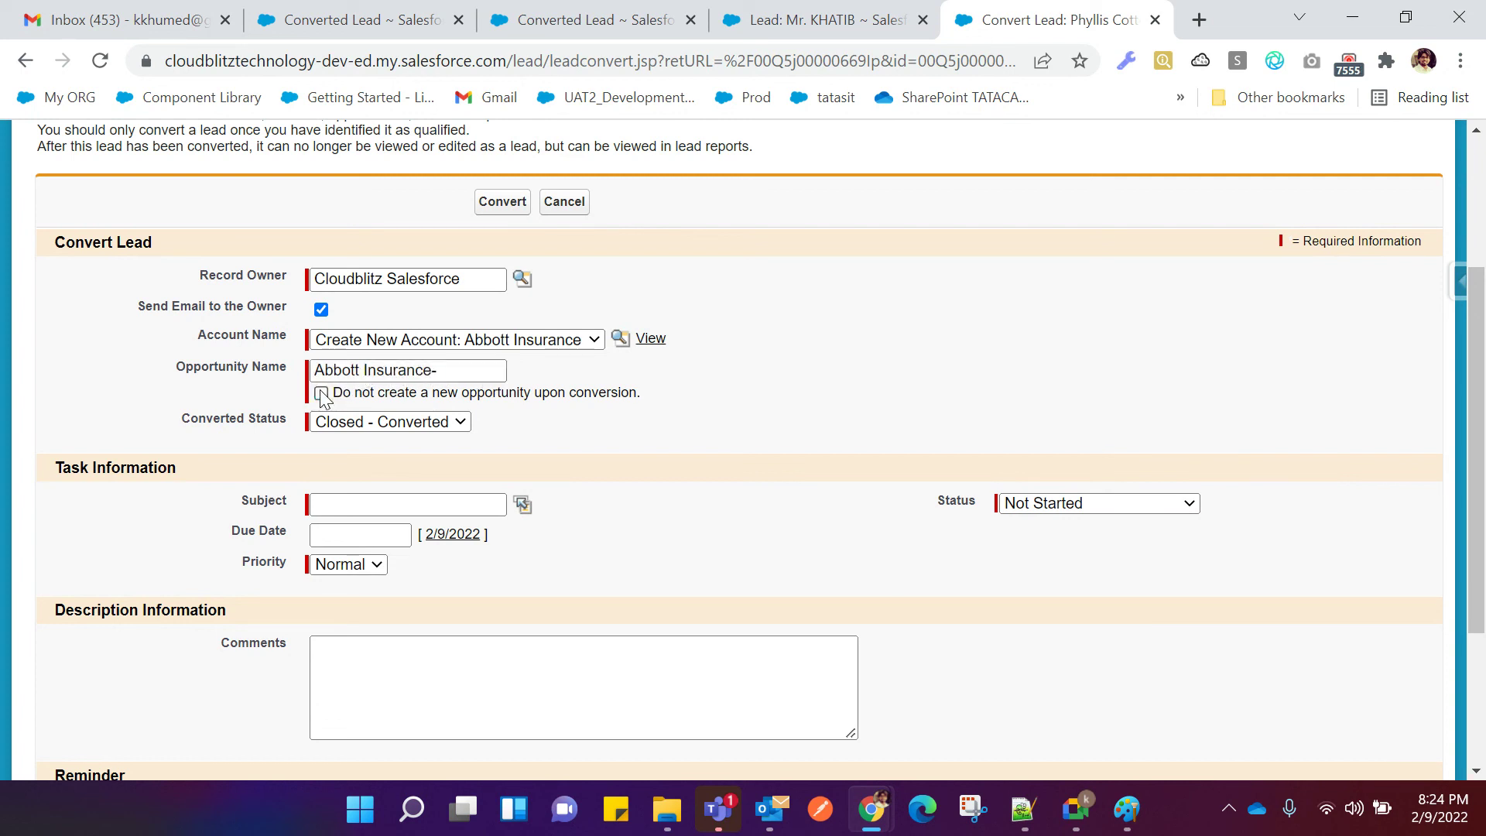
{"action": "left_click", "coordinate": [321, 395]}
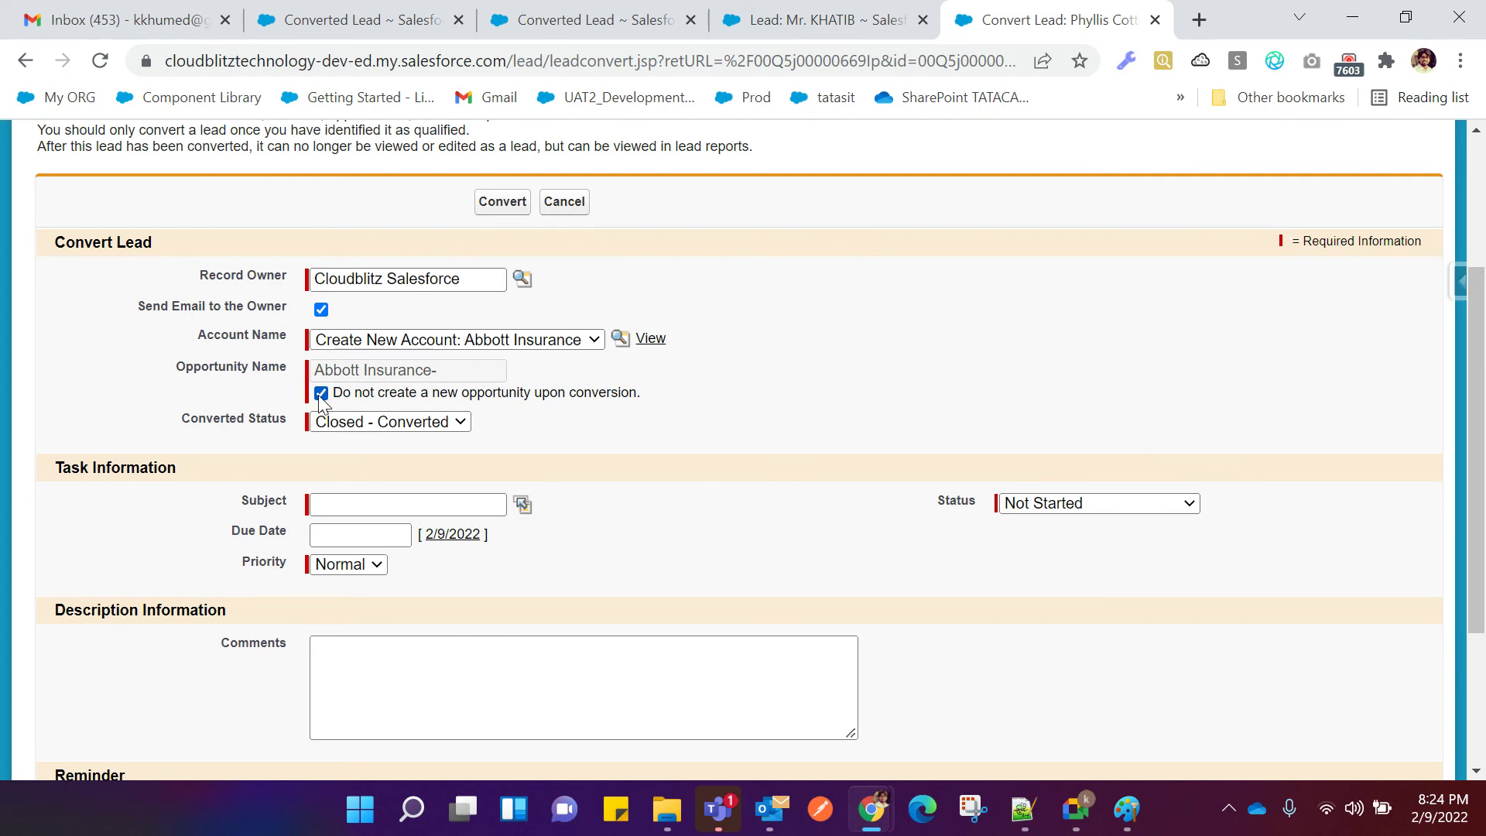
Set the conversion task's subject to Email, its status to Completed and its priority to Normal.
{"action": "scroll", "coordinate": [673, 473], "scroll_direction": "down", "scroll_amount": 1}
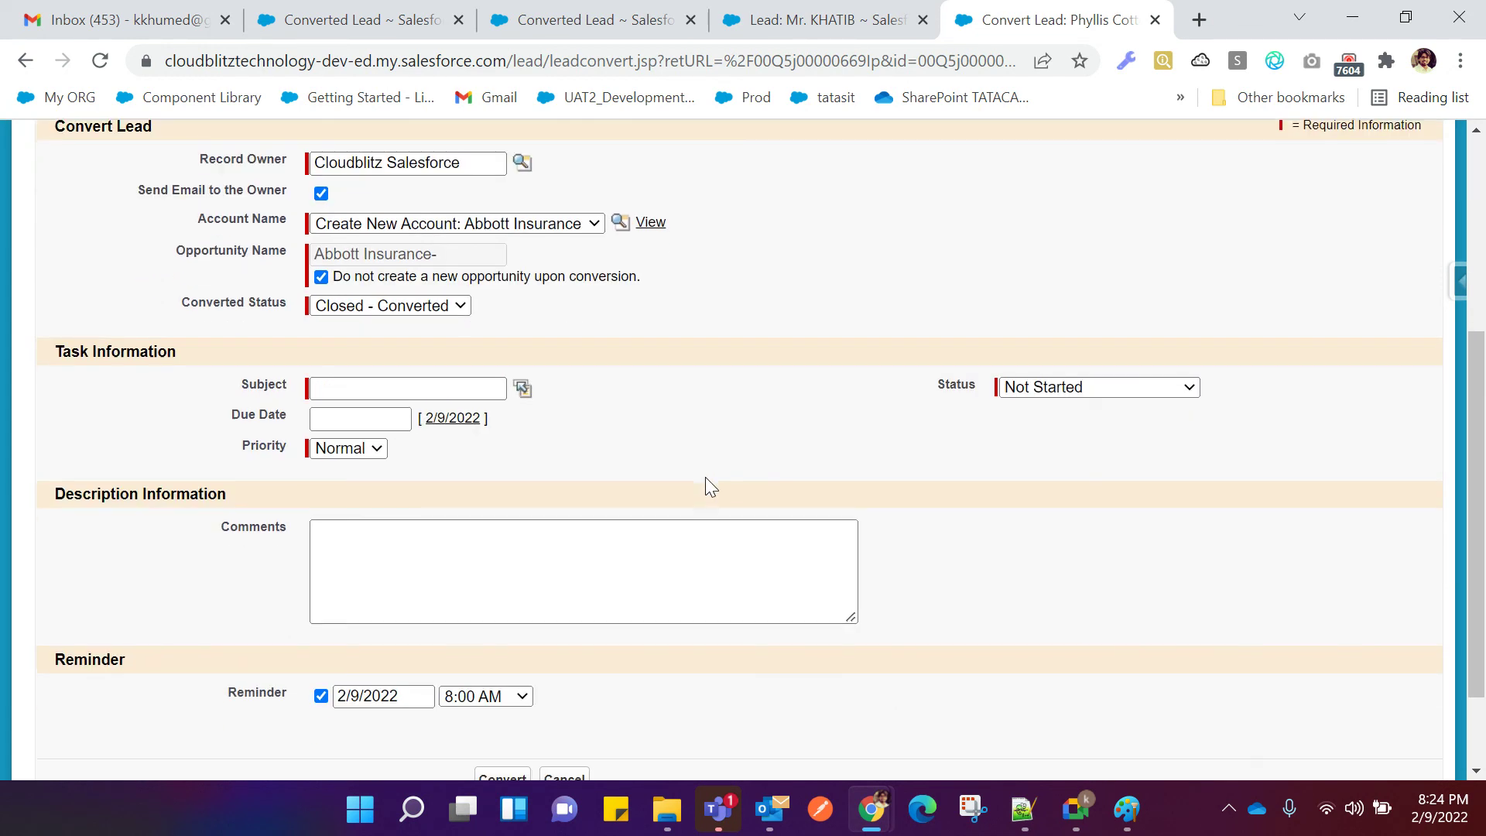
{"action": "left_click", "coordinate": [521, 389]}
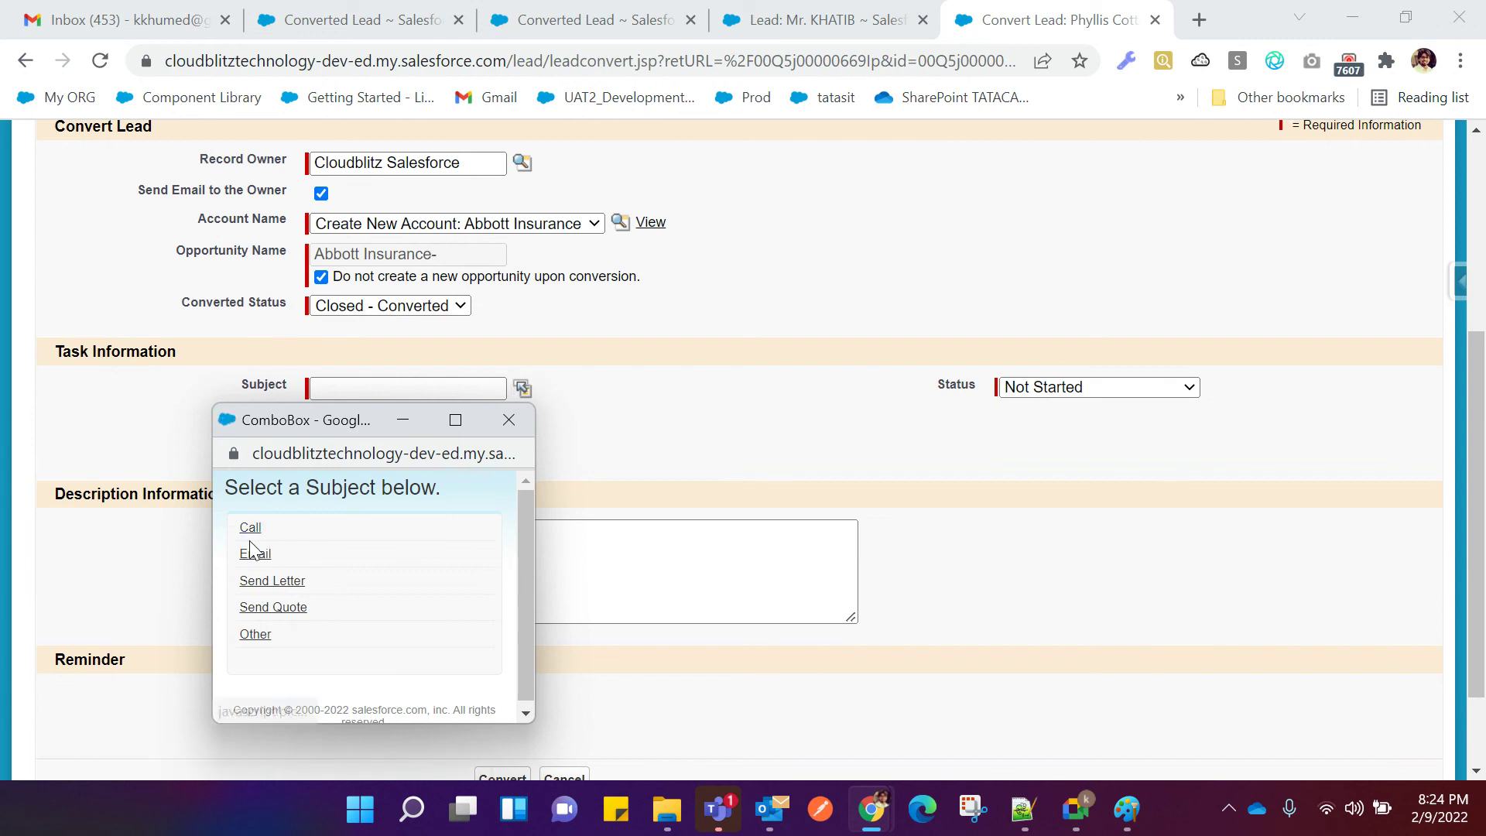
{"action": "left_click", "coordinate": [255, 553]}
{"action": "left_click", "coordinate": [1042, 388]}
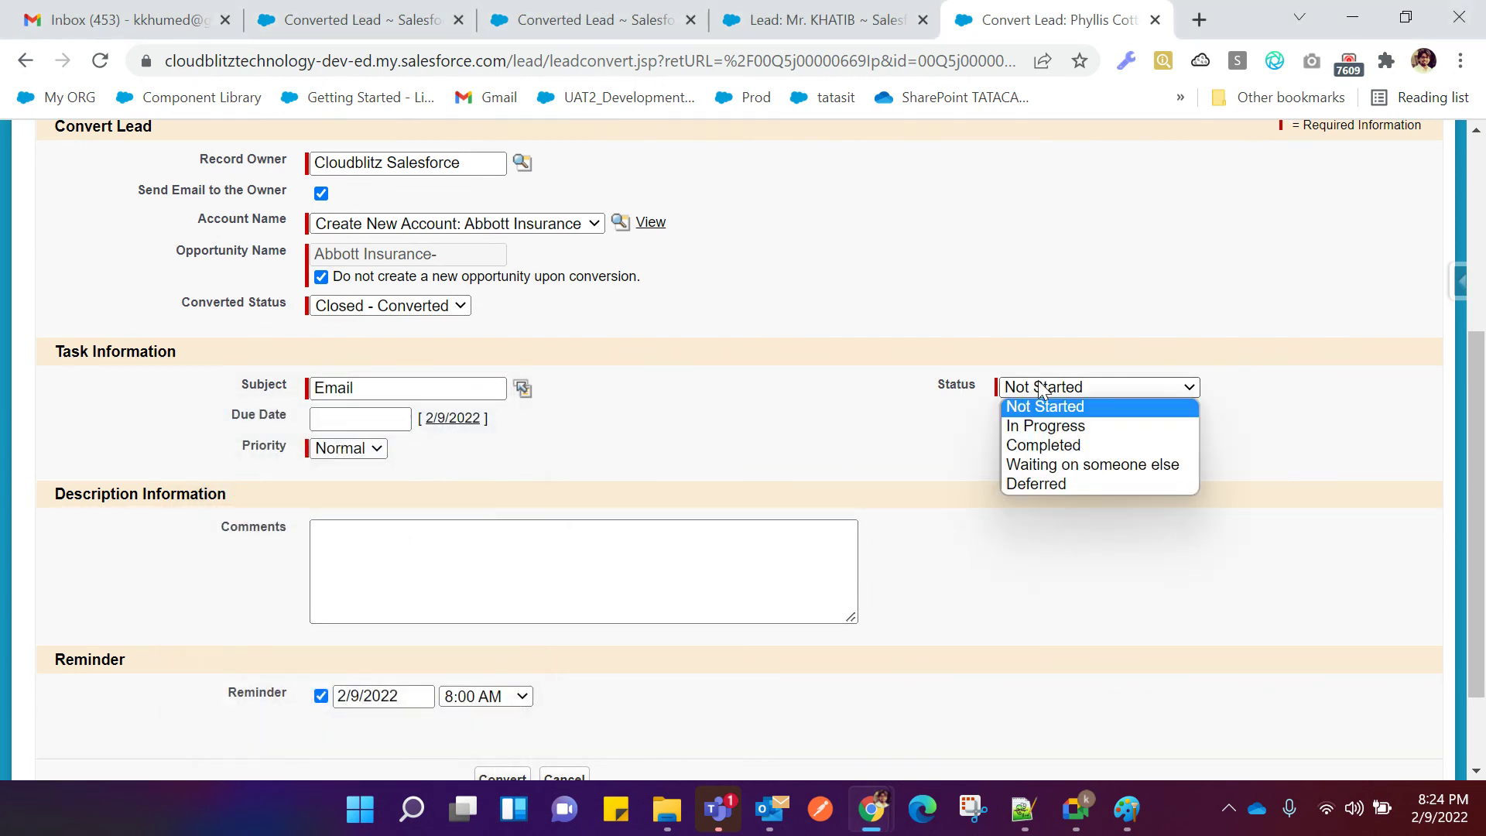
{"action": "left_click", "coordinate": [1041, 446]}
{"action": "left_click", "coordinate": [378, 449]}
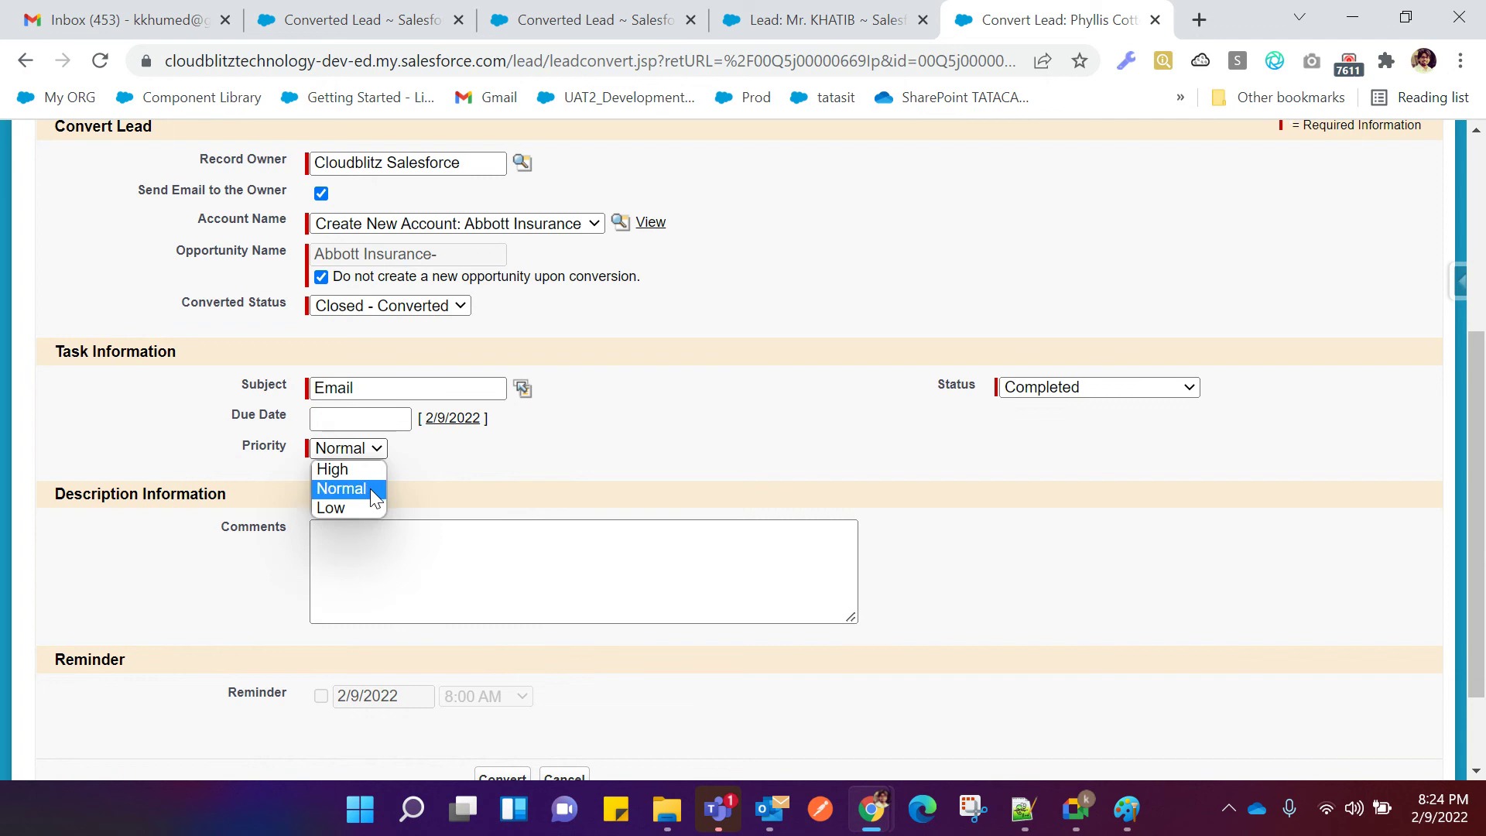
{"action": "left_click", "coordinate": [369, 501]}
Add a comment noting that there is no opportunity and convert the Abbott Insurance lead.
{"action": "scroll", "coordinate": [589, 456], "scroll_direction": "down", "scroll_amount": 1}
{"action": "left_click", "coordinate": [569, 443]}
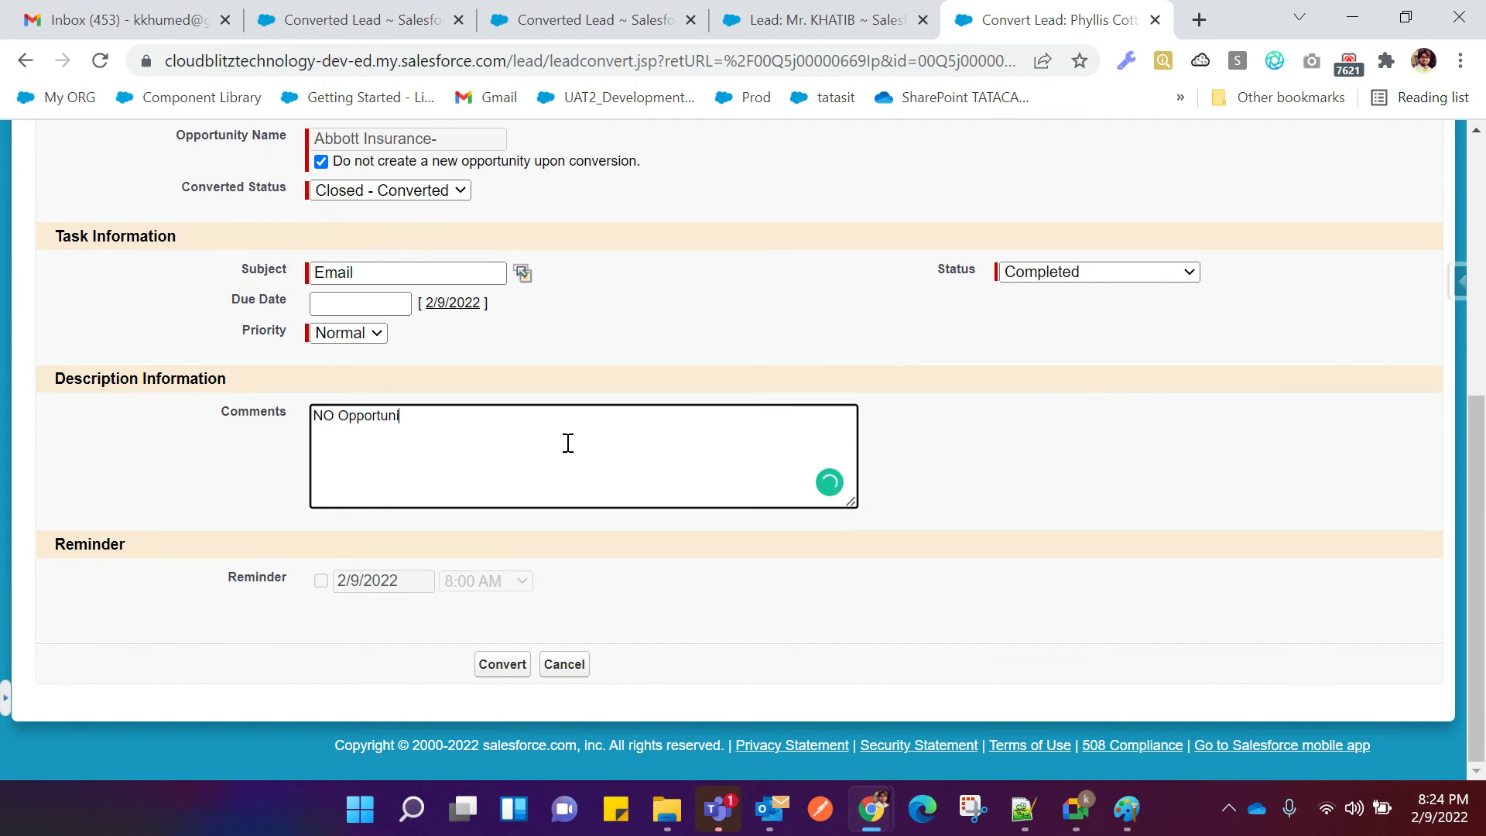
{"action": "left_click", "coordinate": [503, 665]}
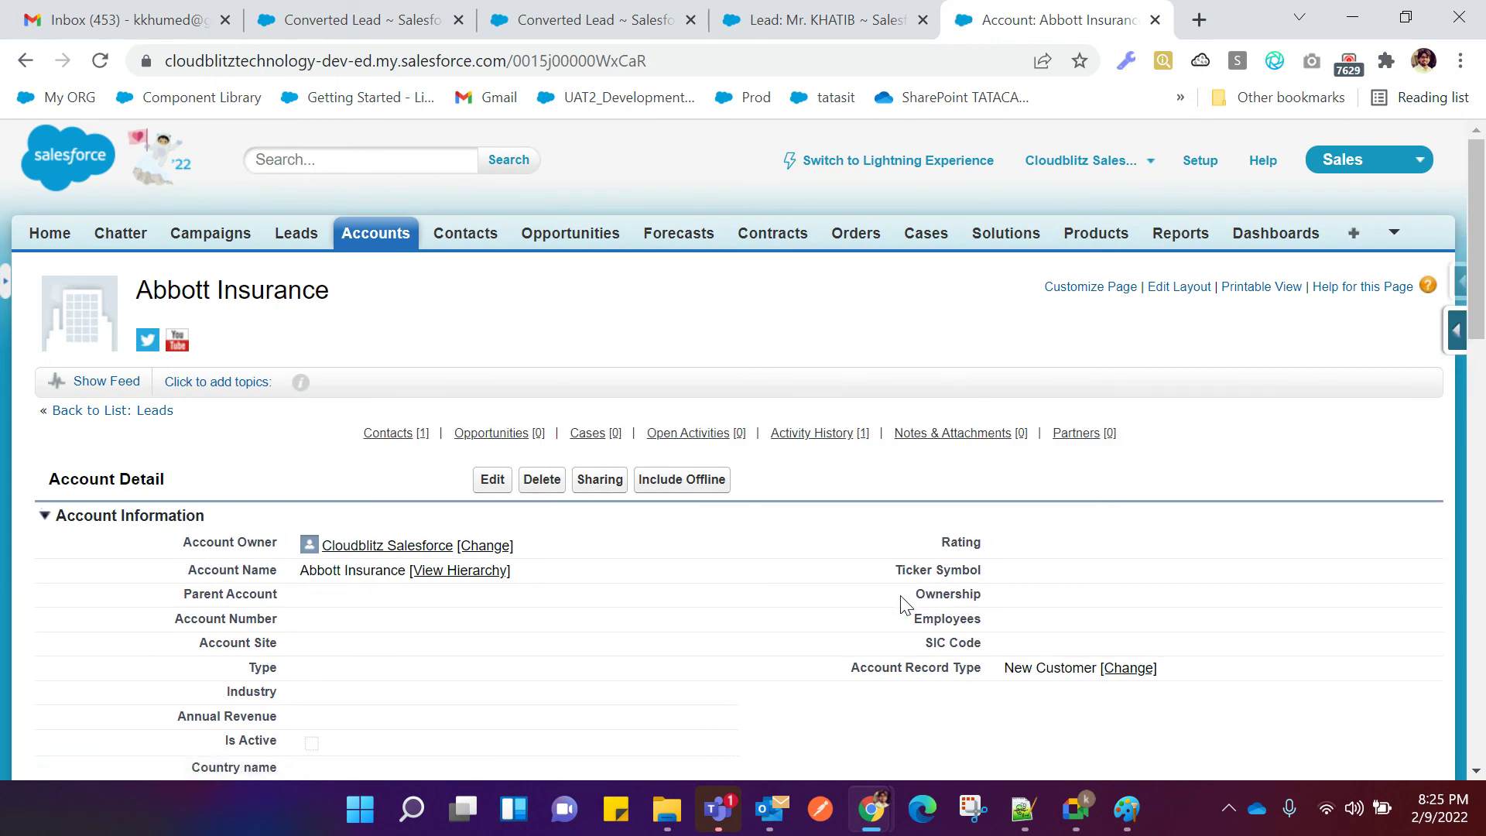
{"action": "scroll", "coordinate": [859, 597], "scroll_direction": "down", "scroll_amount": 1}
{"action": "scroll", "coordinate": [327, 232], "scroll_direction": "up", "scroll_amount": 1}
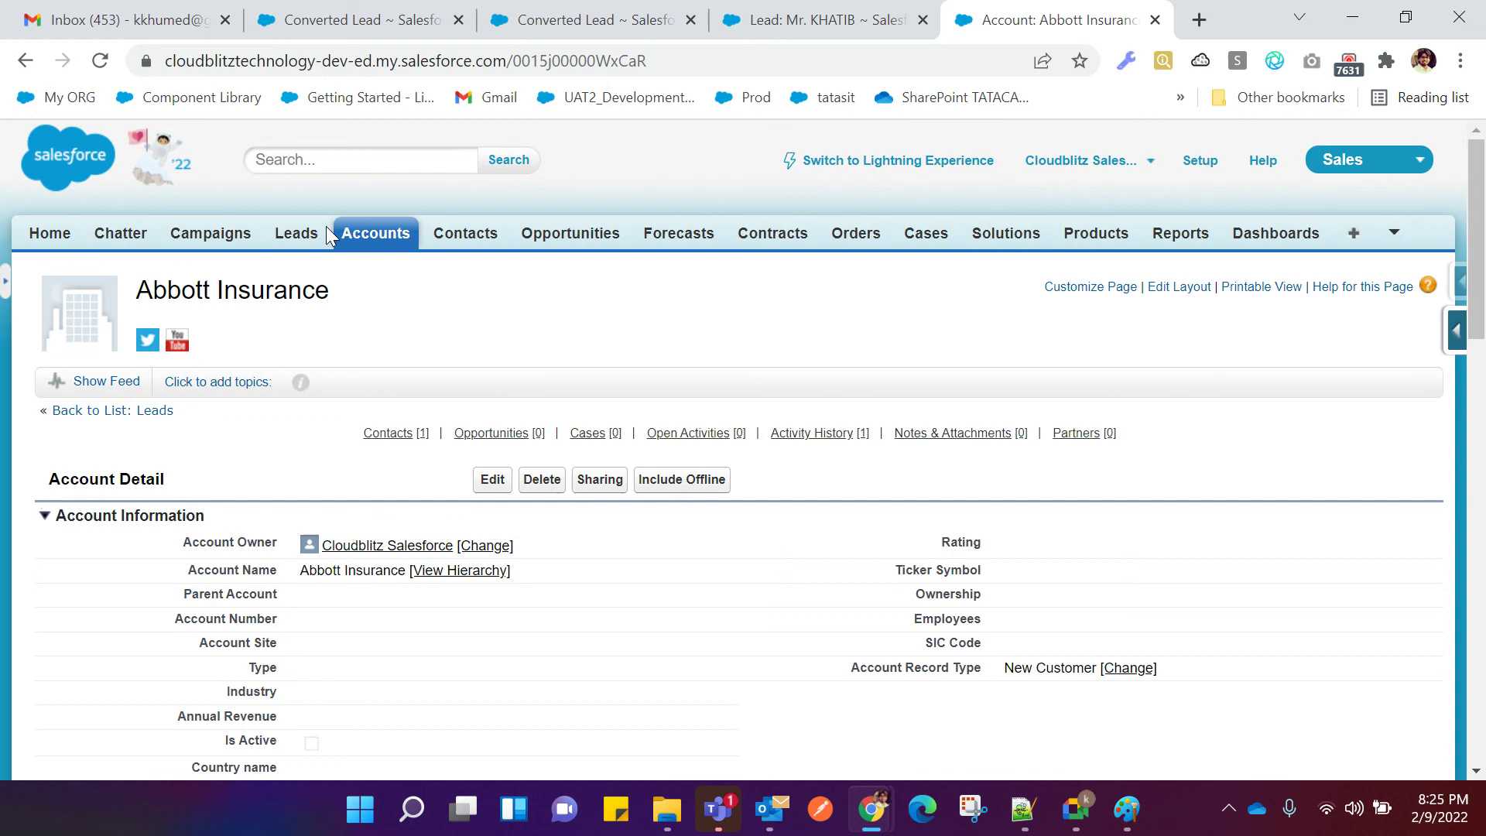
Reload the Persistent company's lead record and look through its details and related lists.
{"action": "left_click", "coordinate": [815, 26]}
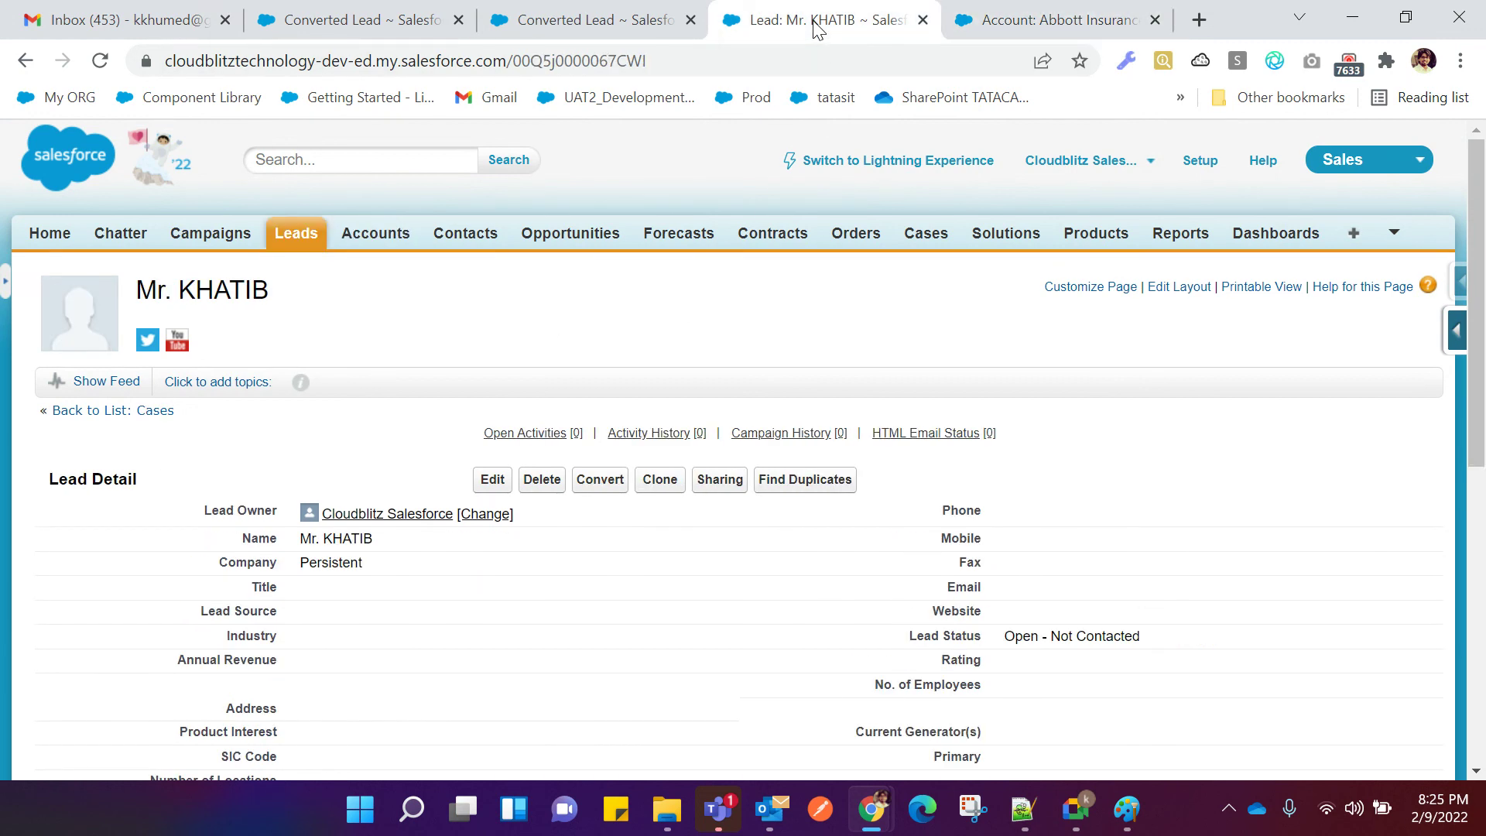
{"action": "left_click", "coordinate": [107, 62]}
{"action": "left_click", "coordinate": [96, 63]}
{"action": "scroll", "coordinate": [334, 288], "scroll_direction": "down", "scroll_amount": 4}
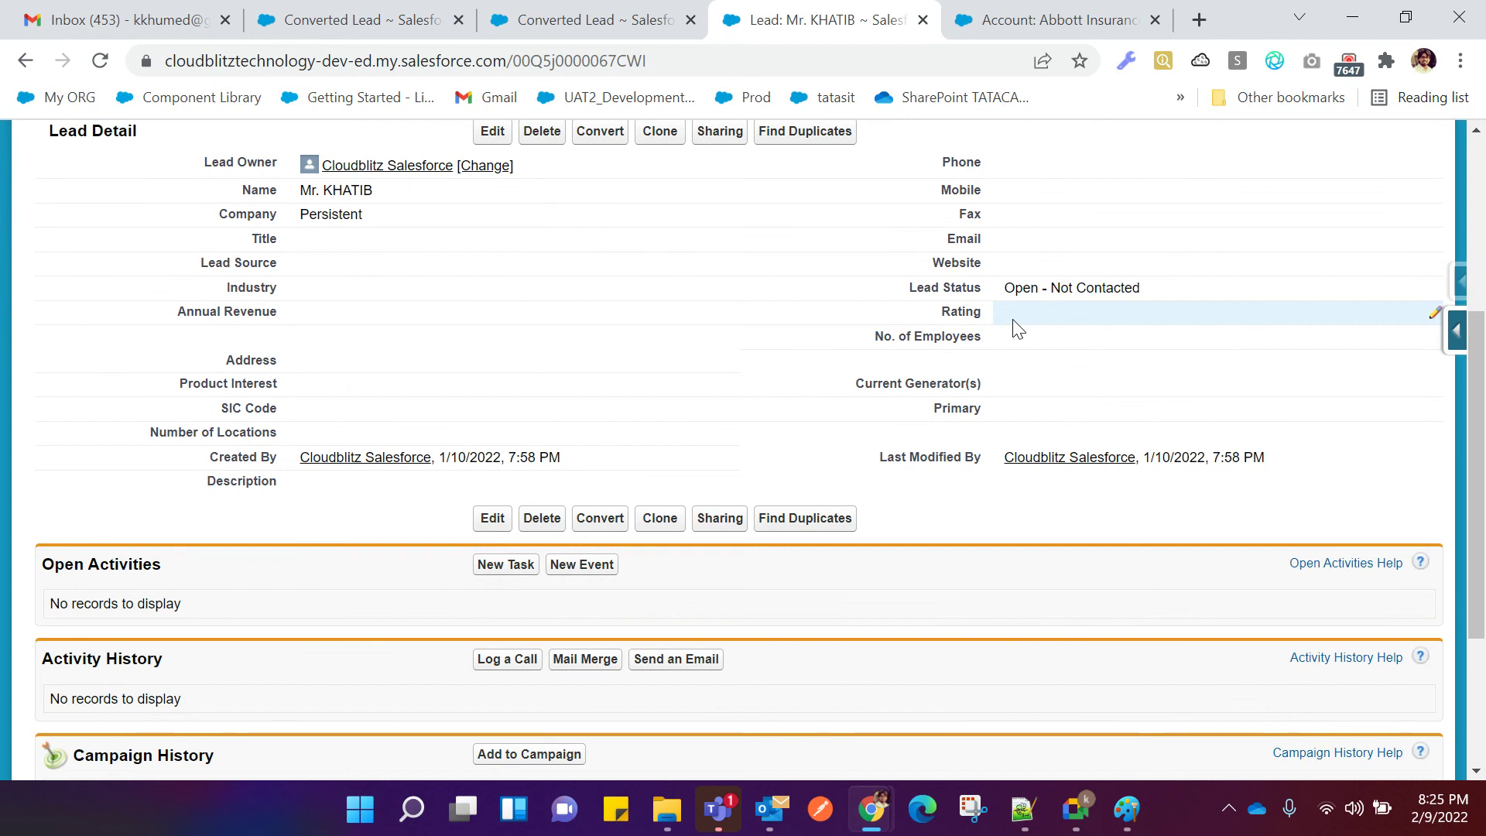
{"action": "scroll", "coordinate": [1015, 329], "scroll_direction": "down", "scroll_amount": 3}
{"action": "scroll", "coordinate": [1014, 338], "scroll_direction": "up", "scroll_amount": 6}
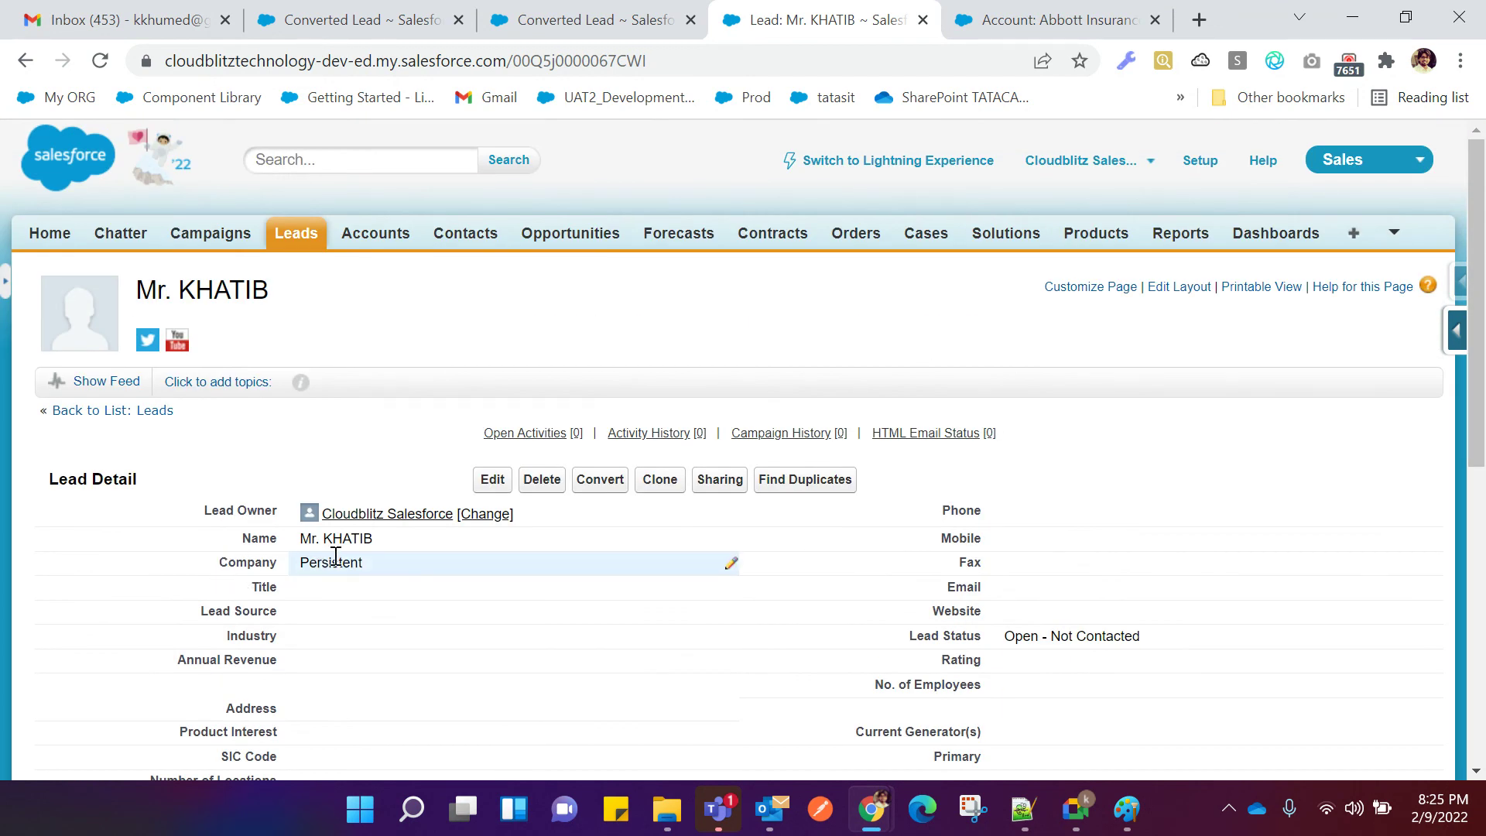
Close the two Converted Lead tabs and reopen the All Open Leads list view.
{"action": "left_click", "coordinate": [587, 23]}
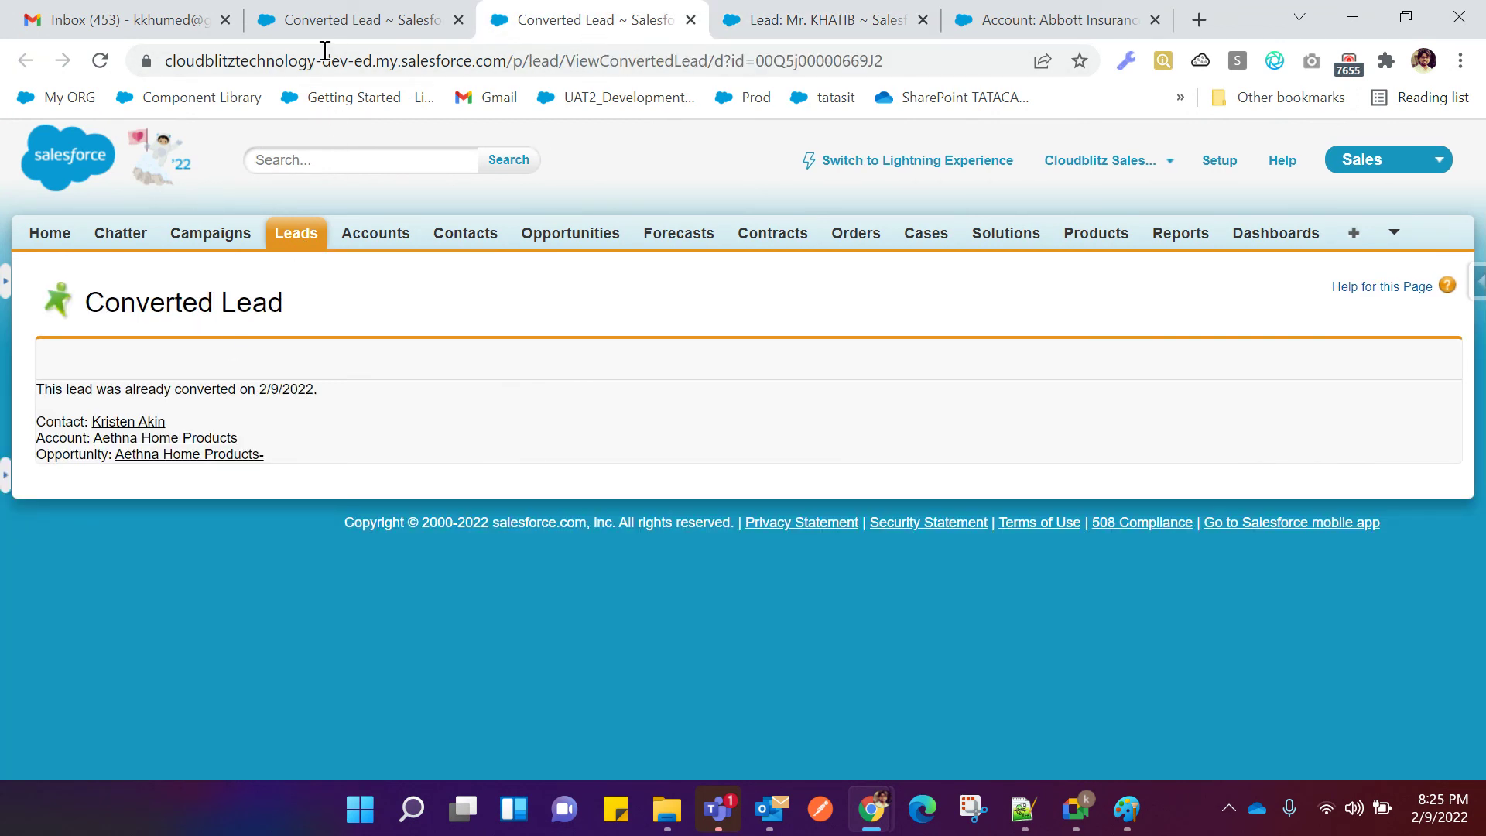
{"action": "left_click", "coordinate": [325, 19]}
{"action": "left_click", "coordinate": [458, 21]}
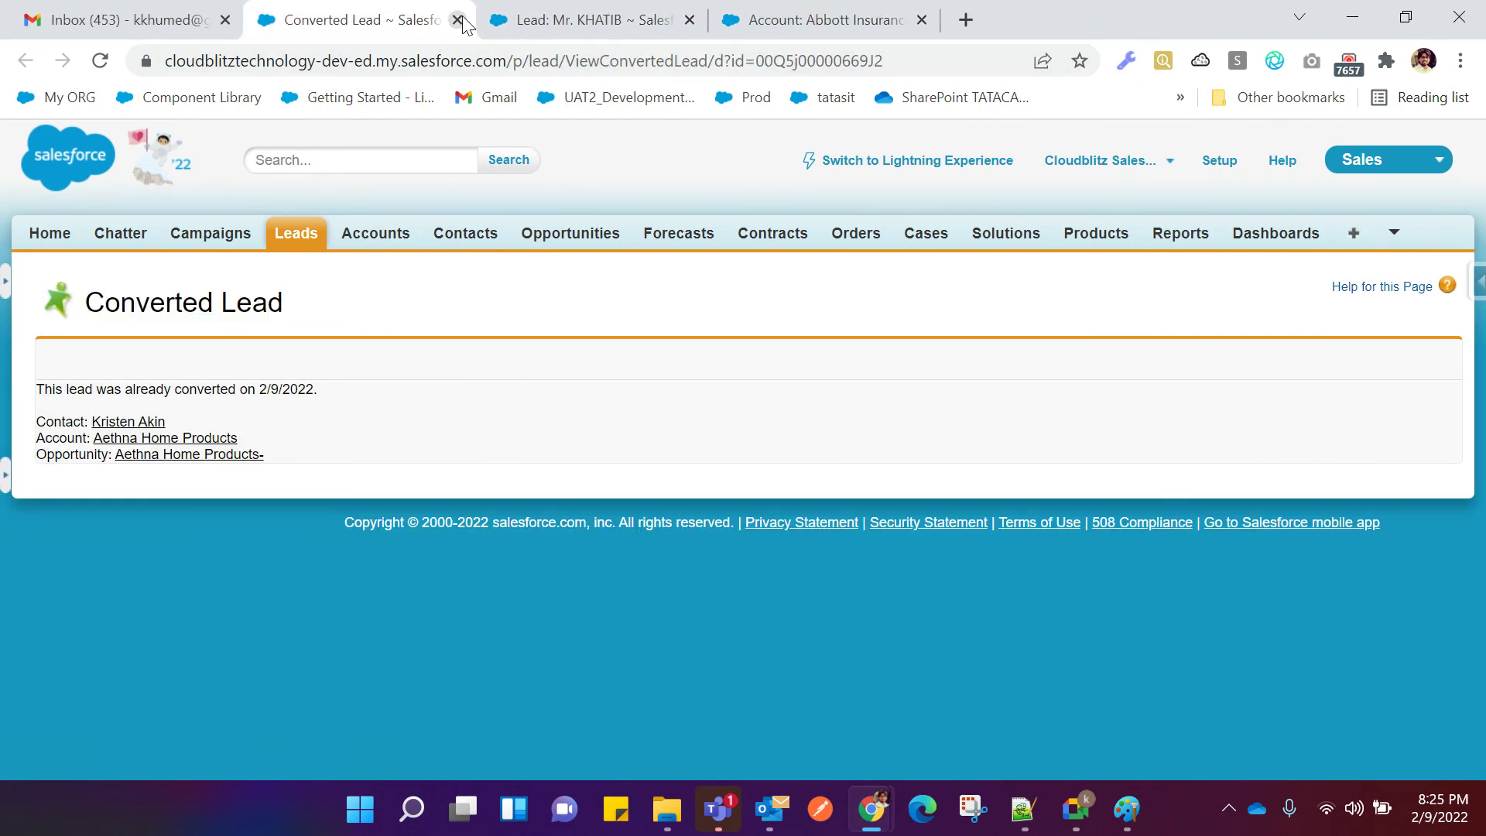
{"action": "left_click", "coordinate": [458, 20]}
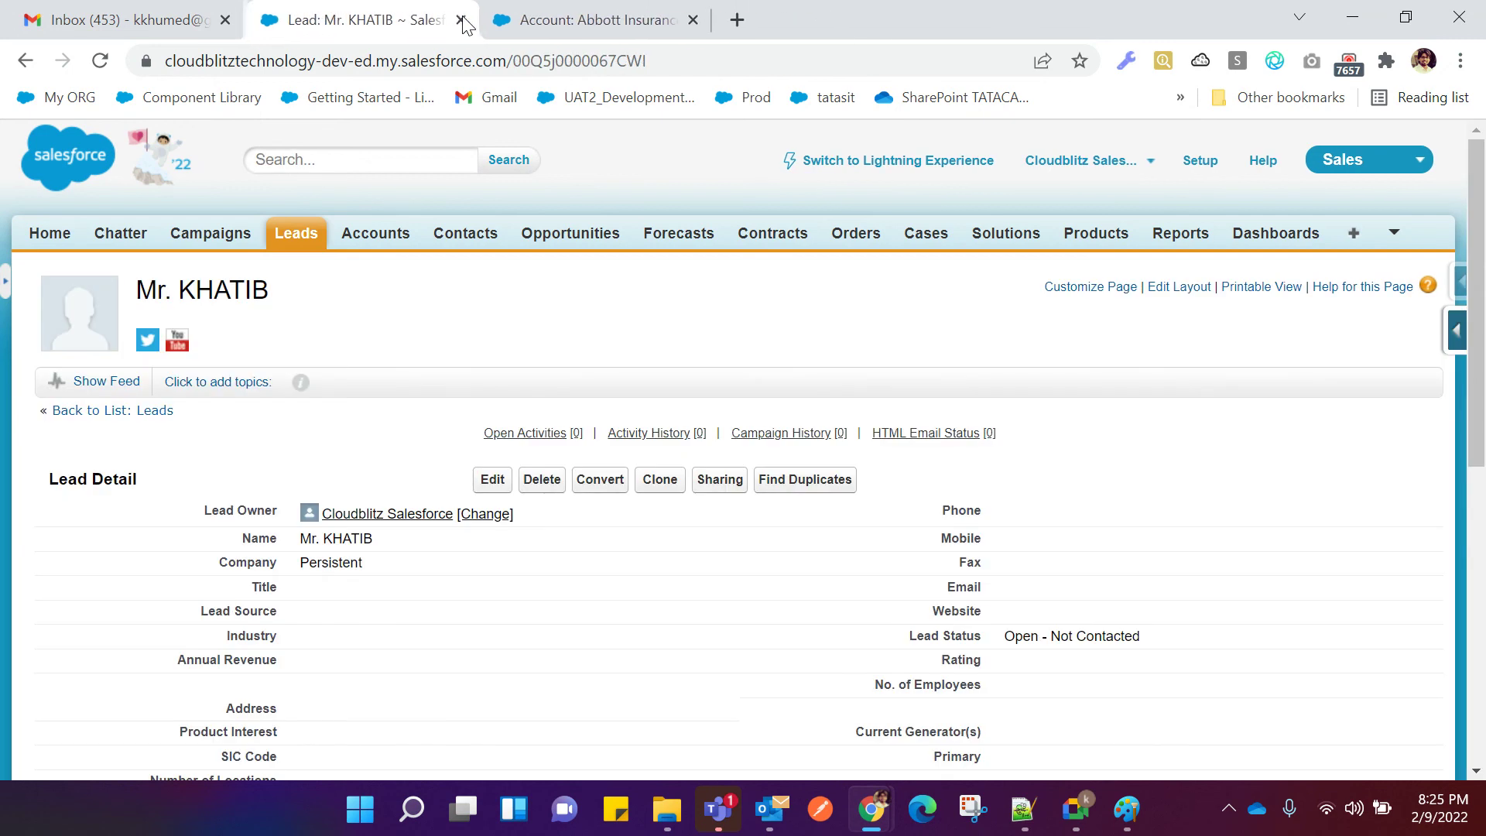
{"action": "left_click", "coordinate": [293, 238]}
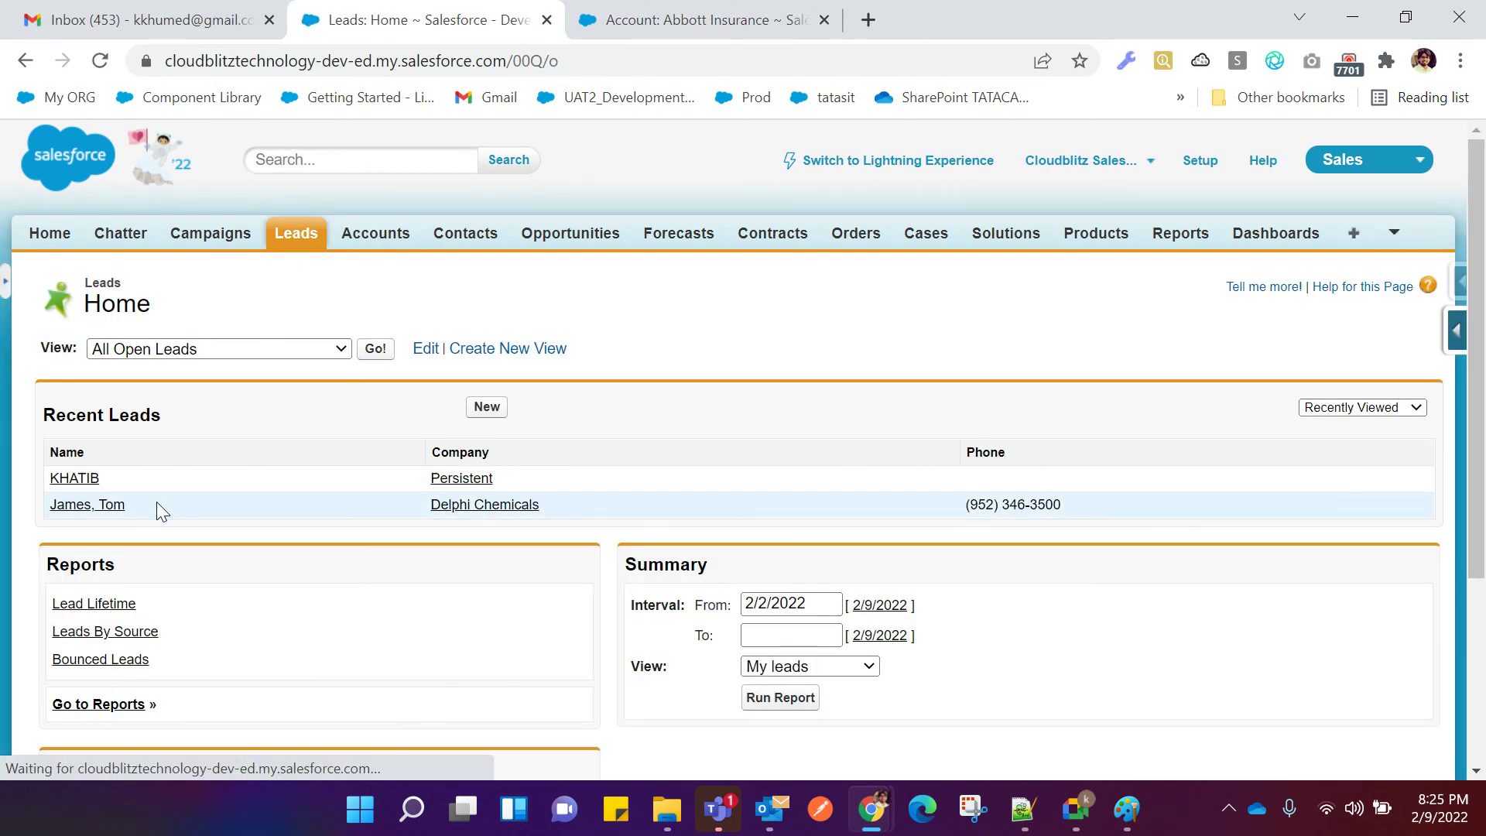
{"action": "left_click", "coordinate": [377, 351]}
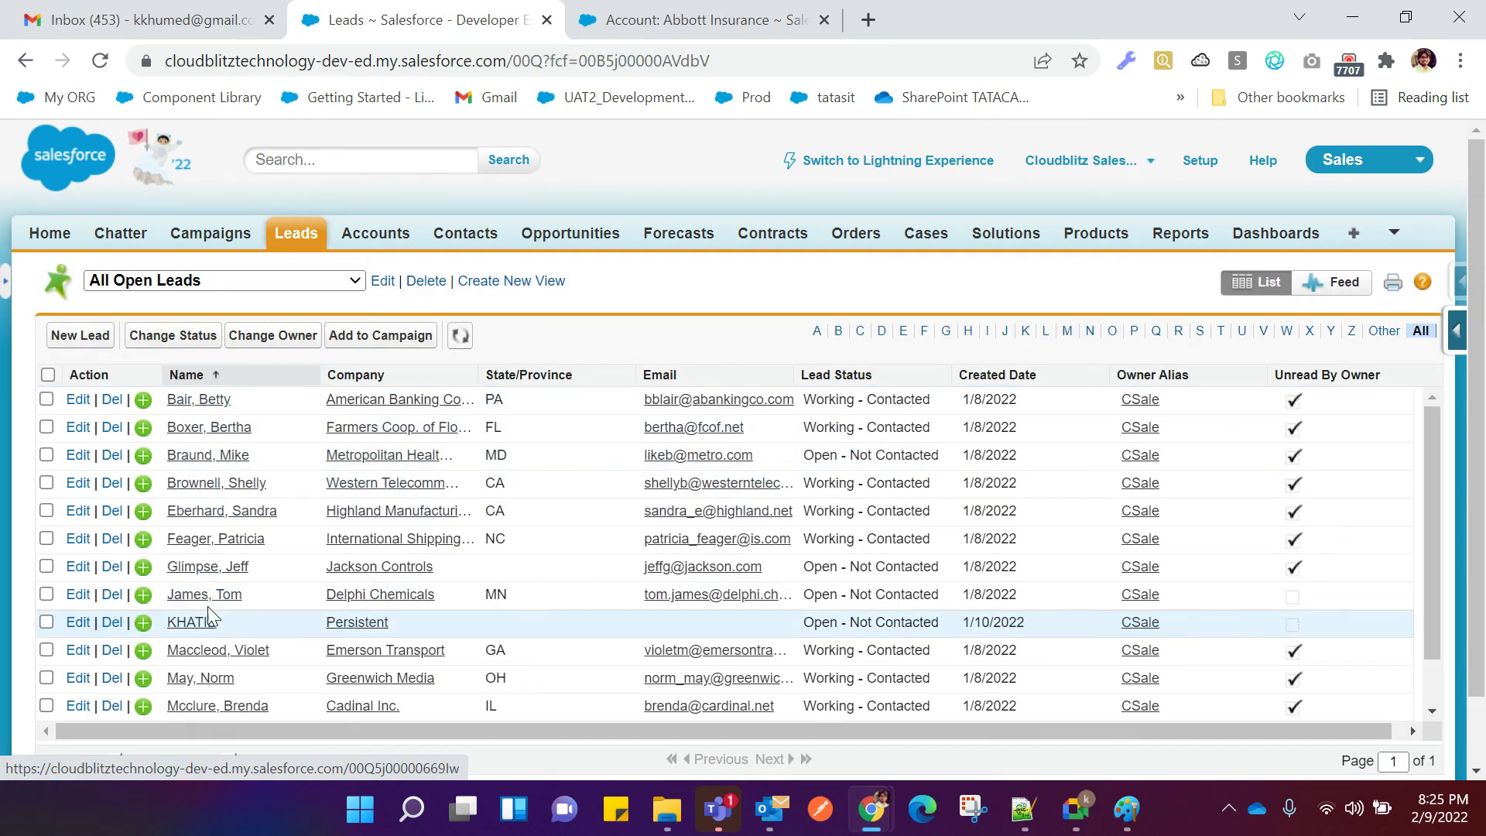
Reload the Abbott Insurance account and examine its Contacts, Opportunities and Activity History related lists.
{"action": "left_click", "coordinate": [748, 22]}
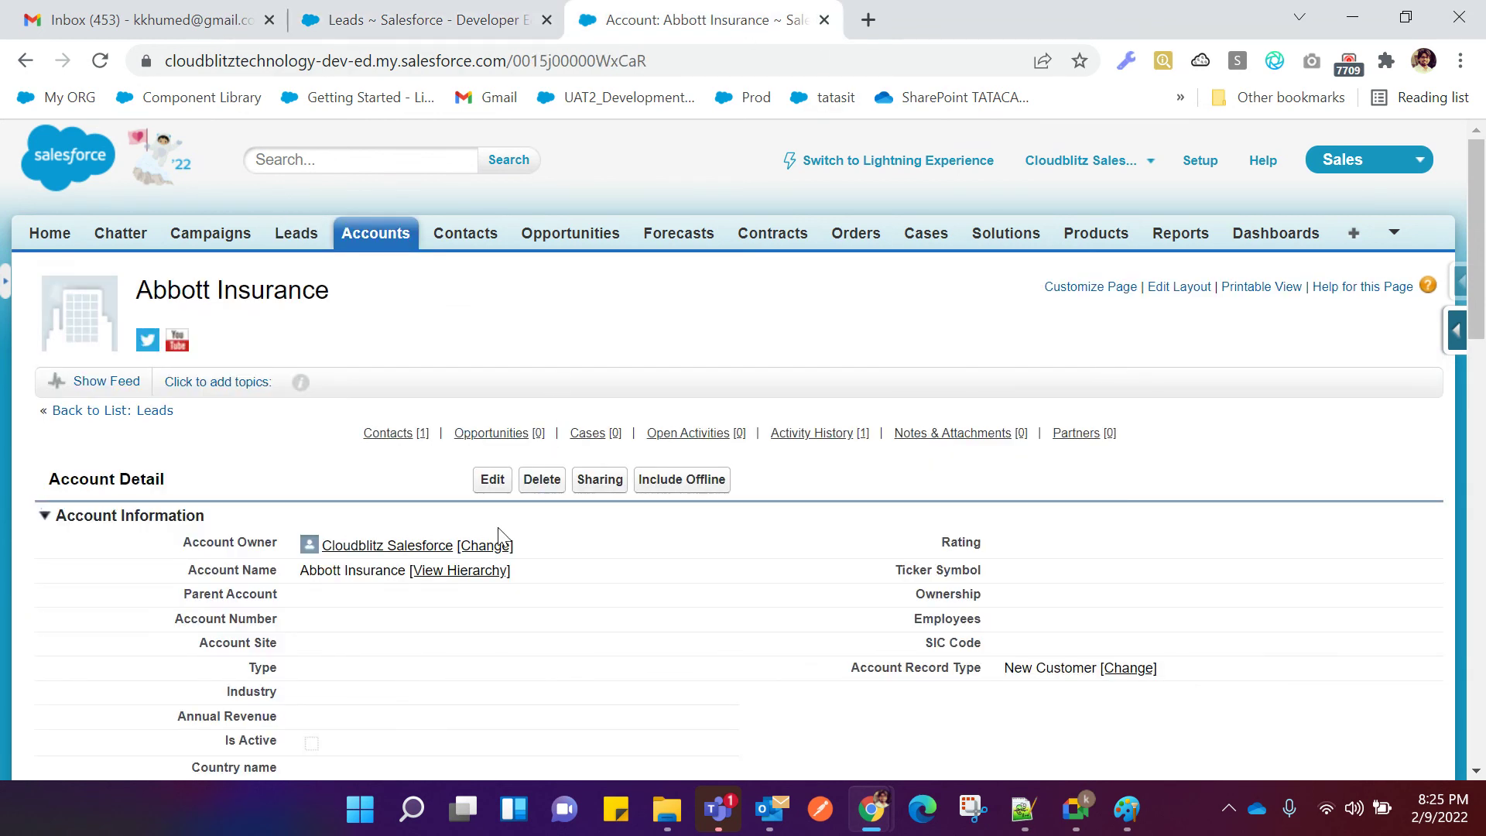
{"action": "scroll", "coordinate": [499, 534], "scroll_direction": "down", "scroll_amount": 2}
{"action": "scroll", "coordinate": [310, 348], "scroll_direction": "up", "scroll_amount": 2}
{"action": "left_click", "coordinate": [103, 62]}
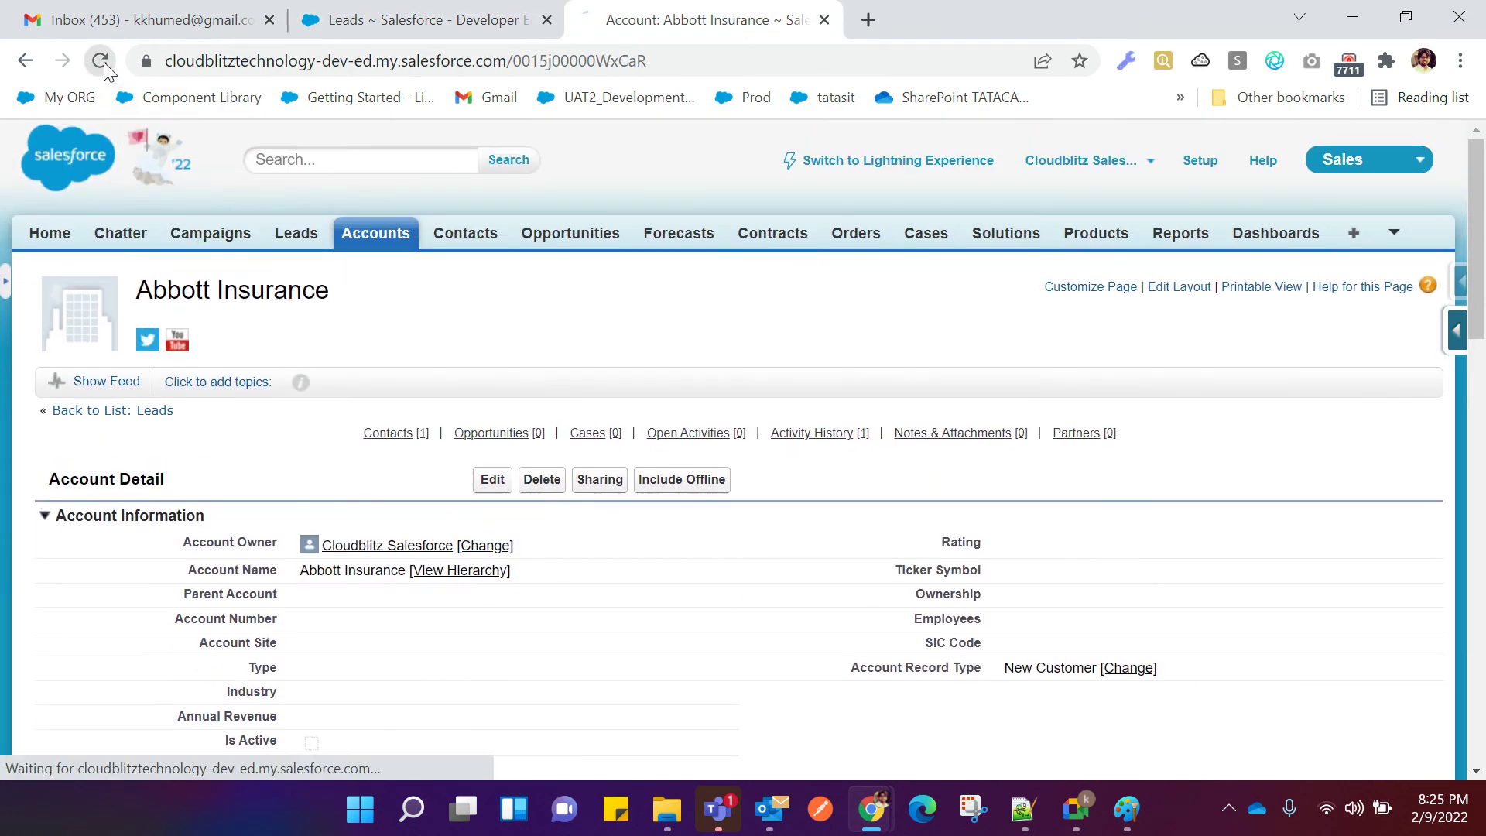
{"action": "scroll", "coordinate": [604, 434], "scroll_direction": "down", "scroll_amount": 10}
{"action": "scroll", "coordinate": [608, 438], "scroll_direction": "down", "scroll_amount": 3}
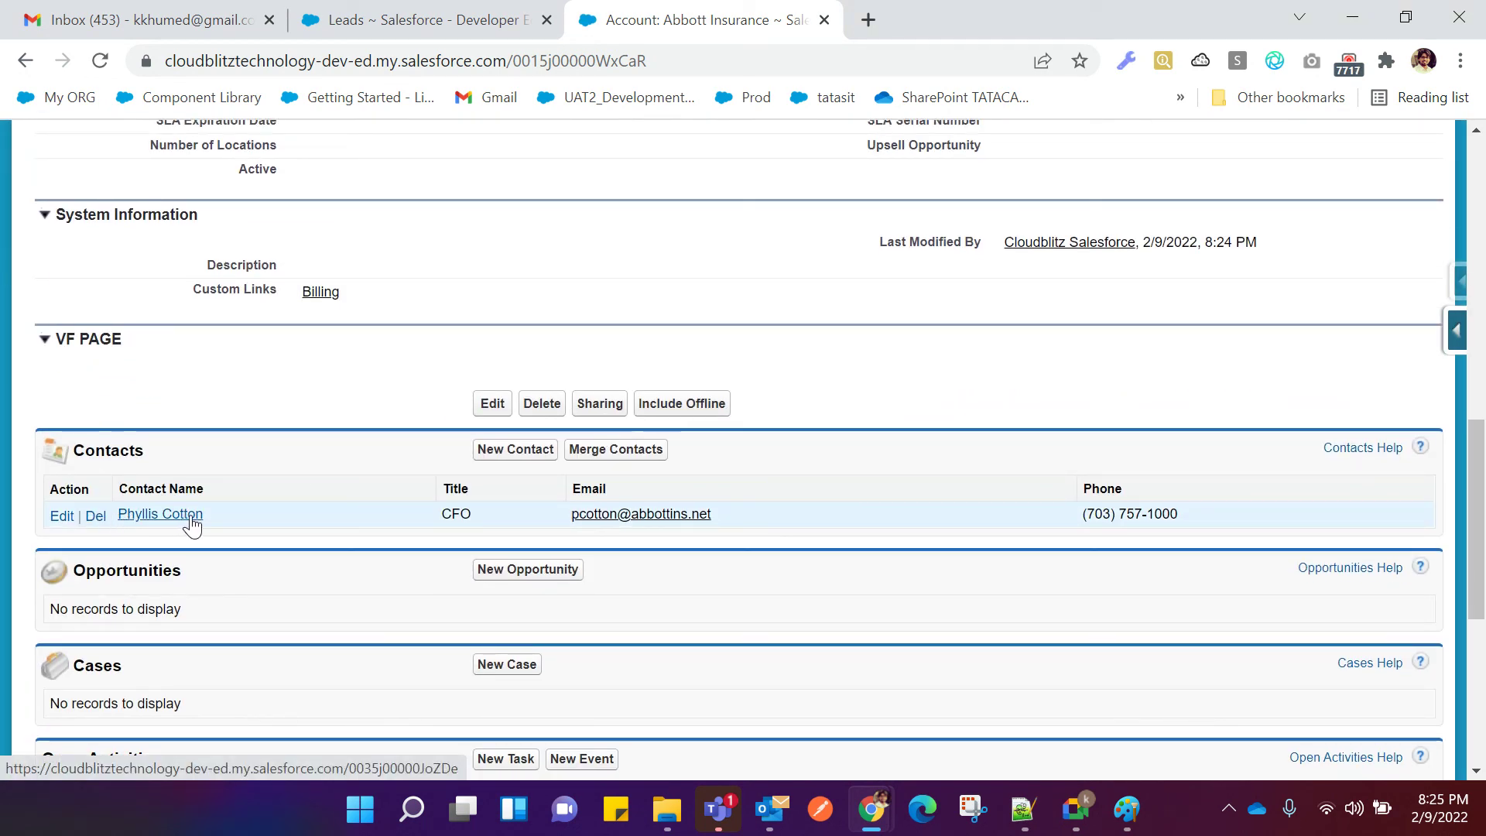
{"action": "scroll", "coordinate": [225, 526], "scroll_direction": "down", "scroll_amount": 3}
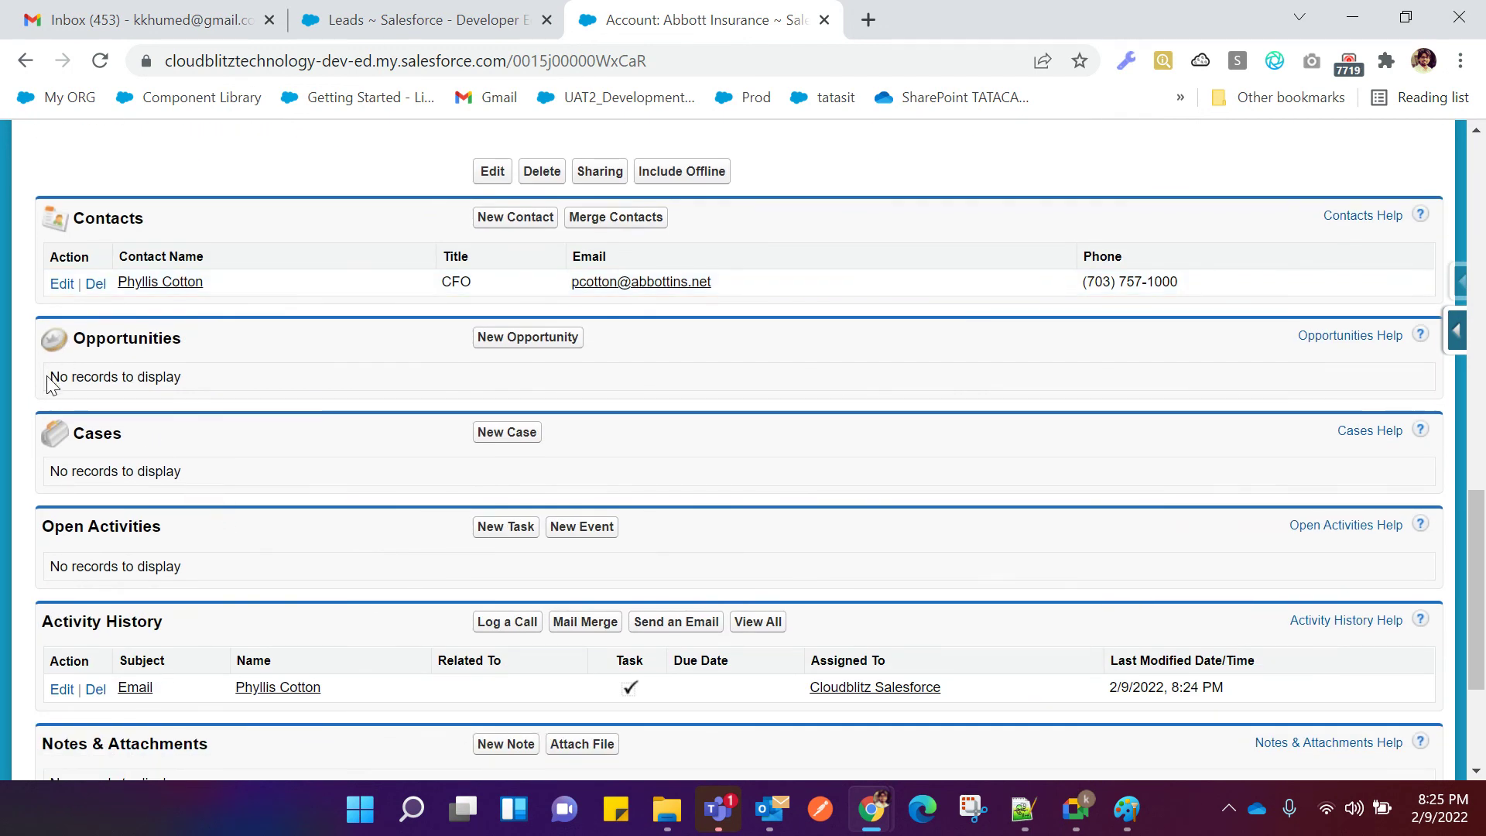
{"action": "left_click_drag", "start_coordinate": [48, 377], "coordinate": [185, 377]}
{"action": "left_click", "coordinate": [262, 387]}
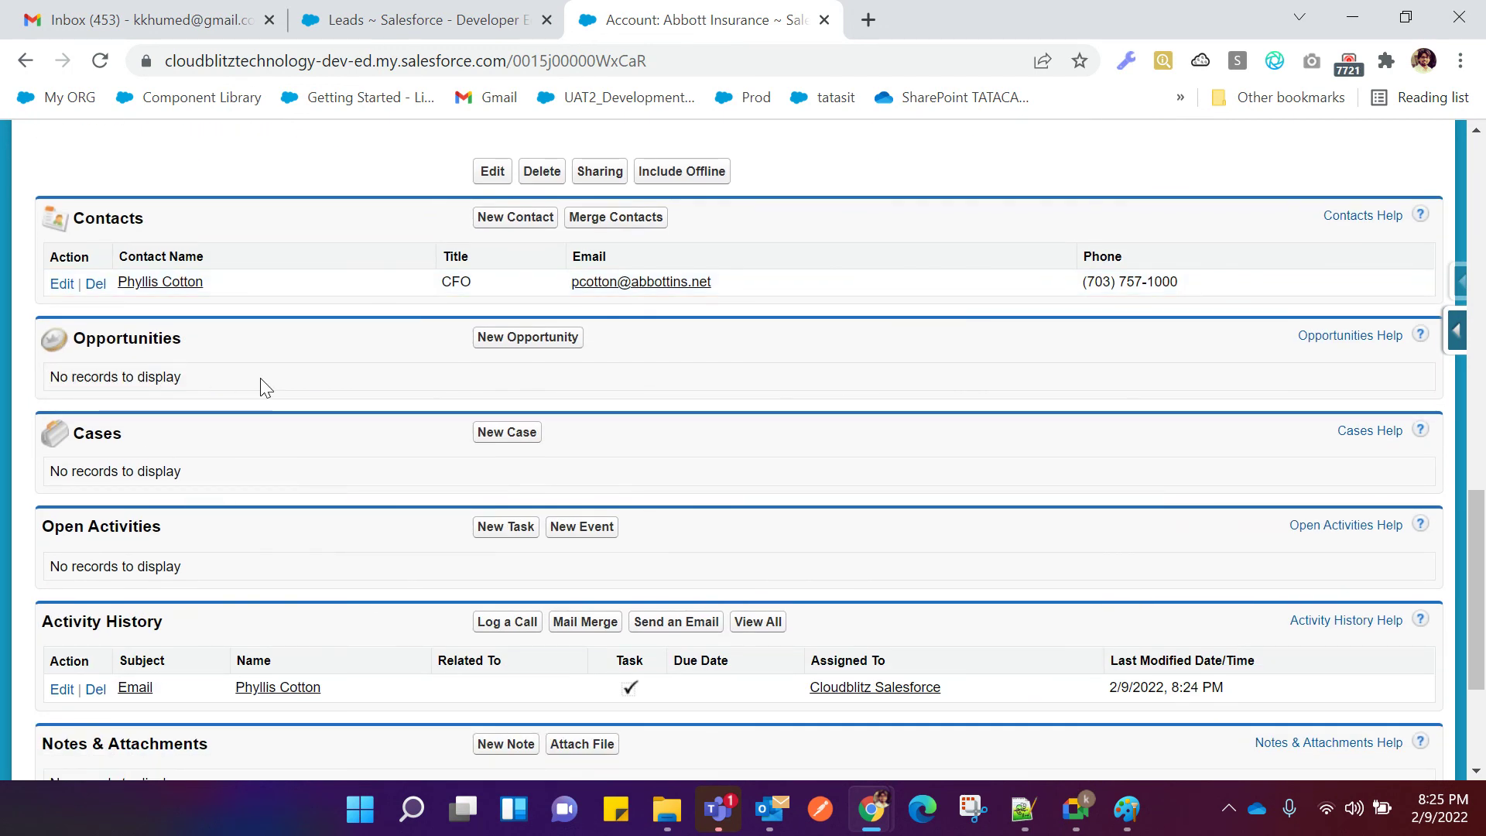
{"action": "scroll", "coordinate": [262, 387], "scroll_direction": "up", "scroll_amount": 2}
{"action": "scroll", "coordinate": [313, 487], "scroll_direction": "up", "scroll_amount": 10}
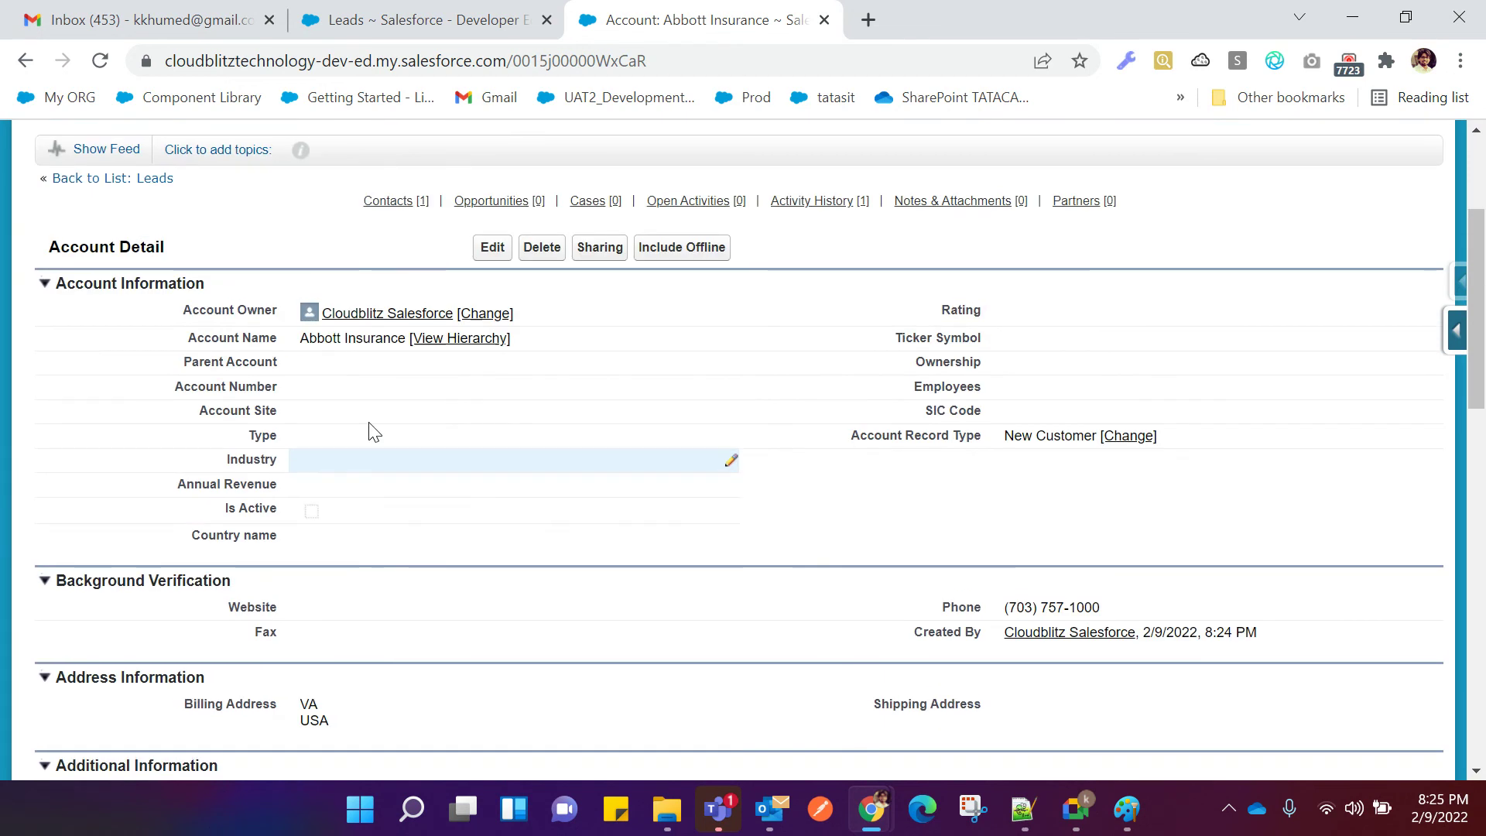
Open the Highland Manufacturing Ltd. lead in a new tab from All Open Leads, and close the Abbott Insurance account tab.
{"action": "left_click", "coordinate": [417, 29]}
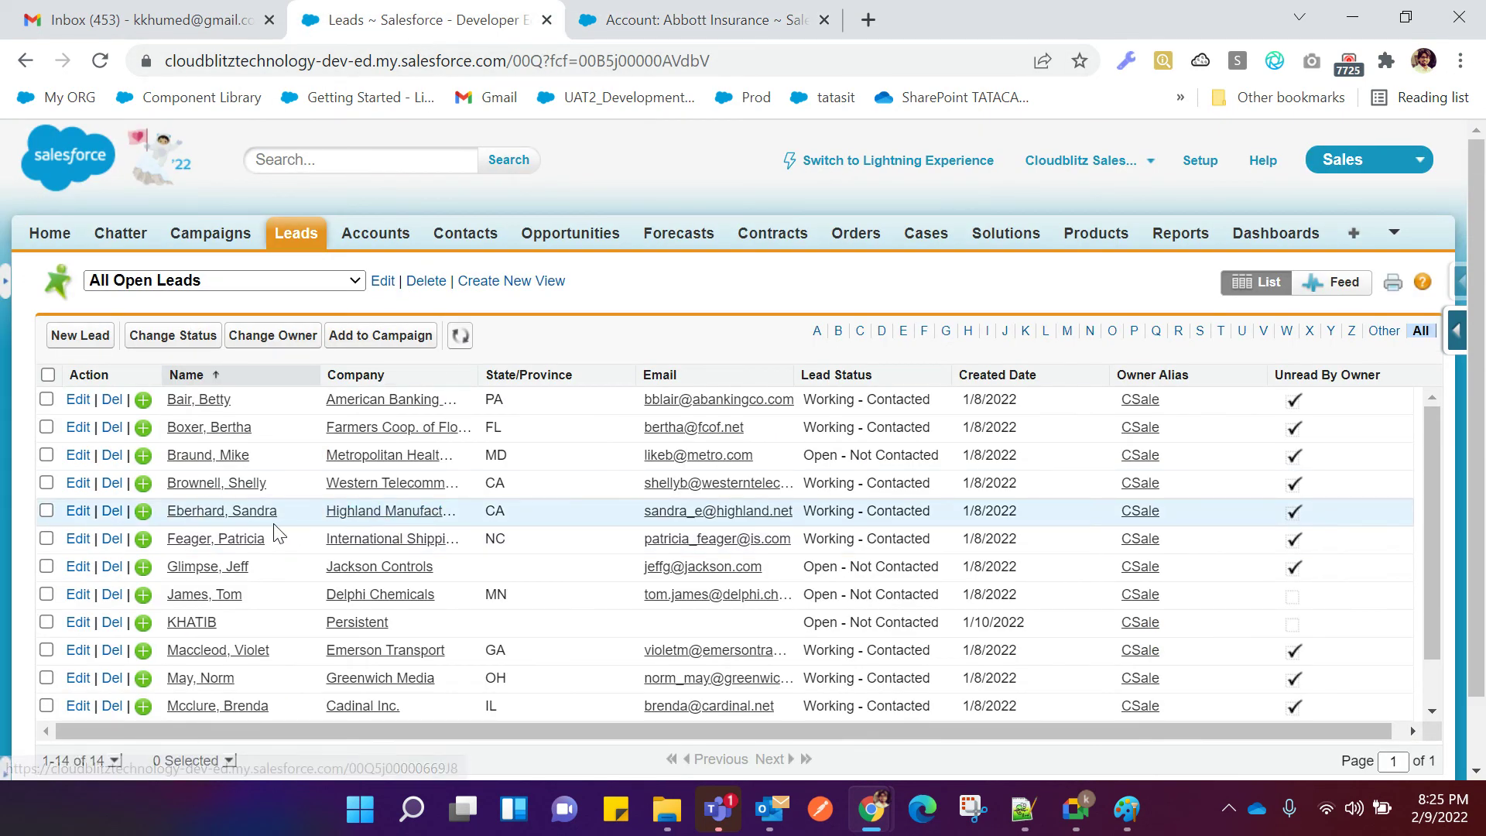
{"action": "right_click", "coordinate": [249, 514]}
{"action": "left_click", "coordinate": [346, 314]}
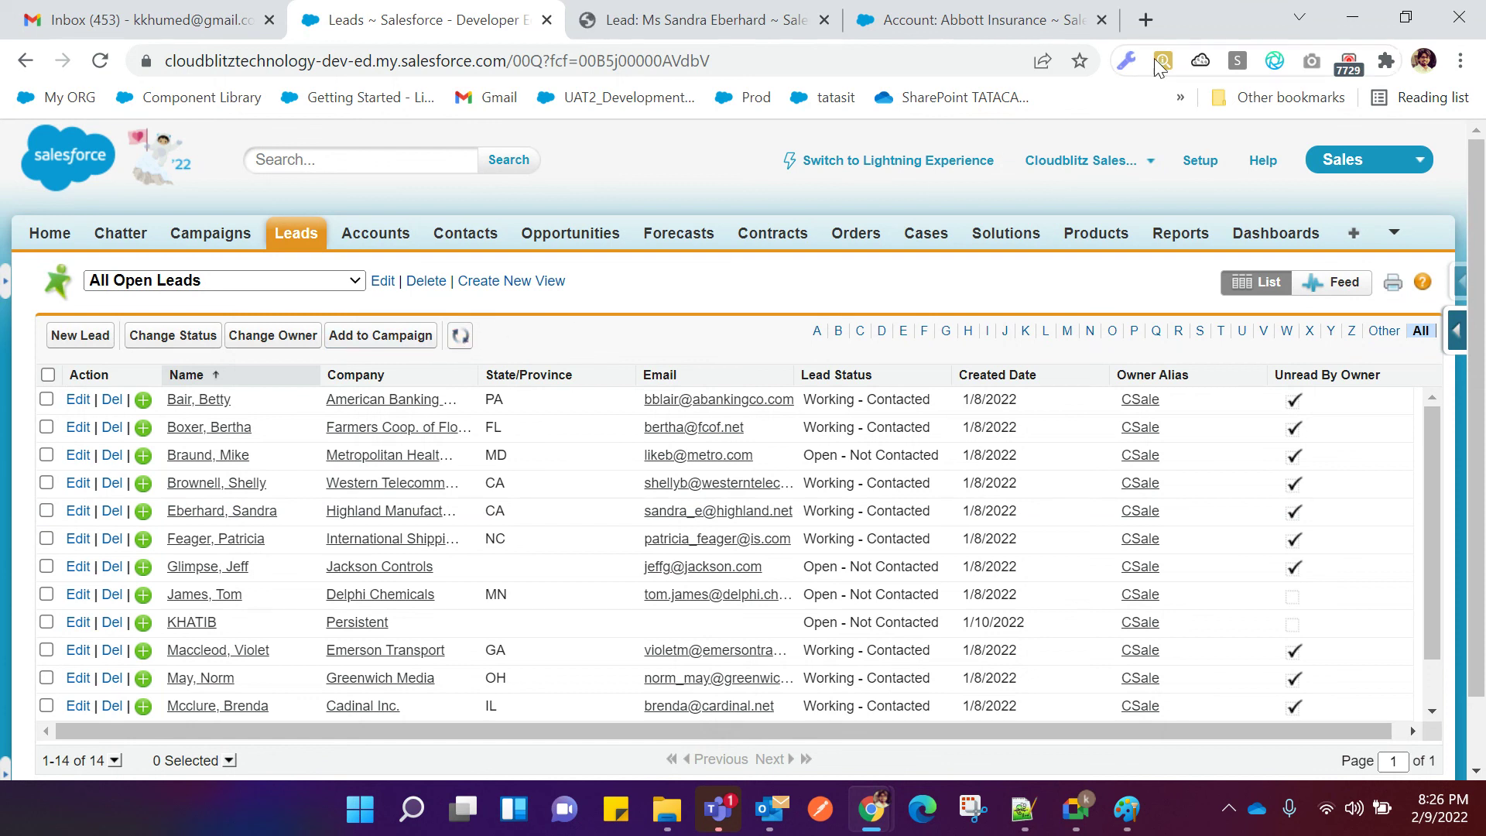
{"action": "left_click", "coordinate": [1102, 21]}
{"action": "left_click", "coordinate": [720, 24]}
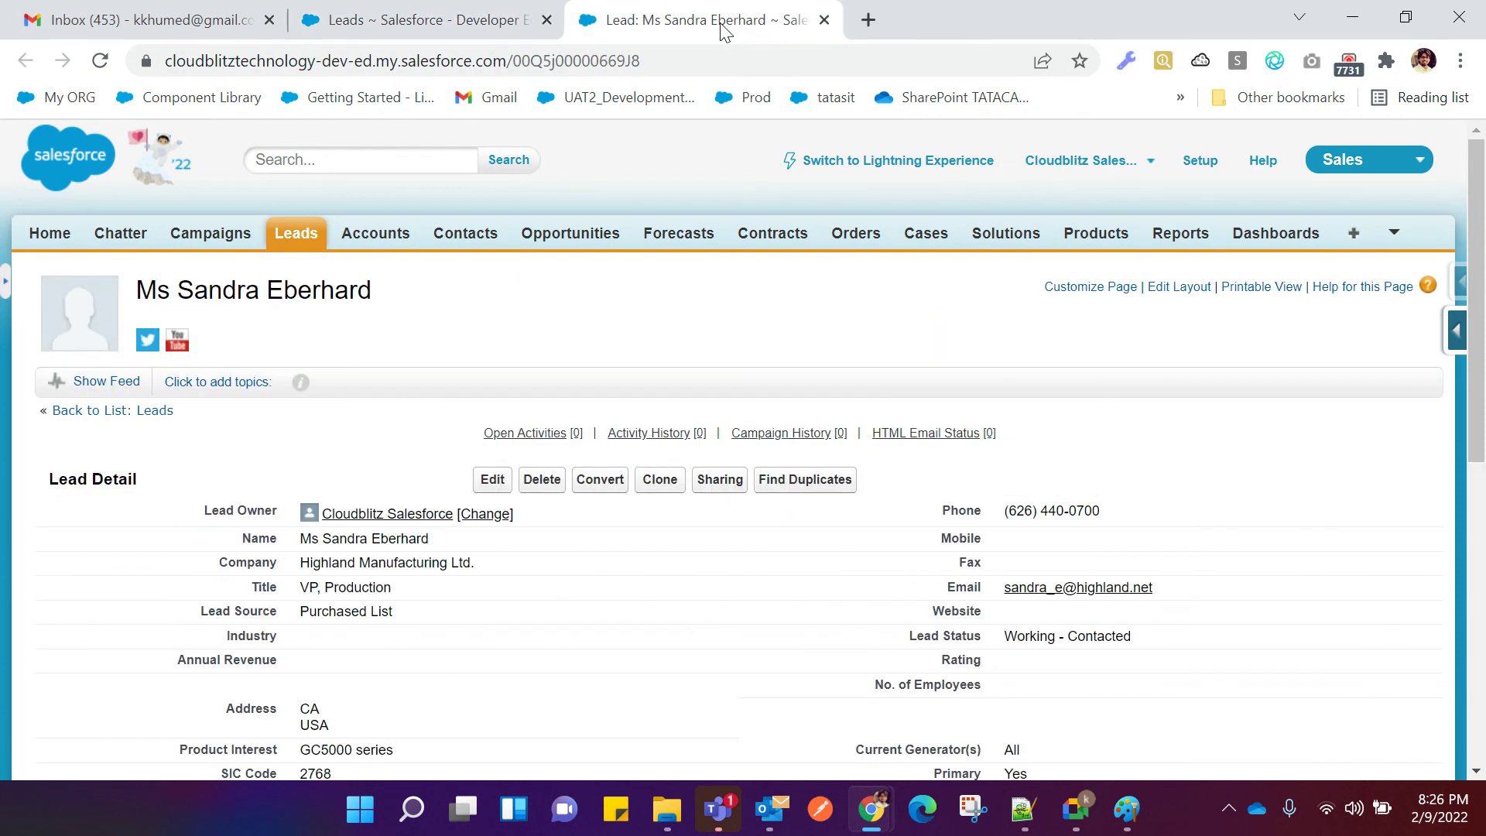
Open the Highland Manufacturing Ltd. lead's conversion form in a duplicate tab, keeping the lead record in the original tab.
{"action": "left_click", "coordinate": [603, 489]}
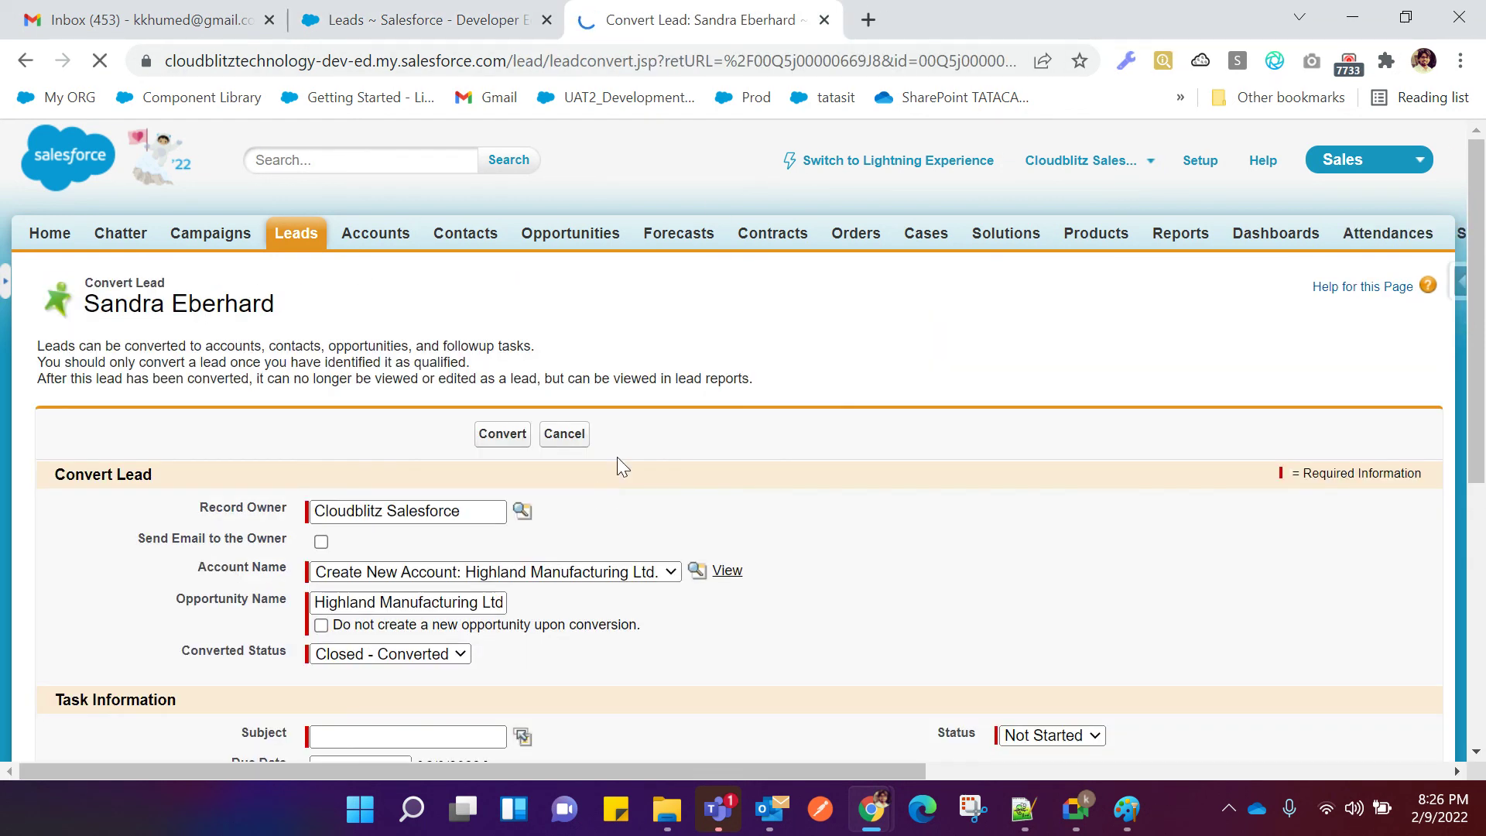
{"action": "right_click", "coordinate": [682, 23]}
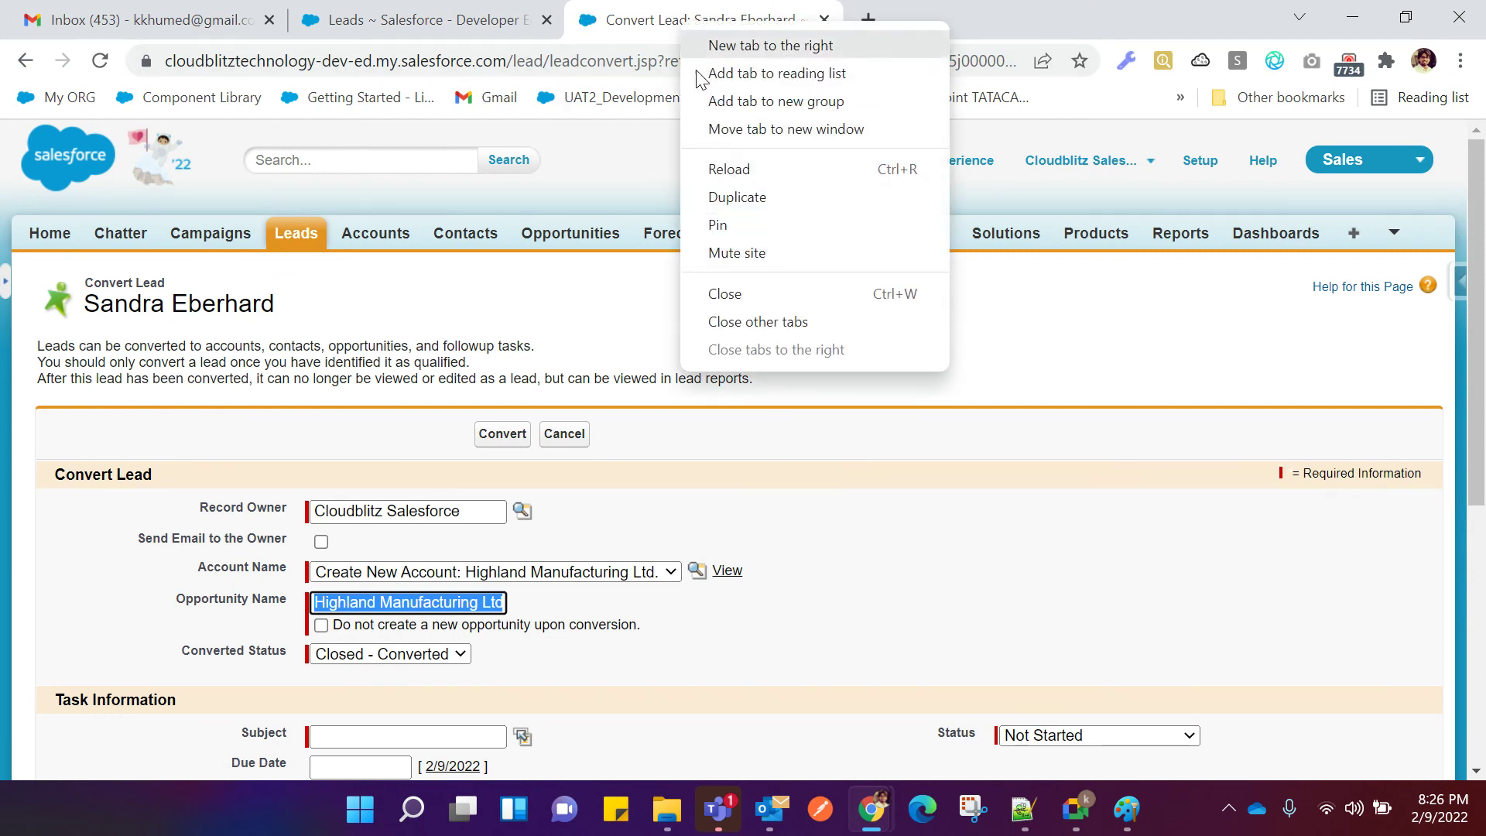
{"action": "left_click", "coordinate": [723, 199]}
{"action": "left_click", "coordinate": [681, 25]}
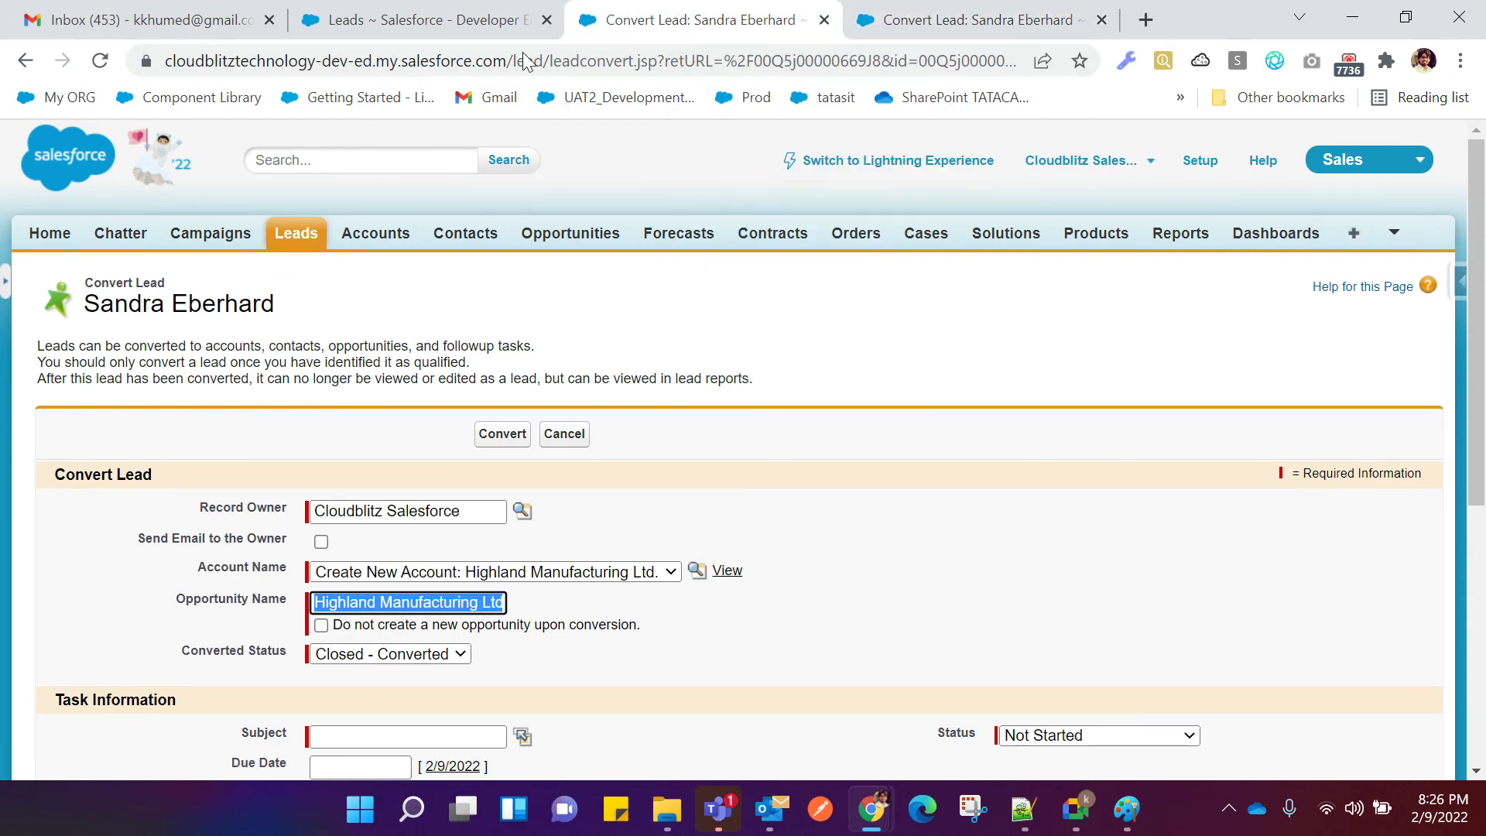
{"action": "left_click", "coordinate": [28, 62]}
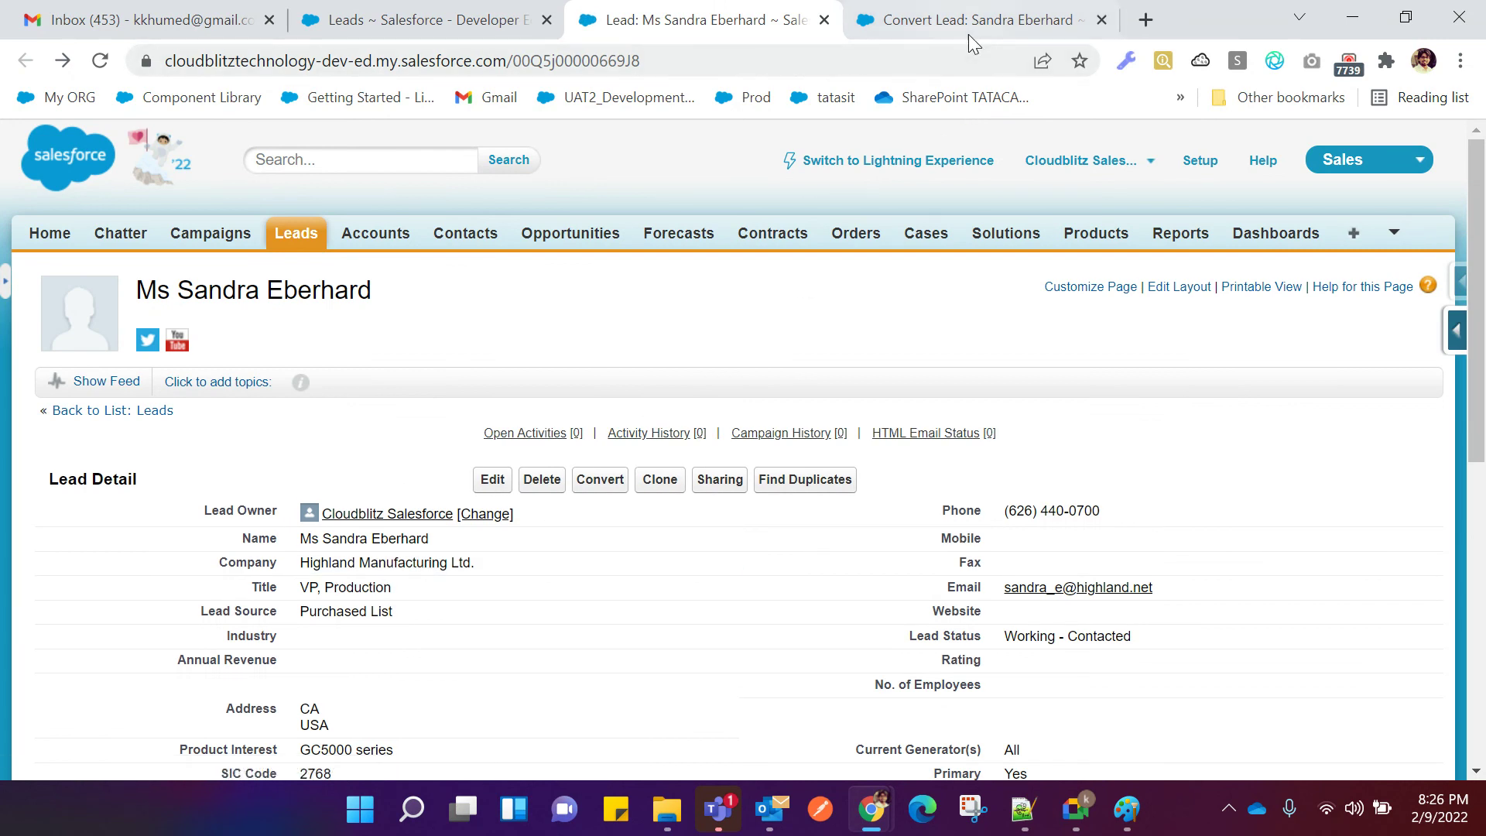
Set the Highland Manufacturing Ltd. lead conversion to not create a new opportunity.
{"action": "left_click", "coordinate": [969, 34]}
{"action": "scroll", "coordinate": [818, 427], "scroll_direction": "down", "scroll_amount": 2}
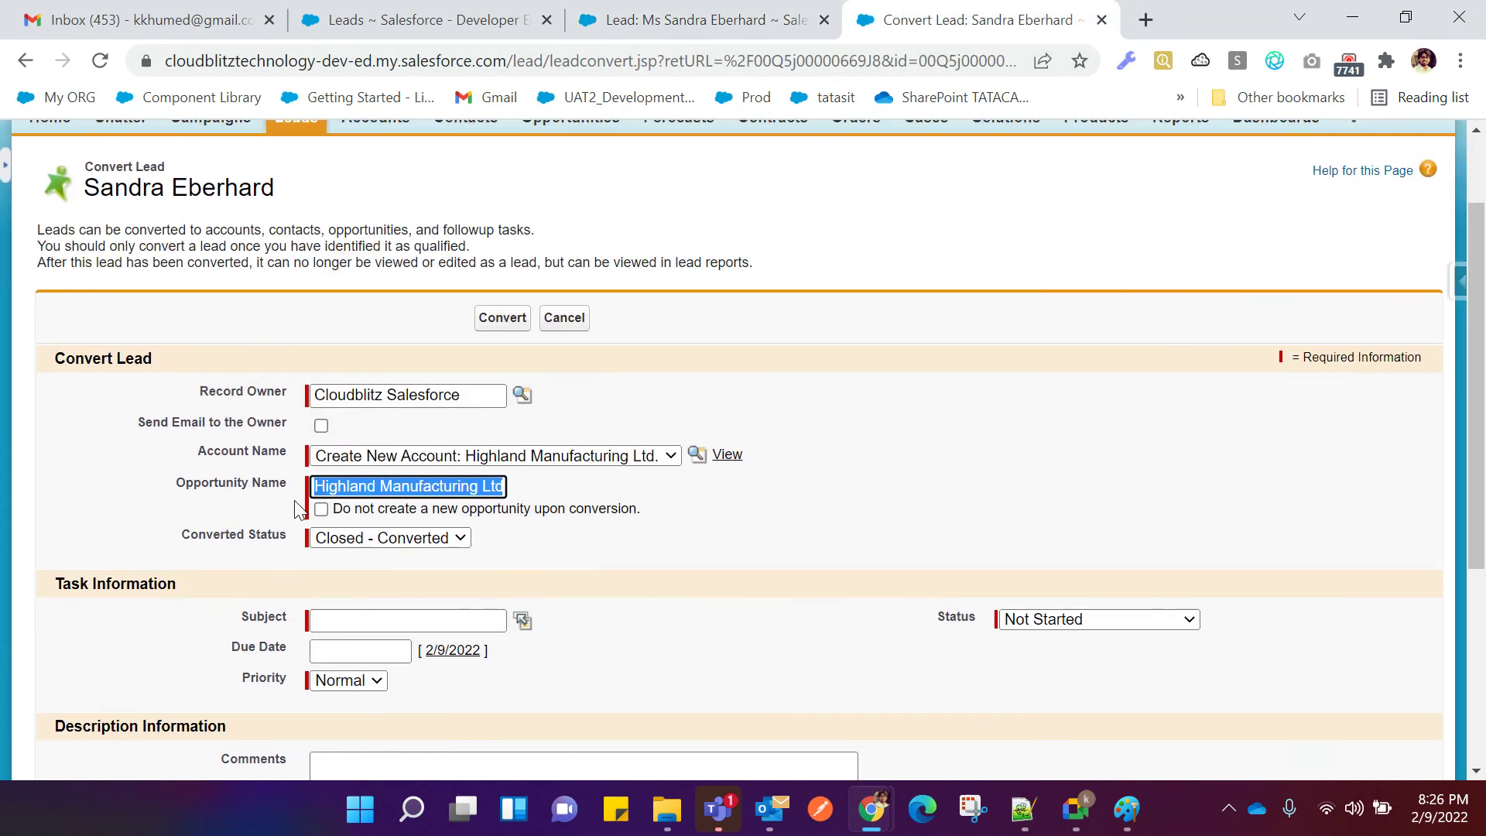
{"action": "left_click", "coordinate": [321, 510]}
Give the follow-up task the subject Email and status Completed, and convert the lead.
{"action": "scroll", "coordinate": [886, 521], "scroll_direction": "down", "scroll_amount": 3}
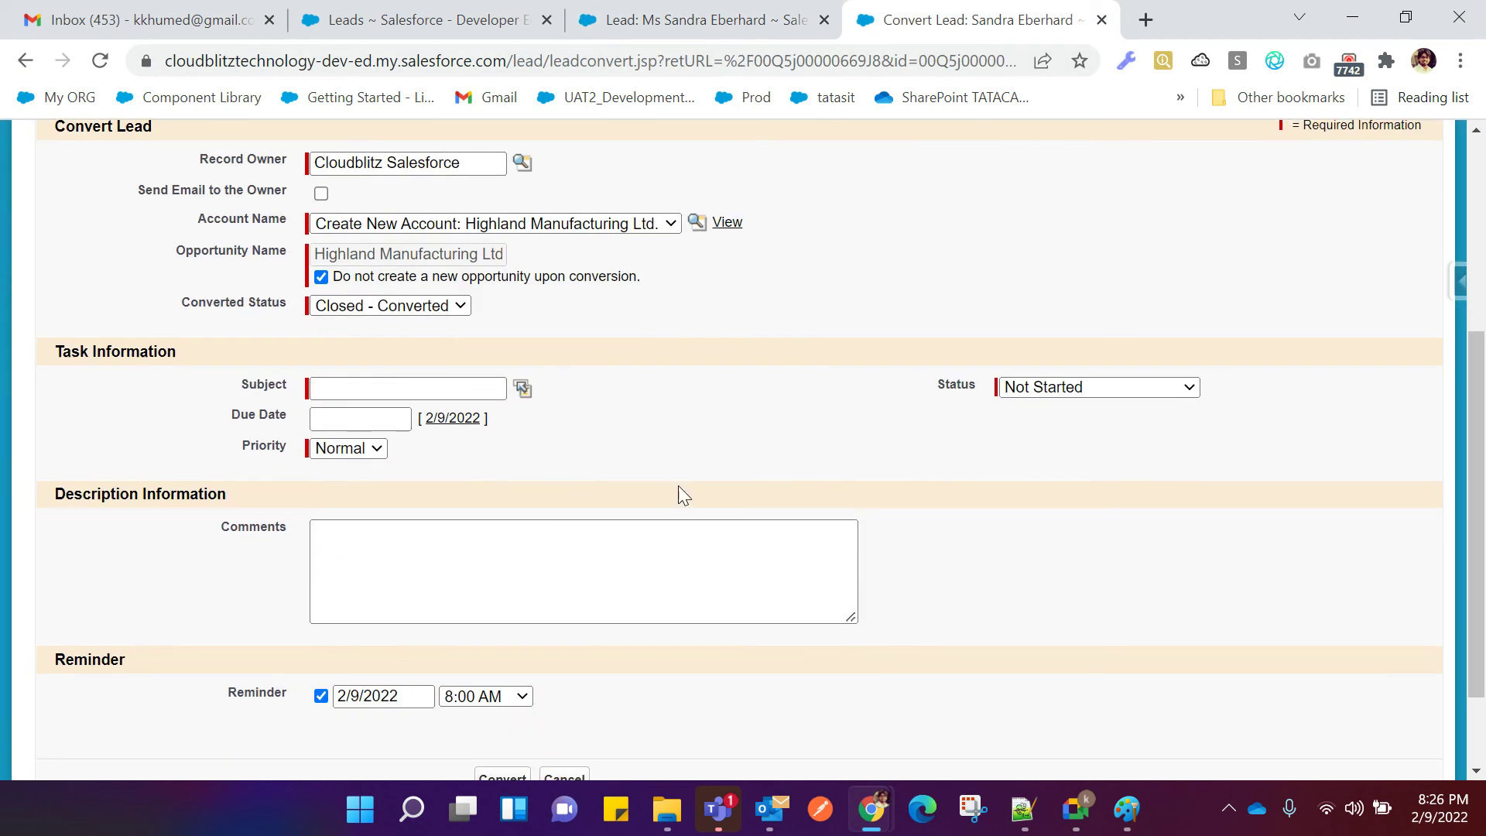
{"action": "left_click", "coordinate": [522, 388]}
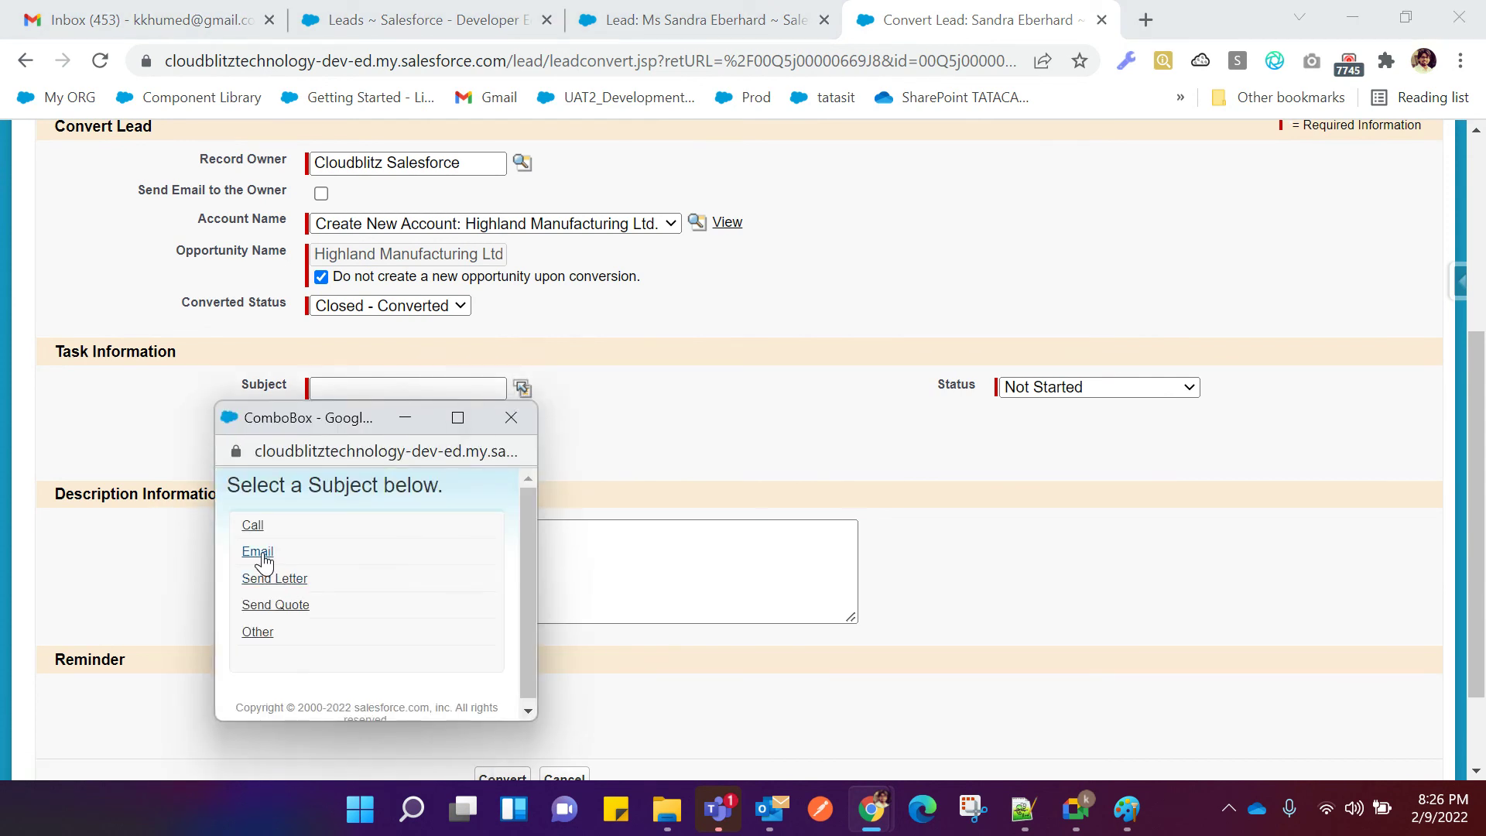
{"action": "left_click", "coordinate": [258, 552]}
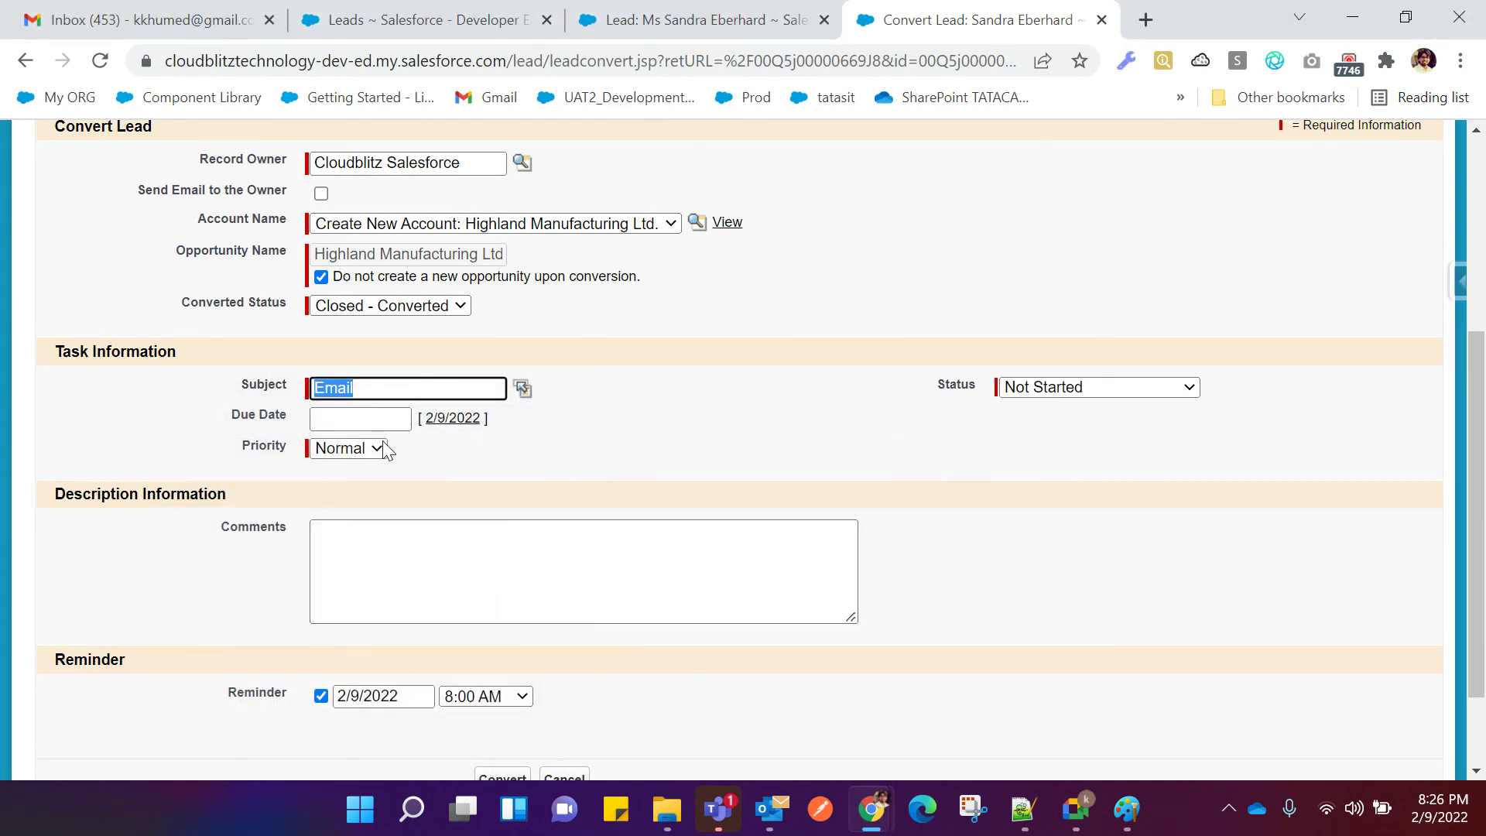
{"action": "left_click", "coordinate": [562, 593]}
{"action": "left_click", "coordinate": [1155, 396]}
{"action": "left_click", "coordinate": [1116, 443]}
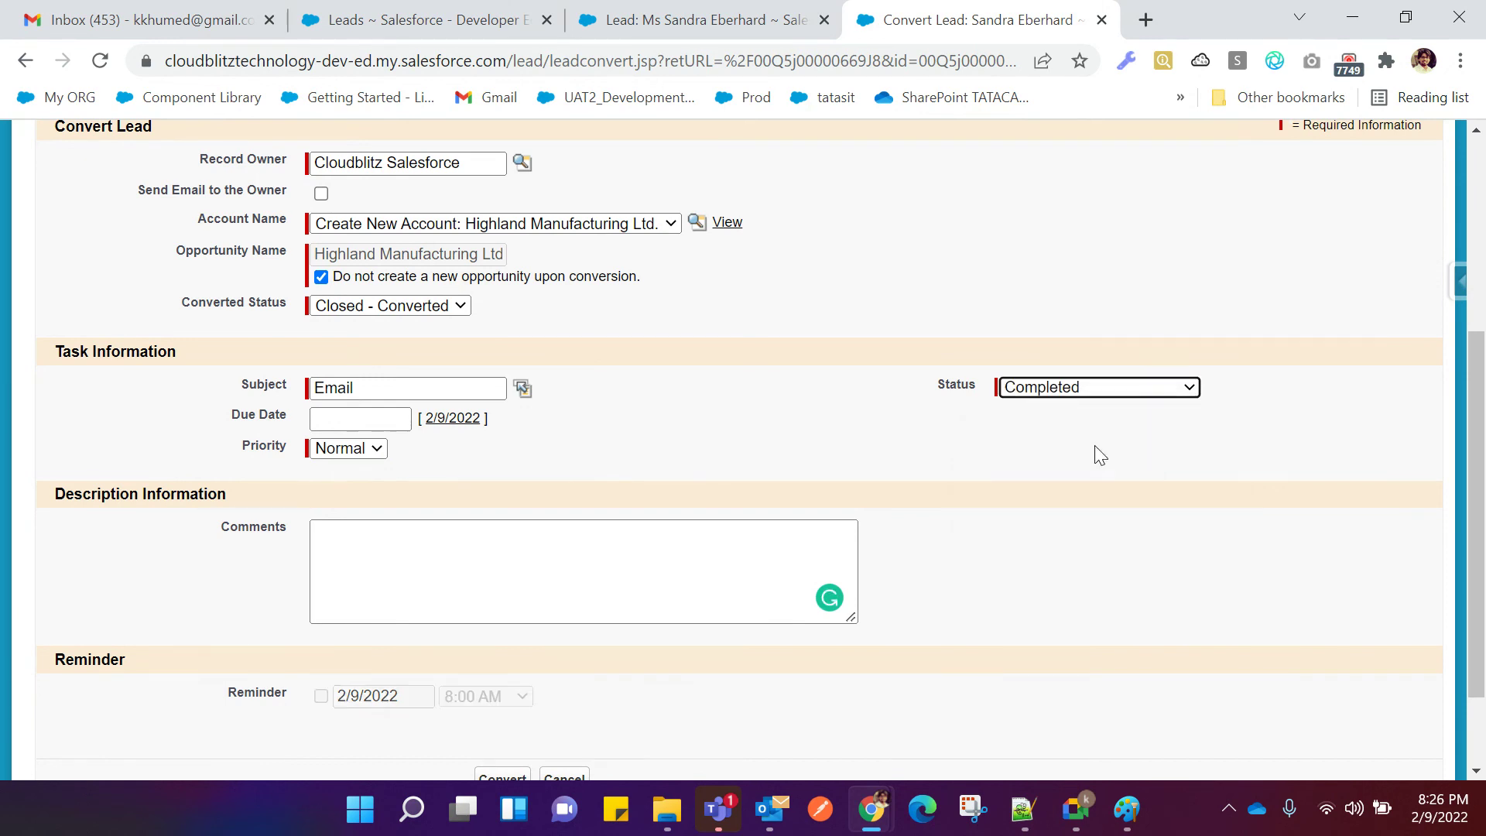
{"action": "scroll", "coordinate": [860, 389], "scroll_direction": "up", "scroll_amount": 5}
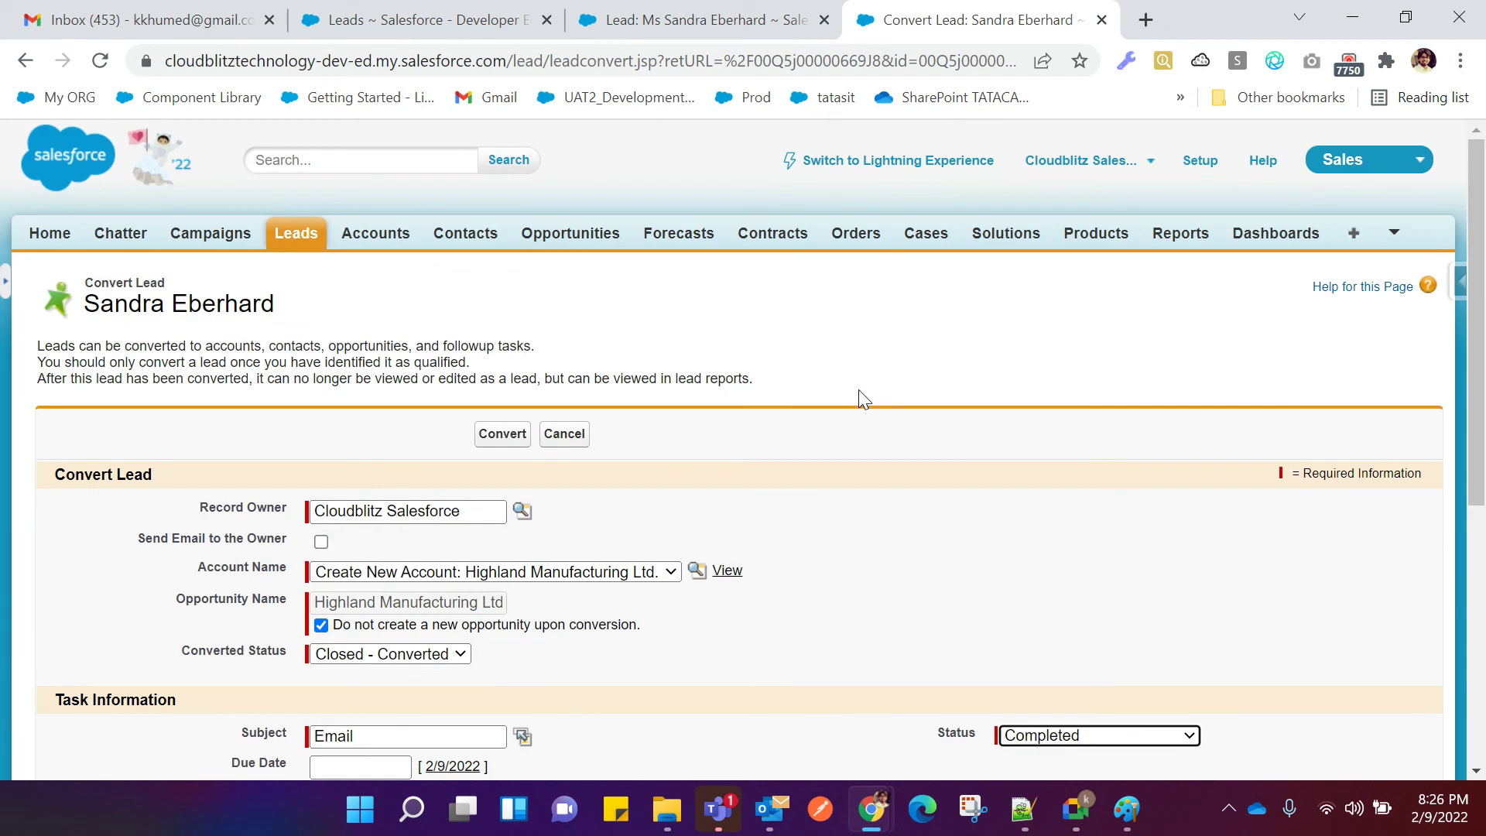
{"action": "left_click", "coordinate": [496, 433]}
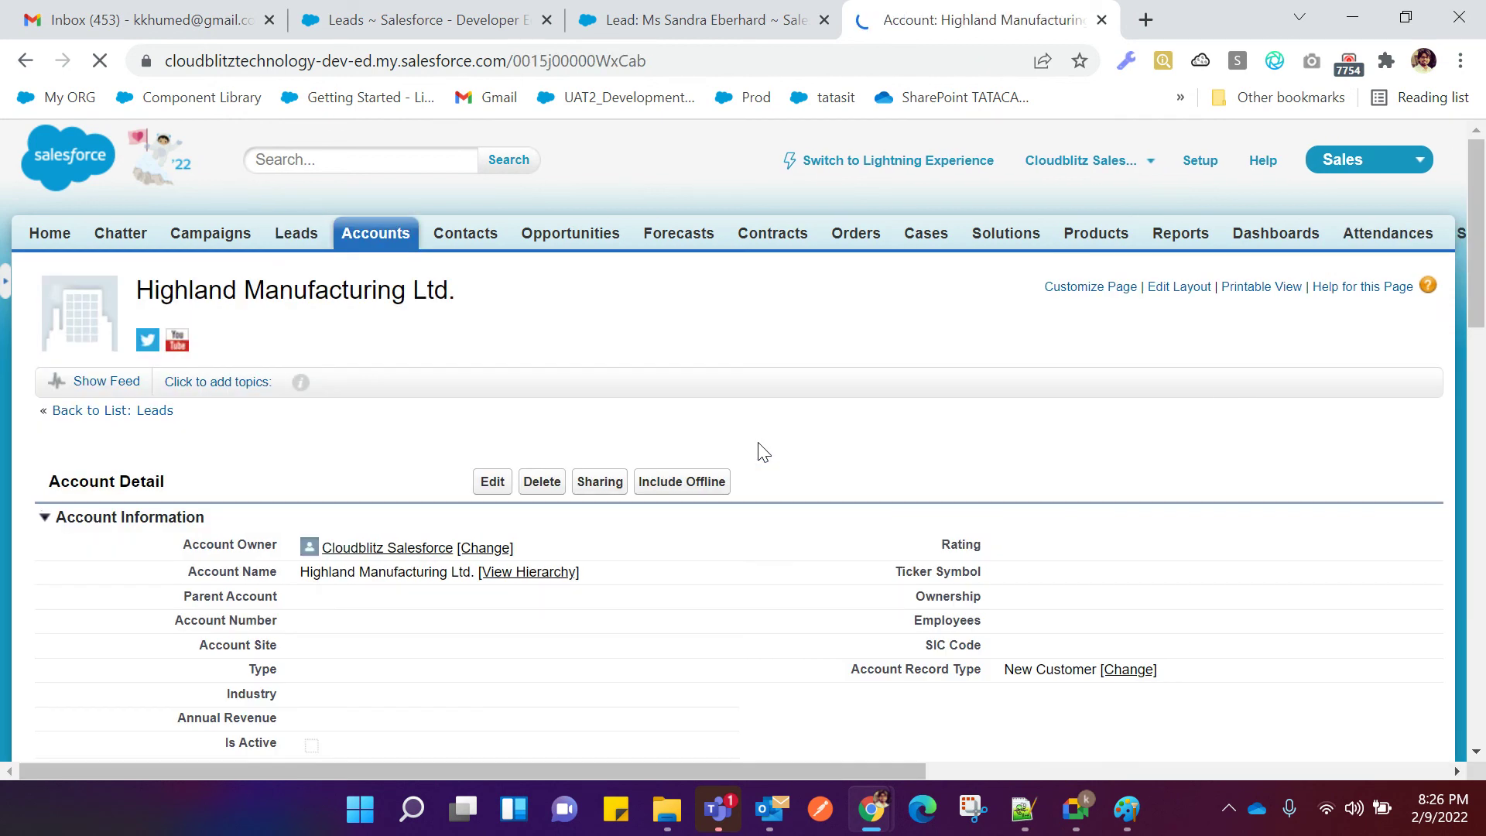
Examine the new Highland Manufacturing Ltd. account's details and its Contacts, Opportunities and activity related lists.
{"action": "scroll", "coordinate": [769, 437], "scroll_direction": "down", "scroll_amount": 1}
{"action": "scroll", "coordinate": [770, 447], "scroll_direction": "down", "scroll_amount": 14}
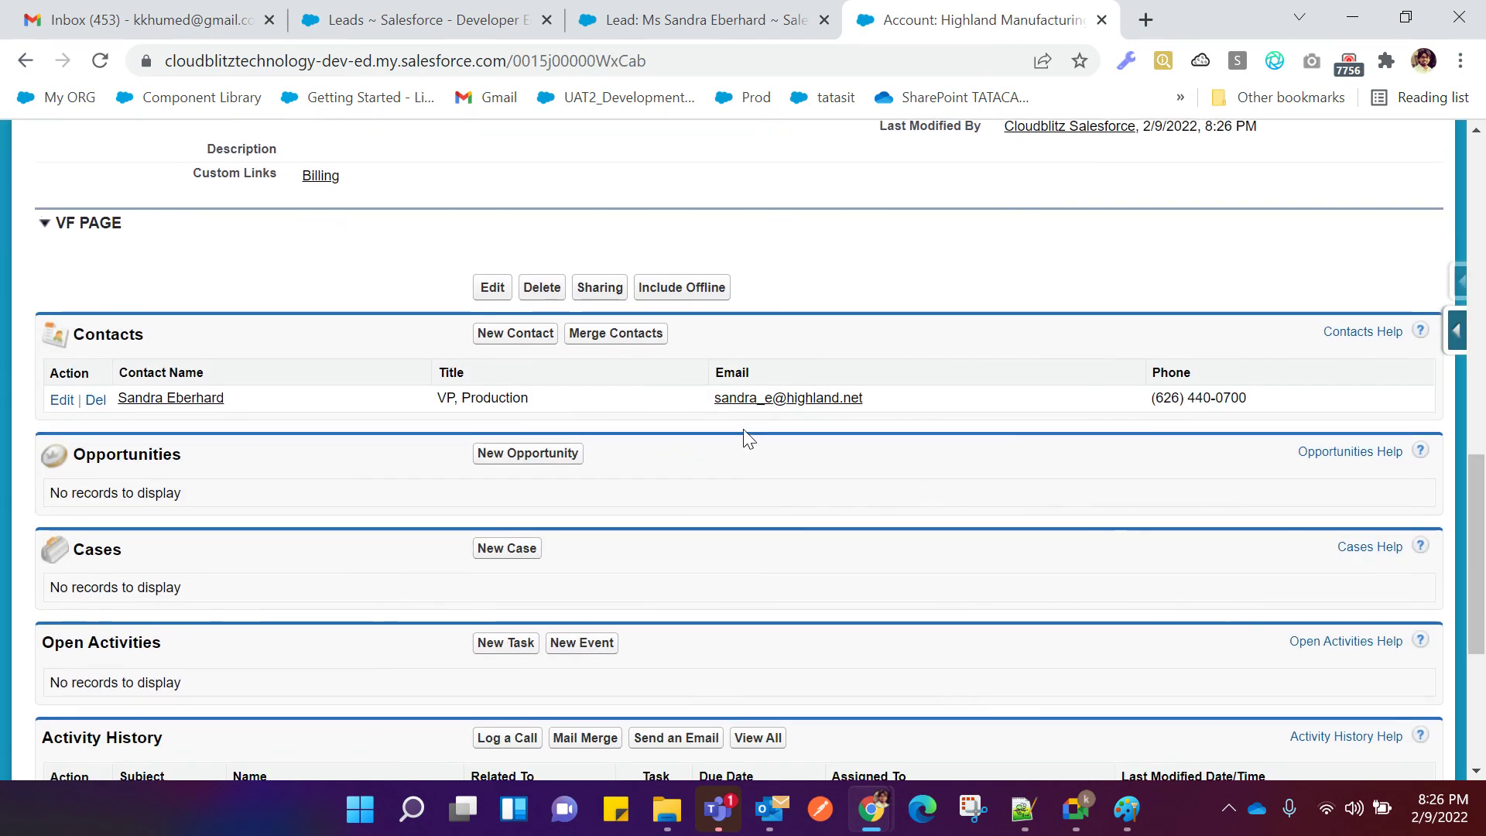
{"action": "scroll", "coordinate": [335, 421], "scroll_direction": "up", "scroll_amount": 14}
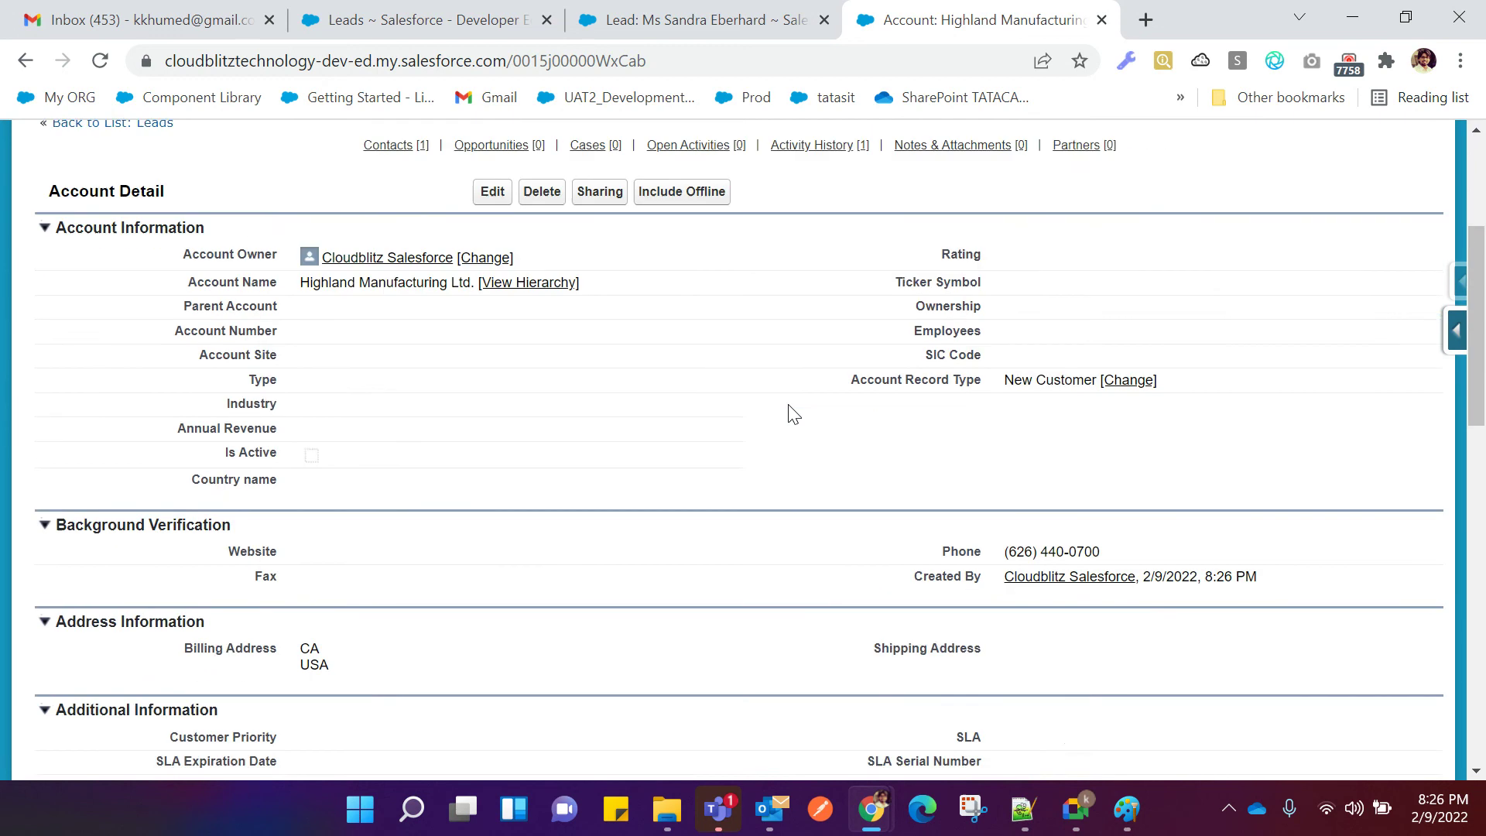
Reload the original Highland Manufacturing Ltd. lead record and read its conversion details.
{"action": "left_click", "coordinate": [657, 23]}
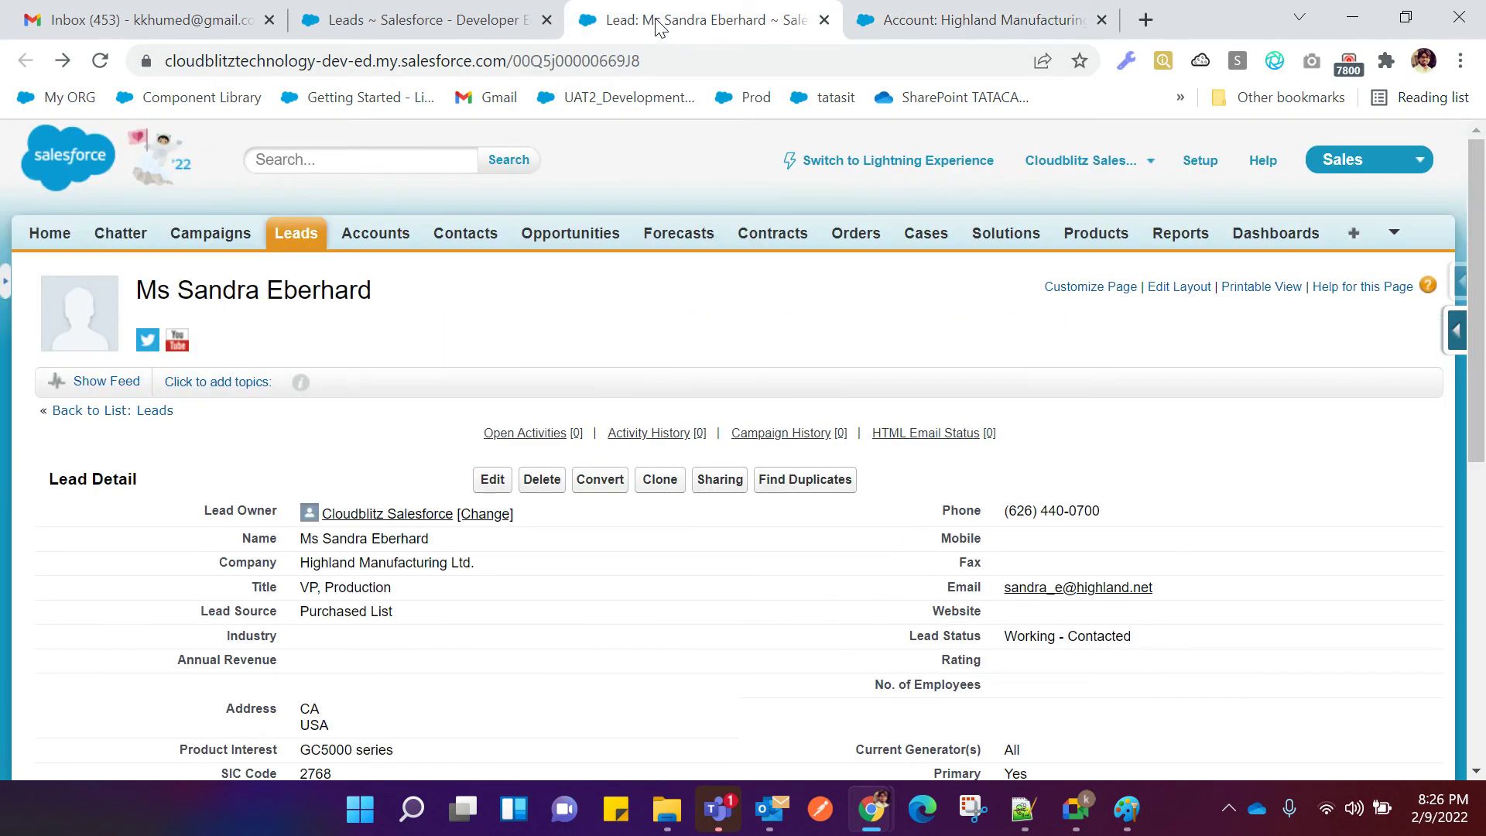
{"action": "left_click", "coordinate": [100, 58]}
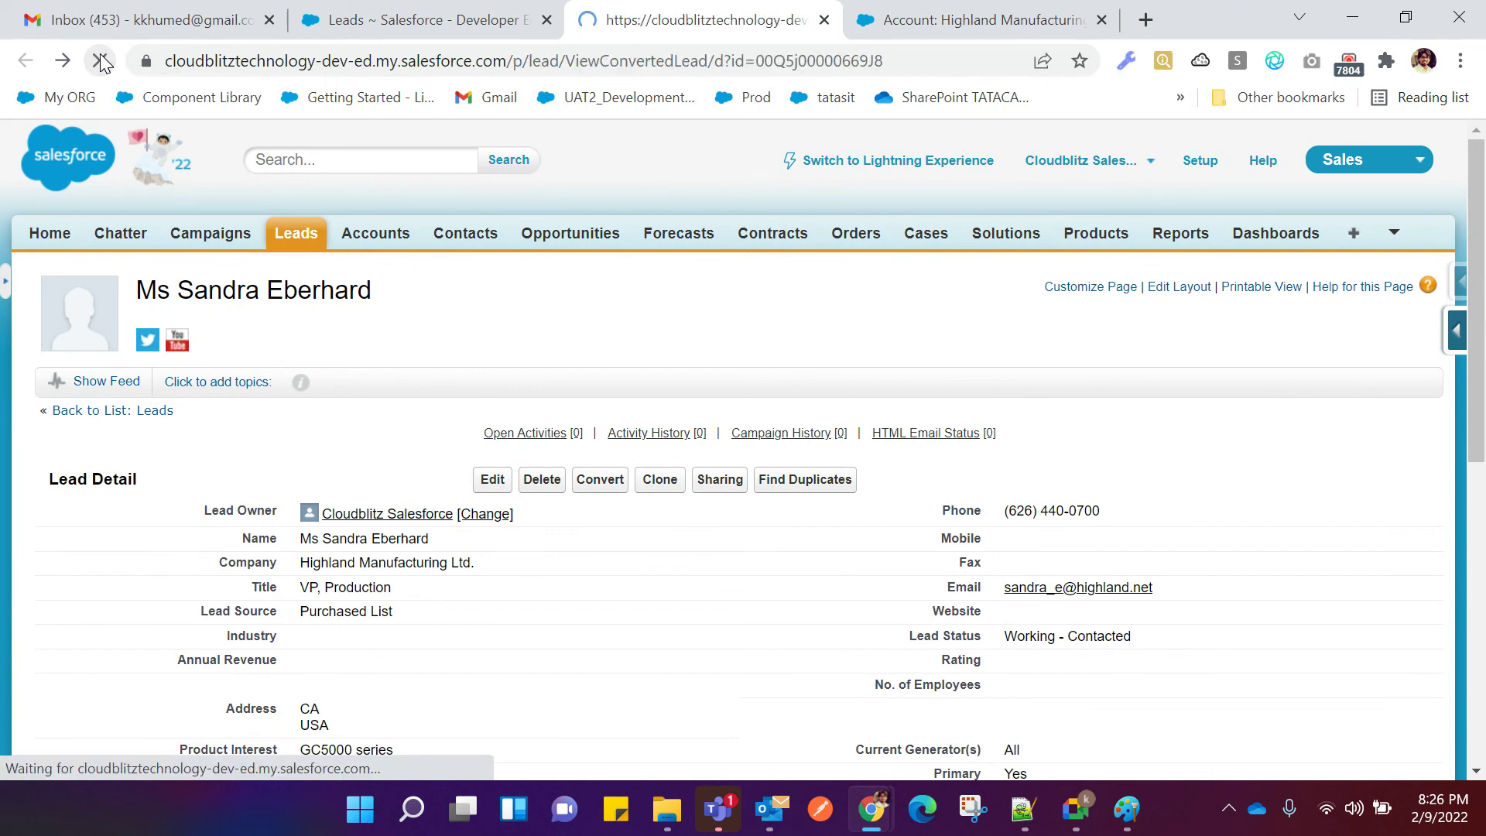
{"action": "left_click_drag", "start_coordinate": [33, 384], "coordinate": [69, 439]}
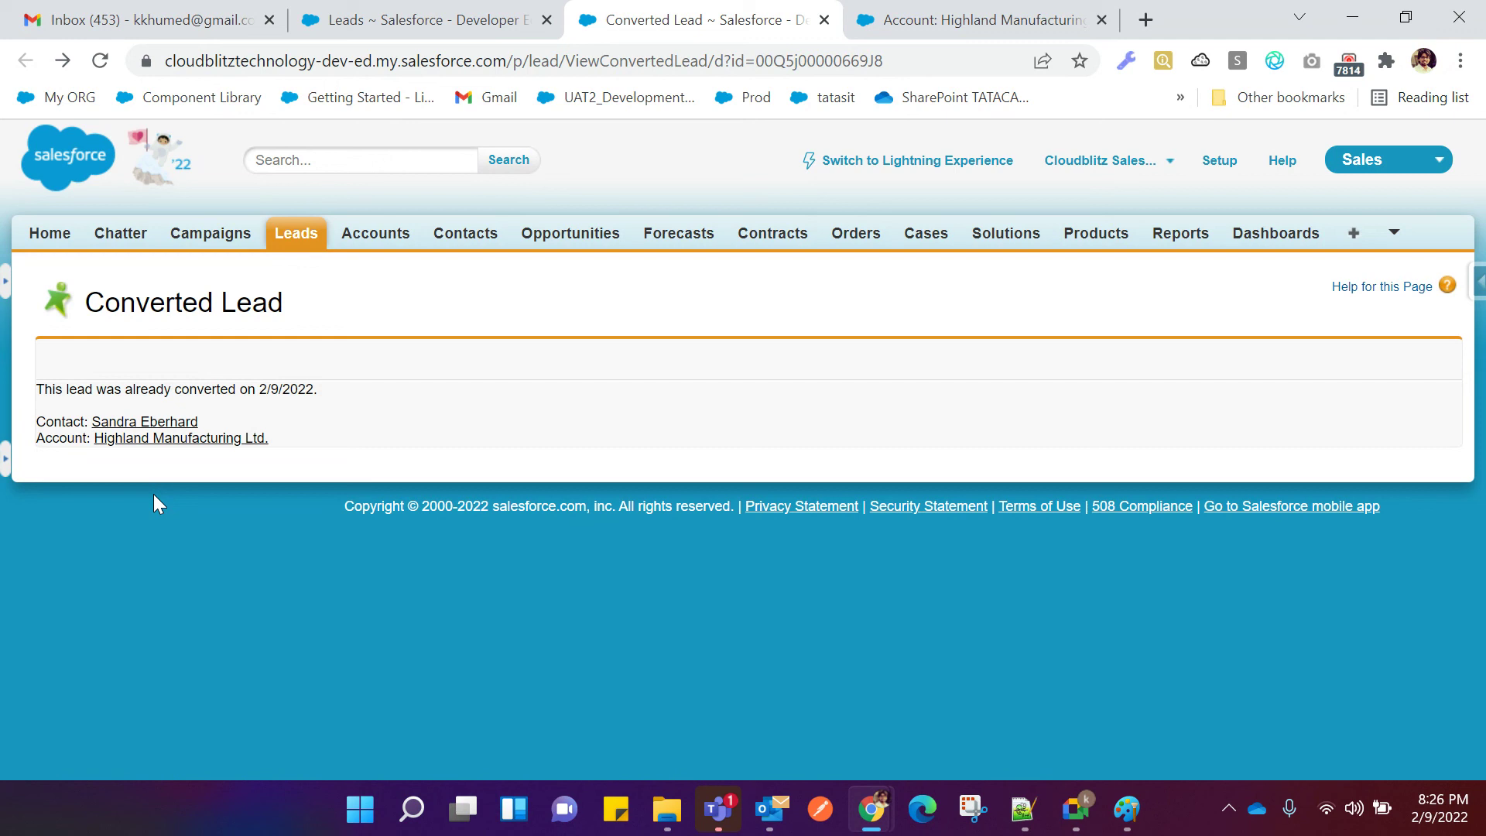
Switch to the Developer Console, refresh the Lead query results, and examine the converted leads' account, contact and opportunity IDs.
{"action": "mouse_move", "coordinate": [871, 817]}
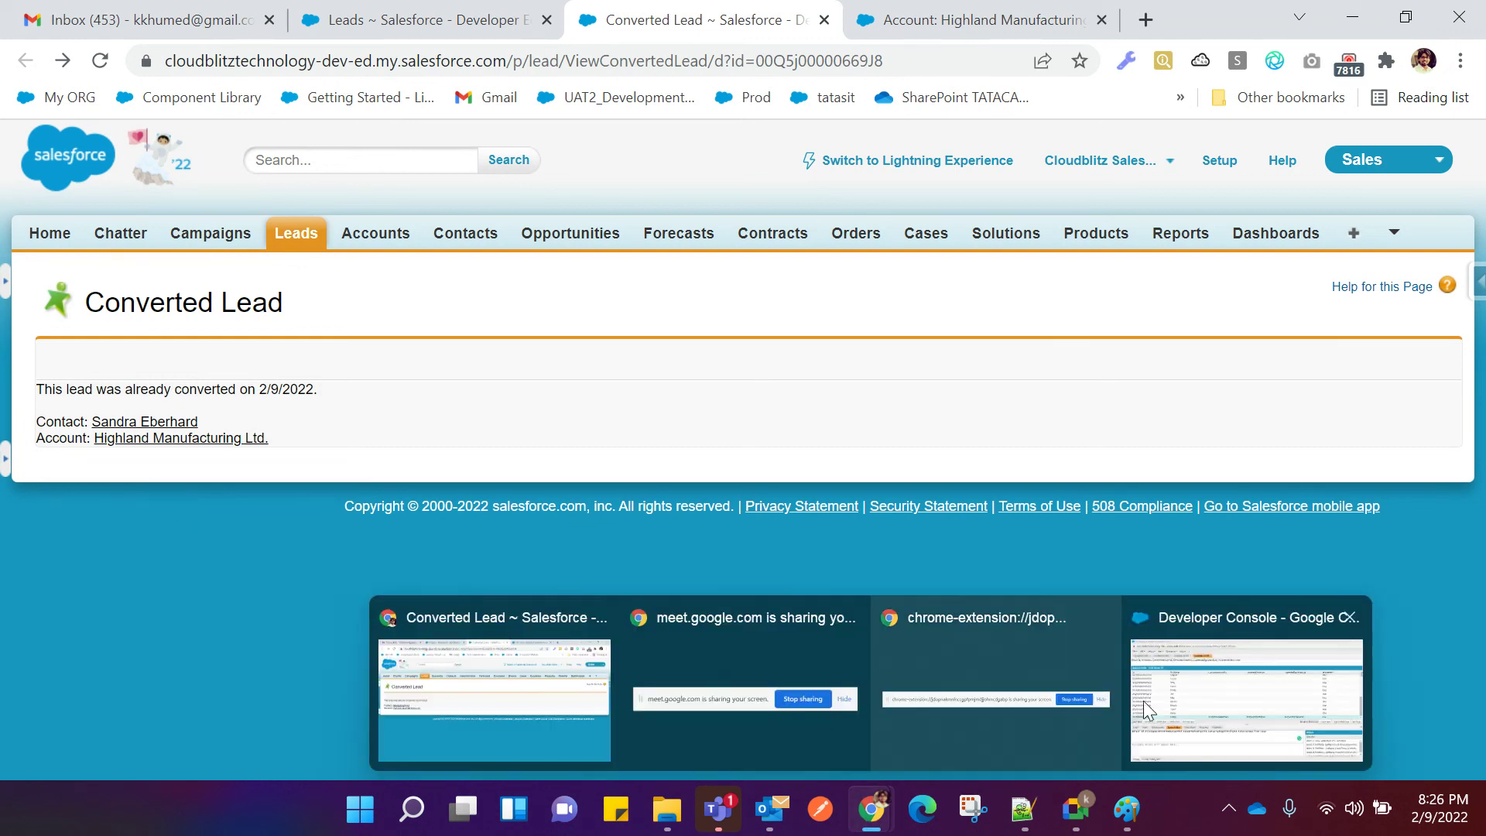
{"action": "left_click", "coordinate": [1150, 711]}
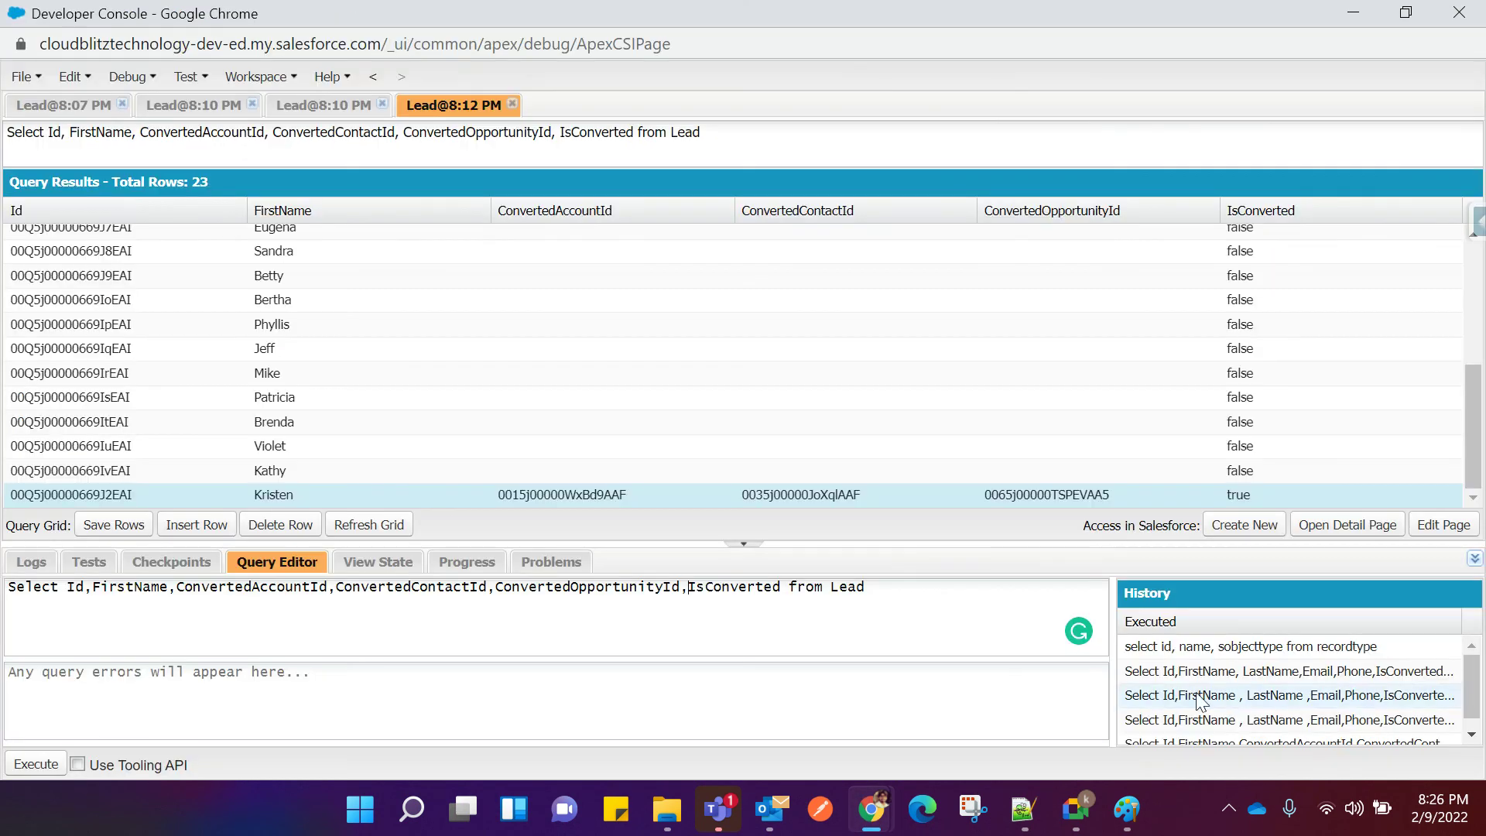
{"action": "left_click", "coordinate": [46, 770]}
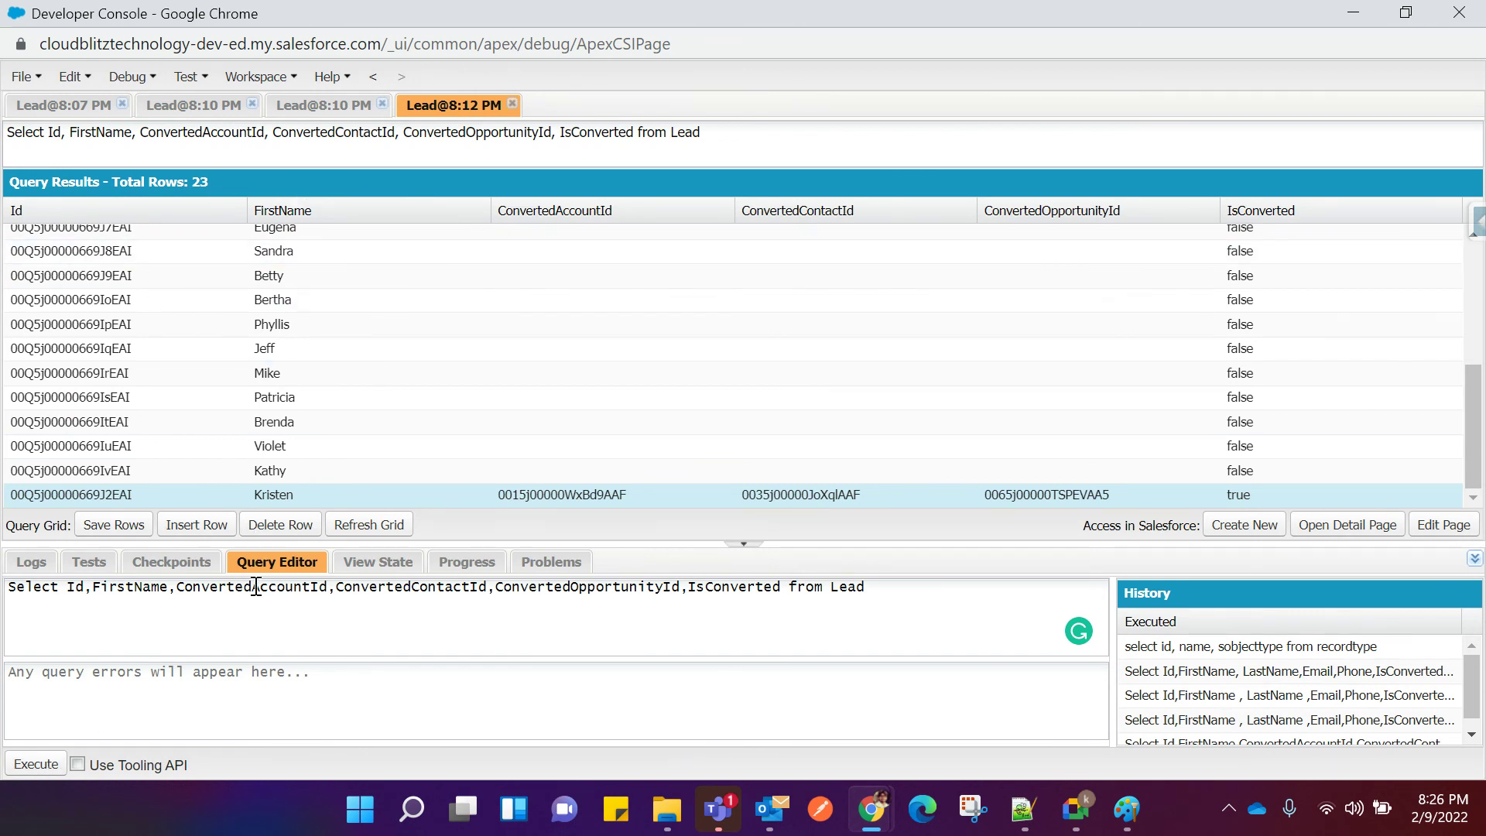
{"action": "left_click", "coordinate": [362, 528]}
{"action": "scroll", "coordinate": [529, 432], "scroll_direction": "down", "scroll_amount": 6}
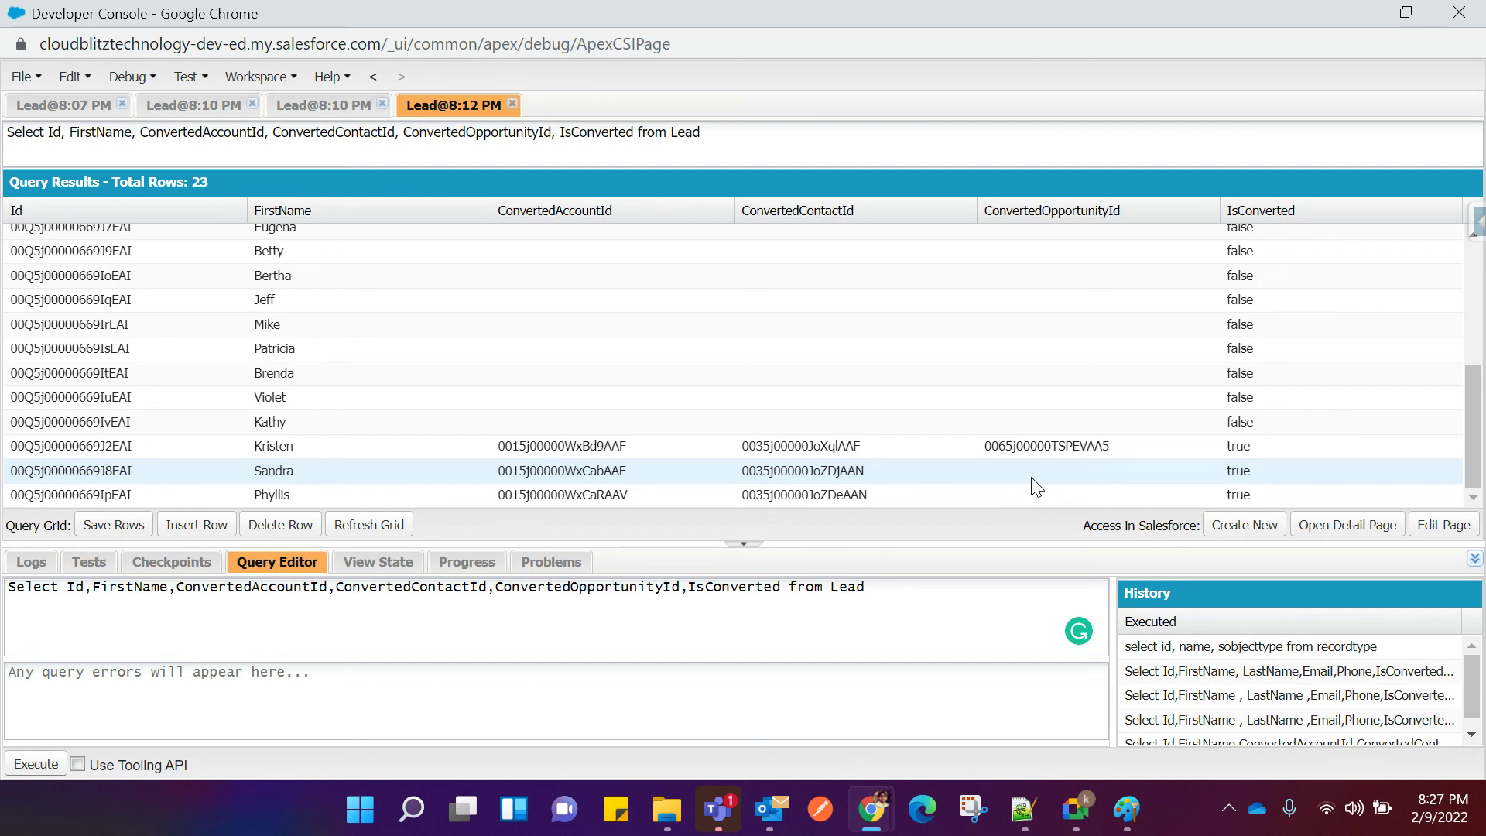
Switch back to the Chrome window showing the Converted Lead page.
{"action": "mouse_move", "coordinate": [720, 809]}
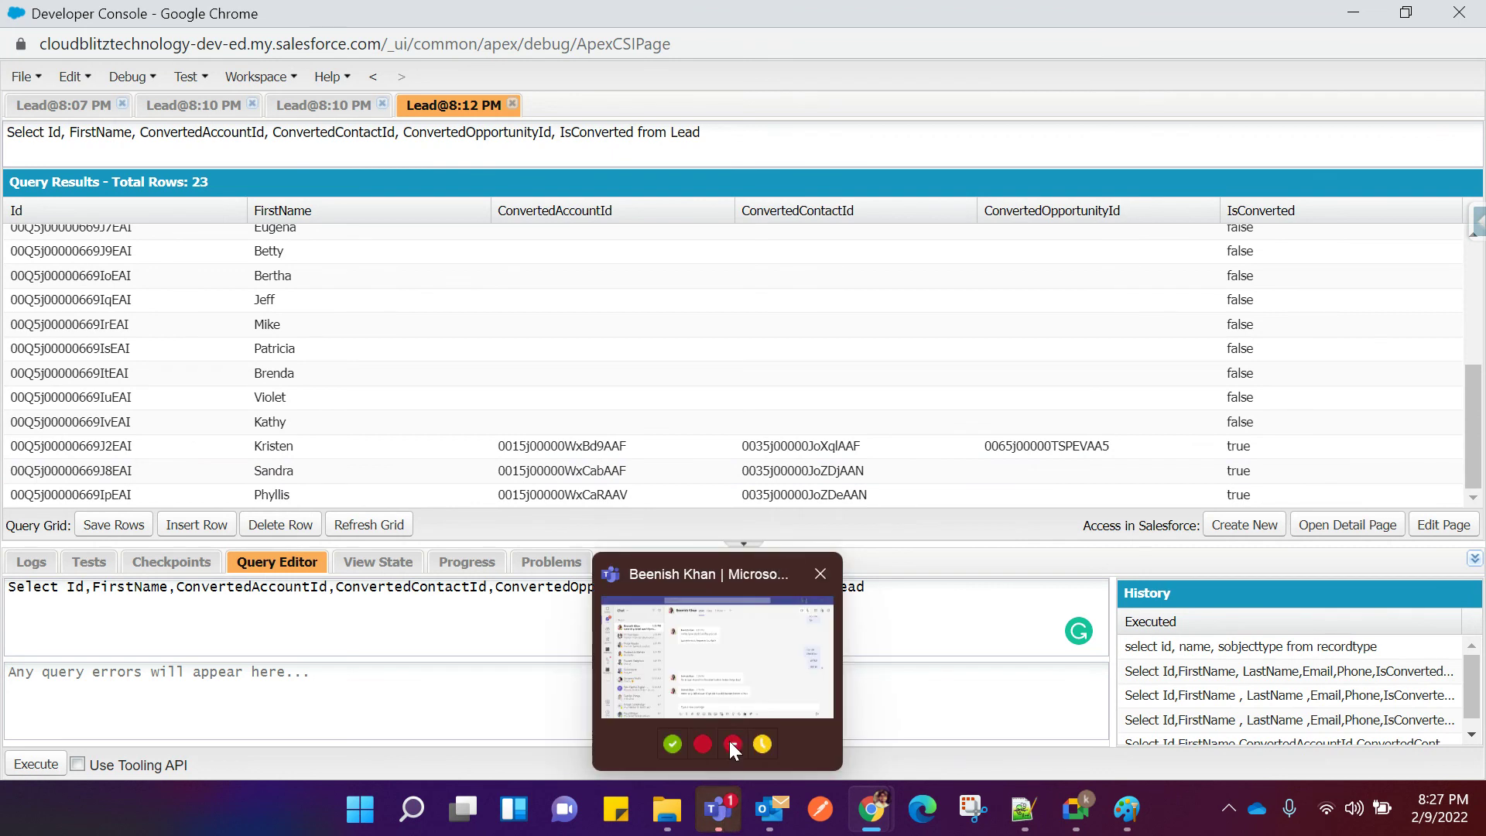
{"action": "mouse_move", "coordinate": [871, 809]}
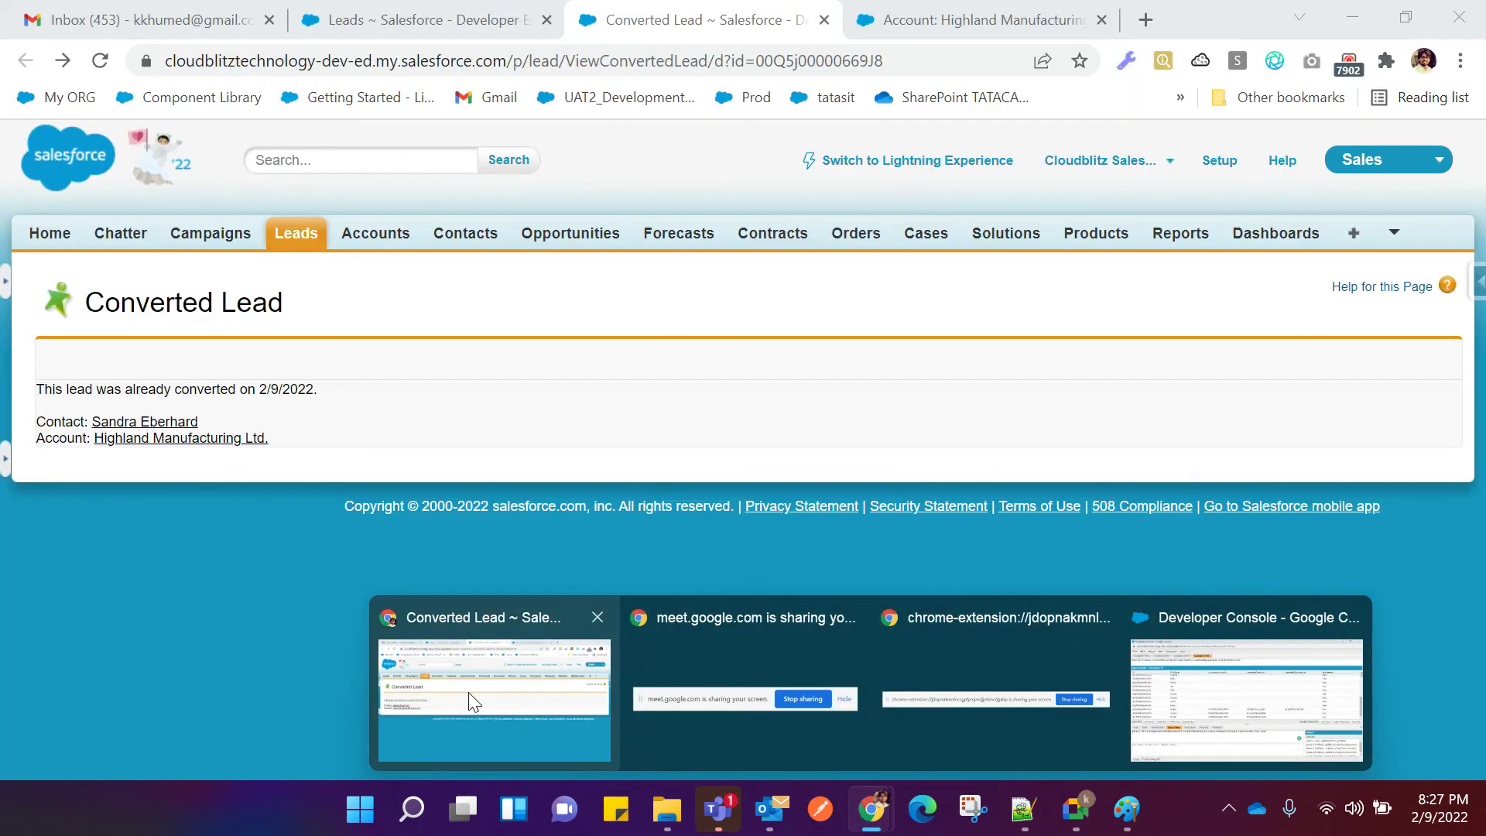
{"action": "left_click", "coordinate": [467, 692]}
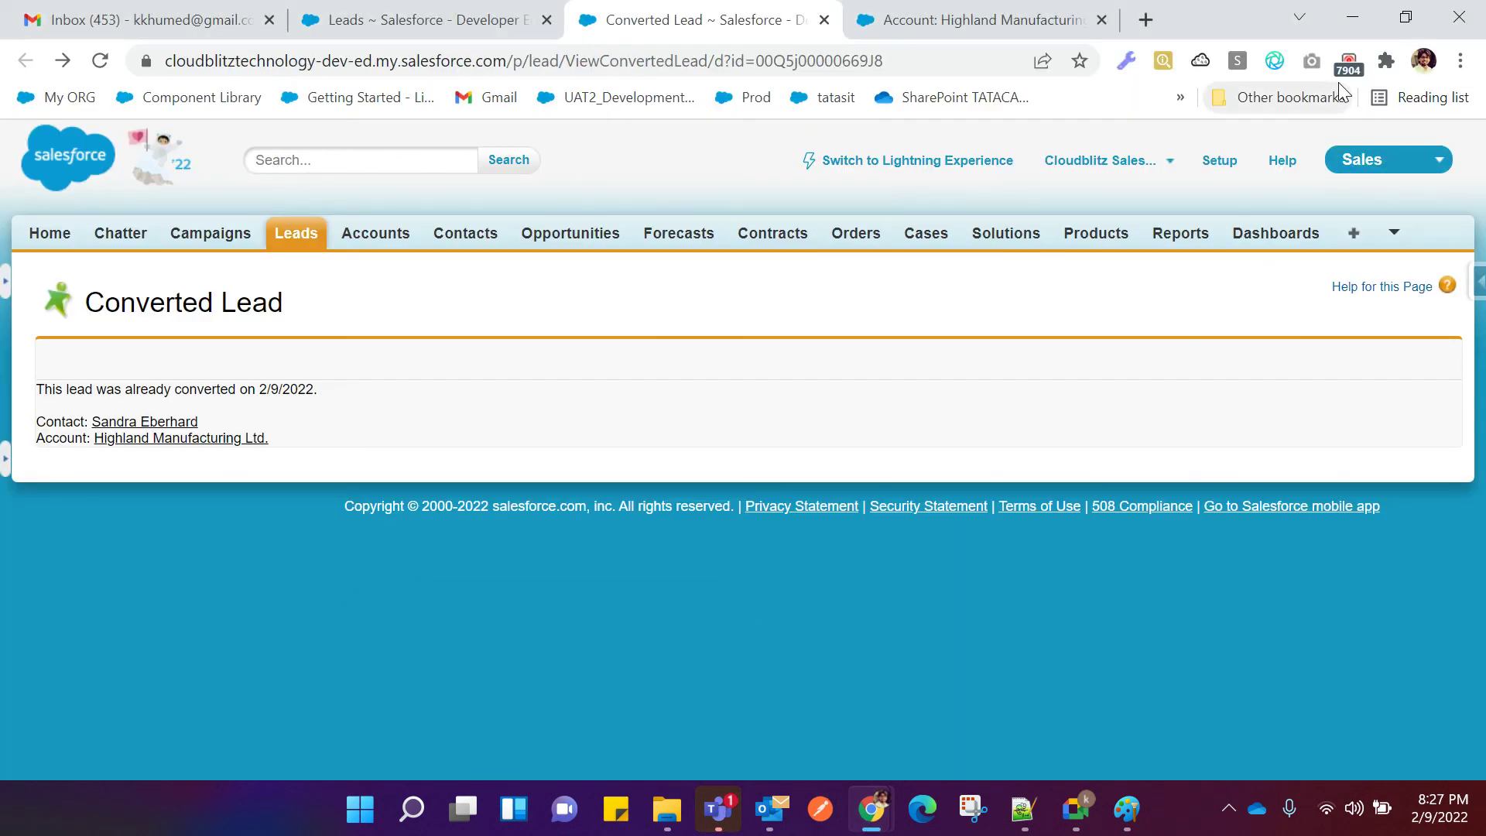